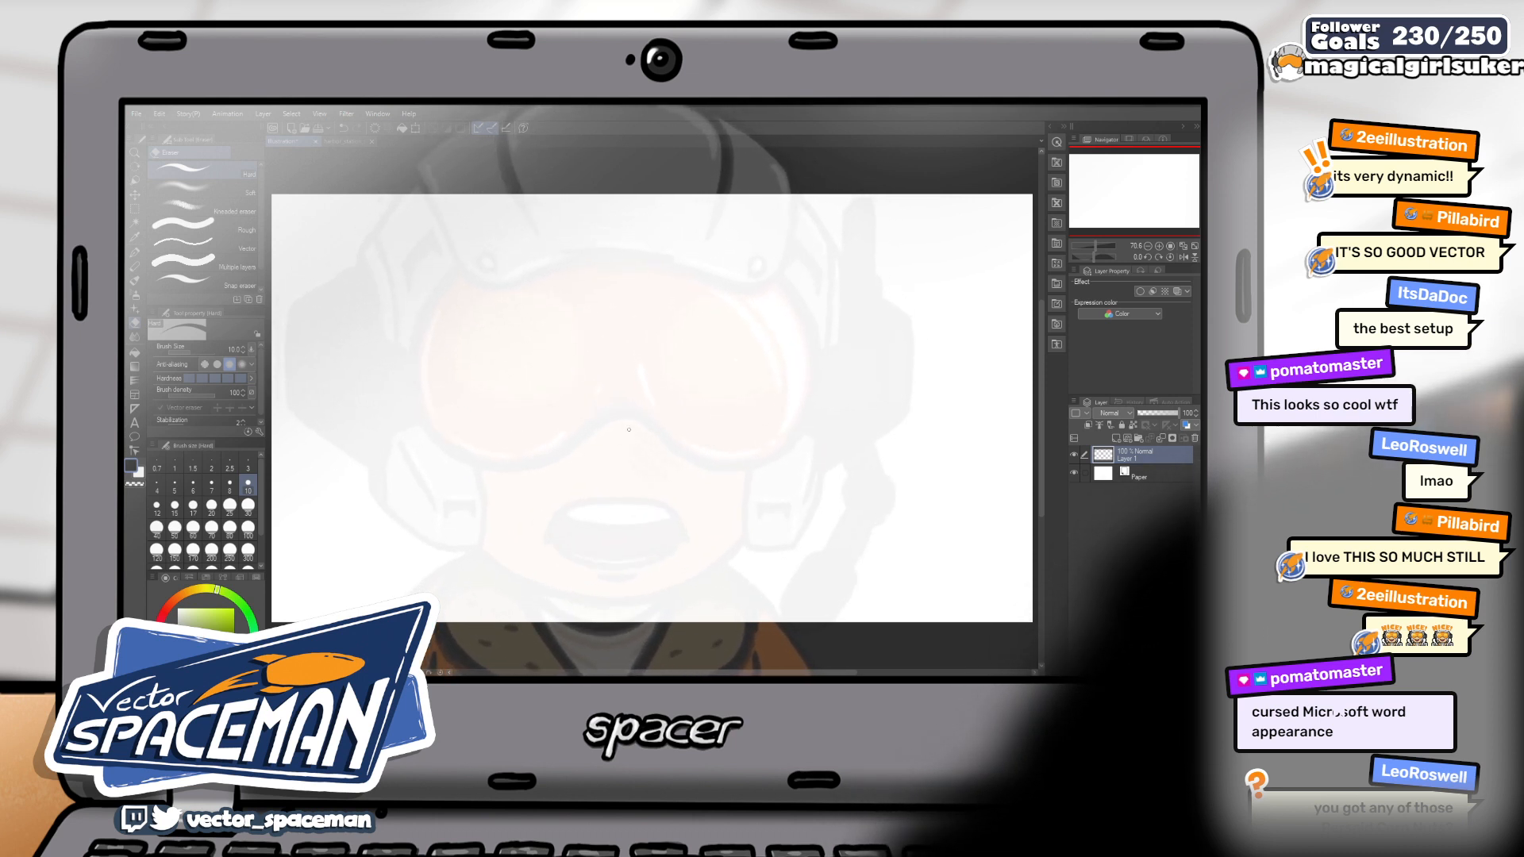
Switch to the Harbor Station shop illustration and bring the counter and the shelves behind it into close view
{"action": "left_click", "coordinate": [344, 143]}
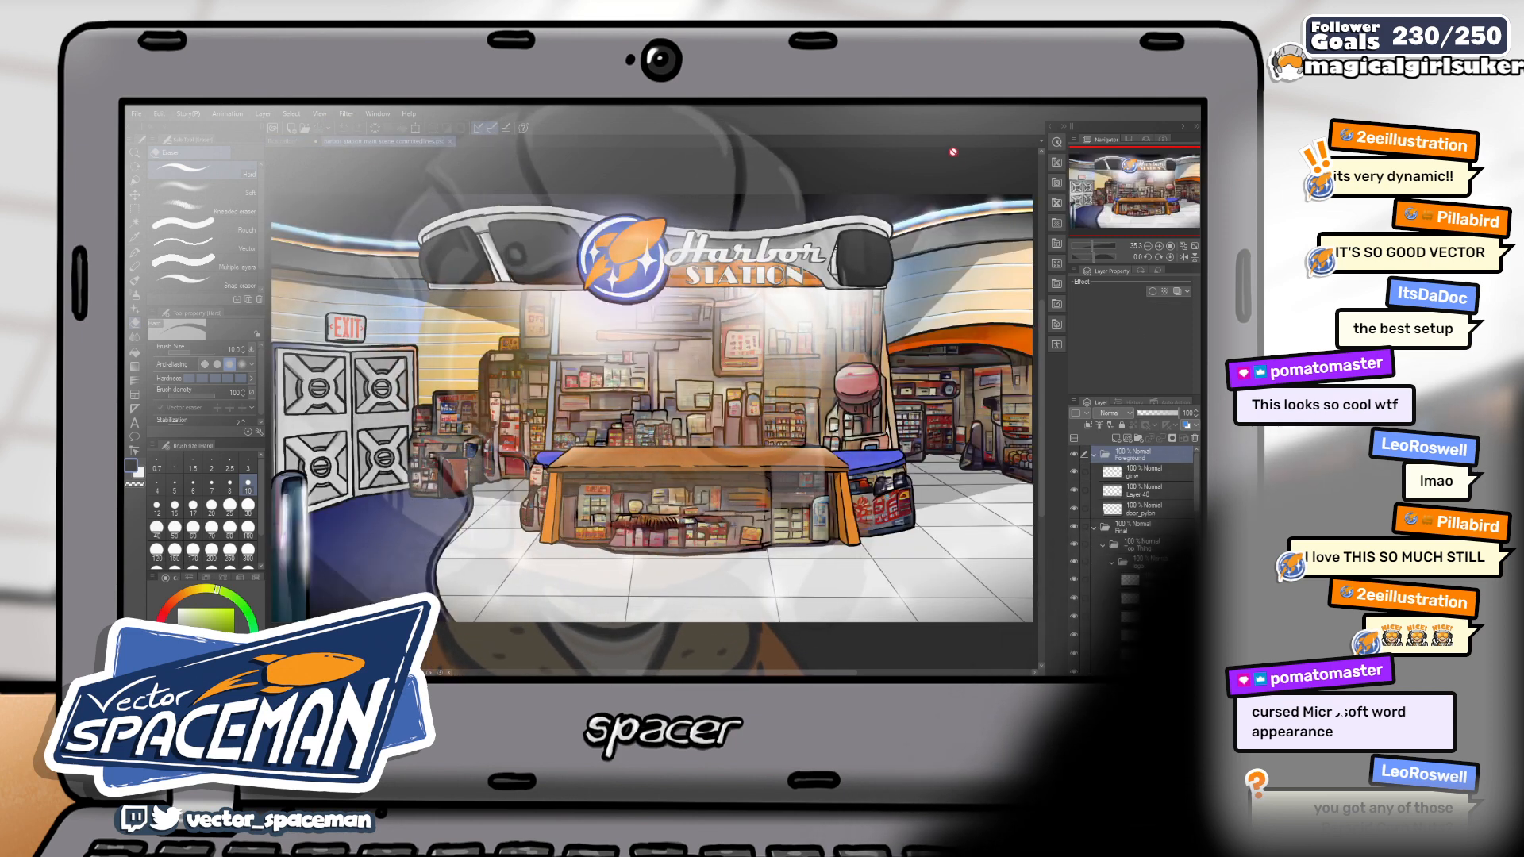
{"action": "left_click_drag", "start_coordinate": [762, 397], "coordinate": [782, 457]}
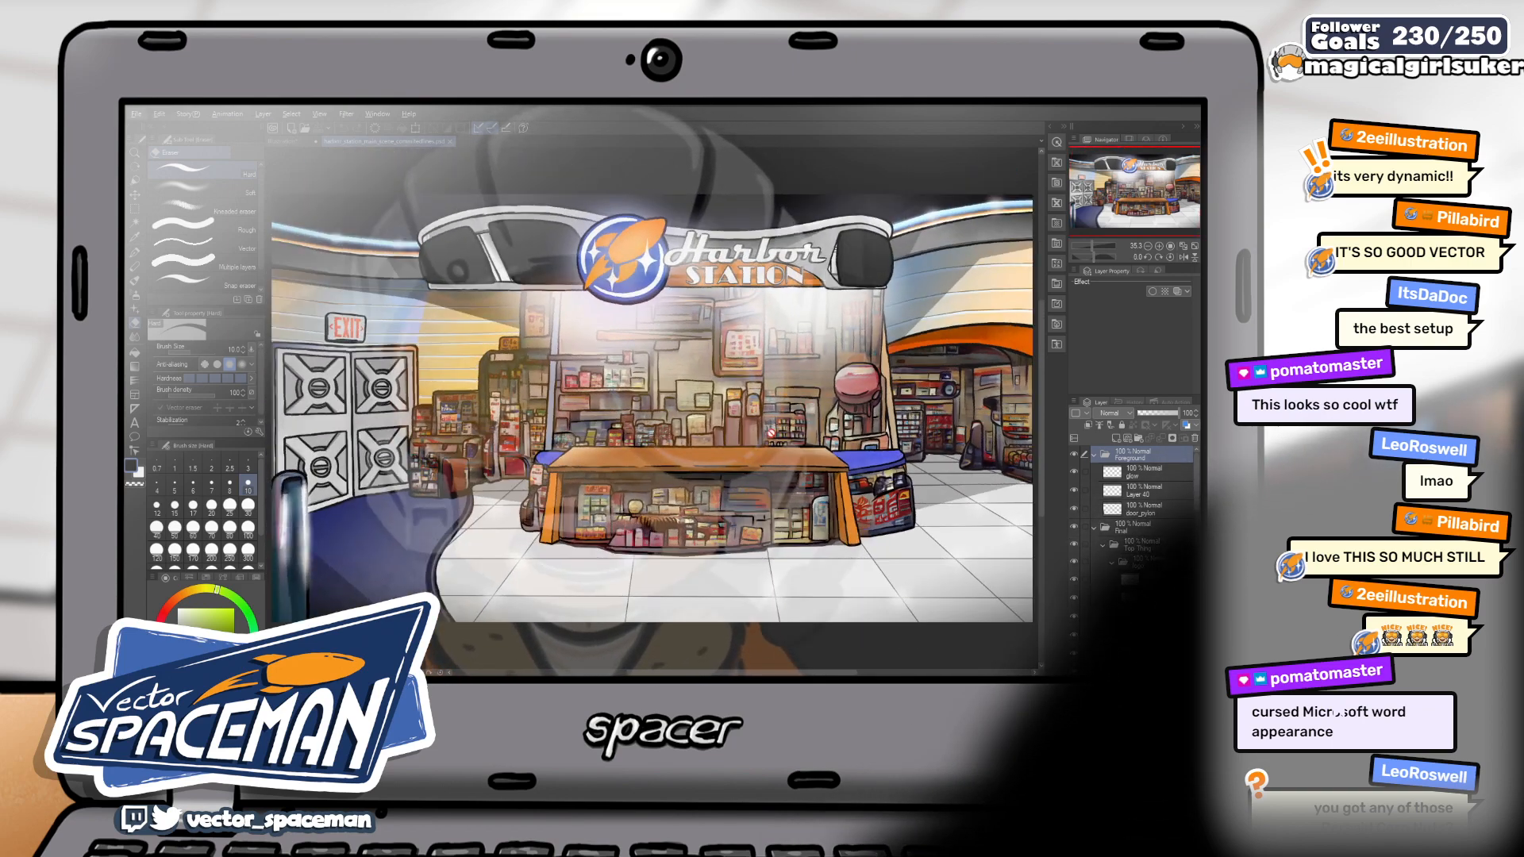
{"action": "scroll", "coordinate": [783, 468], "scroll_direction": "up", "scroll_amount": 3}
{"action": "scroll", "coordinate": [783, 468], "scroll_direction": "up", "scroll_amount": 5}
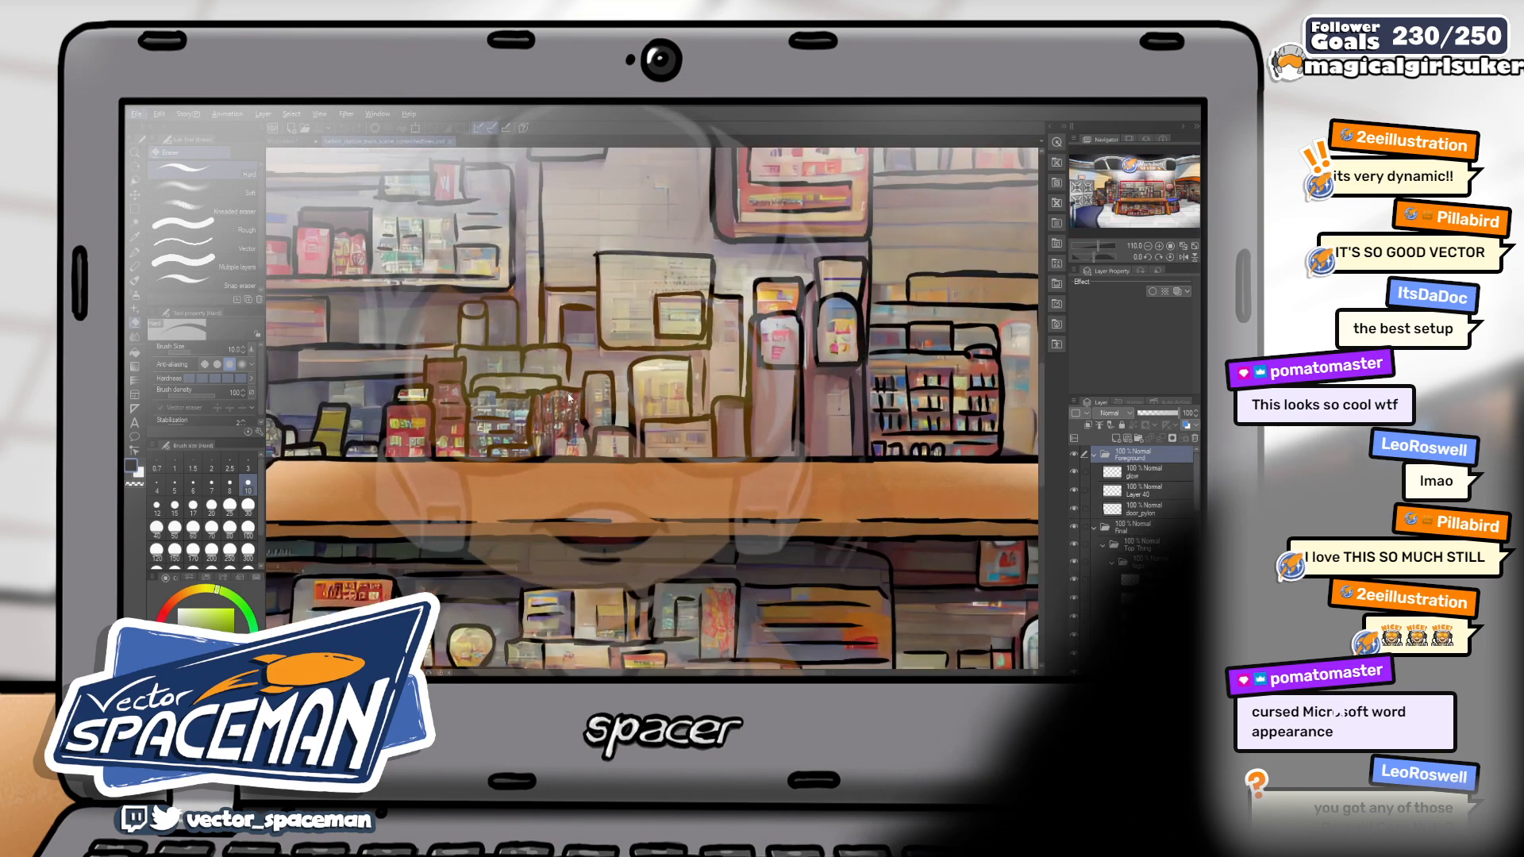
{"action": "scroll", "coordinate": [599, 386], "scroll_direction": "down", "scroll_amount": 3}
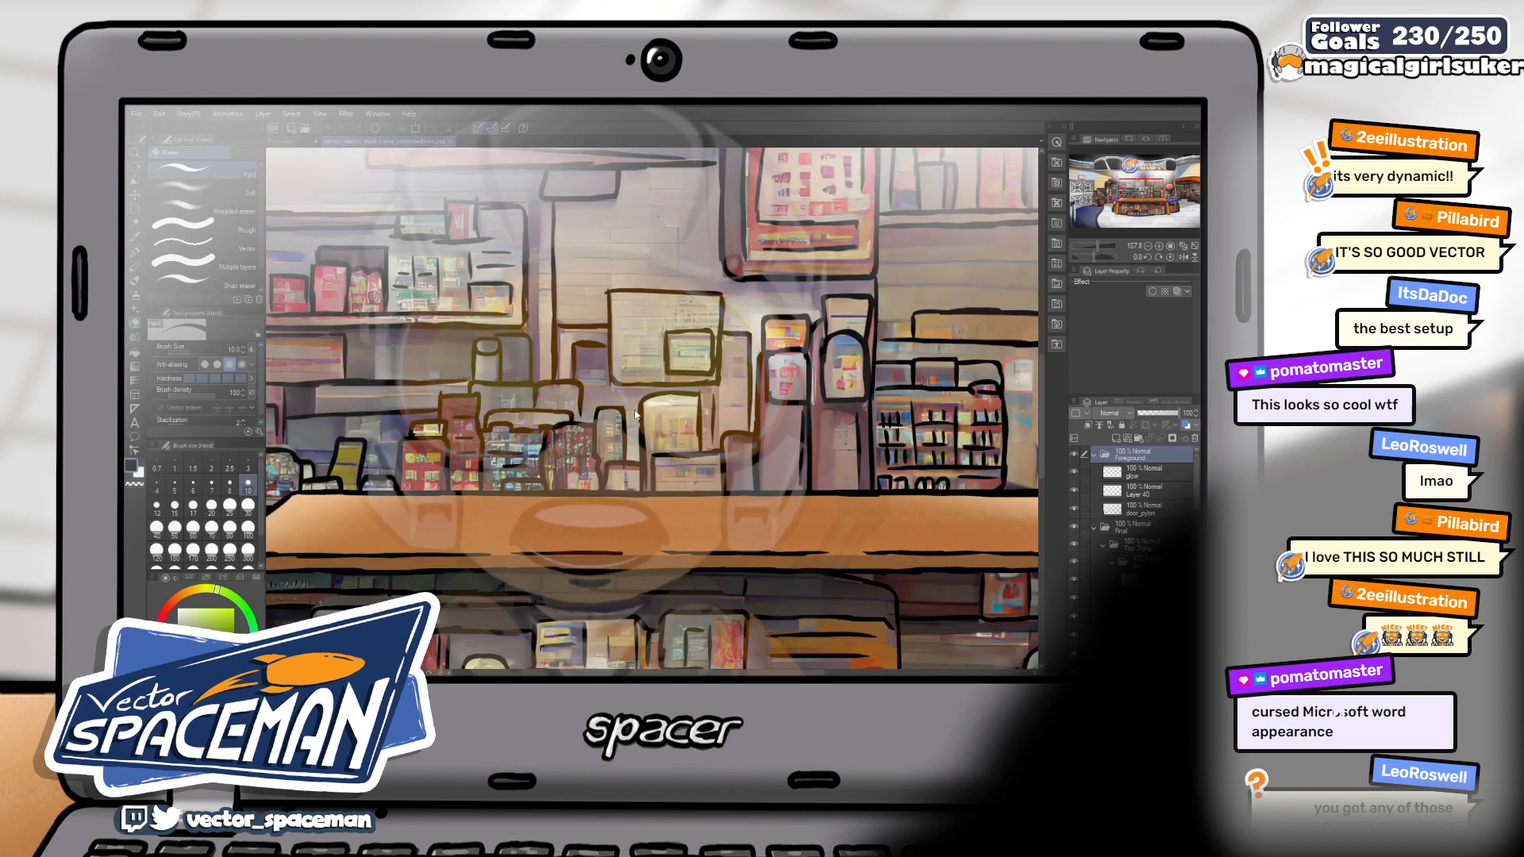
{"action": "scroll", "coordinate": [715, 400], "scroll_direction": "down", "scroll_amount": 1}
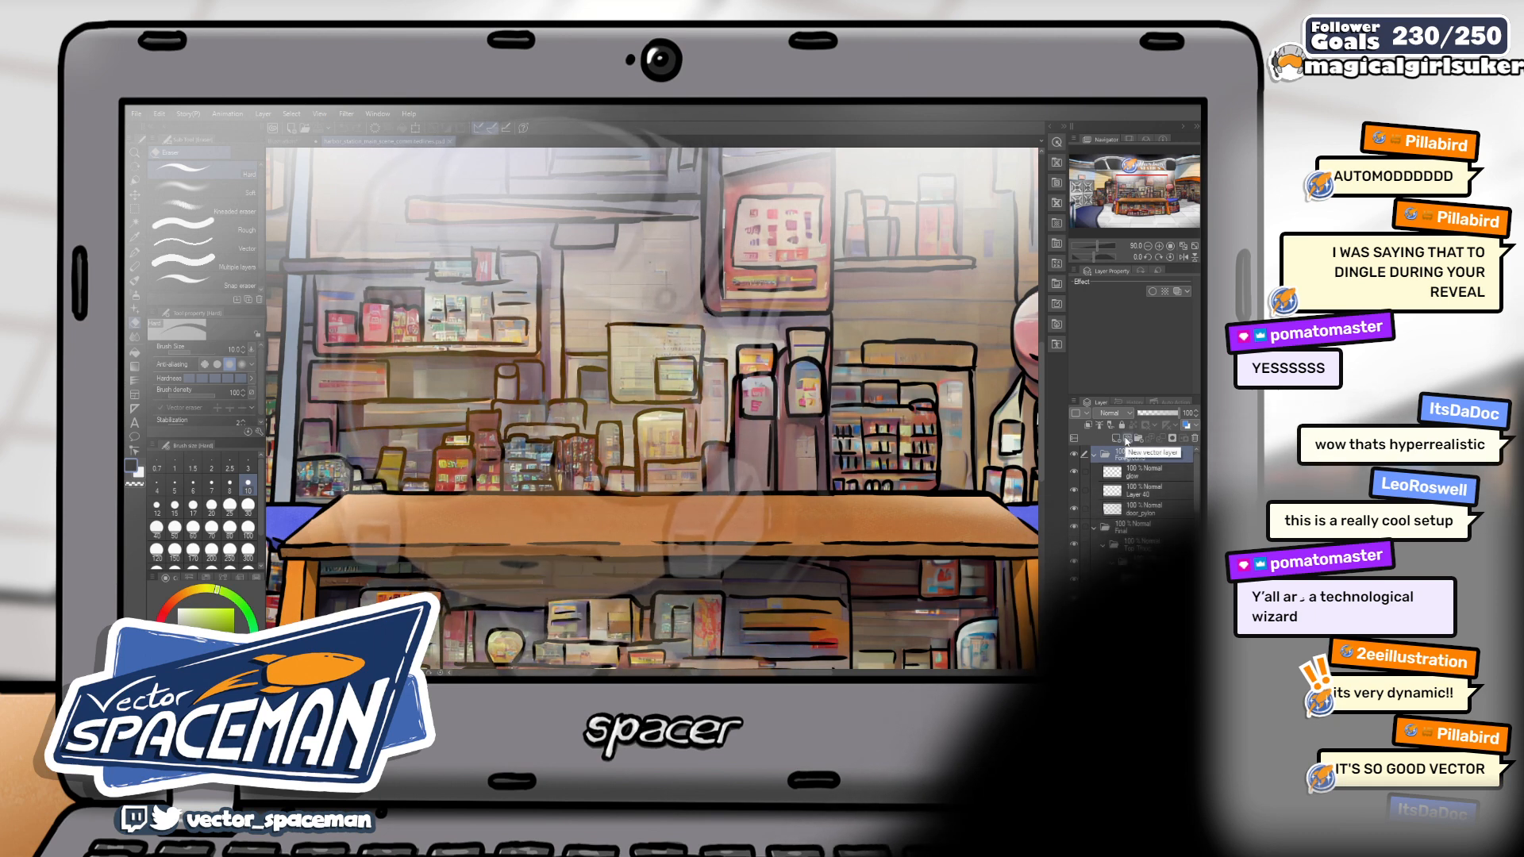
Add a raster layer and a vector layer, placing both above the Foreground folder
{"action": "left_click", "coordinate": [1123, 439]}
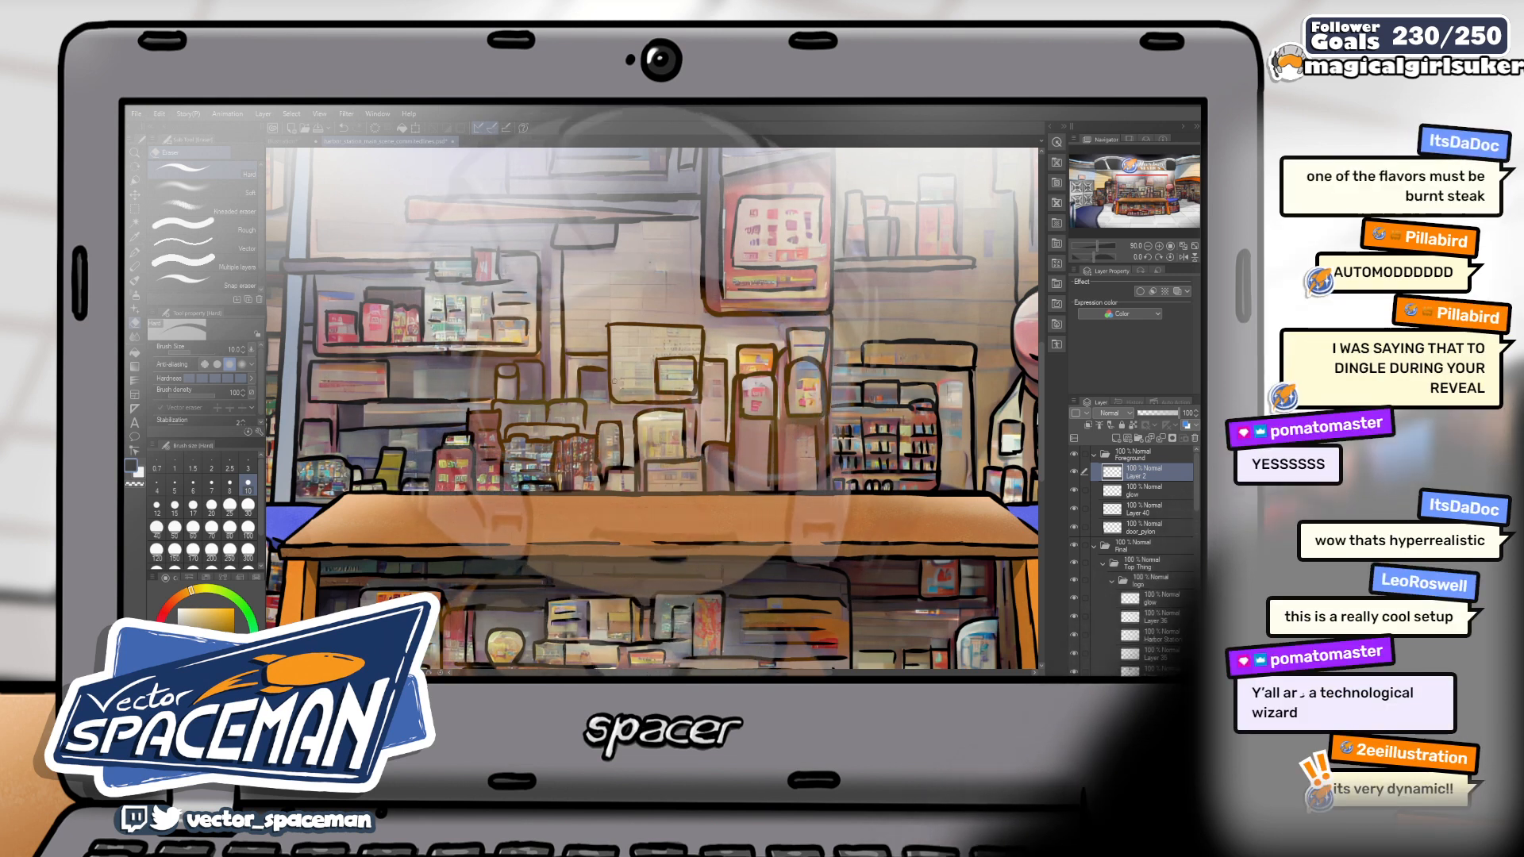
{"action": "key", "text": "b"}
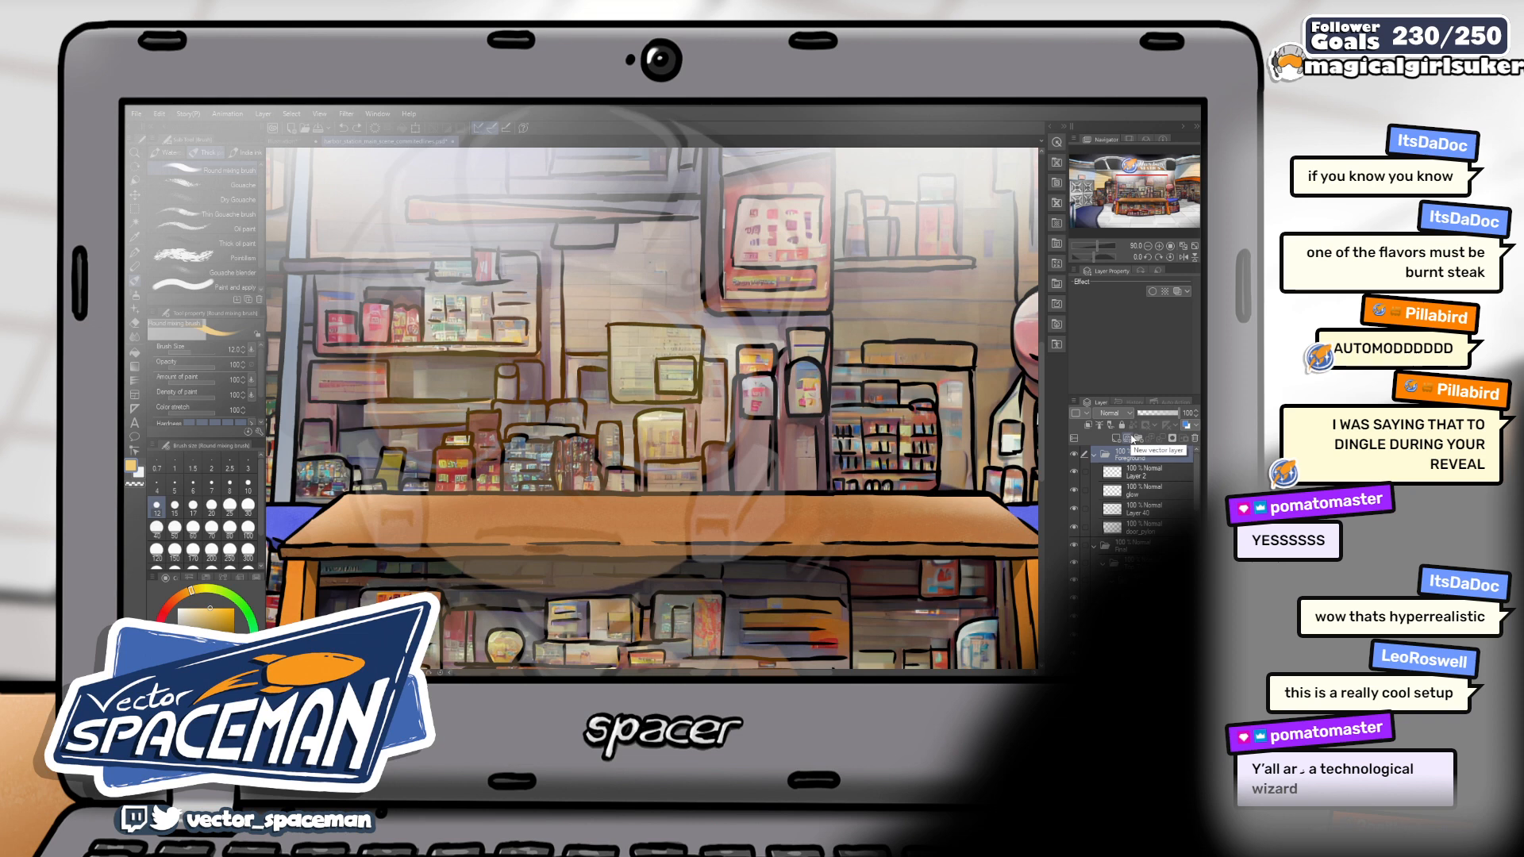
{"action": "left_click", "coordinate": [1133, 440]}
{"action": "mouse_move", "coordinate": [1139, 463]}
{"action": "left_mouse_down"}
{"action": "mouse_move", "coordinate": [1141, 450]}
{"action": "mouse_move", "coordinate": [1147, 470]}
{"action": "left_mouse_up"}
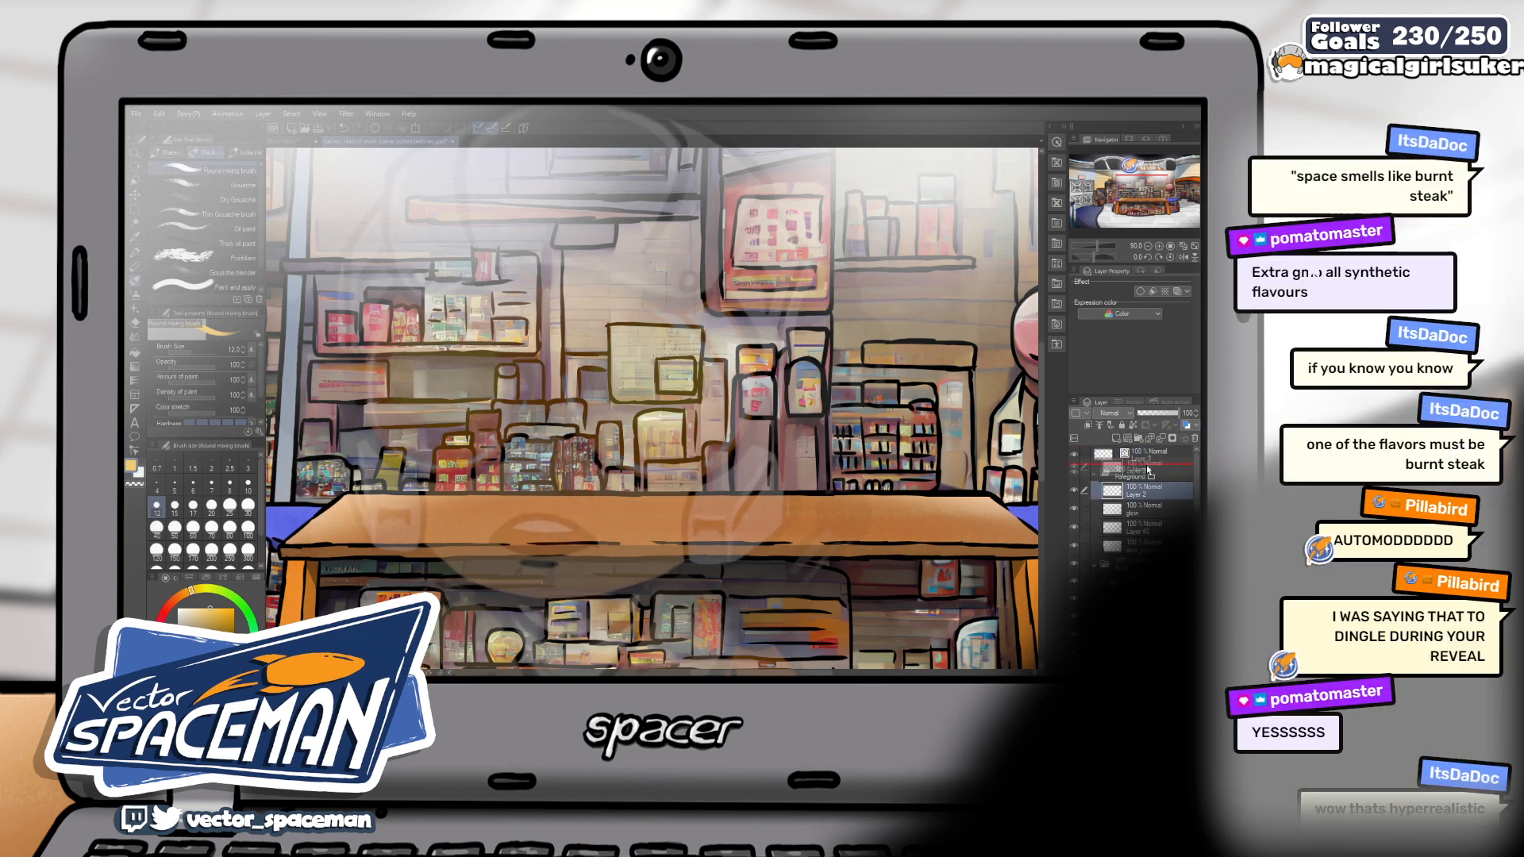
{"action": "left_click", "coordinate": [1148, 454]}
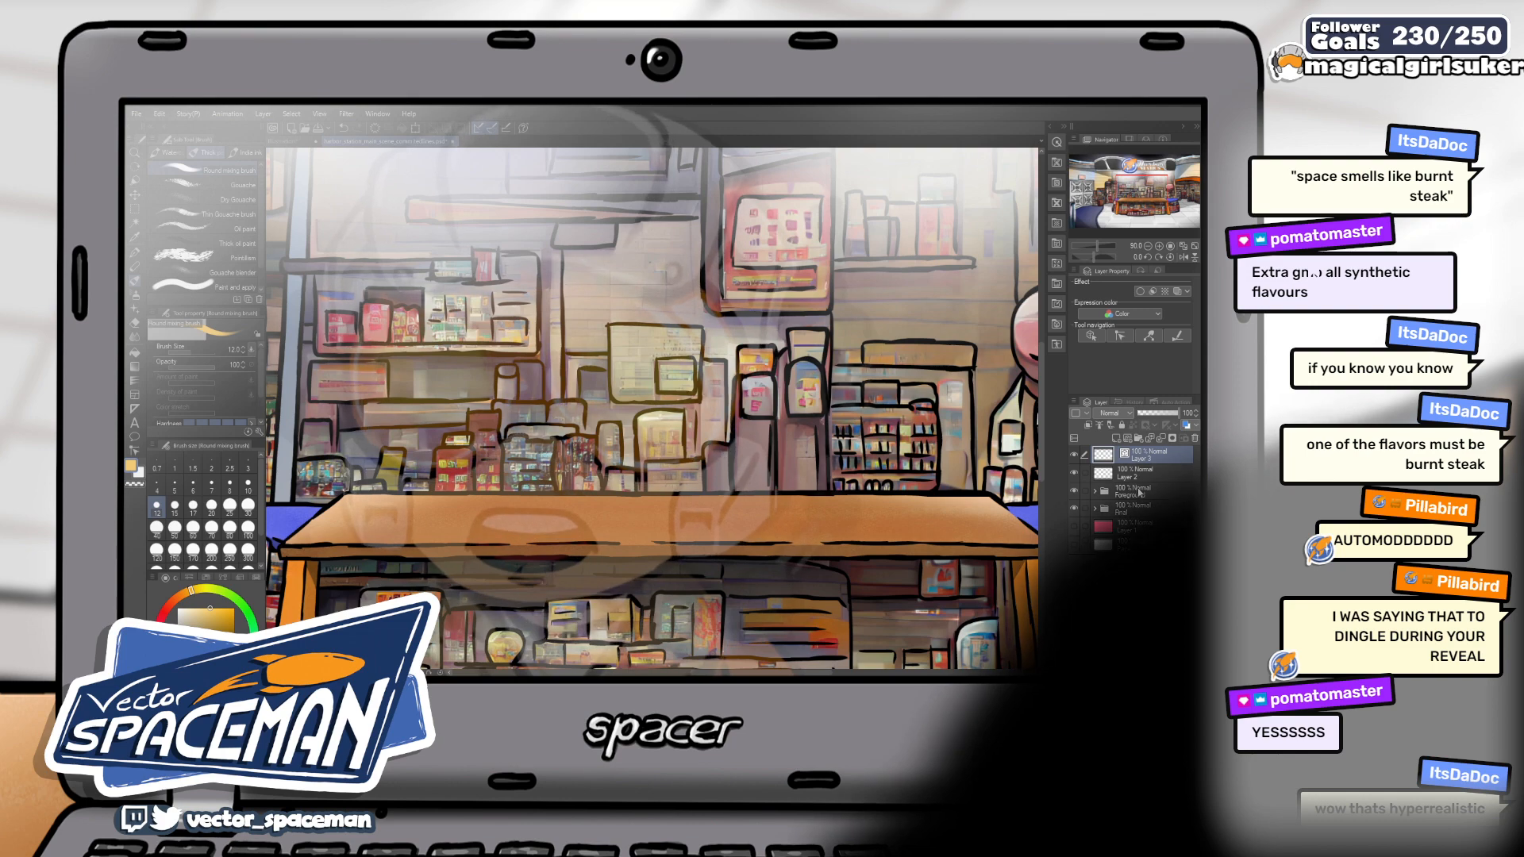
Lower the opacity of the Foreground folder and the folder below it to about 49%
{"action": "left_click", "coordinate": [1135, 490]}
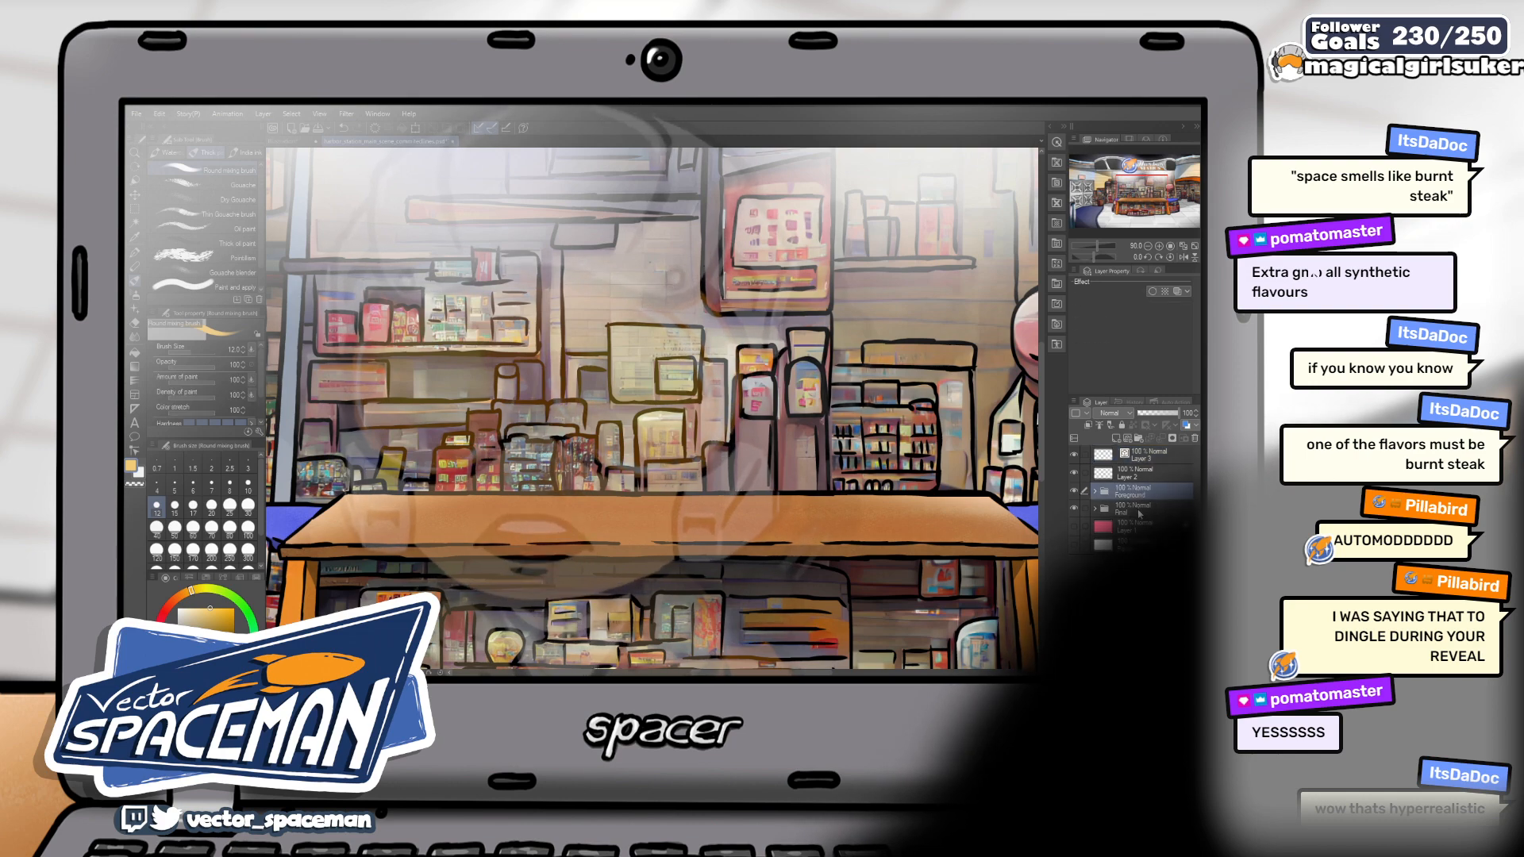
{"action": "left_click", "coordinate": [1155, 414]}
{"action": "left_click_drag", "start_coordinate": [1157, 416], "coordinate": [1157, 416]}
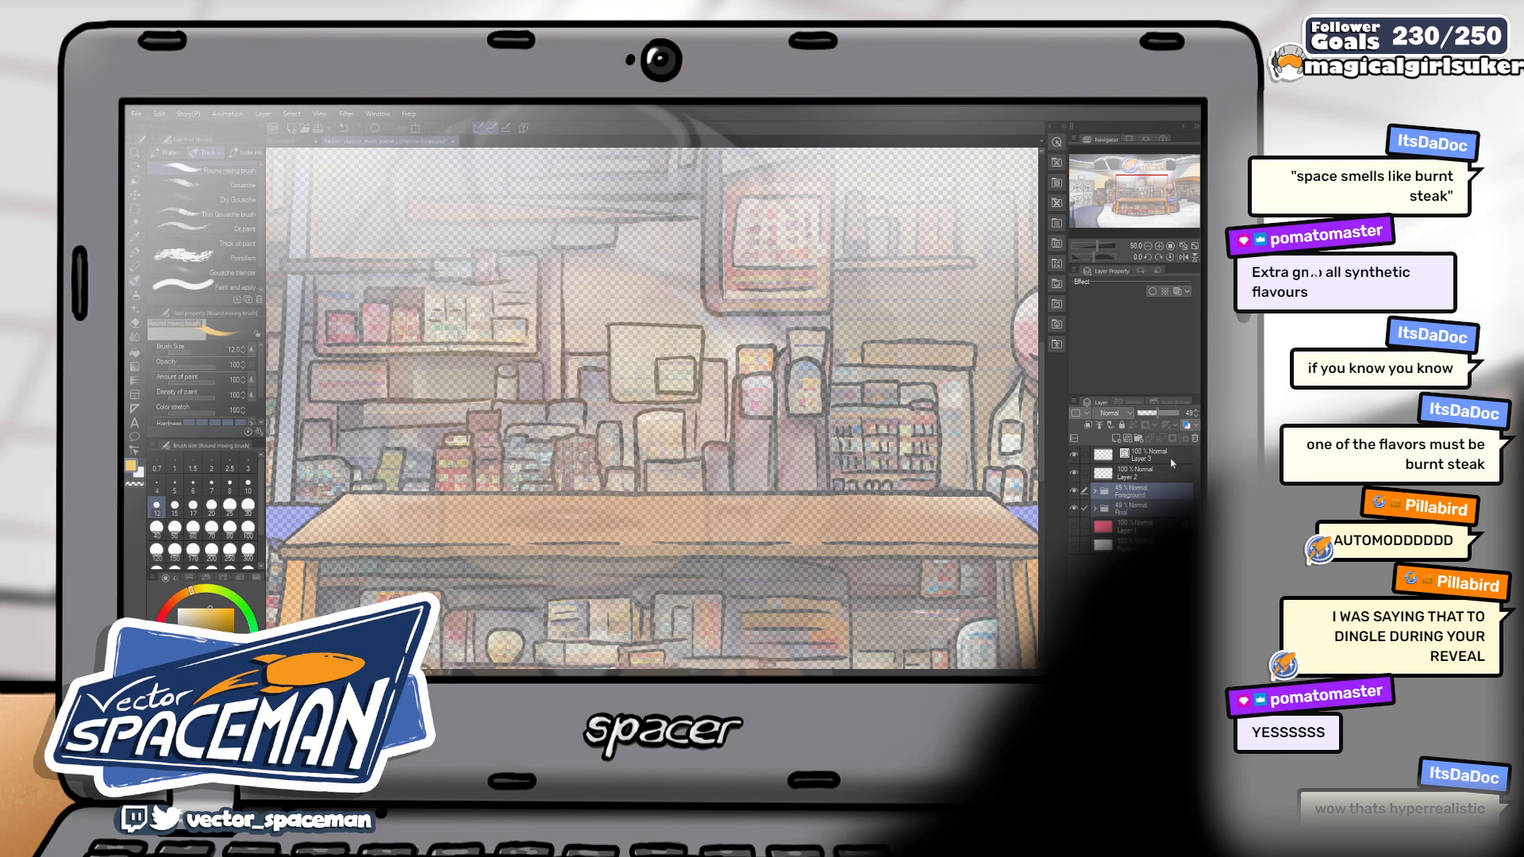
Bring in the slushie machine reference photo as a new layer and move it over the shop counter
{"action": "key", "text": "ctrl+shift+n"}
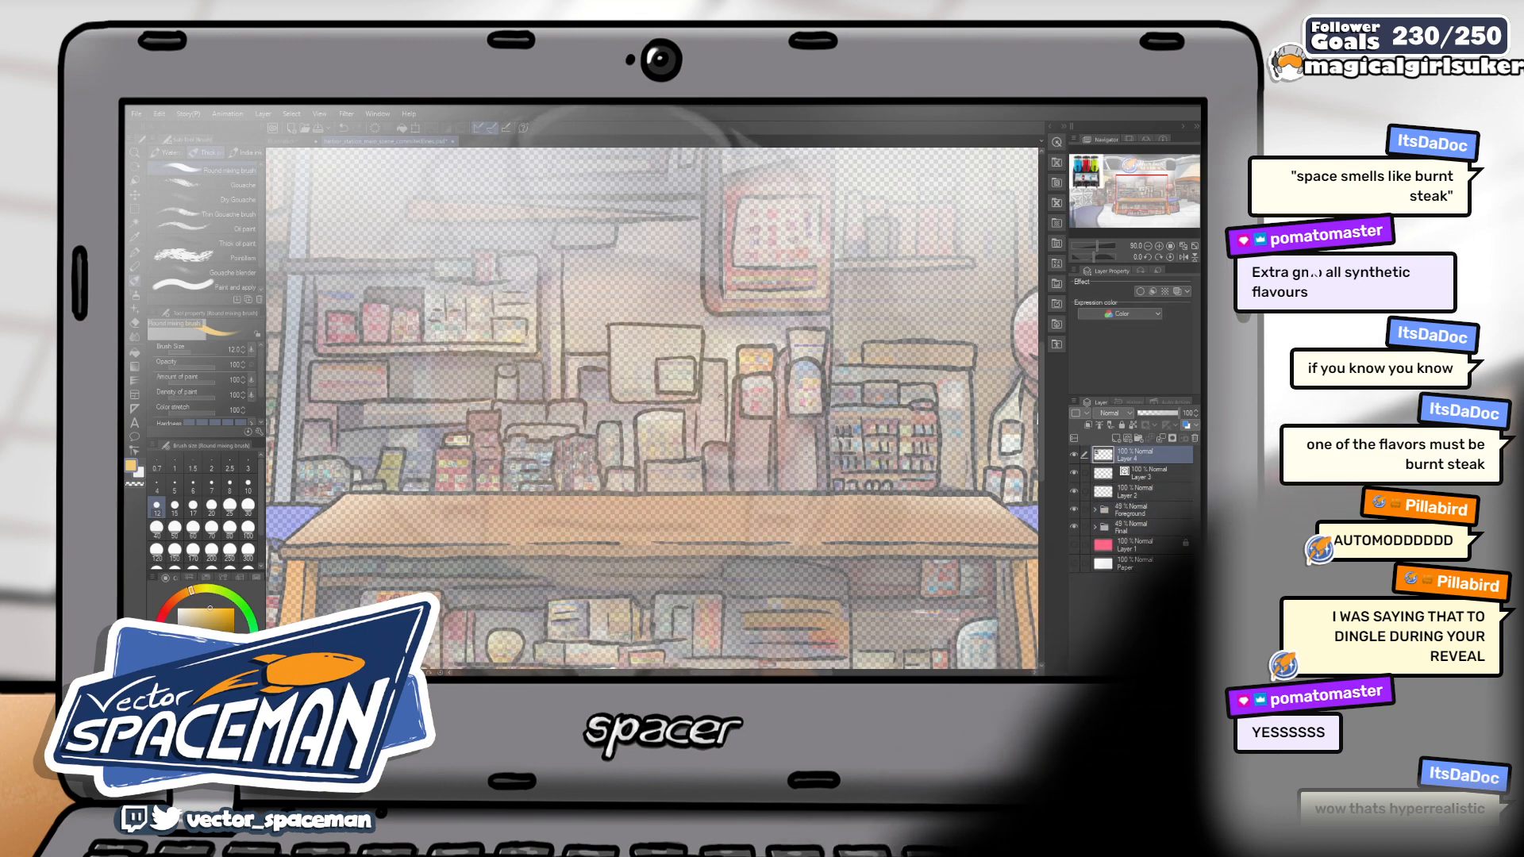
{"action": "scroll", "coordinate": [654, 397], "scroll_direction": "down", "scroll_amount": 4}
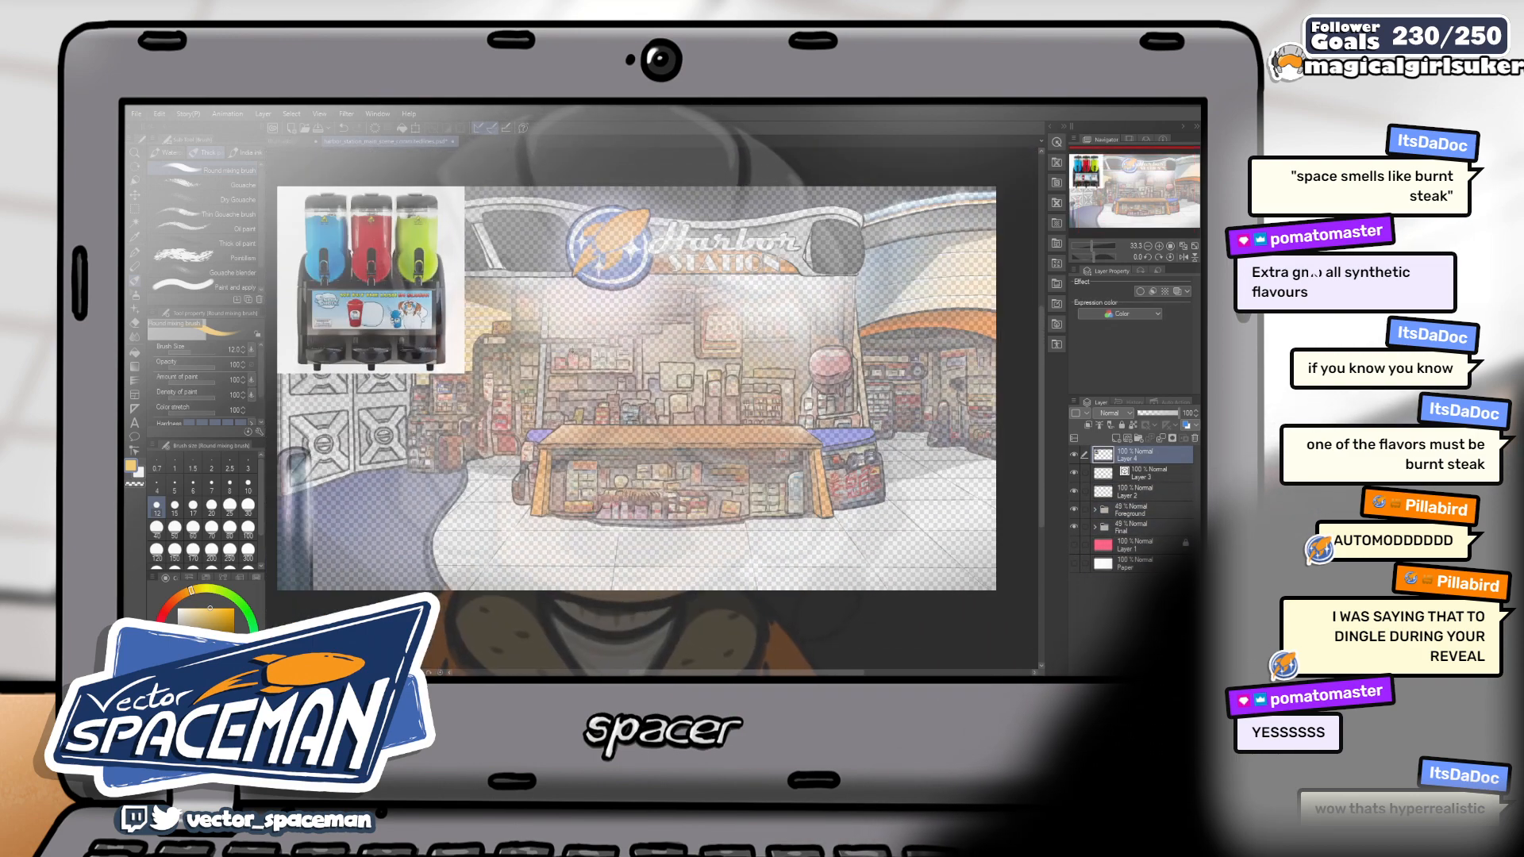
{"action": "key", "text": "k"}
{"action": "left_click_drag", "start_coordinate": [397, 312], "coordinate": [701, 391]}
{"action": "scroll", "coordinate": [704, 390], "scroll_direction": "up", "scroll_amount": 1}
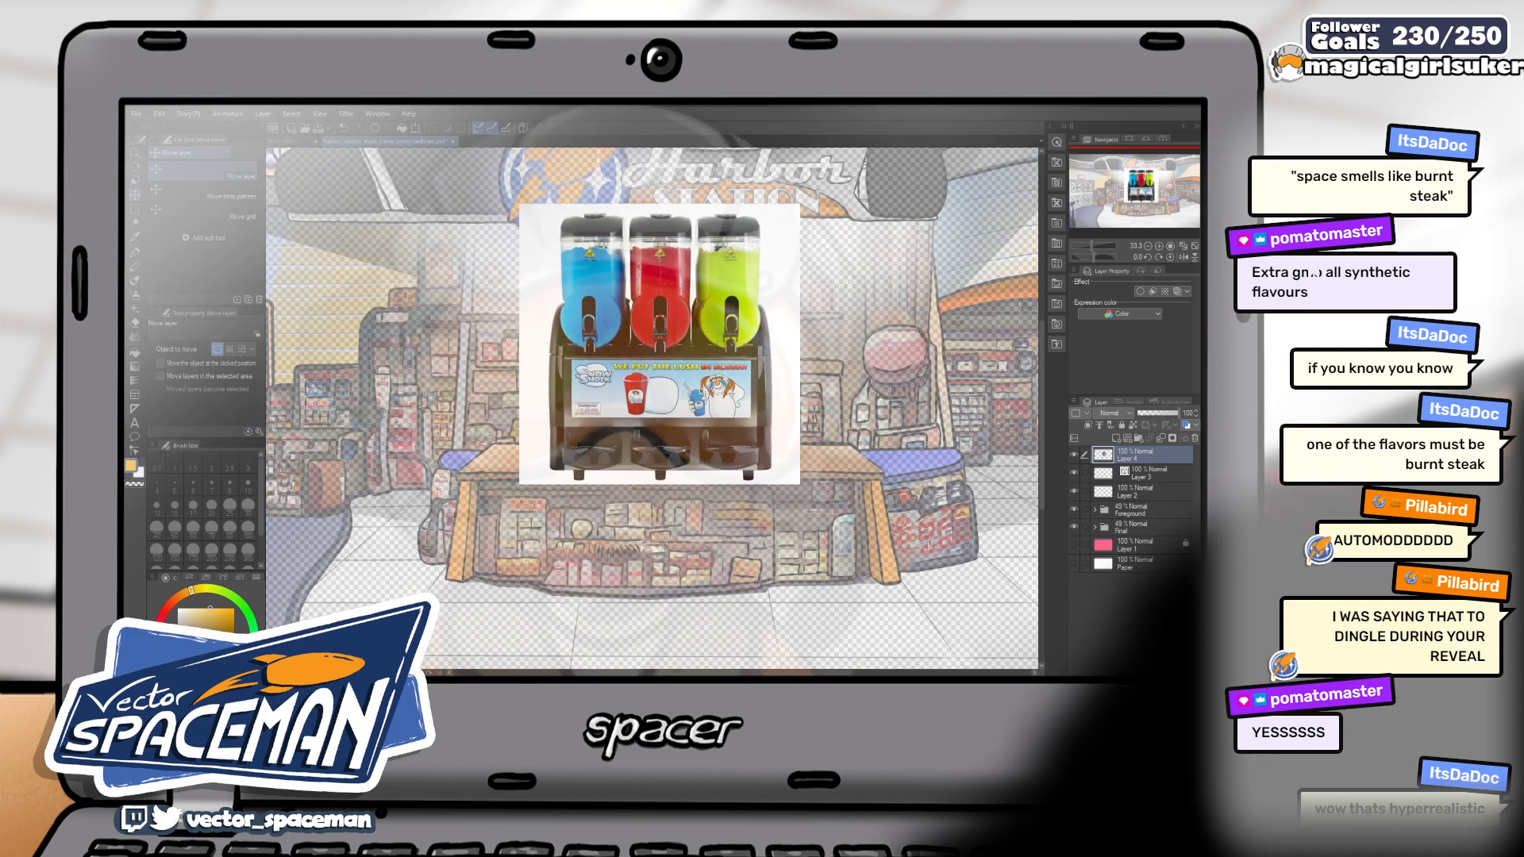
{"action": "scroll", "coordinate": [701, 385], "scroll_direction": "up", "scroll_amount": 1}
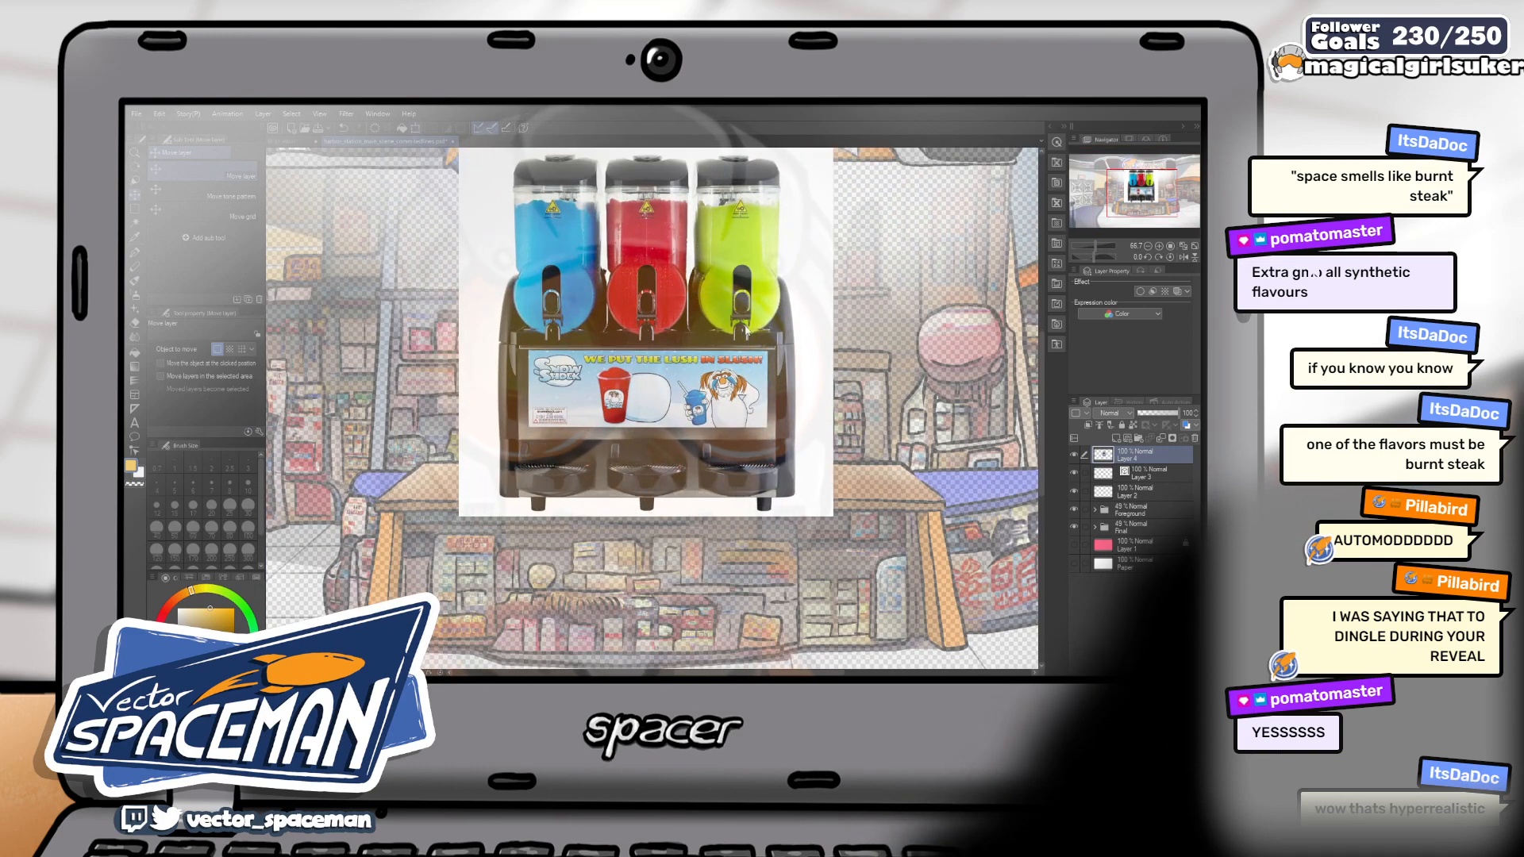
Scale the slushie machine photo down slightly, stand it on the counter and apply the transformation
{"action": "key", "text": "ctrl+t"}
{"action": "left_click_drag", "start_coordinate": [809, 329], "coordinate": [715, 328]}
{"action": "left_click_drag", "start_coordinate": [713, 386], "coordinate": [738, 404]}
{"action": "scroll", "coordinate": [737, 405], "scroll_direction": "up", "scroll_amount": 2}
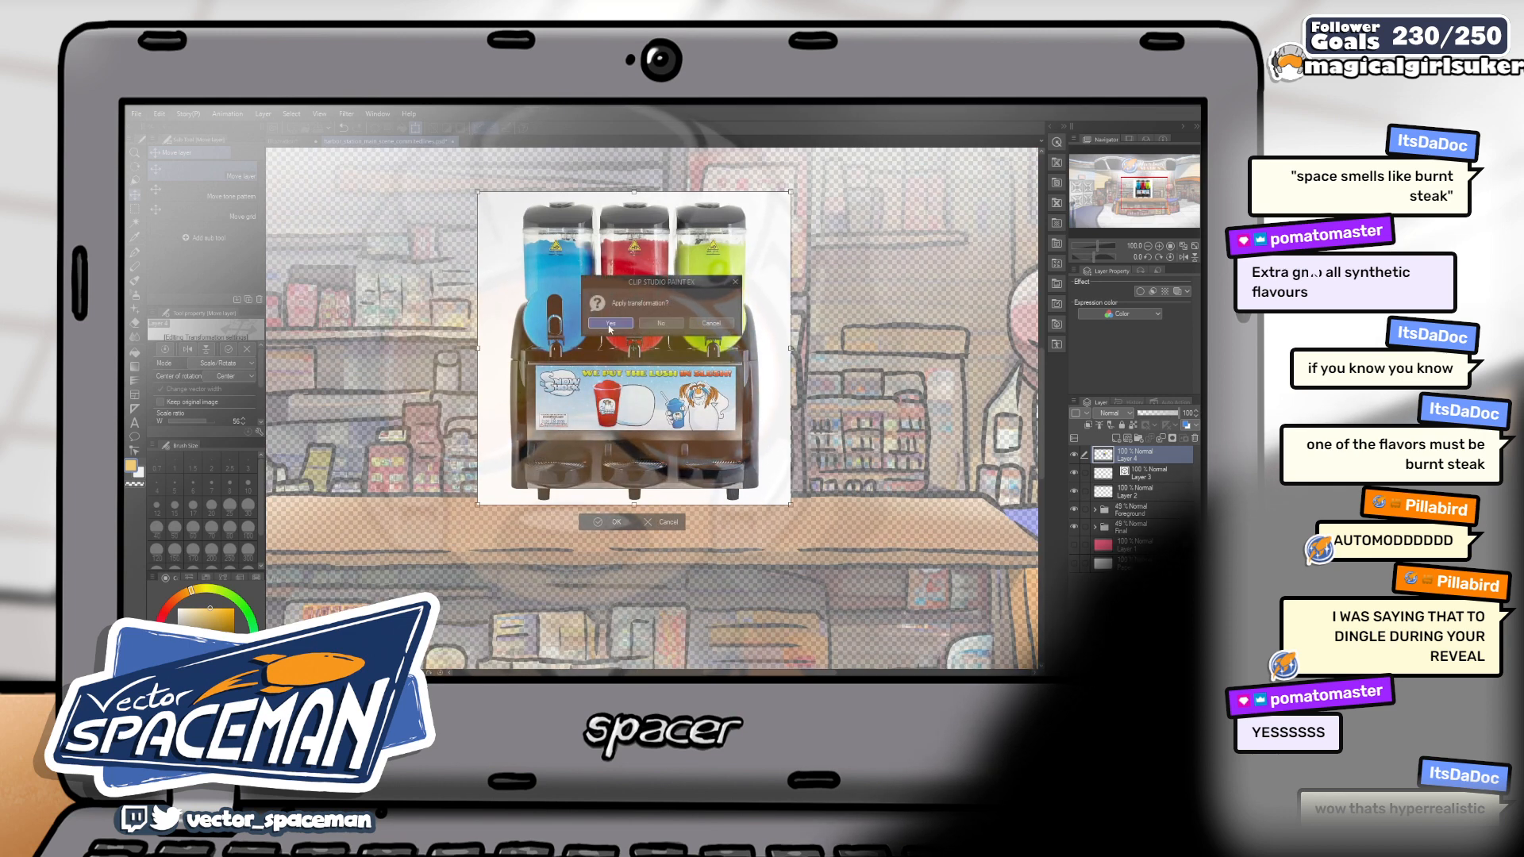
{"action": "left_click", "coordinate": [610, 324]}
Reduce the reference photo layer's opacity to about 68% and place it beneath the two empty drawing layers
{"action": "left_click", "coordinate": [1167, 414]}
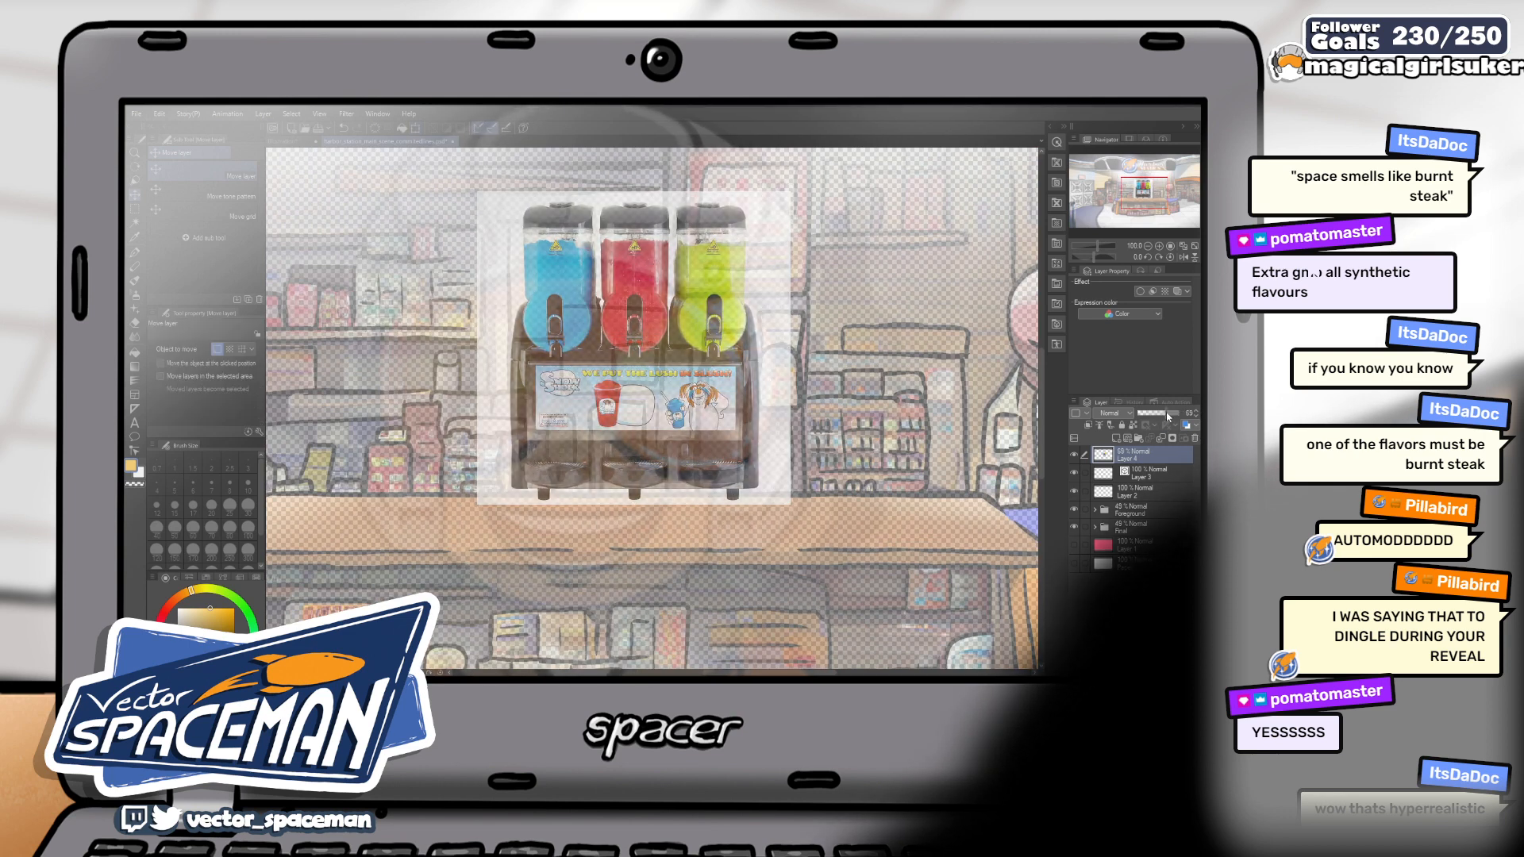
{"action": "left_click", "coordinate": [1137, 476]}
{"action": "left_click_drag", "start_coordinate": [1152, 444], "coordinate": [1152, 469]}
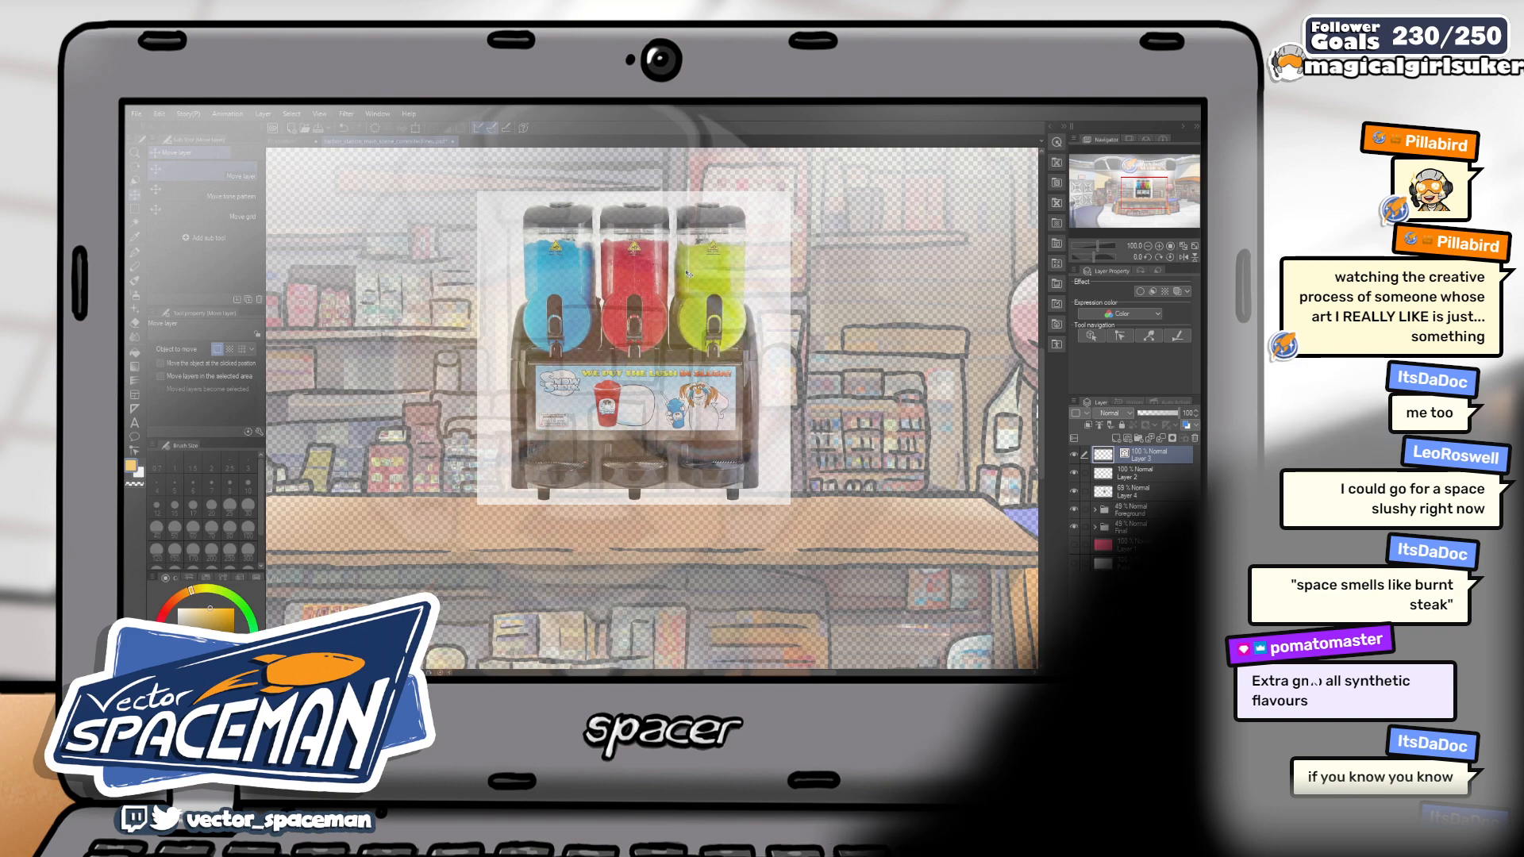
Set up the Pen tool with a dark line colour and a brush size of 7
{"action": "key", "text": "p"}
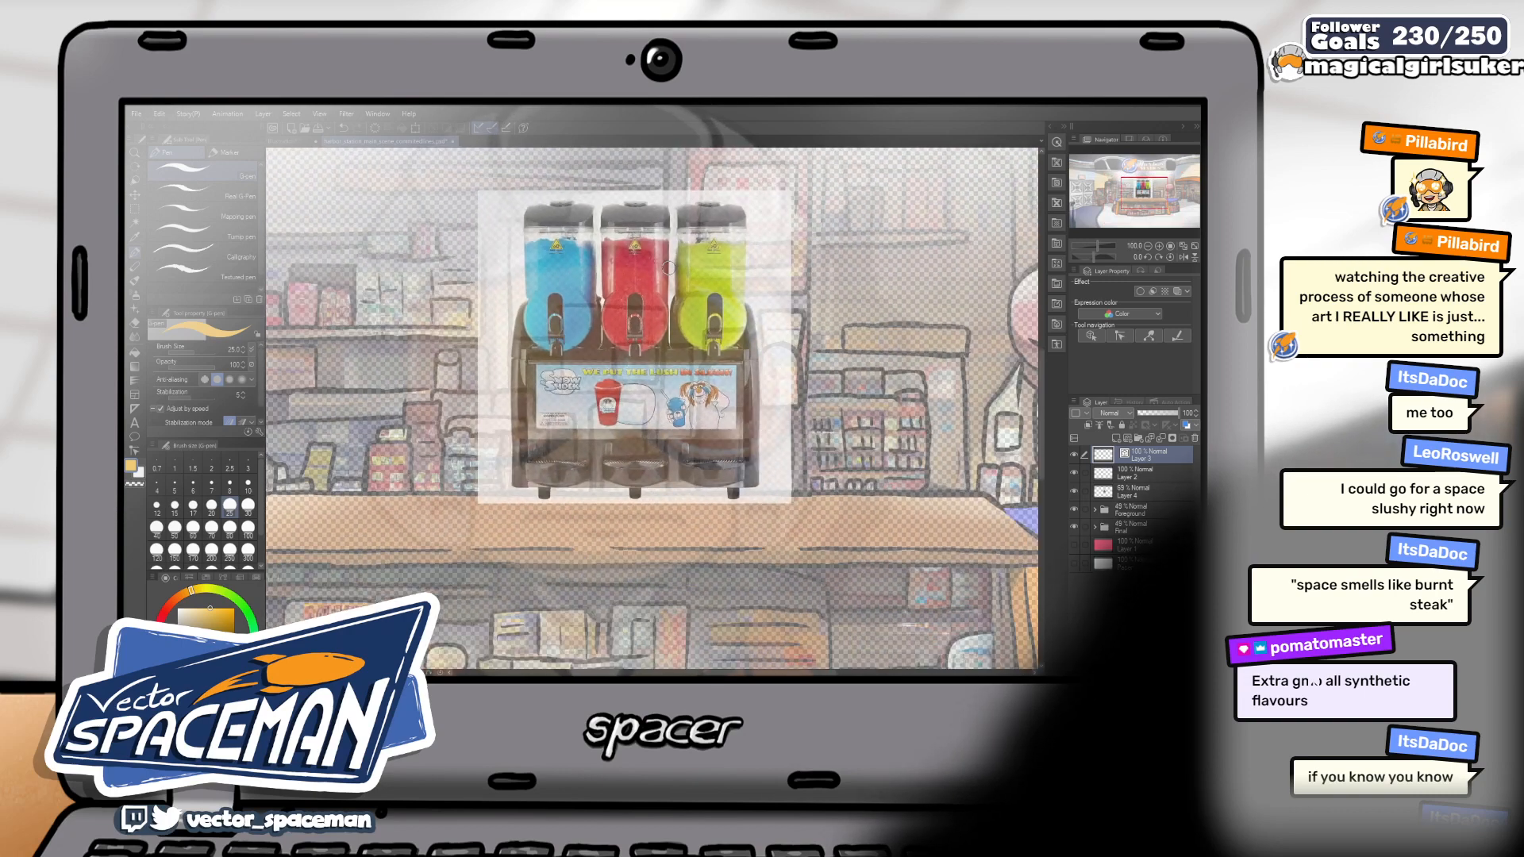
{"action": "key", "text": "bracketleft"}
{"action": "key", "text": "bracketleft"}
{"action": "key", "text": "bracketleft"}
{"action": "key", "text": "bracketleft"}
{"action": "key", "text": "bracketleft"}
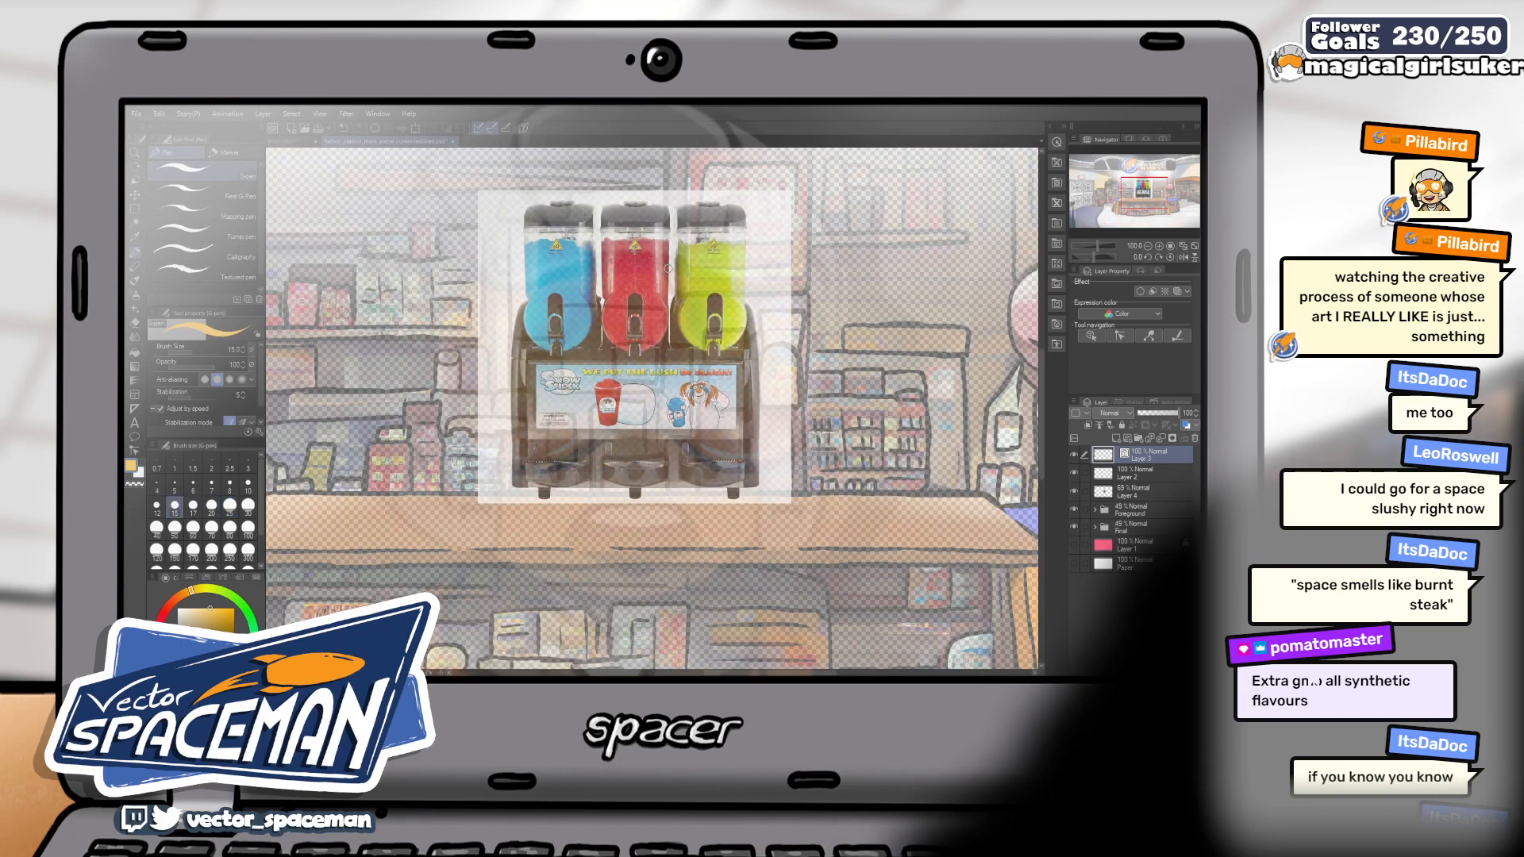
{"action": "left_click", "coordinate": [181, 661]}
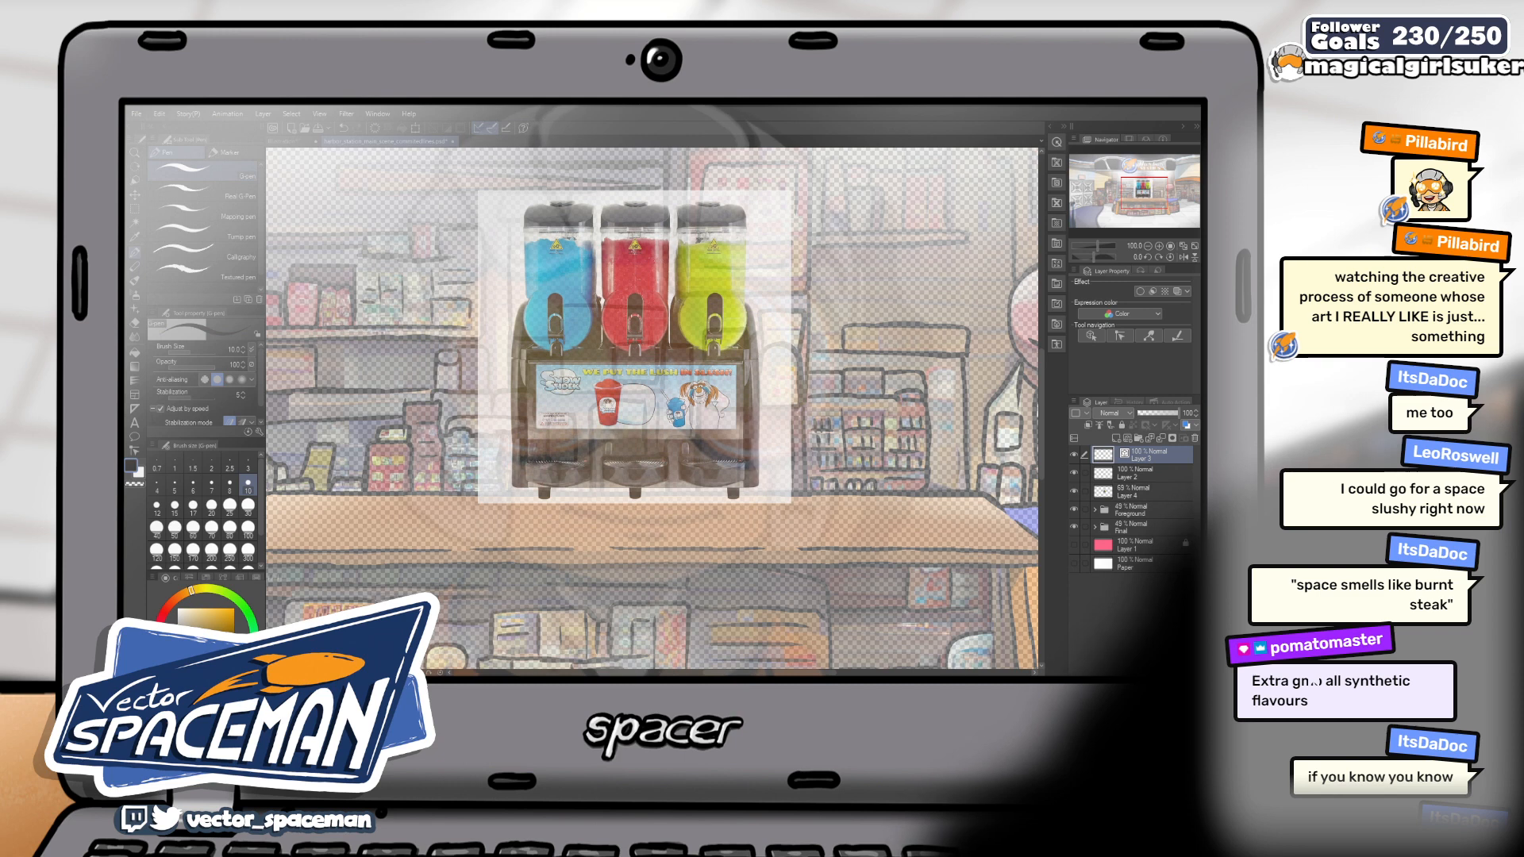
{"action": "key", "text": "bracketleft"}
{"action": "key", "text": "bracketleft"}
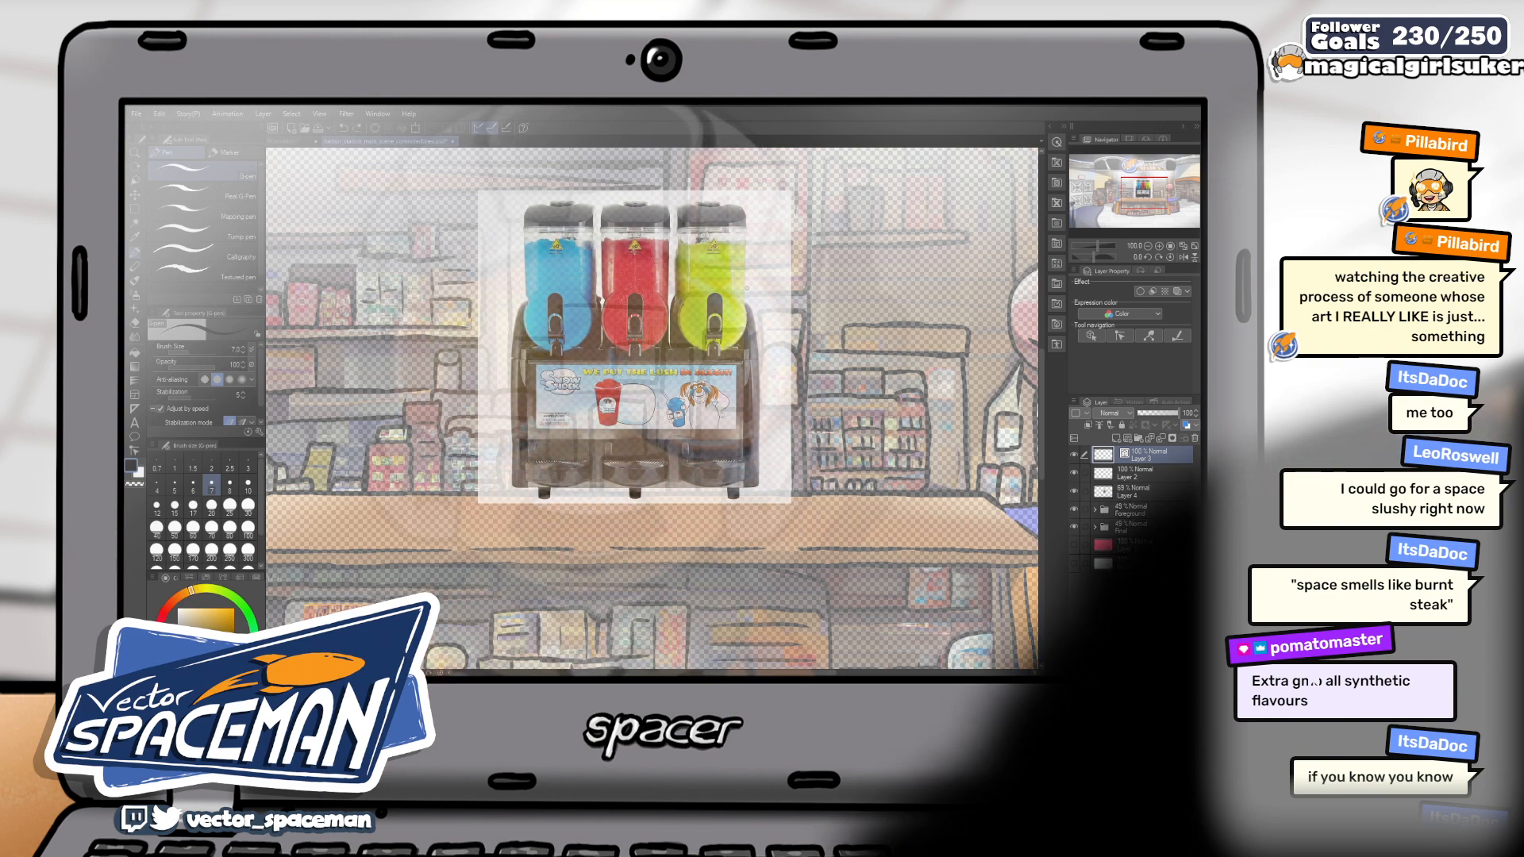
Trace the slushie machine's body on the vector layer along its left side, base and right side
{"action": "left_click_drag", "start_coordinate": [639, 316], "coordinate": [680, 383]}
{"action": "scroll", "coordinate": [683, 392], "scroll_direction": "up", "scroll_amount": 1}
{"action": "scroll", "coordinate": [684, 392], "scroll_direction": "up", "scroll_amount": 1}
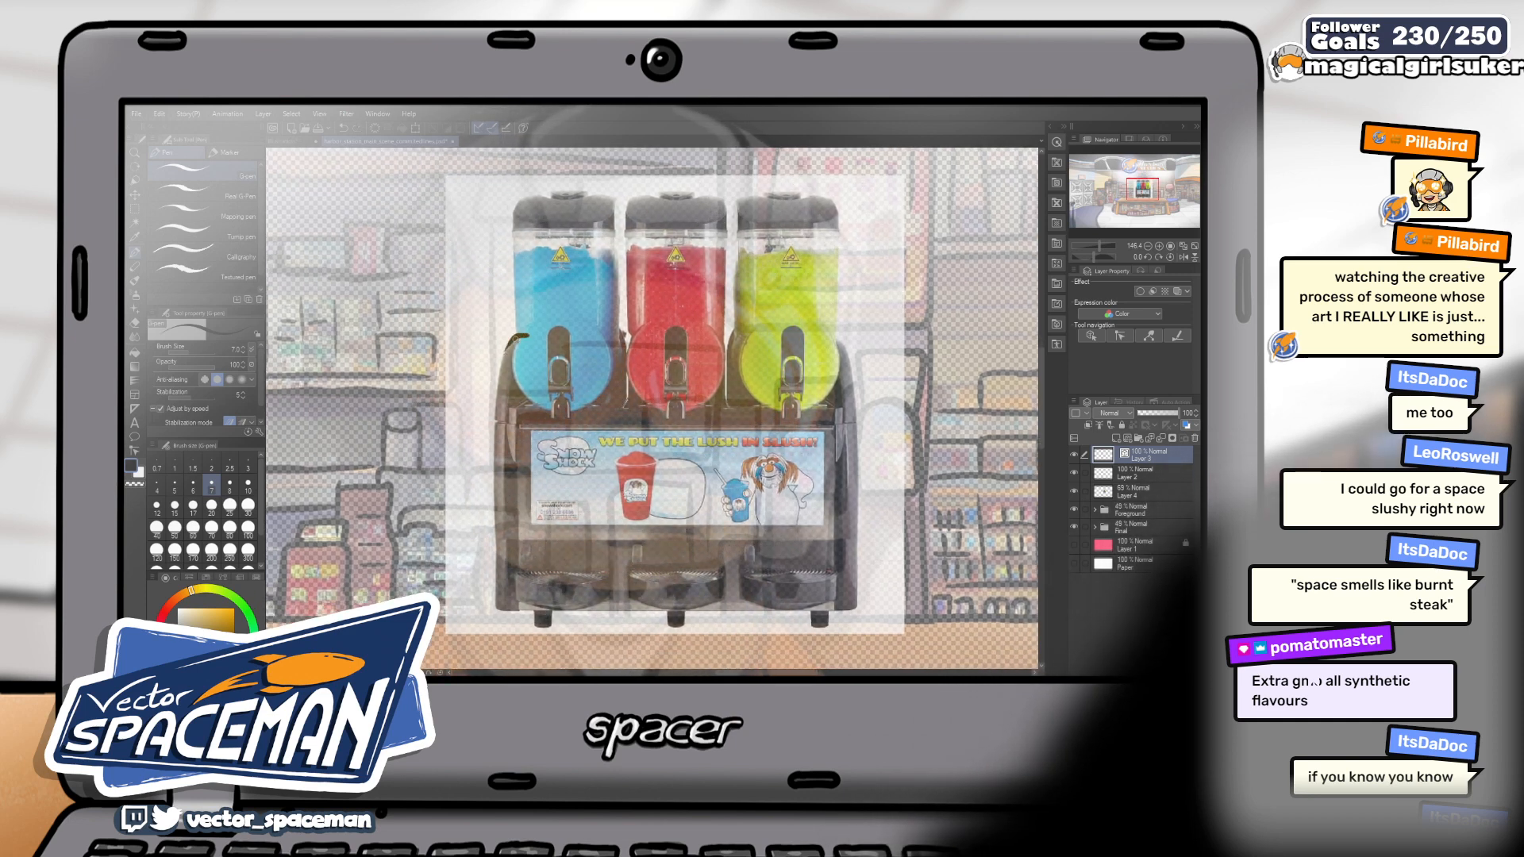
{"action": "left_click_drag", "start_coordinate": [501, 373], "coordinate": [494, 518]}
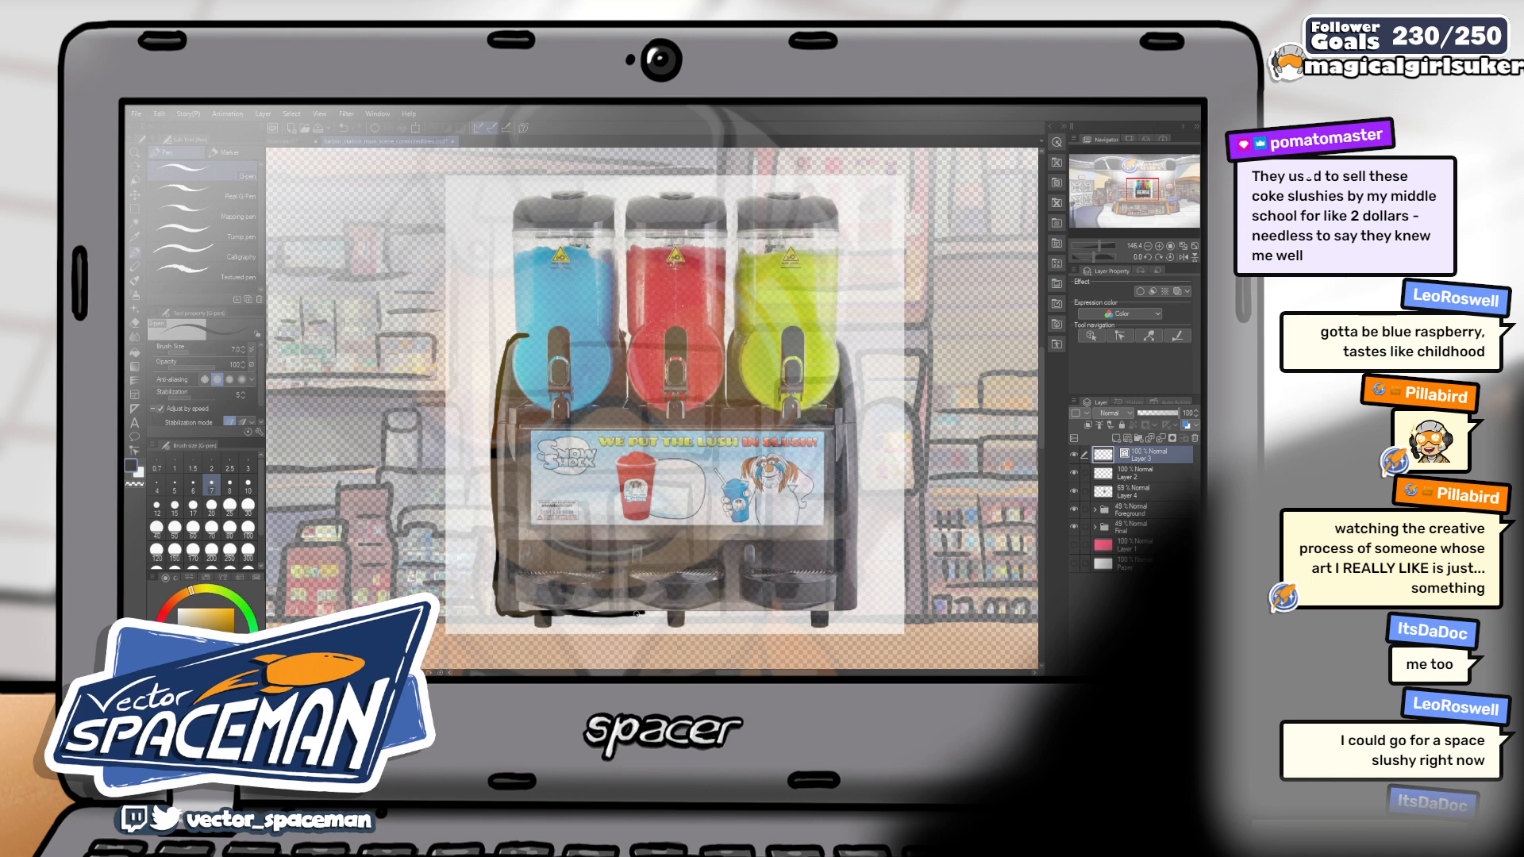
{"action": "mouse_move", "coordinate": [508, 350]}
{"action": "left_mouse_down"}
{"action": "mouse_move", "coordinate": [501, 516]}
{"action": "mouse_move", "coordinate": [524, 611]}
{"action": "mouse_move", "coordinate": [768, 613]}
{"action": "left_mouse_up"}
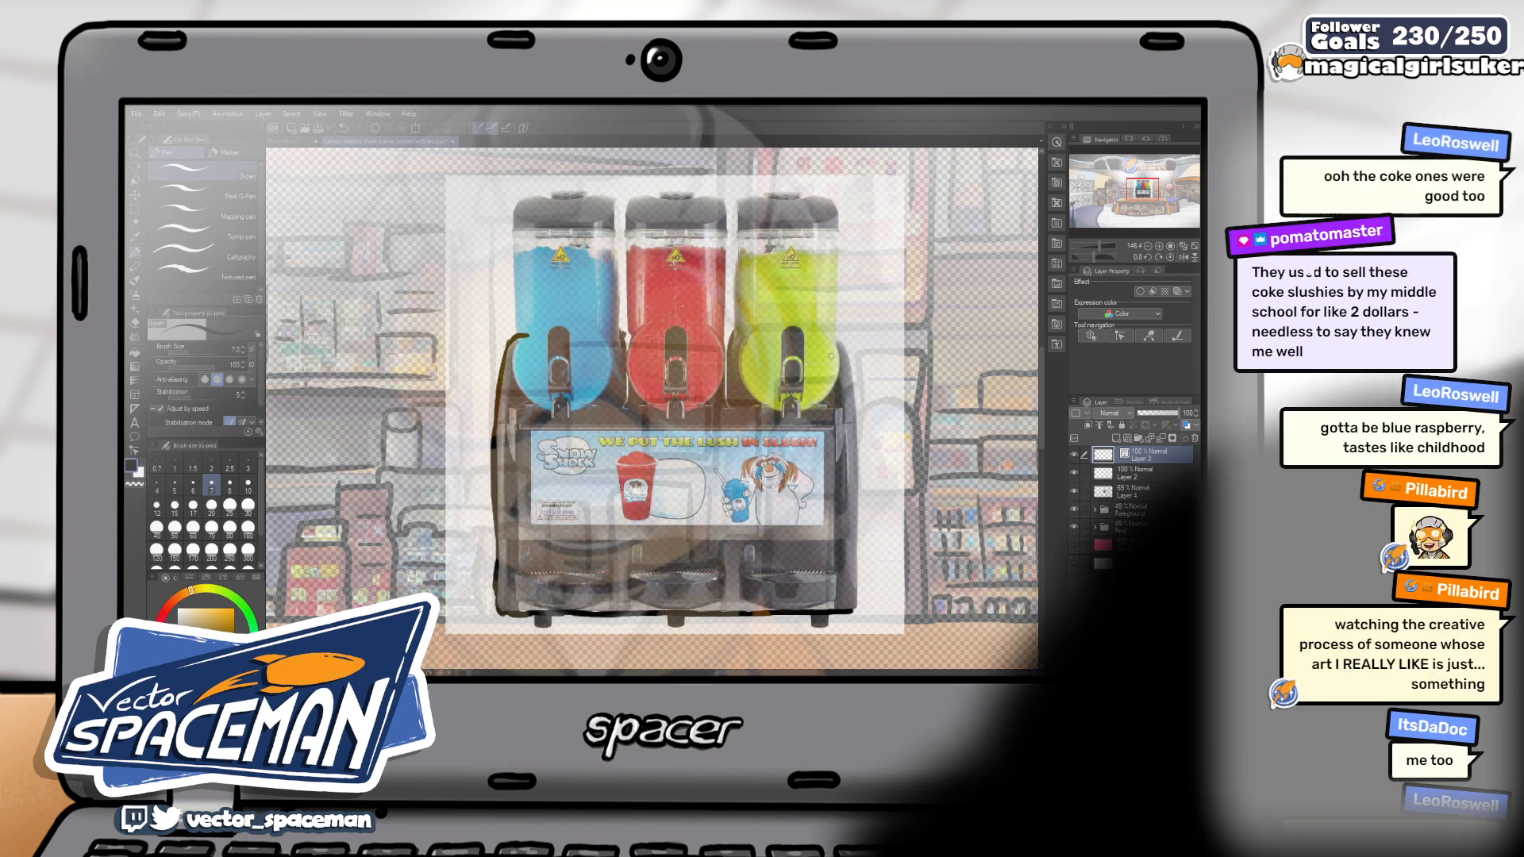
{"action": "left_click_drag", "start_coordinate": [845, 339], "coordinate": [852, 409]}
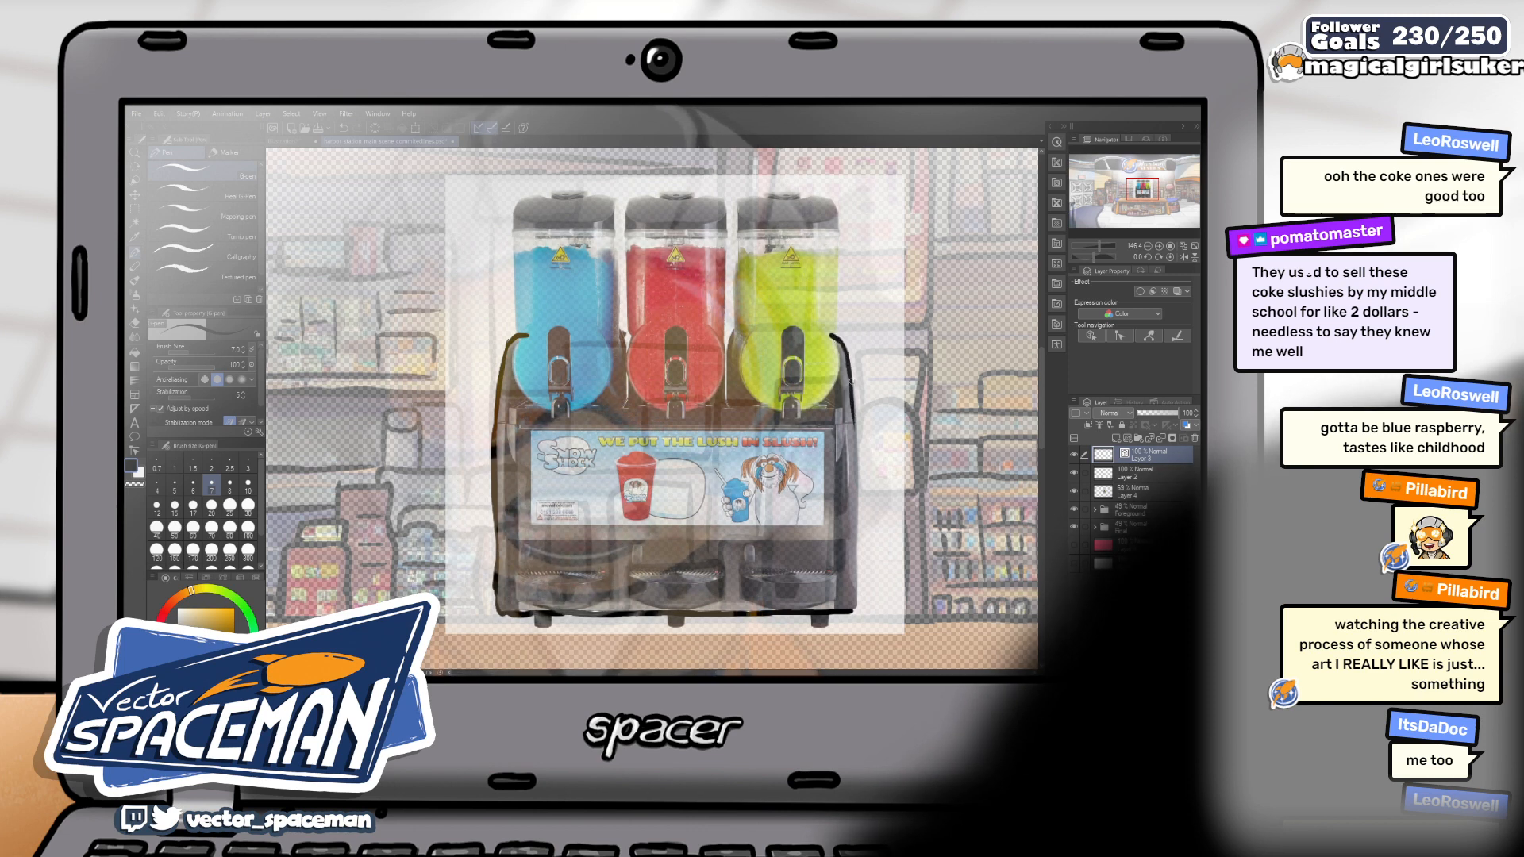
{"action": "left_click_drag", "start_coordinate": [851, 393], "coordinate": [860, 589]}
{"action": "left_click_drag", "start_coordinate": [859, 518], "coordinate": [859, 608]}
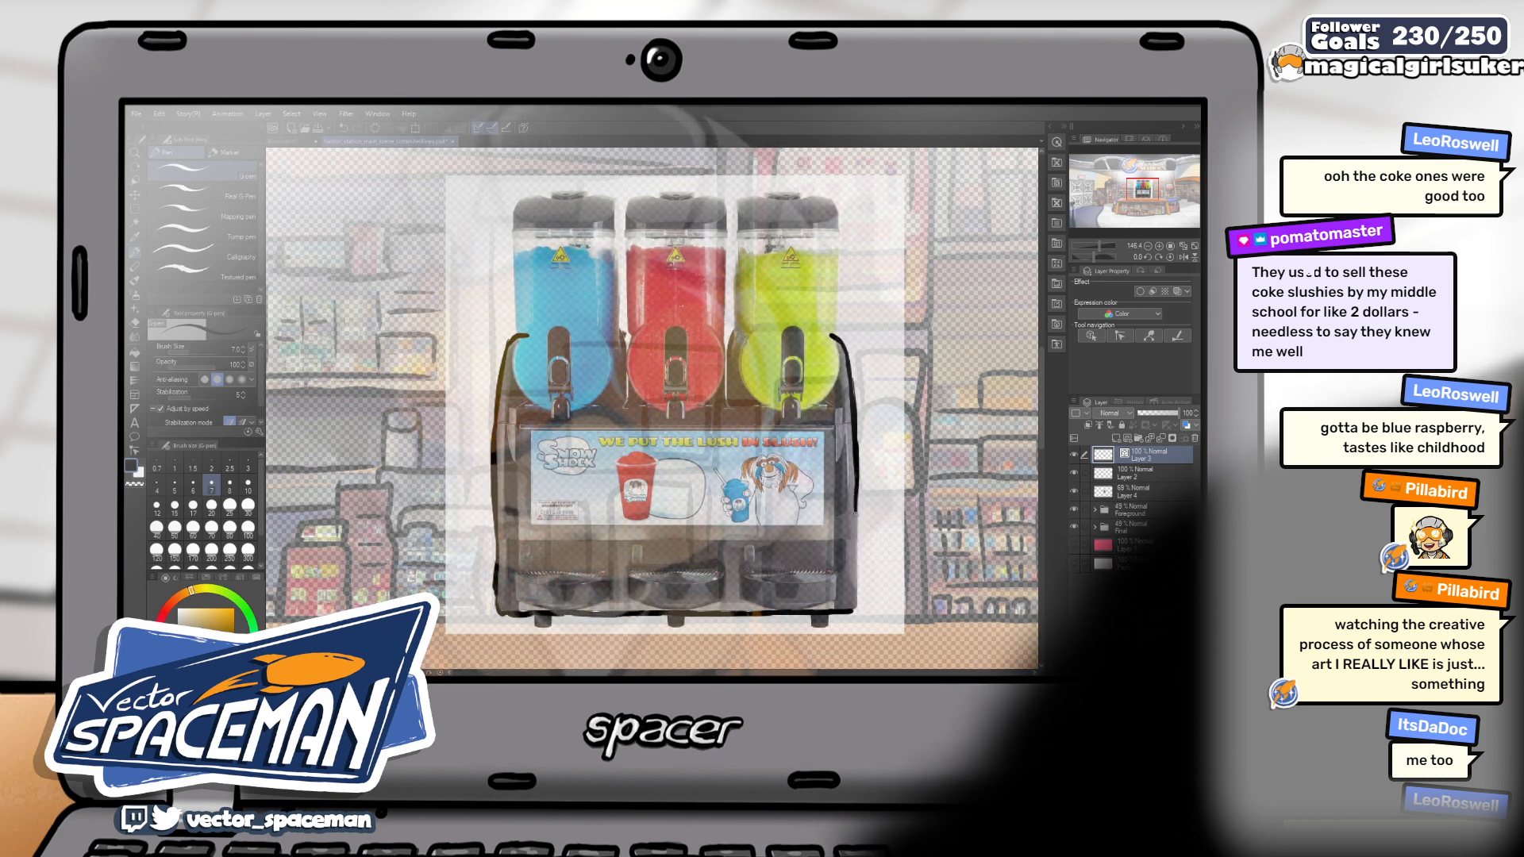
{"action": "left_click_drag", "start_coordinate": [856, 493], "coordinate": [856, 552]}
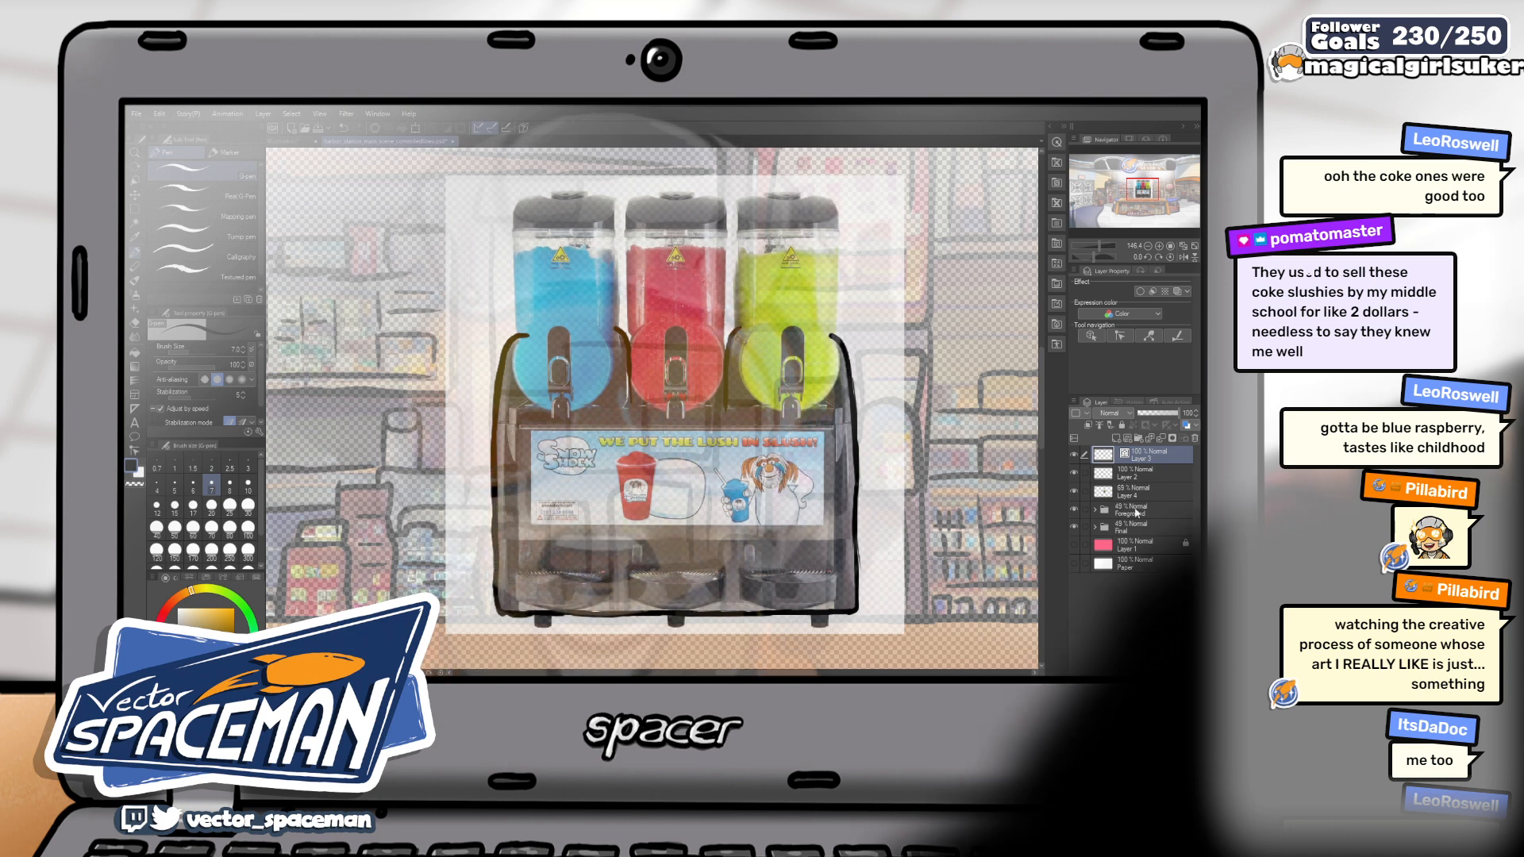
Set the reference photo layer's opacity to 72% and return to the vector line layer
{"action": "left_click", "coordinate": [1141, 491]}
{"action": "left_click_drag", "start_coordinate": [1165, 414], "coordinate": [1181, 415]}
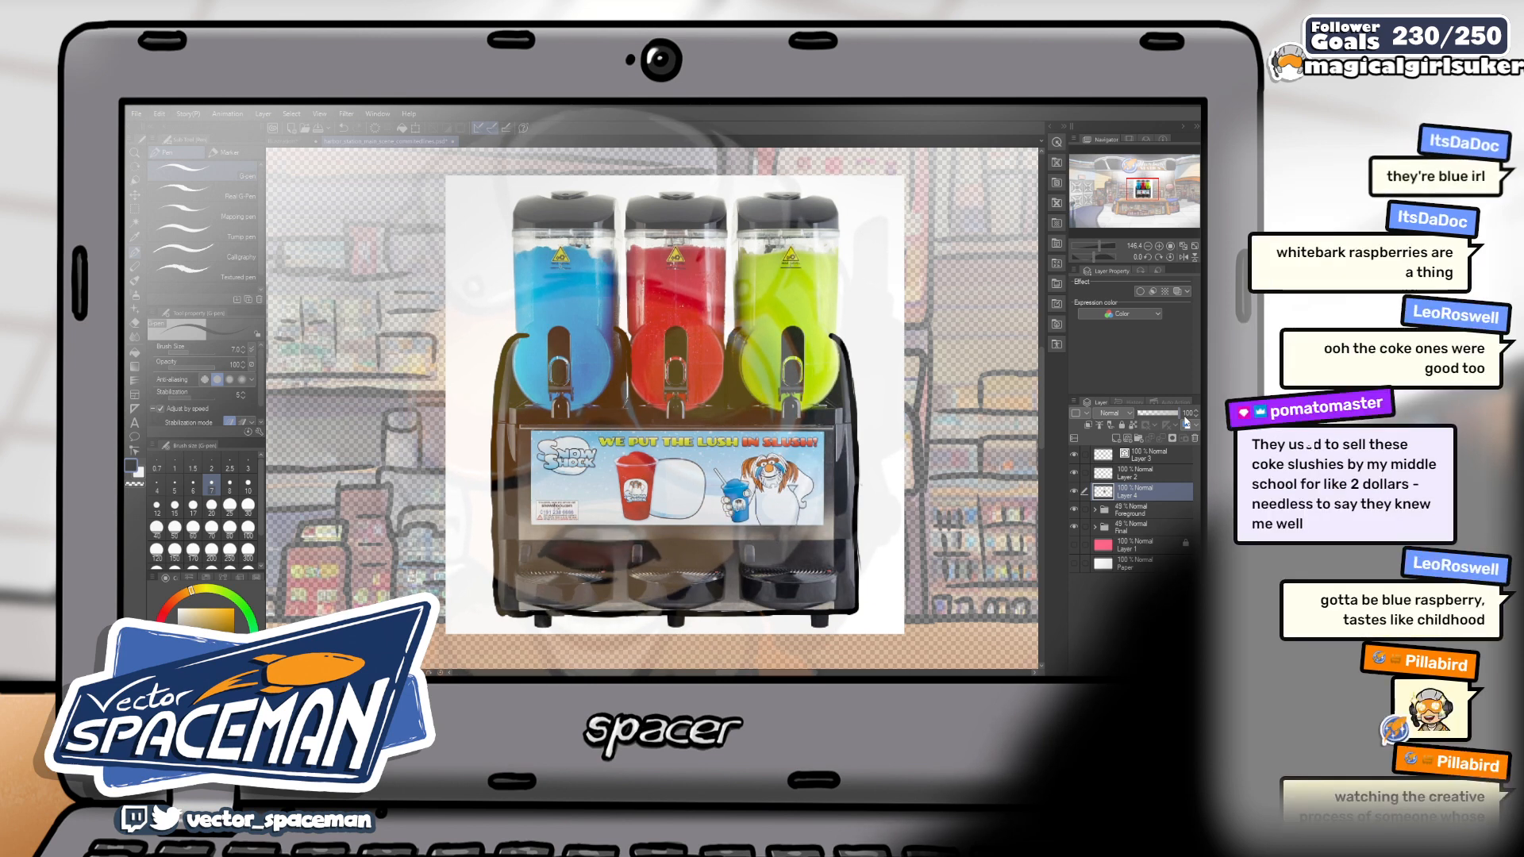
{"action": "left_click_drag", "start_coordinate": [1186, 419], "coordinate": [1170, 423]}
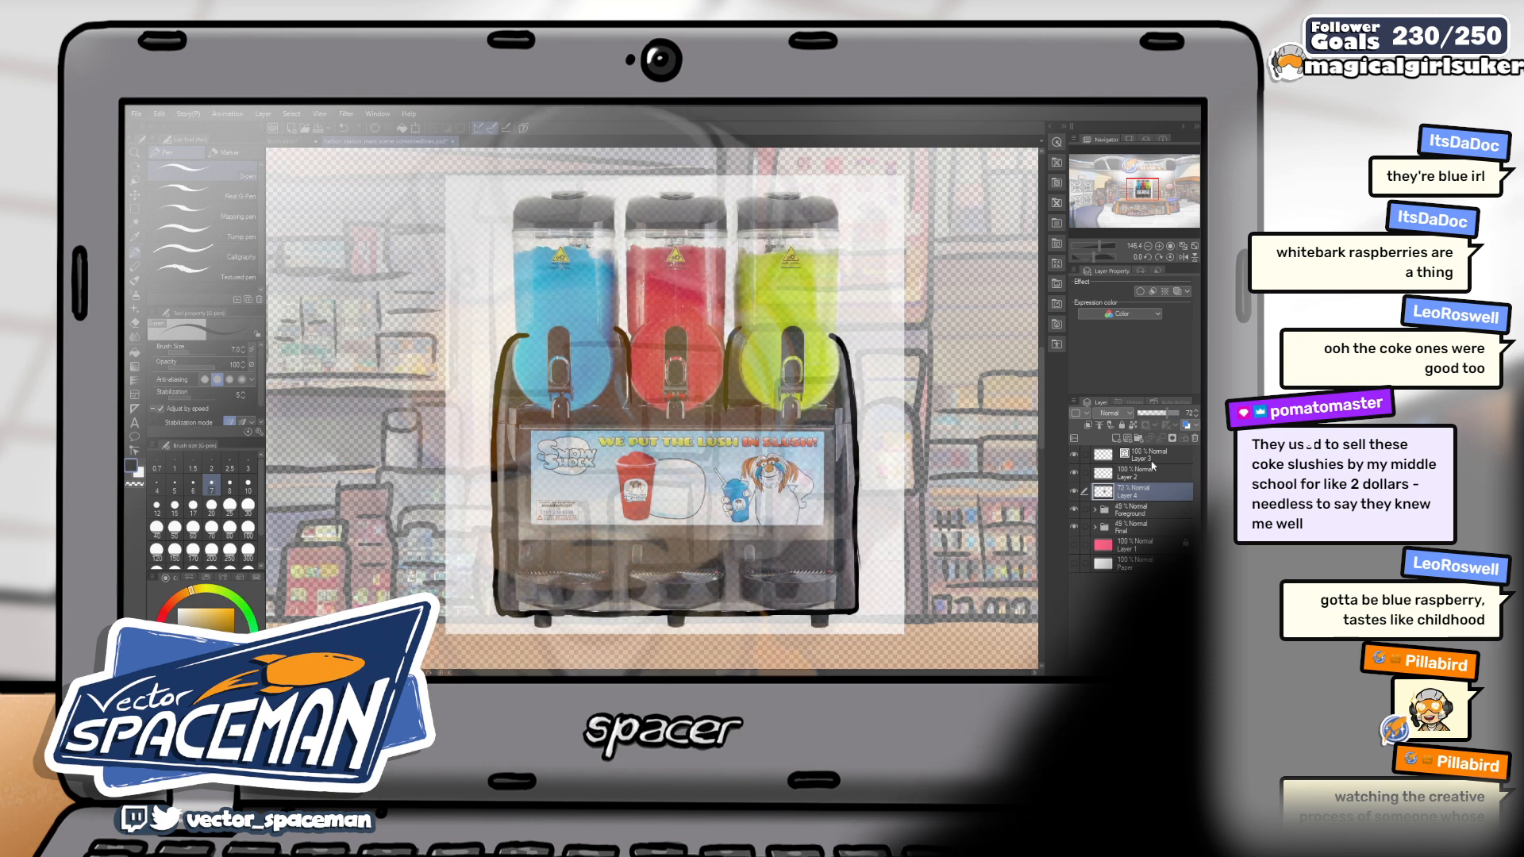
{"action": "left_click", "coordinate": [1150, 459]}
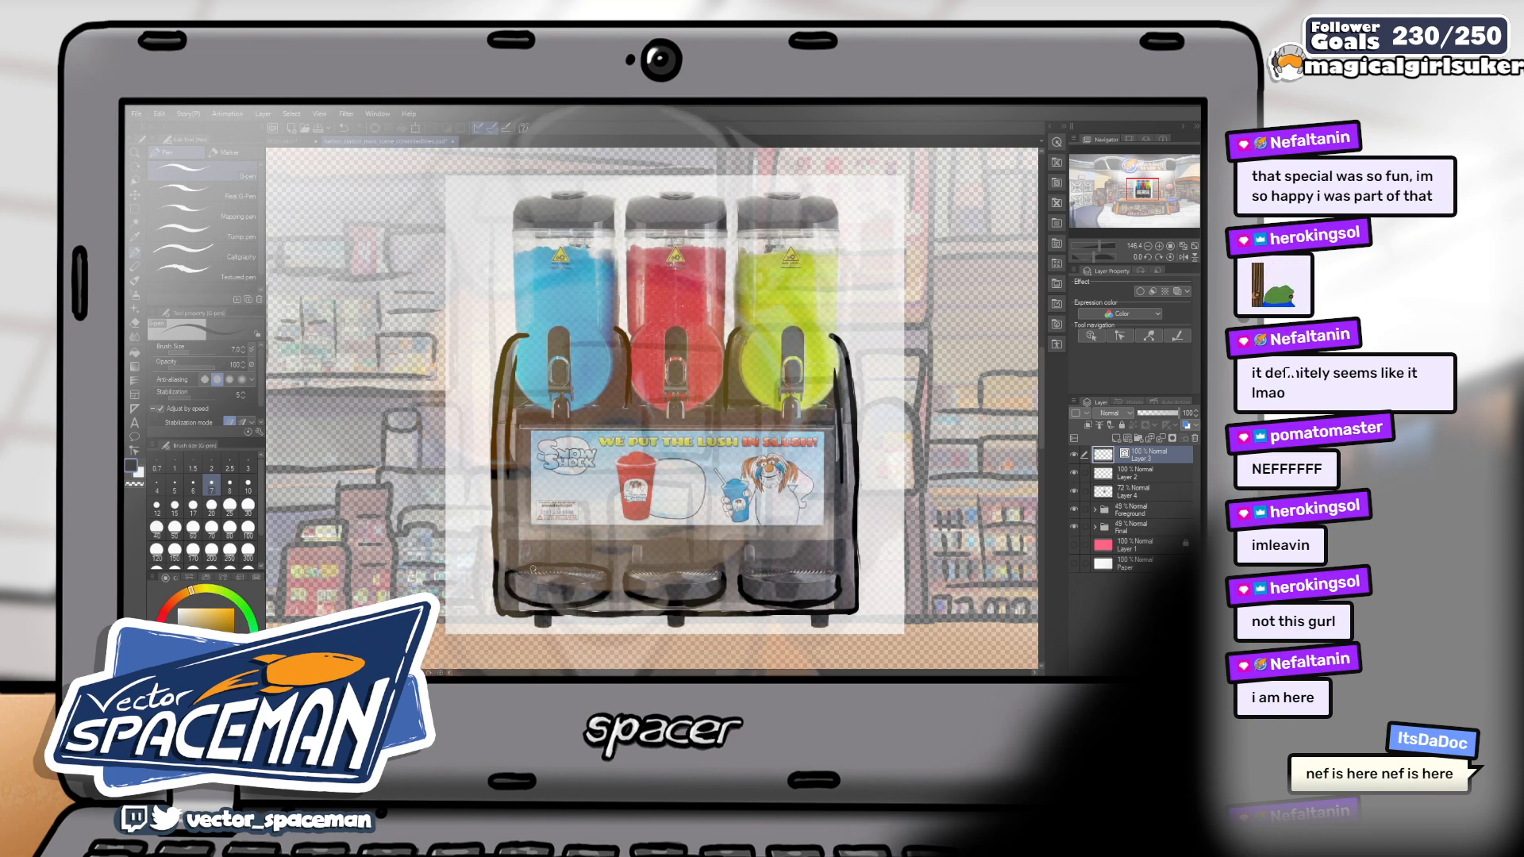
Trace the outlines and inner rim lines of the three drip trays along the slushie machine's base
{"action": "scroll", "coordinate": [570, 573], "scroll_direction": "up", "scroll_amount": 3}
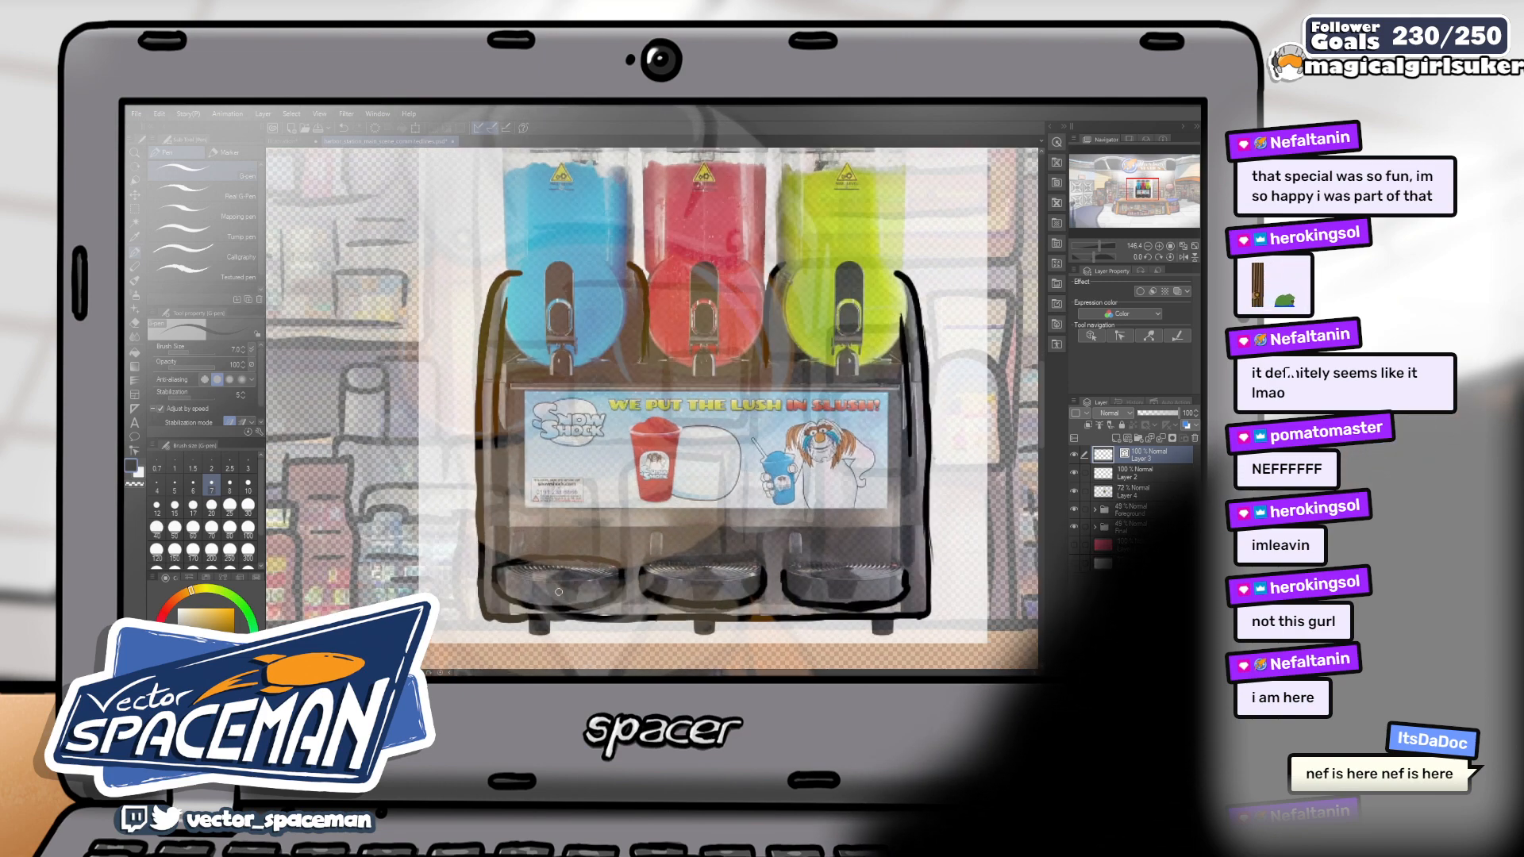
{"action": "scroll", "coordinate": [568, 586], "scroll_direction": "up", "scroll_amount": 3}
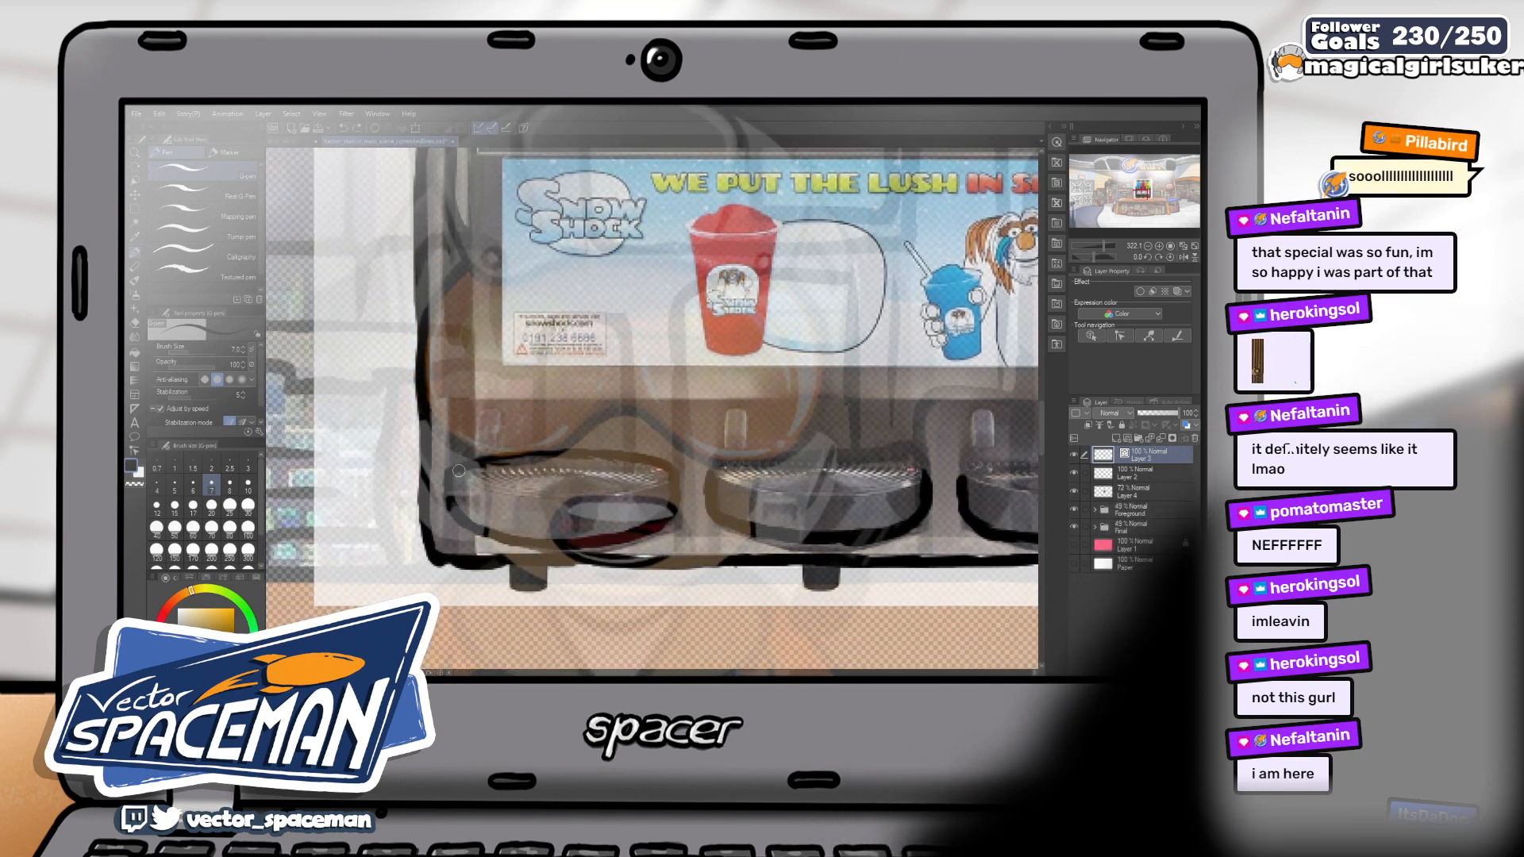
{"action": "left_click_drag", "start_coordinate": [488, 459], "coordinate": [451, 505]}
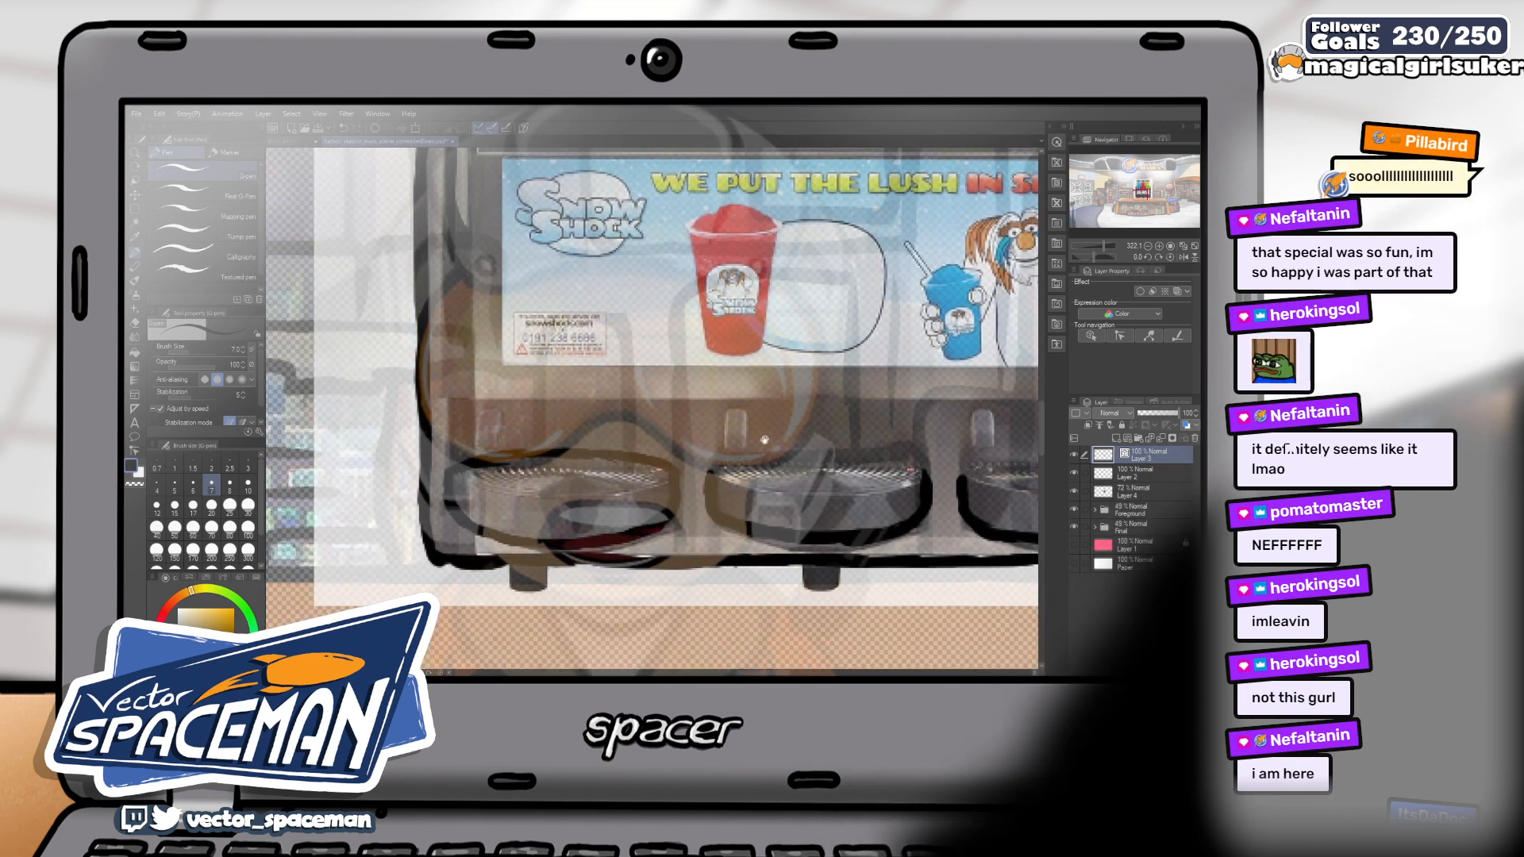
{"action": "left_click_drag", "start_coordinate": [768, 455], "coordinate": [658, 438]}
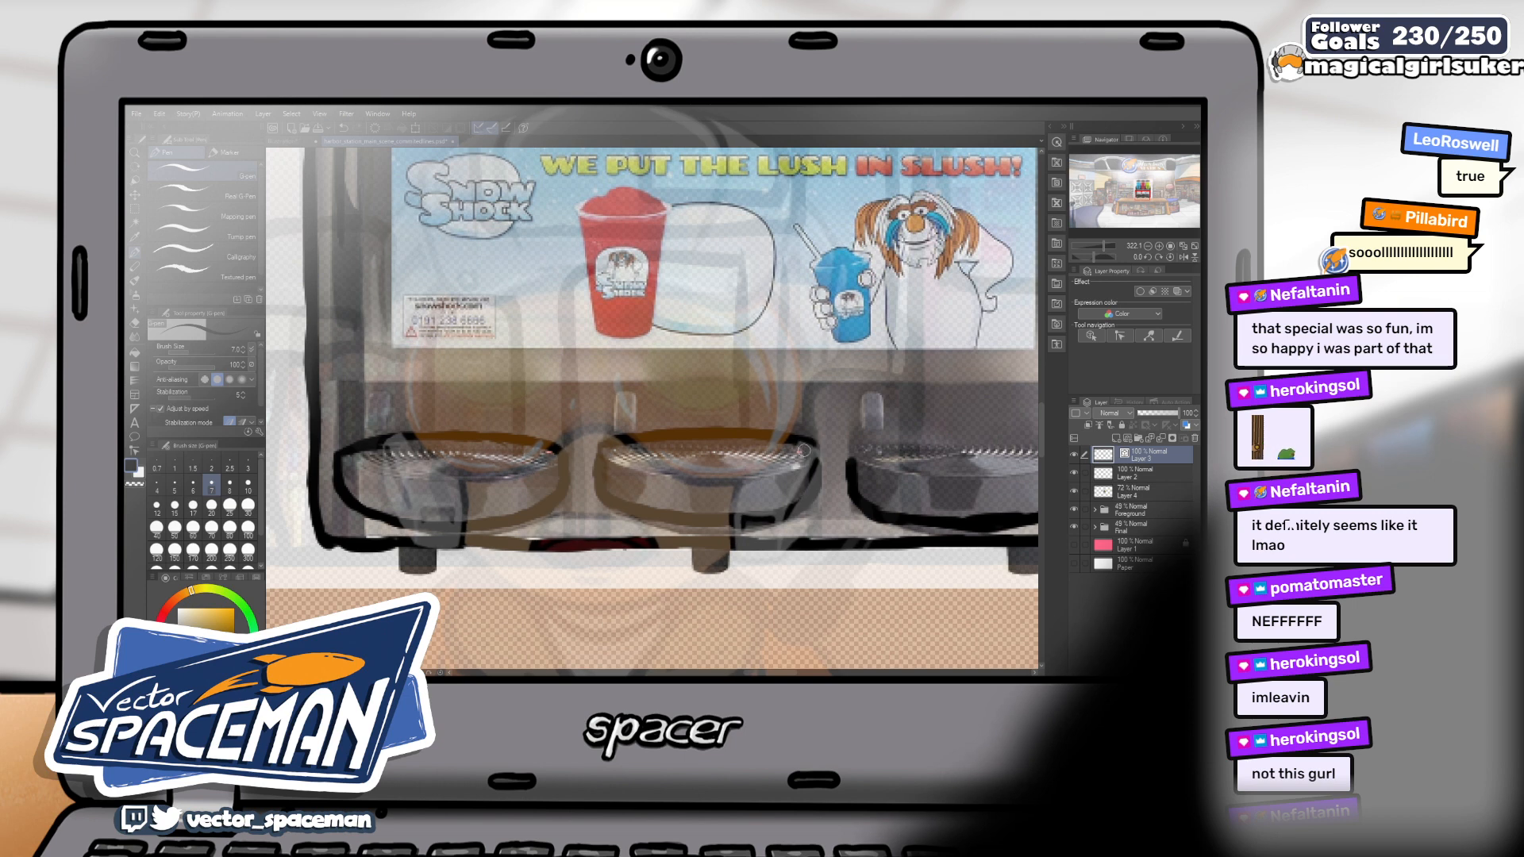
{"action": "mouse_move", "coordinate": [812, 460]}
{"action": "left_mouse_down"}
{"action": "mouse_move", "coordinate": [661, 458]}
{"action": "mouse_move", "coordinate": [816, 439]}
{"action": "mouse_move", "coordinate": [882, 455]}
{"action": "left_mouse_up"}
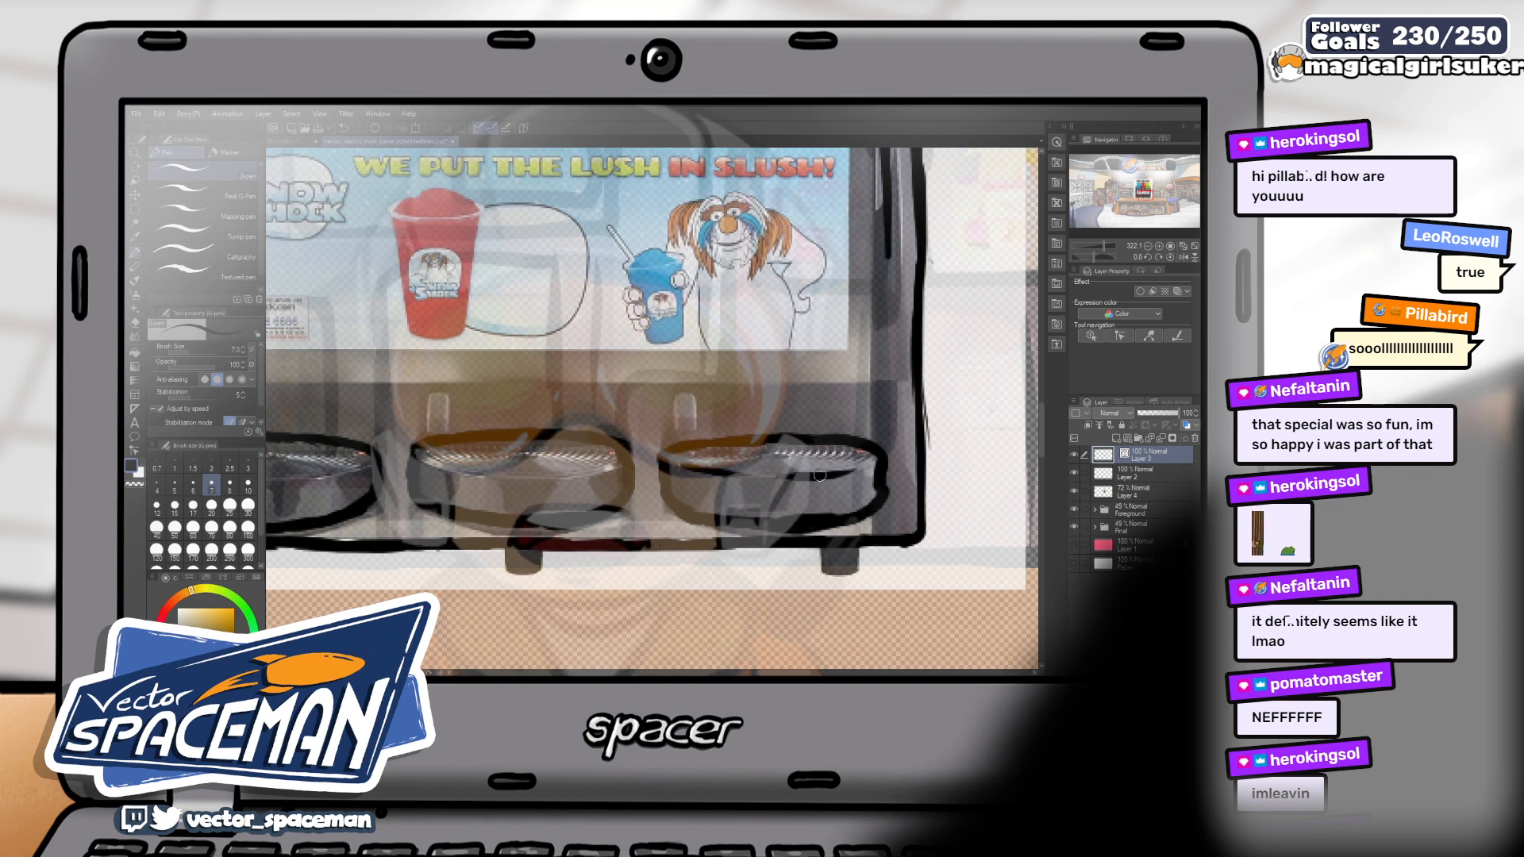
{"action": "left_click_drag", "start_coordinate": [789, 485], "coordinate": [963, 478]}
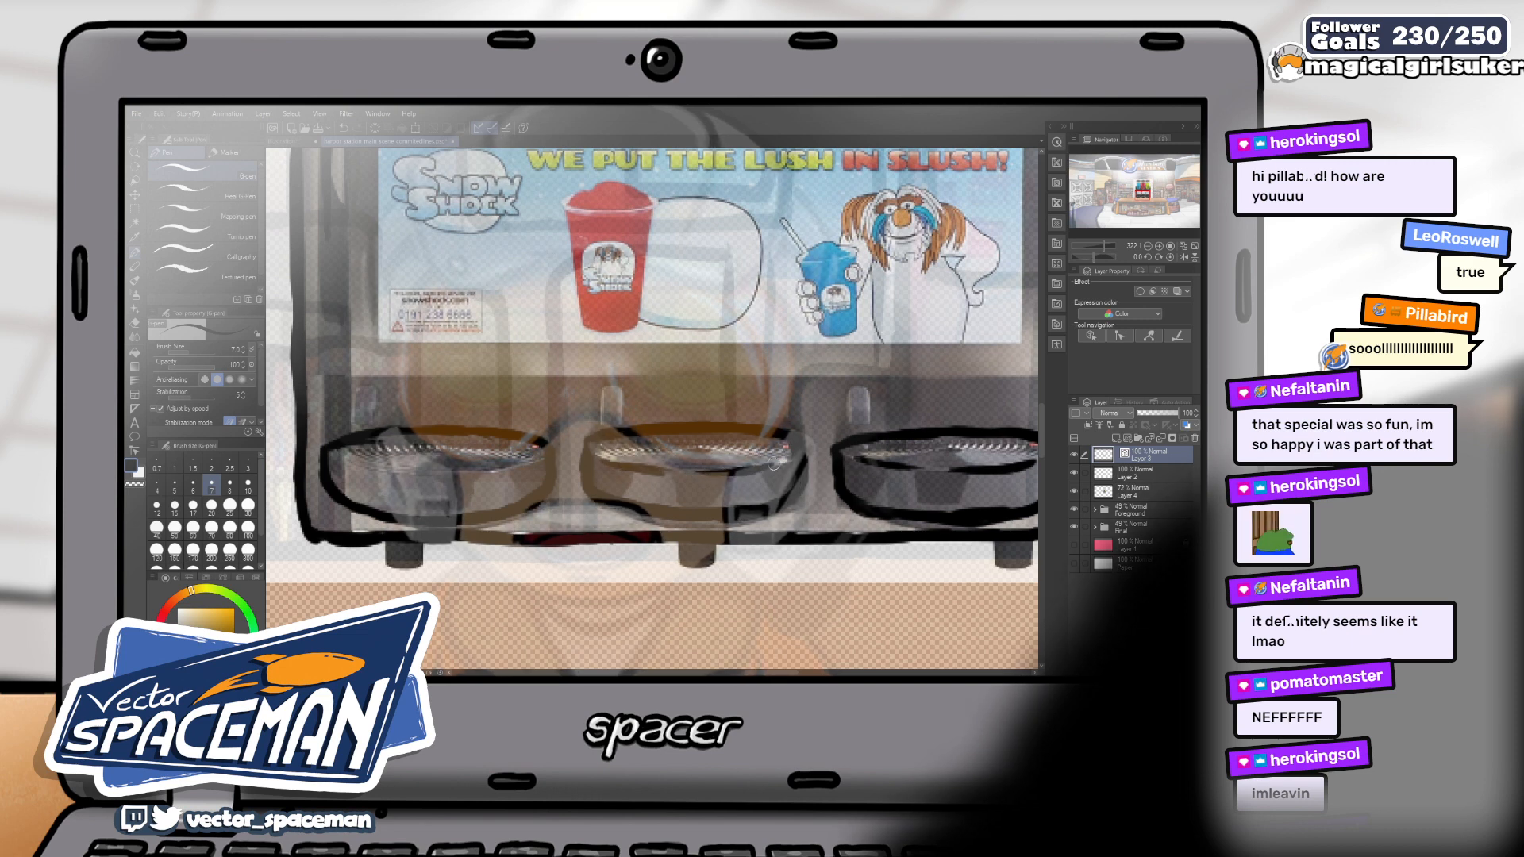
{"action": "left_click_drag", "start_coordinate": [695, 475], "coordinate": [916, 483]}
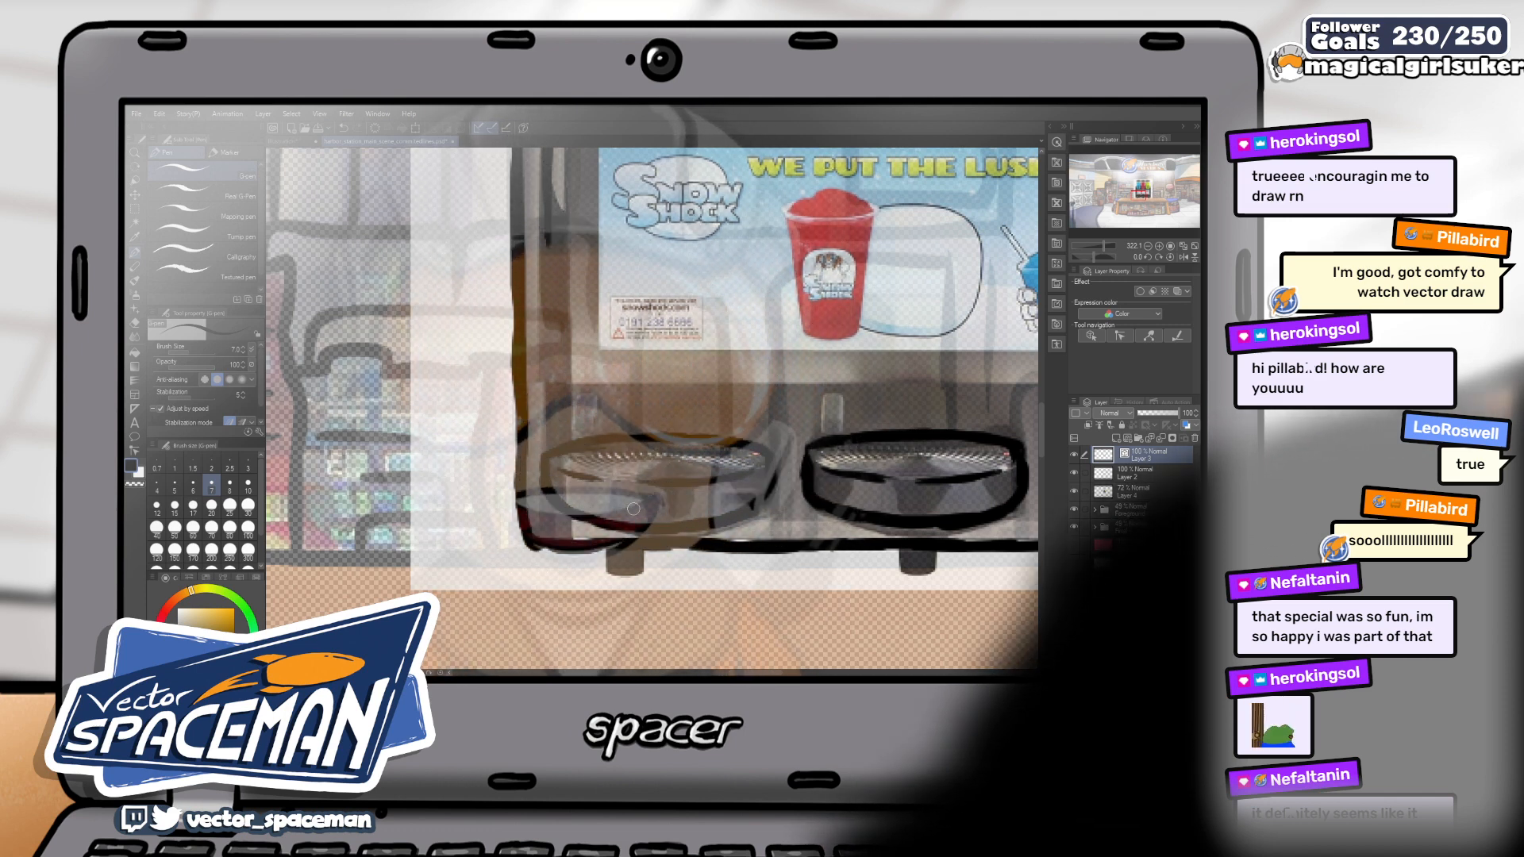
{"action": "left_click_drag", "start_coordinate": [815, 384], "coordinate": [616, 358]}
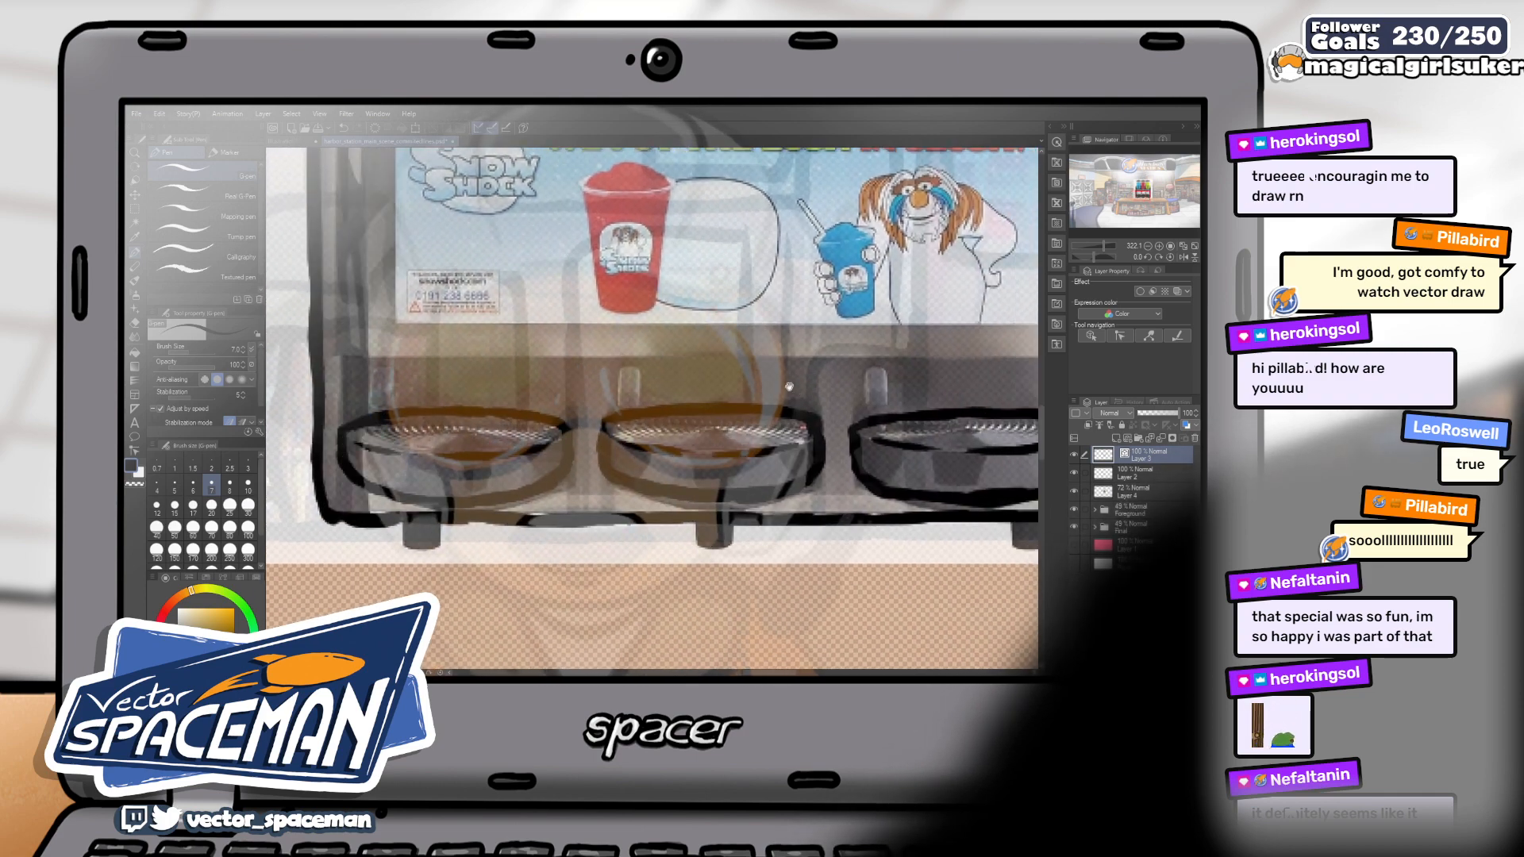
{"action": "left_click_drag", "start_coordinate": [908, 407], "coordinate": [713, 389]}
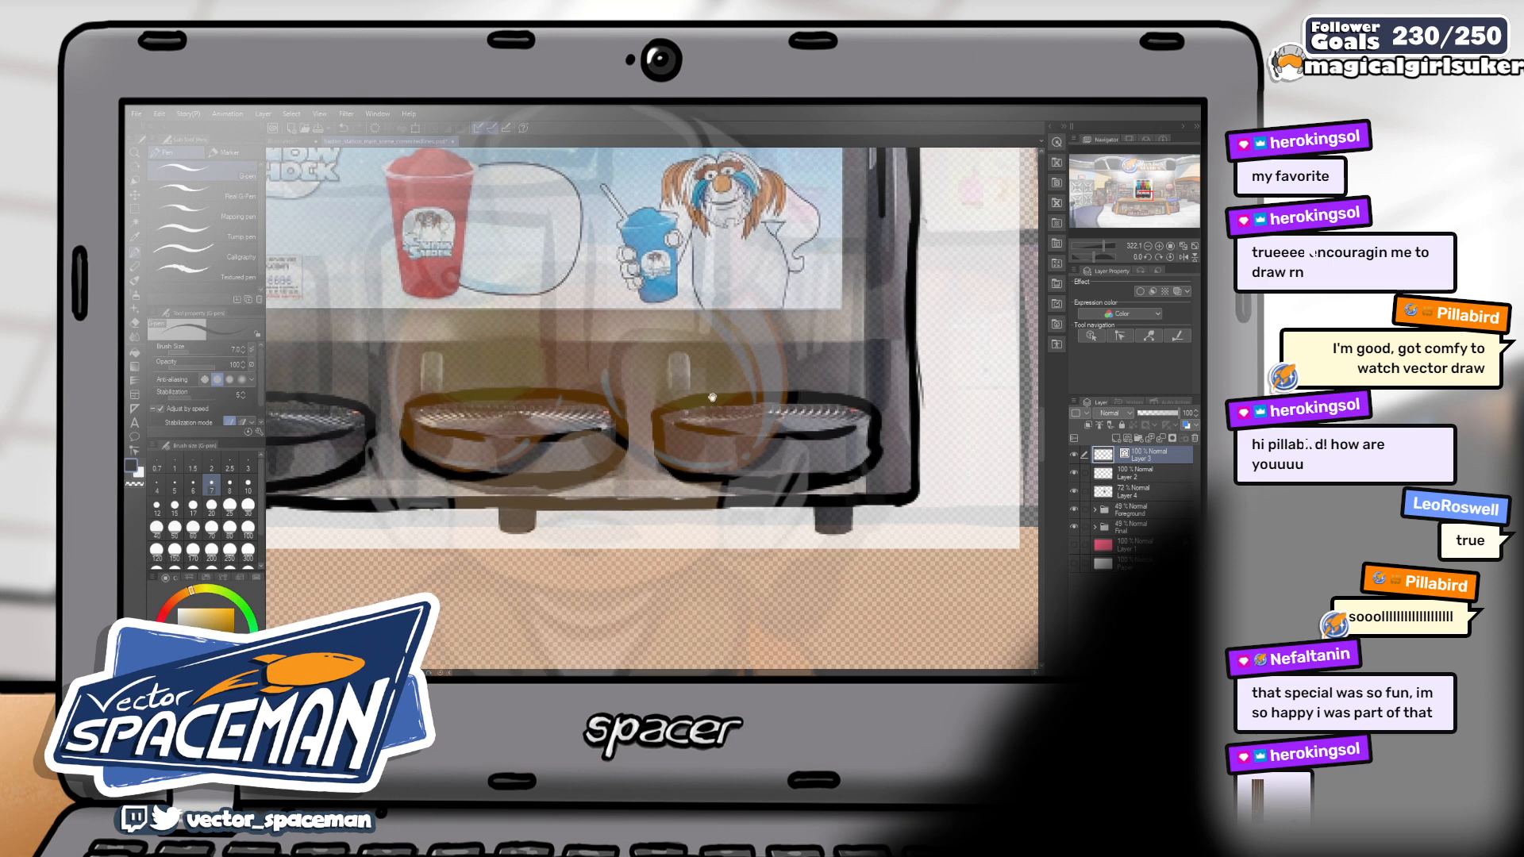
{"action": "left_click_drag", "start_coordinate": [800, 397], "coordinate": [932, 402]}
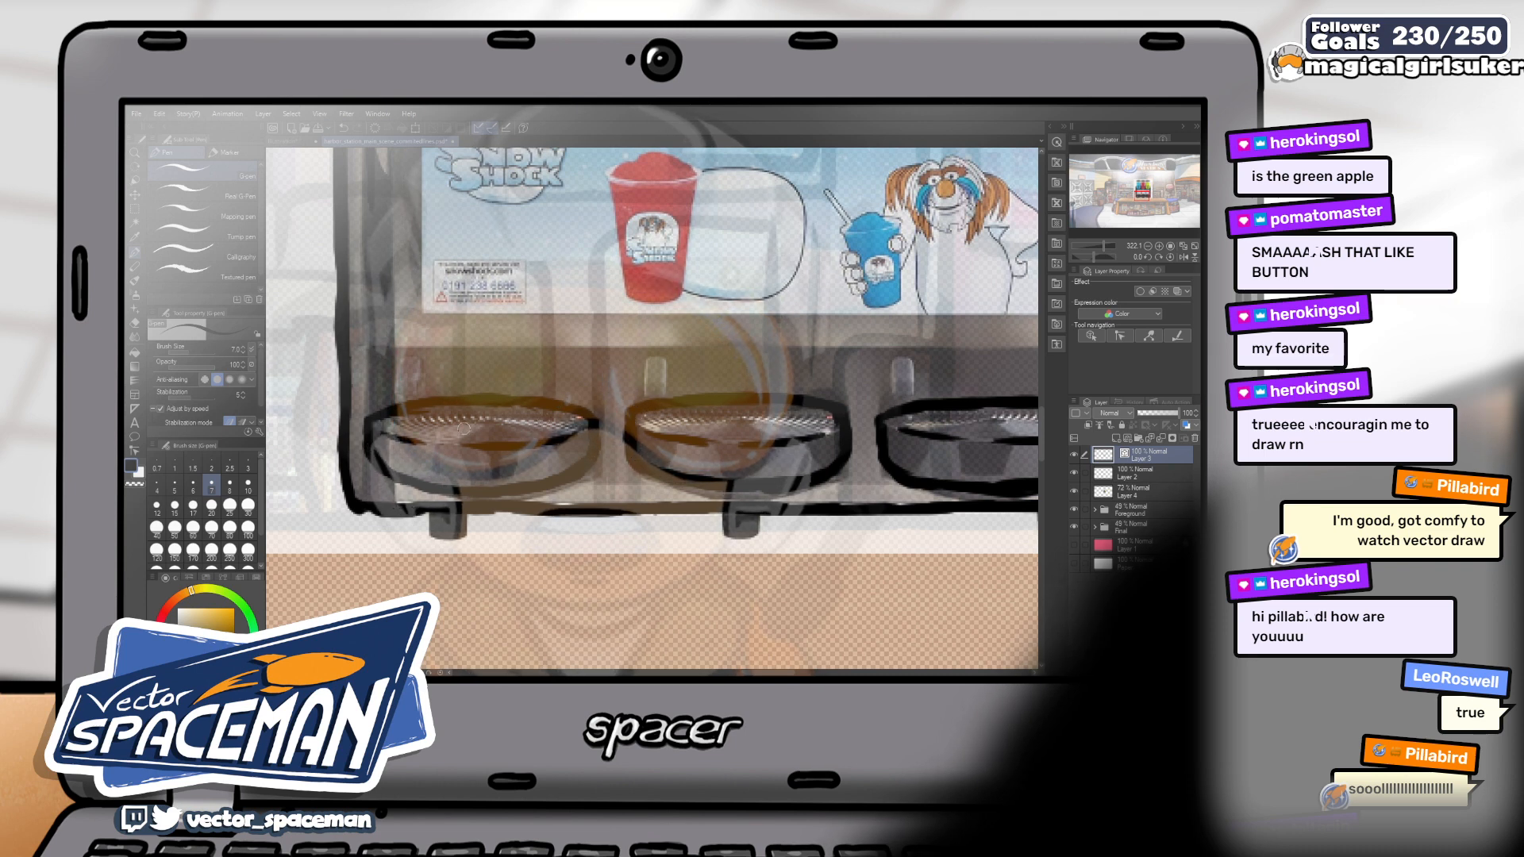
{"action": "scroll", "coordinate": [556, 412], "scroll_direction": "right", "scroll_amount": 5}
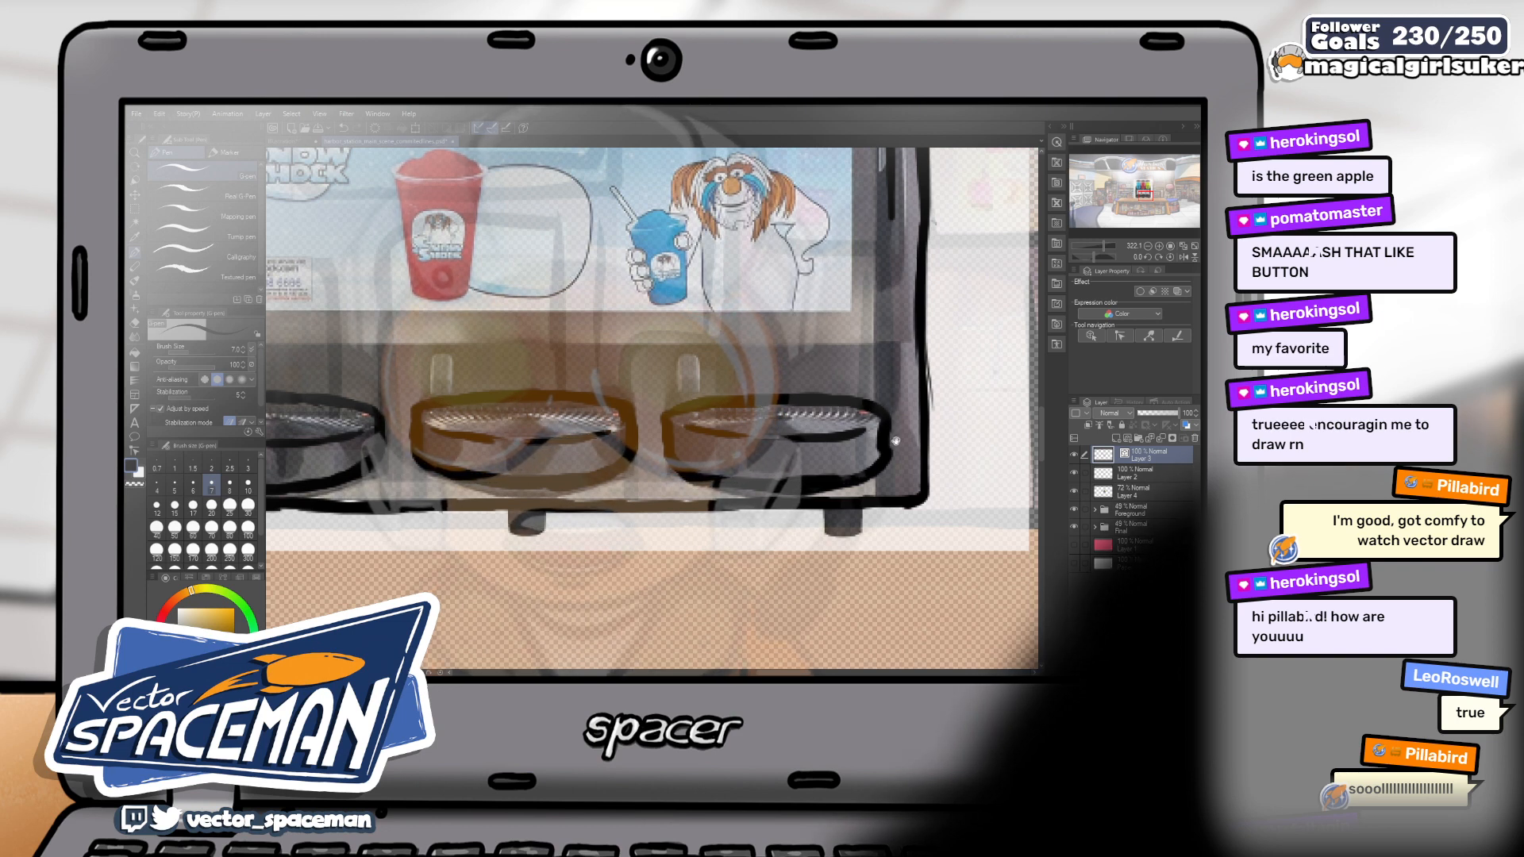
{"action": "left_click_drag", "start_coordinate": [892, 428], "coordinate": [924, 445]}
{"action": "left_click_drag", "start_coordinate": [779, 446], "coordinate": [1011, 475]}
Trace the inner contour line down the machine's right side panel beside the banner
{"action": "left_click_drag", "start_coordinate": [814, 270], "coordinate": [789, 543]}
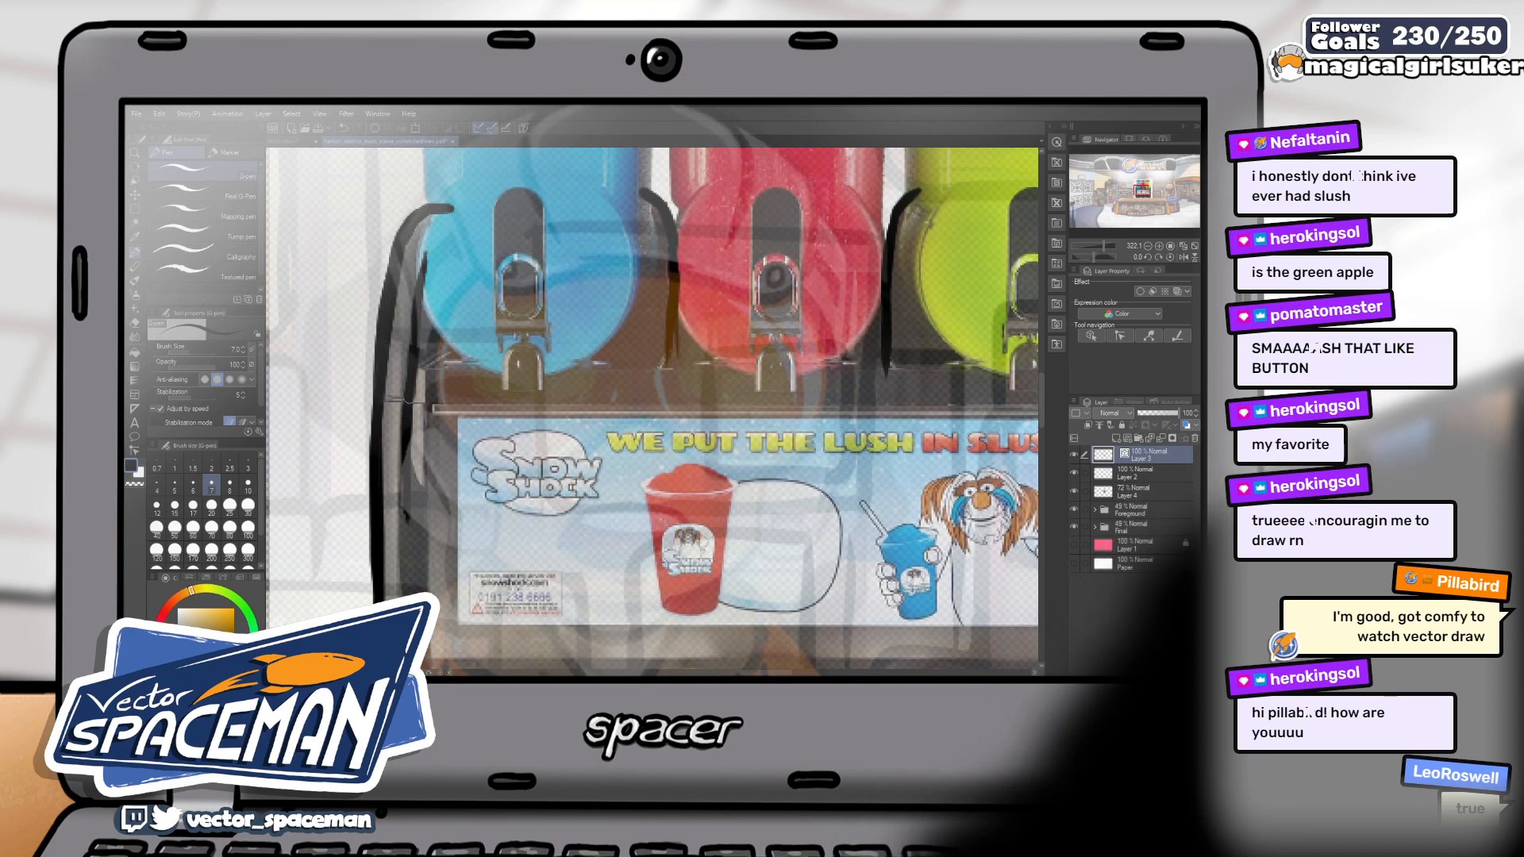
{"action": "left_click_drag", "start_coordinate": [1104, 426], "coordinate": [794, 362]}
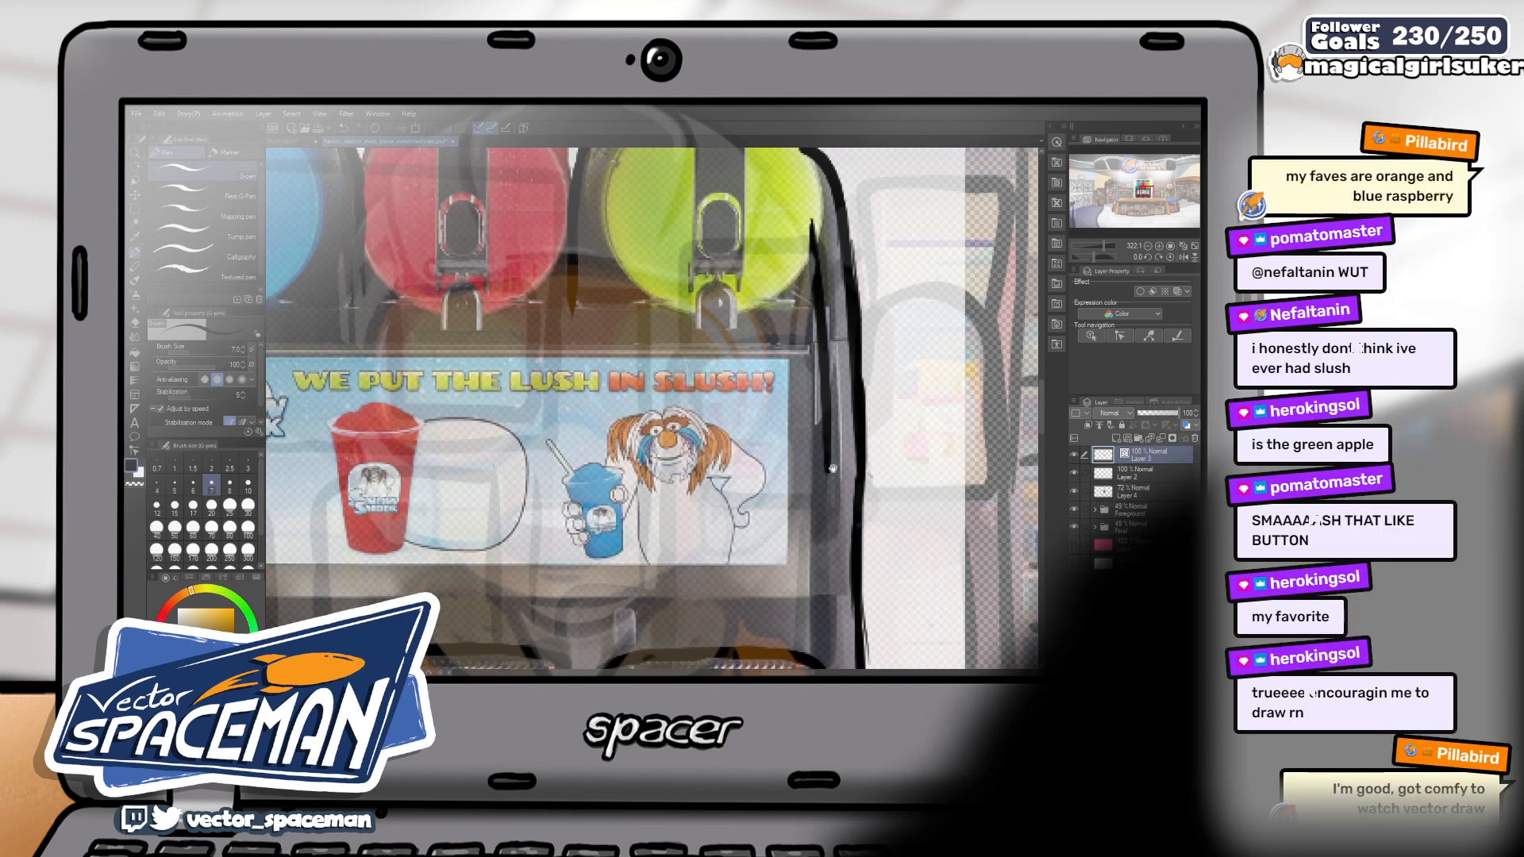
{"action": "left_click_drag", "start_coordinate": [832, 469], "coordinate": [872, 356]}
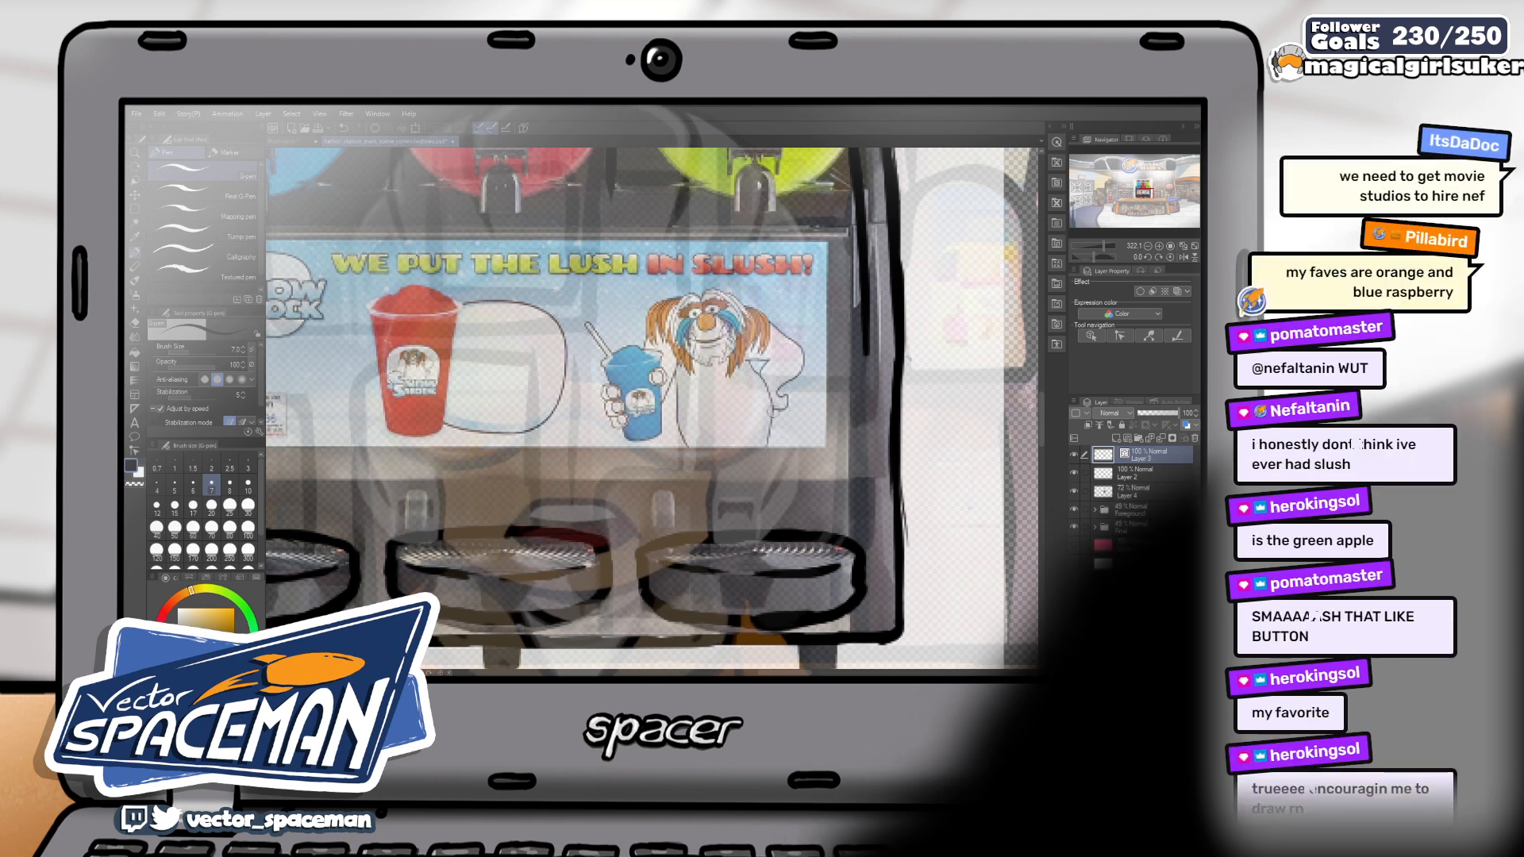
Set the reference photo layer's opacity to 100% and trace the inner side edges and the horizontal ledge above the drip trays
{"action": "left_click", "coordinate": [1148, 489]}
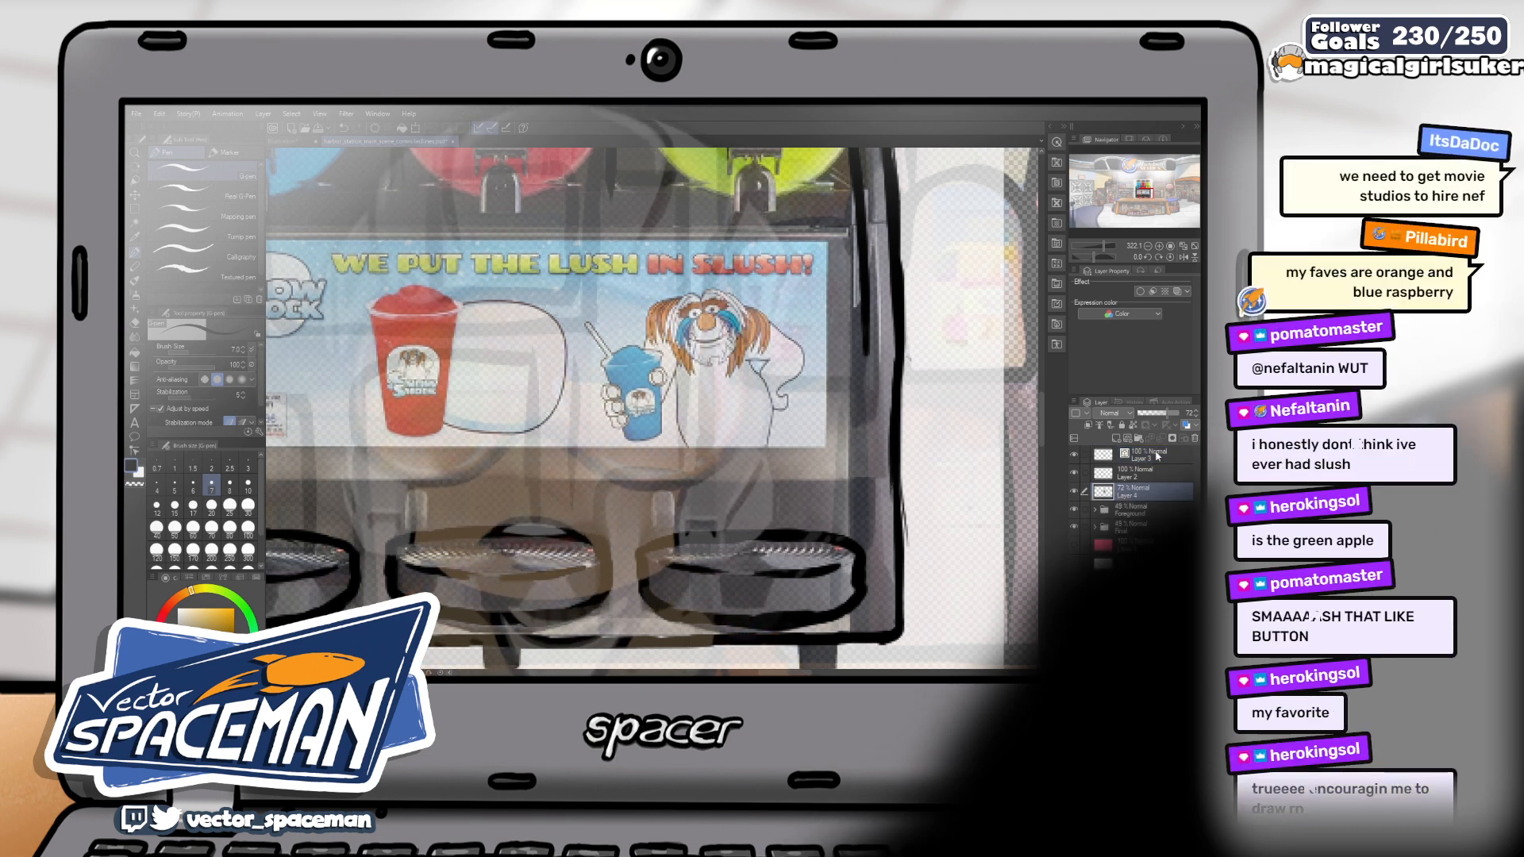
{"action": "left_click", "coordinate": [1180, 418]}
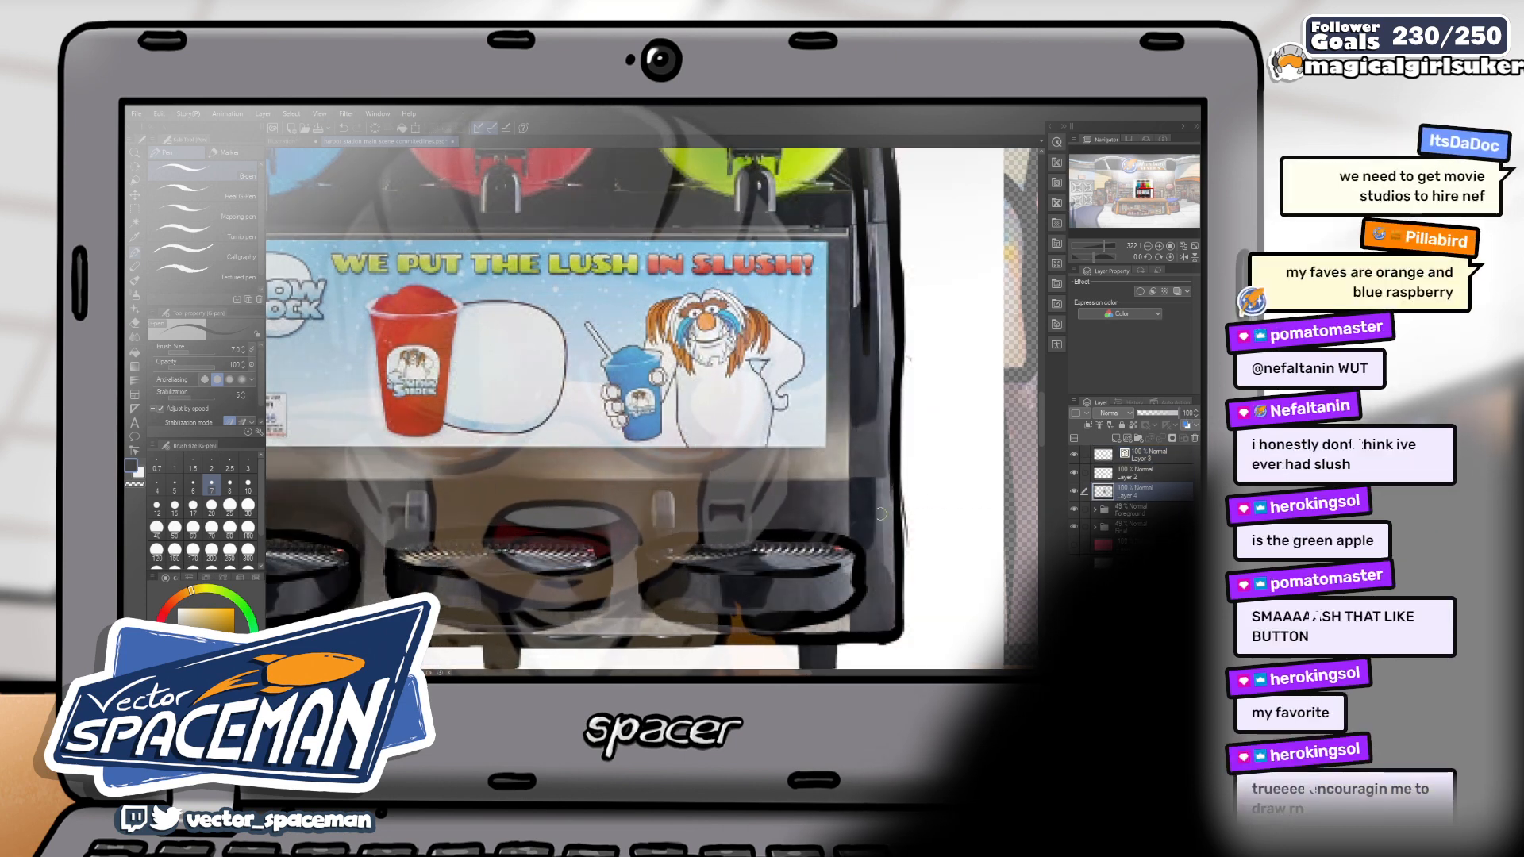
{"action": "mouse_move", "coordinate": [653, 506]}
{"action": "left_mouse_down"}
{"action": "mouse_move", "coordinate": [927, 480]}
{"action": "mouse_move", "coordinate": [686, 513]}
{"action": "mouse_move", "coordinate": [777, 608]}
{"action": "mouse_move", "coordinate": [747, 647]}
{"action": "mouse_move", "coordinate": [791, 571]}
{"action": "mouse_move", "coordinate": [864, 510]}
{"action": "left_mouse_up"}
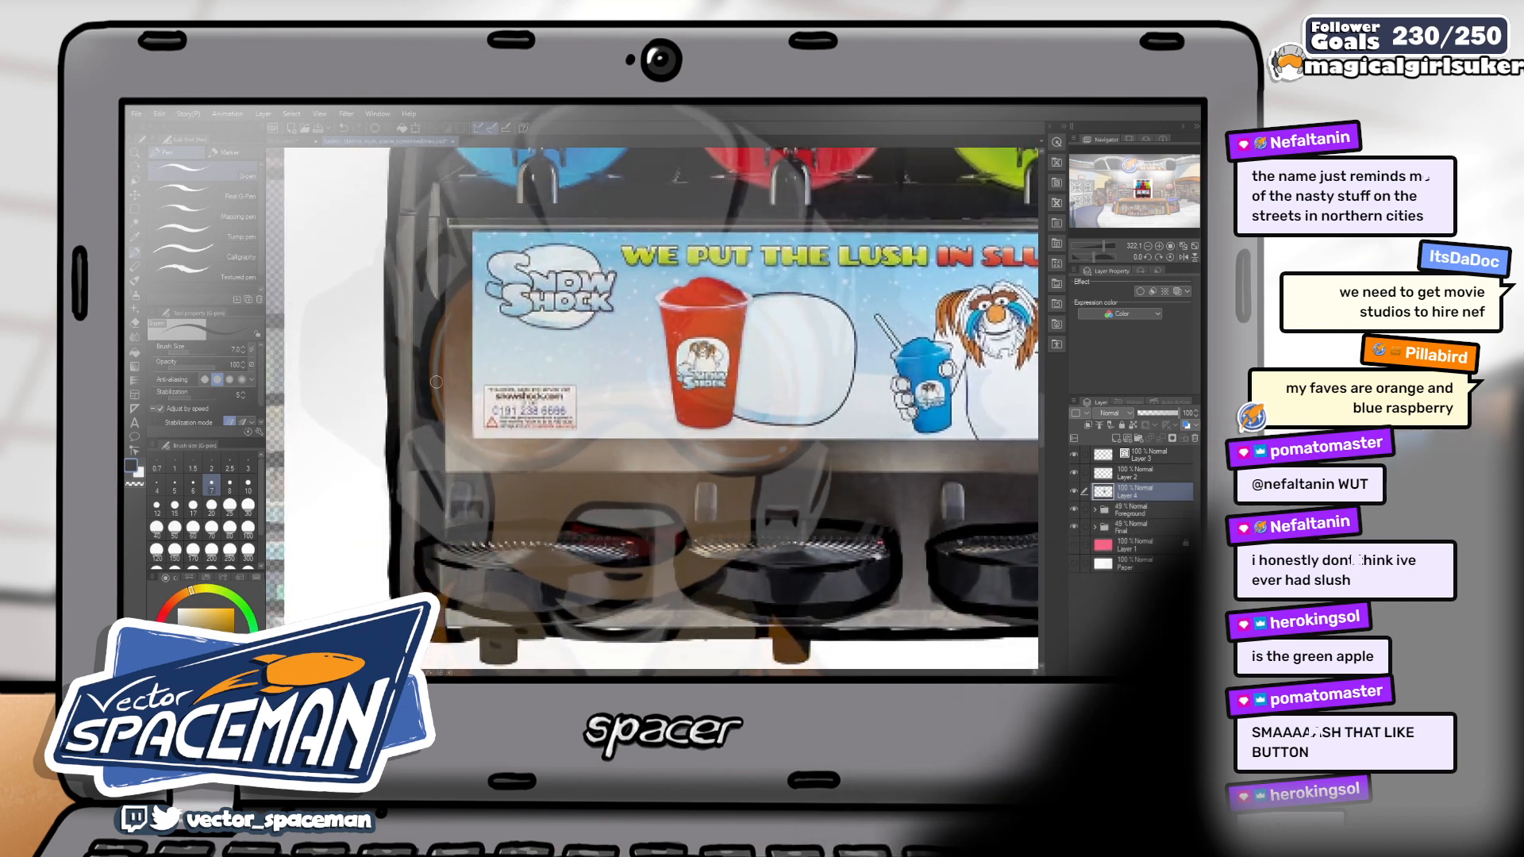
{"action": "left_click_drag", "start_coordinate": [442, 349], "coordinate": [441, 444]}
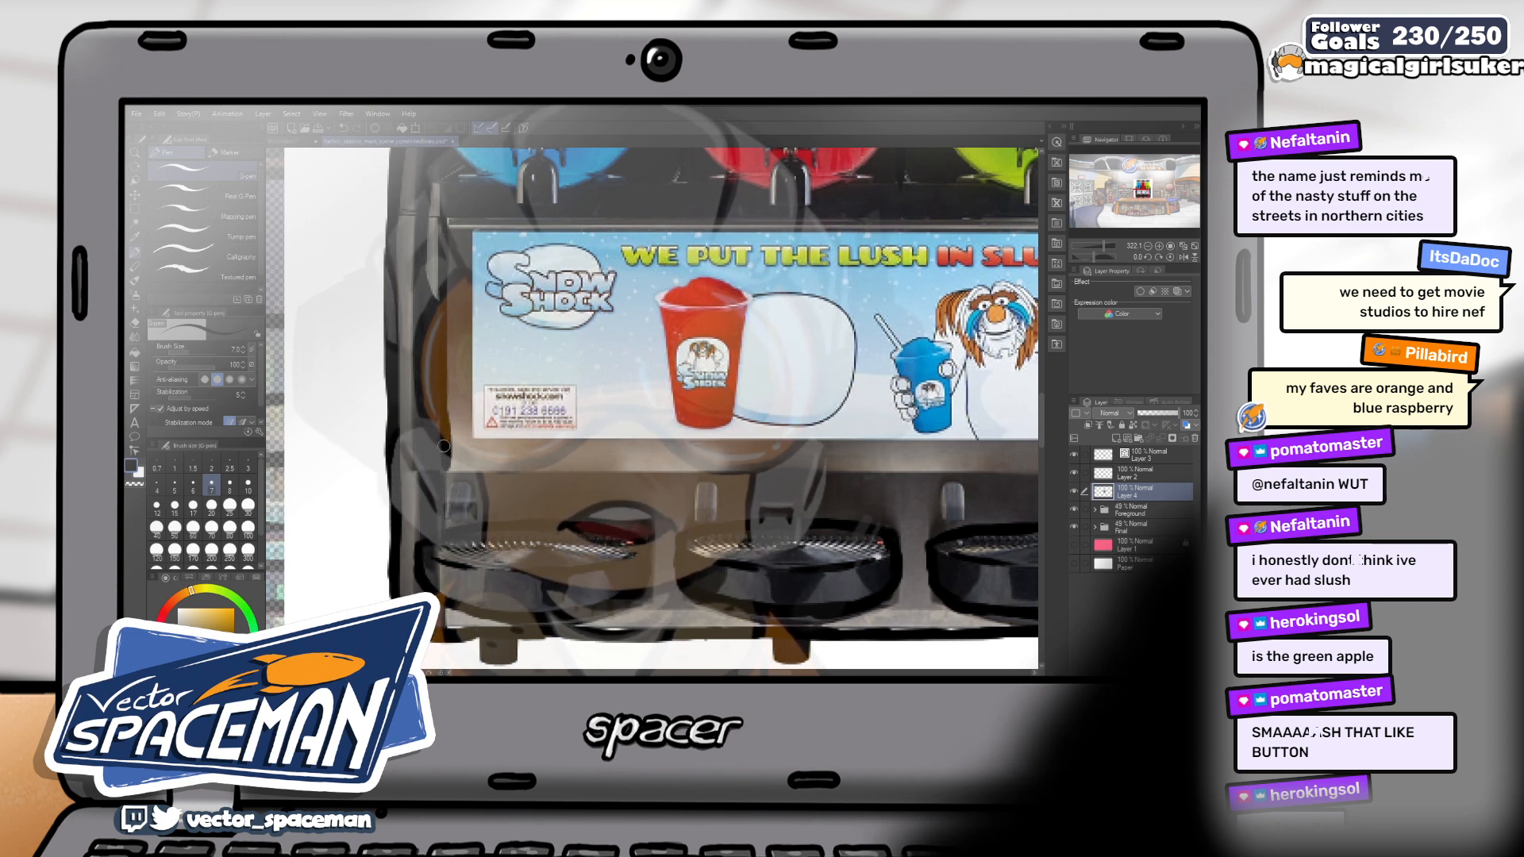
{"action": "left_click_drag", "start_coordinate": [499, 467], "coordinate": [473, 406]}
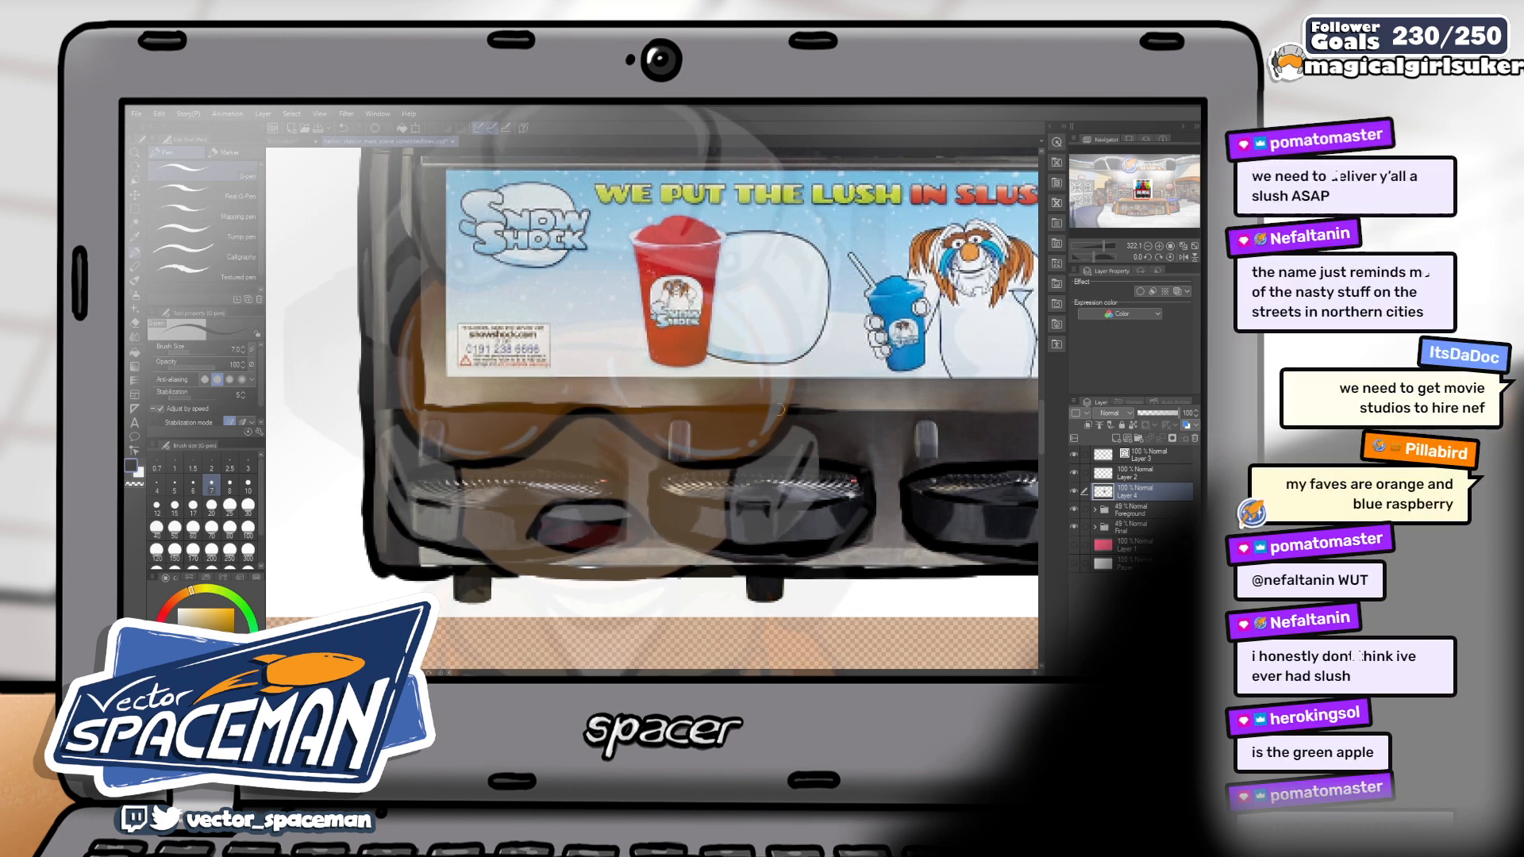
{"action": "left_click_drag", "start_coordinate": [985, 408], "coordinate": [708, 408]}
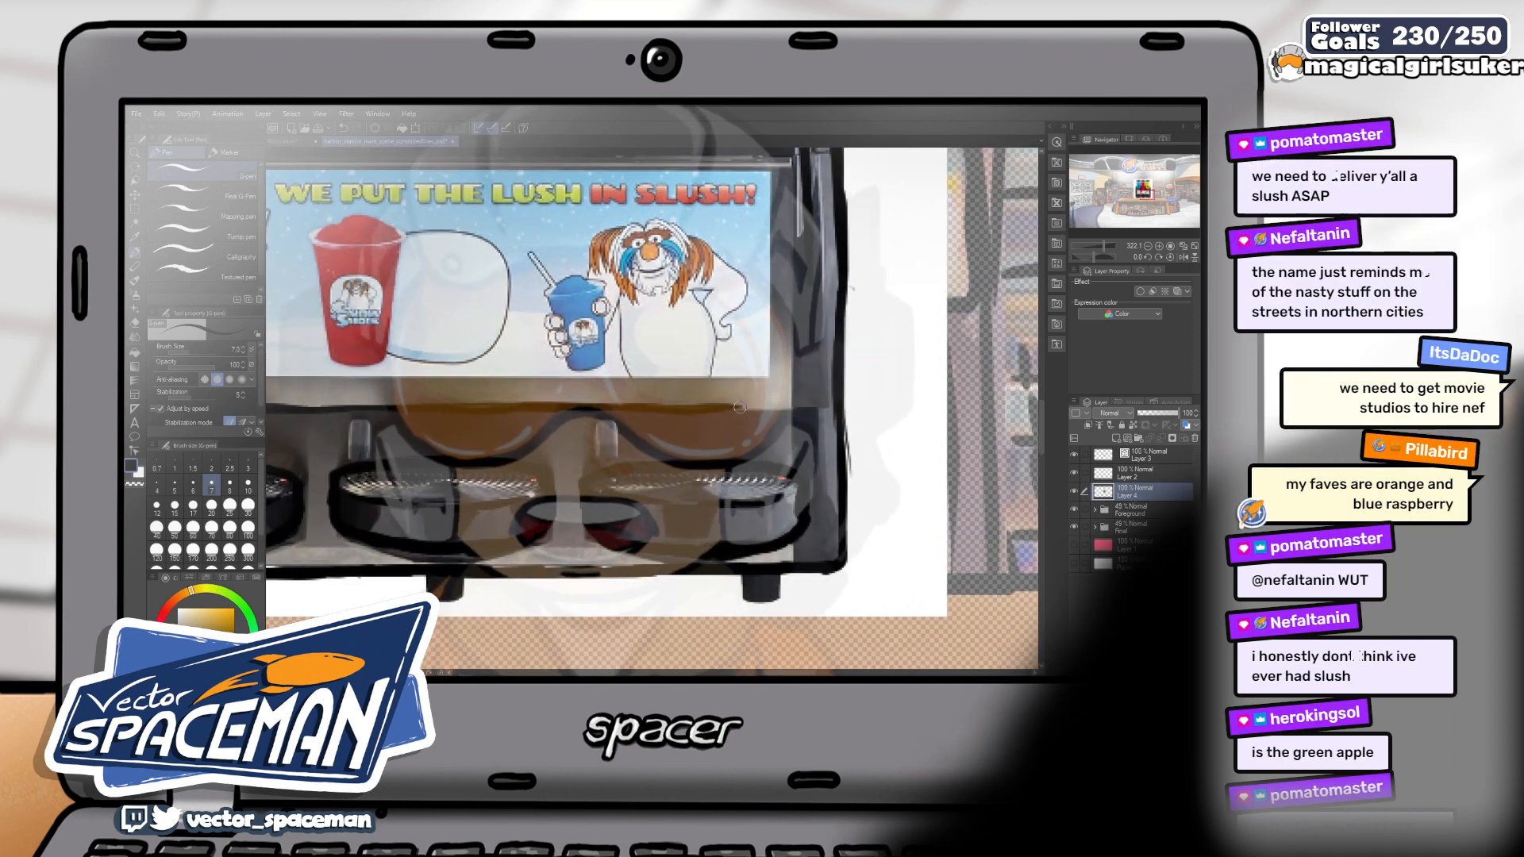
{"action": "left_click_drag", "start_coordinate": [776, 406], "coordinate": [688, 466]}
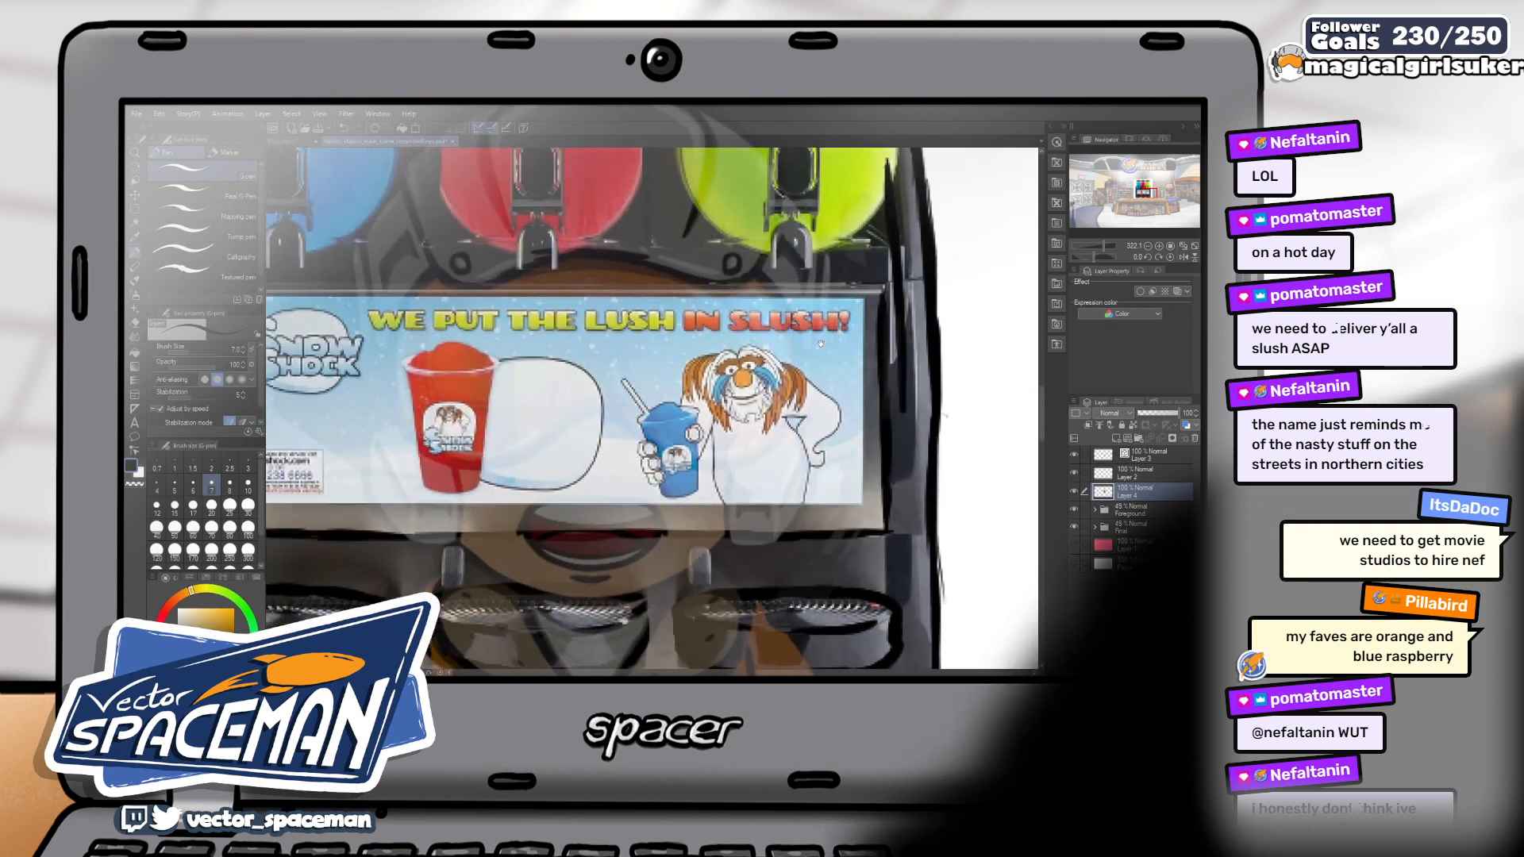
Trace the right and bottom edges of the frame around the Snow Shock banner
{"action": "left_click_drag", "start_coordinate": [764, 319], "coordinate": [805, 329]}
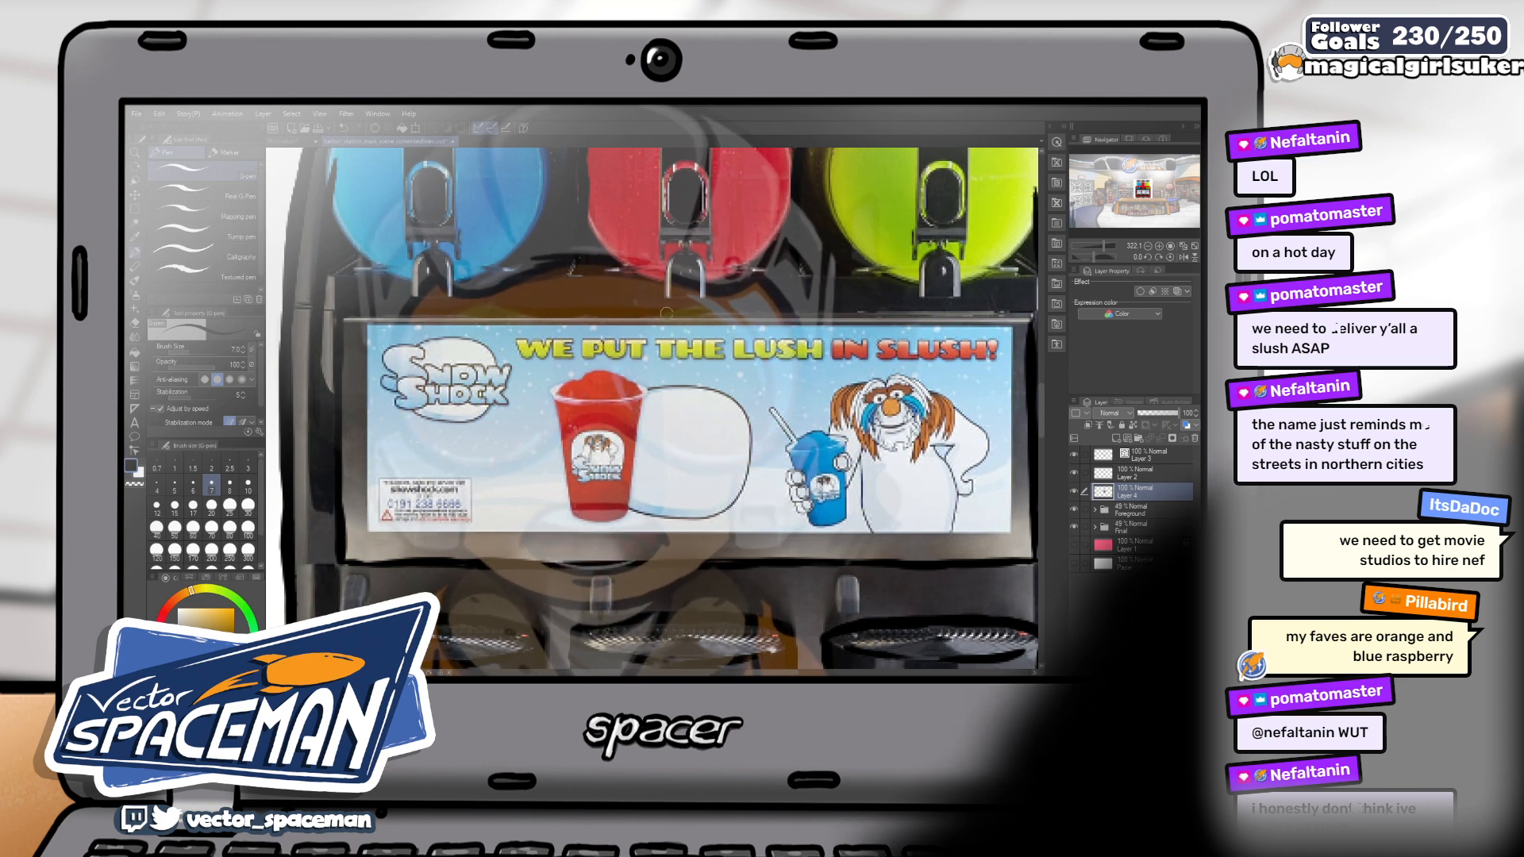
{"action": "scroll", "coordinate": [730, 295], "scroll_direction": "right", "scroll_amount": 2}
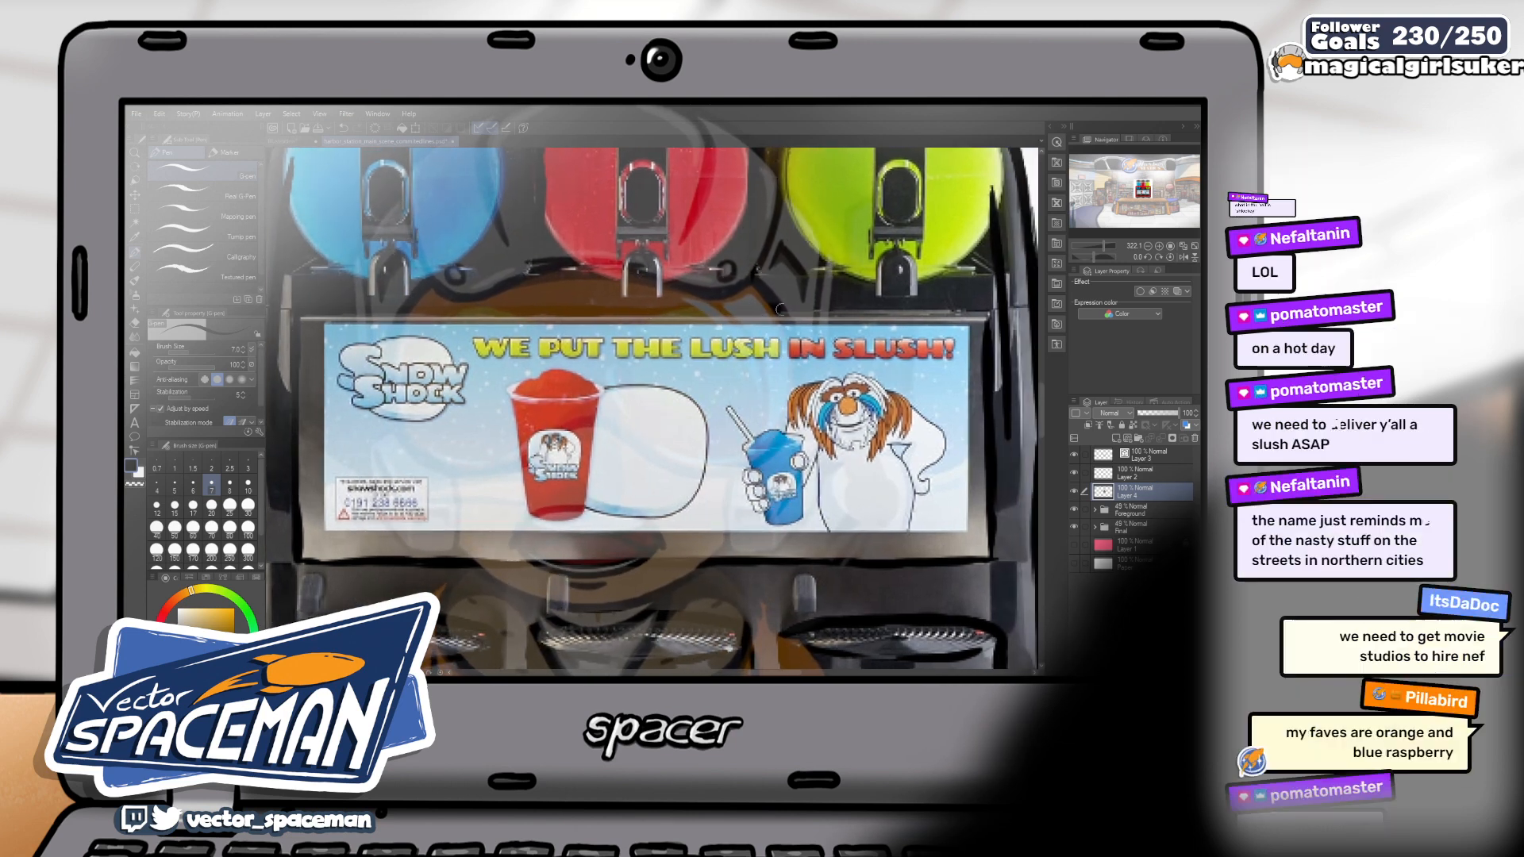
{"action": "scroll", "coordinate": [898, 302], "scroll_direction": "right", "scroll_amount": 3}
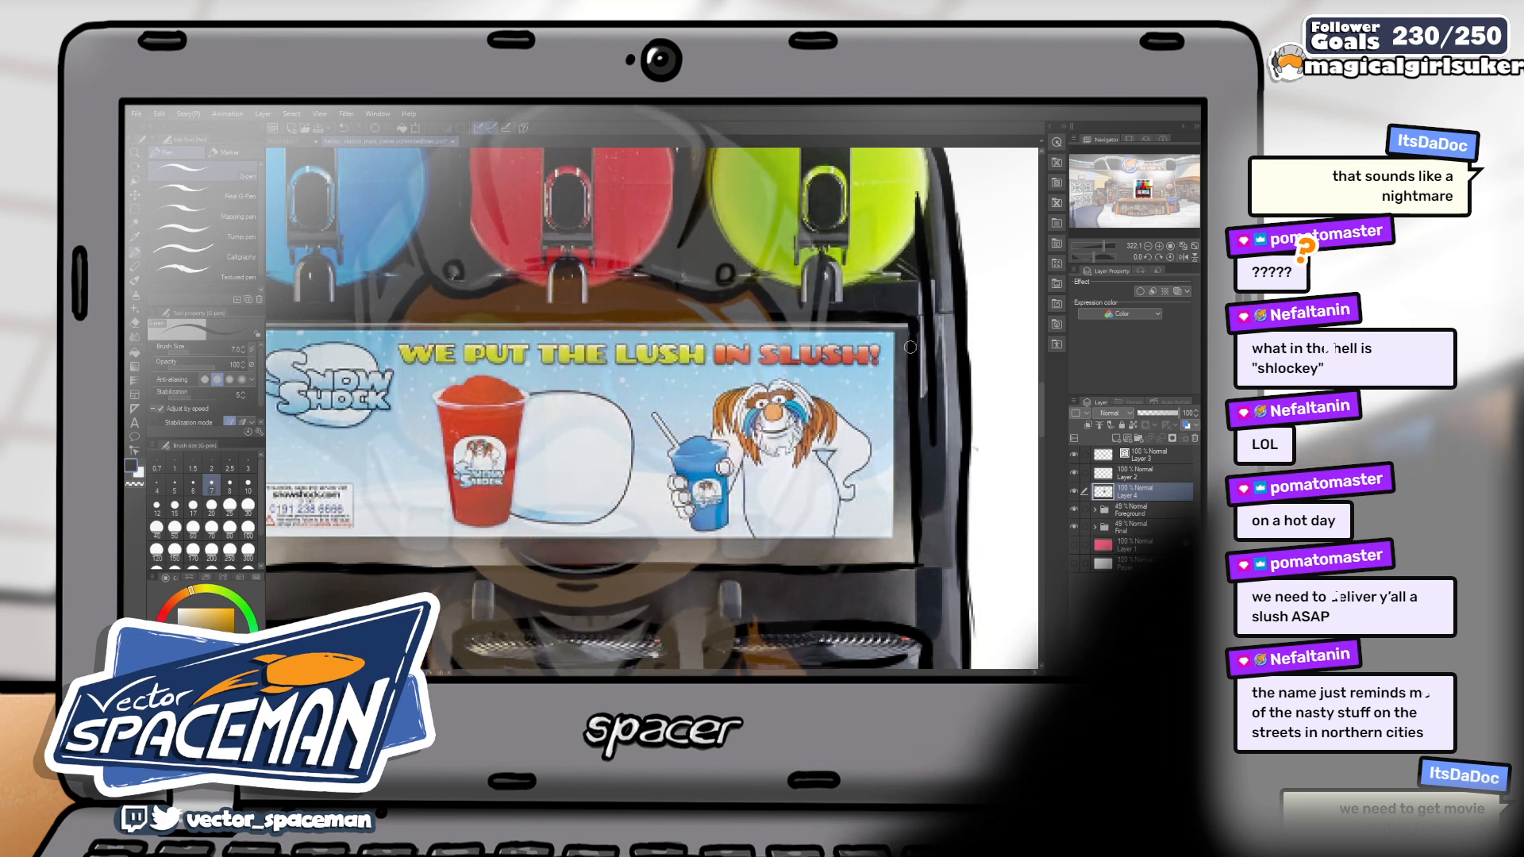
{"action": "left_click_drag", "start_coordinate": [751, 382], "coordinate": [874, 379]}
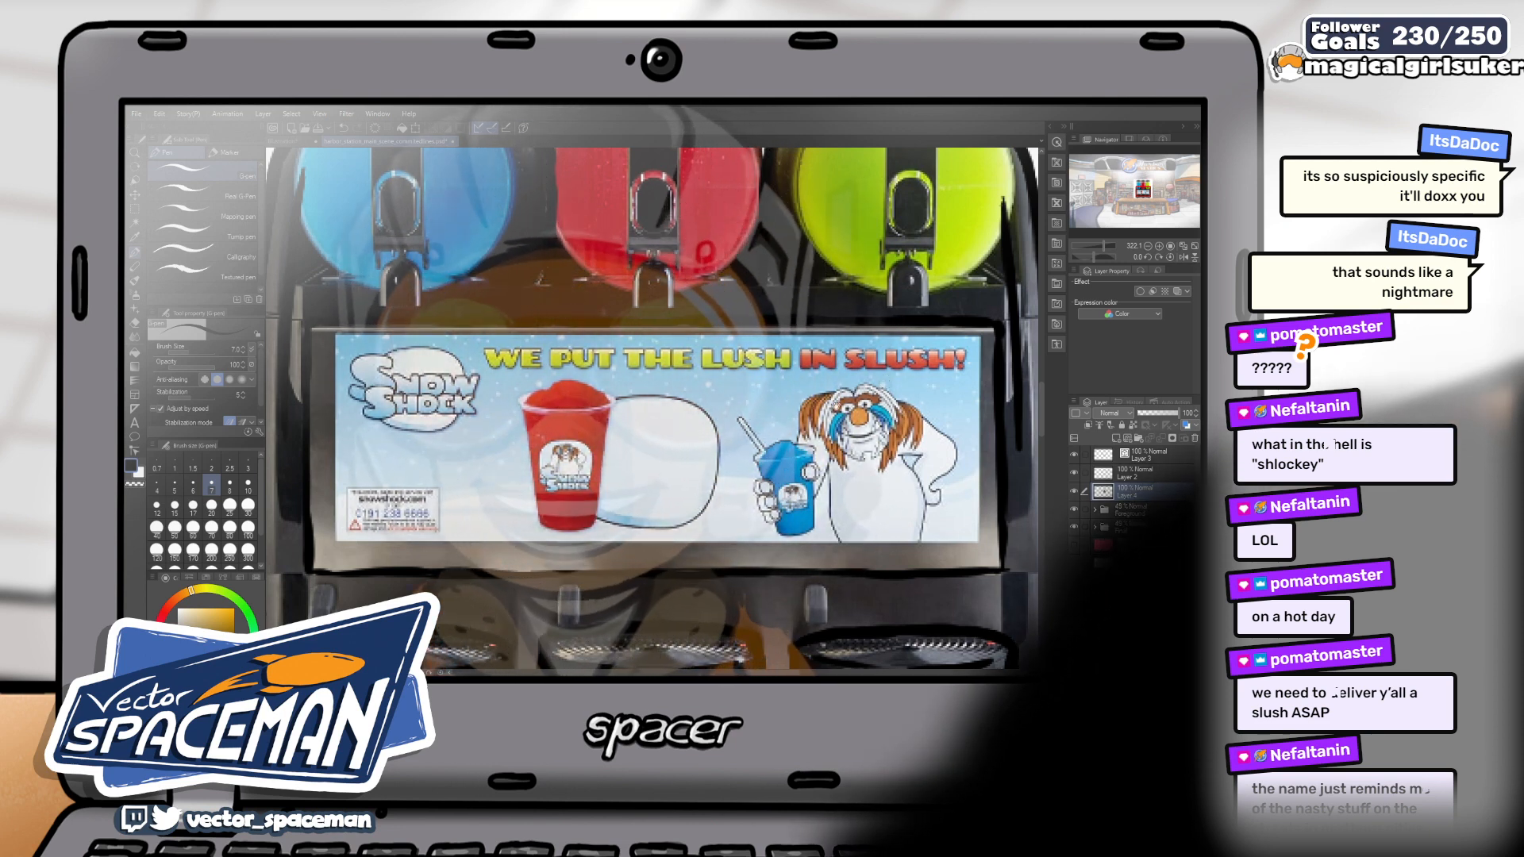
{"action": "left_click_drag", "start_coordinate": [965, 571], "coordinate": [858, 511]}
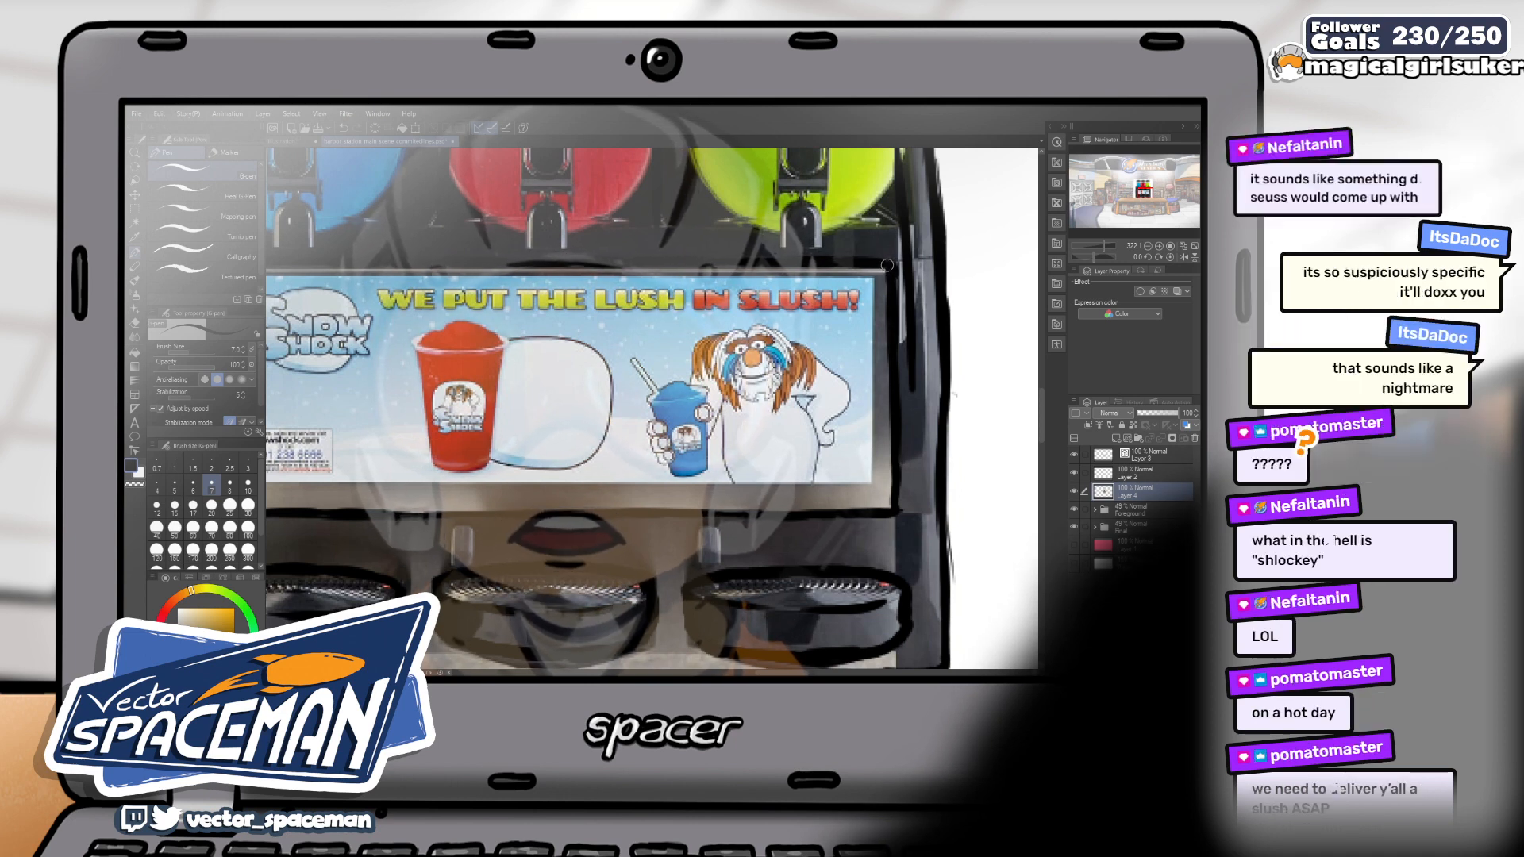
{"action": "left_click_drag", "start_coordinate": [701, 308], "coordinate": [848, 301]}
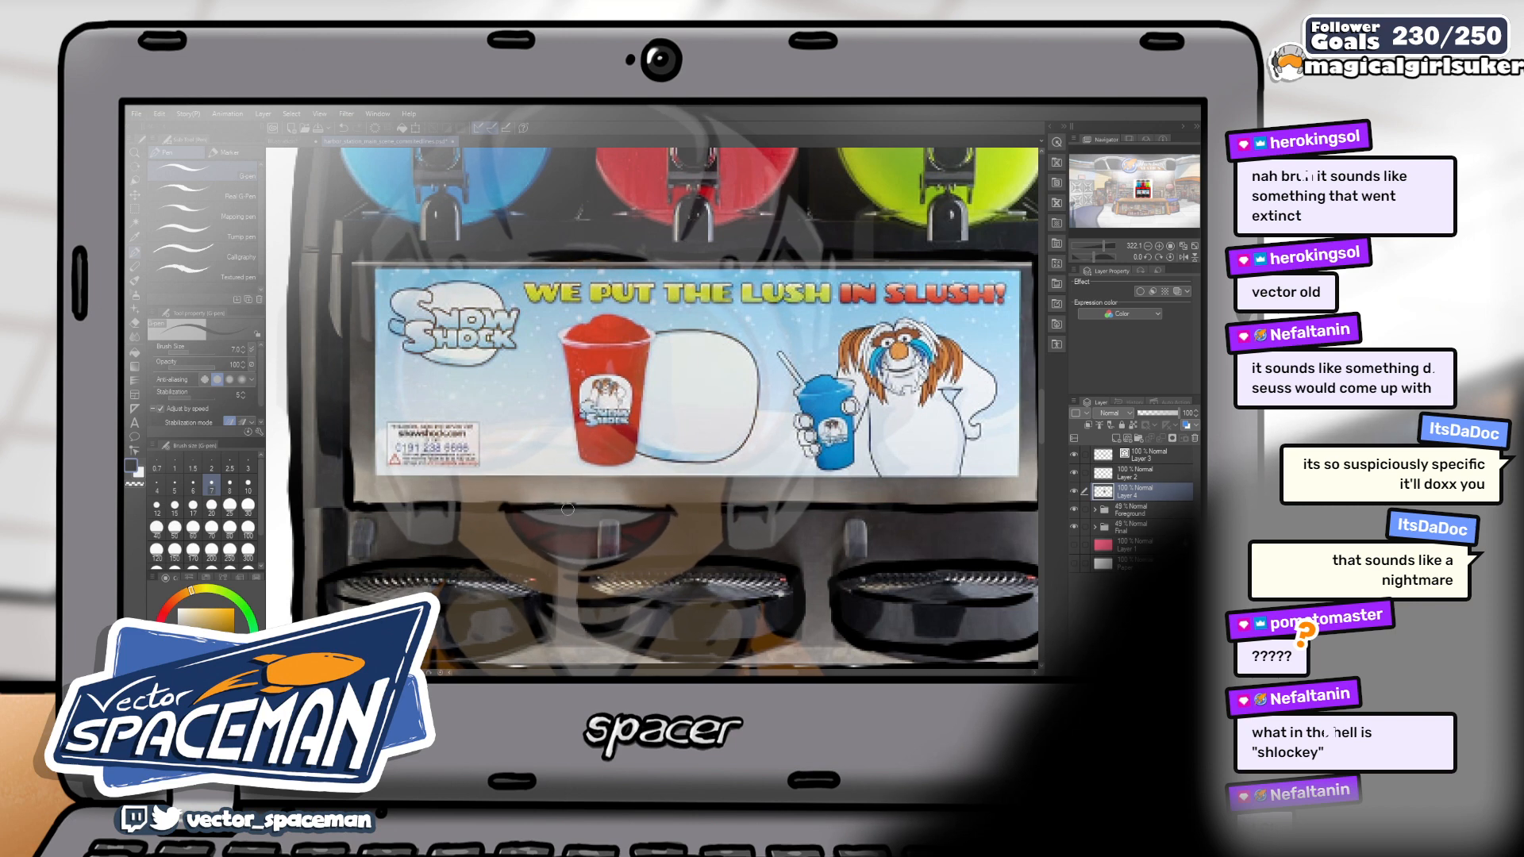
{"action": "left_click_drag", "start_coordinate": [648, 489], "coordinate": [614, 592]}
{"action": "left_click_drag", "start_coordinate": [774, 508], "coordinate": [750, 489]}
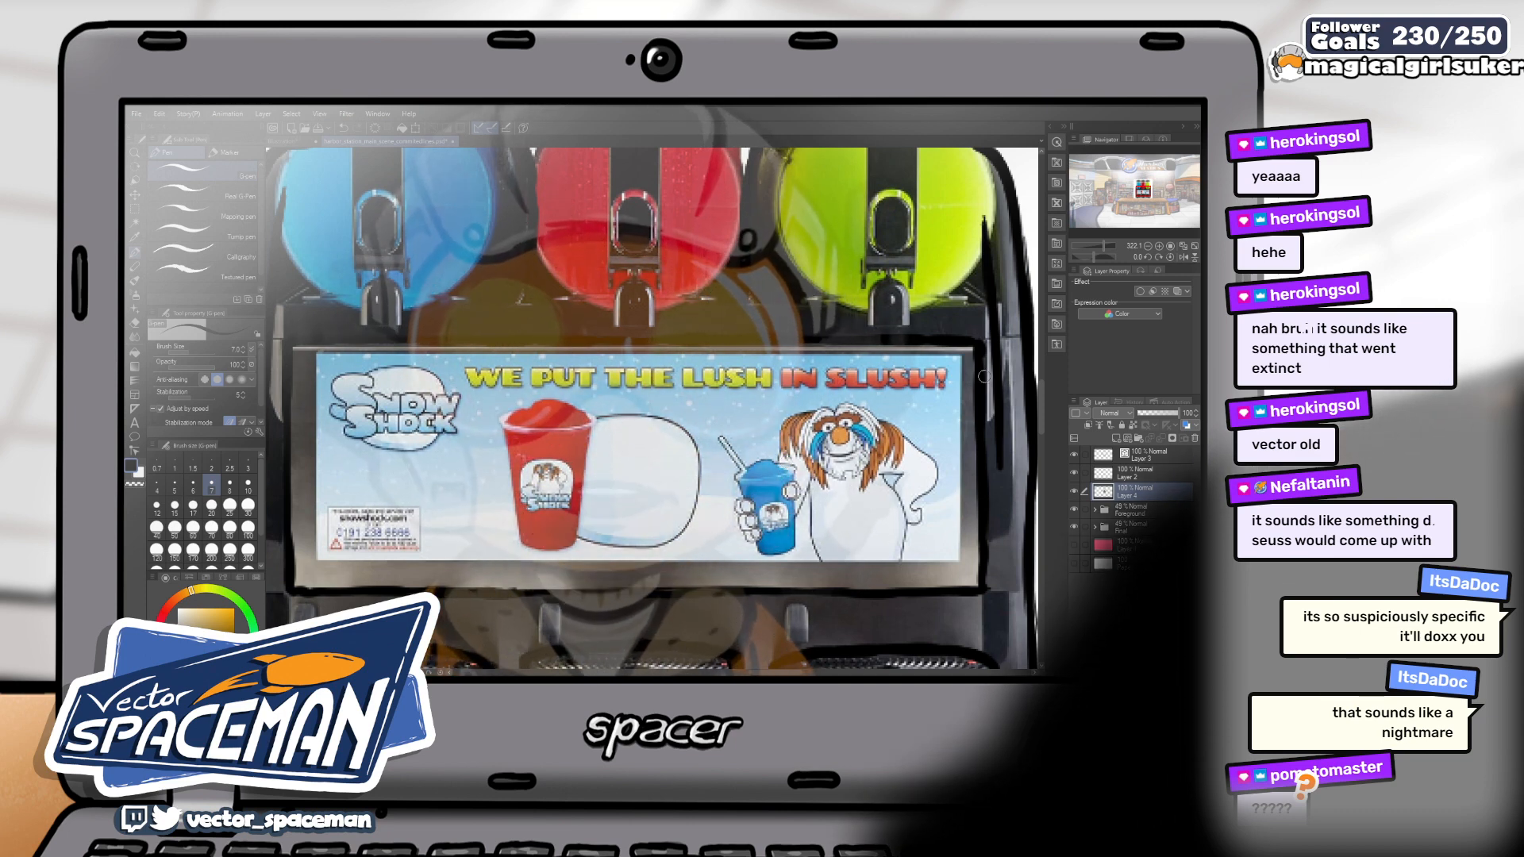
Trace the top and left edges of the Snow Shock banner's frame to close the outline
{"action": "scroll", "coordinate": [806, 415], "scroll_direction": "up", "scroll_amount": 1}
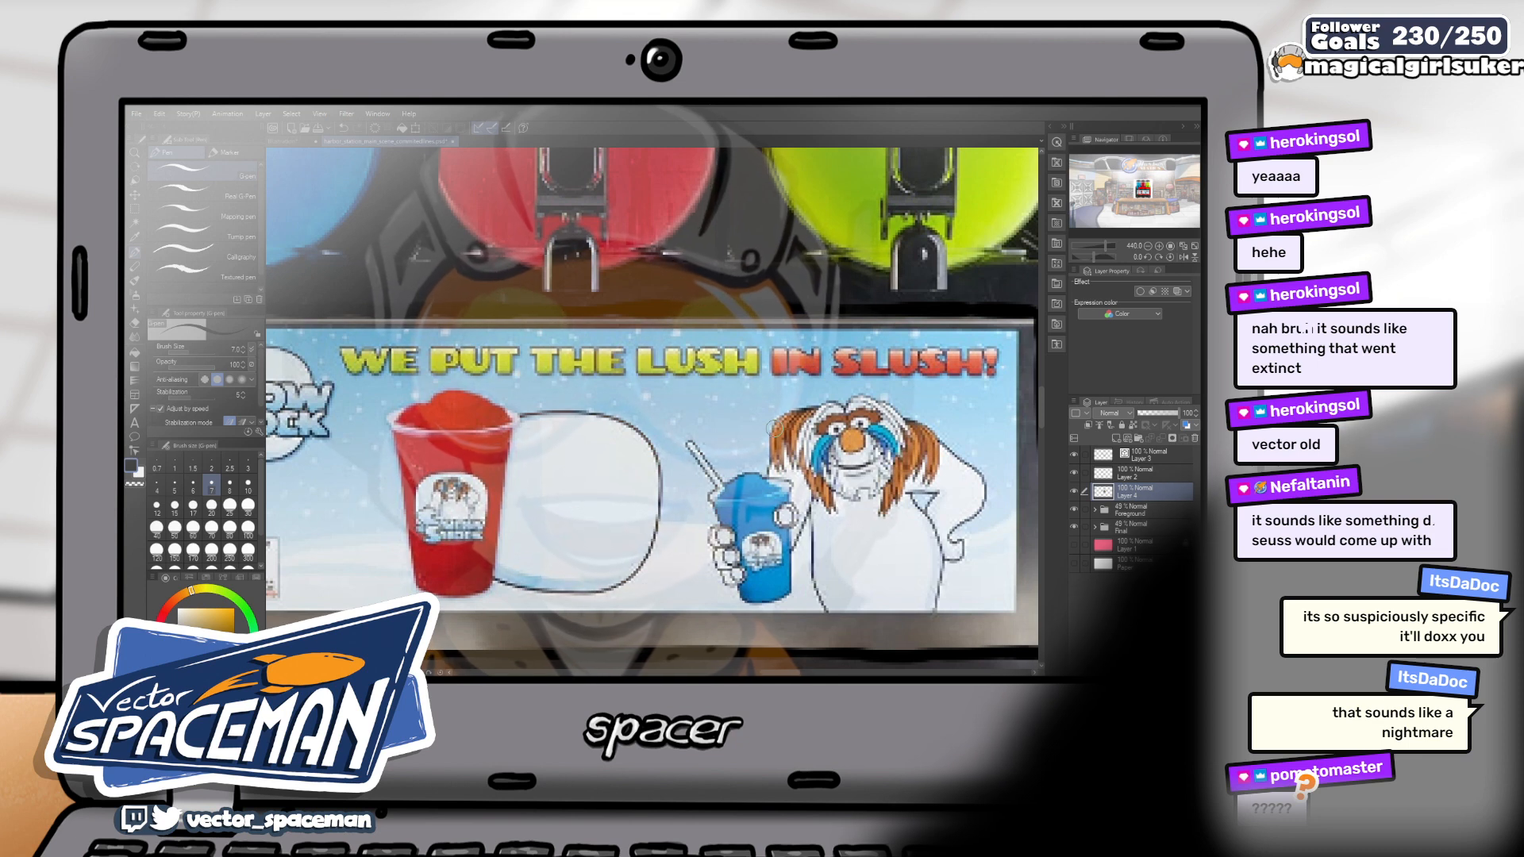
{"action": "scroll", "coordinate": [775, 426], "scroll_direction": "down", "scroll_amount": 1}
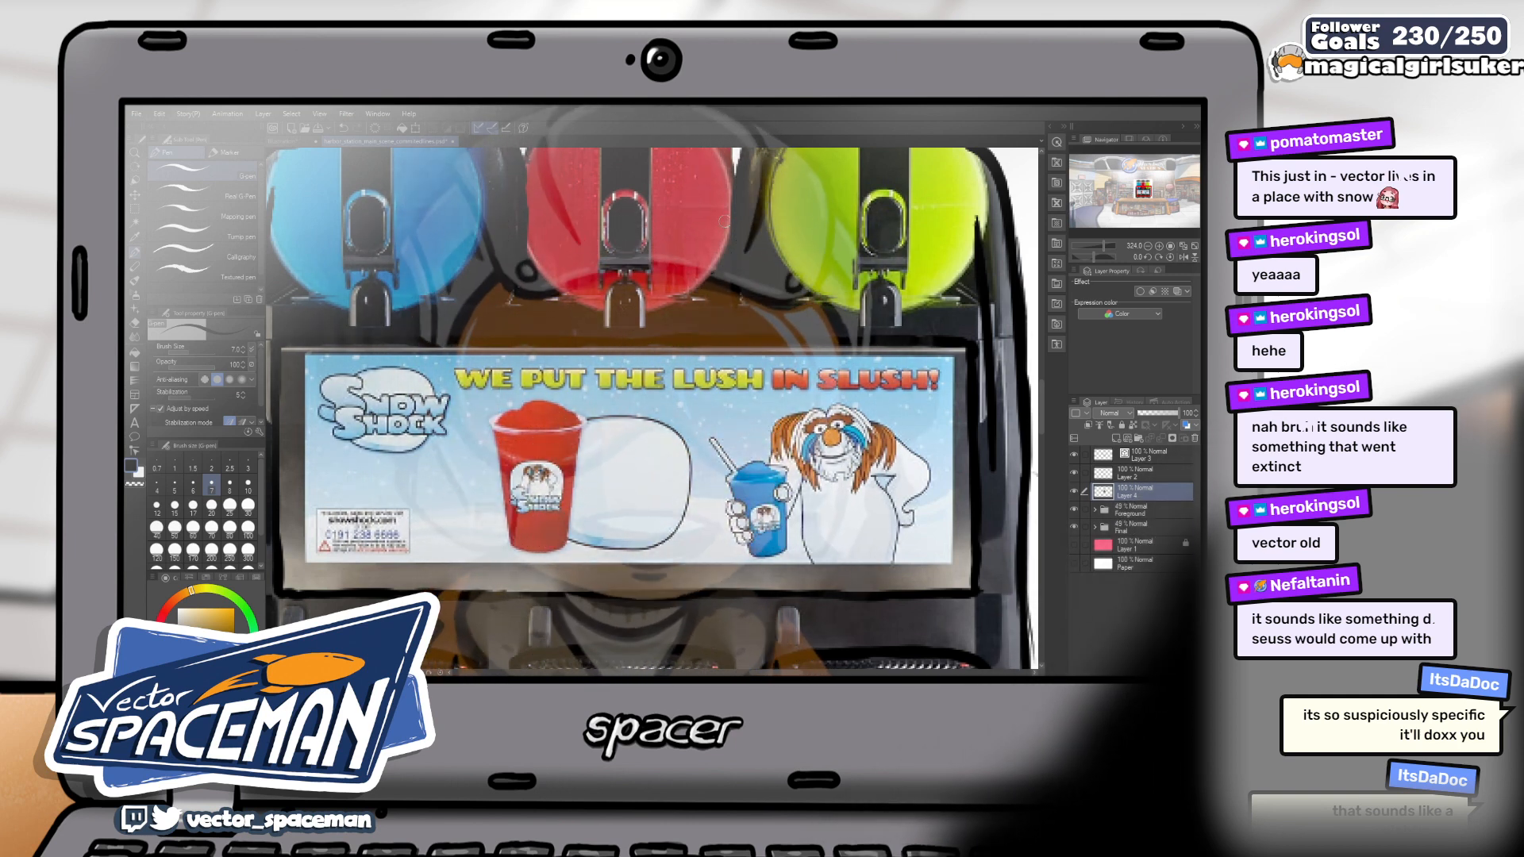
{"action": "left_click_drag", "start_coordinate": [783, 258], "coordinate": [826, 355]}
{"action": "left_click_drag", "start_coordinate": [722, 290], "coordinate": [817, 170]}
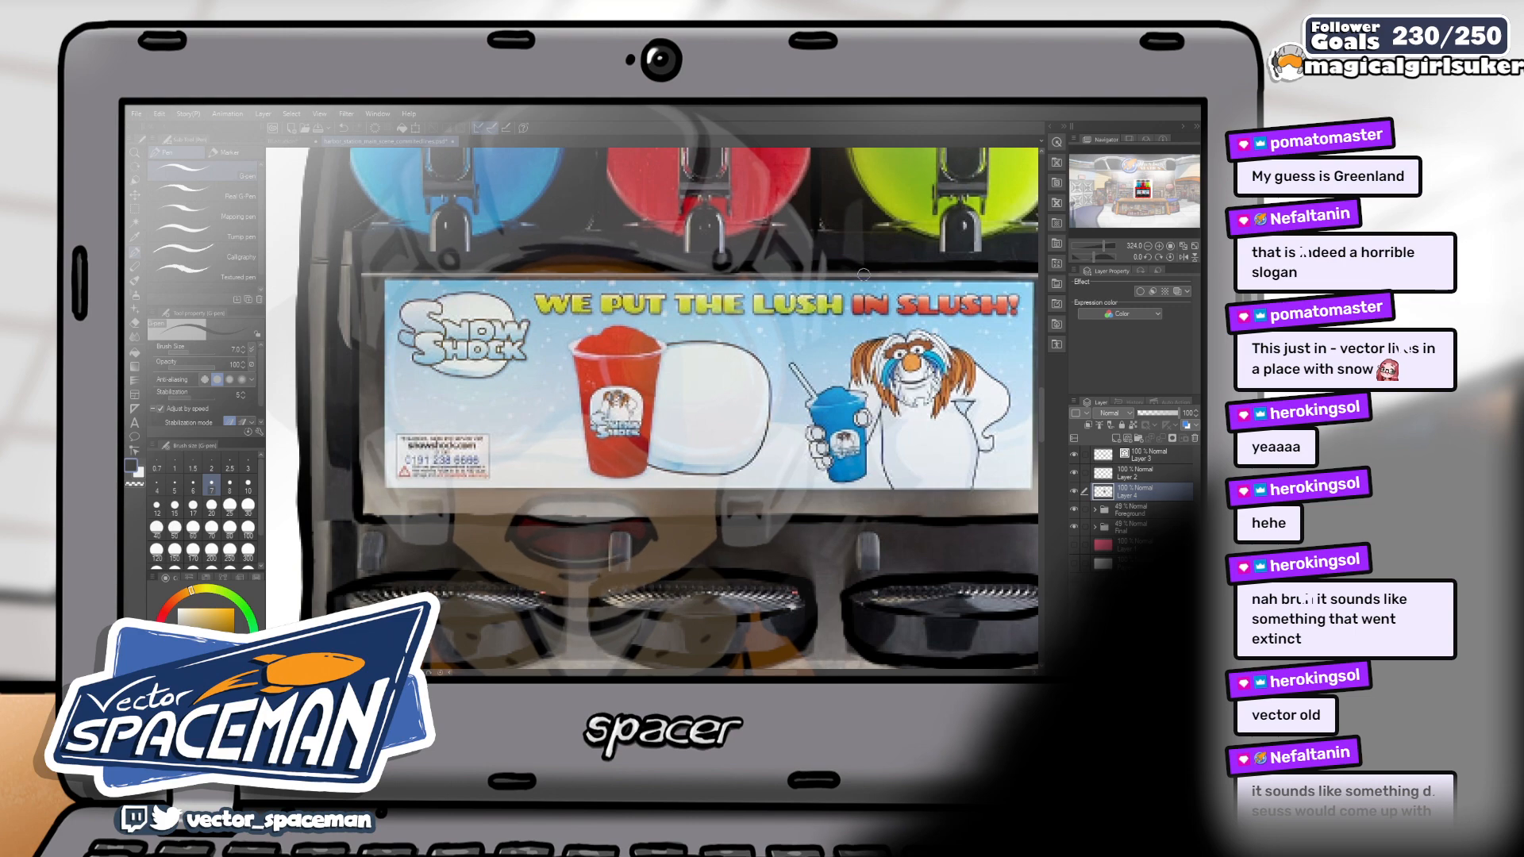
{"action": "left_click_drag", "start_coordinate": [863, 274], "coordinate": [786, 280]}
Draw the short edge lines where the ledge above the drip trays meets the machine's side panels
{"action": "left_click_drag", "start_coordinate": [937, 437], "coordinate": [939, 405]}
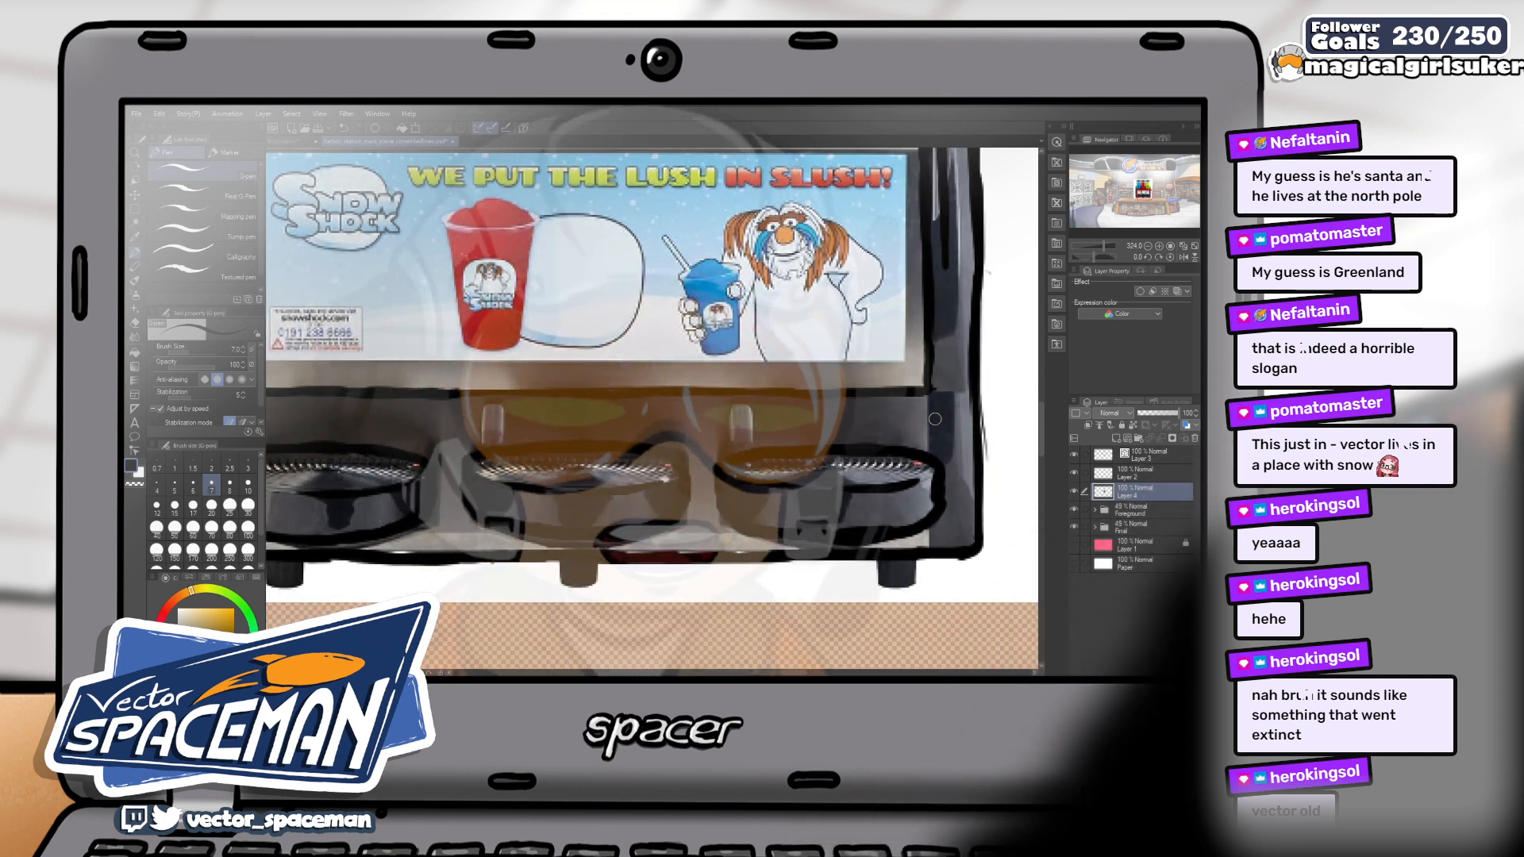
{"action": "left_click_drag", "start_coordinate": [938, 410], "coordinate": [931, 438]}
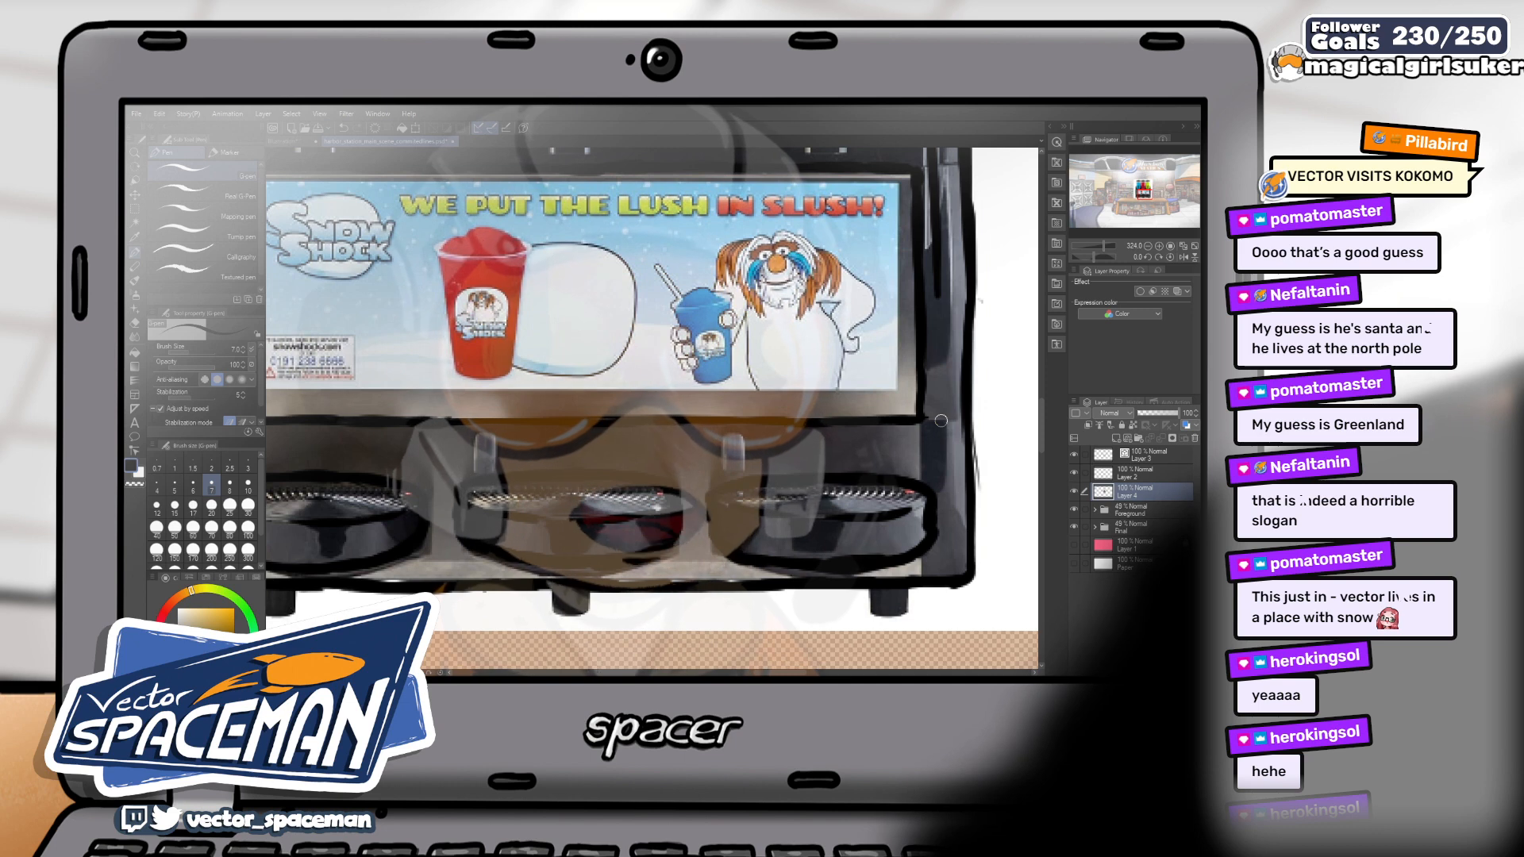
{"action": "left_click_drag", "start_coordinate": [737, 345], "coordinate": [884, 424]}
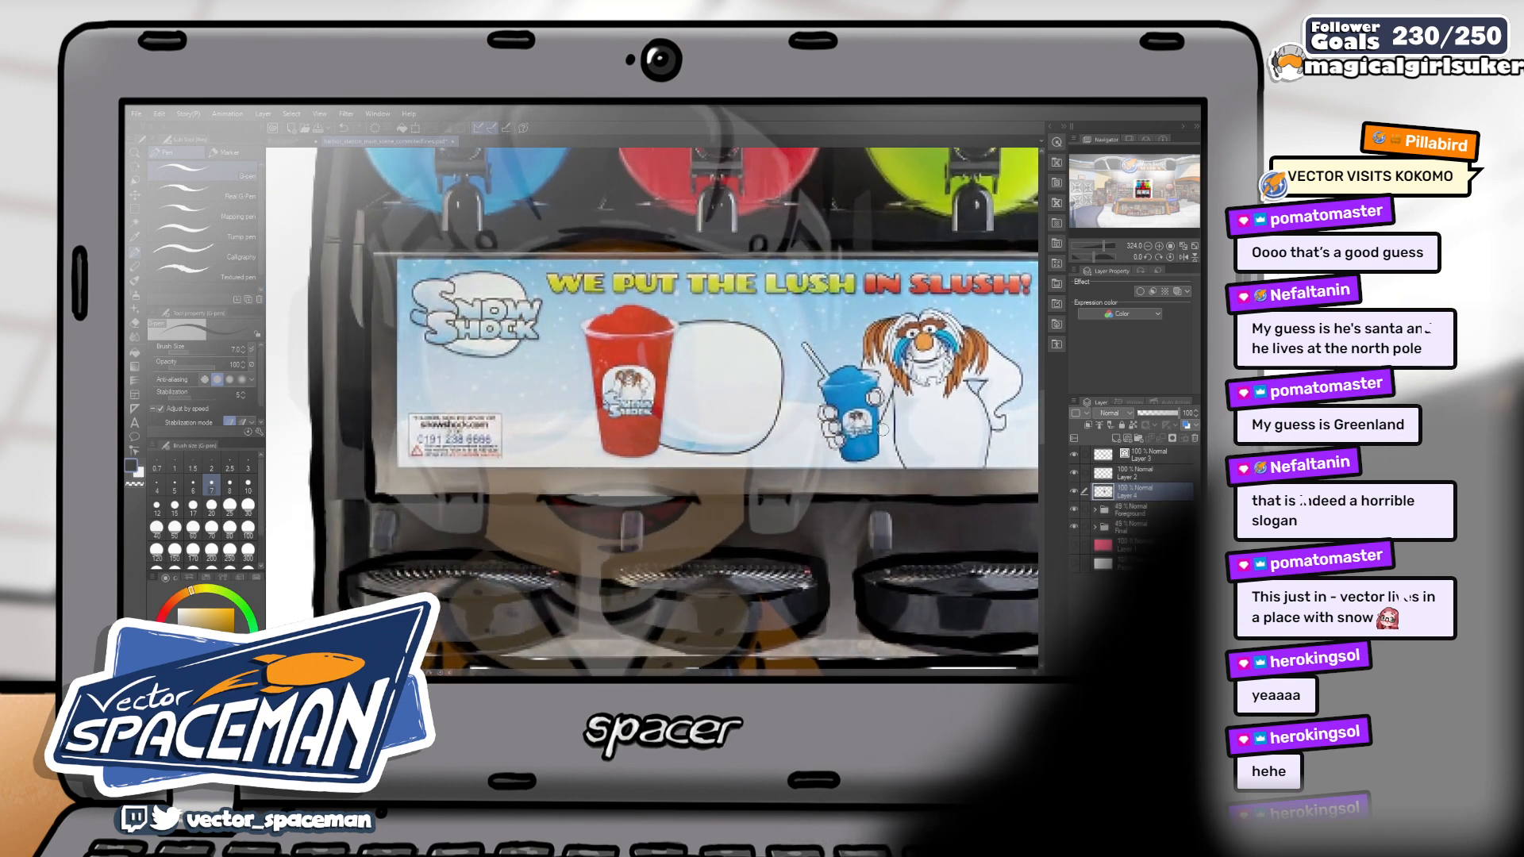
{"action": "left_click_drag", "start_coordinate": [379, 518], "coordinate": [438, 419]}
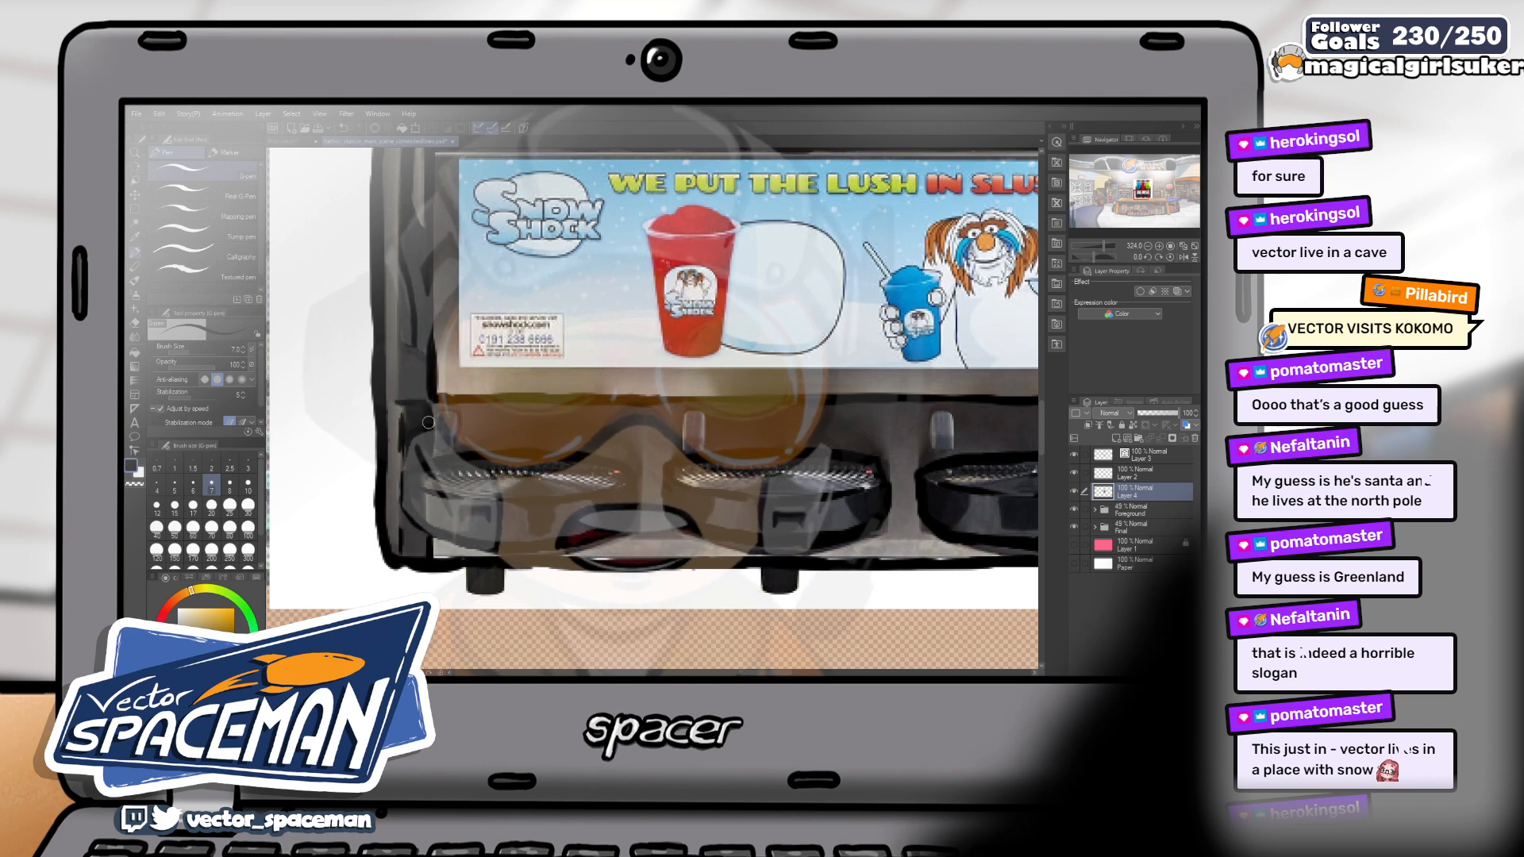
Trace the three feet under the slushie machine's bottom edge, working from the one on the right to the one on the left
{"action": "scroll", "coordinate": [780, 428], "scroll_direction": "right", "scroll_amount": 5}
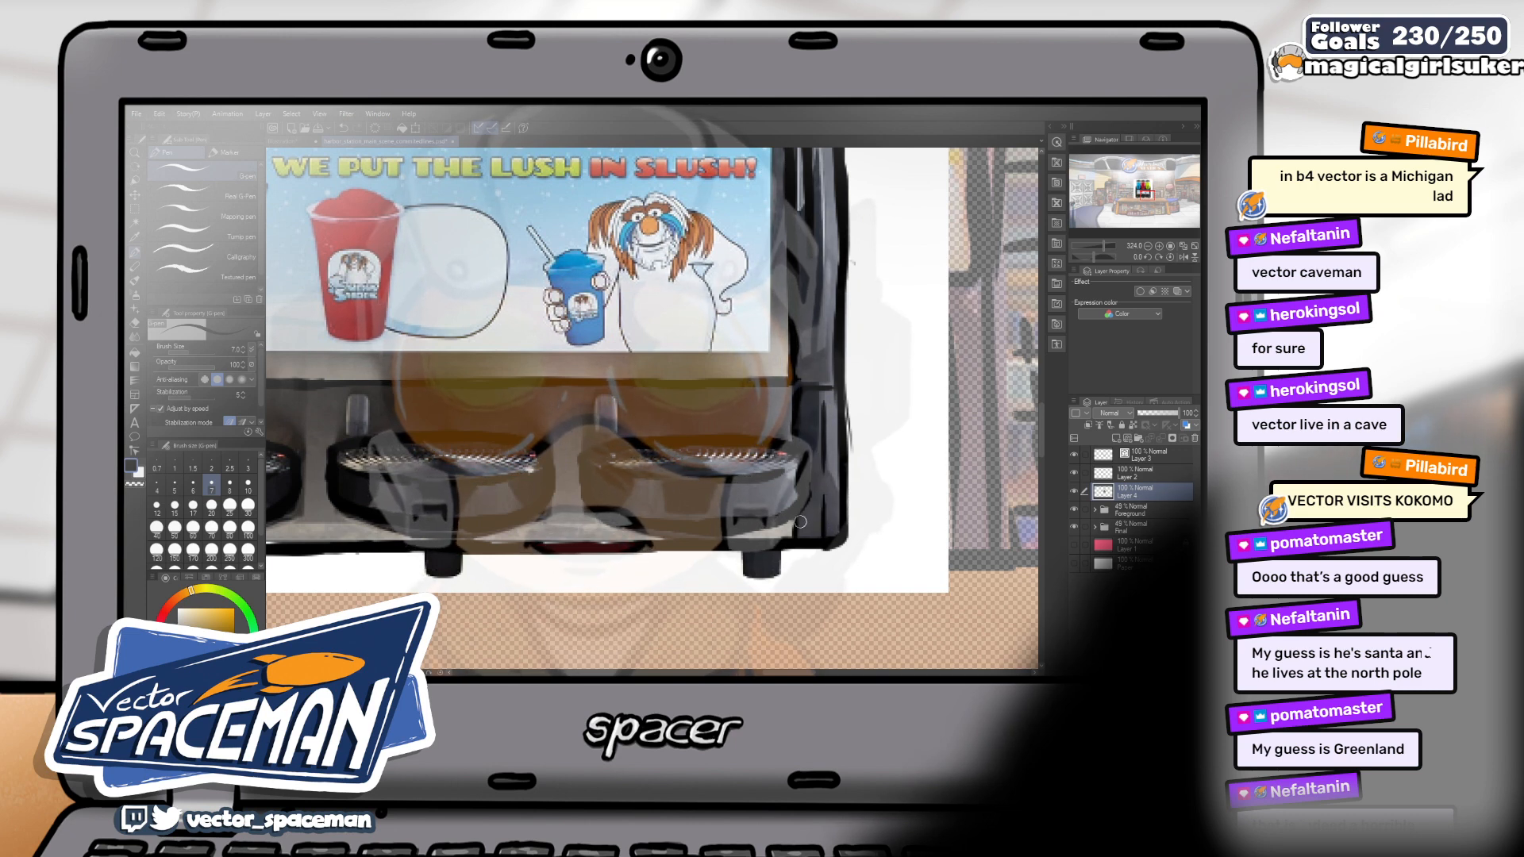
{"action": "scroll", "coordinate": [795, 523], "scroll_direction": "down", "scroll_amount": 3}
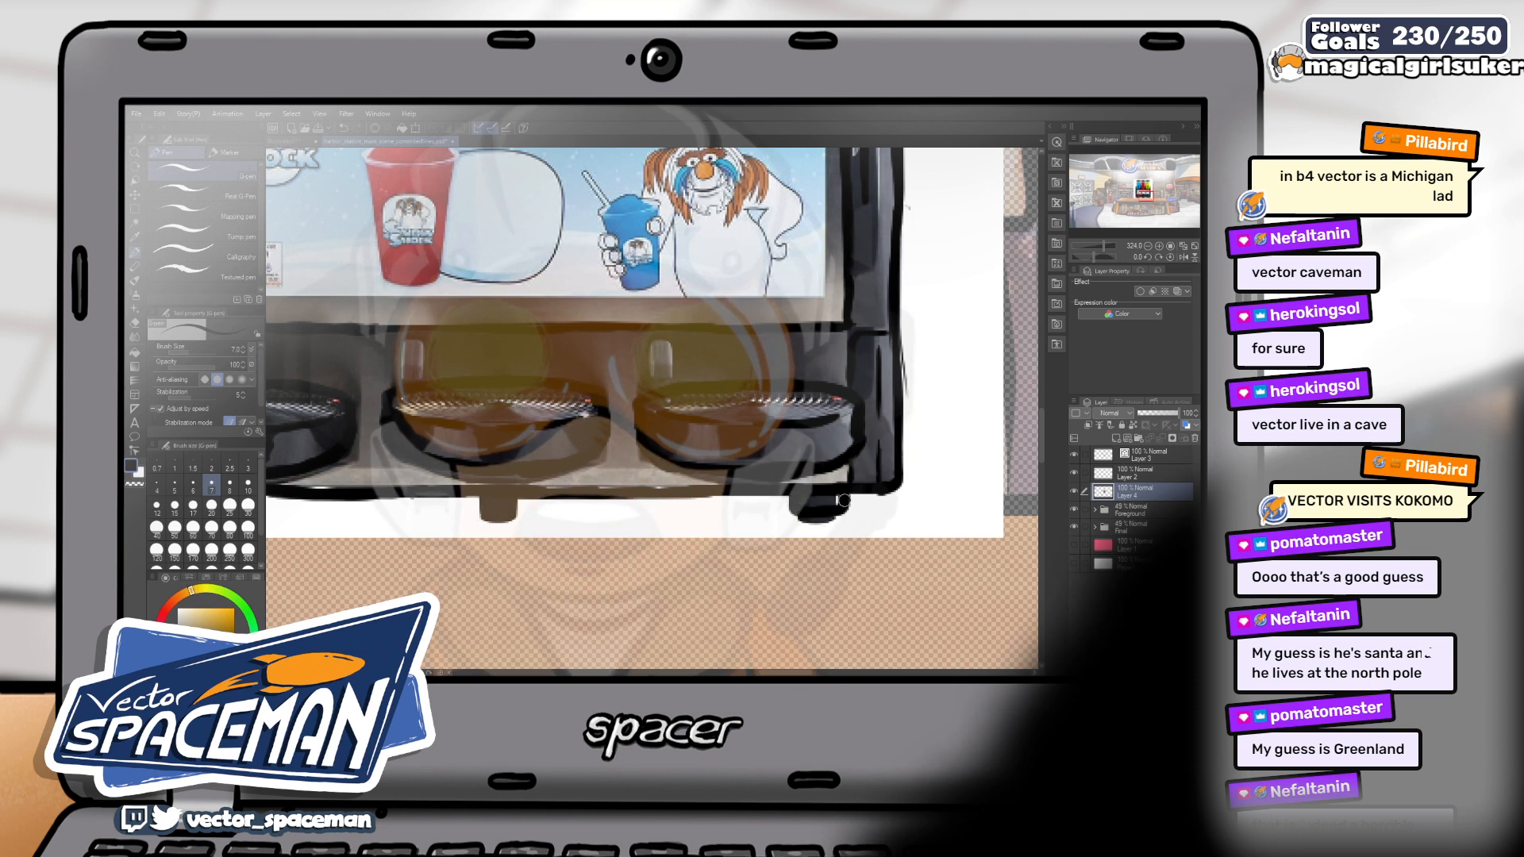
{"action": "scroll", "coordinate": [829, 517], "scroll_direction": "left", "scroll_amount": 4}
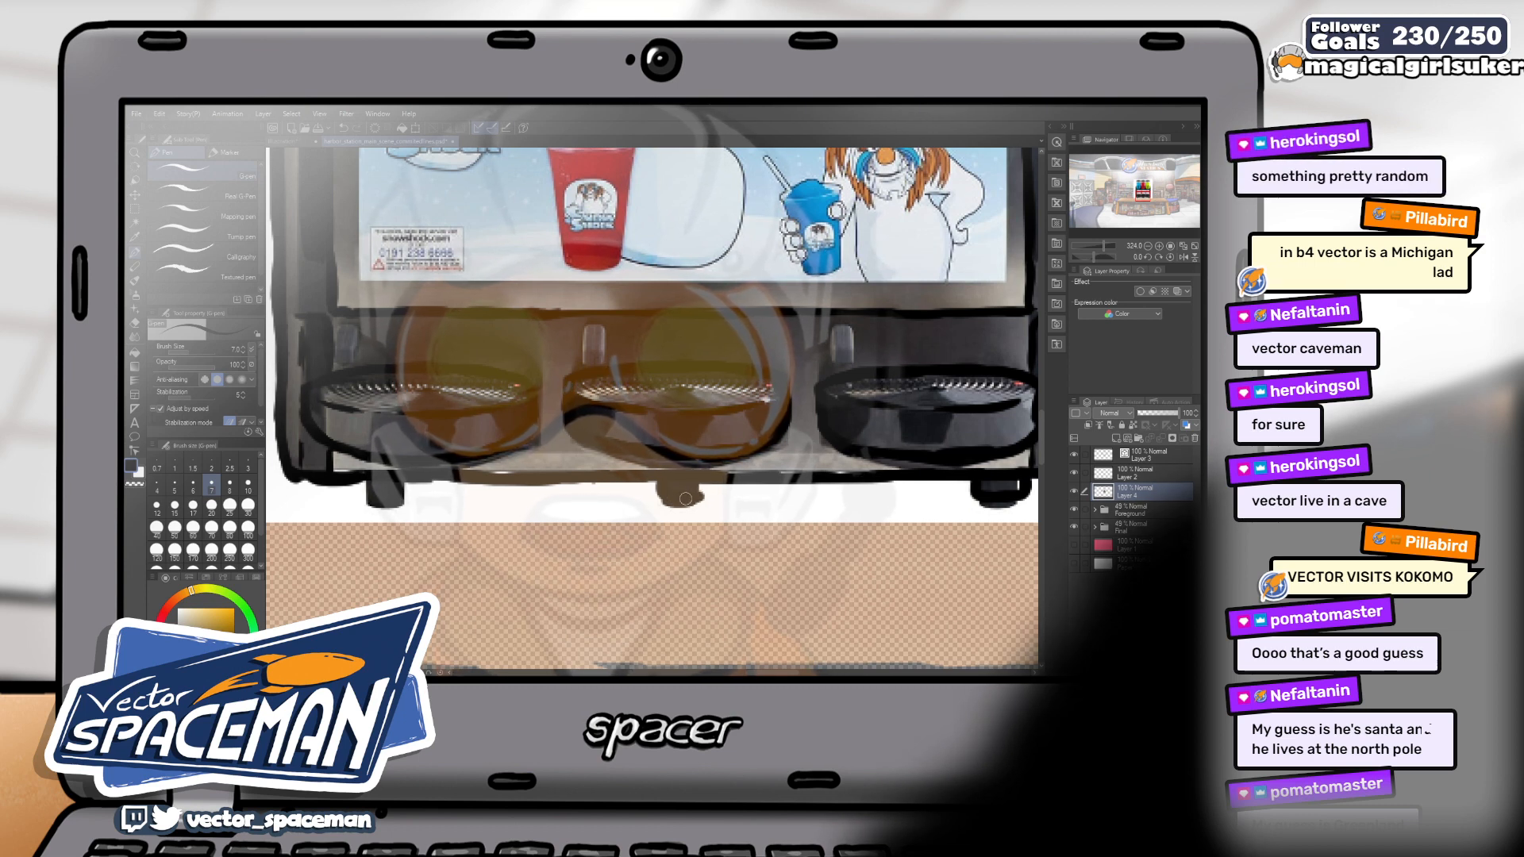
{"action": "scroll", "coordinate": [713, 492], "scroll_direction": "left", "scroll_amount": 5}
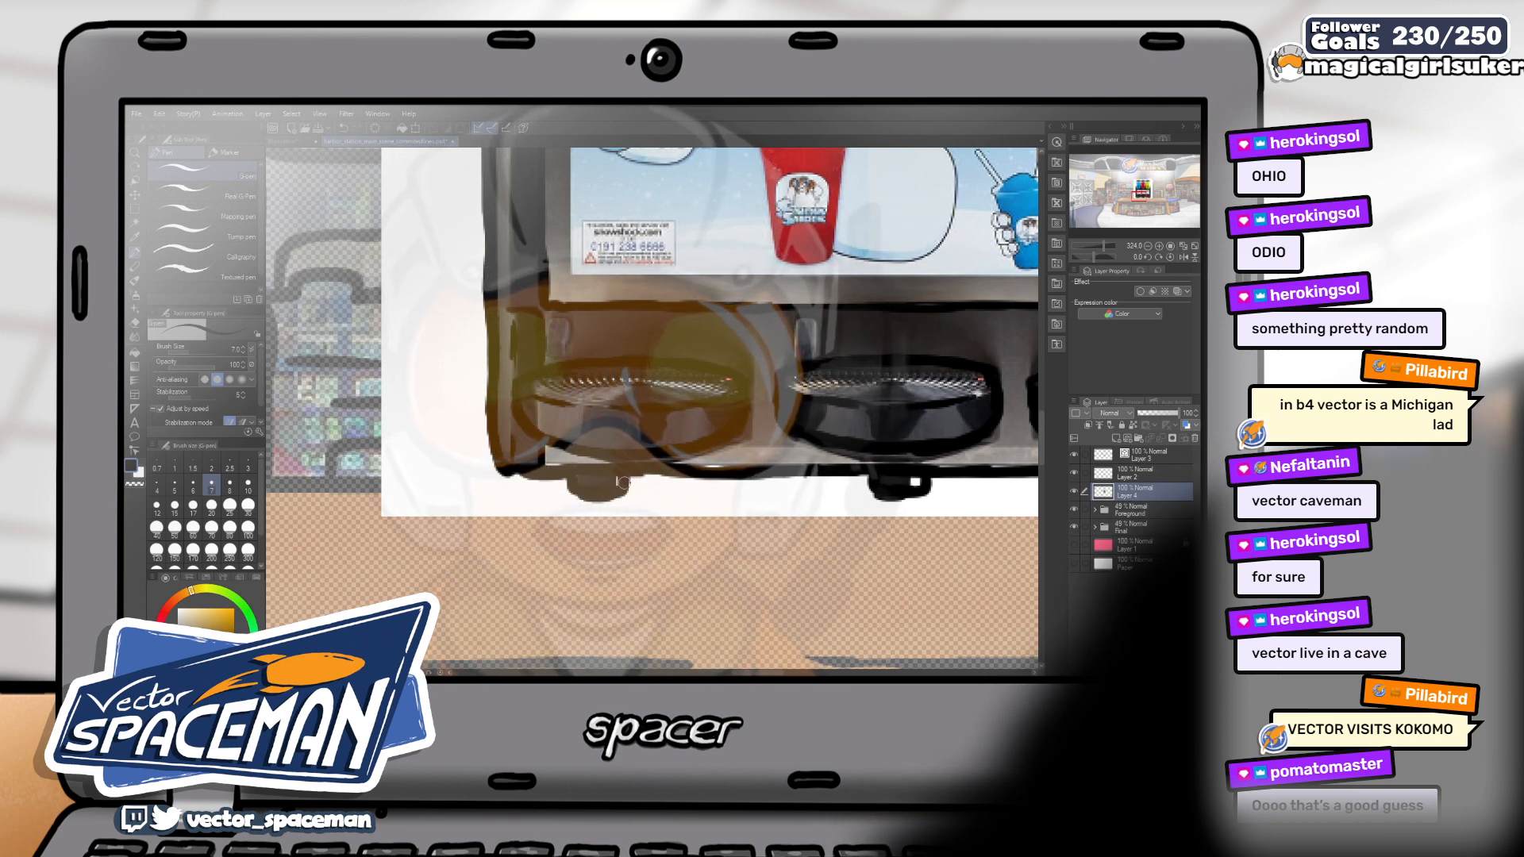
{"action": "mouse_move", "coordinate": [723, 464]}
{"action": "left_mouse_down"}
{"action": "mouse_move", "coordinate": [449, 441]}
{"action": "mouse_move", "coordinate": [409, 417]}
{"action": "mouse_move", "coordinate": [546, 438]}
{"action": "left_mouse_up"}
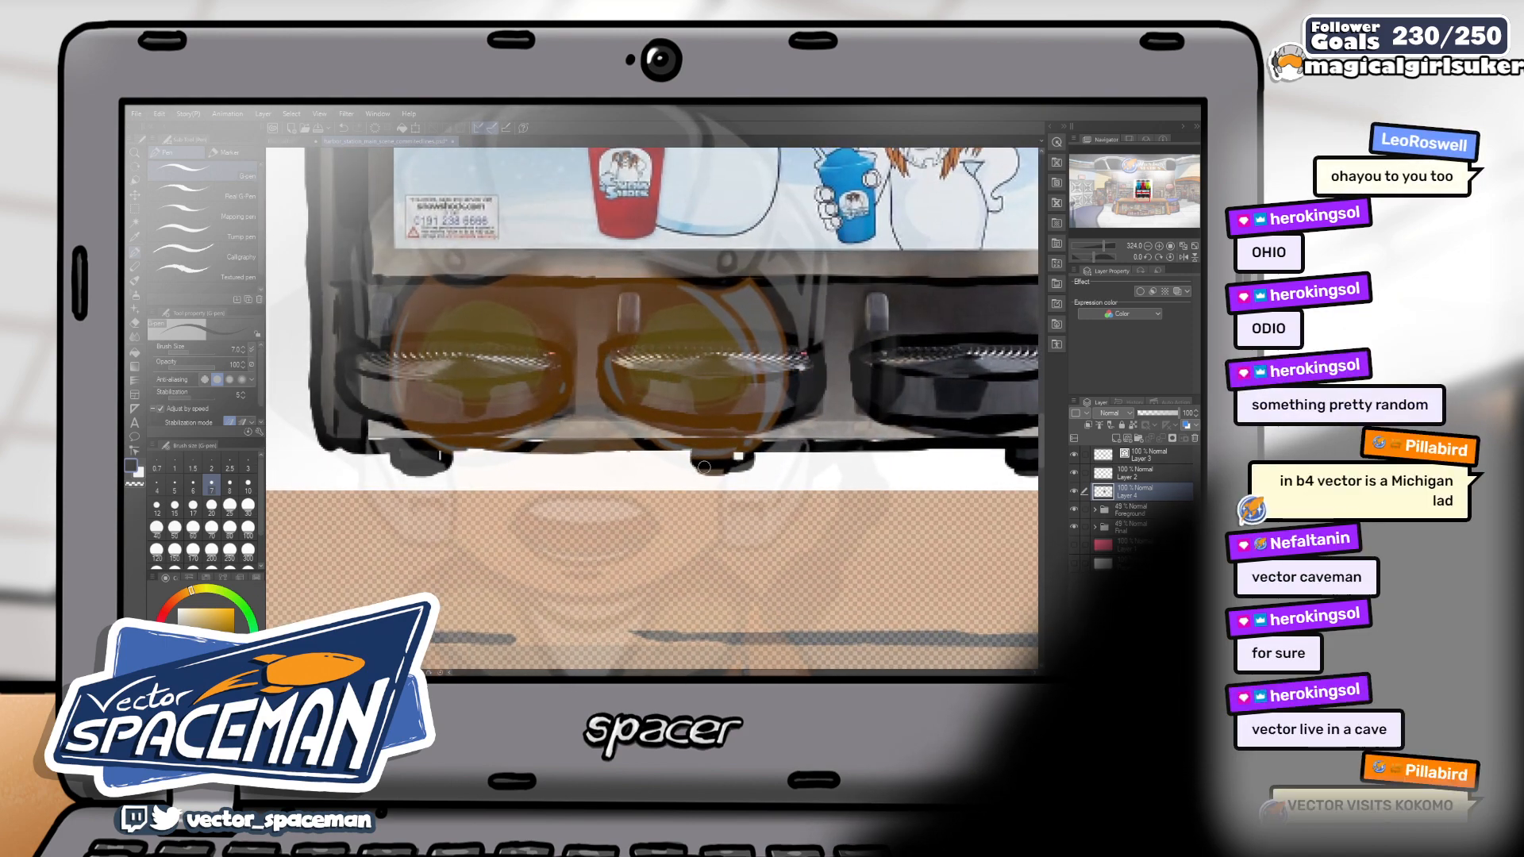
{"action": "mouse_move", "coordinate": [714, 445]}
{"action": "left_mouse_down"}
{"action": "mouse_move", "coordinate": [786, 451]}
{"action": "mouse_move", "coordinate": [803, 545]}
{"action": "left_mouse_up"}
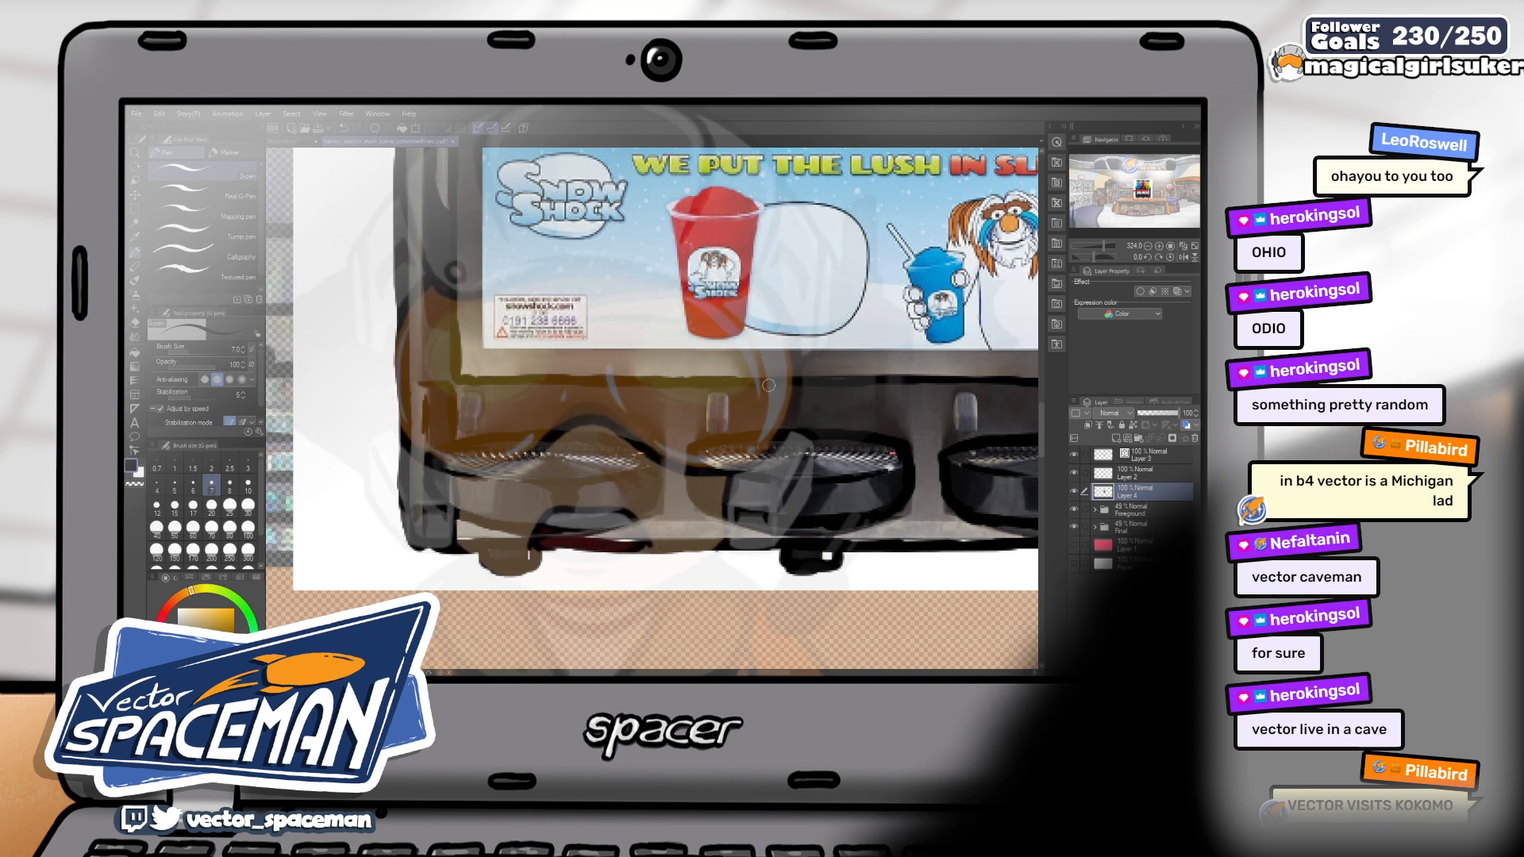
Trace the small upright tabs on the dark back panel above the three drip trays
{"action": "left_click_drag", "start_coordinate": [854, 380], "coordinate": [682, 386]}
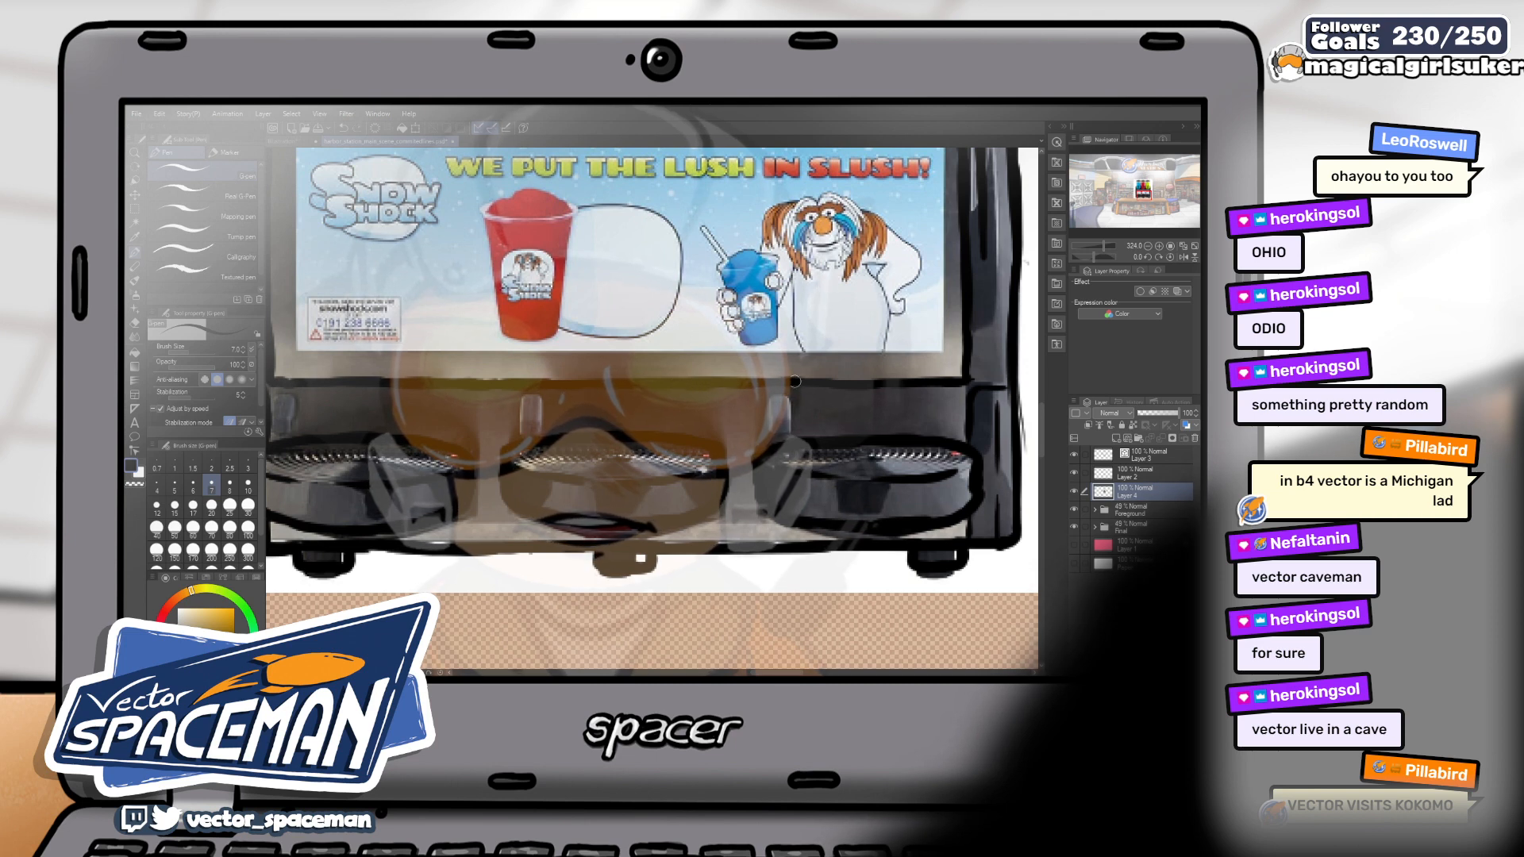
{"action": "left_click_drag", "start_coordinate": [723, 384], "coordinate": [769, 424]}
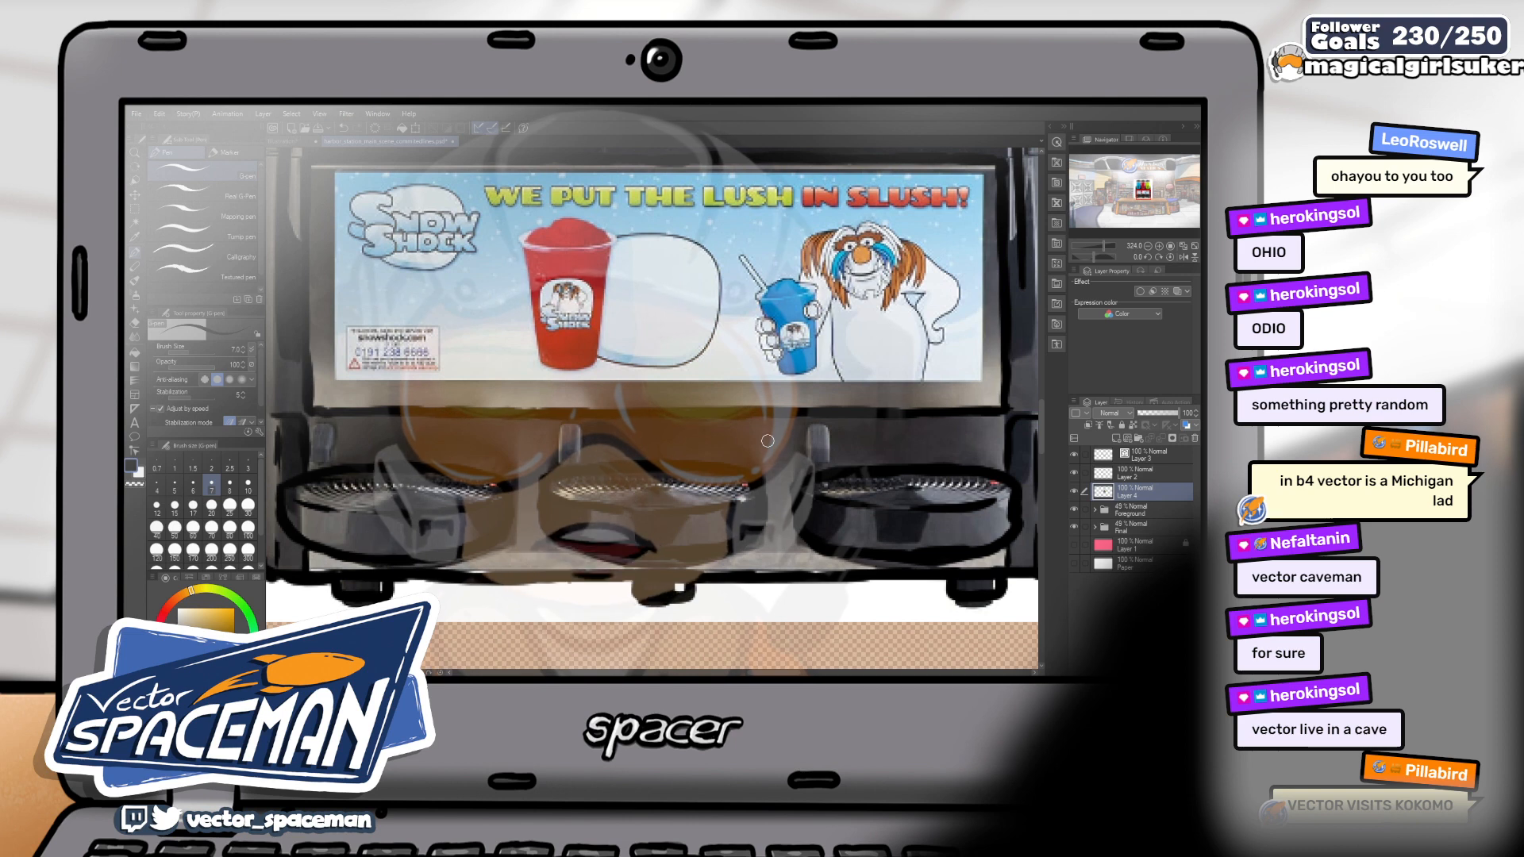
{"action": "left_click_drag", "start_coordinate": [483, 432], "coordinate": [623, 397]}
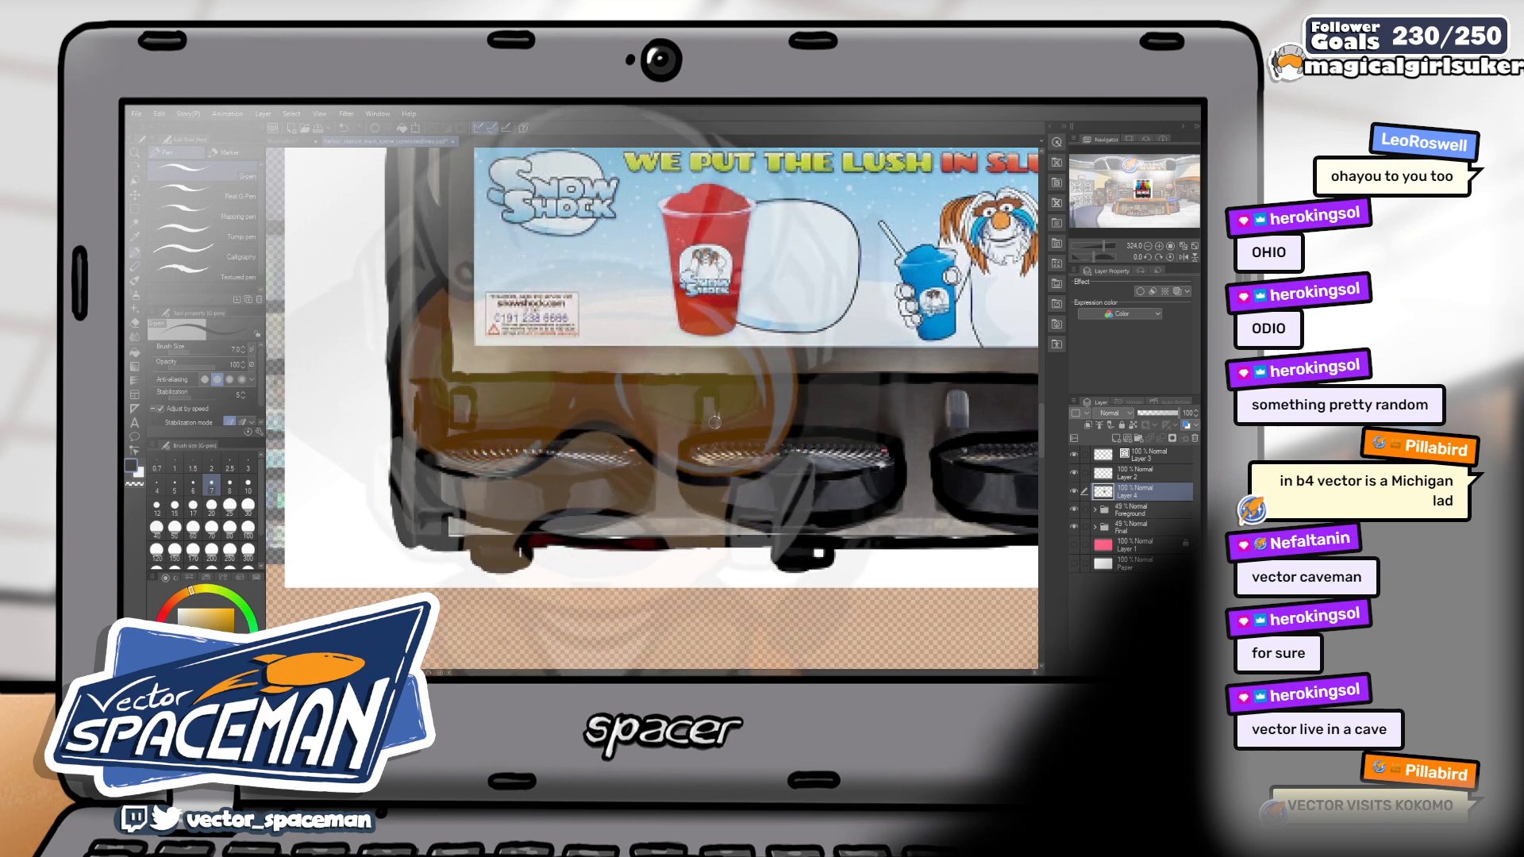
{"action": "left_click_drag", "start_coordinate": [947, 420], "coordinate": [778, 416]}
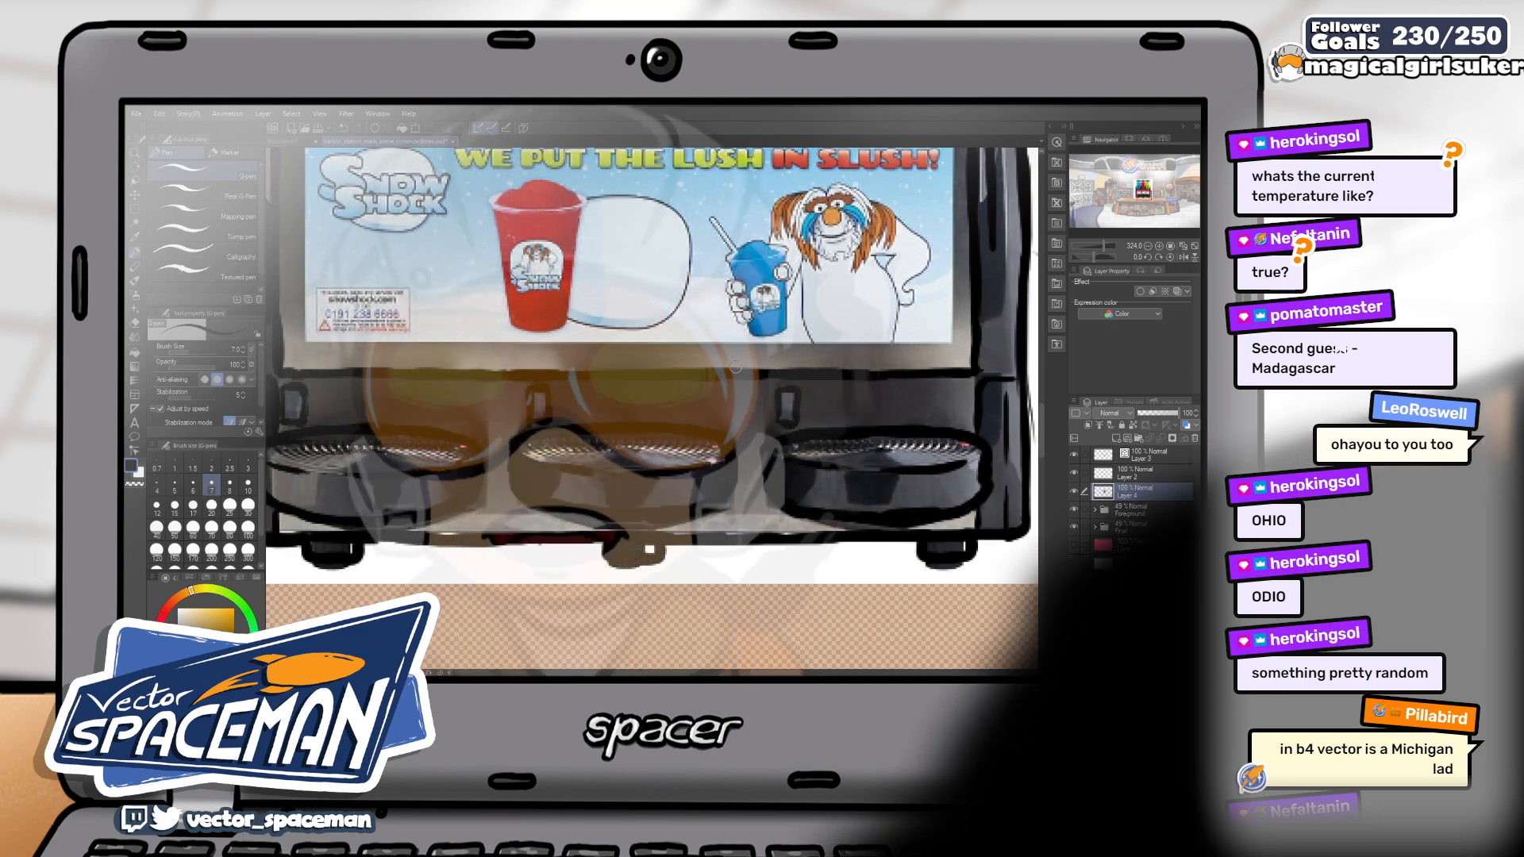
Check the tanks, banner and drip trays and toggle Layer 4's visibility to see which layer holds the traced lines
{"action": "left_click_drag", "start_coordinate": [736, 367], "coordinate": [696, 538]}
{"action": "left_click_drag", "start_coordinate": [872, 310], "coordinate": [861, 509]}
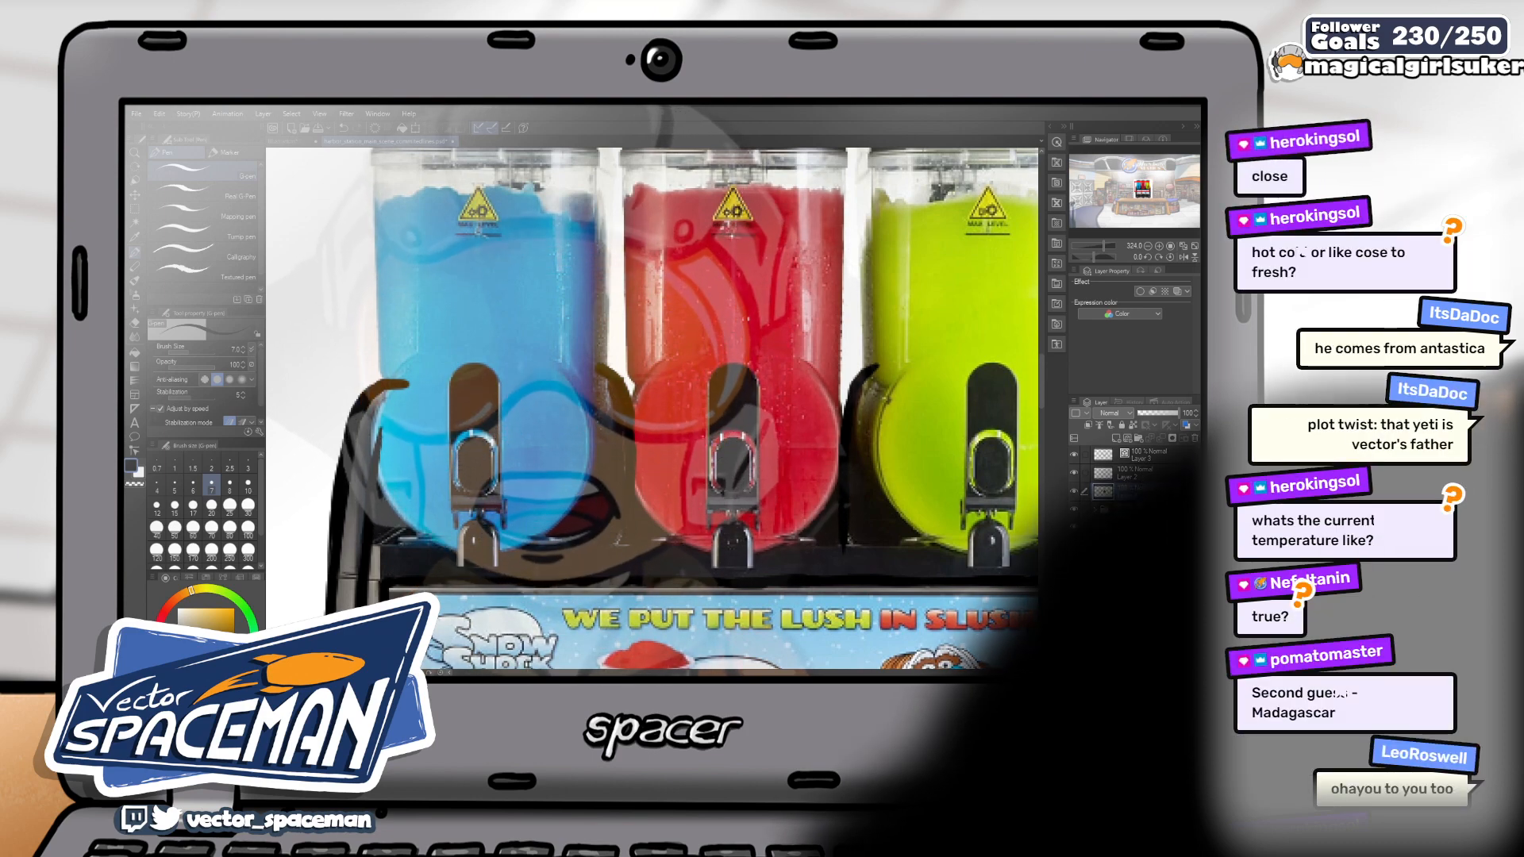
{"action": "mouse_move", "coordinate": [994, 486]}
{"action": "left_mouse_down"}
{"action": "mouse_move", "coordinate": [881, 343]}
{"action": "mouse_move", "coordinate": [902, 233]}
{"action": "left_mouse_up"}
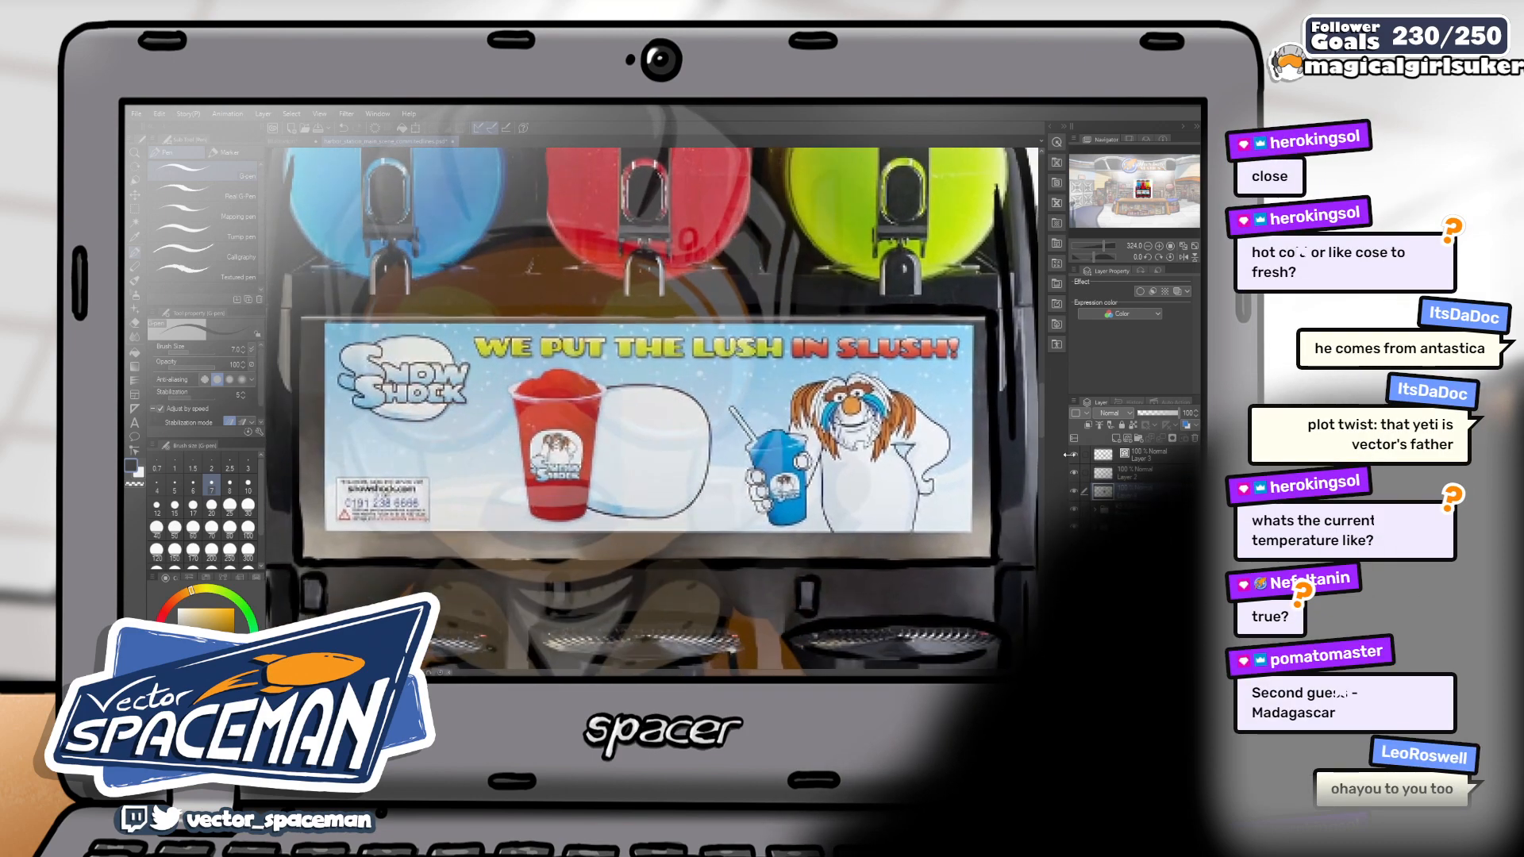
{"action": "left_click", "coordinate": [1074, 494]}
{"action": "left_click", "coordinate": [1074, 493]}
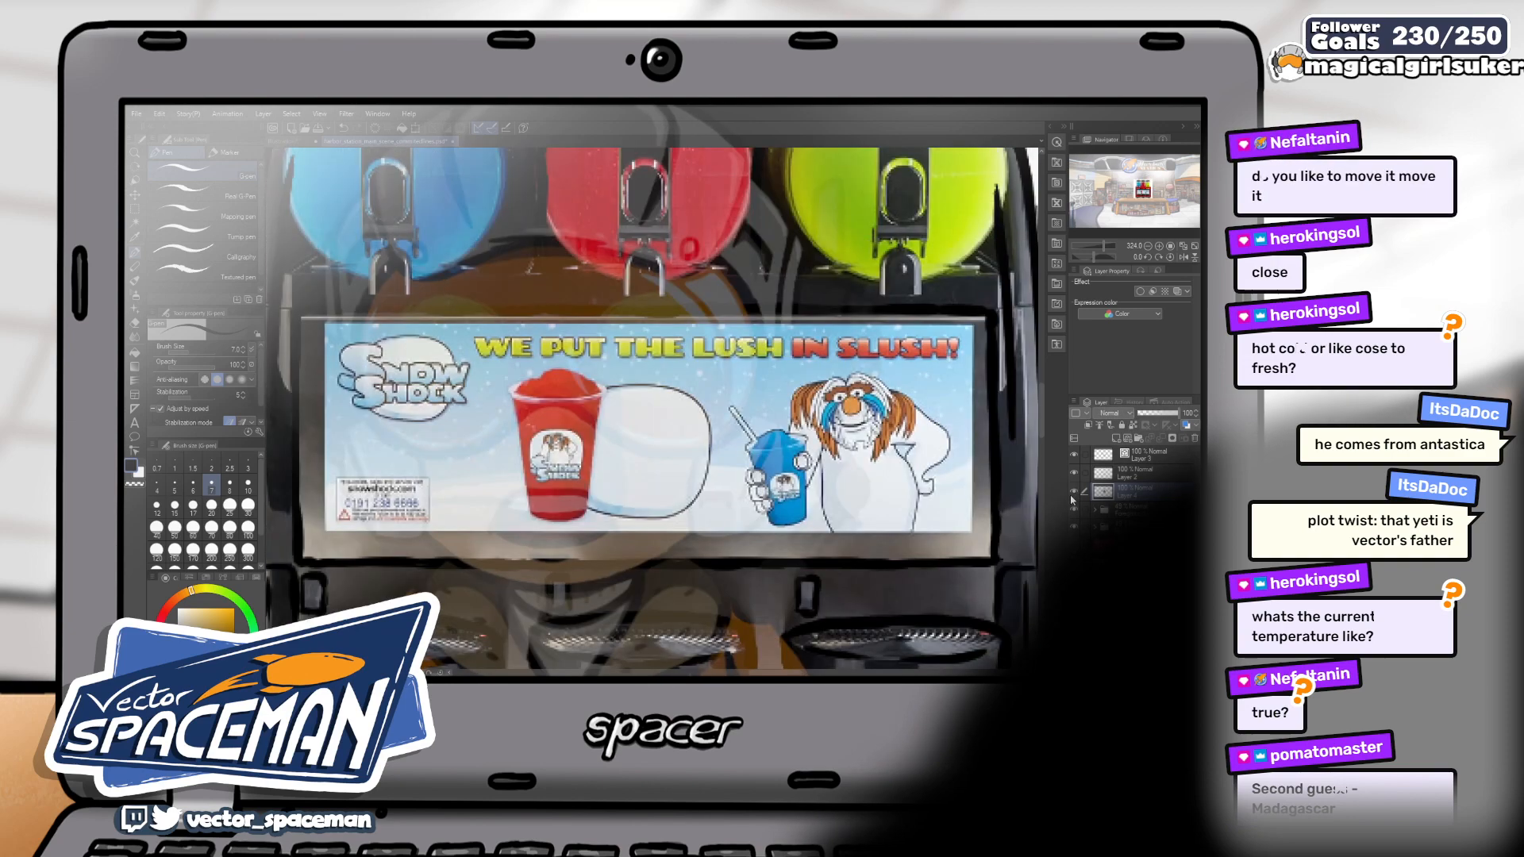
{"action": "left_click_drag", "start_coordinate": [954, 516], "coordinate": [1015, 446]}
{"action": "left_click", "coordinate": [1074, 493]}
{"action": "left_click", "coordinate": [1074, 494]}
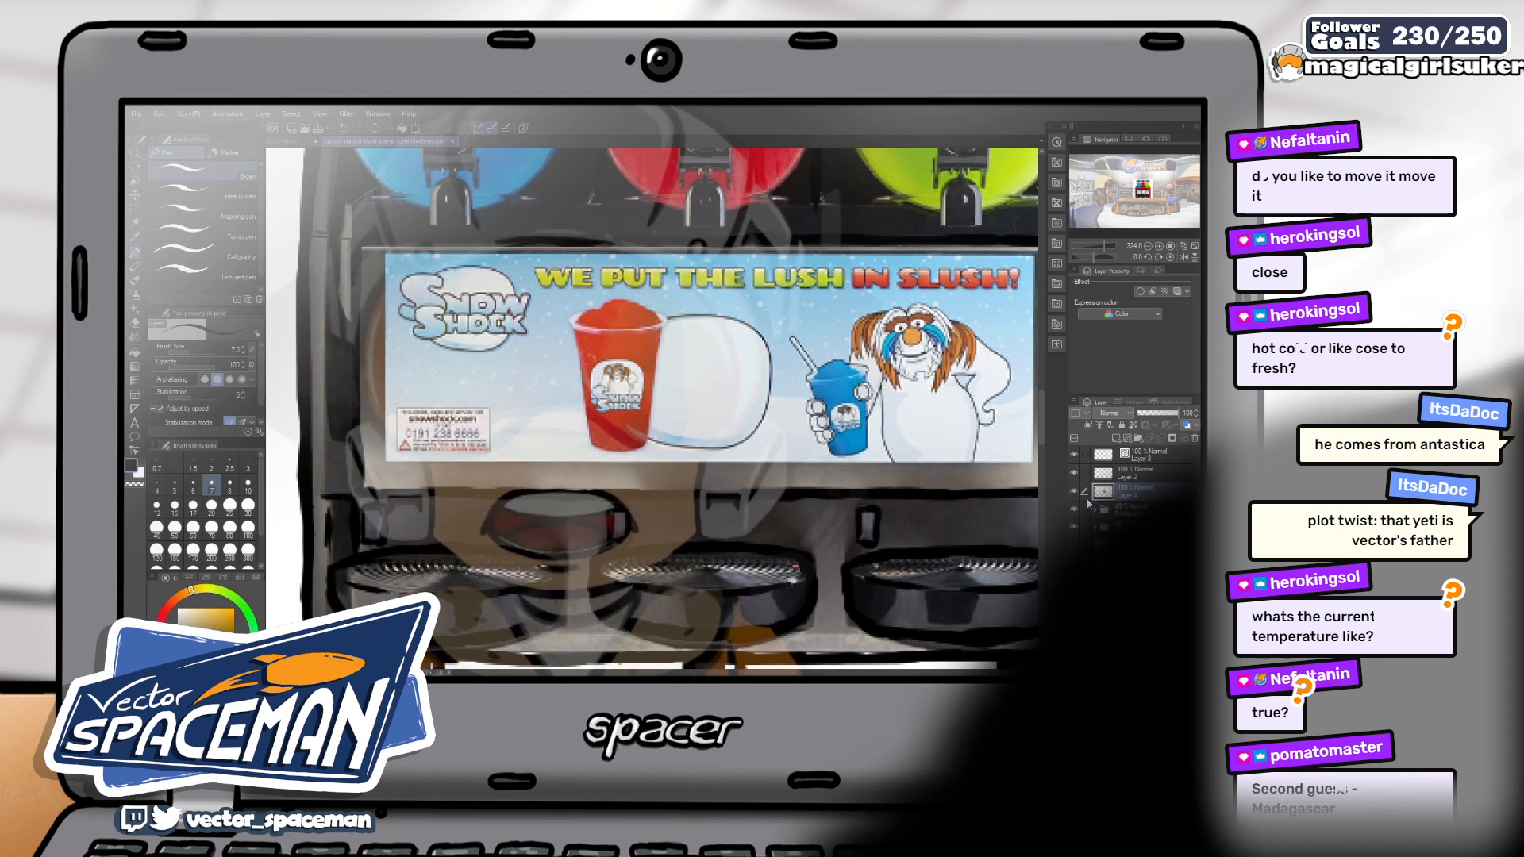
{"action": "left_click_drag", "start_coordinate": [1017, 530], "coordinate": [1039, 473]}
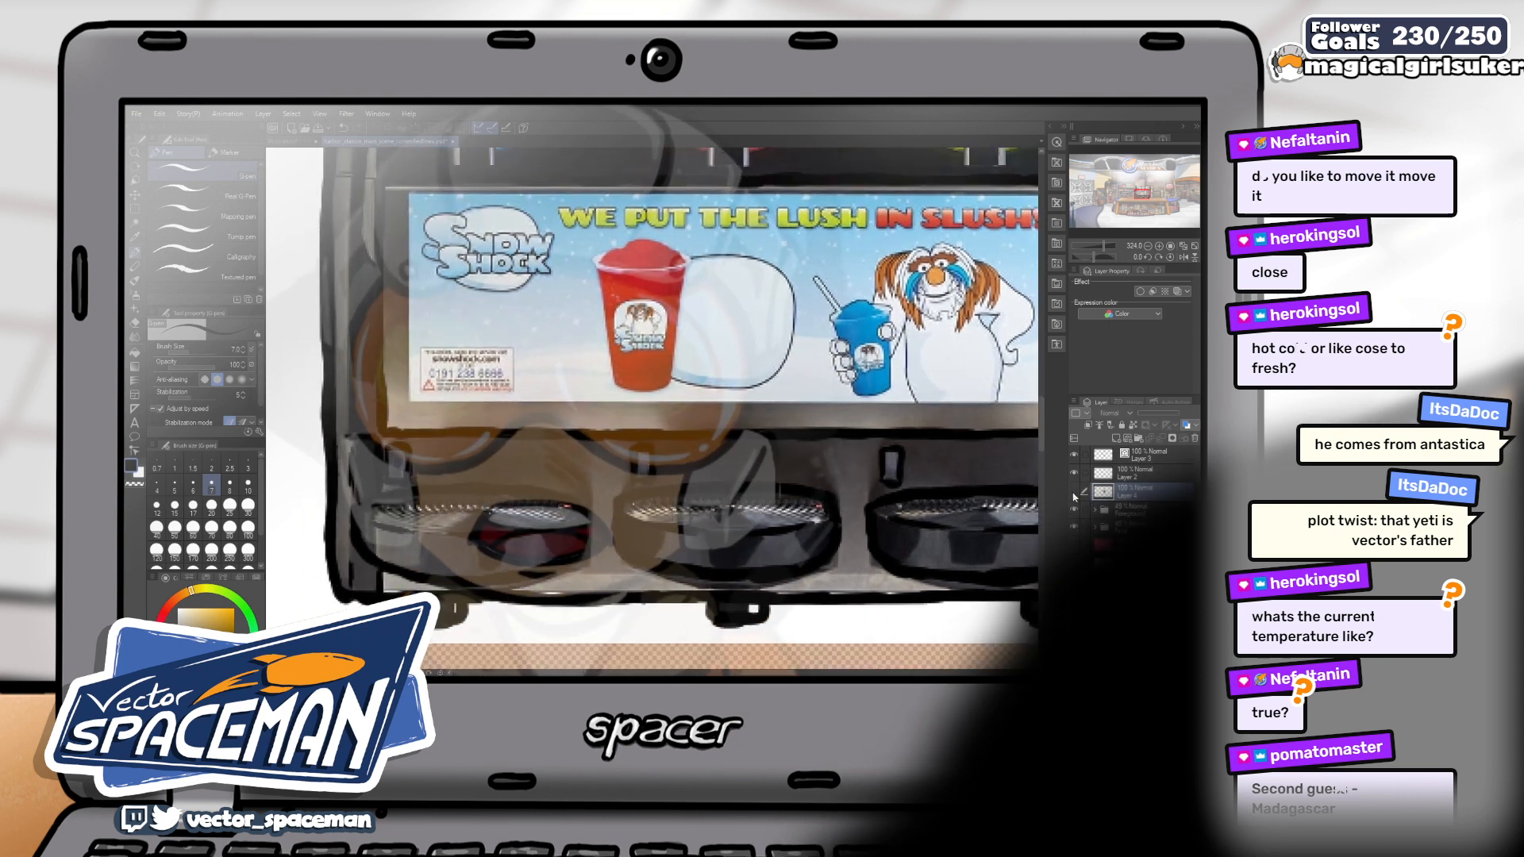
{"action": "left_click", "coordinate": [1074, 495]}
{"action": "left_click", "coordinate": [1074, 494]}
{"action": "left_click_drag", "start_coordinate": [992, 526], "coordinate": [953, 464]}
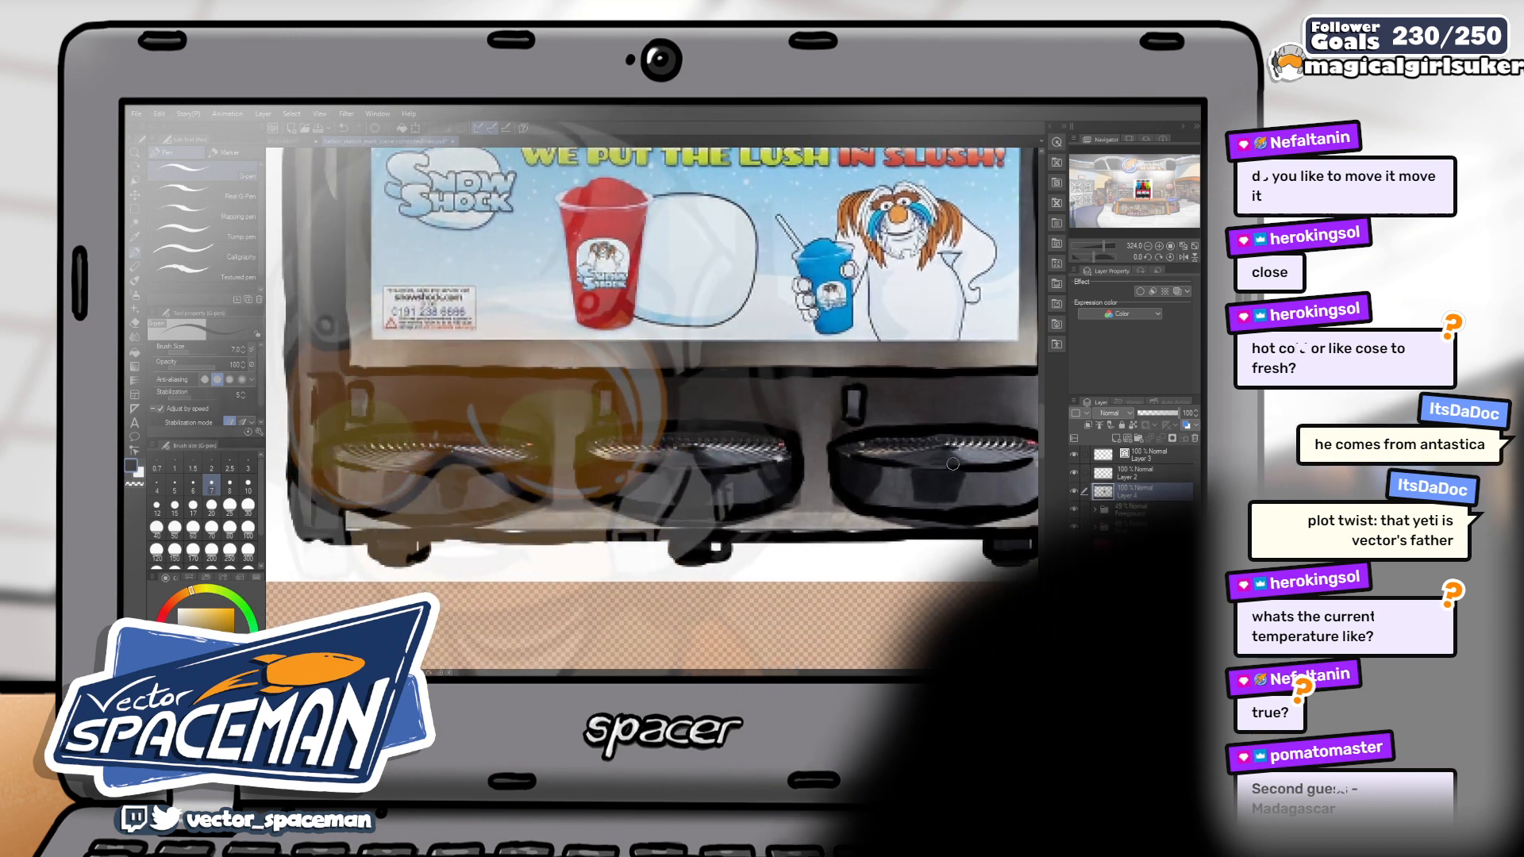
Lower the opacity of the reference photo's Layer 4 to about 48% and lock the layer
{"action": "key", "text": "k"}
{"action": "mouse_move", "coordinate": [954, 409]}
{"action": "left_mouse_down"}
{"action": "mouse_move", "coordinate": [810, 400]}
{"action": "mouse_move", "coordinate": [858, 357]}
{"action": "mouse_move", "coordinate": [857, 397]}
{"action": "left_mouse_up"}
{"action": "scroll", "coordinate": [777, 388], "scroll_direction": "up", "scroll_amount": 2}
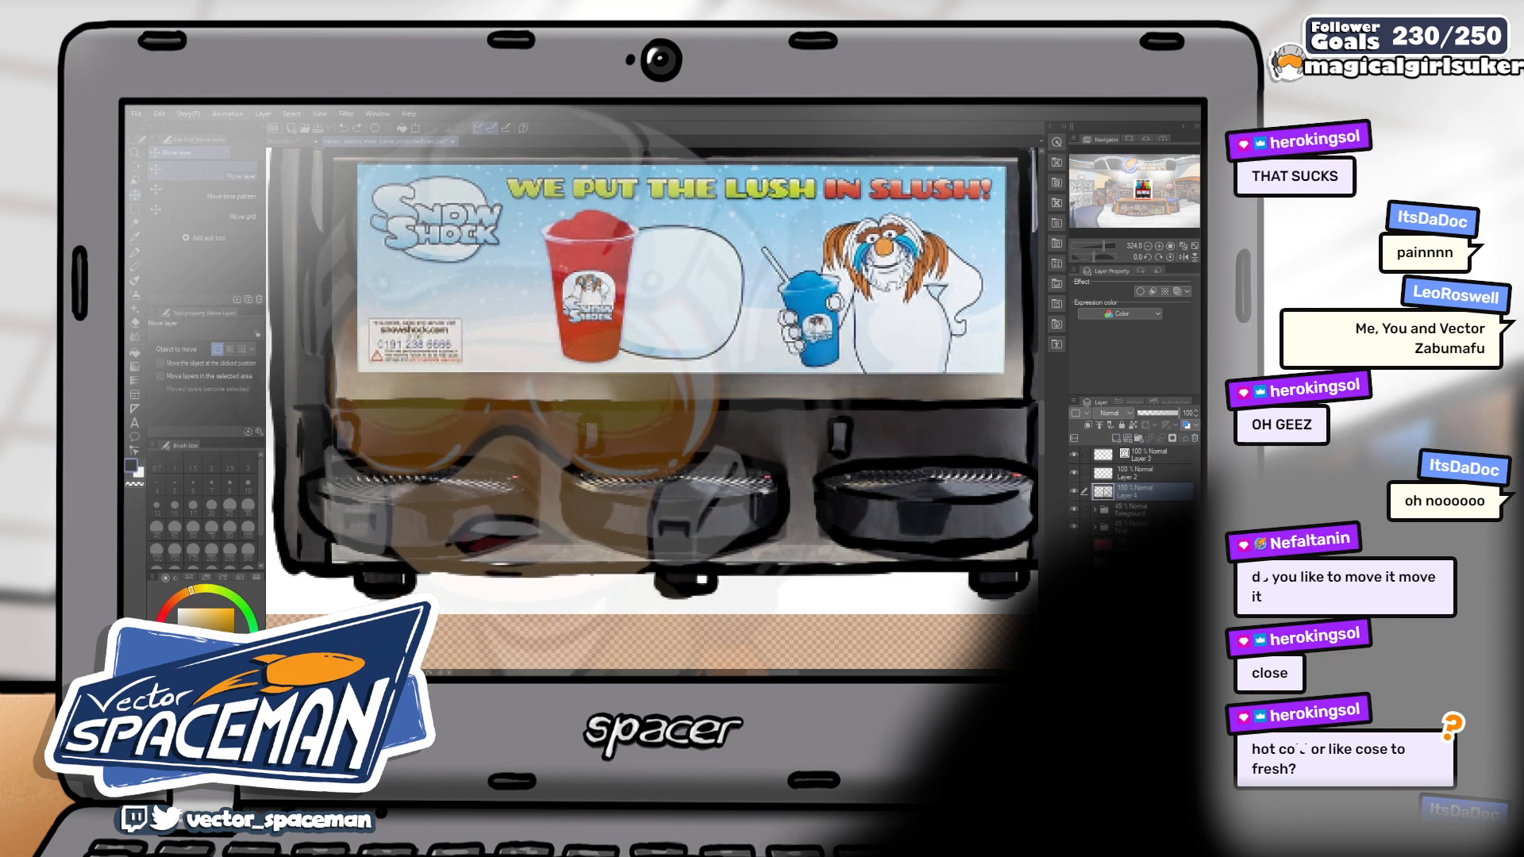
{"action": "scroll", "coordinate": [915, 444], "scroll_direction": "down", "scroll_amount": 2}
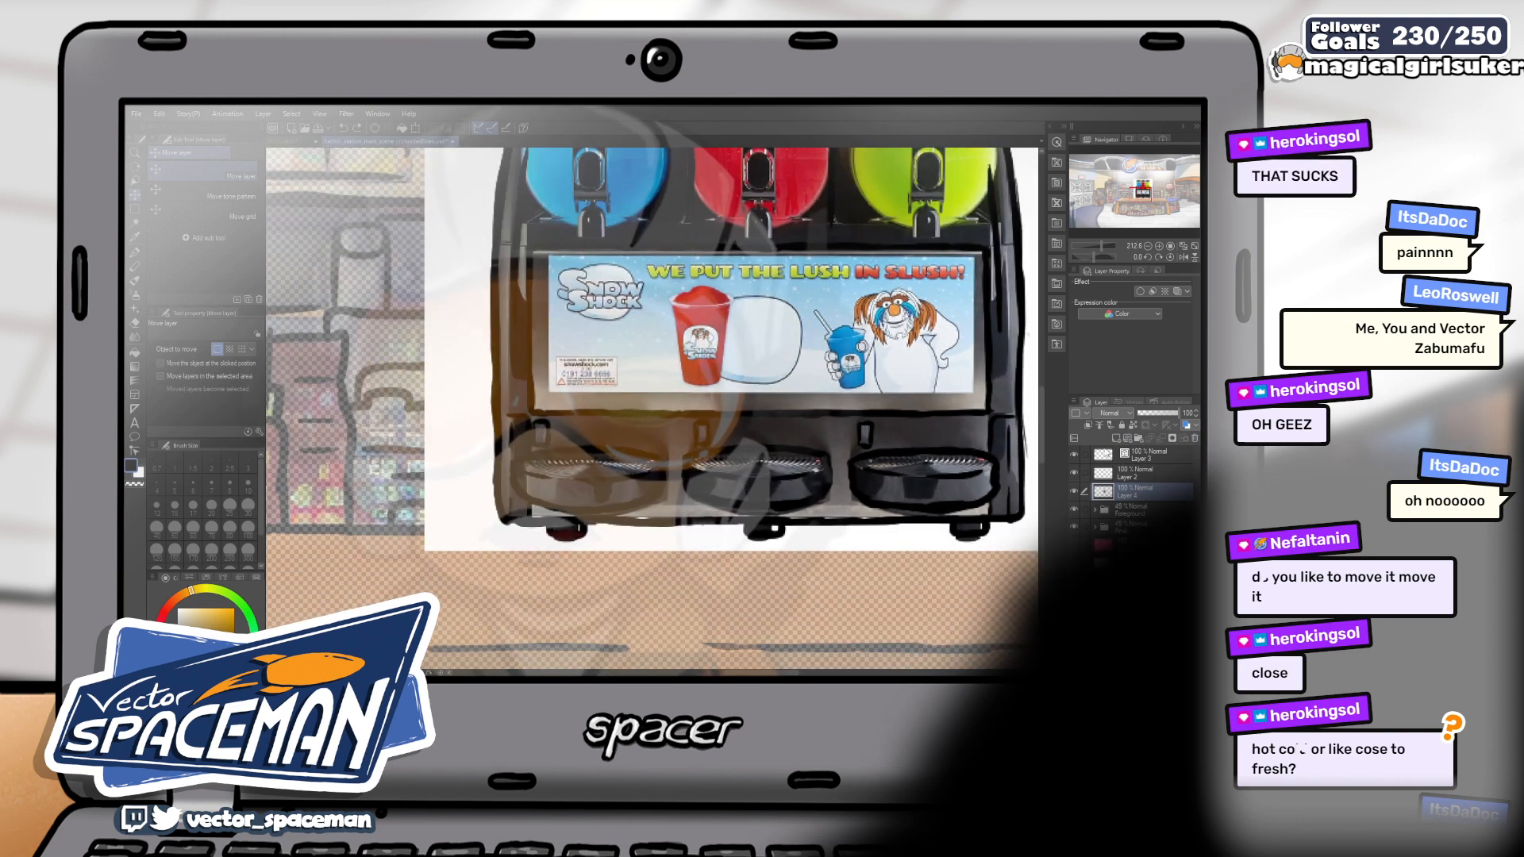
{"action": "left_click_drag", "start_coordinate": [1165, 416], "coordinate": [1156, 414]}
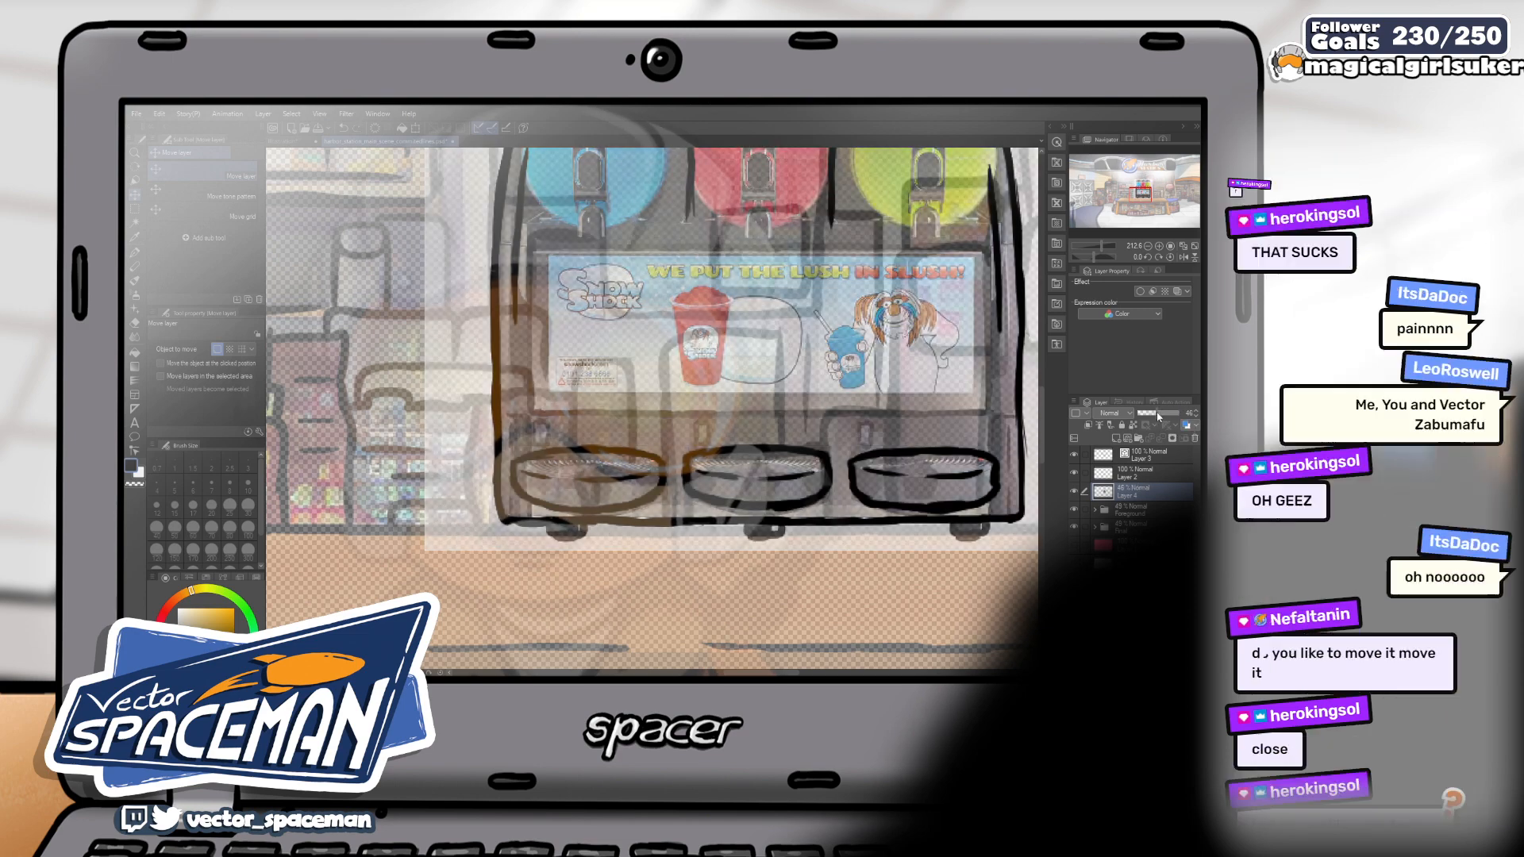
{"action": "left_click_drag", "start_coordinate": [871, 337], "coordinate": [730, 326]}
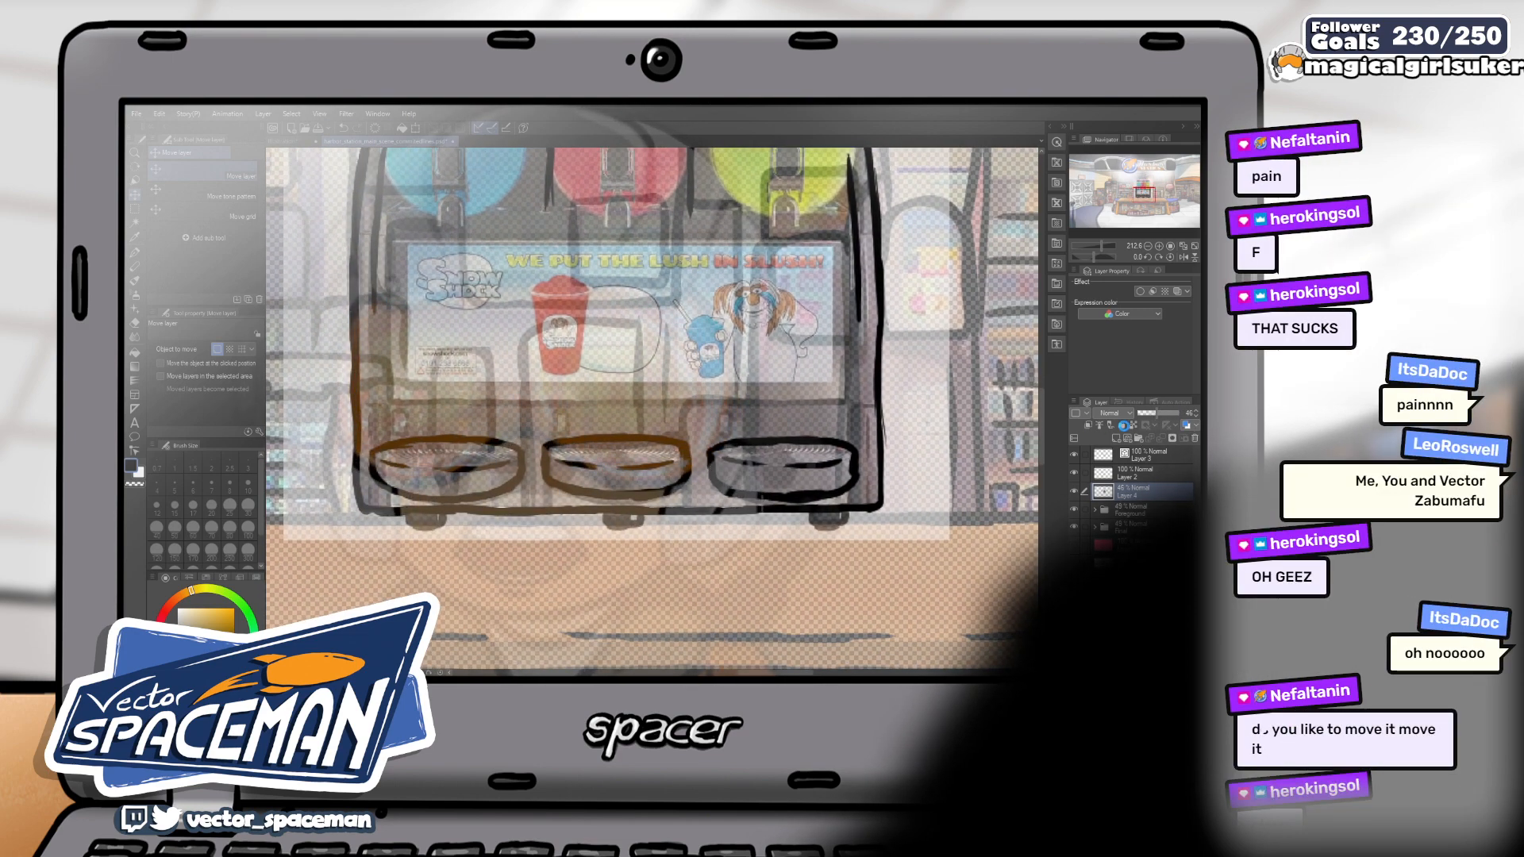
{"action": "left_click", "coordinate": [1123, 426]}
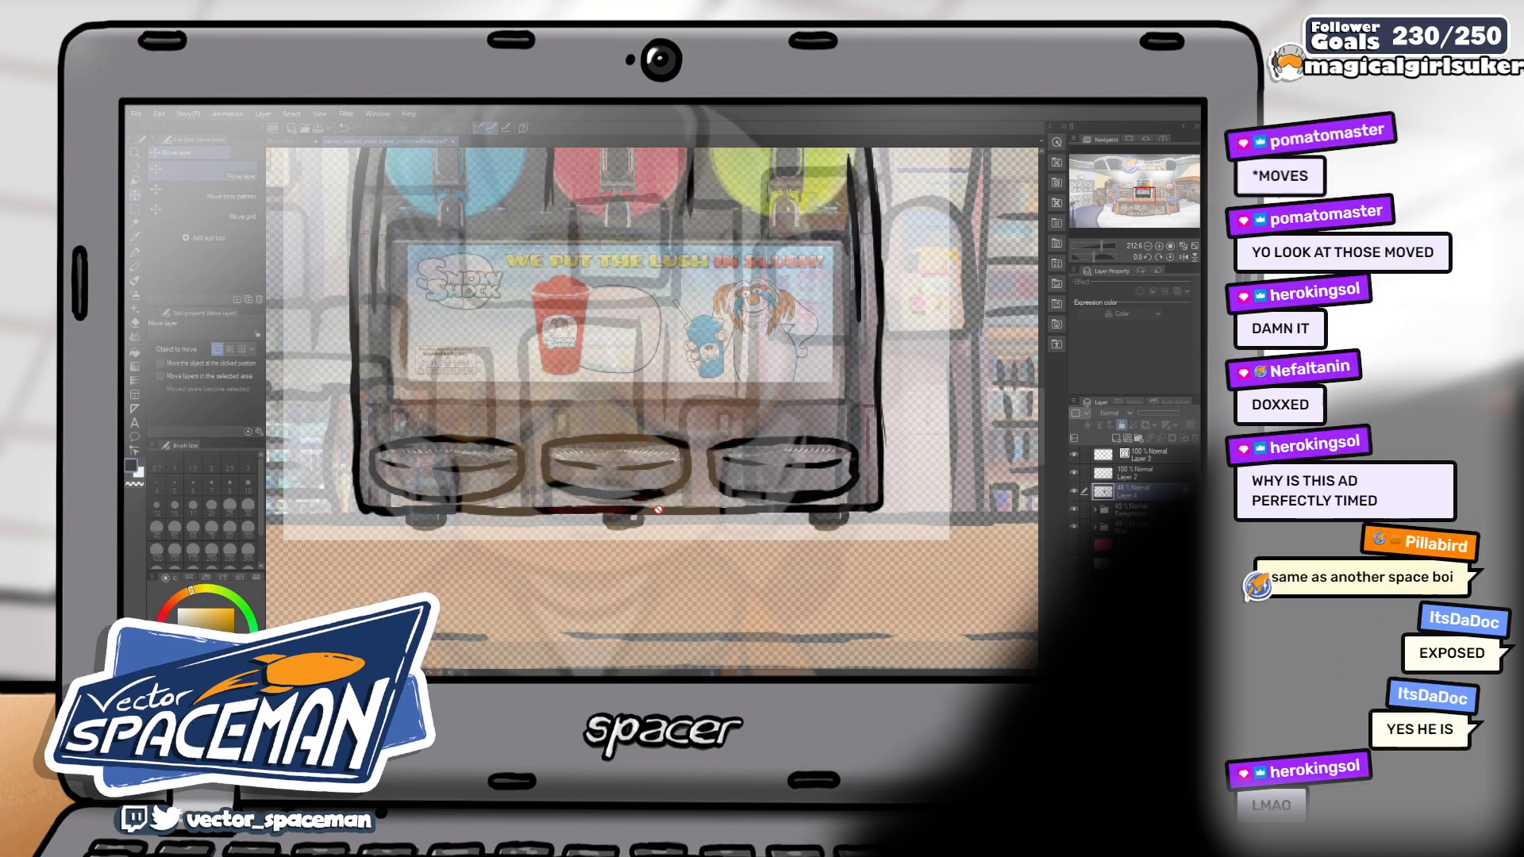
Select Layer 3 and retrace the machine's lower left side edge with the pen, cleaning up the line with the eraser
{"action": "left_click", "coordinate": [1143, 455]}
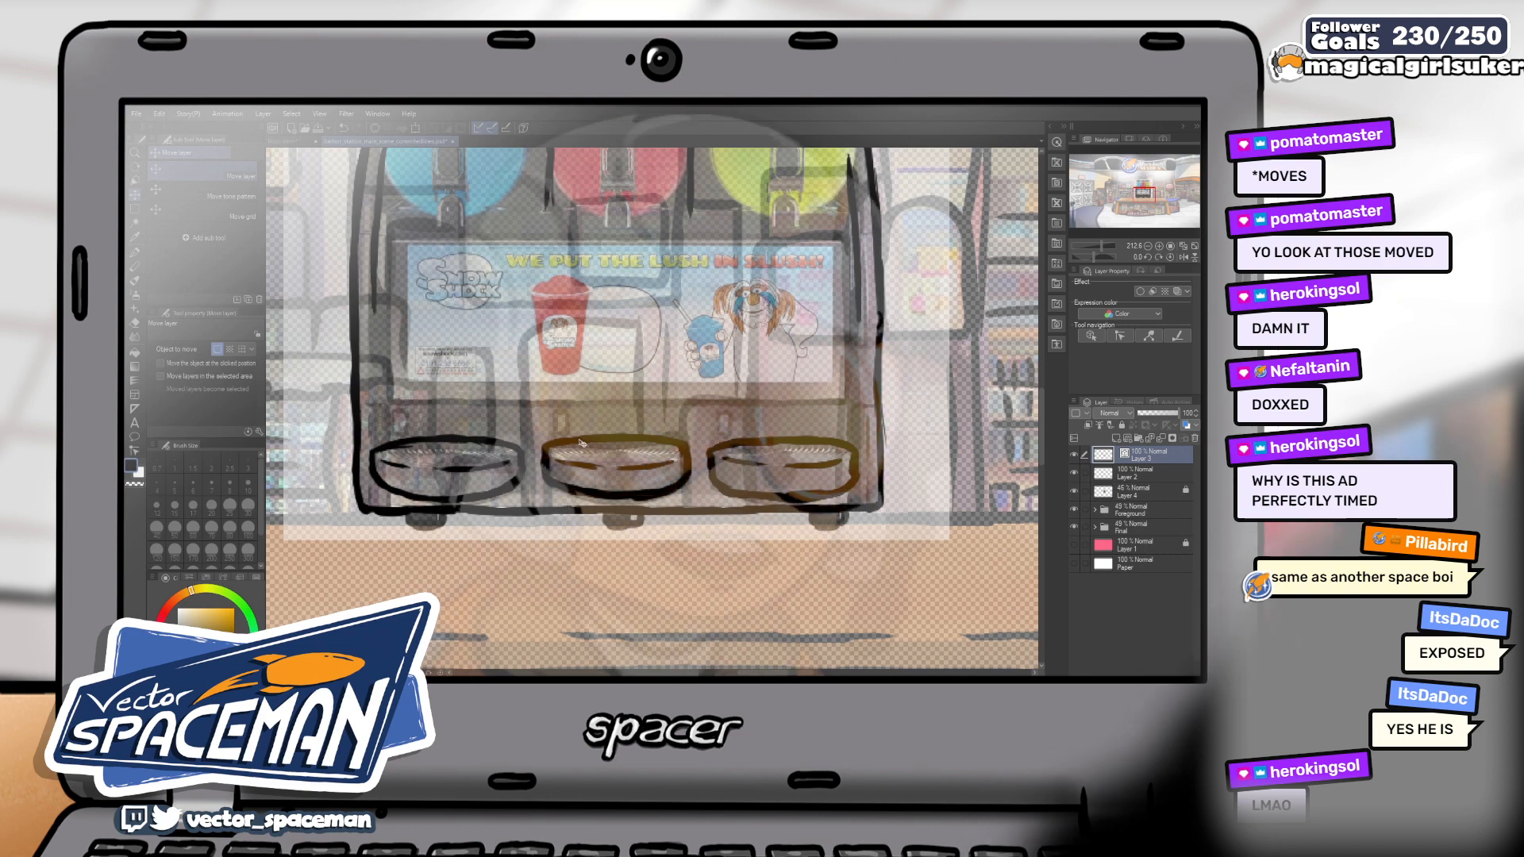
{"action": "key", "text": "b"}
{"action": "left_click_drag", "start_coordinate": [547, 423], "coordinate": [663, 393]}
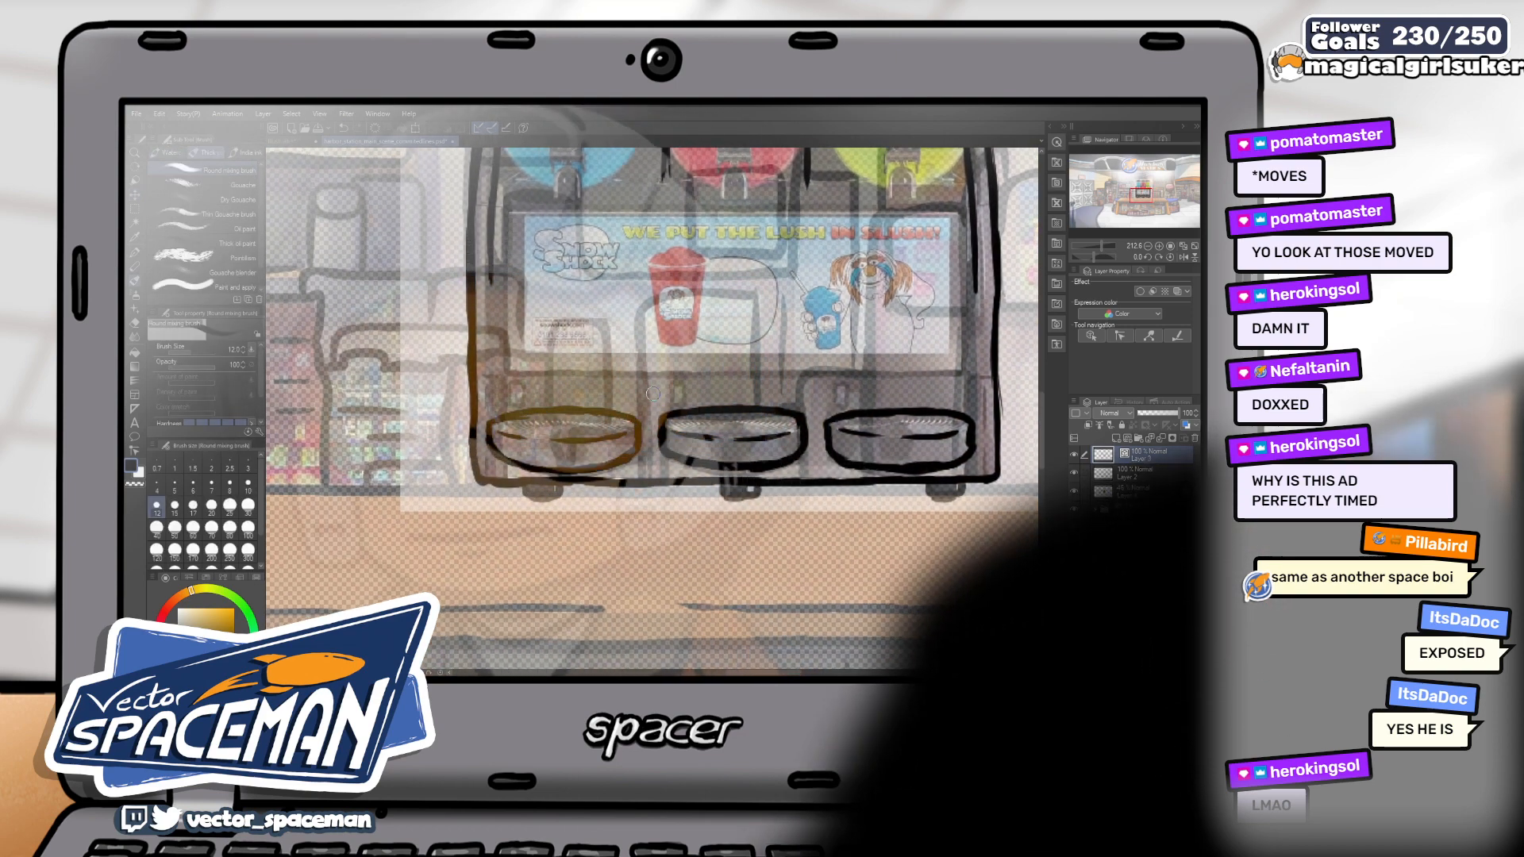
{"action": "key", "text": "p"}
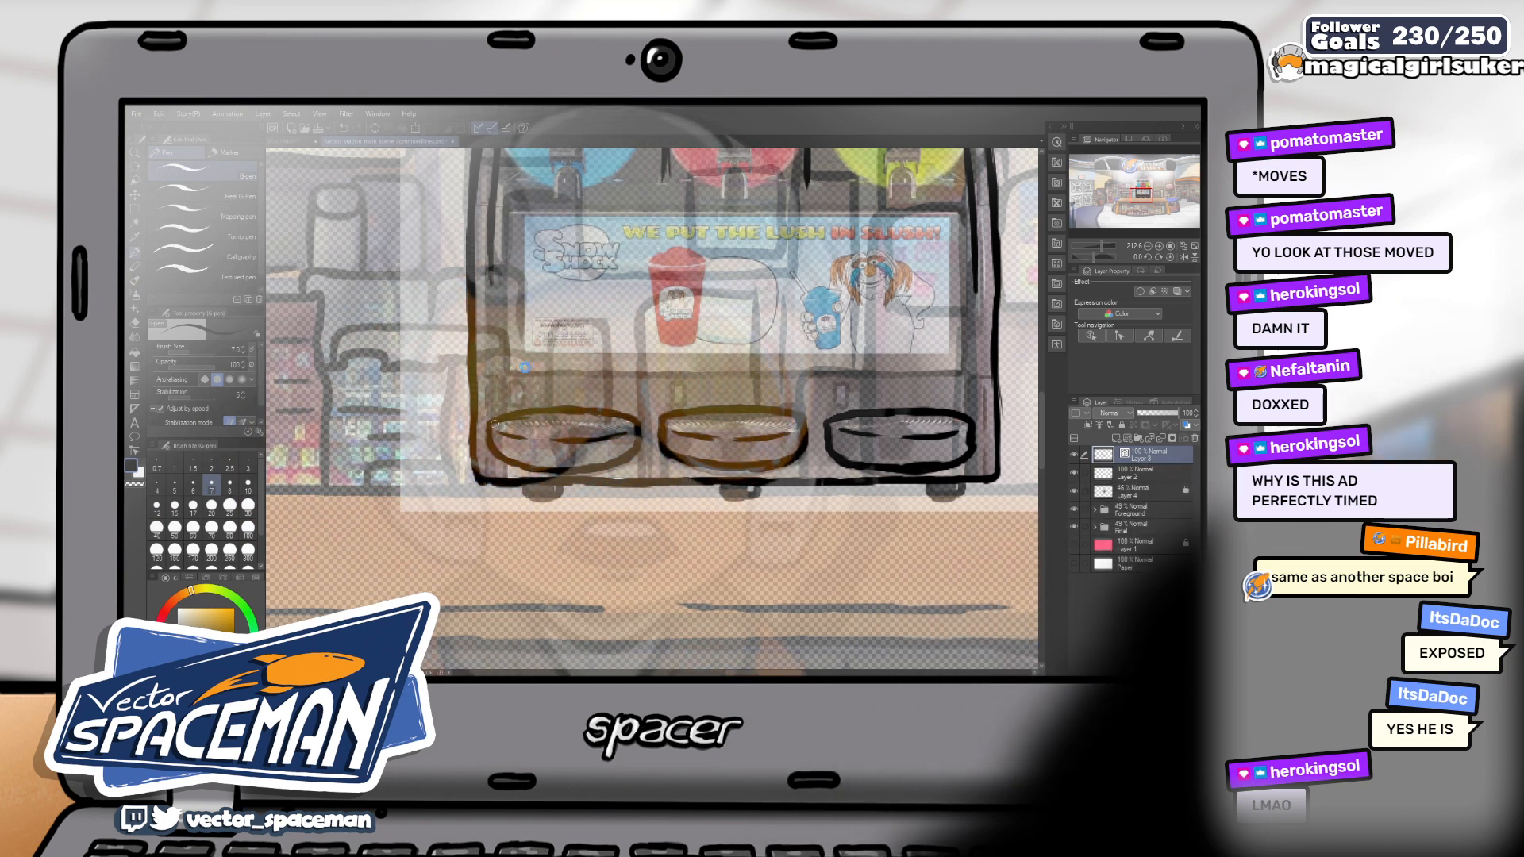
{"action": "left_click_drag", "start_coordinate": [475, 445], "coordinate": [471, 309]}
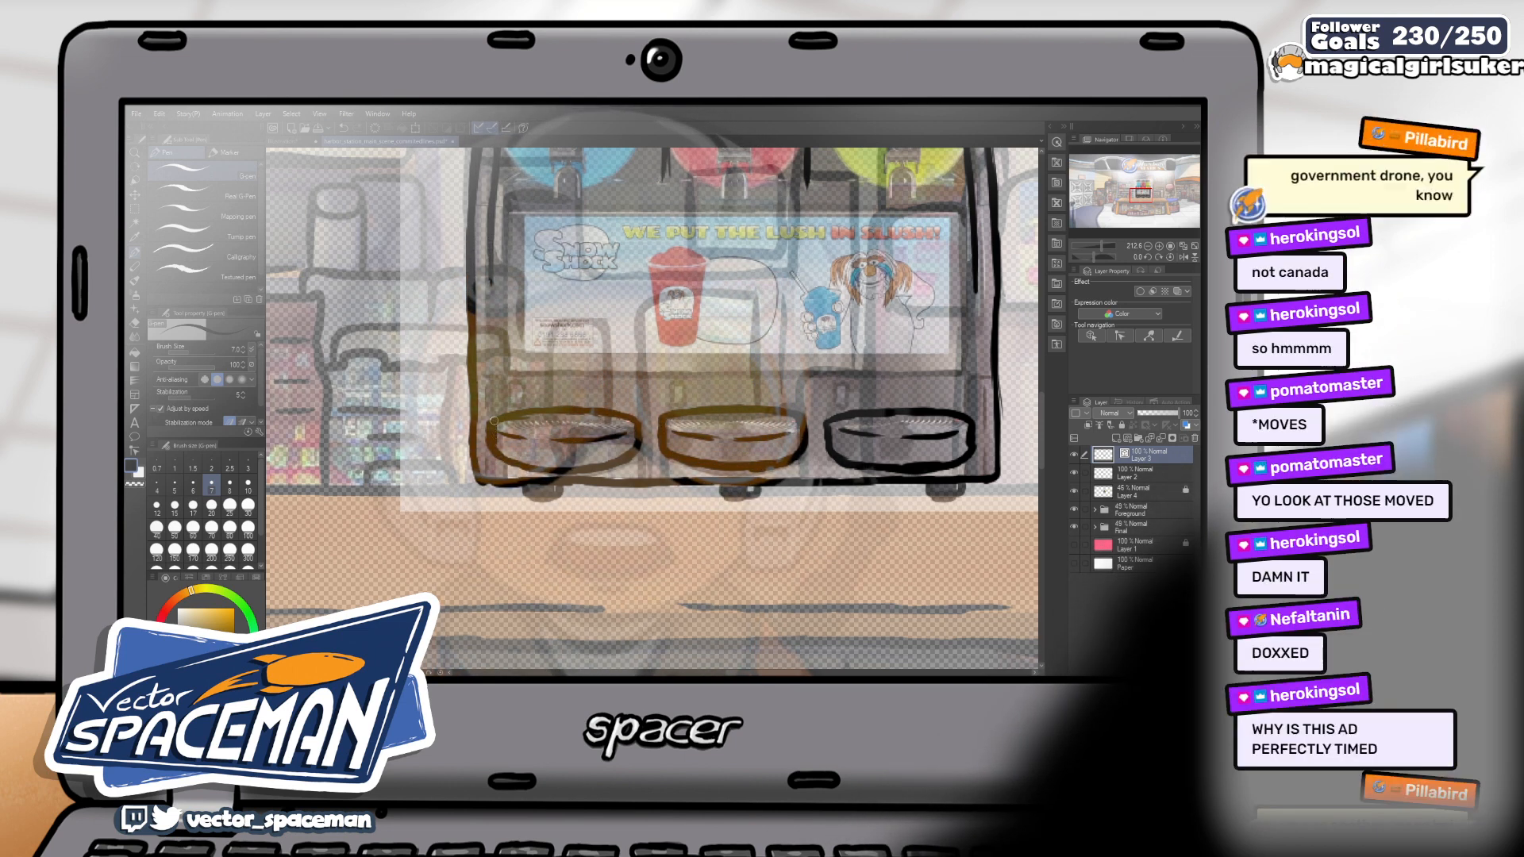
{"action": "key", "text": "e"}
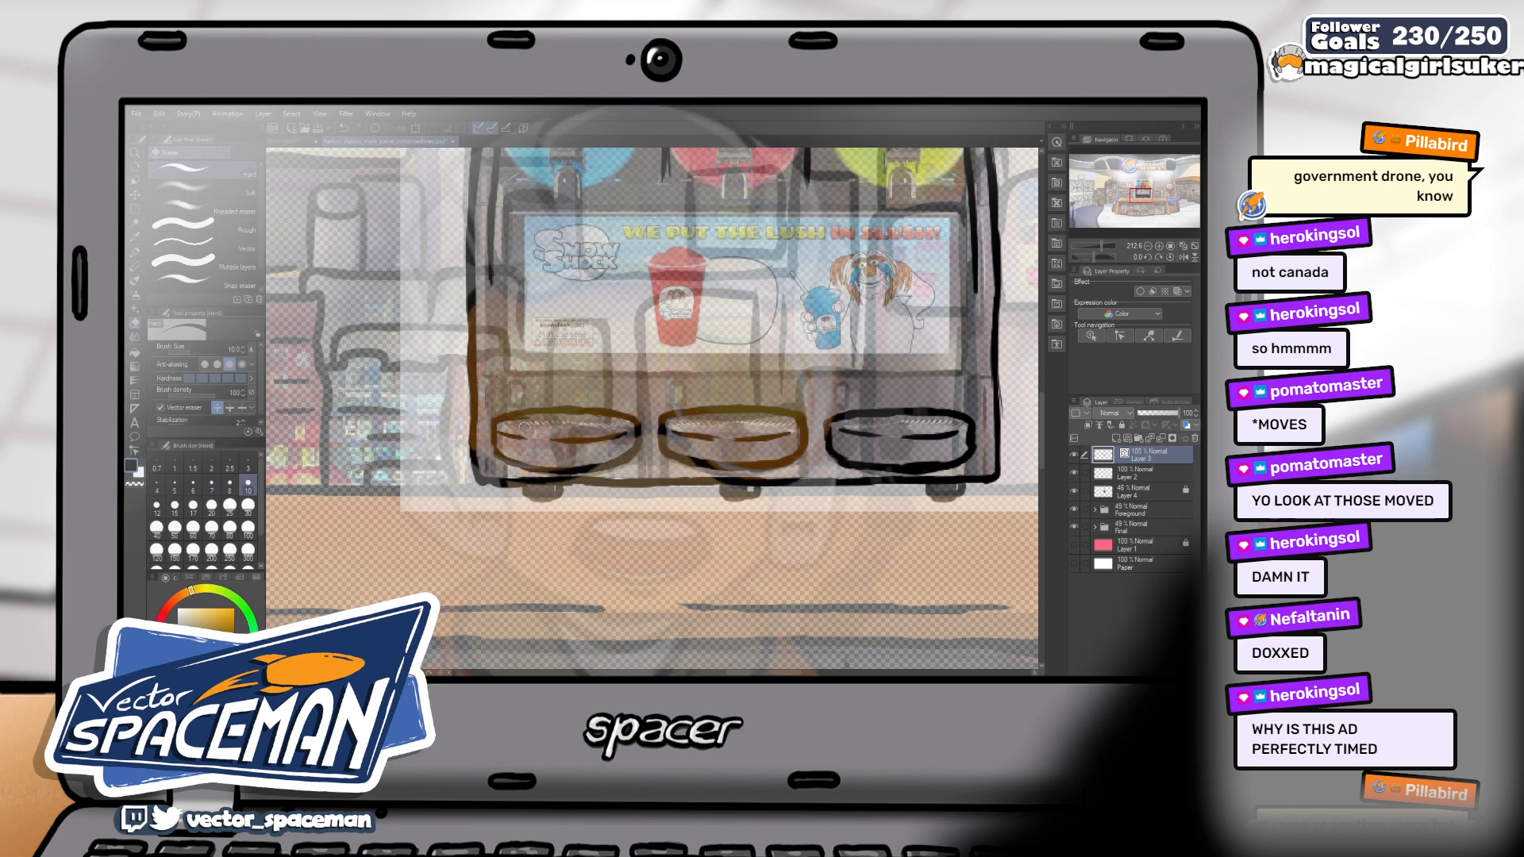
{"action": "key", "text": "p"}
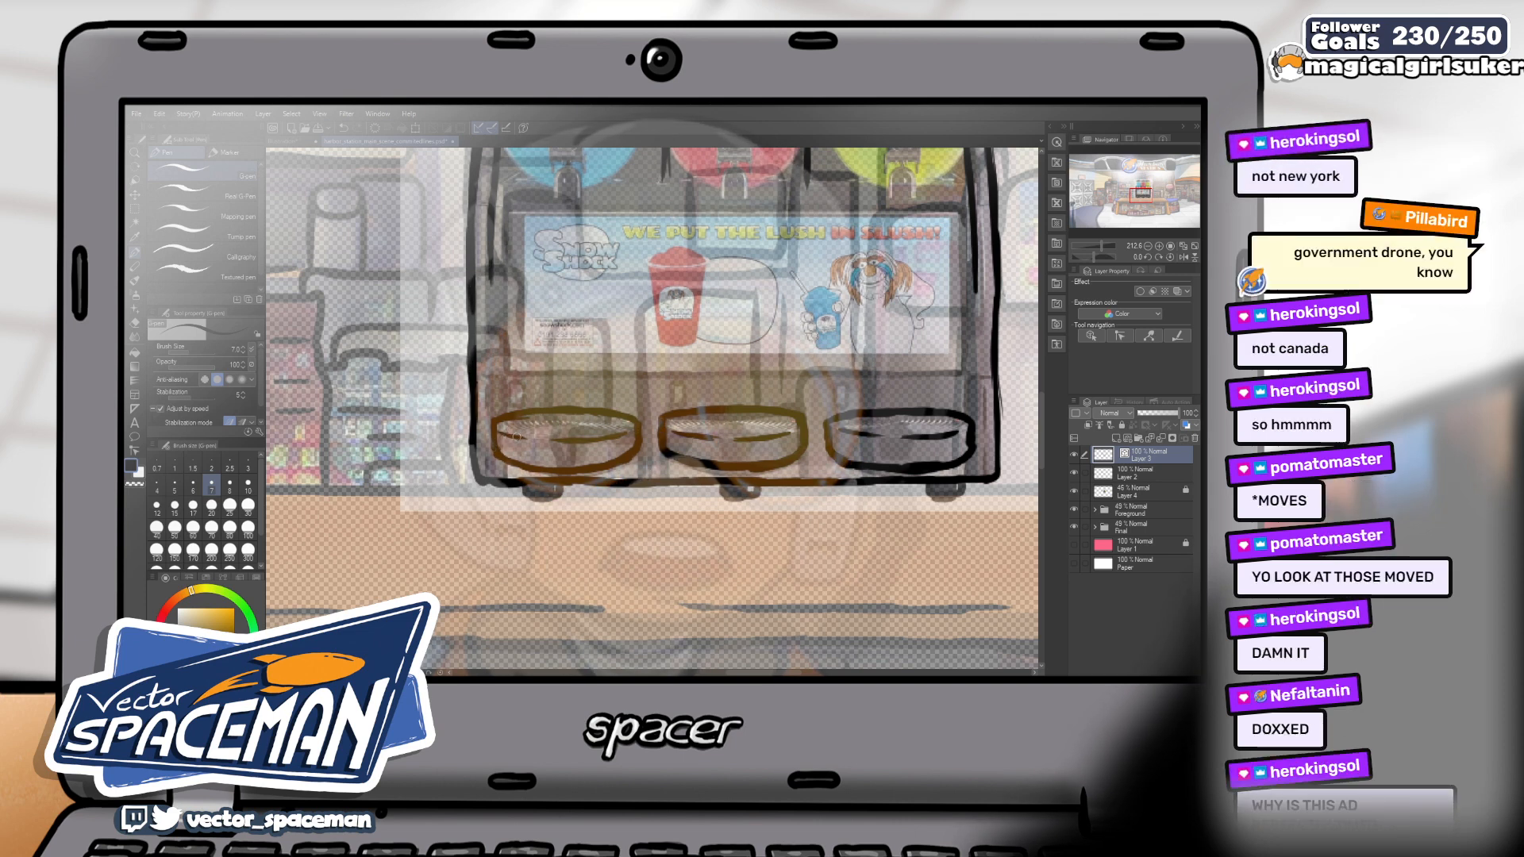
{"action": "key", "text": "e"}
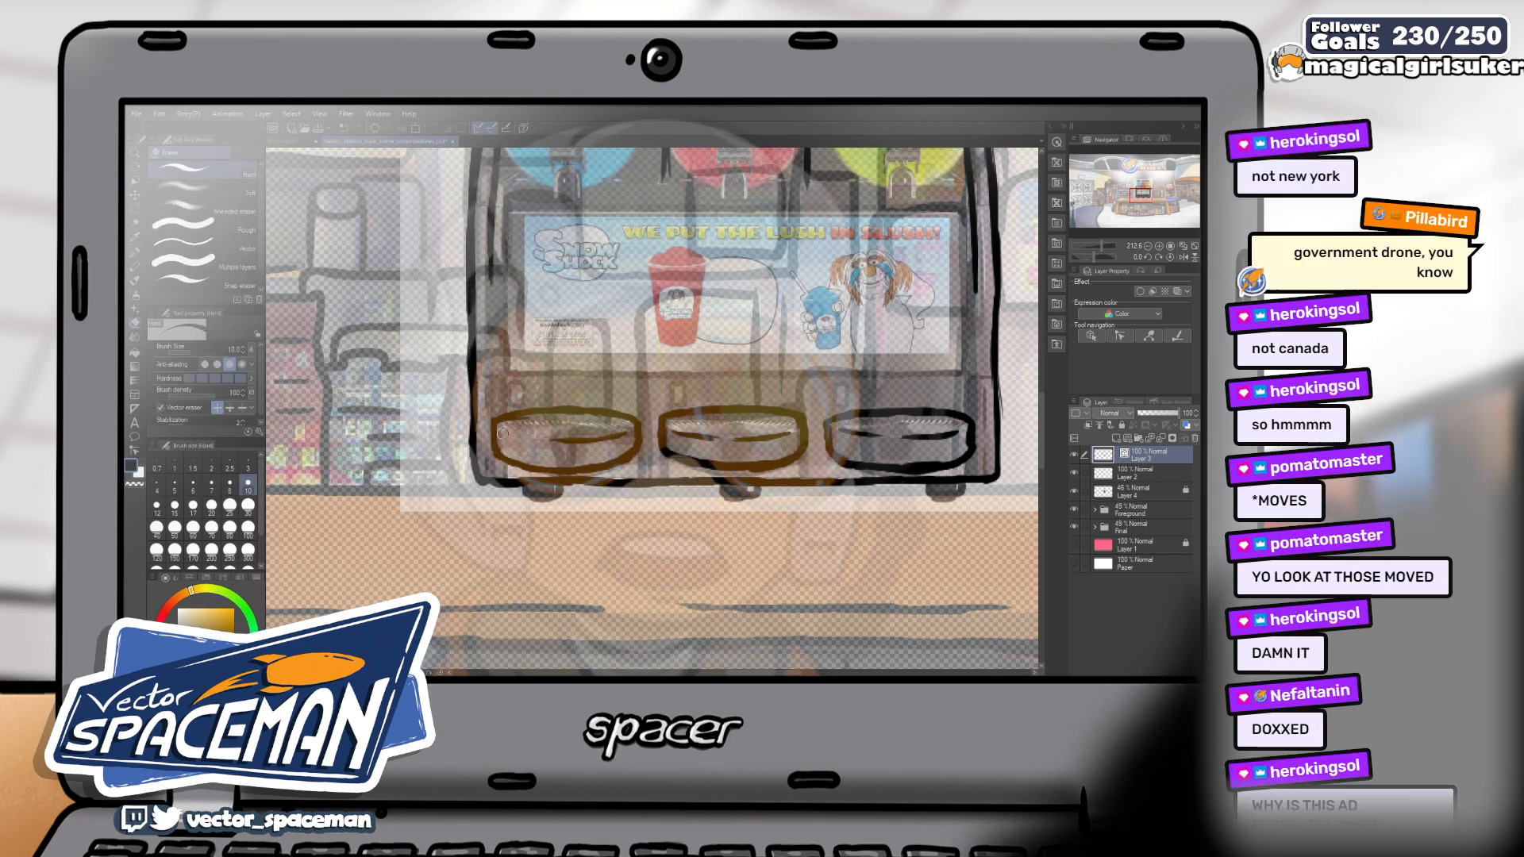
{"action": "key", "text": "p"}
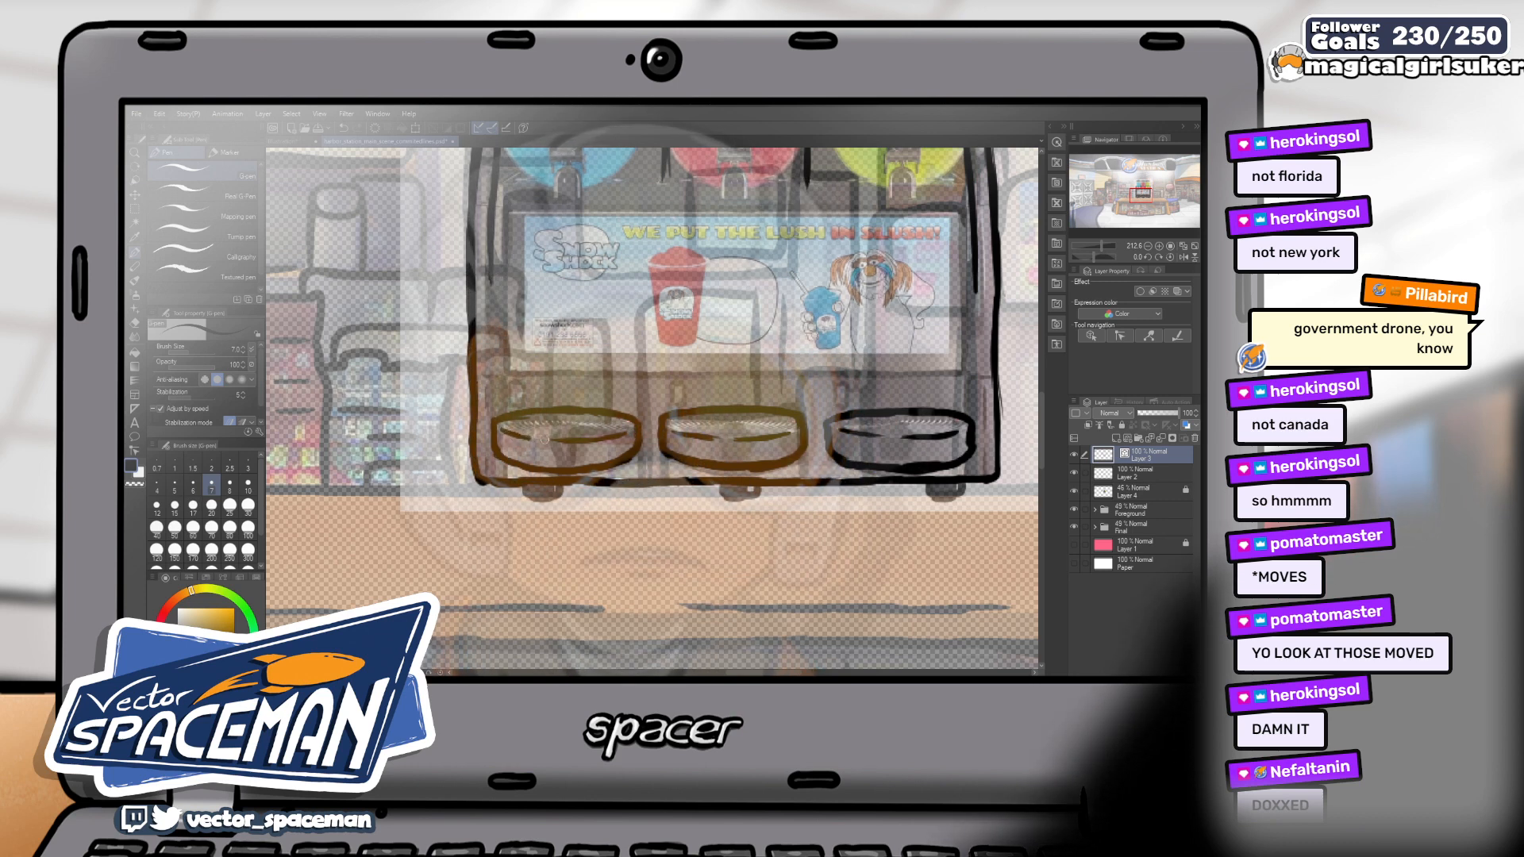
Retrace the right side panel's inner edge and its short ledge line beside the last drip tray
{"action": "mouse_move", "coordinate": [762, 378]}
{"action": "left_mouse_down"}
{"action": "mouse_move", "coordinate": [686, 375]}
{"action": "mouse_move", "coordinate": [676, 402]}
{"action": "left_mouse_up"}
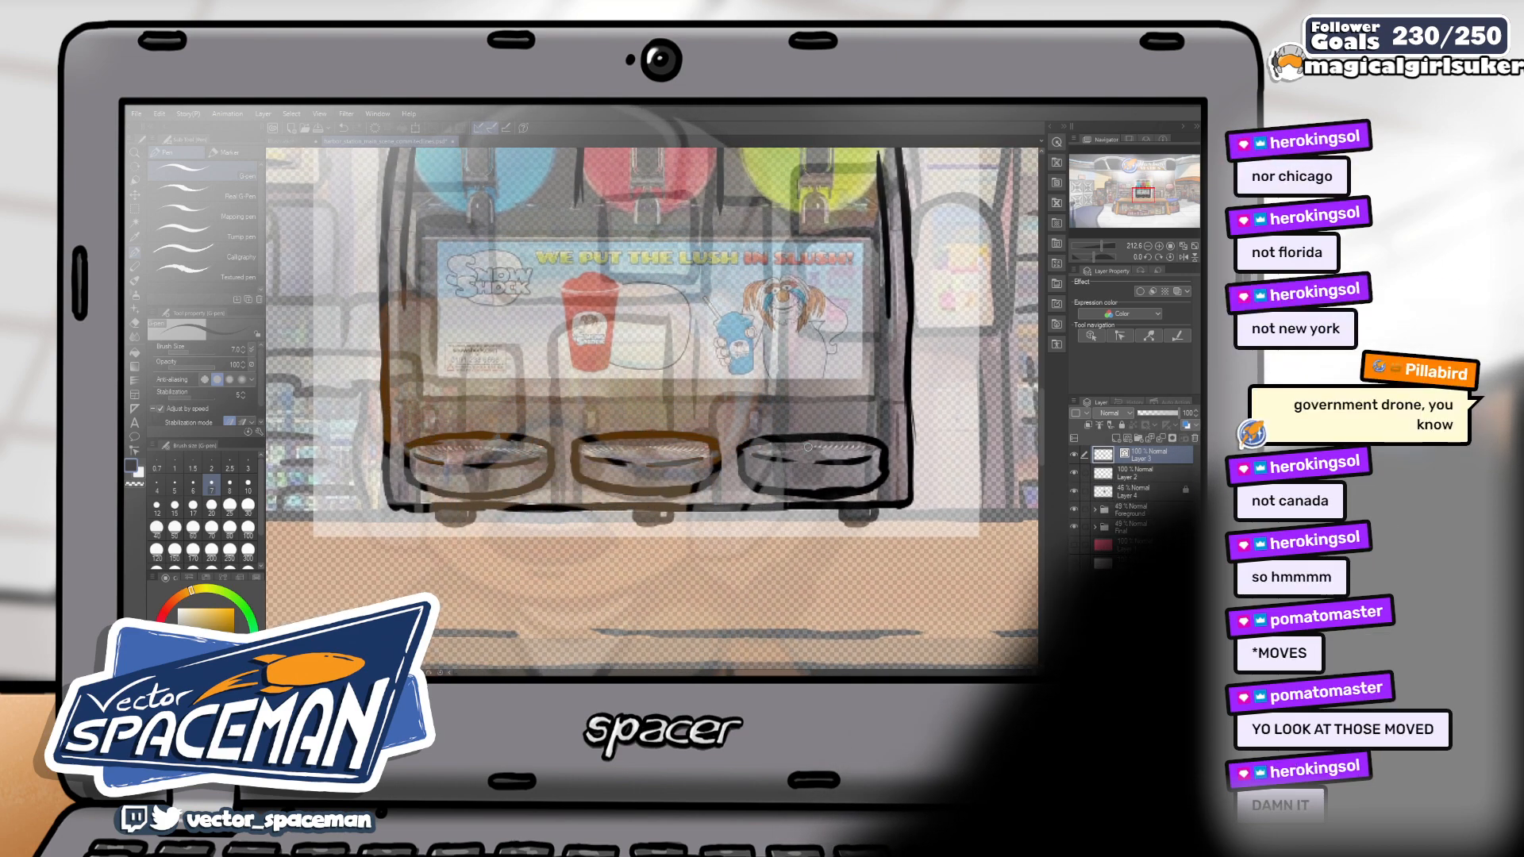
{"action": "left_click_drag", "start_coordinate": [877, 411], "coordinate": [765, 435]}
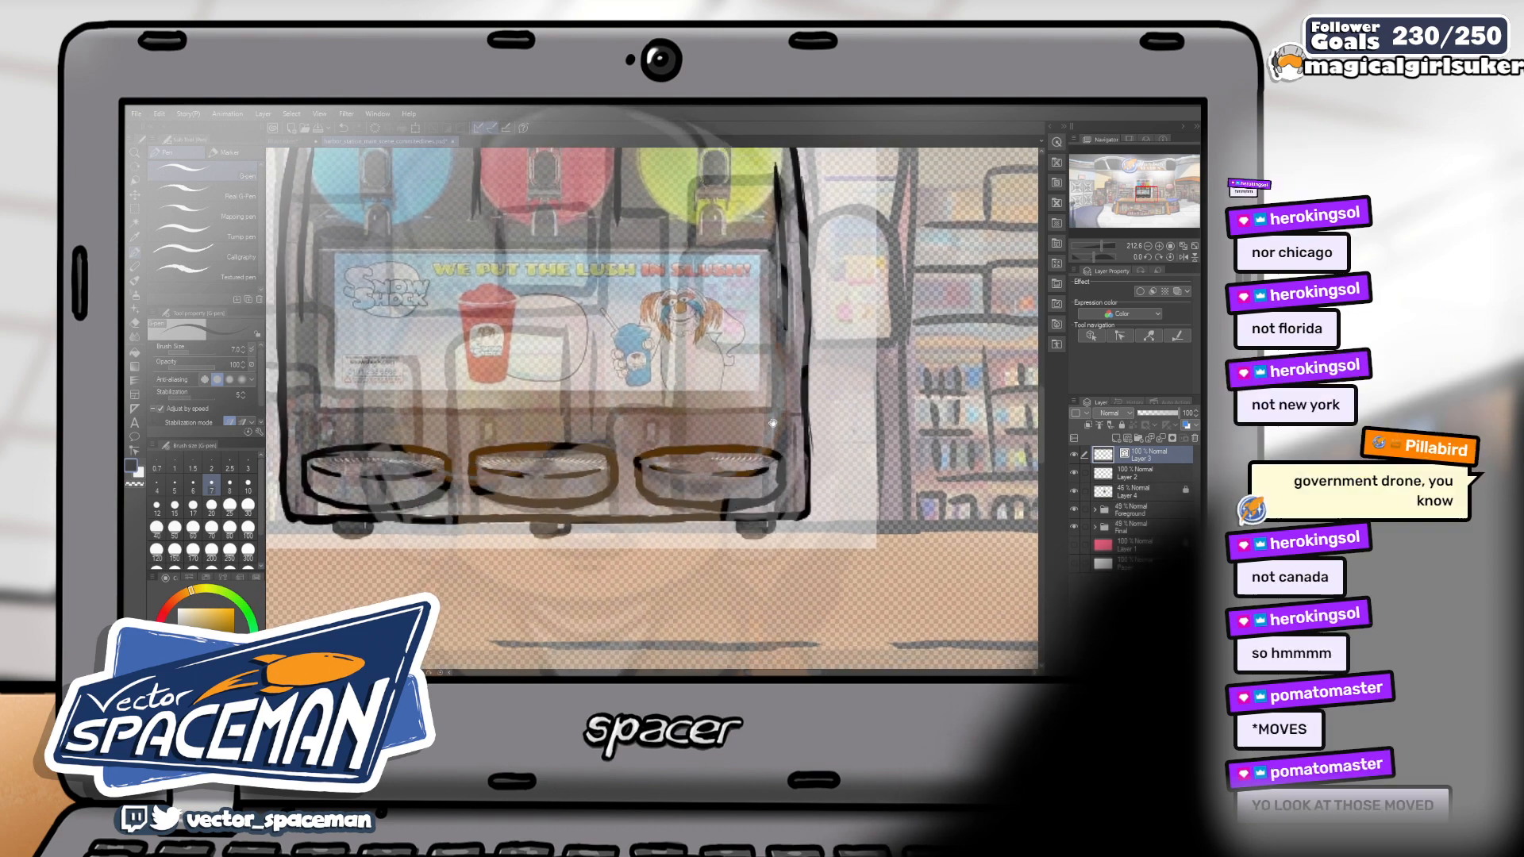
{"action": "scroll", "coordinate": [766, 435], "scroll_direction": "up", "scroll_amount": 4}
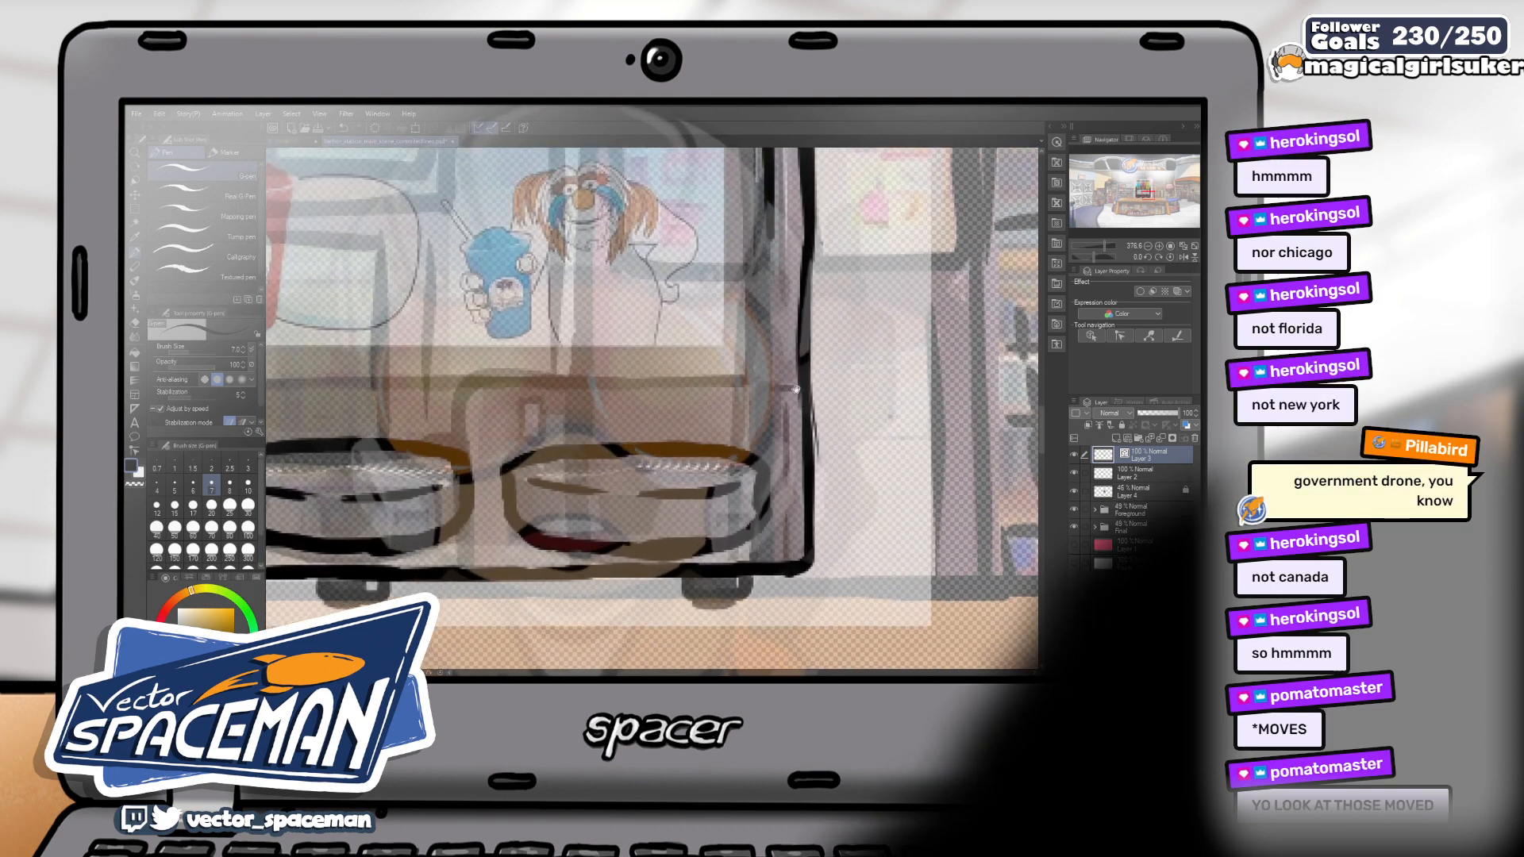
{"action": "left_click_drag", "start_coordinate": [795, 389], "coordinate": [774, 358]}
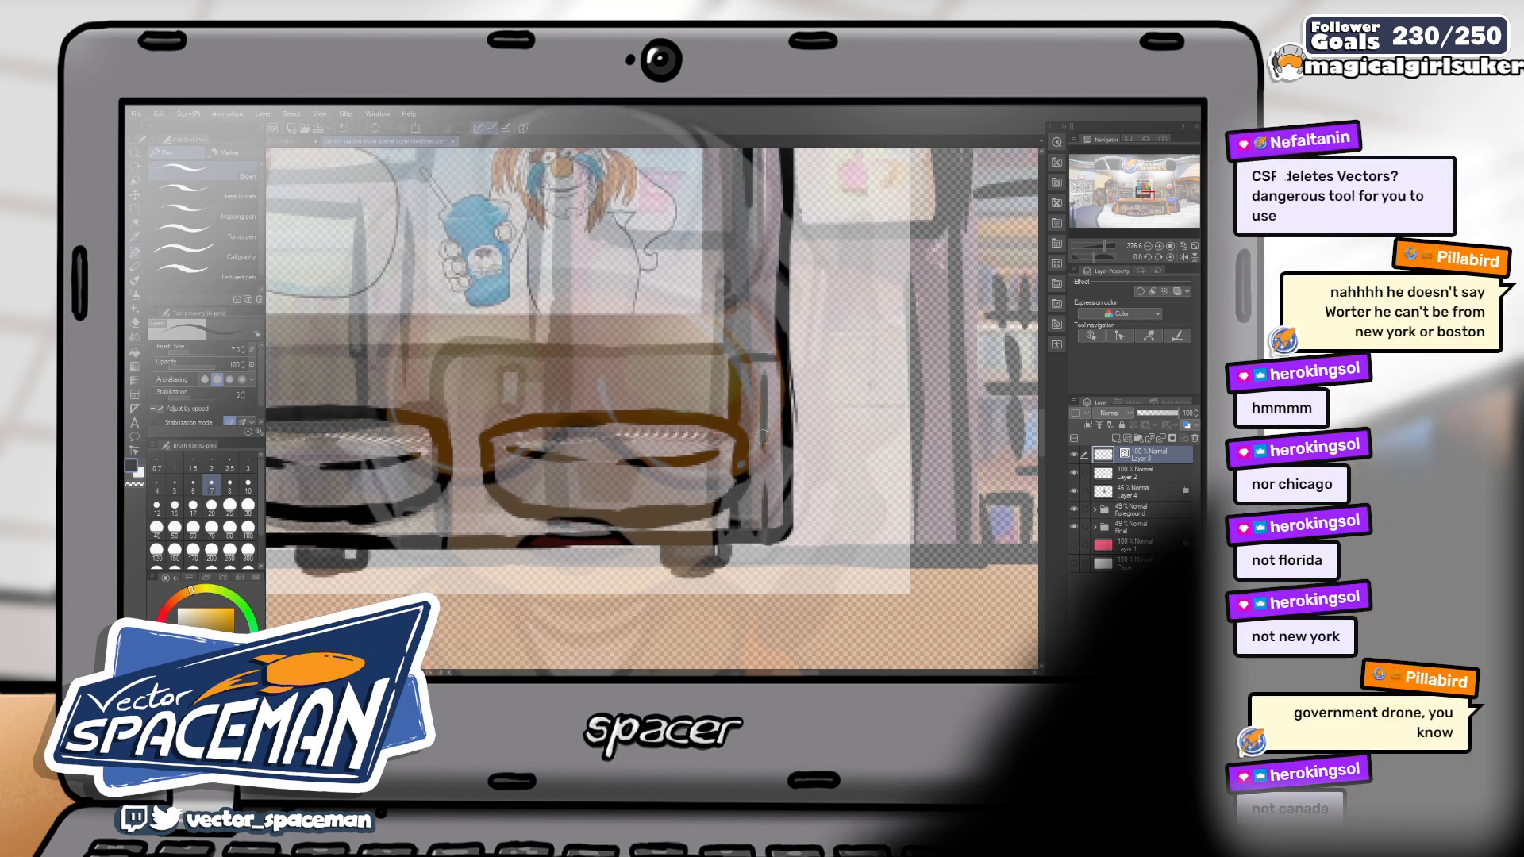
Retrace the left side panel's inner edge and its short ledge line beside the first drip tray
{"action": "left_click_drag", "start_coordinate": [524, 448], "coordinate": [865, 457]}
{"action": "mouse_move", "coordinate": [693, 443]}
{"action": "left_mouse_down"}
{"action": "mouse_move", "coordinate": [1004, 449]}
{"action": "mouse_move", "coordinate": [450, 437]}
{"action": "mouse_move", "coordinate": [909, 441]}
{"action": "mouse_move", "coordinate": [866, 439]}
{"action": "left_mouse_up"}
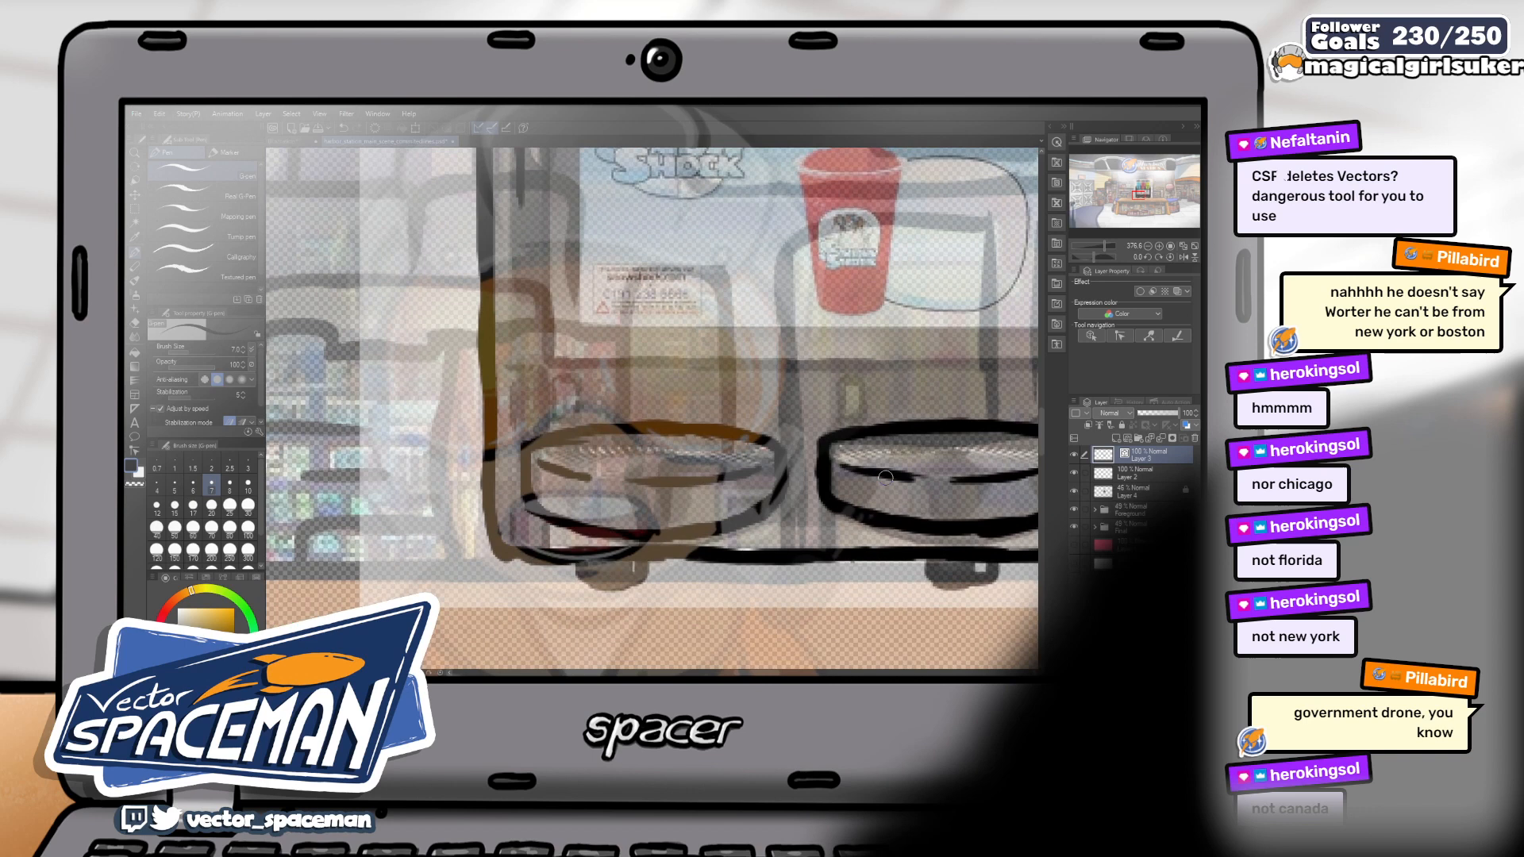
{"action": "left_click_drag", "start_coordinate": [490, 366], "coordinate": [539, 368]}
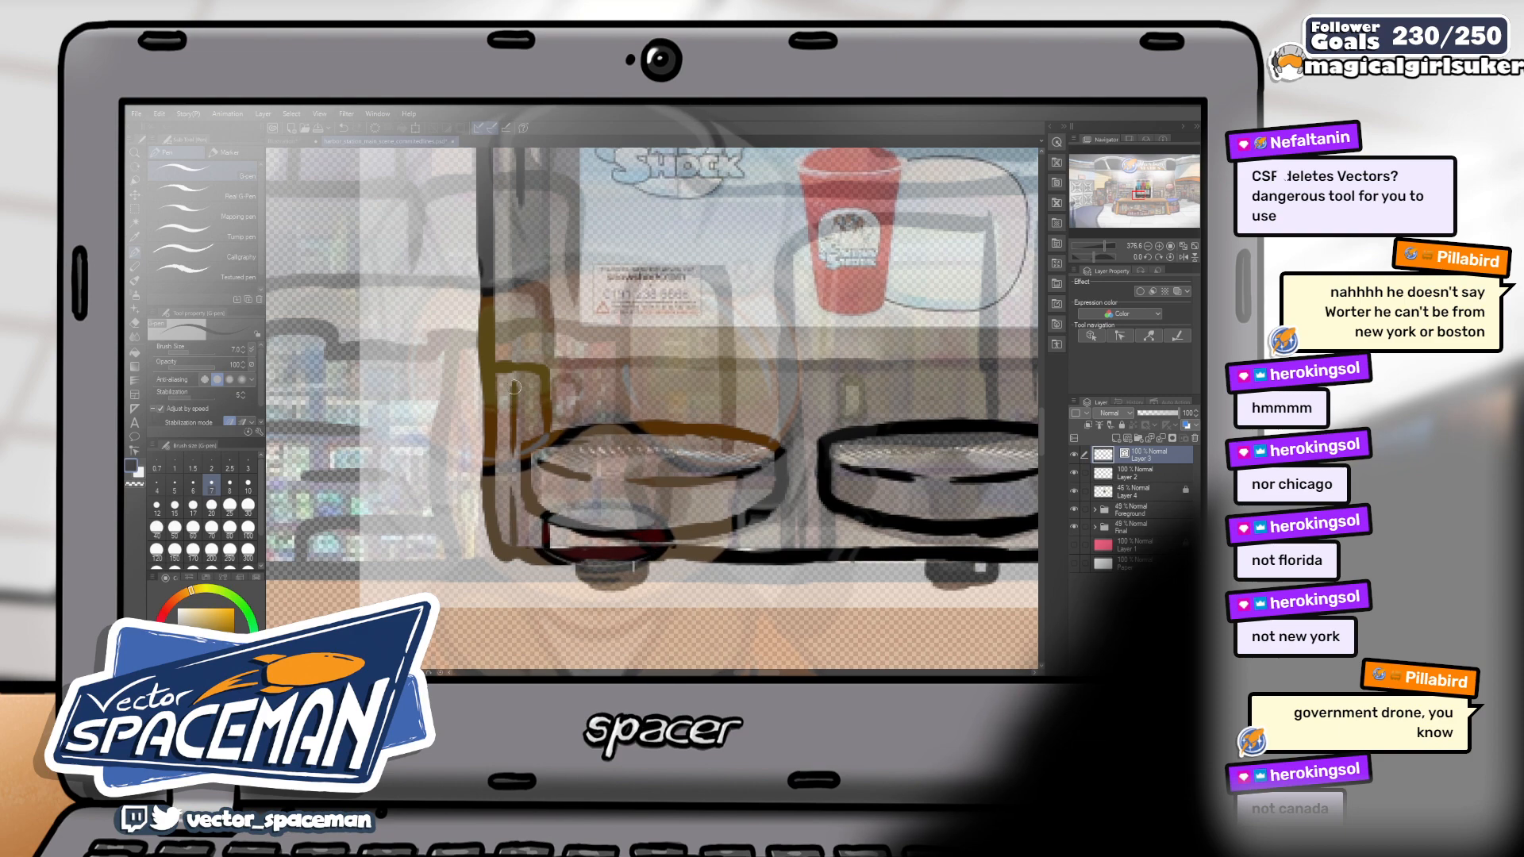
Retrace the small rectangular slots above the three drip trays with the pen on Layer 3
{"action": "scroll", "coordinate": [538, 433], "scroll_direction": "down", "scroll_amount": 3}
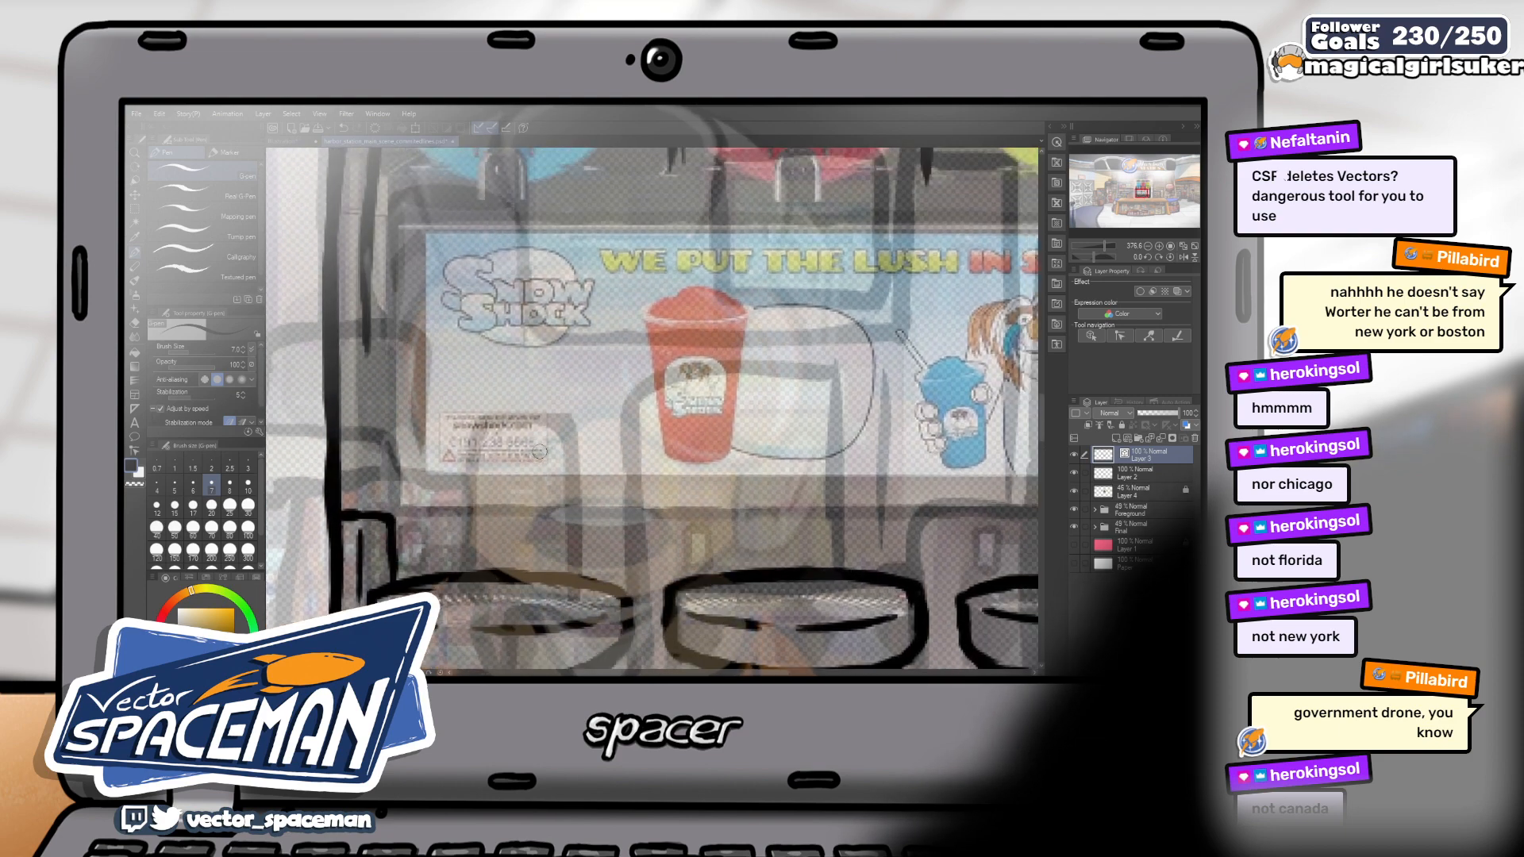
{"action": "scroll", "coordinate": [539, 451], "scroll_direction": "down", "scroll_amount": 2}
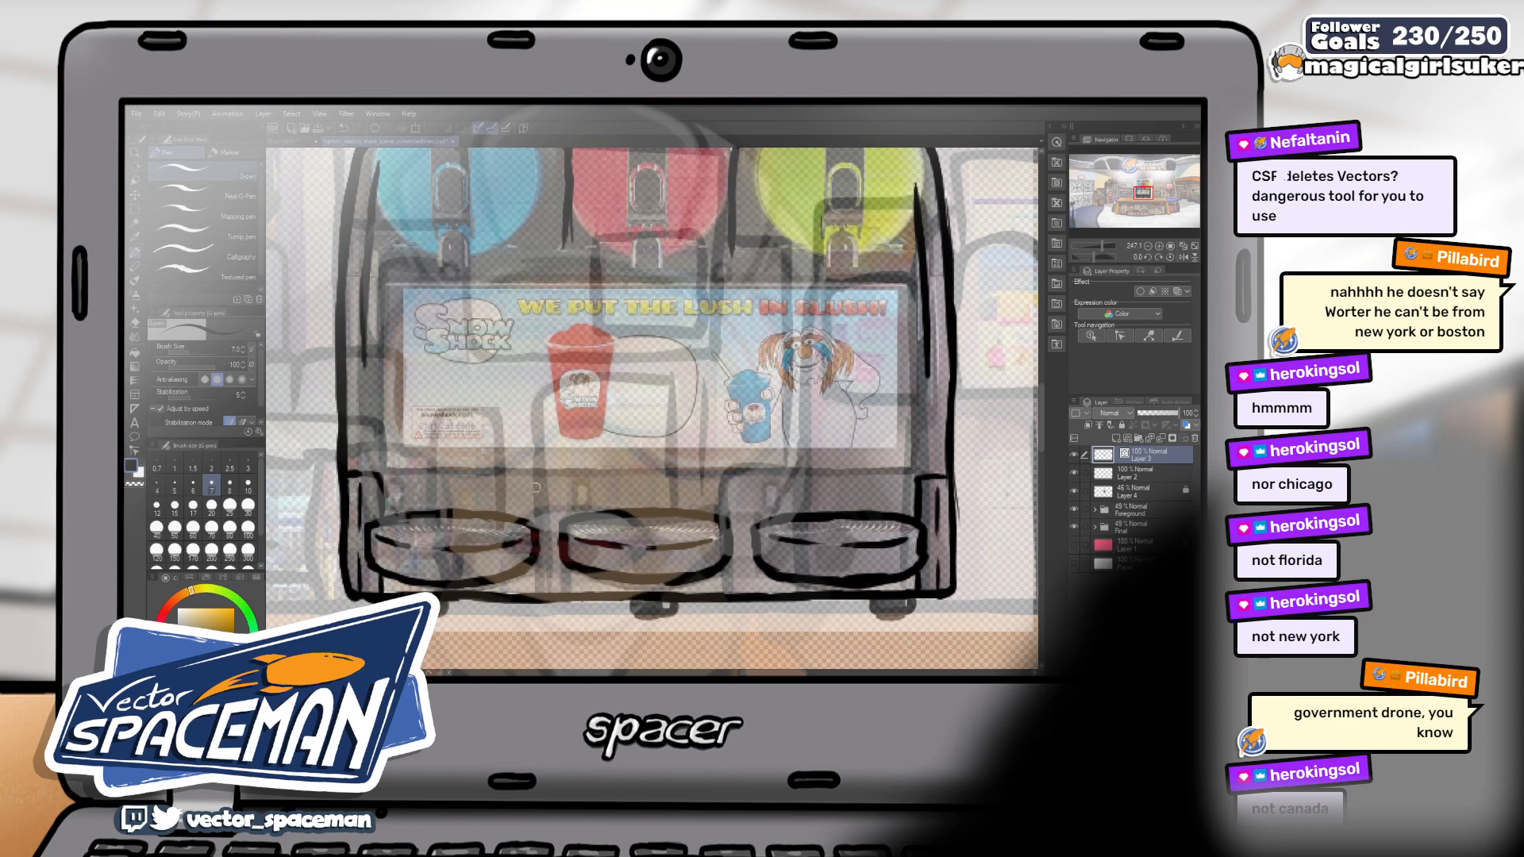
{"action": "scroll", "coordinate": [414, 499], "scroll_direction": "up", "scroll_amount": 4}
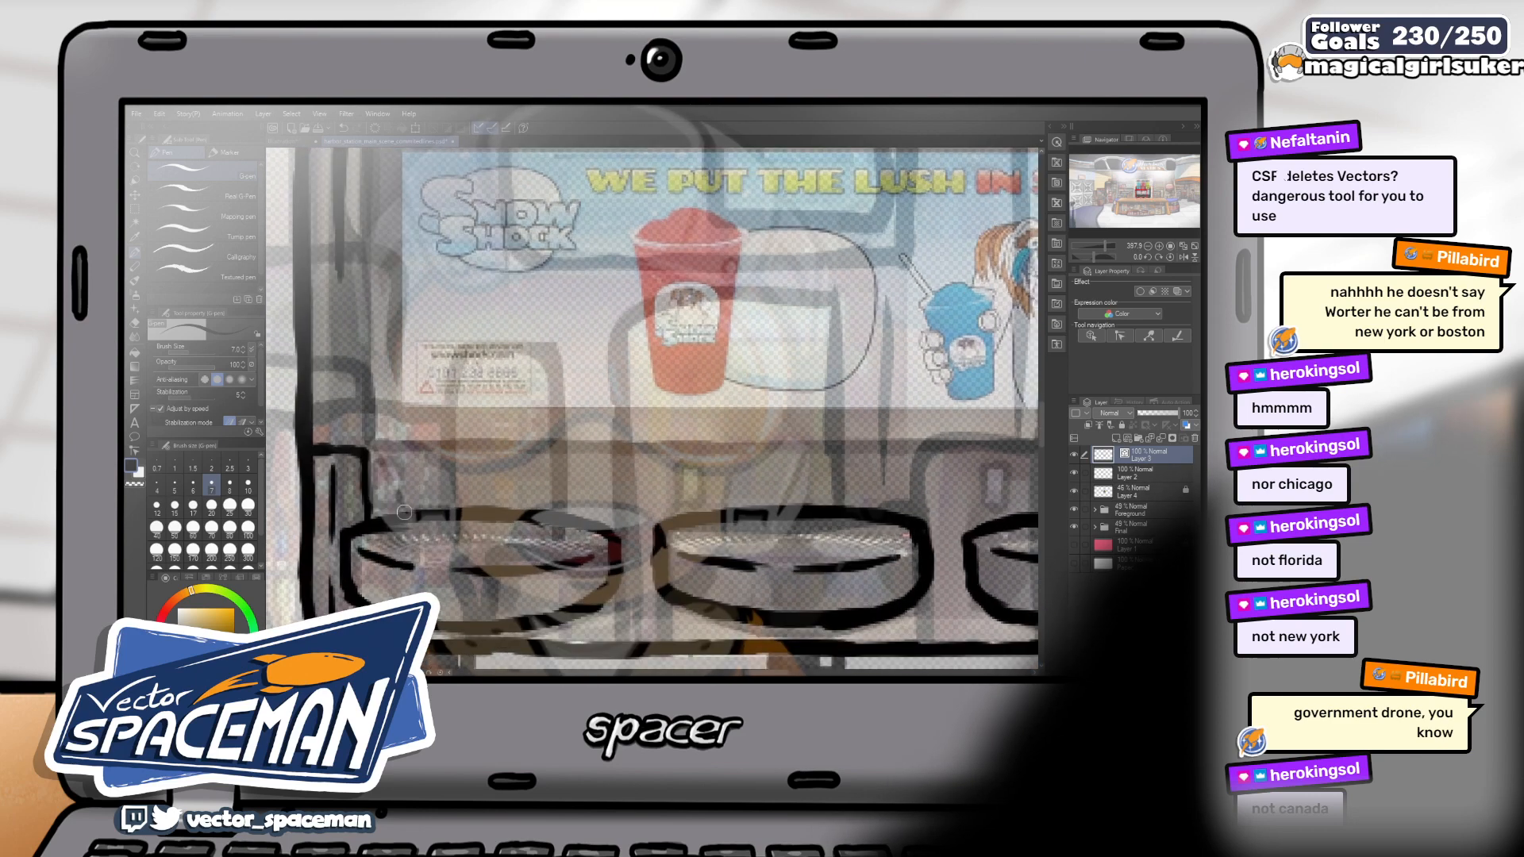
{"action": "left_click_drag", "start_coordinate": [414, 499], "coordinate": [481, 490]}
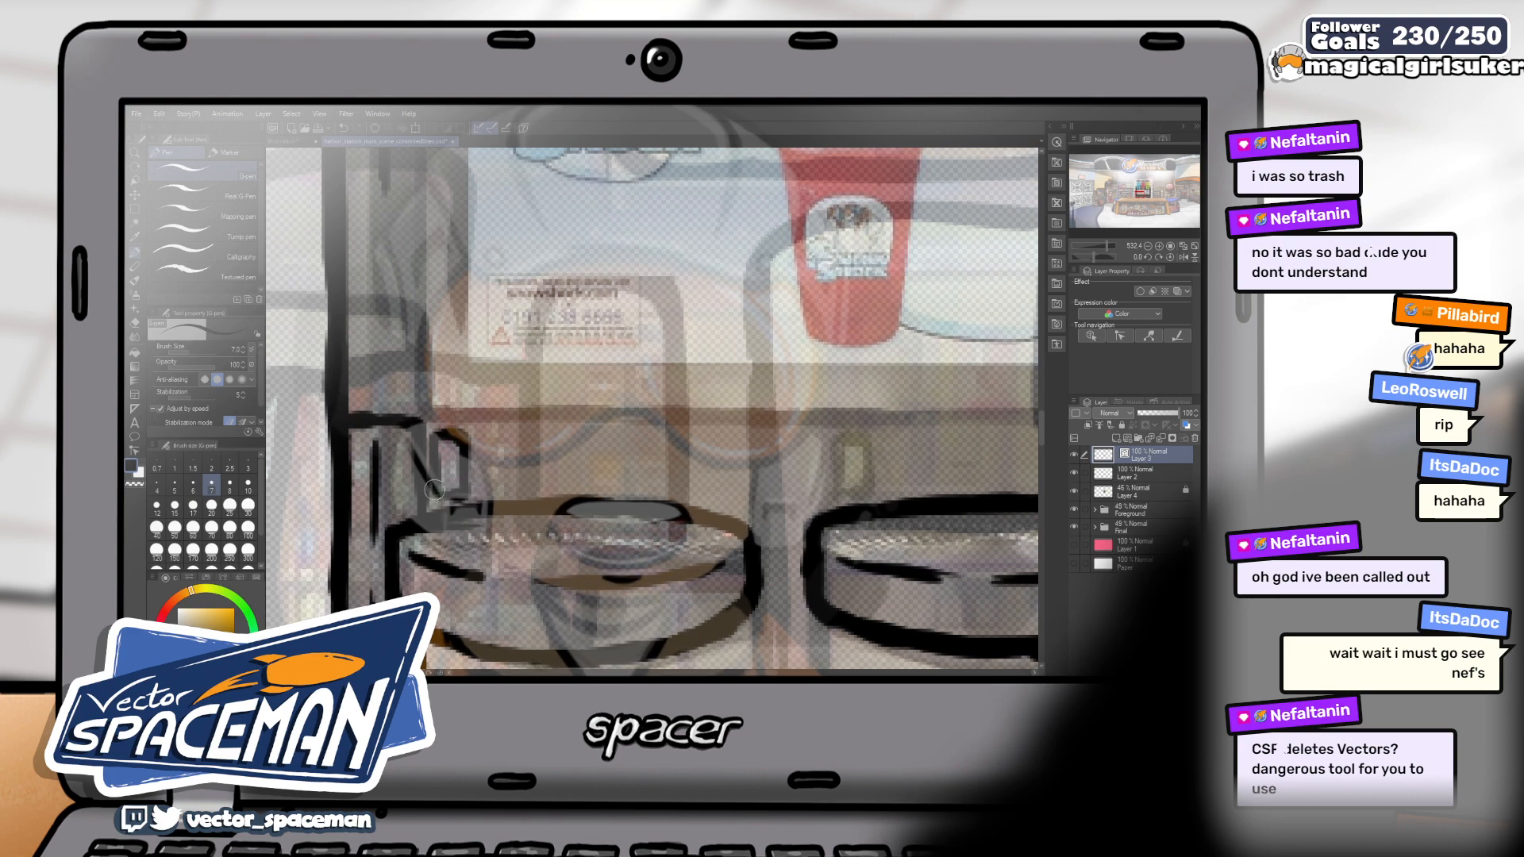
{"action": "mouse_move", "coordinate": [833, 445]}
{"action": "left_mouse_down"}
{"action": "mouse_move", "coordinate": [697, 410]}
{"action": "mouse_move", "coordinate": [662, 428]}
{"action": "left_mouse_up"}
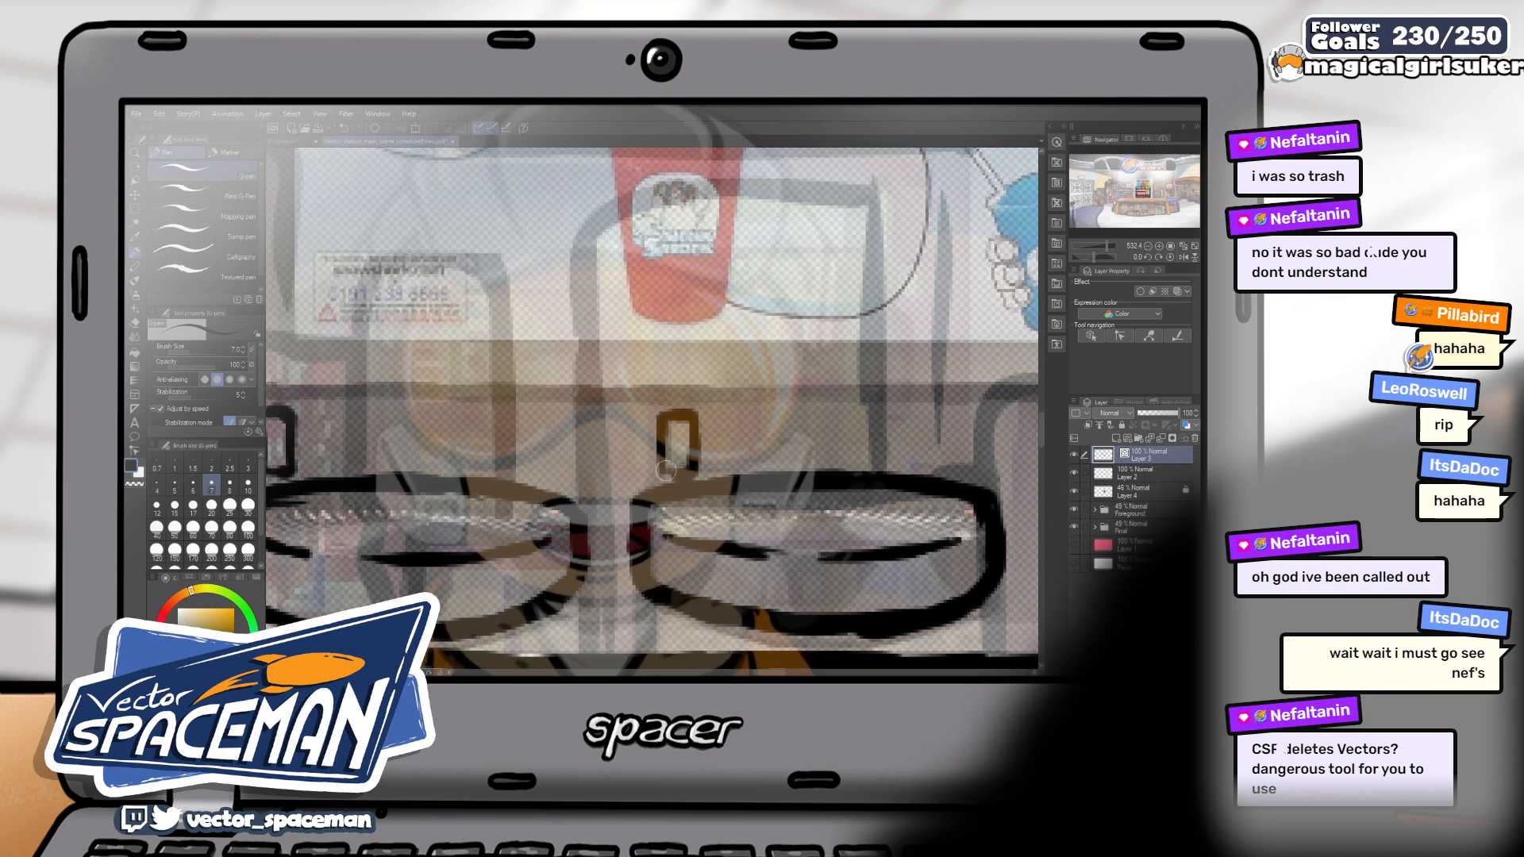
{"action": "left_click_drag", "start_coordinate": [754, 453], "coordinate": [421, 449]}
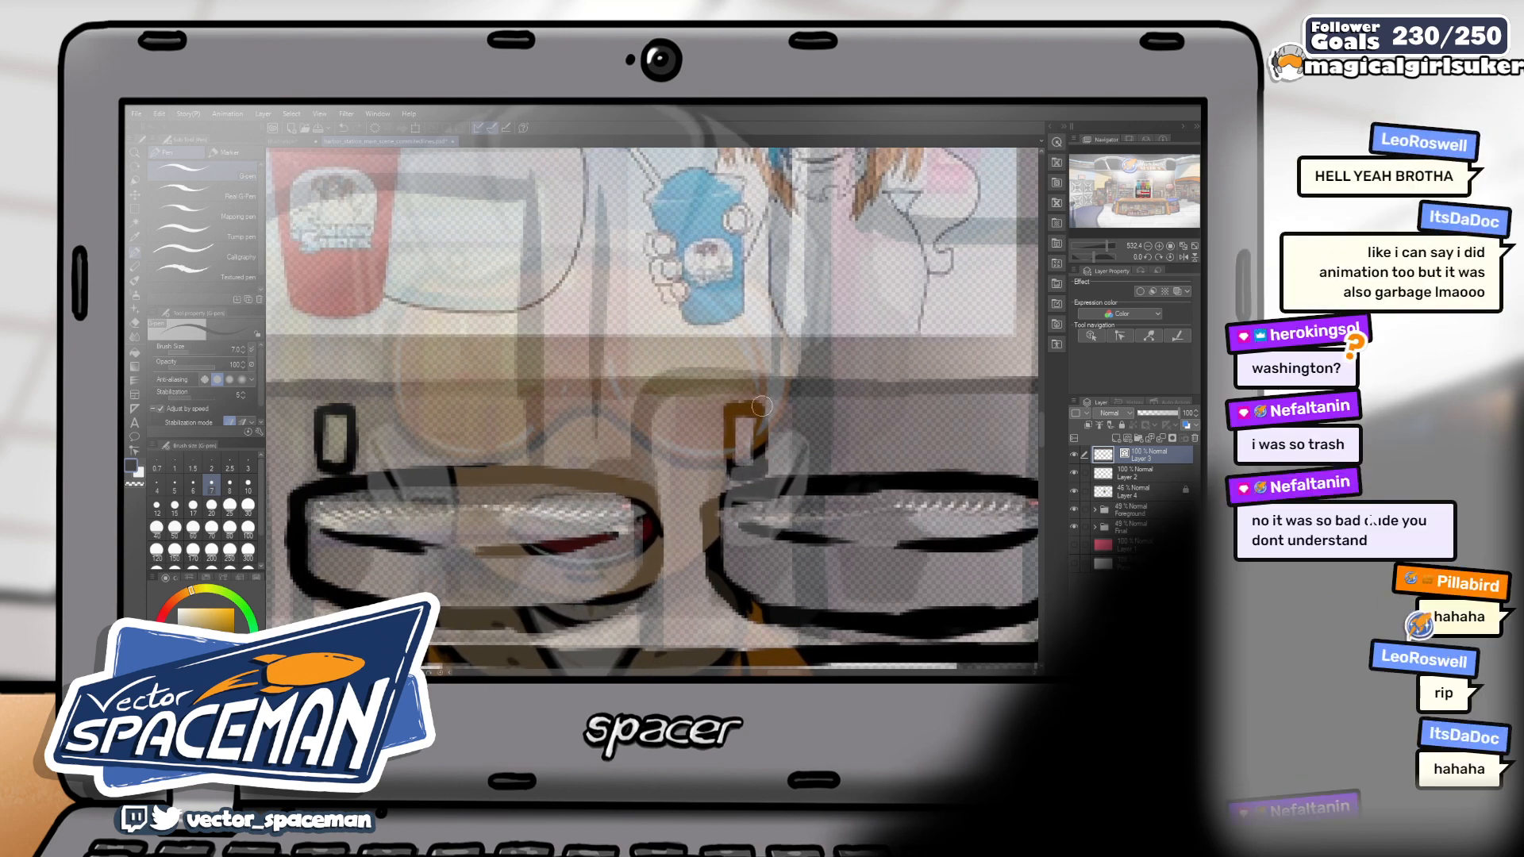
{"action": "left_click_drag", "start_coordinate": [823, 402], "coordinate": [767, 409]}
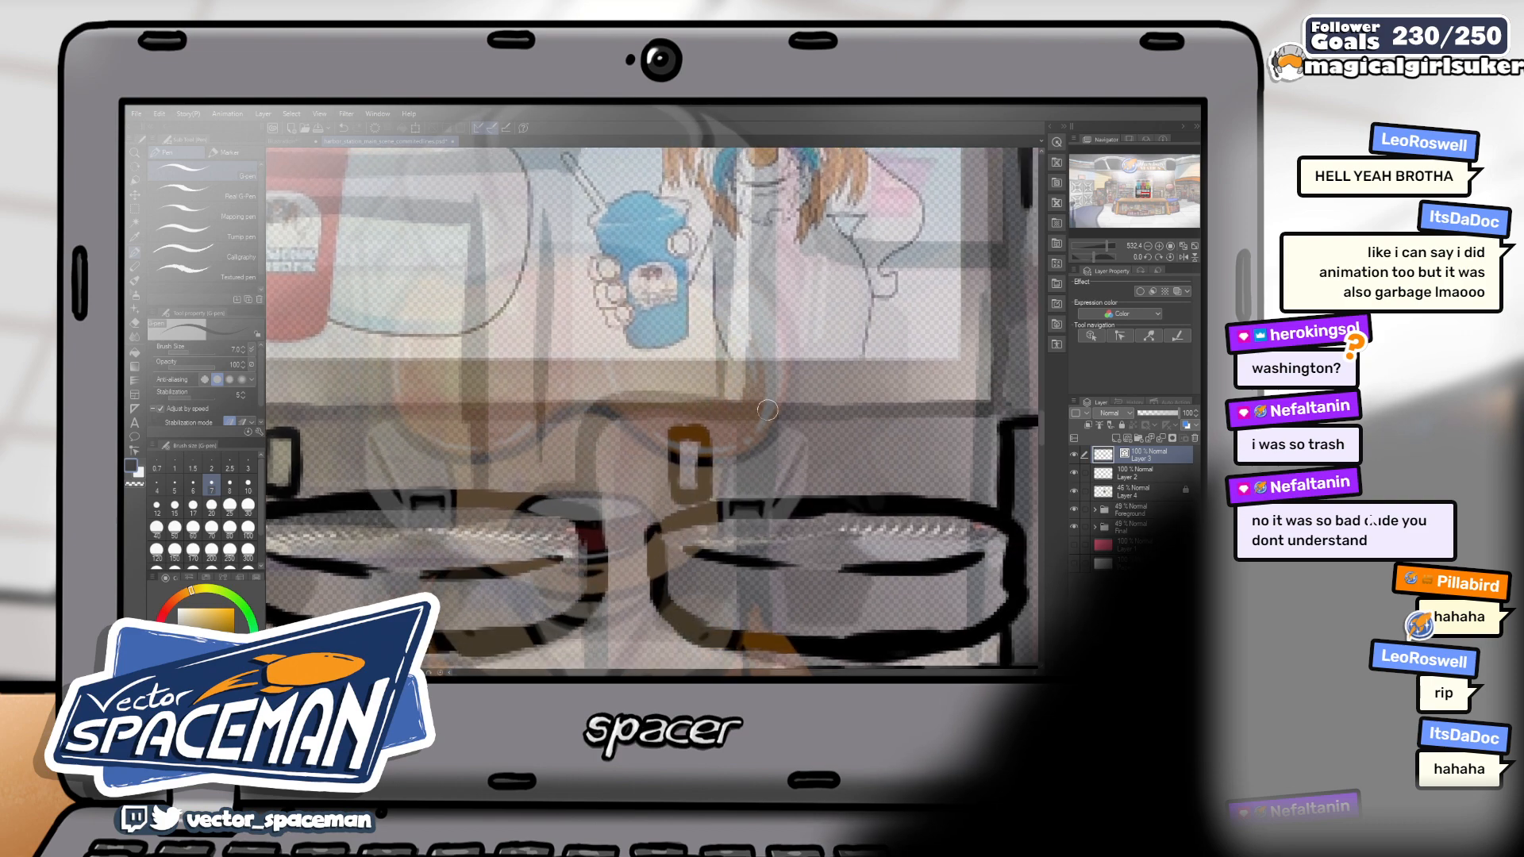
{"action": "scroll", "coordinate": [766, 410], "scroll_direction": "down", "scroll_amount": 5}
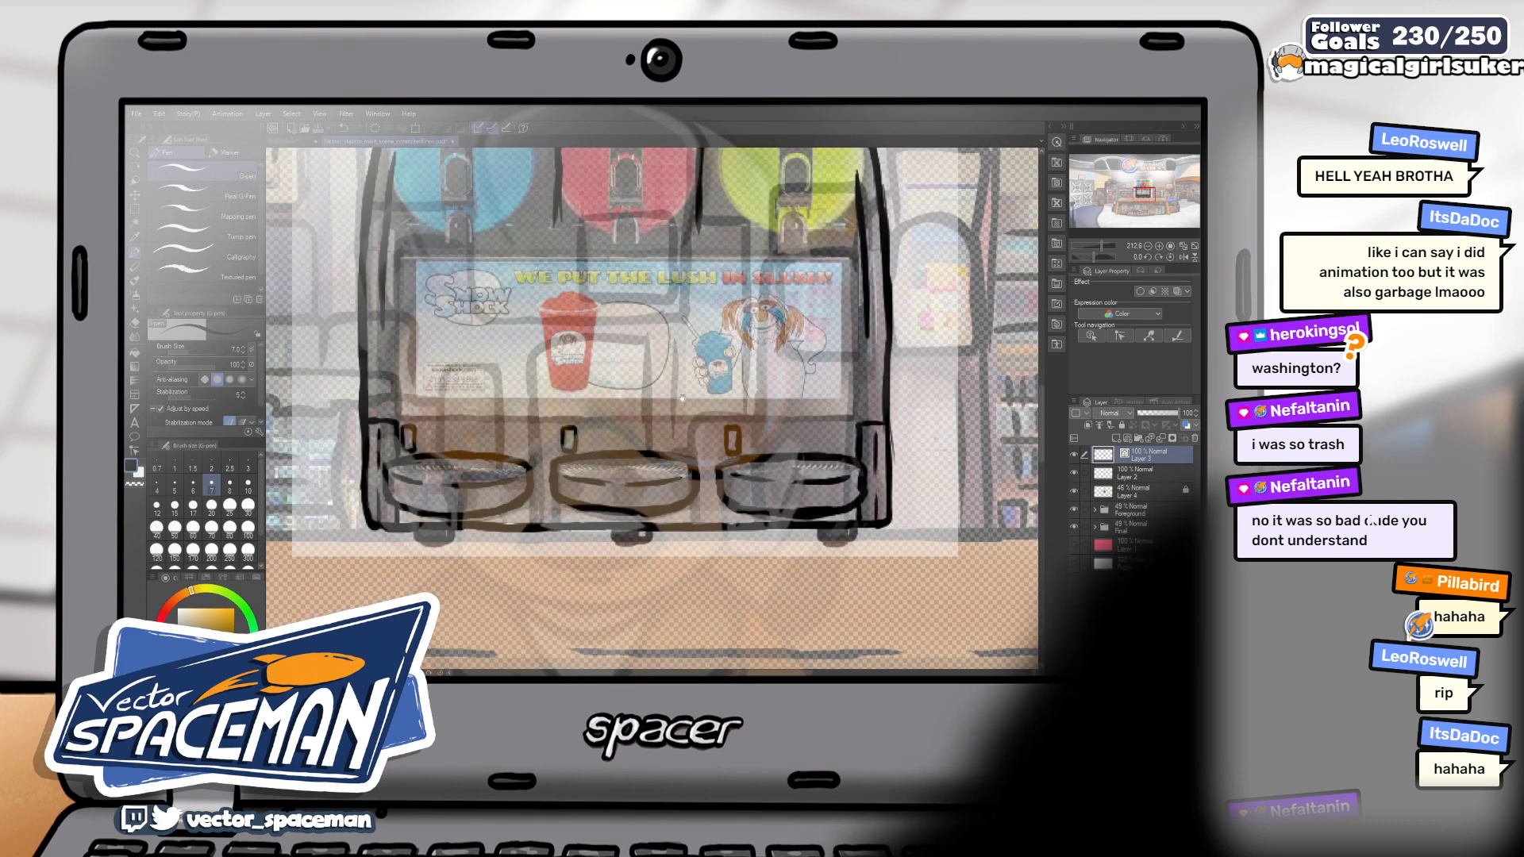
Erase and redraw the curved divider line between the blue and red tanks
{"action": "left_click_drag", "start_coordinate": [739, 441], "coordinate": [786, 527]}
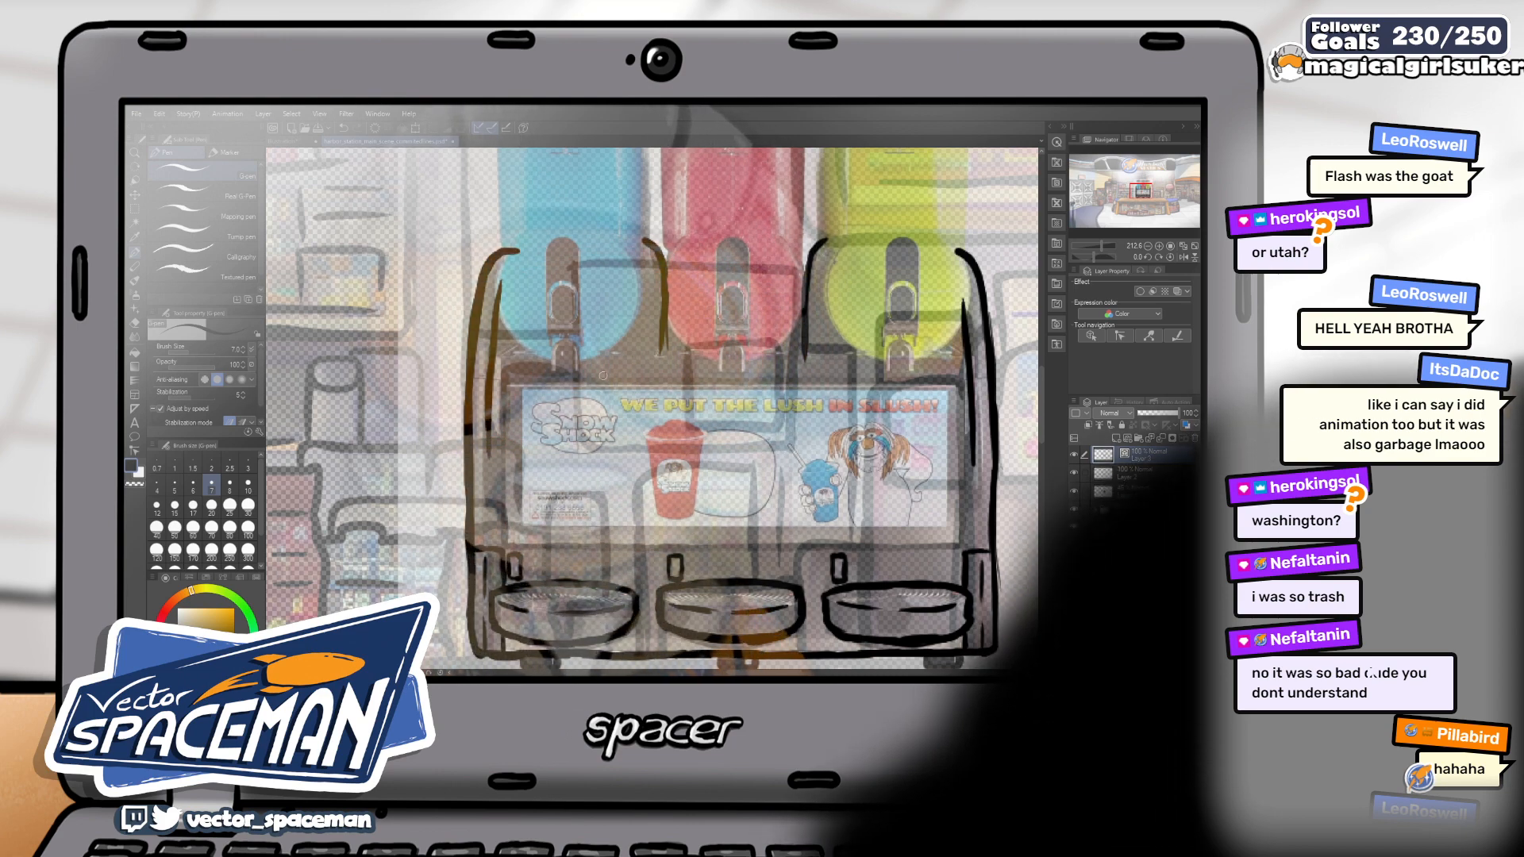
{"action": "key", "text": "e"}
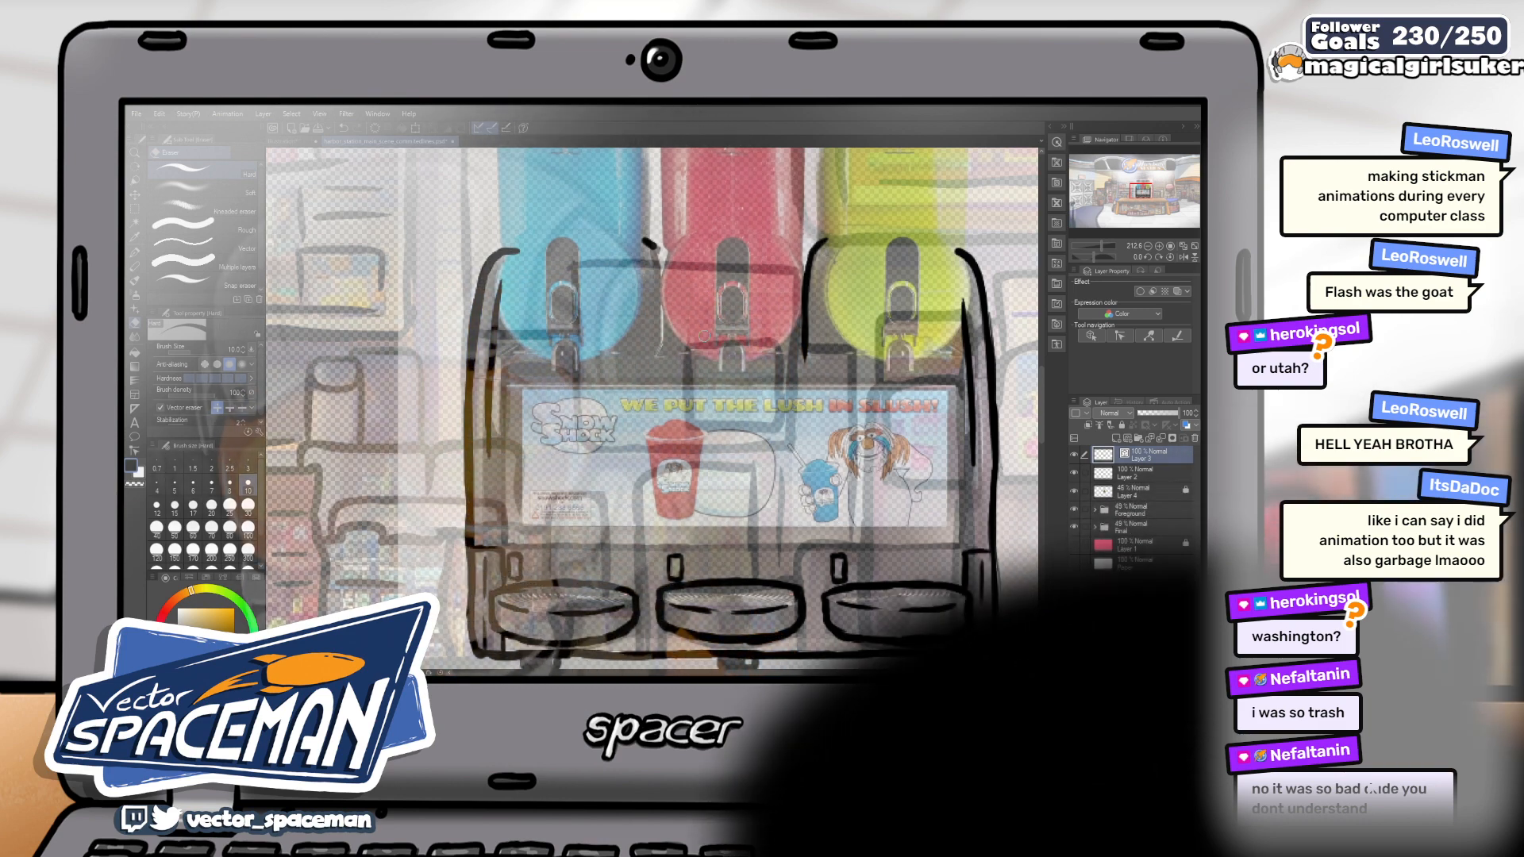
{"action": "key", "text": "p"}
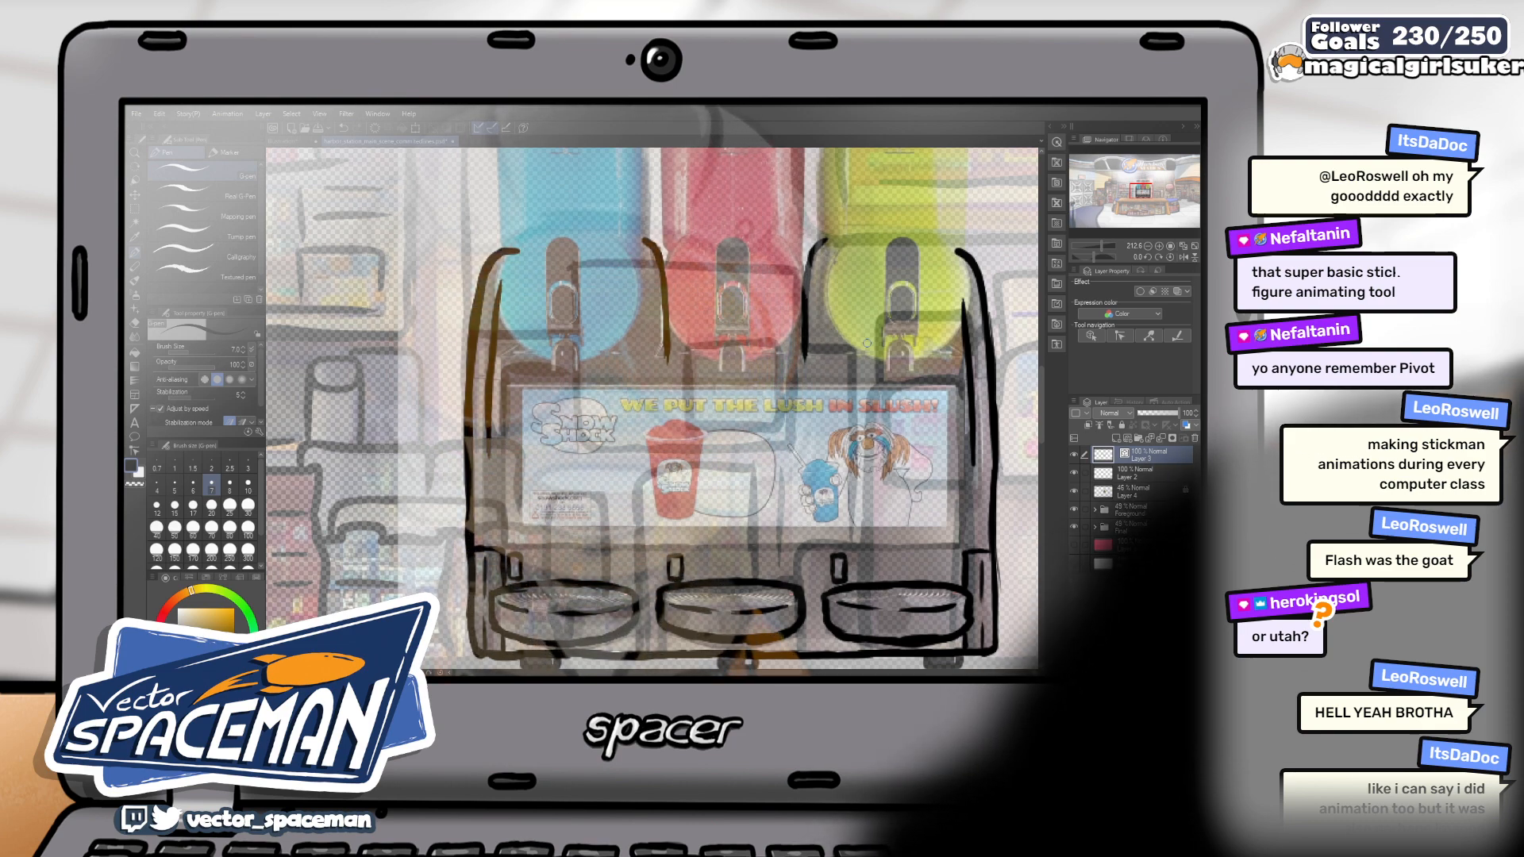
Outline the rectangular advertising panel between the tanks and the drip trays, following the reference photo
{"action": "mouse_move", "coordinate": [767, 357]}
{"action": "left_mouse_down"}
{"action": "mouse_move", "coordinate": [731, 326]}
{"action": "mouse_move", "coordinate": [808, 357]}
{"action": "left_mouse_up"}
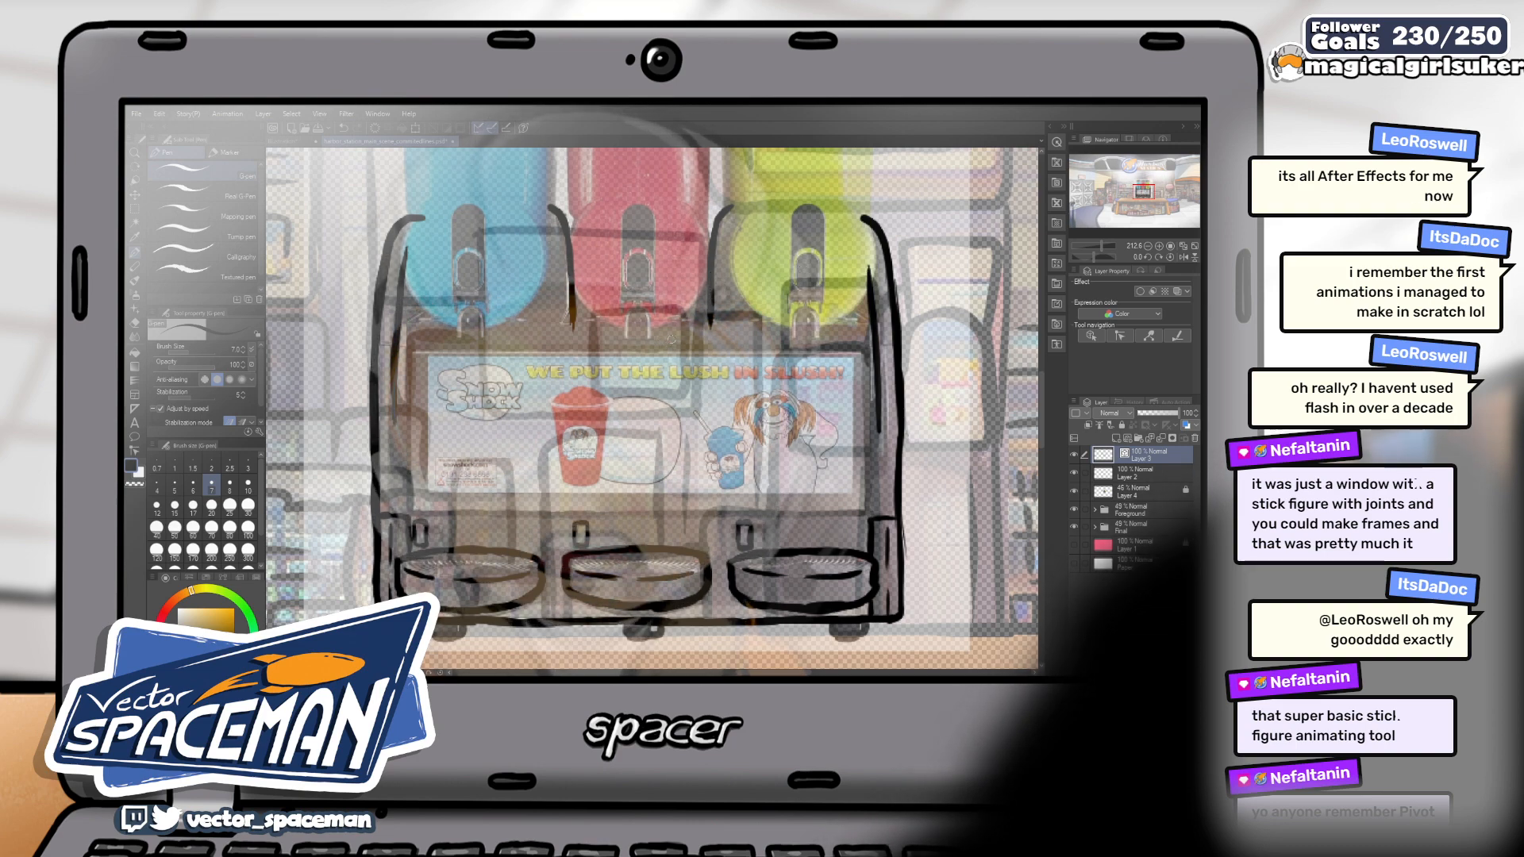
{"action": "left_click_drag", "start_coordinate": [664, 369], "coordinate": [698, 335]}
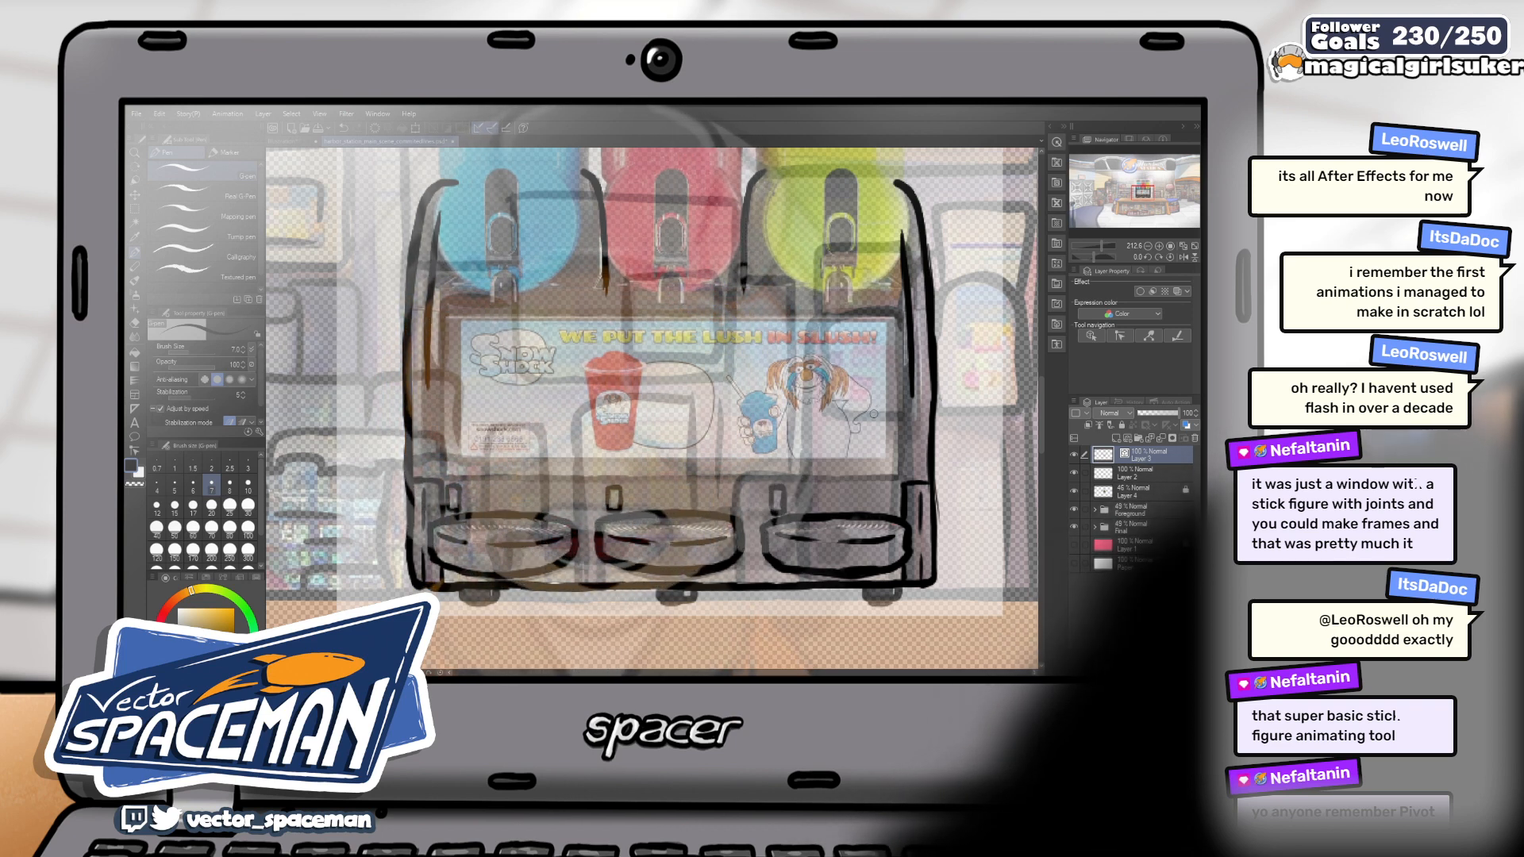
{"action": "left_click_drag", "start_coordinate": [922, 385], "coordinate": [897, 389]}
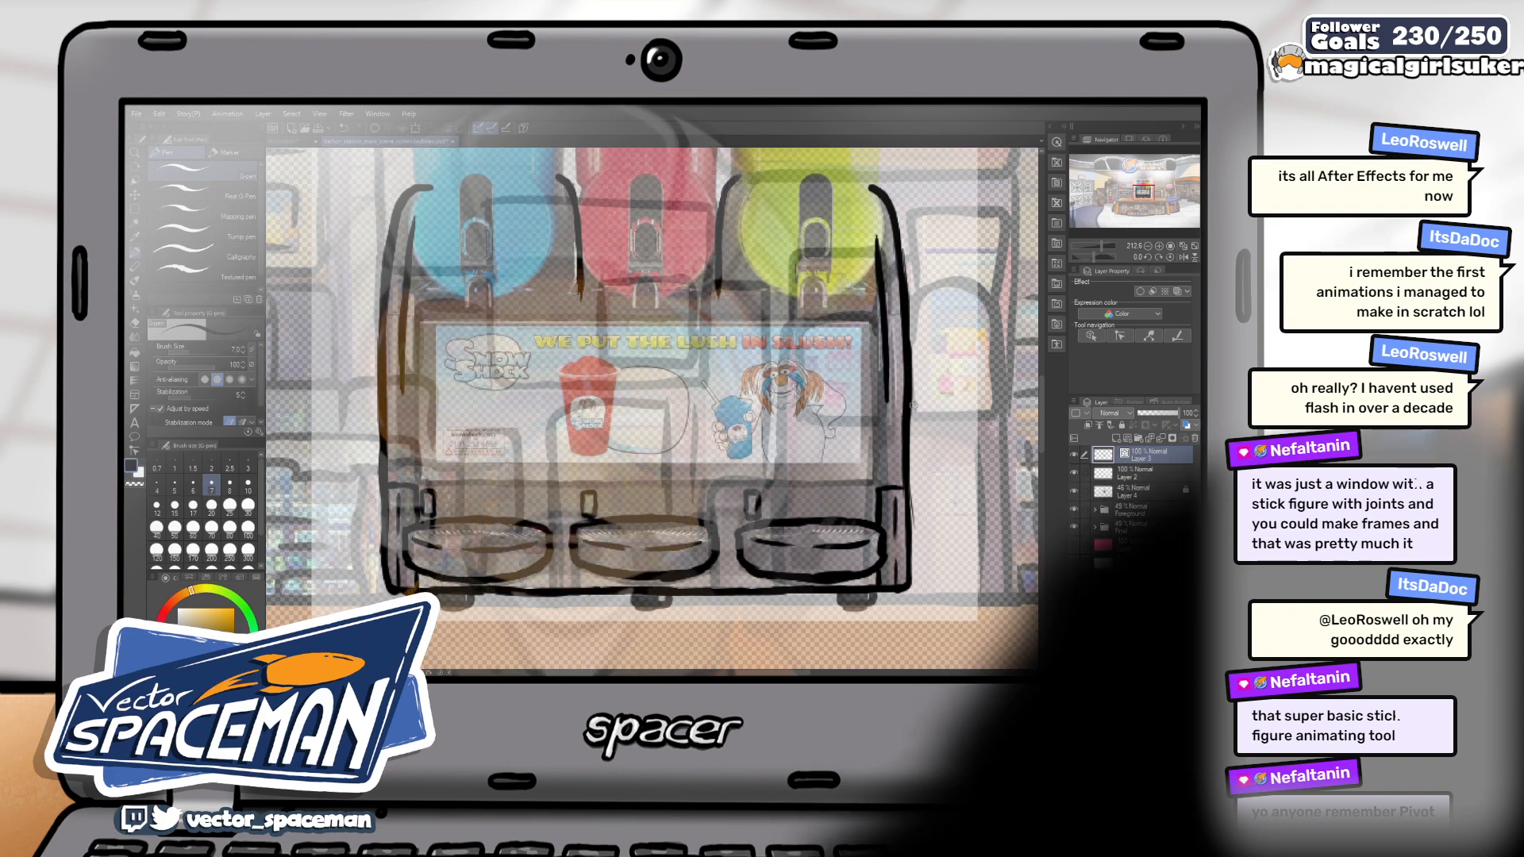
{"action": "mouse_move", "coordinate": [916, 408]}
{"action": "left_mouse_down"}
{"action": "mouse_move", "coordinate": [969, 358]}
{"action": "mouse_move", "coordinate": [887, 439]}
{"action": "left_mouse_up"}
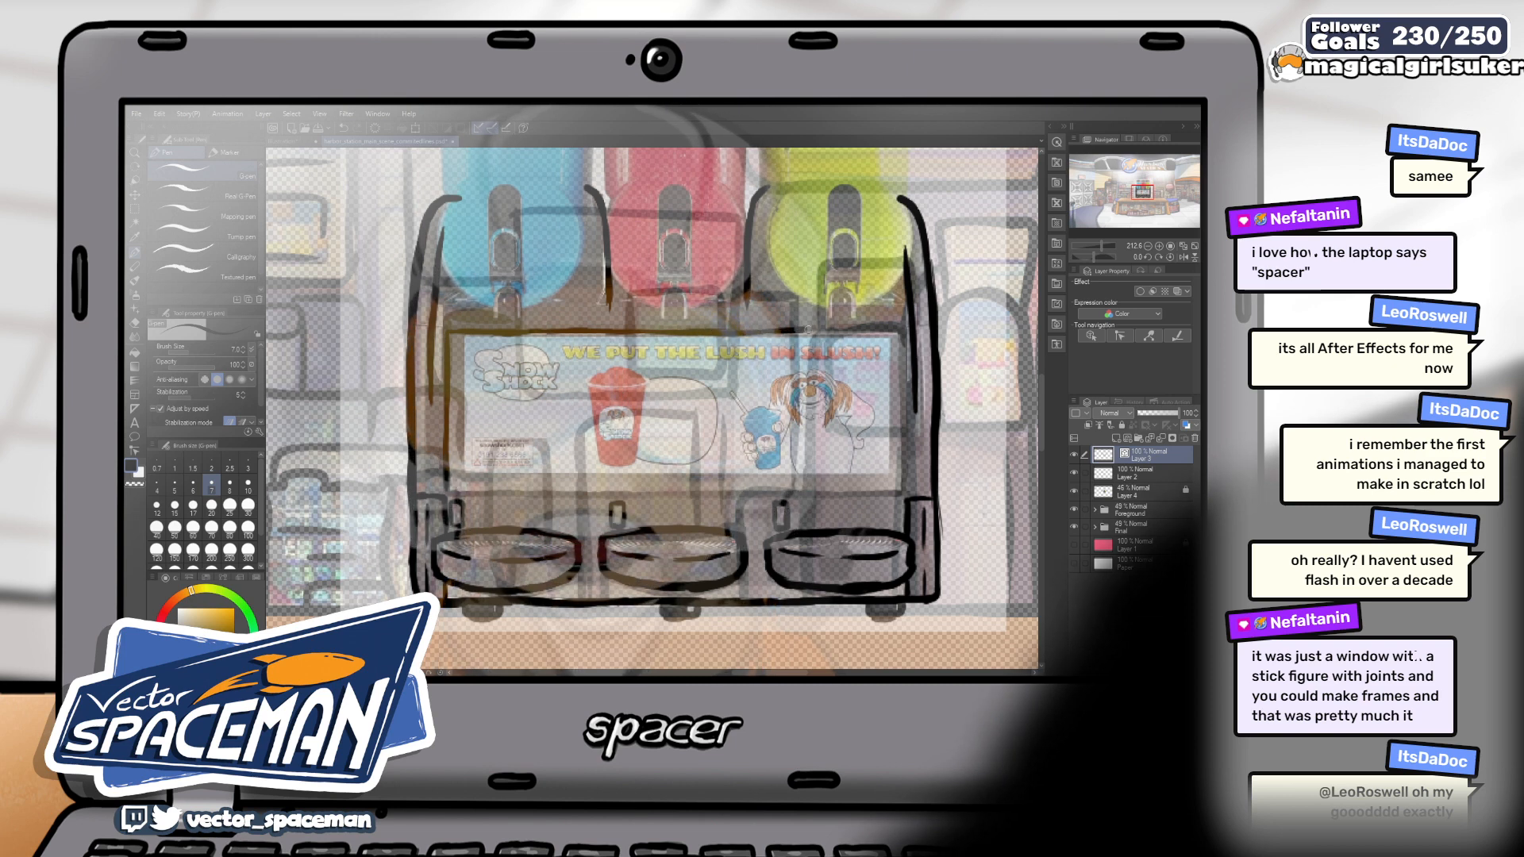
{"action": "left_click_drag", "start_coordinate": [810, 330], "coordinate": [894, 331]}
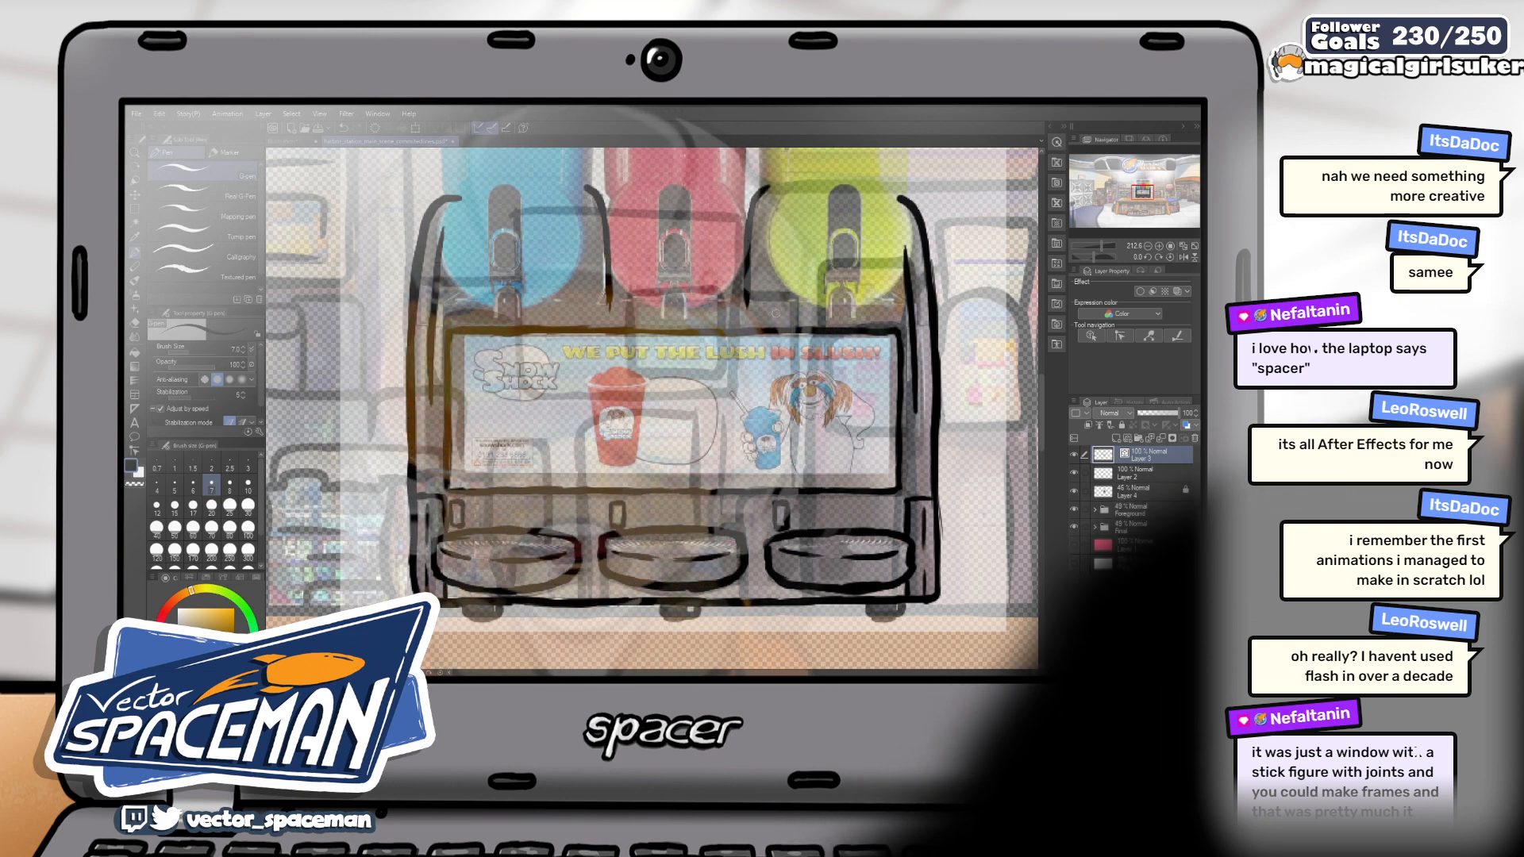
Add a new vector layer above Layer 3 for the tank line art
{"action": "scroll", "coordinate": [800, 409], "scroll_direction": "up", "scroll_amount": 3}
{"action": "scroll", "coordinate": [800, 409], "scroll_direction": "up", "scroll_amount": 1}
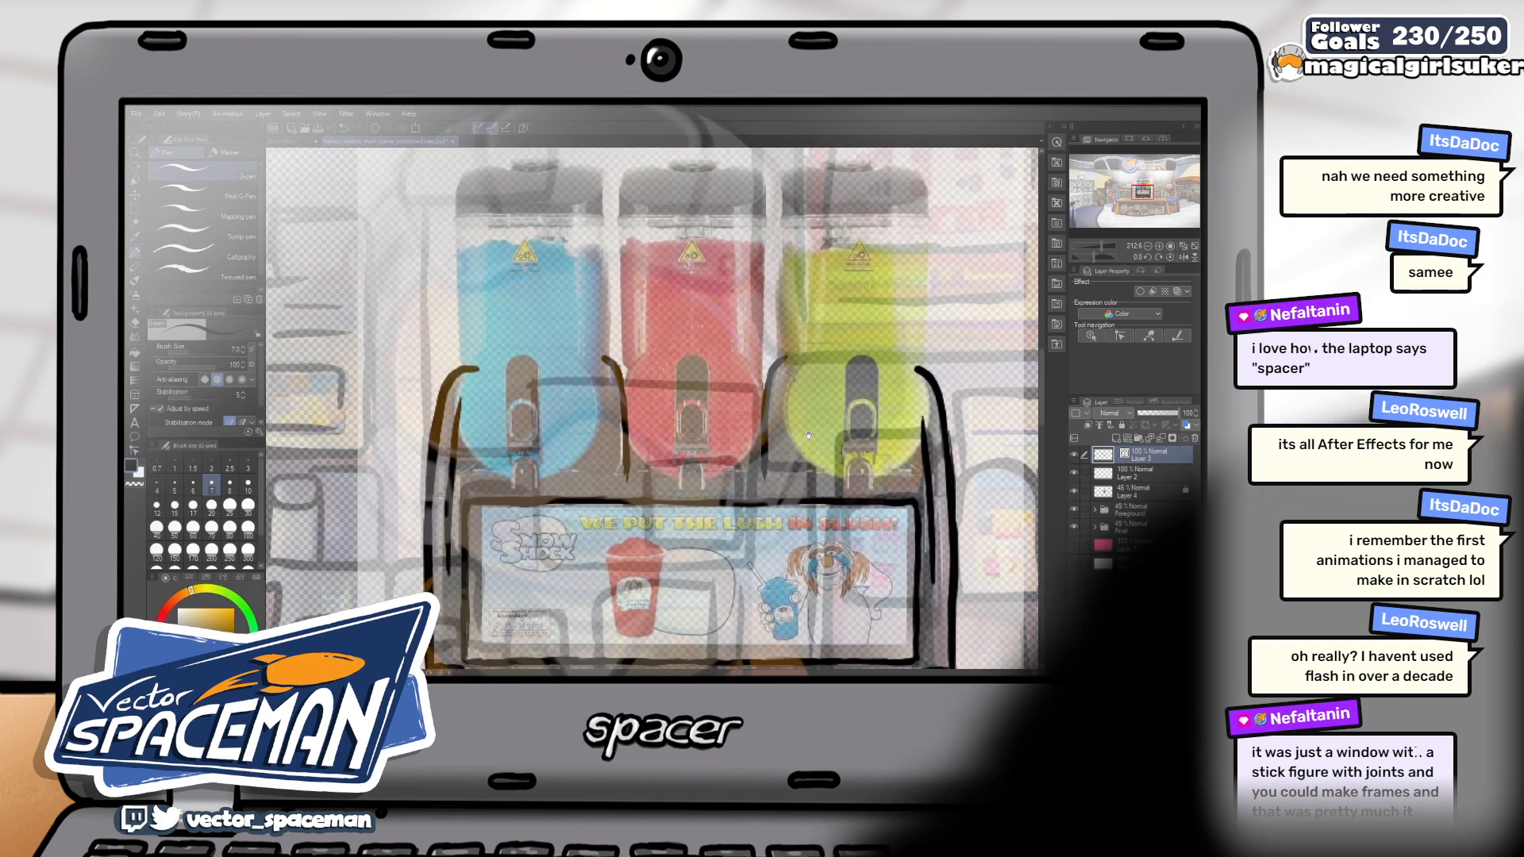
{"action": "left_click", "coordinate": [1128, 439]}
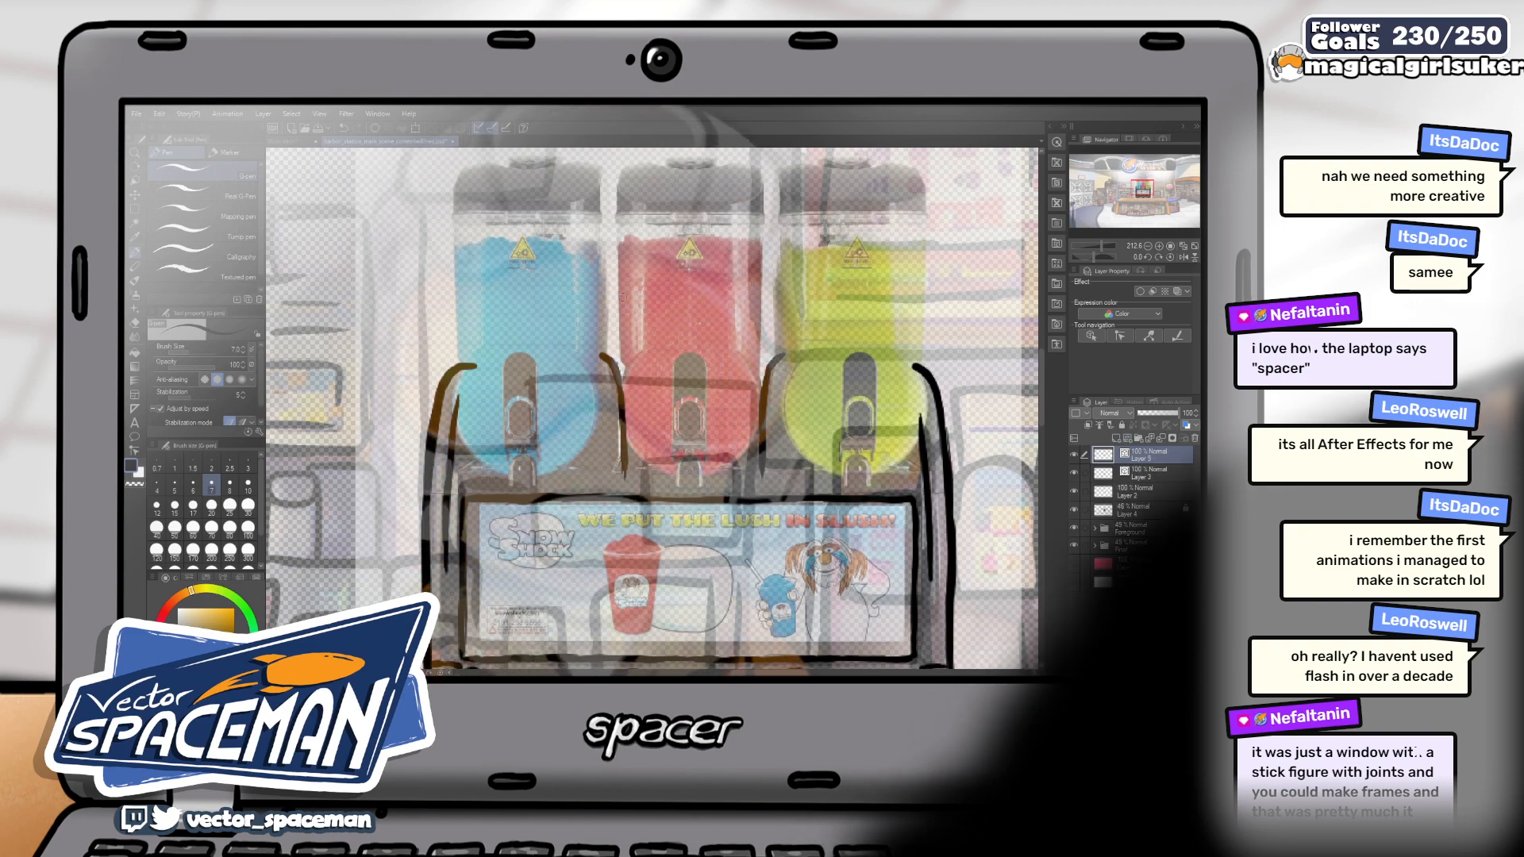
{"action": "scroll", "coordinate": [587, 300], "scroll_direction": "up", "scroll_amount": 1}
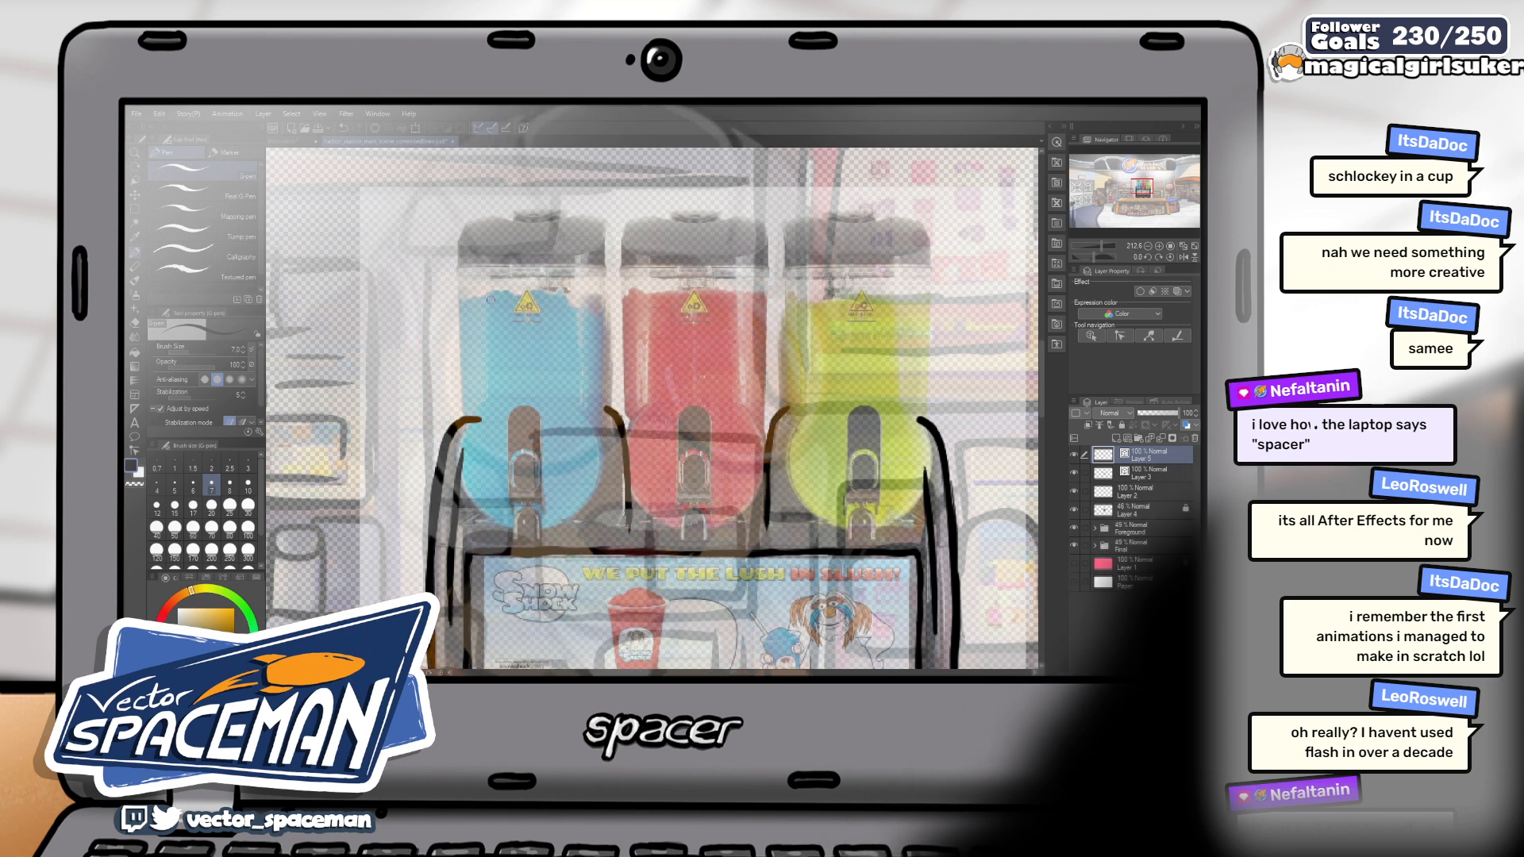
Try a wavy slush surface line across the blue tank with a short arrow mark above it
{"action": "left_click_drag", "start_coordinate": [463, 293], "coordinate": [604, 295]}
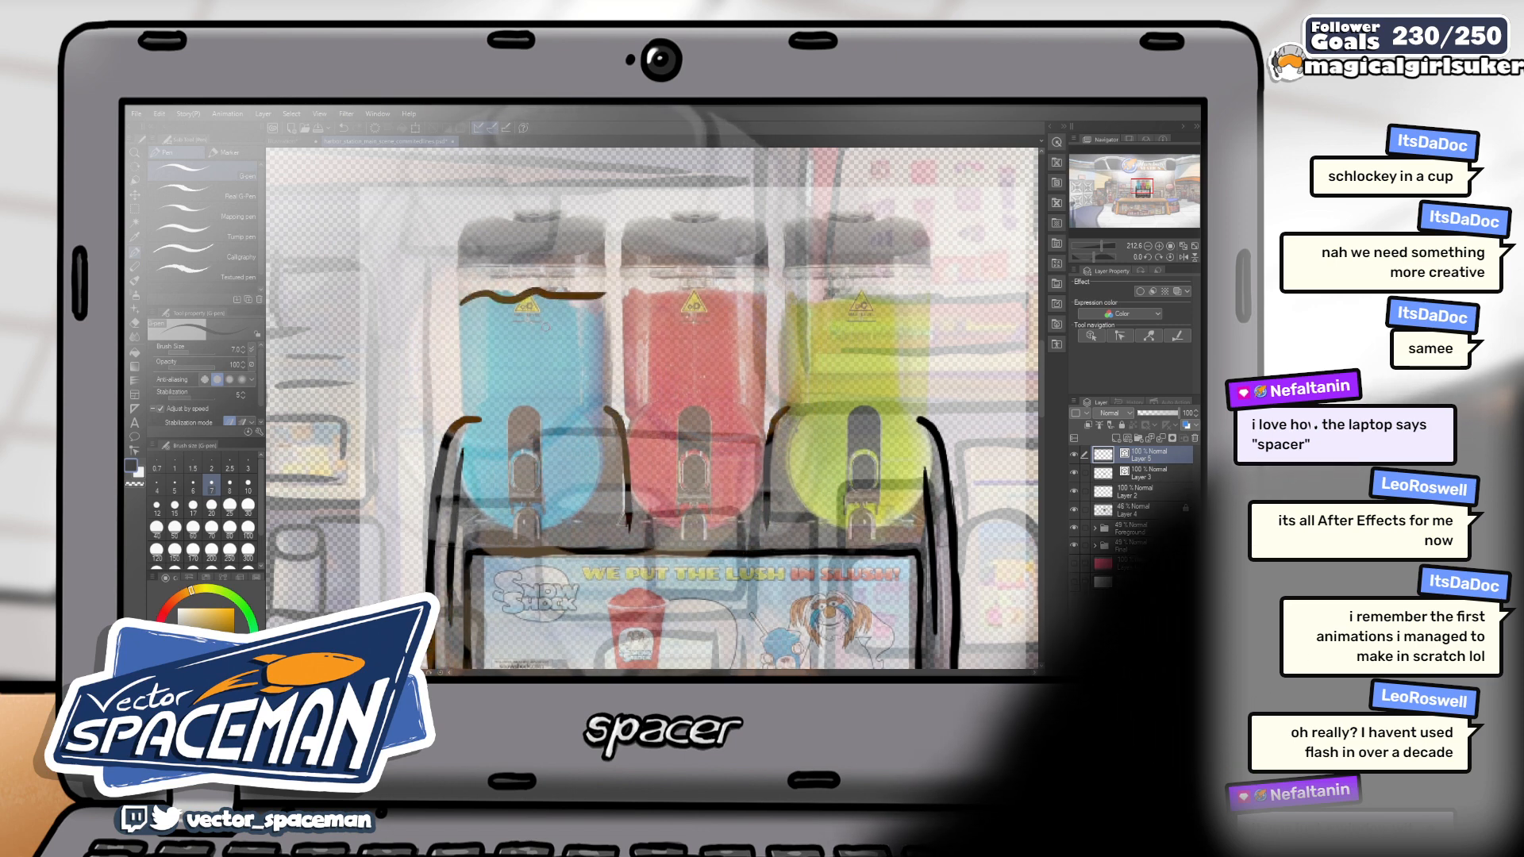
{"action": "key", "text": "ctrl+z"}
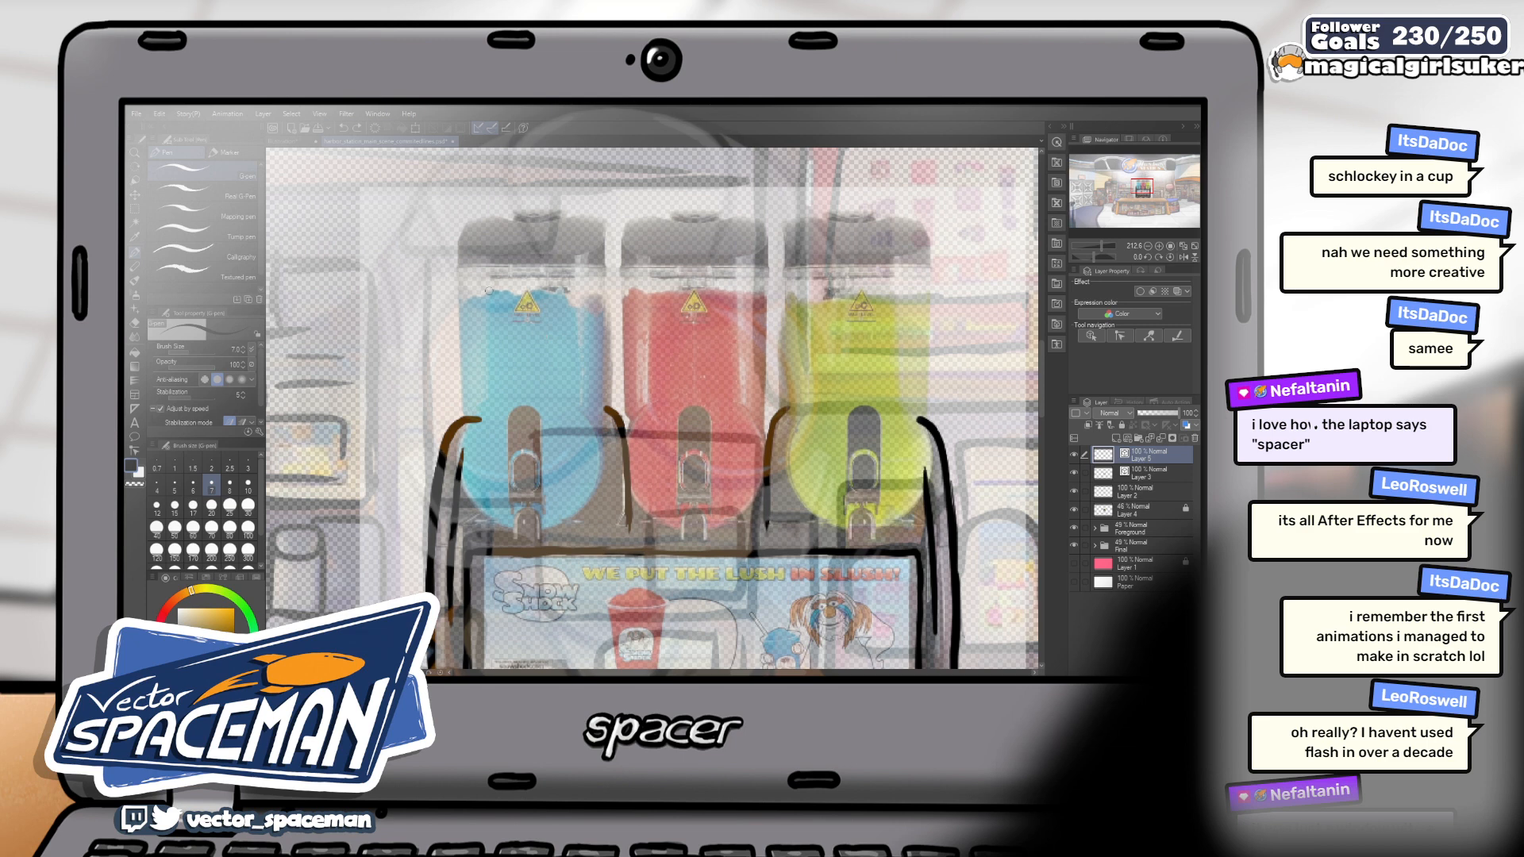
{"action": "left_click_drag", "start_coordinate": [518, 302], "coordinate": [623, 295]}
{"action": "left_click_drag", "start_coordinate": [542, 270], "coordinate": [620, 269]}
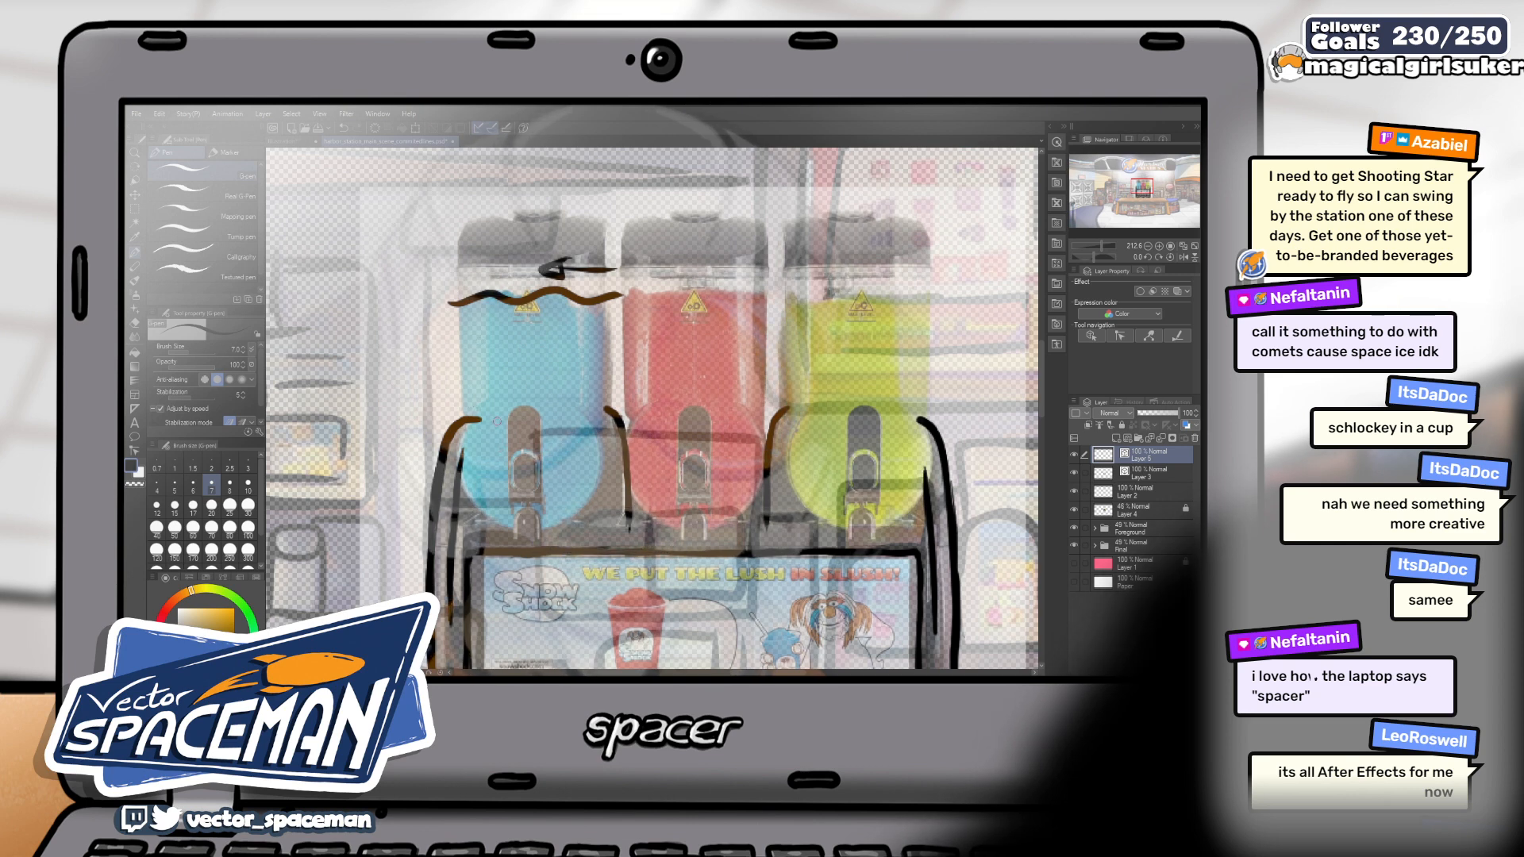
Sketch a circle with a short curved mark over the blue tank's tap and undo the strokes
{"action": "left_click_drag", "start_coordinate": [500, 408], "coordinate": [481, 456]}
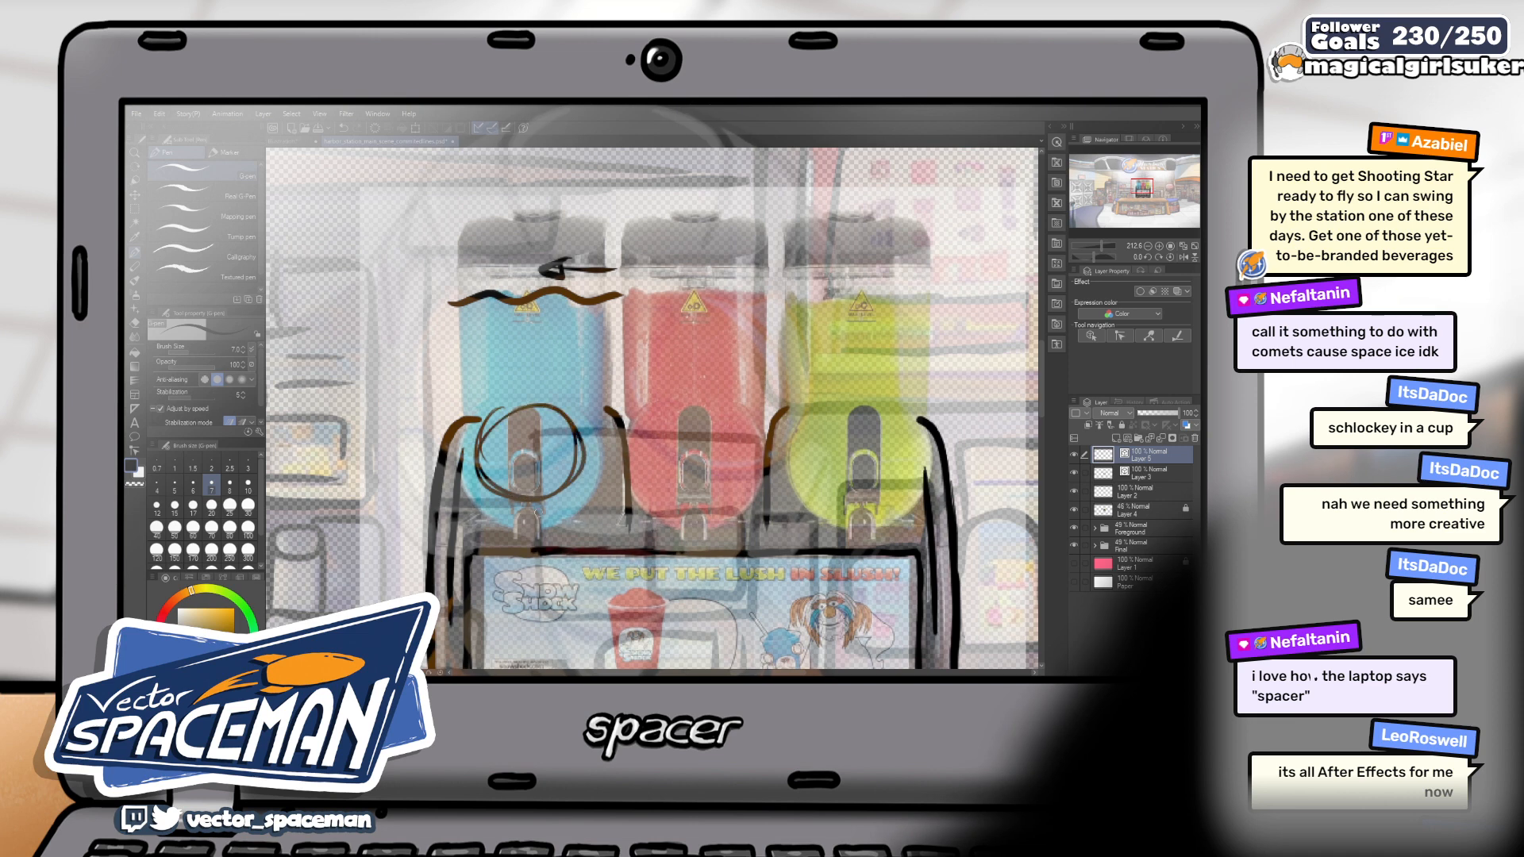
{"action": "left_click_drag", "start_coordinate": [556, 381], "coordinate": [500, 403]}
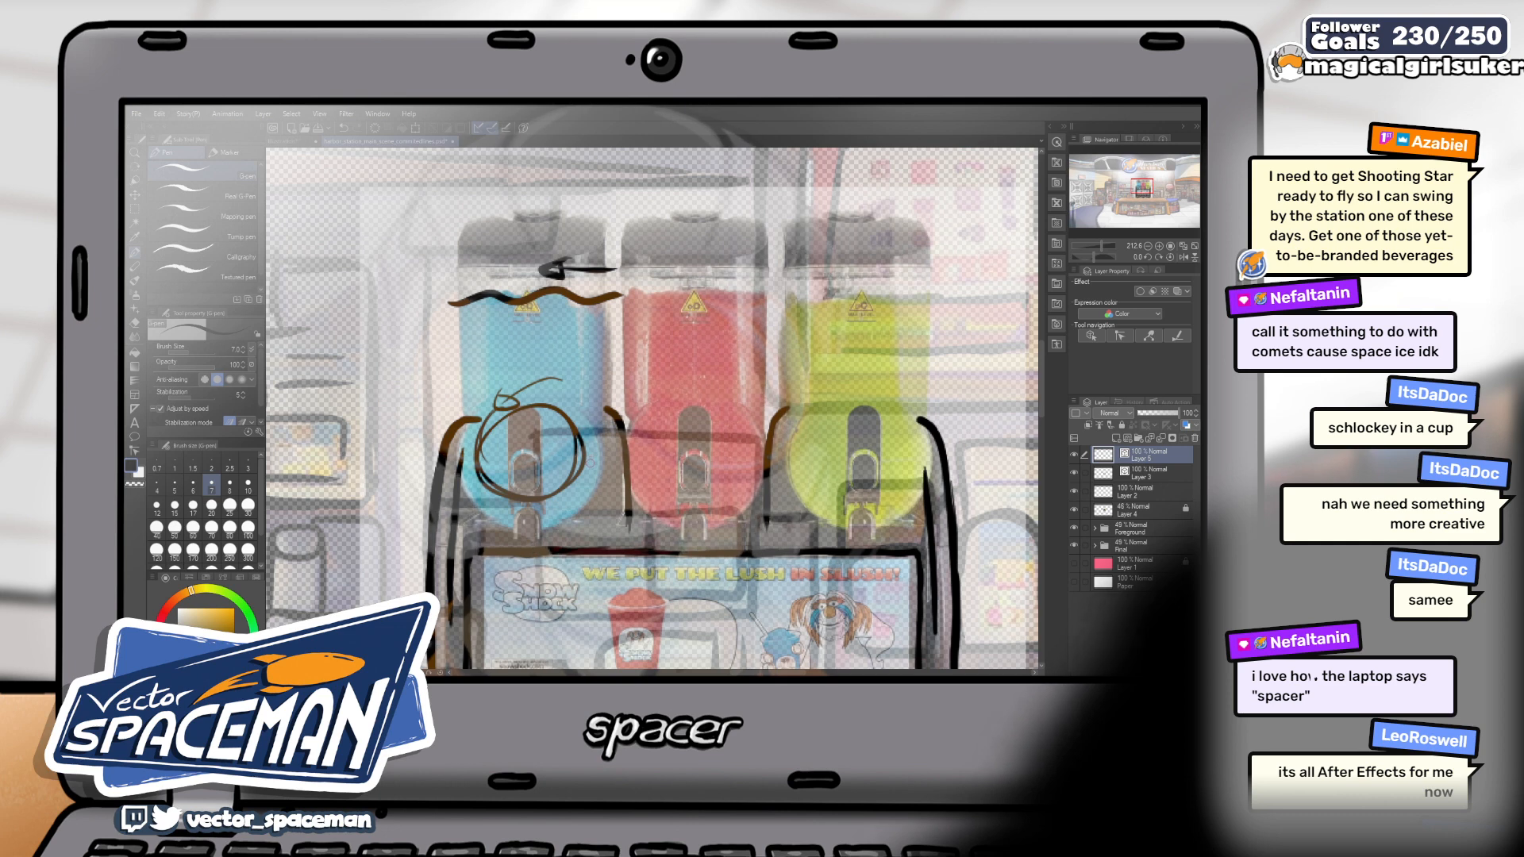
{"action": "key", "text": "ctrl+z"}
{"action": "key", "text": "ctrl+z"}
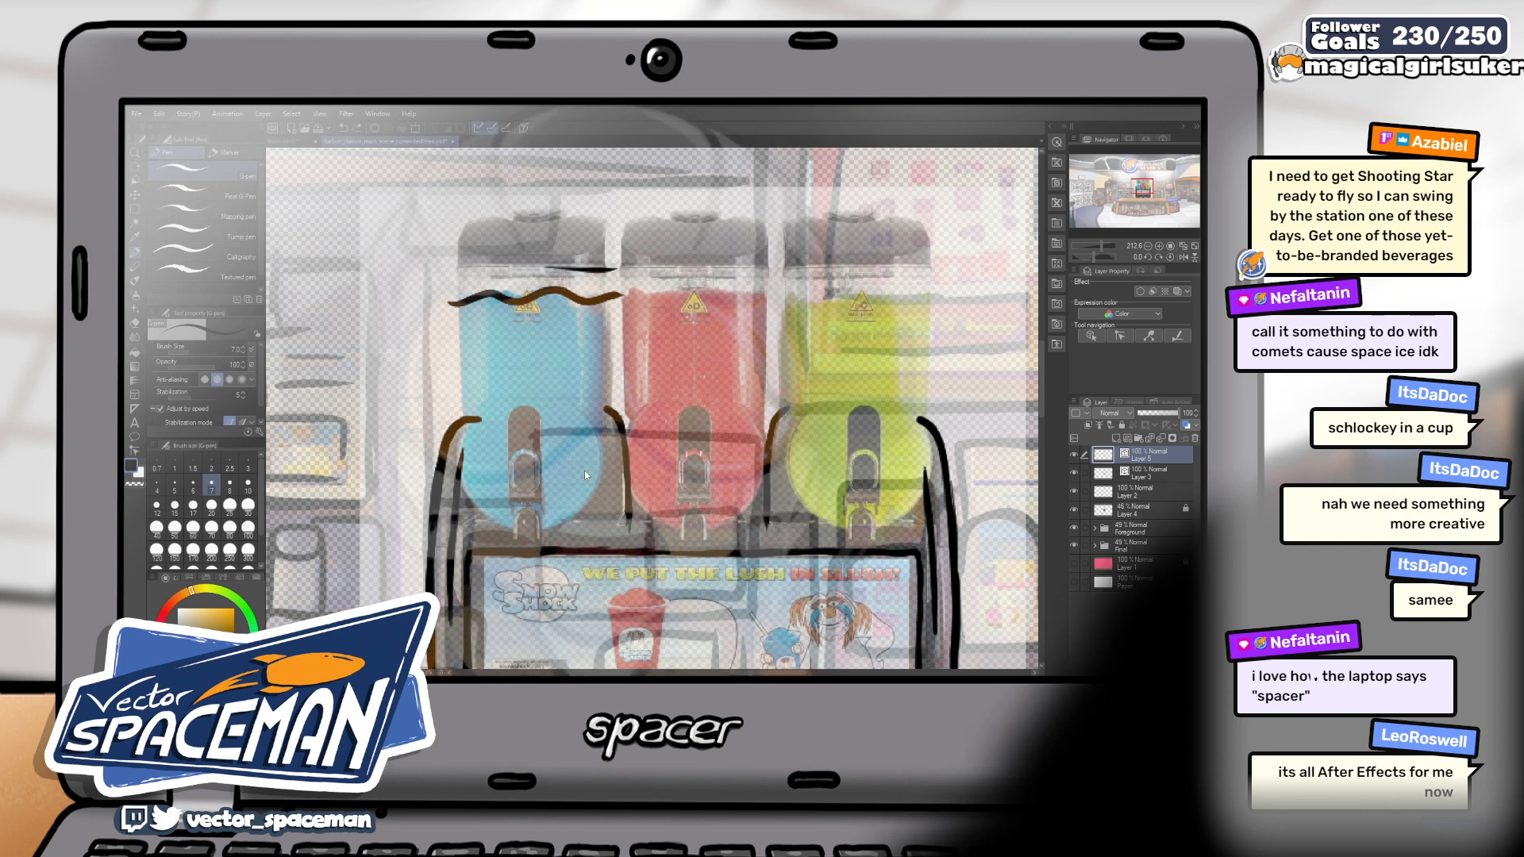
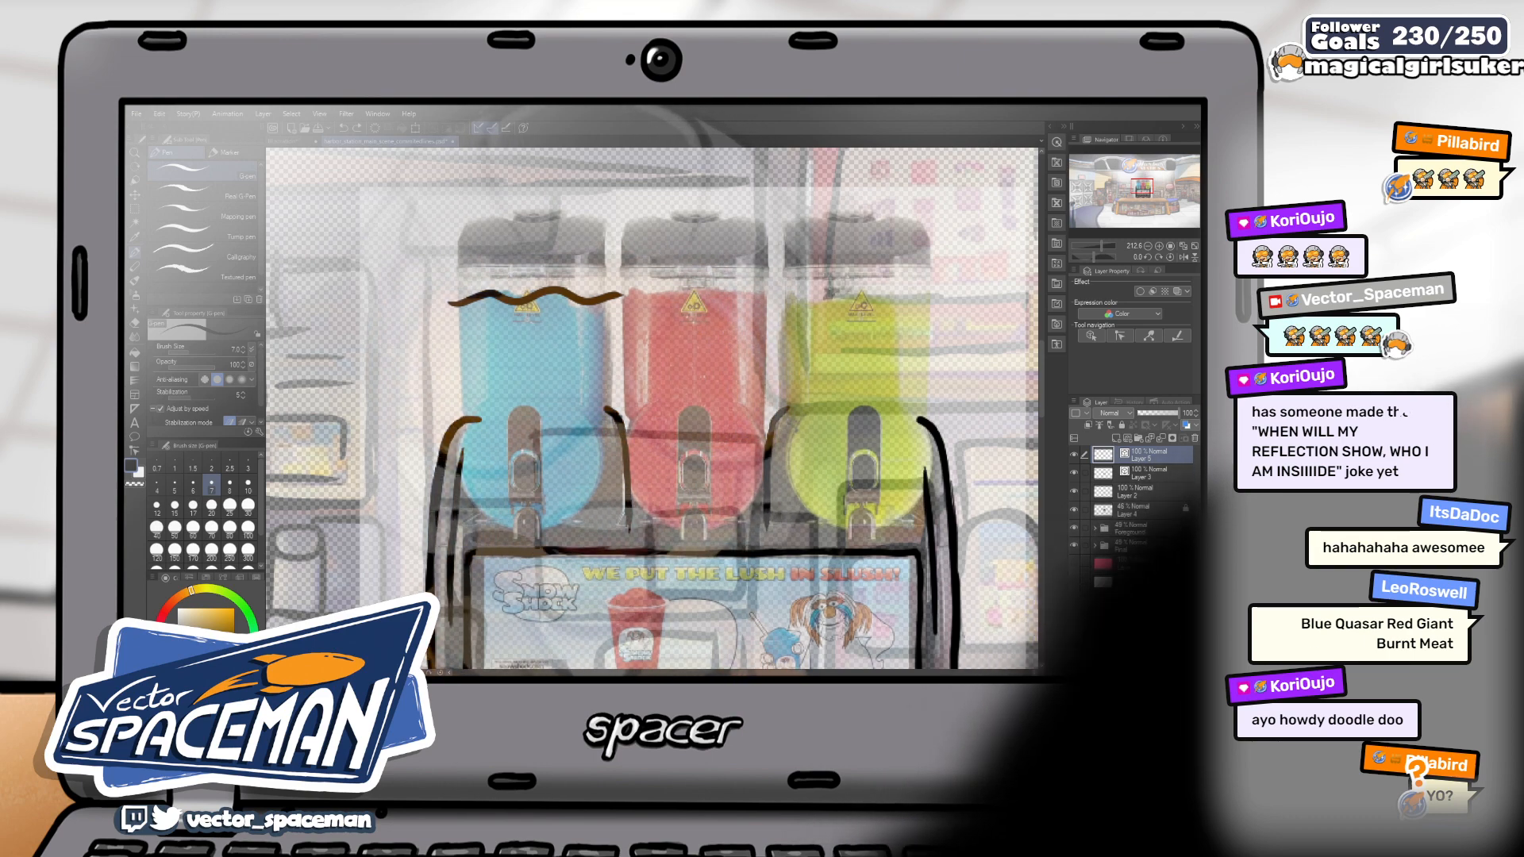
Test a thicker pen stroke over the wavy line on the blue tank, undo it, and erase the wavy line
{"action": "scroll", "coordinate": [708, 445], "scroll_direction": "down", "scroll_amount": 6}
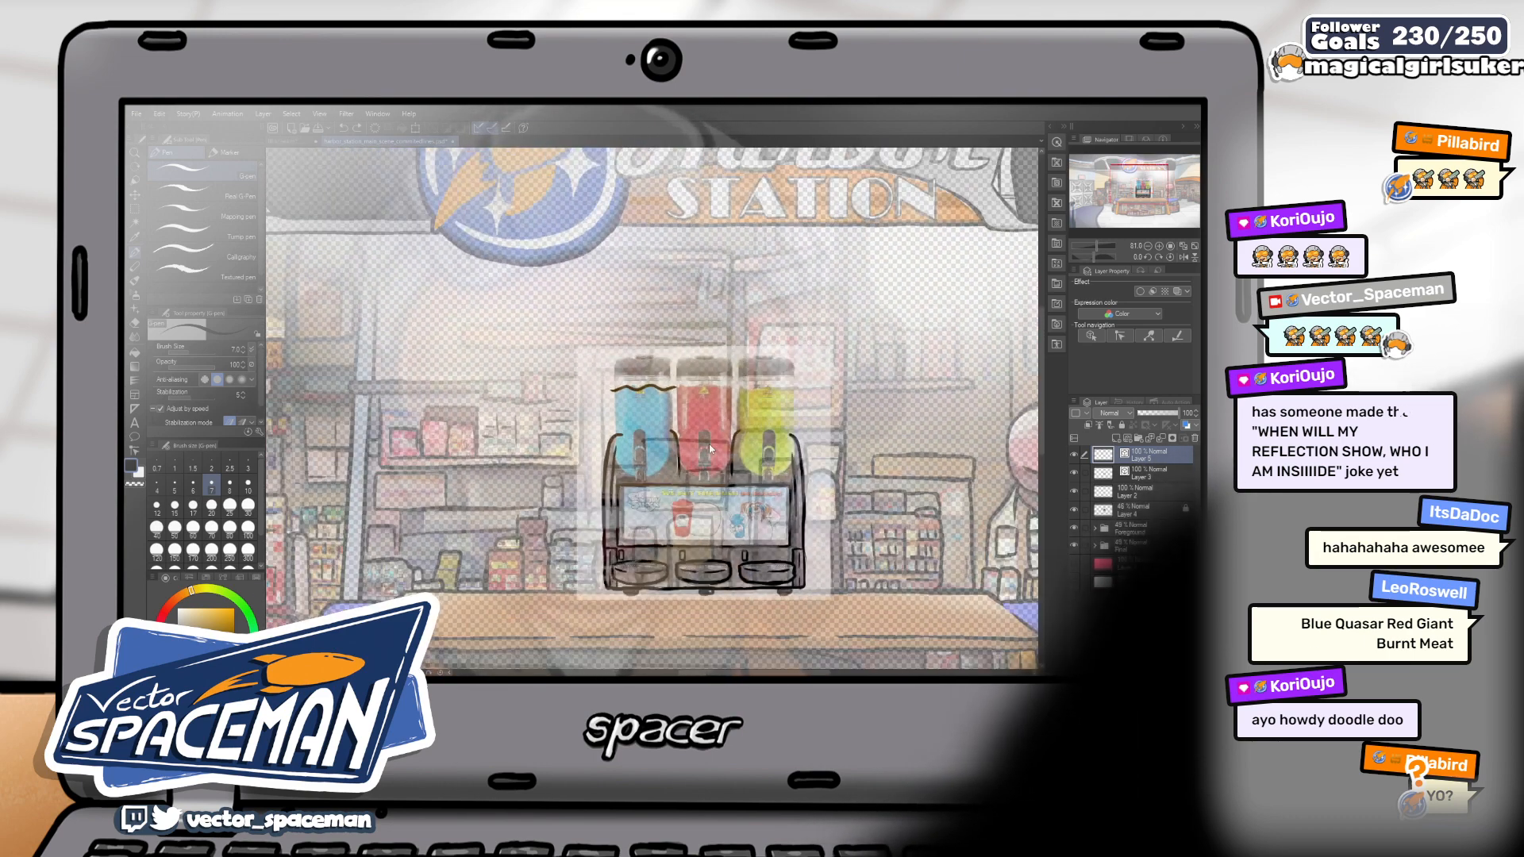
{"action": "scroll", "coordinate": [707, 514], "scroll_direction": "up", "scroll_amount": 3}
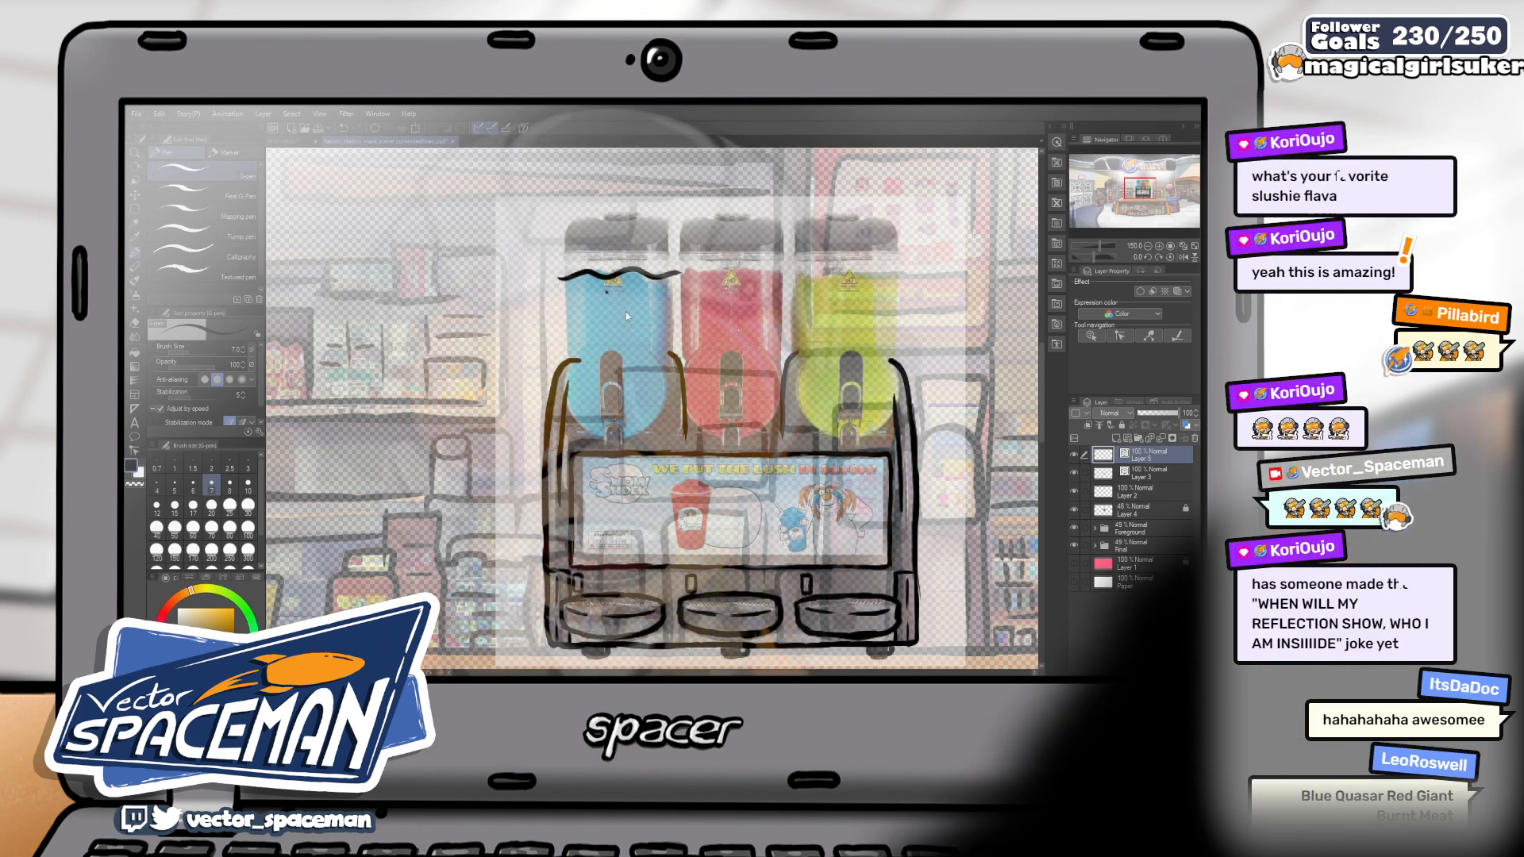
{"action": "left_click", "coordinate": [229, 505]}
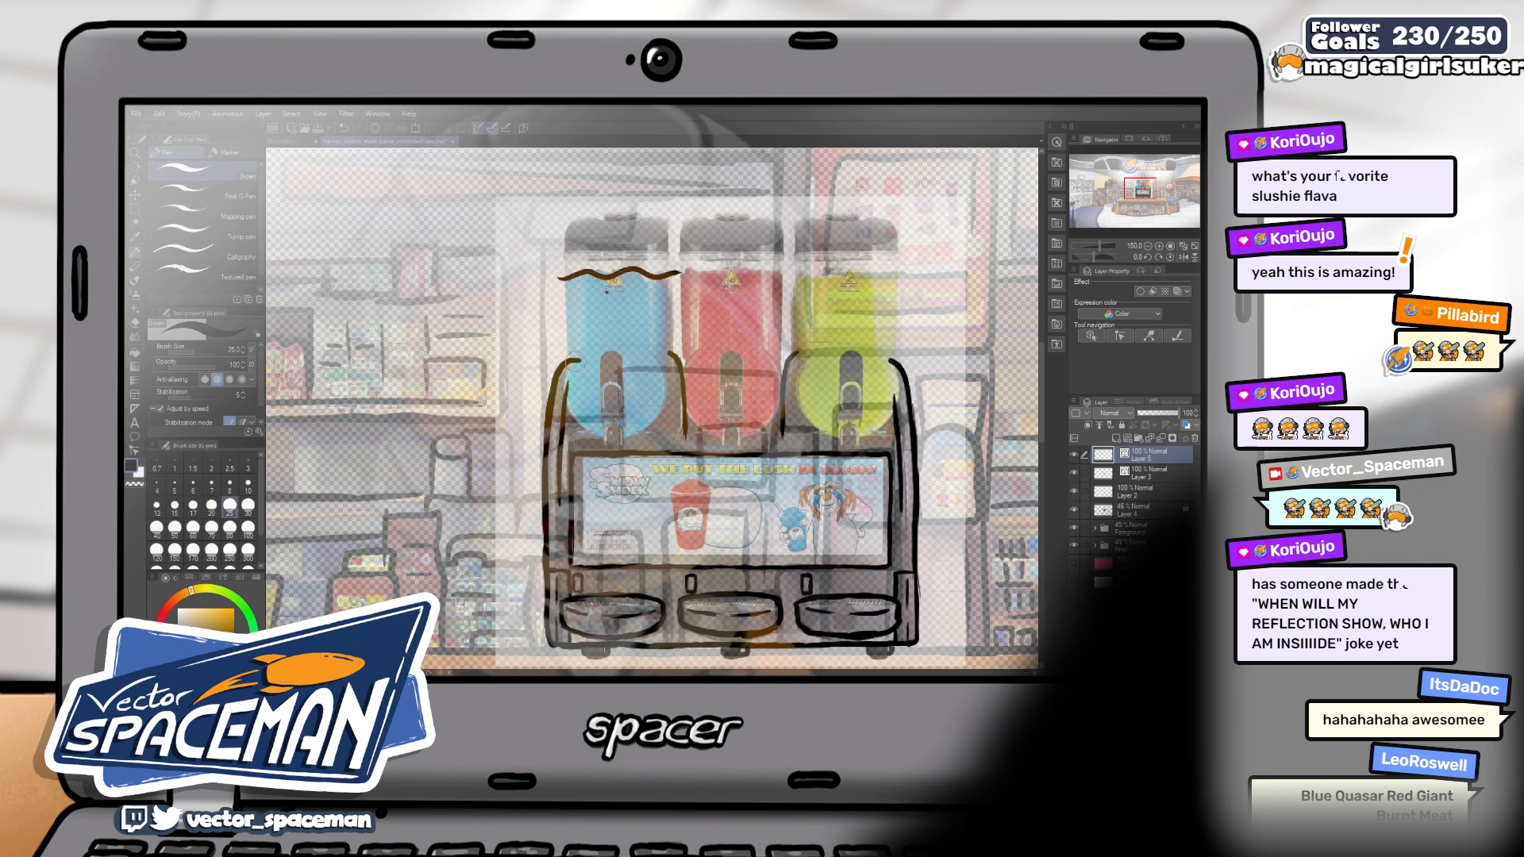
{"action": "left_click_drag", "start_coordinate": [549, 277], "coordinate": [589, 274]}
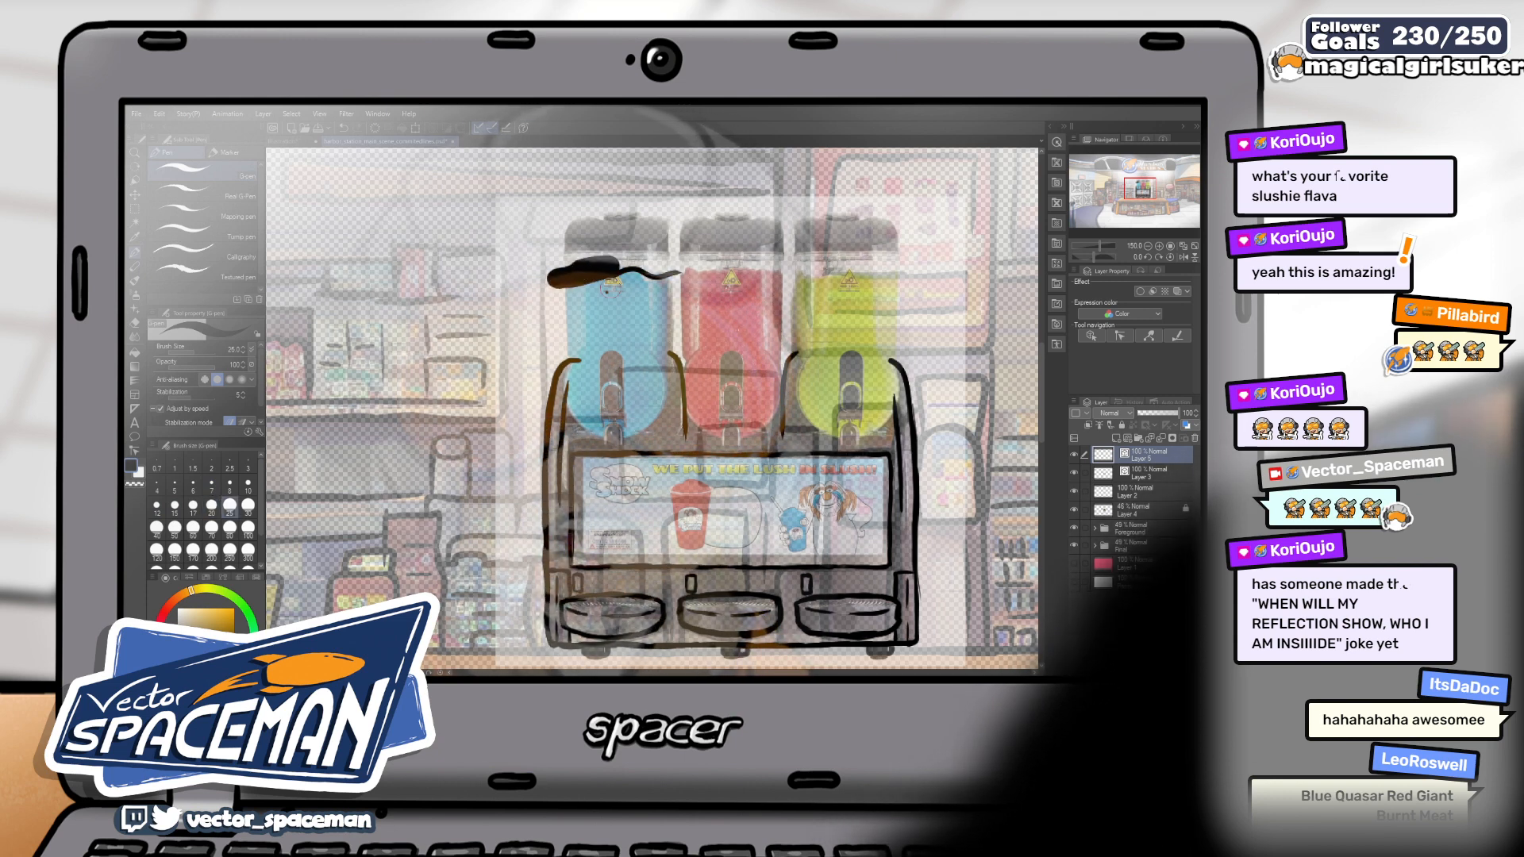
{"action": "key", "text": "ctrl+z"}
{"action": "key", "text": "e"}
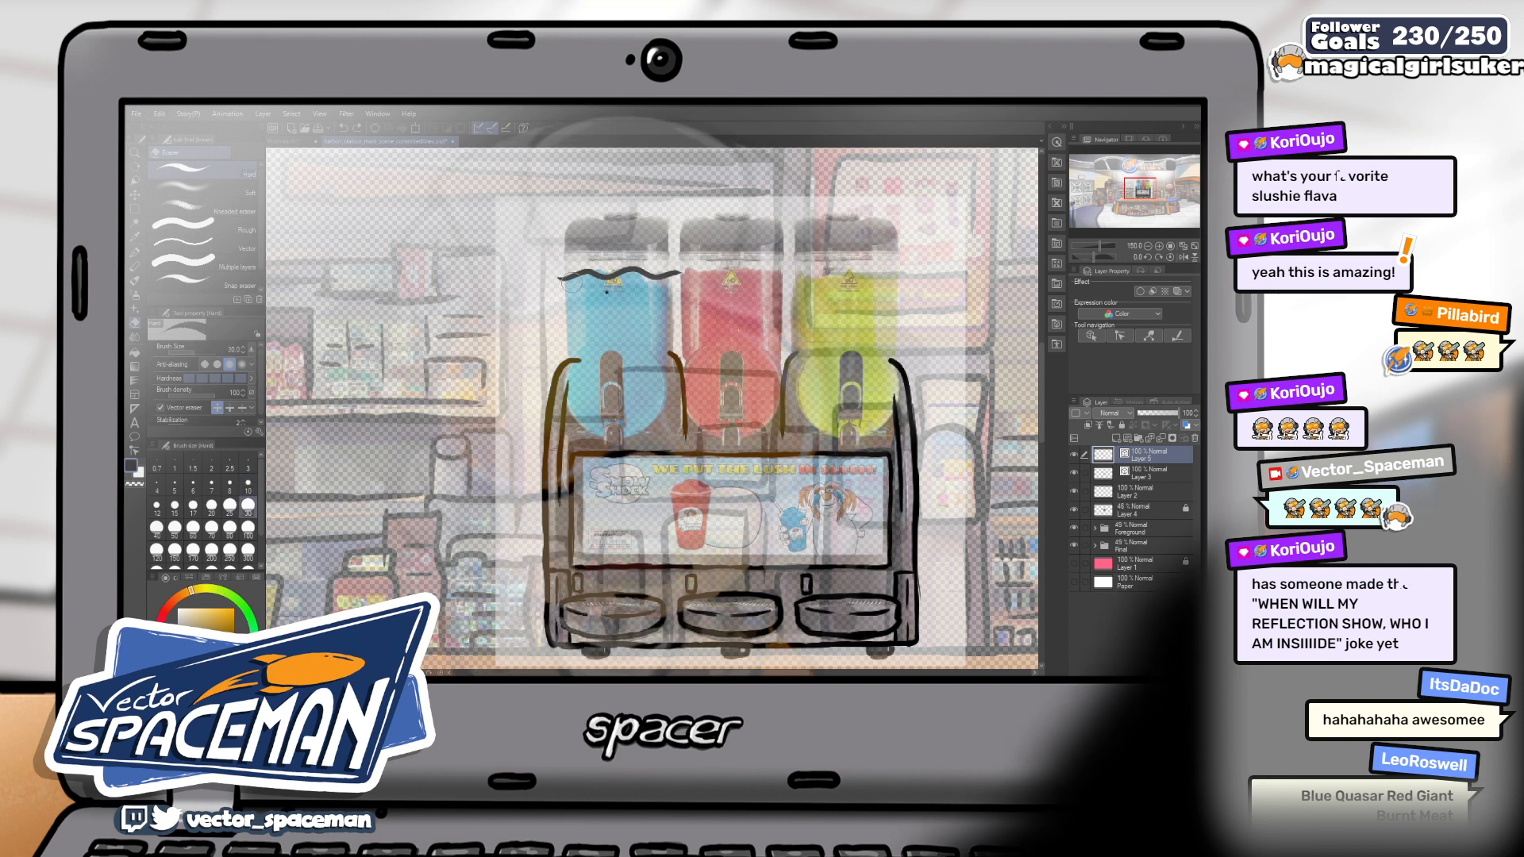
{"action": "left_click_drag", "start_coordinate": [572, 283], "coordinate": [617, 290]}
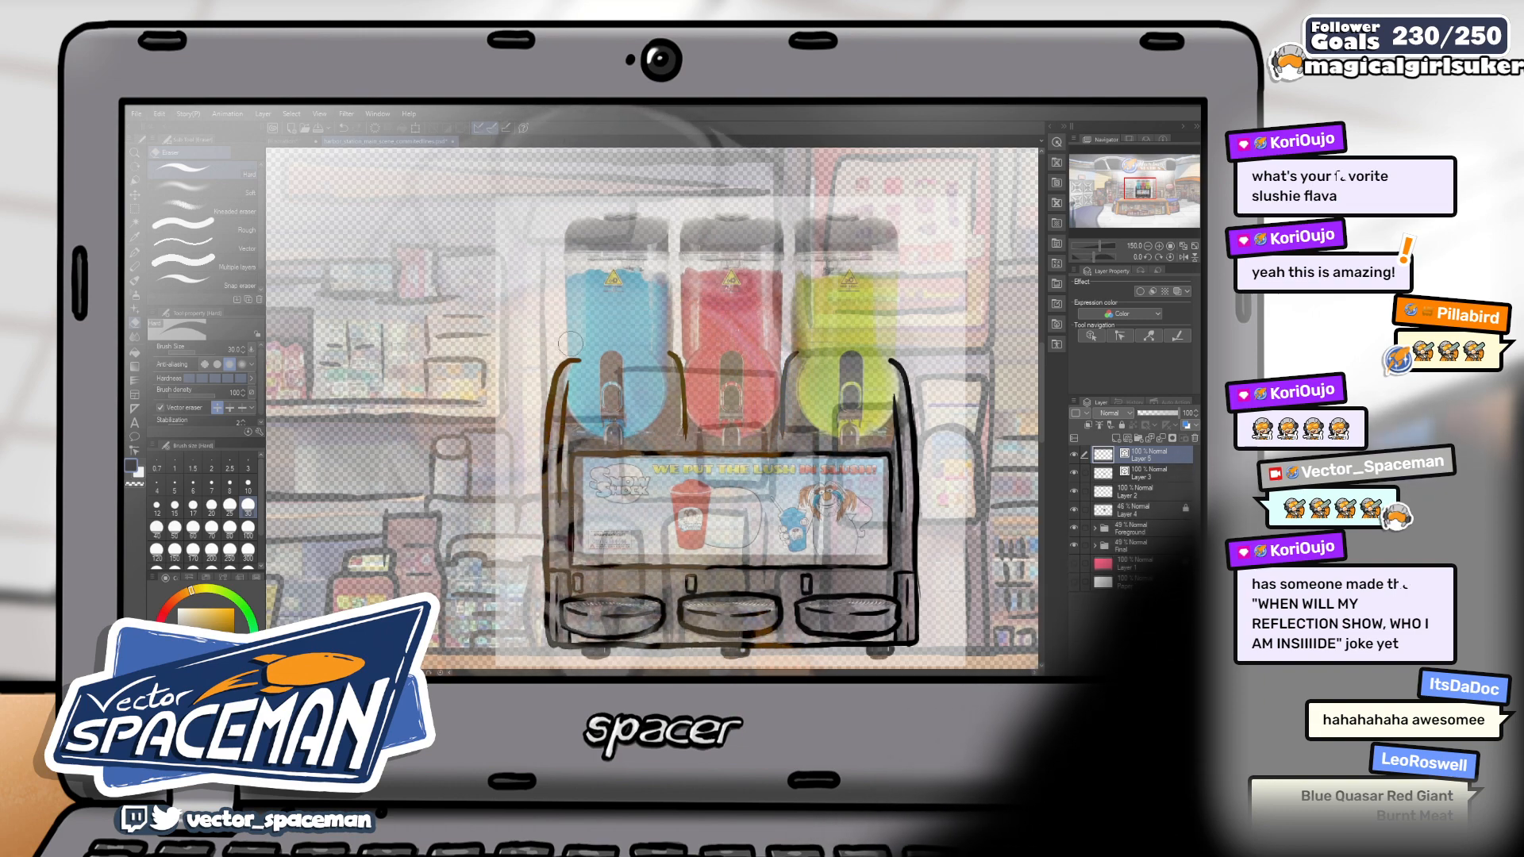
Return to the pen and set its brush size to 7
{"action": "key", "text": "p"}
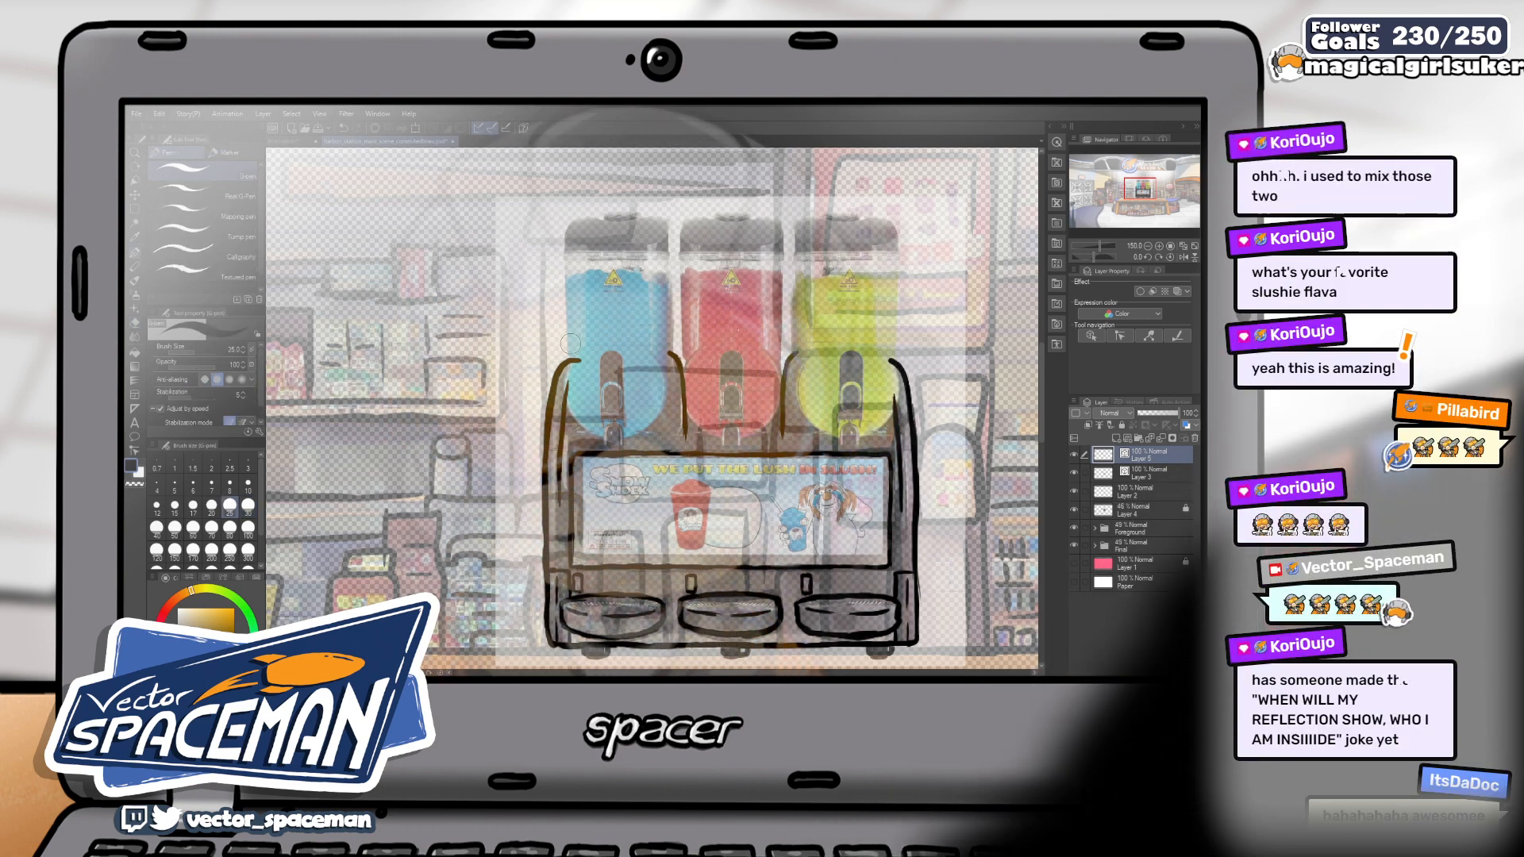
{"action": "key", "text": "bracketright"}
{"action": "key", "text": "bracketright"}
{"action": "key", "text": "bracketright"}
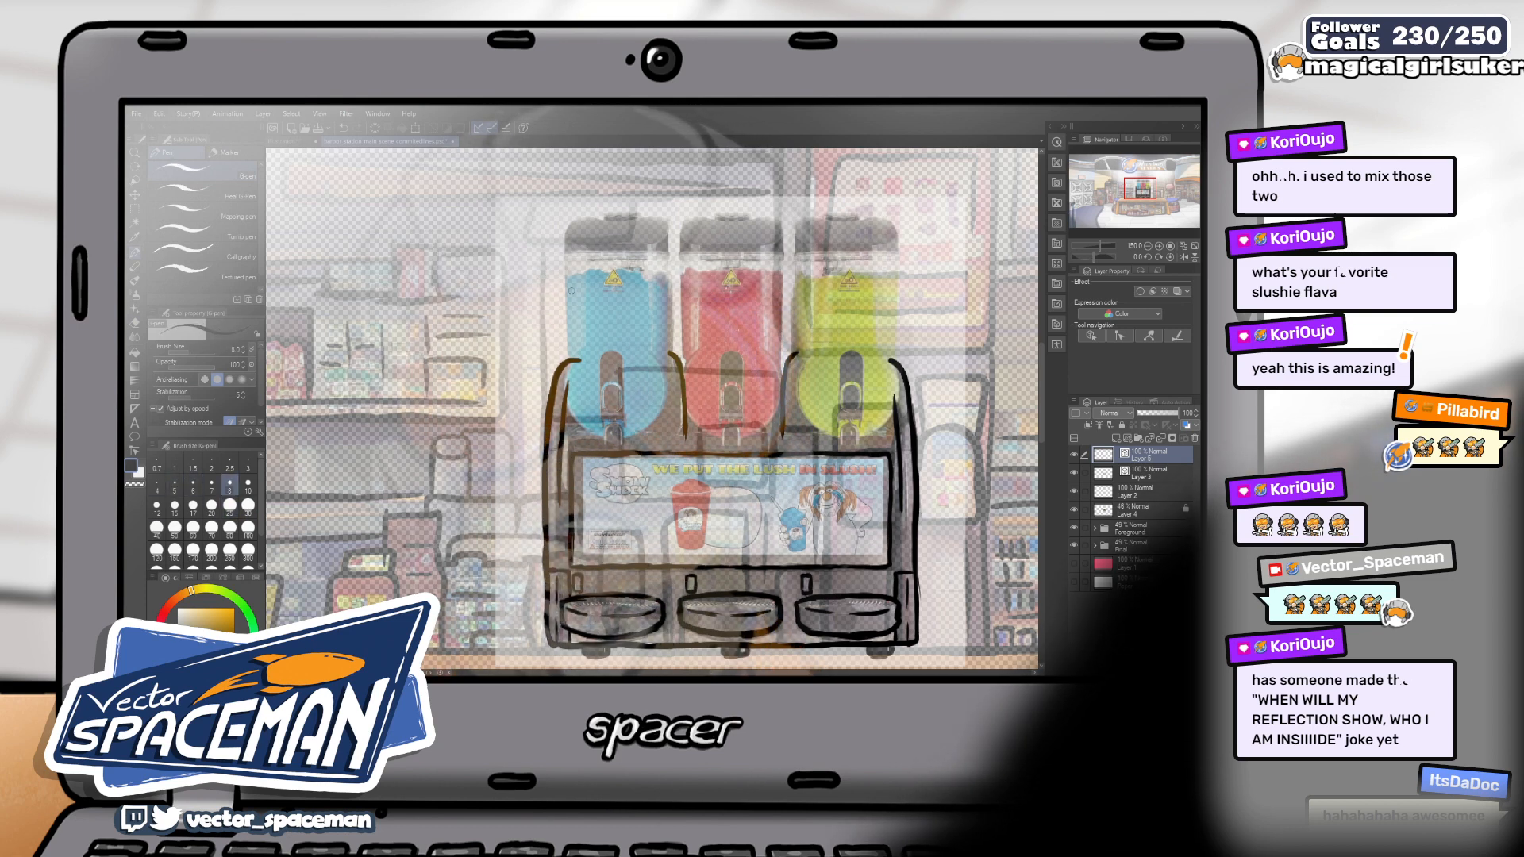
{"action": "key", "text": "bracketleft"}
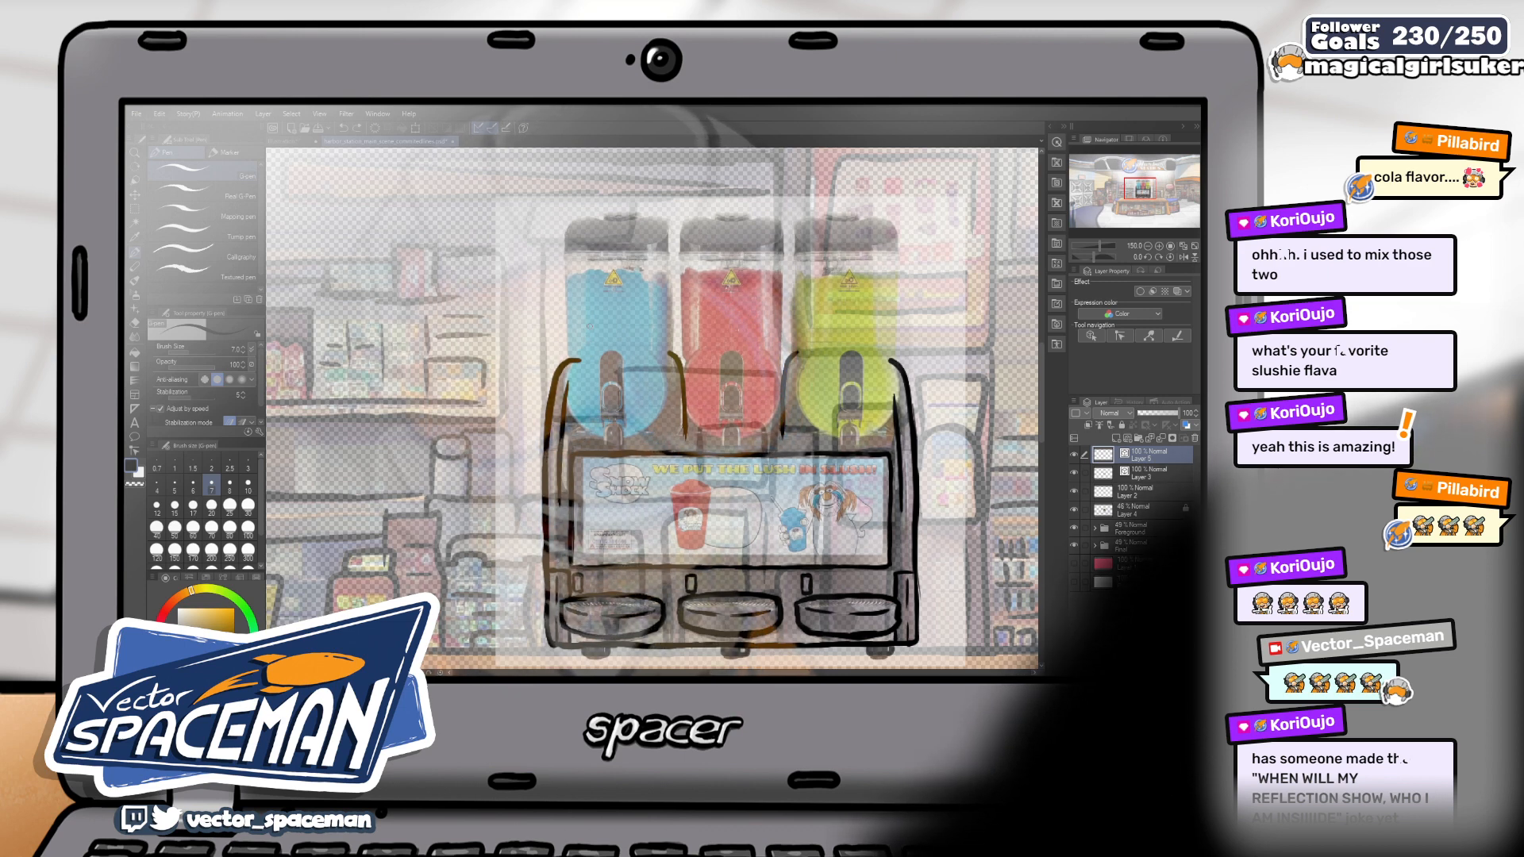
Trace the blue tank's left side, top and right side with the pen at size 8
{"action": "key", "text": "bracketright"}
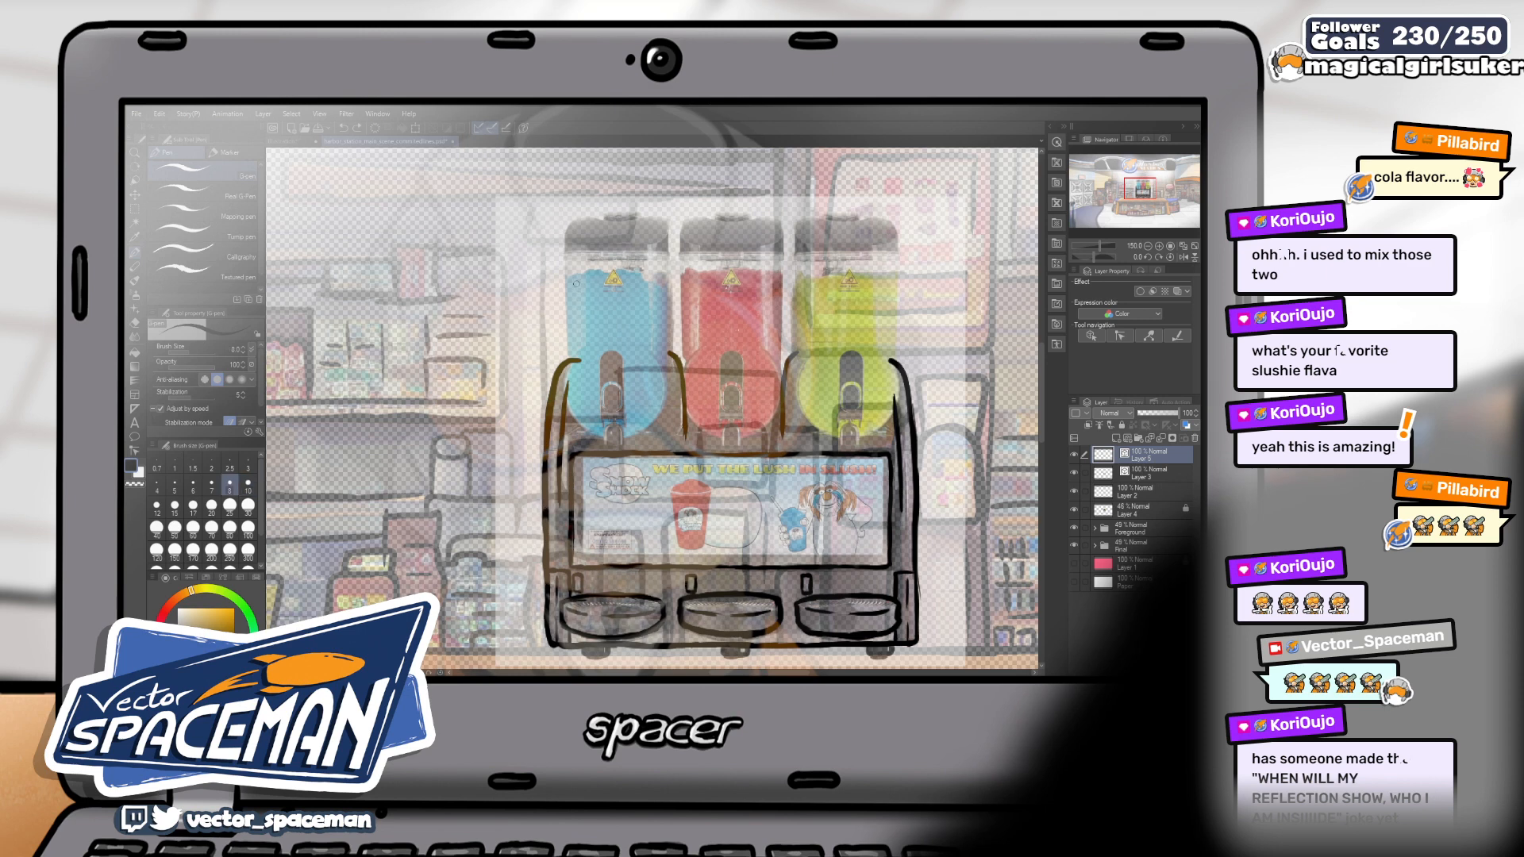
{"action": "left_click_drag", "start_coordinate": [573, 227], "coordinate": [564, 270]}
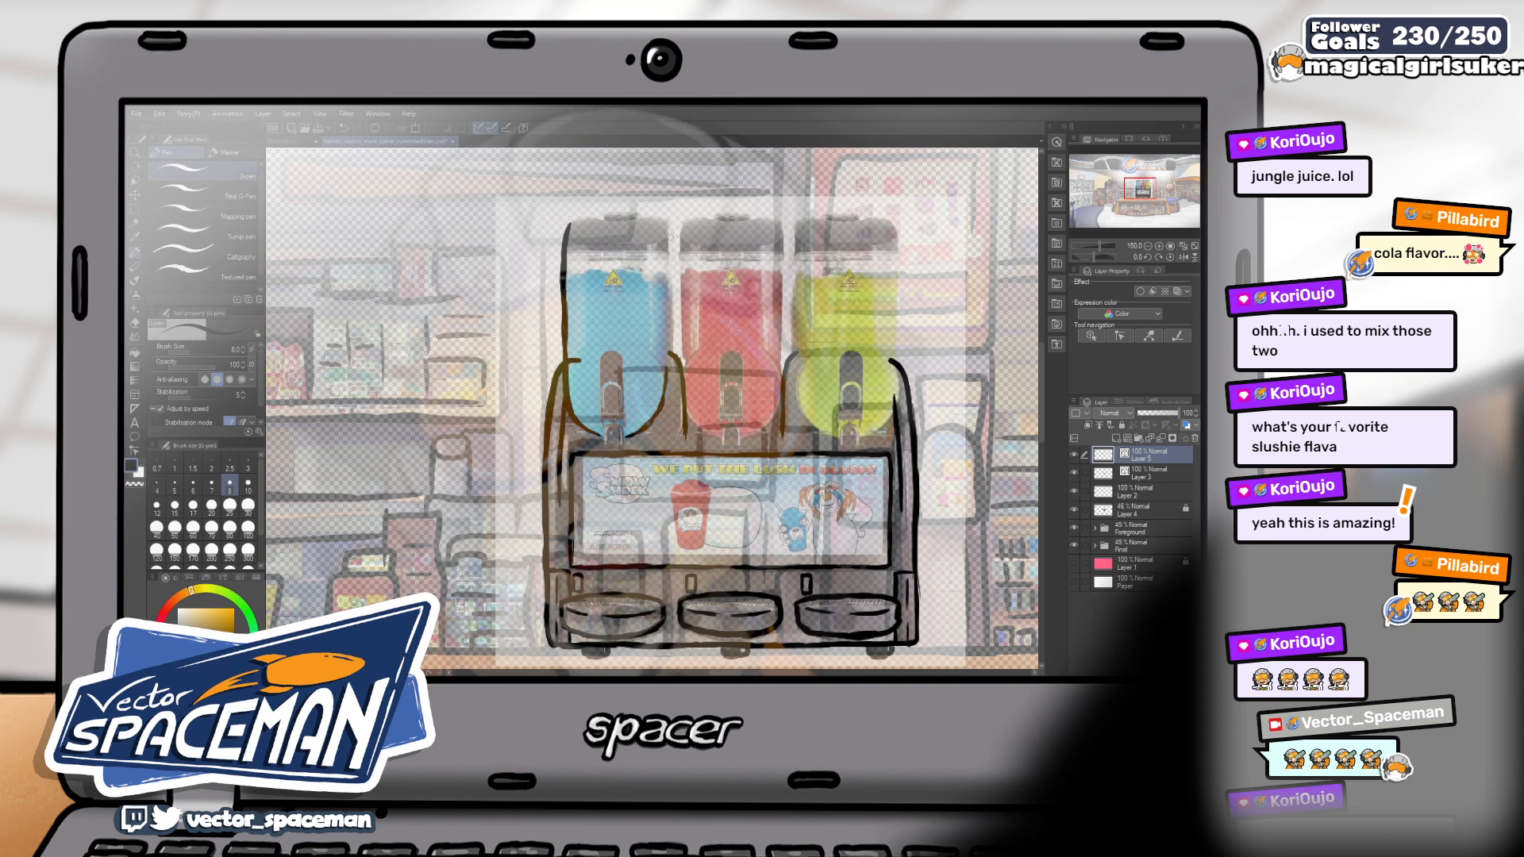
{"action": "left_click_drag", "start_coordinate": [671, 254], "coordinate": [672, 333]}
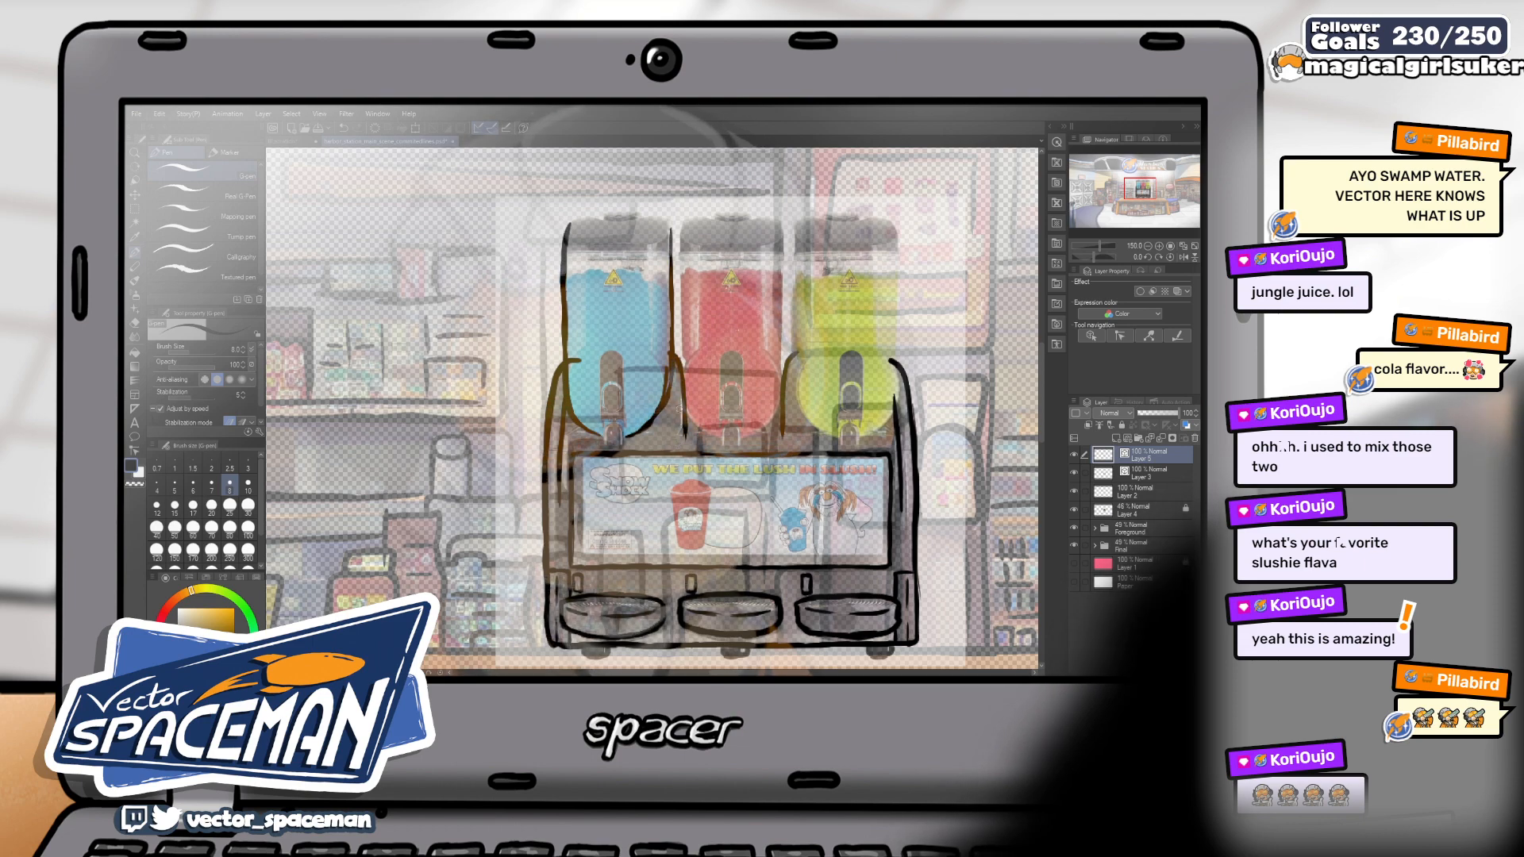
{"action": "left_click_drag", "start_coordinate": [689, 341], "coordinate": [682, 351]}
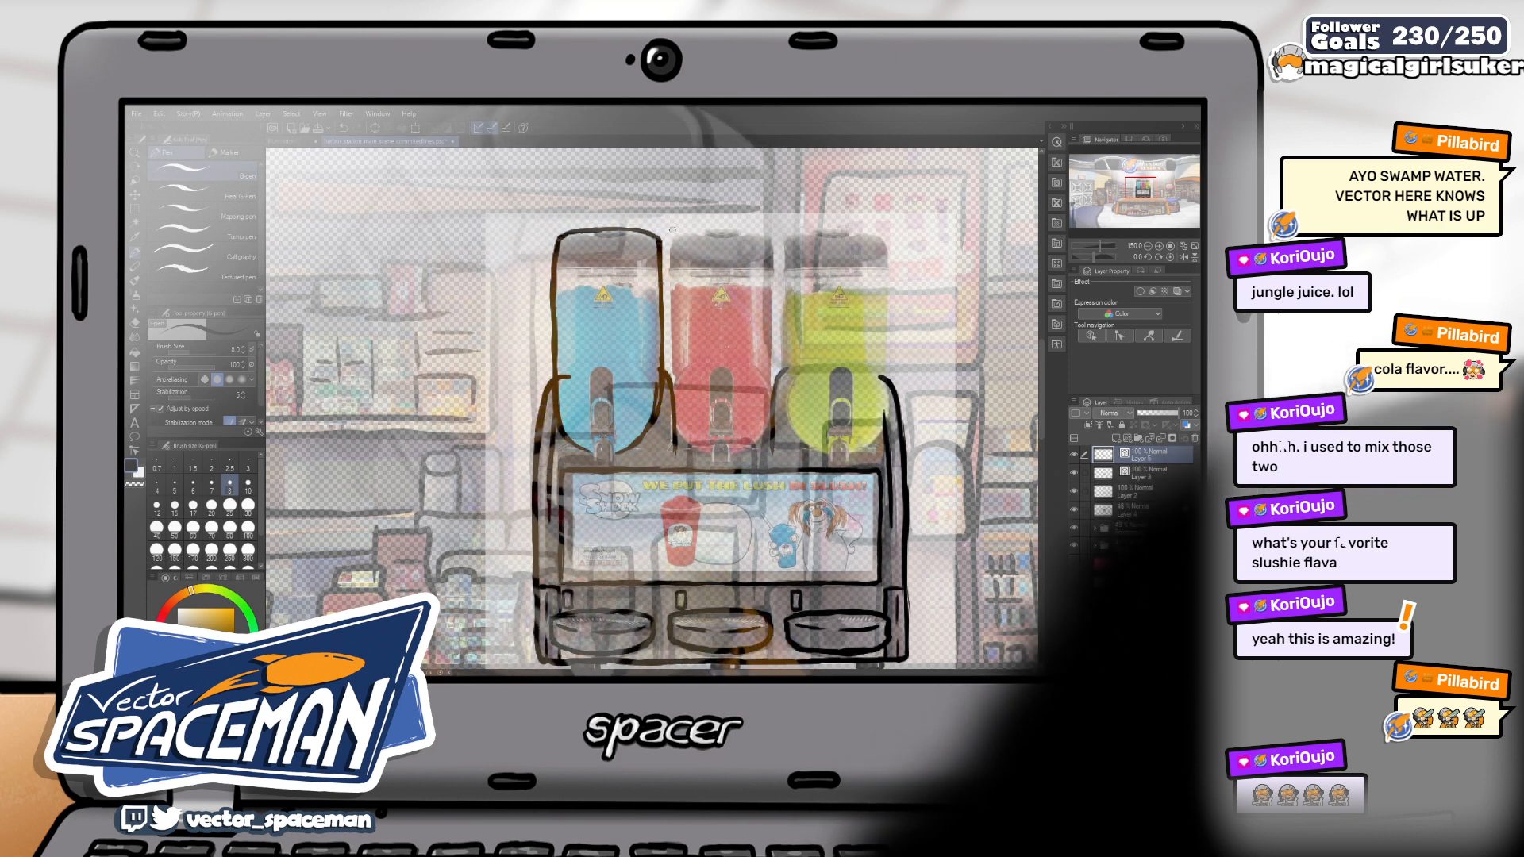
Reduce the eraser to size 4, tidy the outline around the blue tank's top, and return to the pen
{"action": "scroll", "coordinate": [617, 254], "scroll_direction": "up", "scroll_amount": 5}
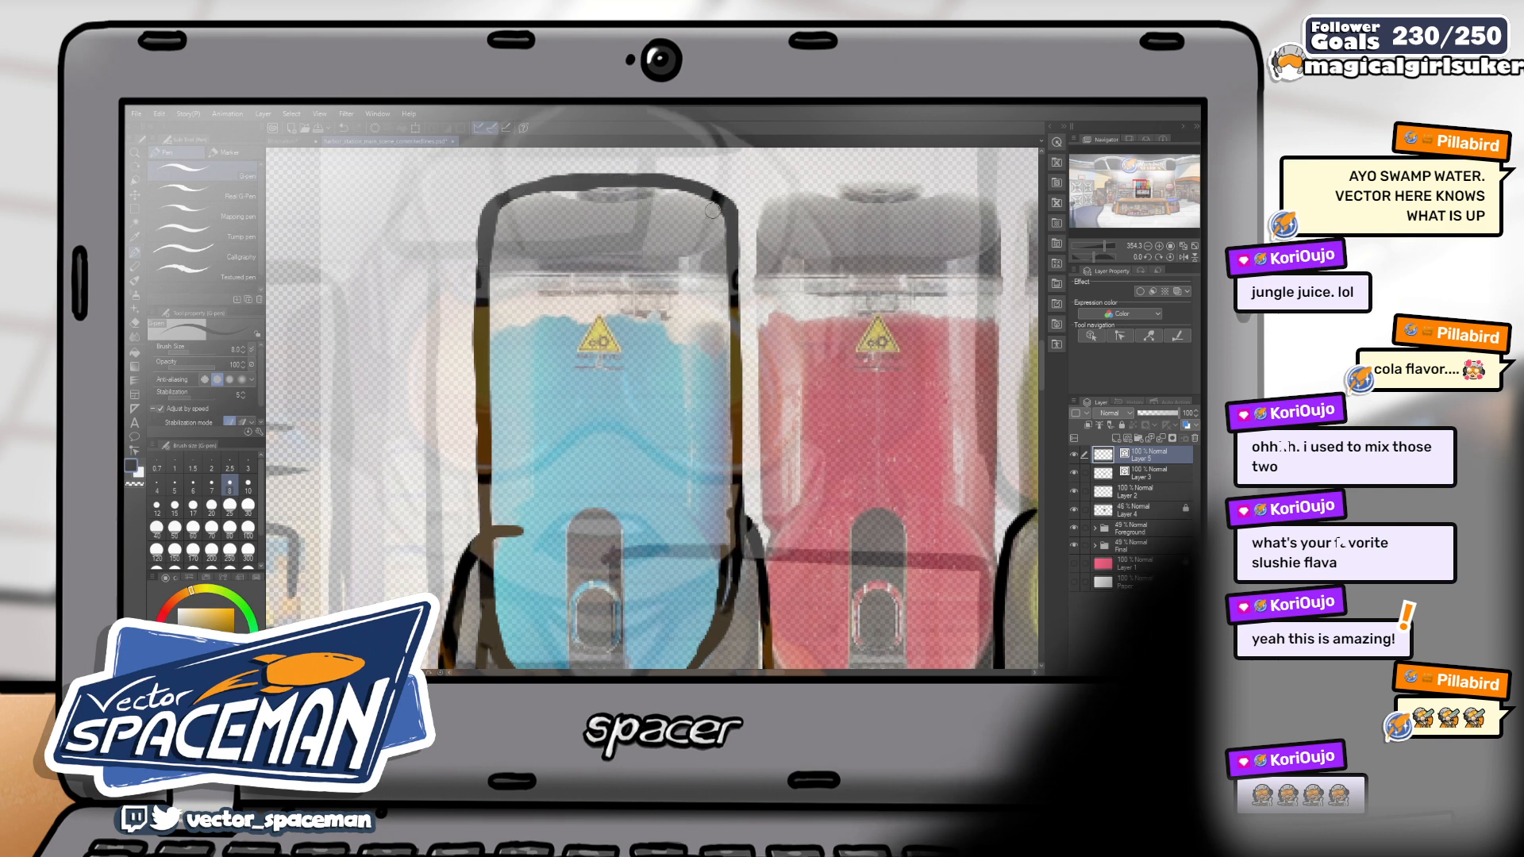
{"action": "key", "text": "e"}
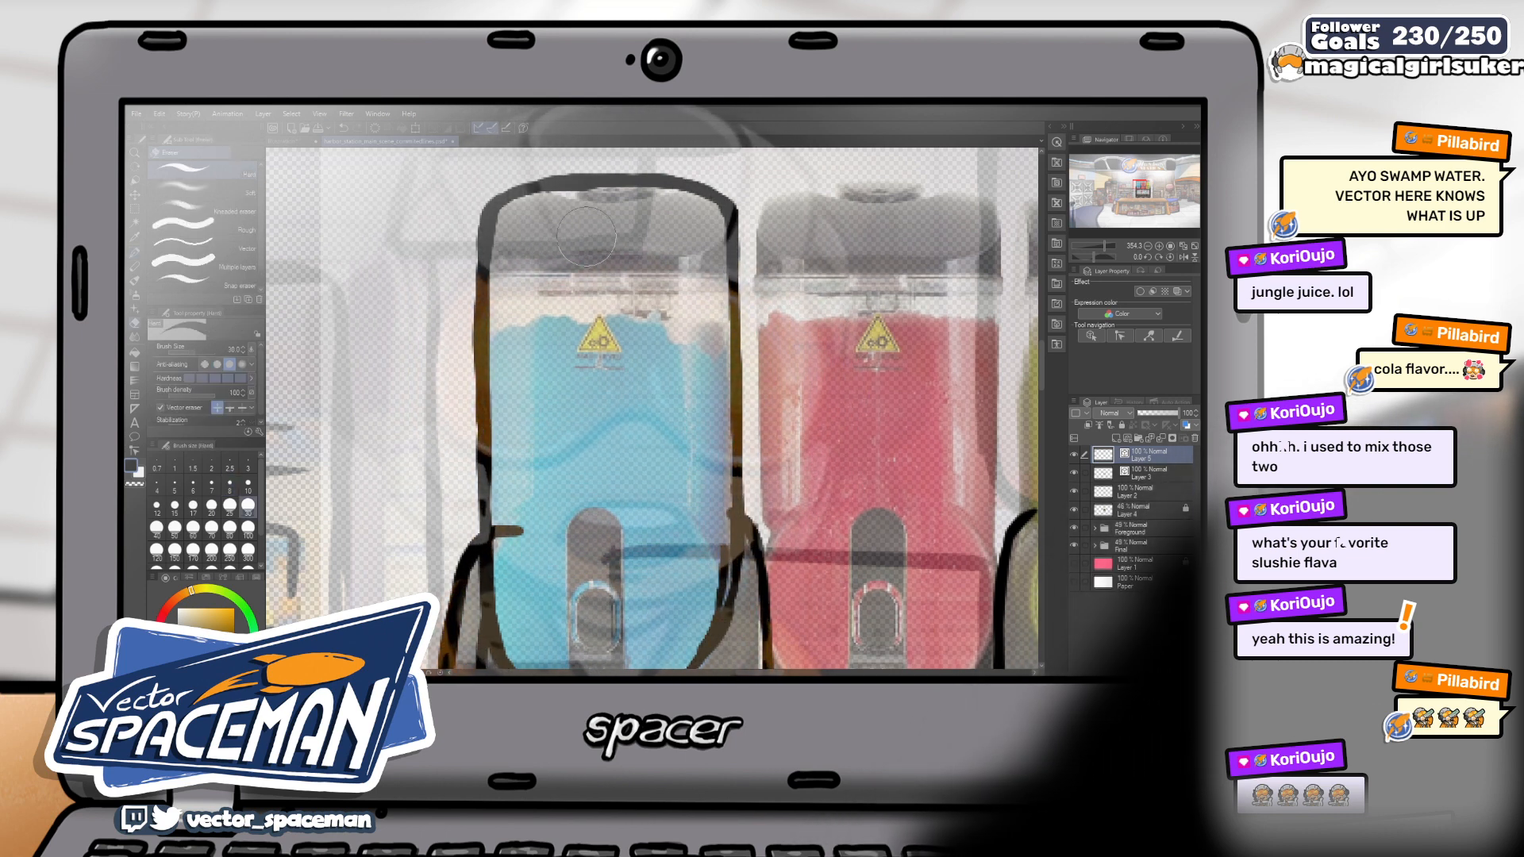
{"action": "key", "text": "bracketleft"}
{"action": "key", "text": "bracketleft"}
{"action": "key", "text": "bracketleft"}
{"action": "key", "text": "bracketleft"}
{"action": "key", "text": "bracketleft"}
{"action": "key", "text": "bracketleft"}
{"action": "key", "text": "bracketleft"}
{"action": "key", "text": "bracketleft"}
{"action": "key", "text": "bracketleft"}
{"action": "key", "text": "bracketleft"}
{"action": "key", "text": "bracketleft"}
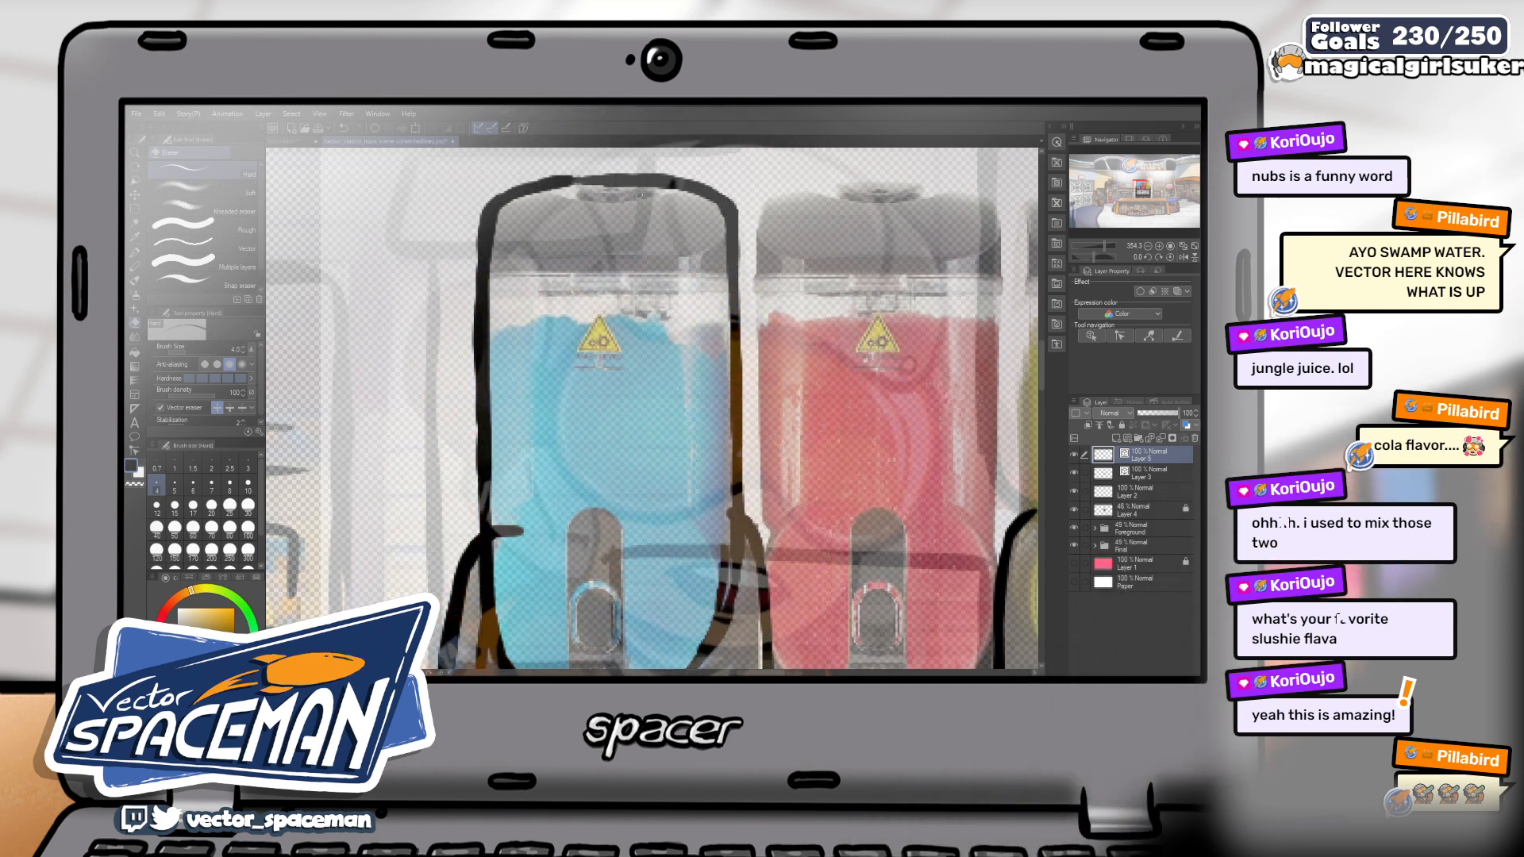
{"action": "key", "text": "p"}
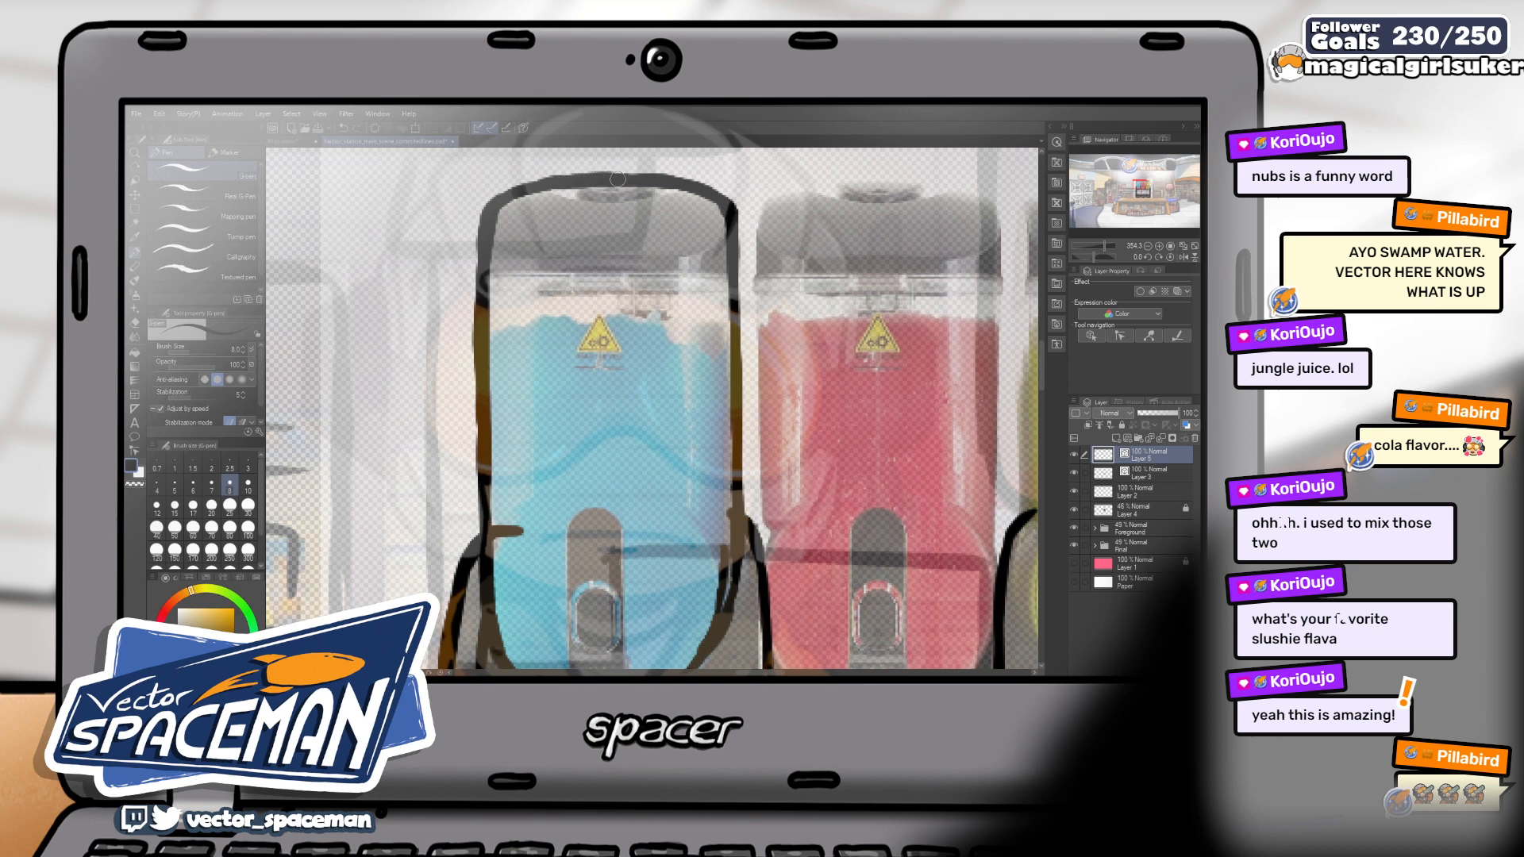
Enlarge the eraser to size 15 and erase the curve at the blue tank's lower right
{"action": "left_click_drag", "start_coordinate": [702, 263], "coordinate": [651, 236]}
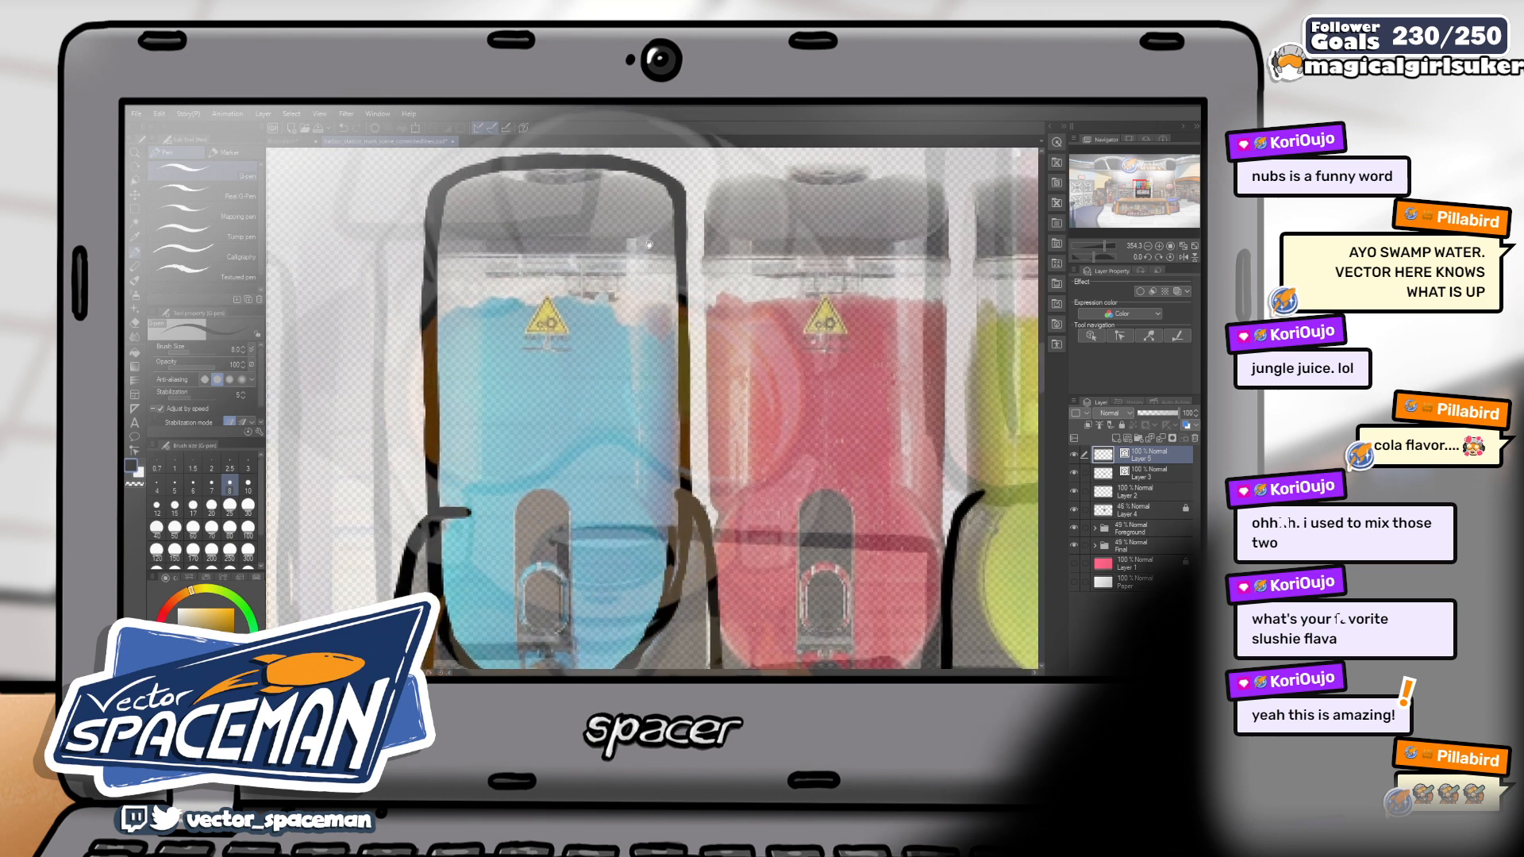
{"action": "left_click_drag", "start_coordinate": [677, 364], "coordinate": [672, 205]}
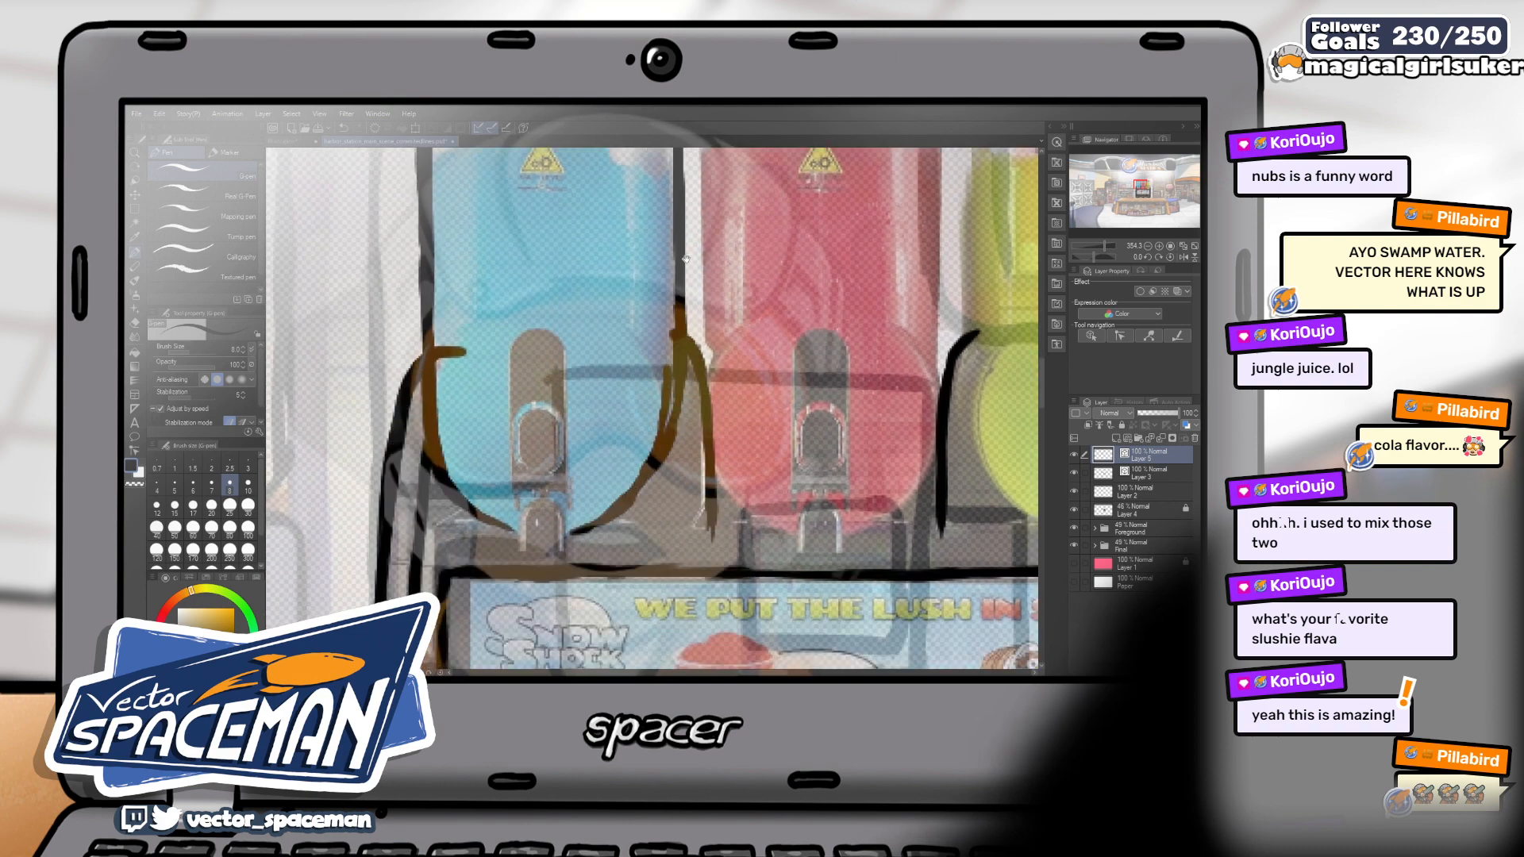
{"action": "key", "text": "e"}
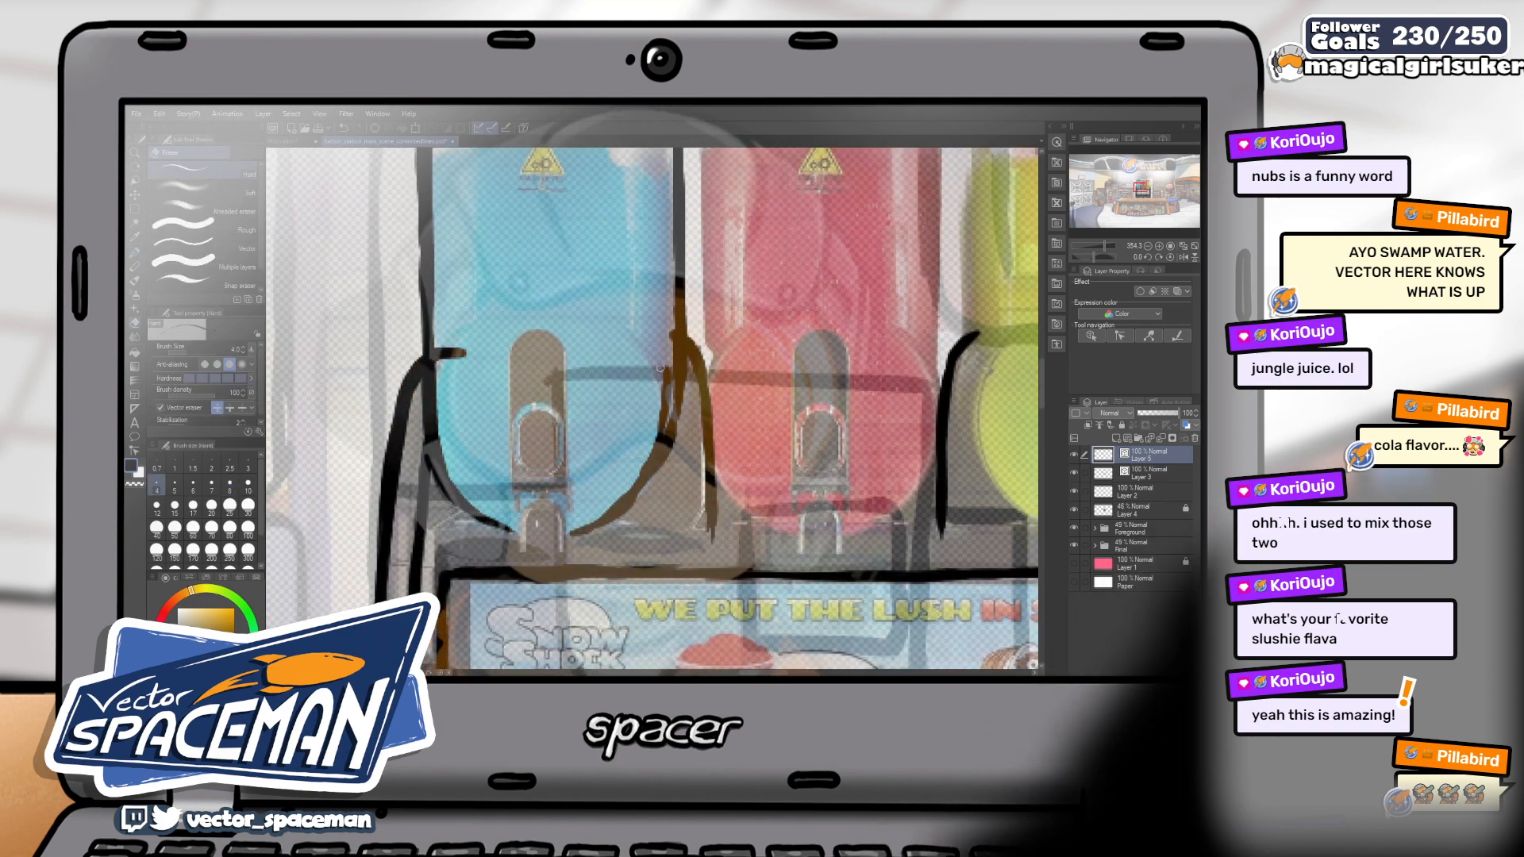
{"action": "key", "text": "bracketright"}
{"action": "key", "text": "bracketright"}
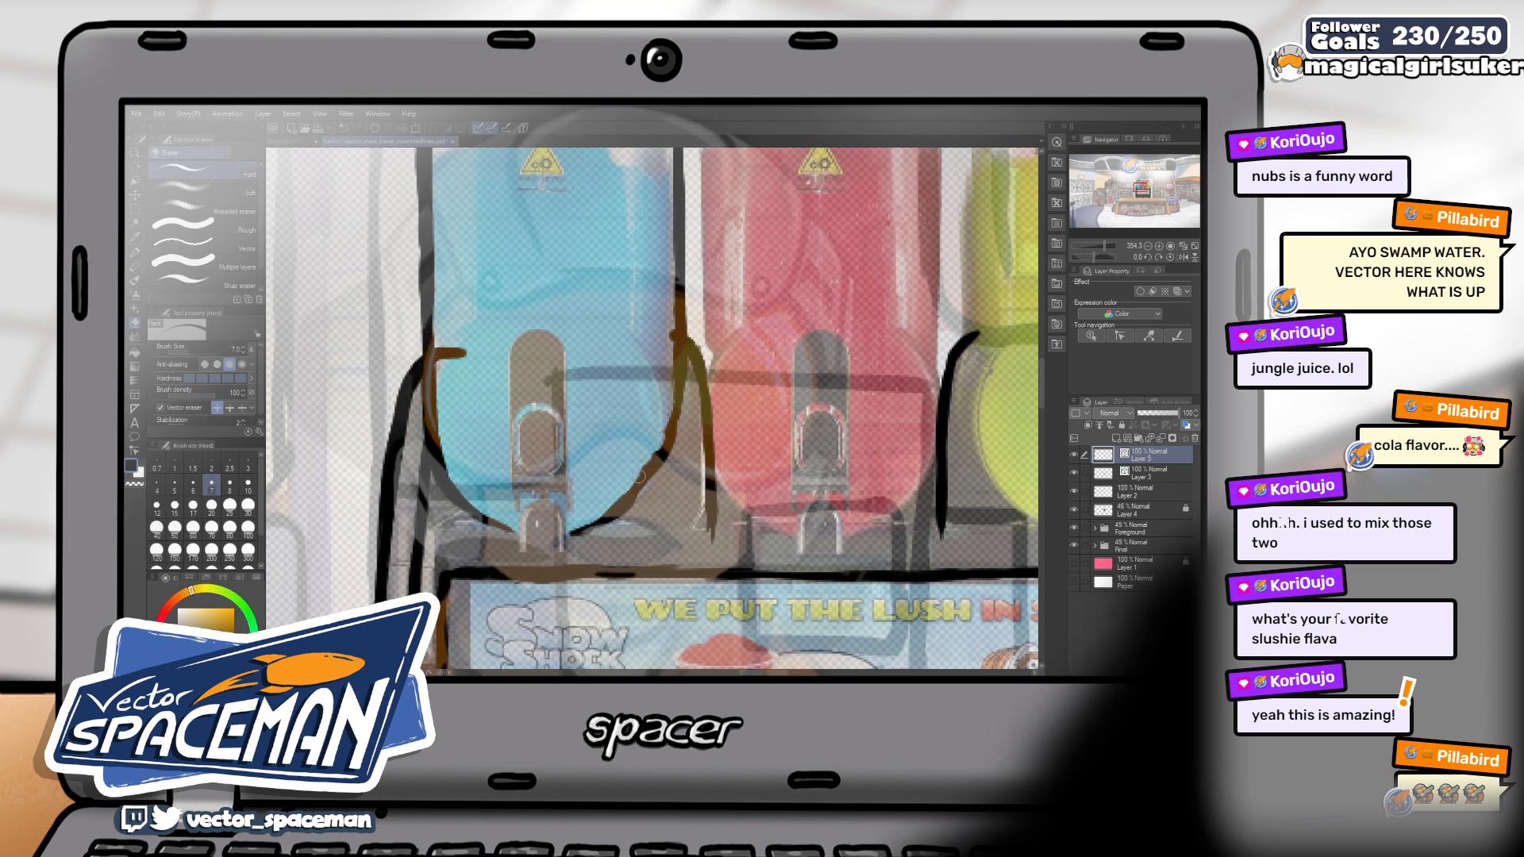
{"action": "key", "text": "bracketright"}
{"action": "key", "text": "bracketright"}
{"action": "key", "text": "bracketright"}
{"action": "key", "text": "bracketright"}
{"action": "left_click_drag", "start_coordinate": [677, 416], "coordinate": [597, 538]}
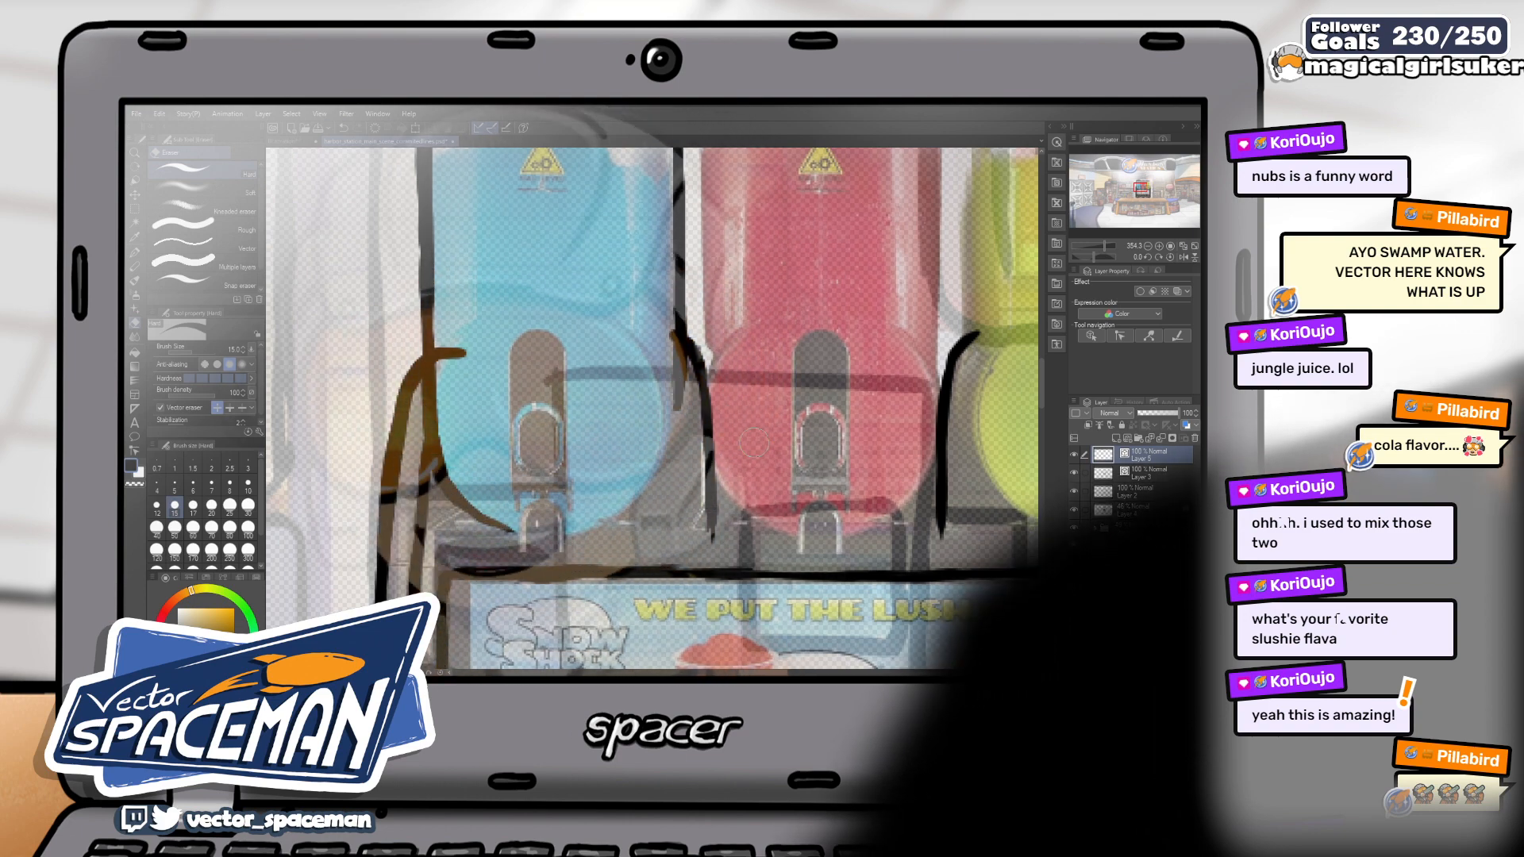
Redraw the blue tank's lower-right curve with the pen, joining it to the tank's side and rounded bottom
{"action": "key", "text": "p"}
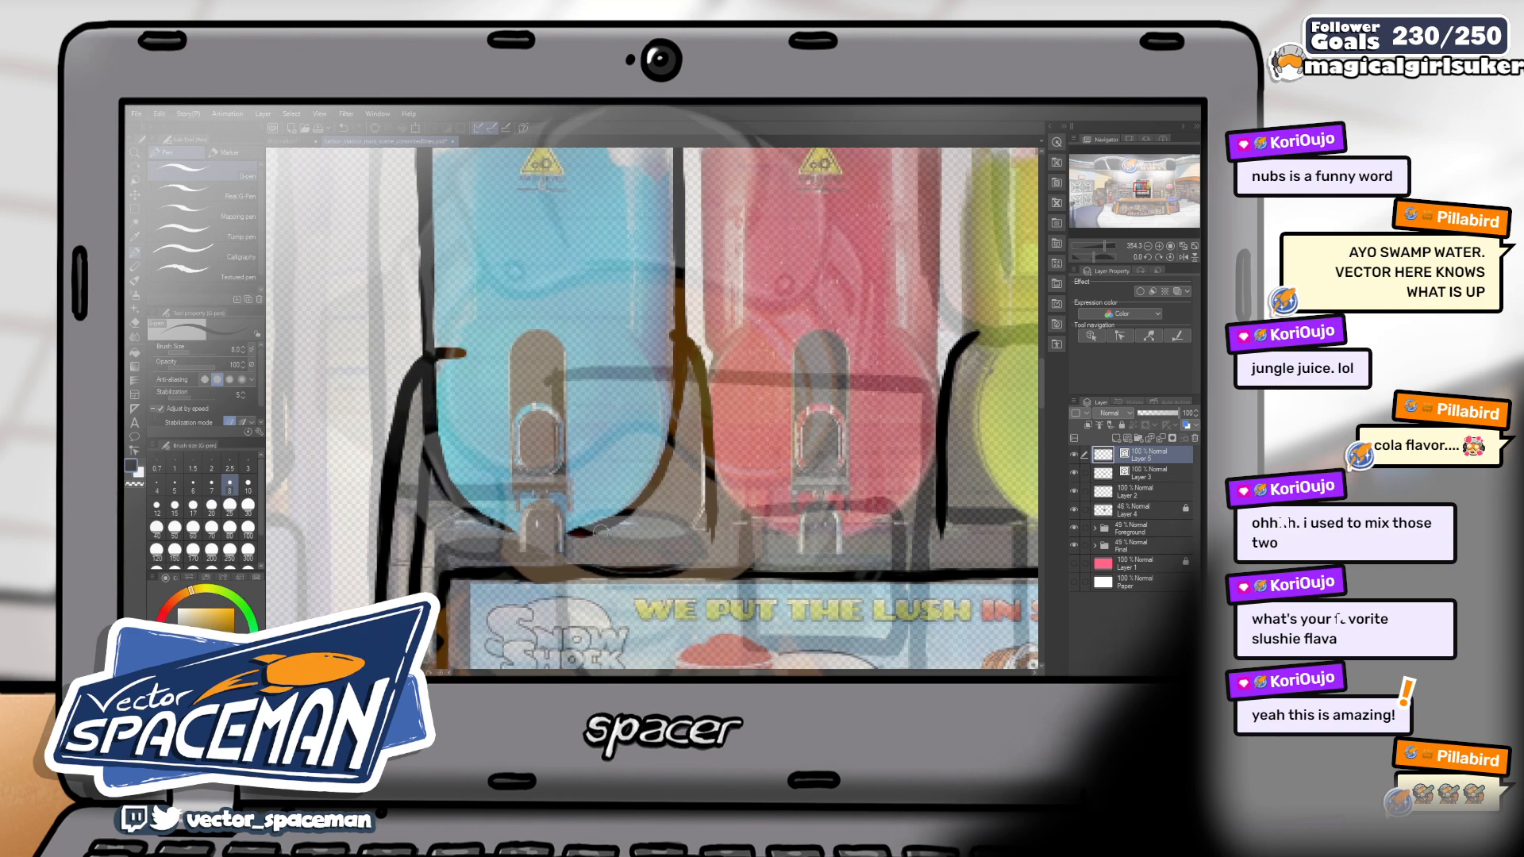
{"action": "left_click_drag", "start_coordinate": [573, 509], "coordinate": [580, 461]}
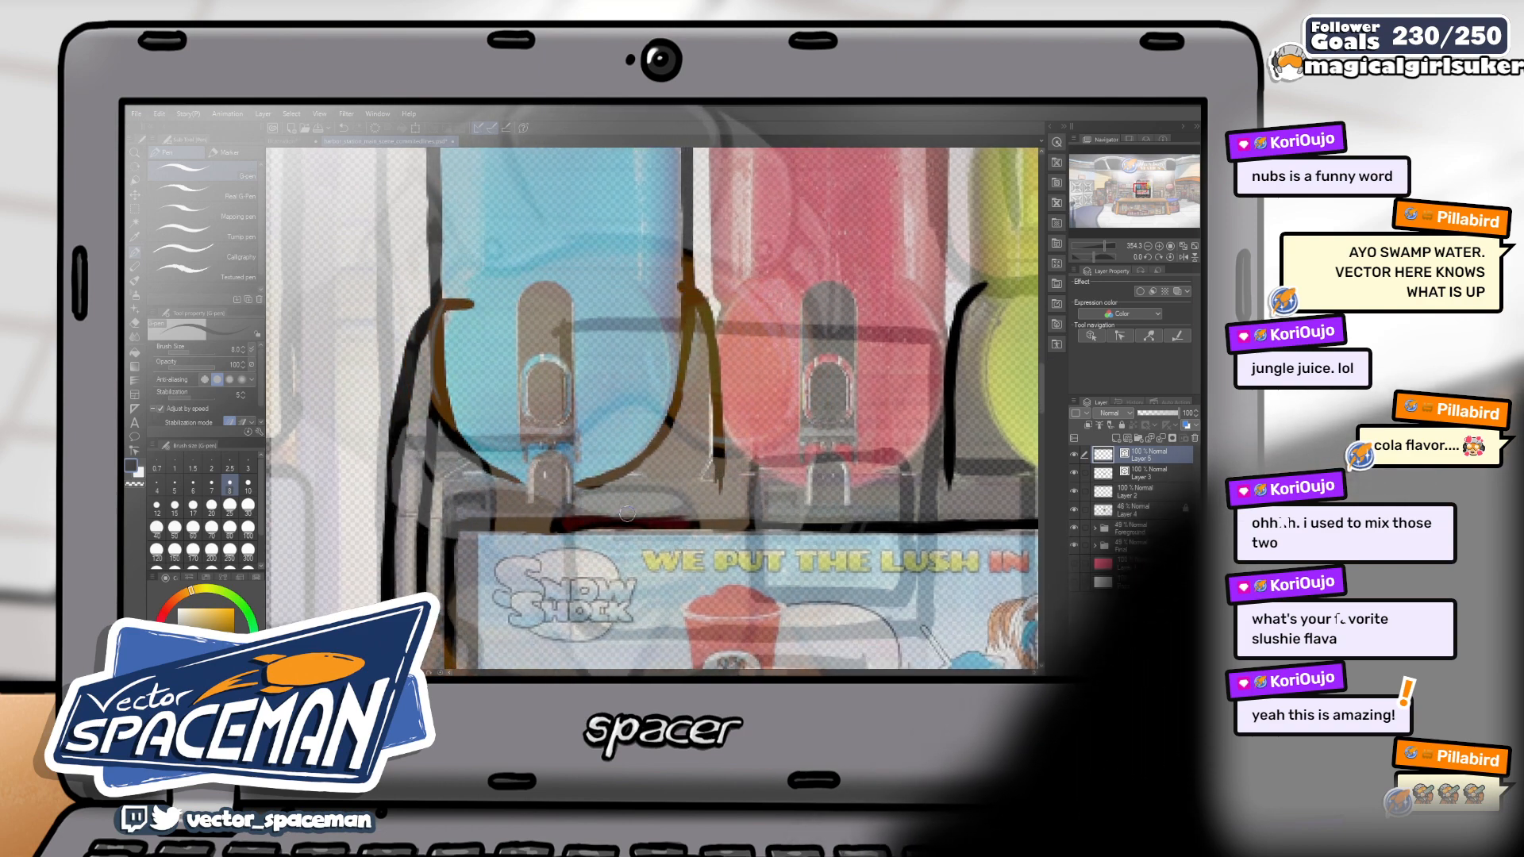
{"action": "scroll", "coordinate": [627, 514], "scroll_direction": "down", "scroll_amount": 3}
{"action": "scroll", "coordinate": [633, 503], "scroll_direction": "down", "scroll_amount": 5}
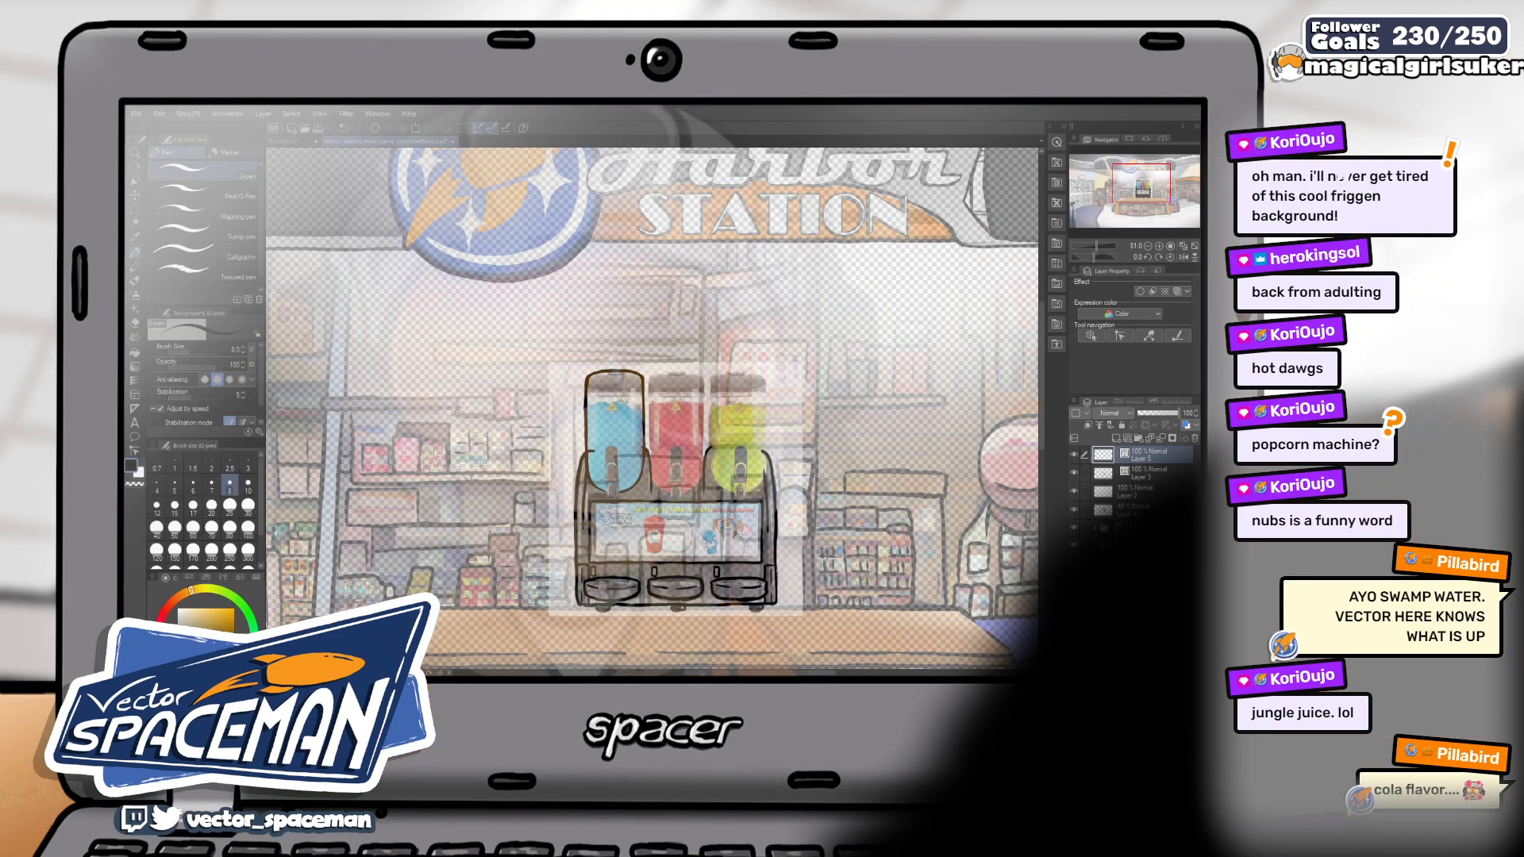
Outline the blue tank's tap with its inner opening and rounded nozzle, and draw the curved edges of the tank's lid
{"action": "scroll", "coordinate": [714, 501], "scroll_direction": "up", "scroll_amount": 3}
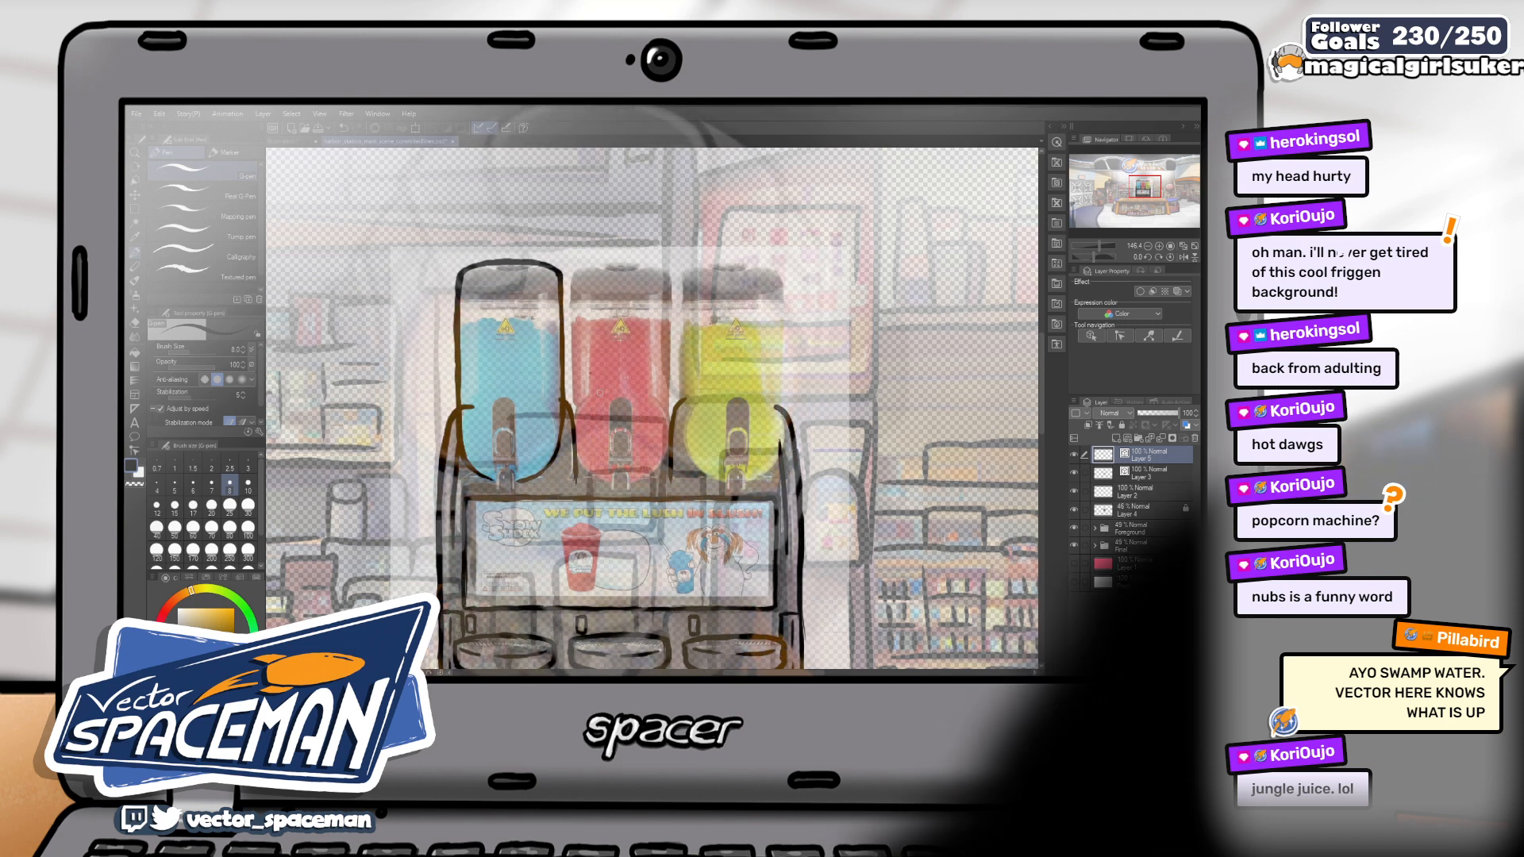
{"action": "left_click_drag", "start_coordinate": [591, 378], "coordinate": [663, 324]}
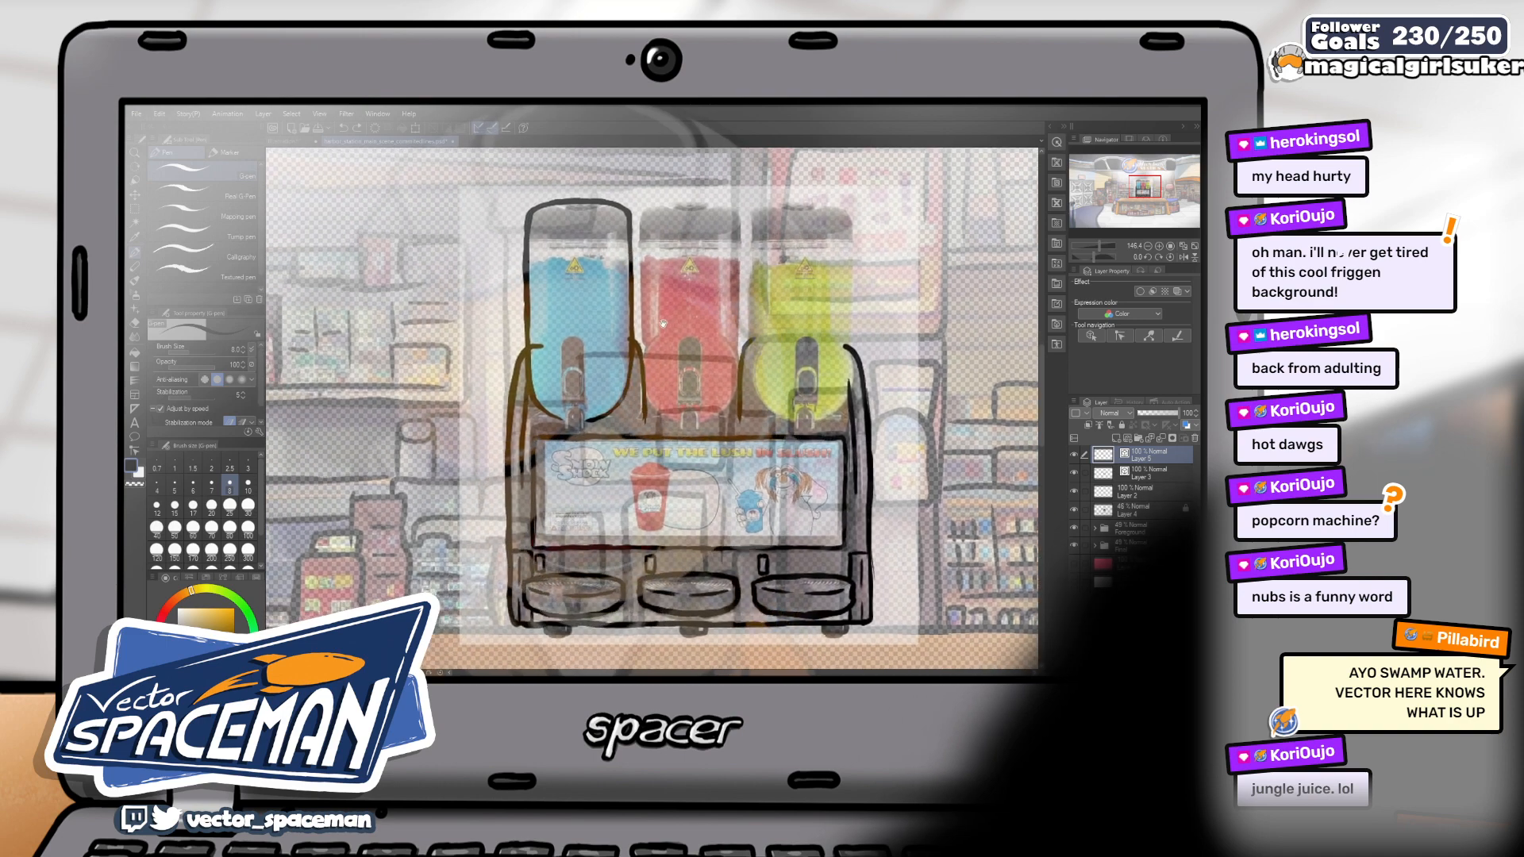
{"action": "scroll", "coordinate": [656, 383], "scroll_direction": "up", "scroll_amount": 5}
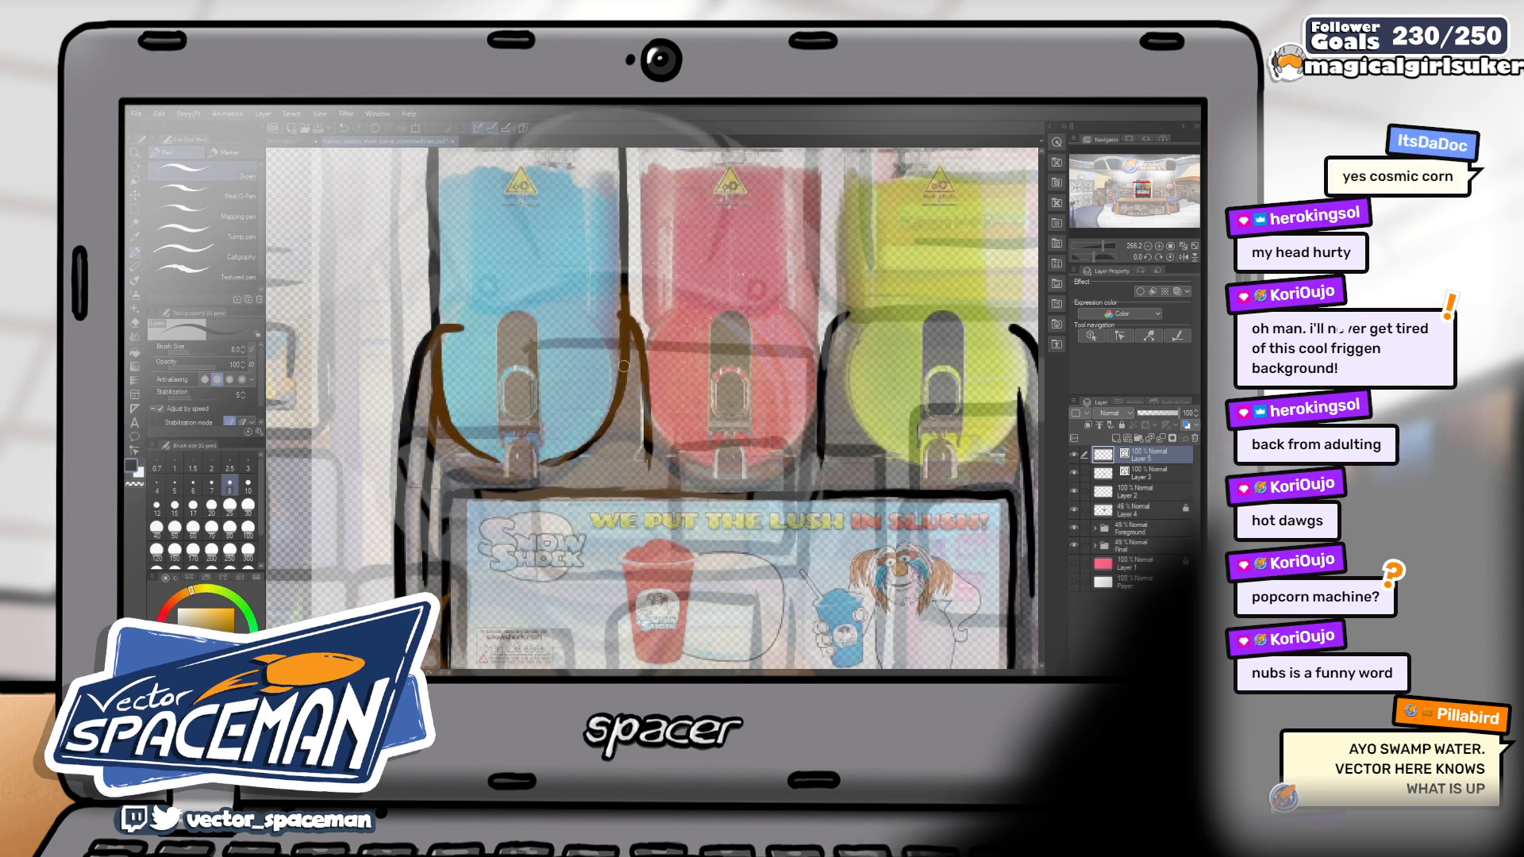
{"action": "left_click_drag", "start_coordinate": [633, 404], "coordinate": [653, 341]}
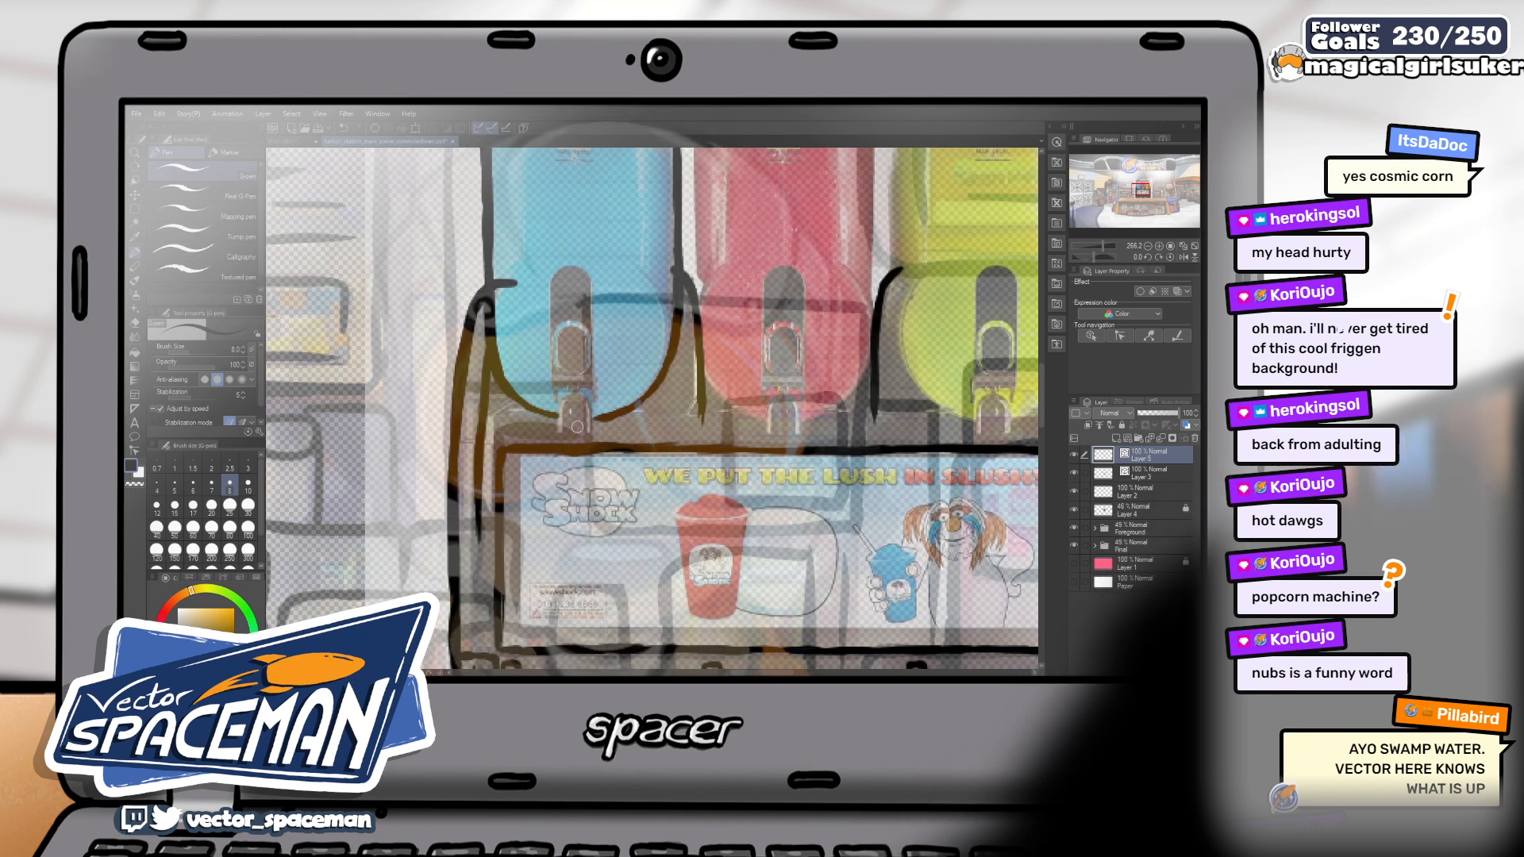
{"action": "left_click_drag", "start_coordinate": [605, 429], "coordinate": [659, 382]}
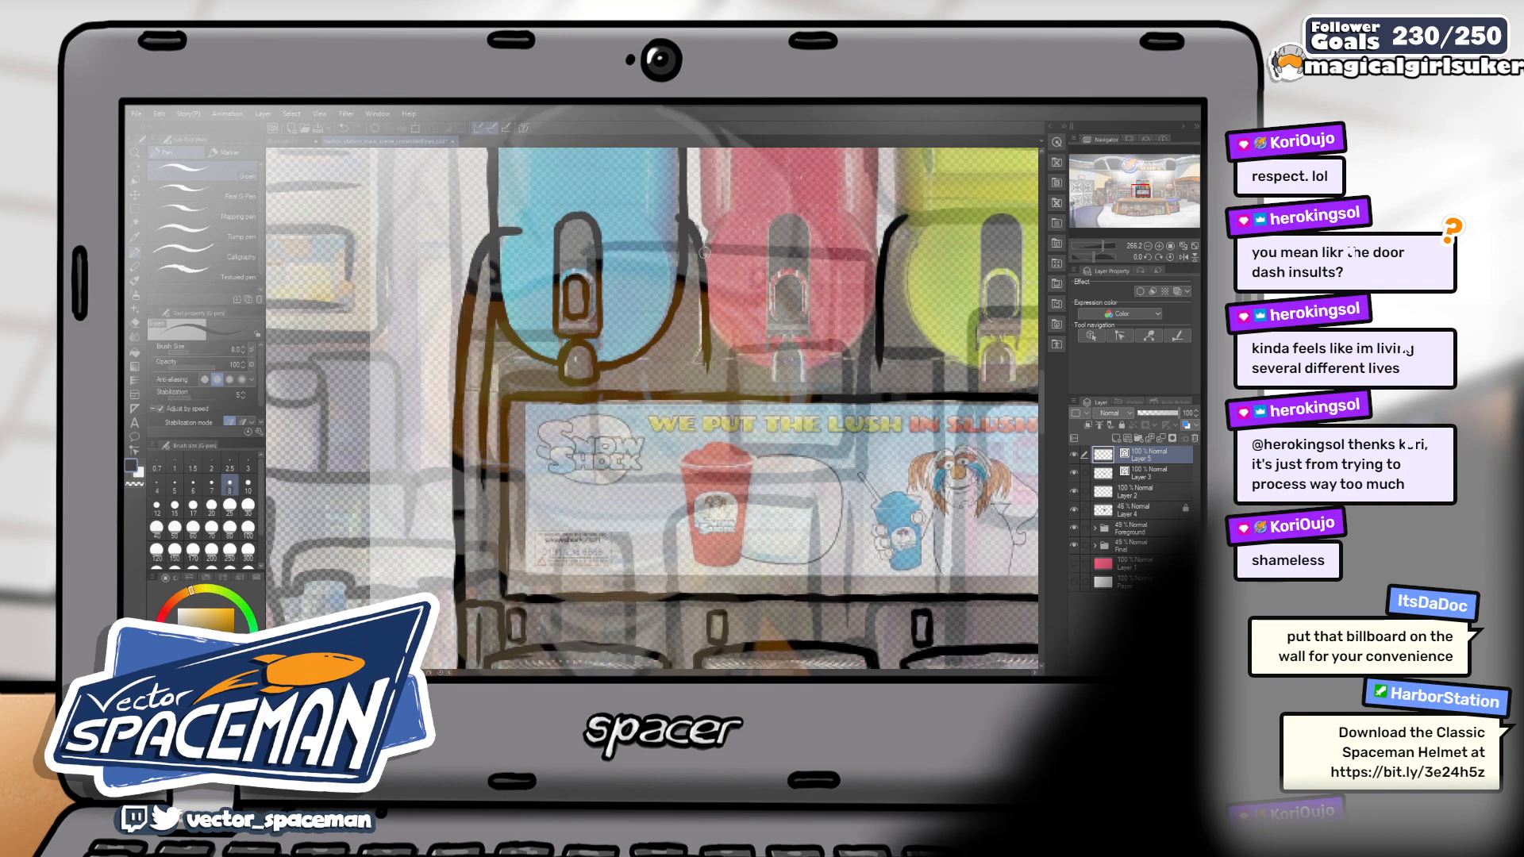
{"action": "left_click_drag", "start_coordinate": [704, 252], "coordinate": [643, 508]}
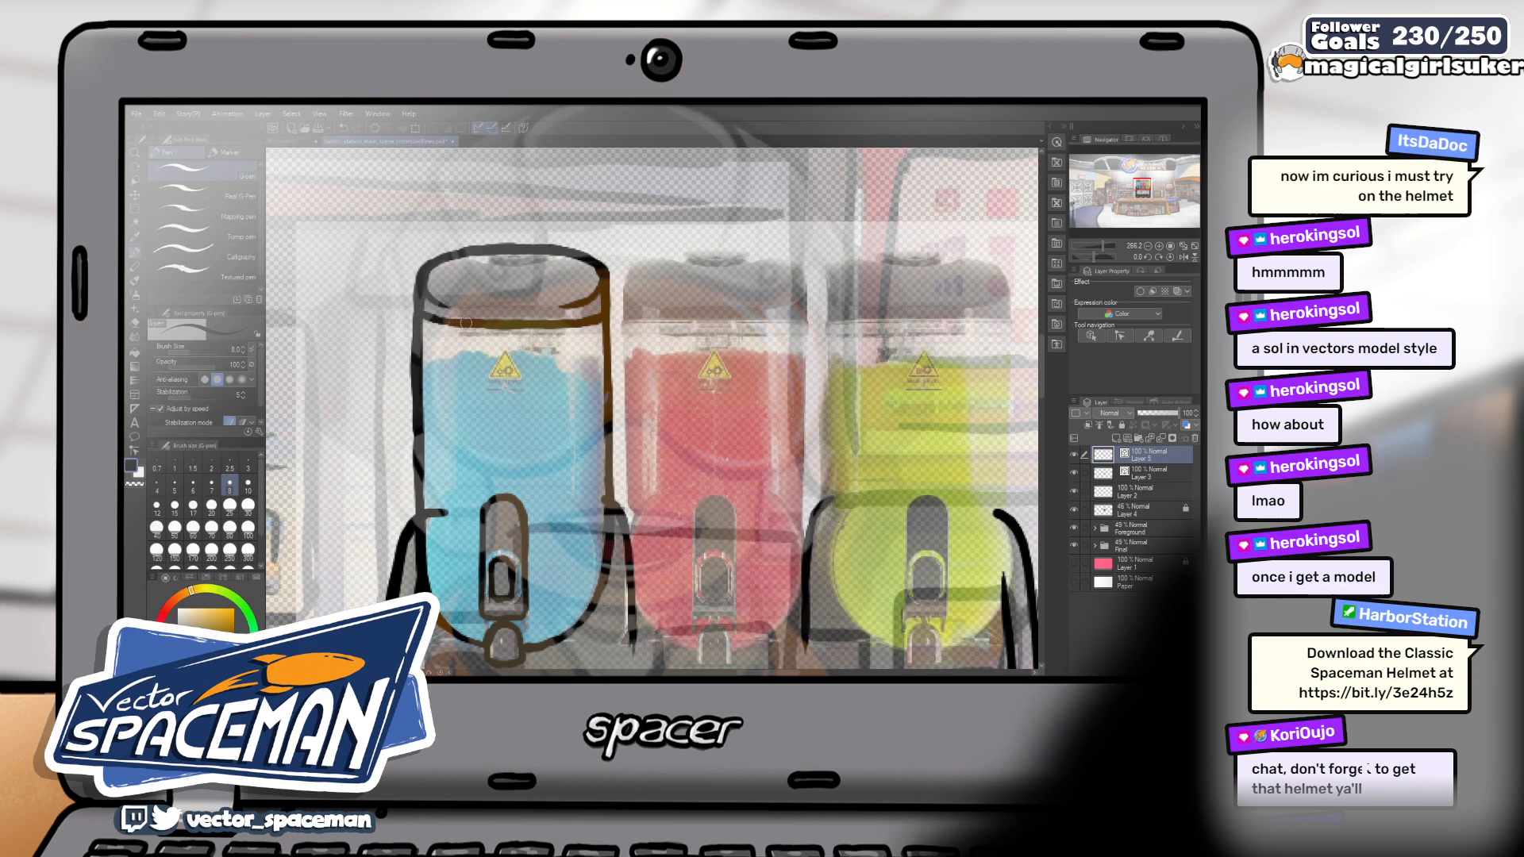
Reshape the short body-edge strokes where the machine's arms meet both sides of the blue tank
{"action": "left_click_drag", "start_coordinate": [626, 404], "coordinate": [563, 317]}
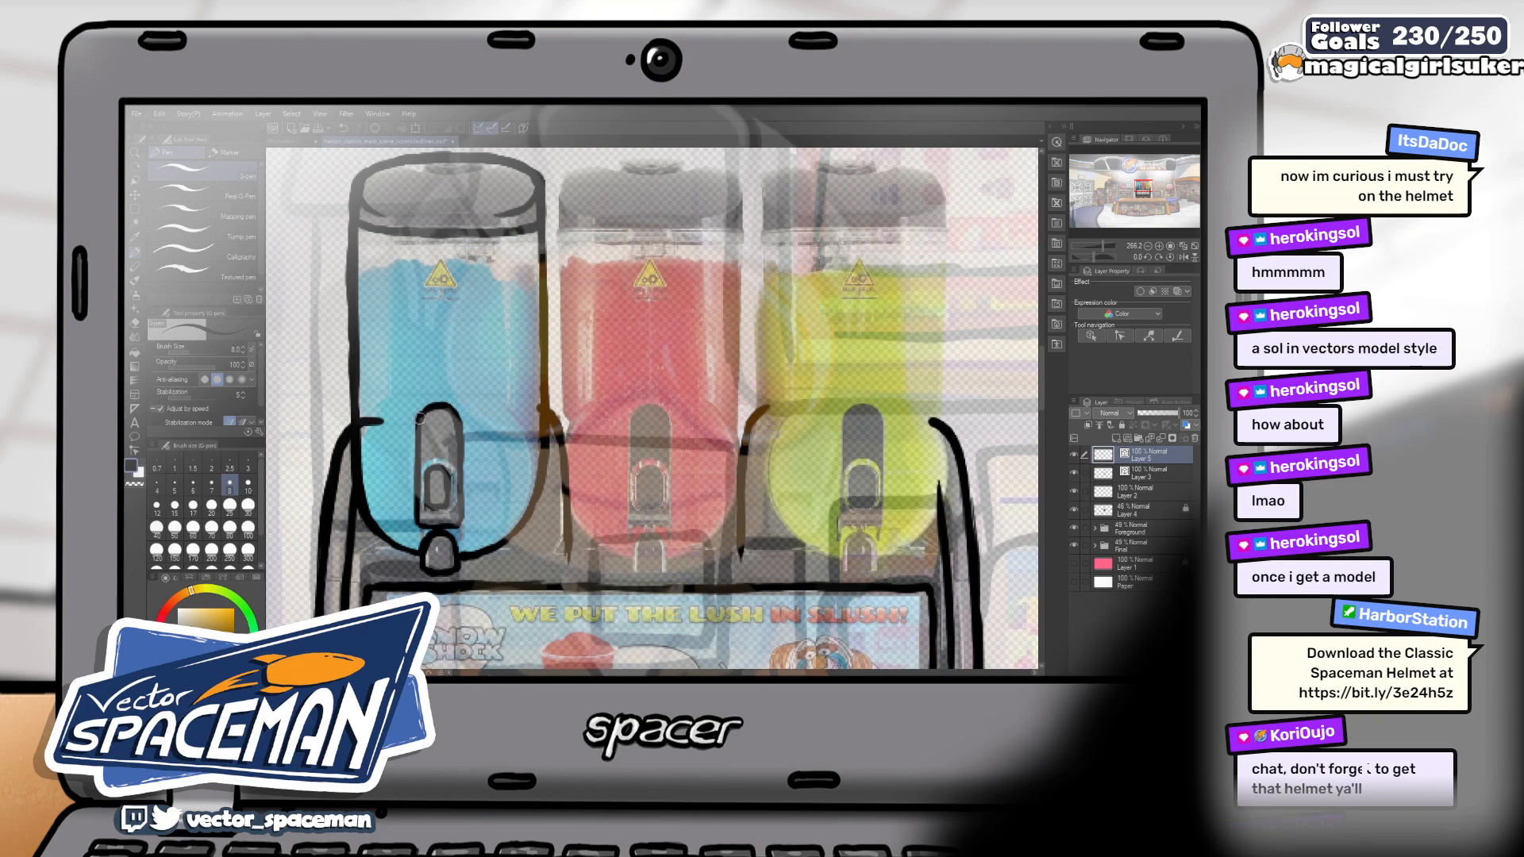
{"action": "scroll", "coordinate": [538, 411], "scroll_direction": "up", "scroll_amount": 5}
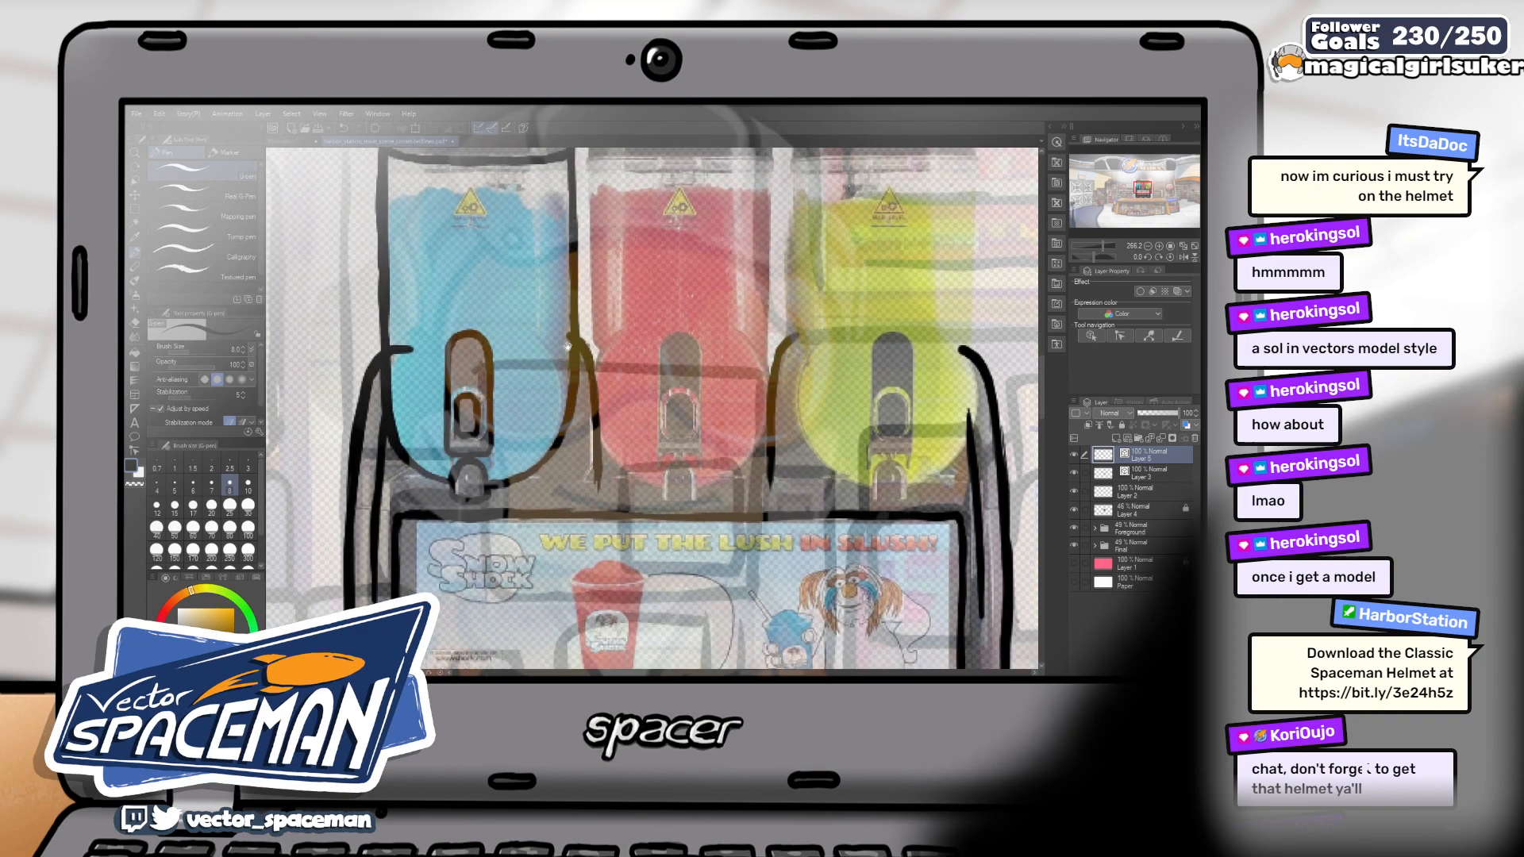
{"action": "left_click_drag", "start_coordinate": [538, 410], "coordinate": [624, 295]}
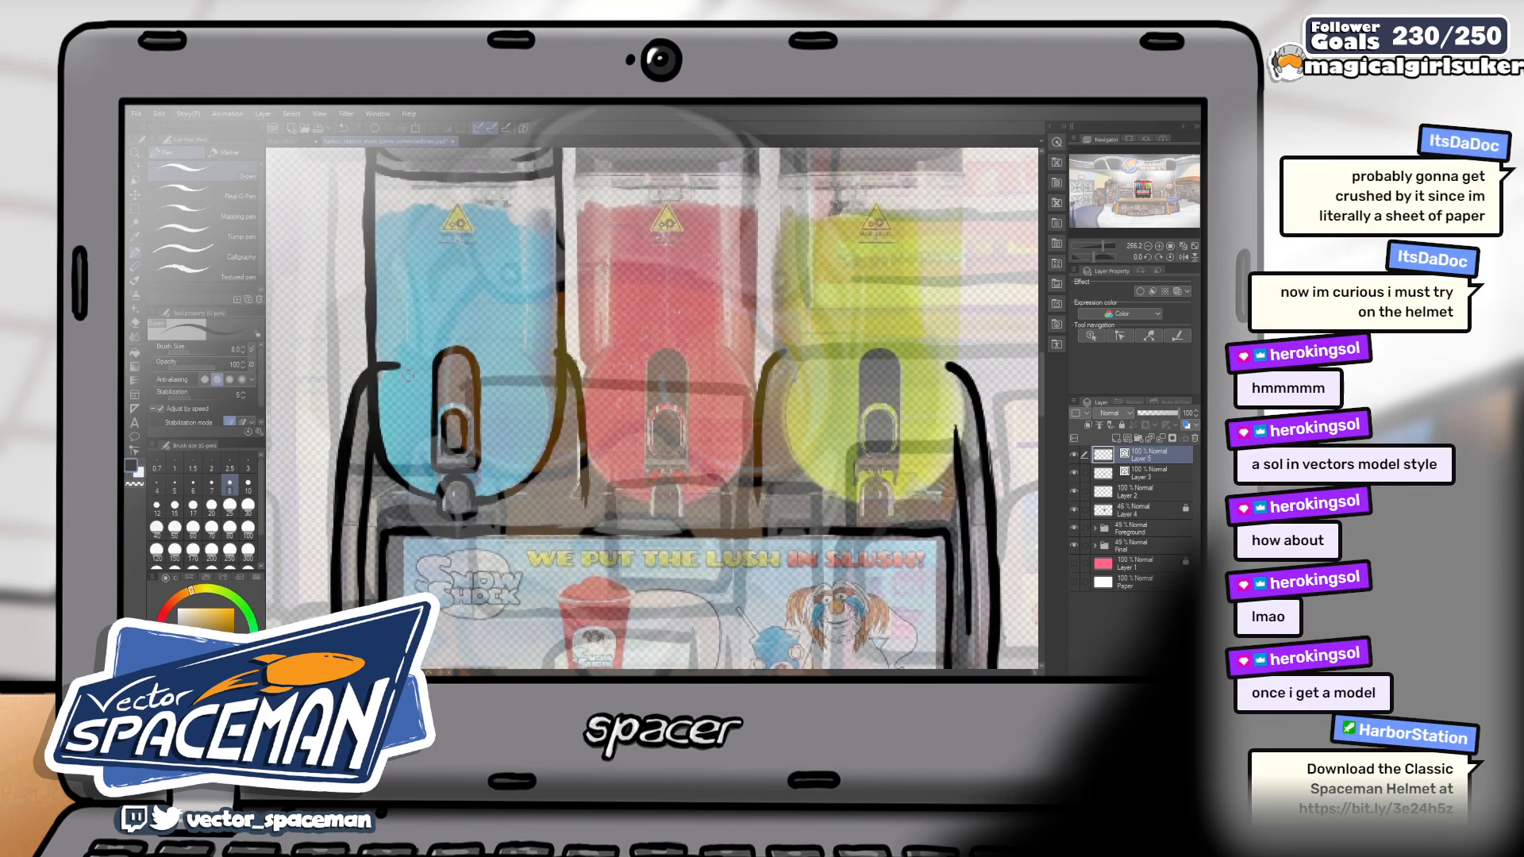
{"action": "left_click_drag", "start_coordinate": [775, 355], "coordinate": [807, 355]}
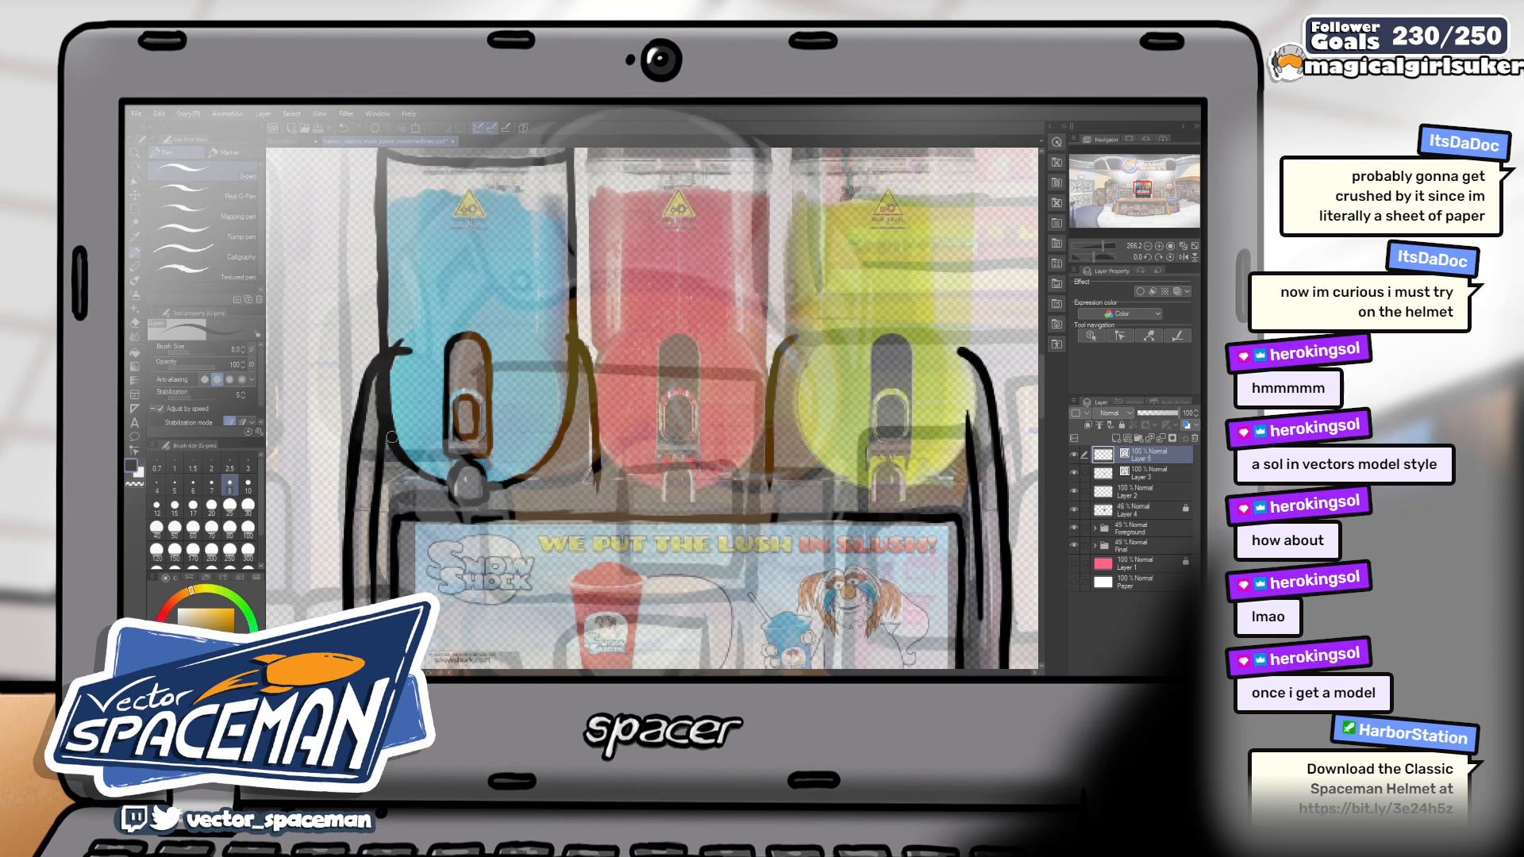
{"action": "key", "text": "e"}
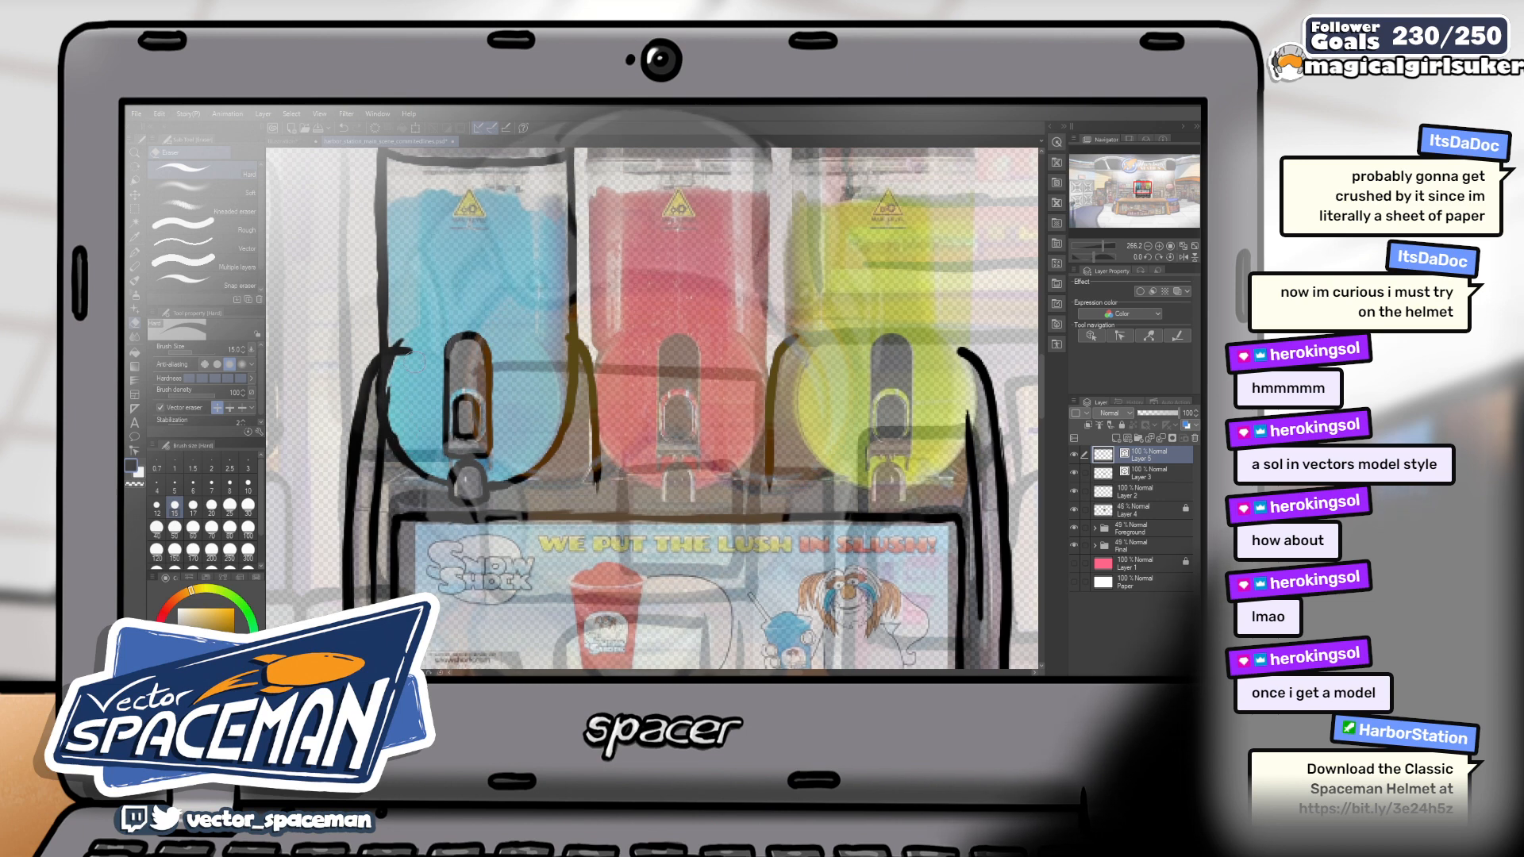
{"action": "key", "text": "b"}
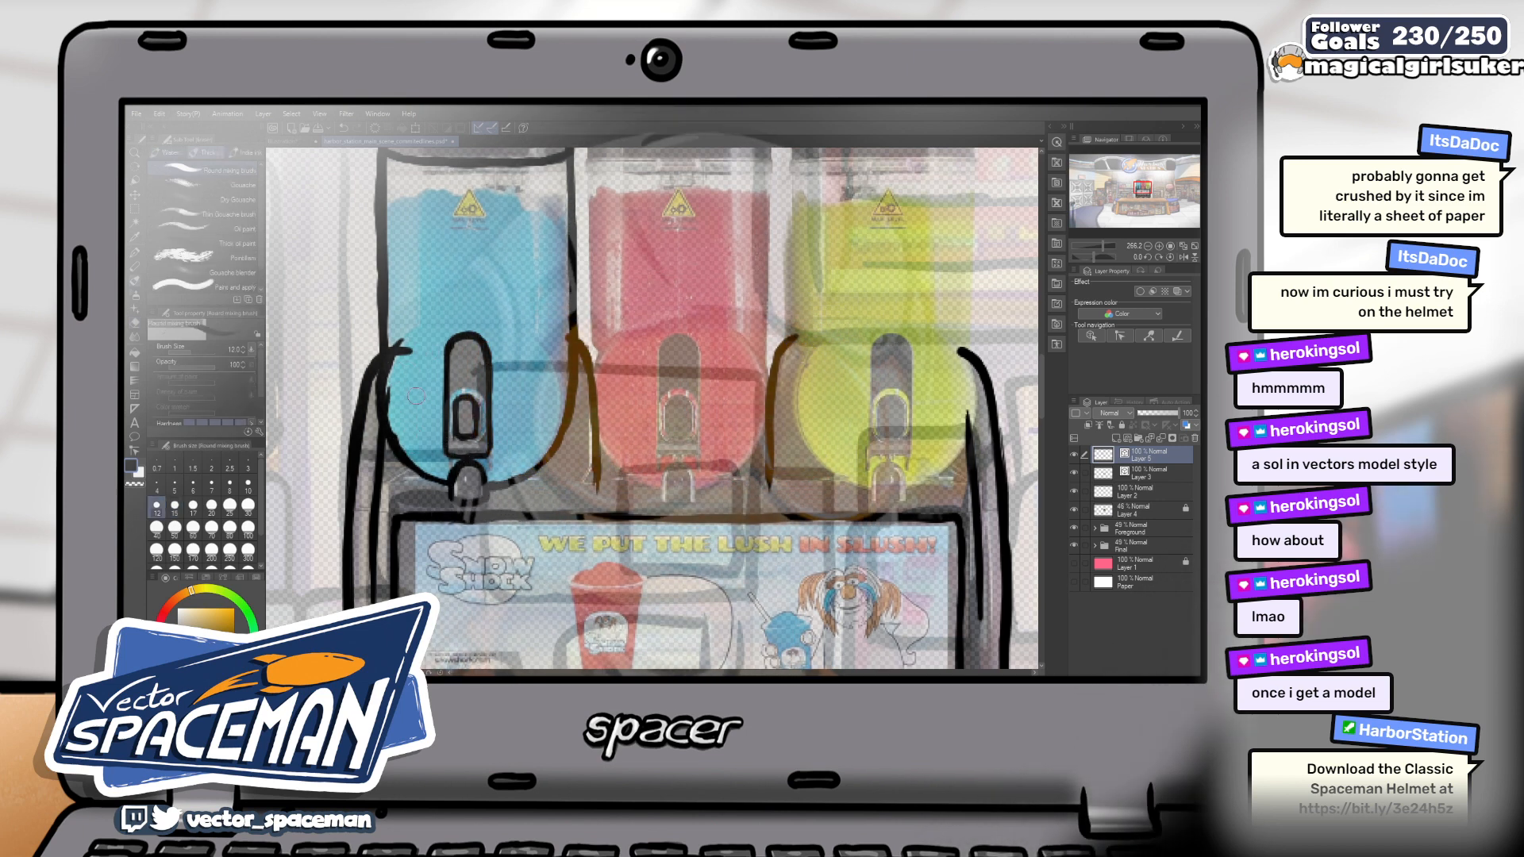
{"action": "key", "text": "p"}
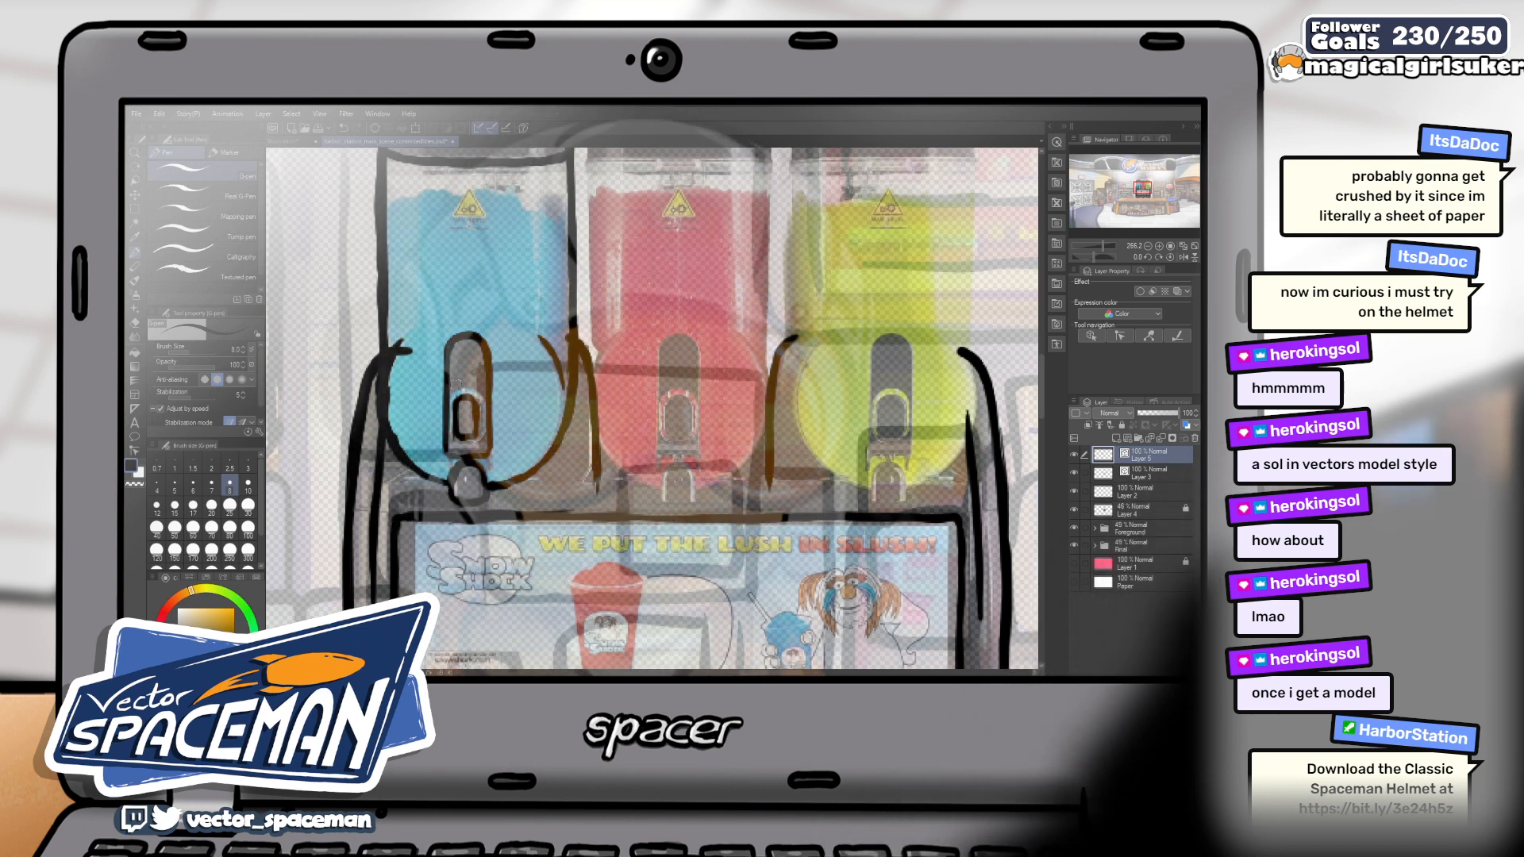
Try erasing parts of the blue tank's lower-left outline and undo the erasures
{"action": "key", "text": "e"}
{"action": "mouse_move", "coordinate": [389, 375]}
{"action": "left_mouse_down"}
{"action": "mouse_move", "coordinate": [395, 446]}
{"action": "mouse_move", "coordinate": [451, 499]}
{"action": "left_mouse_up"}
{"action": "key", "text": "ctrl+z"}
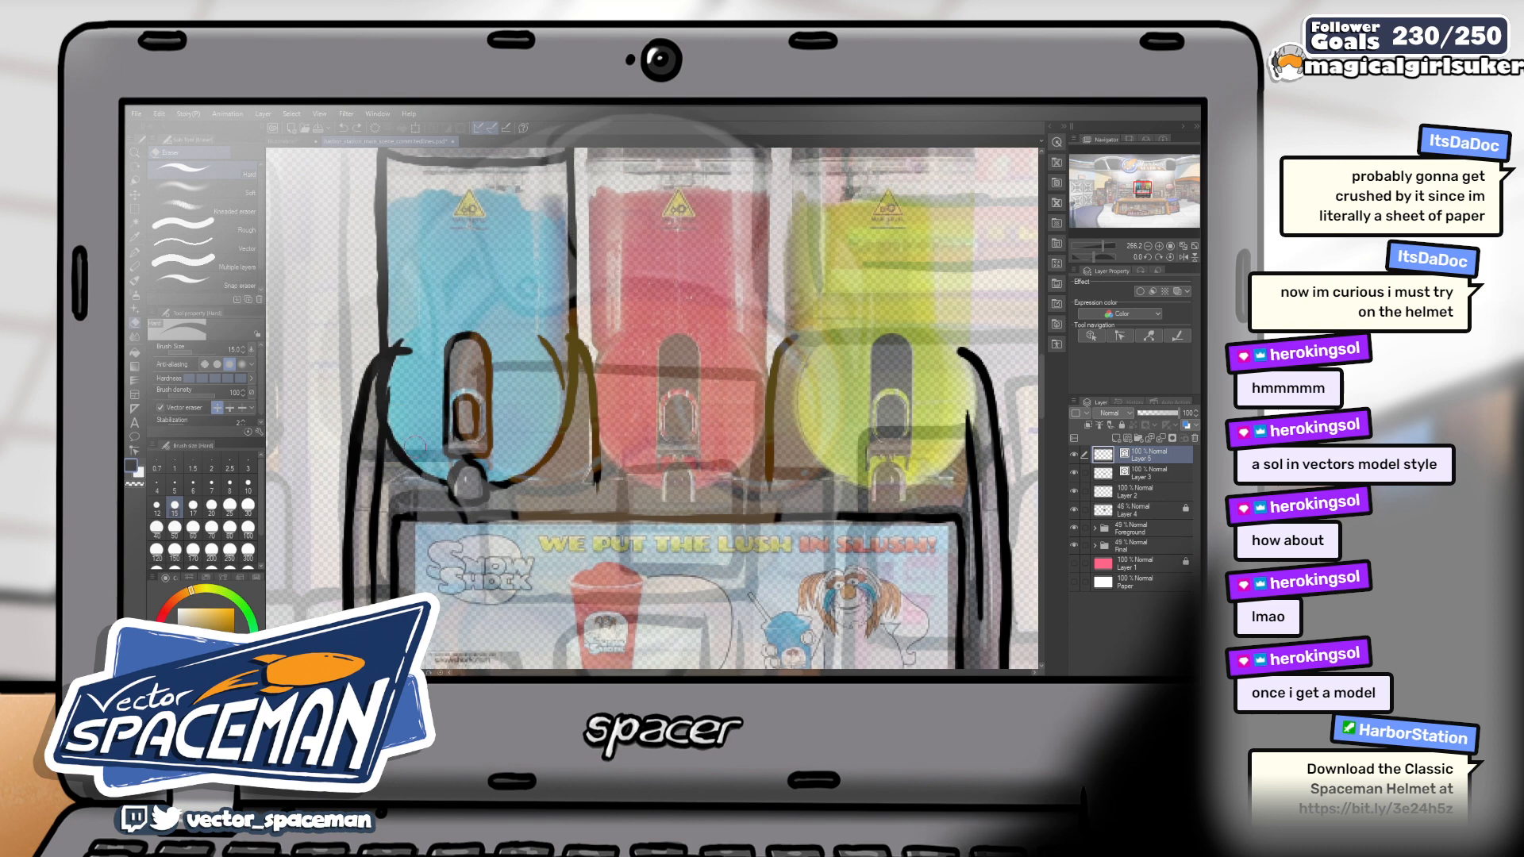
{"action": "left_click_drag", "start_coordinate": [449, 481], "coordinate": [452, 500]}
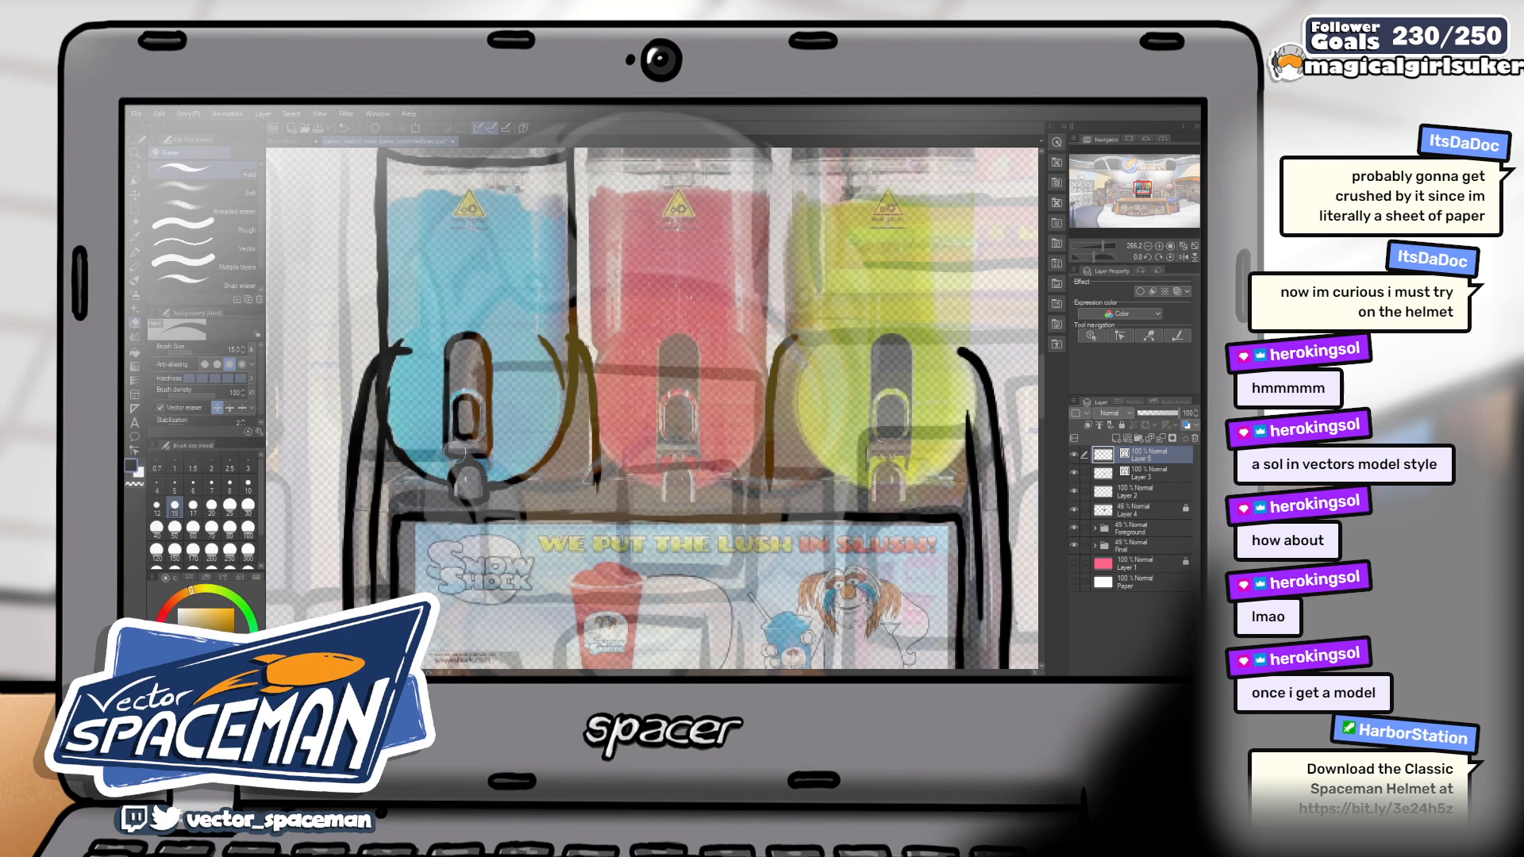
{"action": "key", "text": "p"}
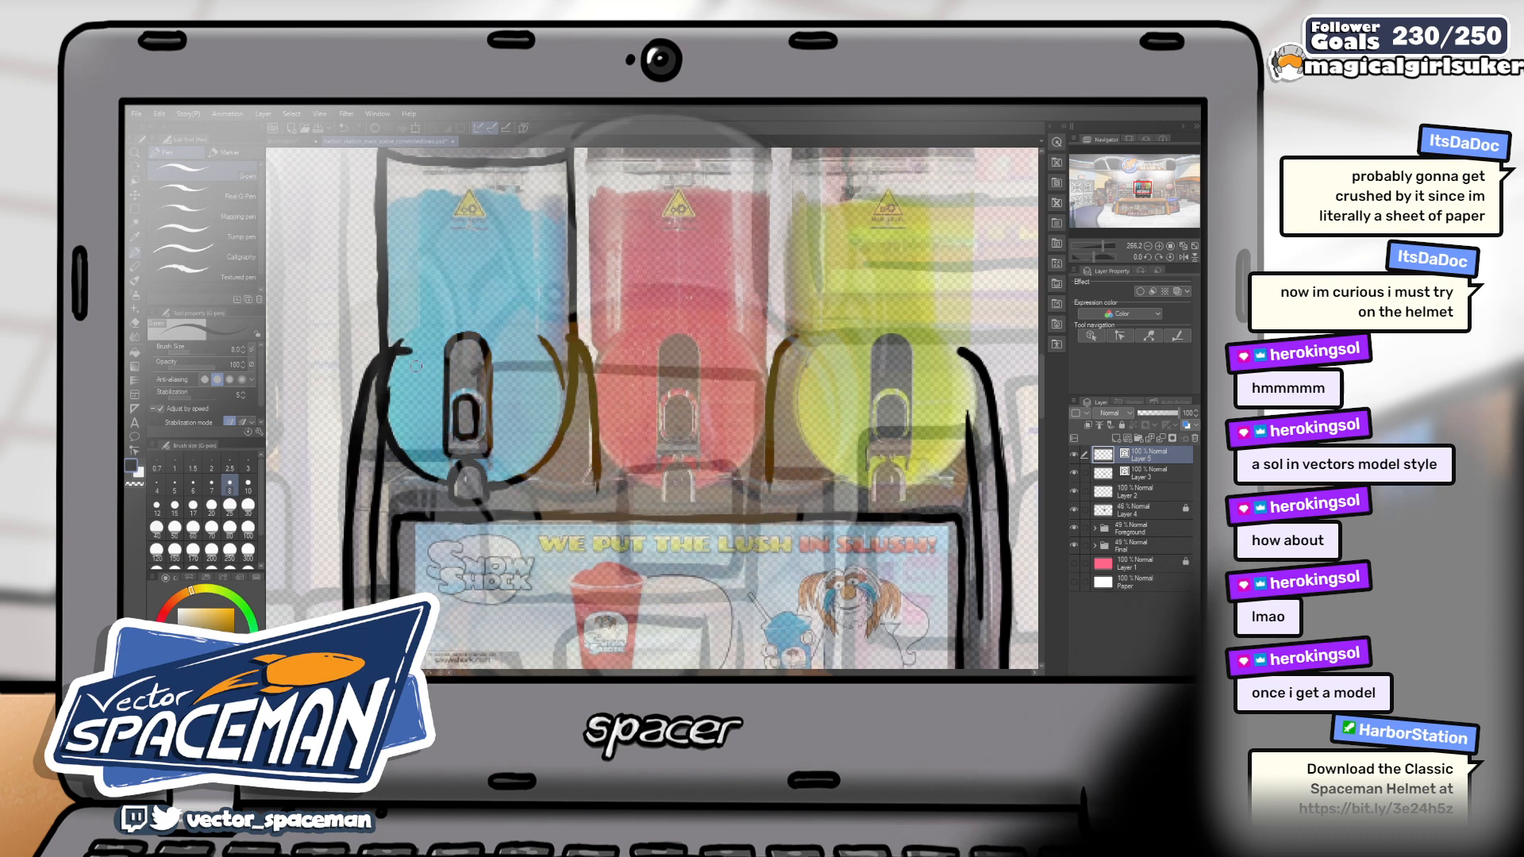
{"action": "key", "text": "e"}
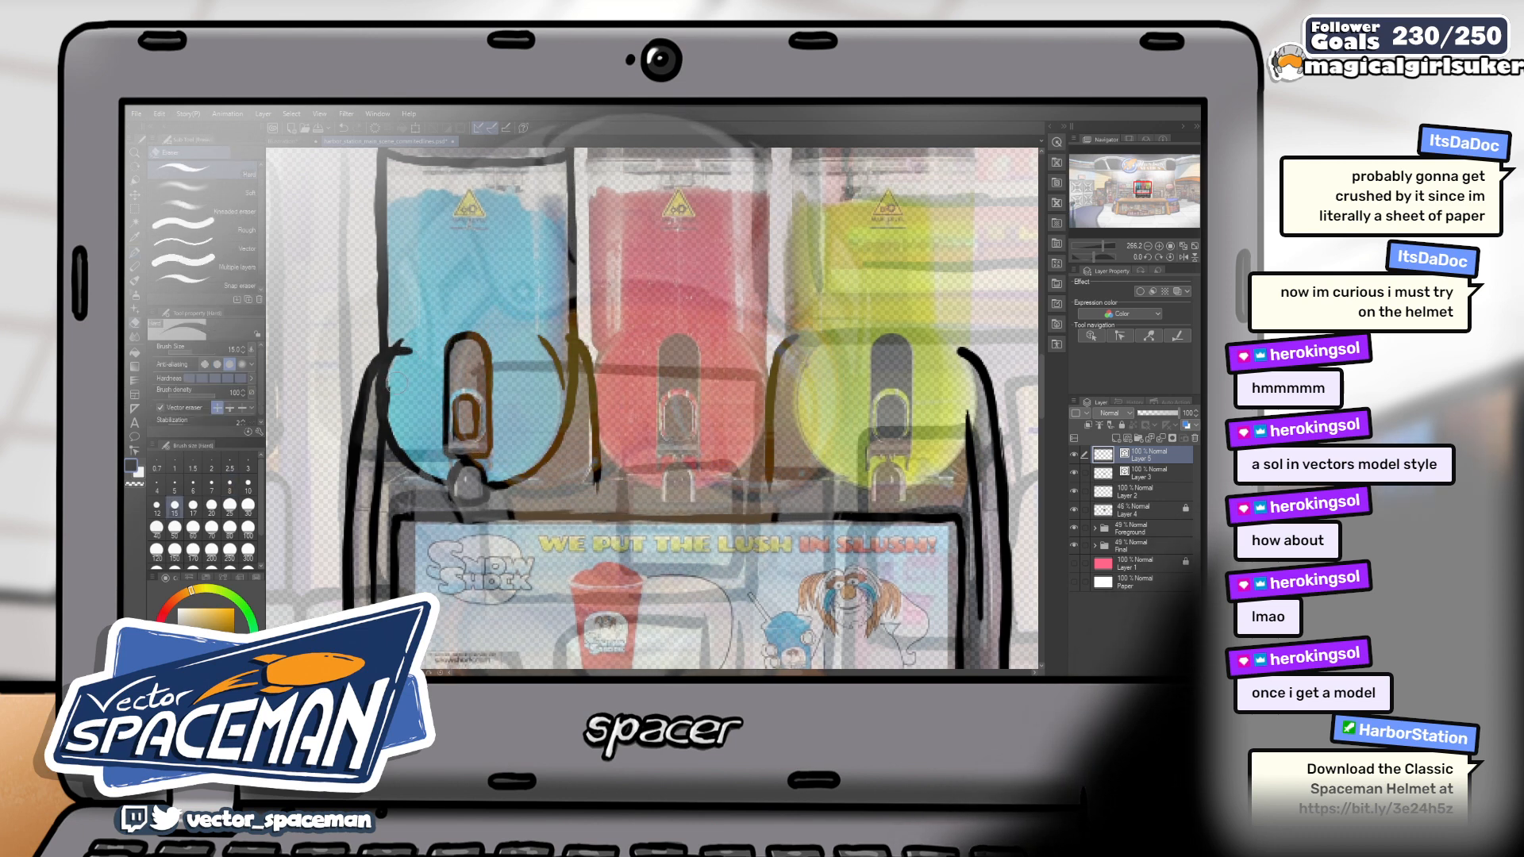
{"action": "left_click_drag", "start_coordinate": [399, 365], "coordinate": [397, 409]}
{"action": "key", "text": "ctrl+z"}
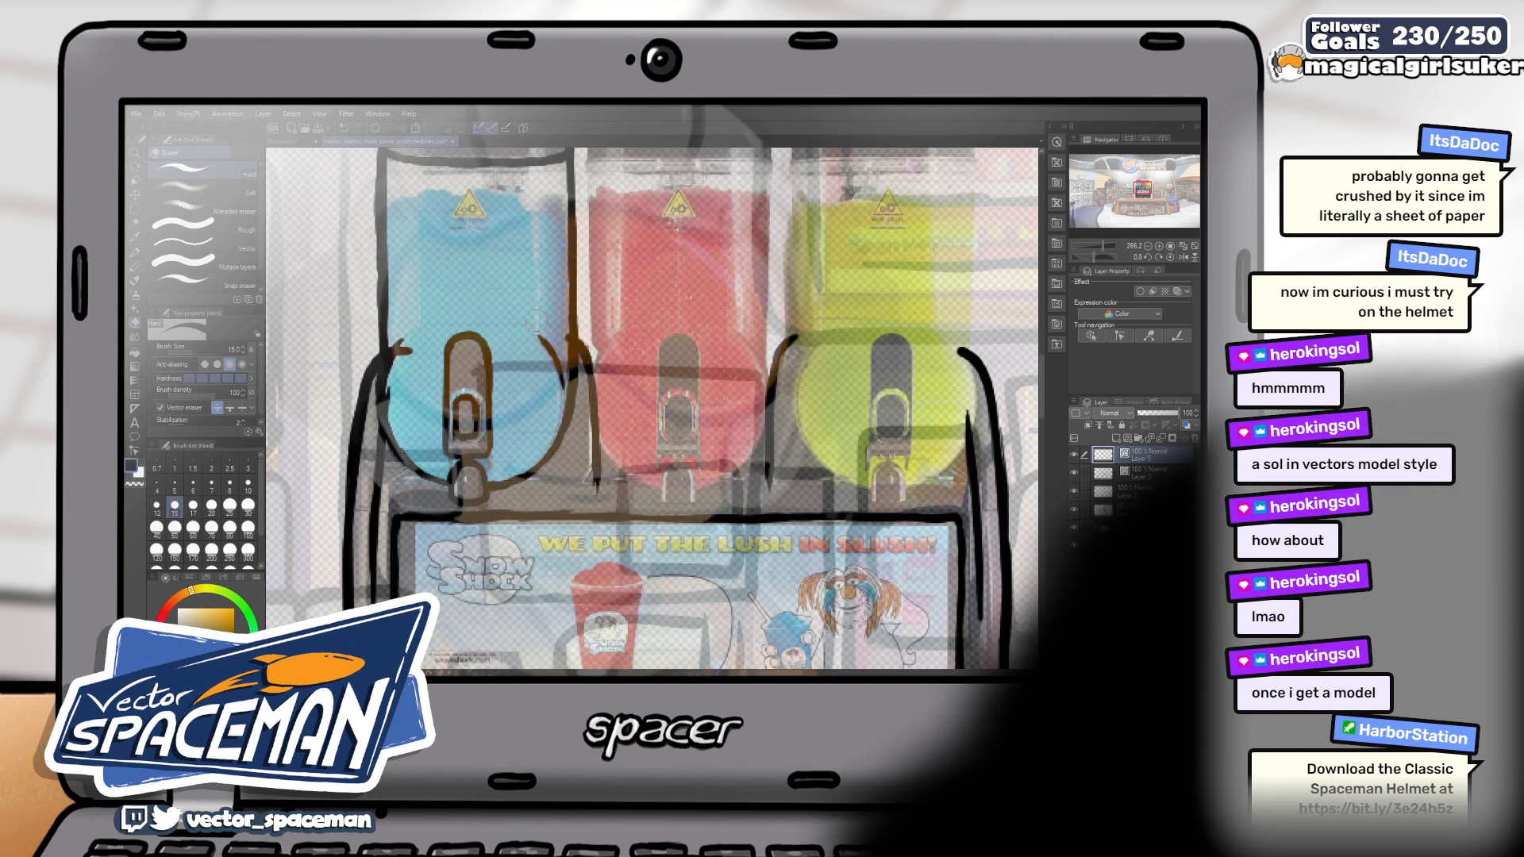
{"action": "left_click_drag", "start_coordinate": [638, 245], "coordinate": [548, 311]}
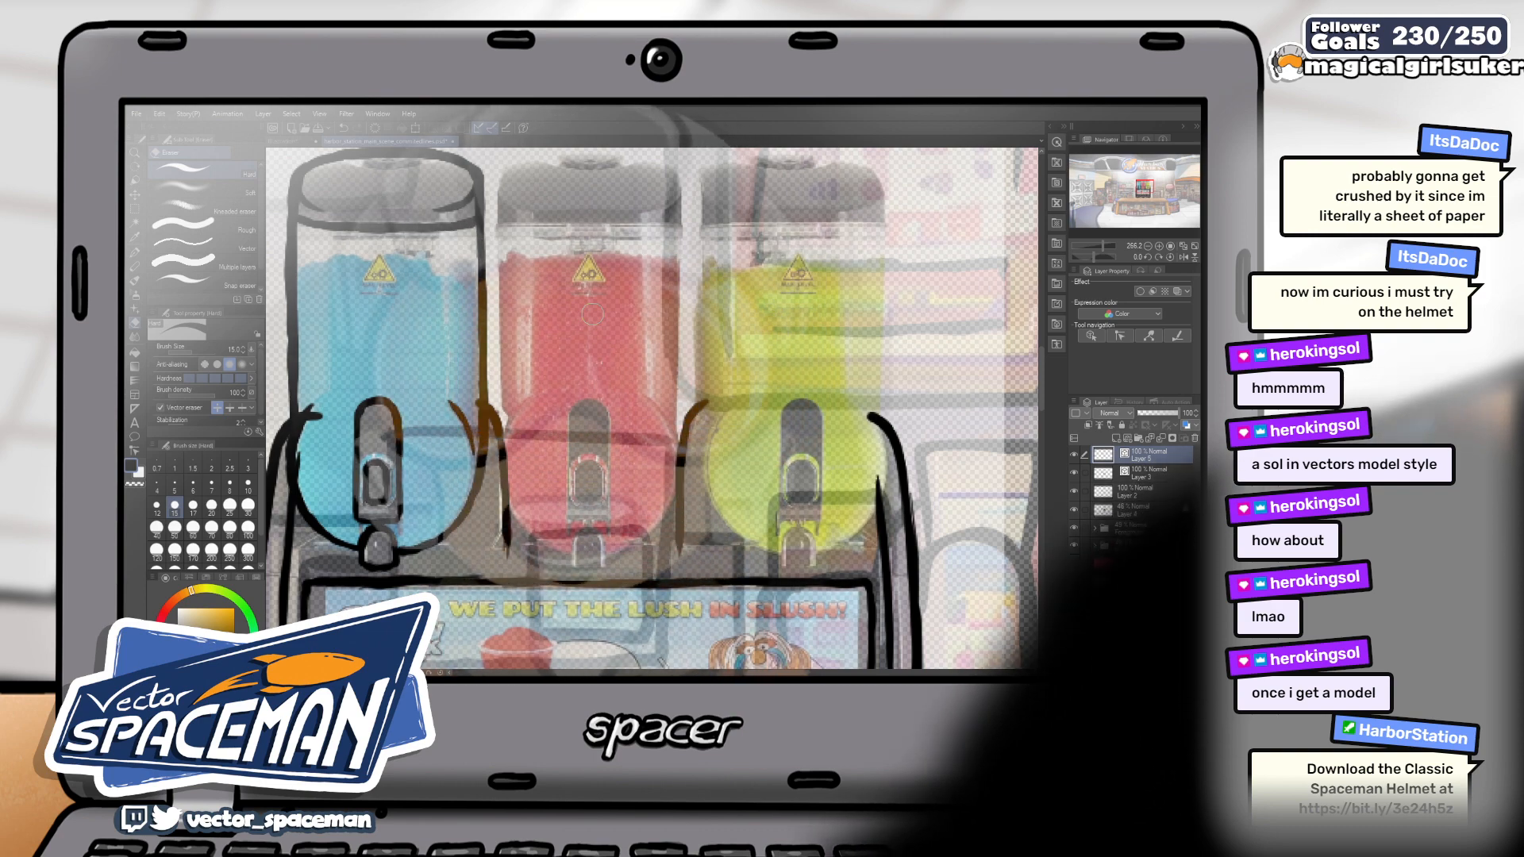
Erase the top edge of the blue tank's lid and redraw it with a raised cap in the middle
{"action": "mouse_move", "coordinate": [714, 251]}
{"action": "left_mouse_down"}
{"action": "mouse_move", "coordinate": [703, 347]}
{"action": "mouse_move", "coordinate": [815, 321]}
{"action": "left_mouse_up"}
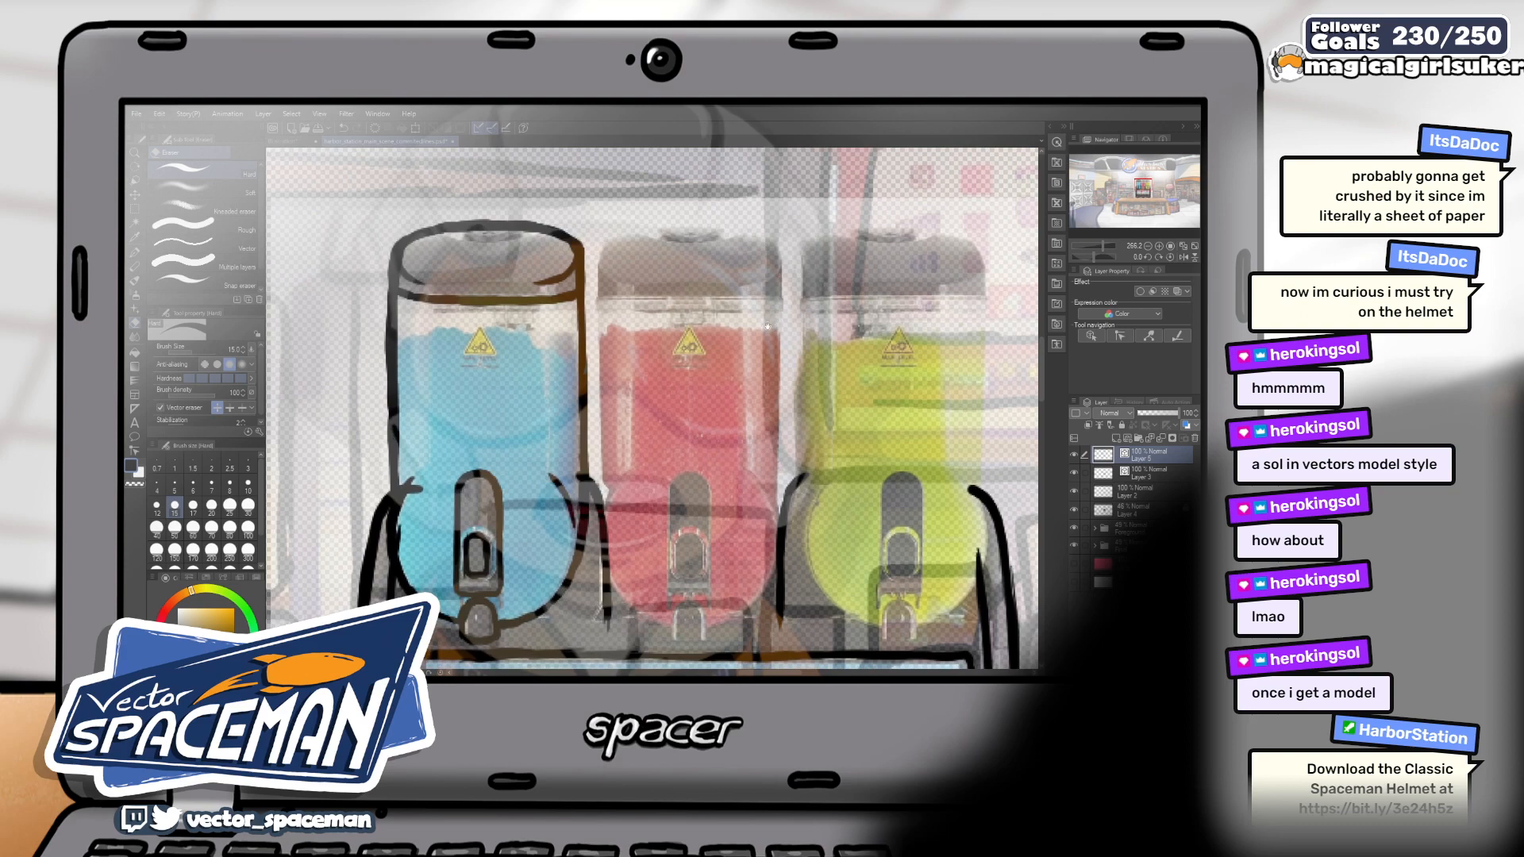
{"action": "key", "text": "p"}
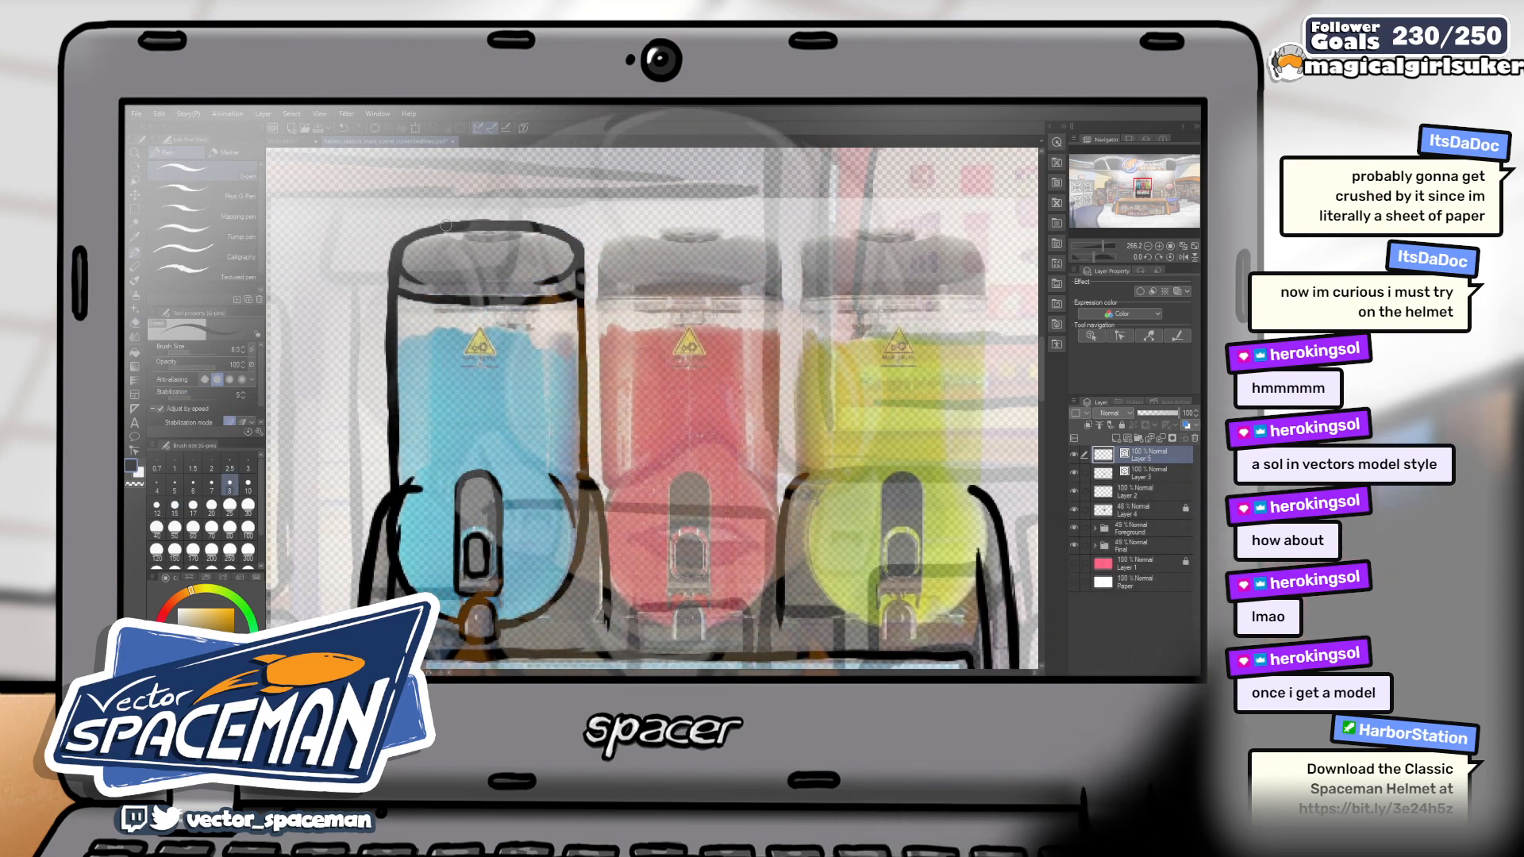
{"action": "key", "text": "e"}
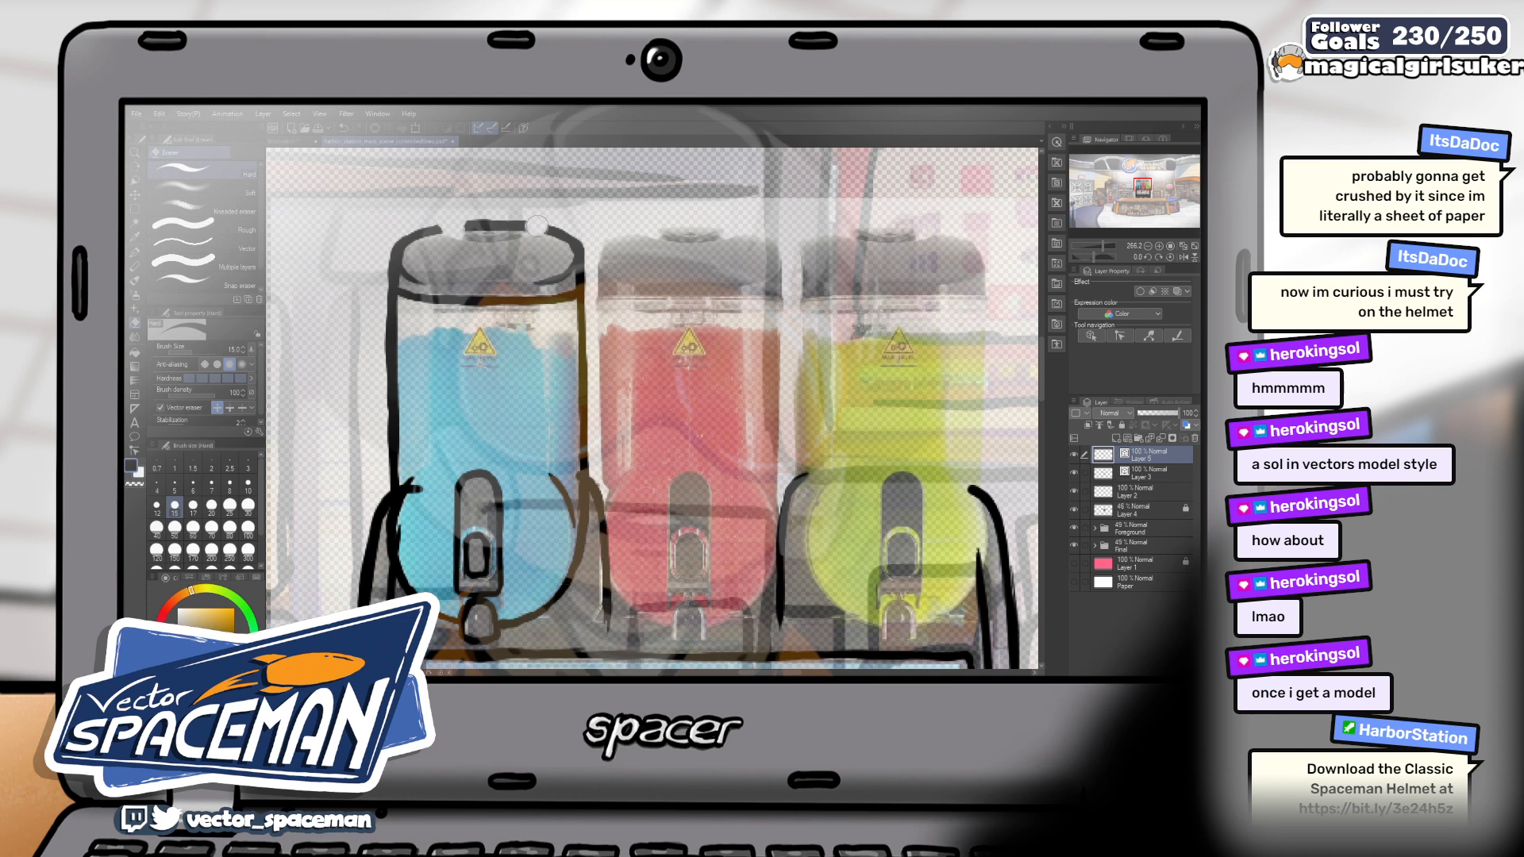
{"action": "key", "text": "p"}
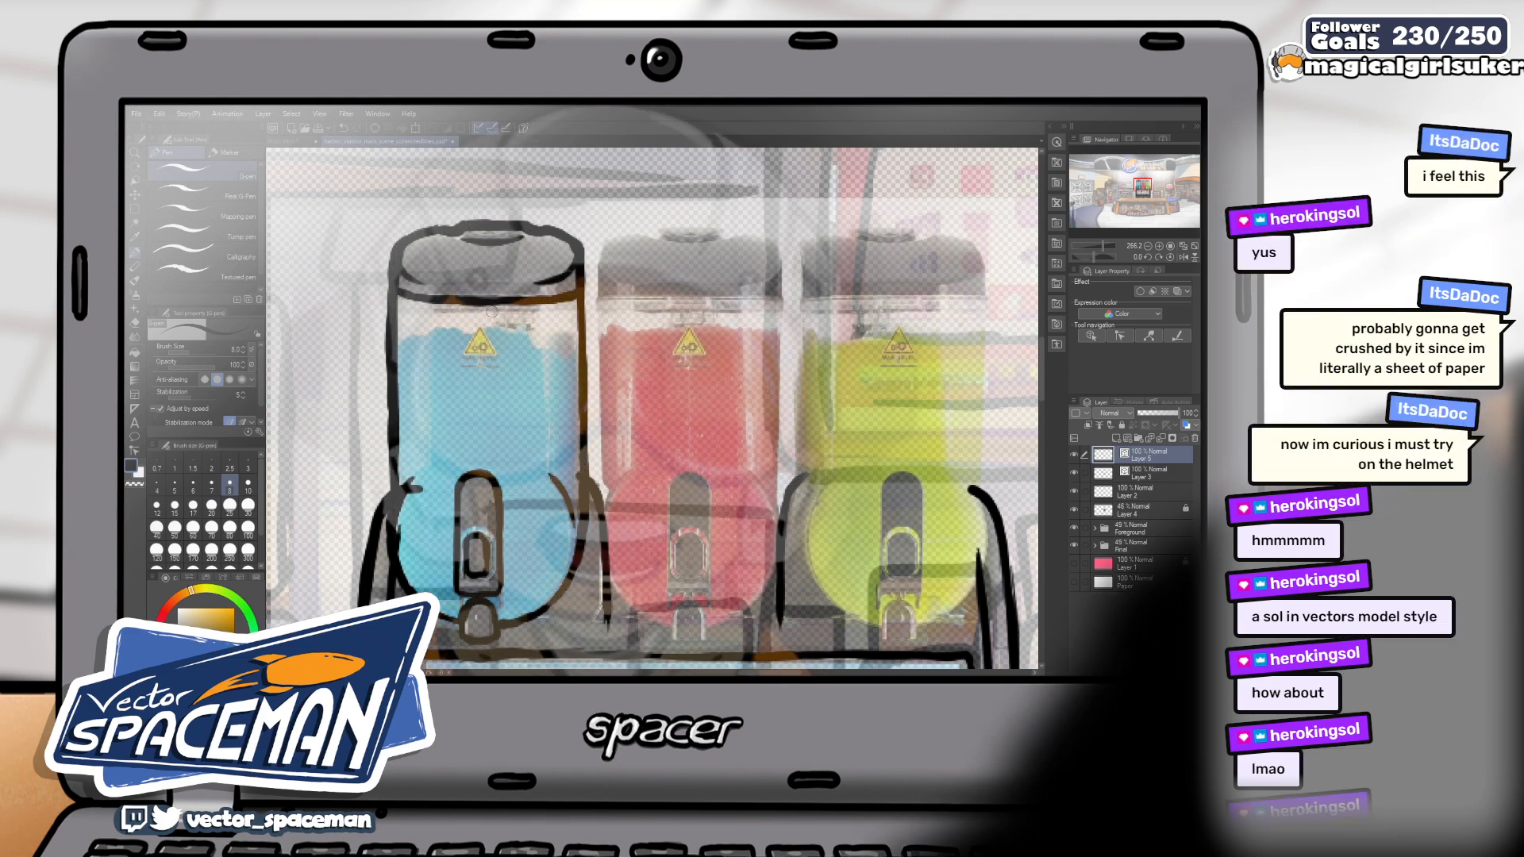
Trace the red tank's left side as a straight vertical line from the lid down to the body arm
{"action": "left_click_drag", "start_coordinate": [679, 280], "coordinate": [614, 221]}
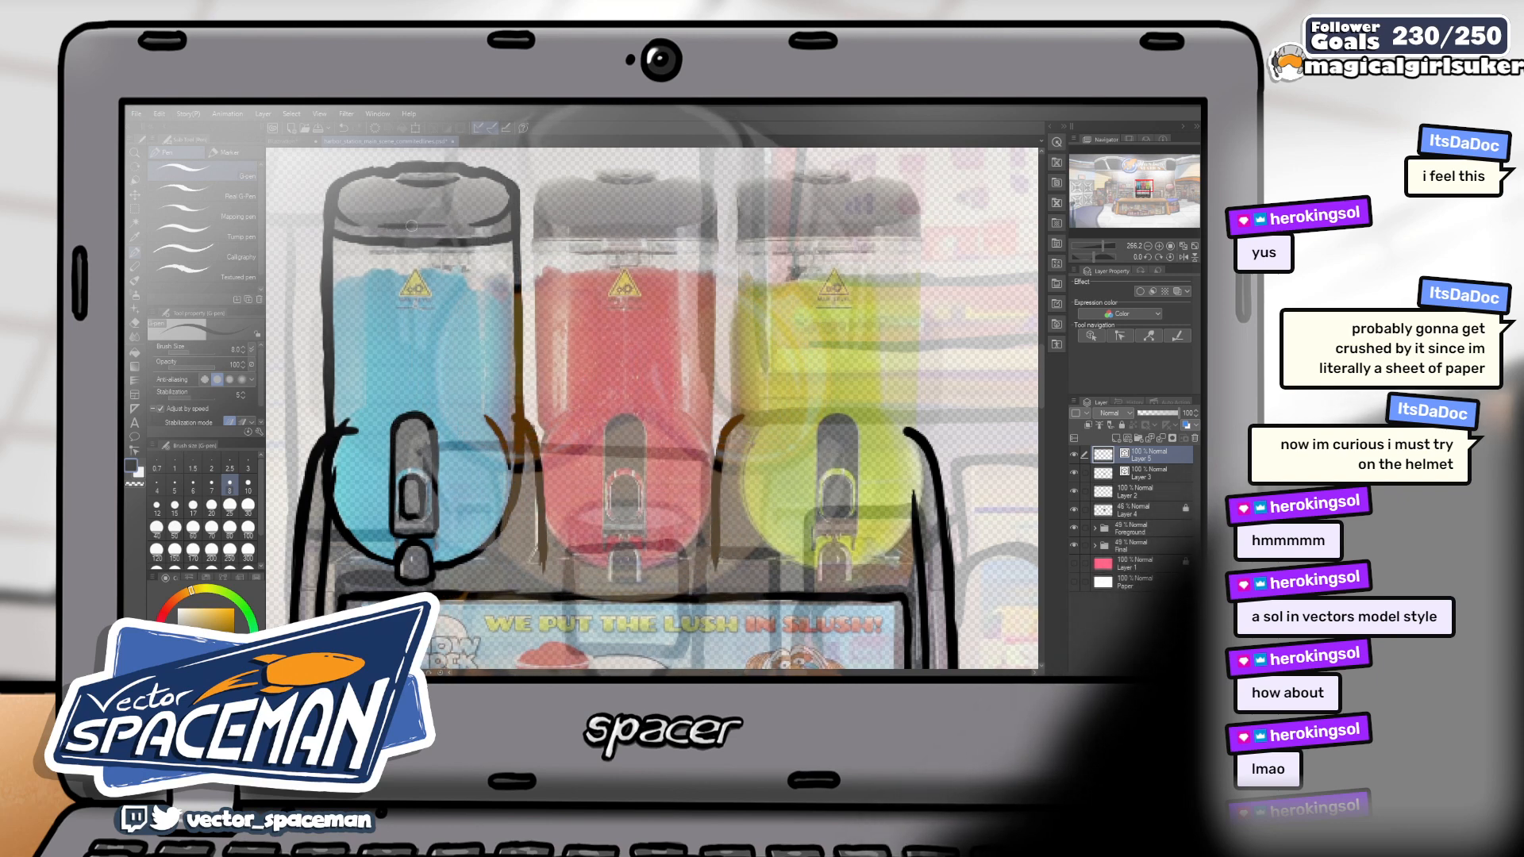
{"action": "left_click_drag", "start_coordinate": [679, 268], "coordinate": [659, 289]}
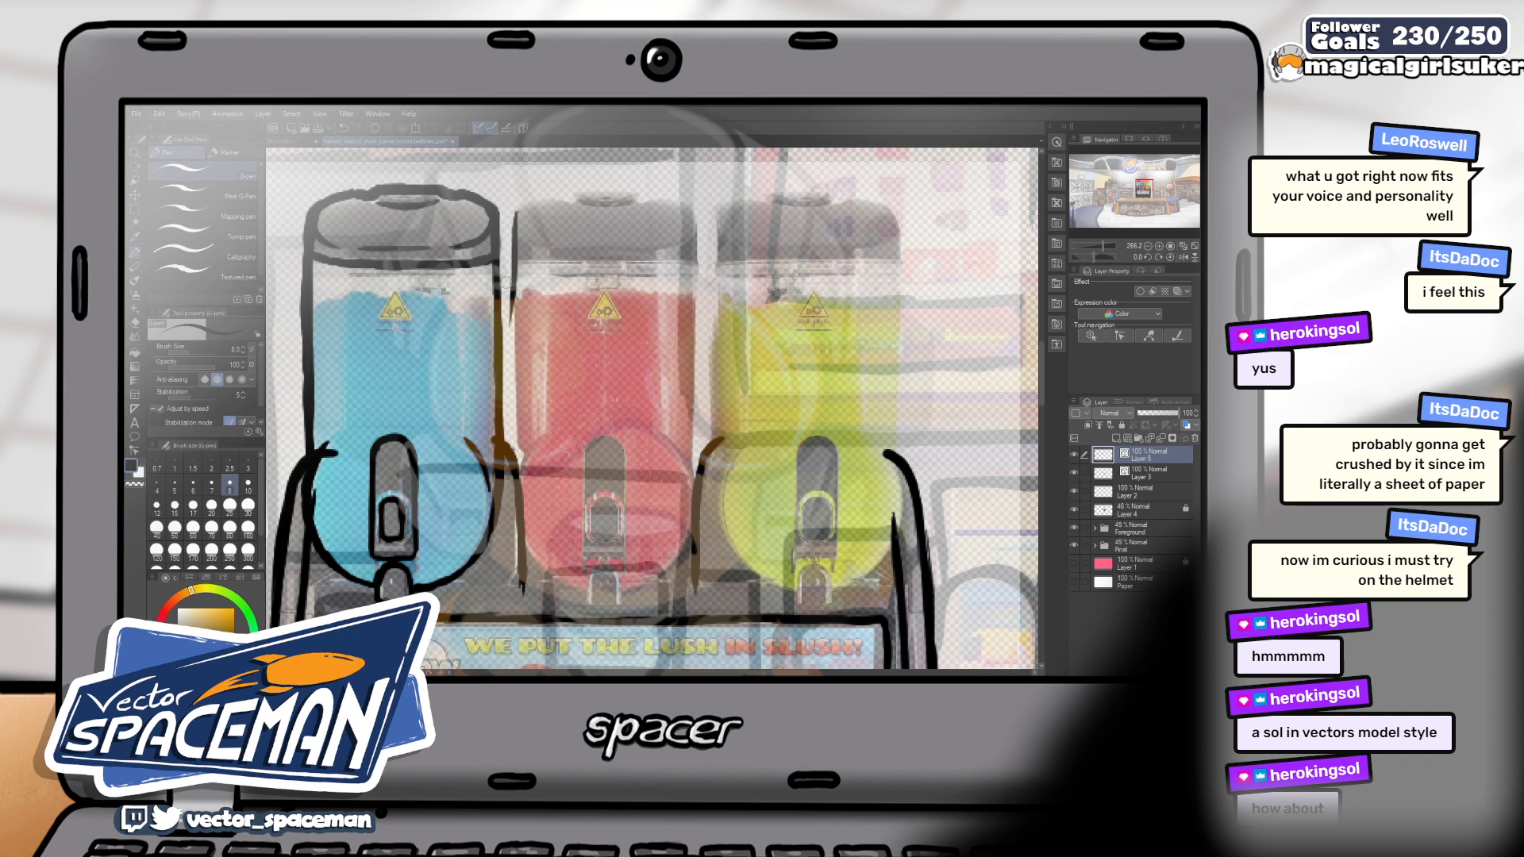
{"action": "left_click_drag", "start_coordinate": [514, 262], "coordinate": [512, 395]}
{"action": "left_click_drag", "start_coordinate": [512, 338], "coordinate": [512, 456]}
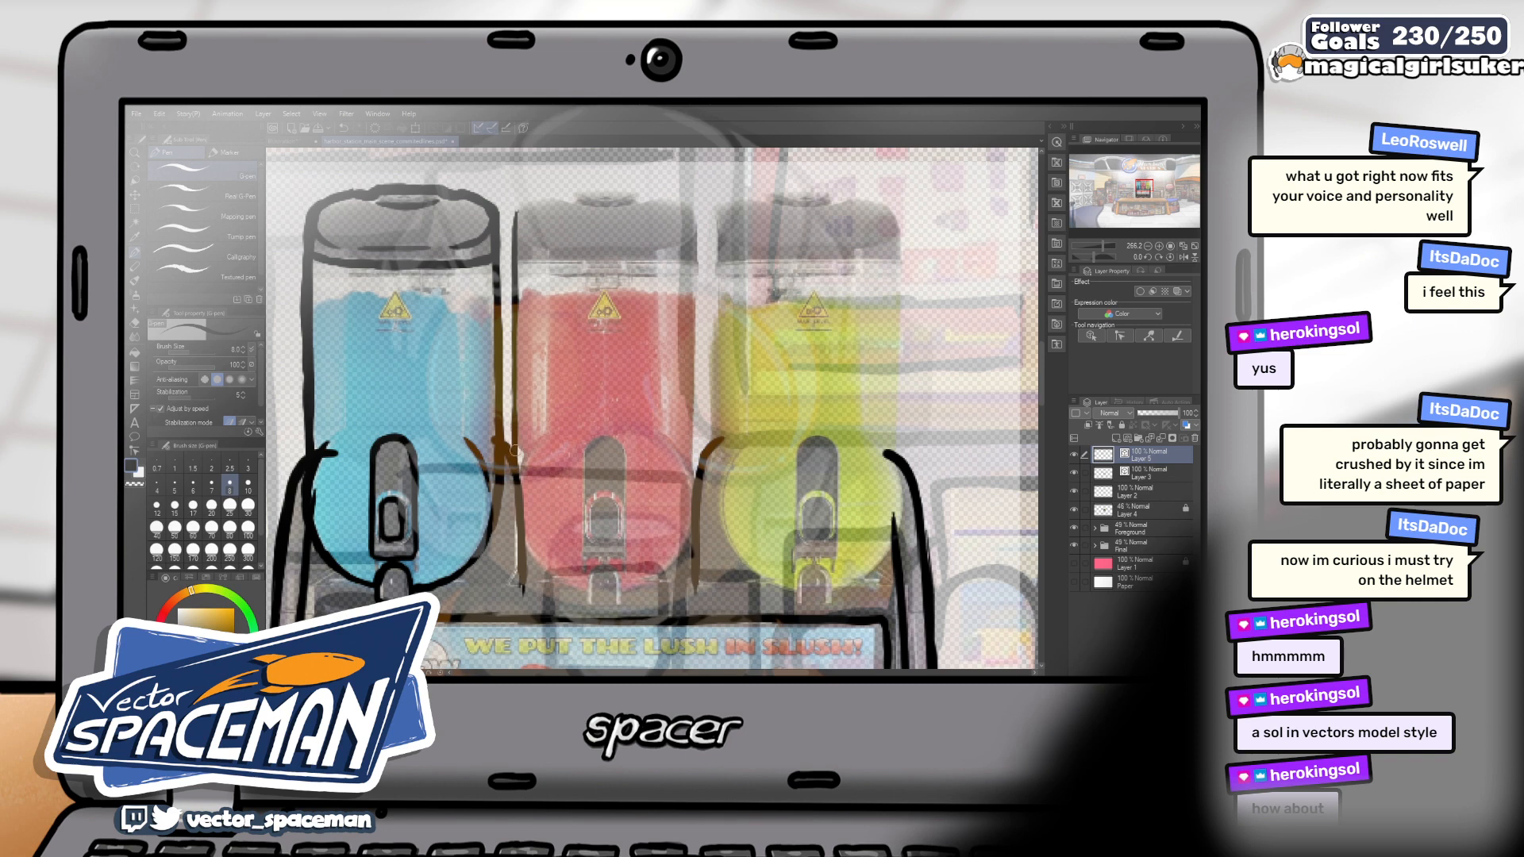
{"action": "left_click_drag", "start_coordinate": [514, 208], "coordinate": [515, 438]}
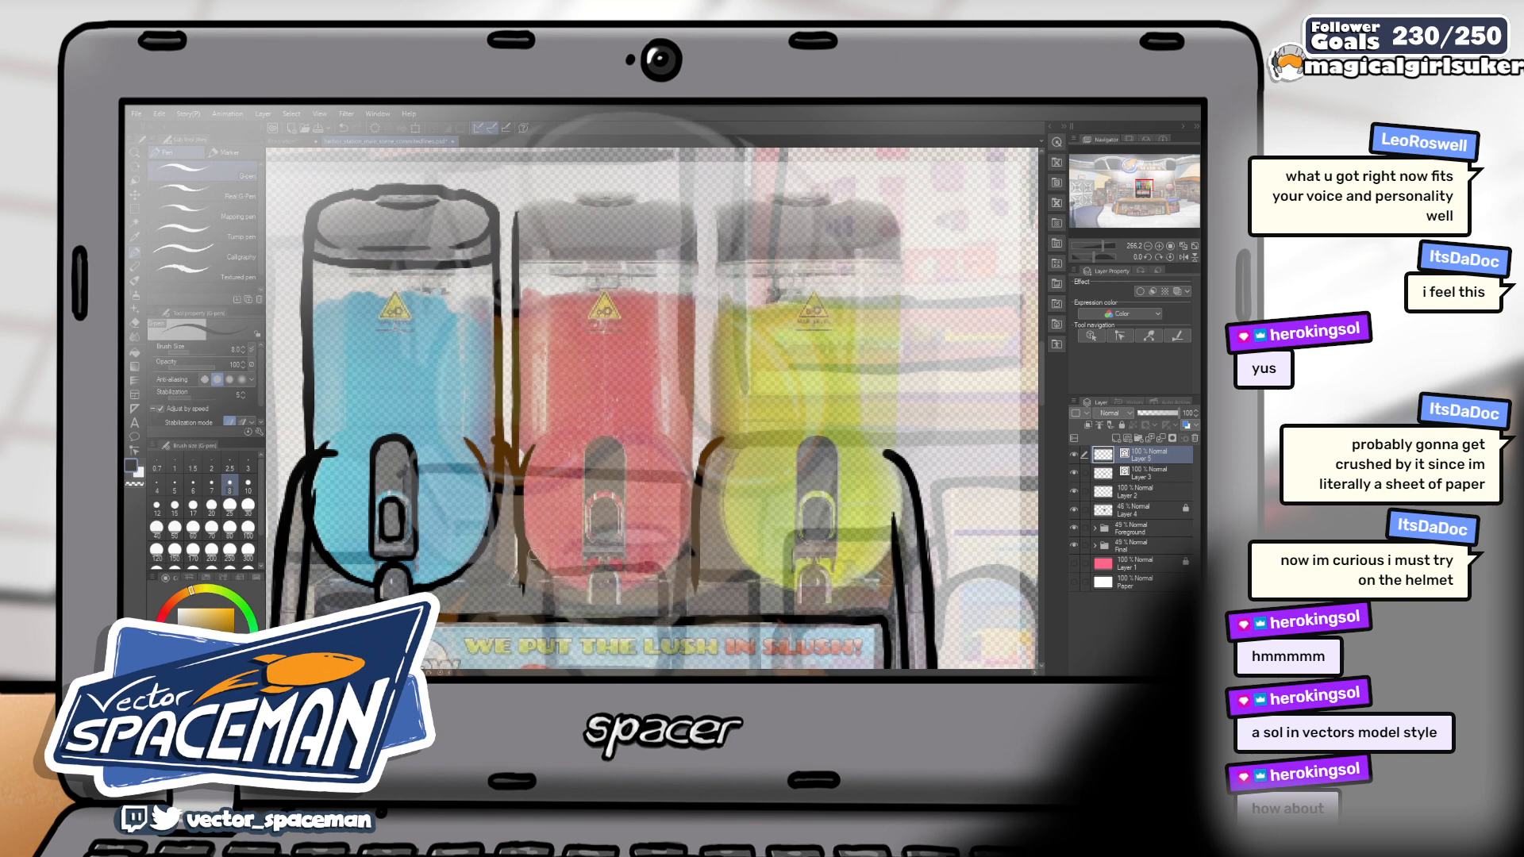
Outline the red tank's rounded bottom, tracing the curve on both sides of its tap
{"action": "left_click_drag", "start_coordinate": [437, 511], "coordinate": [416, 459]}
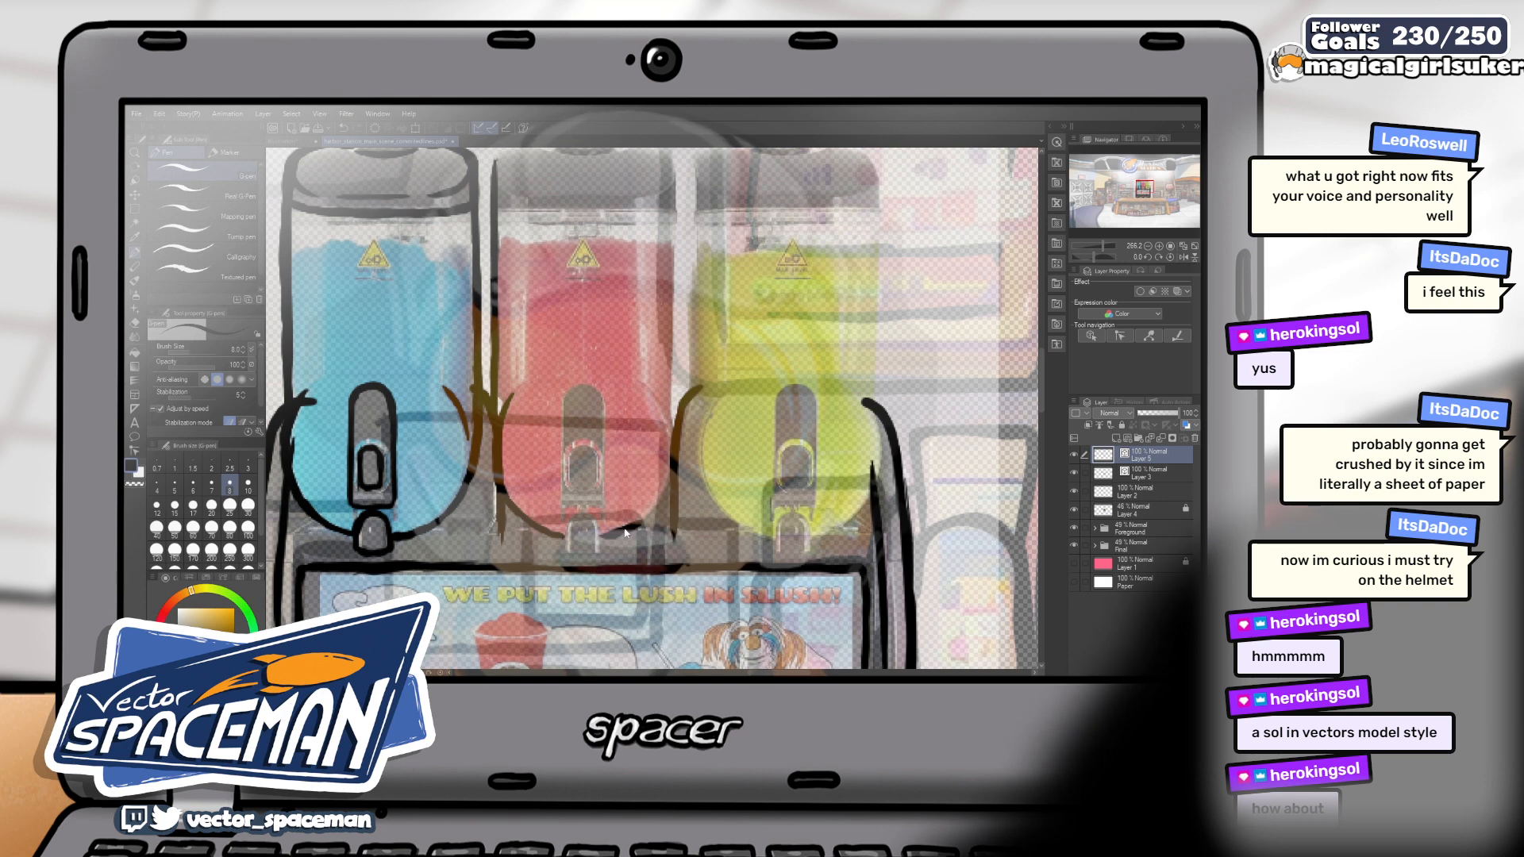
{"action": "left_click_drag", "start_coordinate": [594, 537], "coordinate": [617, 532]}
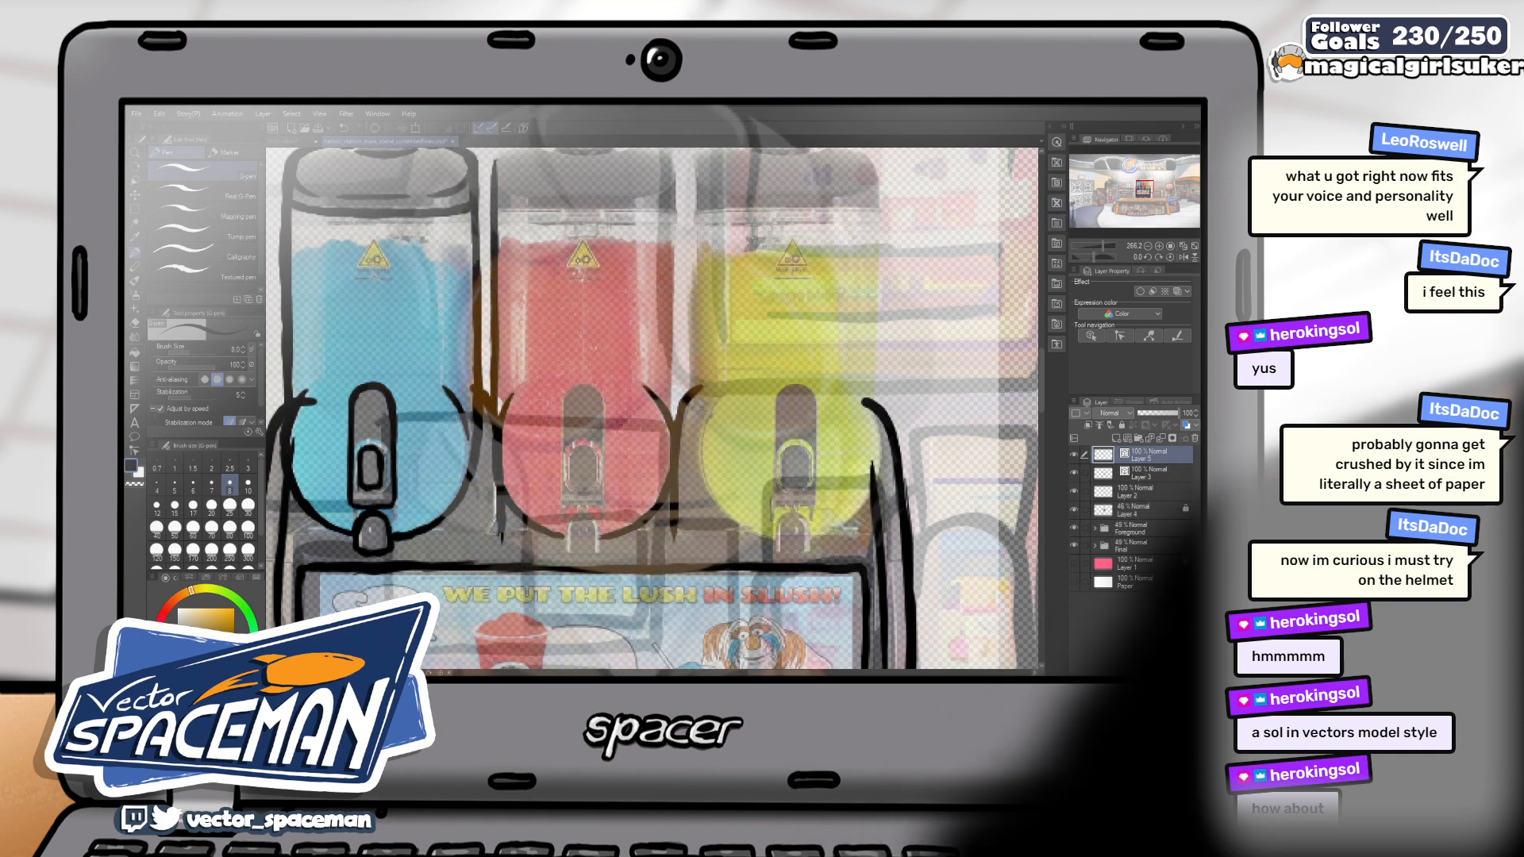
{"action": "left_click_drag", "start_coordinate": [771, 389], "coordinate": [828, 350]}
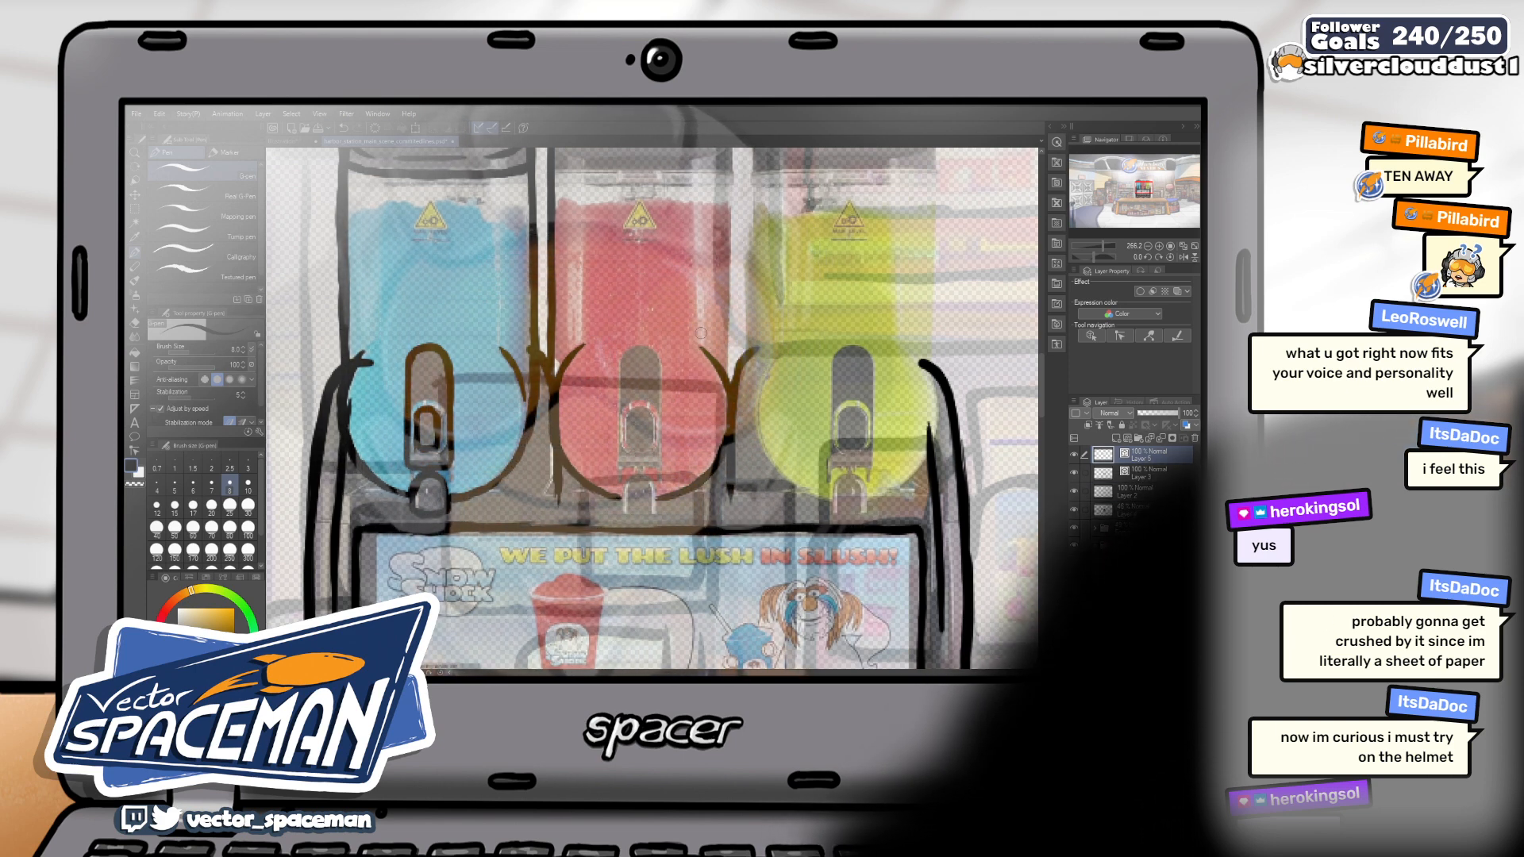
Outline the top of the red tank's lid with rounded corners and a raised cap in the middle
{"action": "left_click_drag", "start_coordinate": [764, 287], "coordinate": [763, 389]}
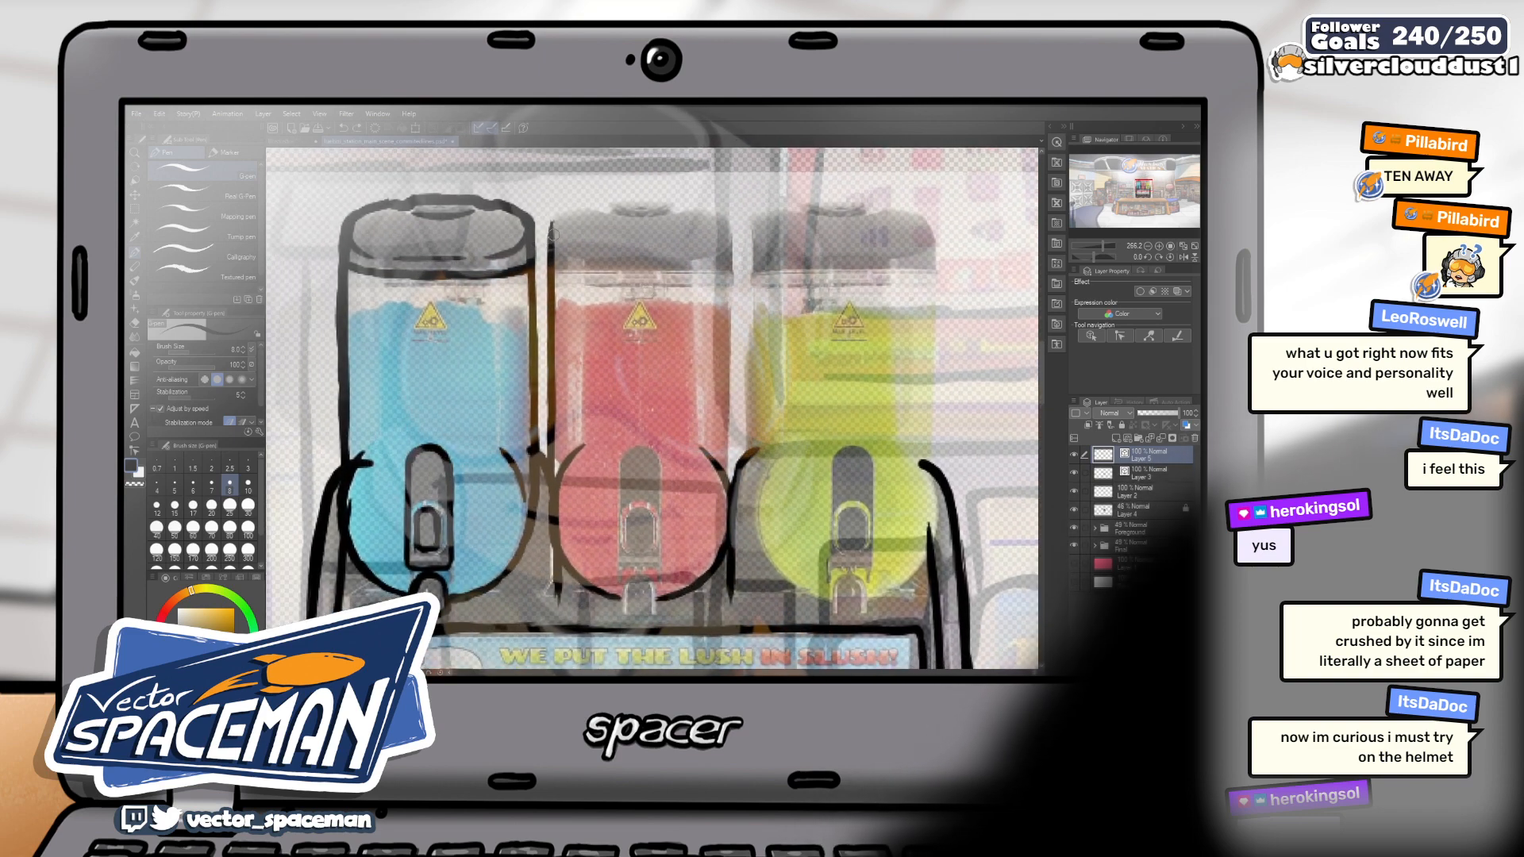
{"action": "left_click_drag", "start_coordinate": [562, 216], "coordinate": [571, 212]}
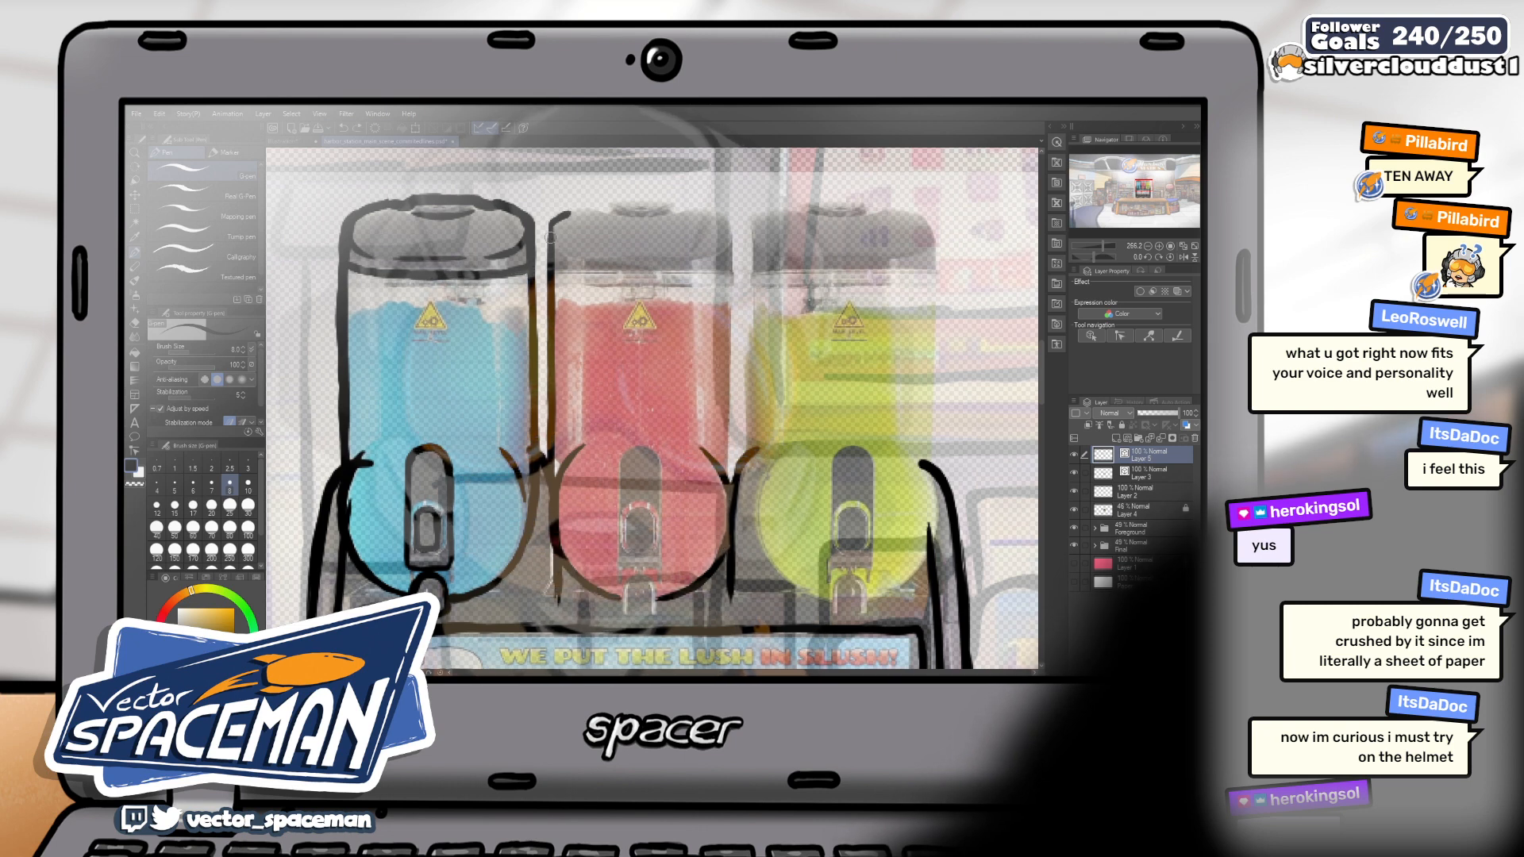
{"action": "mouse_move", "coordinate": [551, 233]}
{"action": "left_mouse_down"}
{"action": "mouse_move", "coordinate": [586, 205]}
{"action": "mouse_move", "coordinate": [667, 198]}
{"action": "mouse_move", "coordinate": [730, 220]}
{"action": "mouse_move", "coordinate": [594, 206]}
{"action": "left_mouse_up"}
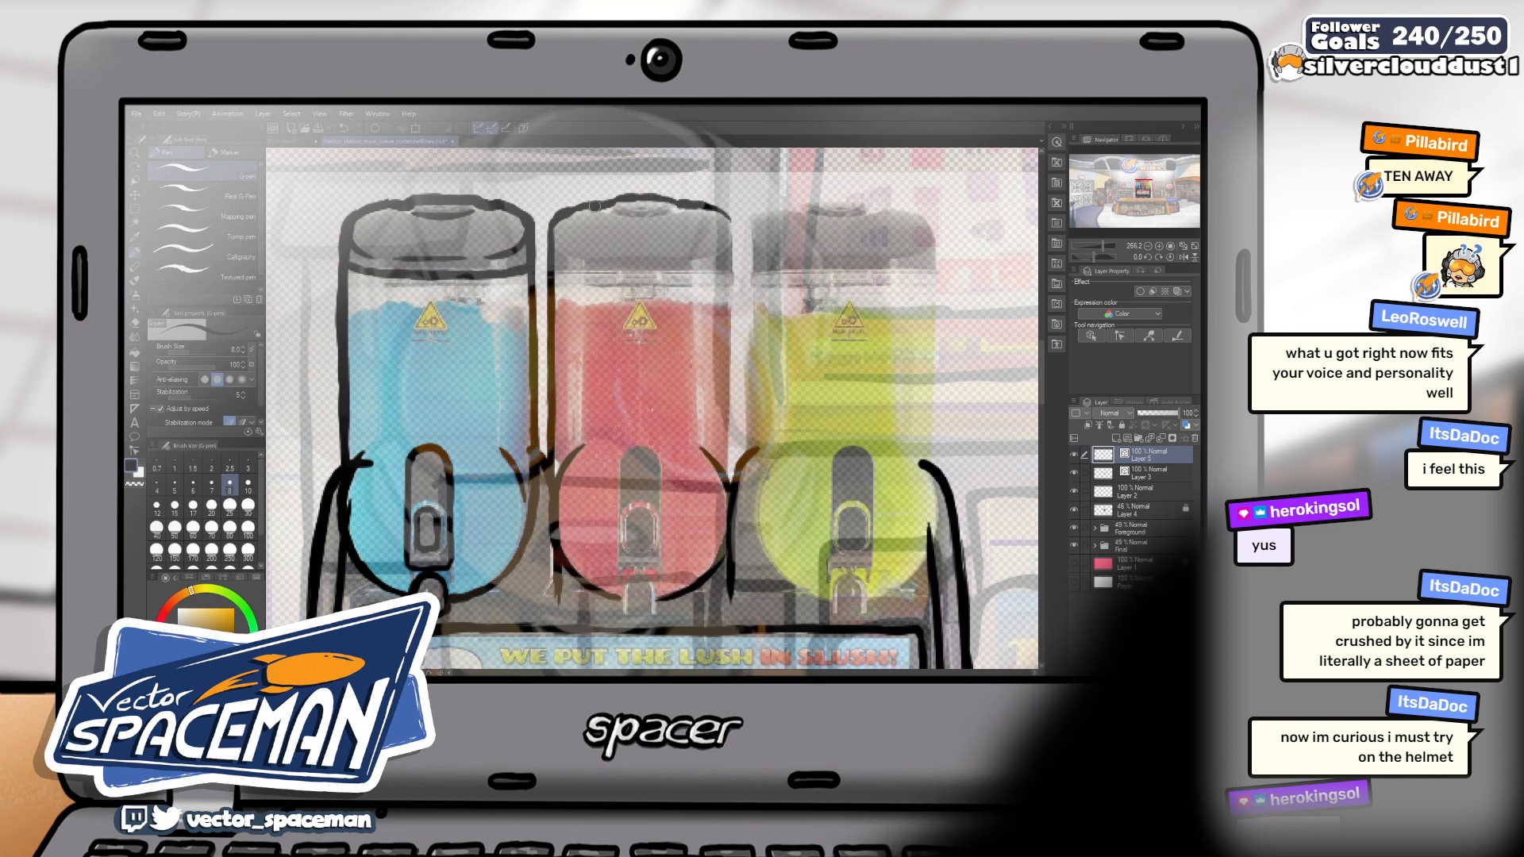
{"action": "left_click_drag", "start_coordinate": [549, 273], "coordinate": [724, 260]}
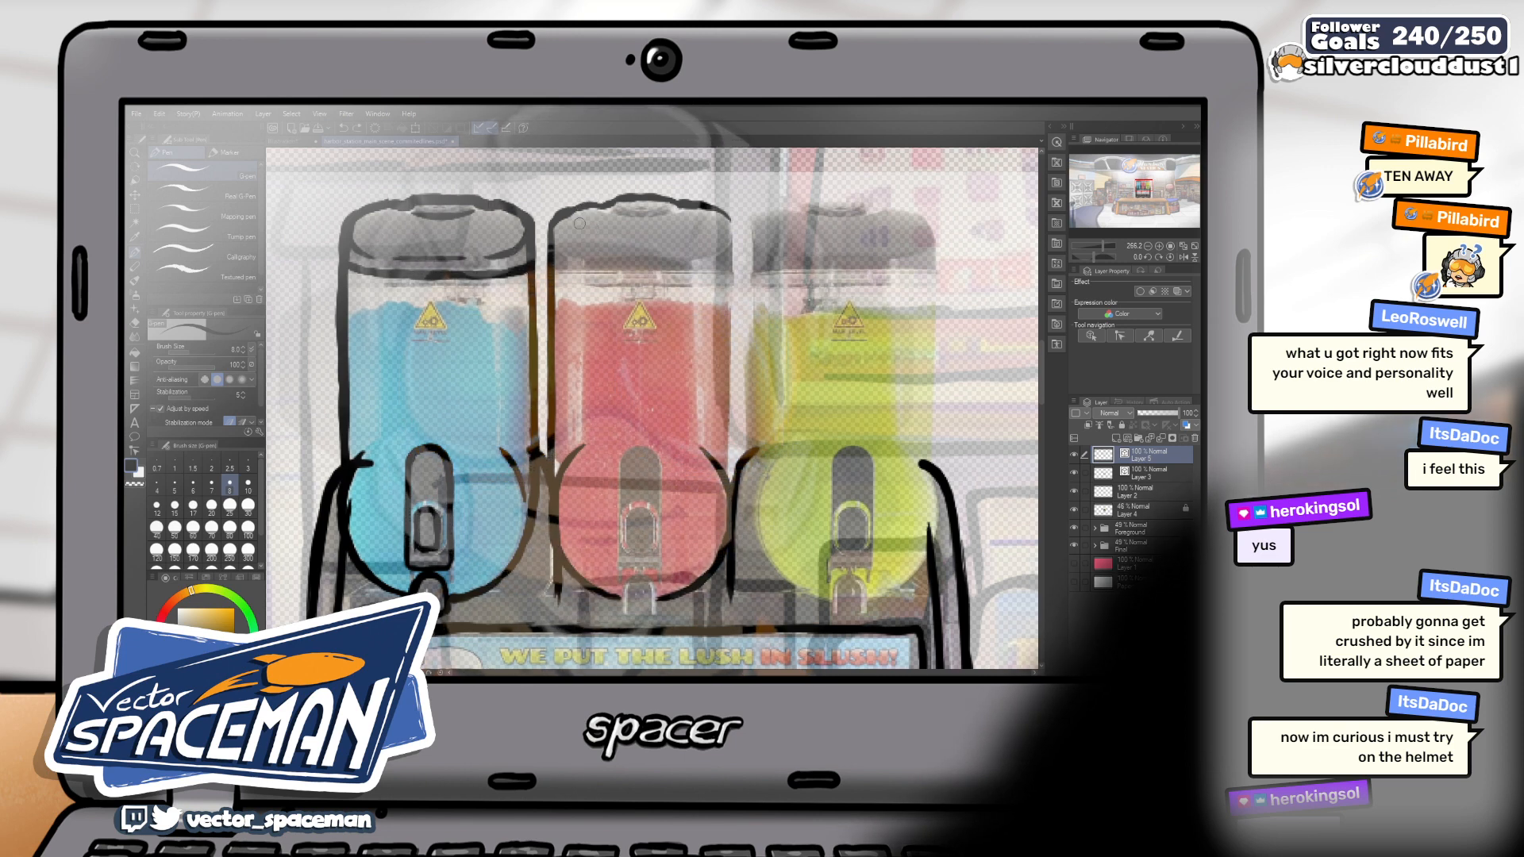
{"action": "left_click_drag", "start_coordinate": [561, 219], "coordinate": [600, 205]}
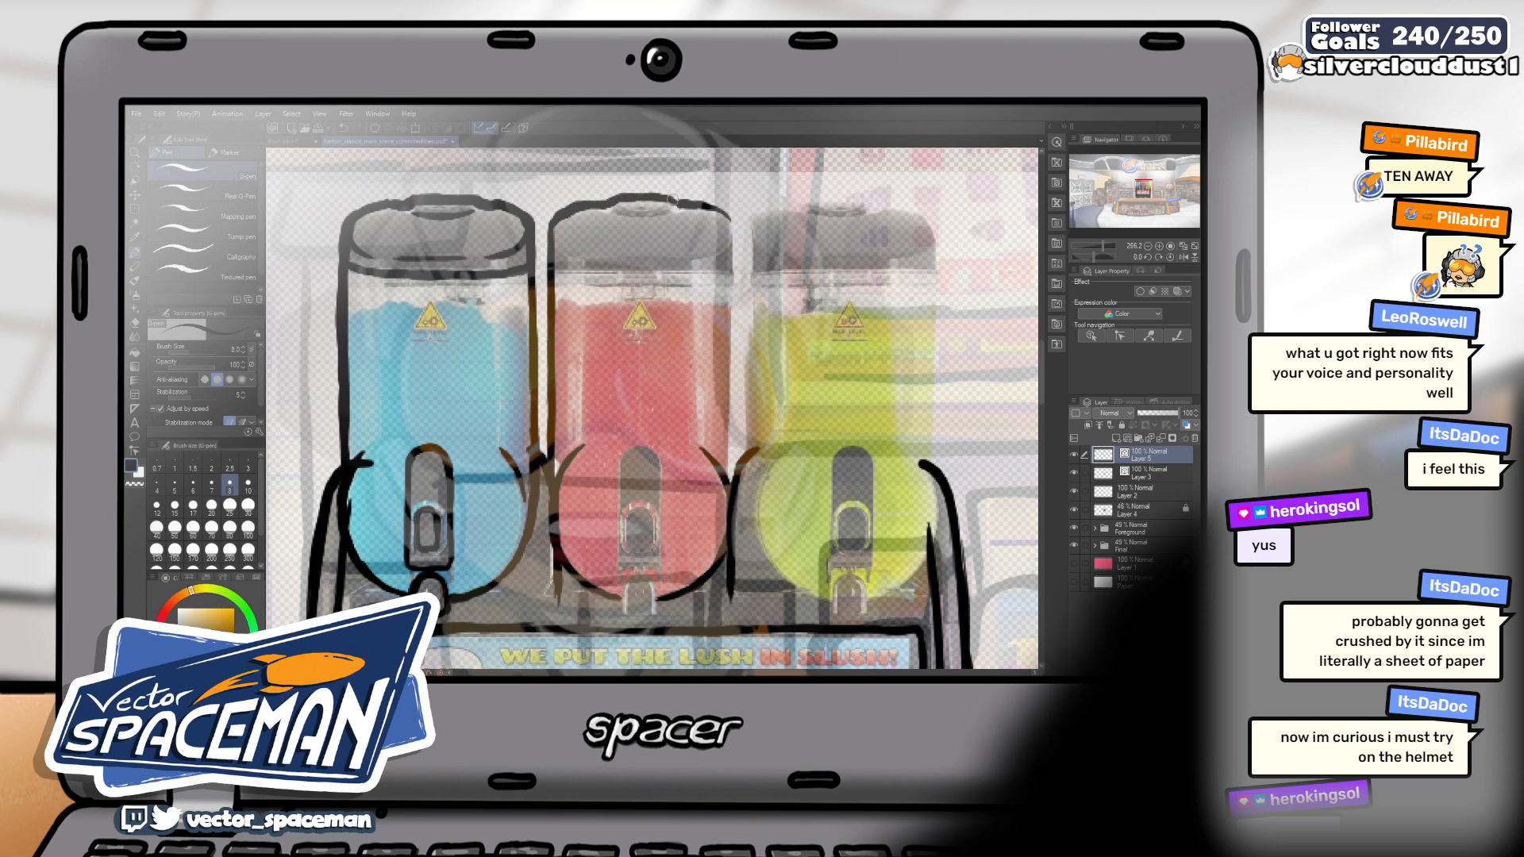
{"action": "left_click_drag", "start_coordinate": [705, 205], "coordinate": [731, 232]}
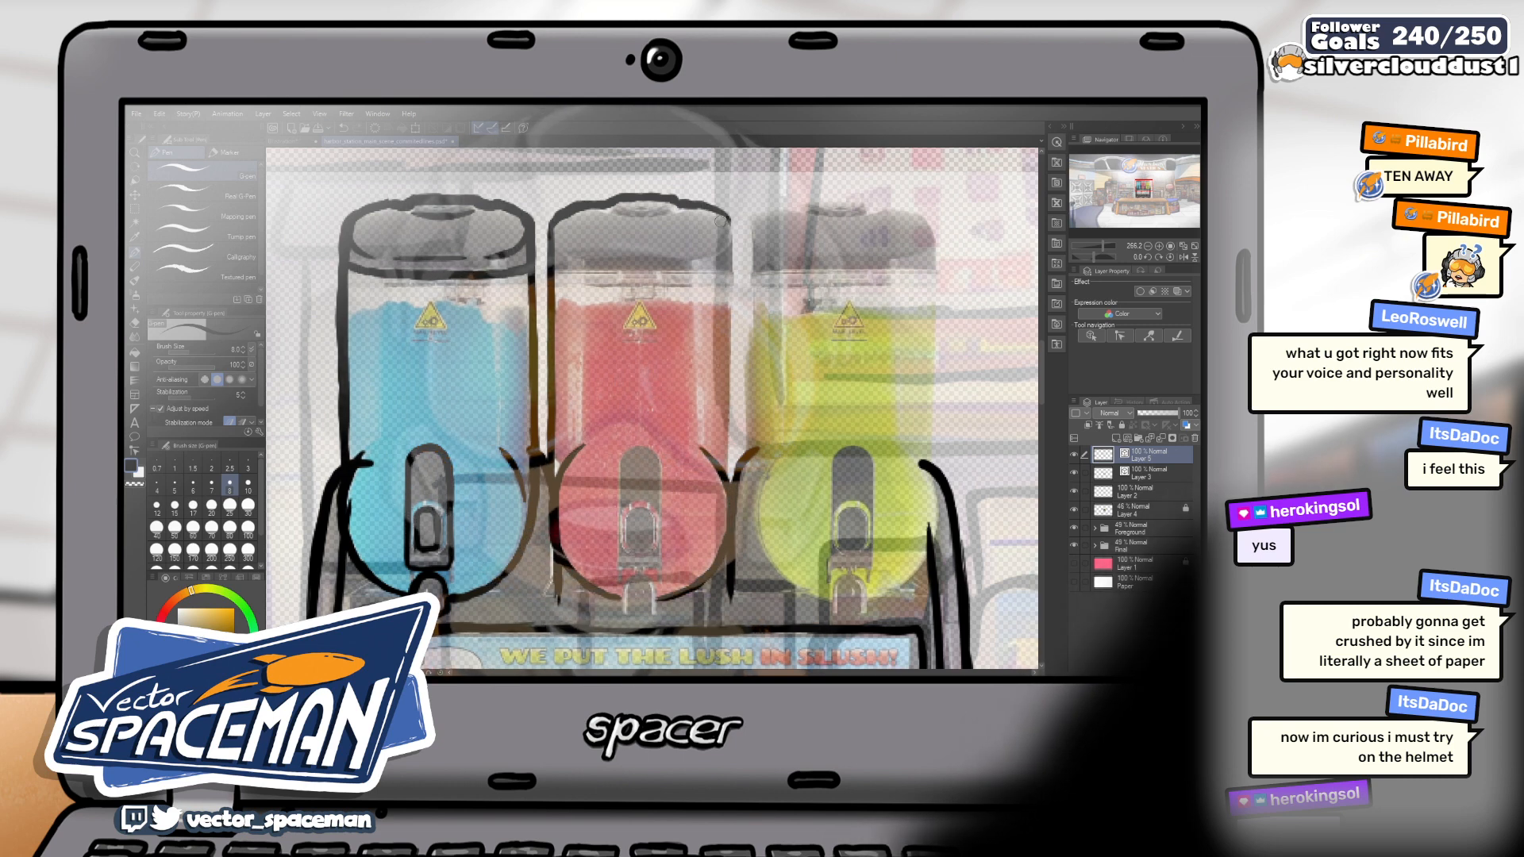
Trace the red tank's right side from the lid's corner down to the rounded lower section
{"action": "left_click_drag", "start_coordinate": [723, 214], "coordinate": [732, 304]}
{"action": "mouse_move", "coordinate": [729, 247]}
{"action": "left_mouse_down"}
{"action": "mouse_move", "coordinate": [726, 324]}
{"action": "mouse_move", "coordinate": [725, 262]}
{"action": "left_mouse_up"}
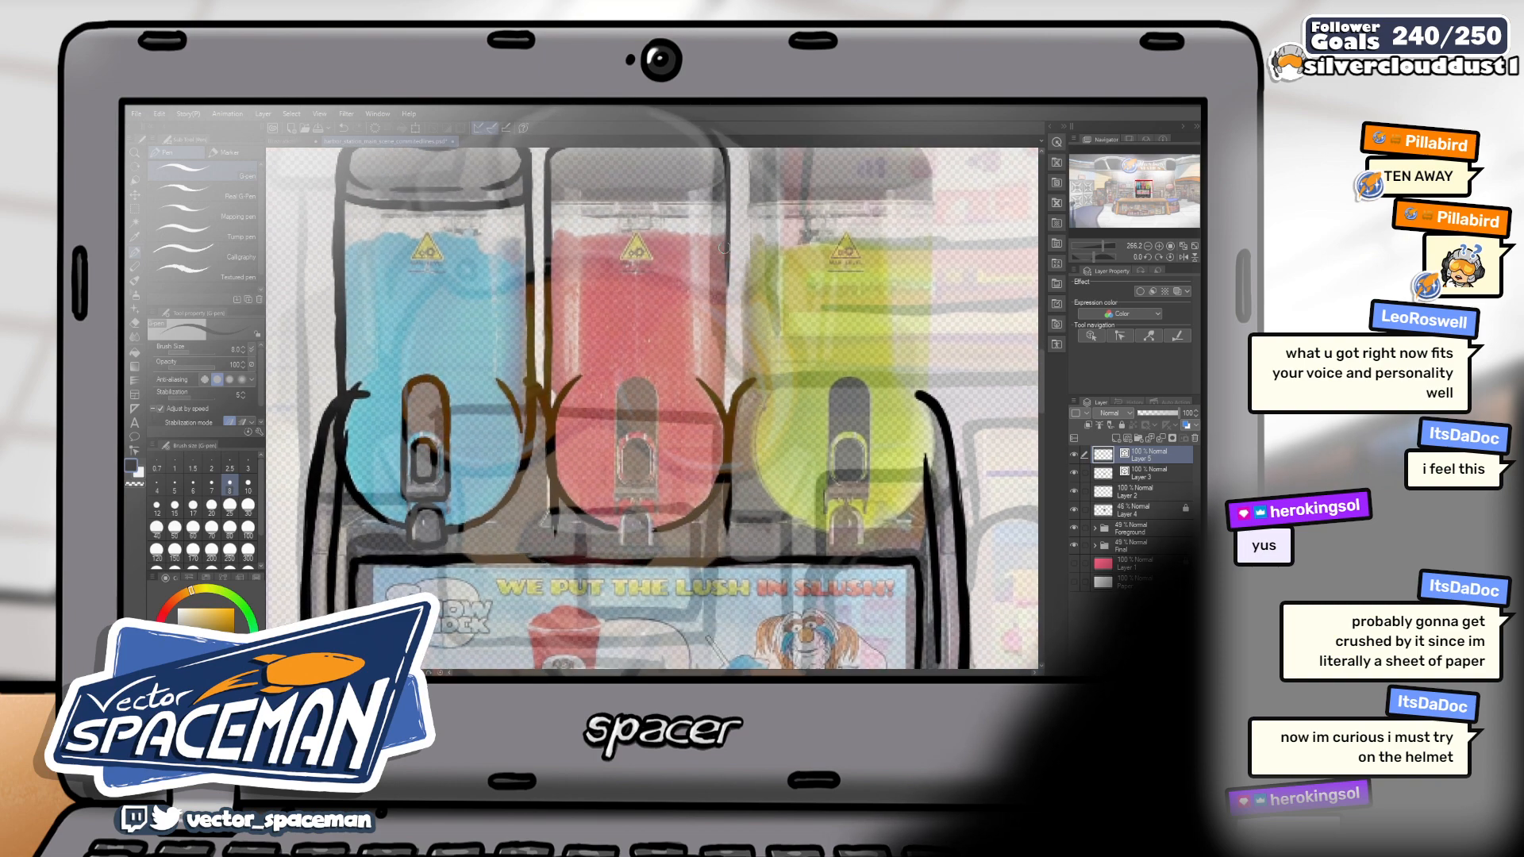
{"action": "left_click_drag", "start_coordinate": [729, 188], "coordinate": [725, 309]}
{"action": "left_click_drag", "start_coordinate": [727, 224], "coordinate": [724, 331]}
{"action": "left_click_drag", "start_coordinate": [728, 267], "coordinate": [728, 346]}
{"action": "scroll", "coordinate": [729, 341], "scroll_direction": "up", "scroll_amount": 3}
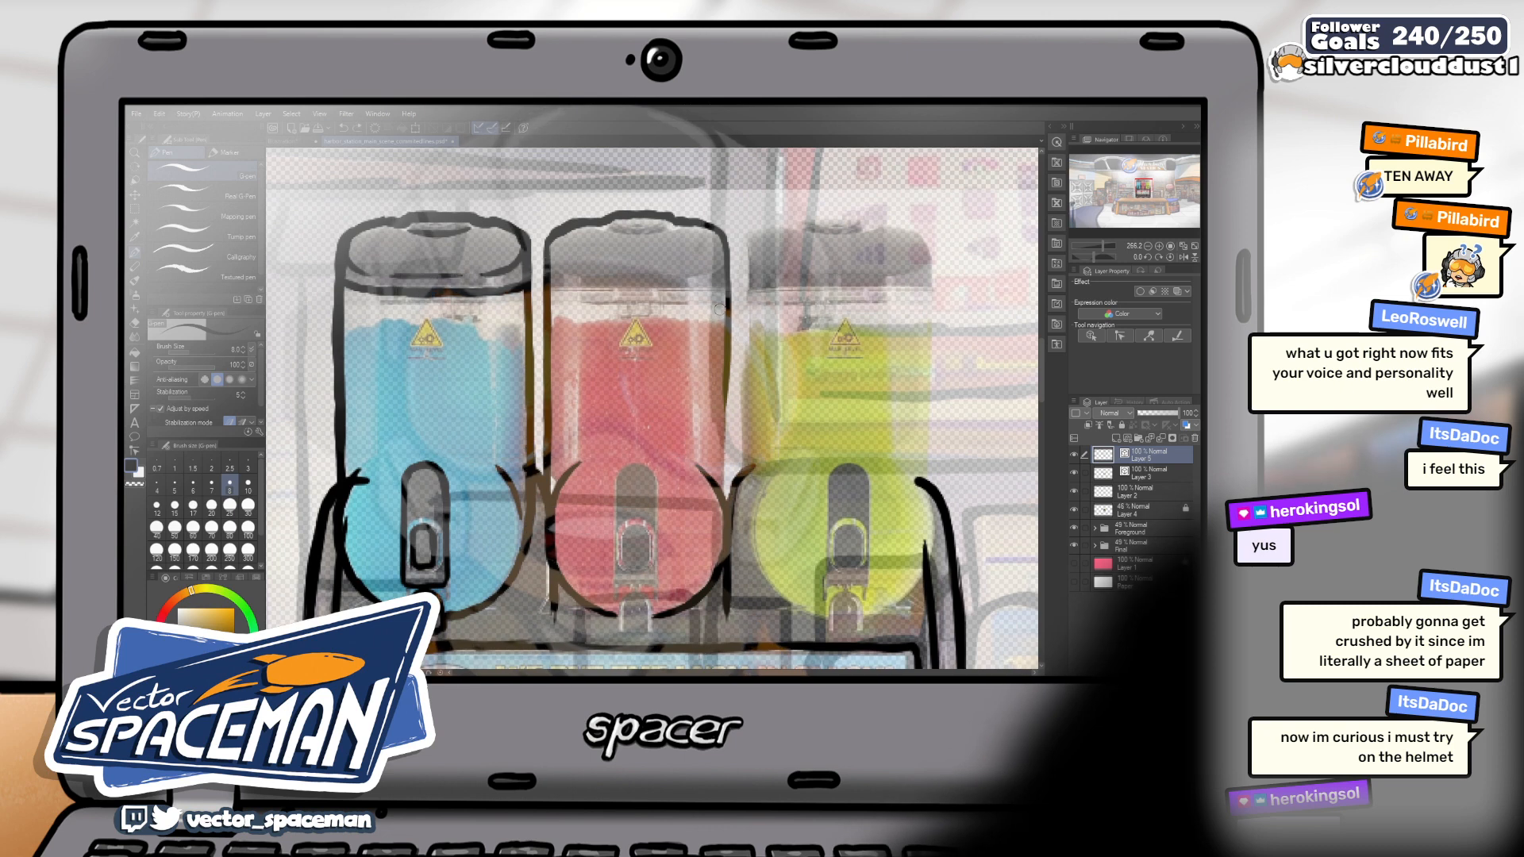
{"action": "left_click_drag", "start_coordinate": [730, 327], "coordinate": [727, 427]}
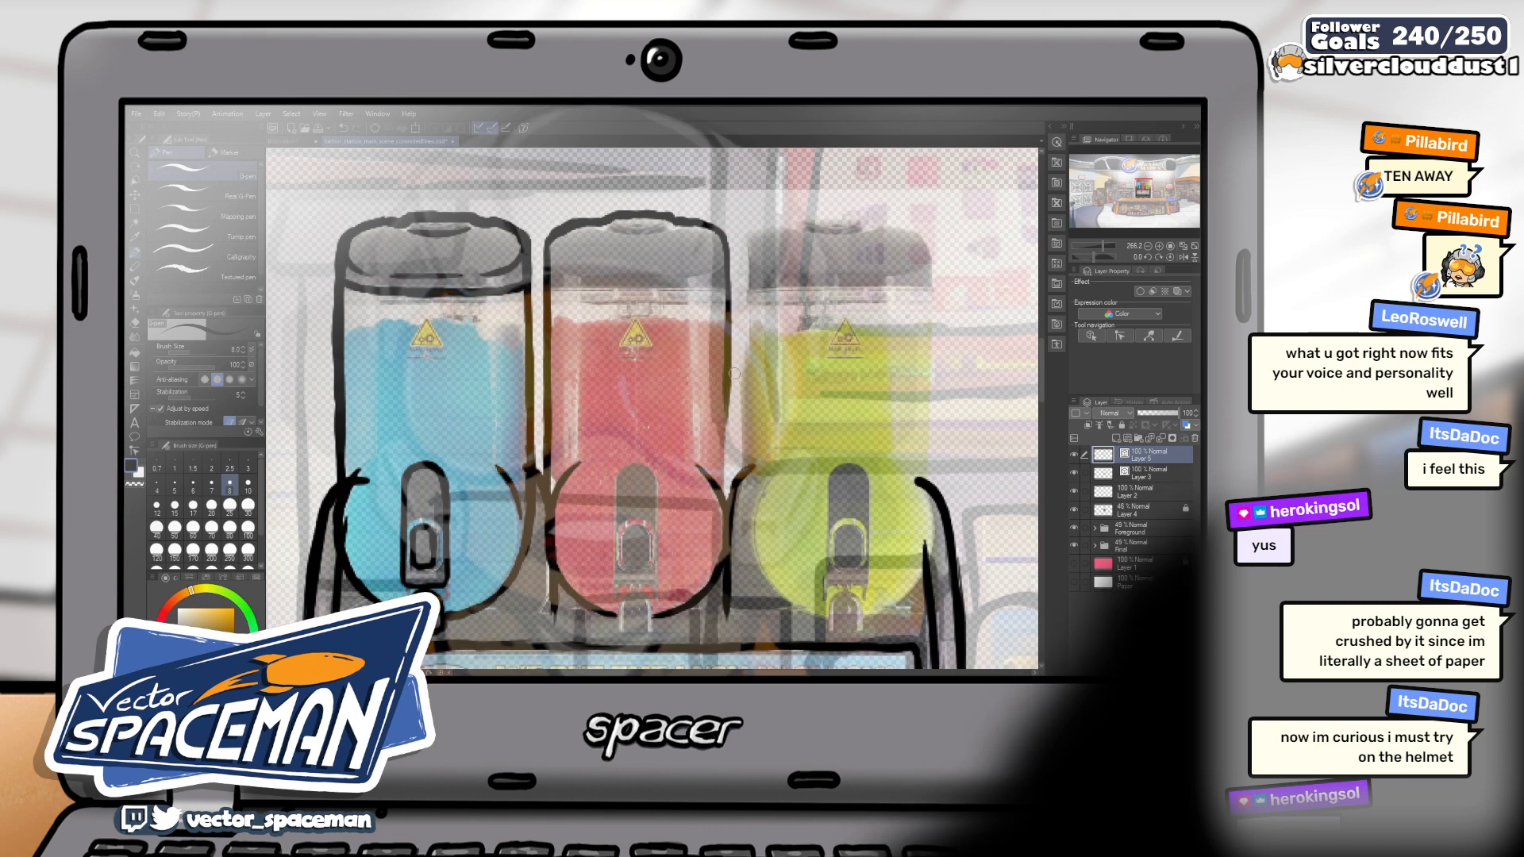
{"action": "left_click_drag", "start_coordinate": [725, 394], "coordinate": [725, 478]}
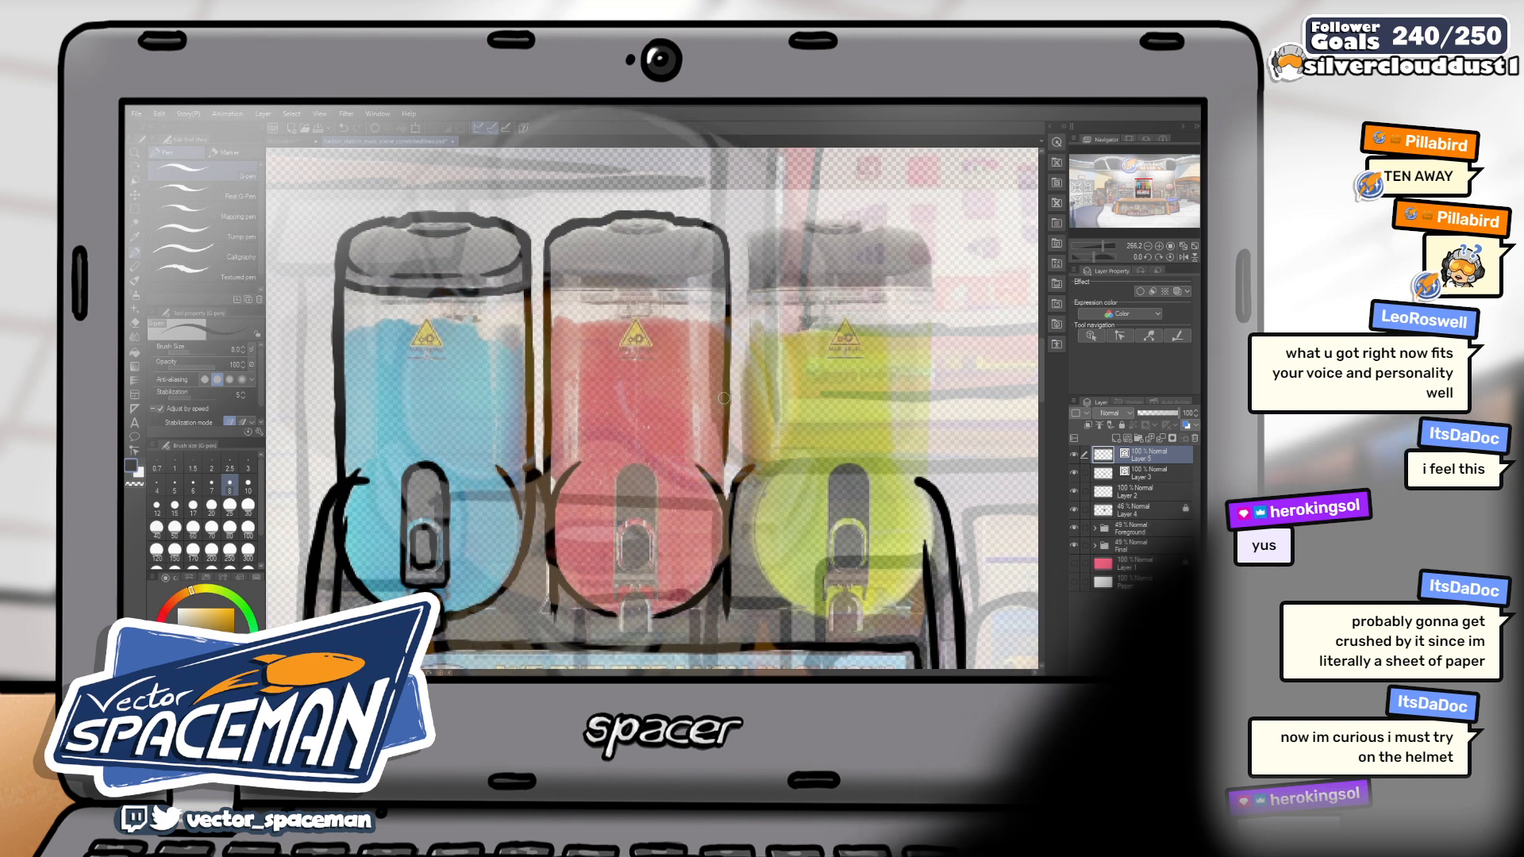
{"action": "scroll", "coordinate": [721, 486], "scroll_direction": "down", "scroll_amount": 2}
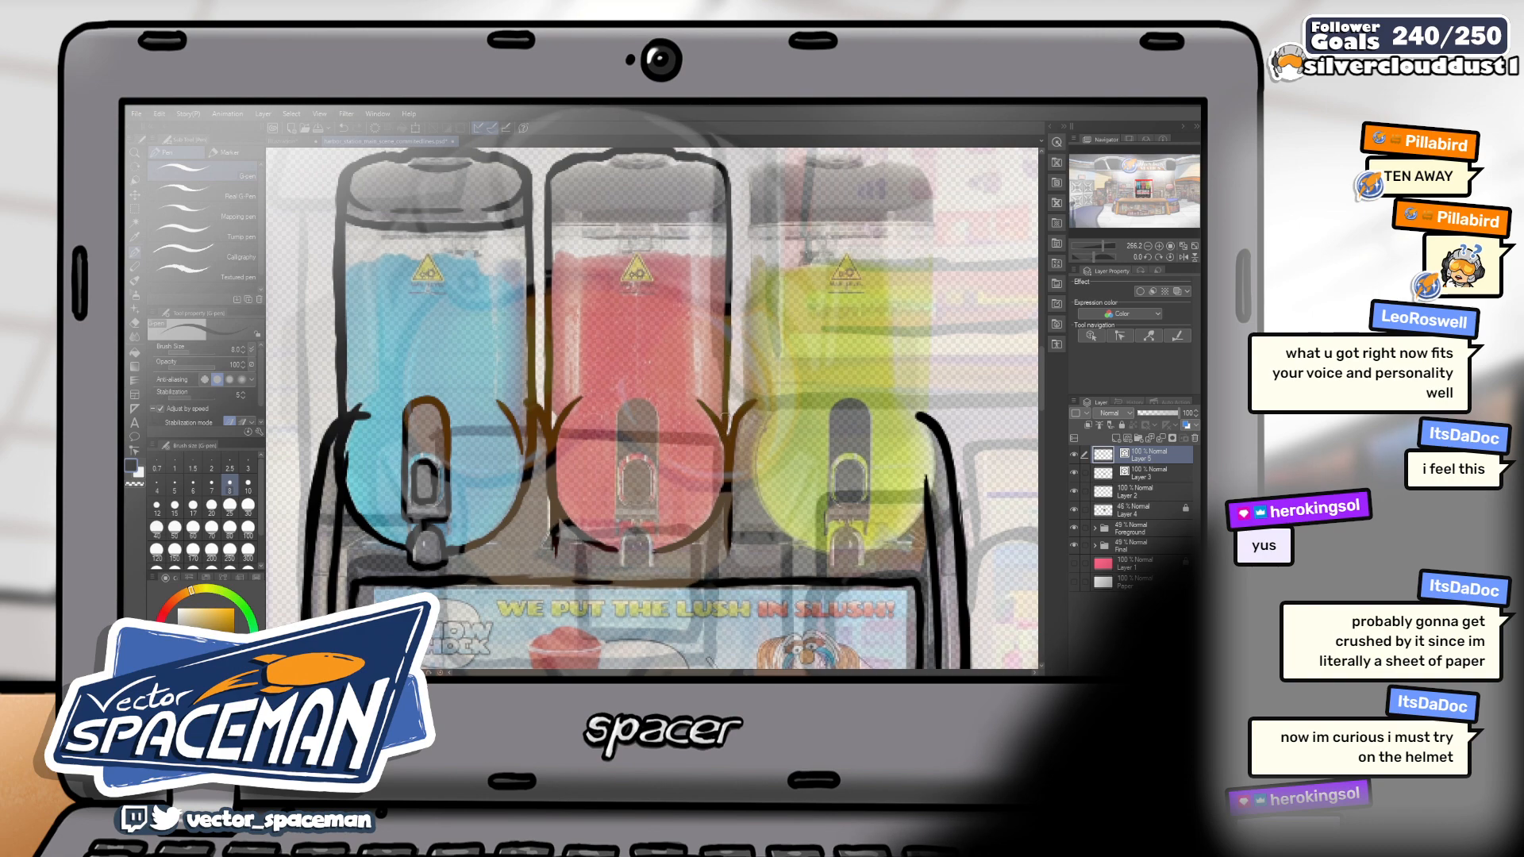
{"action": "scroll", "coordinate": [721, 310], "scroll_direction": "up", "scroll_amount": 3}
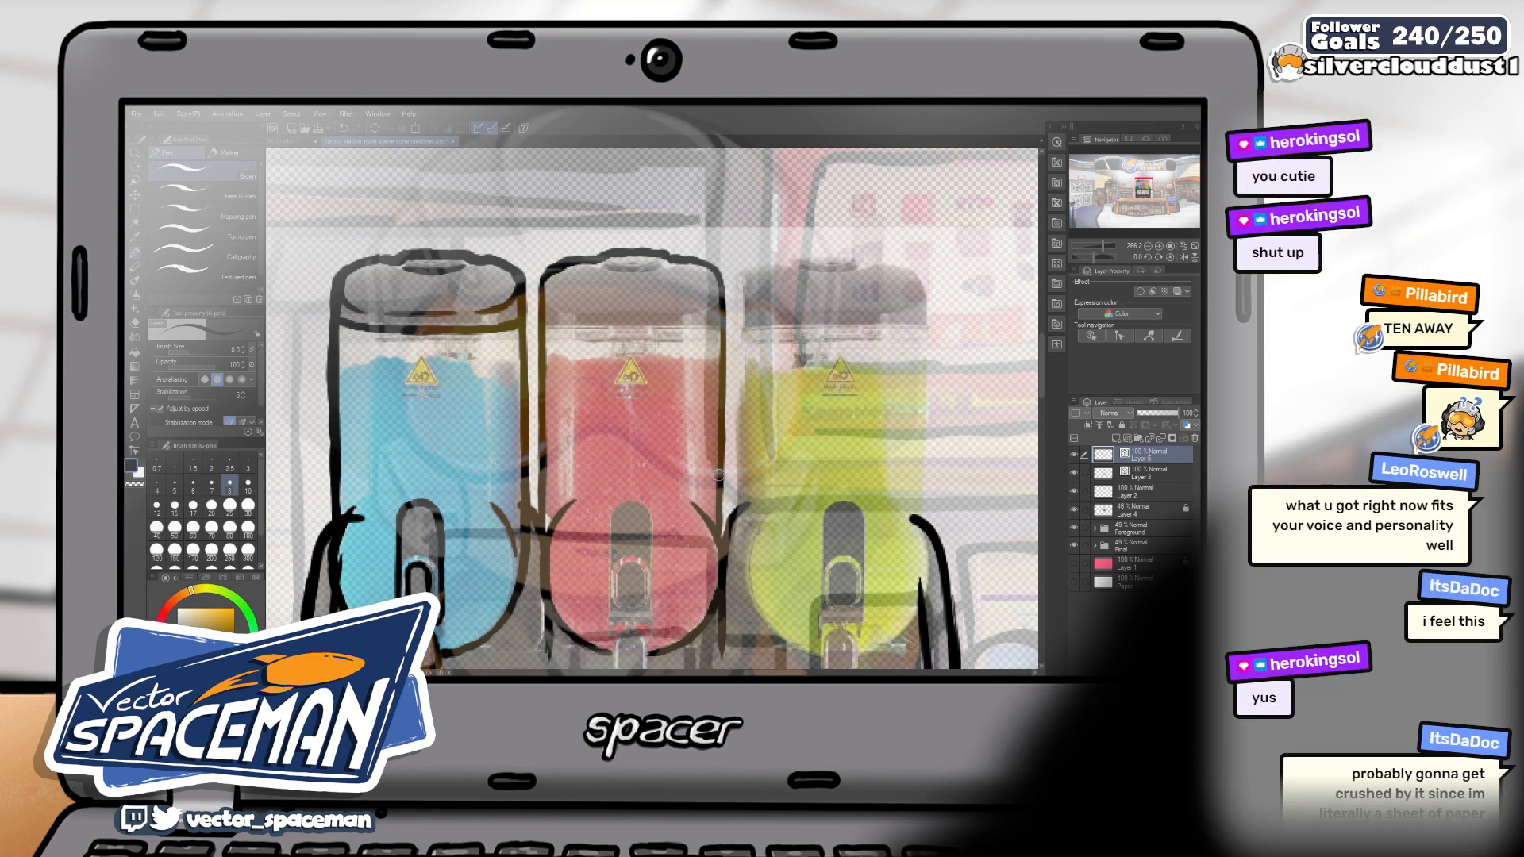
{"action": "scroll", "coordinate": [720, 418], "scroll_direction": "down", "scroll_amount": 2}
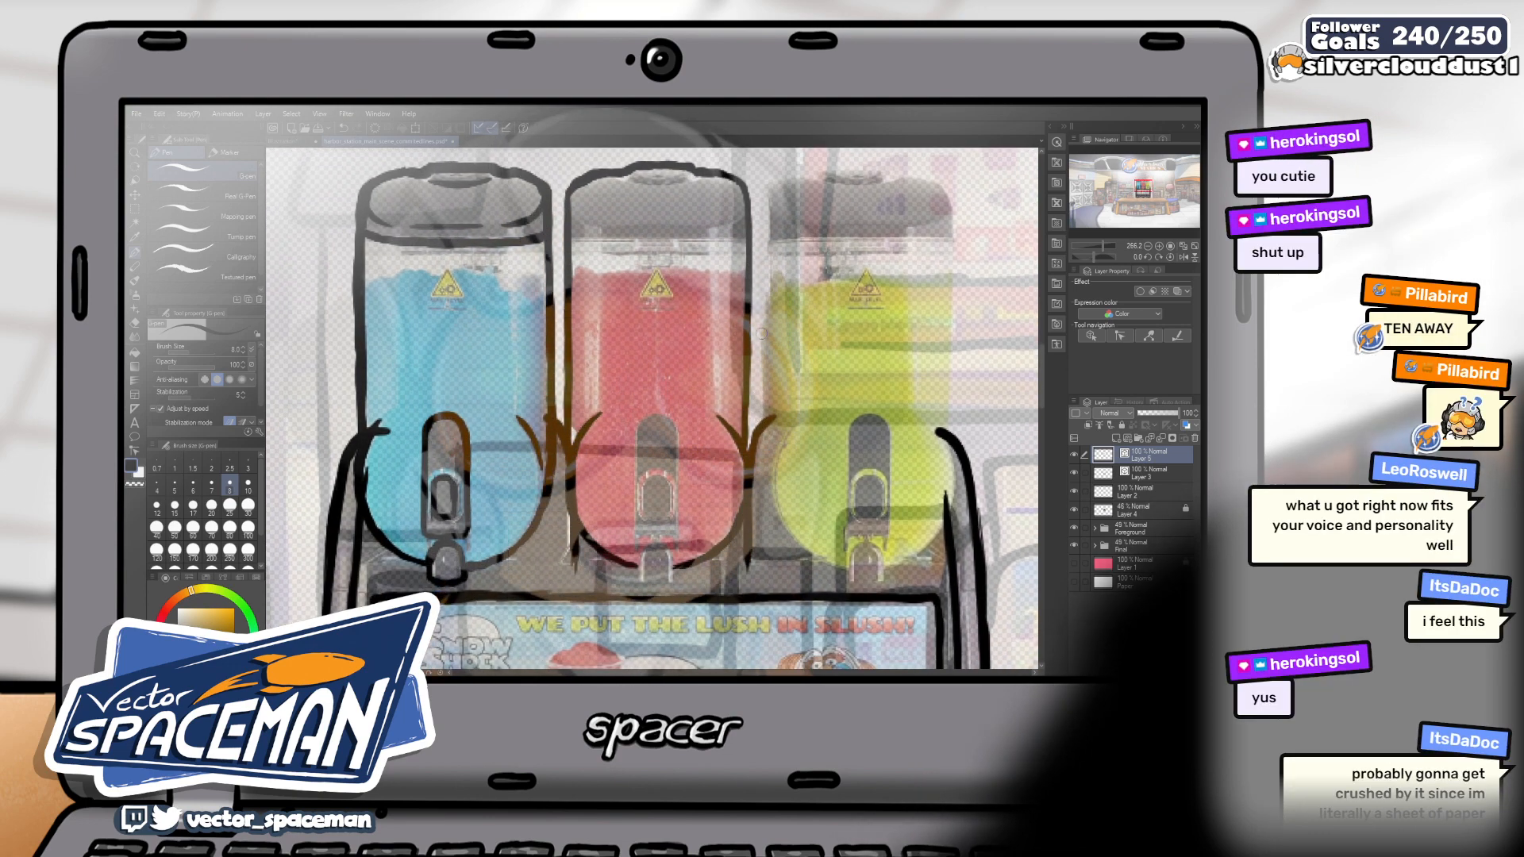
{"action": "scroll", "coordinate": [766, 275], "scroll_direction": "up", "scroll_amount": 2}
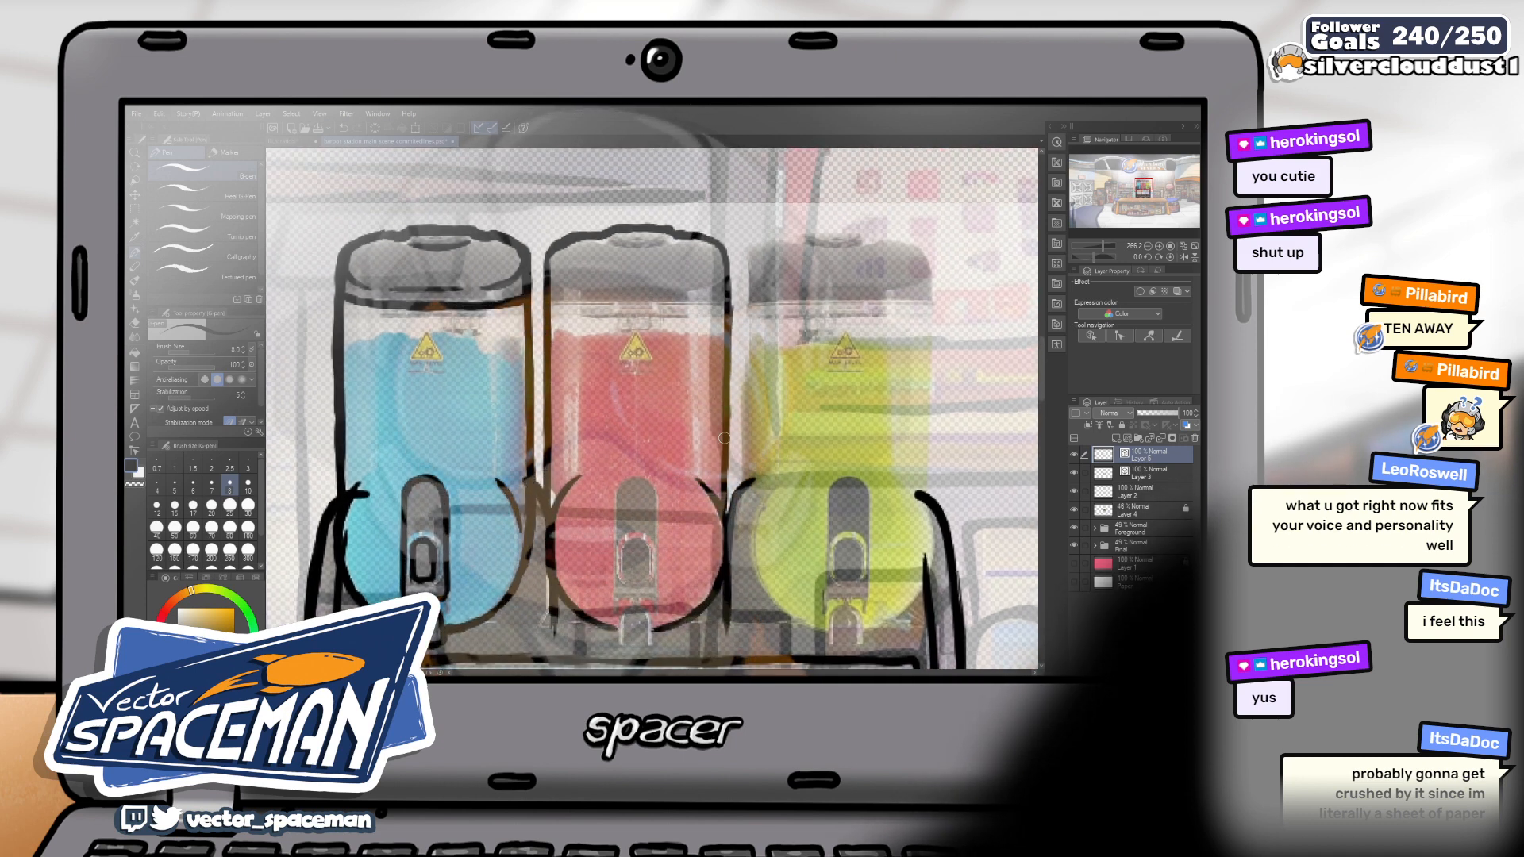
Draw the curved inner and lower edges of the red tank's lid and touch up the outline with the eraser
{"action": "left_click_drag", "start_coordinate": [742, 359], "coordinate": [757, 339]}
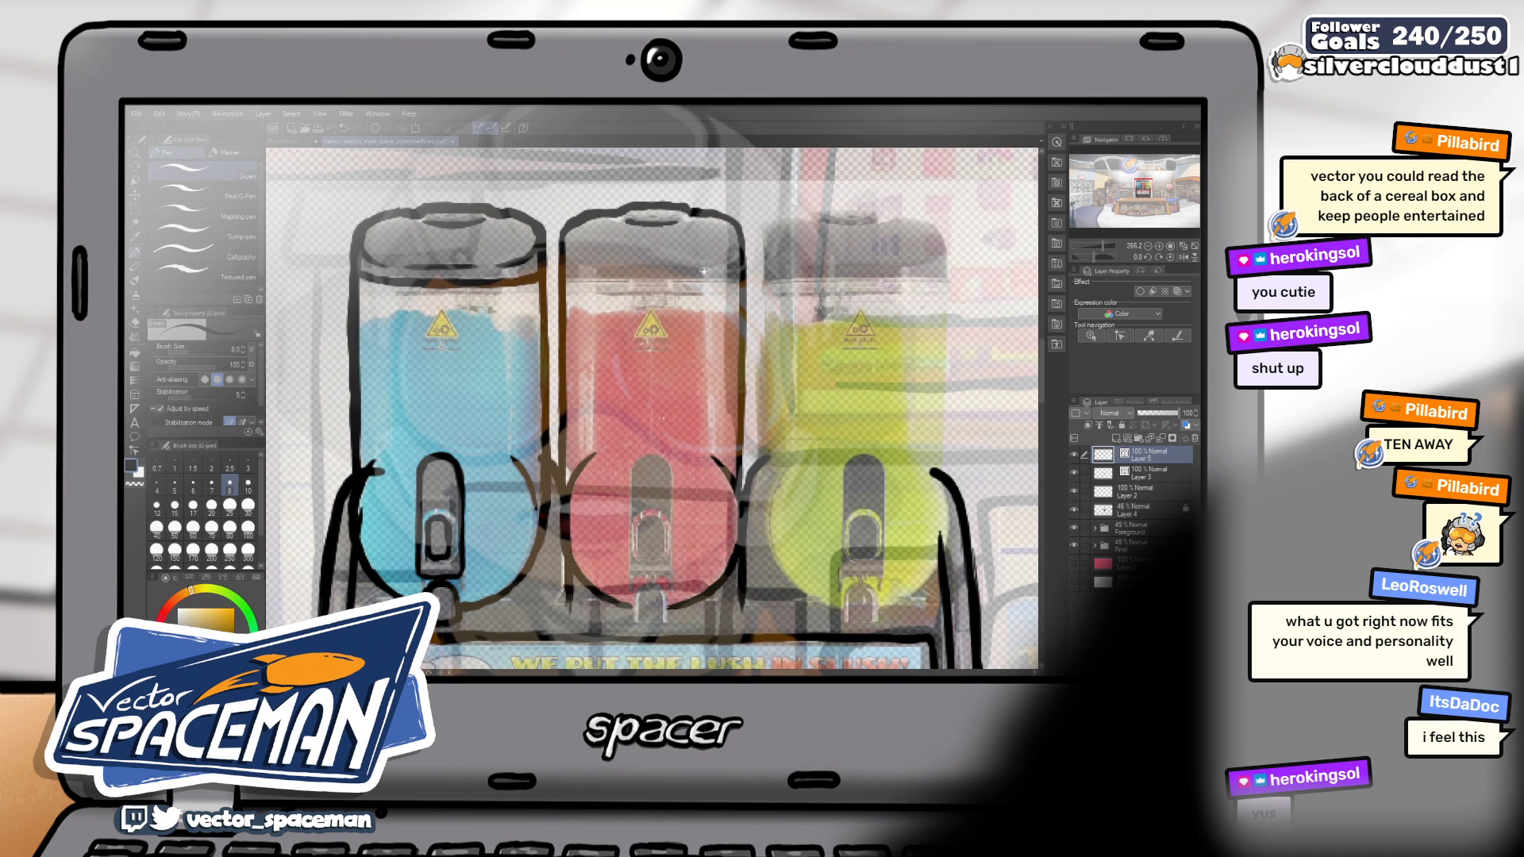
{"action": "left_click_drag", "start_coordinate": [704, 271], "coordinate": [720, 246]}
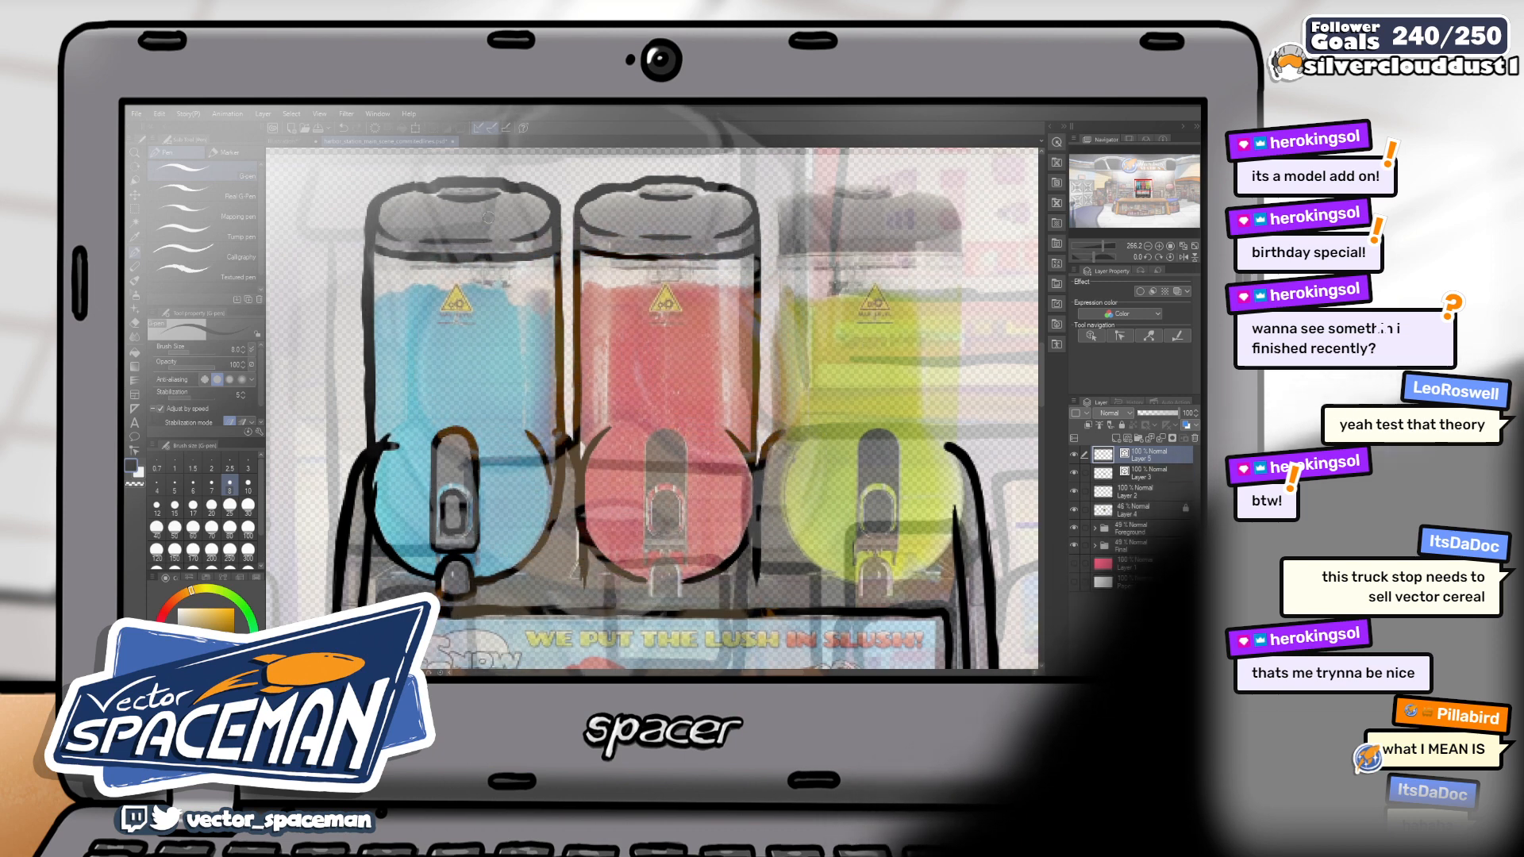
{"action": "key", "text": "e"}
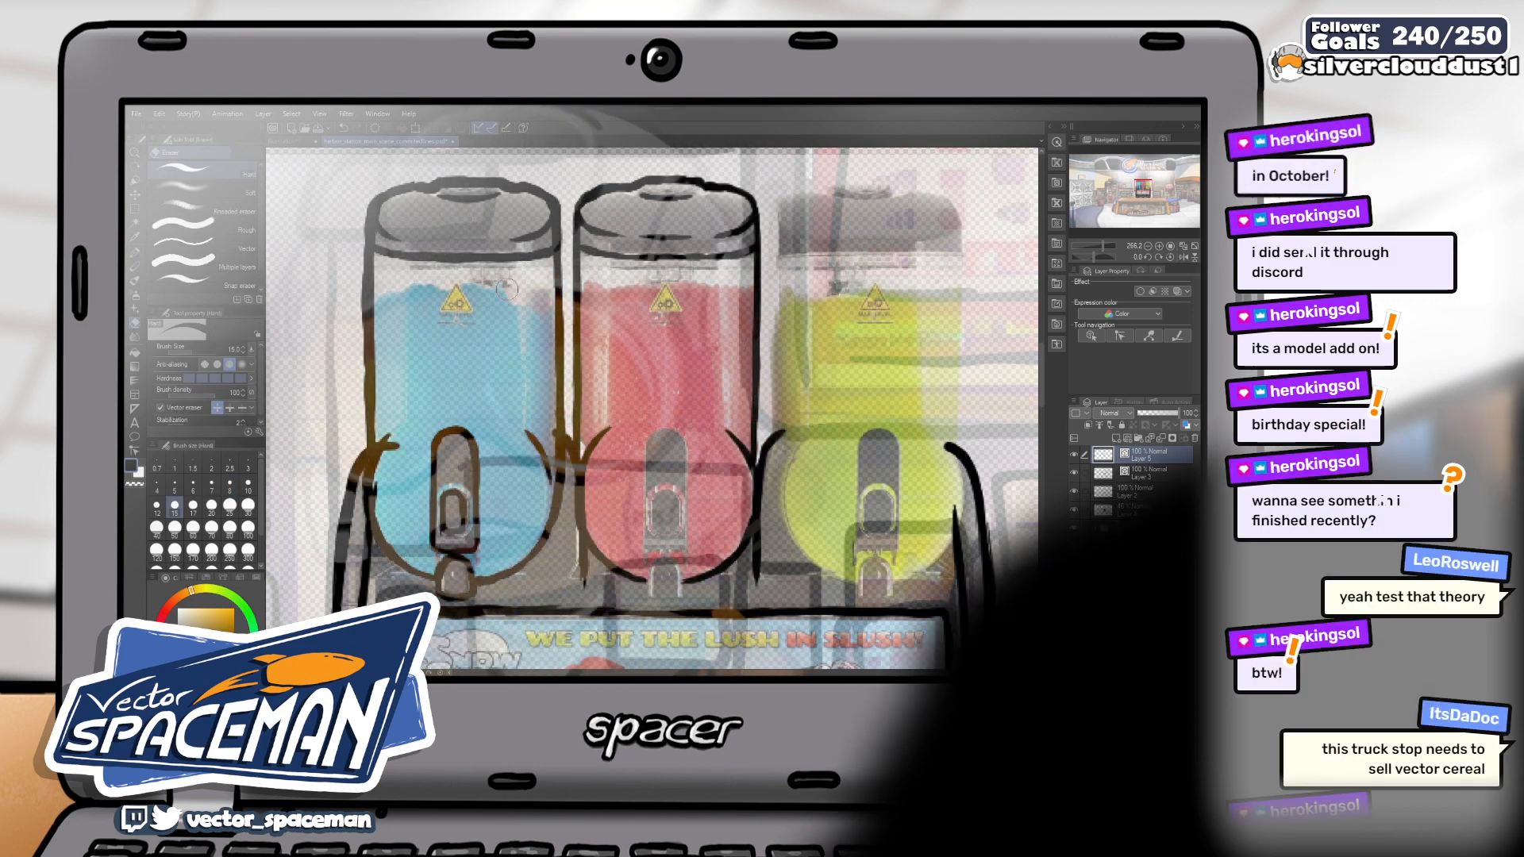
{"action": "key", "text": "p"}
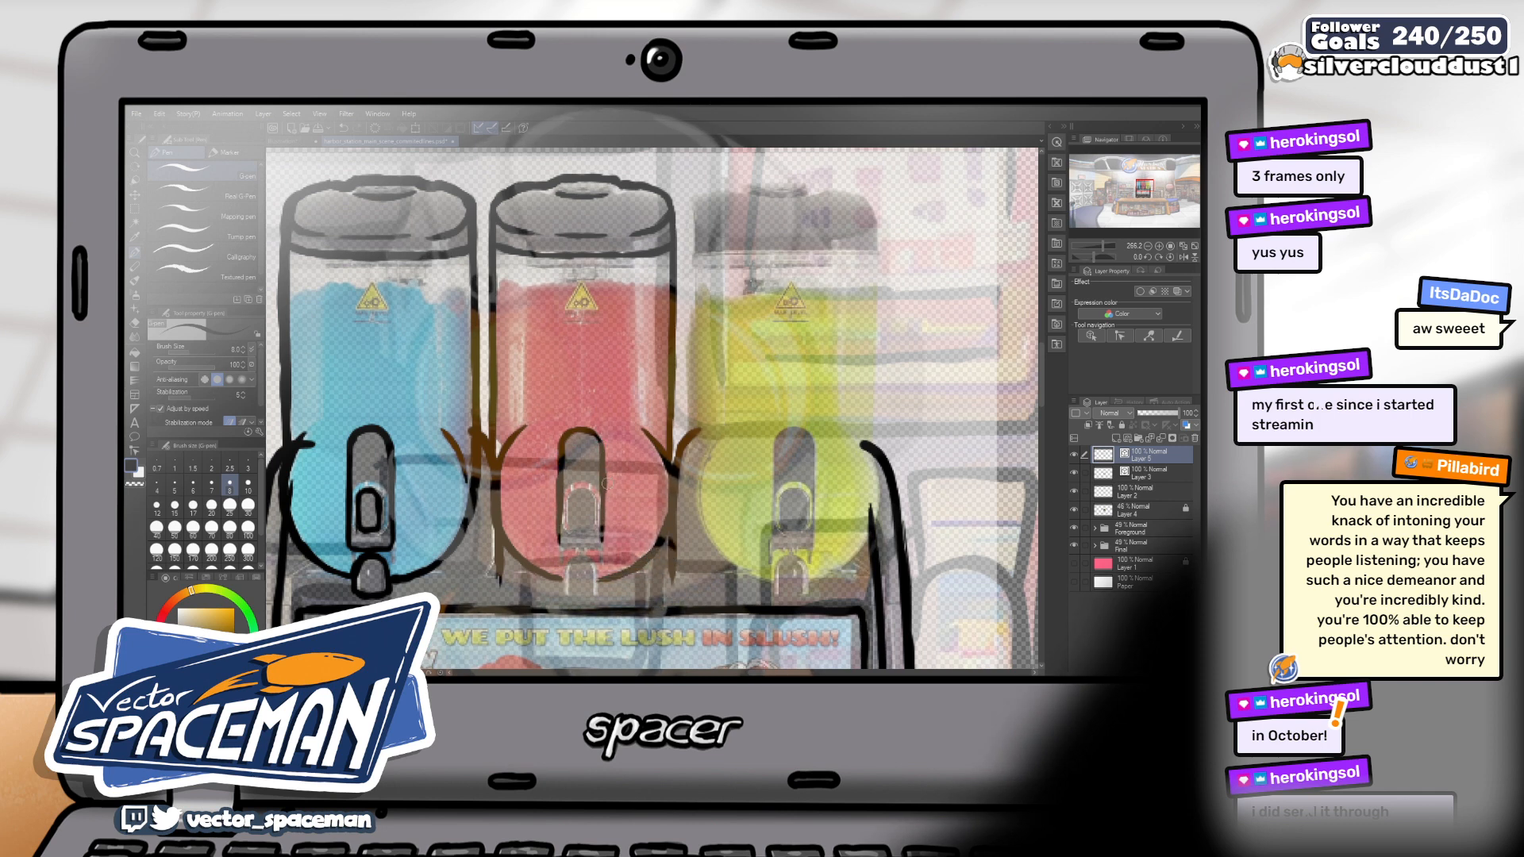
Outline the red tank's tap with its long rounded handle, inner opening and nozzle
{"action": "left_click_drag", "start_coordinate": [582, 430], "coordinate": [599, 361]}
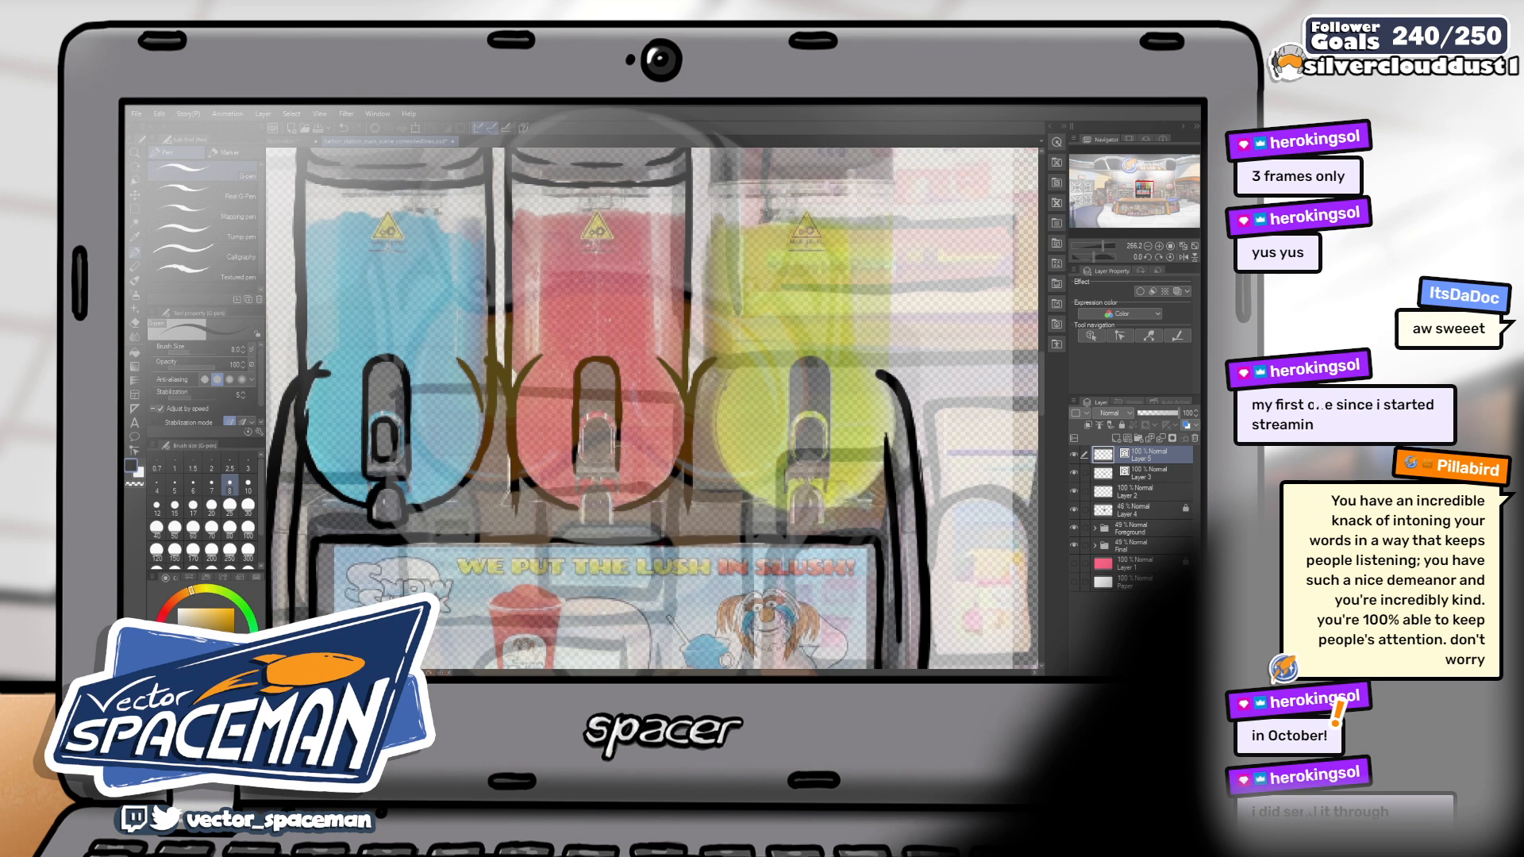
{"action": "left_click_drag", "start_coordinate": [629, 448], "coordinate": [643, 385]}
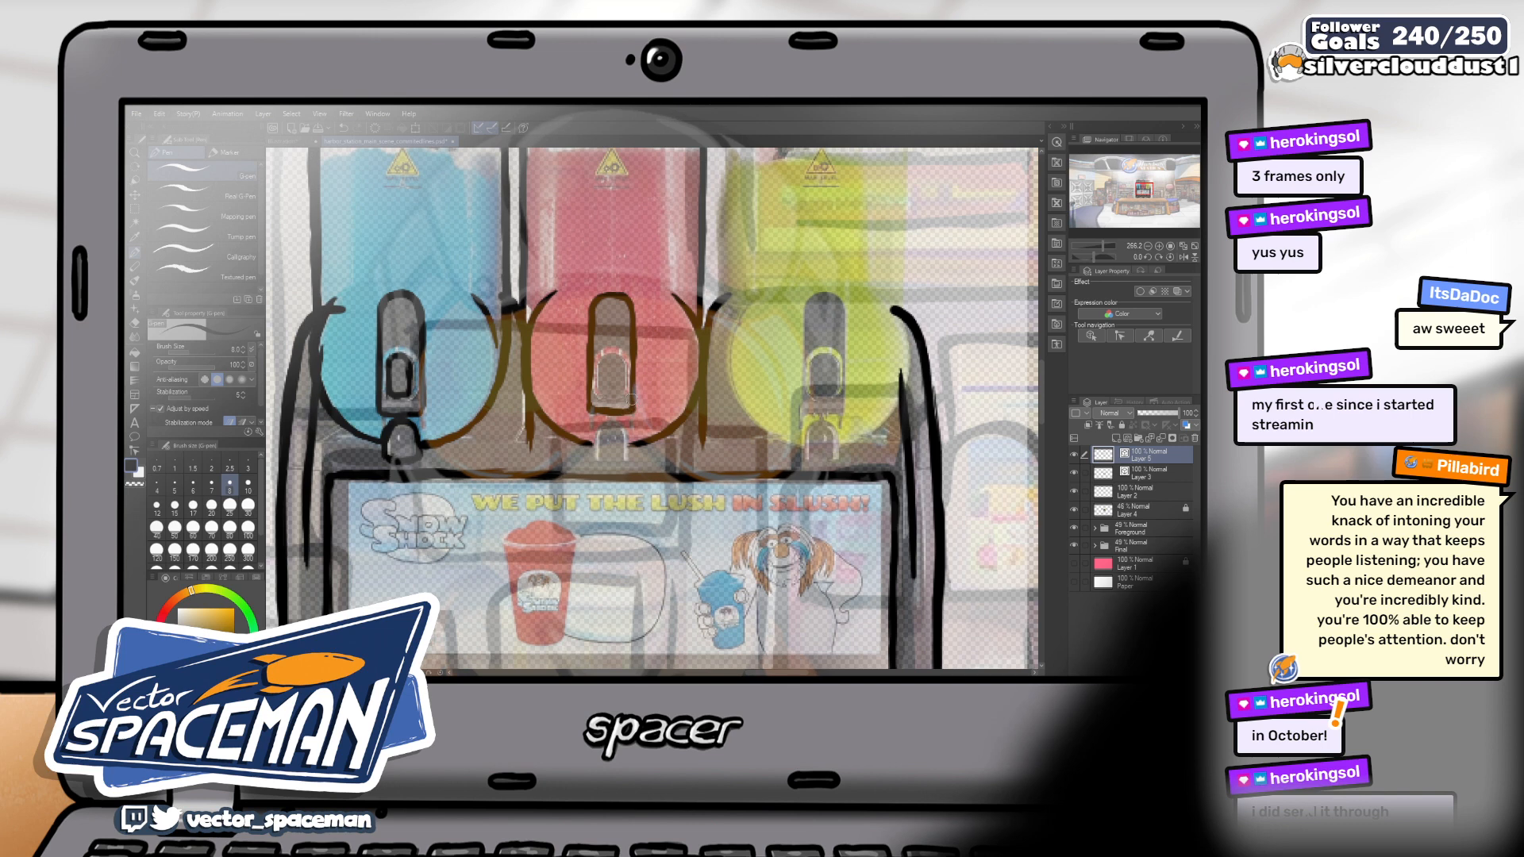
{"action": "left_click_drag", "start_coordinate": [647, 407], "coordinate": [659, 404]}
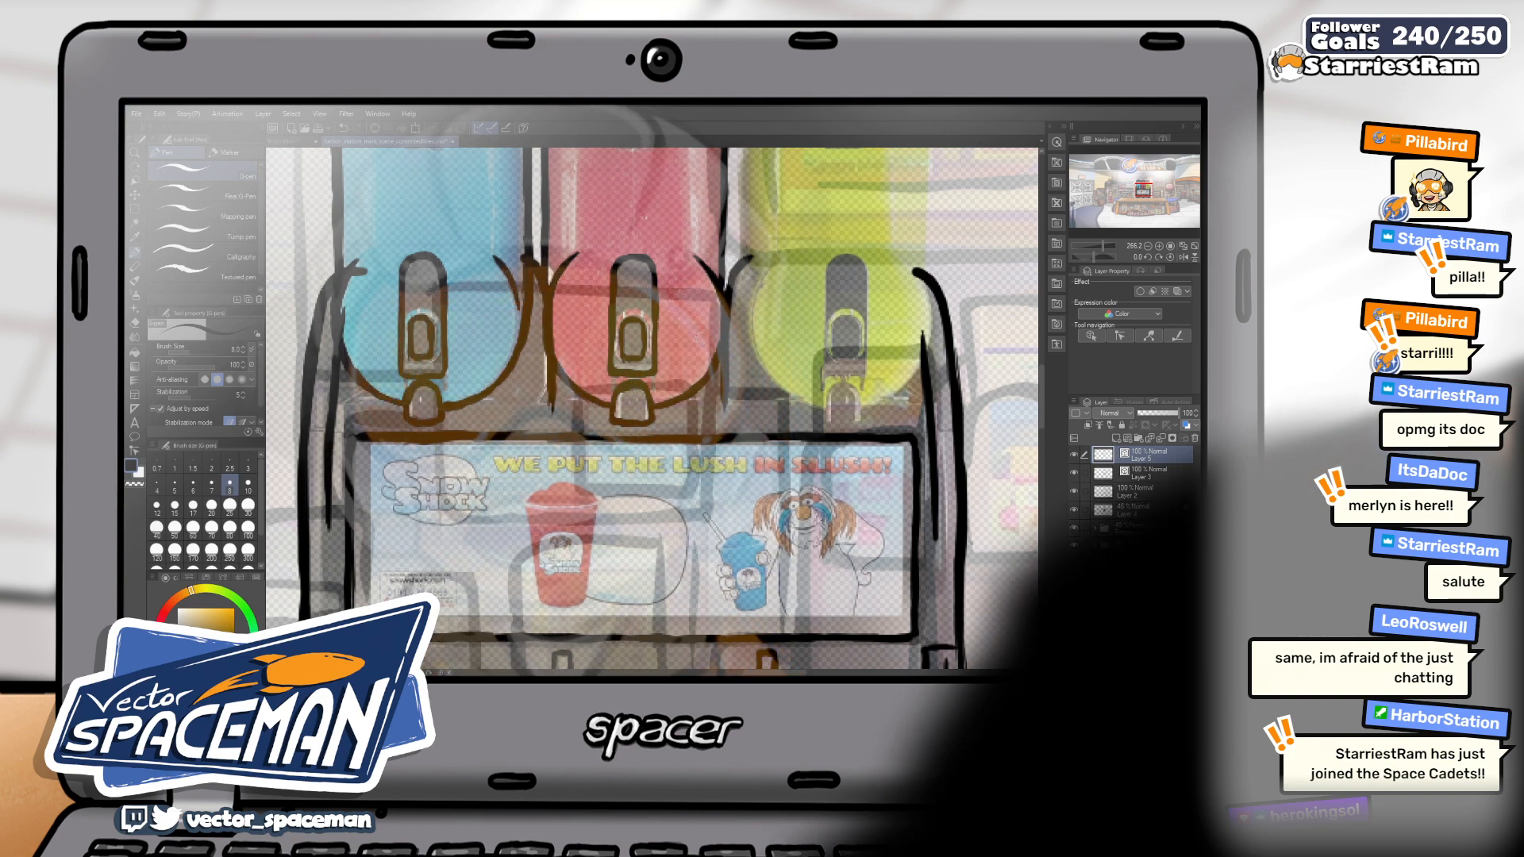
{"action": "mouse_move", "coordinate": [708, 347]}
{"action": "left_mouse_down"}
{"action": "mouse_move", "coordinate": [611, 353]}
{"action": "mouse_move", "coordinate": [717, 354]}
{"action": "left_mouse_up"}
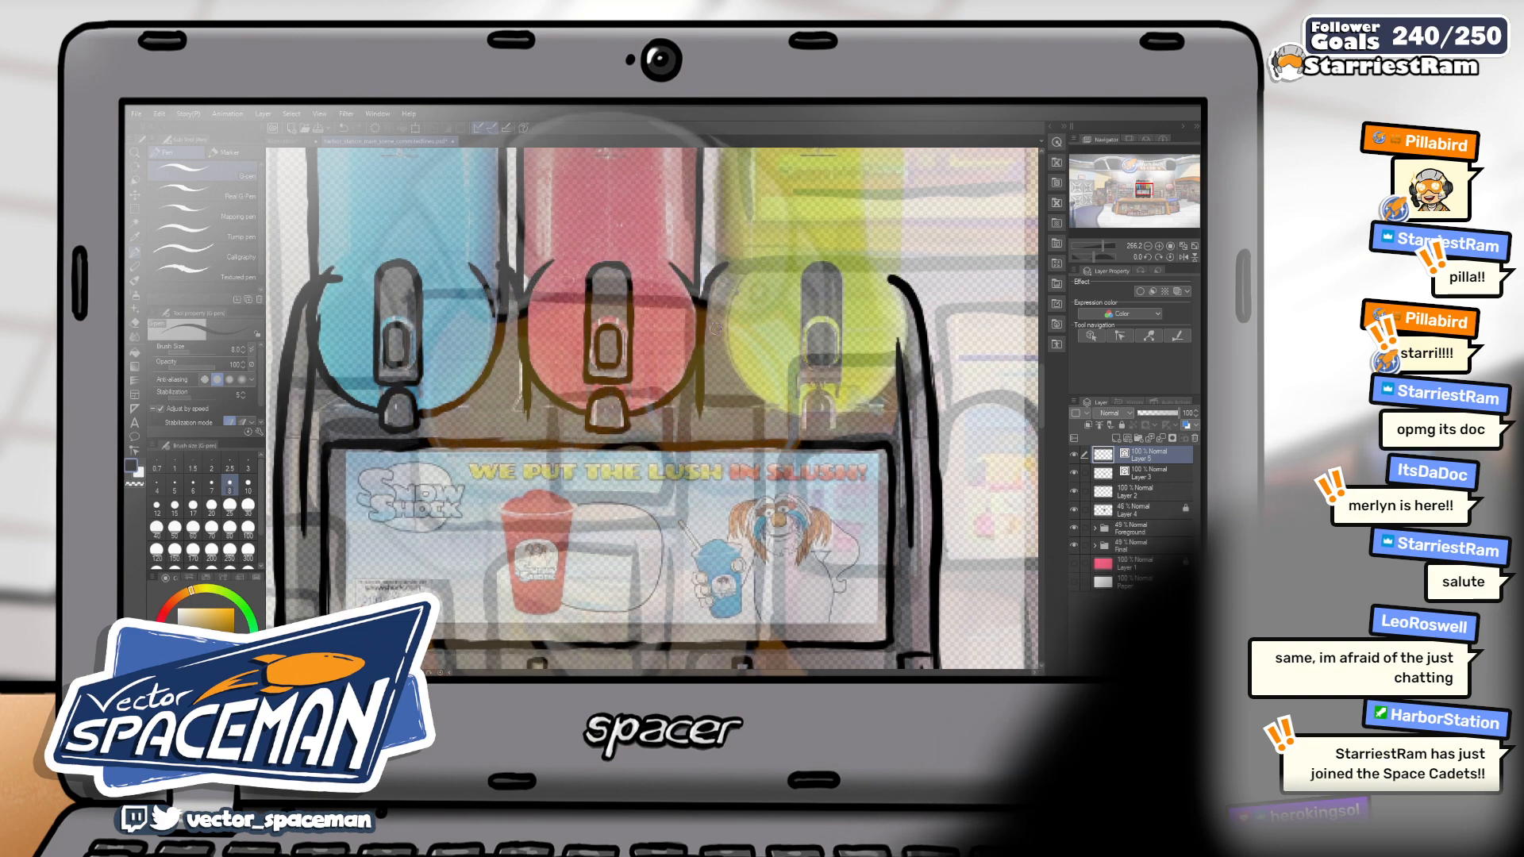
Trace the yellow tank's left side from the lid down to the rounded lower section, redoing the stray stroke
{"action": "mouse_move", "coordinate": [709, 330]}
{"action": "left_mouse_down"}
{"action": "mouse_move", "coordinate": [691, 492]}
{"action": "mouse_move", "coordinate": [681, 404]}
{"action": "mouse_move", "coordinate": [703, 317]}
{"action": "mouse_move", "coordinate": [575, 494]}
{"action": "left_mouse_up"}
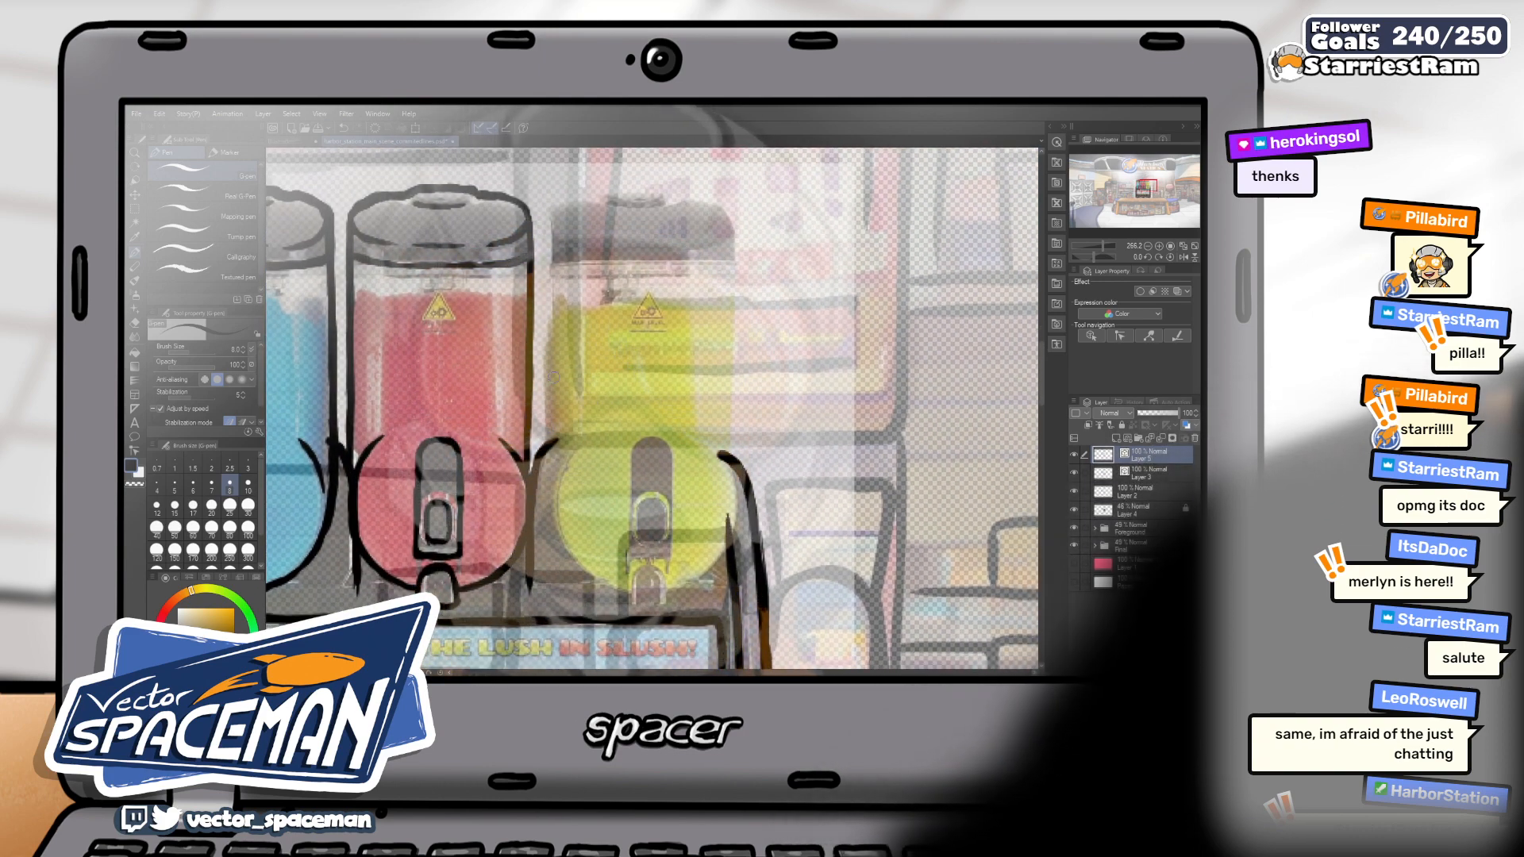
{"action": "left_click_drag", "start_coordinate": [549, 212], "coordinate": [547, 371]}
{"action": "left_click_drag", "start_coordinate": [548, 305], "coordinate": [547, 381]}
{"action": "left_click_drag", "start_coordinate": [548, 278], "coordinate": [548, 394]}
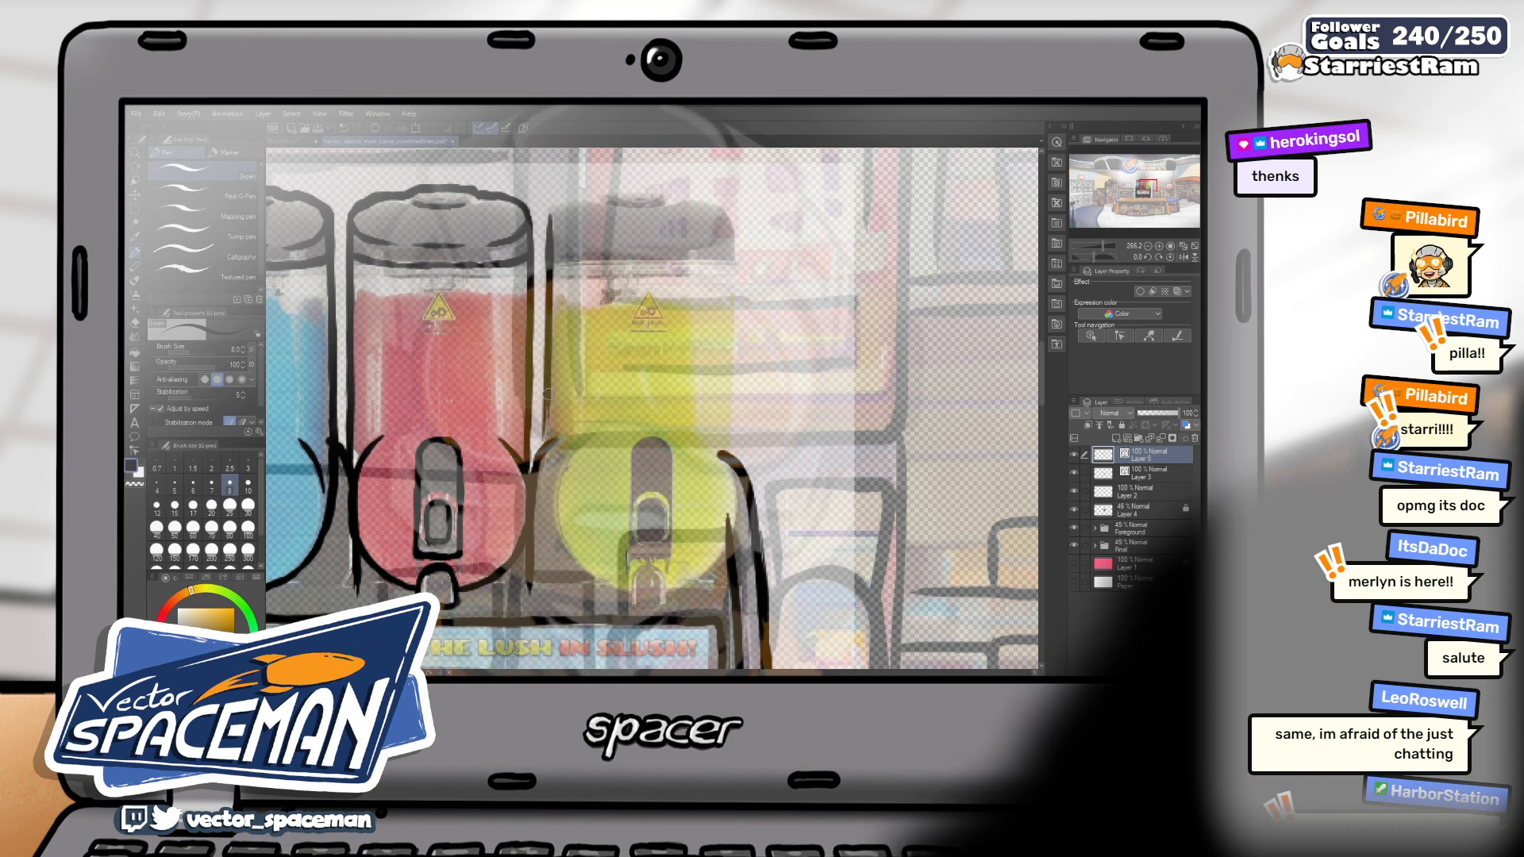
{"action": "key", "text": "ctrl+z"}
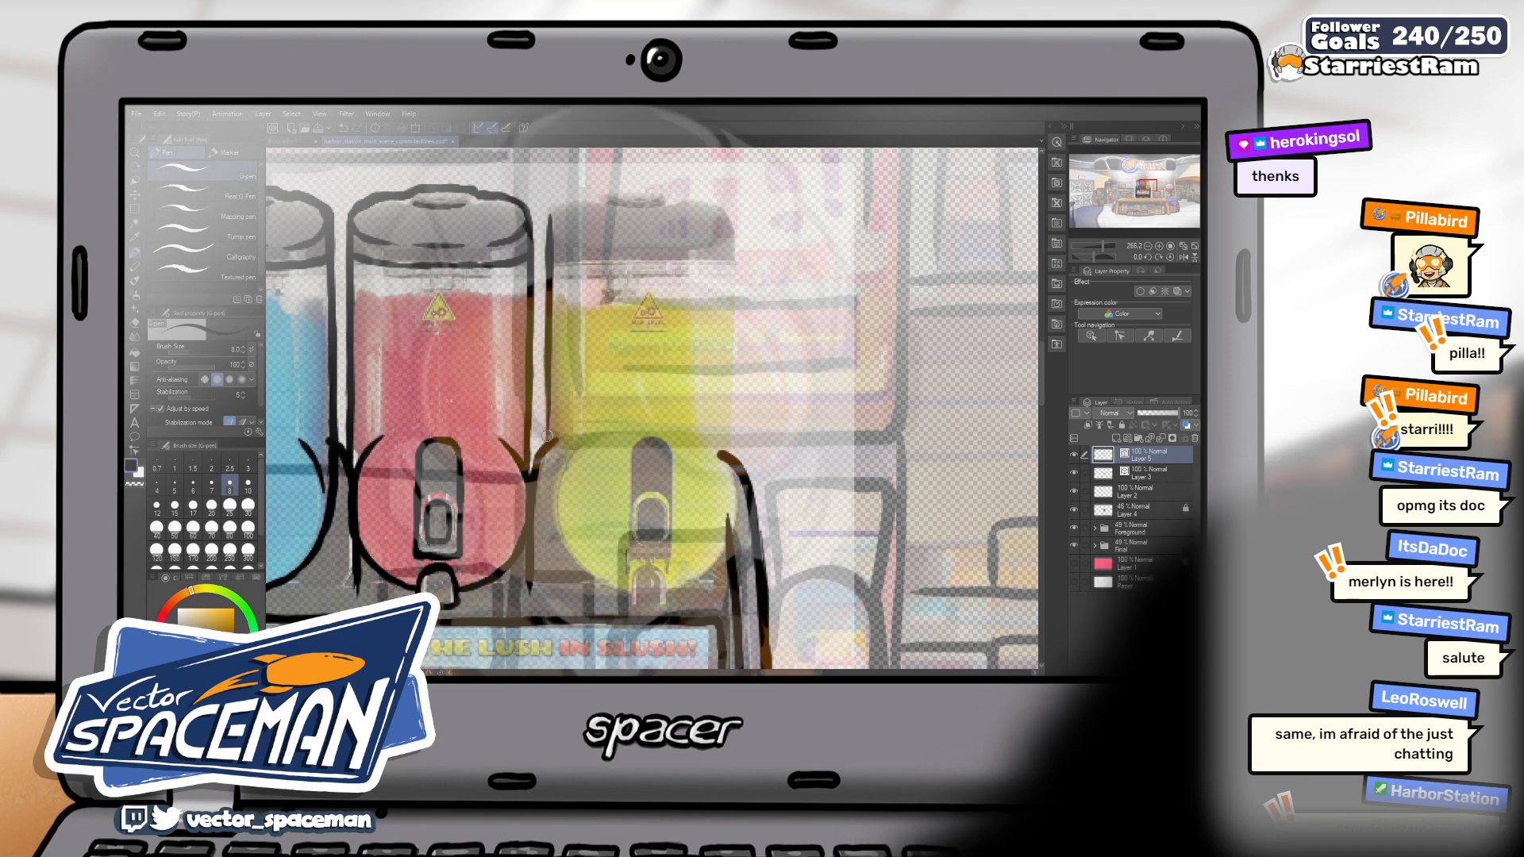
{"action": "left_click_drag", "start_coordinate": [549, 437], "coordinate": [619, 373]}
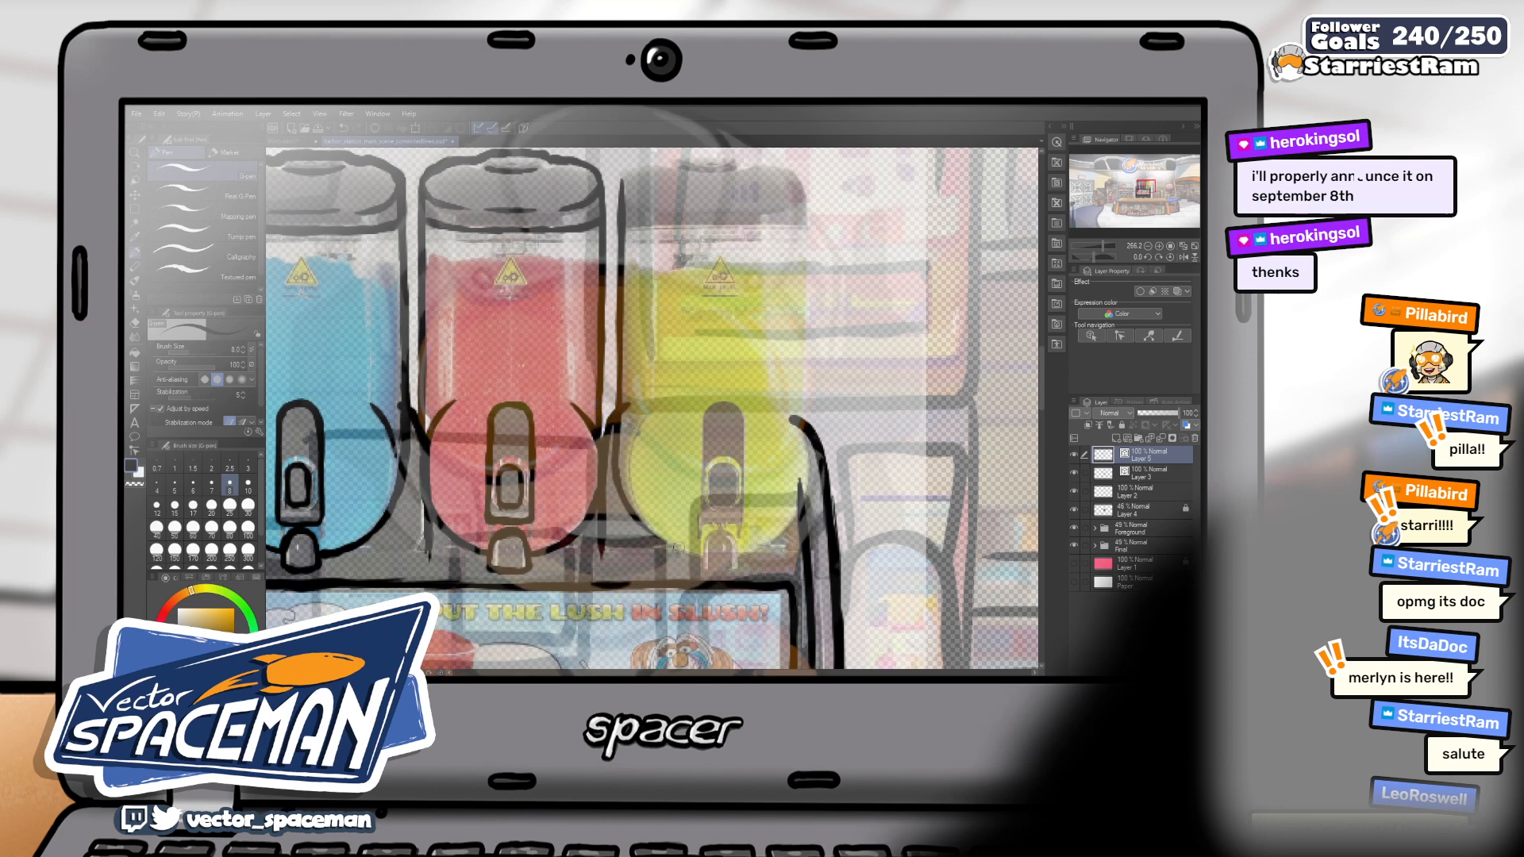
{"action": "mouse_move", "coordinate": [645, 528]}
{"action": "left_mouse_down"}
{"action": "mouse_move", "coordinate": [621, 497]}
{"action": "mouse_move", "coordinate": [548, 517]}
{"action": "left_mouse_up"}
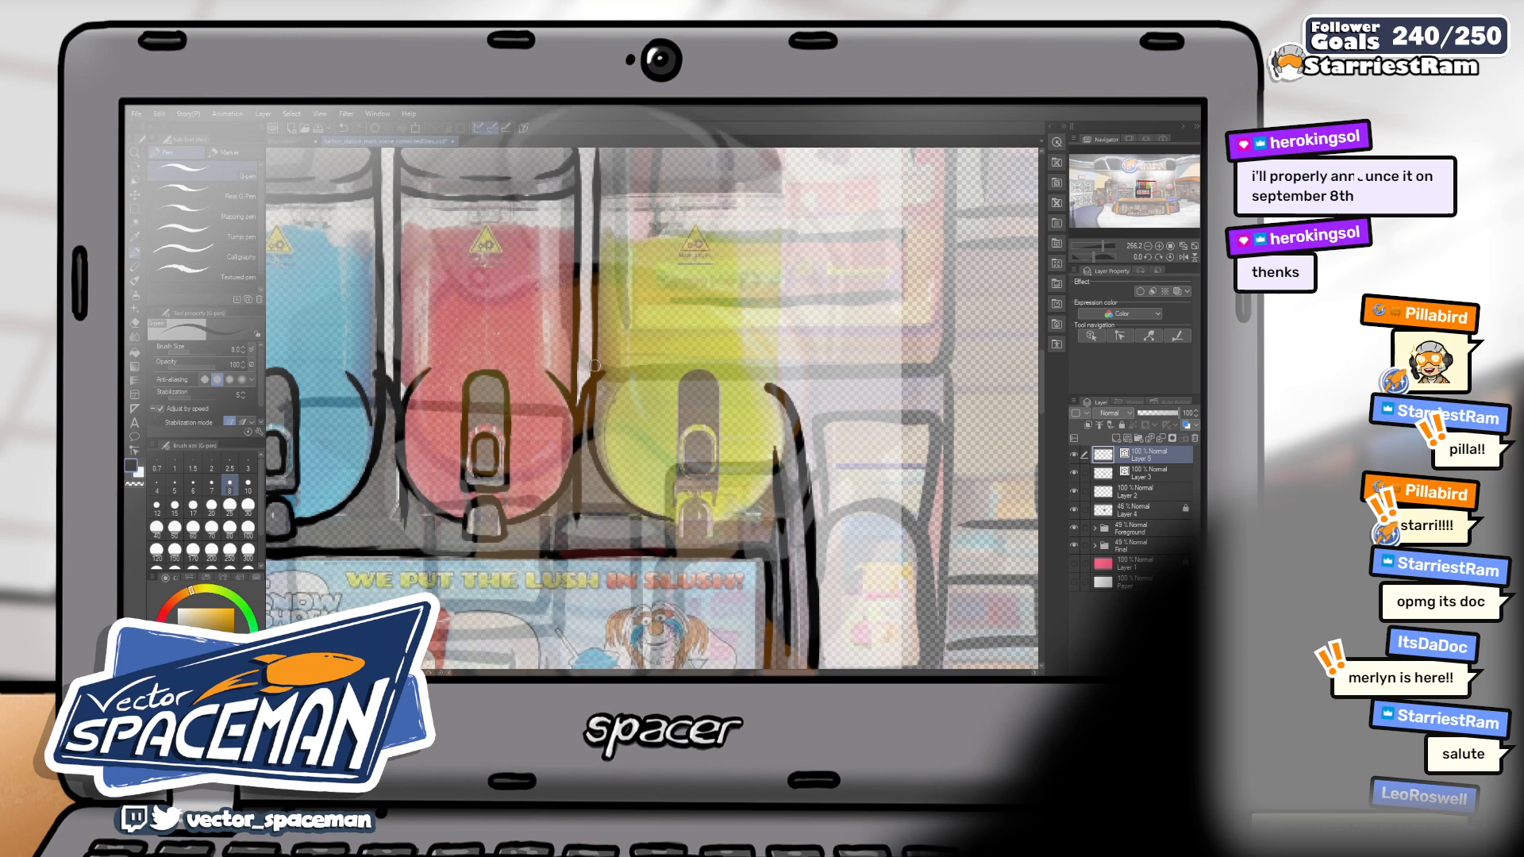
{"action": "scroll", "coordinate": [593, 443], "scroll_direction": "up", "scroll_amount": 3}
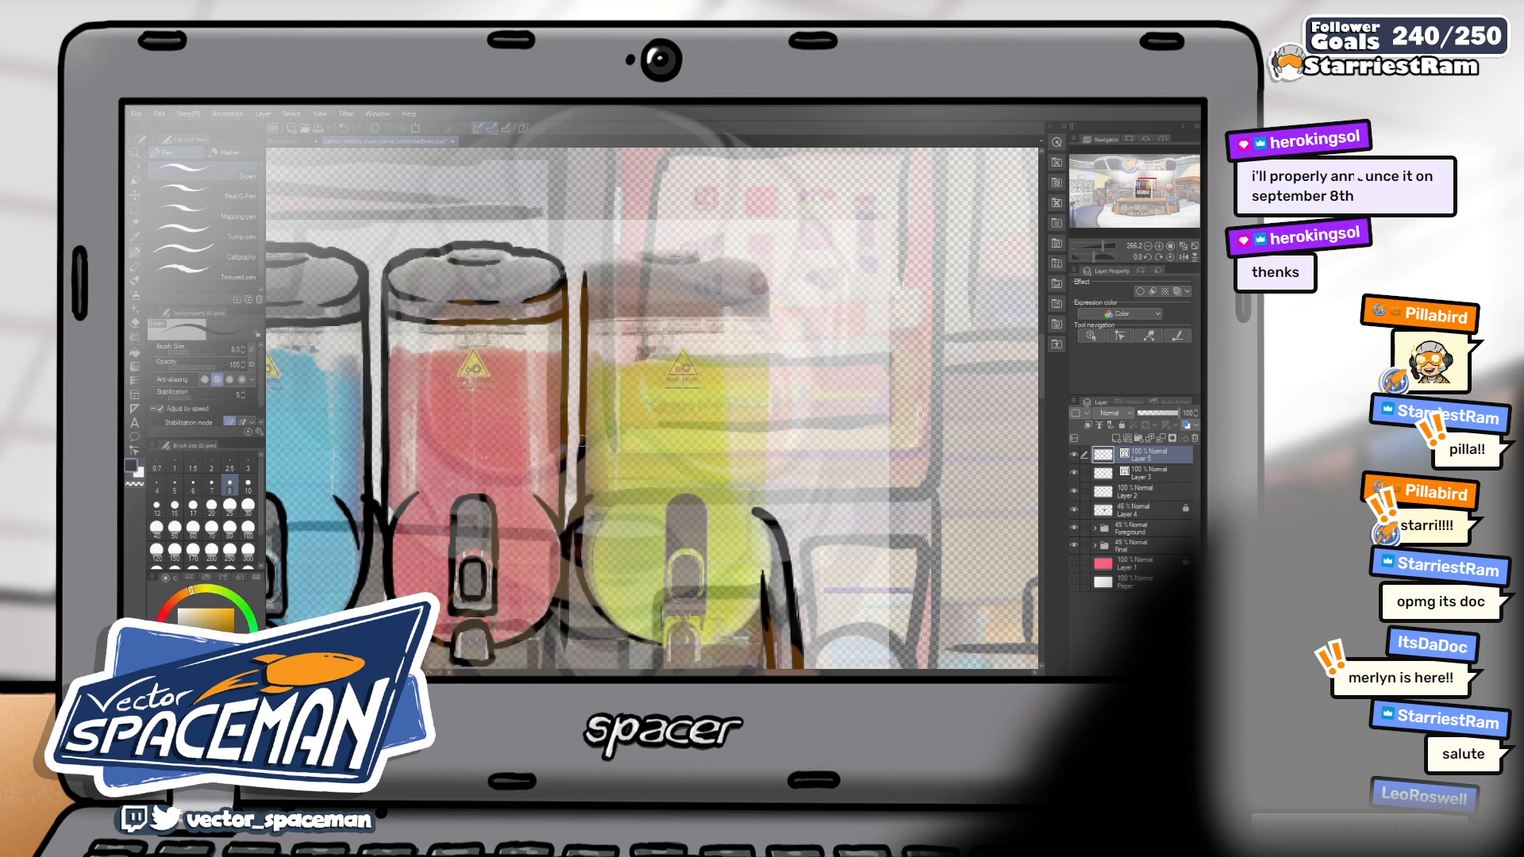
Outline the top of the yellow tank's lid with rounded corners and a raised cap in the middle
{"action": "mouse_move", "coordinate": [584, 307]}
{"action": "left_mouse_down"}
{"action": "mouse_move", "coordinate": [587, 266]}
{"action": "mouse_move", "coordinate": [625, 256]}
{"action": "left_mouse_up"}
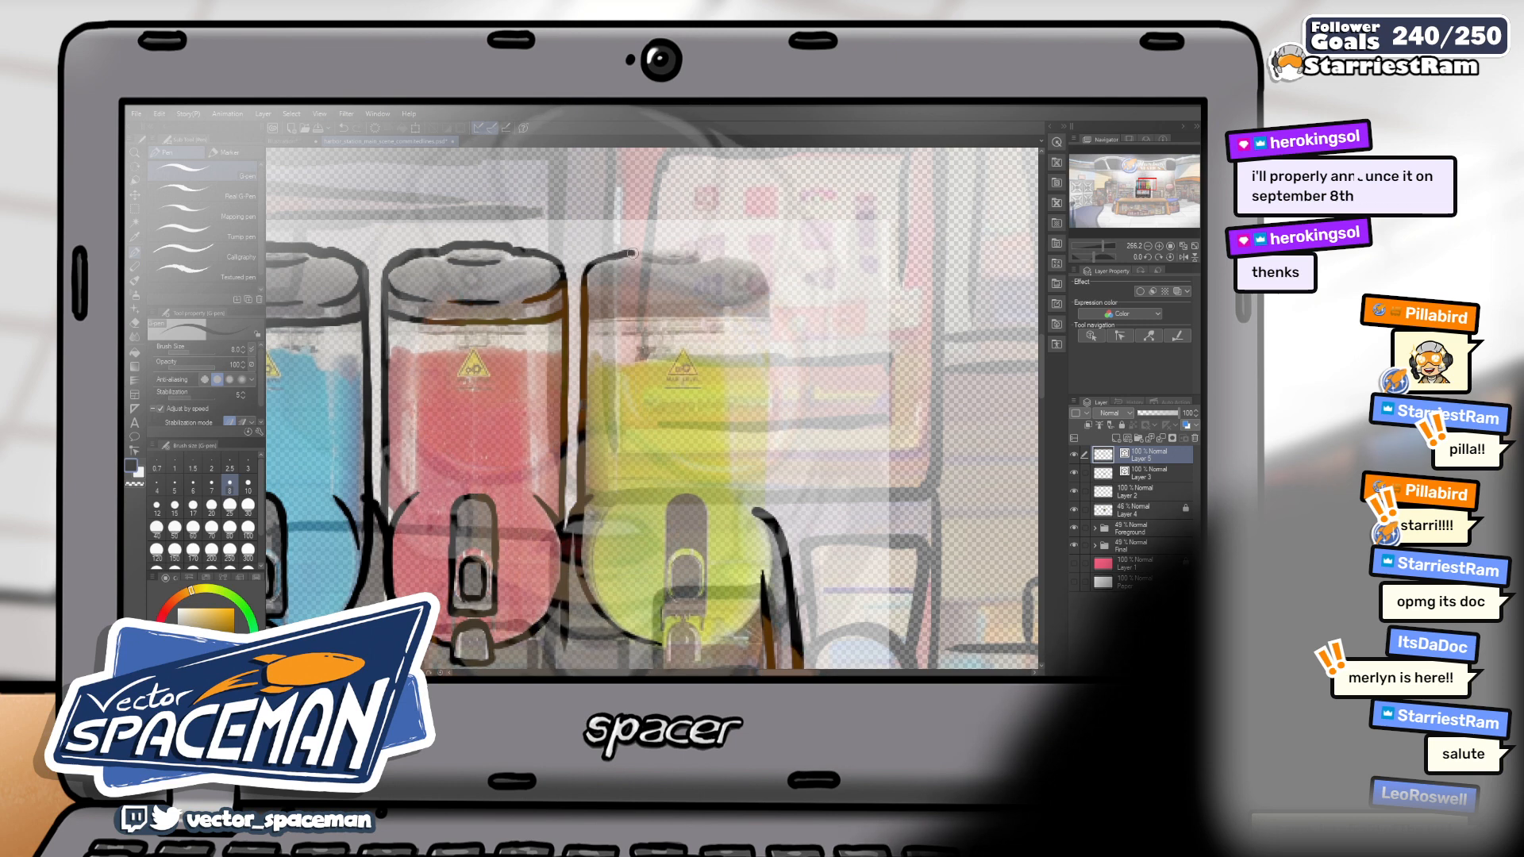
{"action": "left_click_drag", "start_coordinate": [655, 247], "coordinate": [689, 243]}
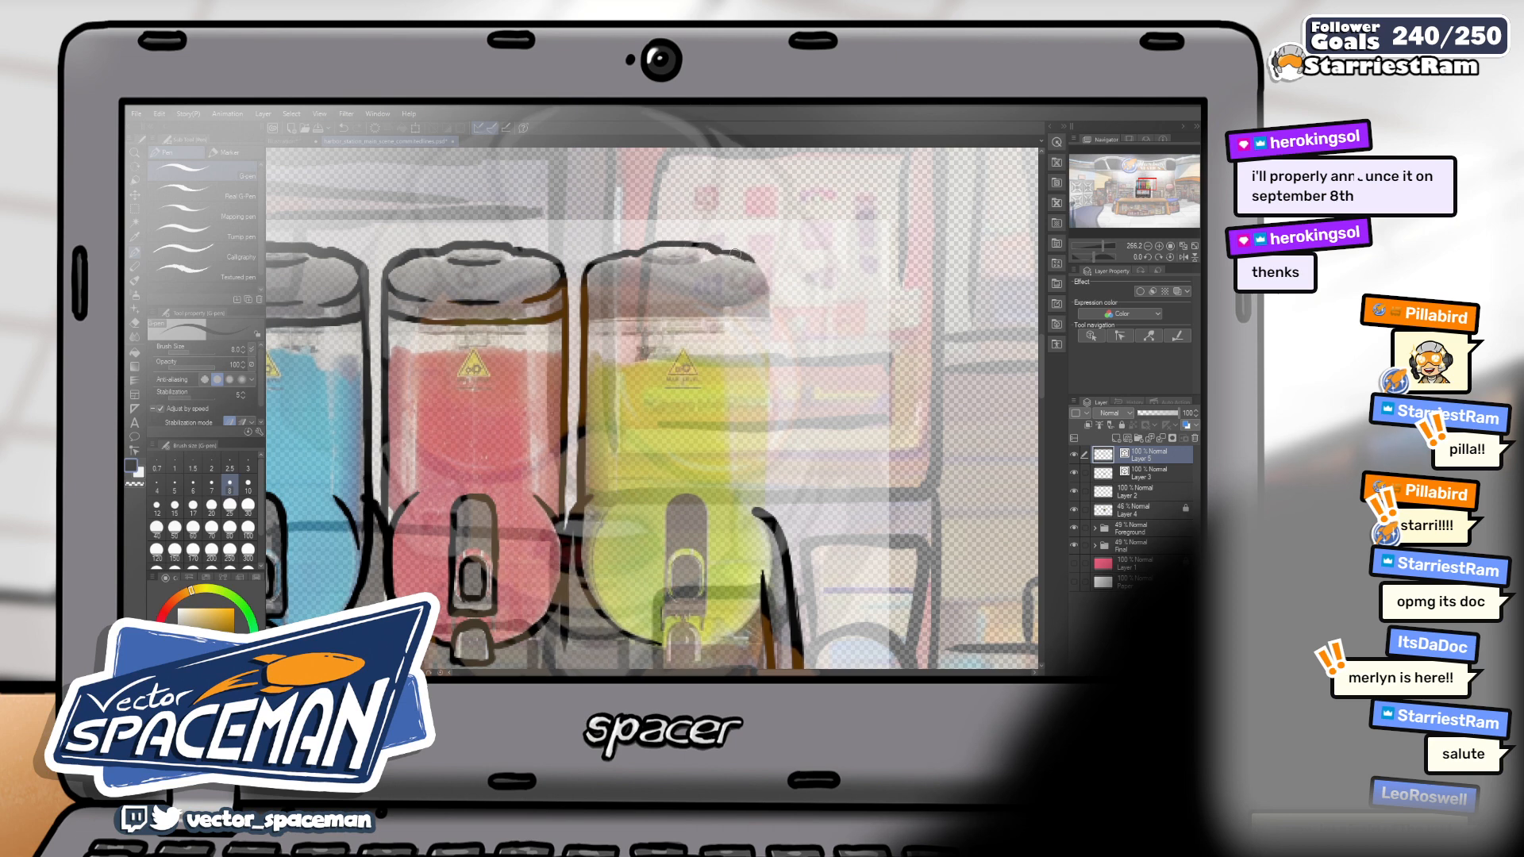
{"action": "mouse_move", "coordinate": [762, 268]}
{"action": "left_mouse_down"}
{"action": "mouse_move", "coordinate": [765, 399]}
{"action": "mouse_move", "coordinate": [776, 335]}
{"action": "mouse_move", "coordinate": [749, 335]}
{"action": "left_mouse_up"}
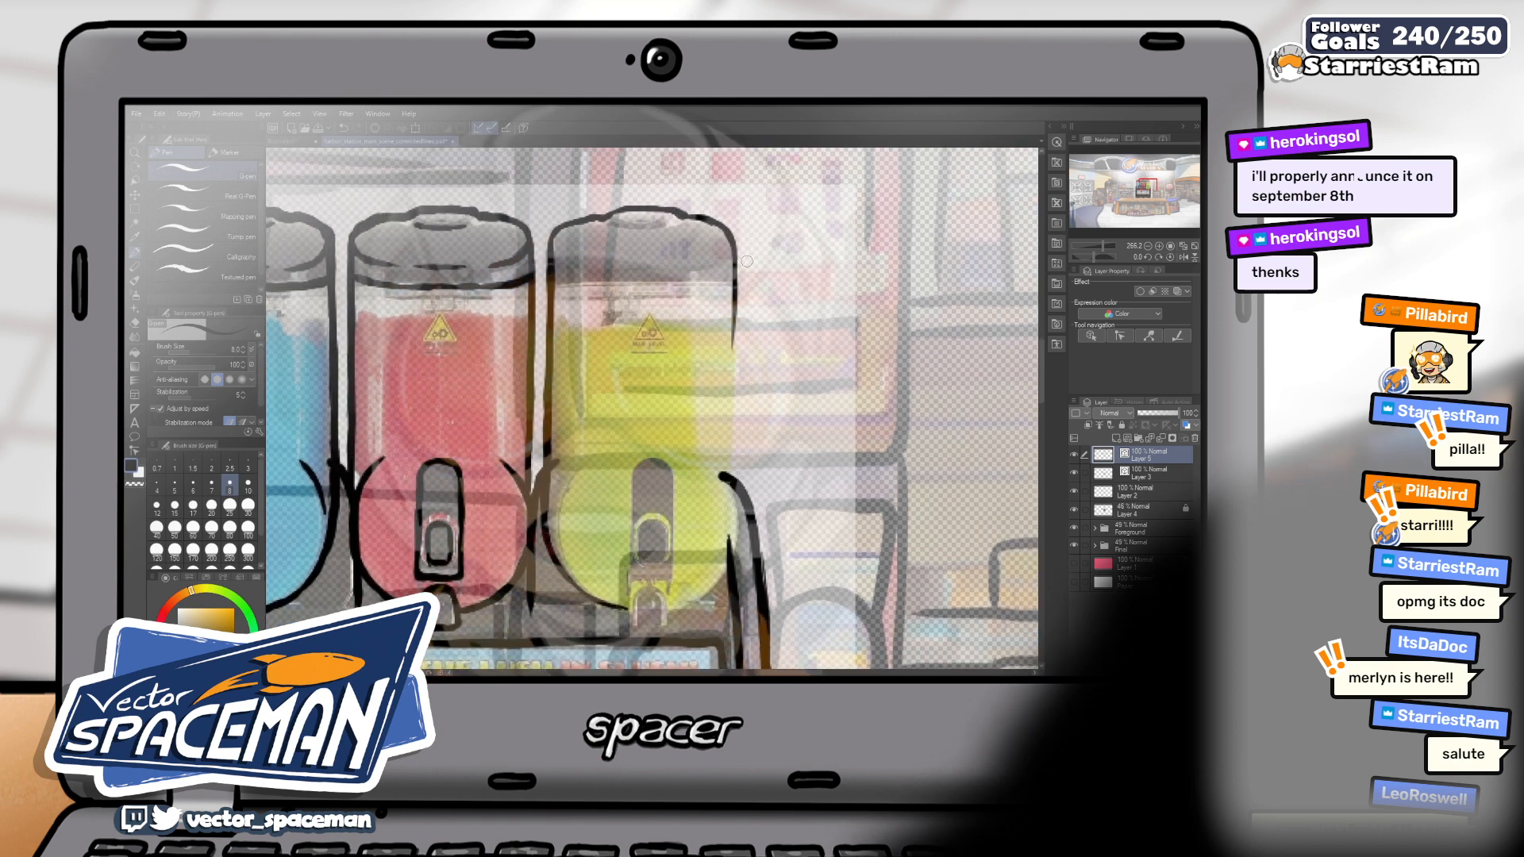
Trace the yellow tank's right side from the lid's corner down to where it meets the rounded lower section
{"action": "left_click_drag", "start_coordinate": [734, 267], "coordinate": [738, 409]}
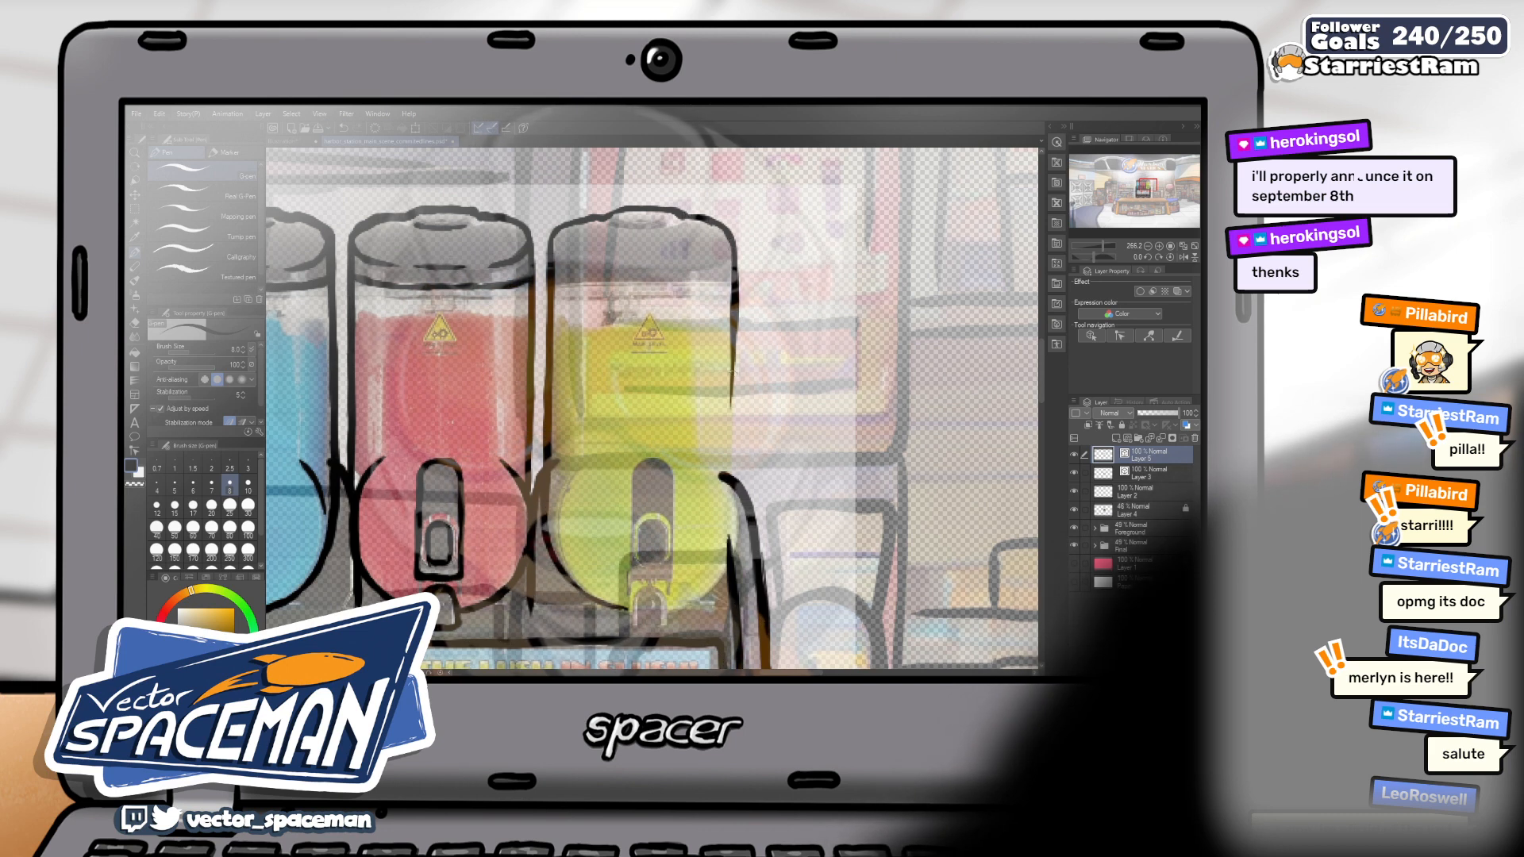
{"action": "scroll", "coordinate": [742, 333], "scroll_direction": "up", "scroll_amount": 1}
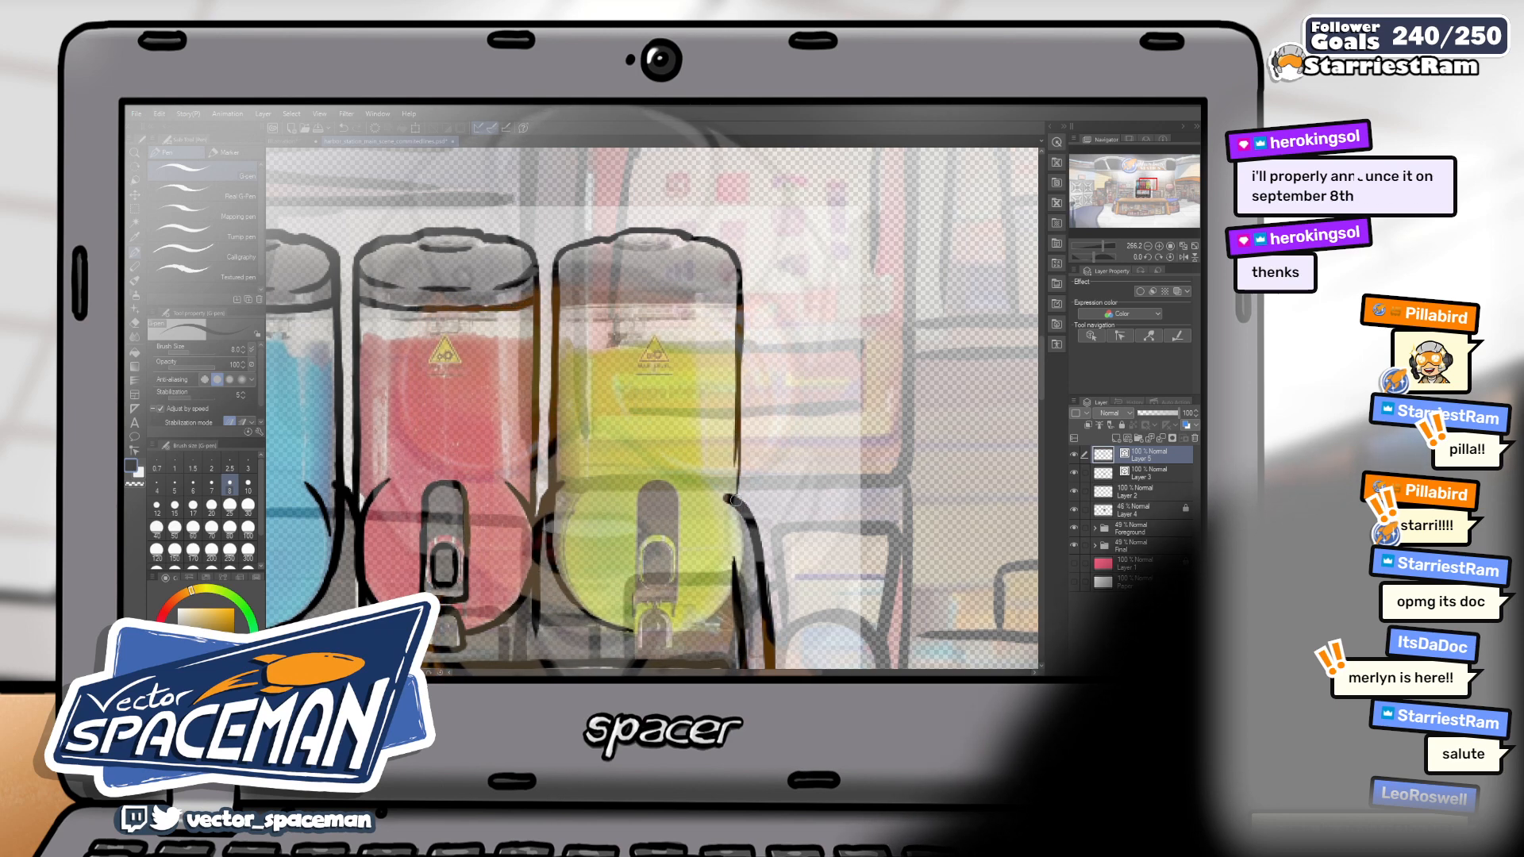
{"action": "scroll", "coordinate": [749, 474], "scroll_direction": "down", "scroll_amount": 2}
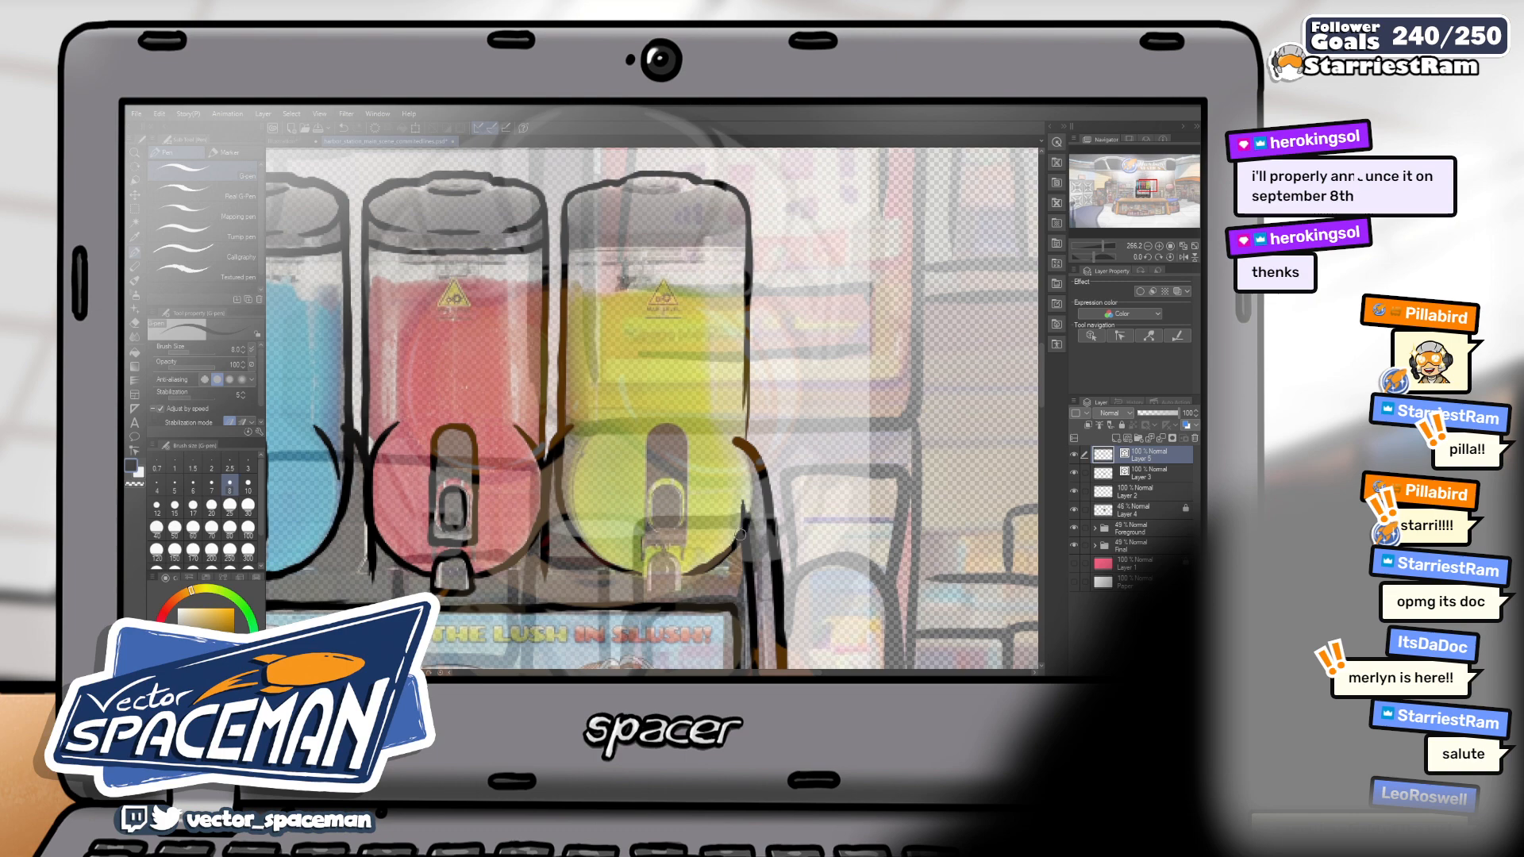
{"action": "mouse_move", "coordinate": [729, 416]}
{"action": "left_mouse_down"}
{"action": "mouse_move", "coordinate": [730, 451]}
{"action": "mouse_move", "coordinate": [795, 414]}
{"action": "mouse_move", "coordinate": [873, 400]}
{"action": "mouse_move", "coordinate": [802, 439]}
{"action": "mouse_move", "coordinate": [838, 463]}
{"action": "left_mouse_up"}
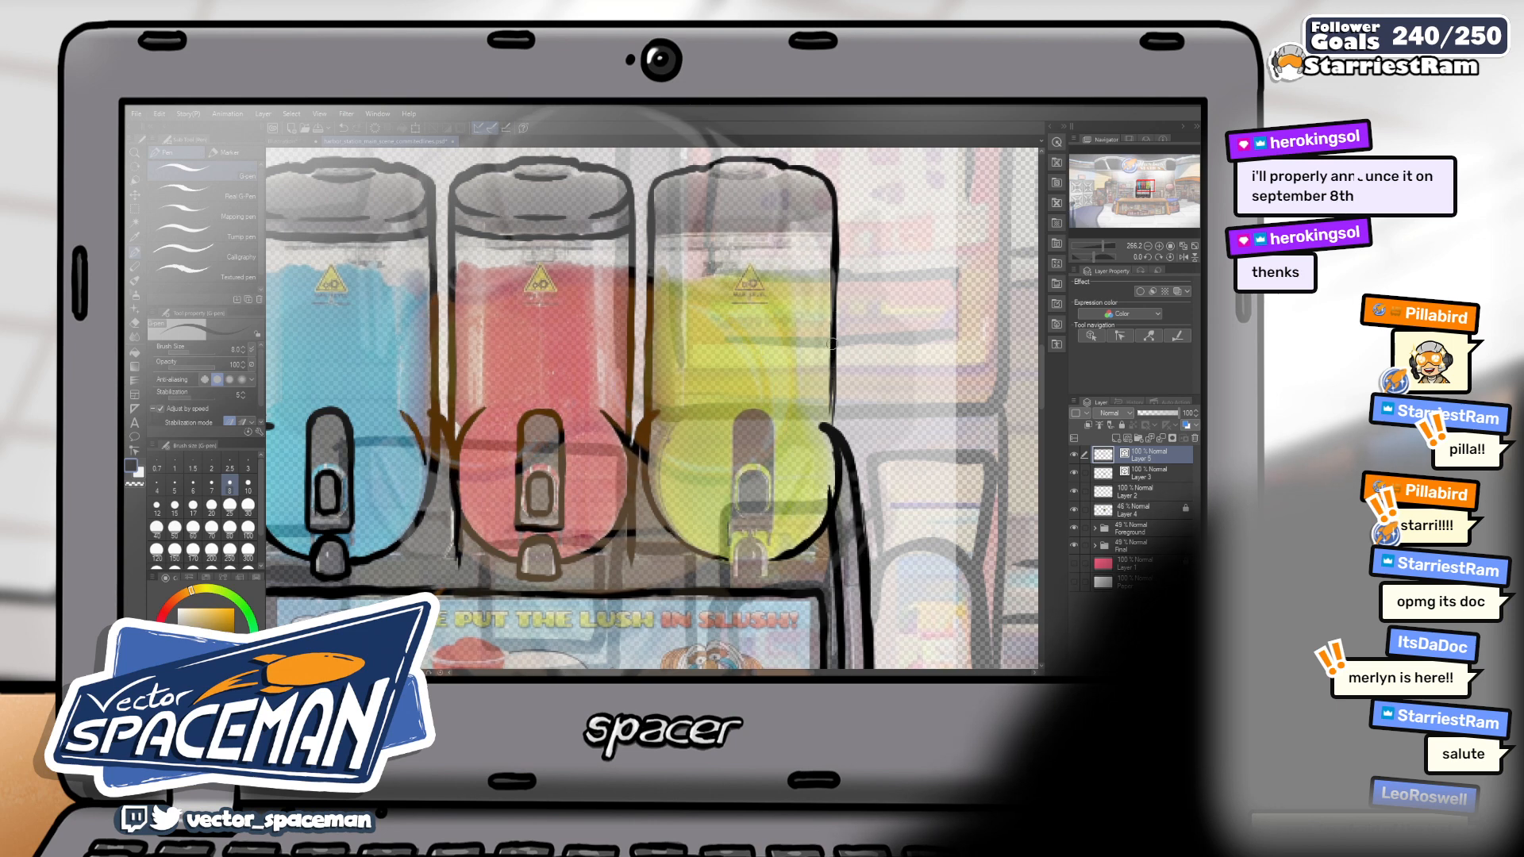
{"action": "left_click_drag", "start_coordinate": [826, 409], "coordinate": [831, 442]}
Draw the curved inner and lower edges of the yellow tank's lid
{"action": "scroll", "coordinate": [835, 315], "scroll_direction": "up", "scroll_amount": 3}
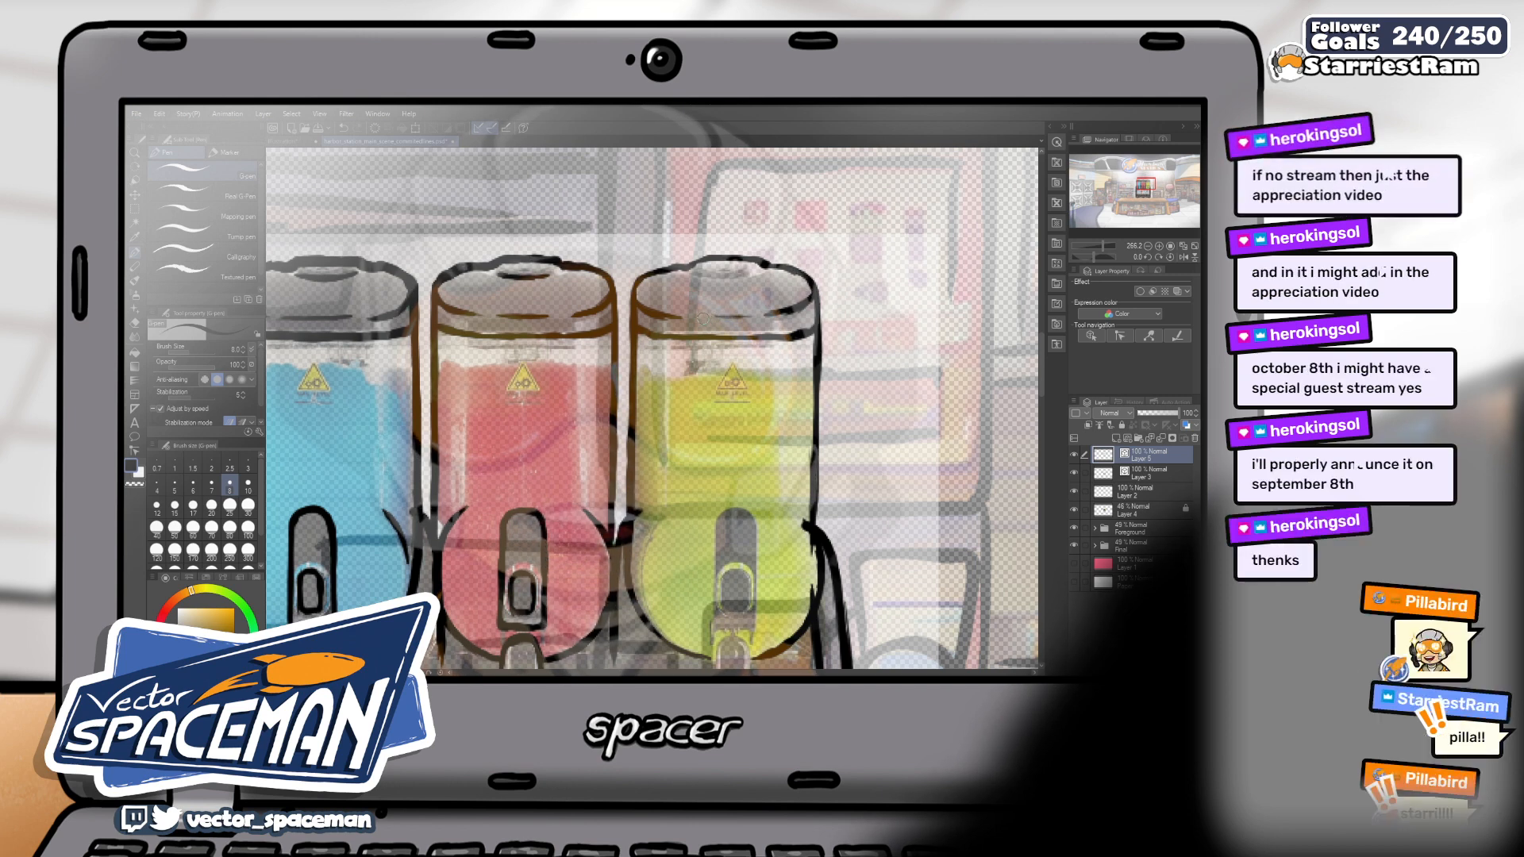
{"action": "left_click_drag", "start_coordinate": [699, 315], "coordinate": [770, 315]}
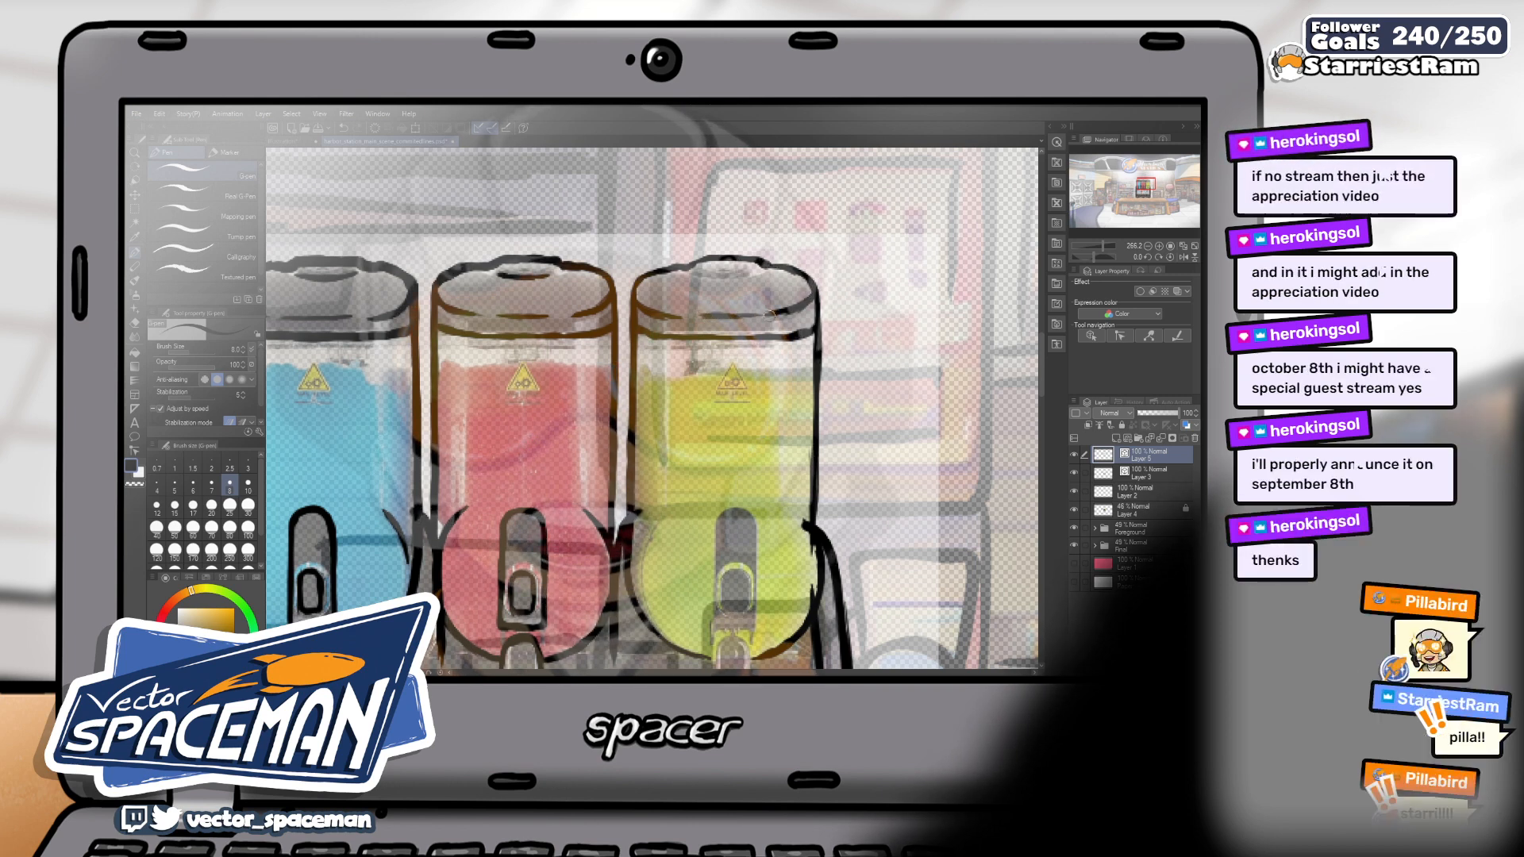
{"action": "scroll", "coordinate": [738, 309], "scroll_direction": "up", "scroll_amount": 2}
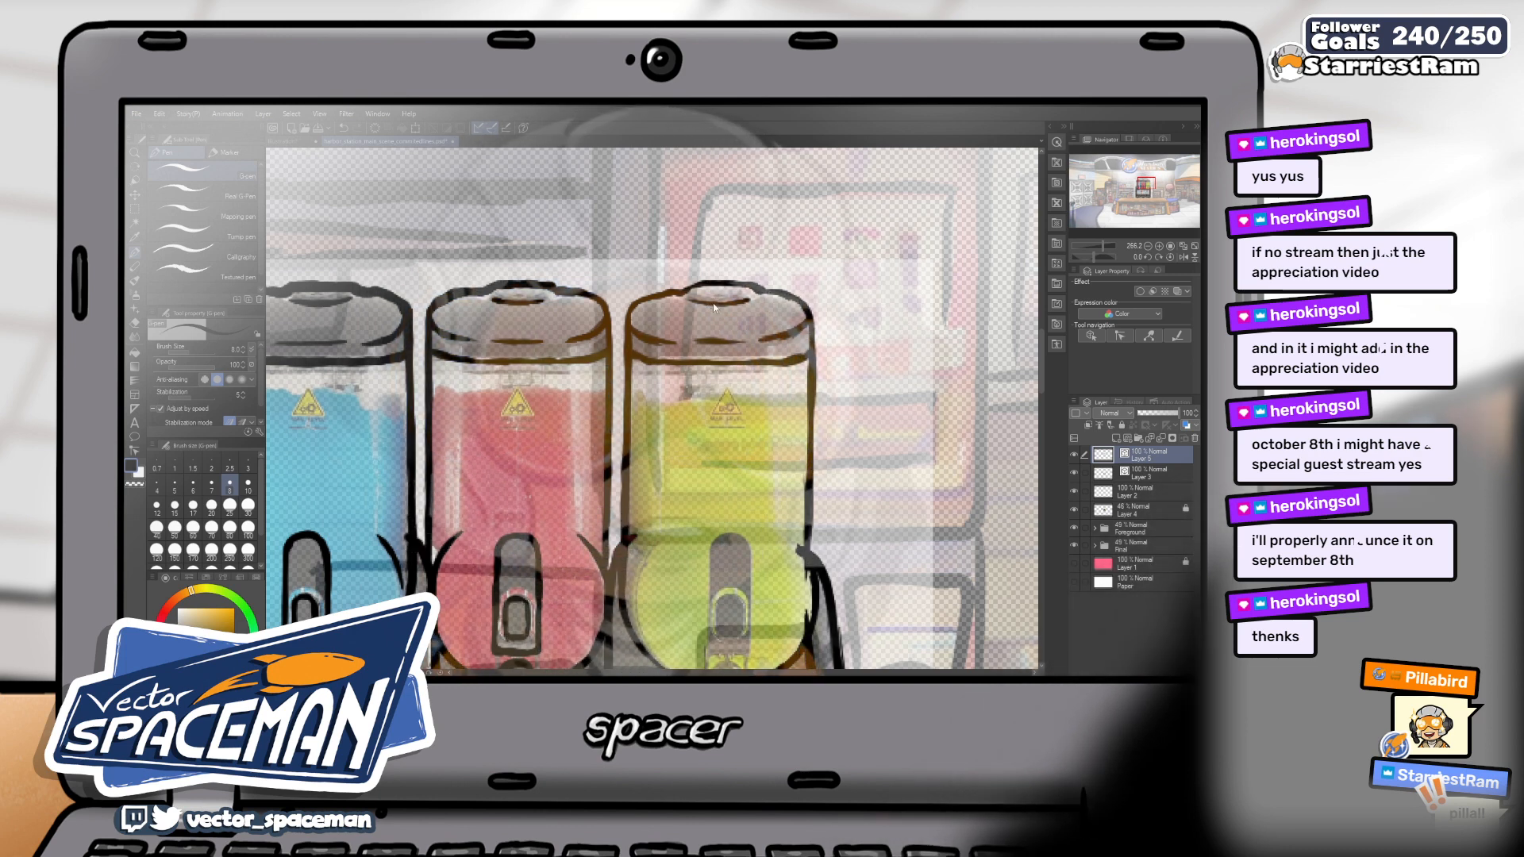
Save the drawing and touch up the yellow tank's lid lines with the eraser
{"action": "key", "text": "ctrl+s"}
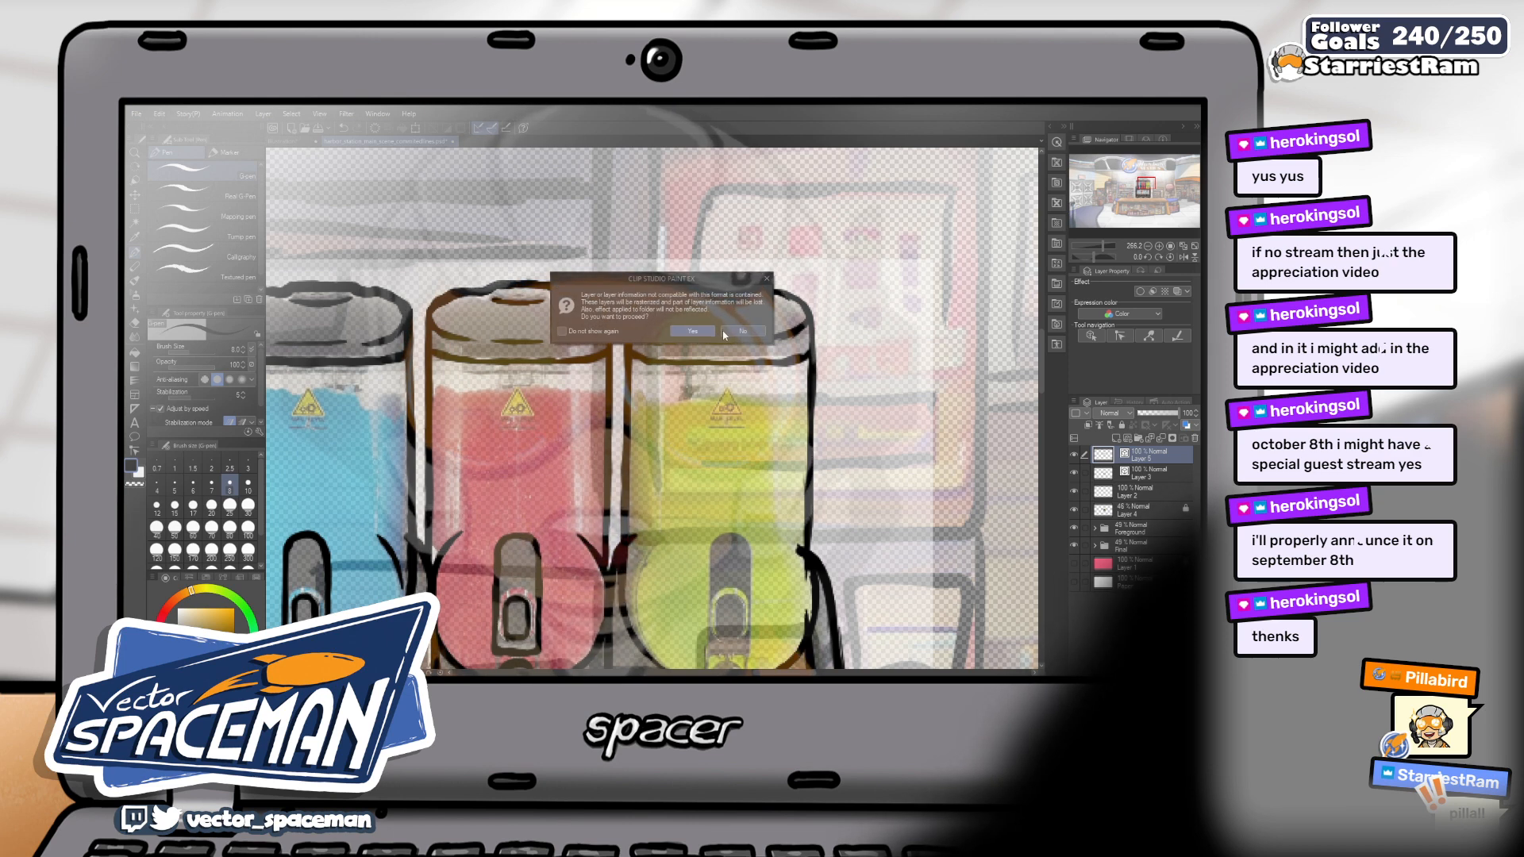
{"action": "left_click", "coordinate": [728, 334]}
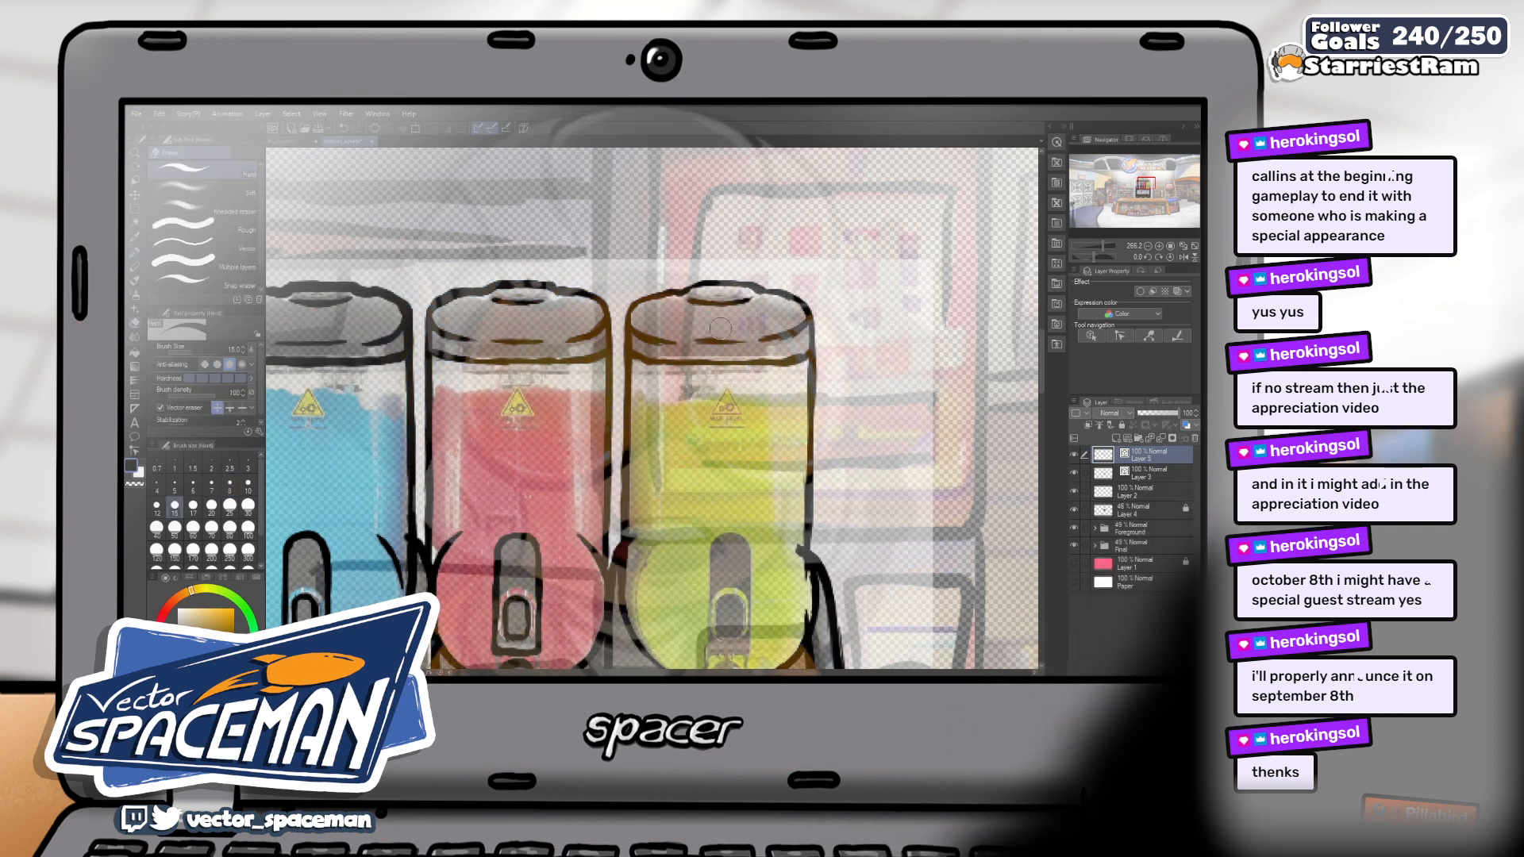
{"action": "key", "text": "e"}
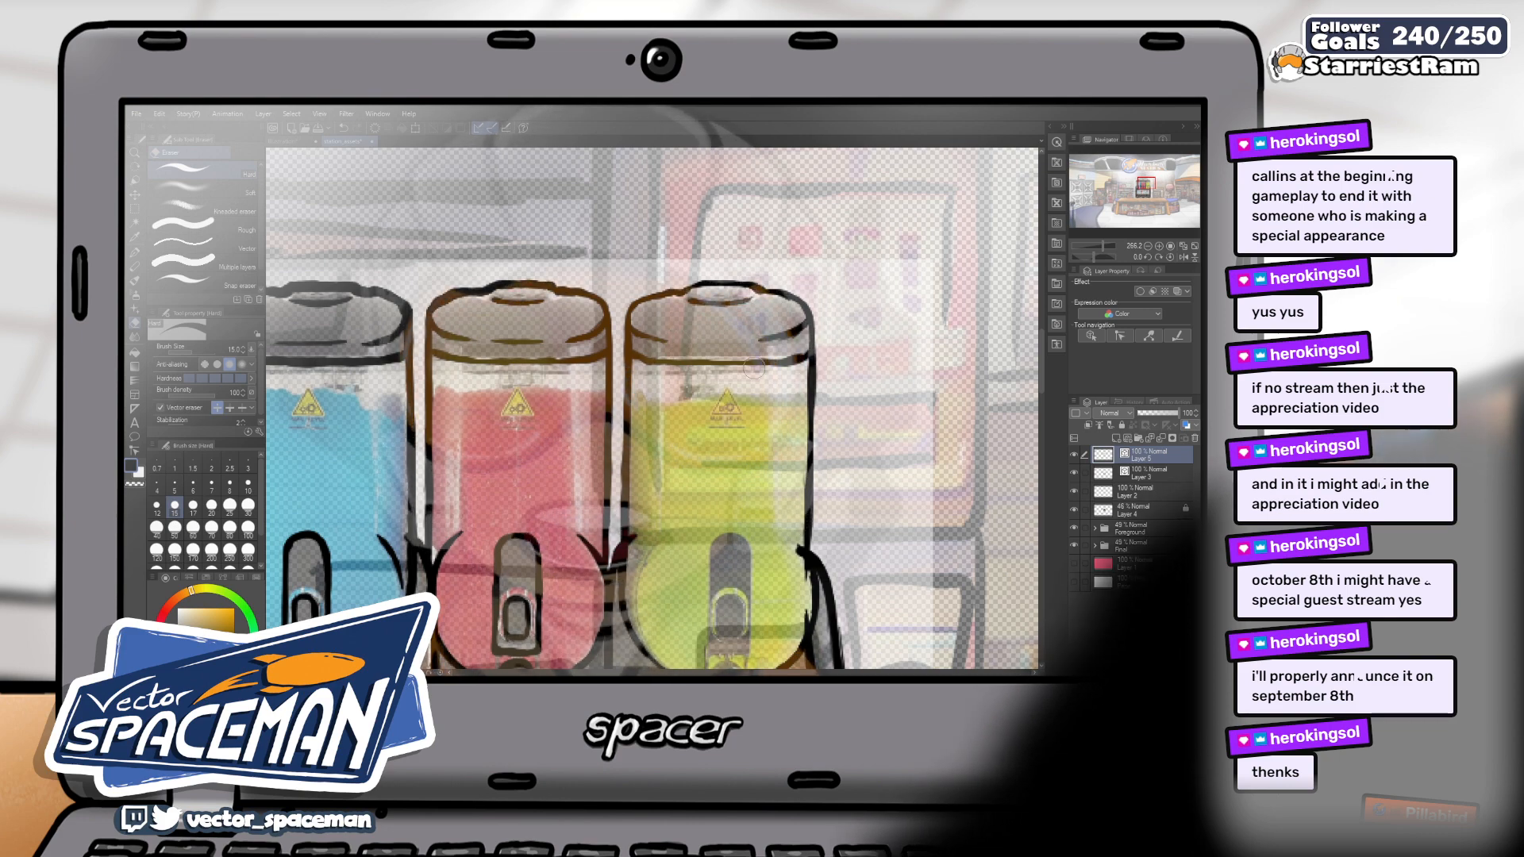
{"action": "key", "text": "p"}
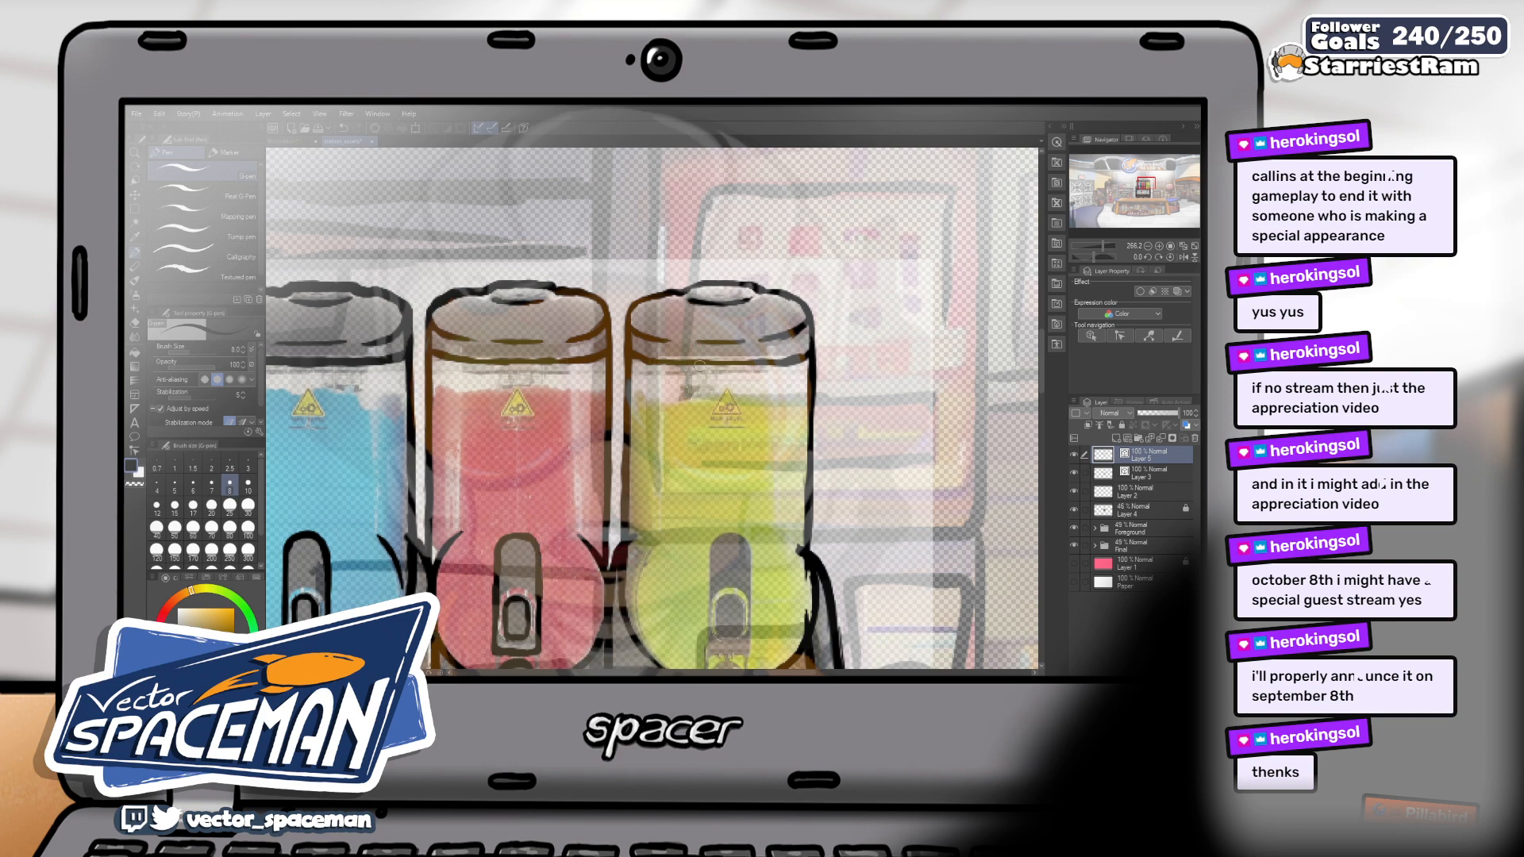
Outline the yellow tank's tap with its long rounded handle and the nozzle below it
{"action": "mouse_move", "coordinate": [697, 398]}
{"action": "left_mouse_down"}
{"action": "mouse_move", "coordinate": [819, 374]}
{"action": "mouse_move", "coordinate": [784, 386]}
{"action": "left_mouse_up"}
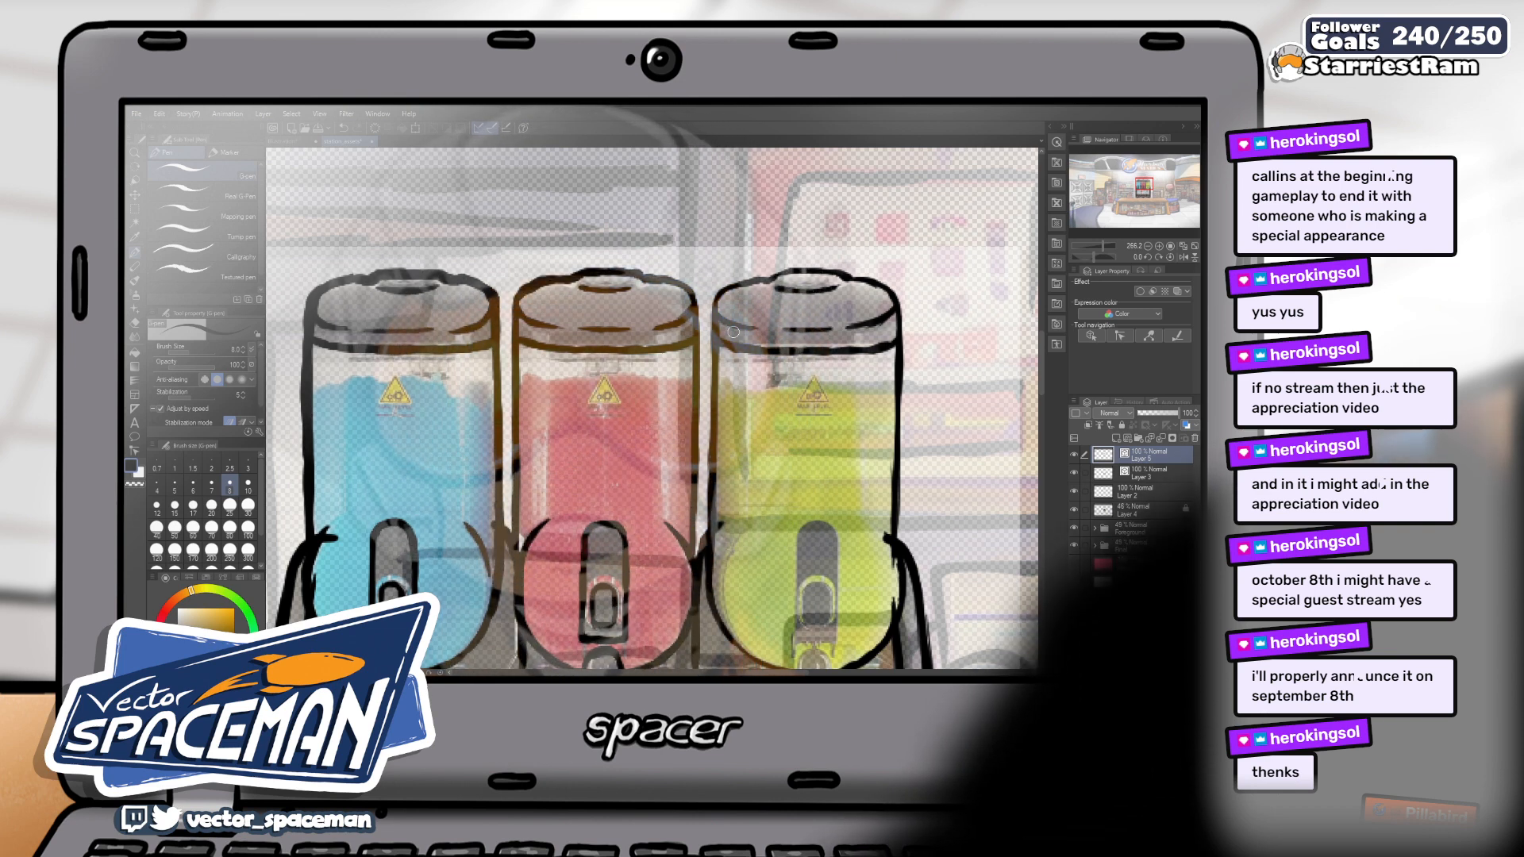
{"action": "left_click_drag", "start_coordinate": [943, 412], "coordinate": [963, 394]}
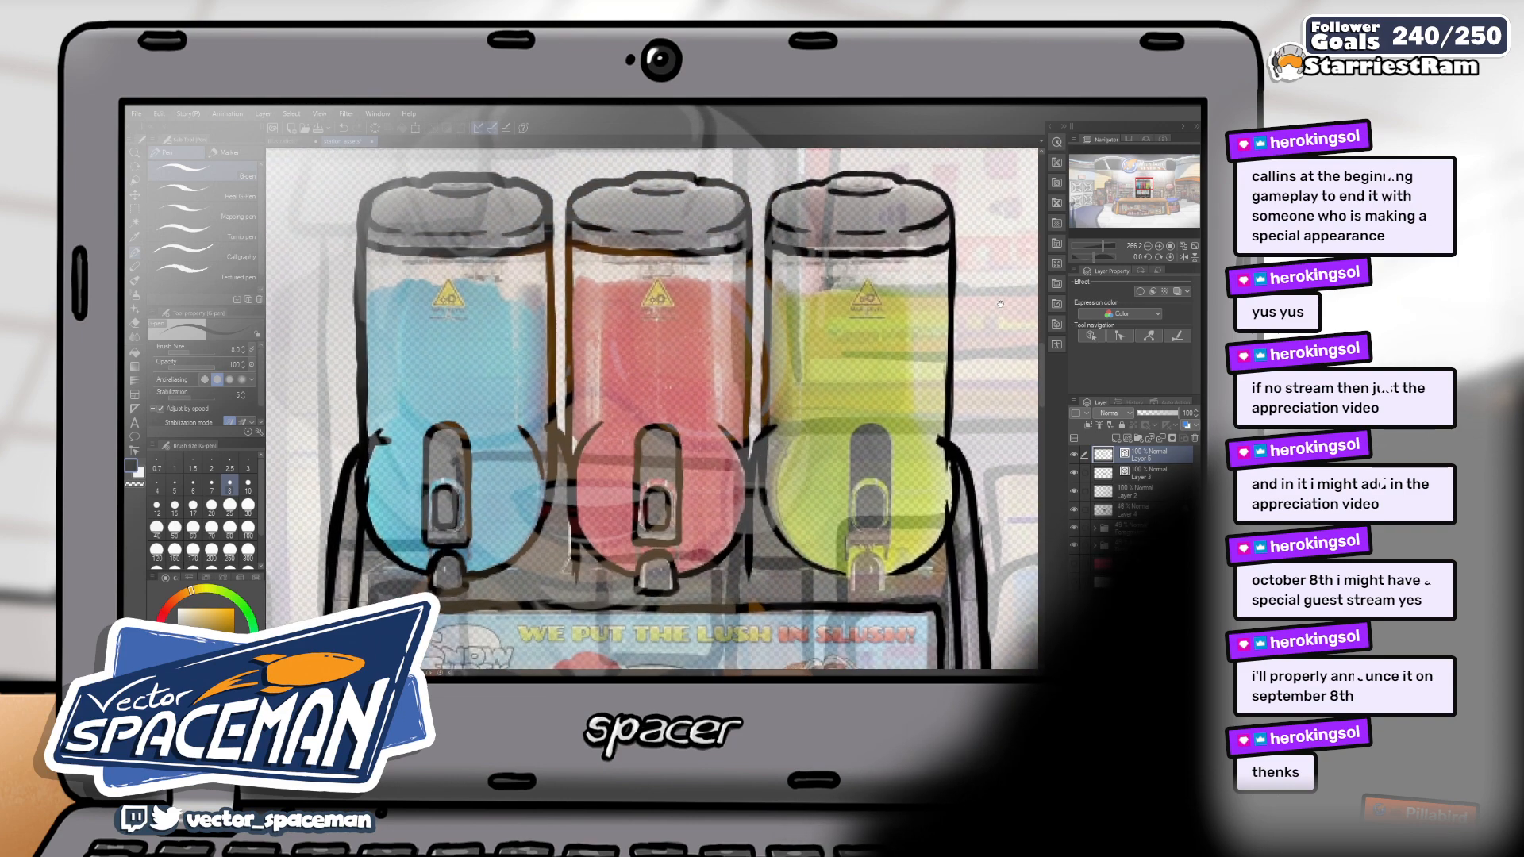
{"action": "left_click_drag", "start_coordinate": [979, 356], "coordinate": [953, 316]}
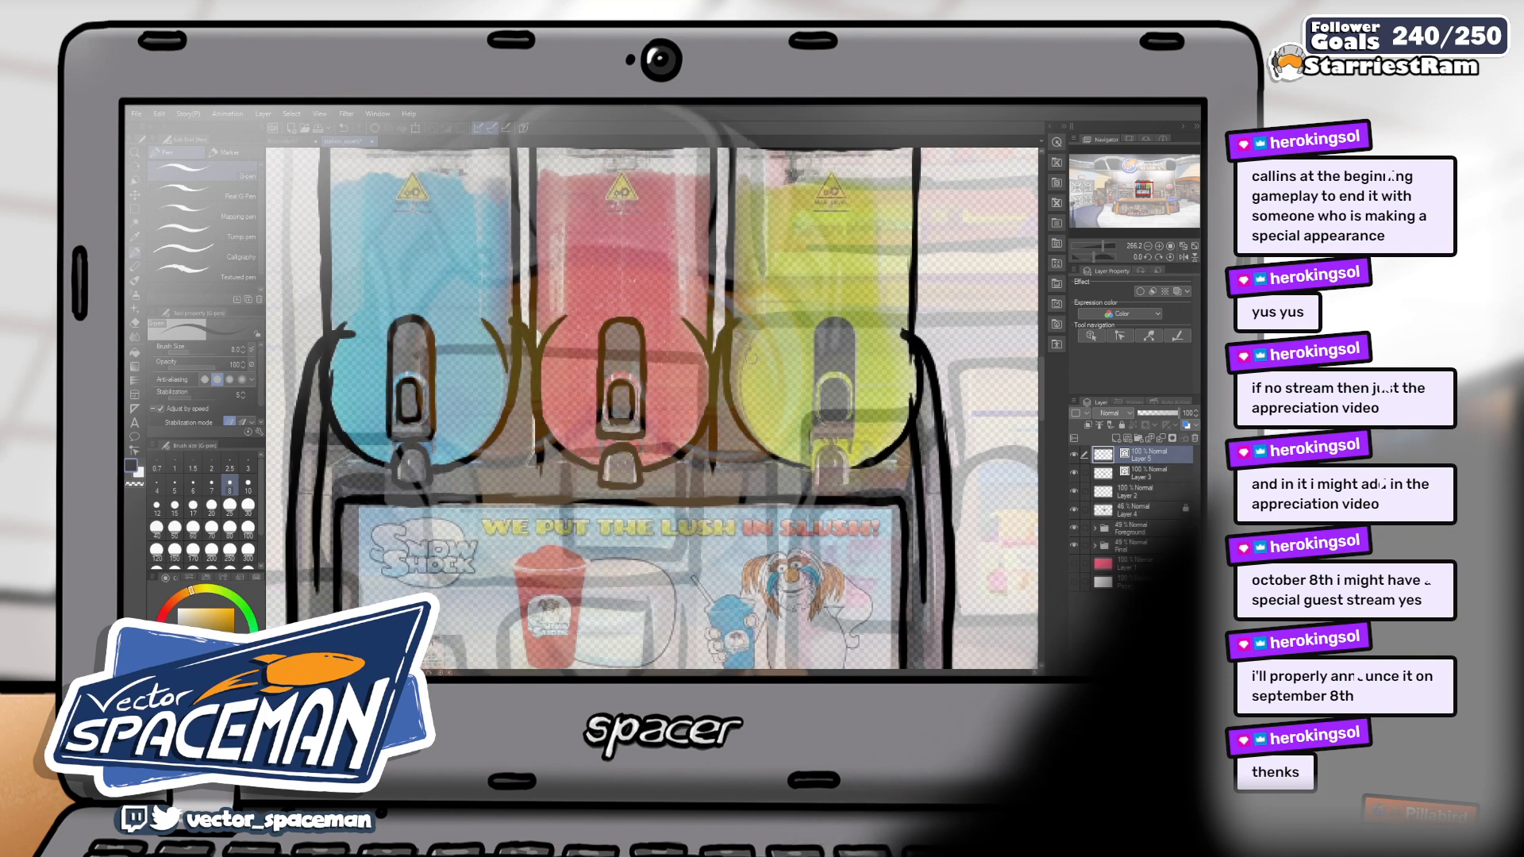
{"action": "left_click_drag", "start_coordinate": [740, 356], "coordinate": [748, 425]}
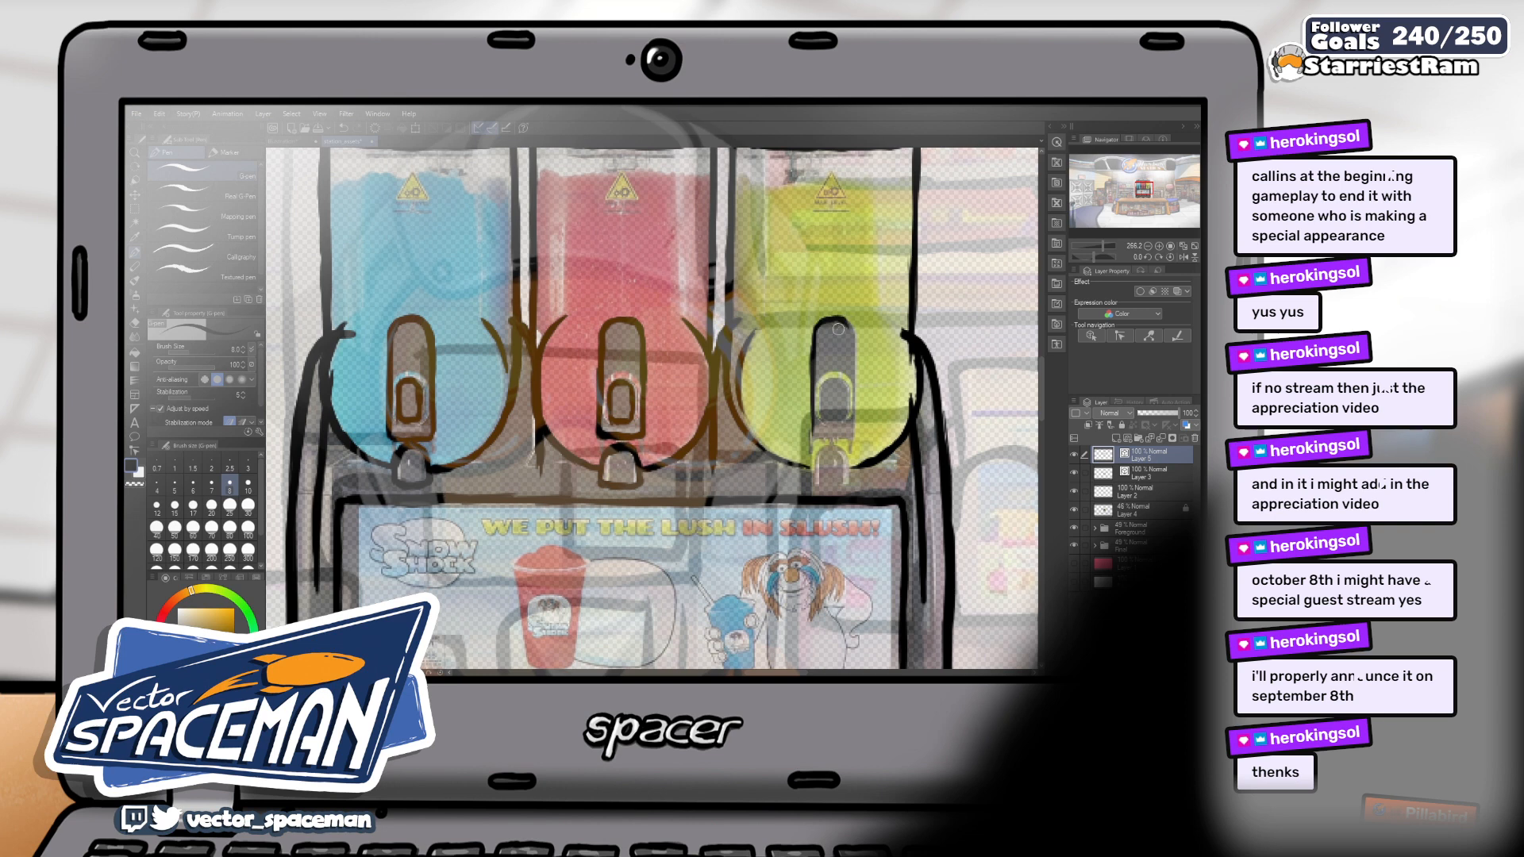
{"action": "left_click_drag", "start_coordinate": [850, 330], "coordinate": [852, 398]}
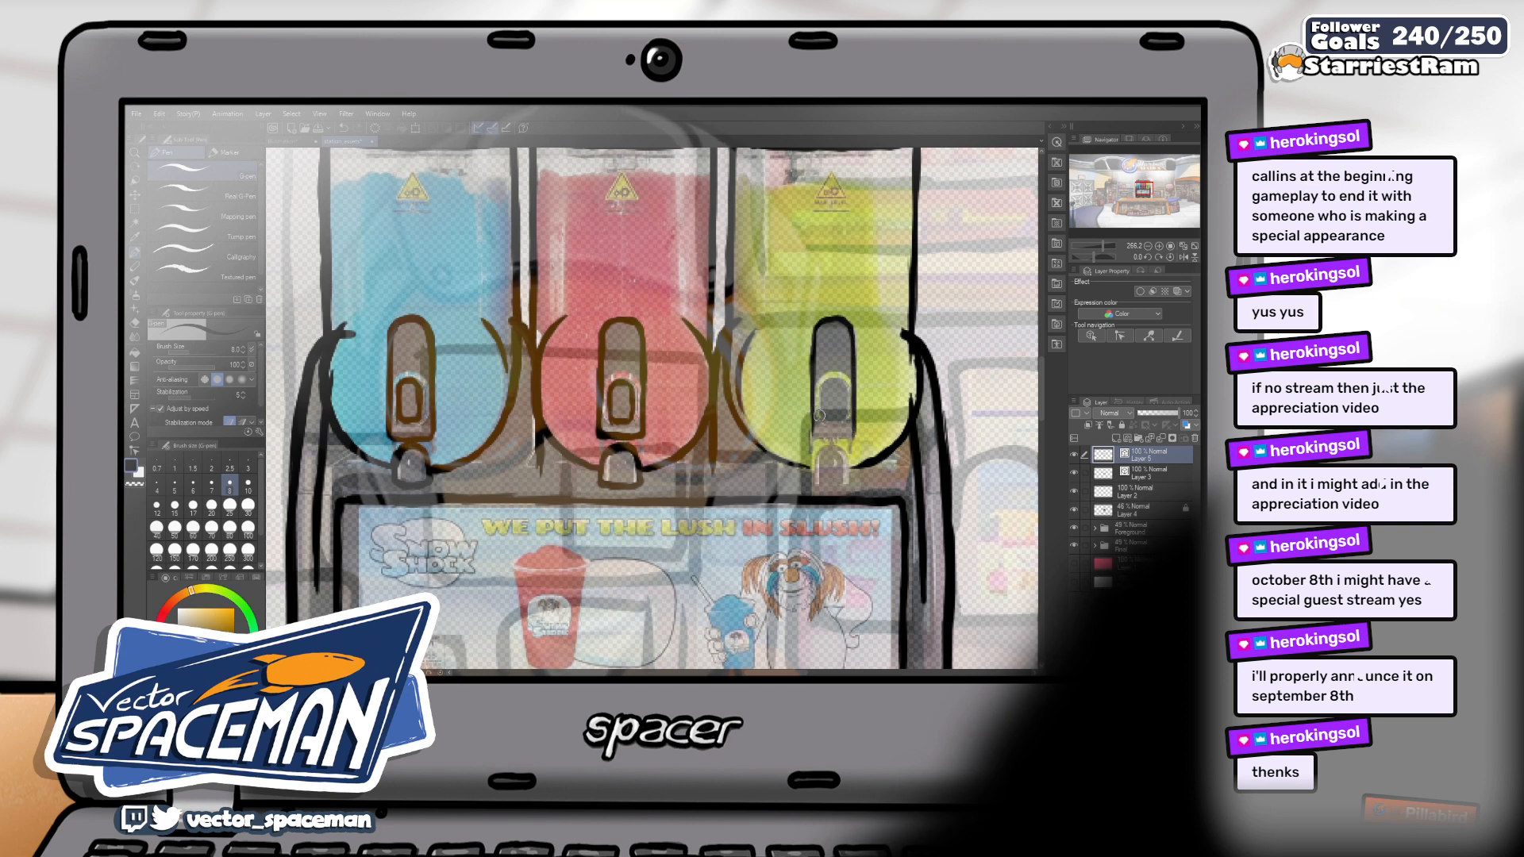
{"action": "left_click_drag", "start_coordinate": [821, 405], "coordinate": [813, 444]}
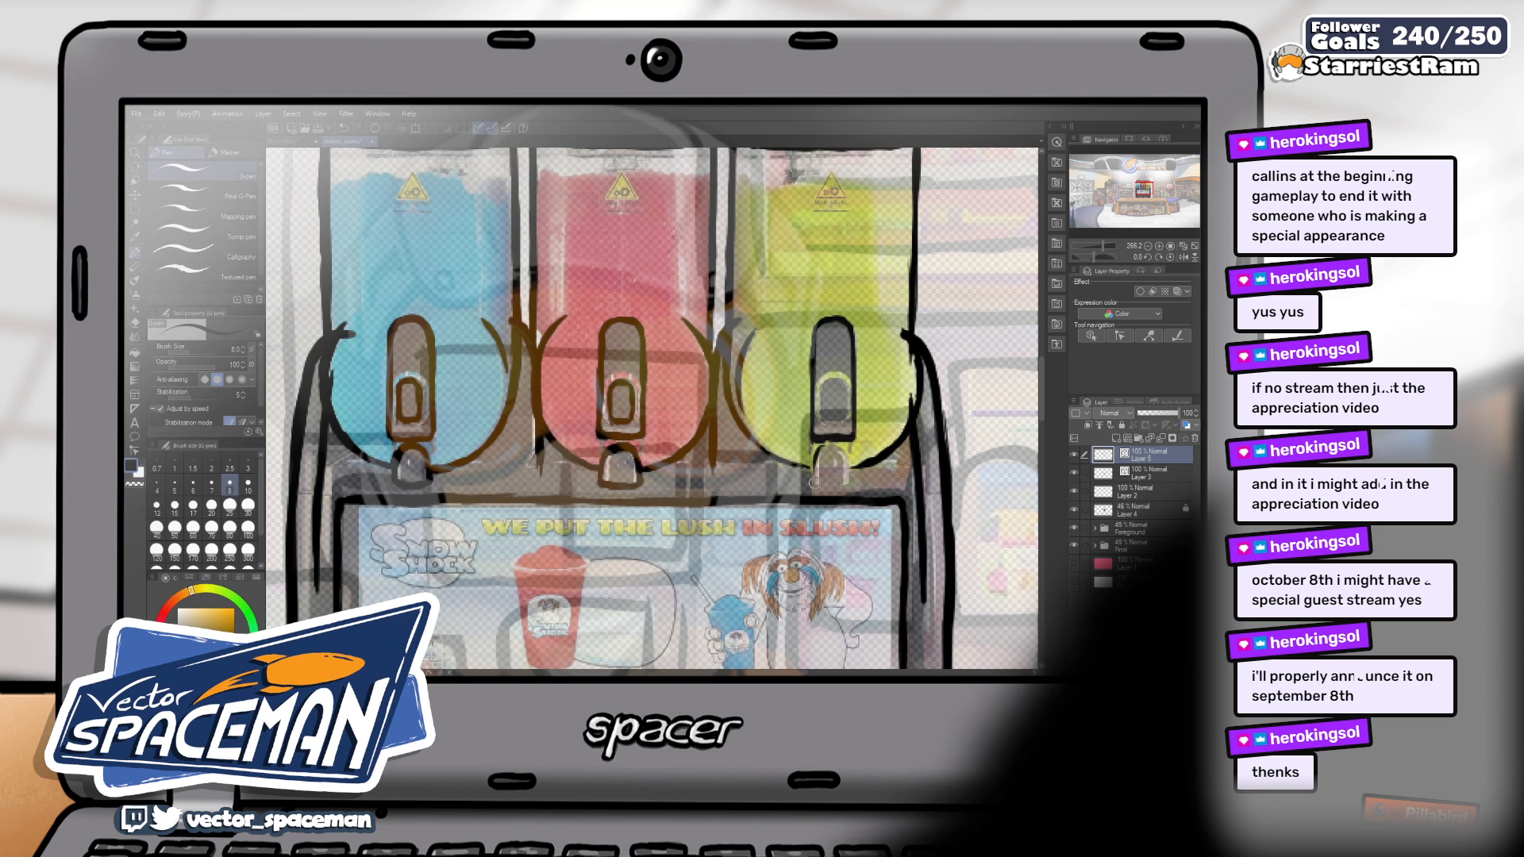
{"action": "mouse_move", "coordinate": [815, 485]}
{"action": "left_mouse_down"}
{"action": "mouse_move", "coordinate": [843, 491]}
{"action": "mouse_move", "coordinate": [849, 470]}
{"action": "left_mouse_up"}
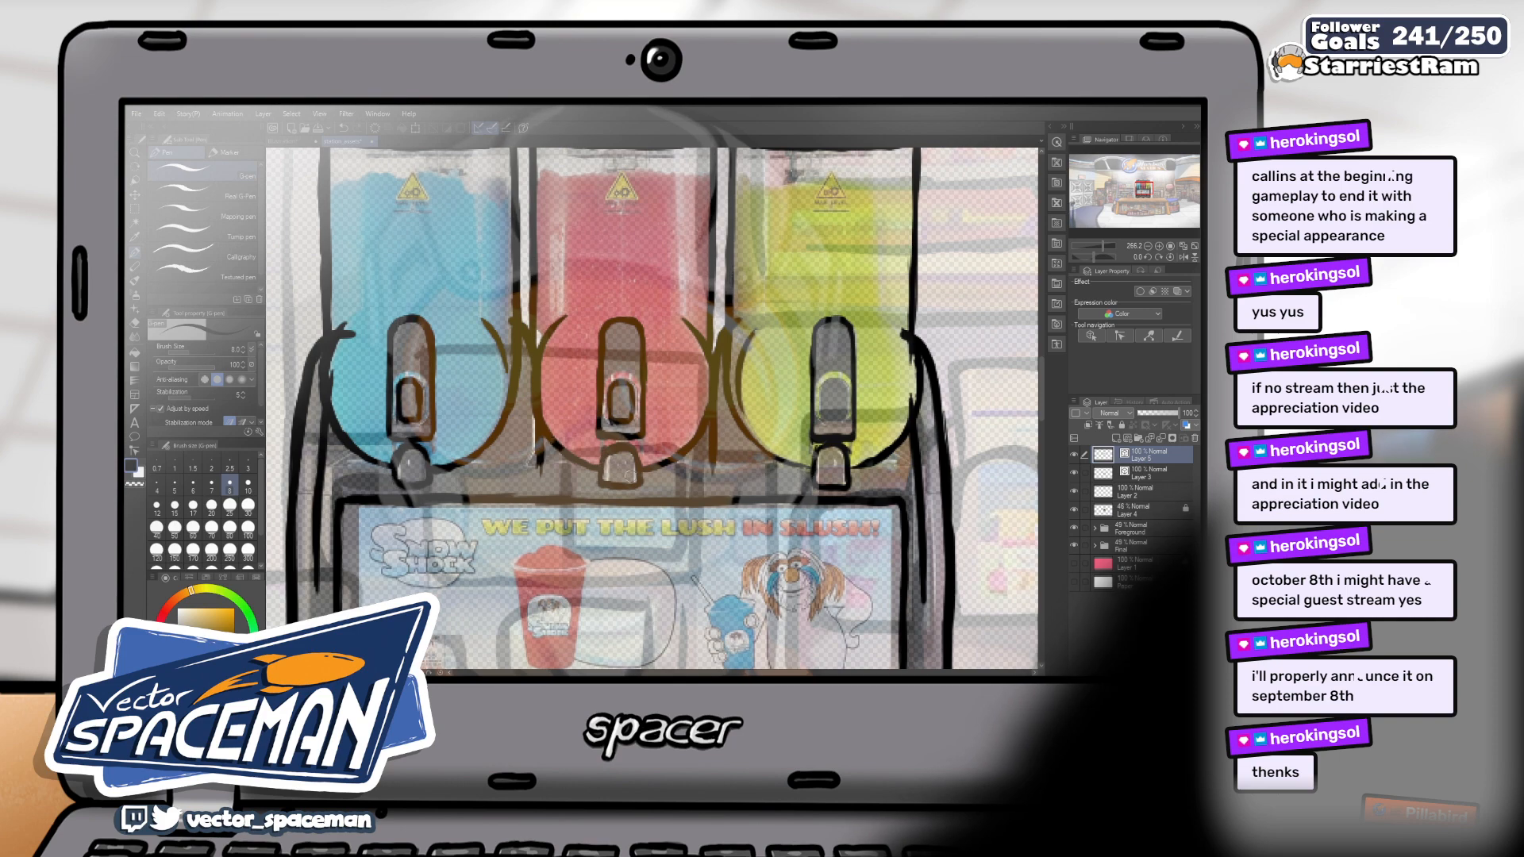
Clean up the tap nozzle outlines, alternating between the eraser and the pen
{"action": "key", "text": "e"}
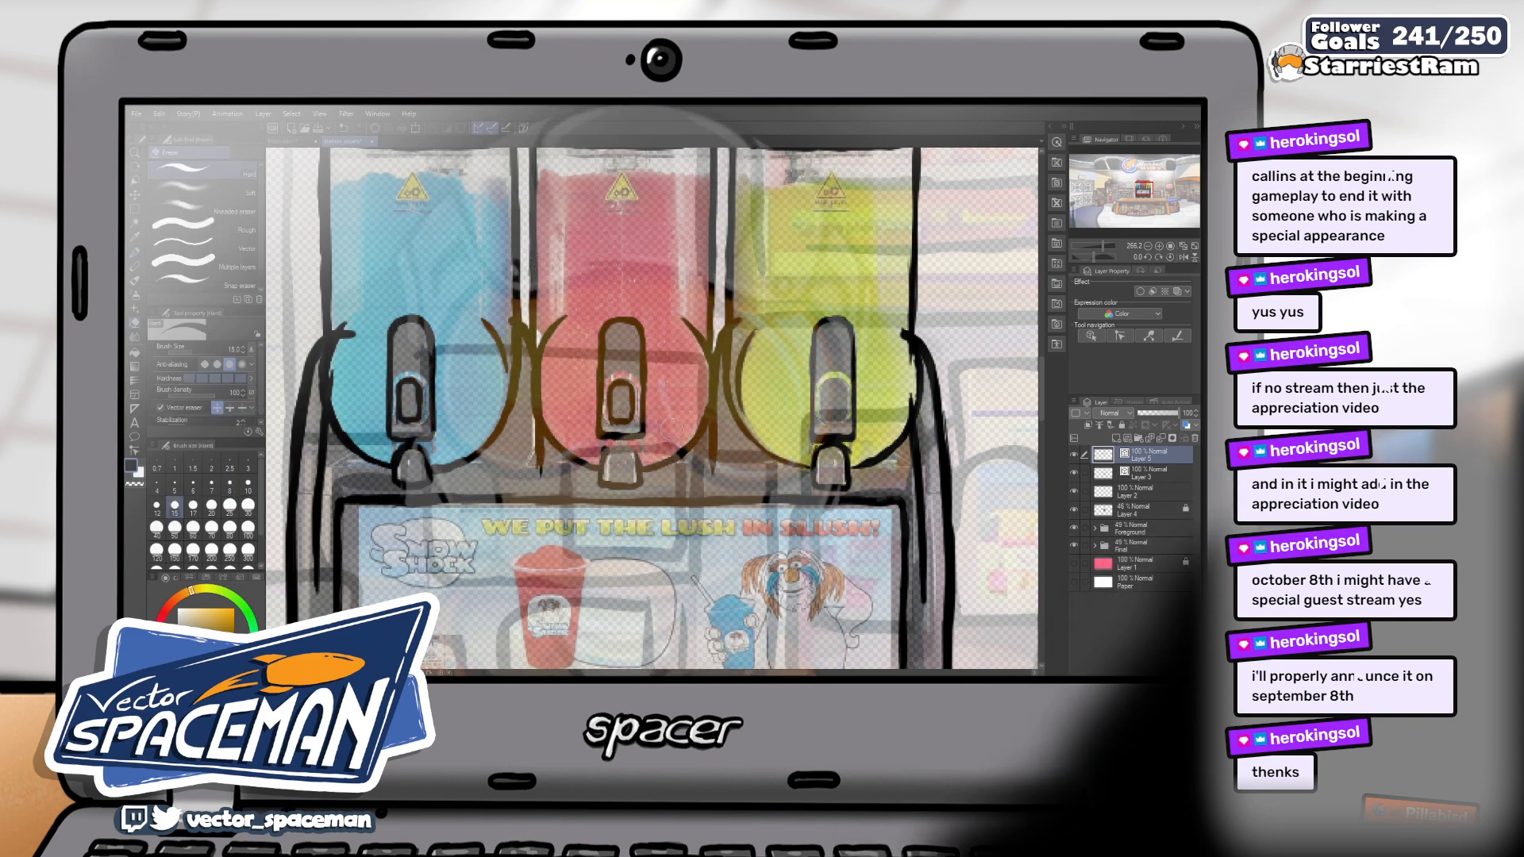
{"action": "key", "text": "p"}
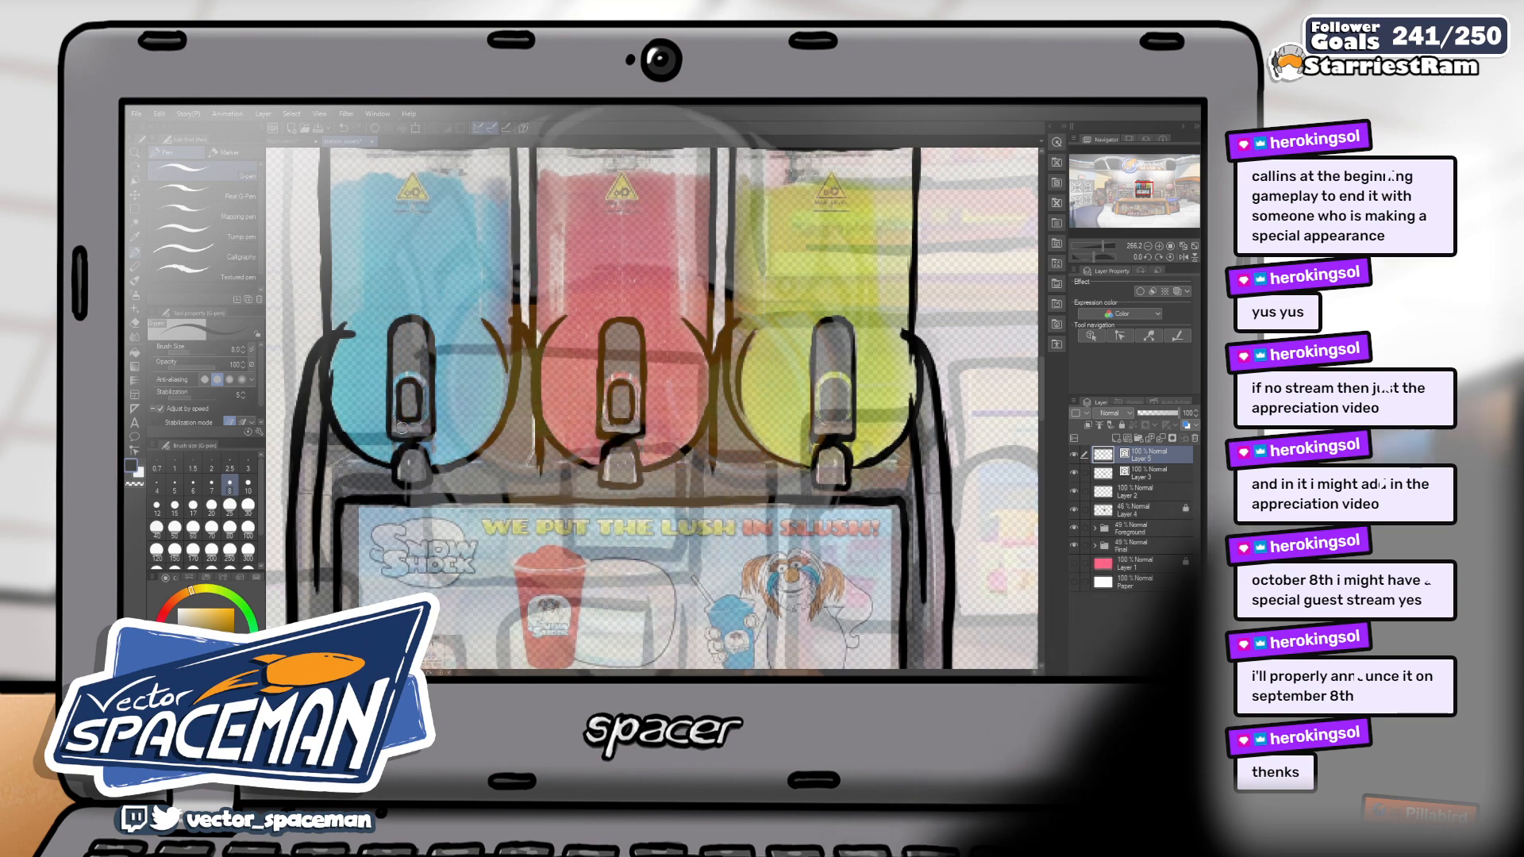
{"action": "key", "text": "e"}
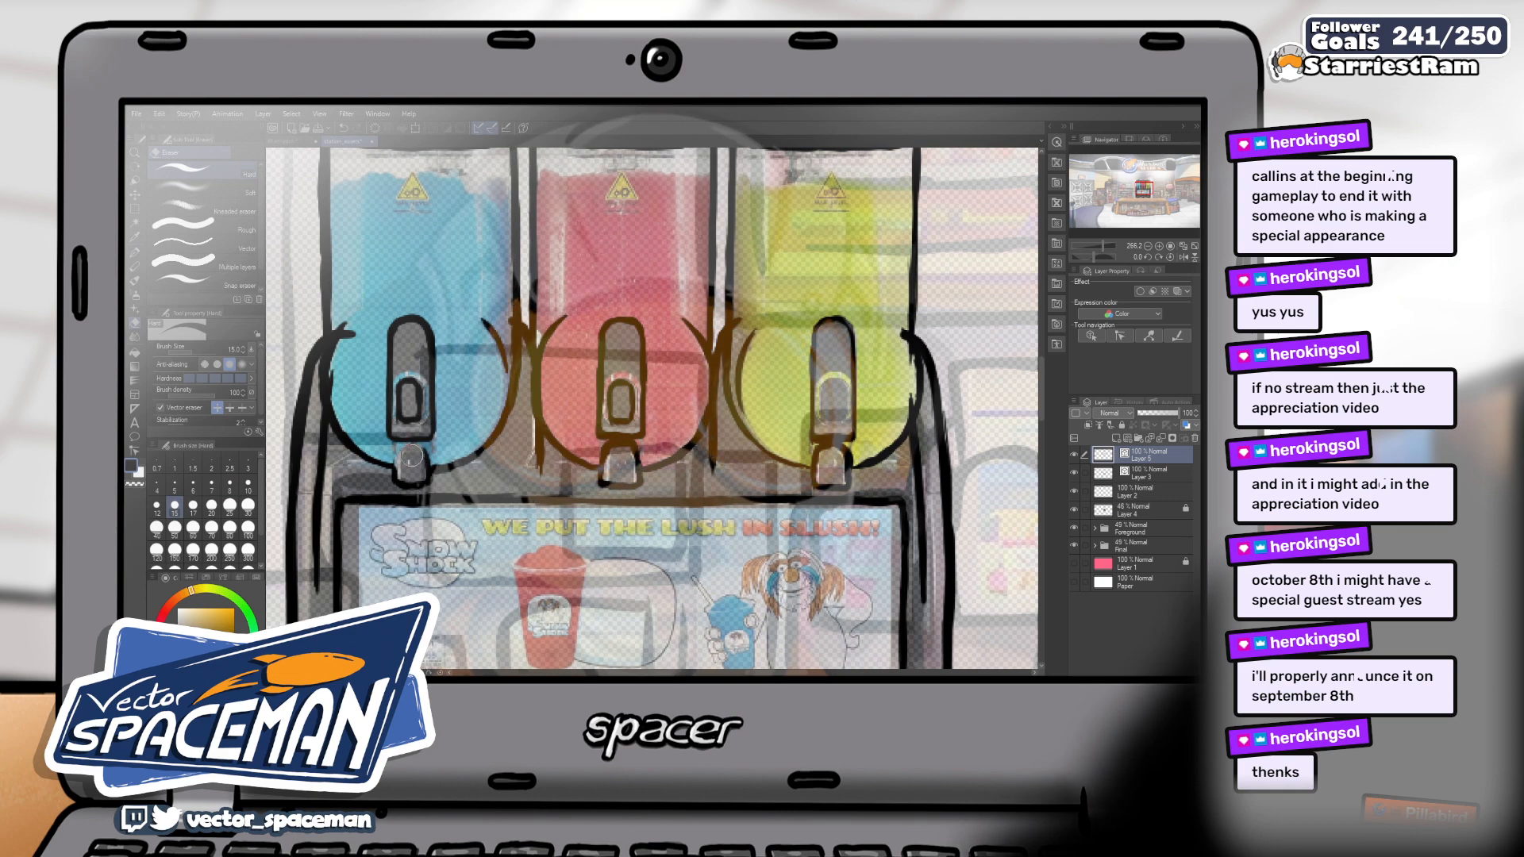
{"action": "key", "text": "p"}
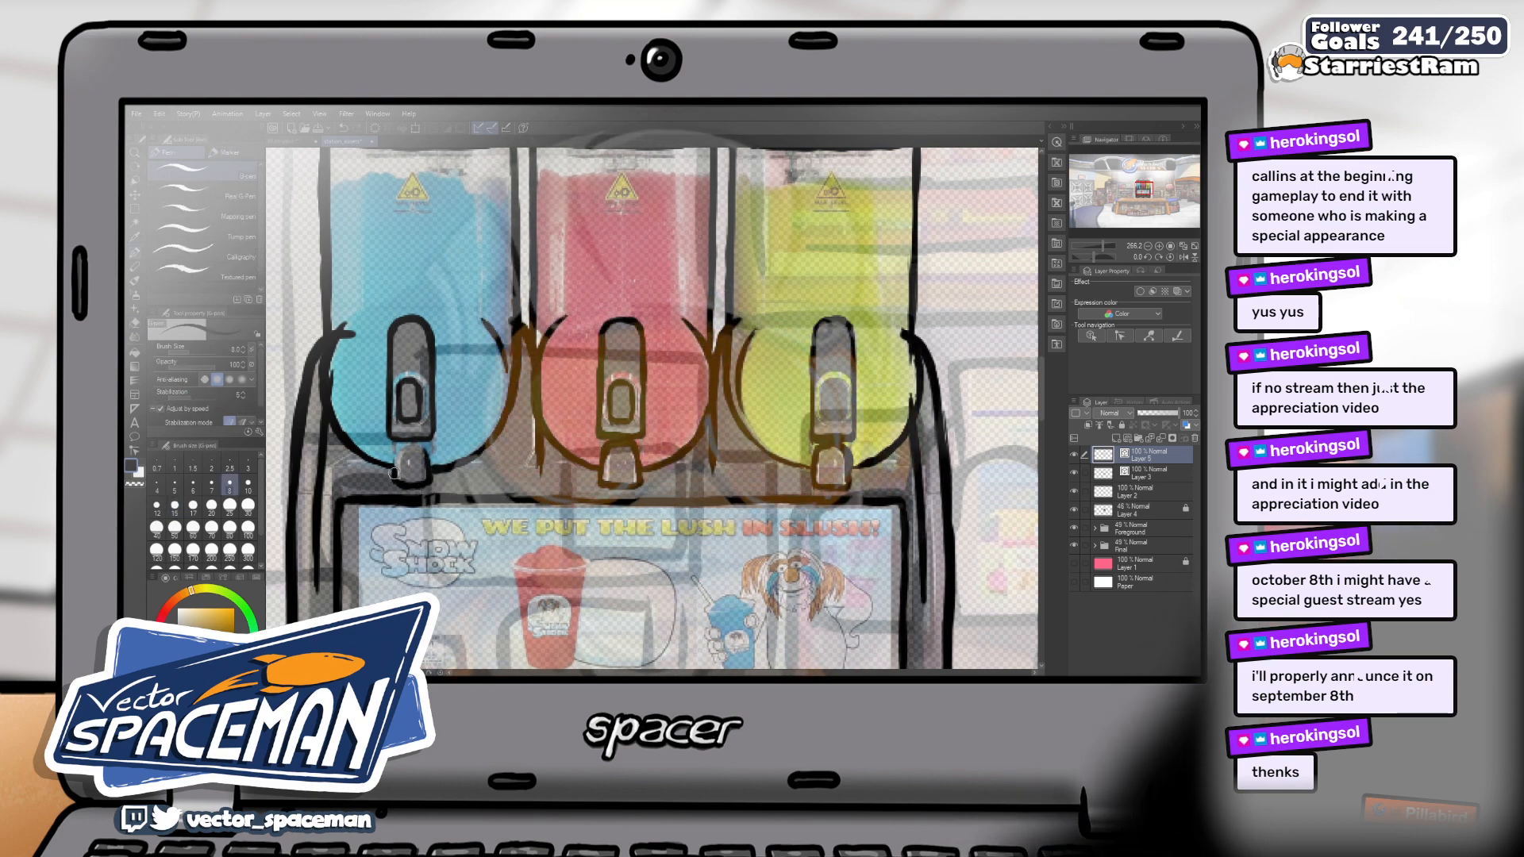
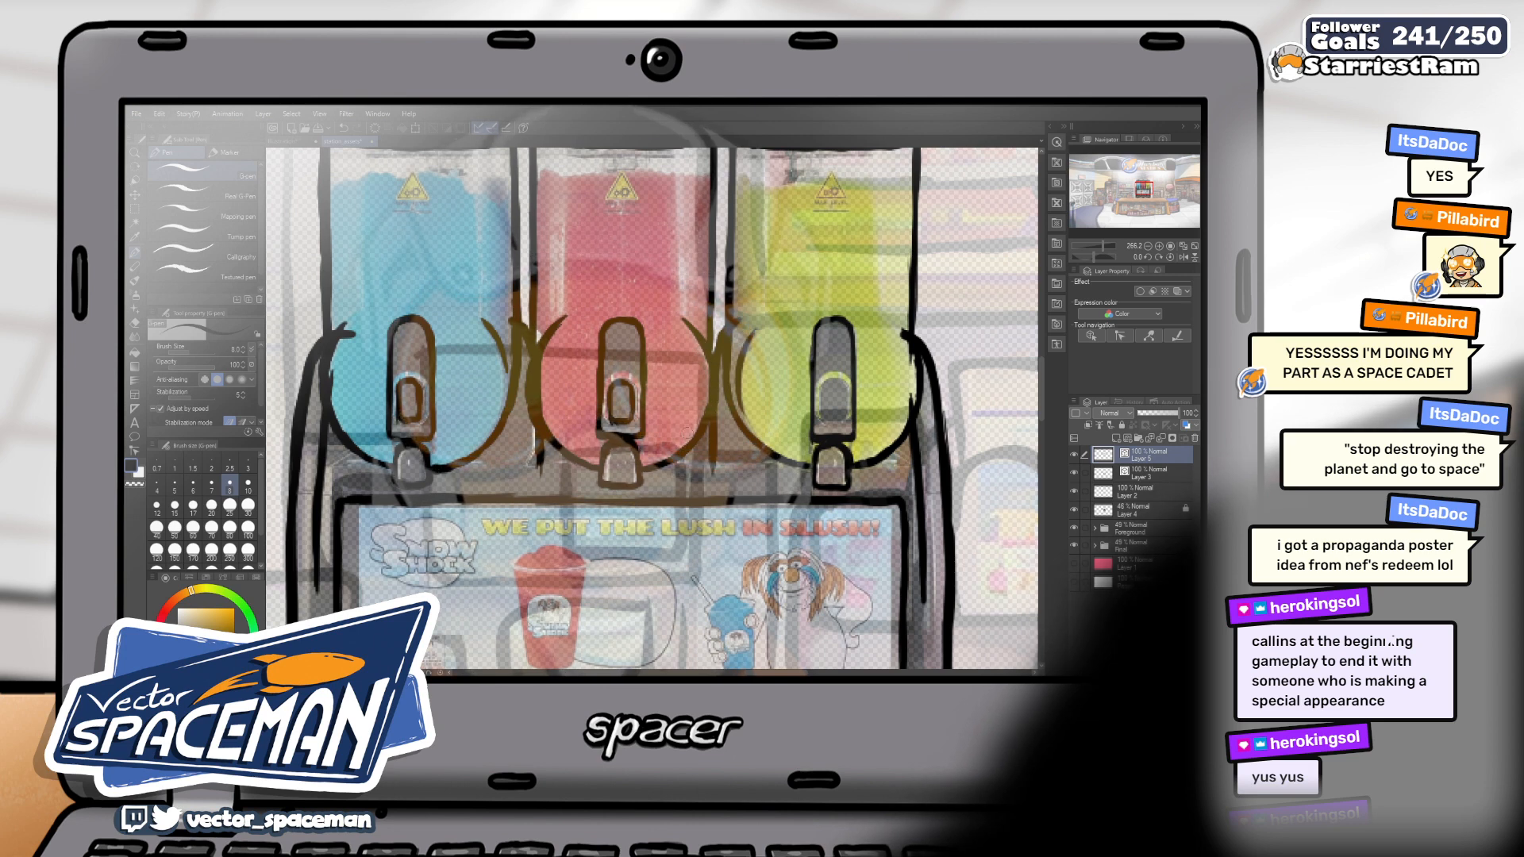
Erase stray line overlaps around the tap nozzles and tank bases, working on Layer 5 and Layer 3
{"action": "key", "text": "e"}
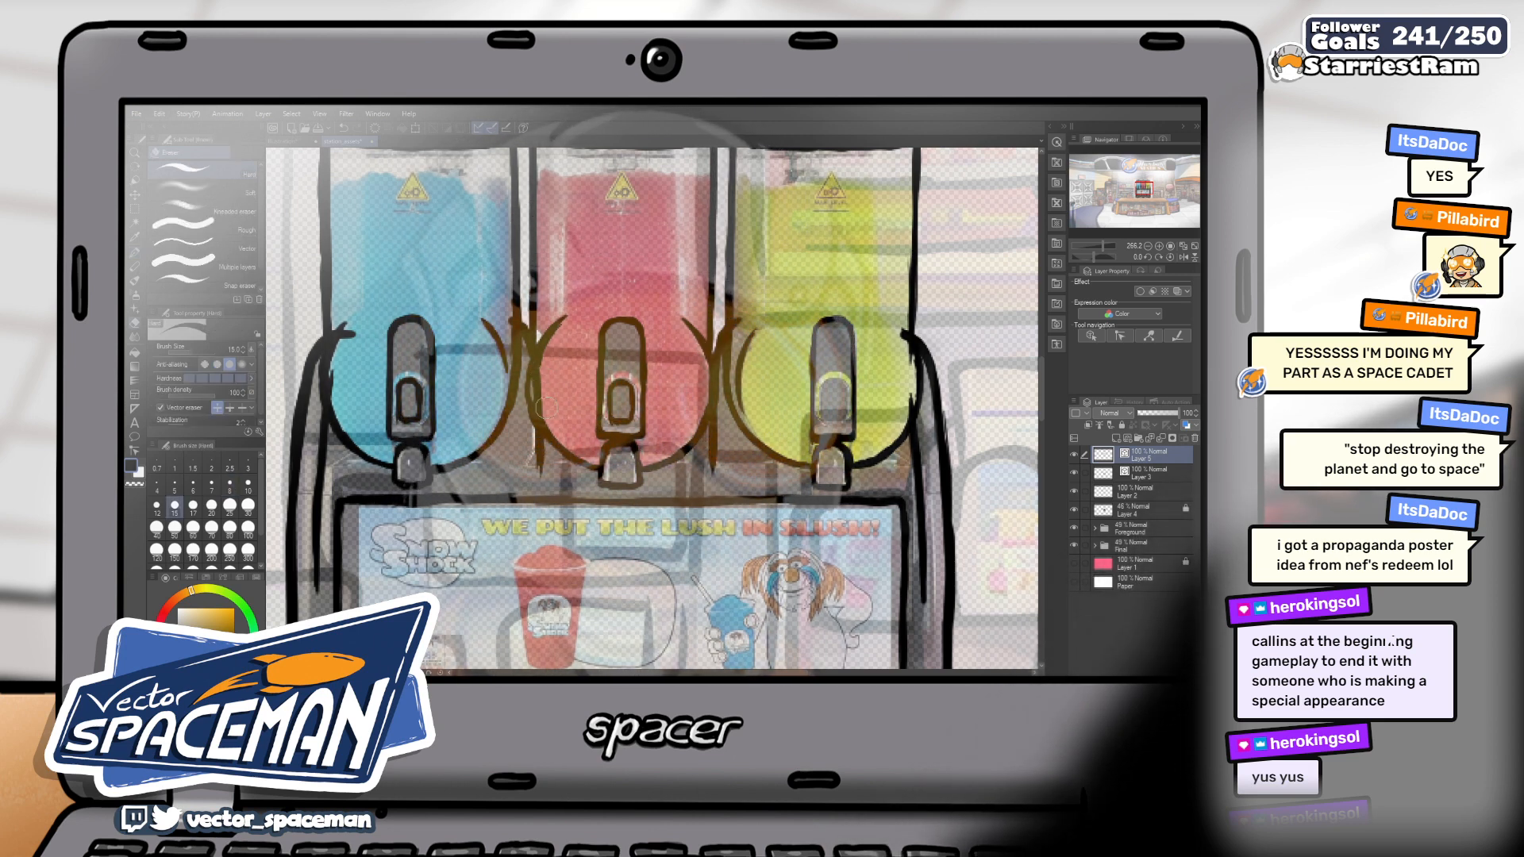
{"action": "left_click_drag", "start_coordinate": [805, 369], "coordinate": [841, 368]}
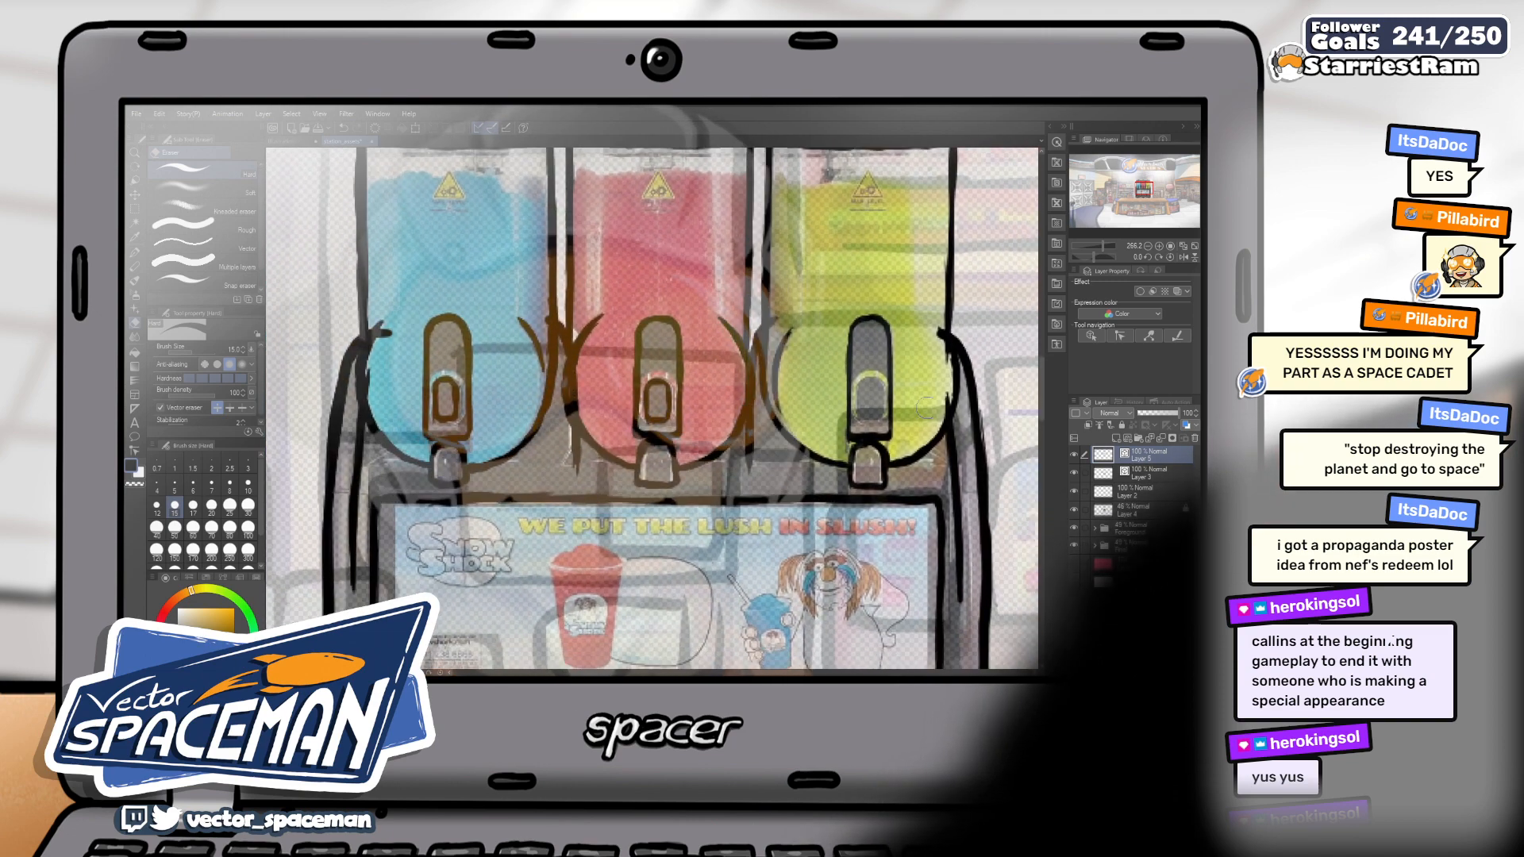
{"action": "left_click", "coordinate": [1143, 473]}
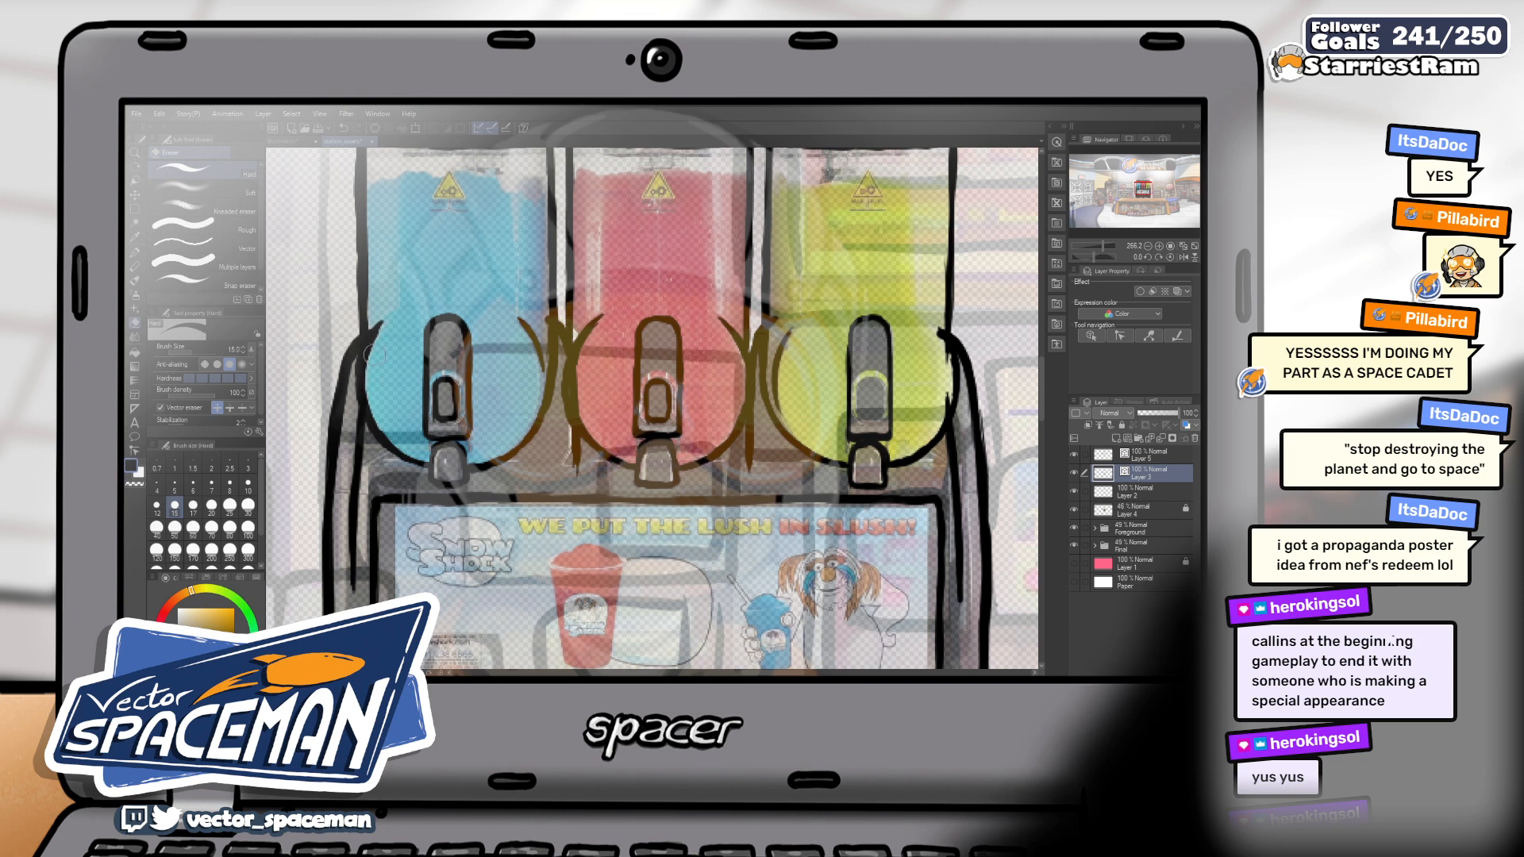
{"action": "left_click_drag", "start_coordinate": [602, 338], "coordinate": [559, 356]}
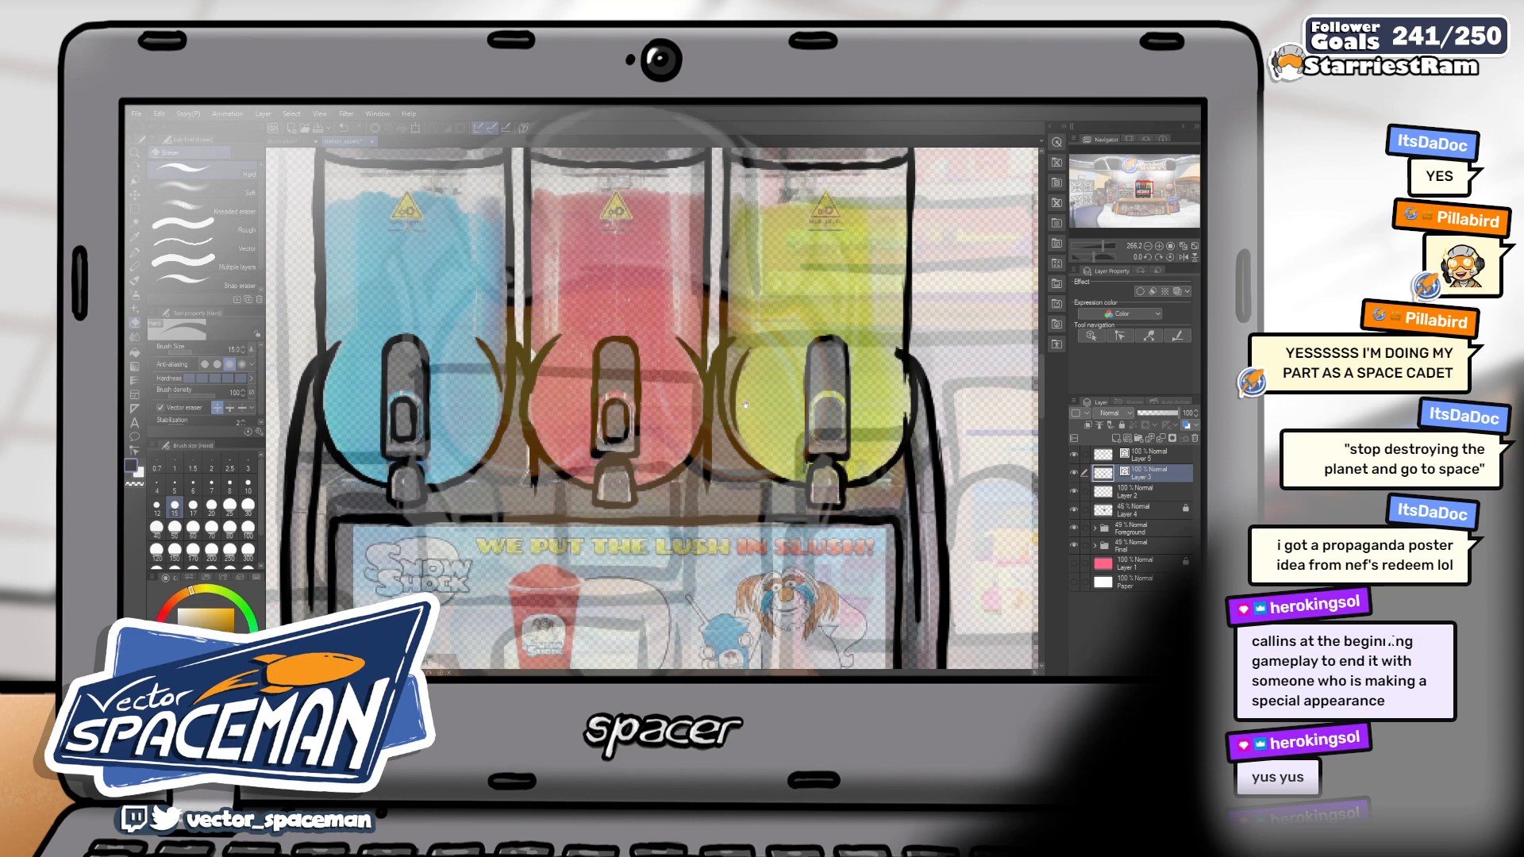
{"action": "left_click_drag", "start_coordinate": [748, 406], "coordinate": [700, 427]}
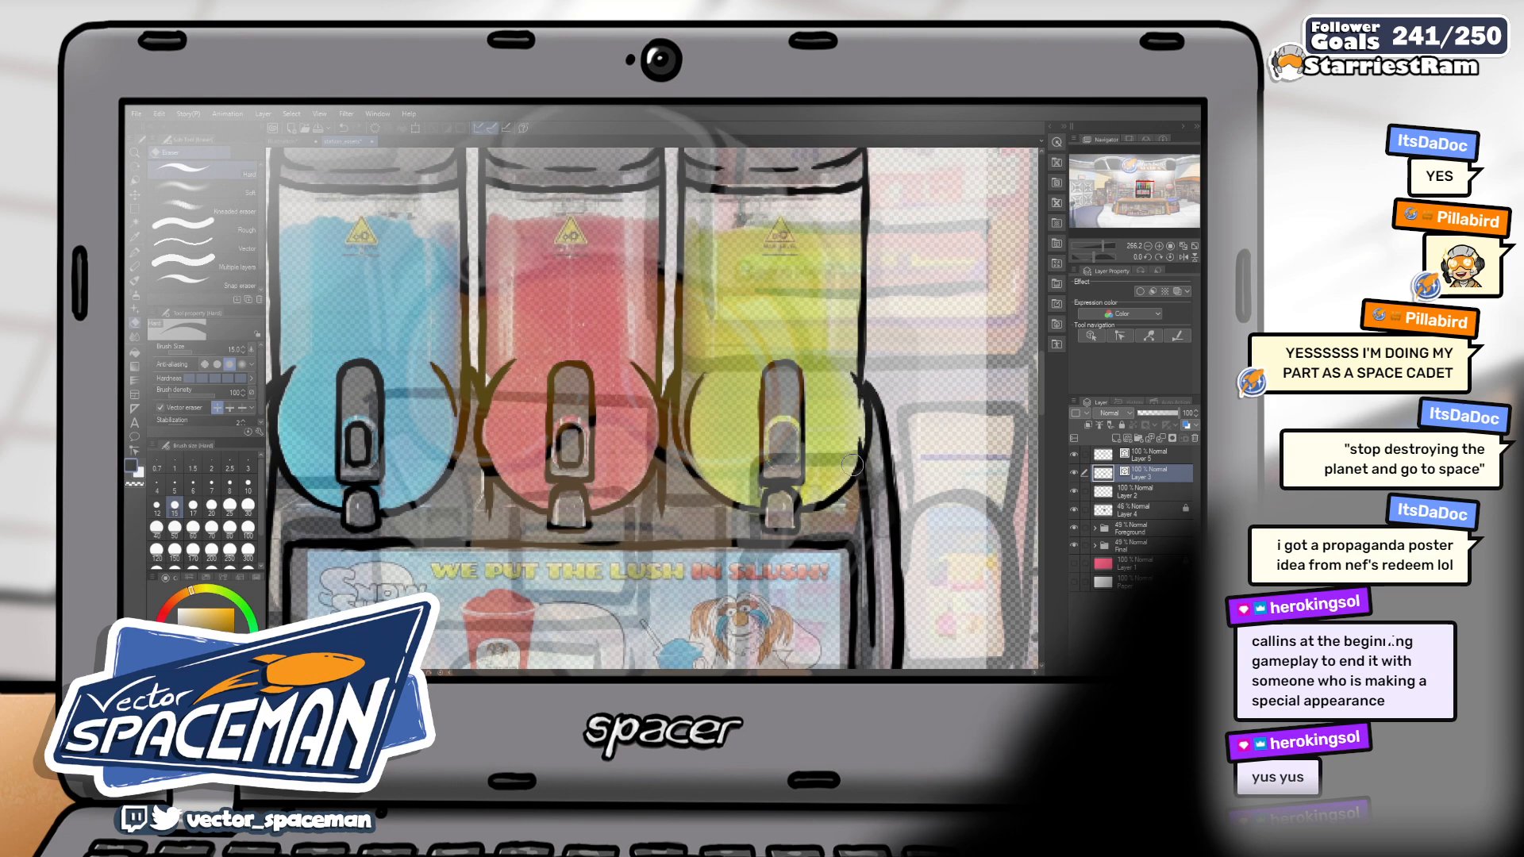
{"action": "left_click_drag", "start_coordinate": [855, 463], "coordinate": [804, 477]}
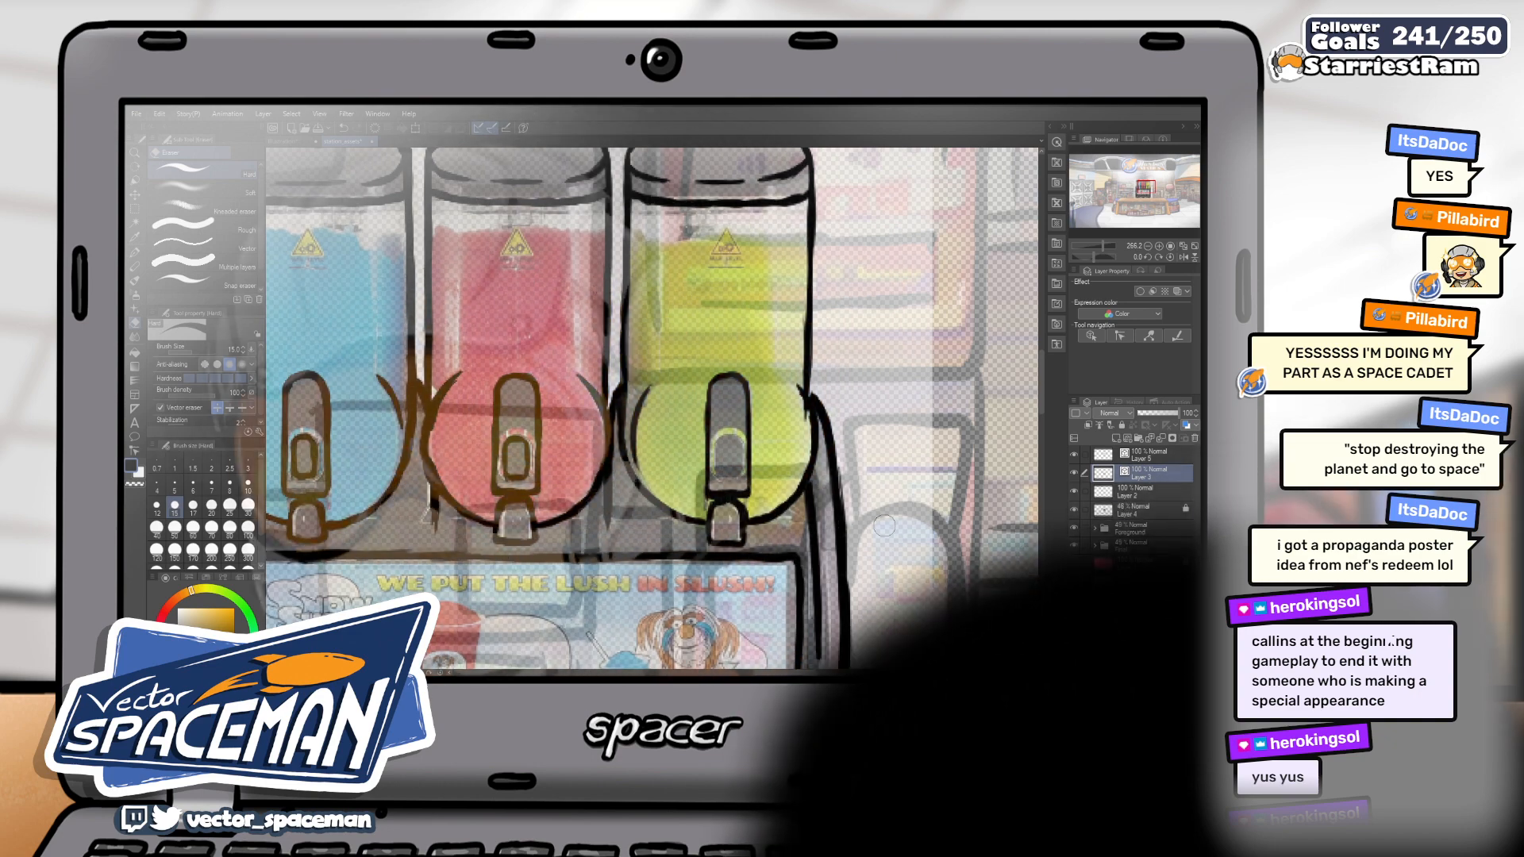
Clean up where the yellow tank's rounded base meets the machine's shoulder line, checking Layers 2, 3 and 5
{"action": "key", "text": "p"}
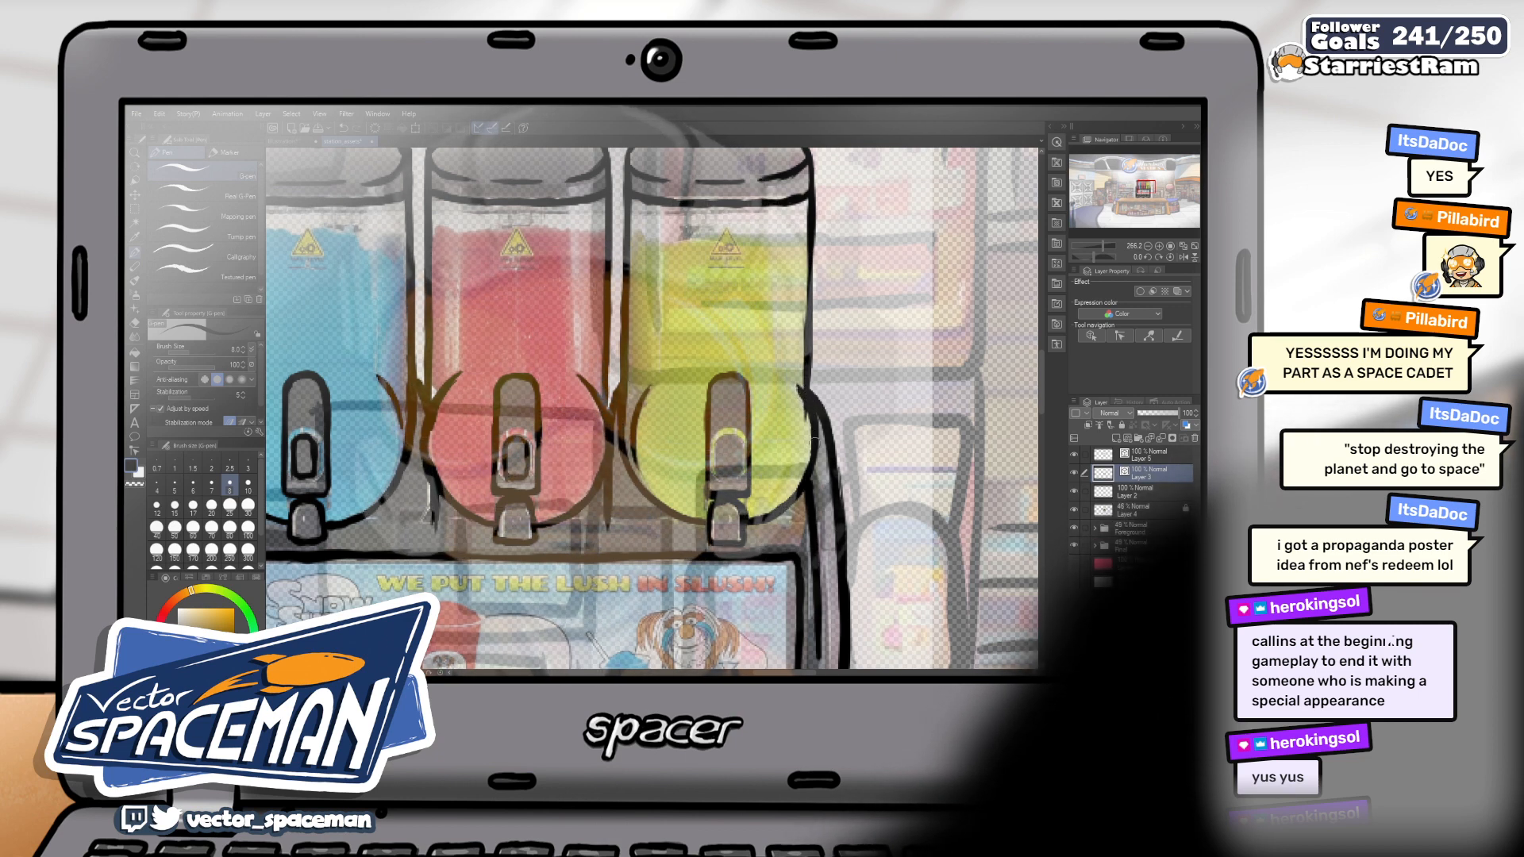
{"action": "key", "text": "e"}
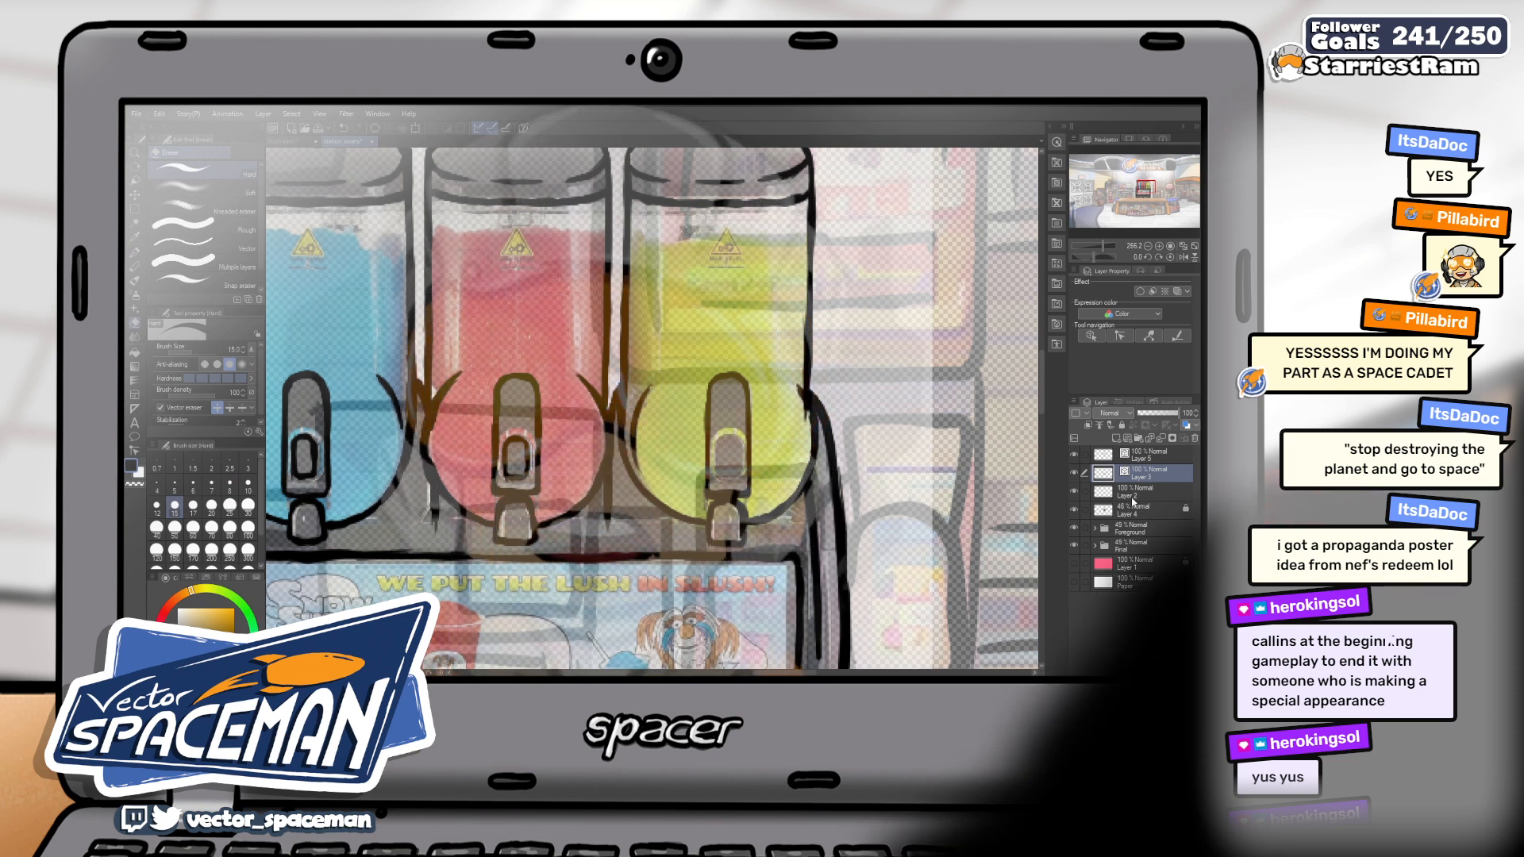
{"action": "left_click", "coordinate": [746, 388], "text": "ctrl"}
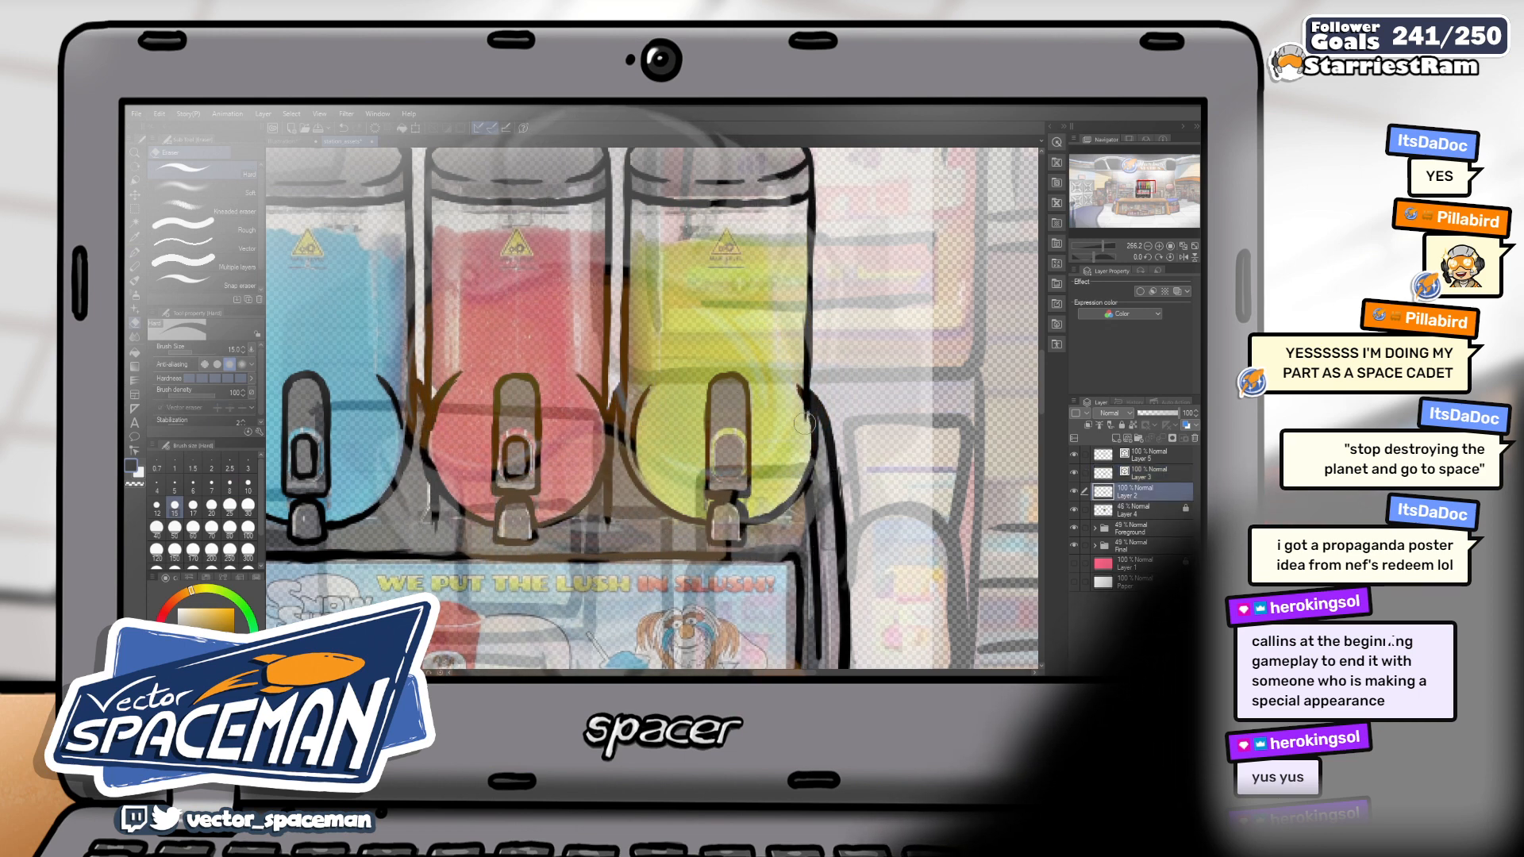
{"action": "left_click", "coordinate": [859, 487], "text": "ctrl"}
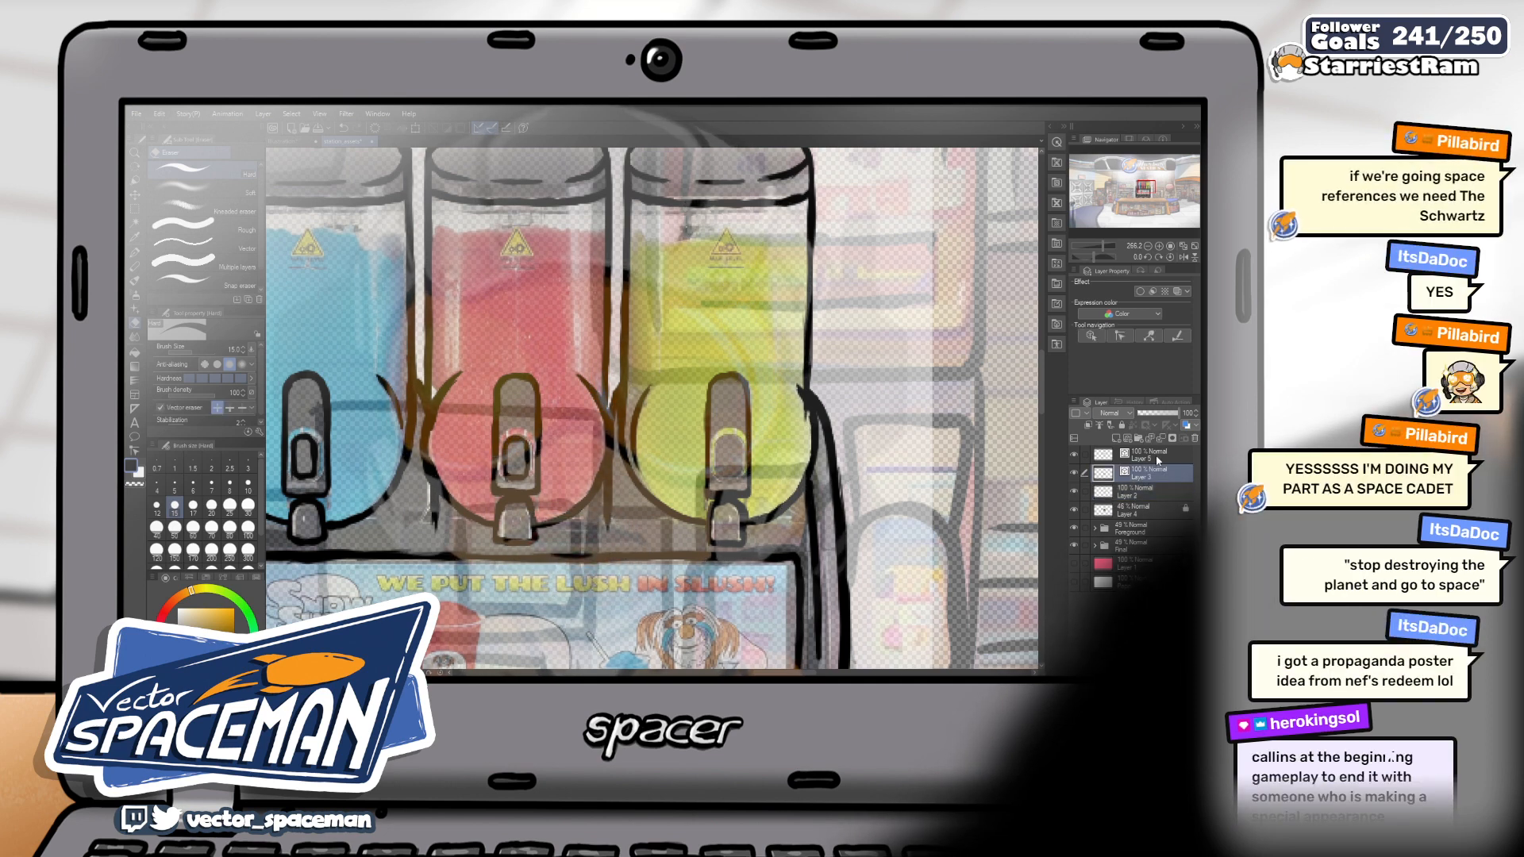
{"action": "left_click", "coordinate": [1156, 459]}
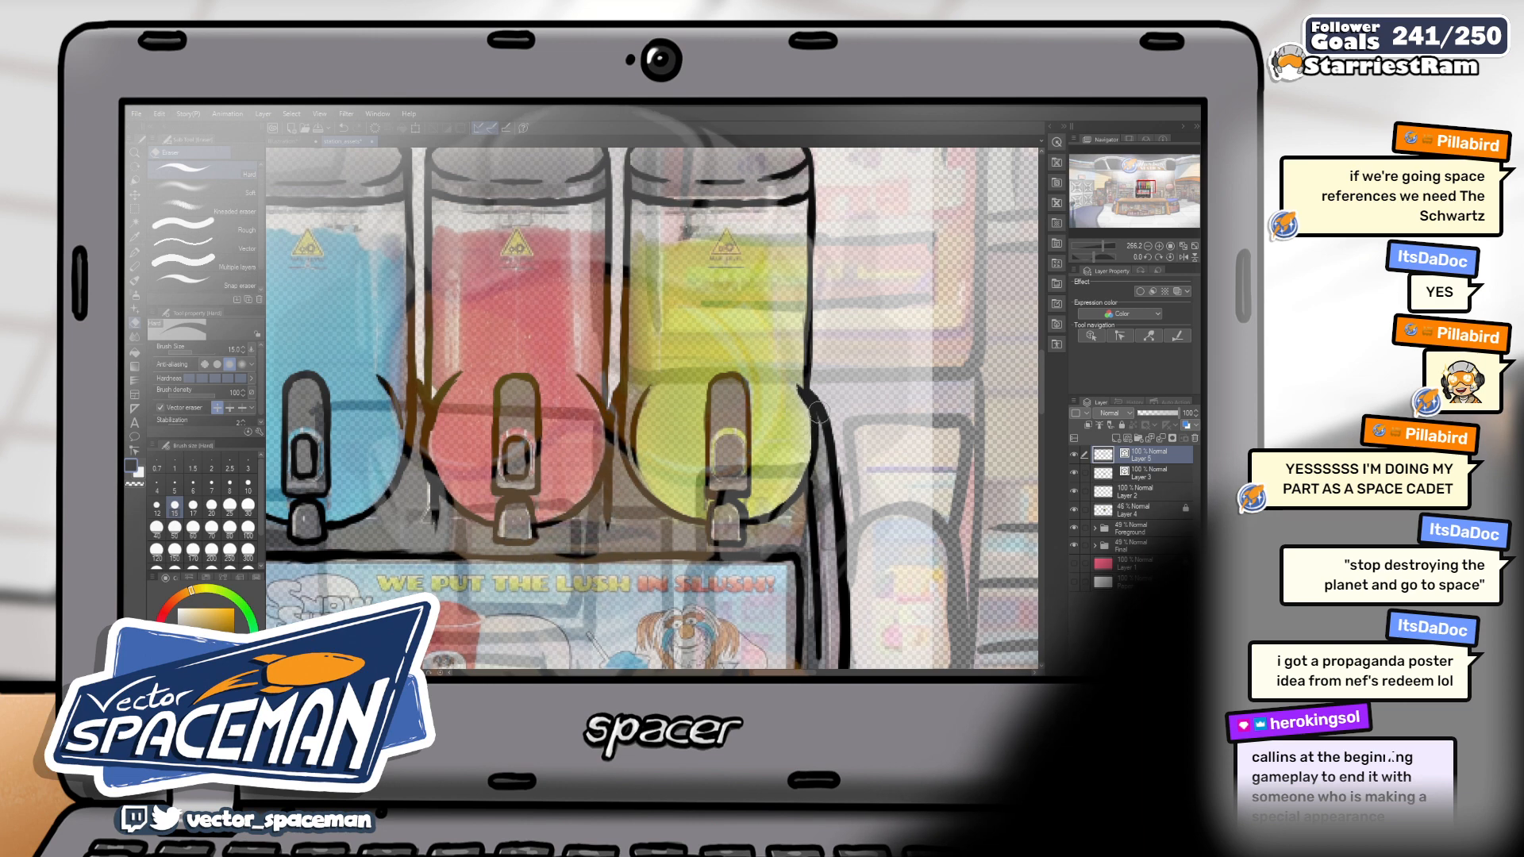
{"action": "left_click_drag", "start_coordinate": [857, 390], "coordinate": [947, 359]}
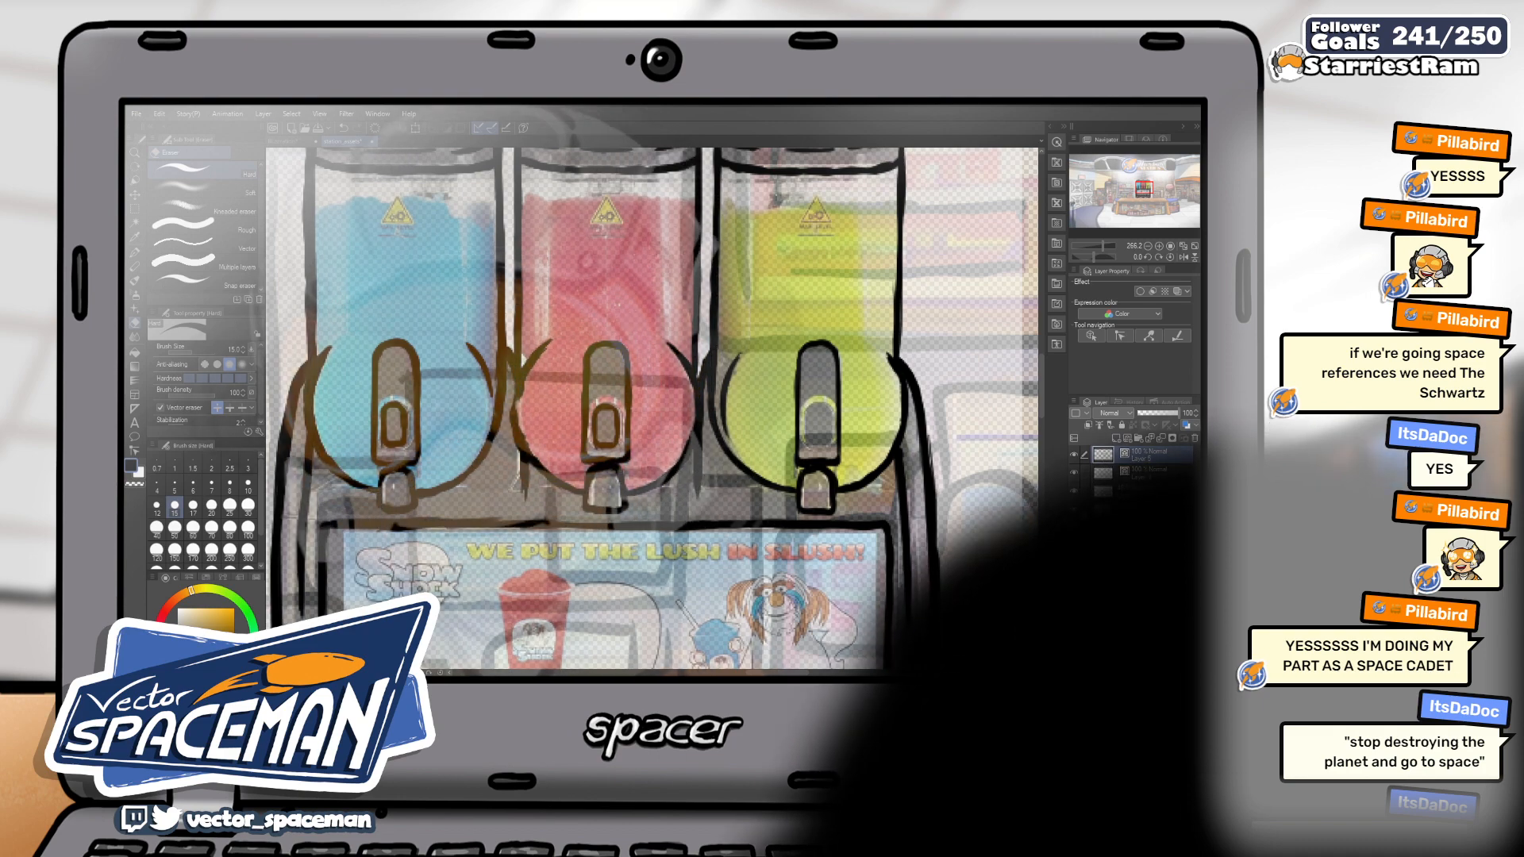
Touch up the rounded base outlines of the three tanks on Layer 5 with the pen and eraser
{"action": "key", "text": "p"}
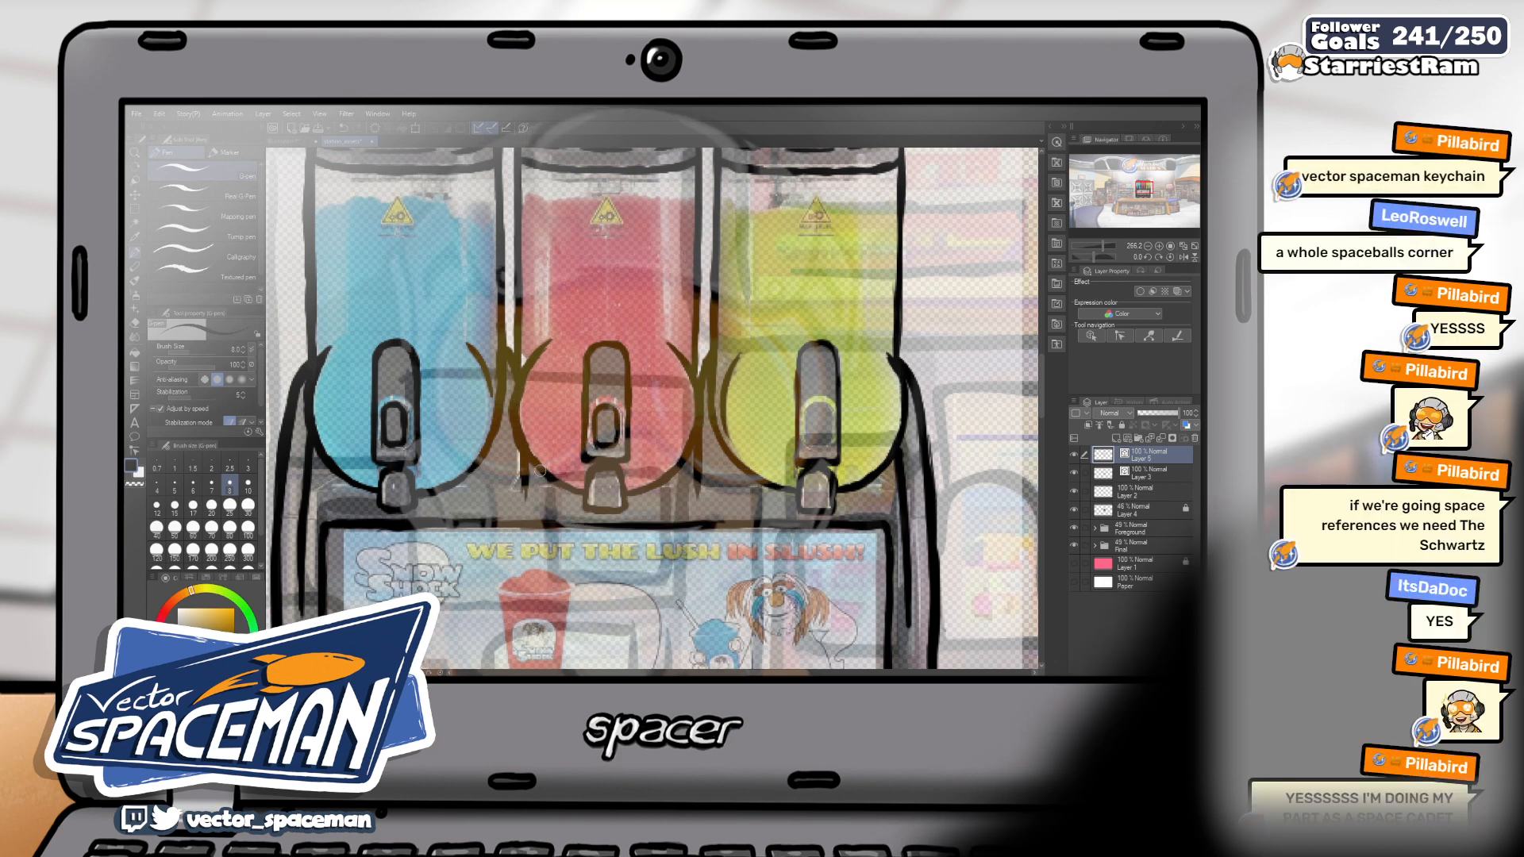
{"action": "key", "text": "e"}
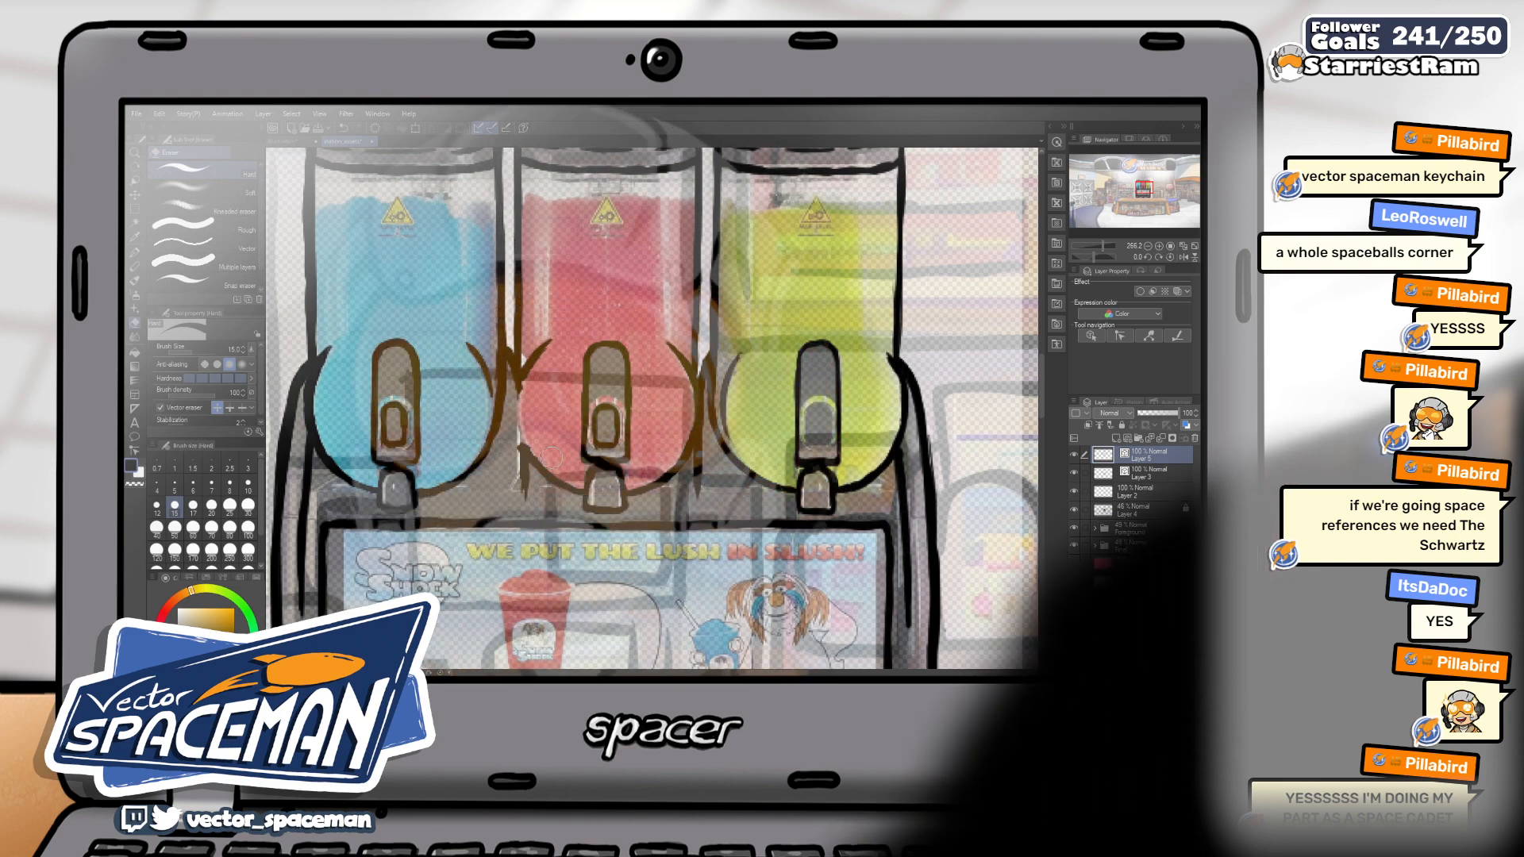
{"action": "key", "text": "p"}
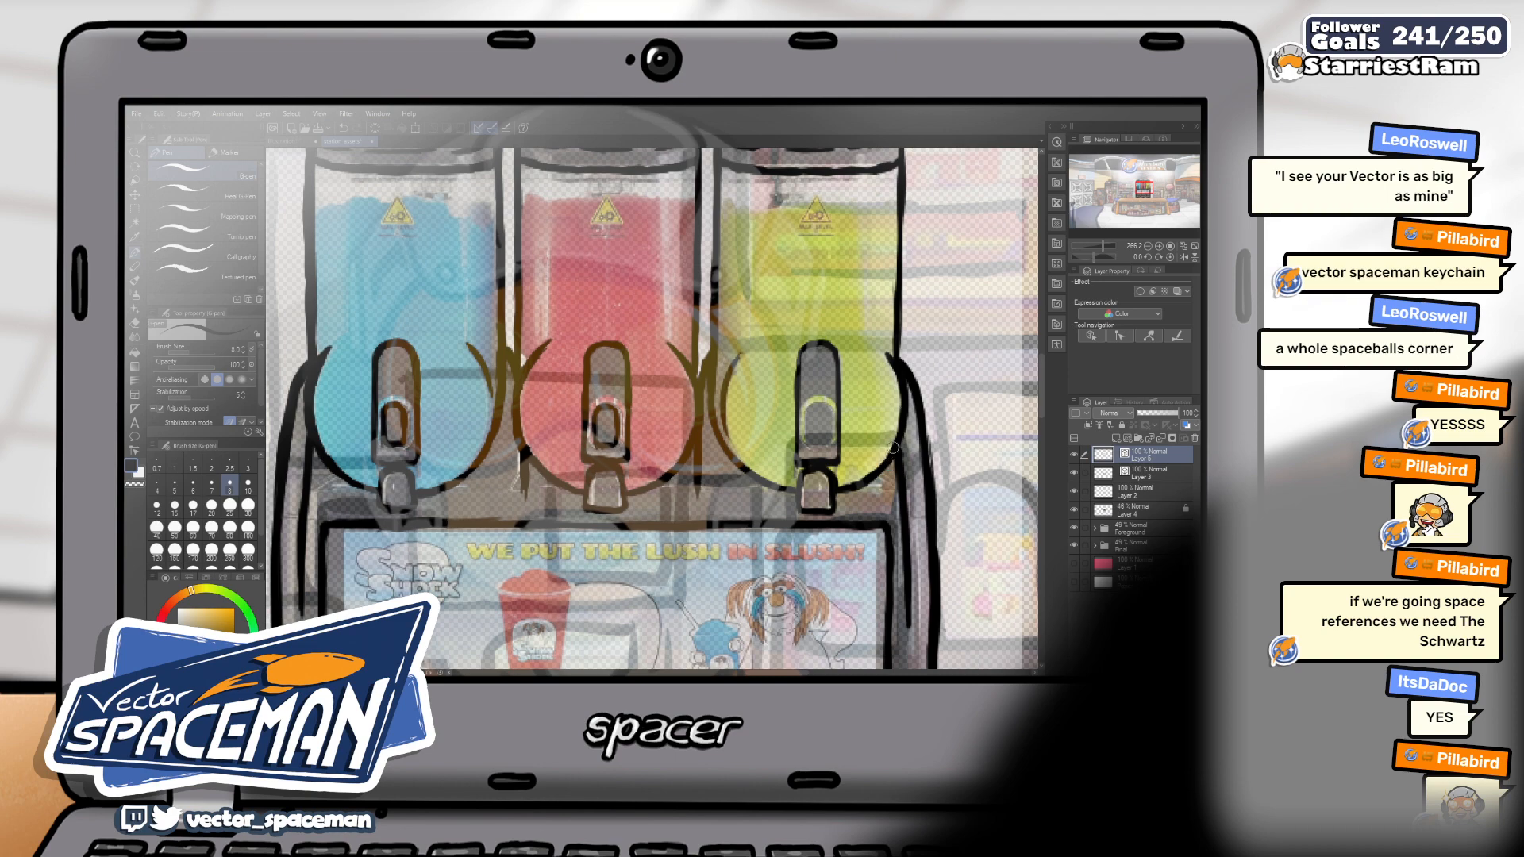
{"action": "left_click_drag", "start_coordinate": [695, 468], "coordinate": [778, 445]}
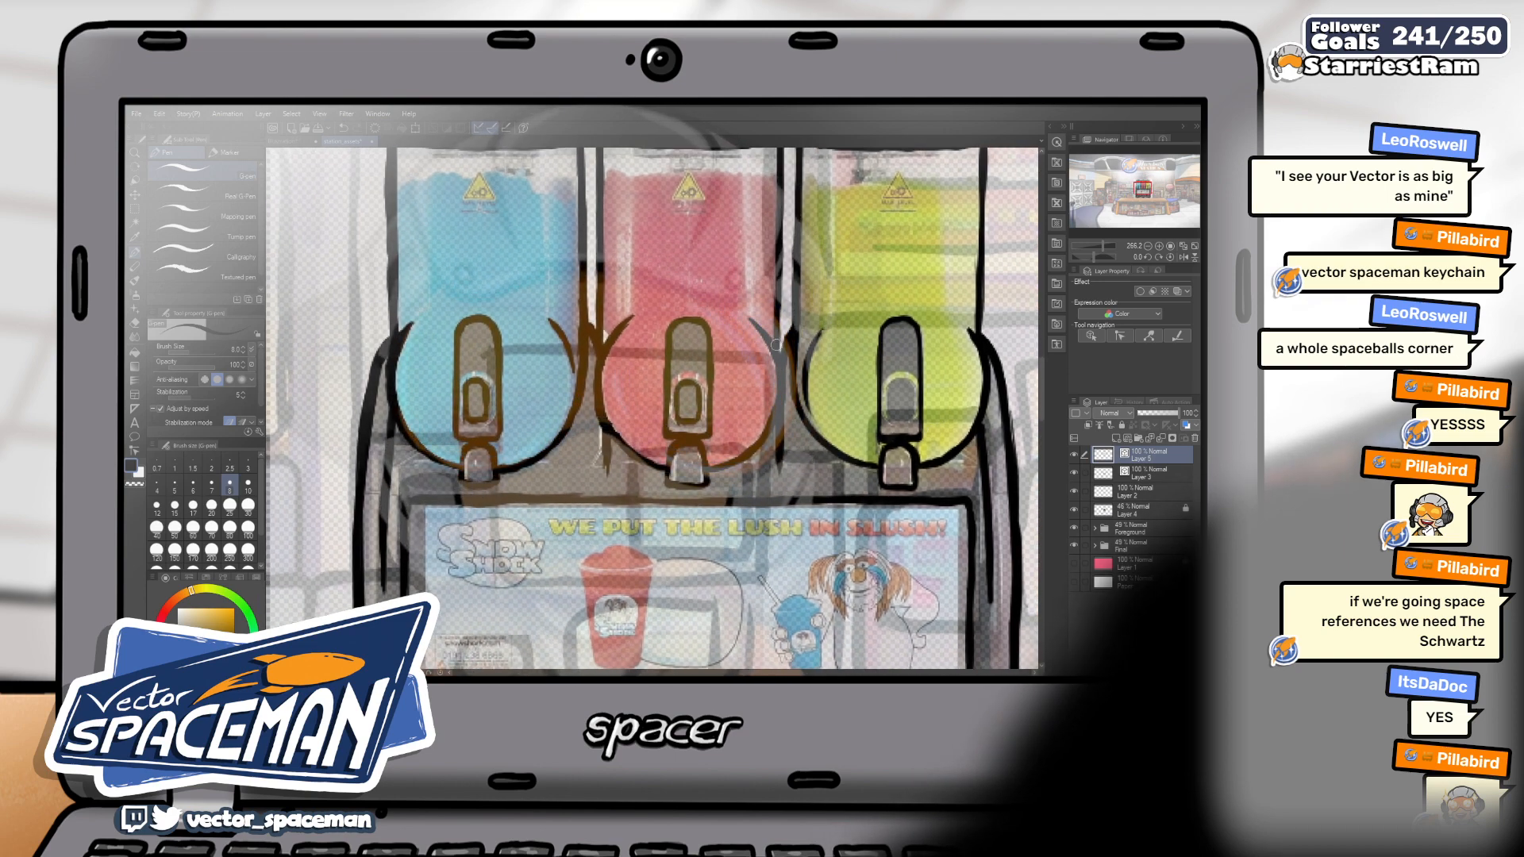
{"action": "left_click_drag", "start_coordinate": [790, 334], "coordinate": [838, 325]}
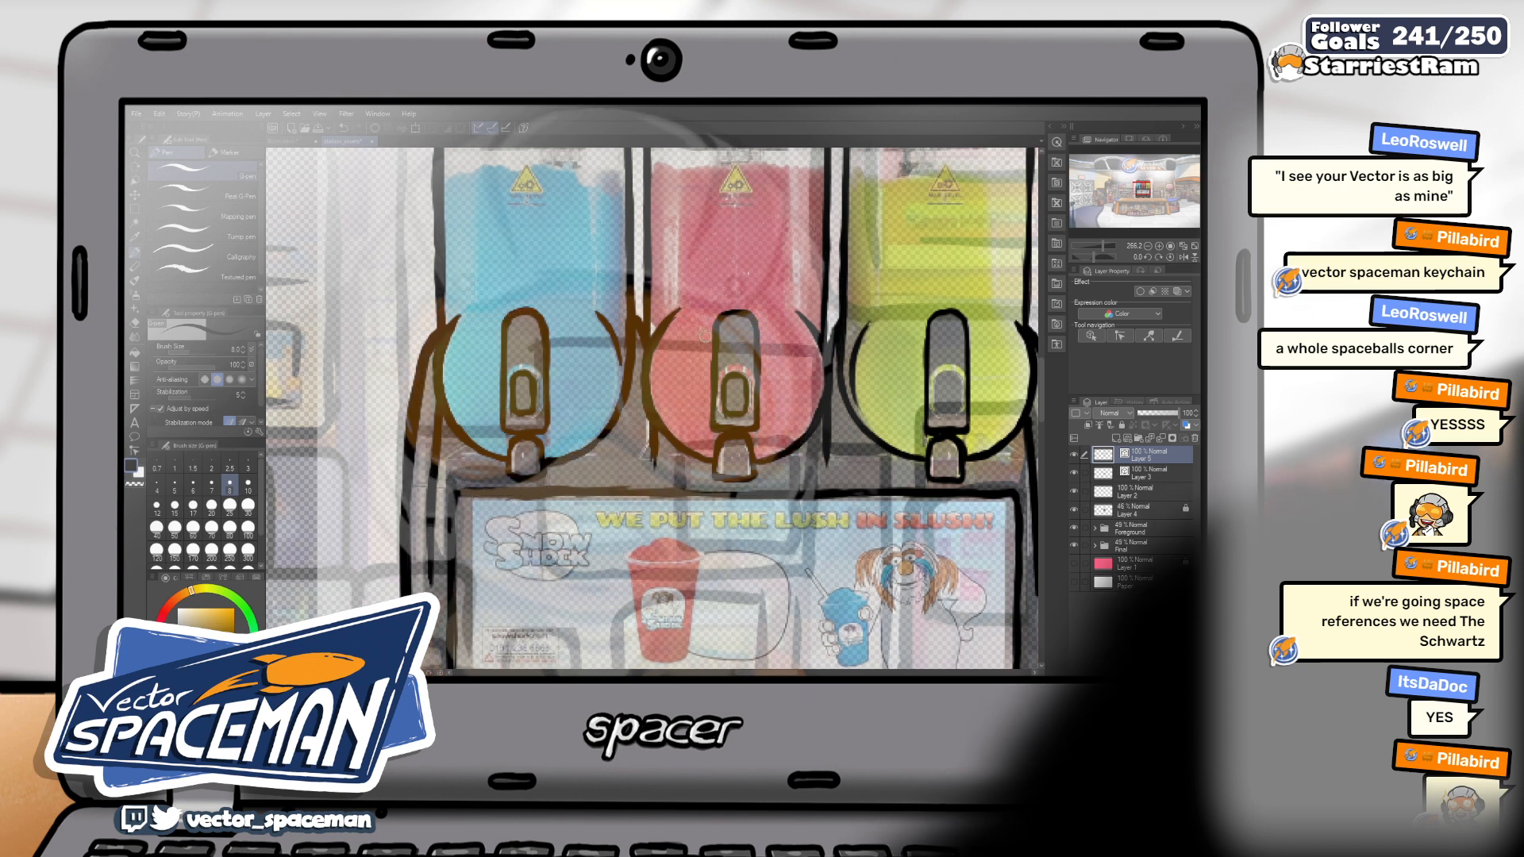
{"action": "left_click_drag", "start_coordinate": [742, 336], "coordinate": [703, 365]}
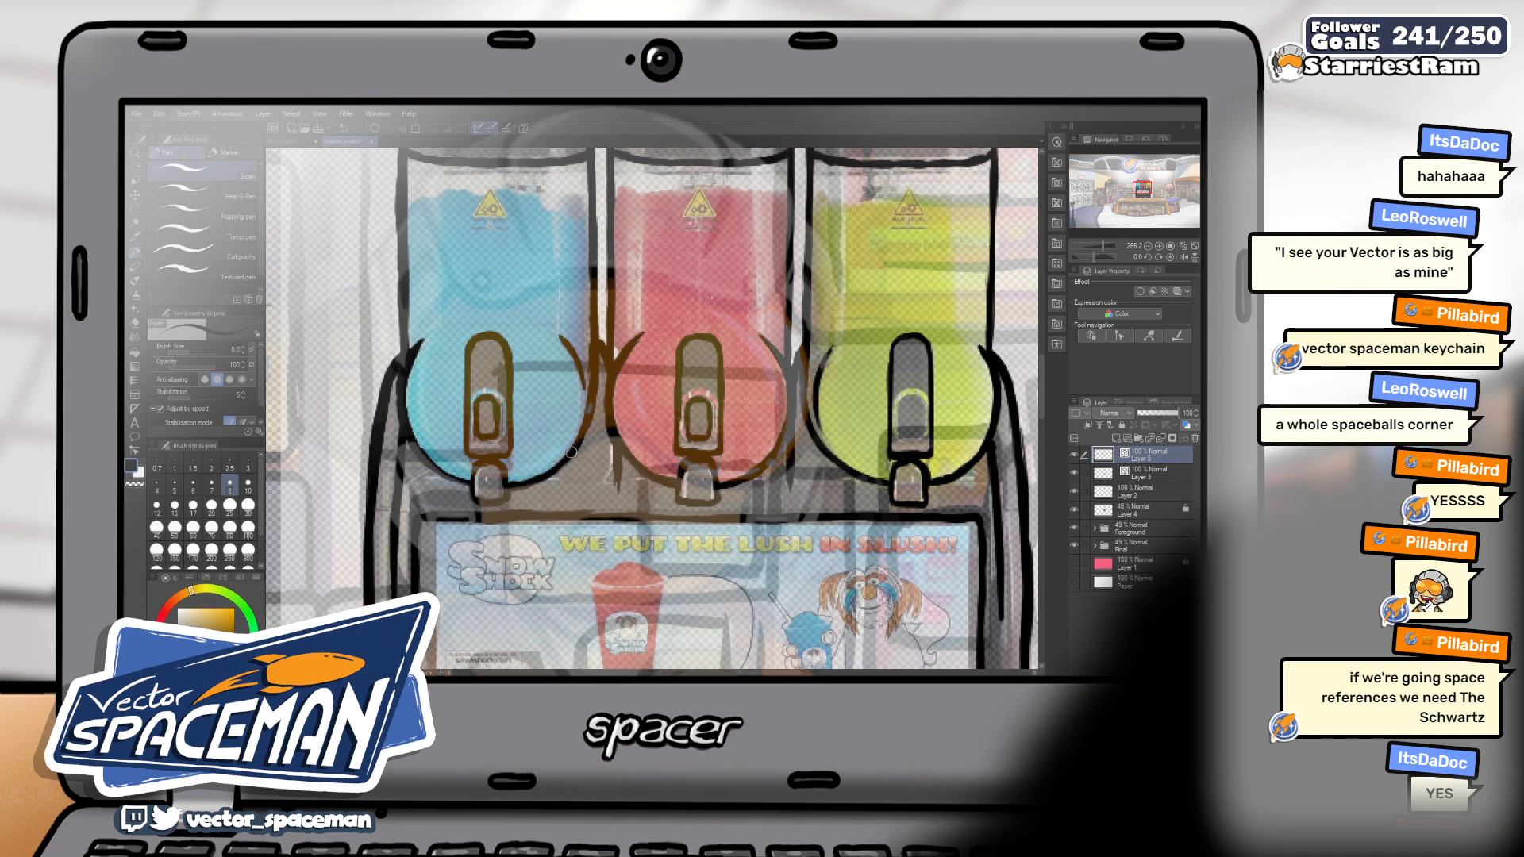
{"action": "left_click_drag", "start_coordinate": [632, 415], "coordinate": [619, 437]}
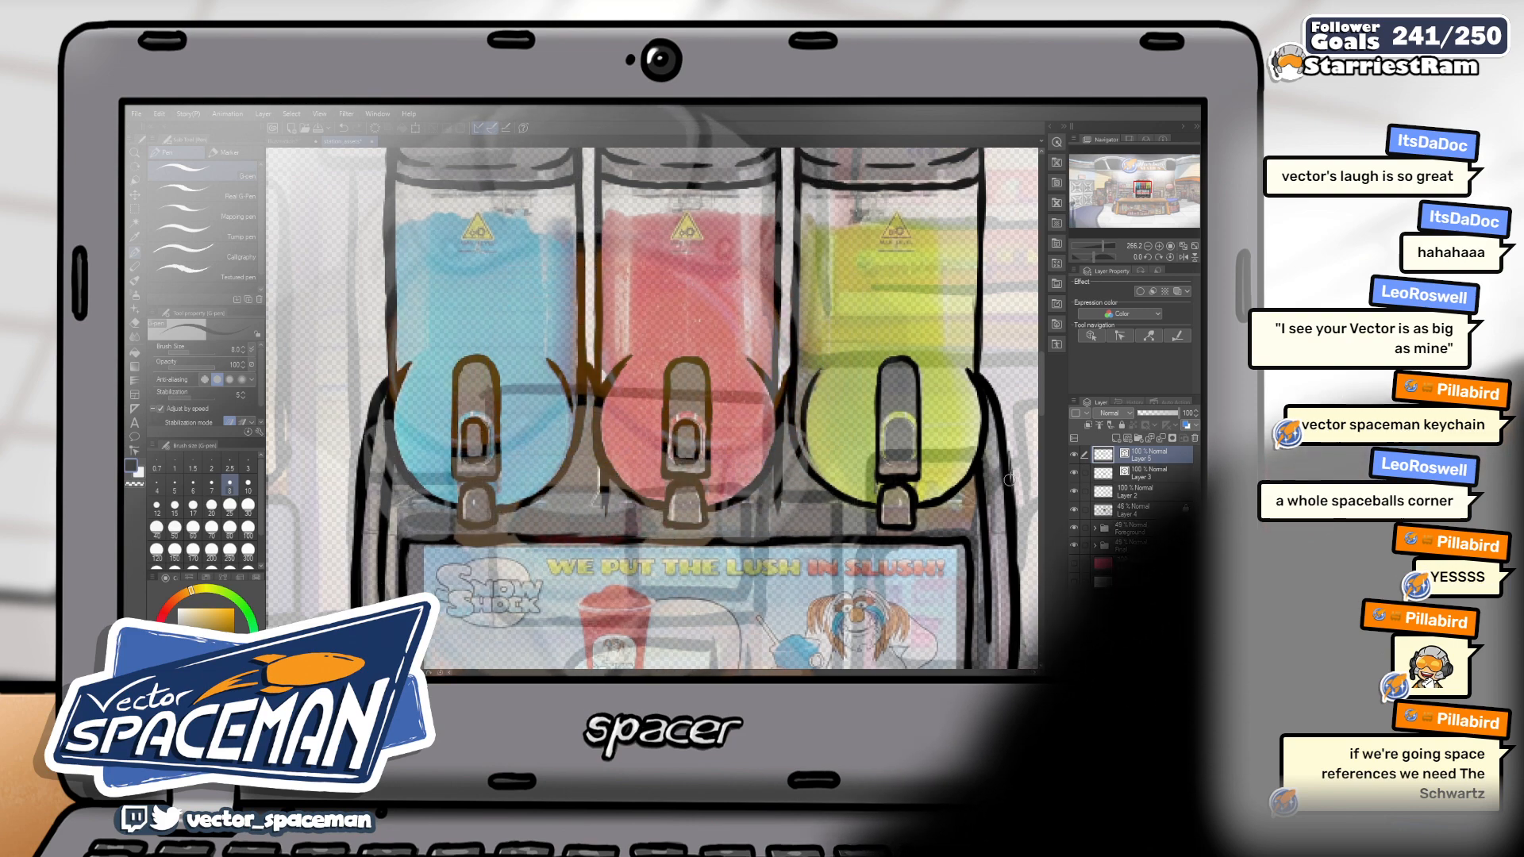
Refine the yellow tank's outer side line from the lid down to the rounded base
{"action": "scroll", "coordinate": [1005, 438], "scroll_direction": "down", "scroll_amount": 1}
{"action": "scroll", "coordinate": [1000, 440], "scroll_direction": "up", "scroll_amount": 1}
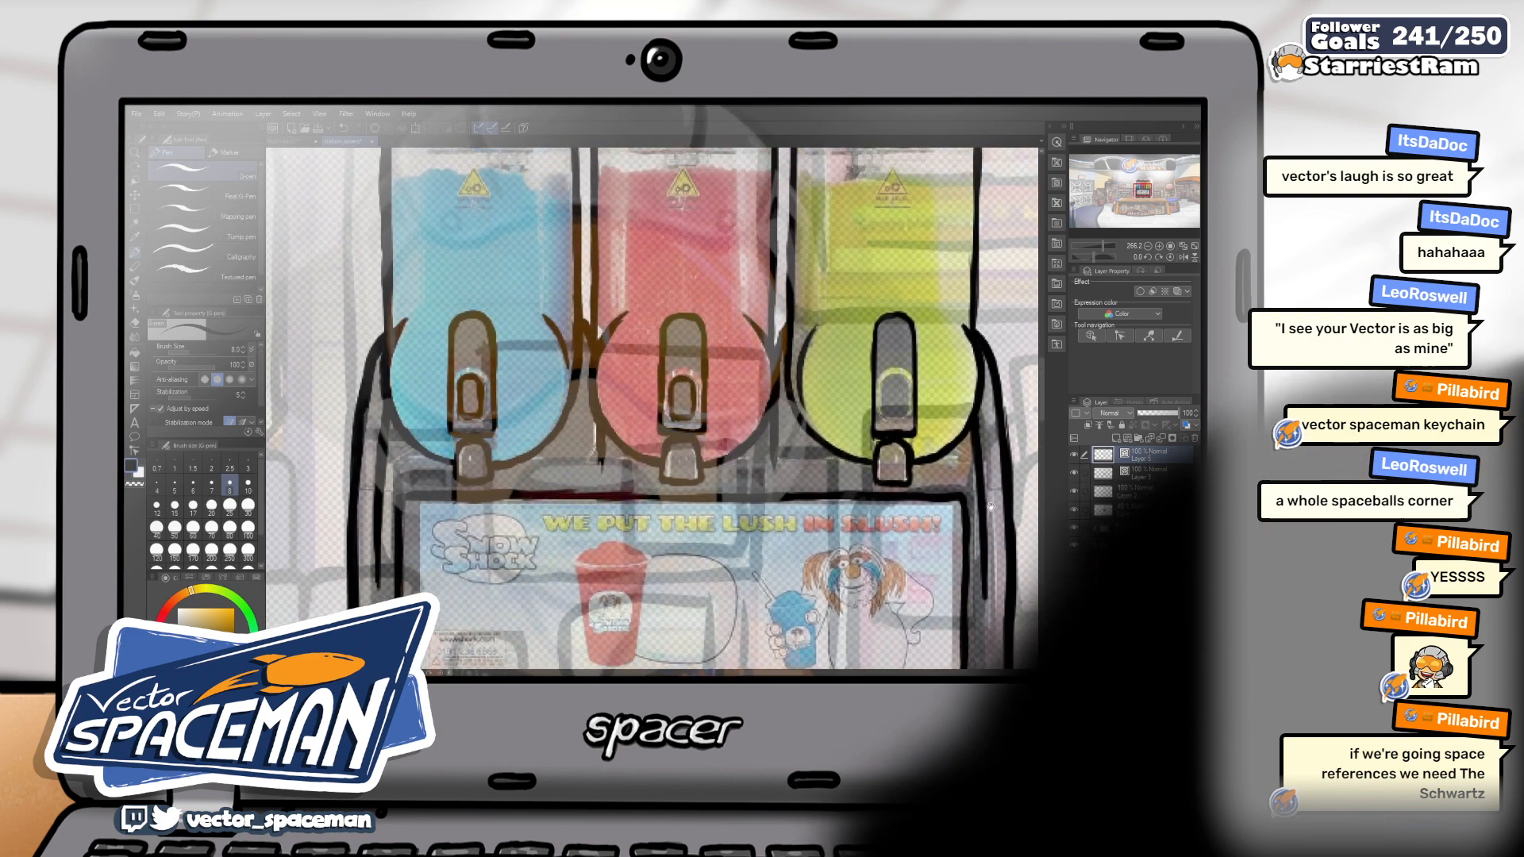
{"action": "scroll", "coordinate": [996, 441], "scroll_direction": "up", "scroll_amount": 3}
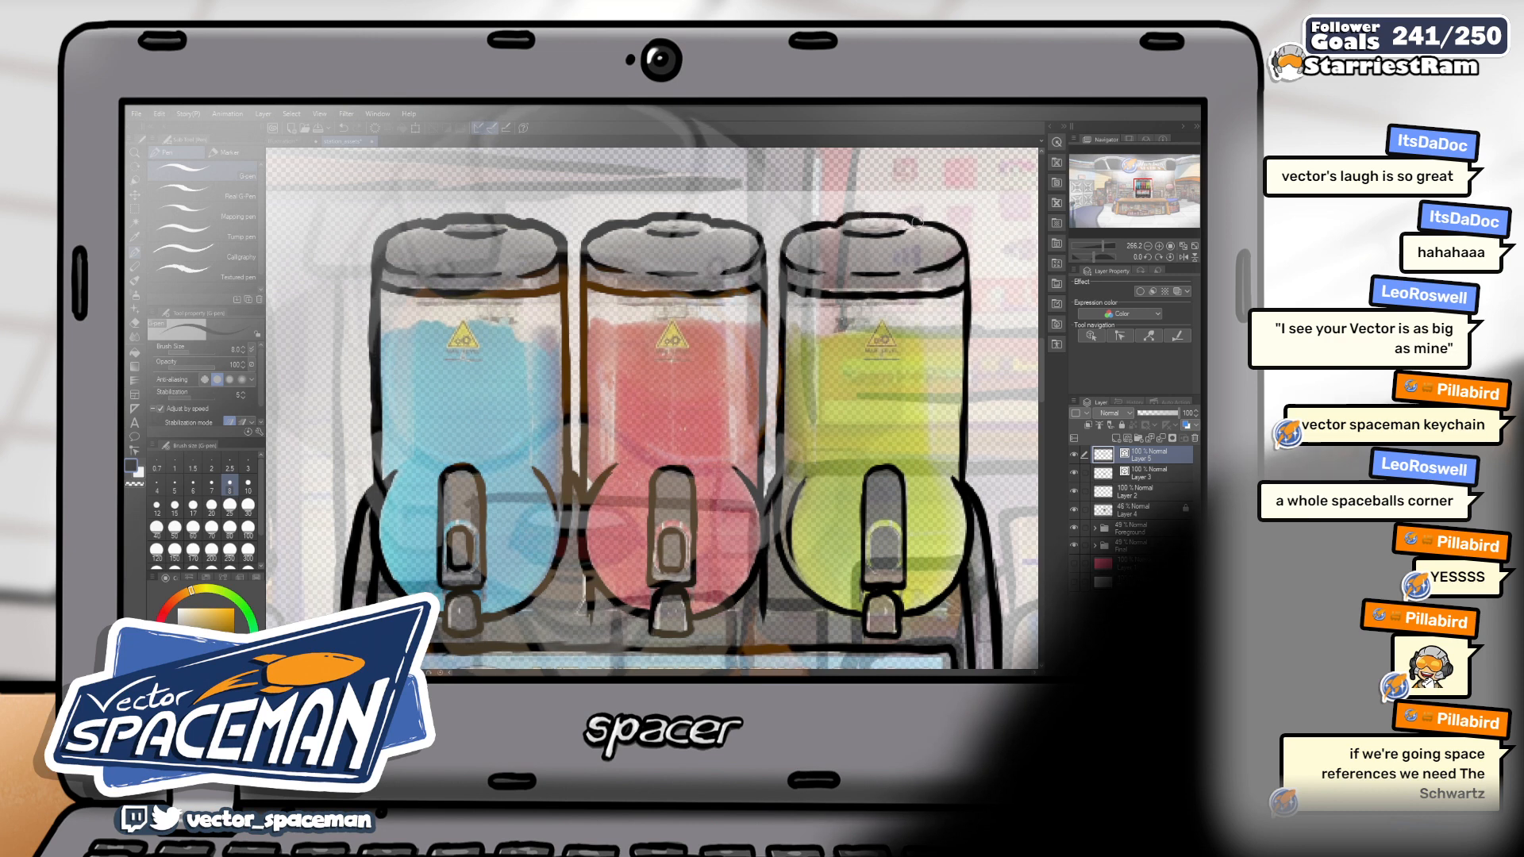
{"action": "left_click_drag", "start_coordinate": [965, 264], "coordinate": [918, 261]}
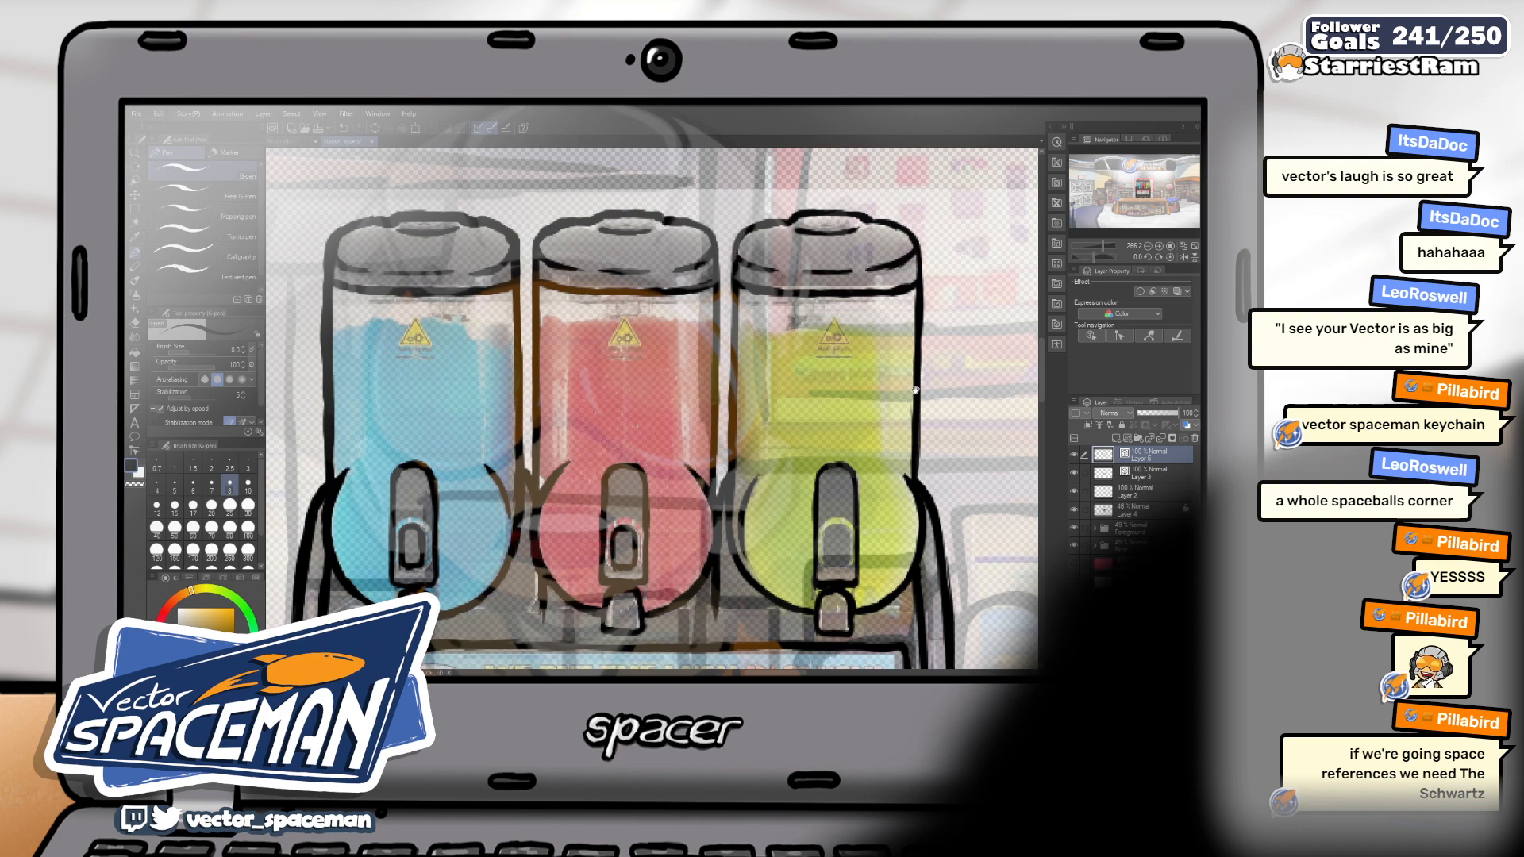
{"action": "left_click_drag", "start_coordinate": [915, 392], "coordinate": [945, 346]}
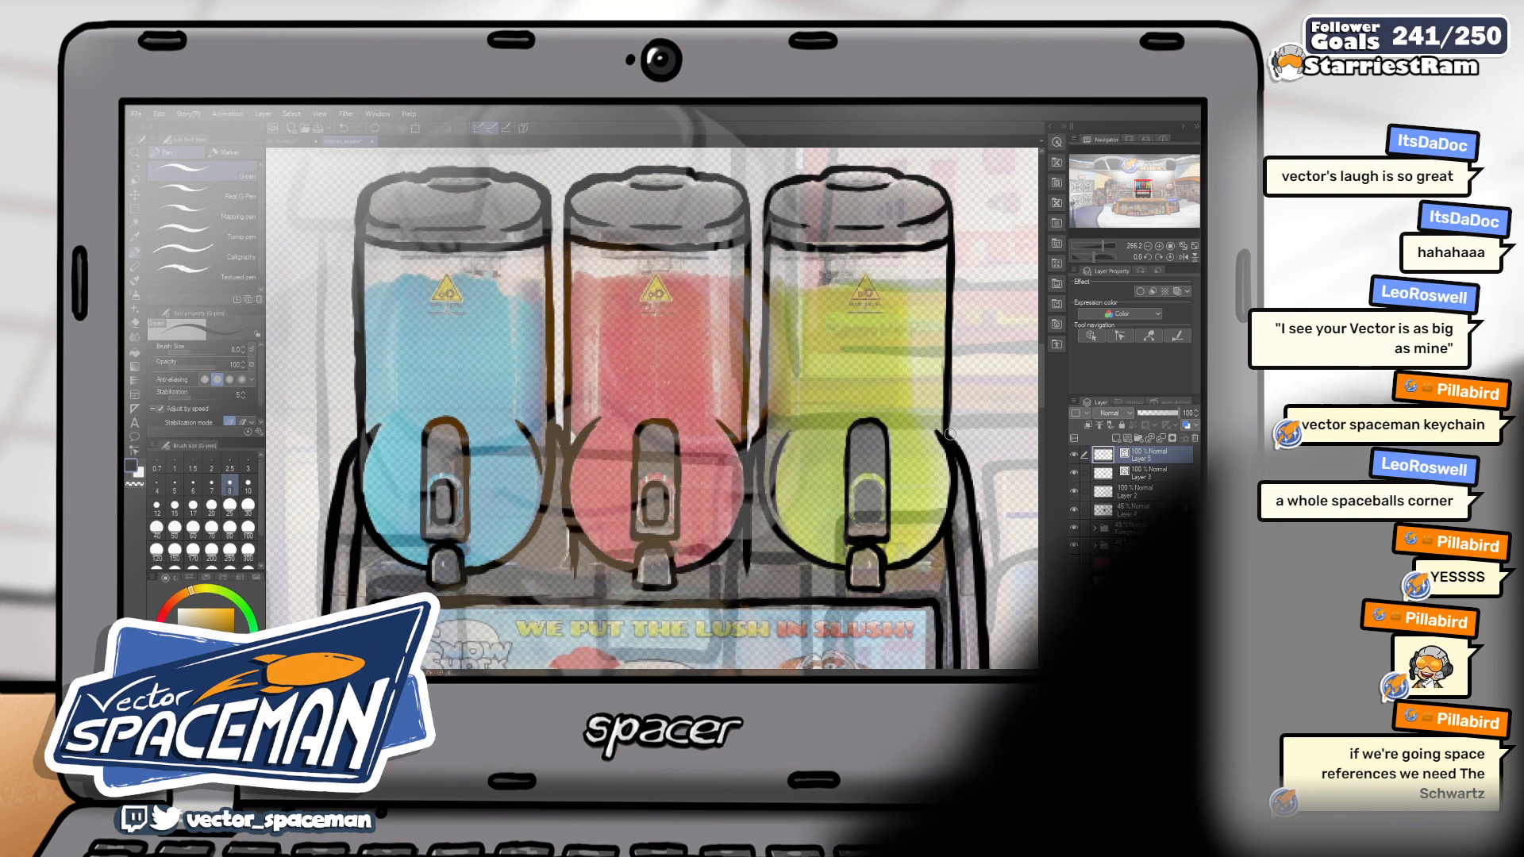
Review the machine's line art from the tank lids down to the sign panel and drip trays
{"action": "scroll", "coordinate": [952, 444], "scroll_direction": "down", "scroll_amount": 1}
{"action": "scroll", "coordinate": [956, 453], "scroll_direction": "down", "scroll_amount": 2}
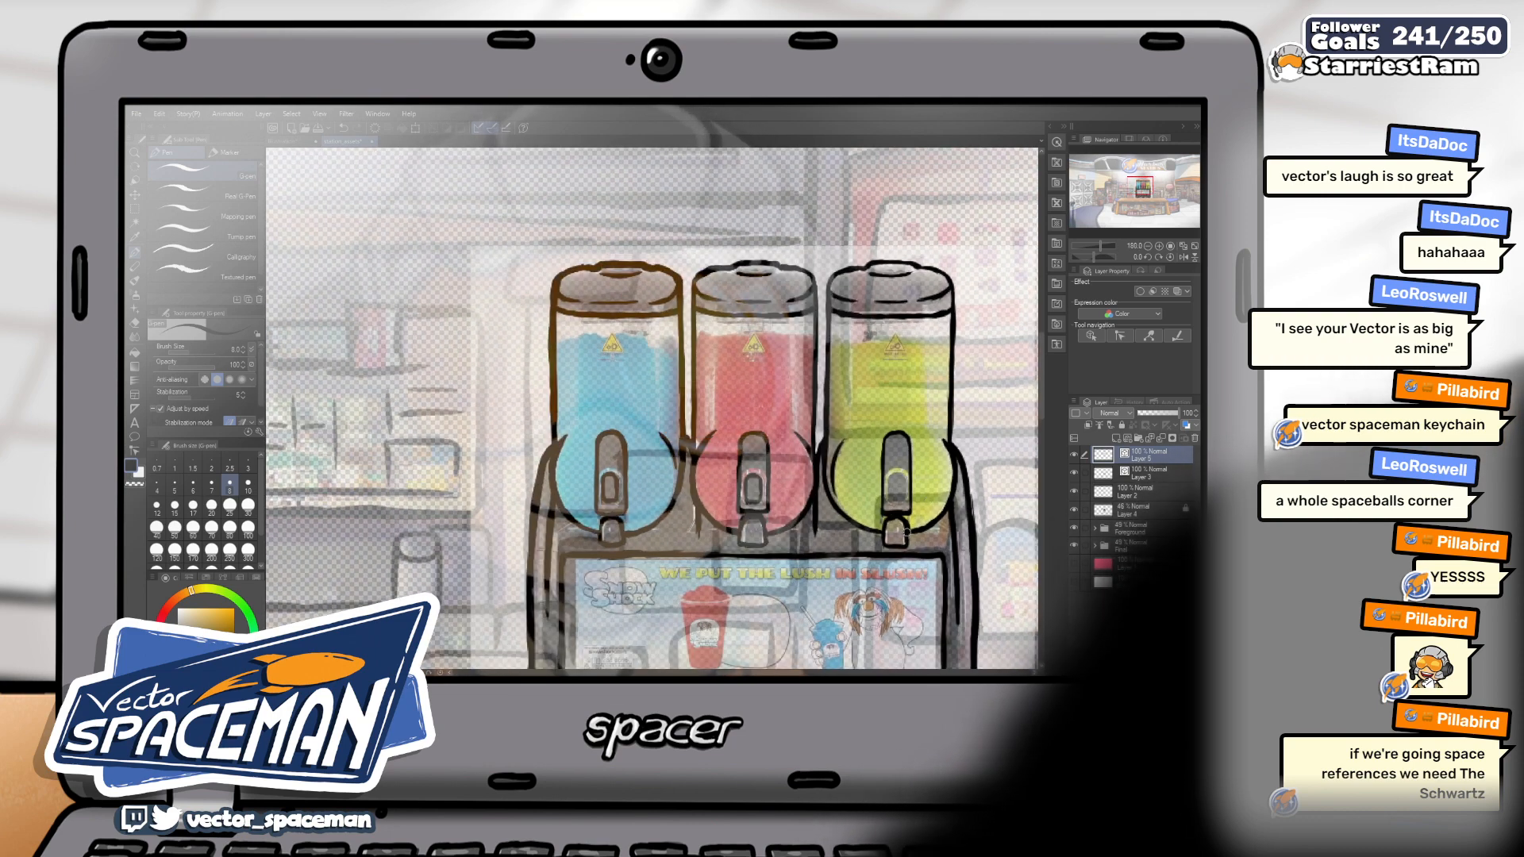
{"action": "scroll", "coordinate": [833, 491], "scroll_direction": "up", "scroll_amount": 1}
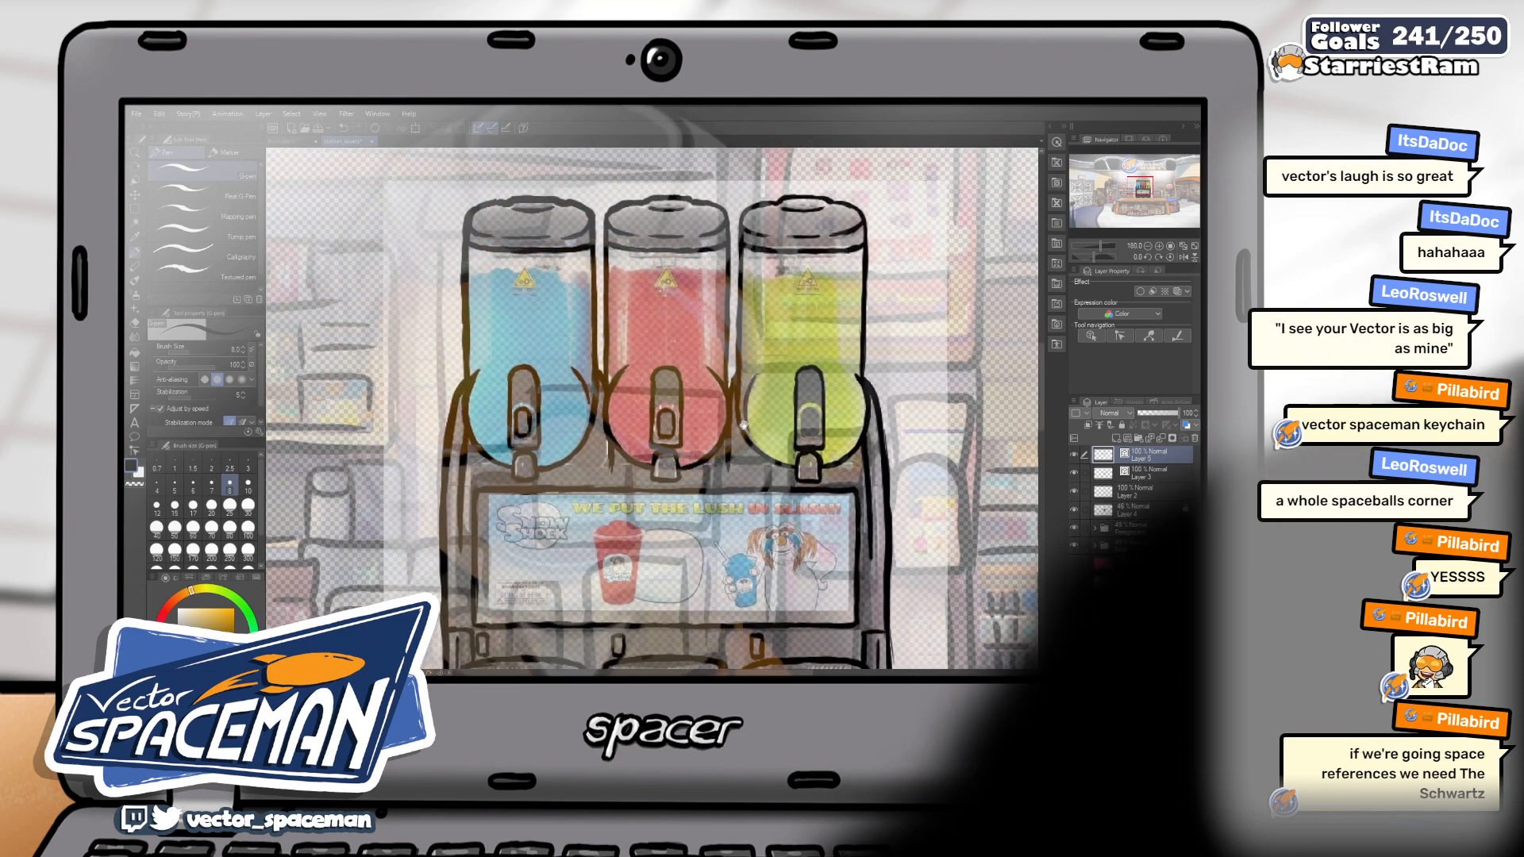
{"action": "scroll", "coordinate": [687, 547], "scroll_direction": "up", "scroll_amount": 1}
{"action": "left_click_drag", "start_coordinate": [687, 546], "coordinate": [679, 403]}
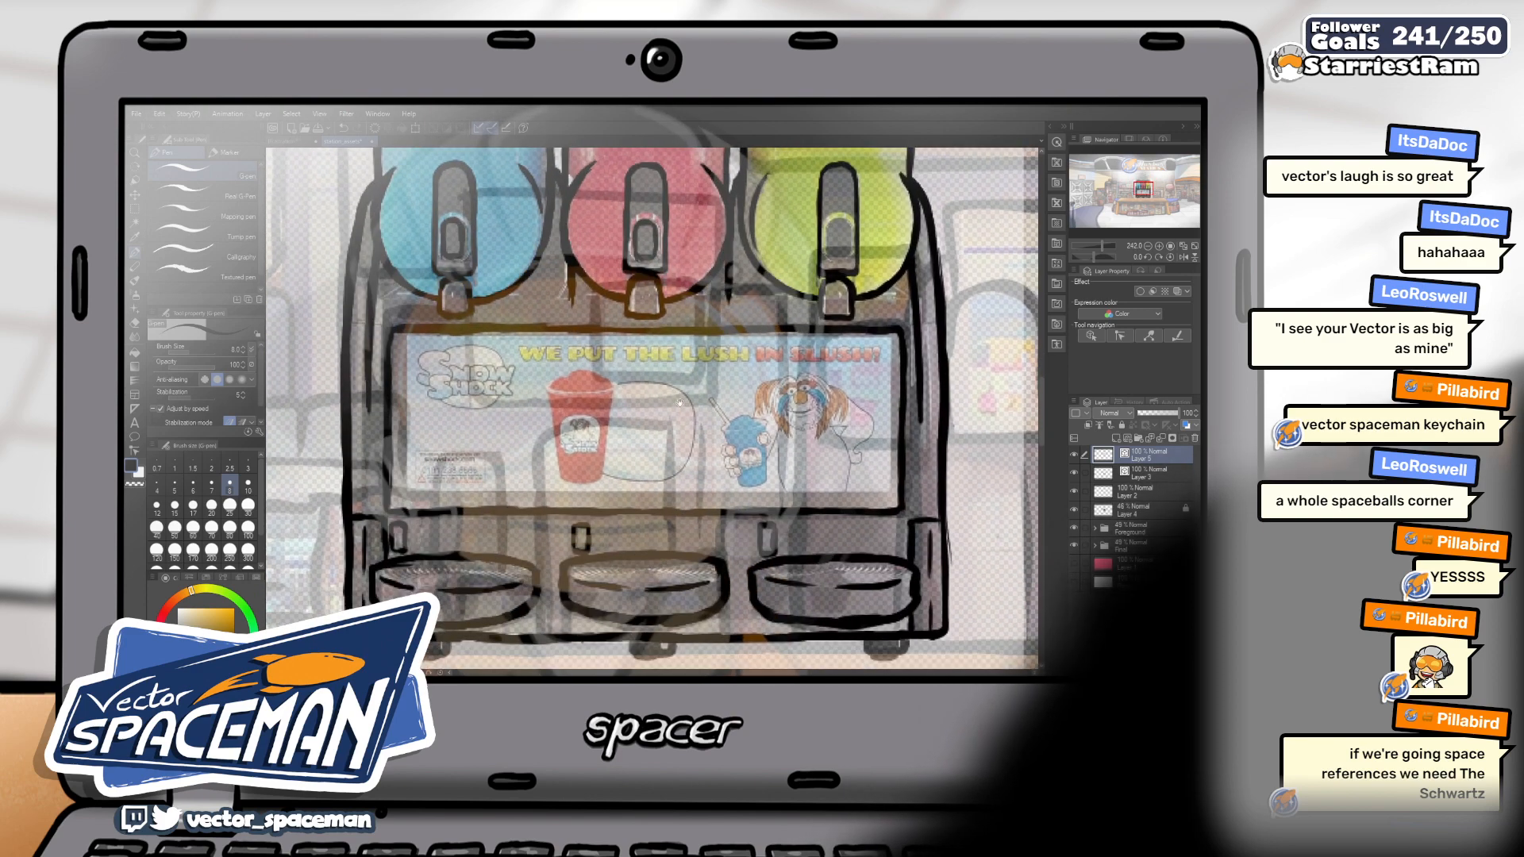
{"action": "scroll", "coordinate": [691, 469], "scroll_direction": "down", "scroll_amount": 2}
{"action": "left_click_drag", "start_coordinate": [639, 552], "coordinate": [646, 480]}
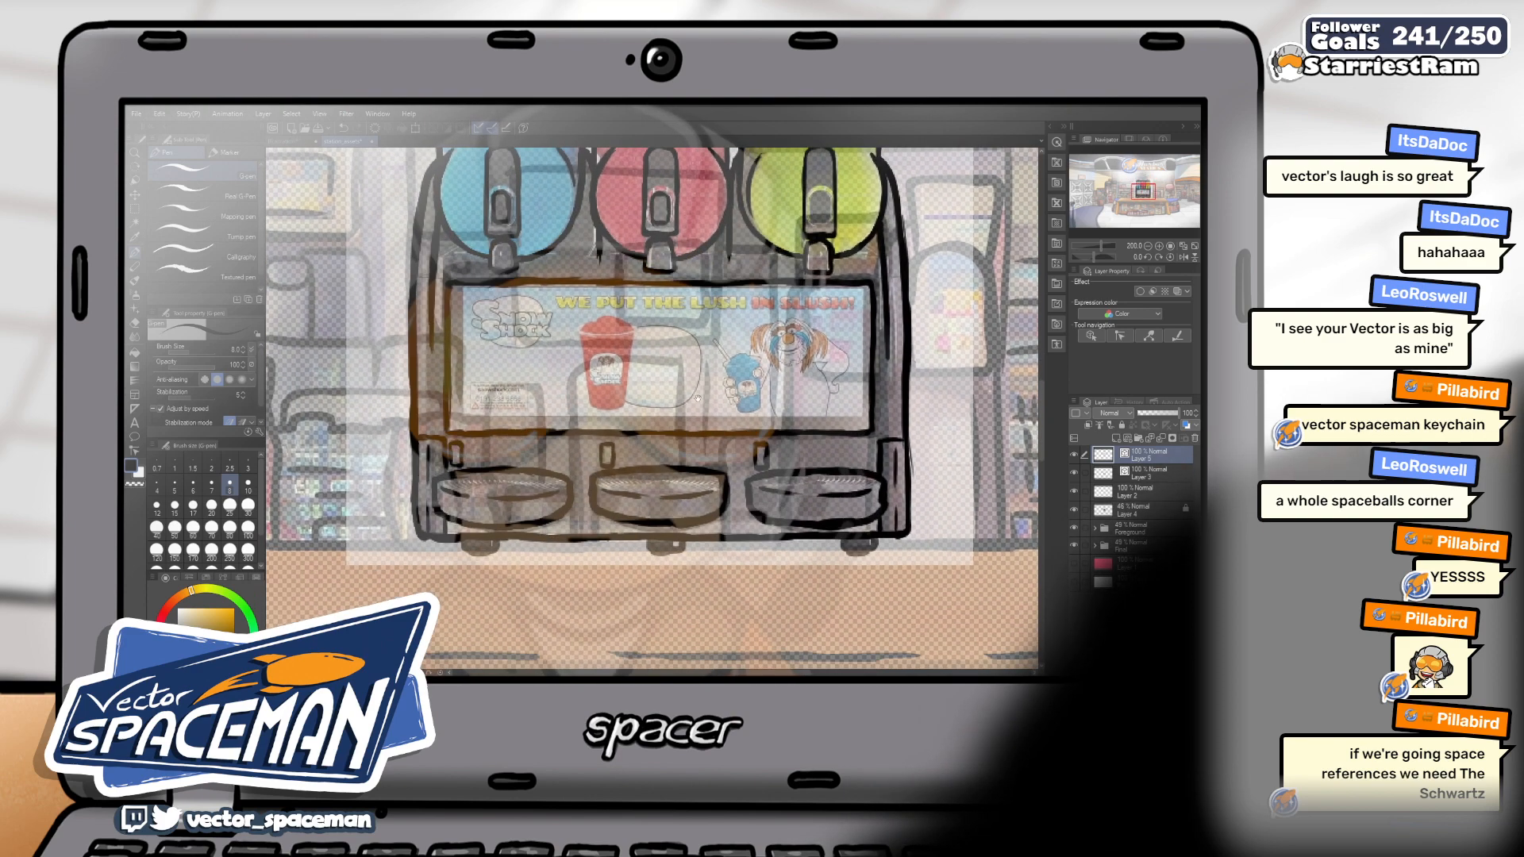
{"action": "scroll", "coordinate": [647, 480], "scroll_direction": "up", "scroll_amount": 3}
Check the line art without the reference photo, then unlock the photo layer and set its opacity to 100%
{"action": "left_click", "coordinate": [1075, 510]}
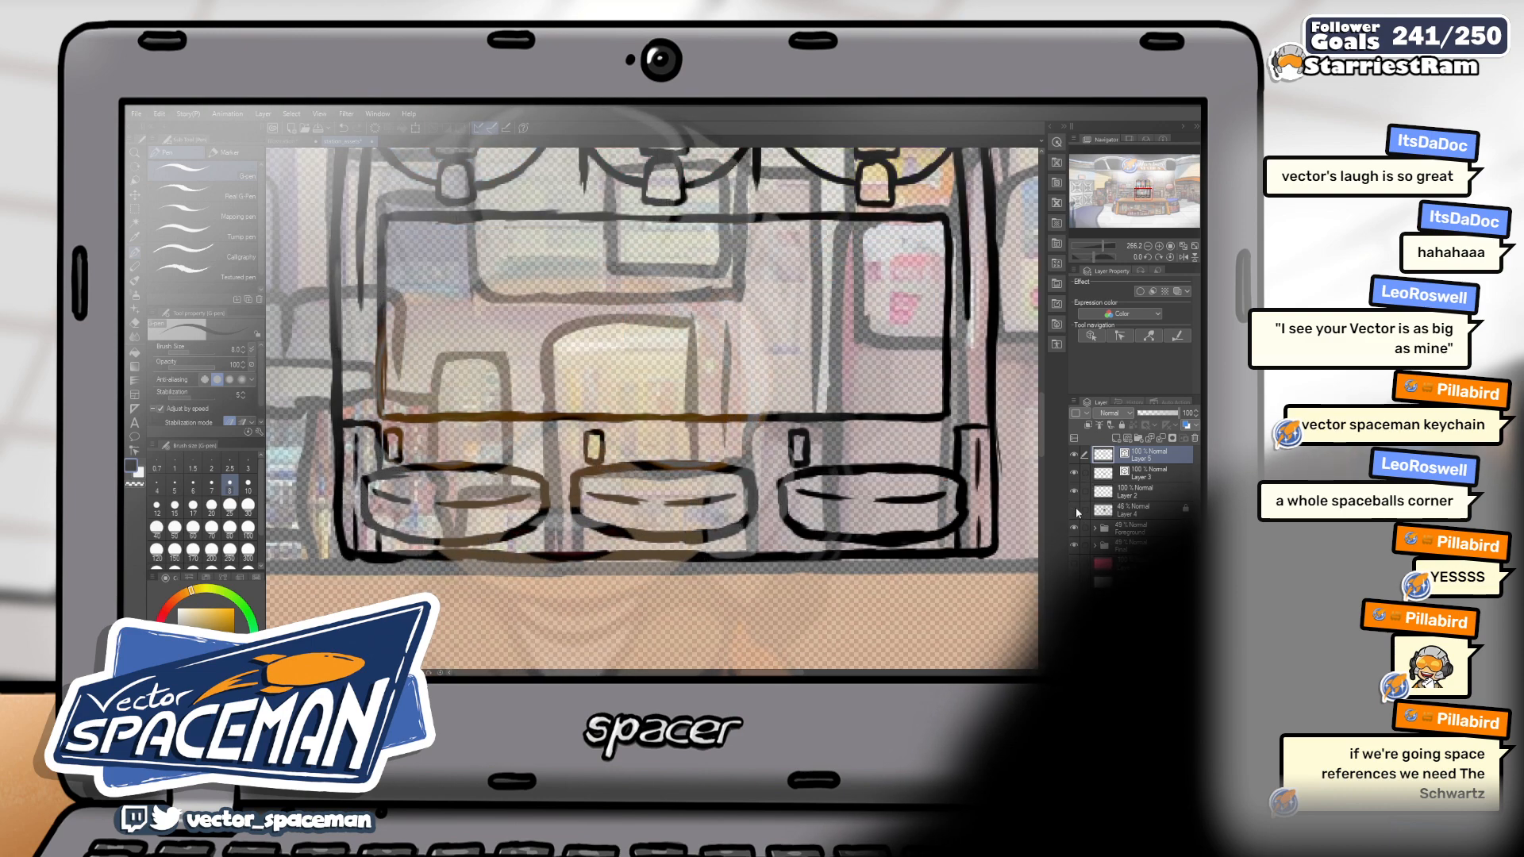
{"action": "left_click", "coordinate": [1075, 510]}
{"action": "left_click", "coordinate": [1153, 510]}
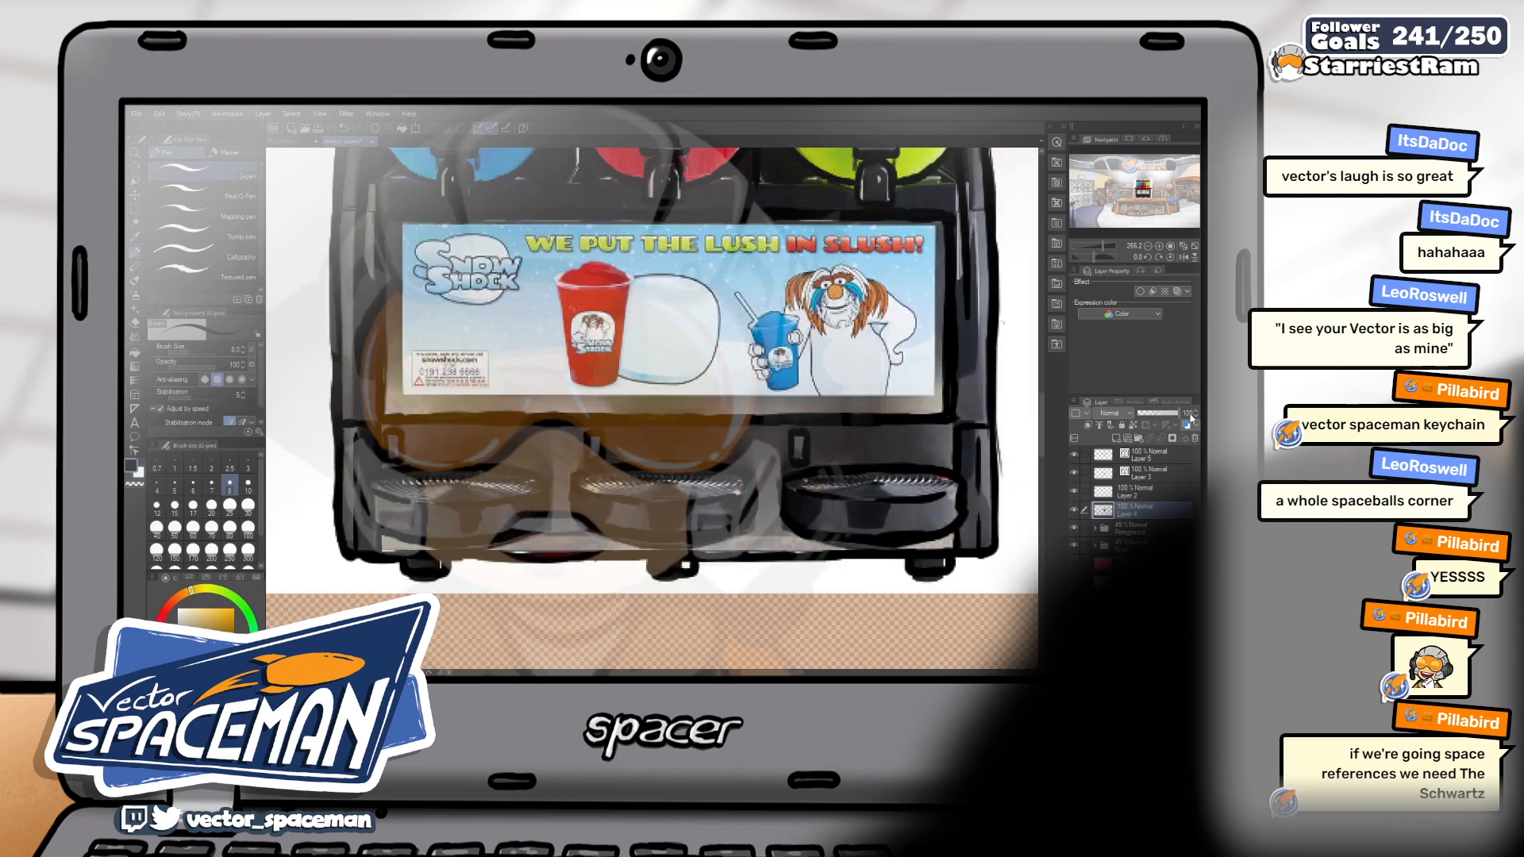
{"action": "scroll", "coordinate": [999, 390], "scroll_direction": "down", "scroll_amount": 2}
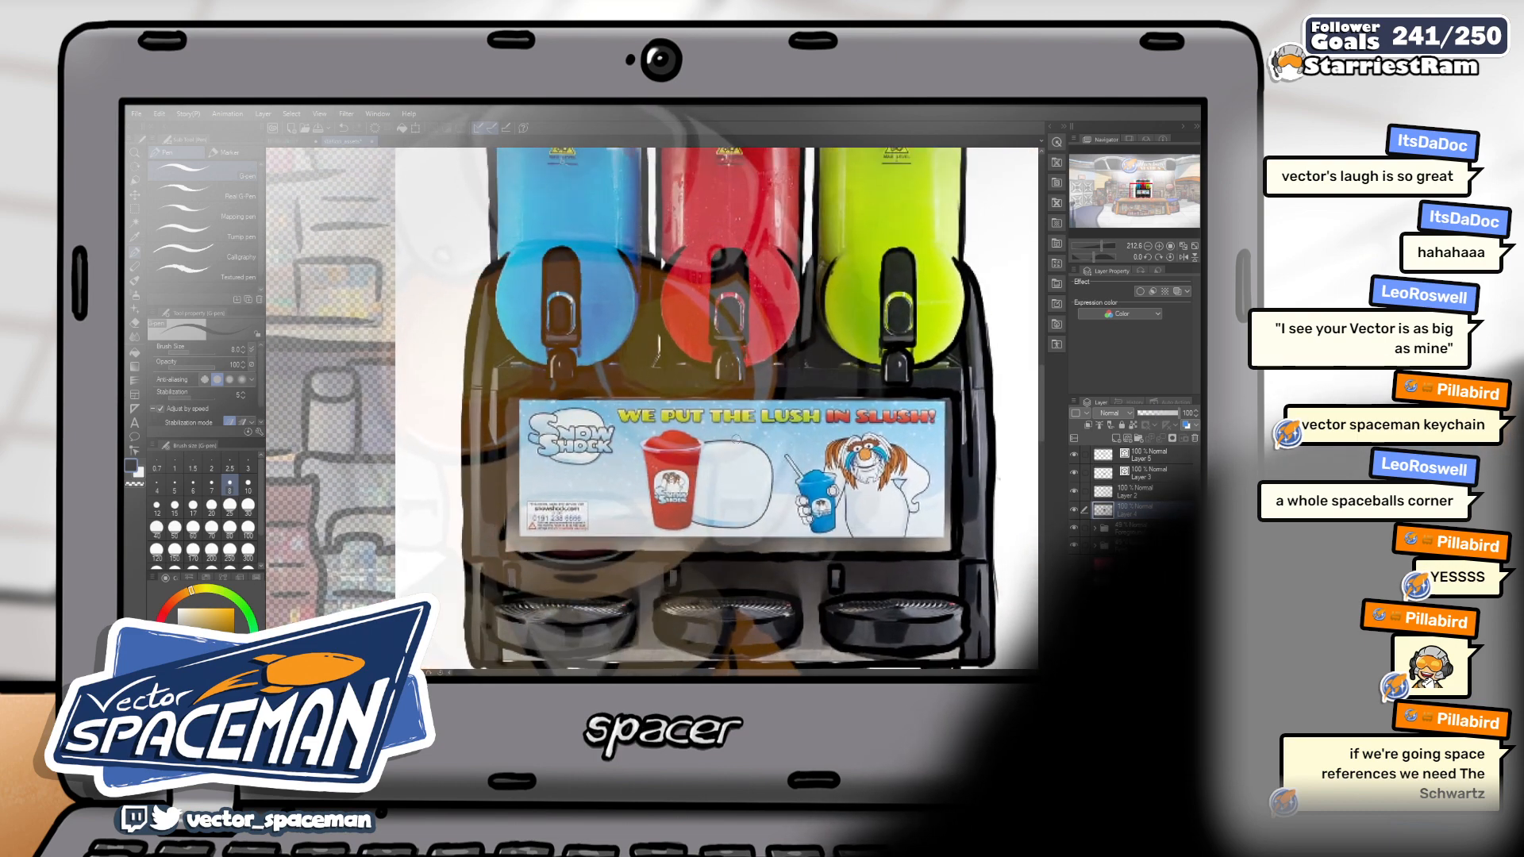
{"action": "scroll", "coordinate": [603, 372], "scroll_direction": "up", "scroll_amount": 1}
{"action": "scroll", "coordinate": [603, 372], "scroll_direction": "down", "scroll_amount": 1}
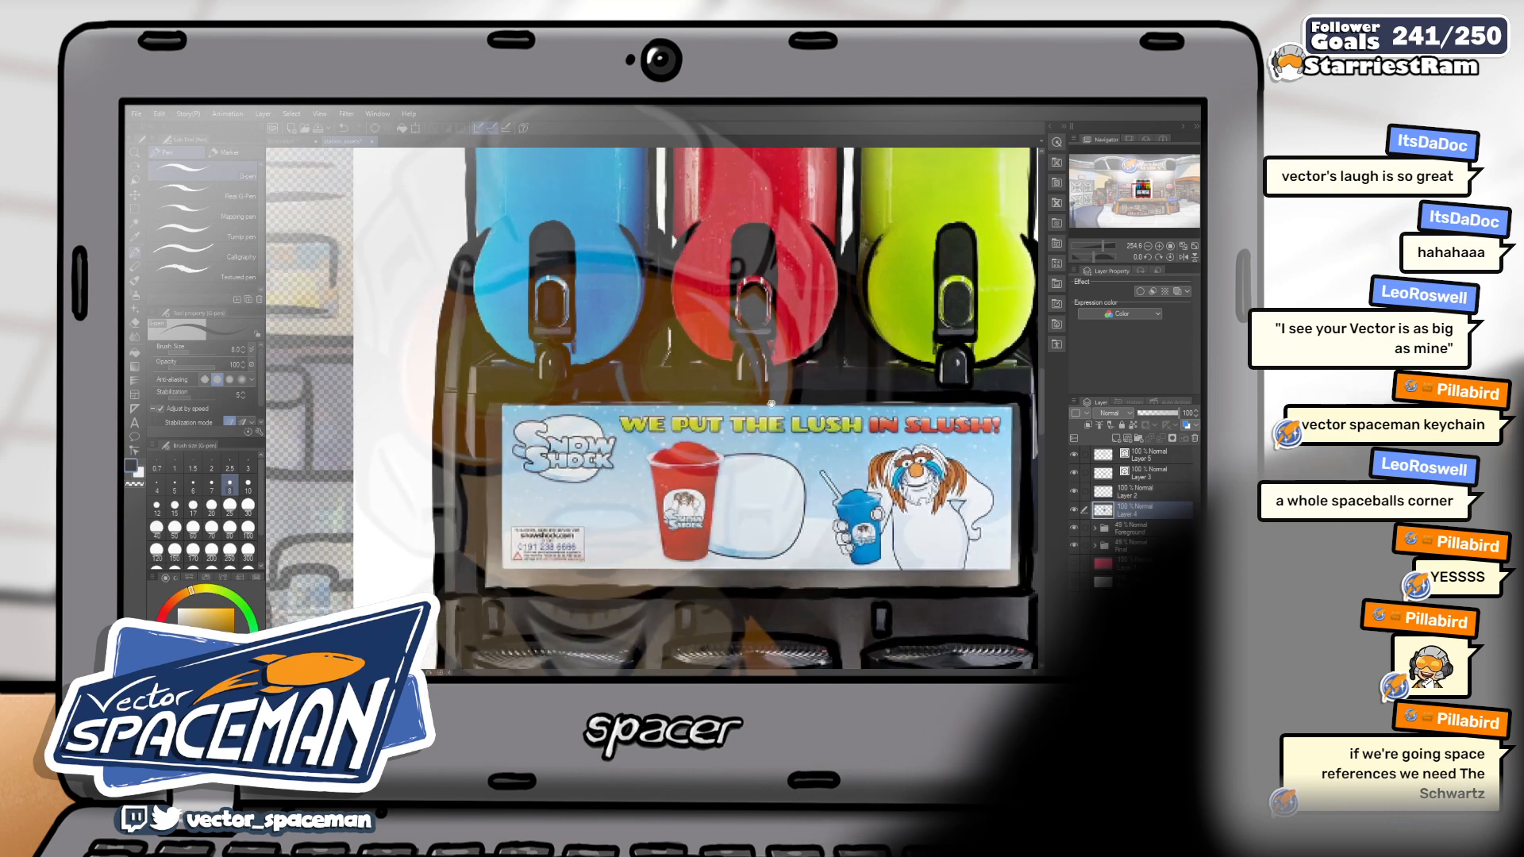
{"action": "scroll", "coordinate": [754, 402], "scroll_direction": "right", "scroll_amount": 1}
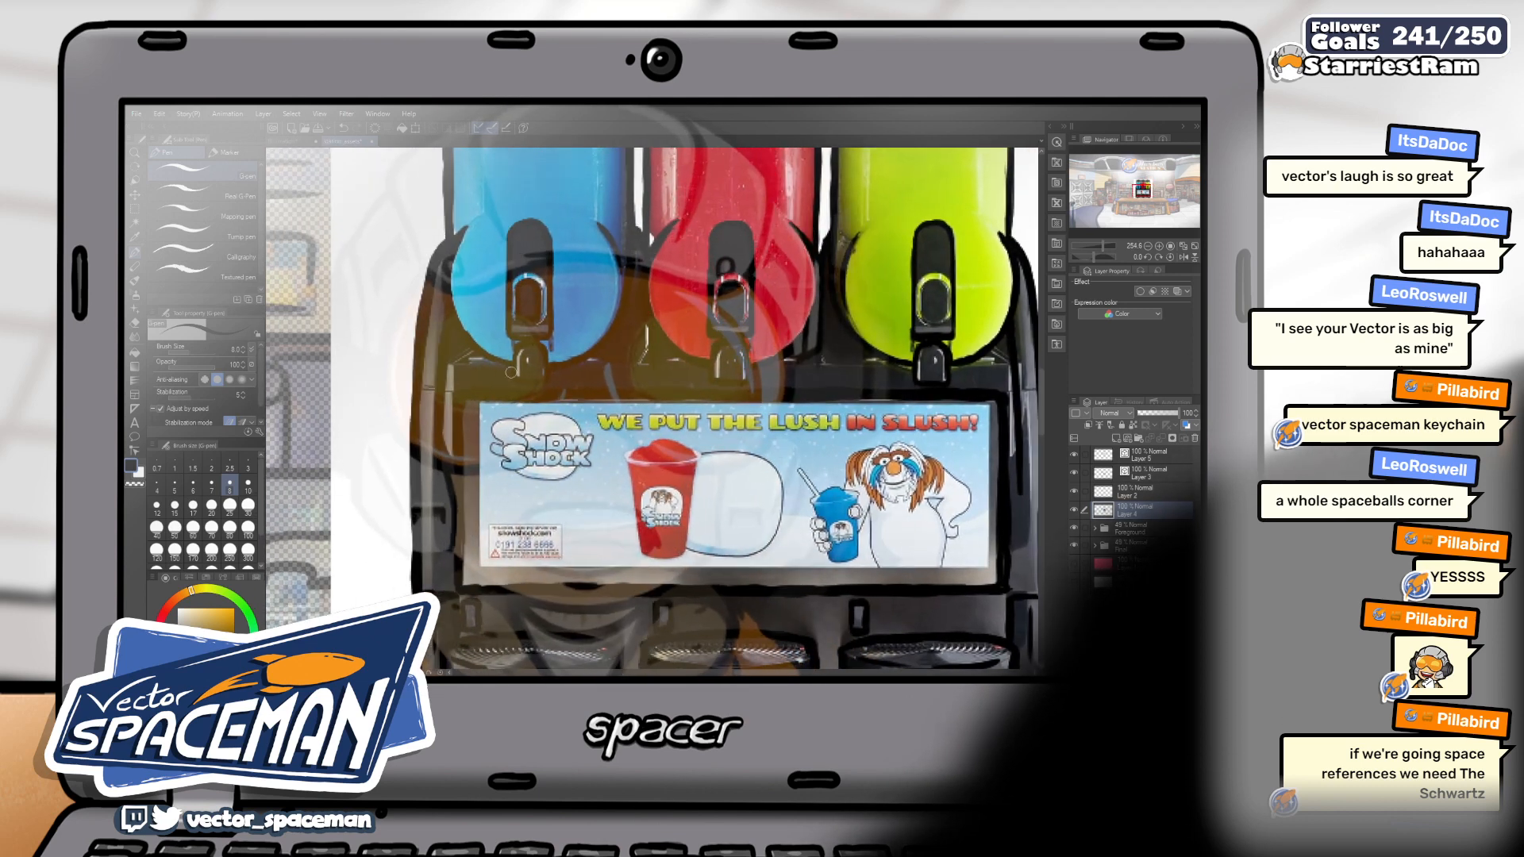
Return to Layer 5 with the pen to continue the line art over the full-opacity photo
{"action": "left_click", "coordinate": [1095, 454]}
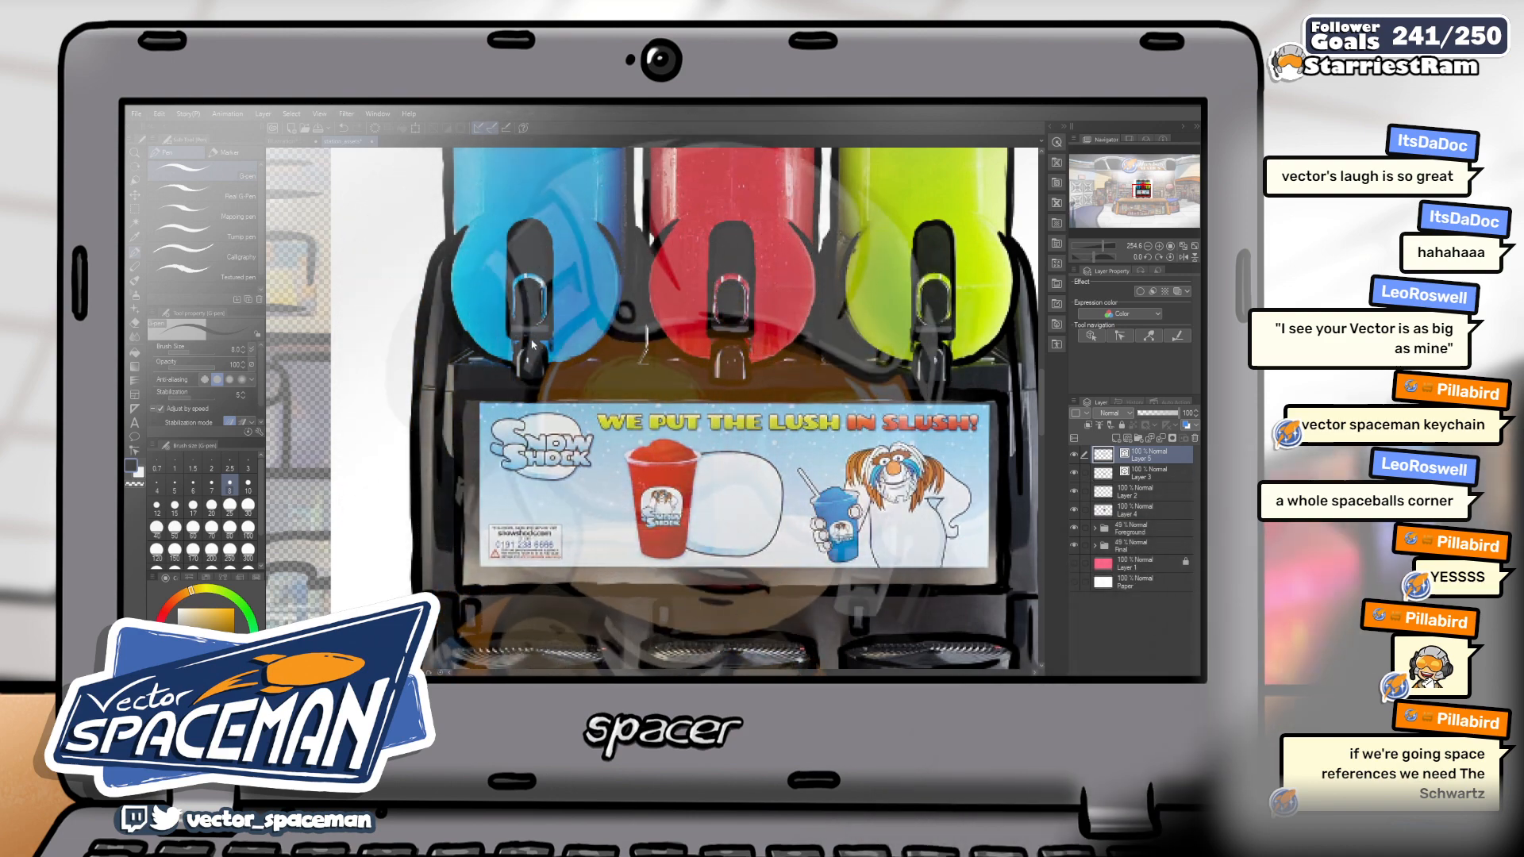
{"action": "key", "text": "p"}
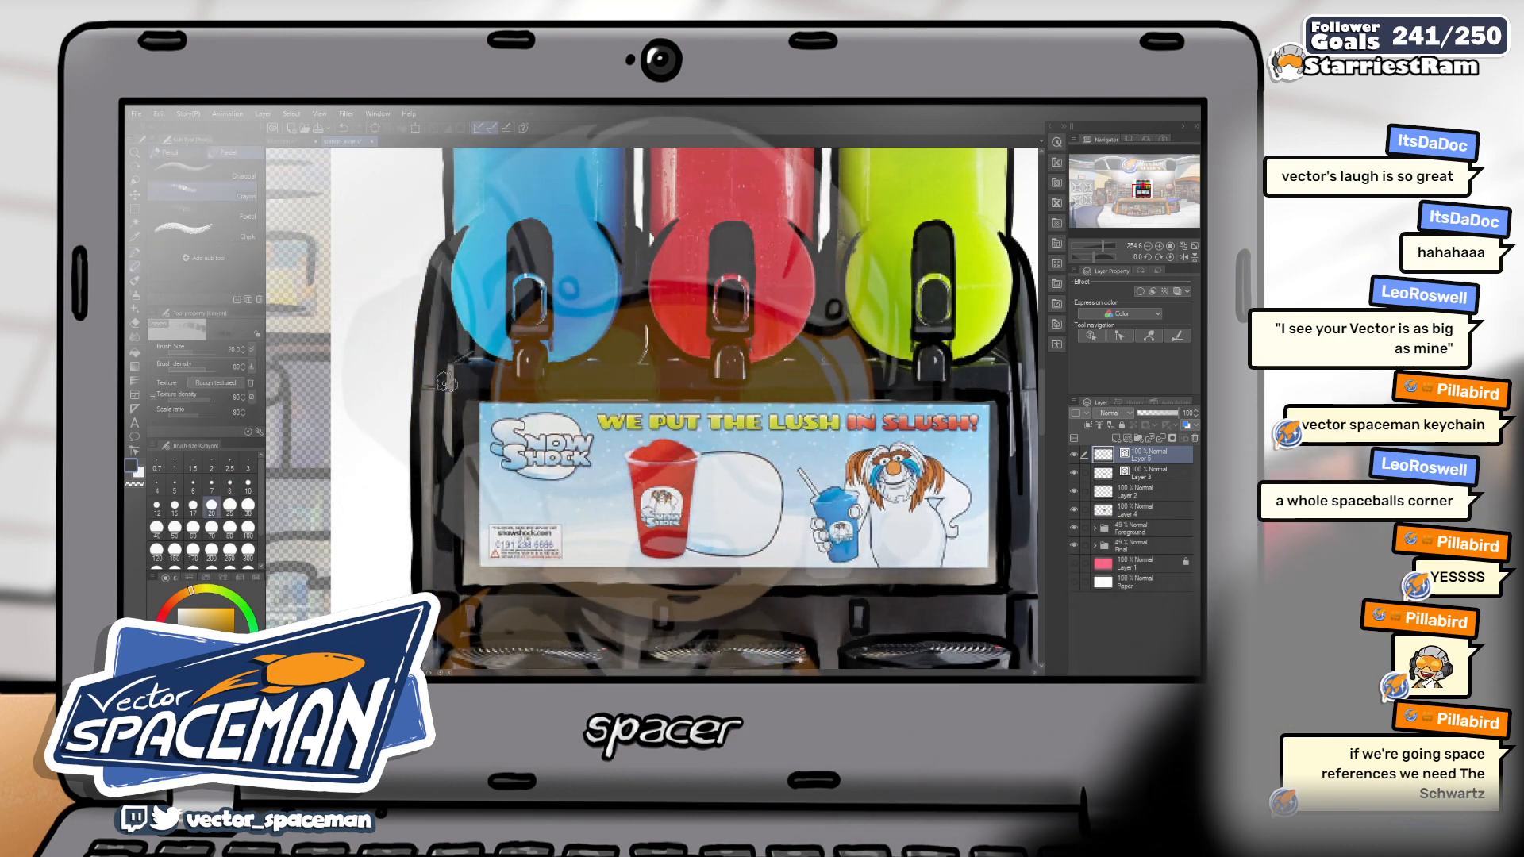
{"action": "key", "text": "p"}
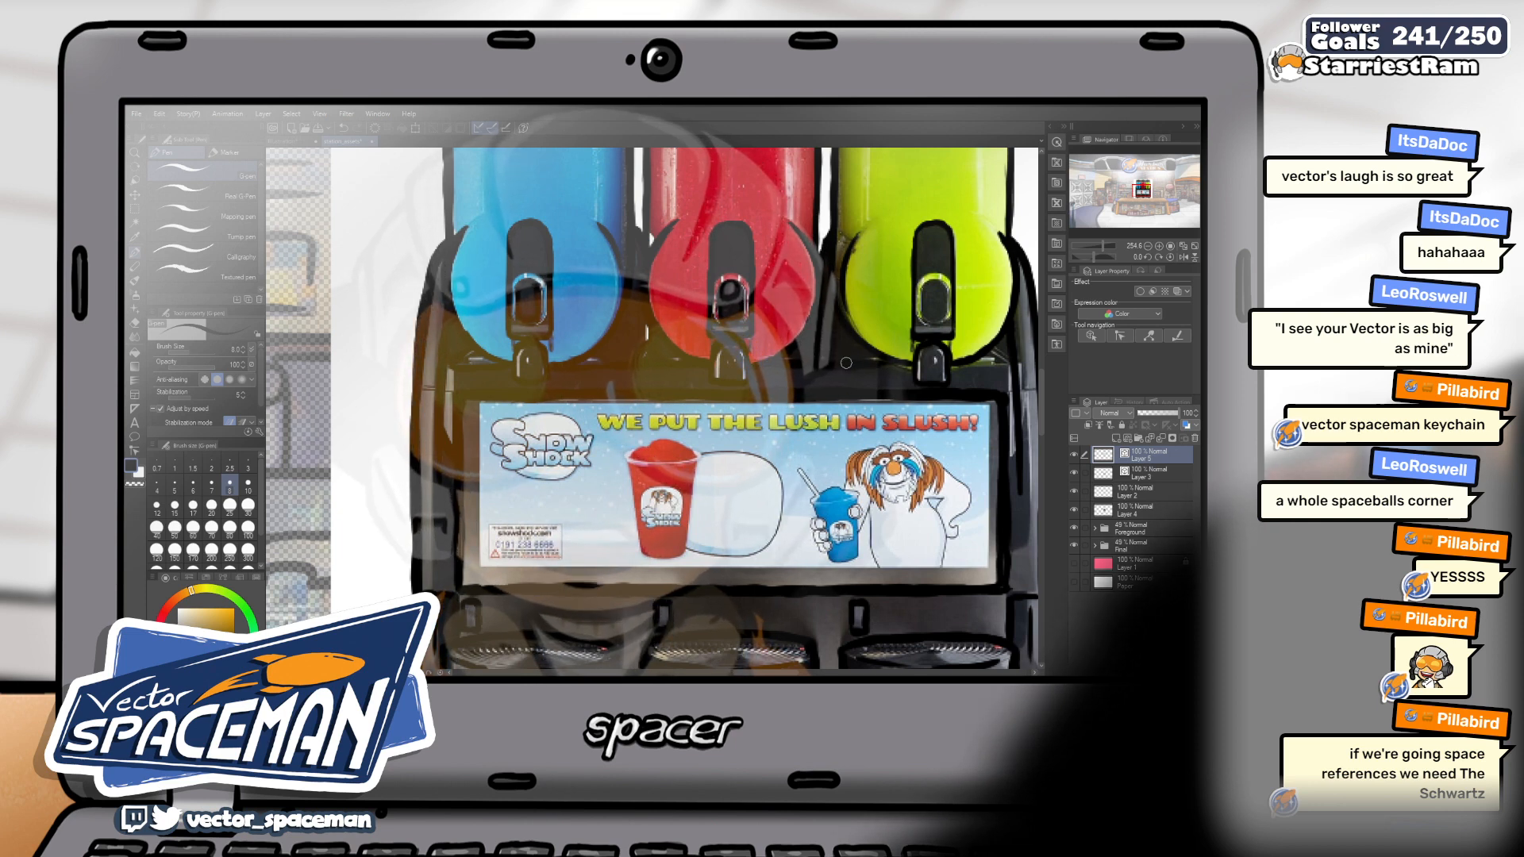
Hide the slush machine reference photo and make the topmost line-art layer active
{"action": "left_click_drag", "start_coordinate": [948, 359], "coordinate": [812, 363]}
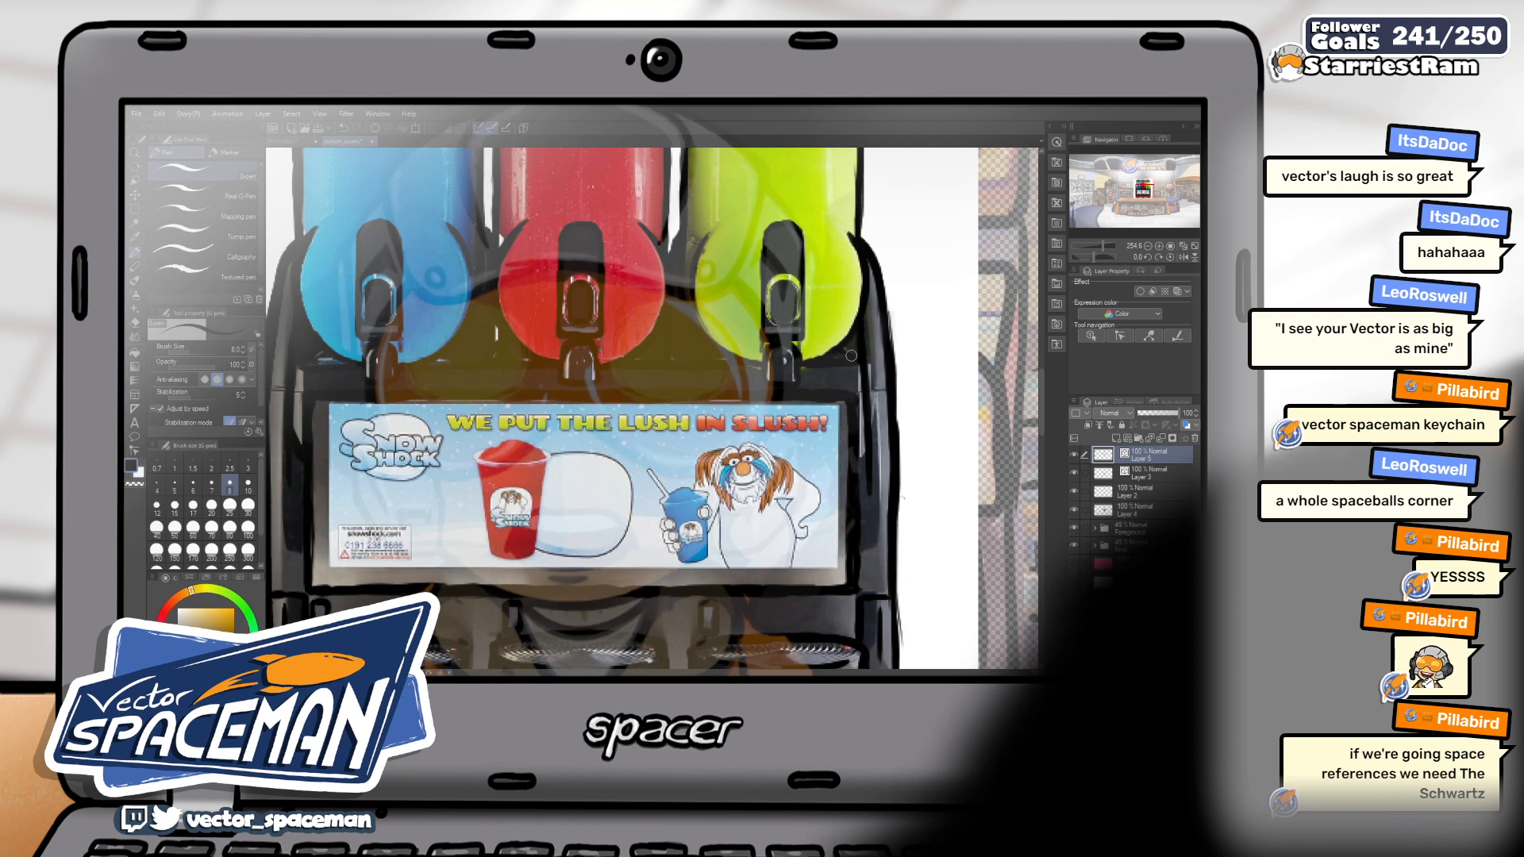
{"action": "left_click_drag", "start_coordinate": [881, 389], "coordinate": [941, 337]}
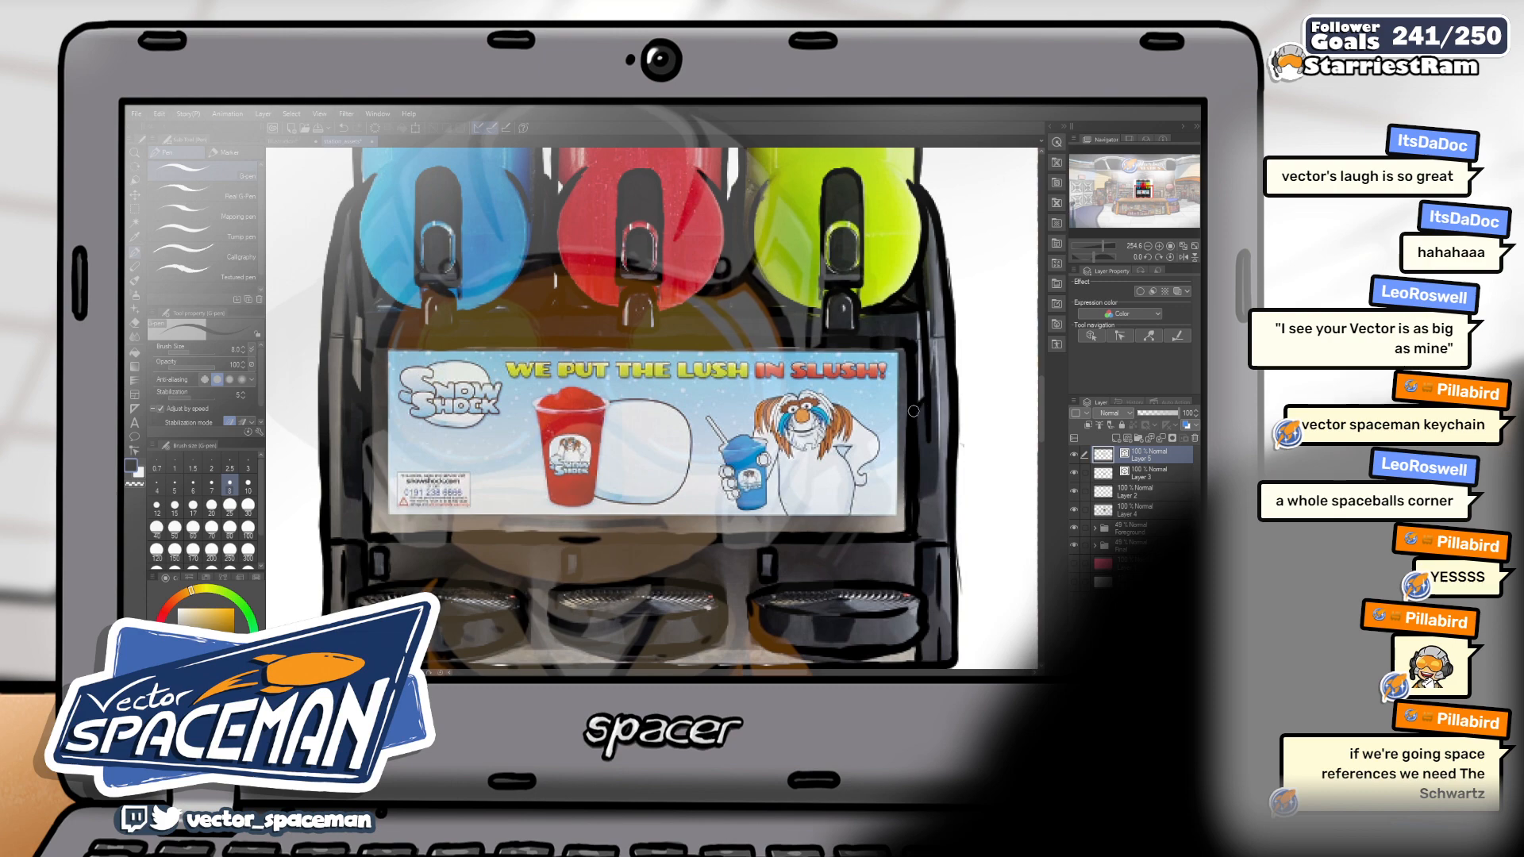
{"action": "left_click_drag", "start_coordinate": [909, 450], "coordinate": [956, 334]}
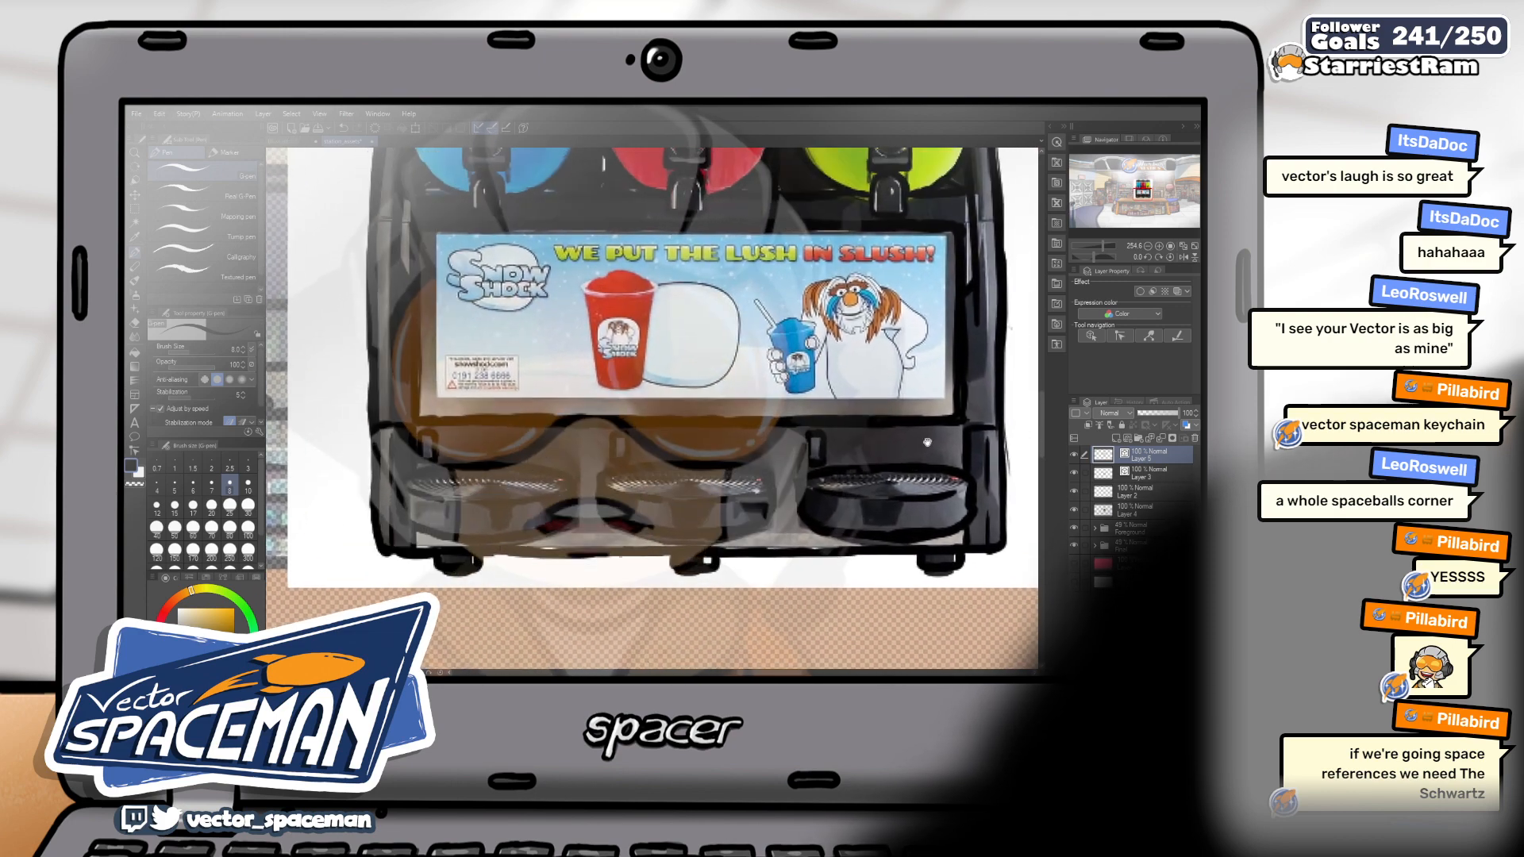
{"action": "left_click_drag", "start_coordinate": [927, 442], "coordinate": [942, 394]}
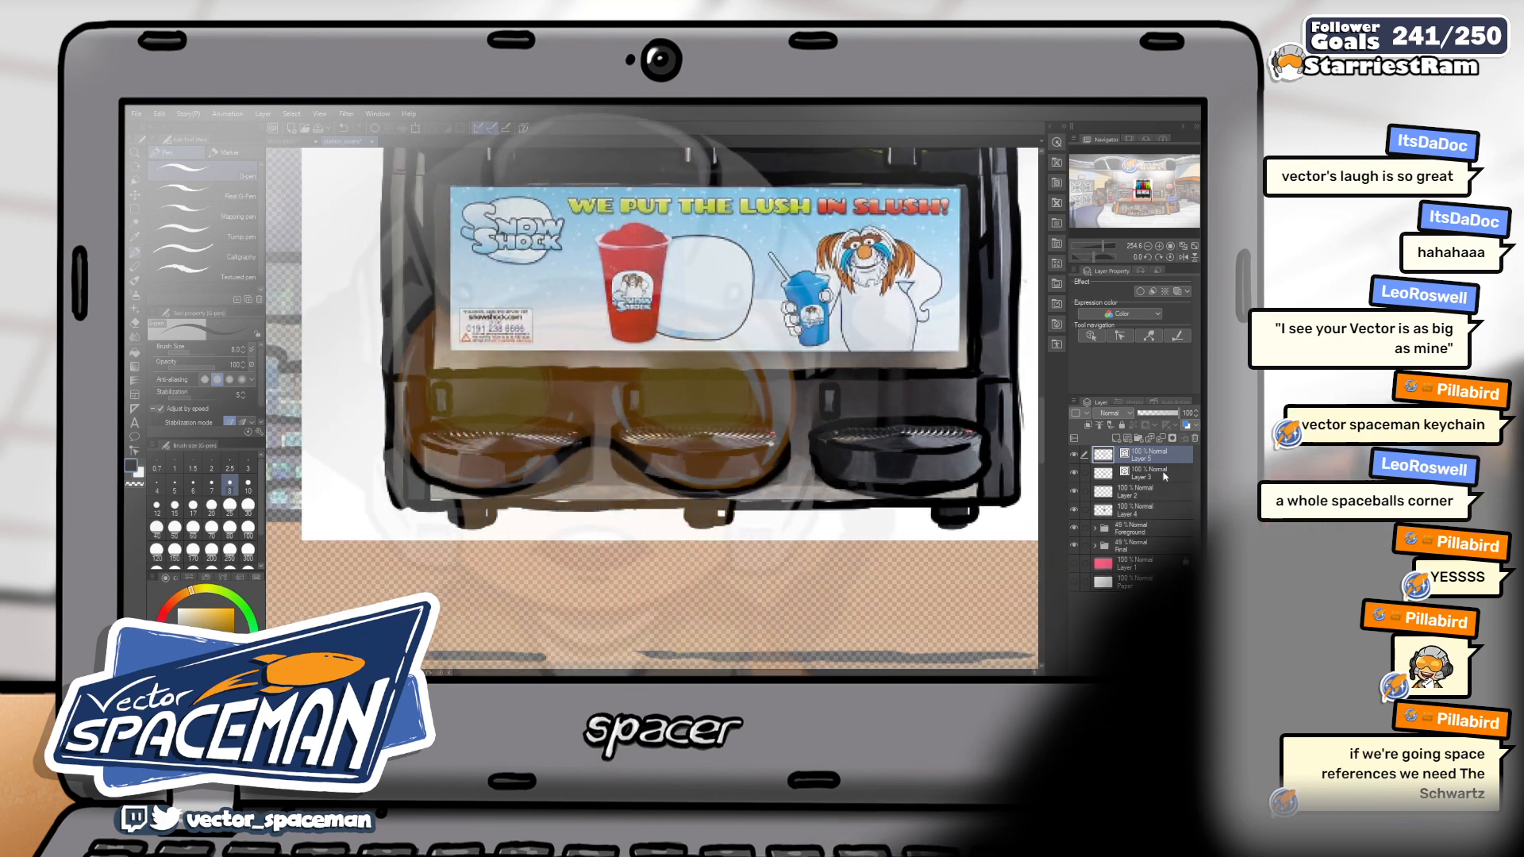
{"action": "left_click", "coordinate": [1078, 512]}
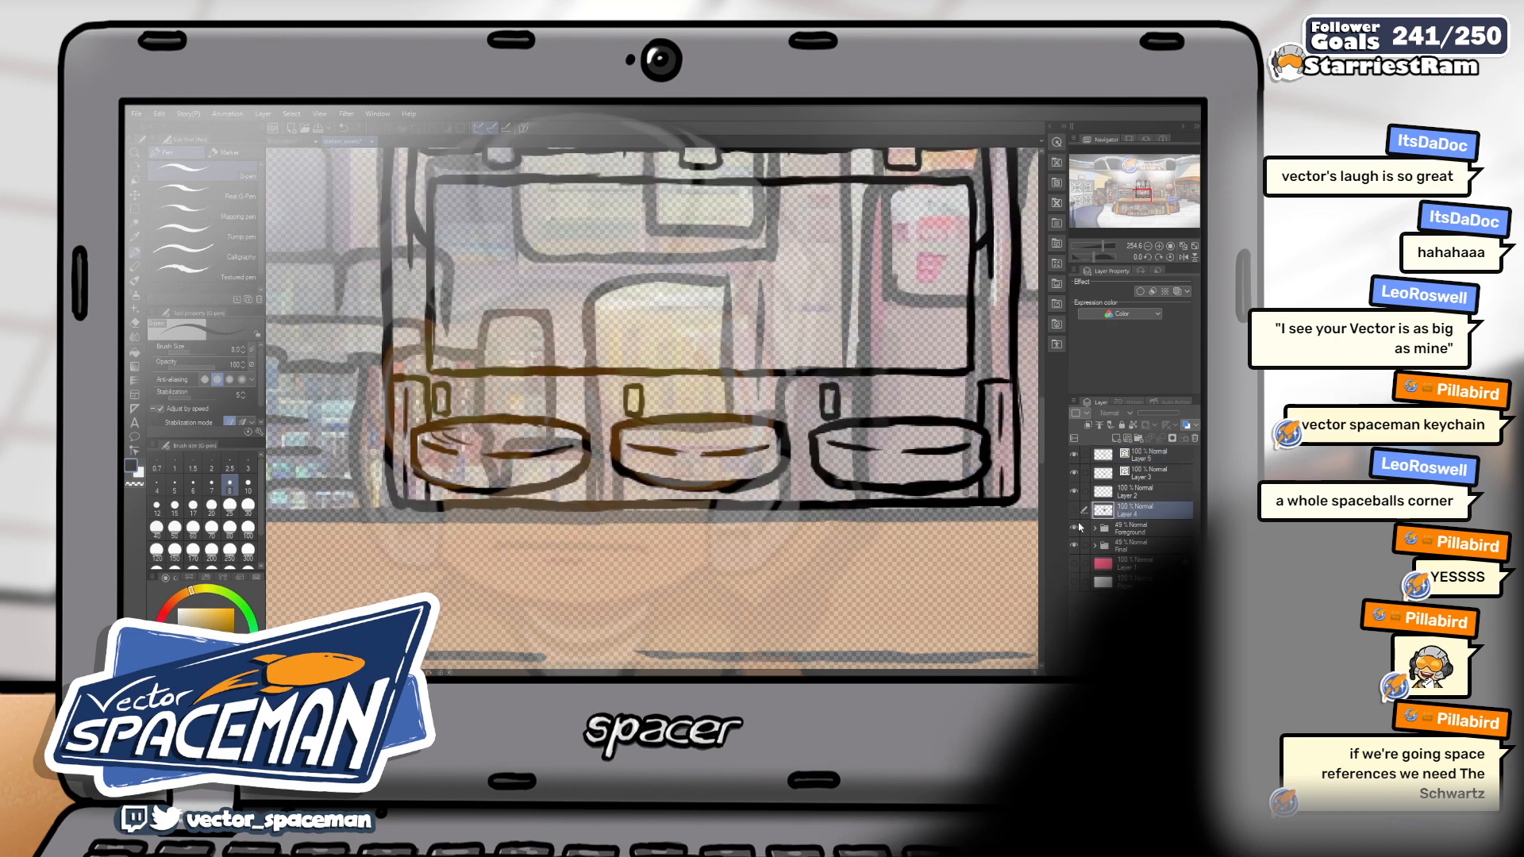
{"action": "left_click", "coordinate": [1148, 455]}
Draw curved black grille lines inside the slush machine's left and middle drip trays
{"action": "left_click_drag", "start_coordinate": [455, 433], "coordinate": [492, 442]}
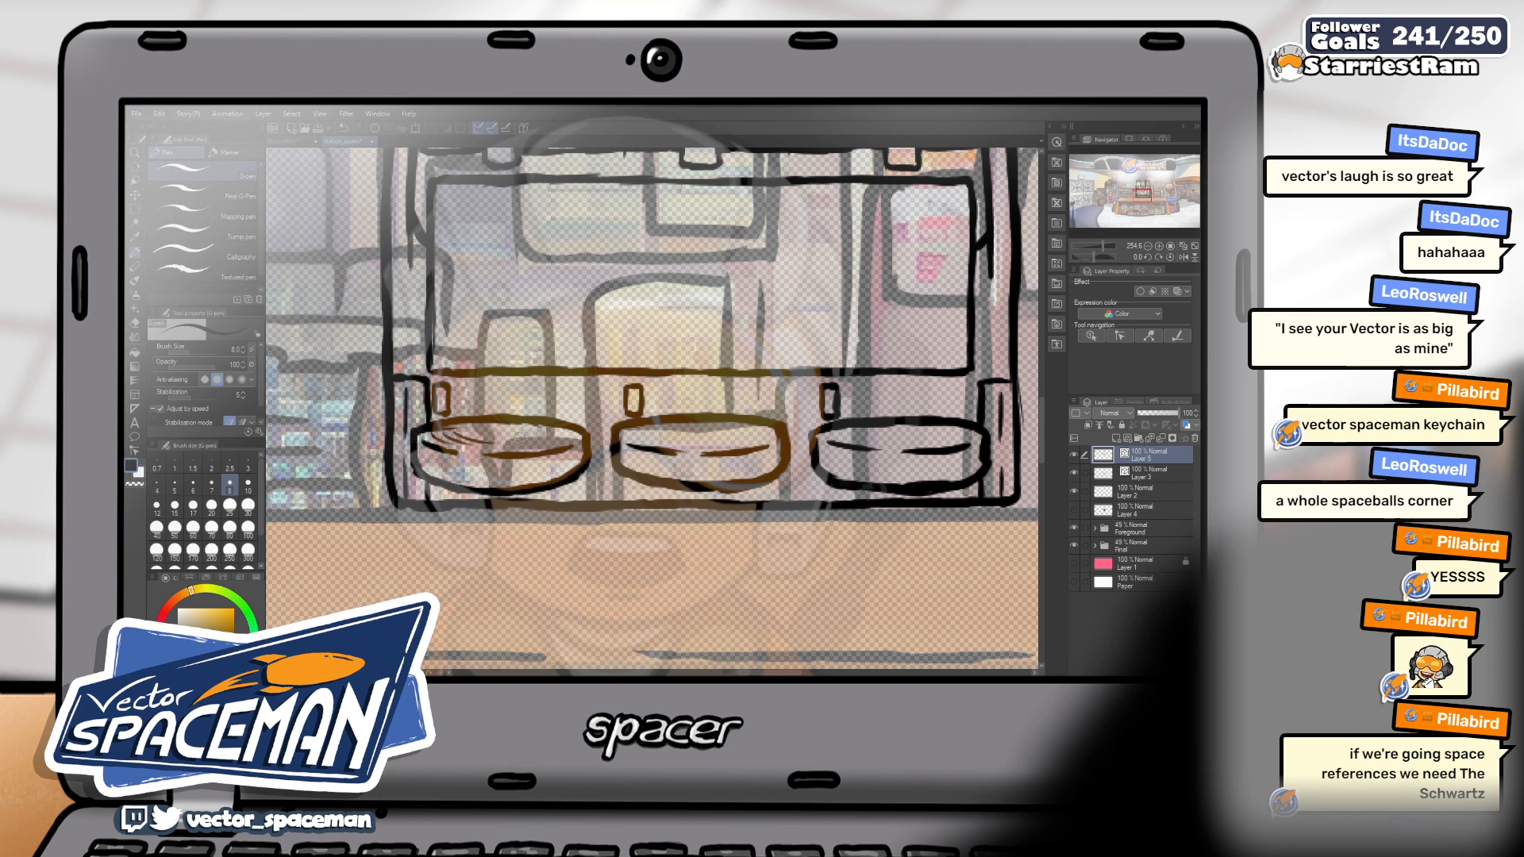
{"action": "left_click", "coordinate": [549, 429], "text": "alt"}
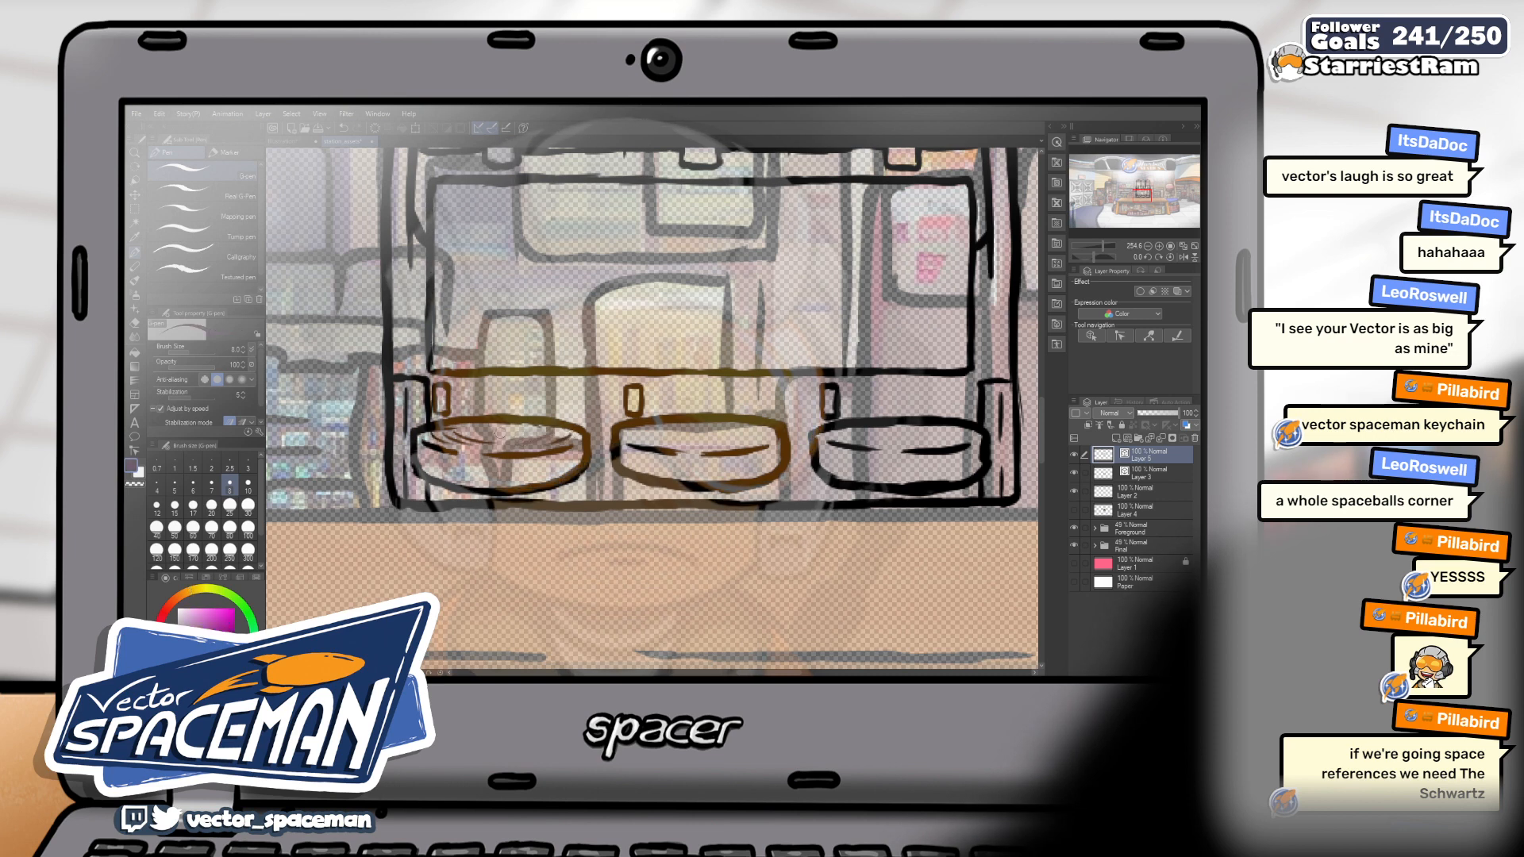
{"action": "left_click", "coordinate": [516, 415], "text": "alt"}
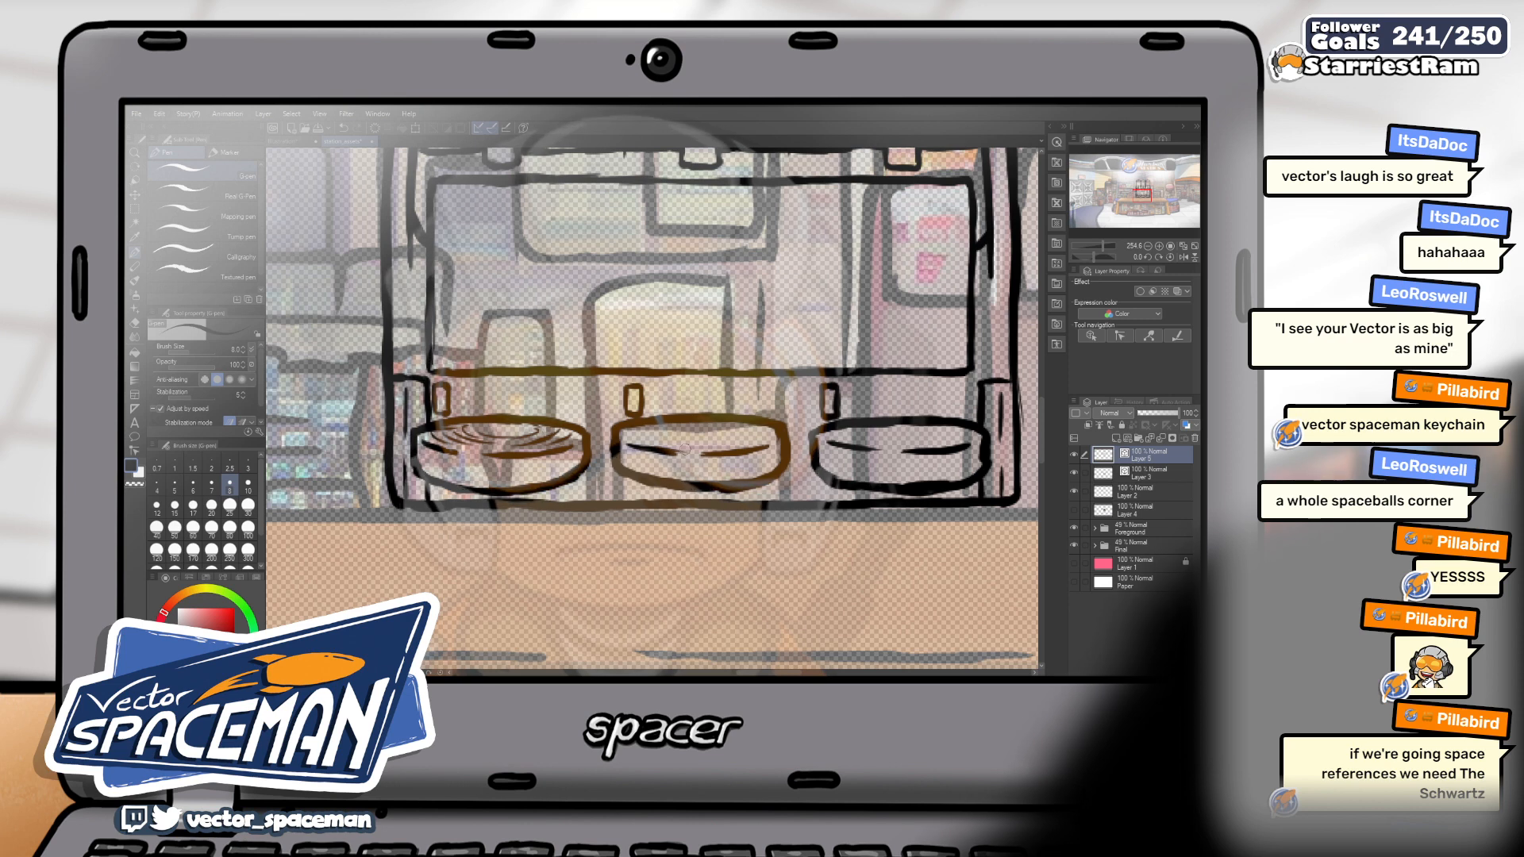
{"action": "left_click_drag", "start_coordinate": [630, 433], "coordinate": [718, 449]}
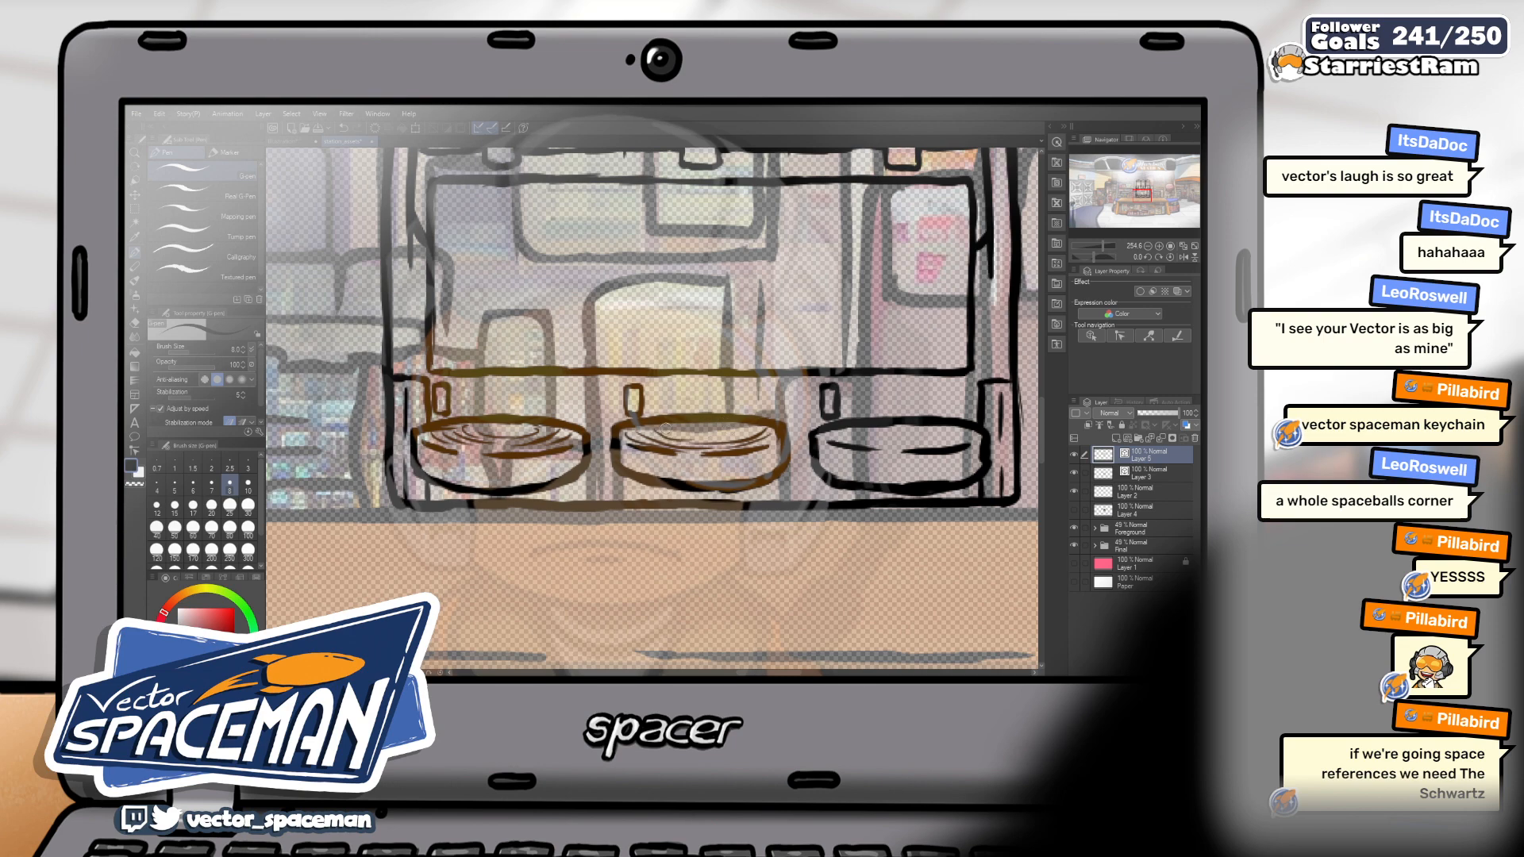
Draw matching grille lines in the right drip tray and add more curved strokes to the left and middle trays
{"action": "mouse_move", "coordinate": [815, 409]}
{"action": "left_mouse_down"}
{"action": "mouse_move", "coordinate": [652, 403]}
{"action": "mouse_move", "coordinate": [777, 430]}
{"action": "left_mouse_up"}
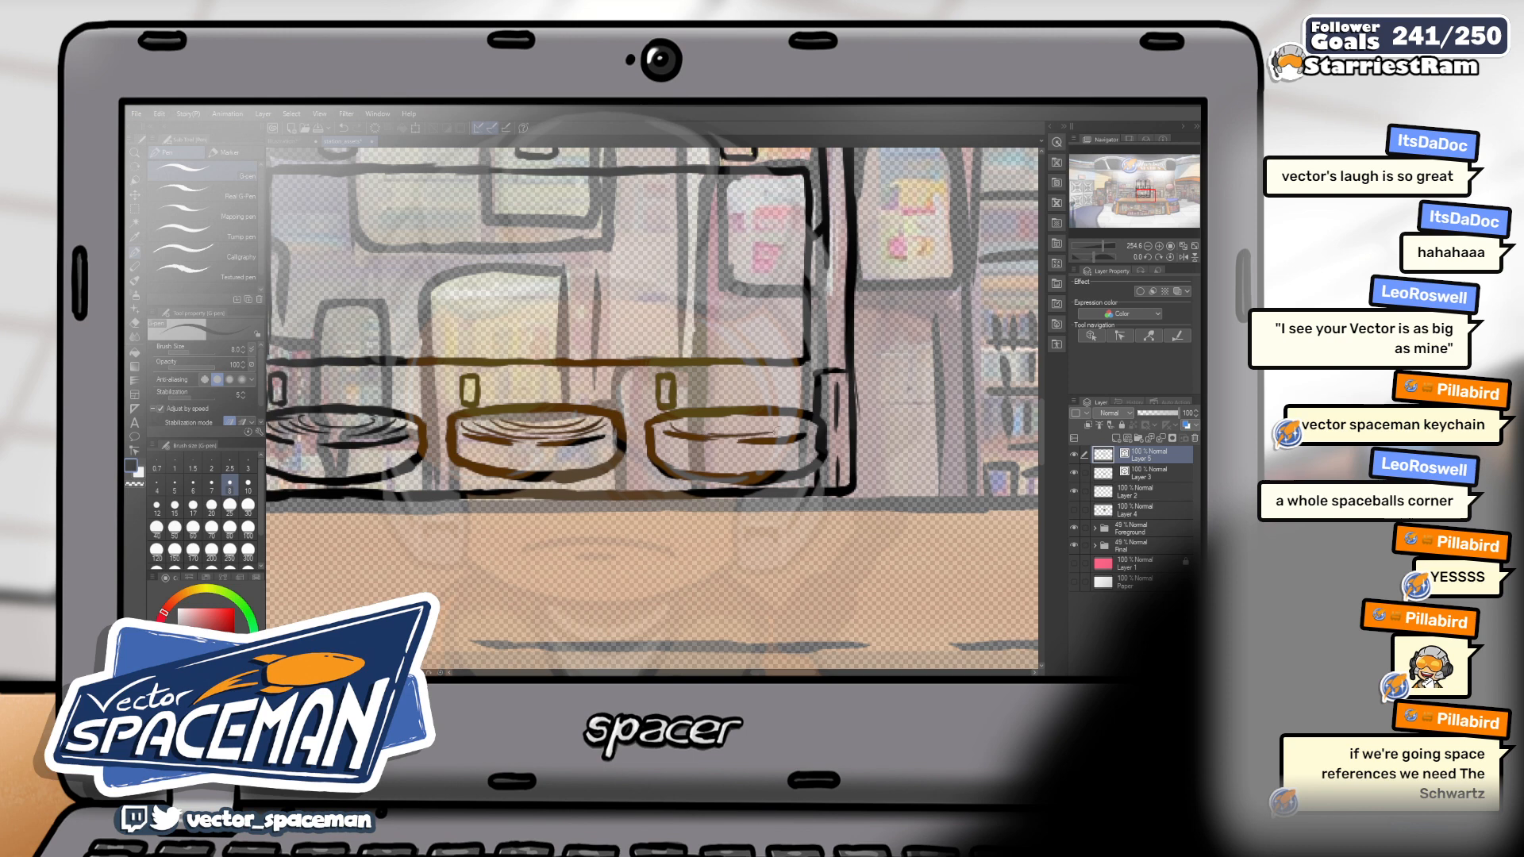
{"action": "key", "text": "ctrl+z"}
{"action": "key", "text": "ctrl+z"}
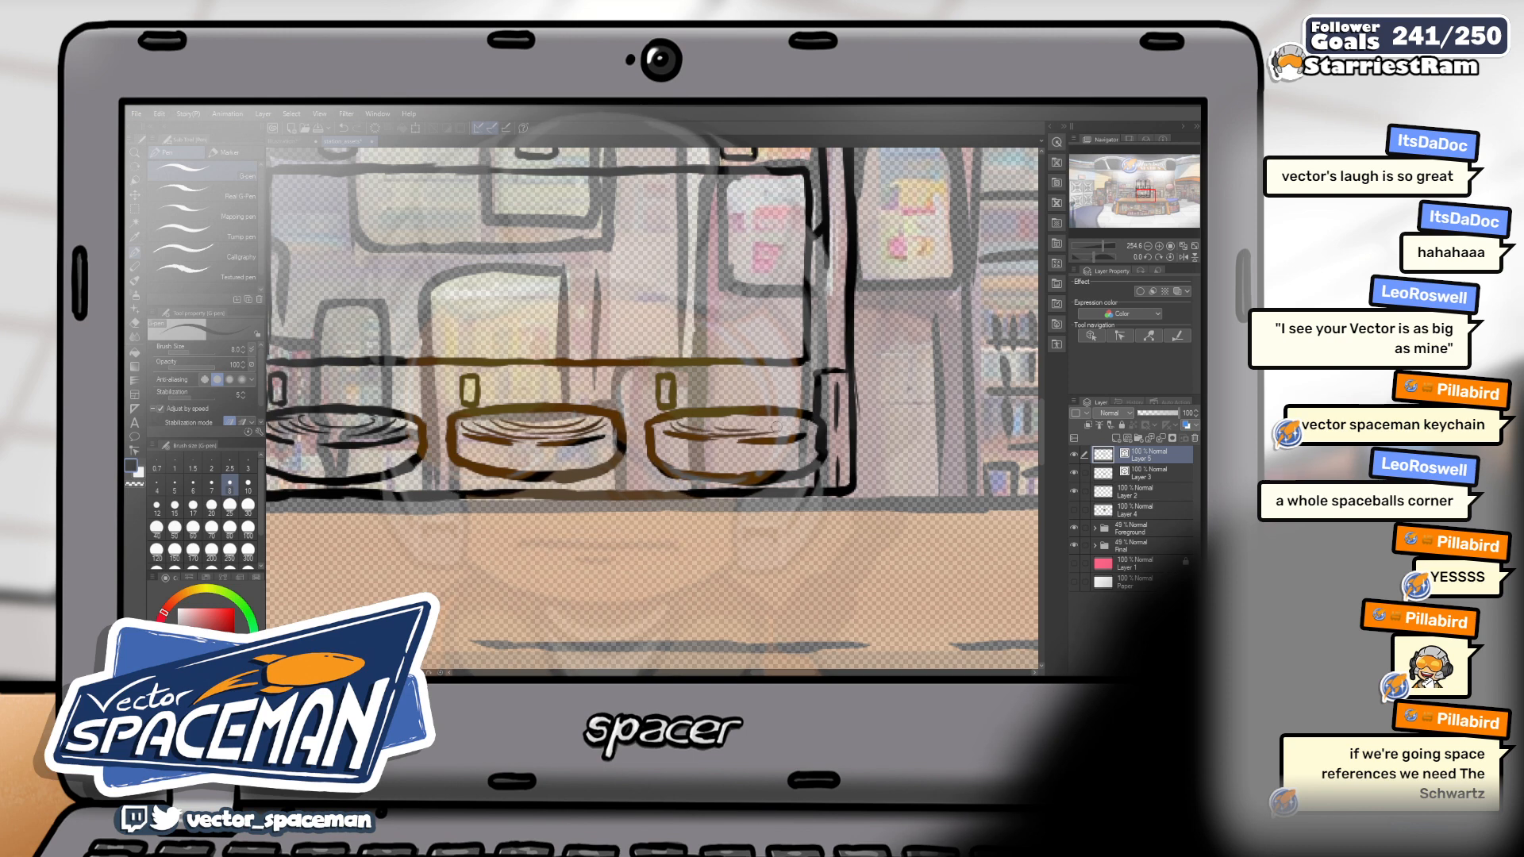
{"action": "left_click_drag", "start_coordinate": [767, 436], "coordinate": [807, 425]}
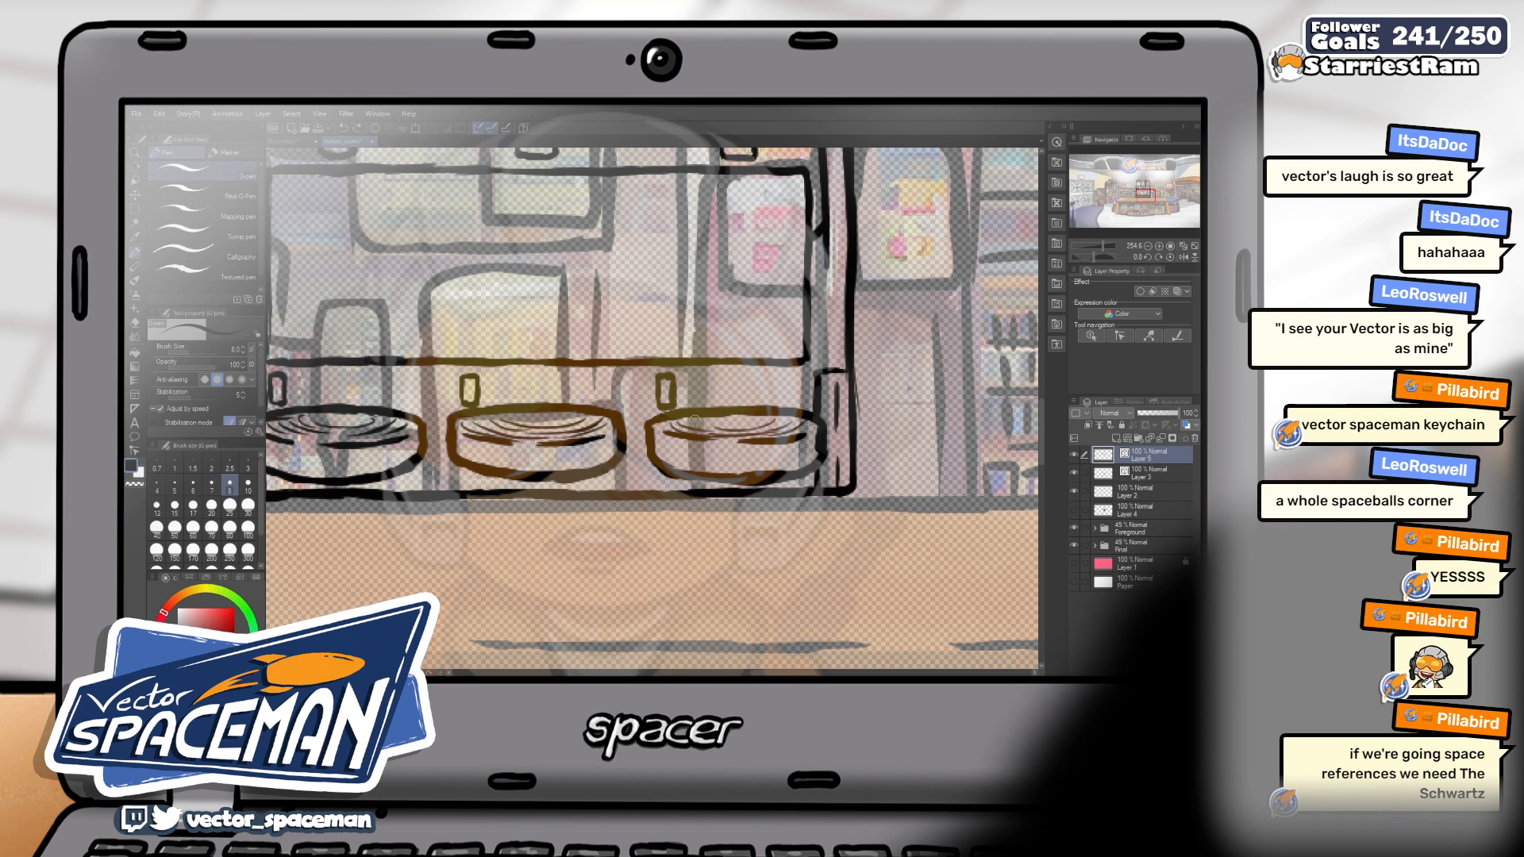
{"action": "left_click_drag", "start_coordinate": [740, 418], "coordinate": [847, 418]}
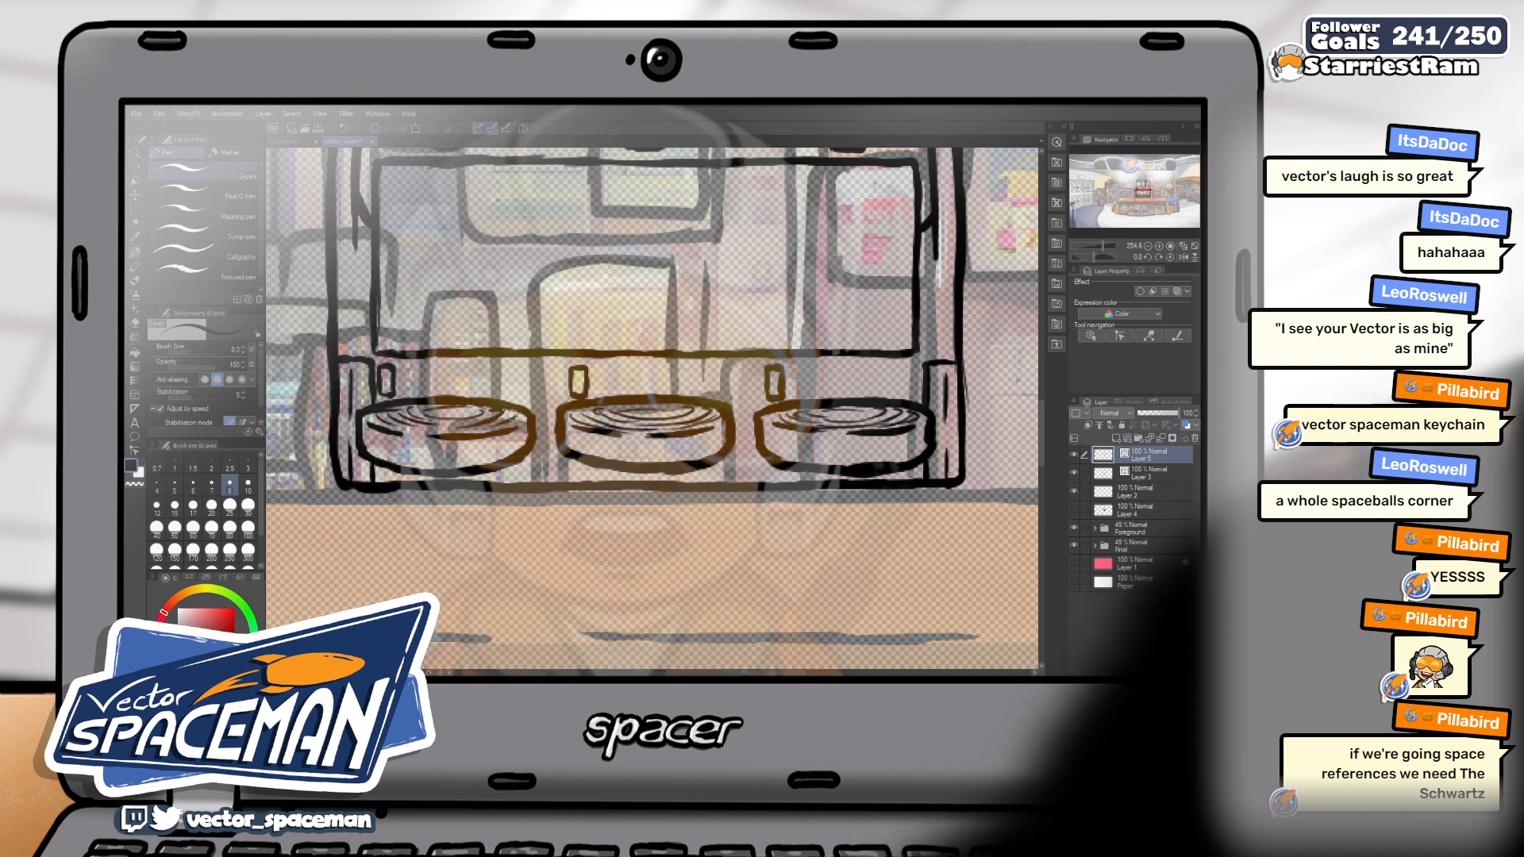
{"action": "left_click_drag", "start_coordinate": [497, 424], "coordinate": [455, 430]}
{"action": "left_click_drag", "start_coordinate": [662, 422], "coordinate": [710, 426]}
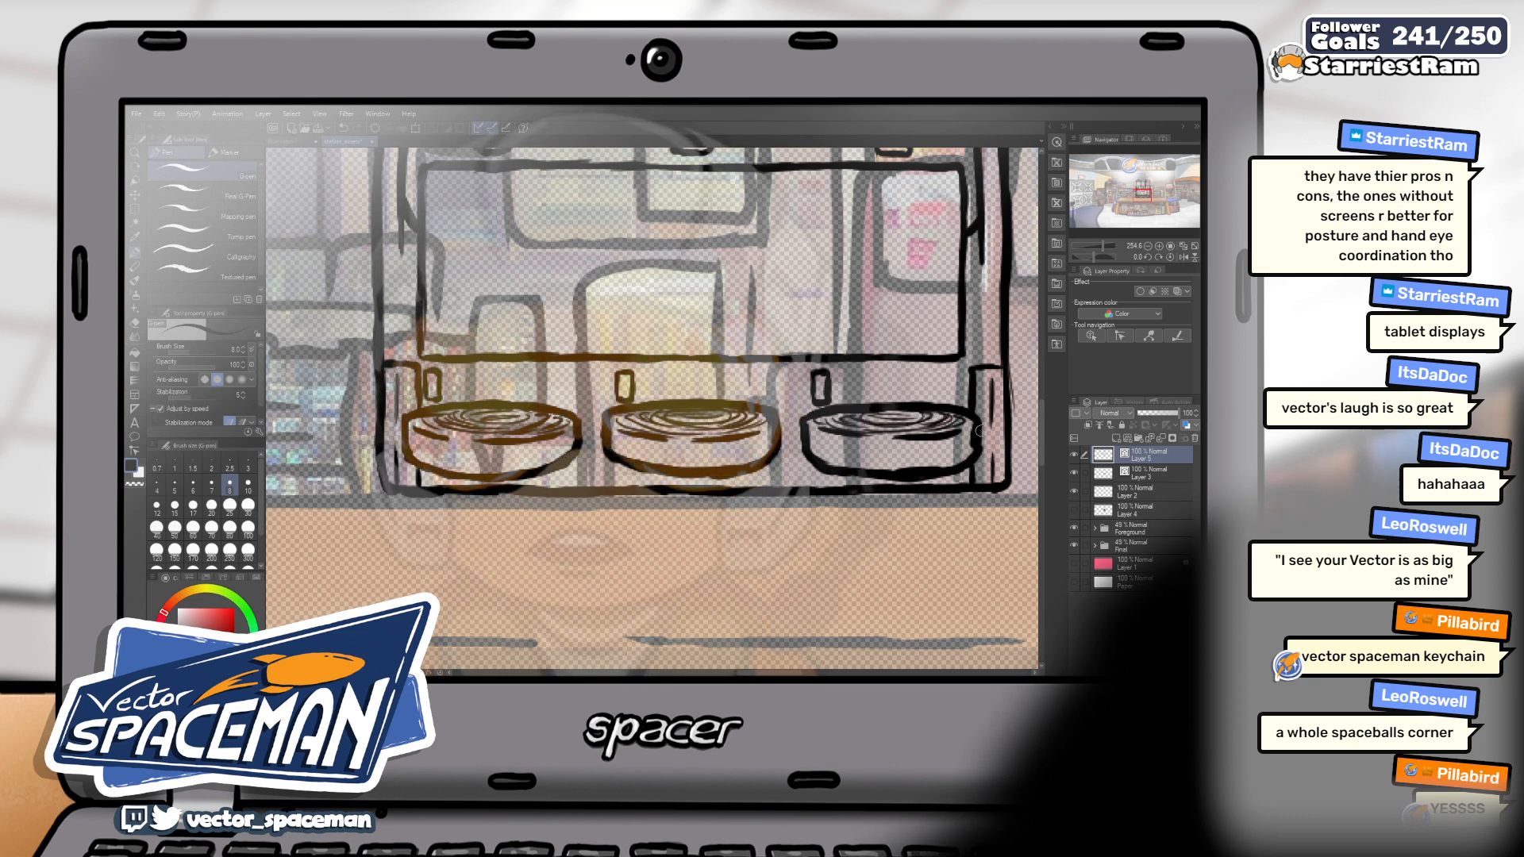
Draw the small rounded inner outline on the right dispenser's tap lever to match the other two
{"action": "left_click_drag", "start_coordinate": [1042, 424], "coordinate": [1038, 380]}
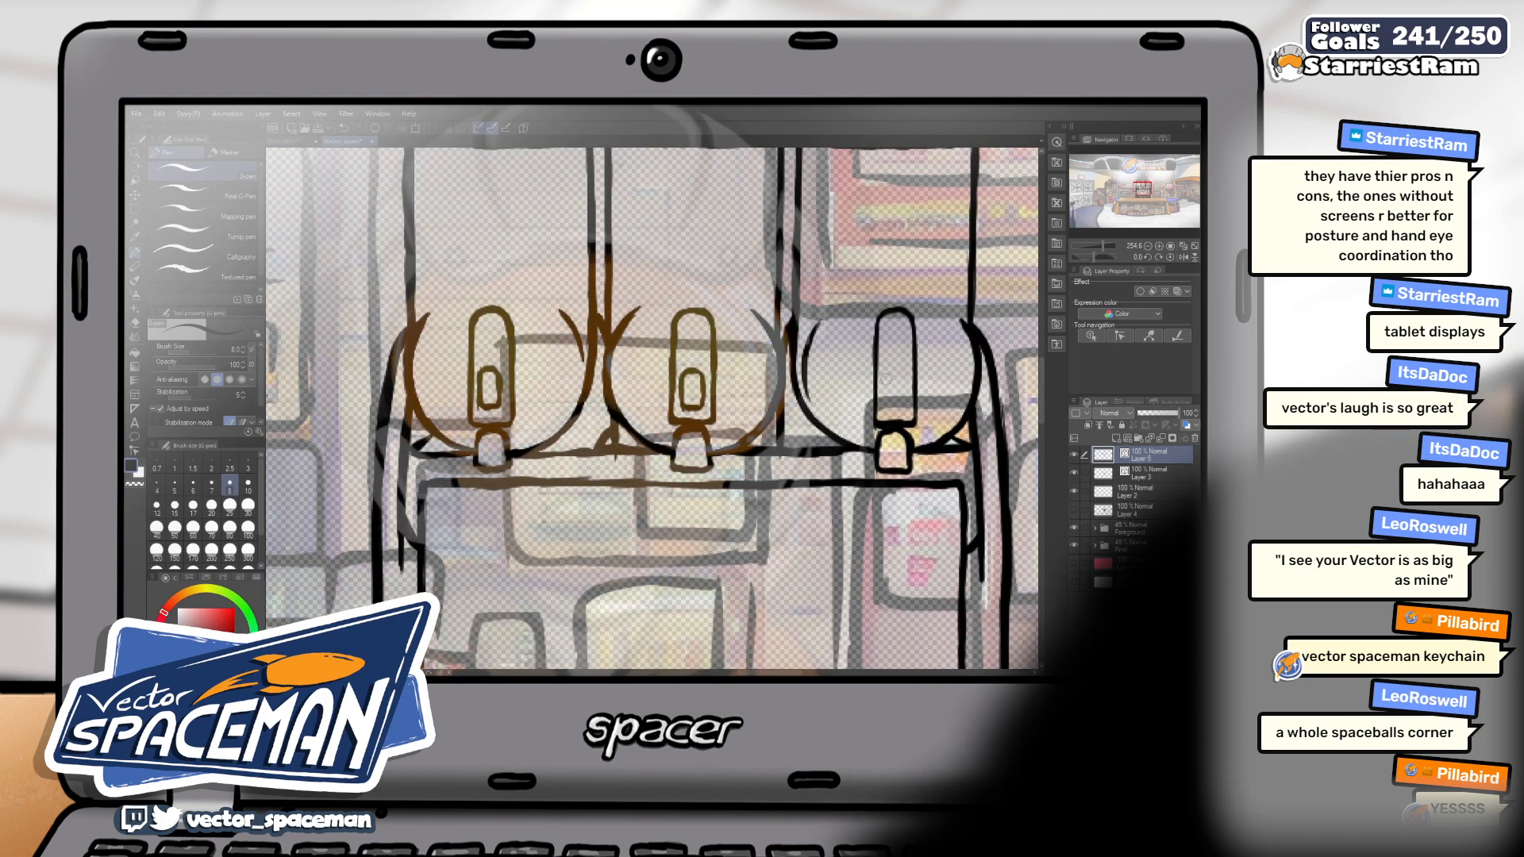
{"action": "left_click_drag", "start_coordinate": [886, 371], "coordinate": [883, 403]}
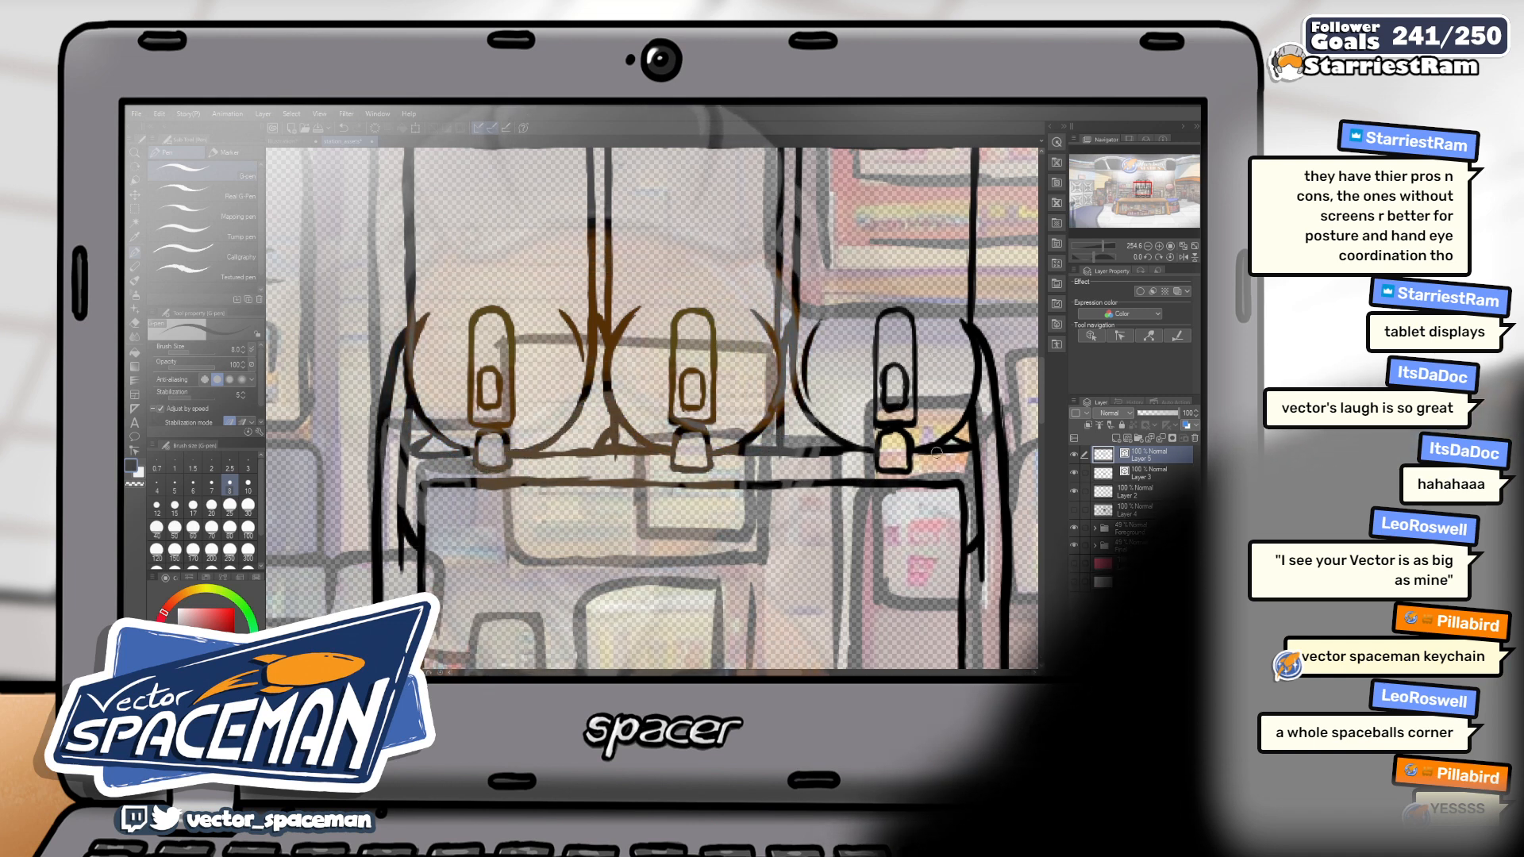
{"action": "scroll", "coordinate": [1045, 426], "scroll_direction": "down", "scroll_amount": 5}
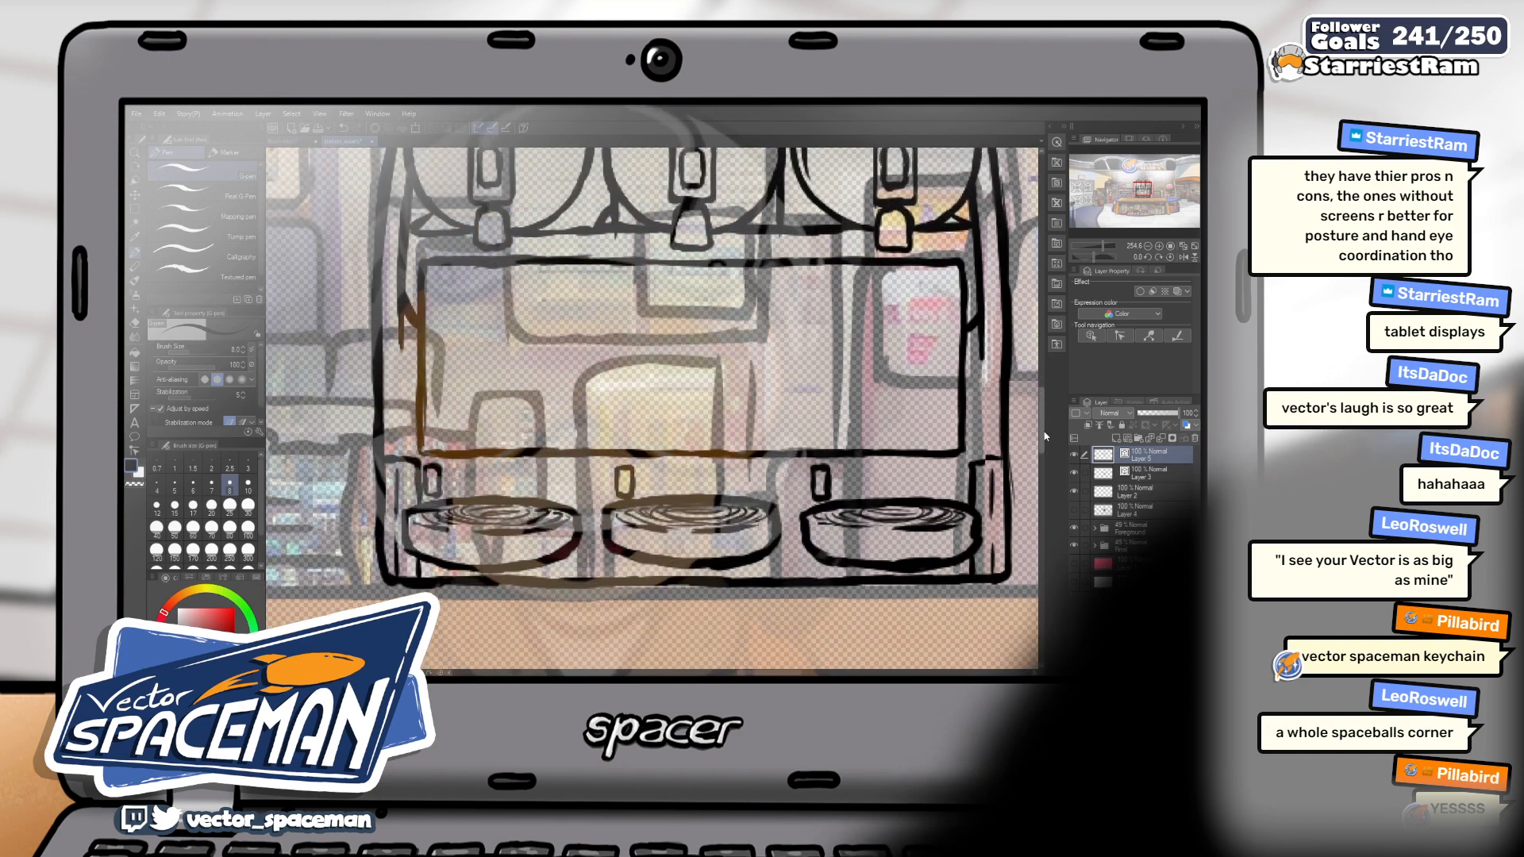
{"action": "scroll", "coordinate": [1046, 426], "scroll_direction": "up", "scroll_amount": 9}
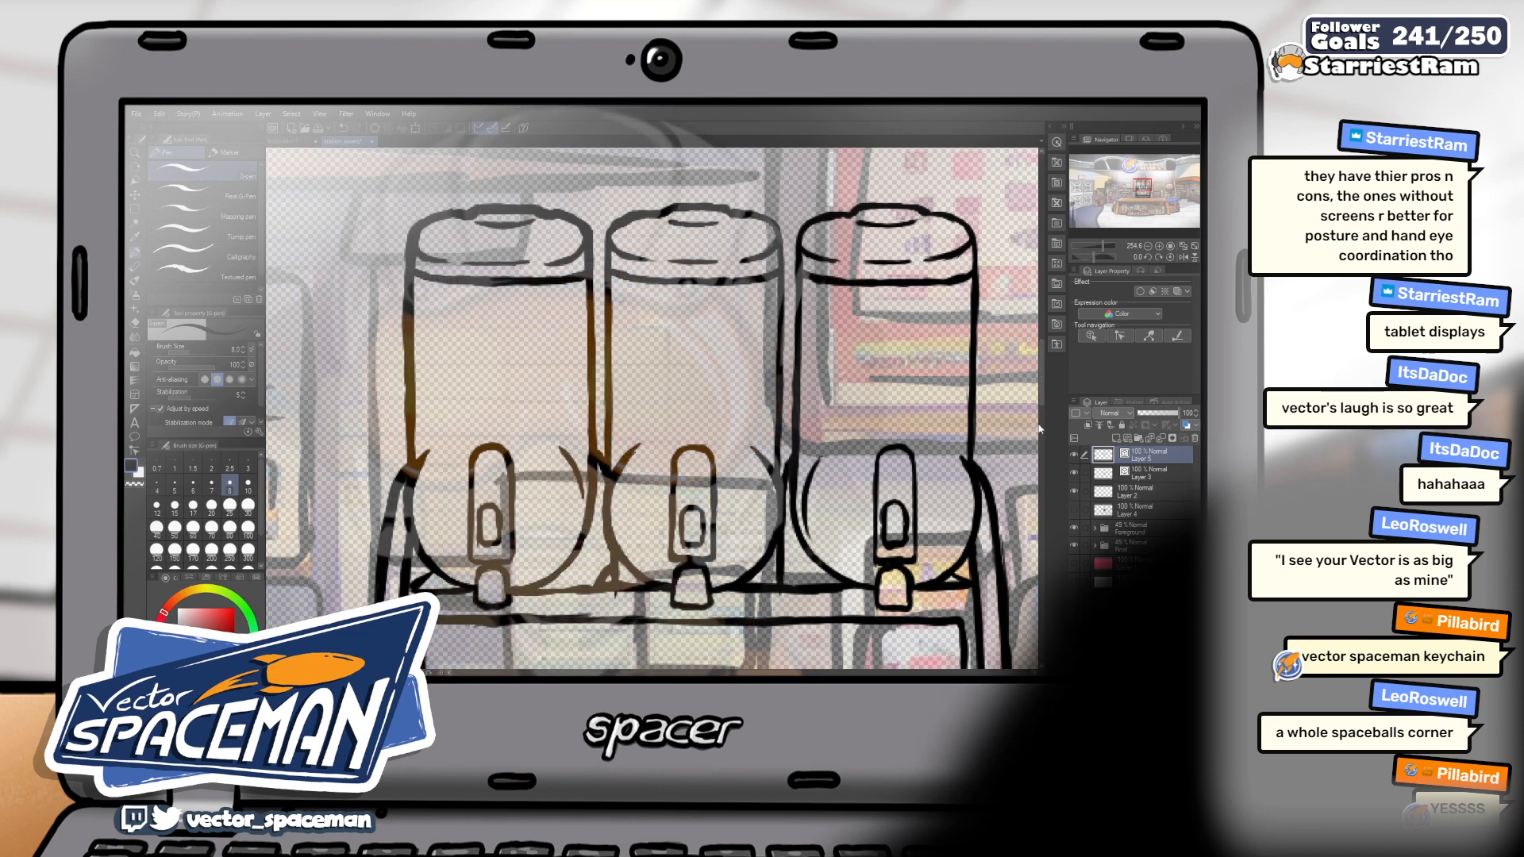
{"action": "scroll", "coordinate": [1045, 394], "scroll_direction": "down", "scroll_amount": 9}
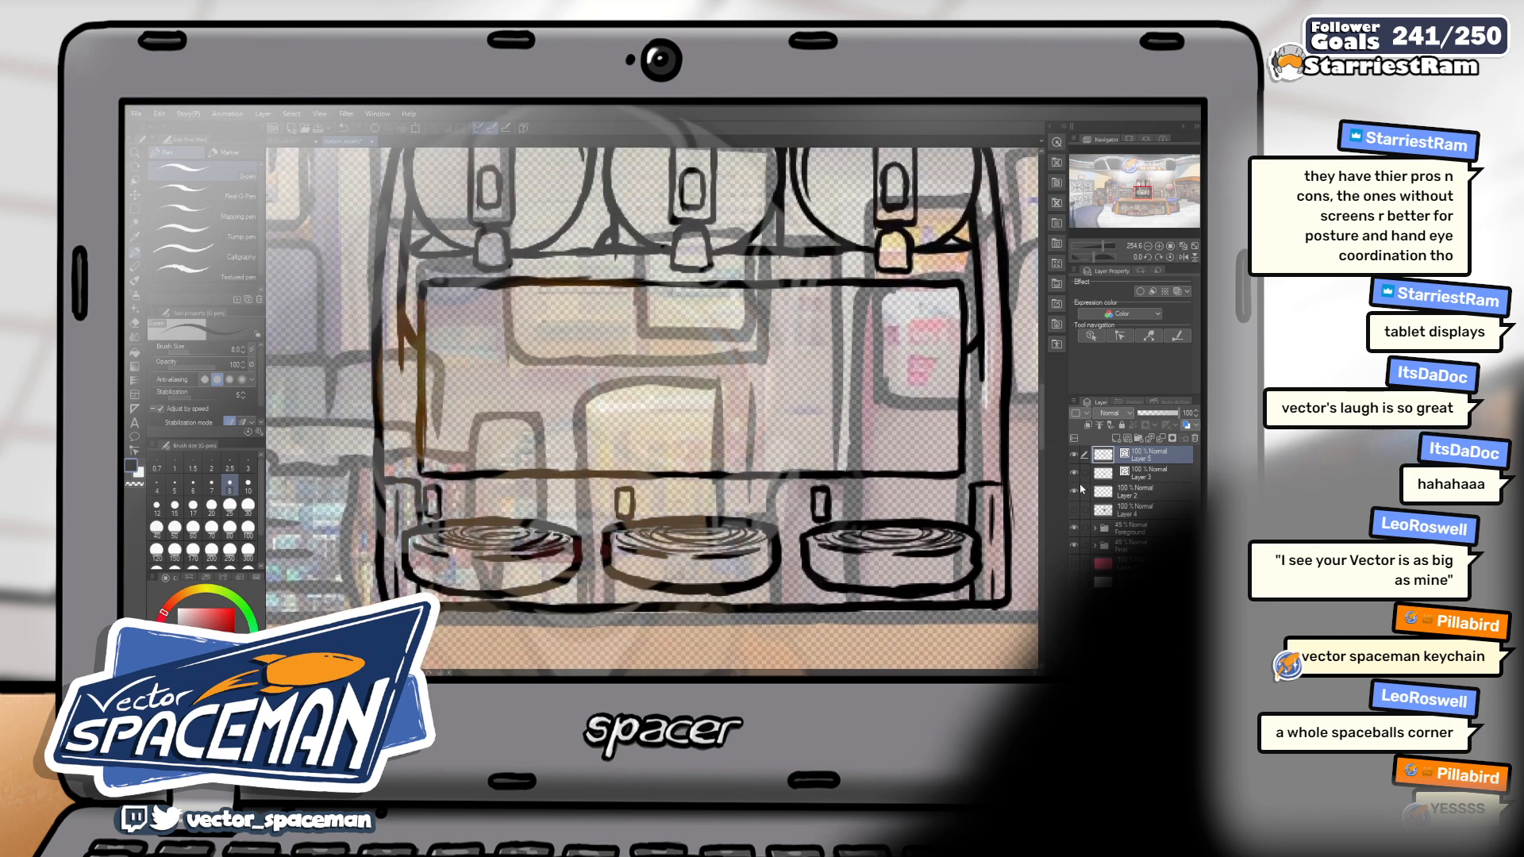
Rename the layer directly below the slush machine's line-art layers as Color Layer
{"action": "left_click", "coordinate": [1143, 492]}
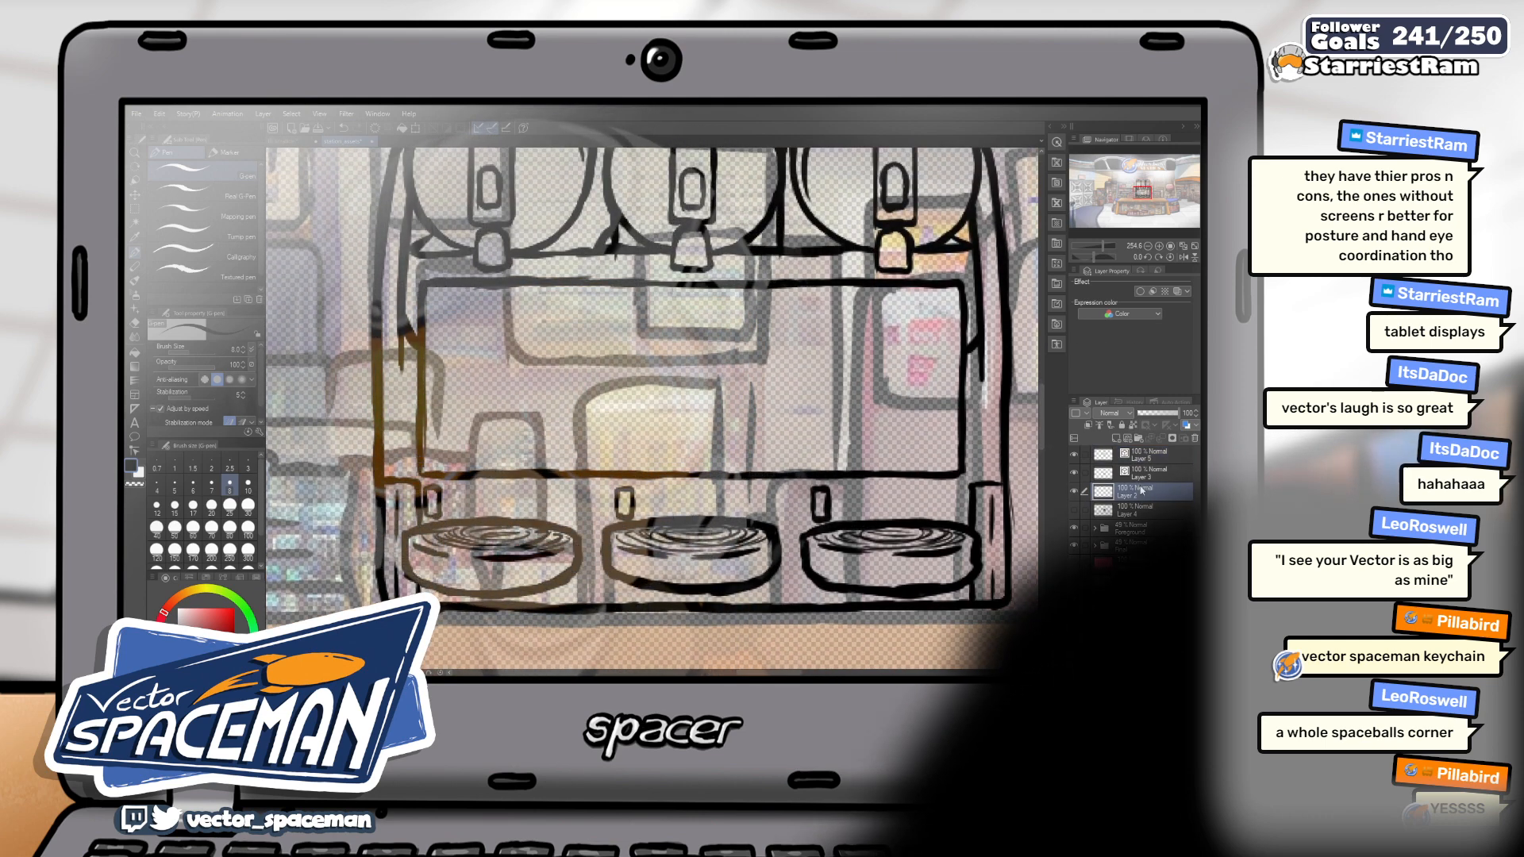
{"action": "double_click", "coordinate": [1135, 492]}
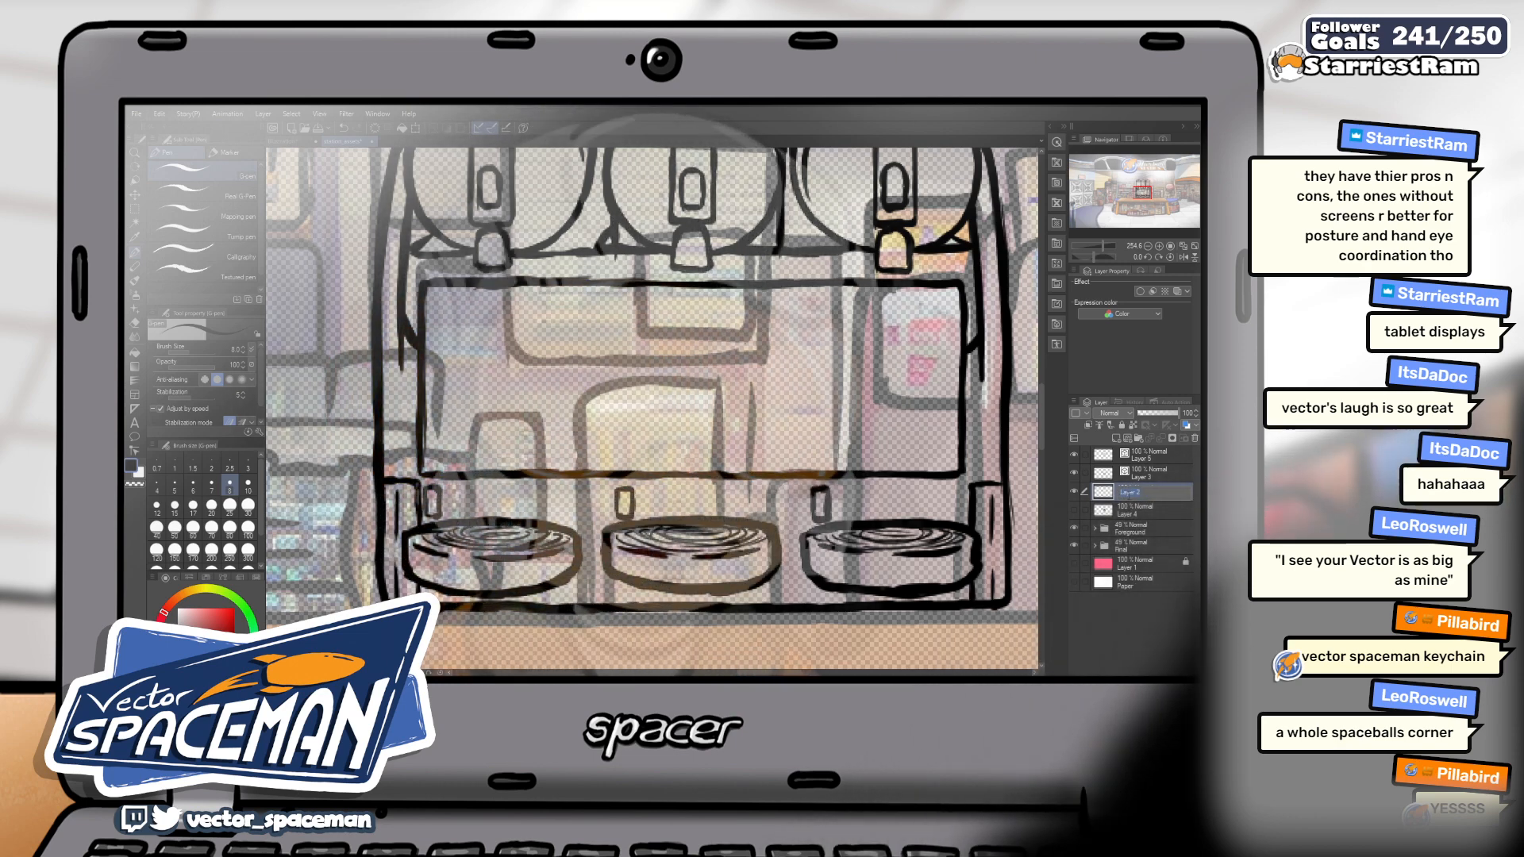
{"action": "type", "text": "Color Layer"}
{"action": "key", "text": "Return"}
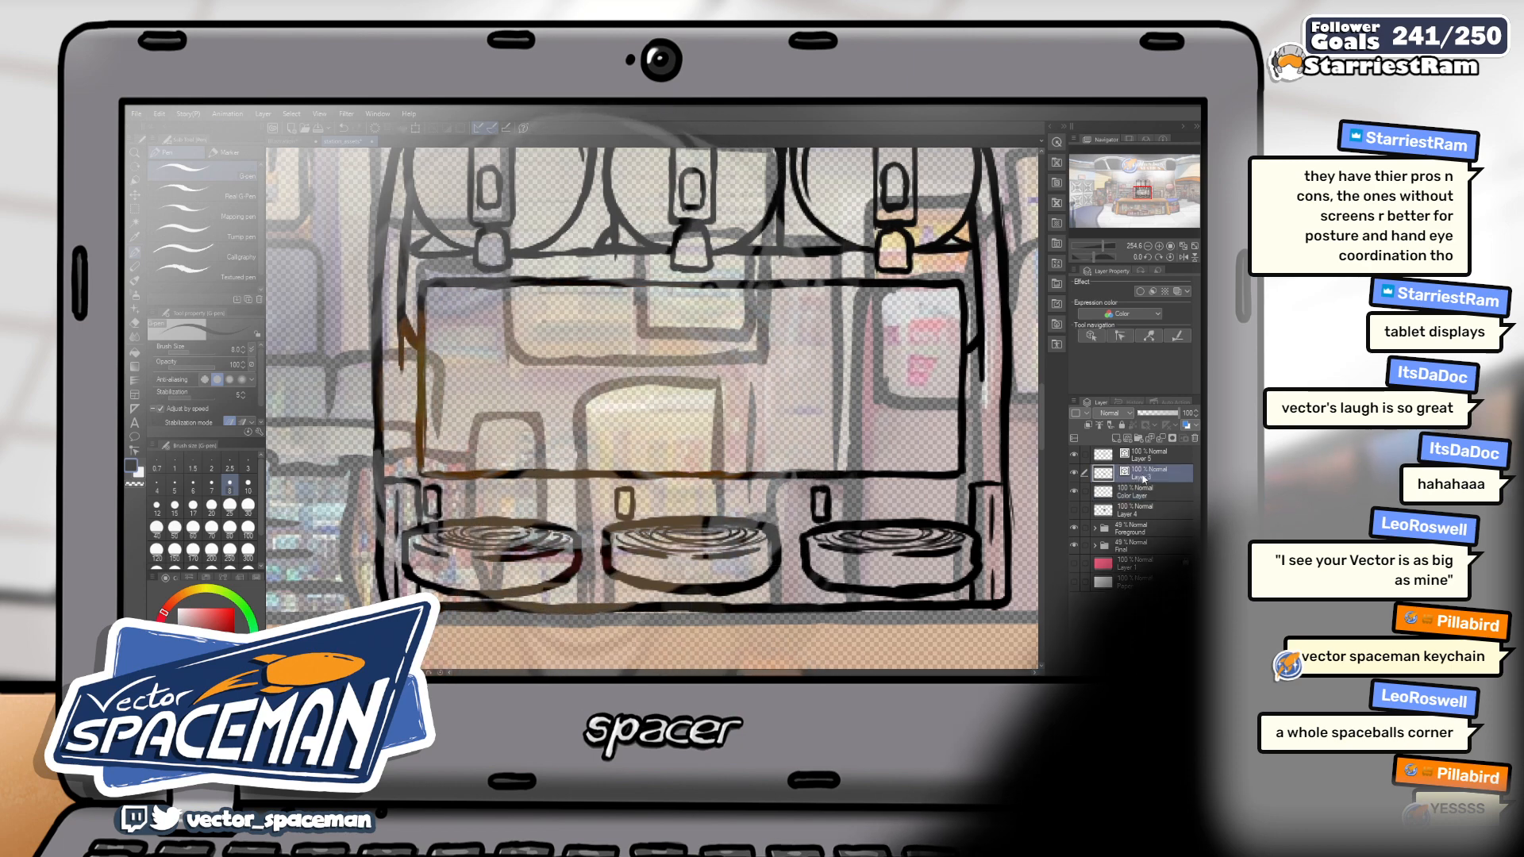
On the Color Layer, paint the upper part of the machine's left side panel black with the round mixing brush at size 17
{"action": "scroll", "coordinate": [633, 433], "scroll_direction": "up", "scroll_amount": 3}
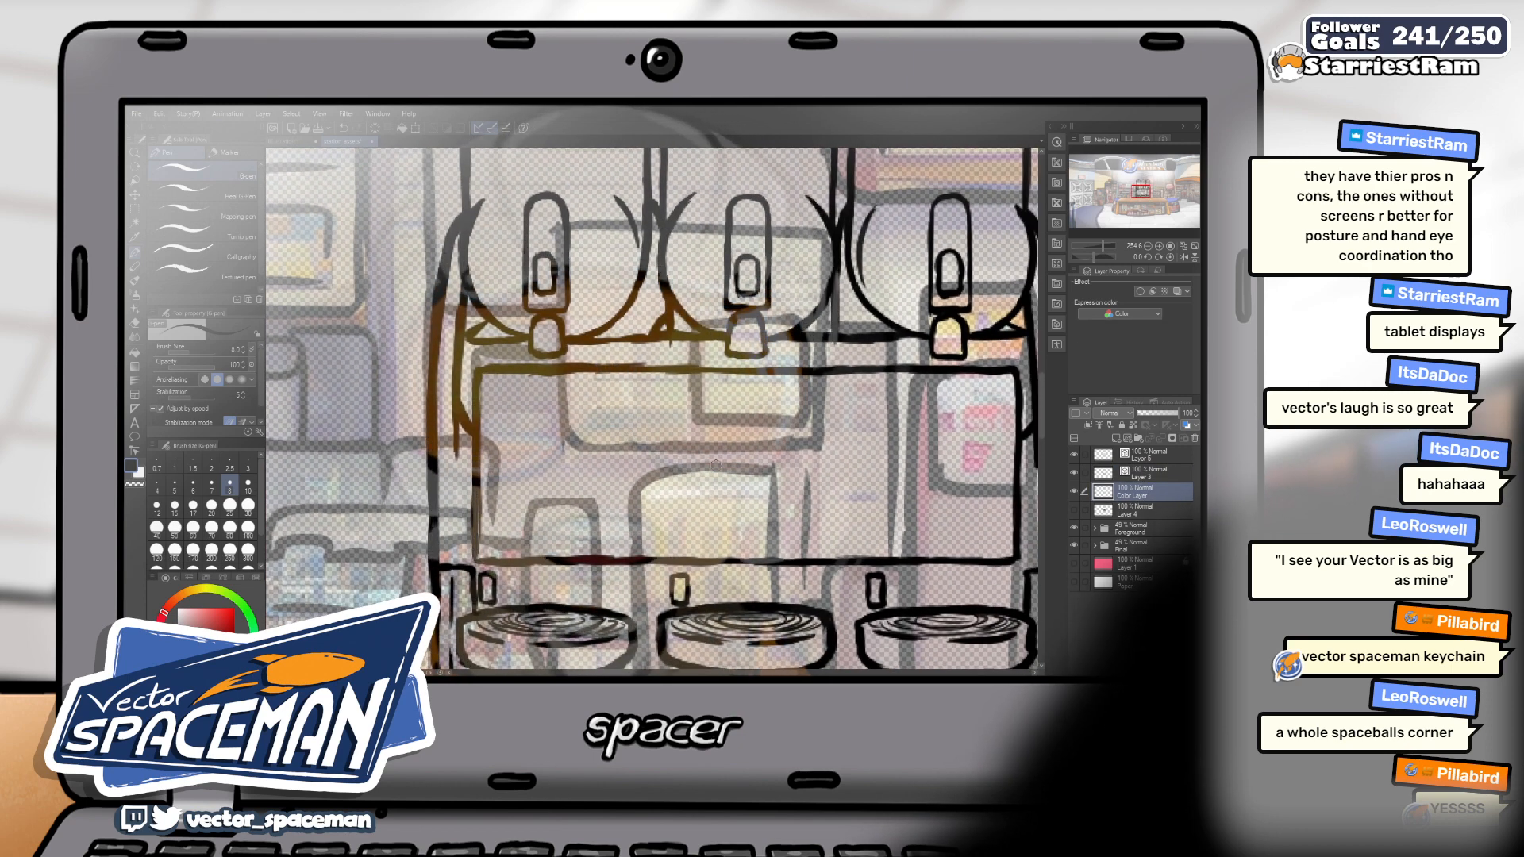
{"action": "scroll", "coordinate": [716, 466], "scroll_direction": "down", "scroll_amount": 4}
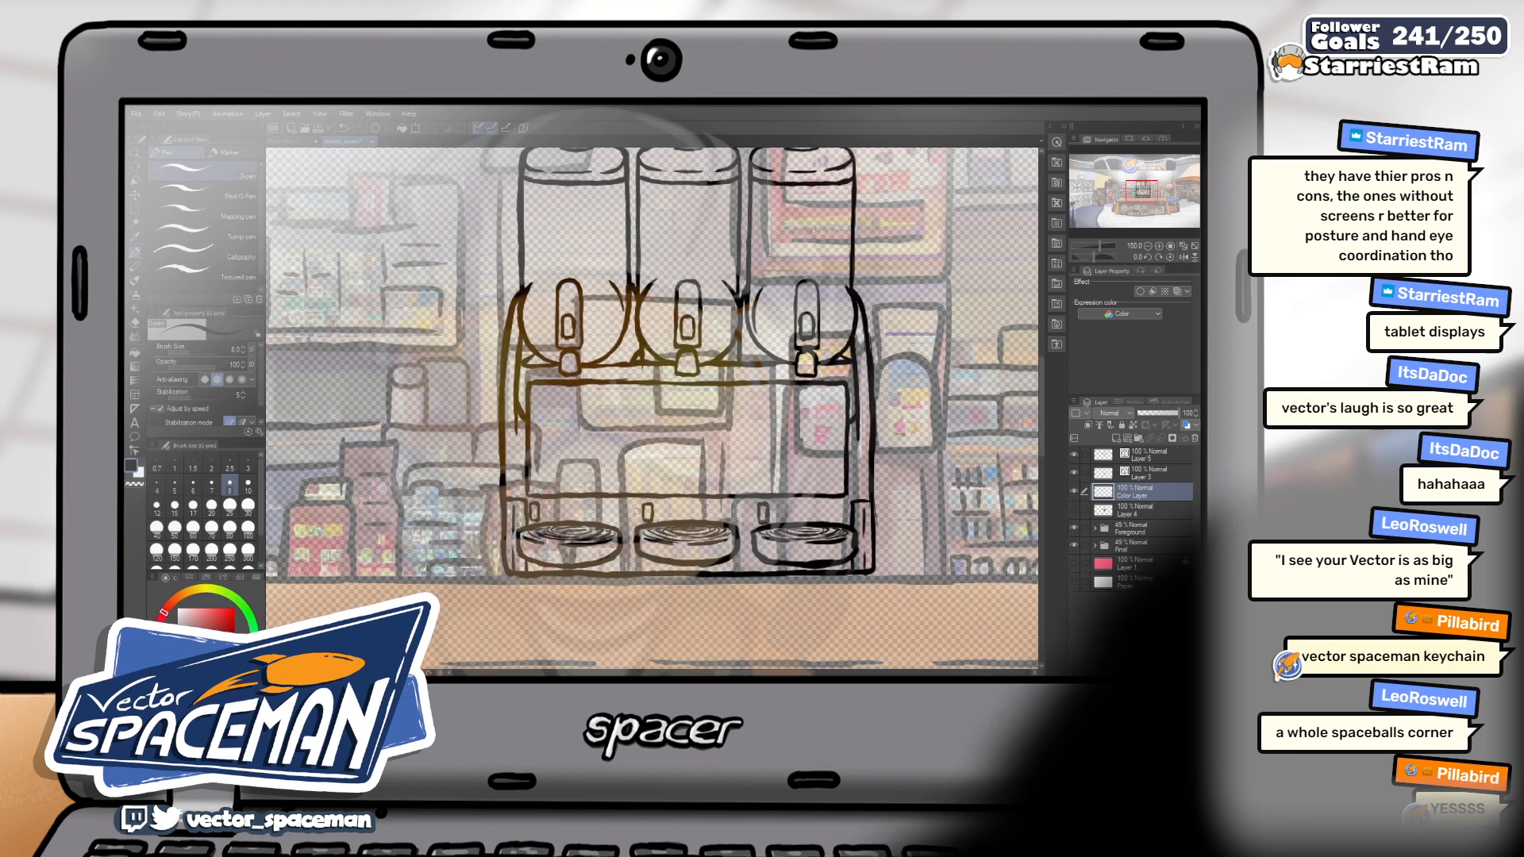
{"action": "scroll", "coordinate": [590, 477], "scroll_direction": "up", "scroll_amount": 2}
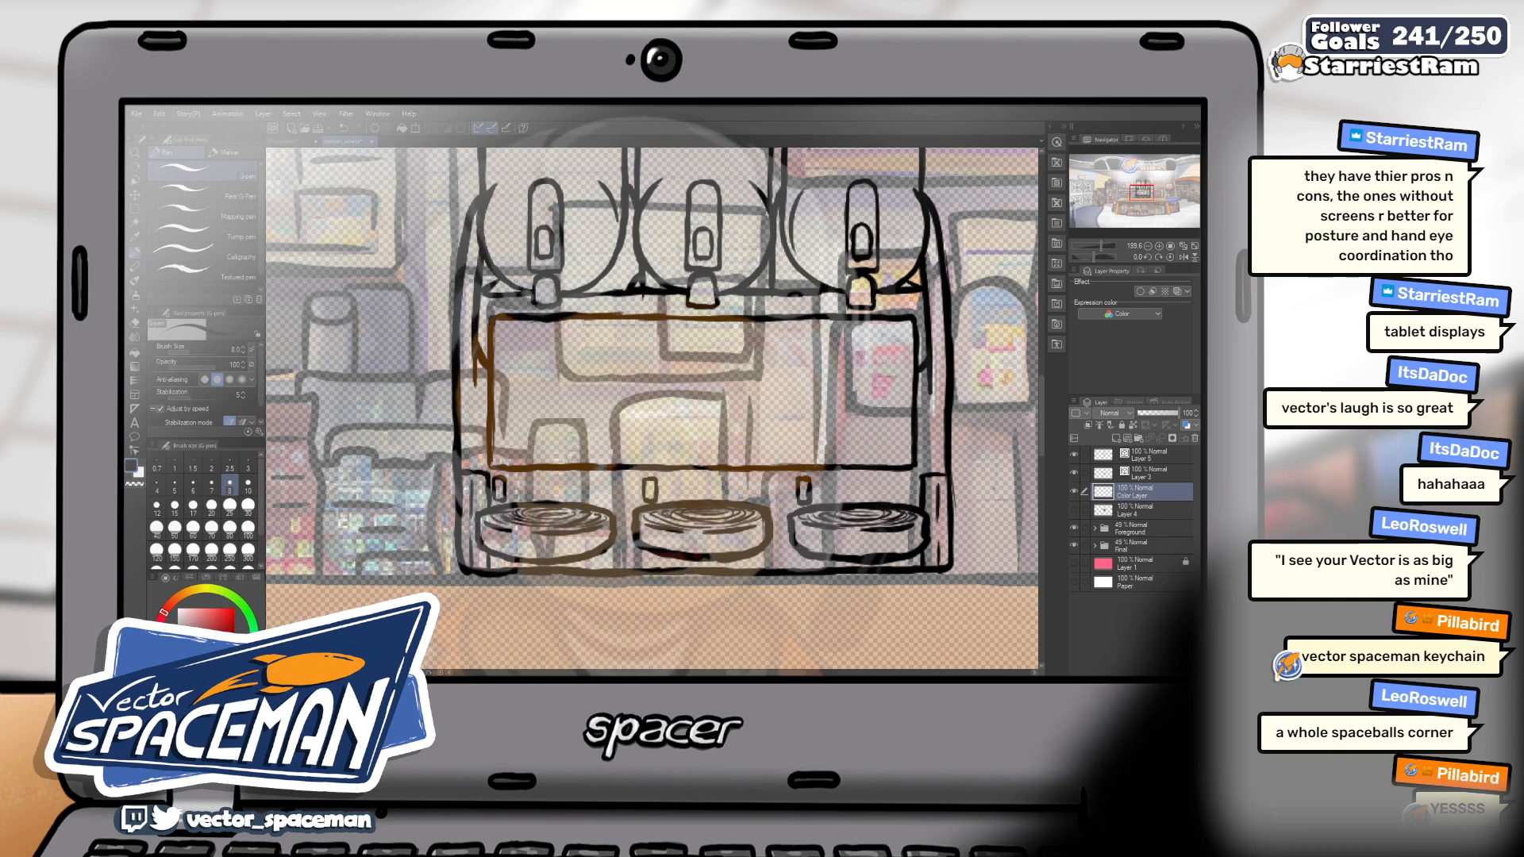
{"action": "key", "text": "b"}
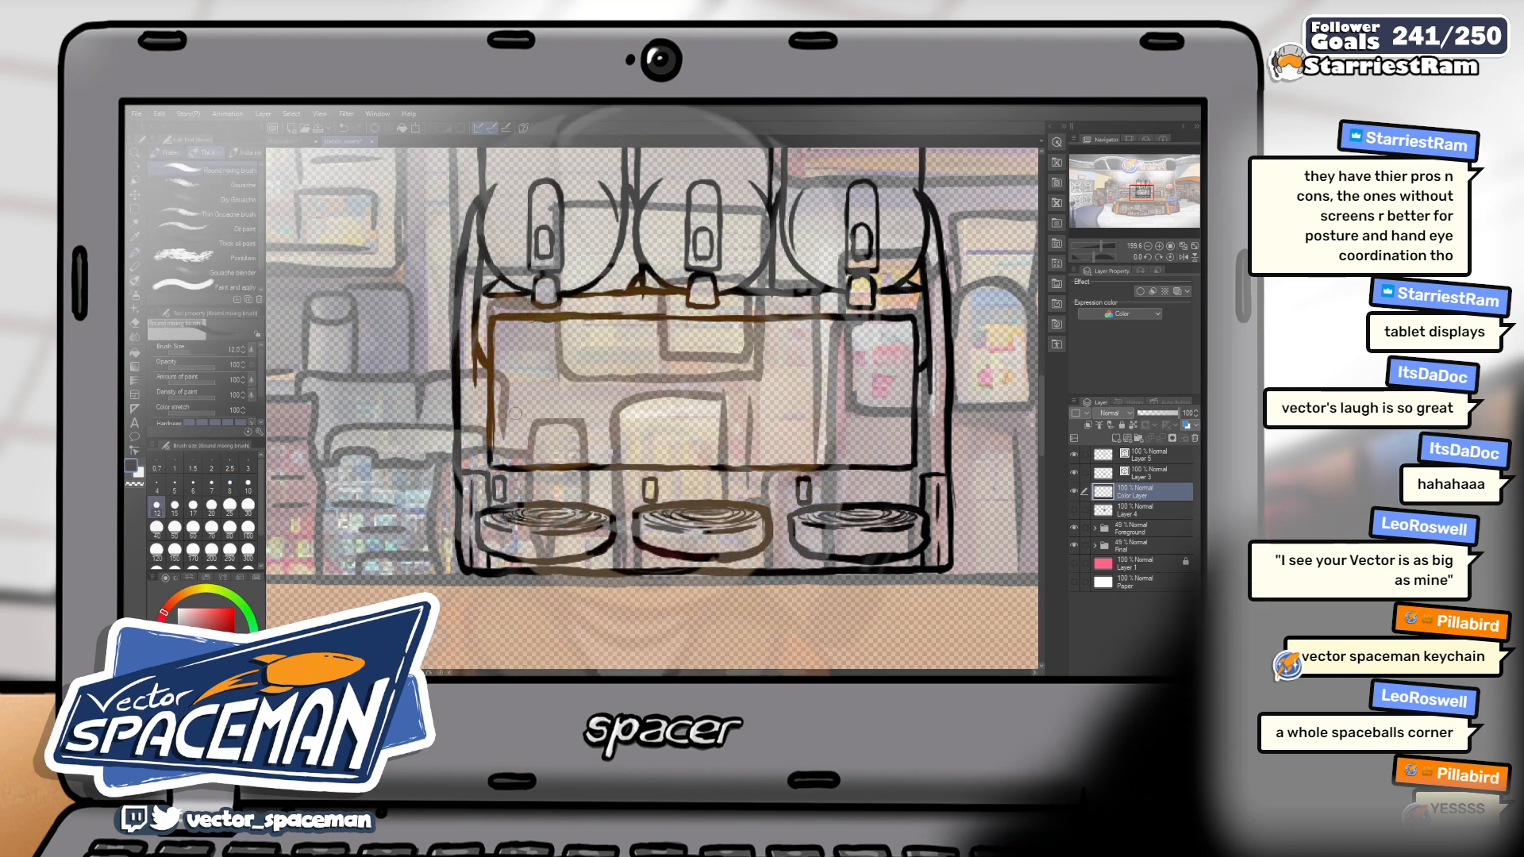
{"action": "key", "text": "]"}
{"action": "key", "text": "]"}
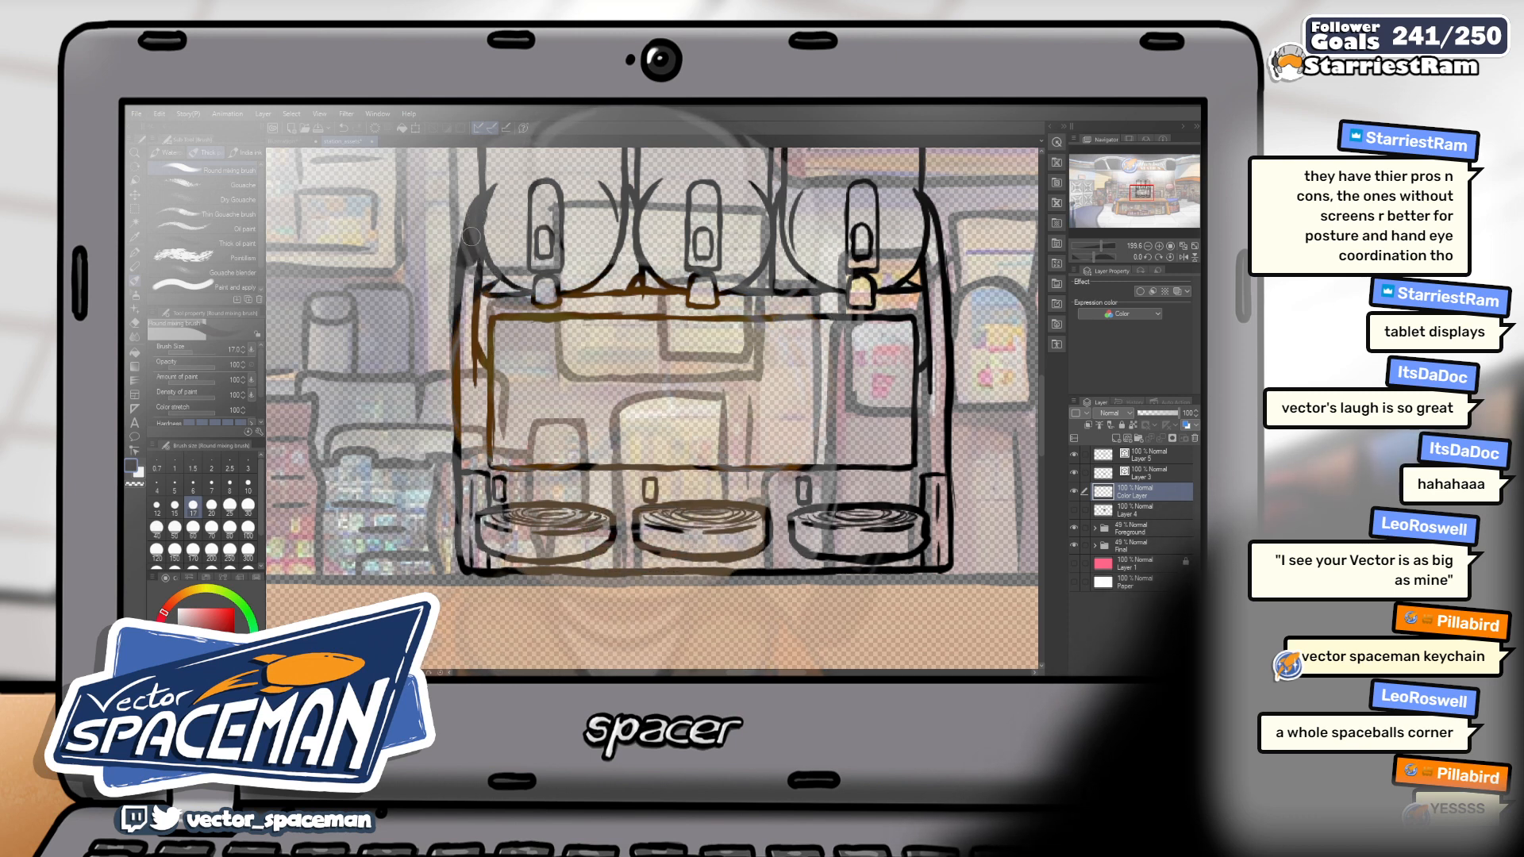
{"action": "mouse_move", "coordinate": [461, 357]}
{"action": "left_mouse_down"}
{"action": "mouse_move", "coordinate": [463, 413]}
{"action": "mouse_move", "coordinate": [478, 365]}
{"action": "left_mouse_up"}
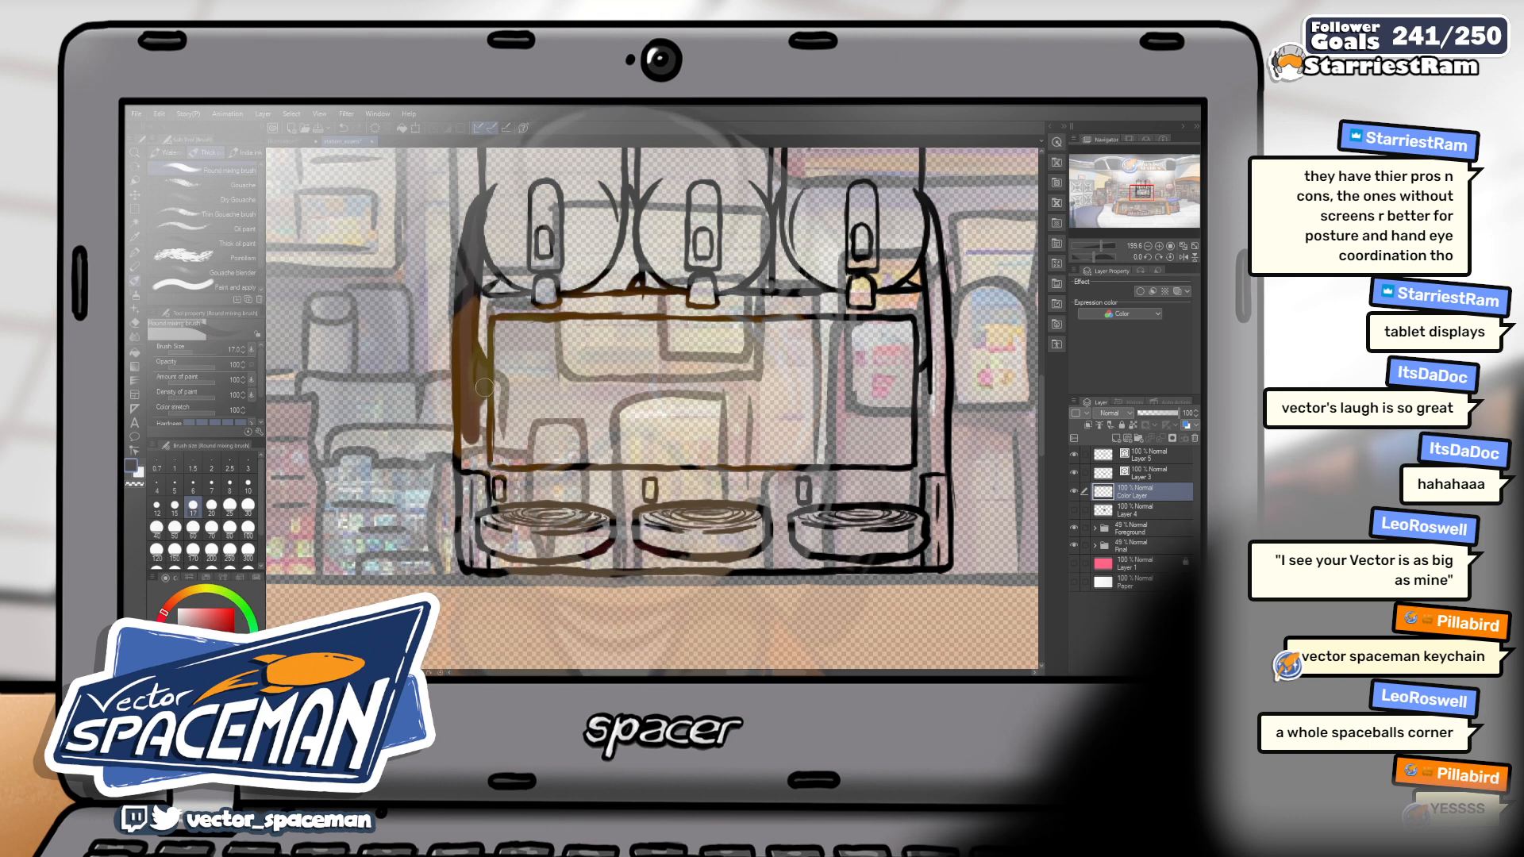
Enlarge the brush and paint the rest of the left side panel, the base below the trays and the right side panel black
{"action": "key", "text": "bracketright"}
{"action": "key", "text": "bracketright"}
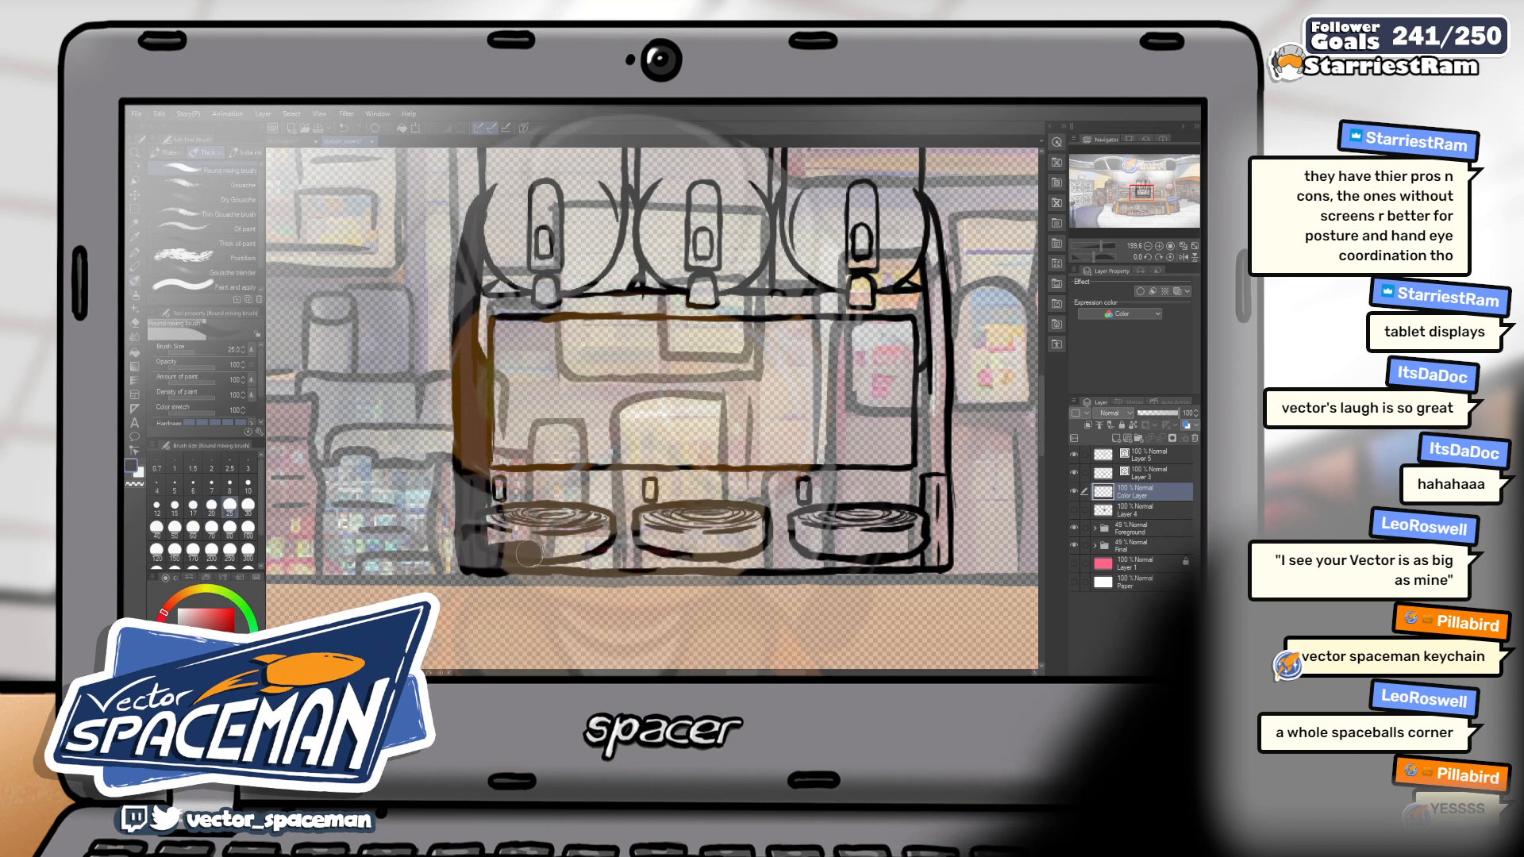
{"action": "left_click_drag", "start_coordinate": [533, 554], "coordinate": [742, 558]}
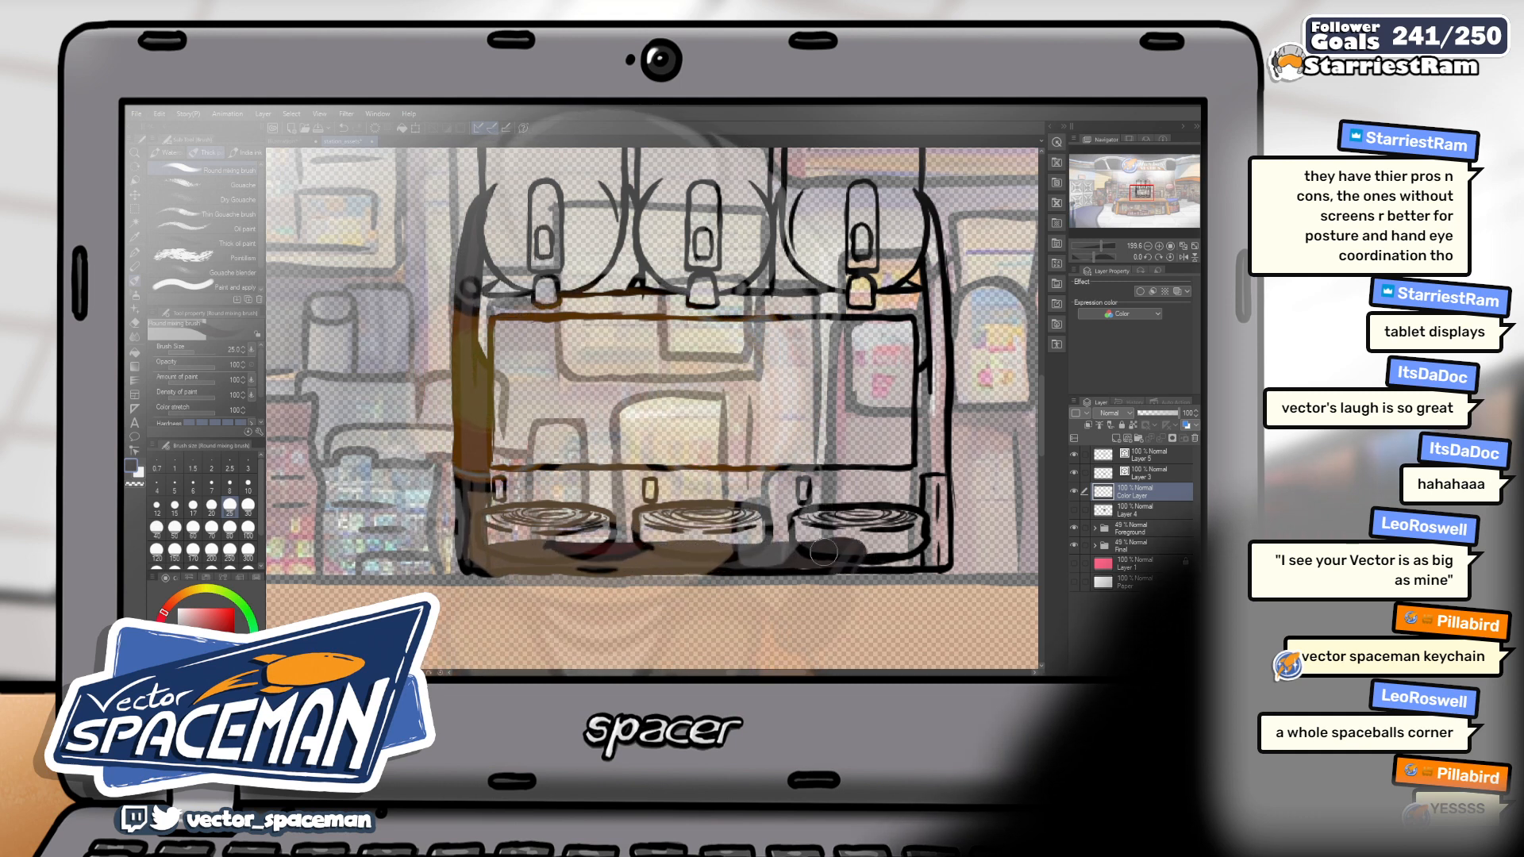
{"action": "mouse_move", "coordinate": [844, 556]}
{"action": "left_mouse_down"}
{"action": "mouse_move", "coordinate": [938, 556]}
{"action": "mouse_move", "coordinate": [936, 435]}
{"action": "mouse_move", "coordinate": [917, 402]}
{"action": "mouse_move", "coordinate": [928, 426]}
{"action": "mouse_move", "coordinate": [930, 270]}
{"action": "left_mouse_up"}
Shrink the brush and fill the narrow gap beside the right dispenser at the top of the right side panel
{"action": "key", "text": "bracketleft"}
{"action": "key", "text": "bracketleft"}
{"action": "key", "text": "bracketleft"}
{"action": "key", "text": "bracketleft"}
{"action": "key", "text": "bracketleft"}
{"action": "key", "text": "bracketleft"}
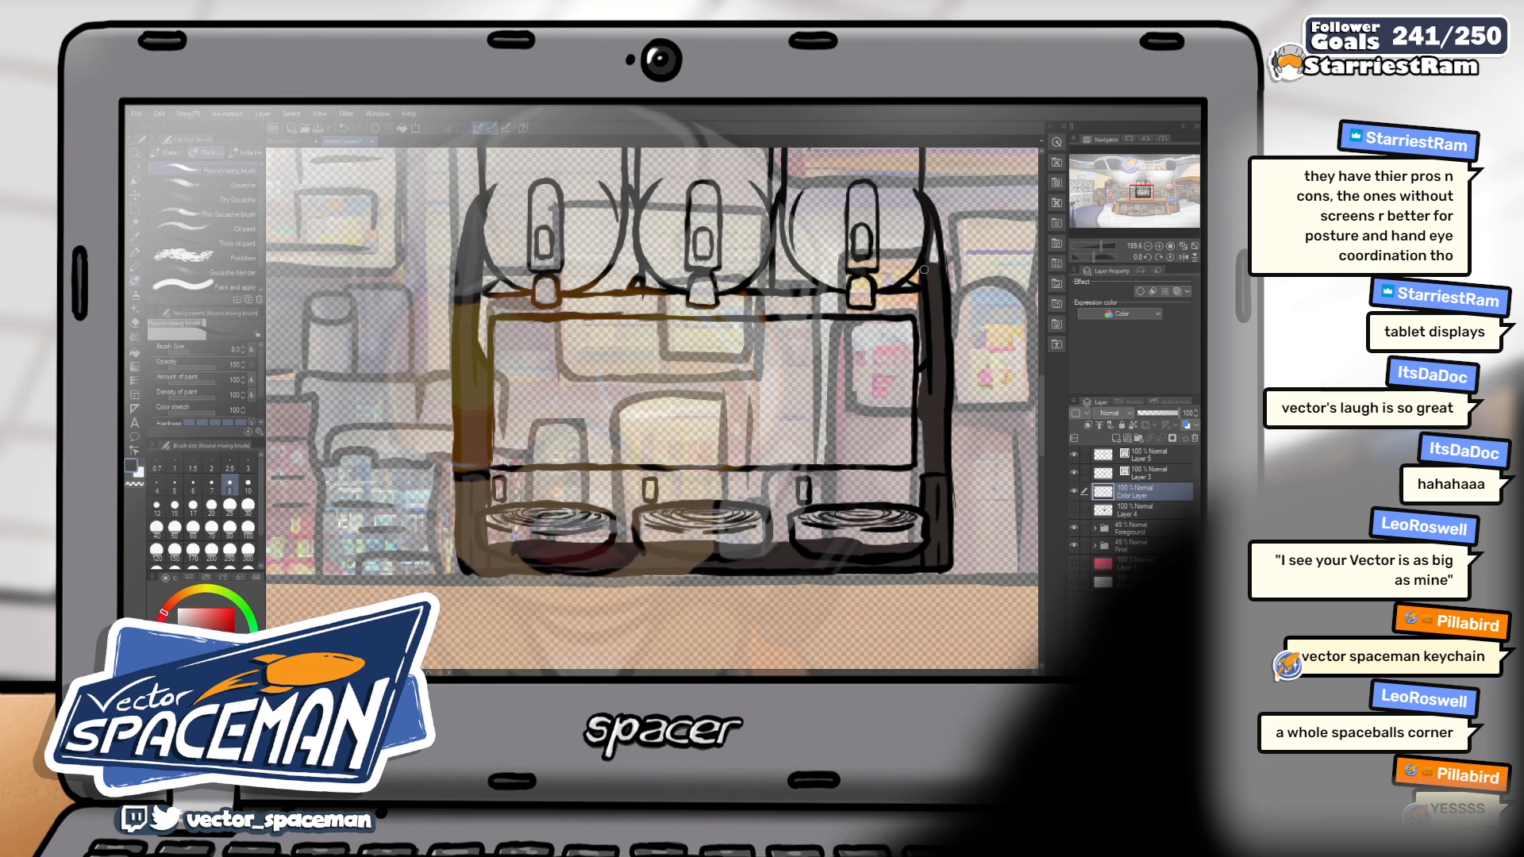
{"action": "left_click_drag", "start_coordinate": [934, 238], "coordinate": [934, 227]}
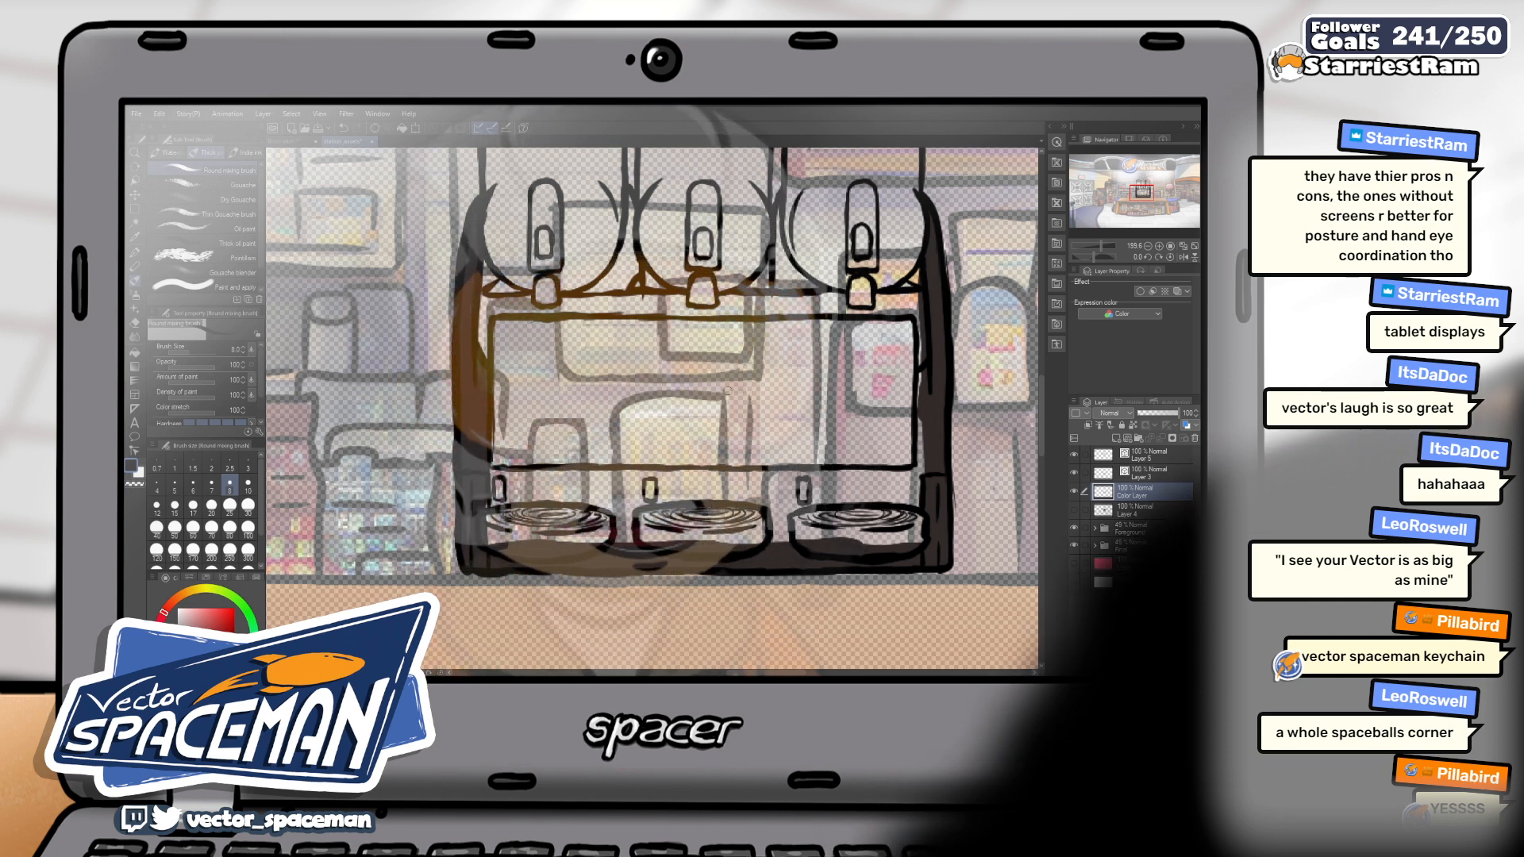
Paint the horizontal strip between the dispensers and the machine's opening black on the Color Layer, using brush sizes 12 and 15
{"action": "key", "text": "bracketright"}
{"action": "key", "text": "bracketright"}
{"action": "key", "text": "bracketright"}
{"action": "key", "text": "bracketright"}
{"action": "key", "text": "bracketright"}
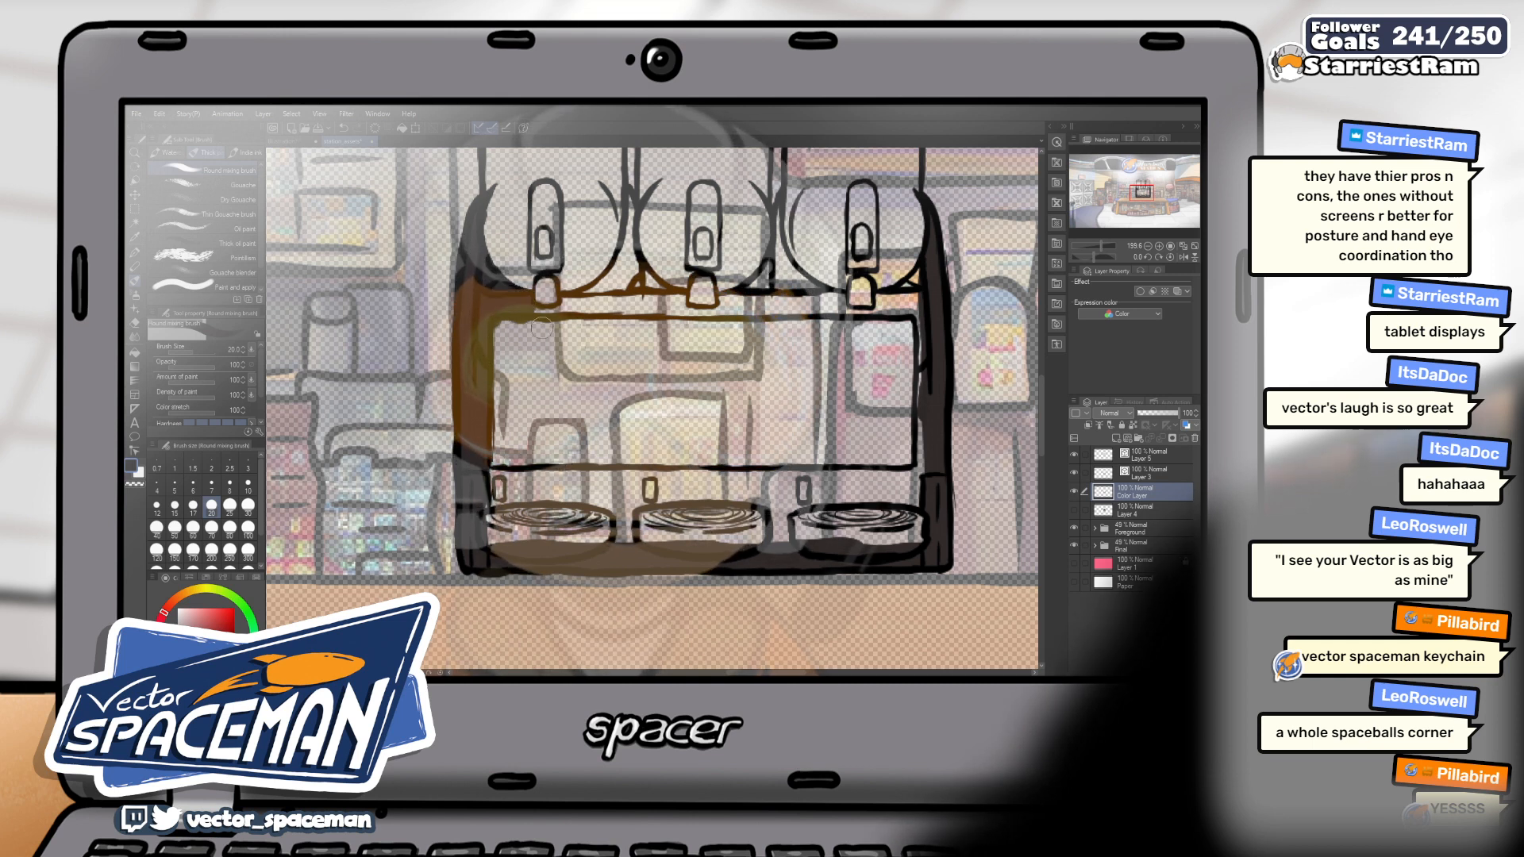
{"action": "key", "text": "bracketleft"}
{"action": "key", "text": "bracketleft"}
{"action": "key", "text": "bracketleft"}
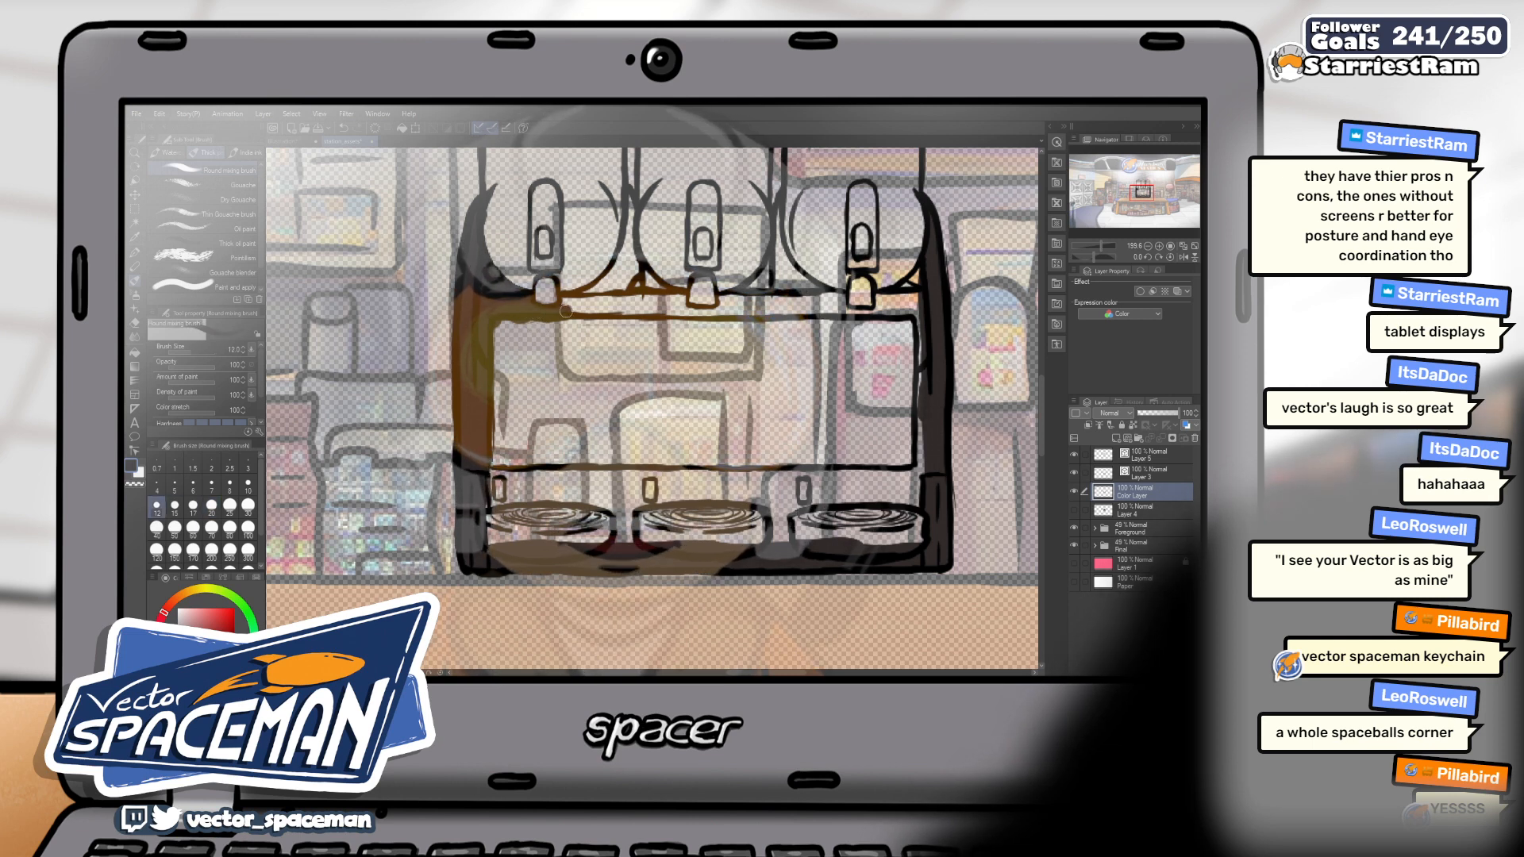
{"action": "left_click_drag", "start_coordinate": [568, 302], "coordinate": [624, 300]}
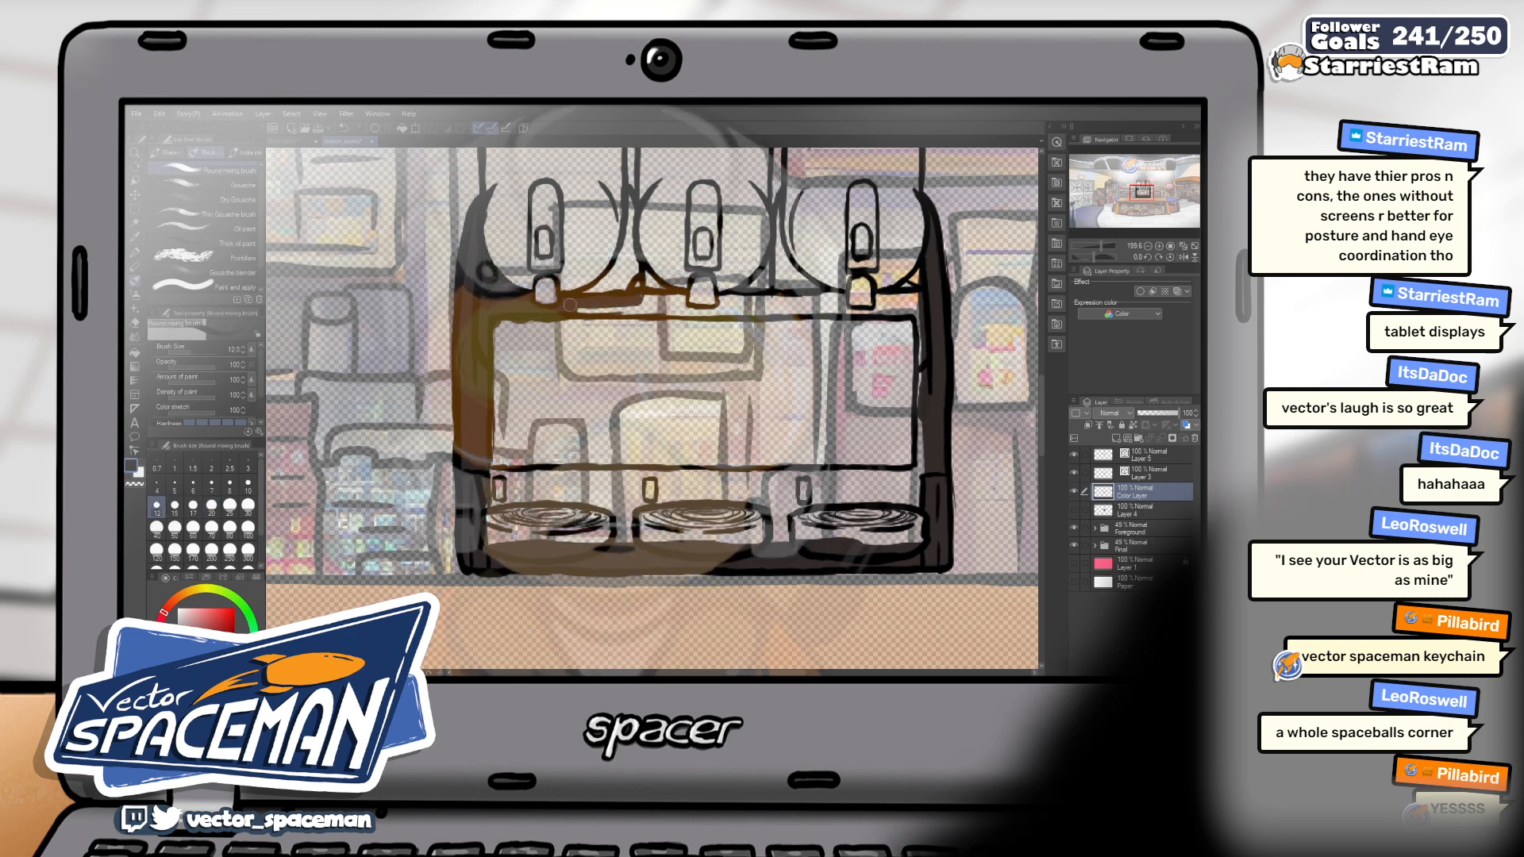
{"action": "key", "text": "bracketright"}
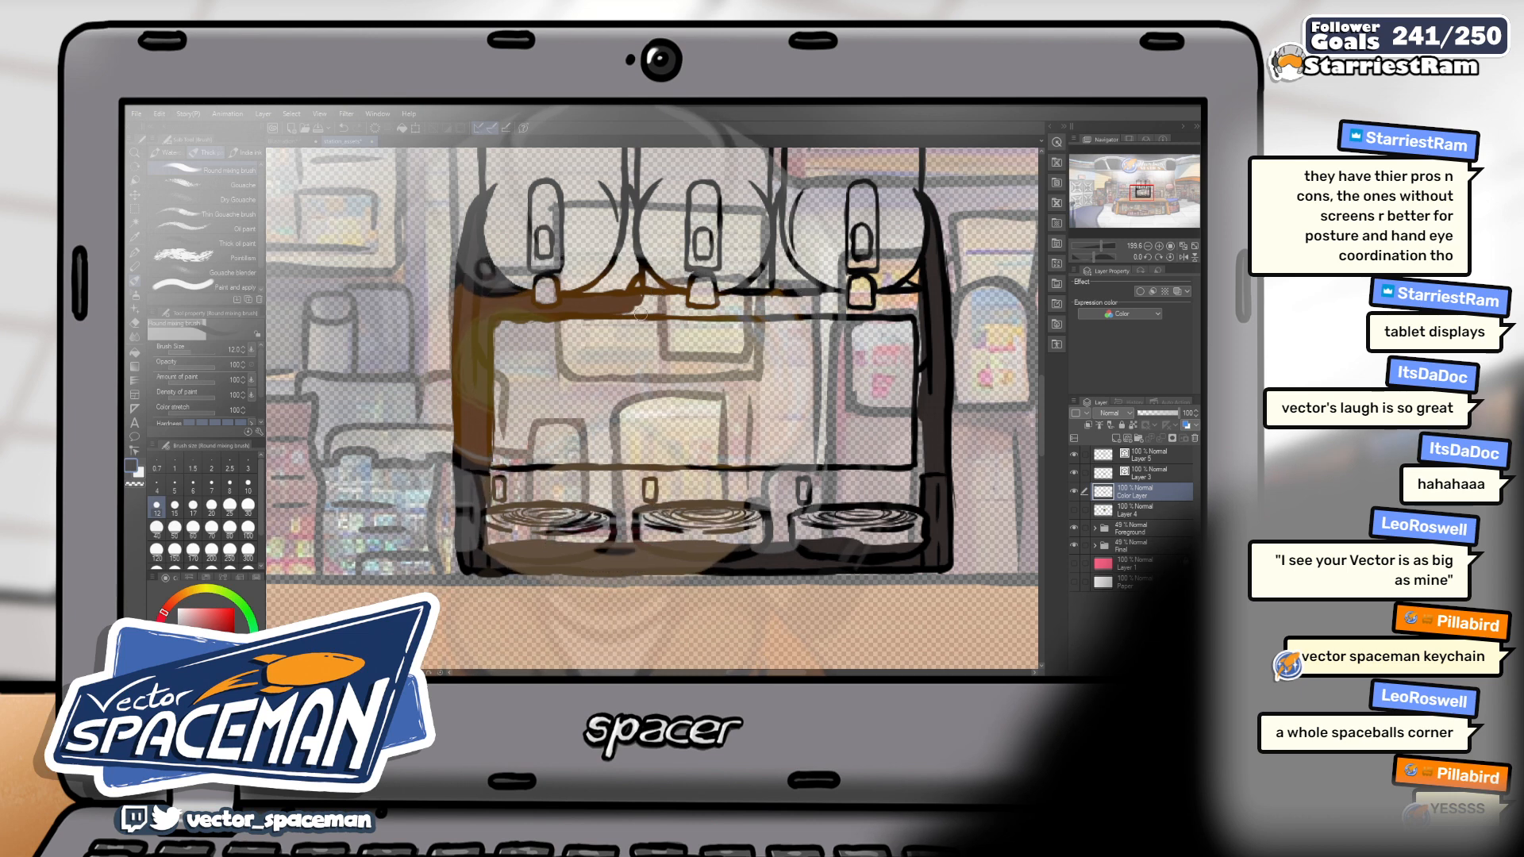
{"action": "left_click_drag", "start_coordinate": [625, 310], "coordinate": [649, 307]}
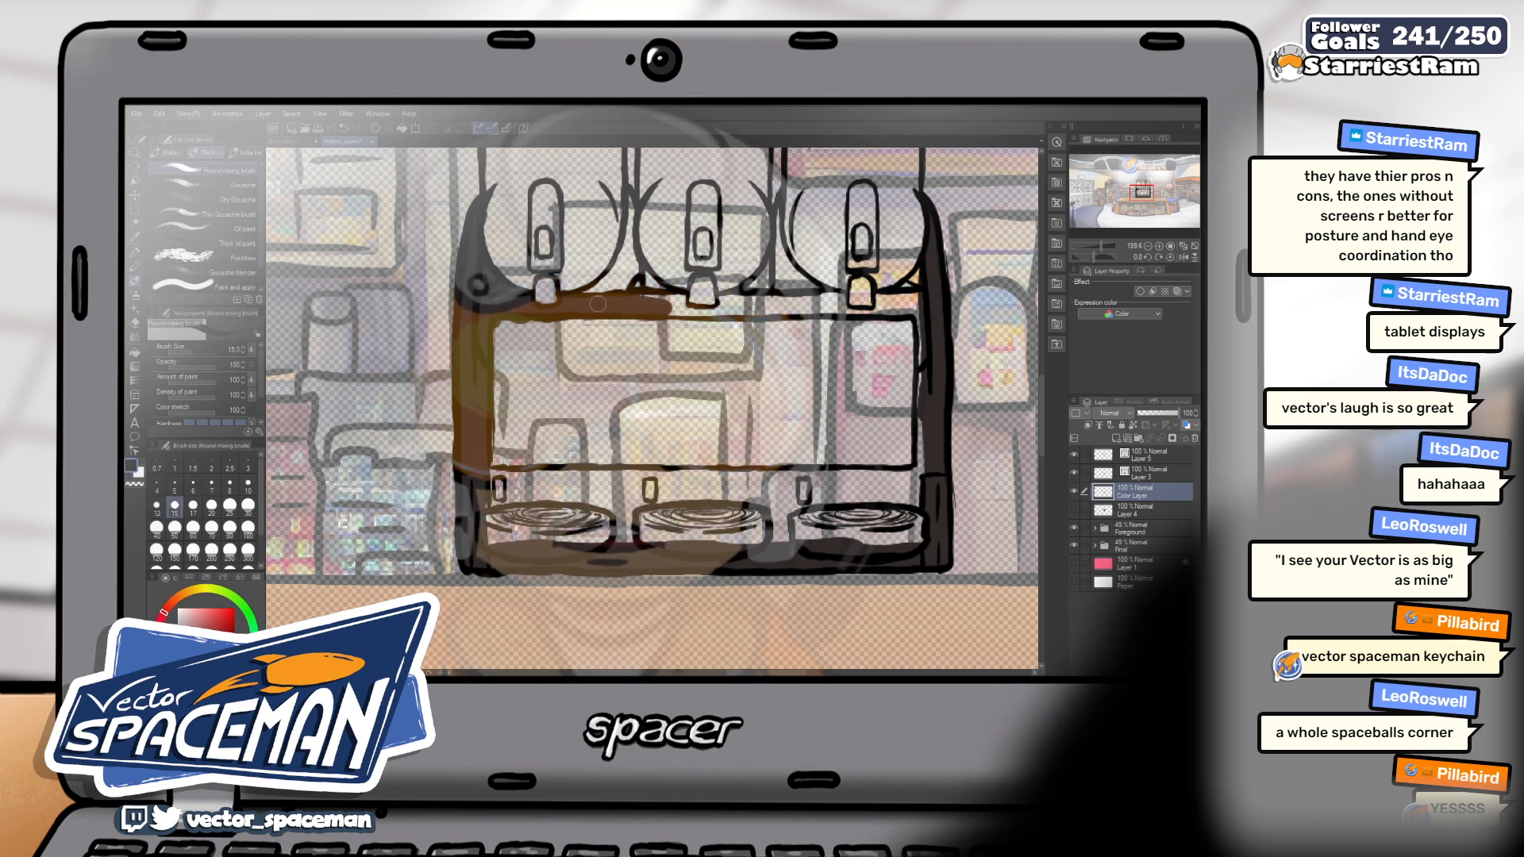
{"action": "left_click_drag", "start_coordinate": [643, 303], "coordinate": [675, 300]}
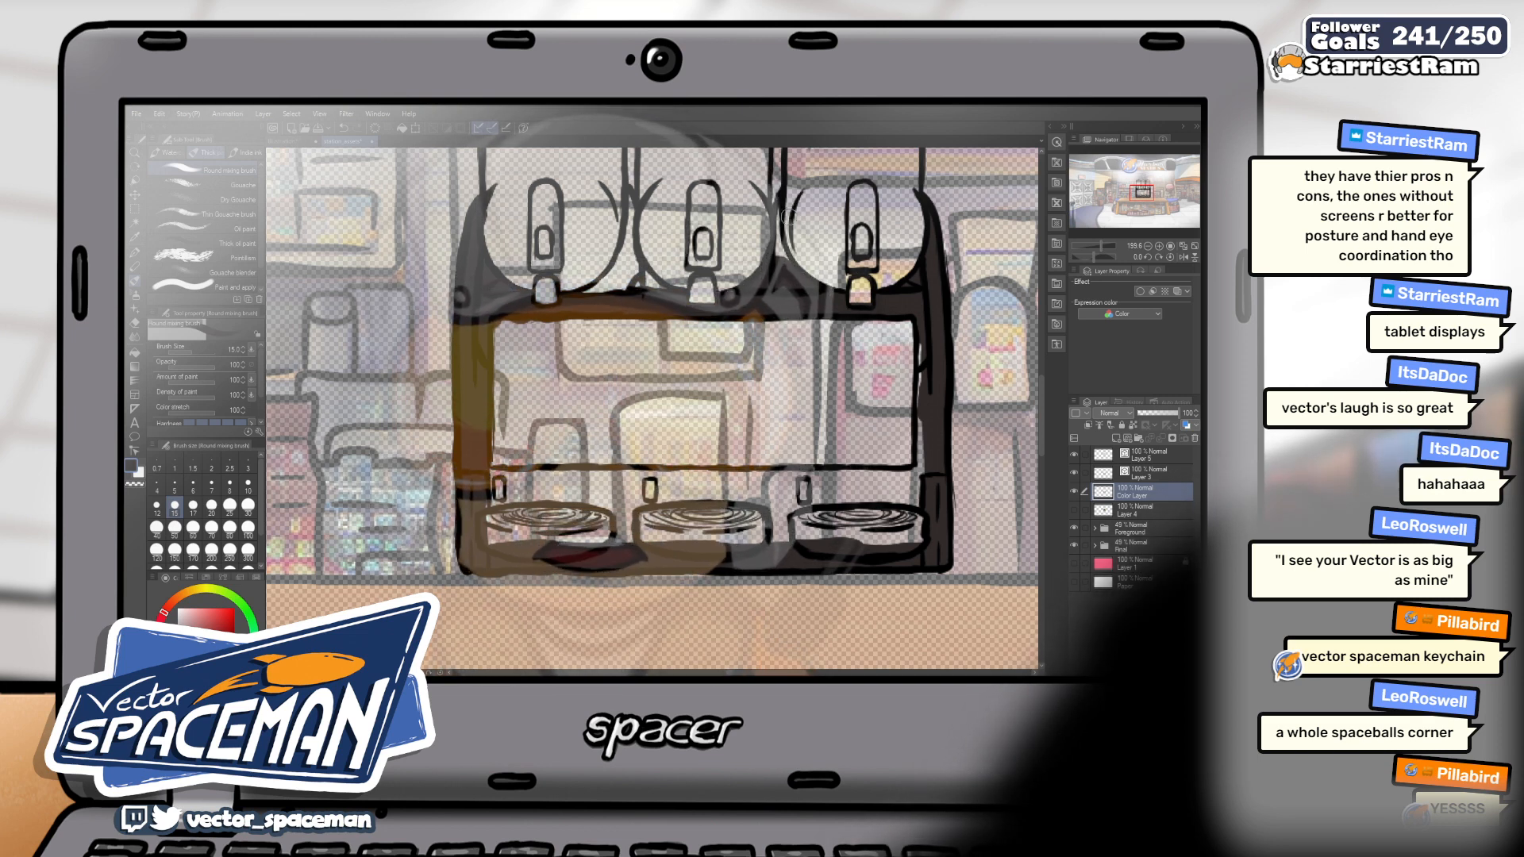
Shrink the brush to size 12 and fill the wedge-shaped gaps between the round dispensers black
{"action": "key", "text": "bracketleft"}
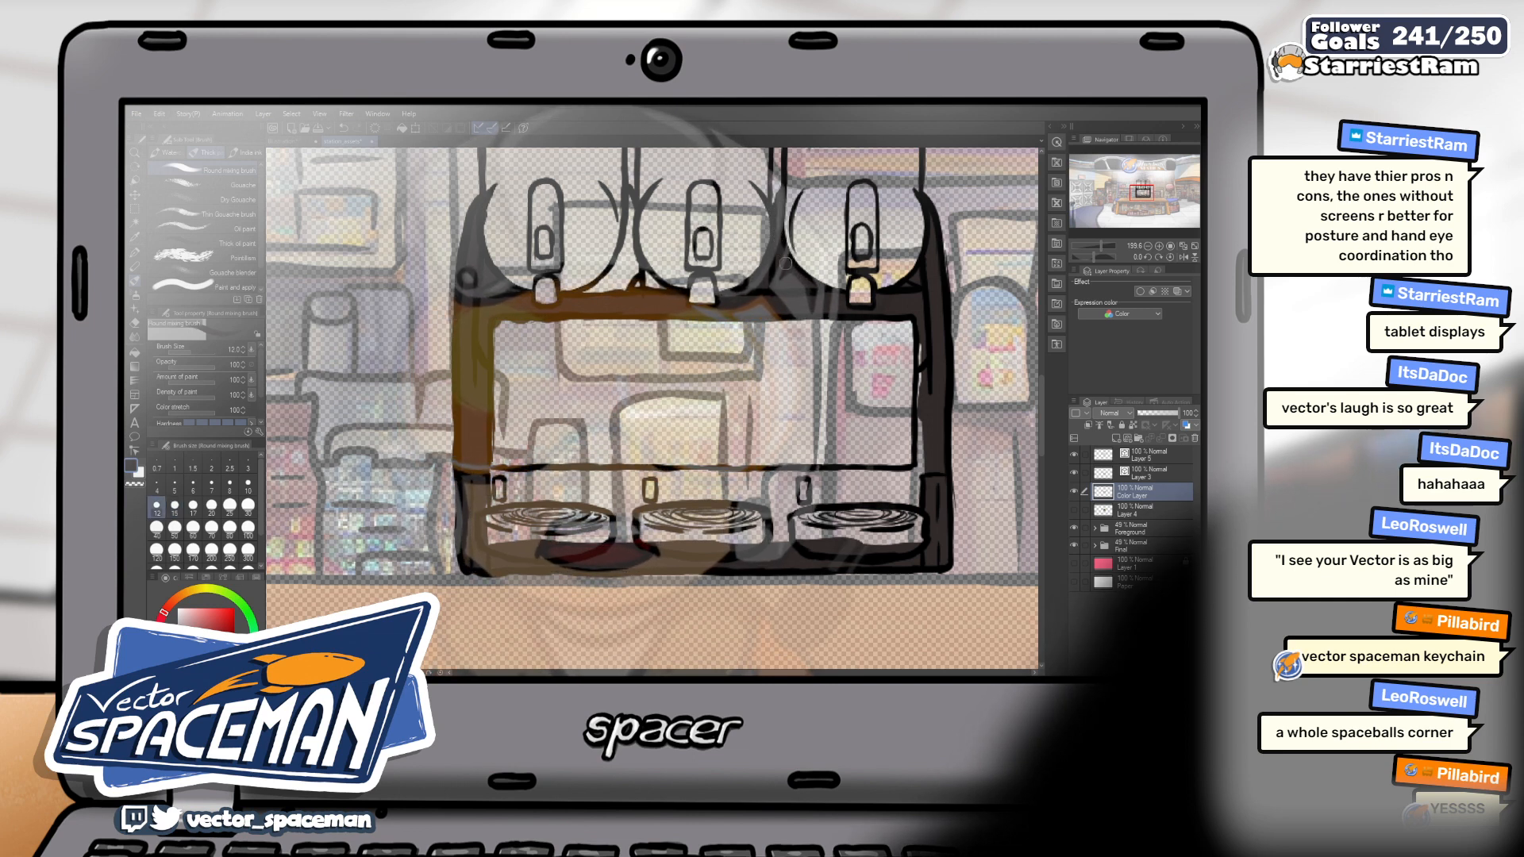
{"action": "left_click_drag", "start_coordinate": [741, 302], "coordinate": [821, 348]}
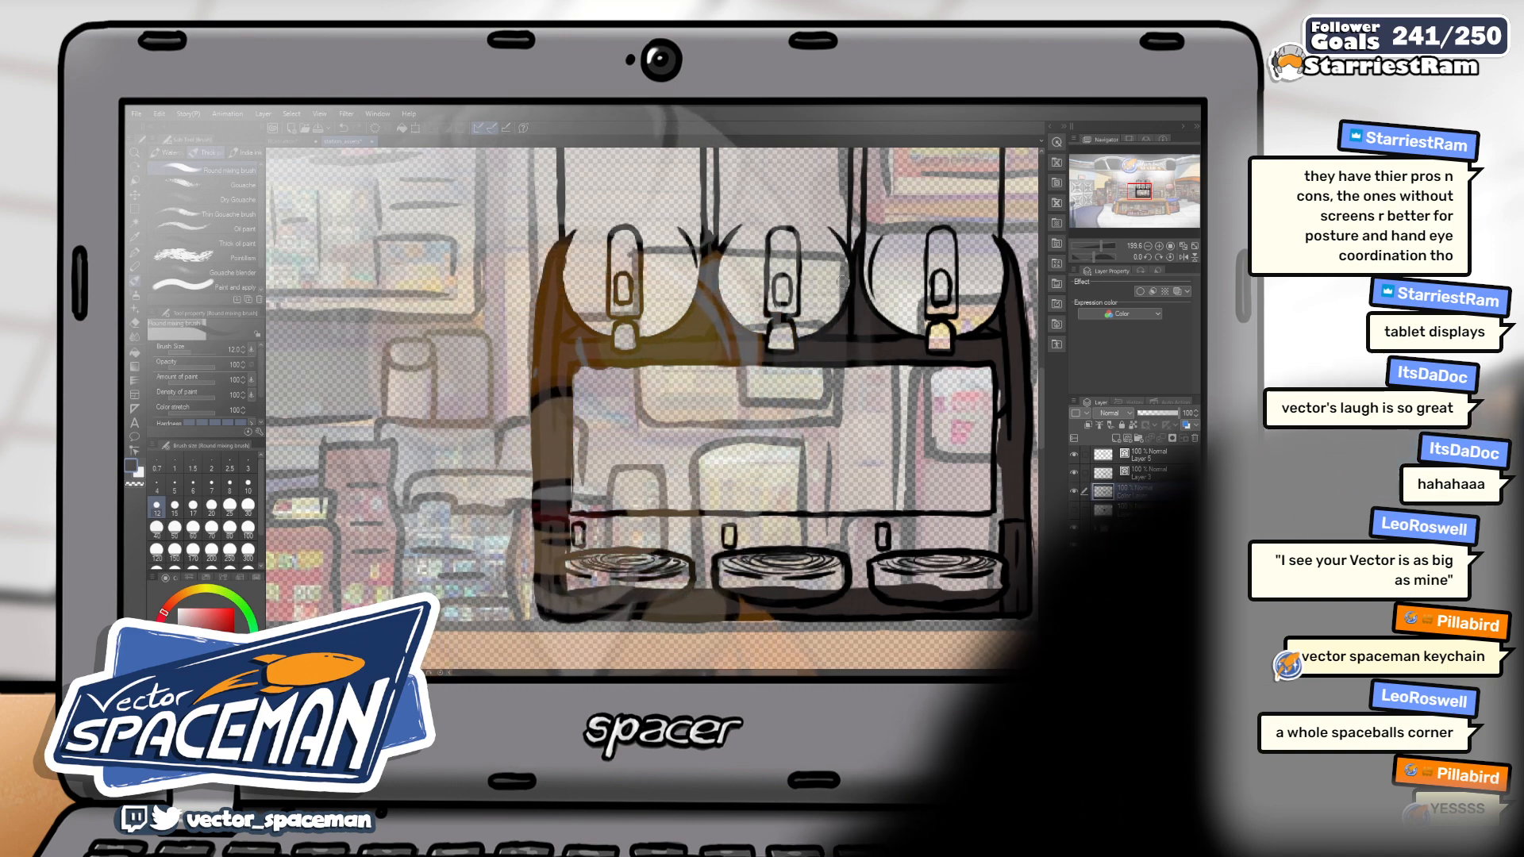
{"action": "mouse_move", "coordinate": [837, 267]}
{"action": "left_mouse_down"}
{"action": "mouse_move", "coordinate": [800, 291]}
{"action": "mouse_move", "coordinate": [822, 314]}
{"action": "mouse_move", "coordinate": [805, 323]}
{"action": "mouse_move", "coordinate": [817, 315]}
{"action": "mouse_move", "coordinate": [832, 341]}
{"action": "mouse_move", "coordinate": [870, 273]}
{"action": "left_mouse_up"}
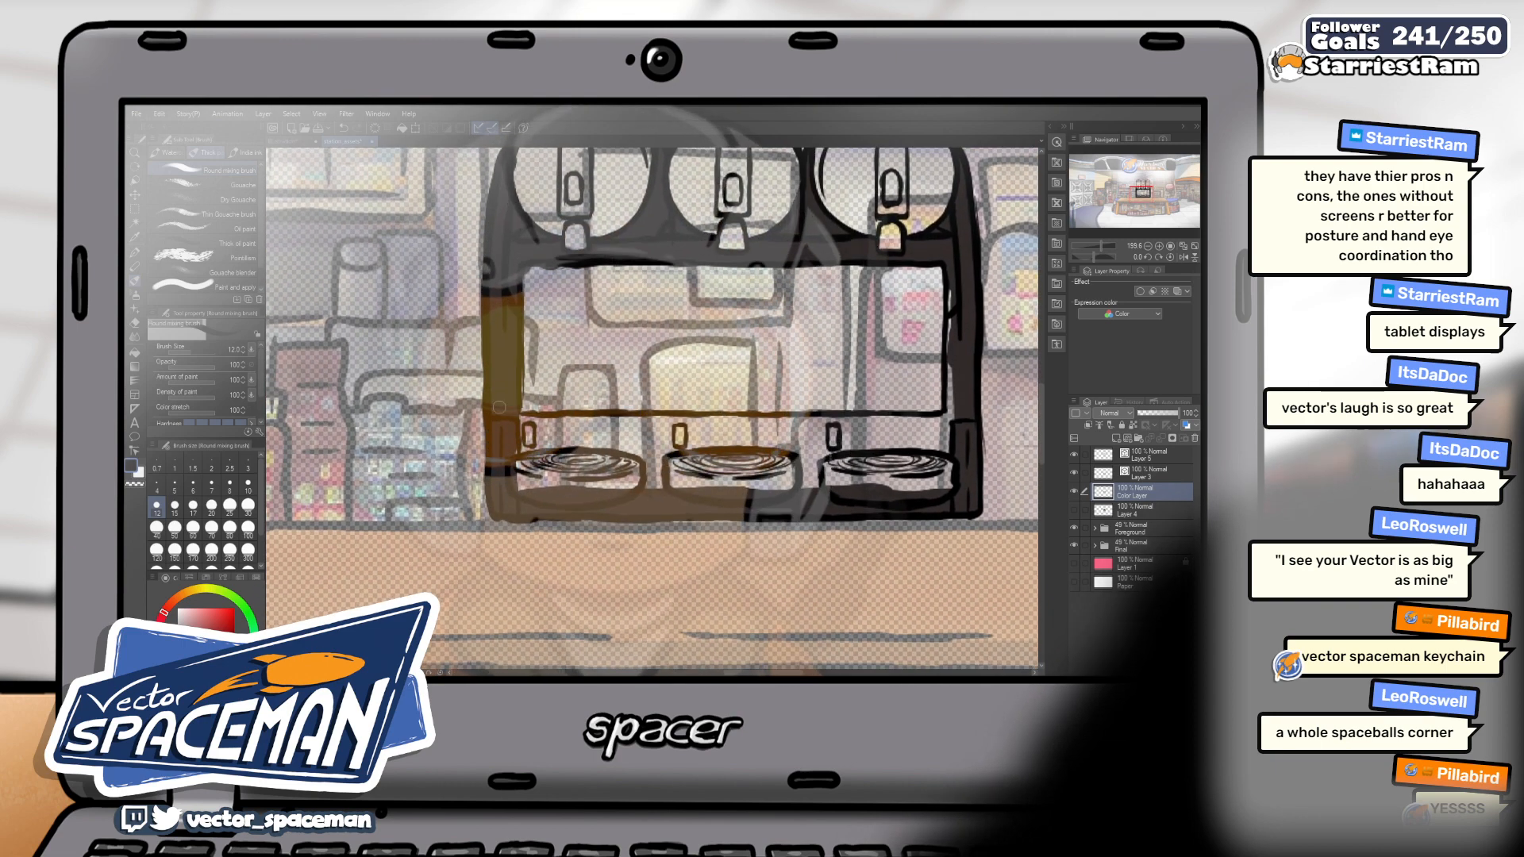
Paint the band between the opening and the trays black at brush size 25, and fill its edges at size 17
{"action": "key", "text": "bracketright"}
{"action": "key", "text": "bracketright"}
{"action": "key", "text": "bracketright"}
{"action": "key", "text": "bracketright"}
{"action": "mouse_move", "coordinate": [534, 474]}
{"action": "left_mouse_down"}
{"action": "mouse_move", "coordinate": [518, 476]}
{"action": "mouse_move", "coordinate": [525, 437]}
{"action": "left_mouse_up"}
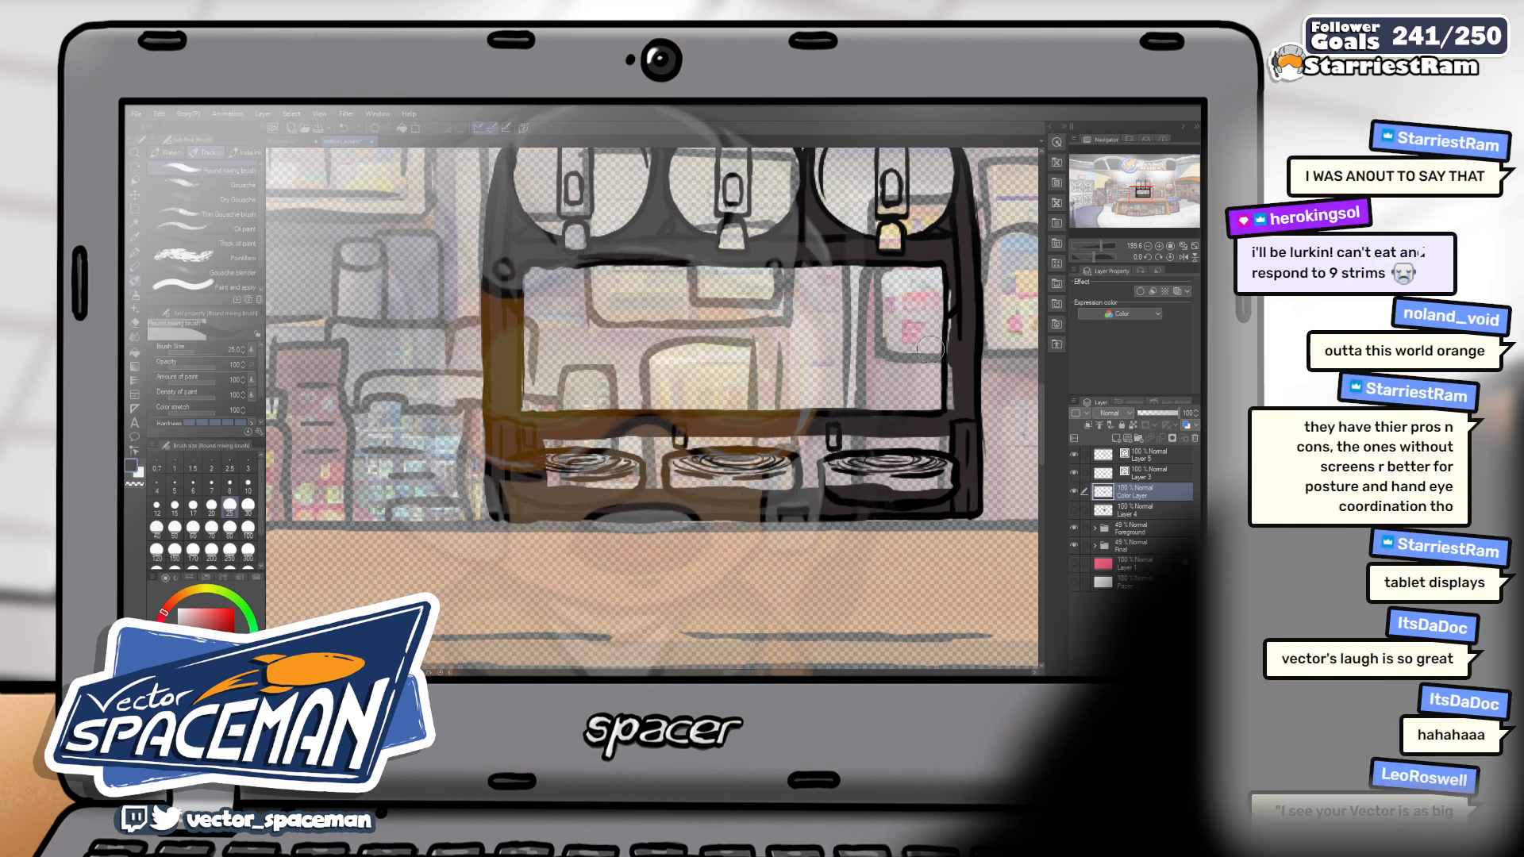
{"action": "key", "text": "bracketleft"}
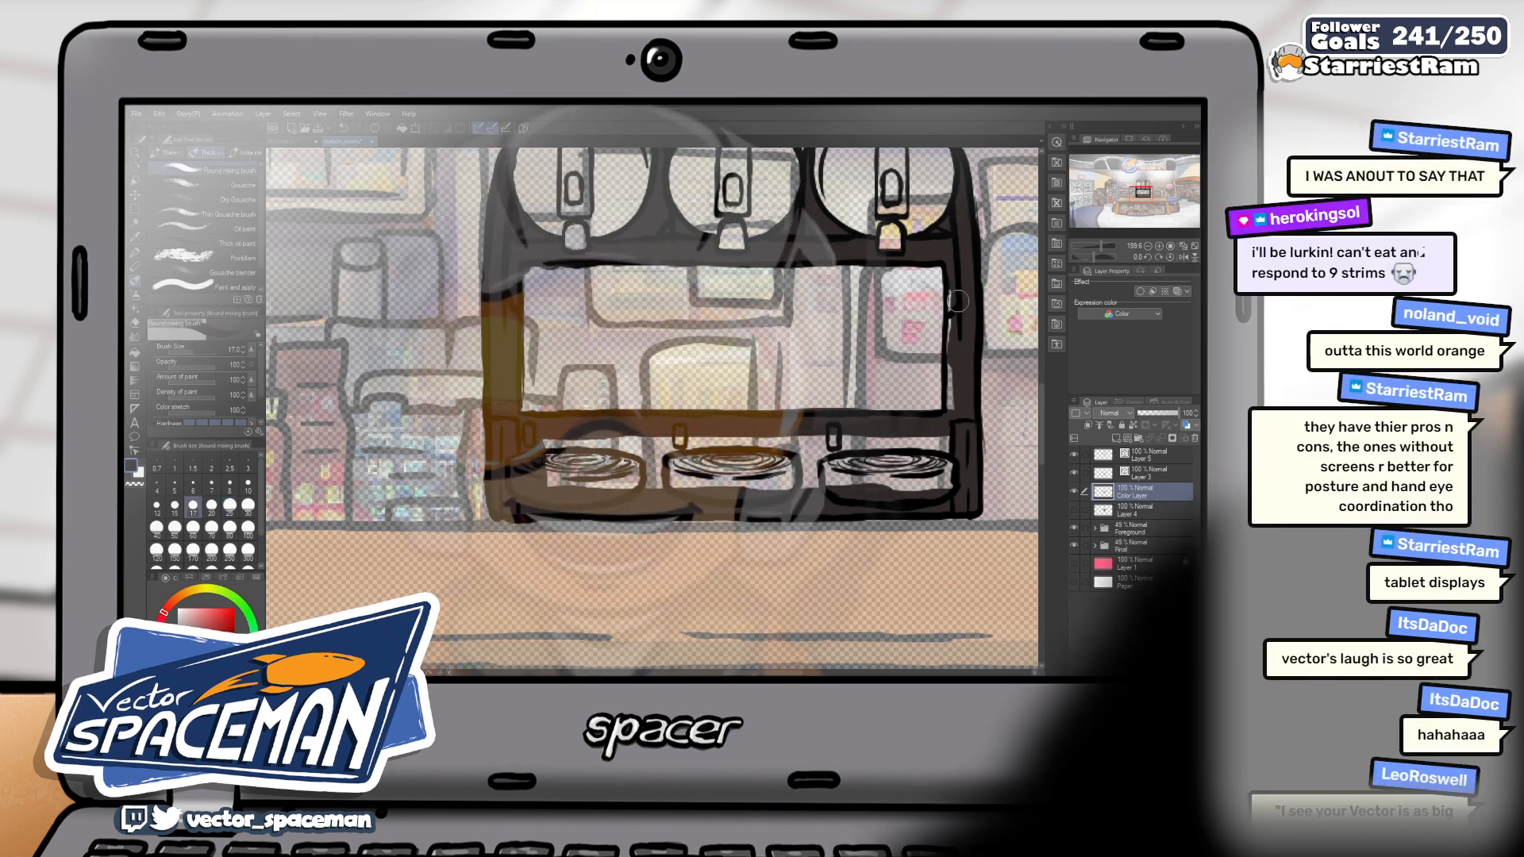
{"action": "key", "text": "bracketleft"}
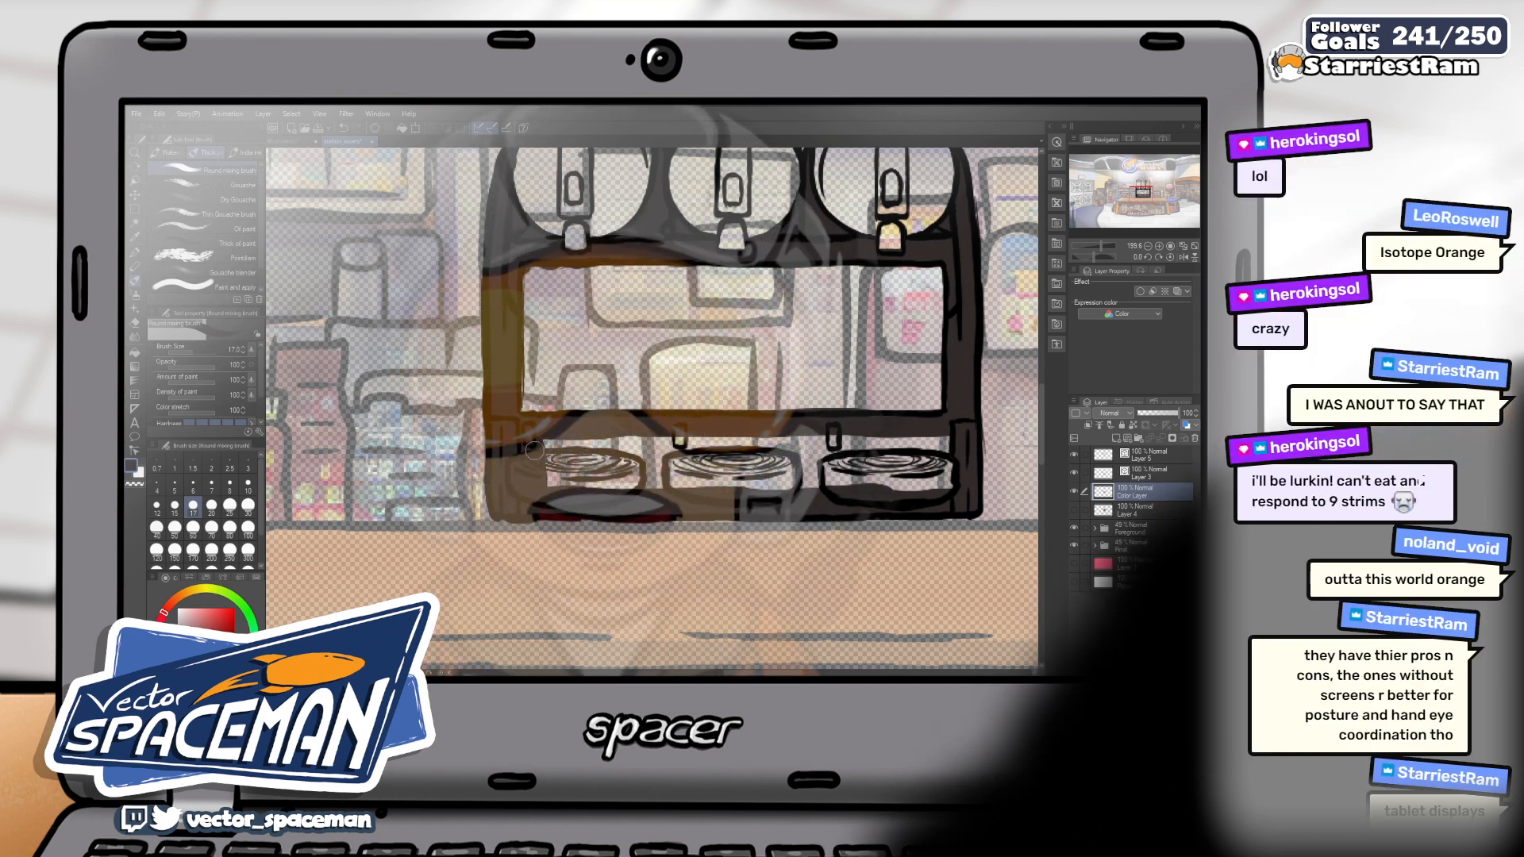
Enlarge the brush to size 30 and paint the three drip trays and the areas around them black
{"action": "key", "text": "bracketright"}
{"action": "key", "text": "bracketright"}
{"action": "key", "text": "bracketright"}
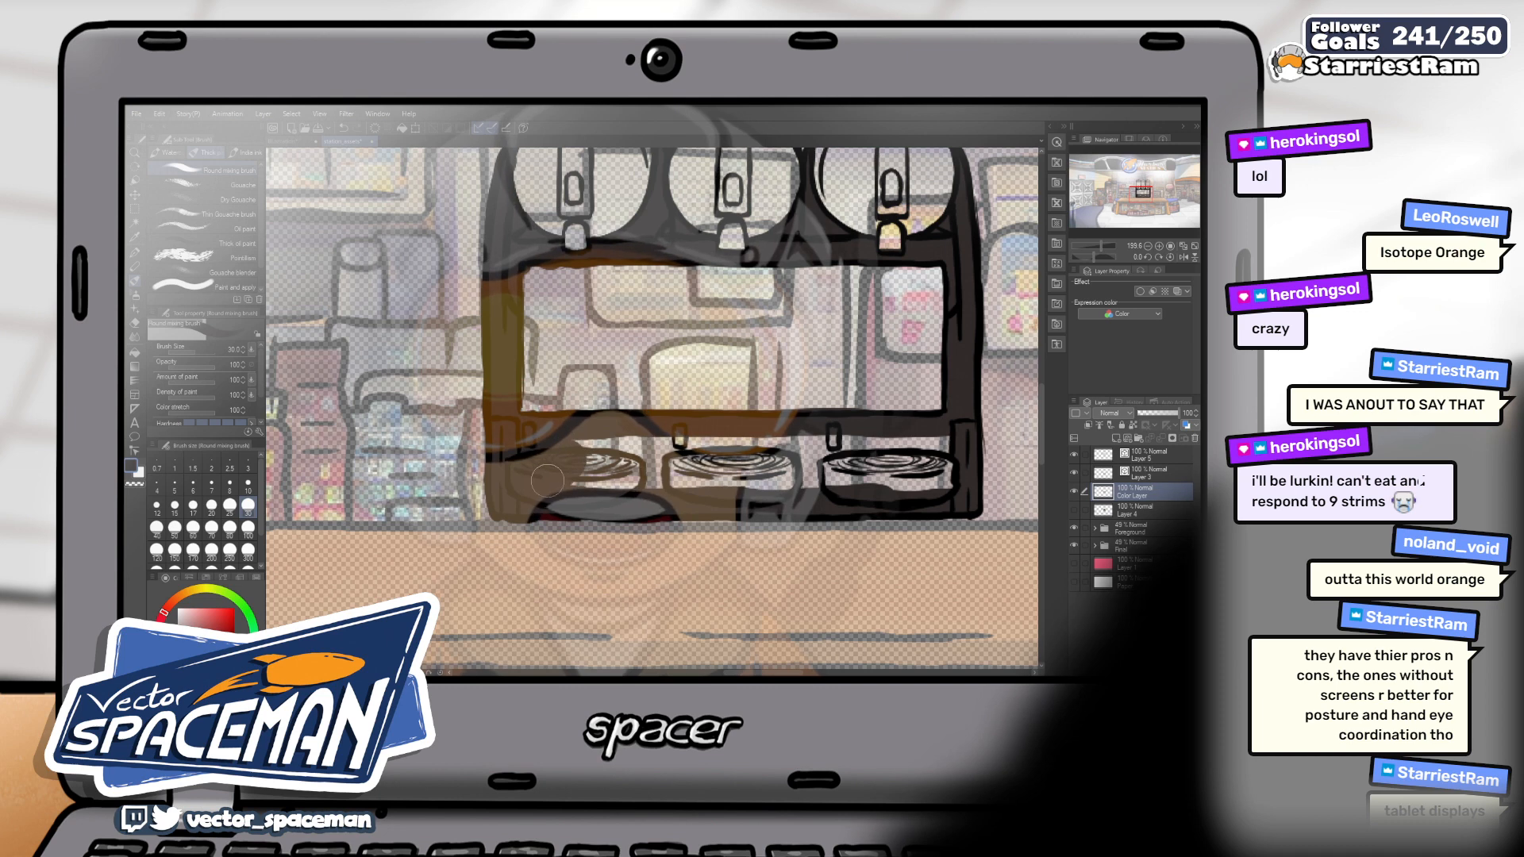
{"action": "mouse_move", "coordinate": [798, 482]}
{"action": "left_mouse_down"}
{"action": "mouse_move", "coordinate": [947, 481]}
{"action": "mouse_move", "coordinate": [953, 458]}
{"action": "mouse_move", "coordinate": [950, 438]}
{"action": "mouse_move", "coordinate": [824, 441]}
{"action": "left_mouse_up"}
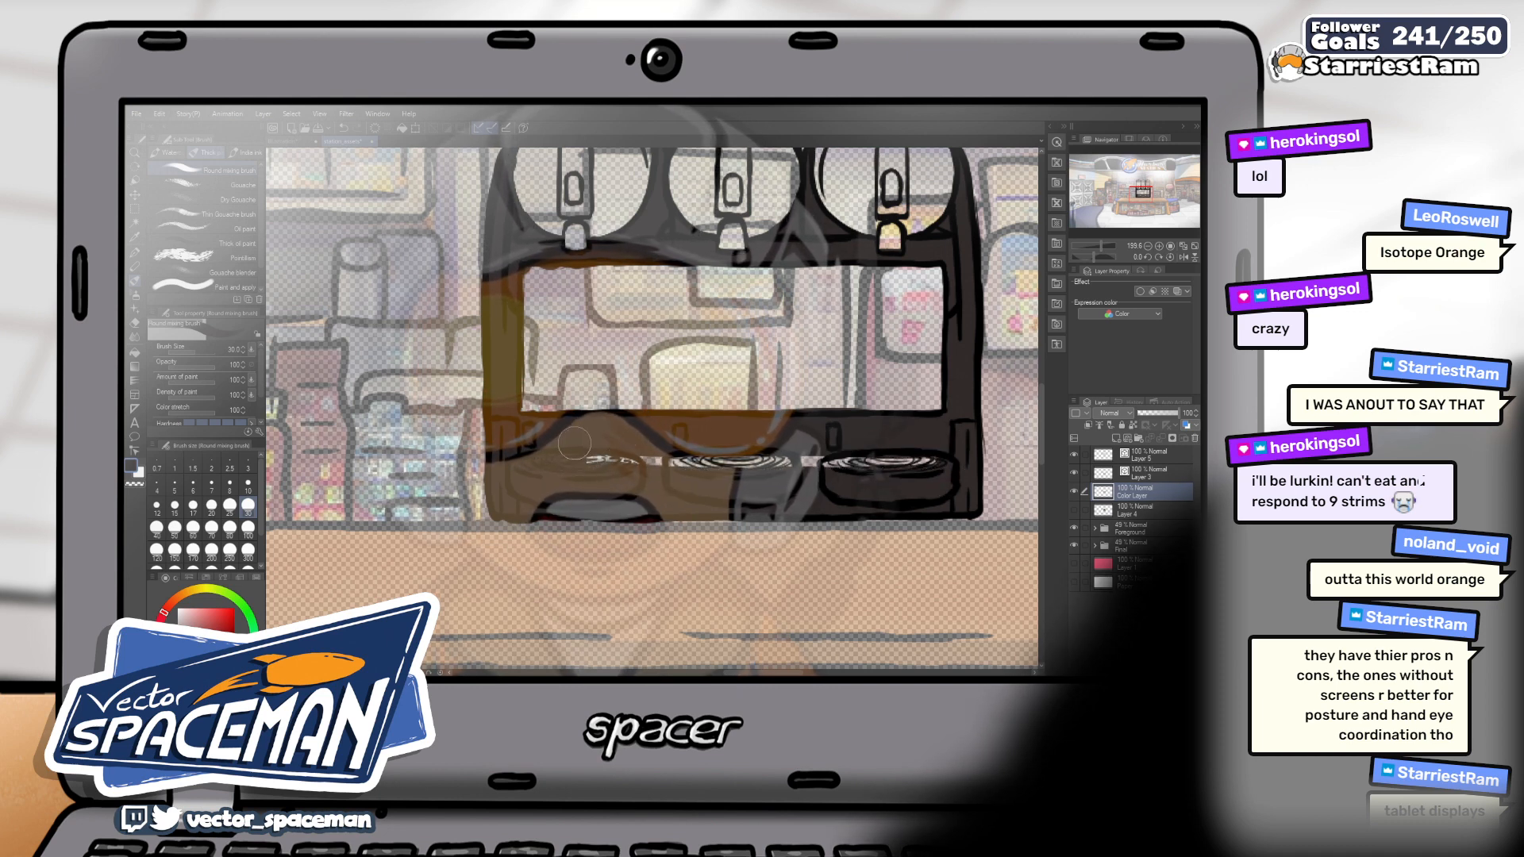
{"action": "left_click_drag", "start_coordinate": [574, 443], "coordinate": [640, 456]}
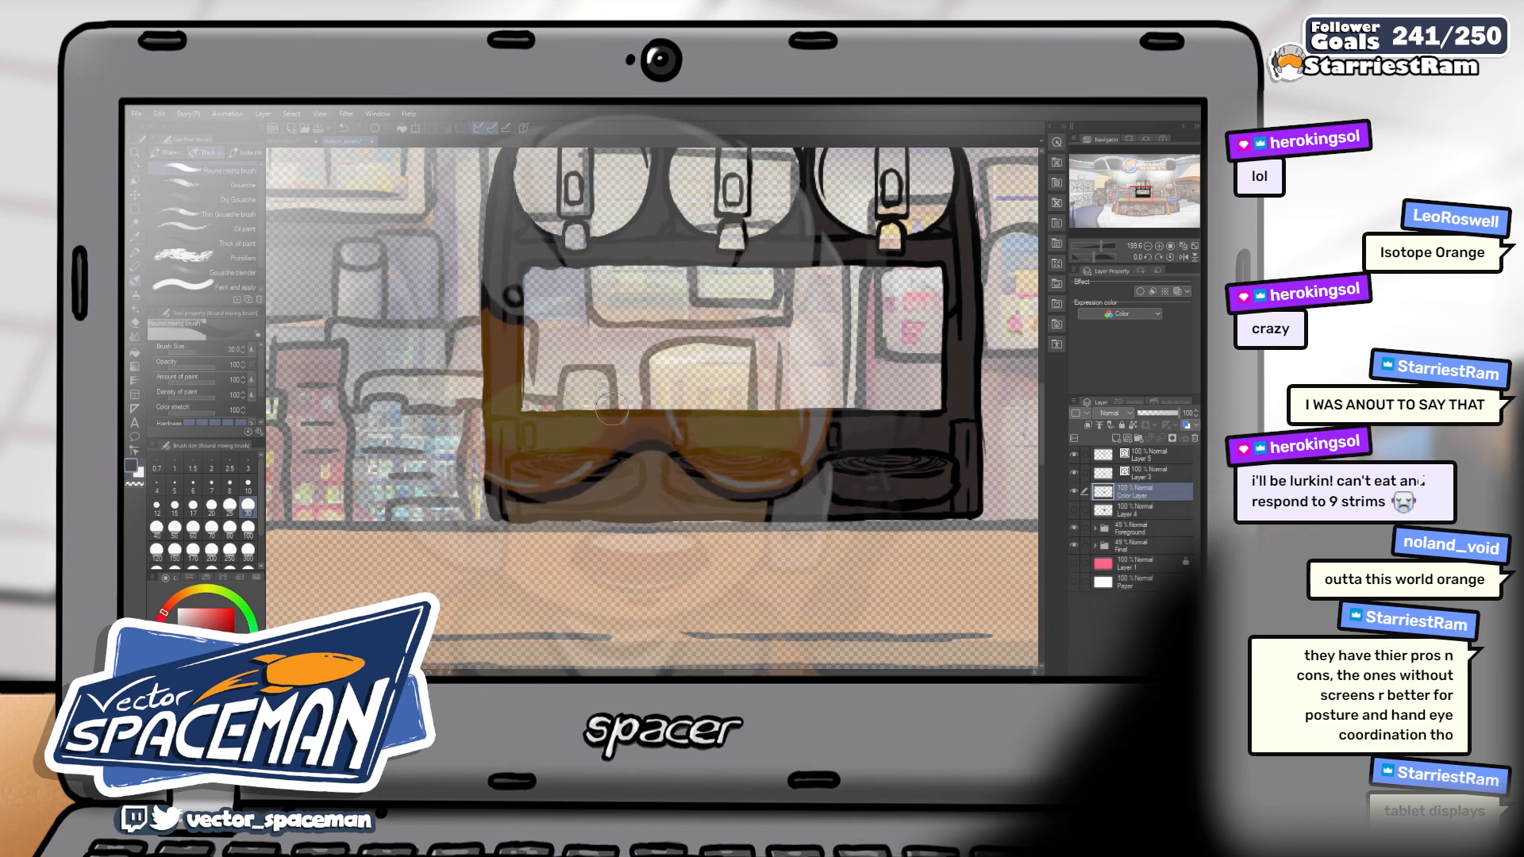
Clean up the edges of the black machine body with a small eraser, touching up missed spots with the brush at size 12
{"action": "key", "text": "e"}
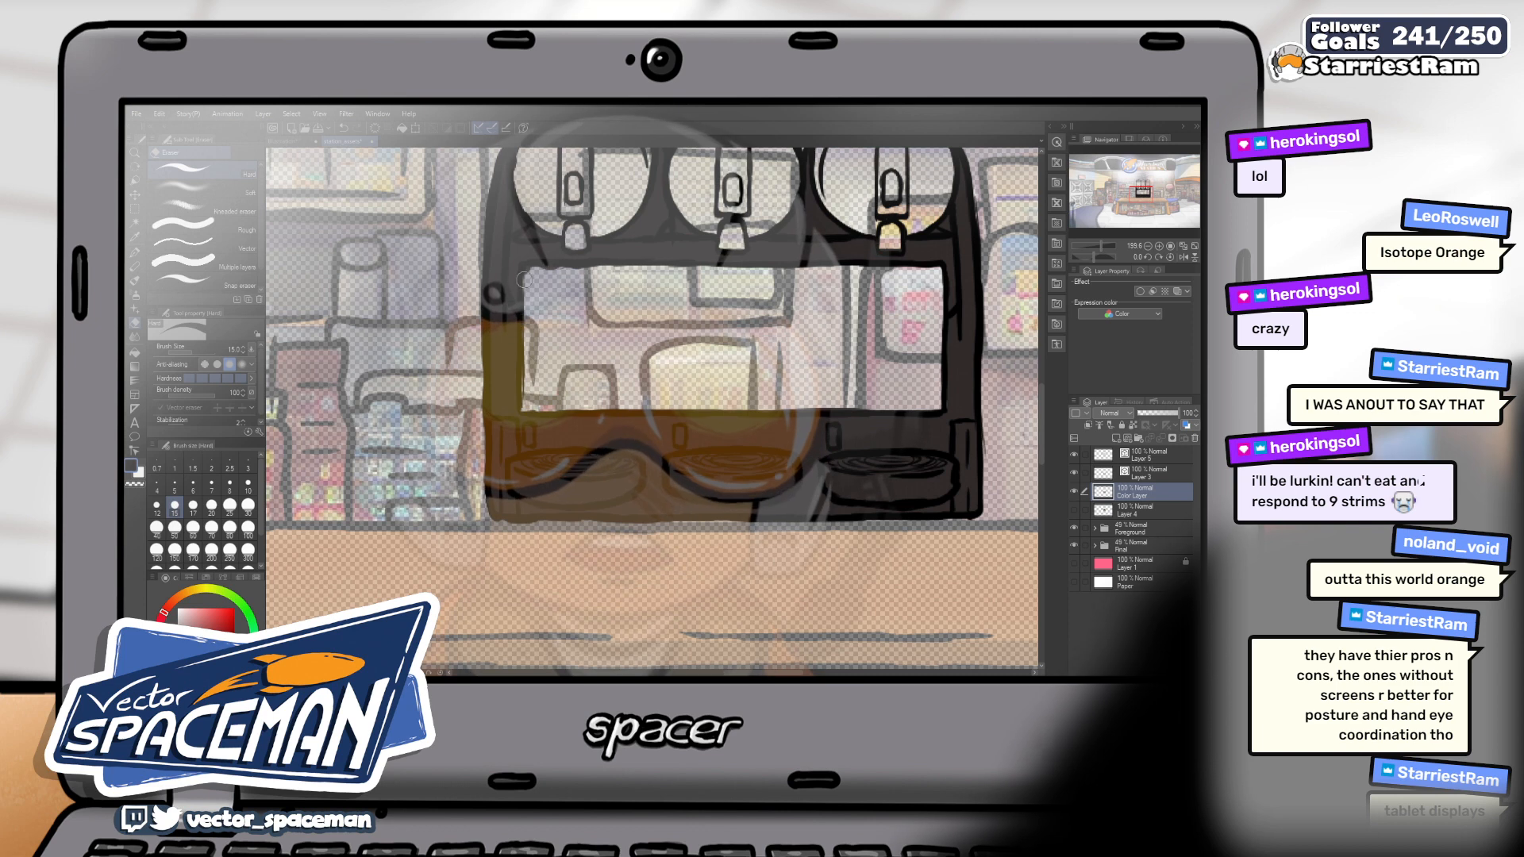
{"action": "key", "text": "bracketleft"}
{"action": "key", "text": "bracketleft"}
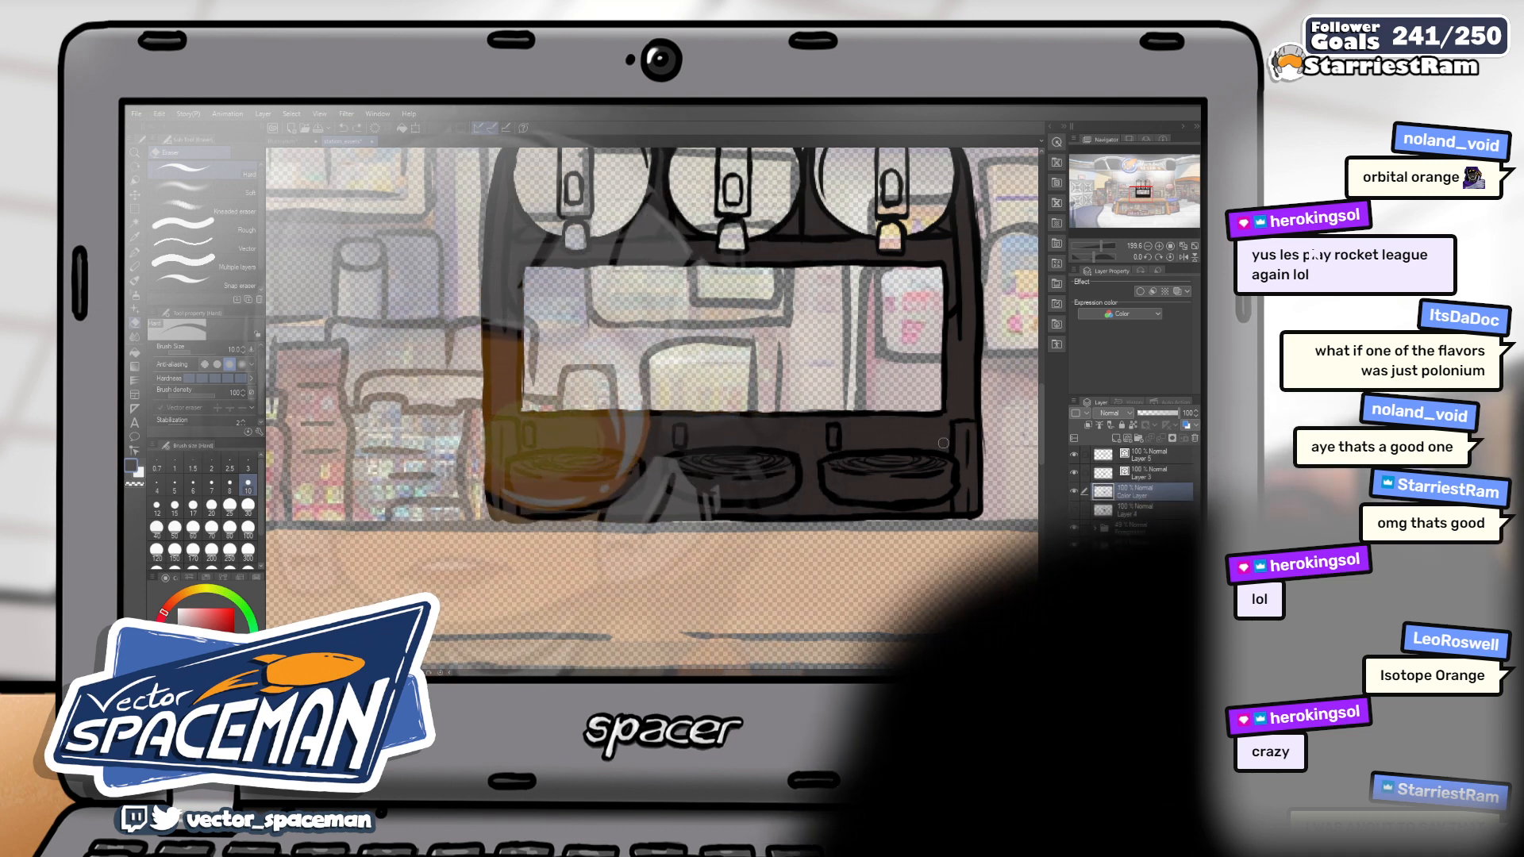
{"action": "key", "text": "b"}
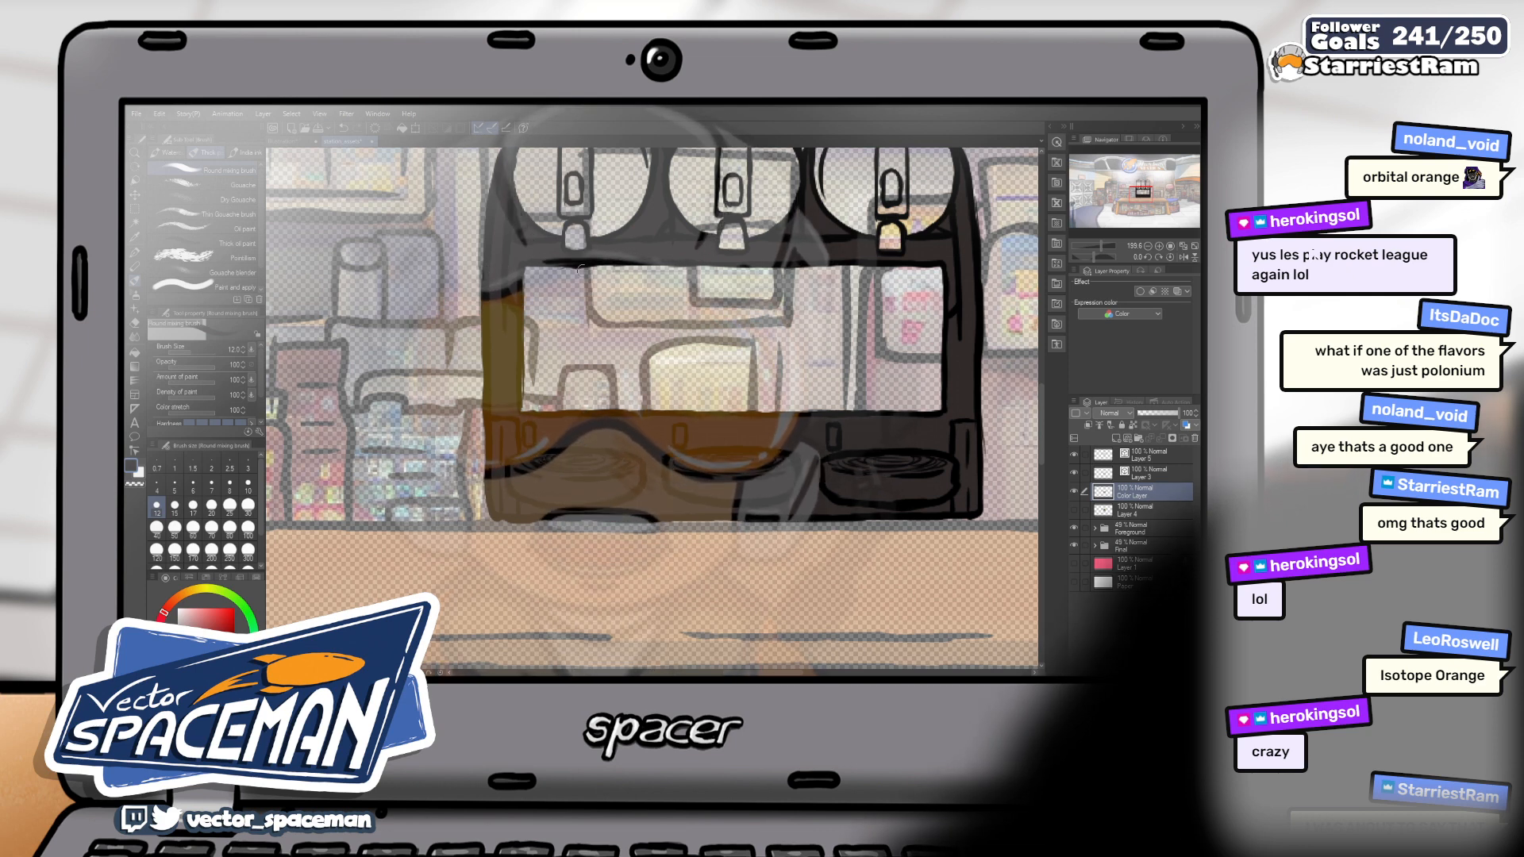
{"action": "key", "text": "e"}
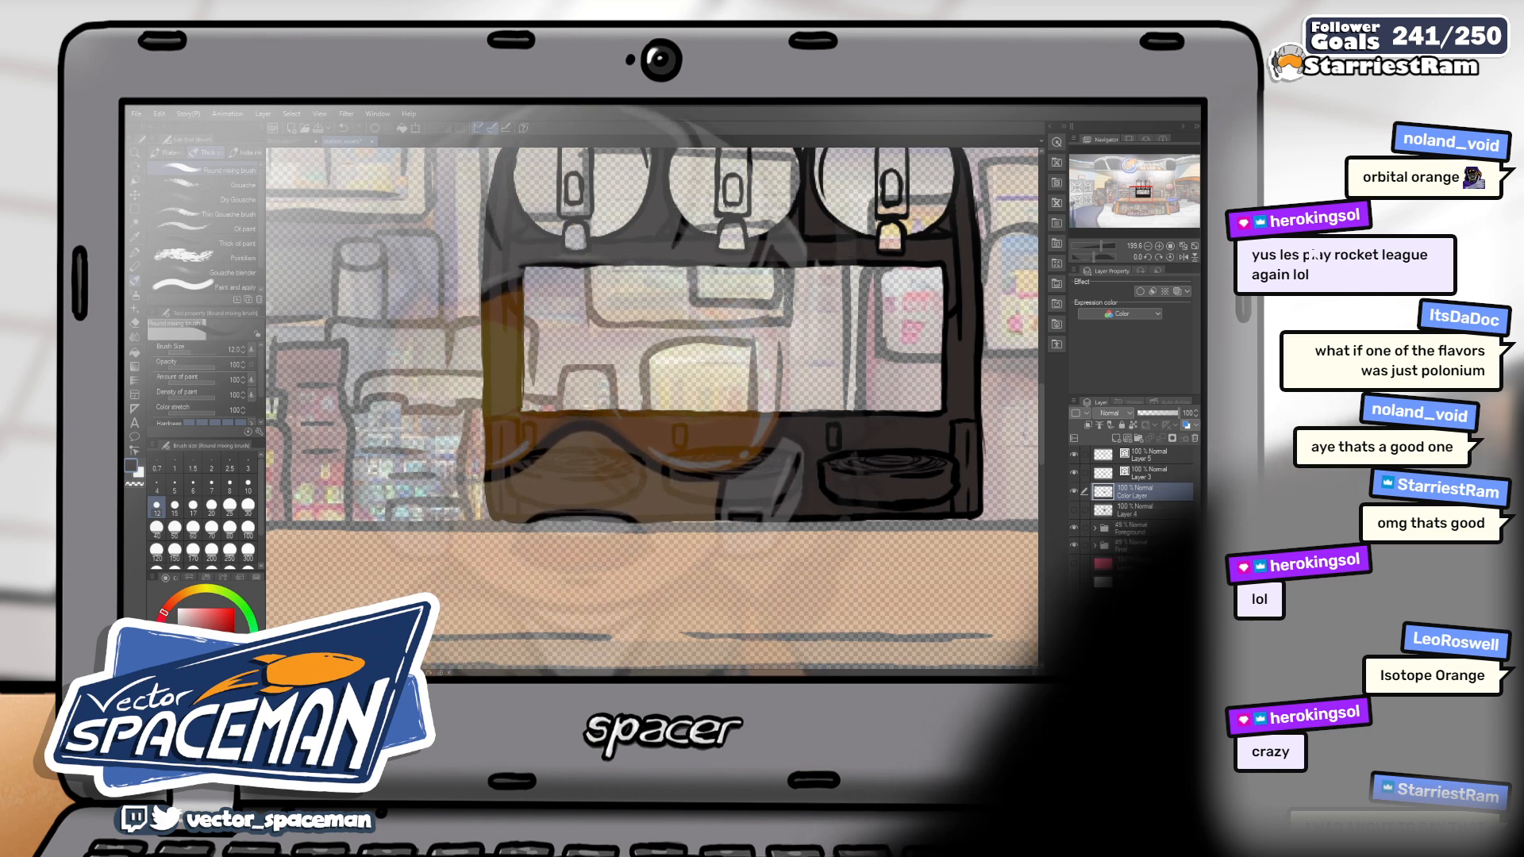
{"action": "key", "text": "bracketleft"}
{"action": "key", "text": "bracketleft"}
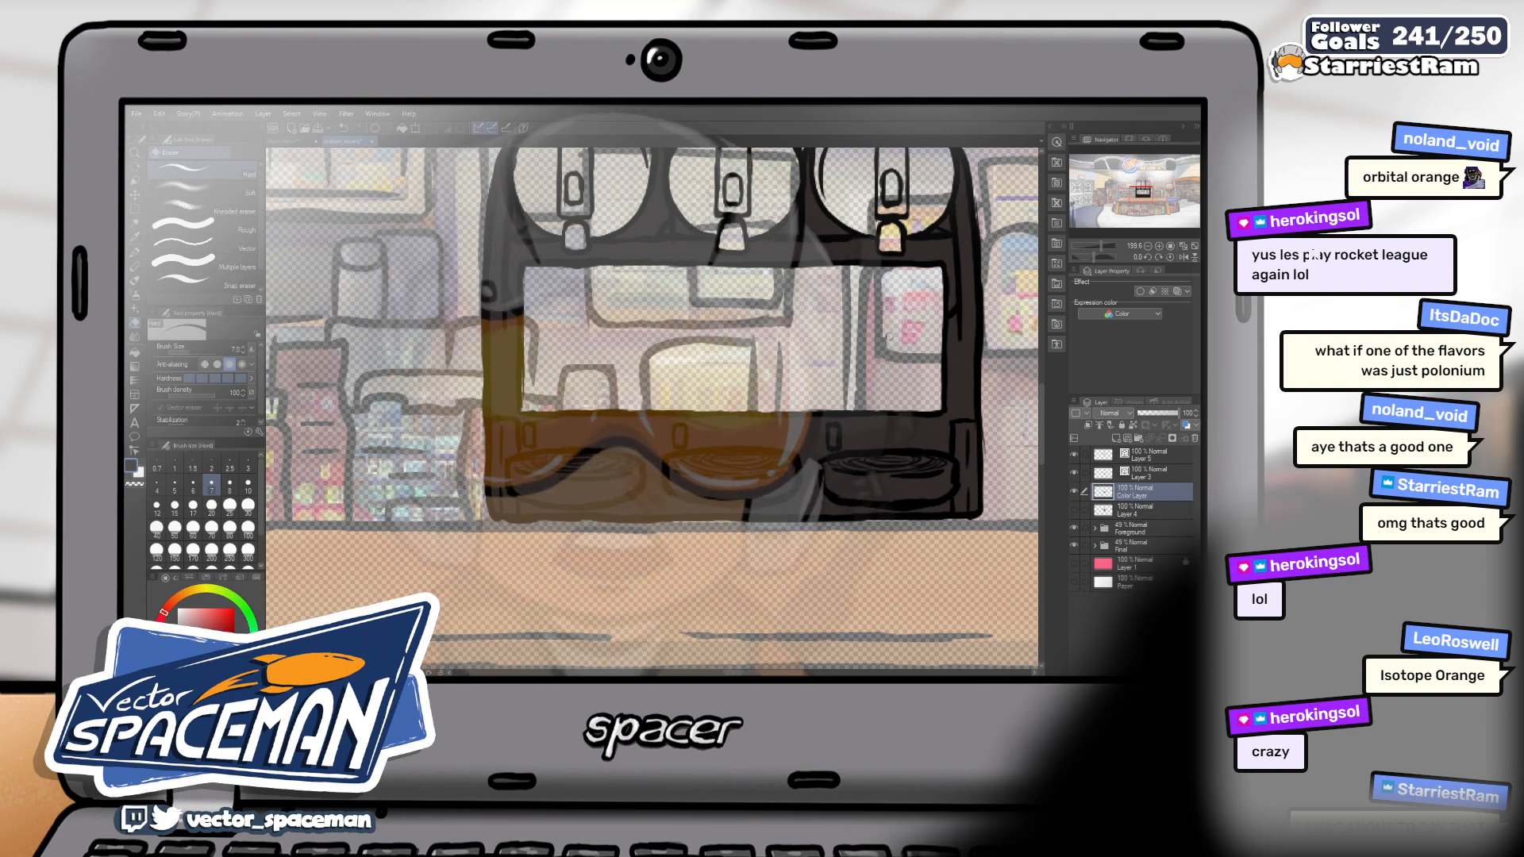
Paint the lids of the left and middle slush canisters black with the brush at size 20
{"action": "left_click_drag", "start_coordinate": [874, 265], "coordinate": [907, 352]}
{"action": "scroll", "coordinate": [907, 353], "scroll_direction": "up", "scroll_amount": 3}
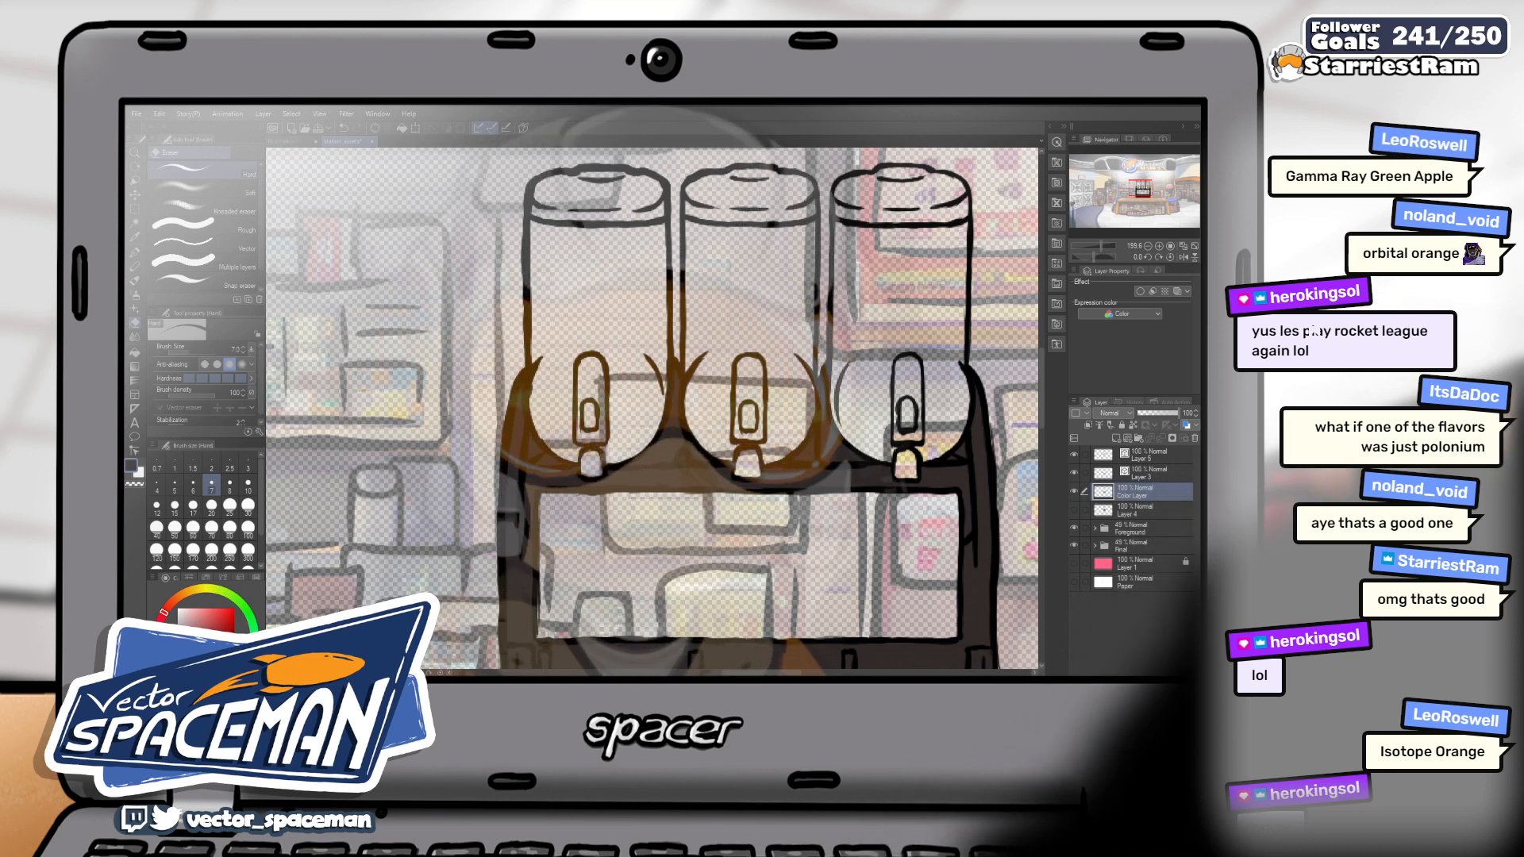
{"action": "key", "text": "b"}
{"action": "key", "text": "bracketright"}
{"action": "key", "text": "bracketright"}
{"action": "key", "text": "bracketright"}
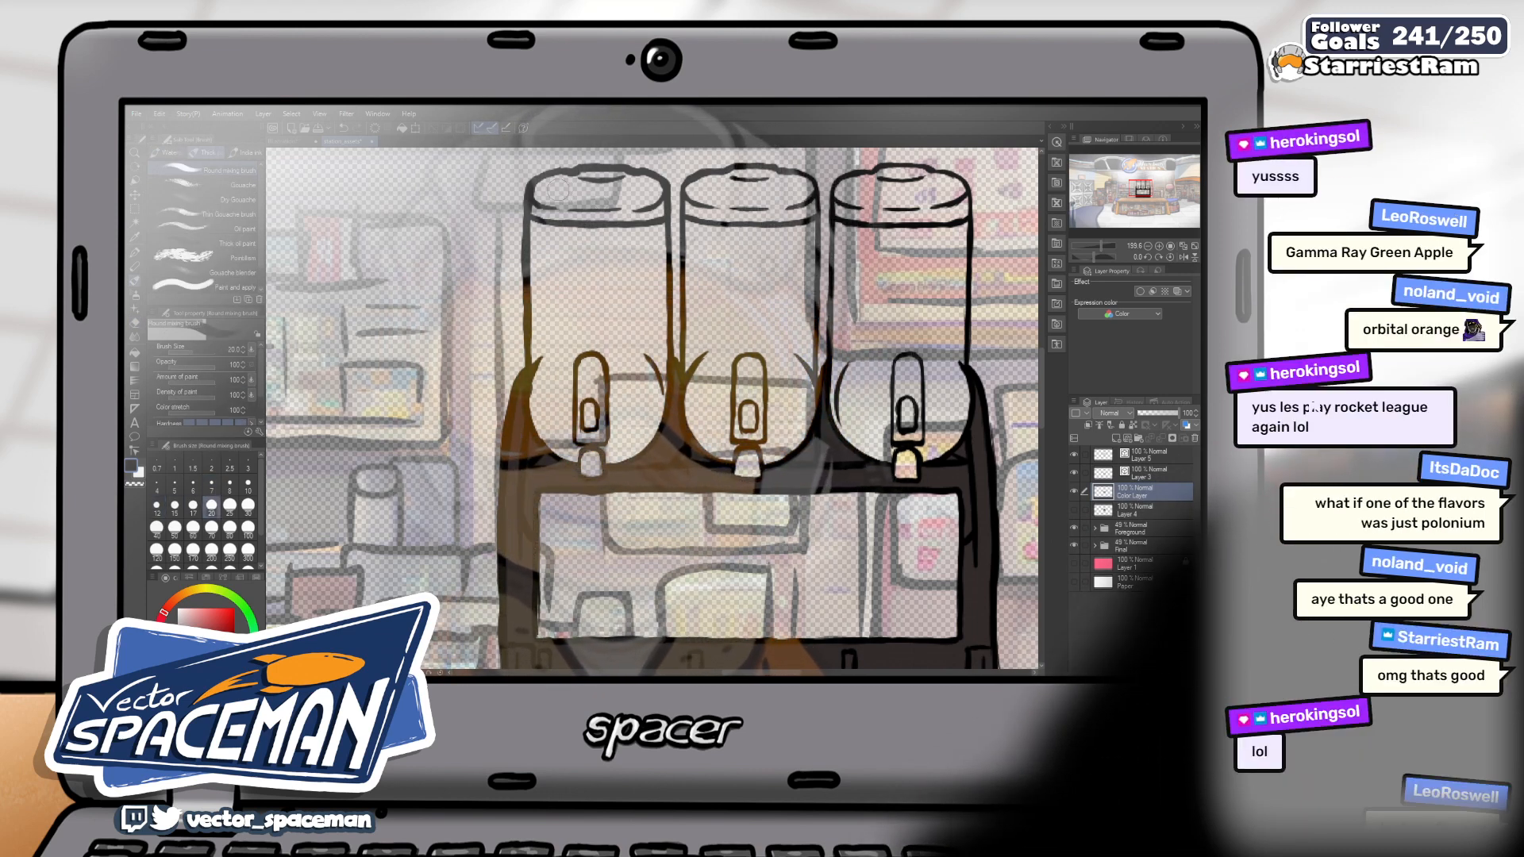
{"action": "left_click_drag", "start_coordinate": [560, 212], "coordinate": [654, 211]}
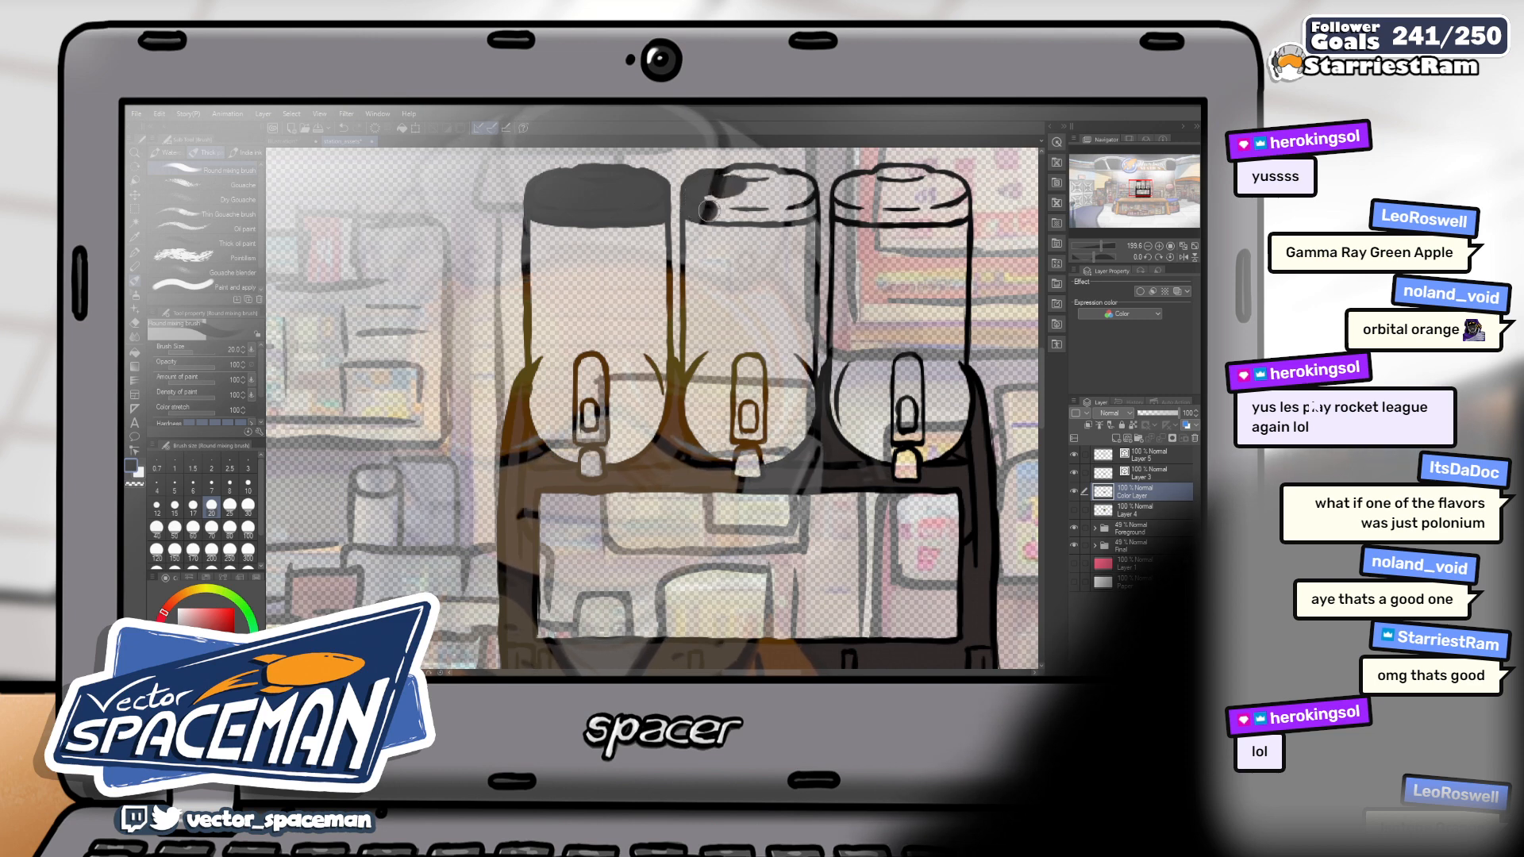
{"action": "mouse_move", "coordinate": [706, 210]}
{"action": "left_mouse_down"}
{"action": "mouse_move", "coordinate": [766, 213]}
{"action": "mouse_move", "coordinate": [803, 186]}
{"action": "mouse_move", "coordinate": [732, 179]}
{"action": "mouse_move", "coordinate": [774, 202]}
{"action": "mouse_move", "coordinate": [711, 195]}
{"action": "left_mouse_up"}
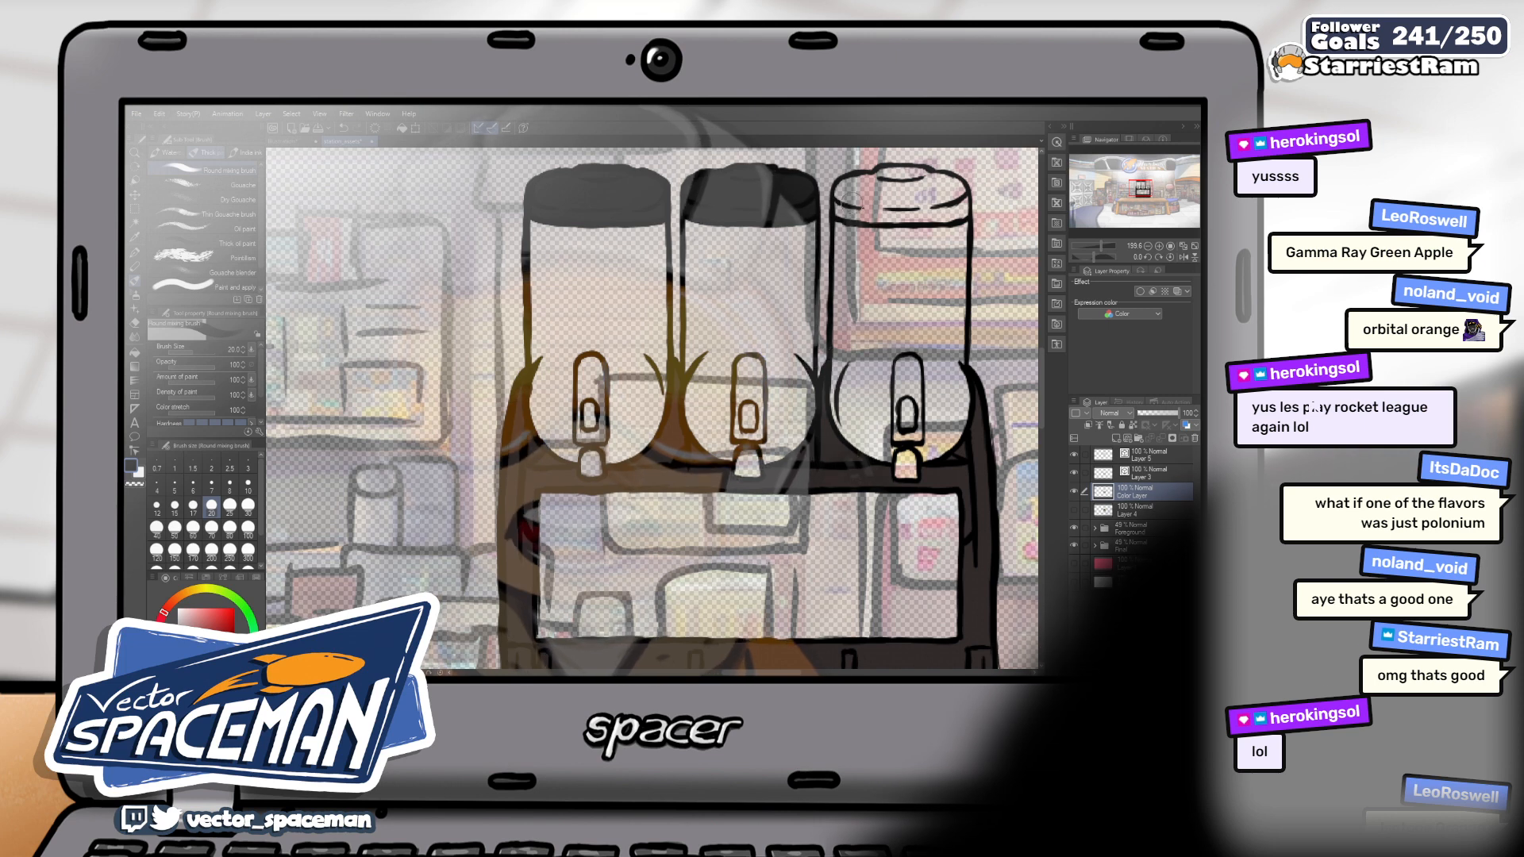
Paint the right canister's lid black, redoing the first stroke and finishing the edges with the brush at size 15
{"action": "left_click_drag", "start_coordinate": [869, 181], "coordinate": [839, 191]}
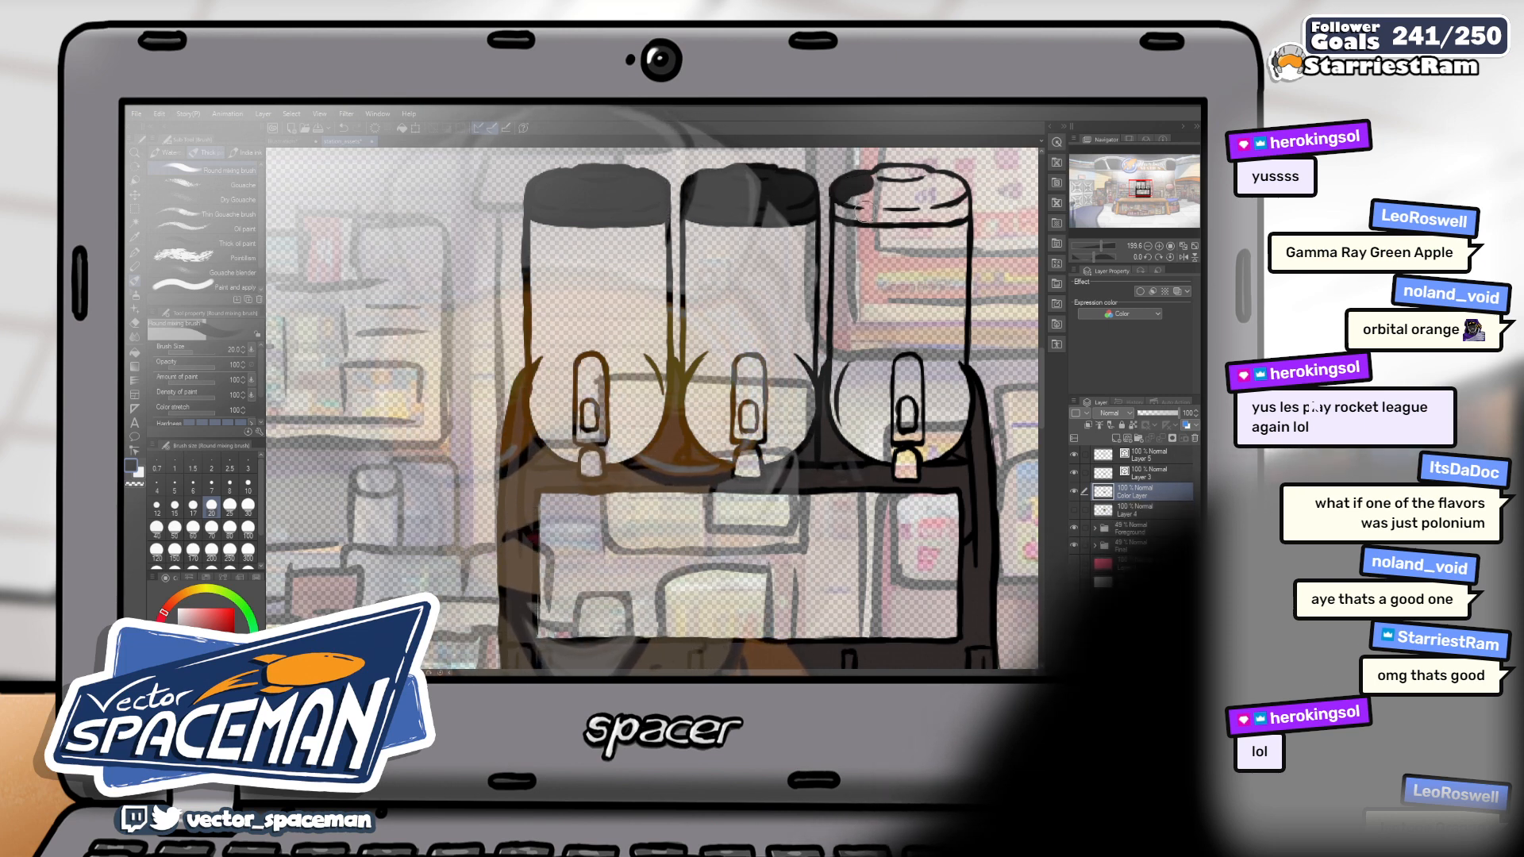
{"action": "key", "text": "ctrl+z"}
{"action": "left_click_drag", "start_coordinate": [872, 181], "coordinate": [845, 192]}
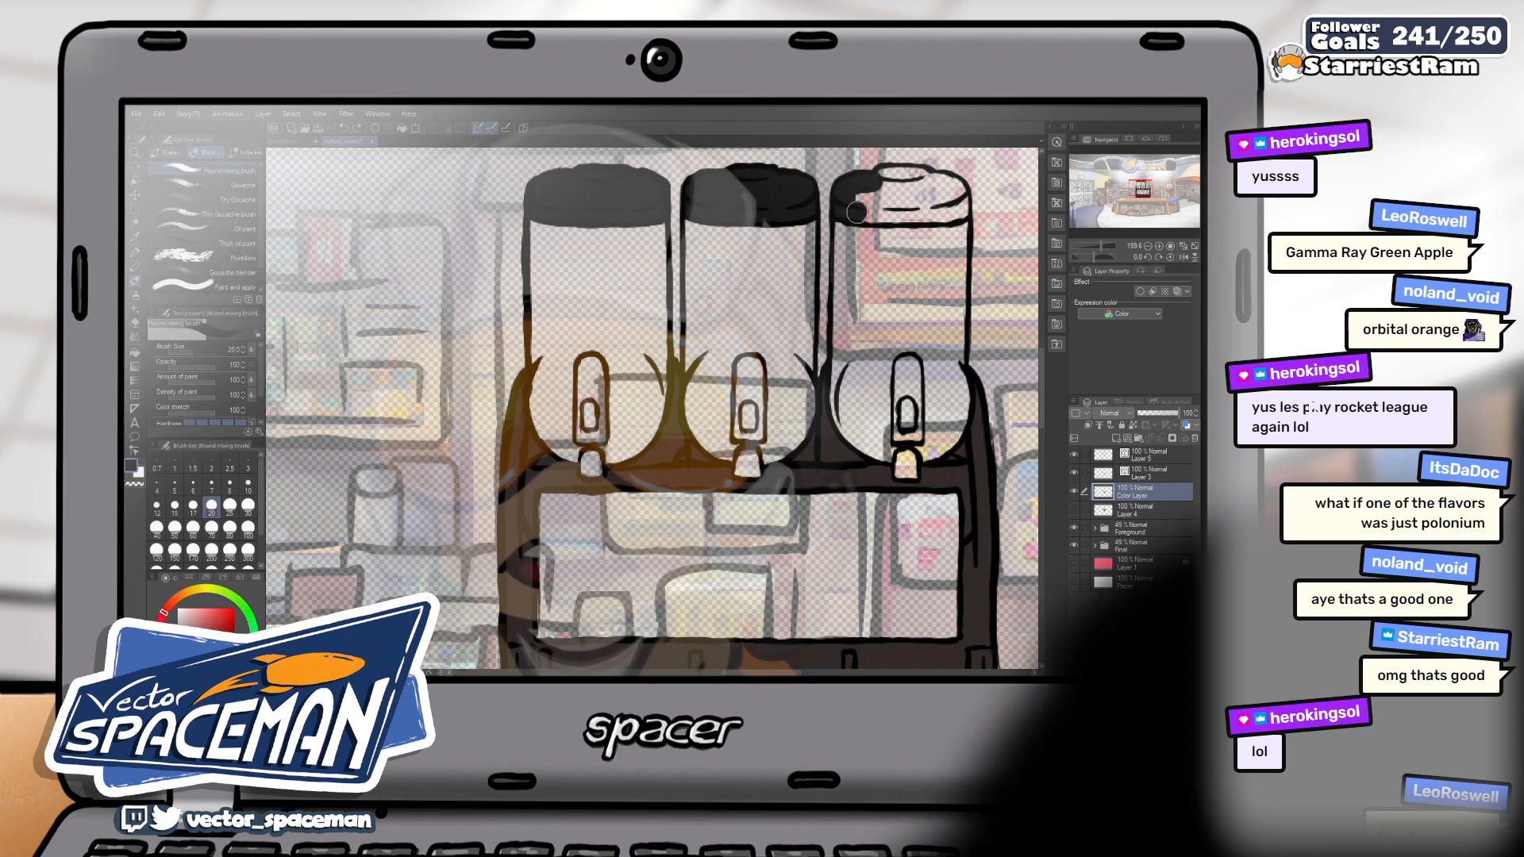
{"action": "left_click_drag", "start_coordinate": [882, 215], "coordinate": [892, 213]}
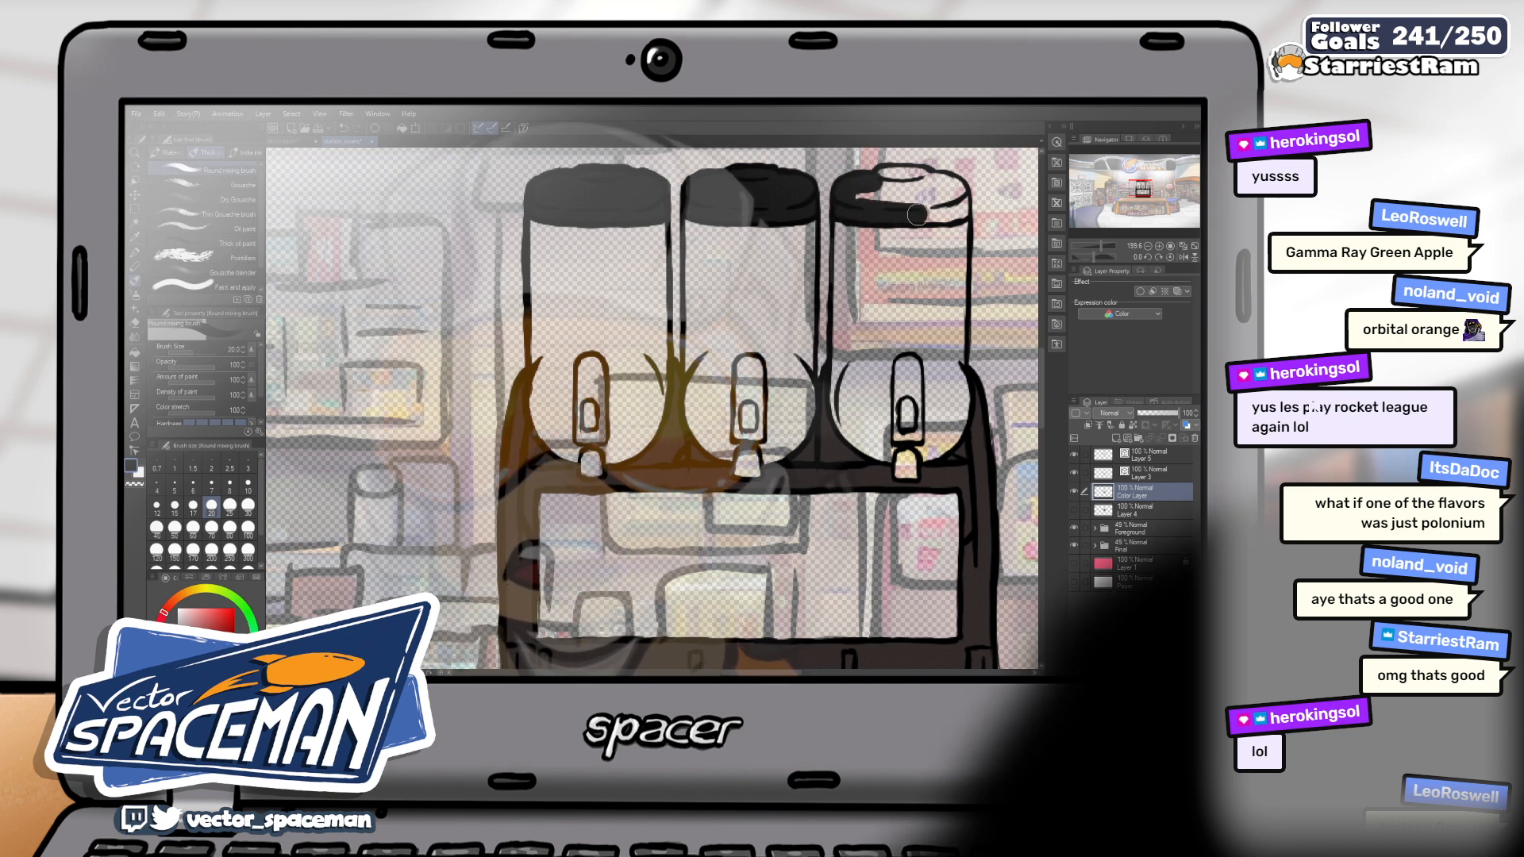
{"action": "key", "text": "bracketleft"}
{"action": "key", "text": "bracketleft"}
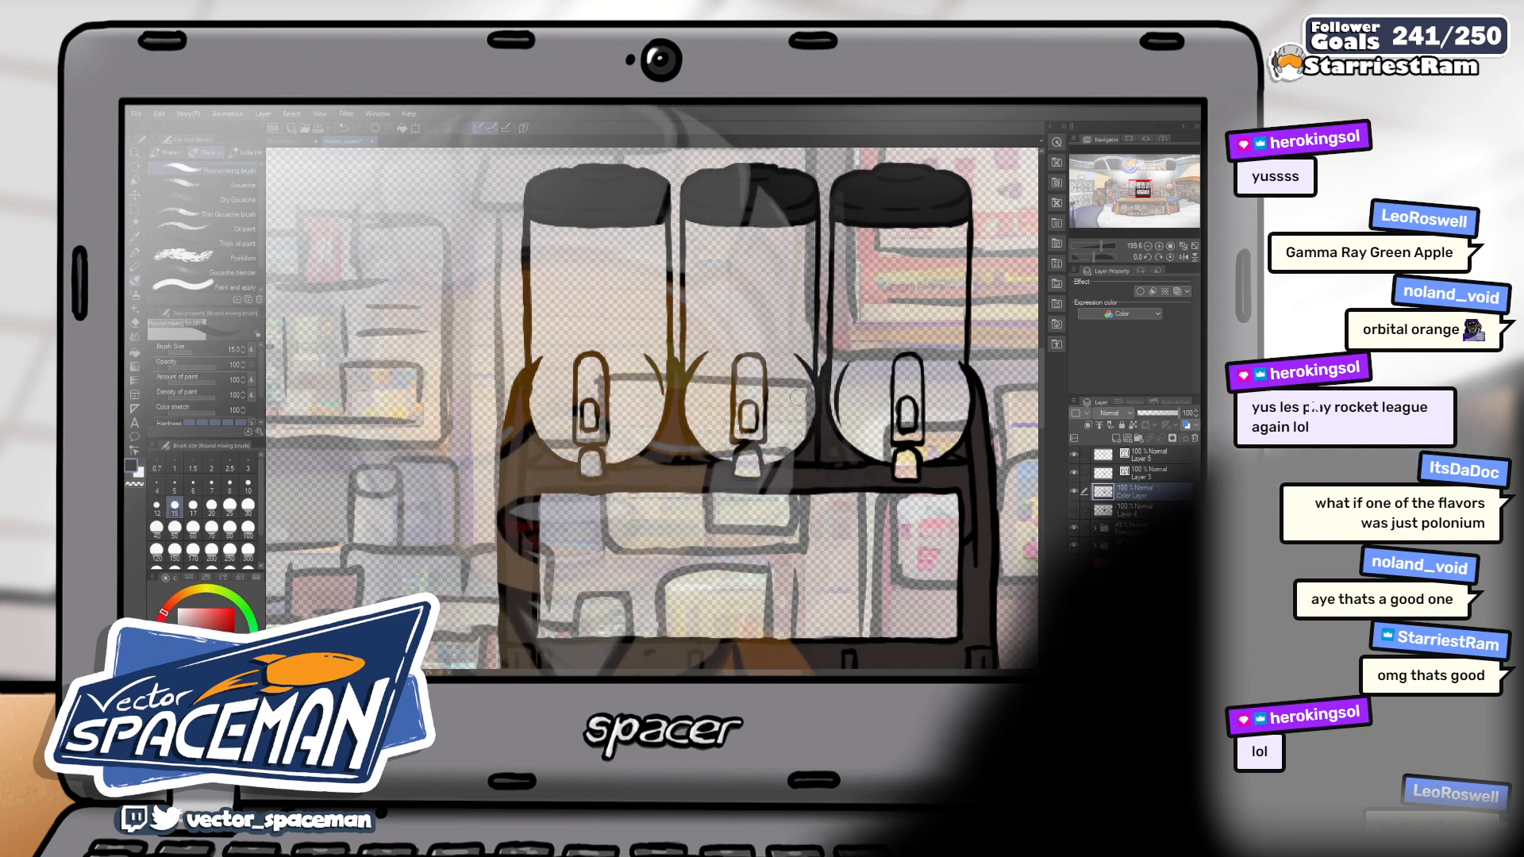
Paint the left dispenser's tap handle black at brush size 15 and fill its nozzle with a smaller brush
{"action": "mouse_move", "coordinate": [799, 402]}
{"action": "left_mouse_down"}
{"action": "mouse_move", "coordinate": [859, 339]}
{"action": "mouse_move", "coordinate": [858, 294]}
{"action": "mouse_move", "coordinate": [813, 409]}
{"action": "left_mouse_up"}
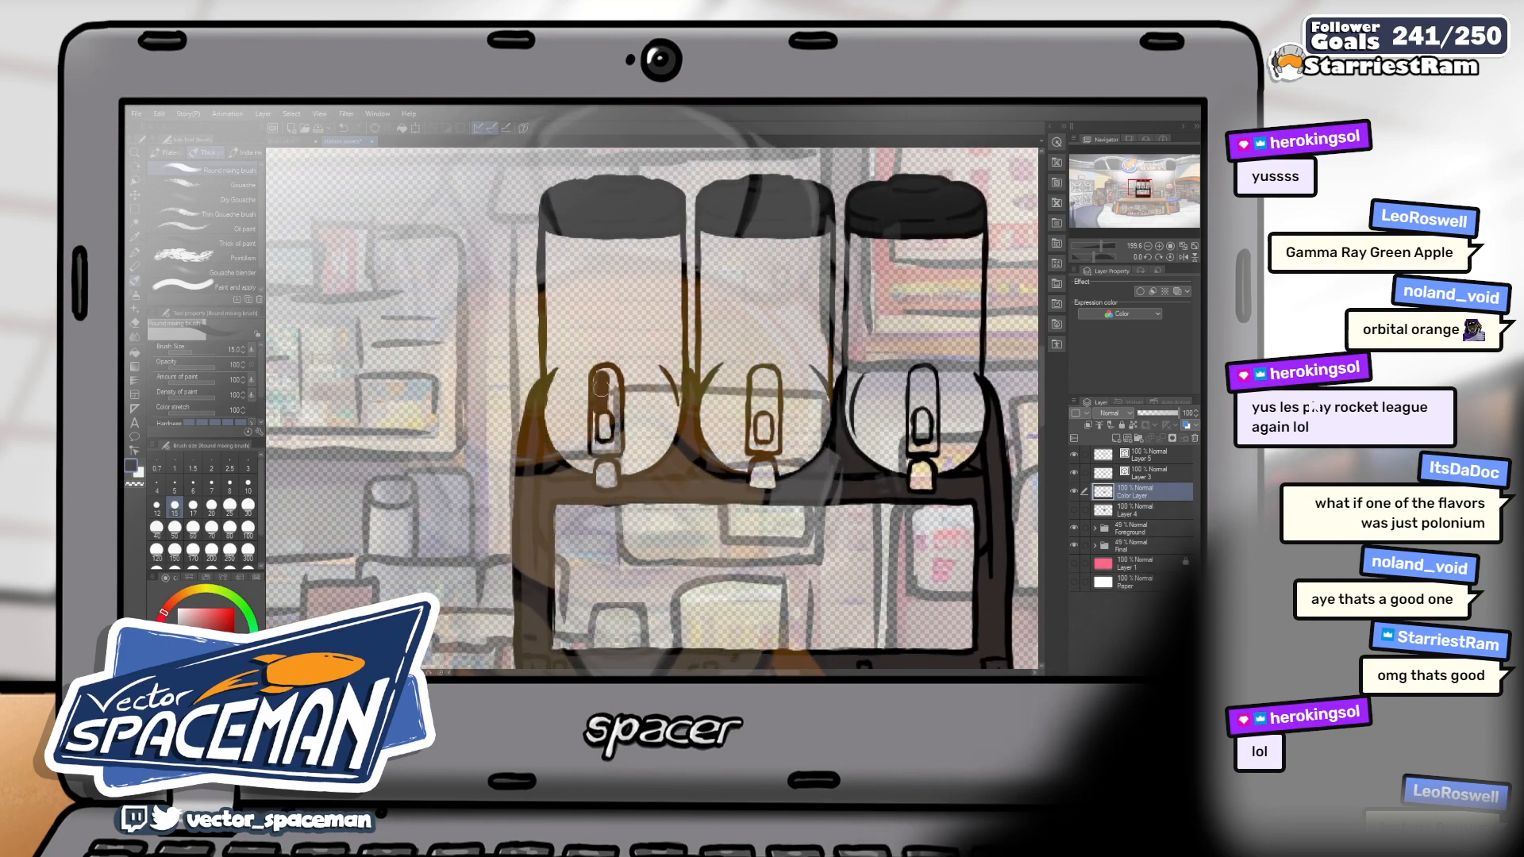
{"action": "left_click_drag", "start_coordinate": [599, 374], "coordinate": [611, 444]}
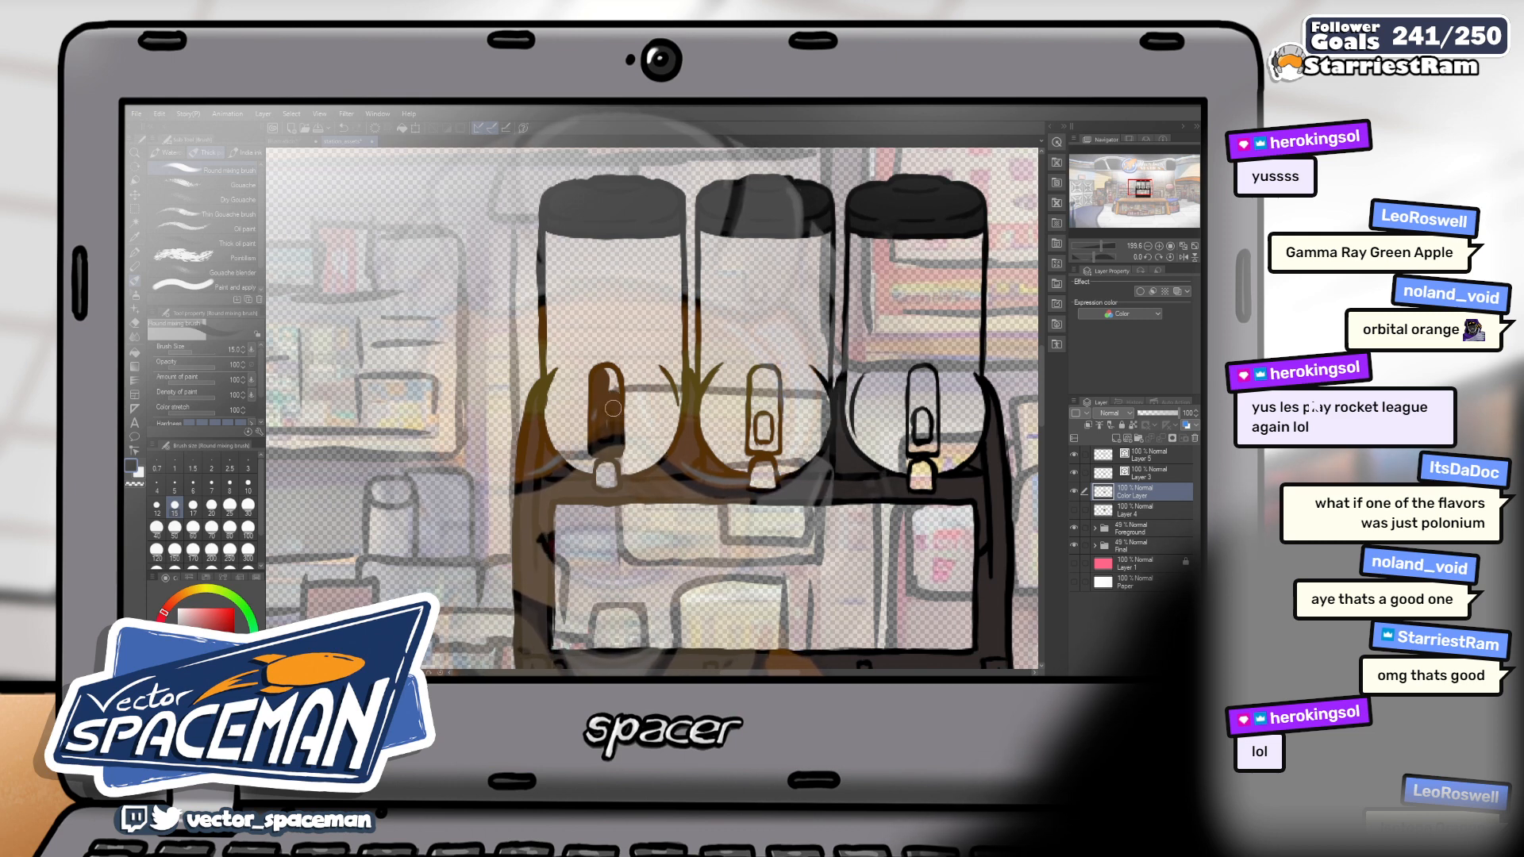
{"action": "key", "text": "bracketleft"}
{"action": "key", "text": "bracketleft"}
{"action": "key", "text": "bracketleft"}
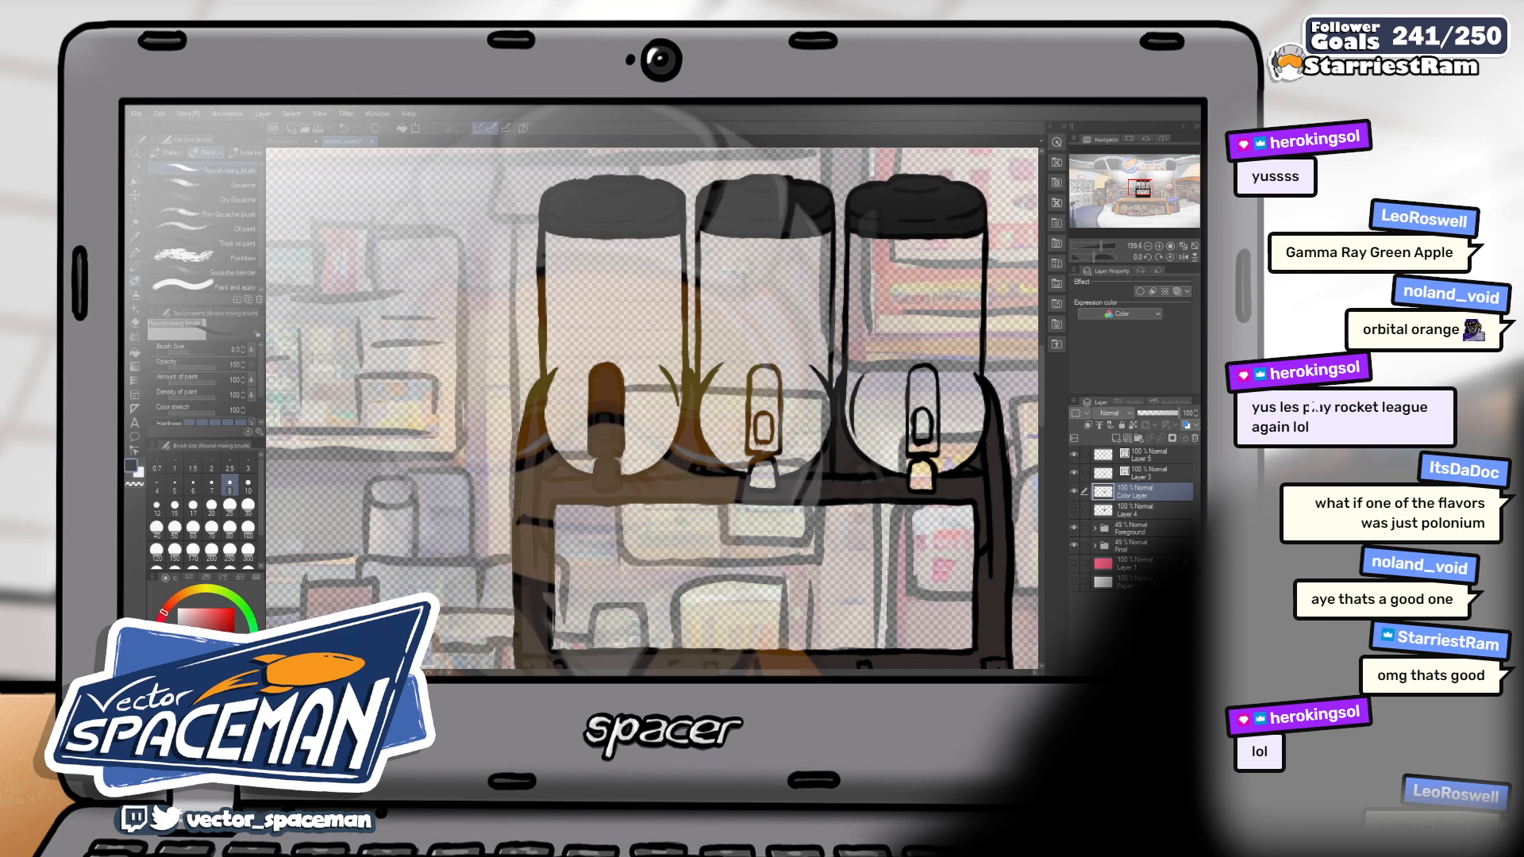
Paint the middle dispenser's tap handle black with brush sizes 8 and 15, and fill its nozzle at size 10
{"action": "left_click_drag", "start_coordinate": [763, 371], "coordinate": [759, 392]}
{"action": "key", "text": "bracketright"}
{"action": "key", "text": "bracketright"}
{"action": "key", "text": "bracketright"}
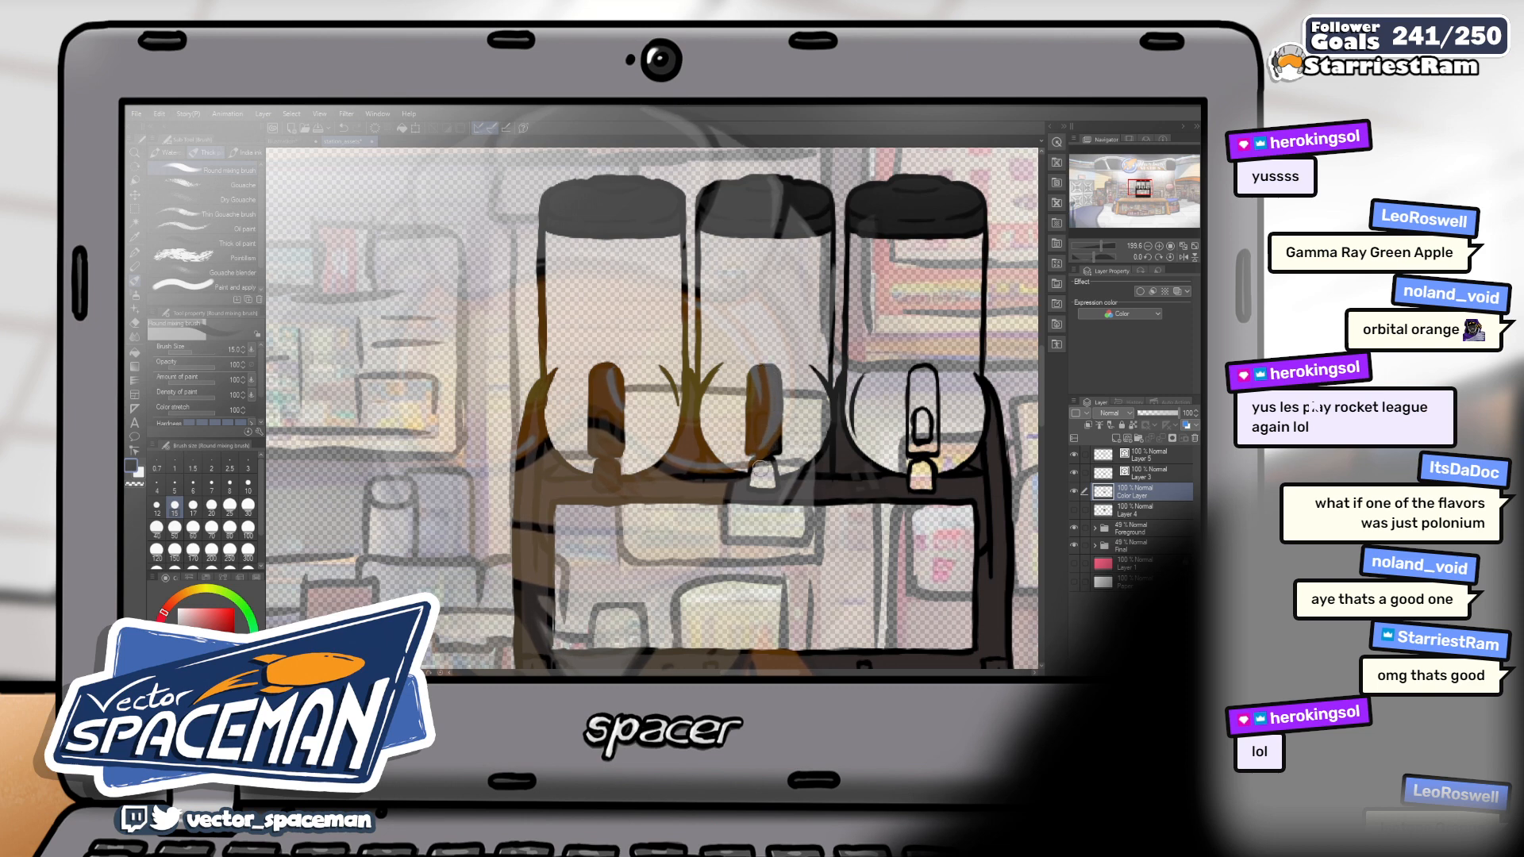
{"action": "key", "text": "bracketleft"}
{"action": "key", "text": "bracketleft"}
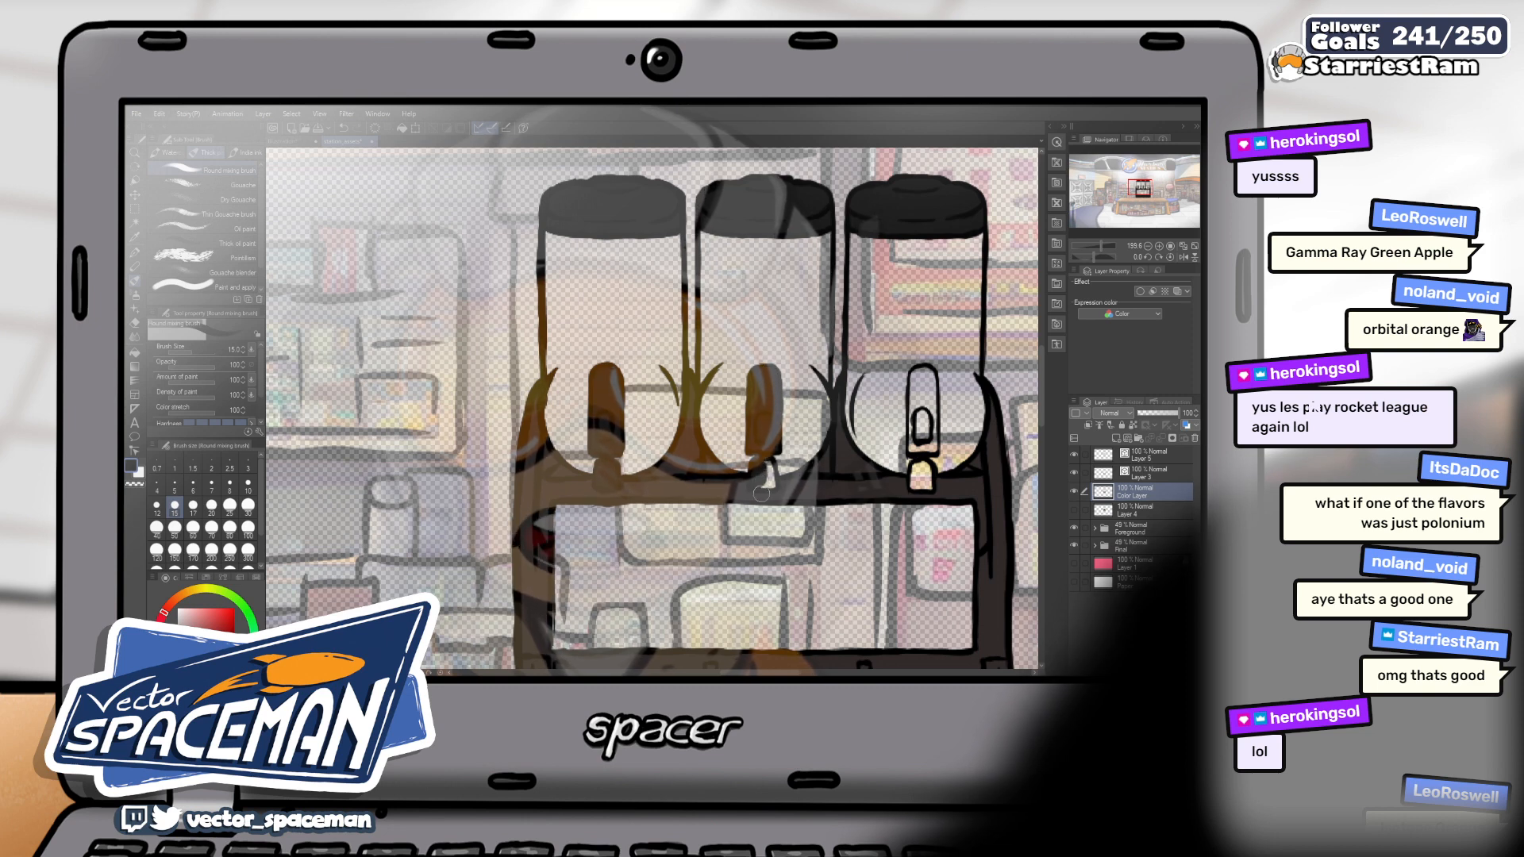
{"action": "mouse_move", "coordinate": [757, 479]}
{"action": "left_mouse_down"}
{"action": "mouse_move", "coordinate": [763, 413]}
{"action": "mouse_move", "coordinate": [768, 463]}
{"action": "left_mouse_up"}
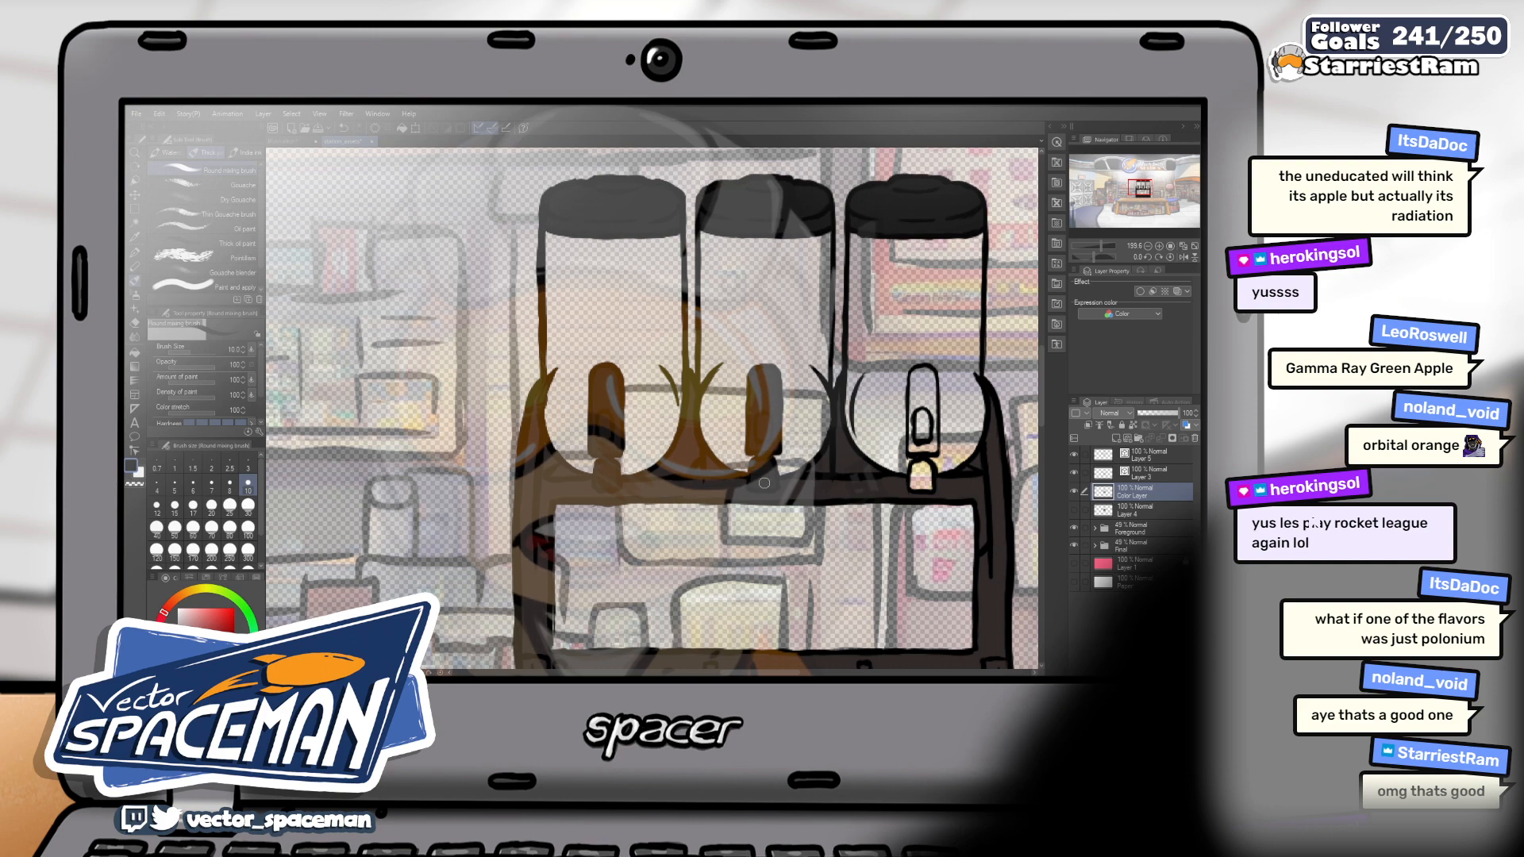
Paint the right dispenser's tap handle black at brush size 17 and fill its nozzle at size 10
{"action": "left_click_drag", "start_coordinate": [936, 395], "coordinate": [799, 417]}
{"action": "key", "text": "bracketright"}
{"action": "key", "text": "bracketright"}
{"action": "key", "text": "bracketright"}
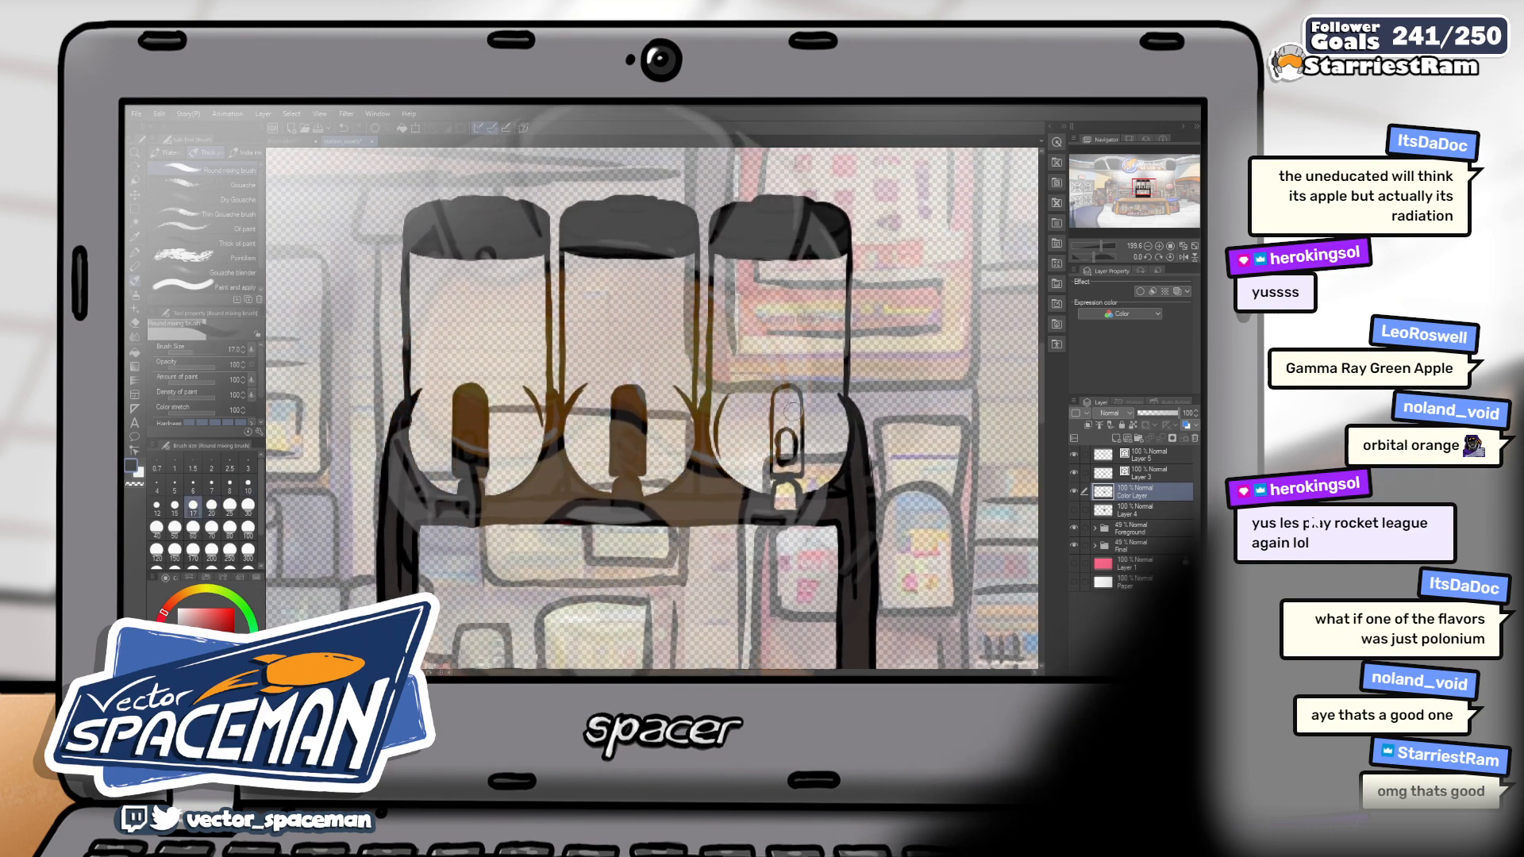
{"action": "left_click_drag", "start_coordinate": [782, 421], "coordinate": [781, 447]}
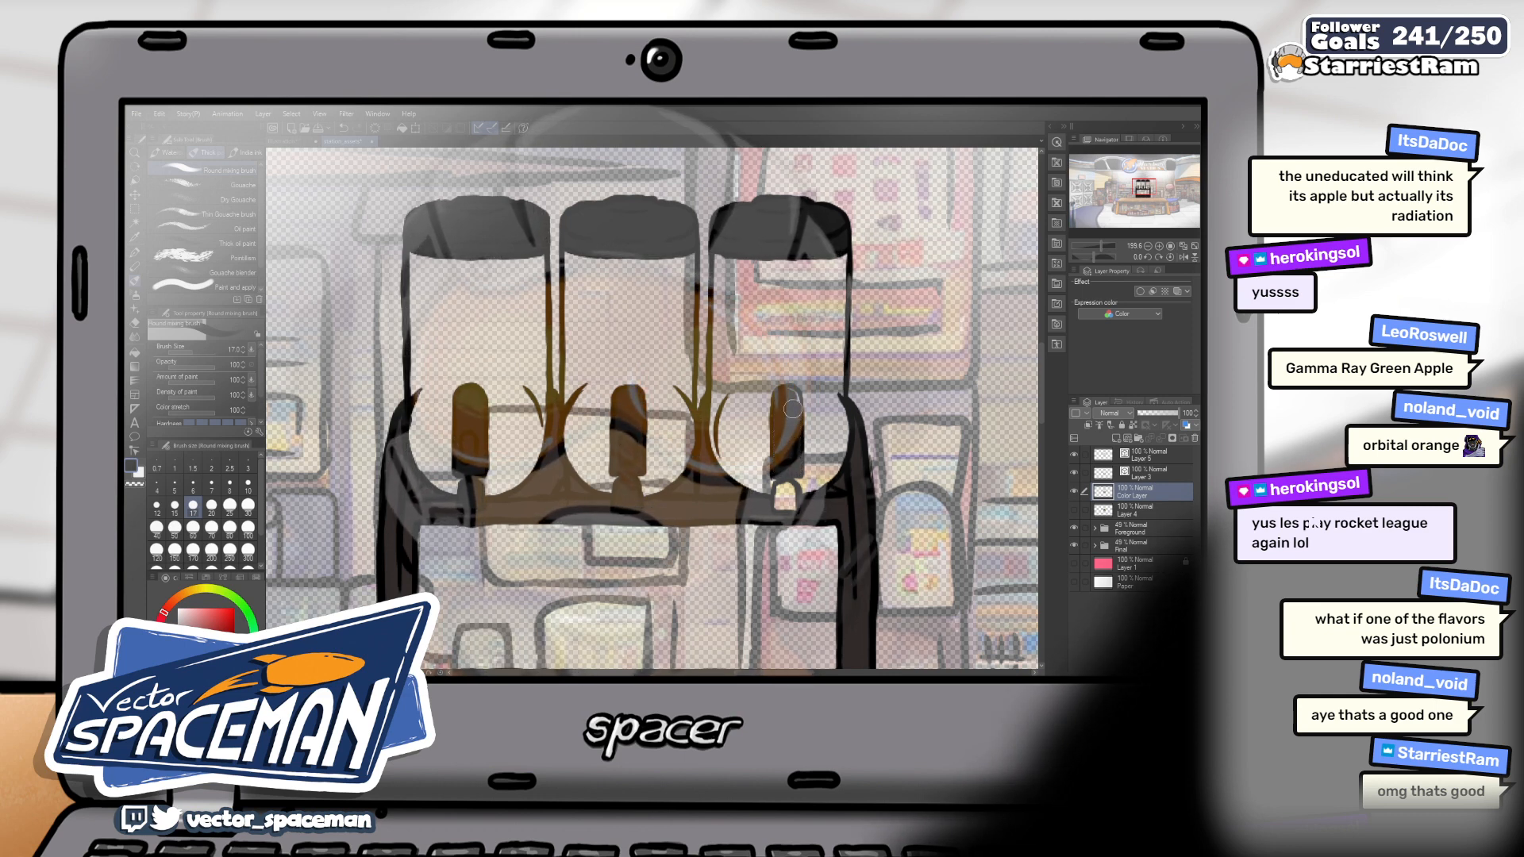
{"action": "key", "text": "bracketleft"}
{"action": "key", "text": "bracketleft"}
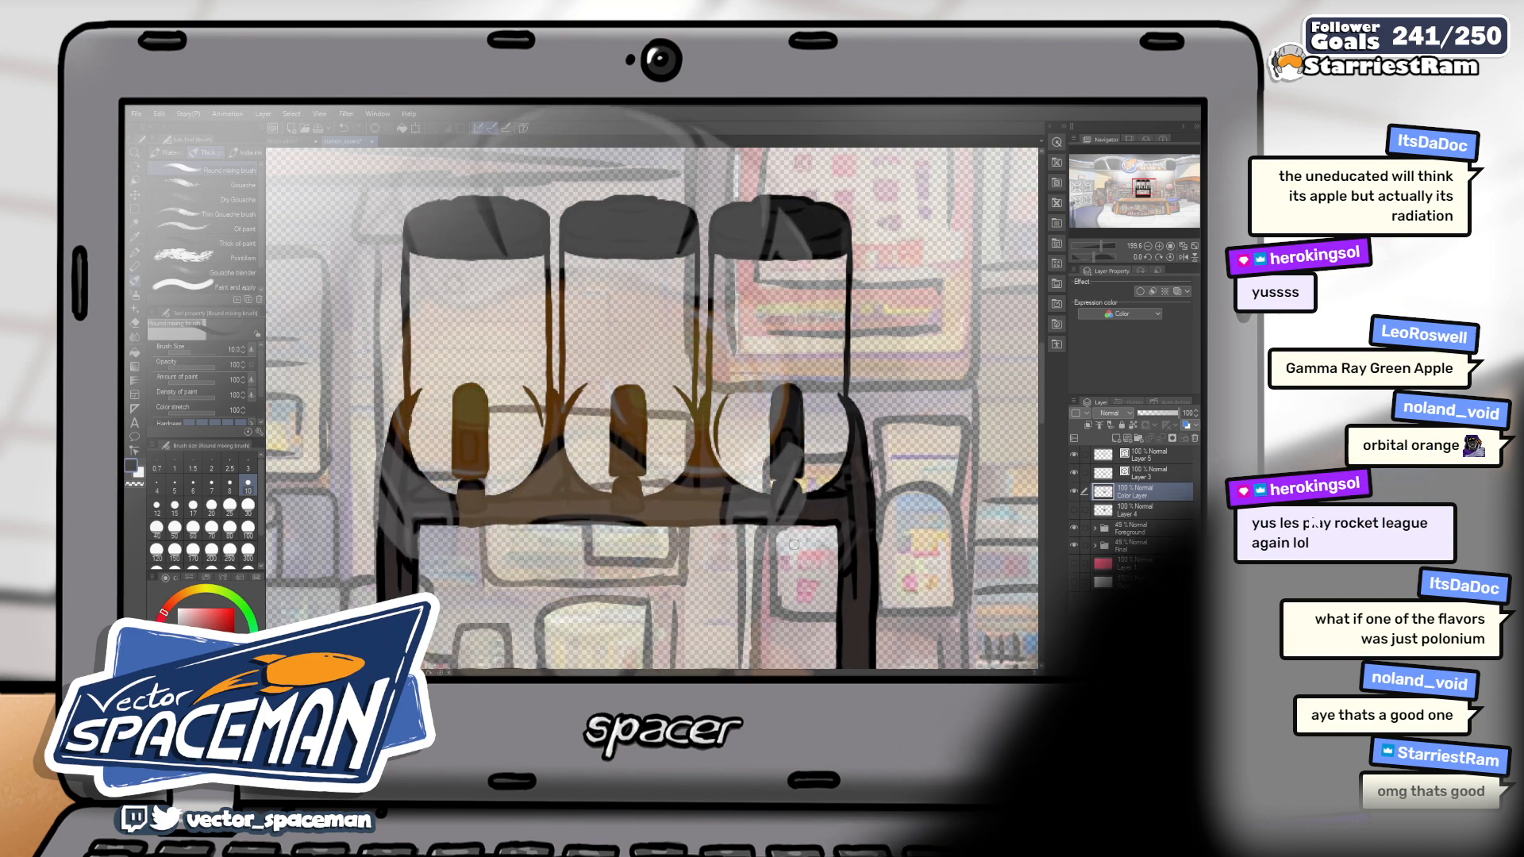
Add a new layer directly above Layer 5
{"action": "scroll", "coordinate": [794, 545], "scroll_direction": "down", "scroll_amount": 3}
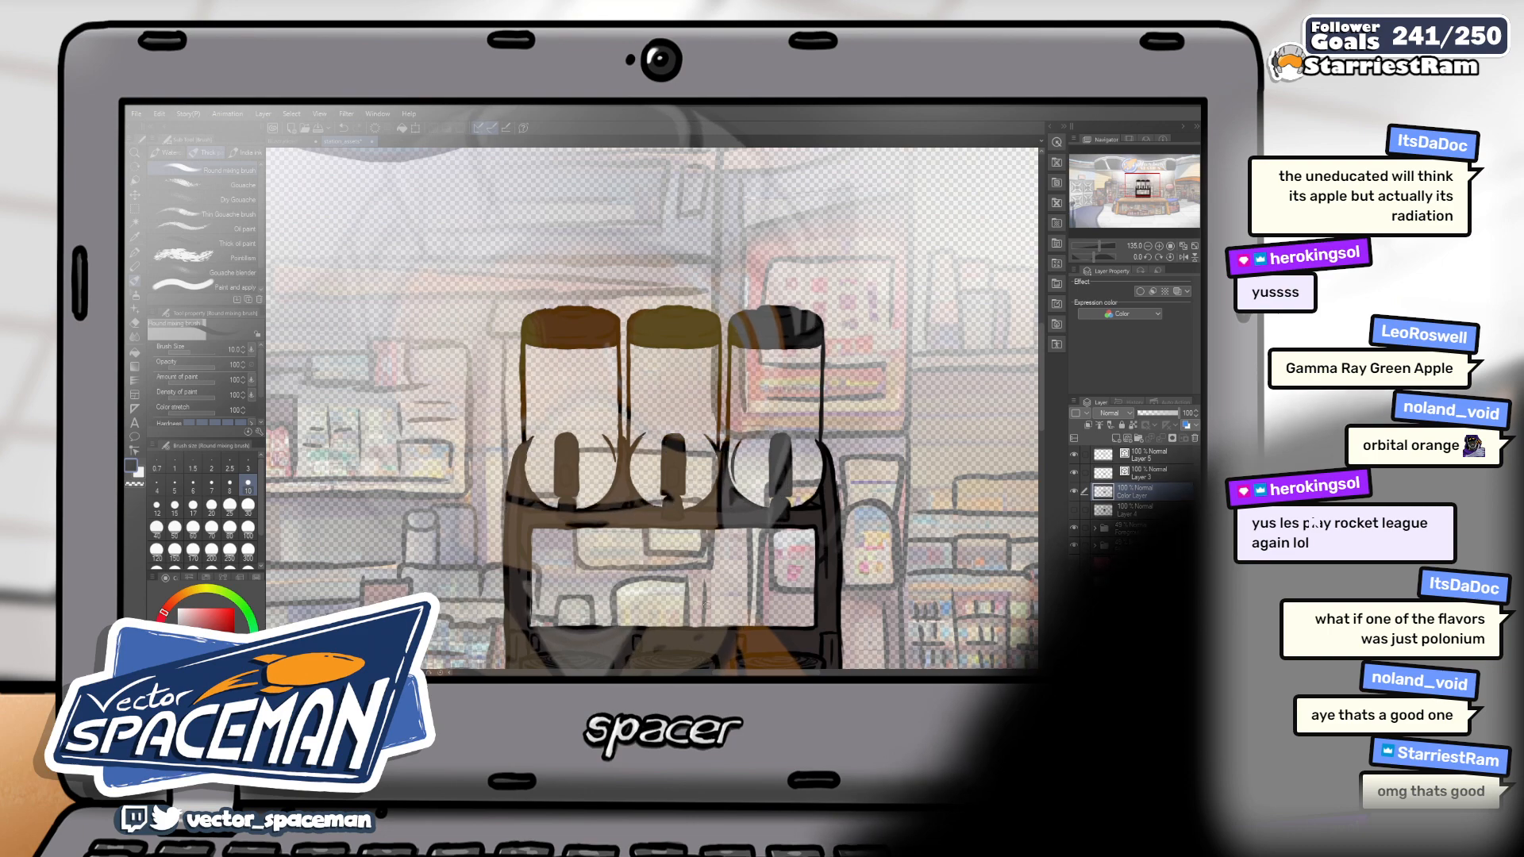
{"action": "scroll", "coordinate": [708, 605], "scroll_direction": "up", "scroll_amount": 2}
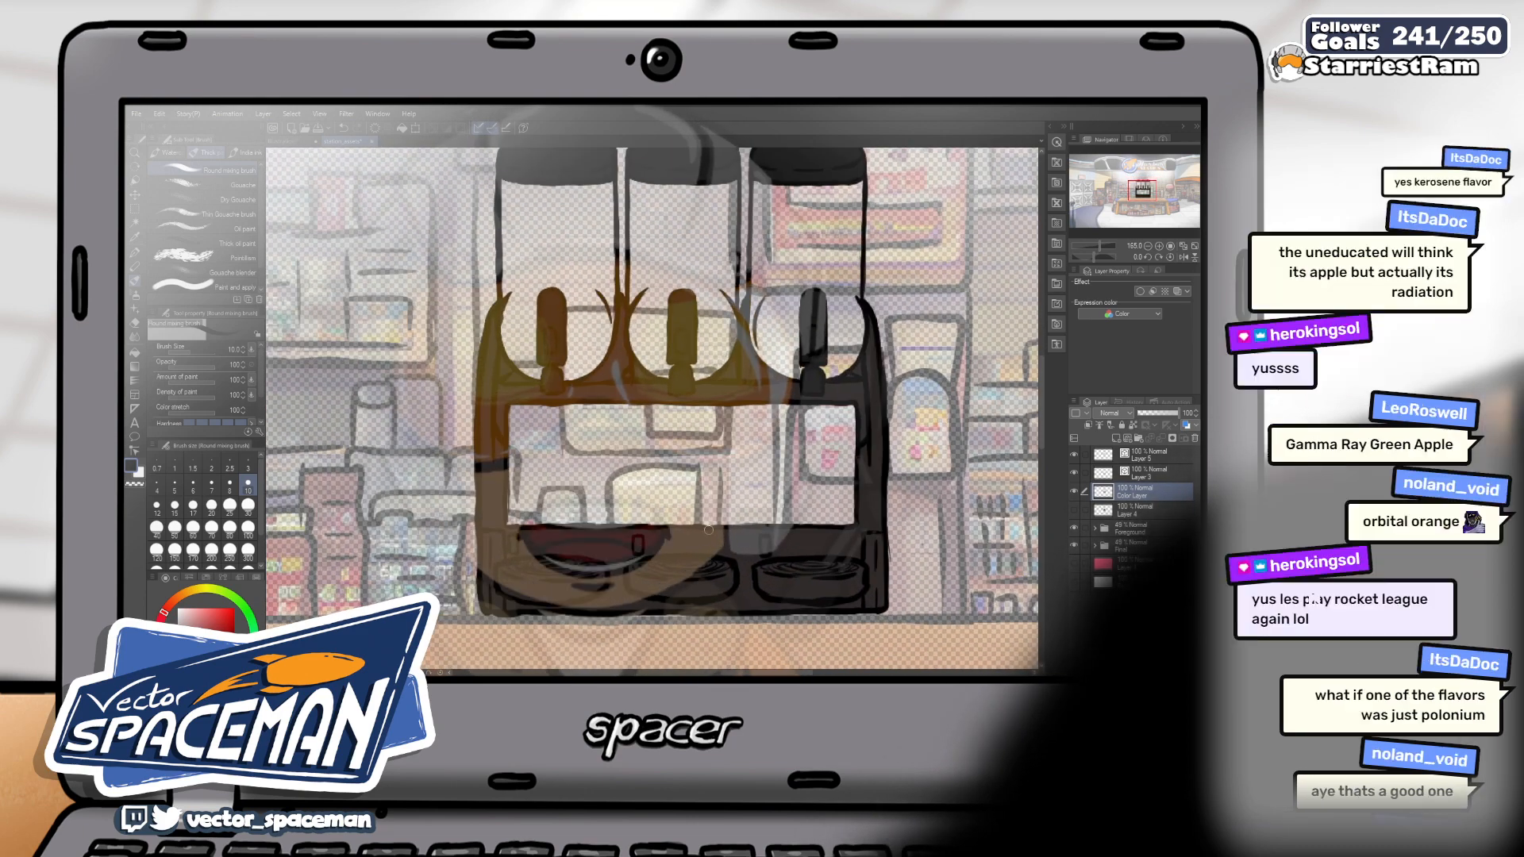
{"action": "scroll", "coordinate": [708, 530], "scroll_direction": "up", "scroll_amount": 2}
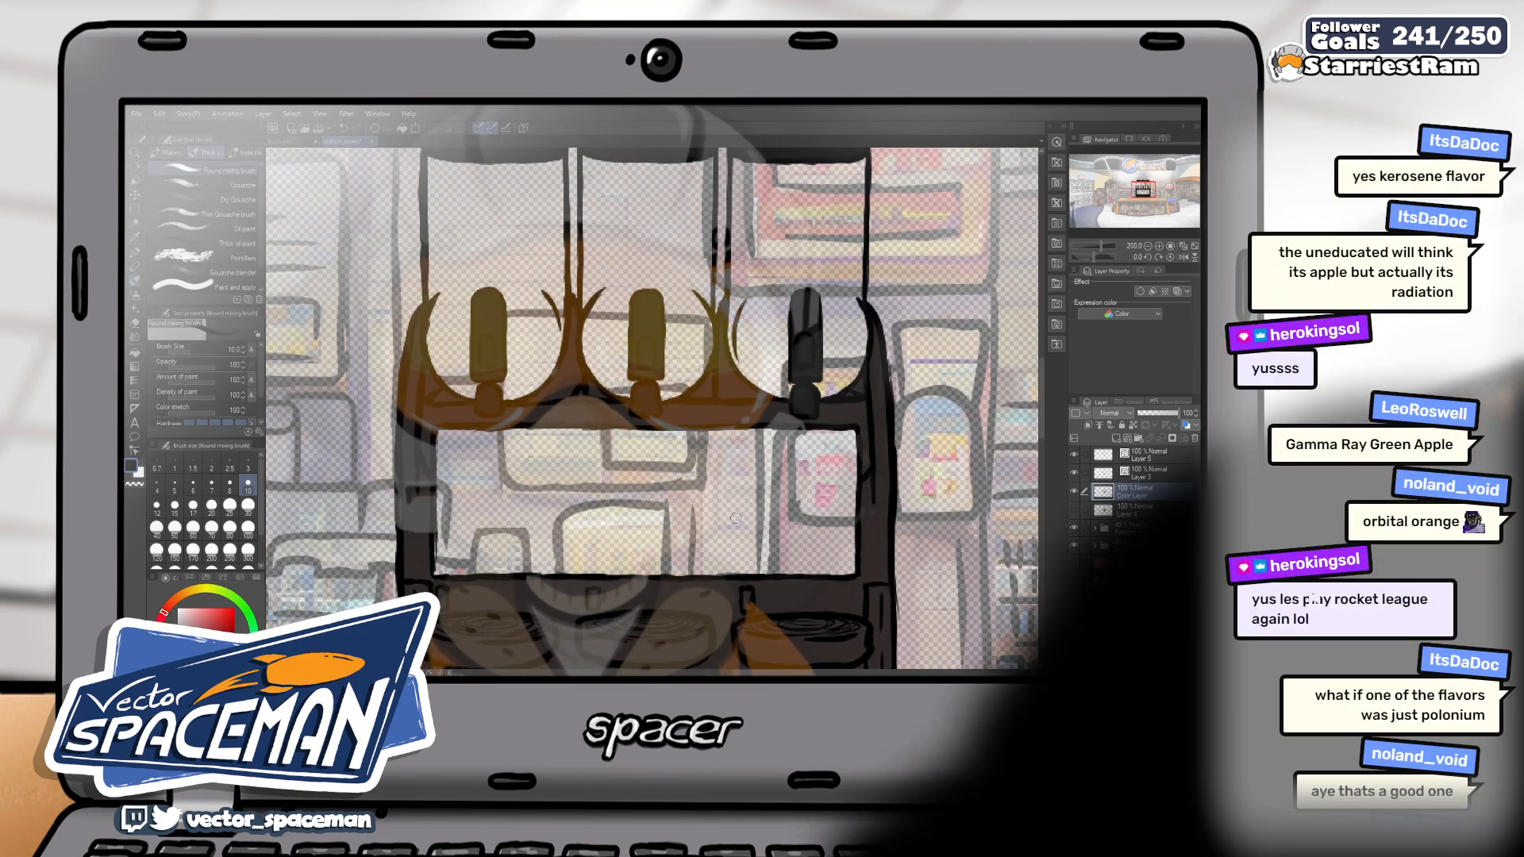
{"action": "left_click", "coordinate": [1153, 455]}
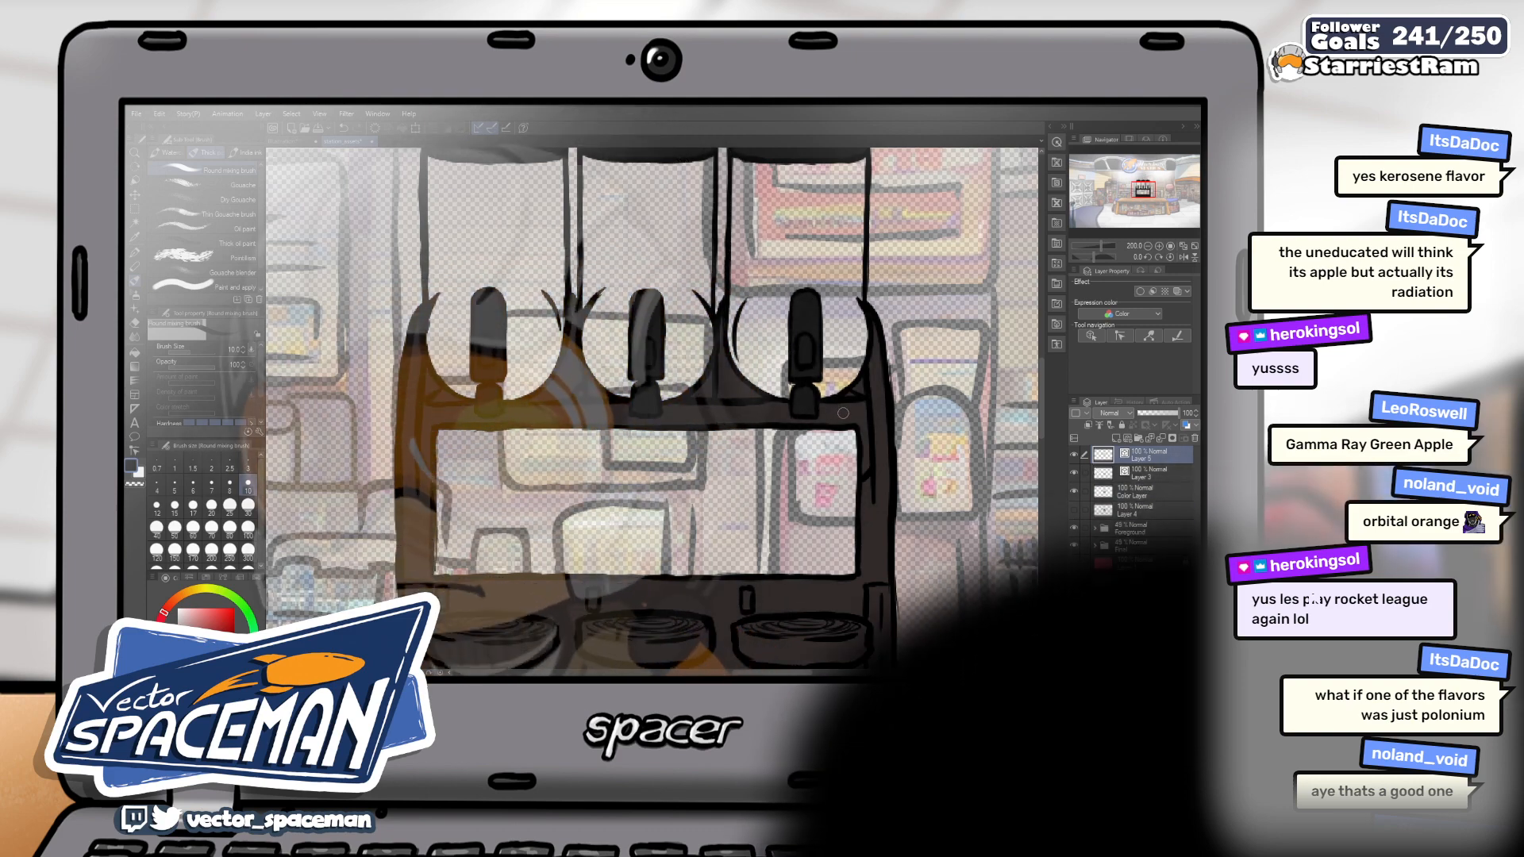
{"action": "key", "text": "p"}
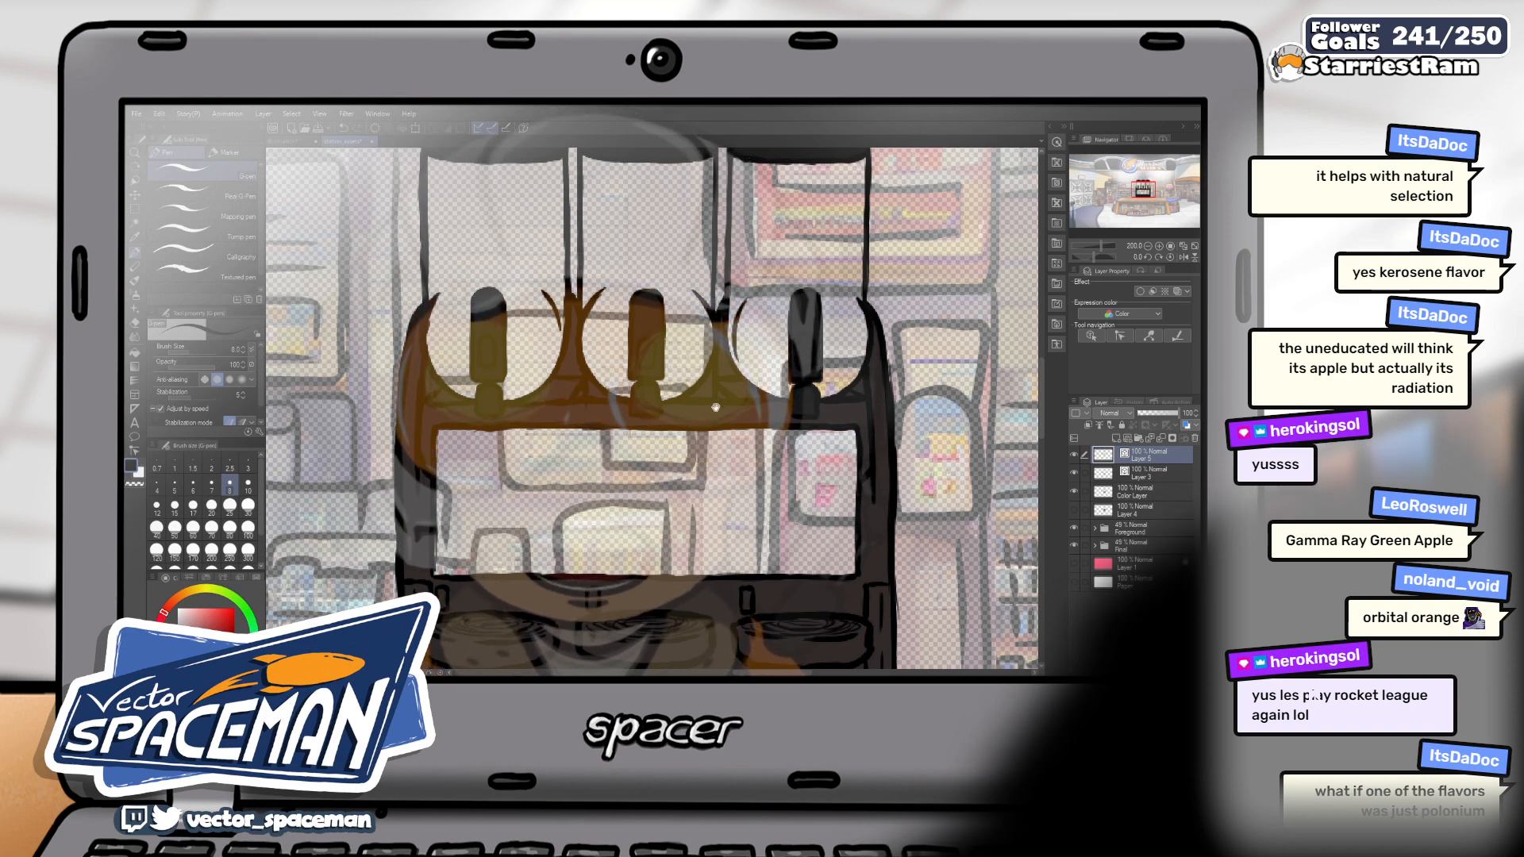
{"action": "left_click_drag", "start_coordinate": [720, 398], "coordinate": [750, 347]}
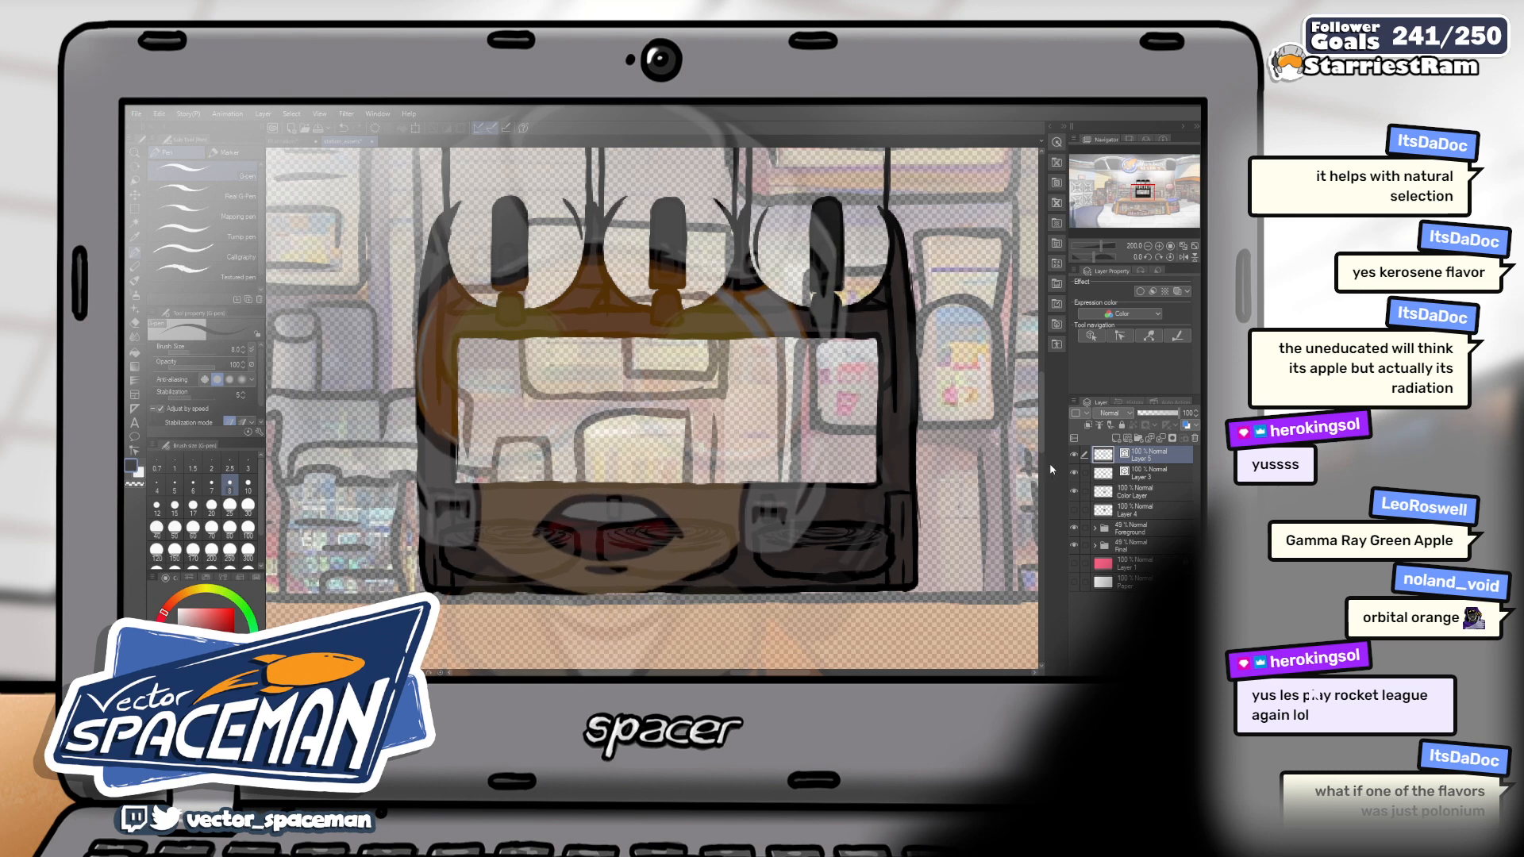
{"action": "left_click", "coordinate": [1128, 441]}
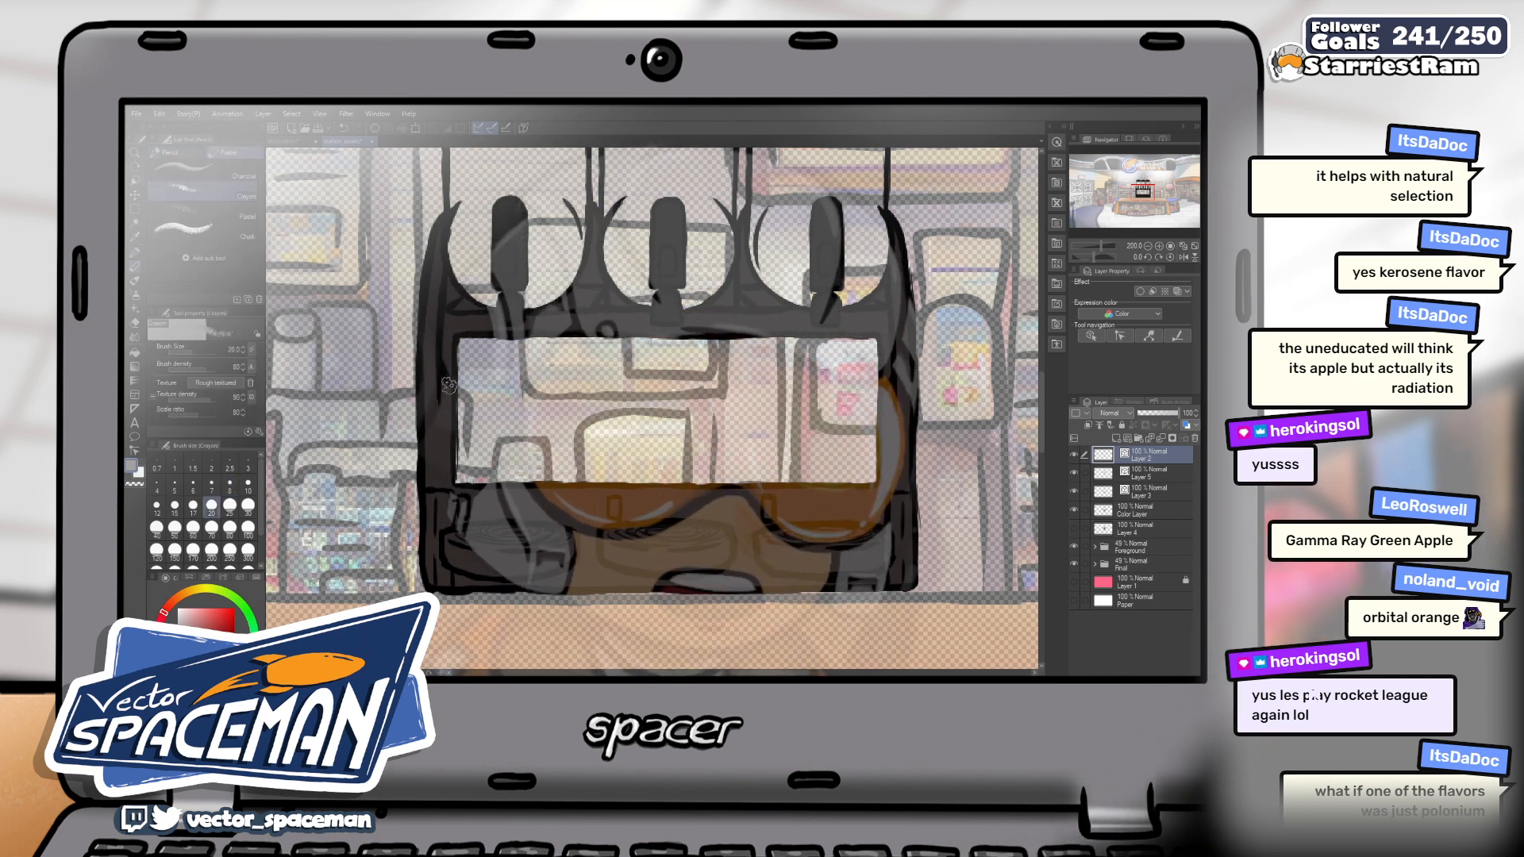
Switch to the soft airbrush at size 15 and move the new layer between Layer 3 and the Color Layer
{"action": "key", "text": "p"}
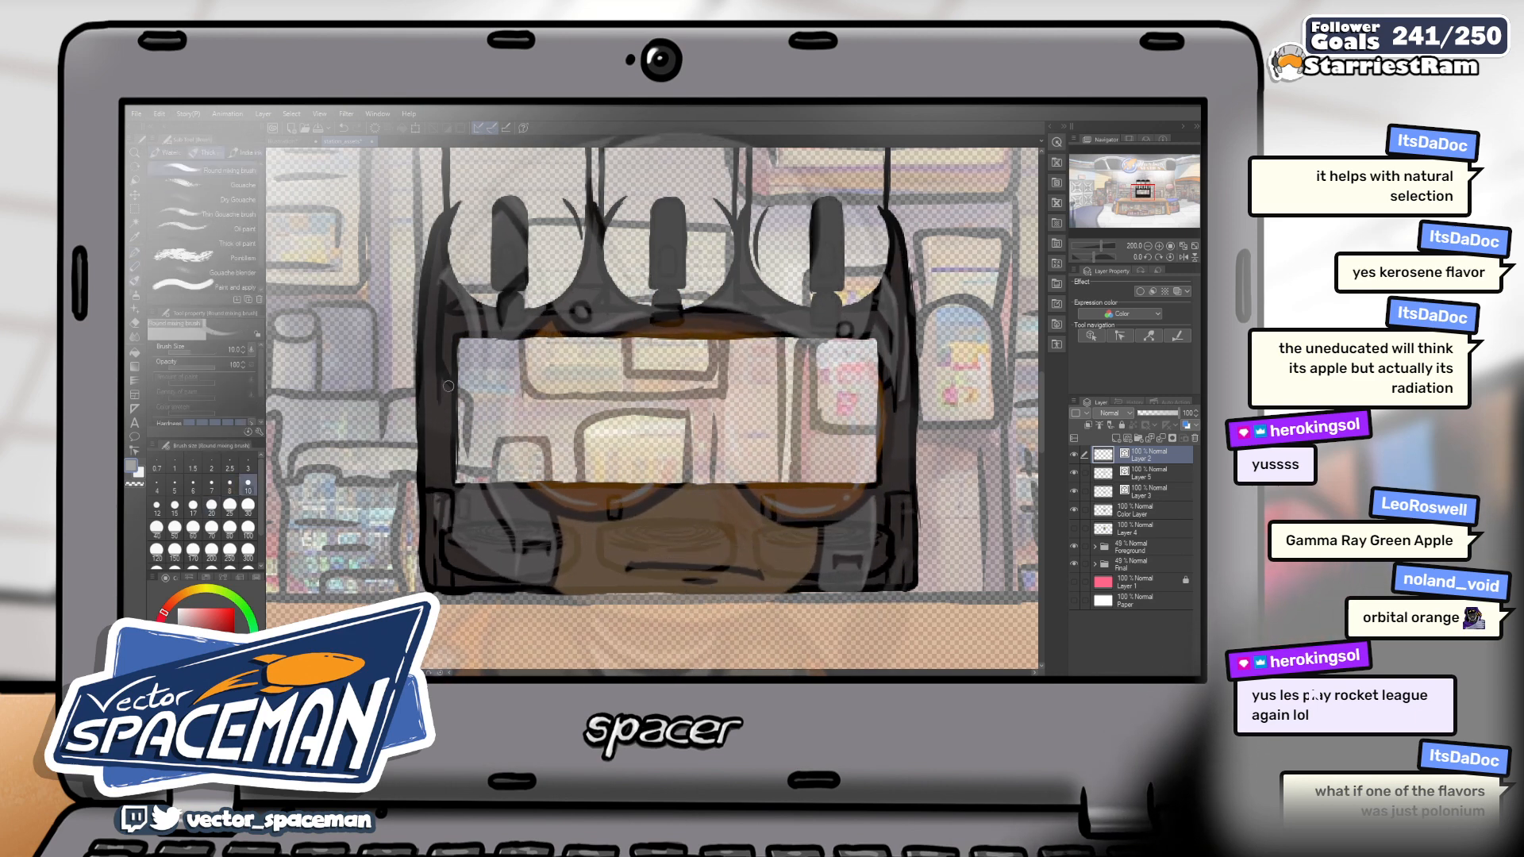
{"action": "key", "text": "b"}
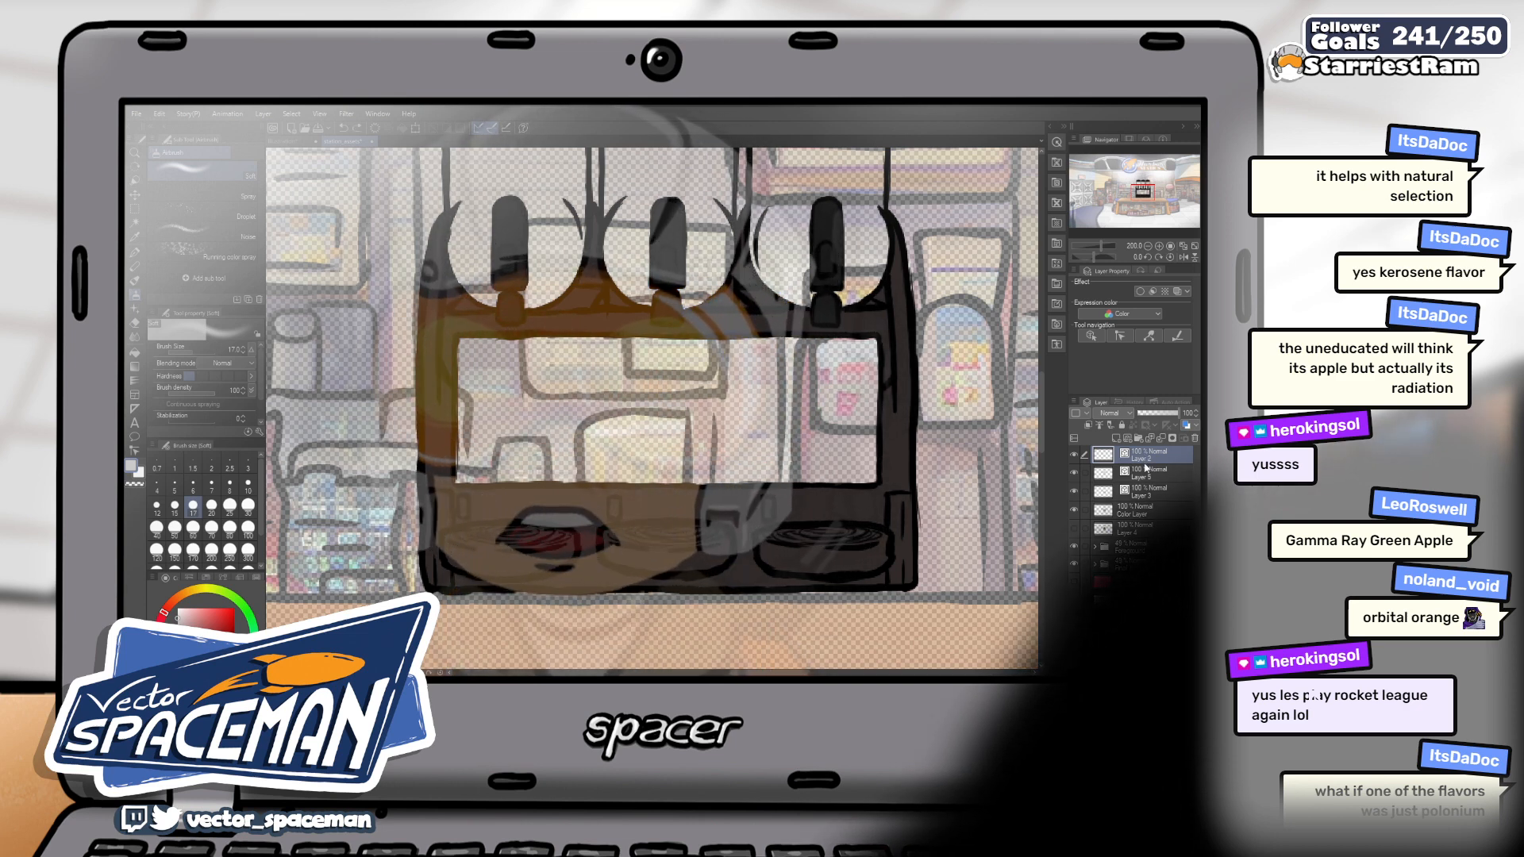
{"action": "left_click_drag", "start_coordinate": [1144, 459], "coordinate": [1147, 502]}
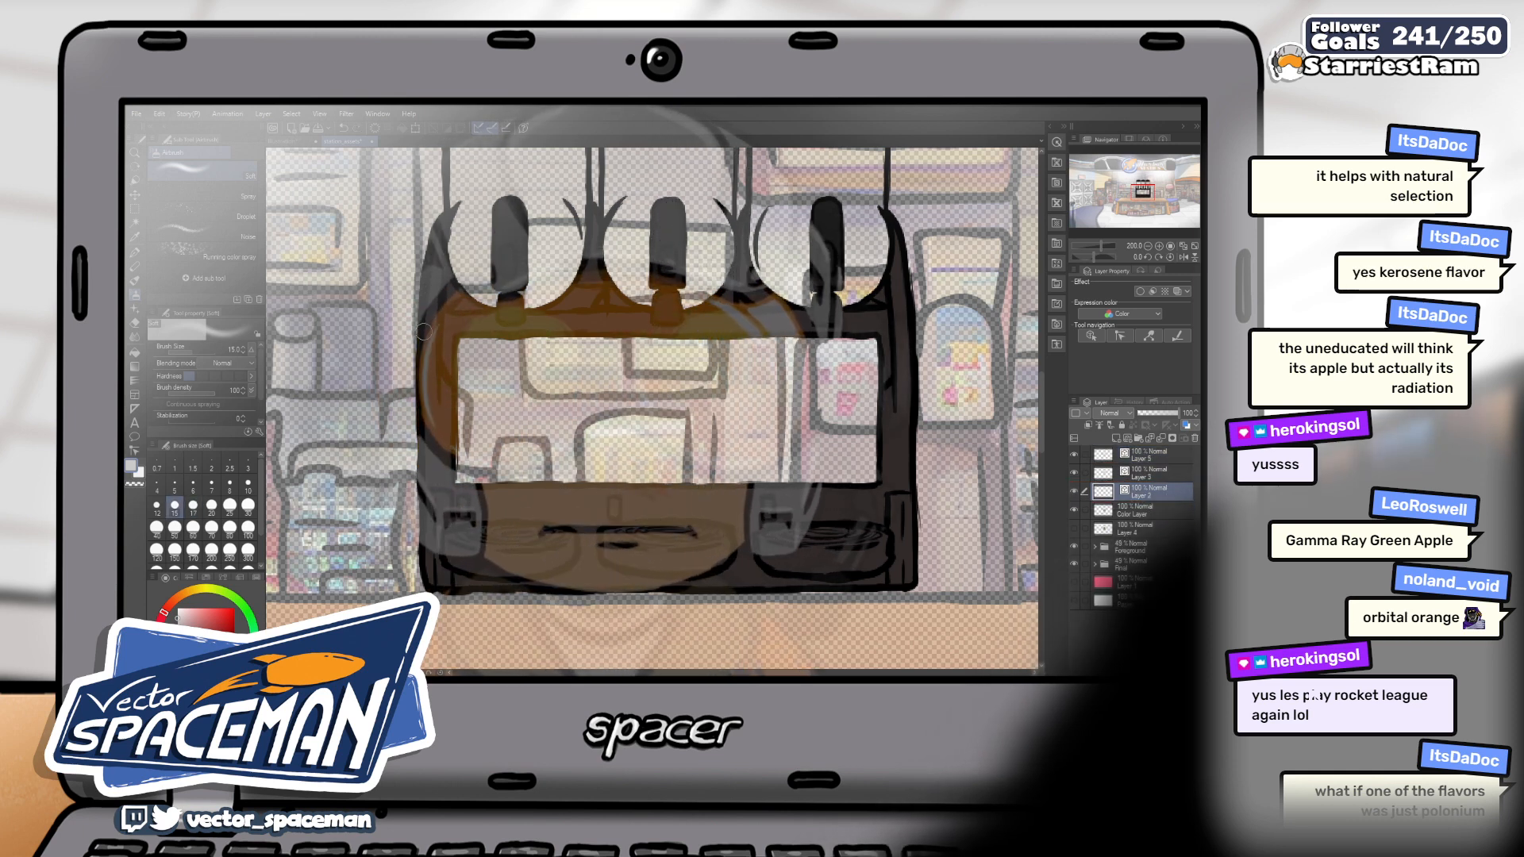
{"action": "key", "text": "ctrl+z"}
{"action": "key", "text": "bracketleft"}
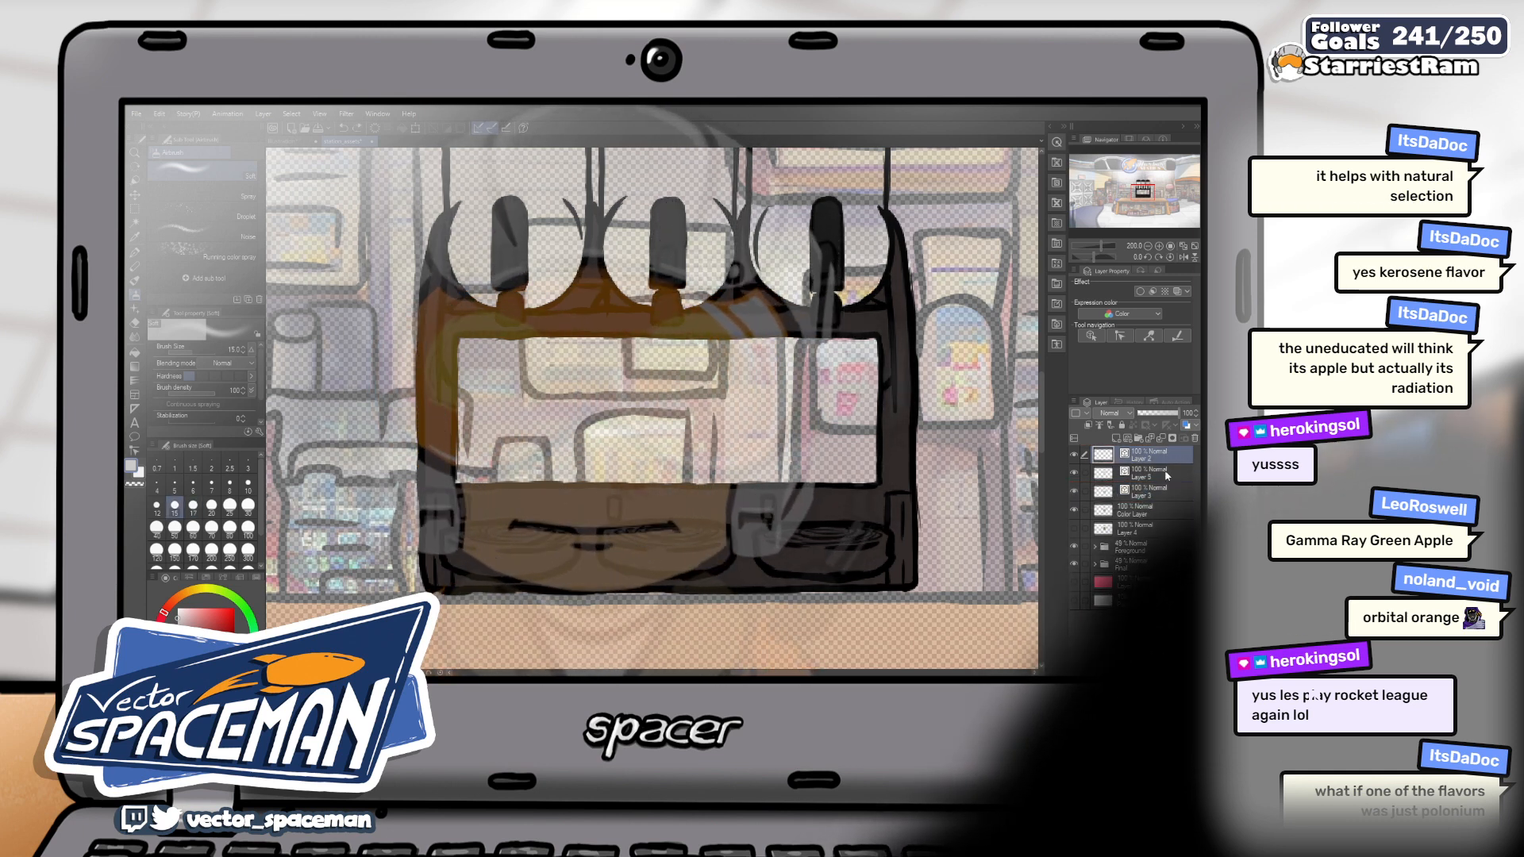
{"action": "key", "text": "ctrl+y"}
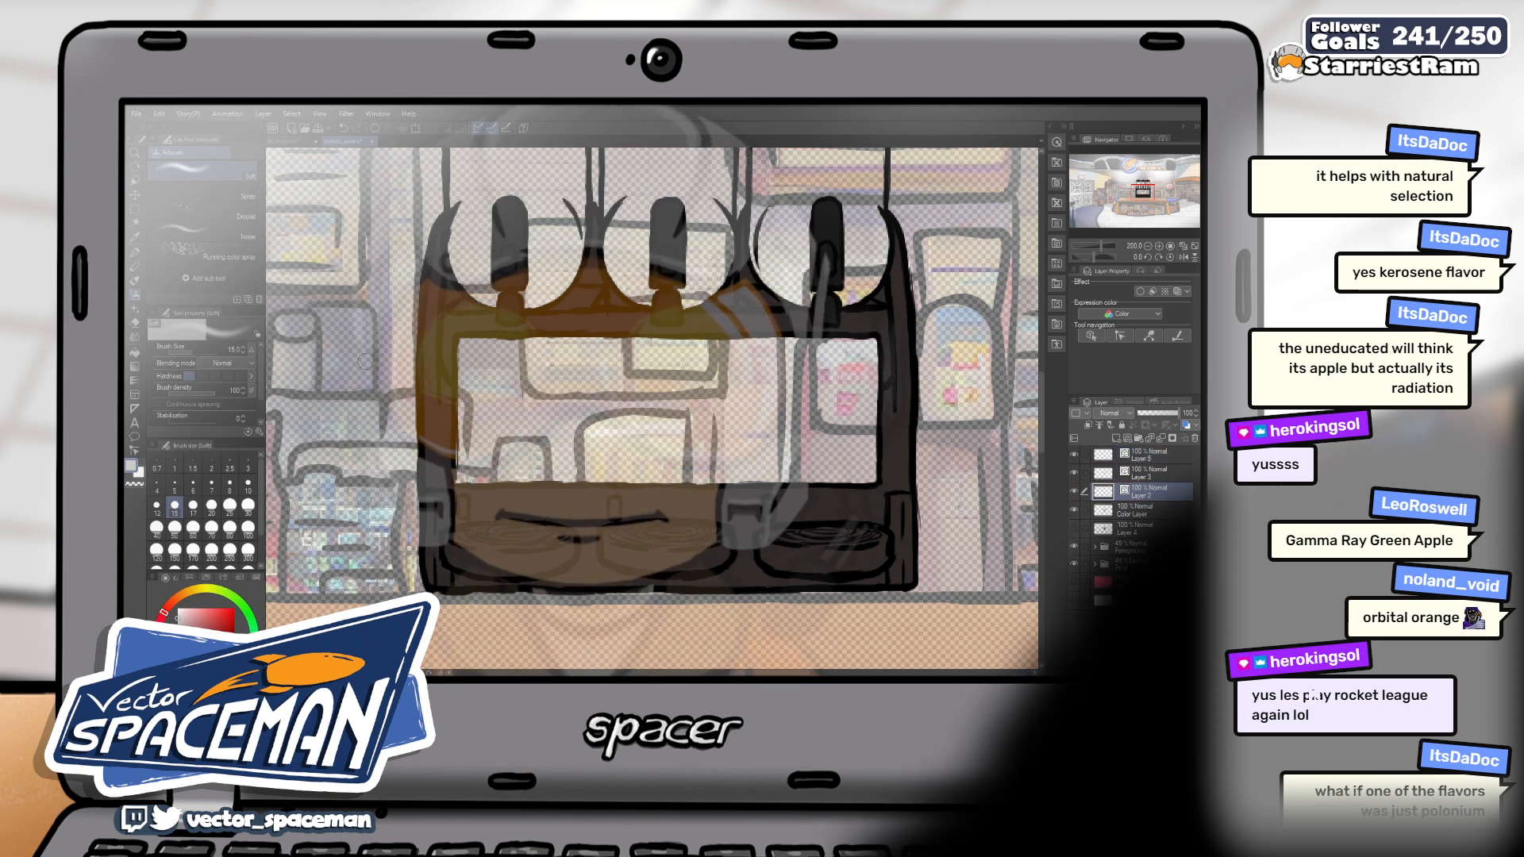
Airbrush light vertical highlights on the slush machine's side pillars and lower corners at size 7, redoing the first stroke
{"action": "key", "text": "bracketleft"}
{"action": "key", "text": "bracketleft"}
{"action": "key", "text": "bracketleft"}
{"action": "key", "text": "bracketleft"}
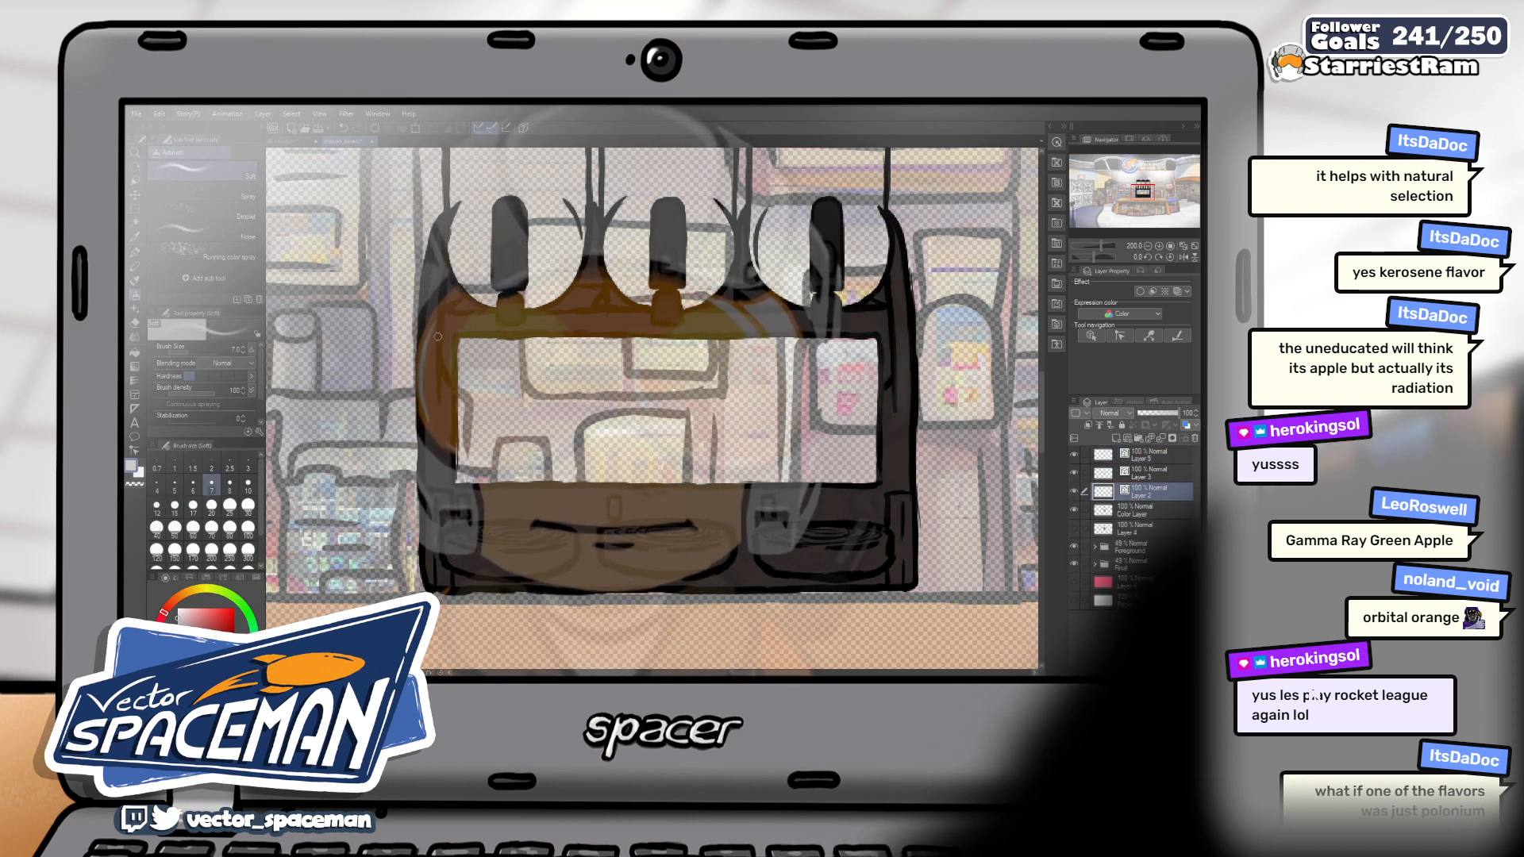
{"action": "mouse_move", "coordinate": [454, 470]}
{"action": "left_mouse_down"}
{"action": "mouse_move", "coordinate": [438, 346]}
{"action": "mouse_move", "coordinate": [436, 489]}
{"action": "left_mouse_up"}
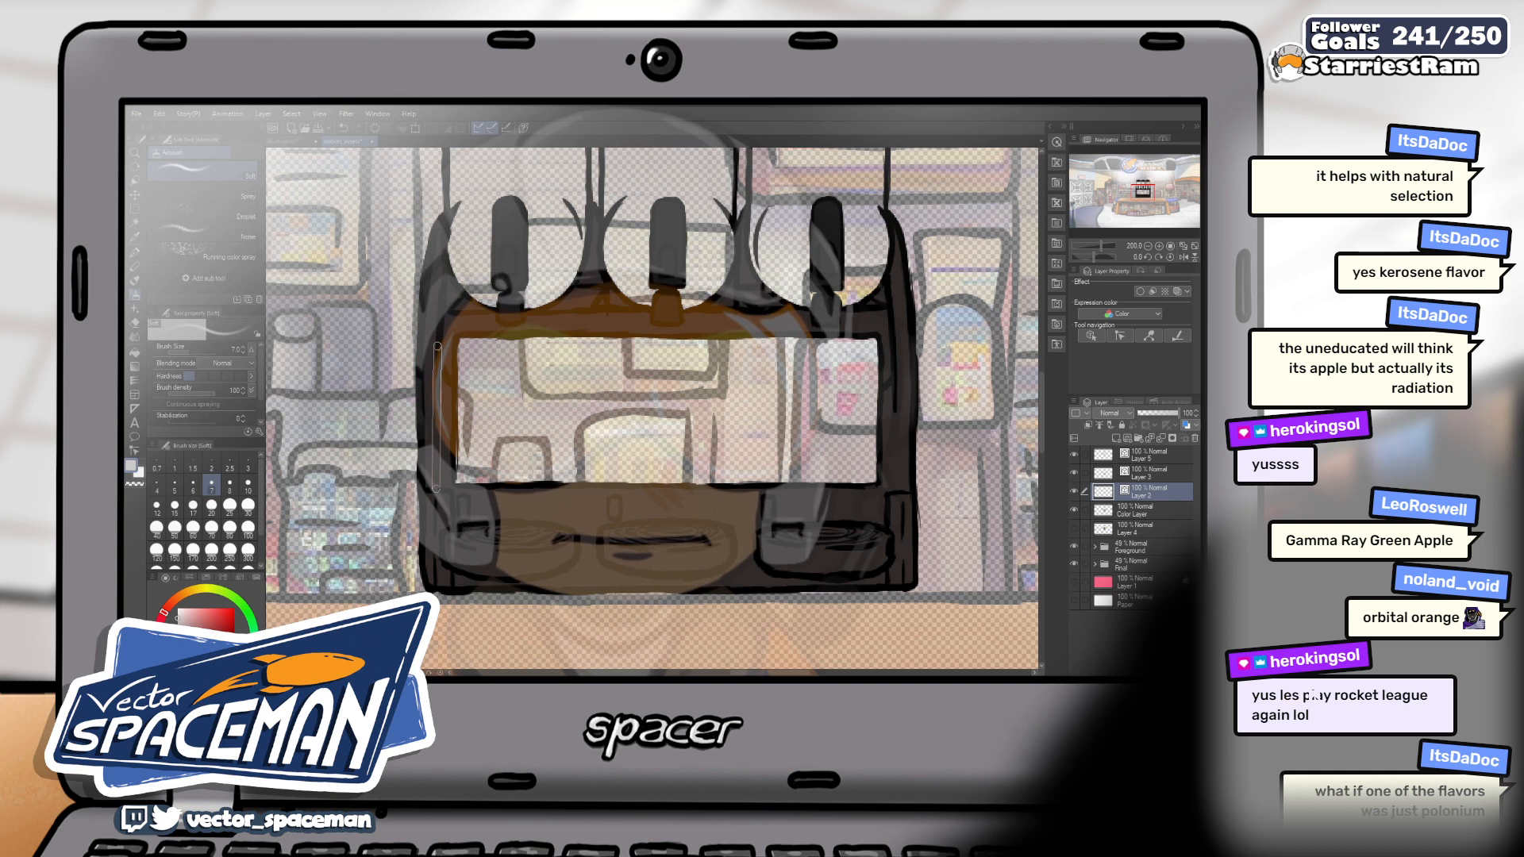
{"action": "key", "text": "ctrl+z"}
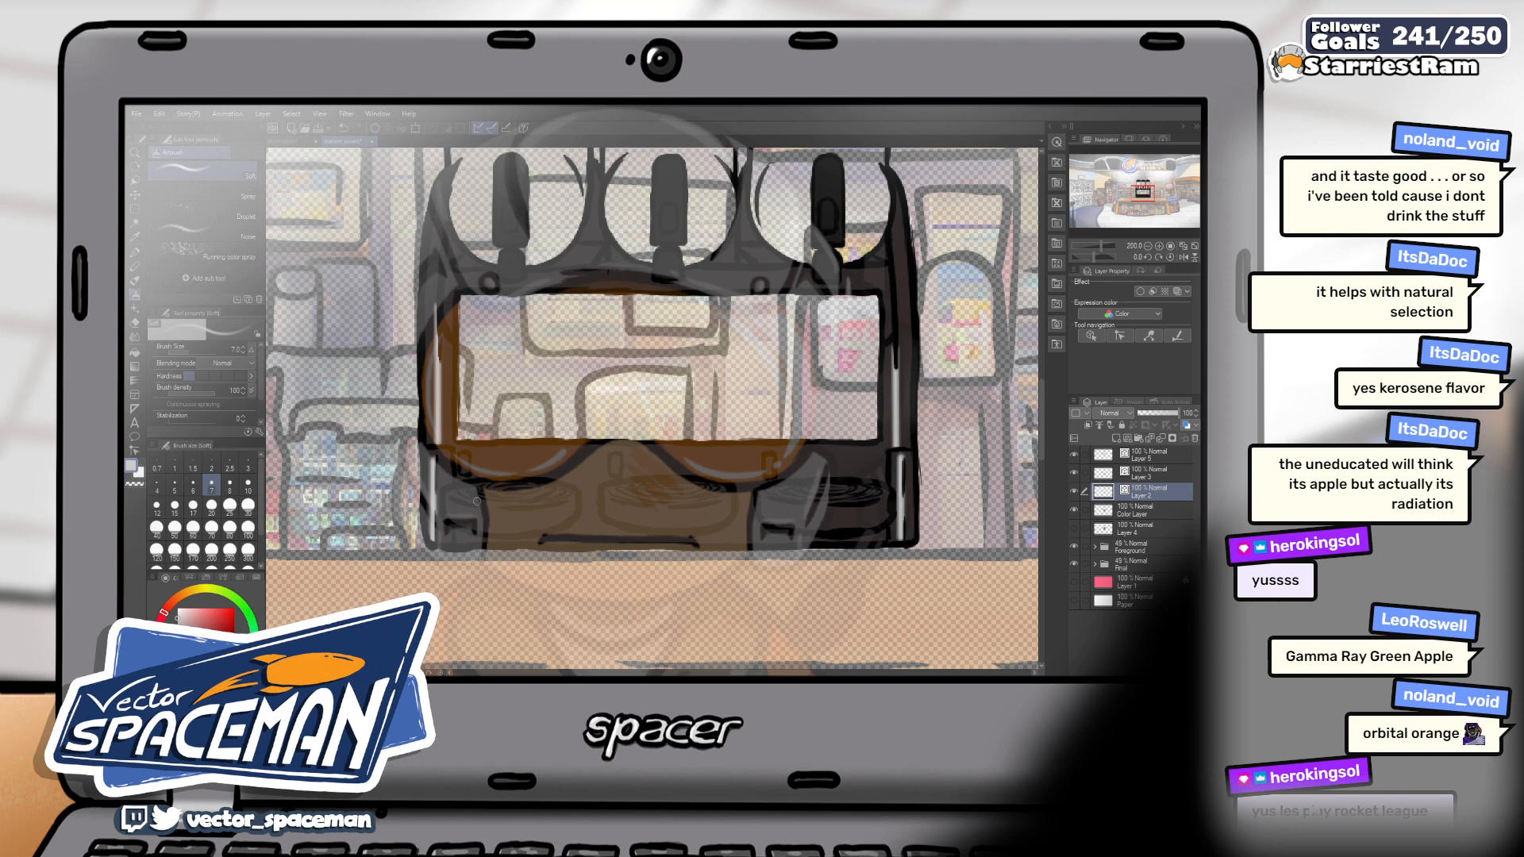
Airbrush light highlights on the front edges of the three drip trays at size 17
{"action": "key", "text": "bracketright"}
{"action": "key", "text": "bracketright"}
{"action": "key", "text": "bracketright"}
{"action": "key", "text": "bracketright"}
{"action": "key", "text": "bracketright"}
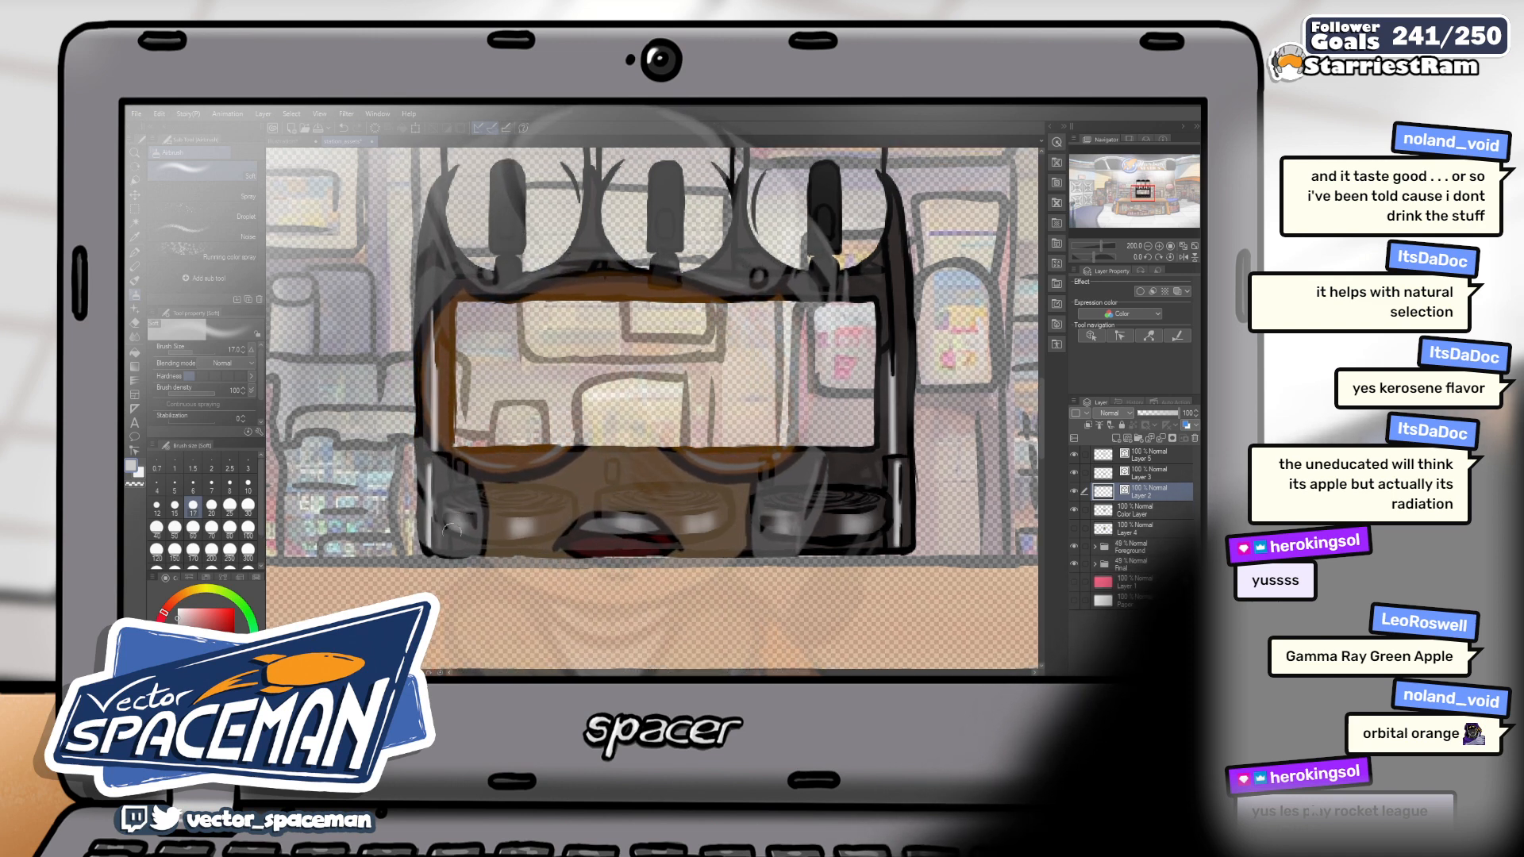
{"action": "left_click_drag", "start_coordinate": [603, 492], "coordinate": [583, 516]}
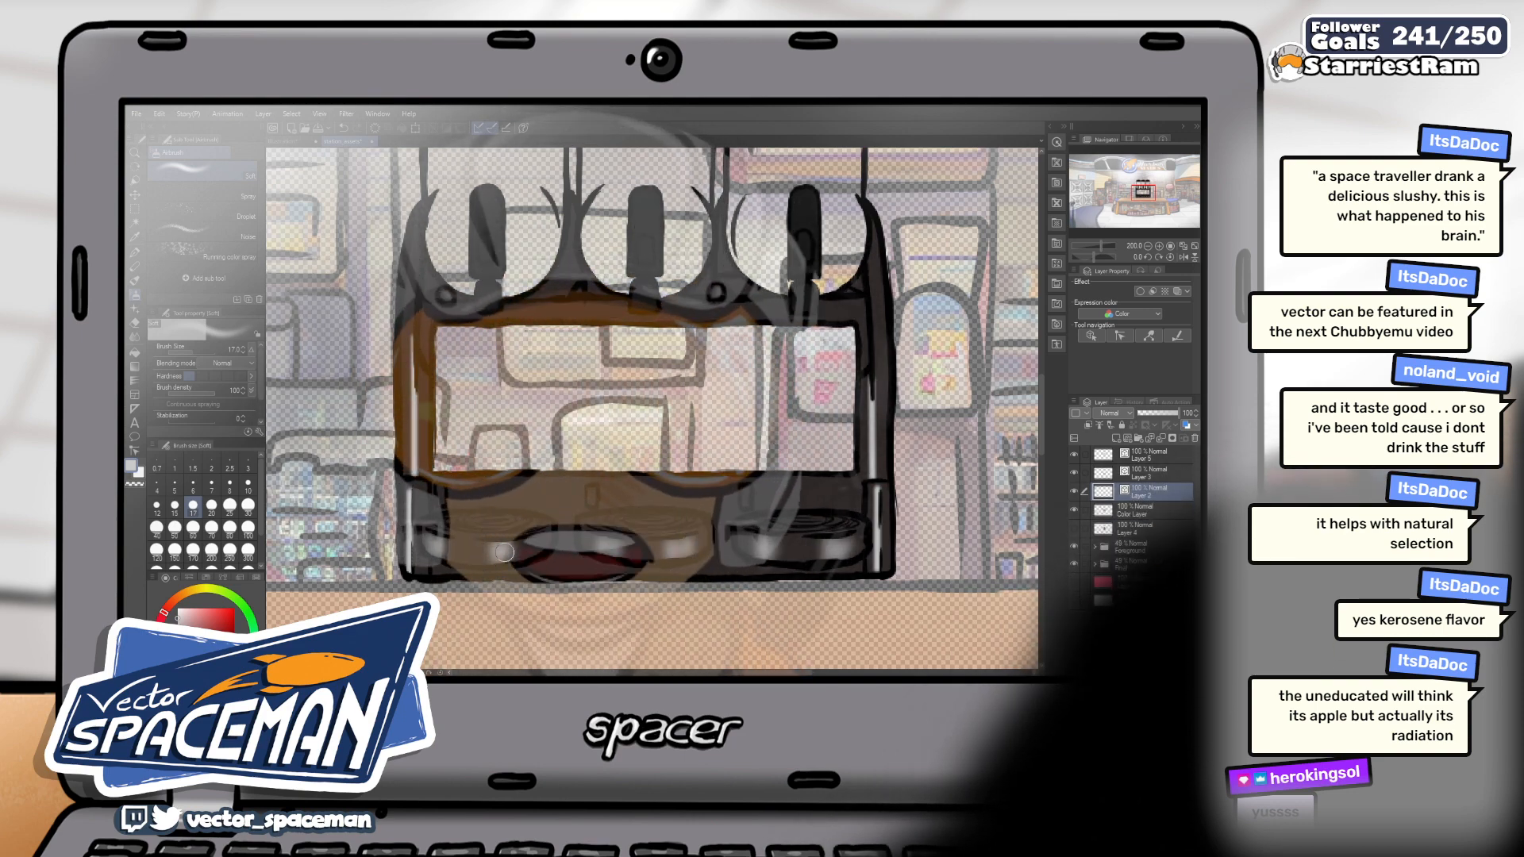
Airbrush soft light highlights on the three black canister lids at size 17
{"action": "mouse_move", "coordinate": [673, 329]}
{"action": "left_mouse_down"}
{"action": "mouse_move", "coordinate": [686, 508]}
{"action": "mouse_move", "coordinate": [723, 587]}
{"action": "left_mouse_up"}
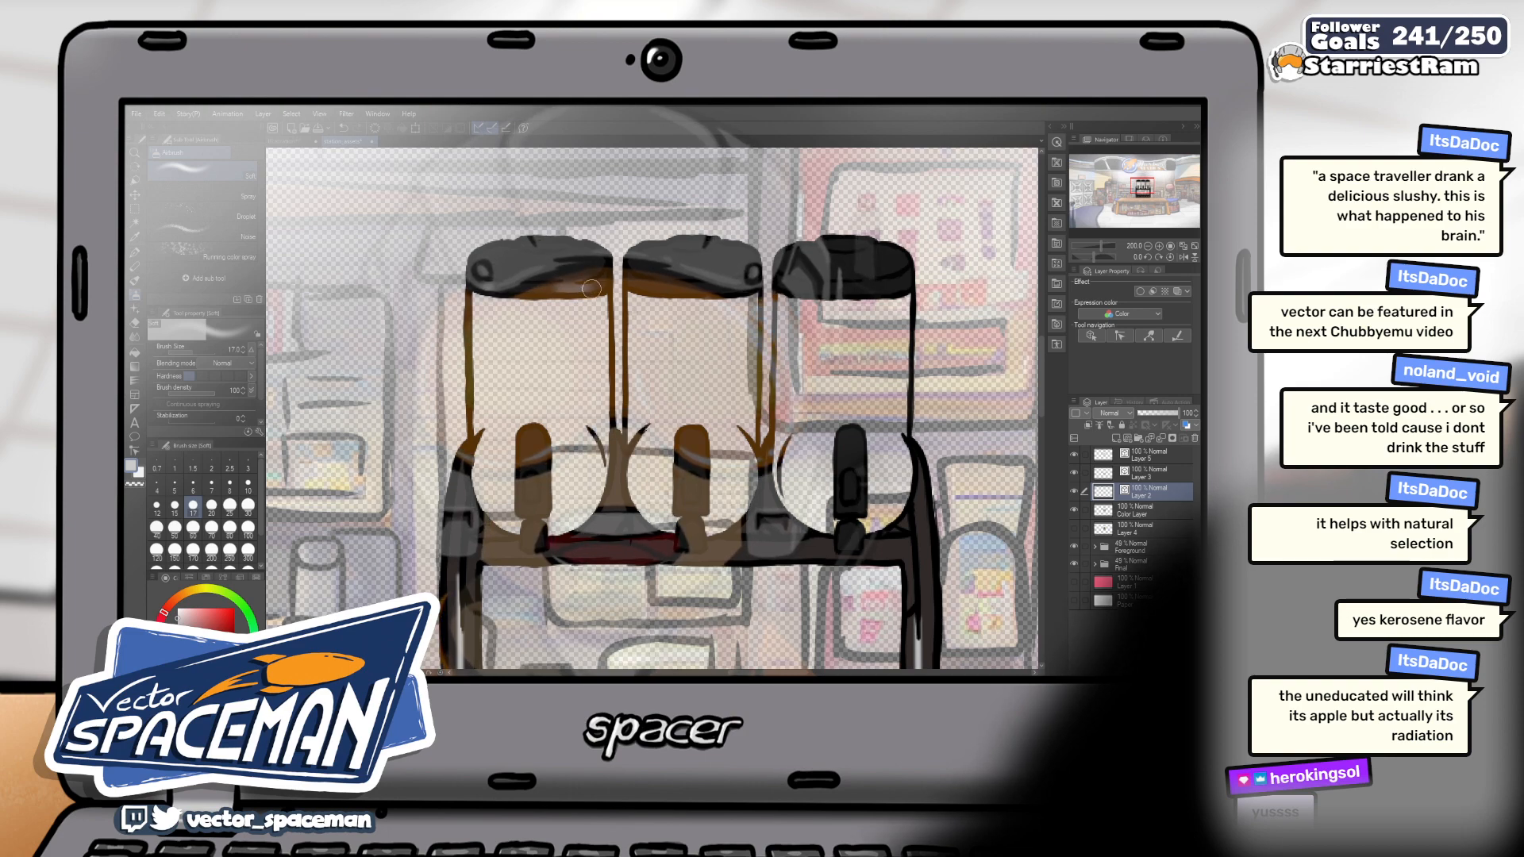
{"action": "left_click_drag", "start_coordinate": [670, 341], "coordinate": [616, 339]}
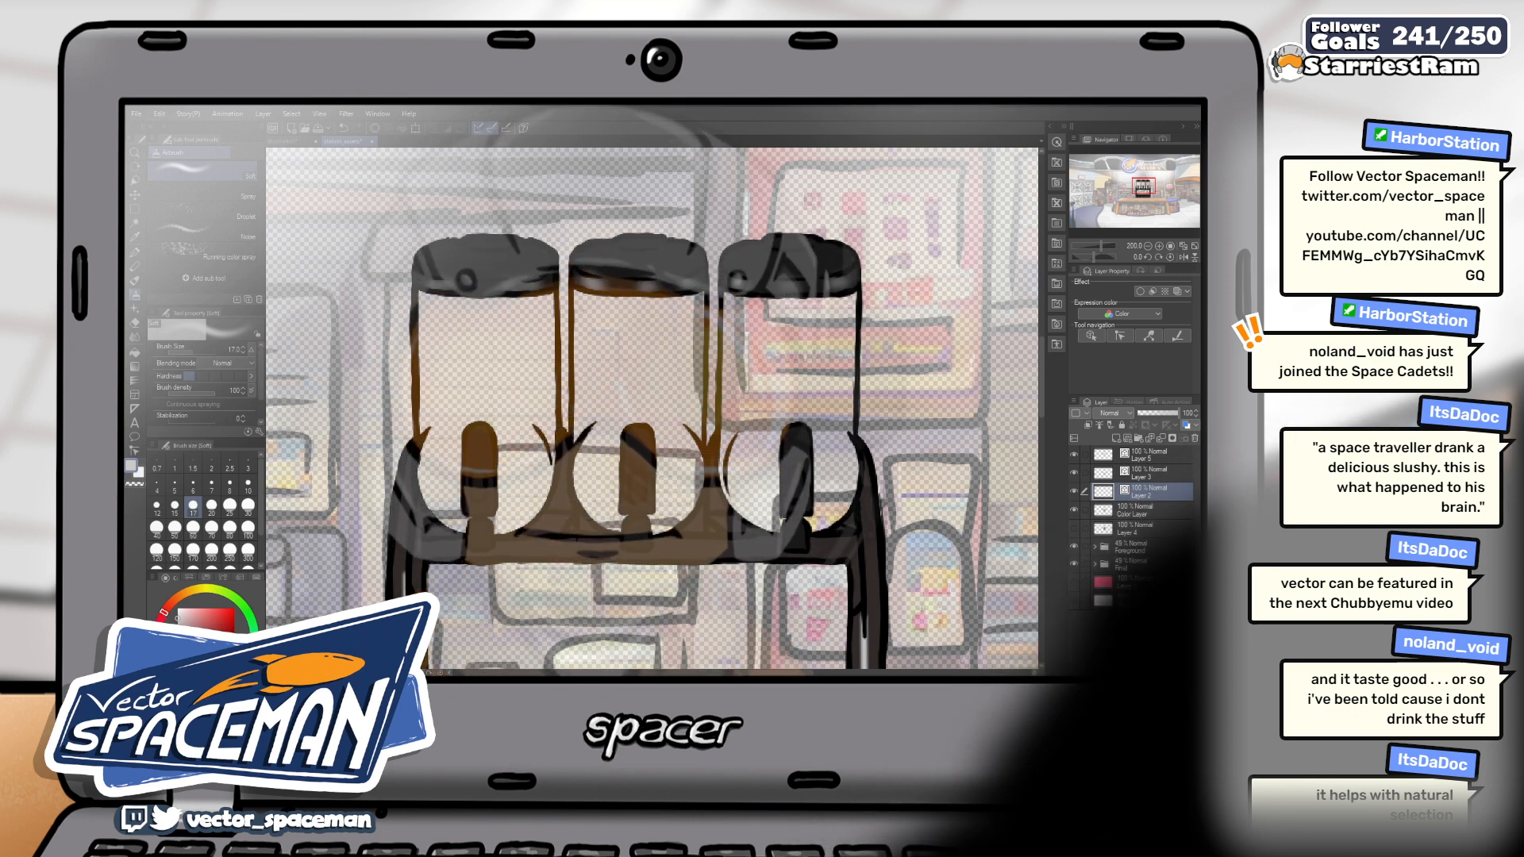
{"action": "left_click_drag", "start_coordinate": [588, 529], "coordinate": [589, 467]}
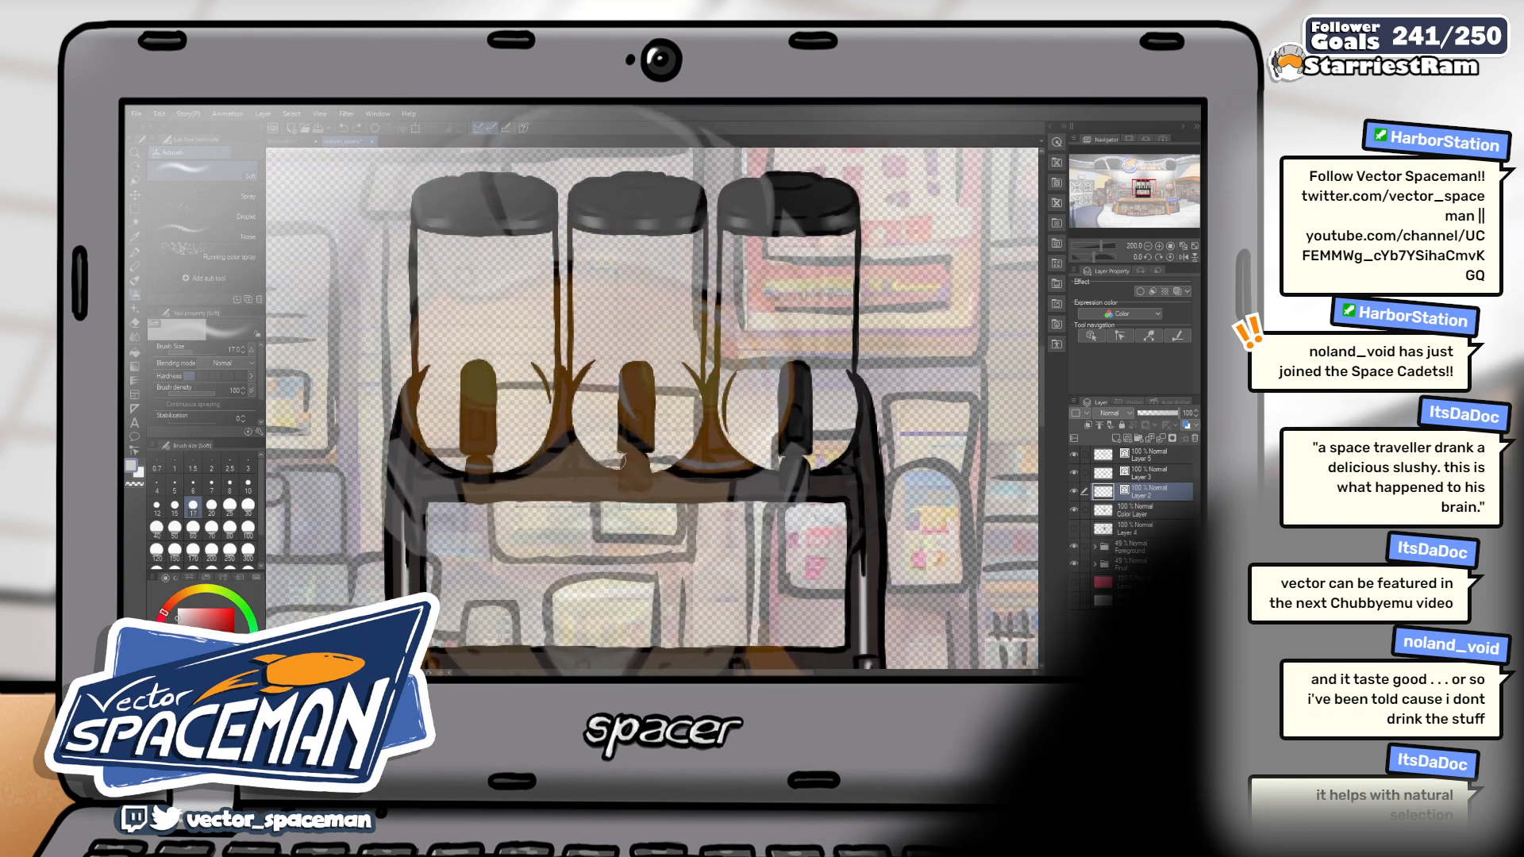
Airbrush small light highlights on the three dispenser nozzles at size 8
{"action": "left_click_drag", "start_coordinate": [562, 465], "coordinate": [570, 394]}
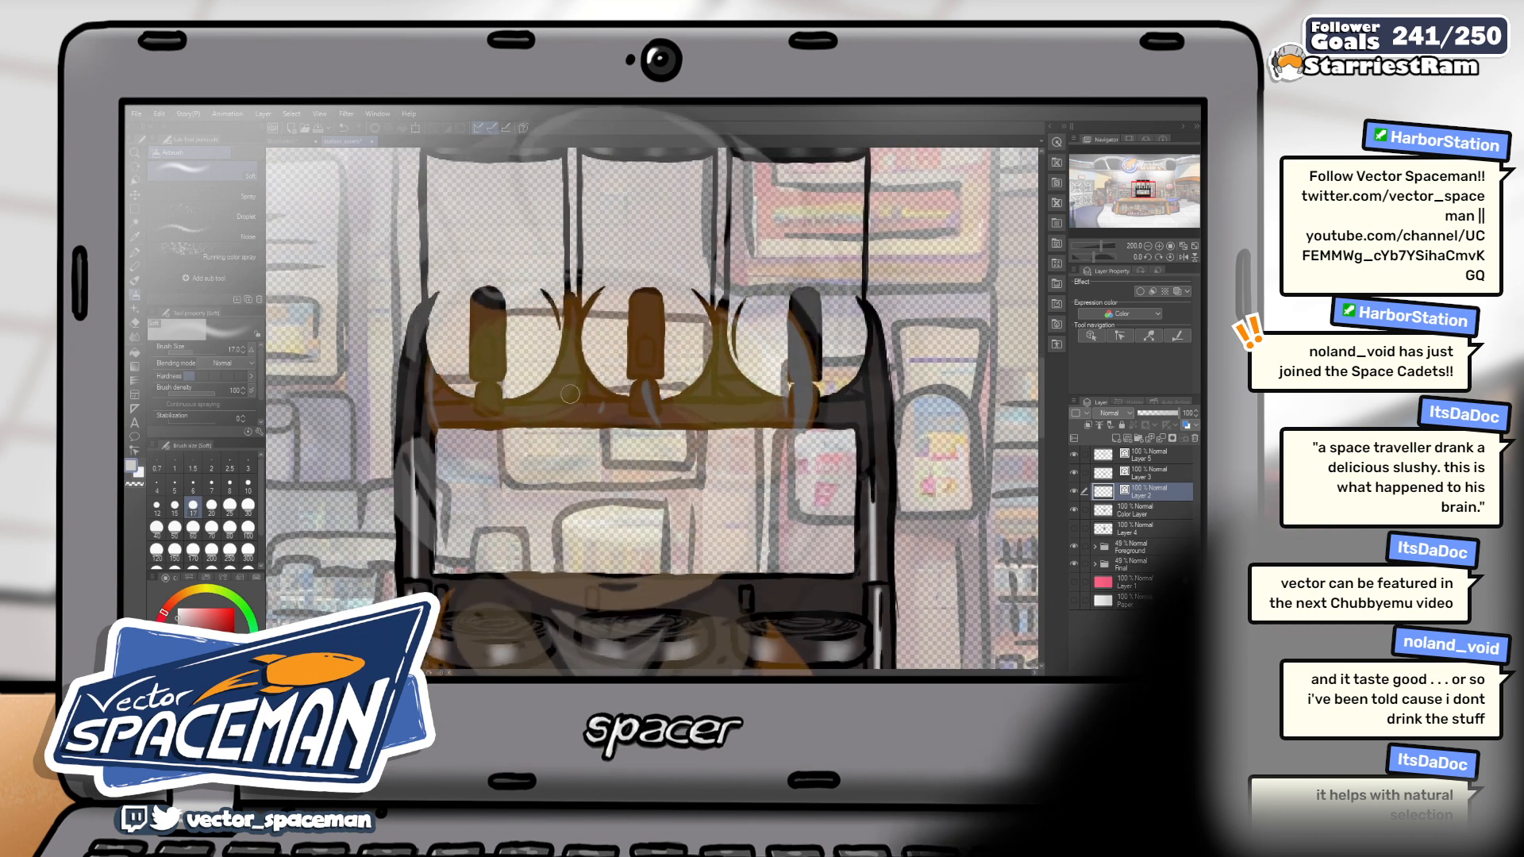
{"action": "key", "text": "bracketleft"}
{"action": "key", "text": "bracketleft"}
{"action": "key", "text": "bracketleft"}
{"action": "key", "text": "bracketleft"}
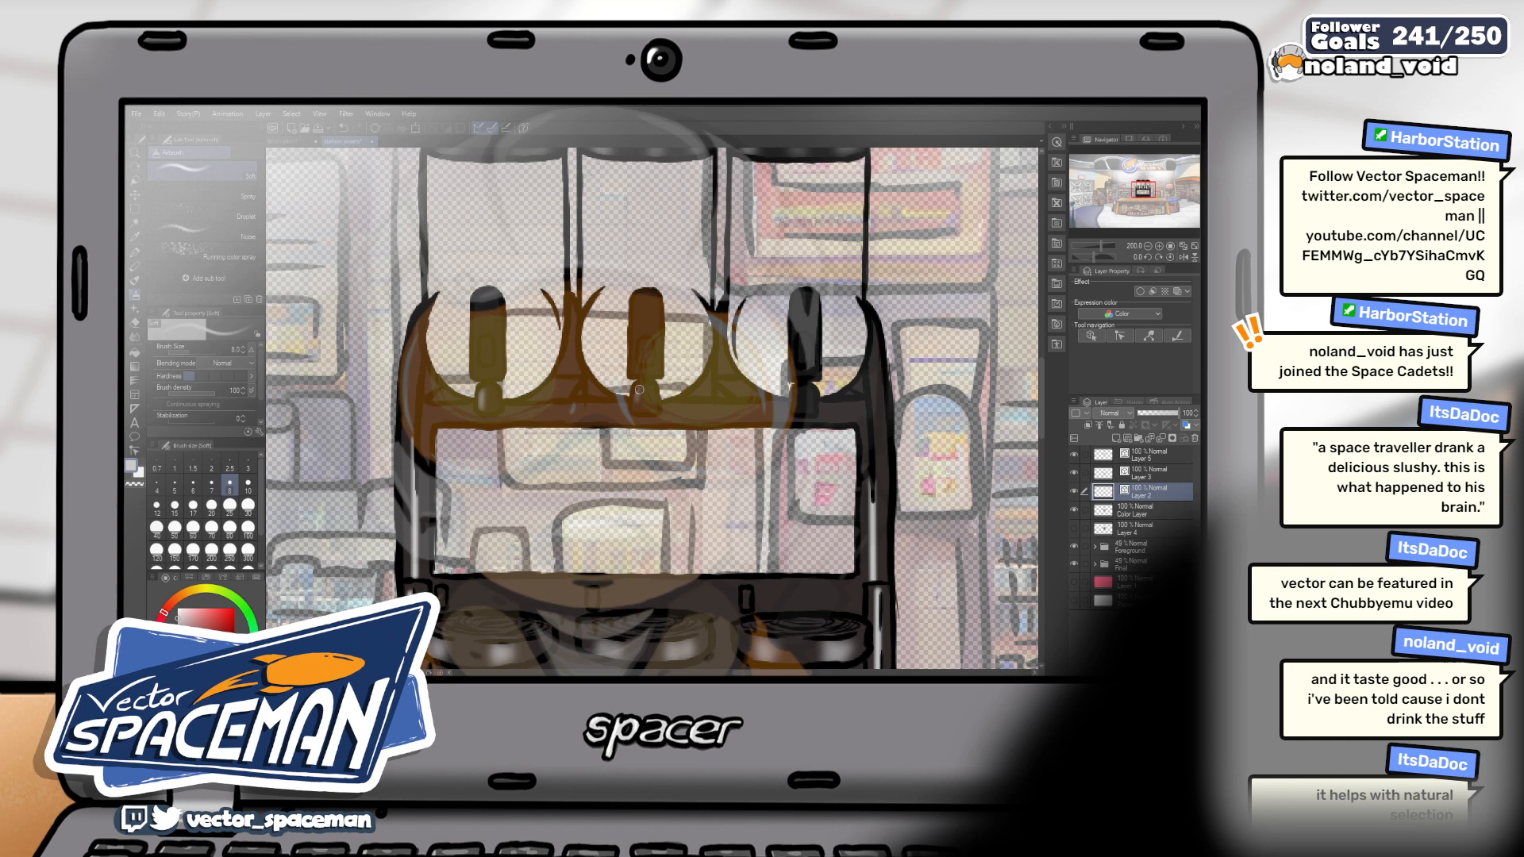
{"action": "left_click_drag", "start_coordinate": [767, 355], "coordinate": [730, 346]}
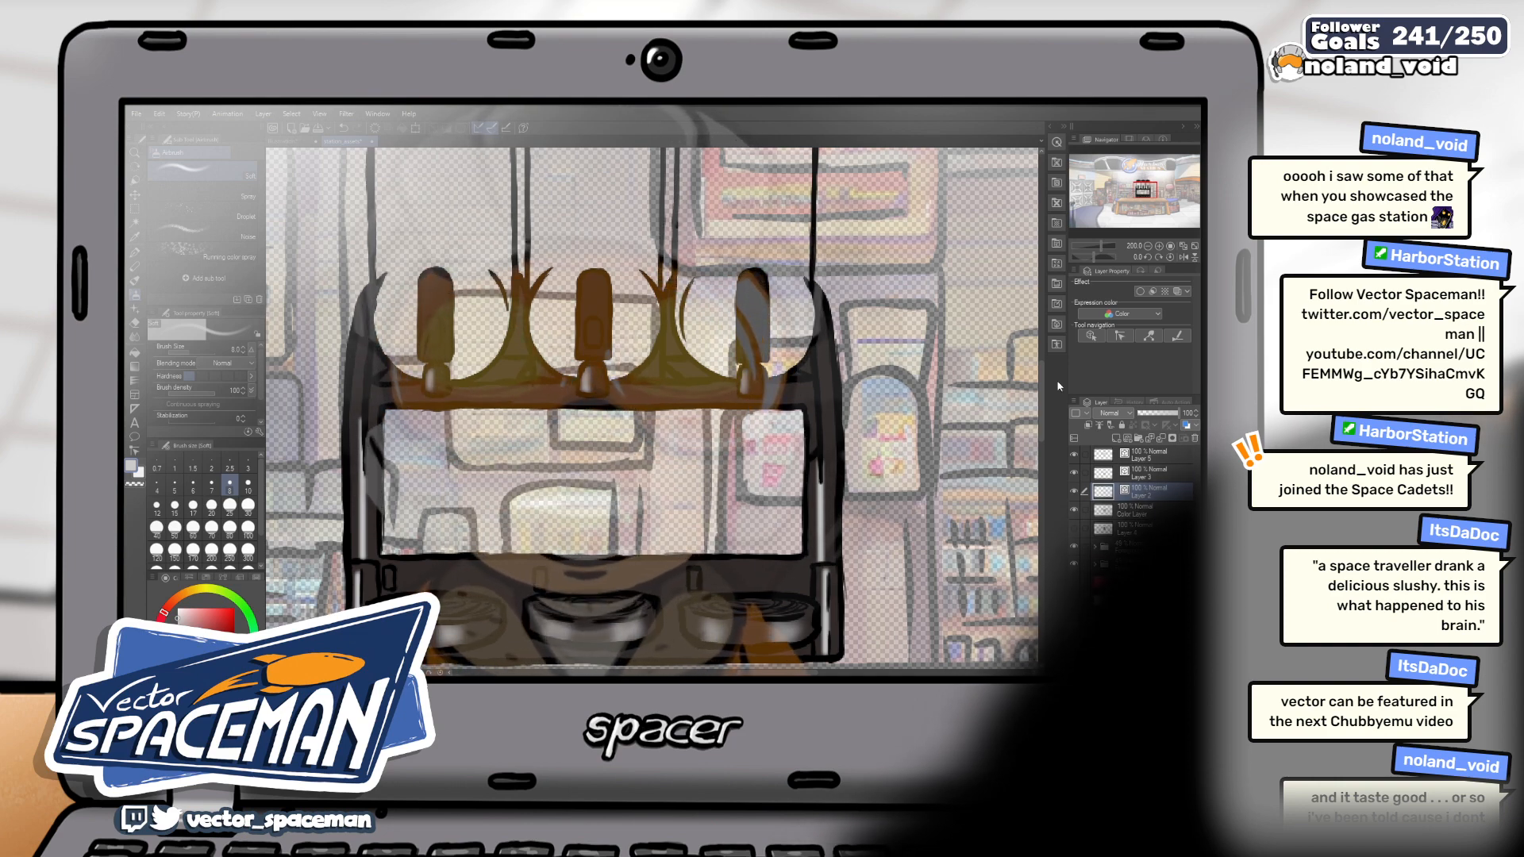
Erase the highlights on the machine's side pillars with the eraser at size 17
{"action": "scroll", "coordinate": [1002, 255], "scroll_direction": "down", "scroll_amount": 5}
{"action": "left_click_drag", "start_coordinate": [653, 451], "coordinate": [566, 459]}
{"action": "scroll", "coordinate": [617, 479], "scroll_direction": "up", "scroll_amount": 5}
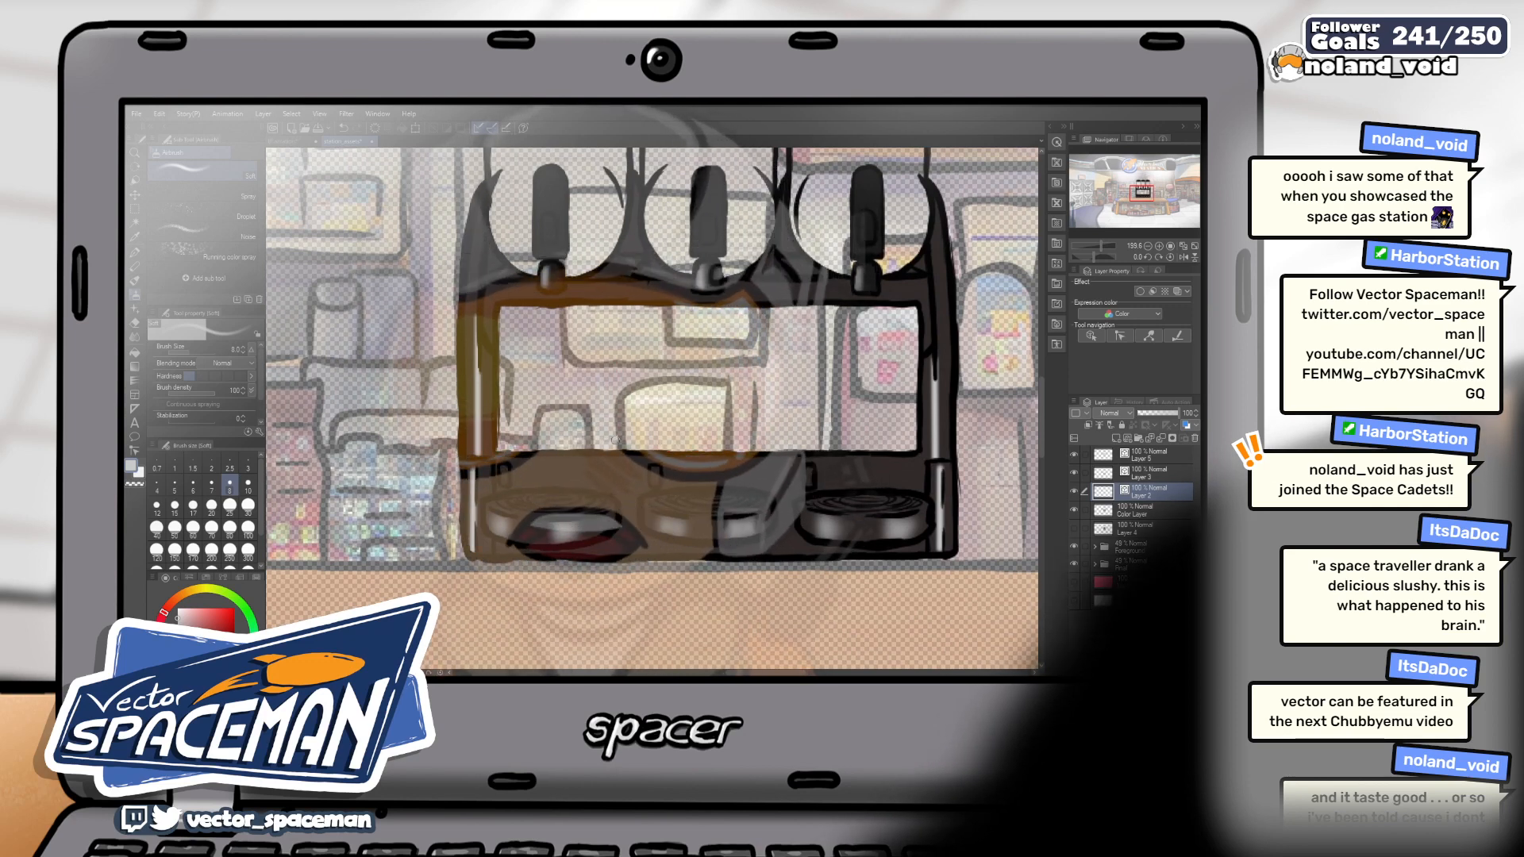
{"action": "key", "text": "e"}
{"action": "key", "text": "bracketright"}
{"action": "key", "text": "bracketright"}
{"action": "key", "text": "bracketright"}
{"action": "key", "text": "bracketright"}
{"action": "key", "text": "bracketright"}
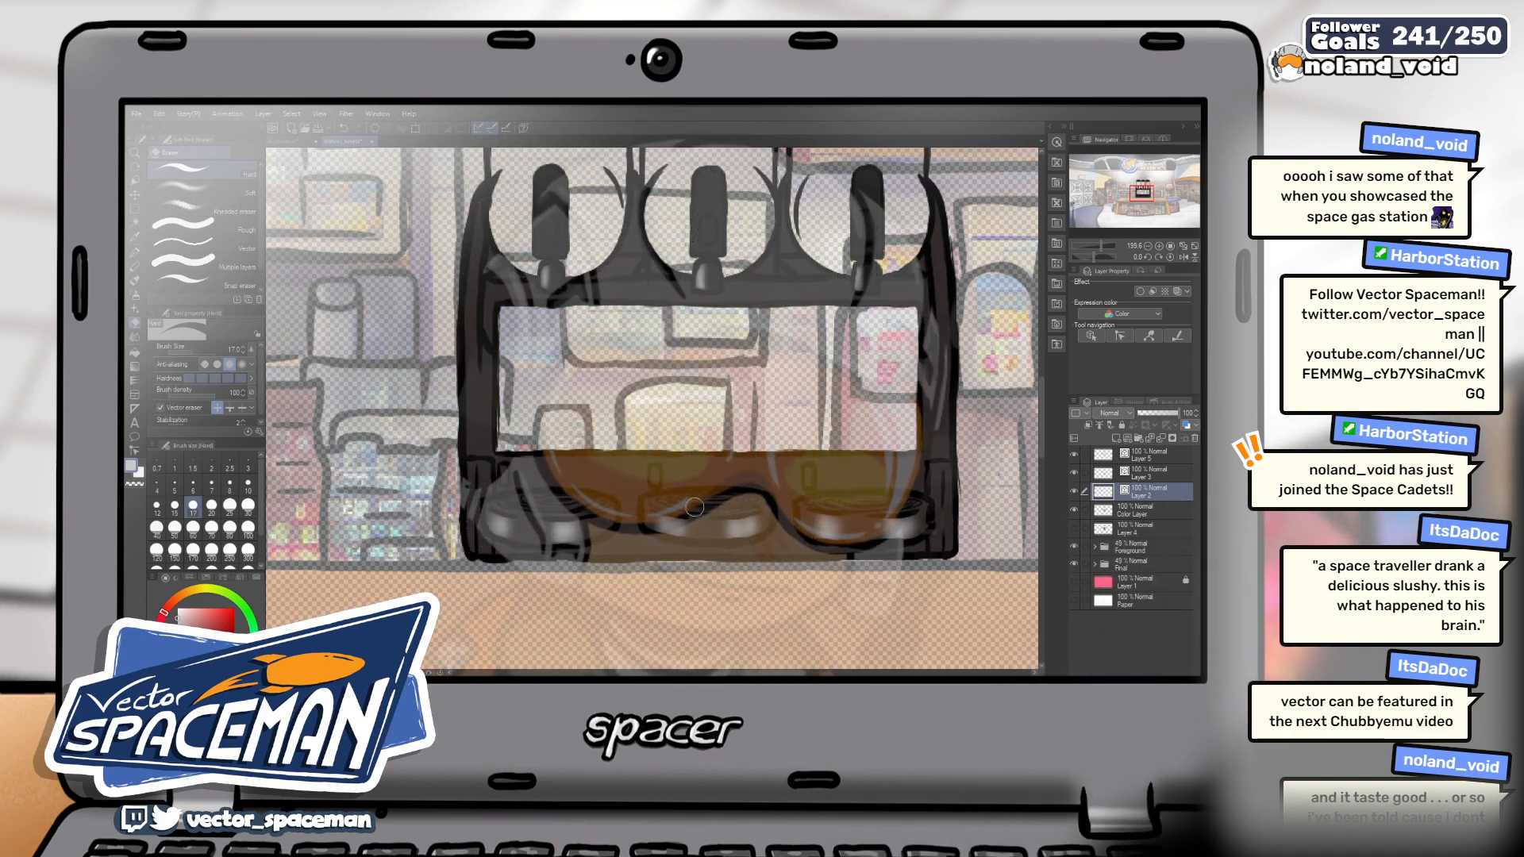
Repaint softer vertical highlights on the left and right side pillars with the airbrush at size 8
{"action": "key", "text": "b"}
{"action": "key", "text": "b"}
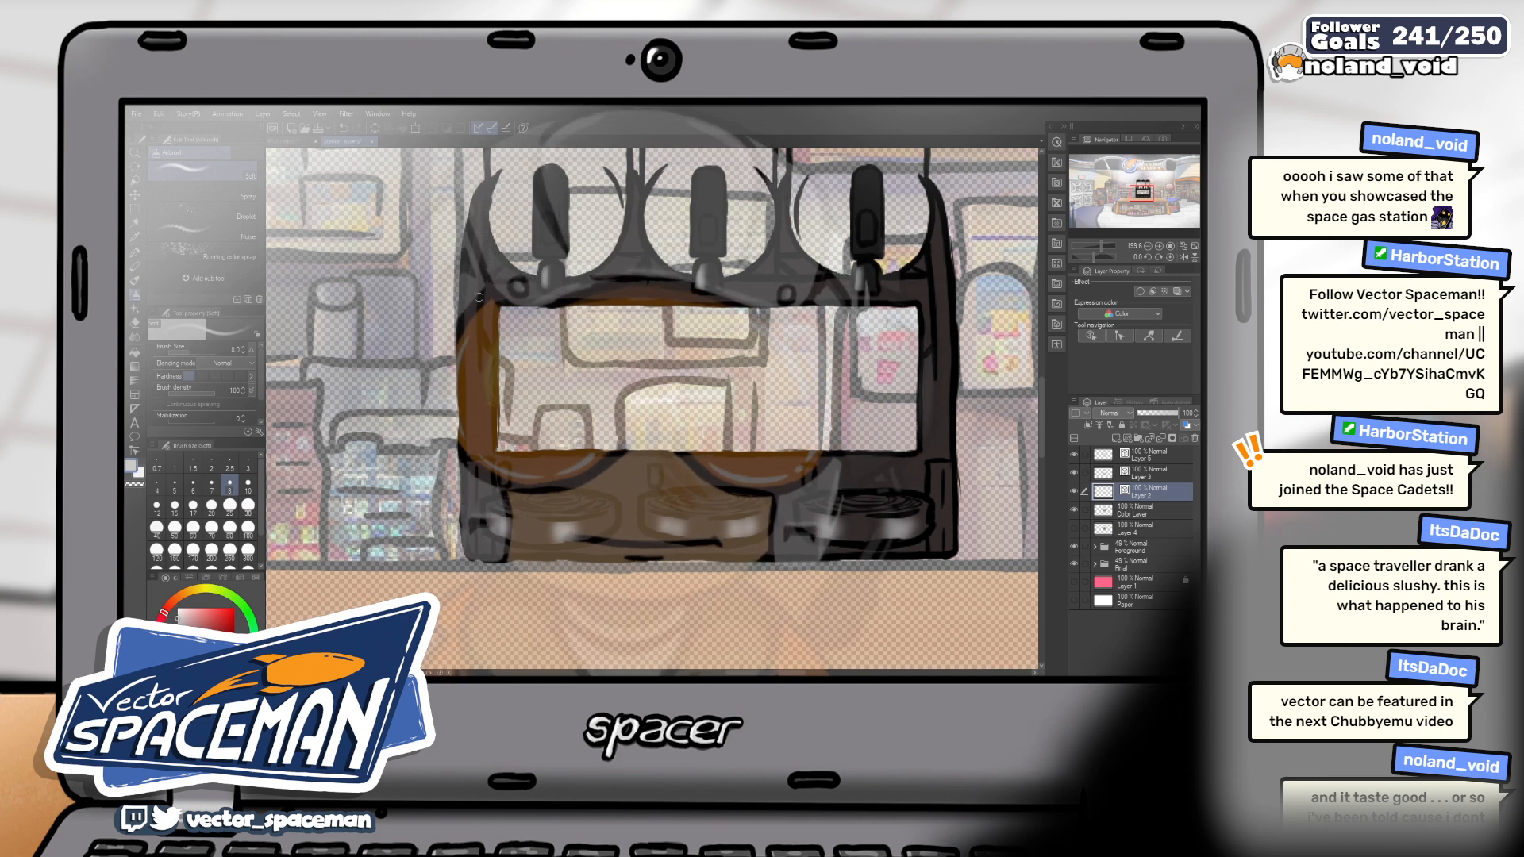
{"action": "left_click_drag", "start_coordinate": [476, 344], "coordinate": [480, 474]}
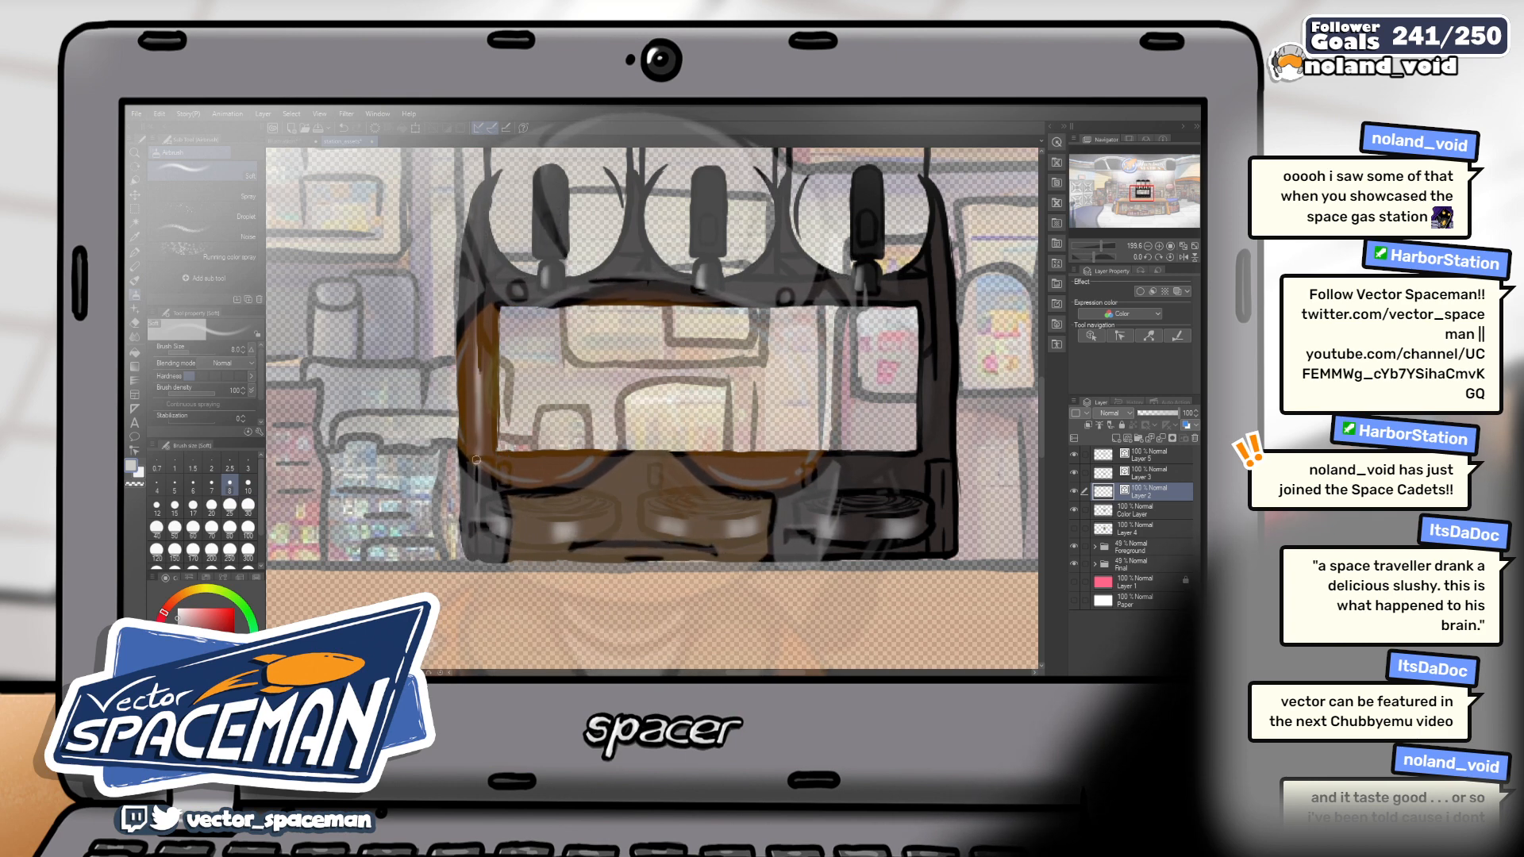
{"action": "left_click_drag", "start_coordinate": [937, 327], "coordinate": [823, 337]}
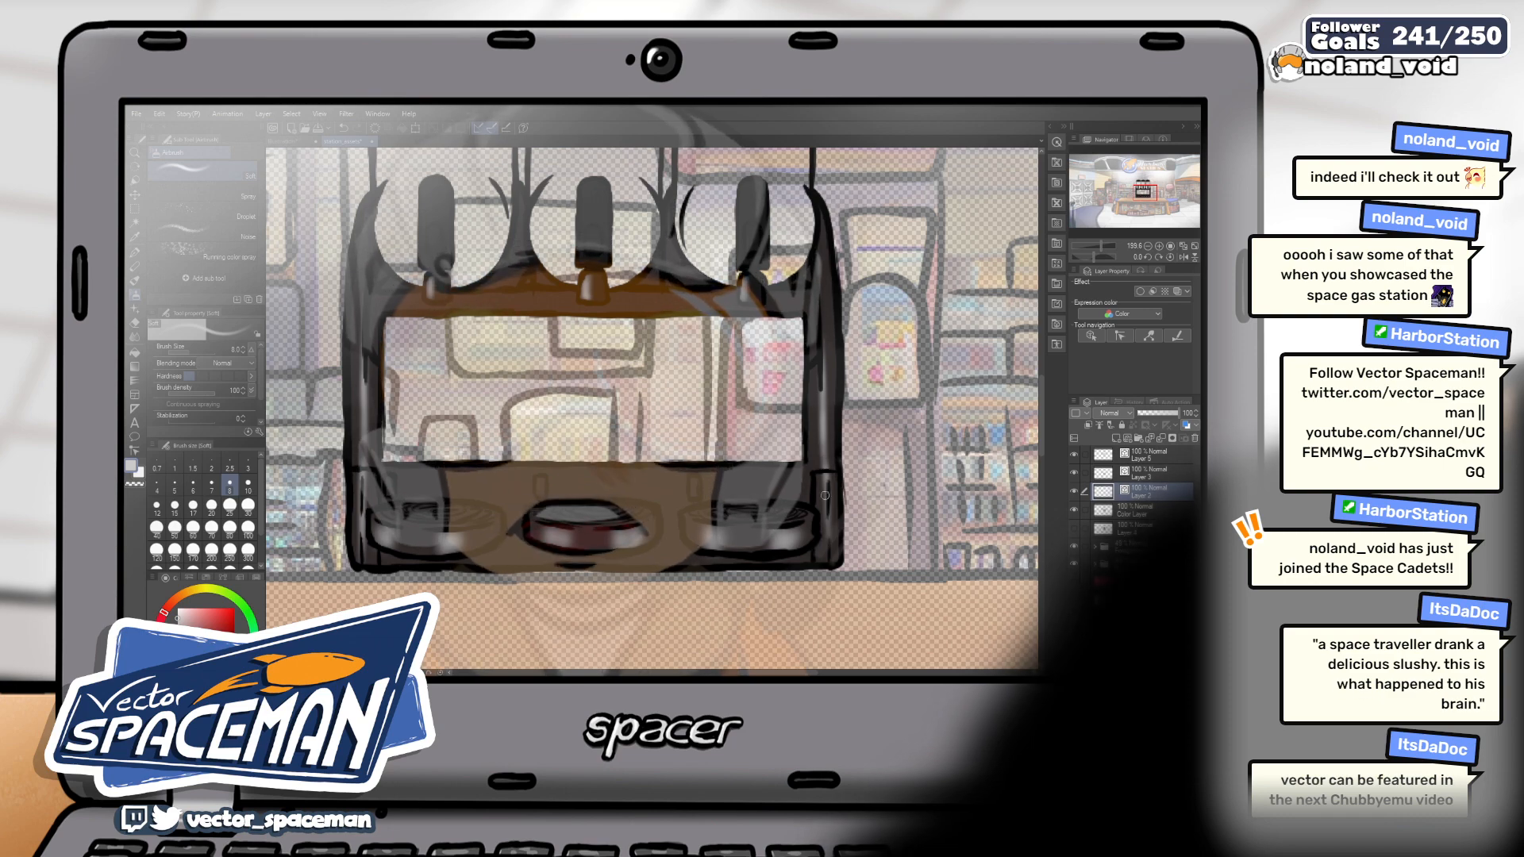
{"action": "left_click_drag", "start_coordinate": [851, 428], "coordinate": [921, 482]}
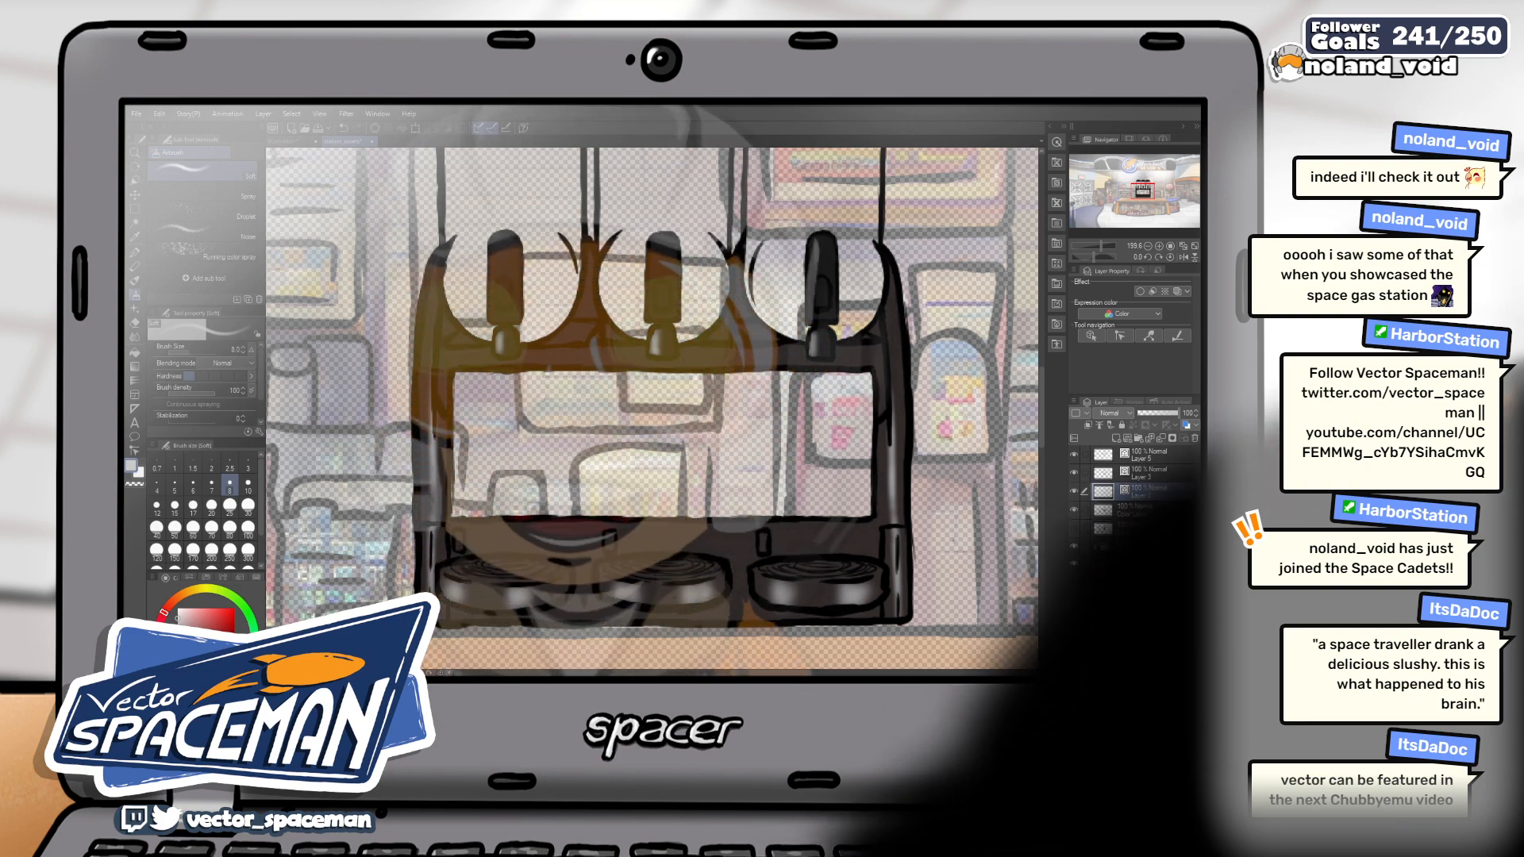
Lower the highlight layer's opacity to 50%
{"action": "left_click", "coordinate": [1161, 414]}
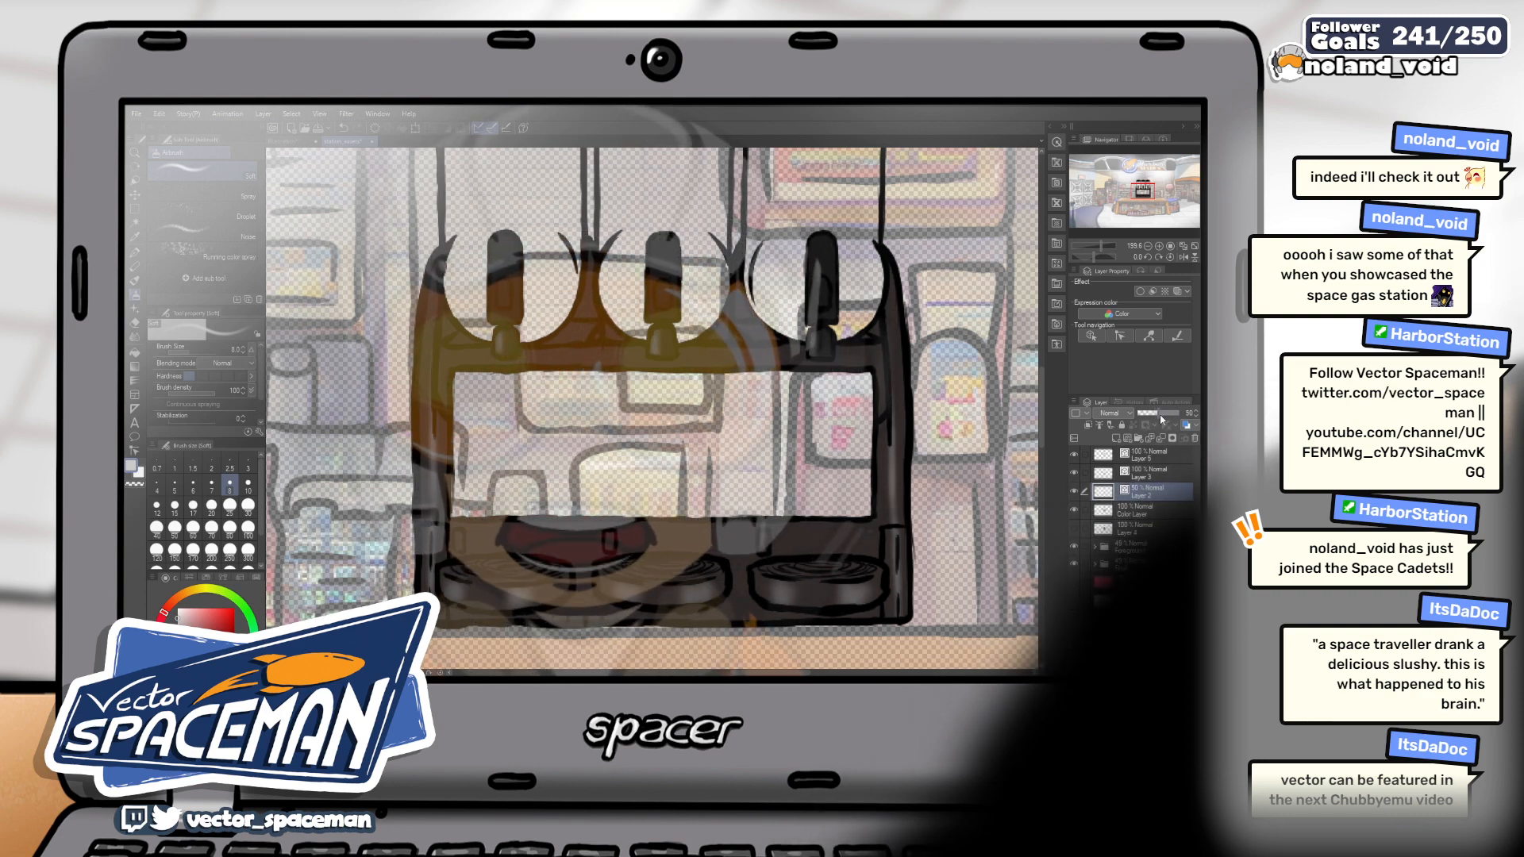
{"action": "left_click_drag", "start_coordinate": [900, 410], "coordinate": [928, 331]}
{"action": "mouse_move", "coordinate": [882, 420]}
{"action": "left_mouse_down"}
{"action": "mouse_move", "coordinate": [865, 454]}
{"action": "mouse_move", "coordinate": [878, 517]}
{"action": "mouse_move", "coordinate": [788, 429]}
{"action": "mouse_move", "coordinate": [856, 408]}
{"action": "left_mouse_up"}
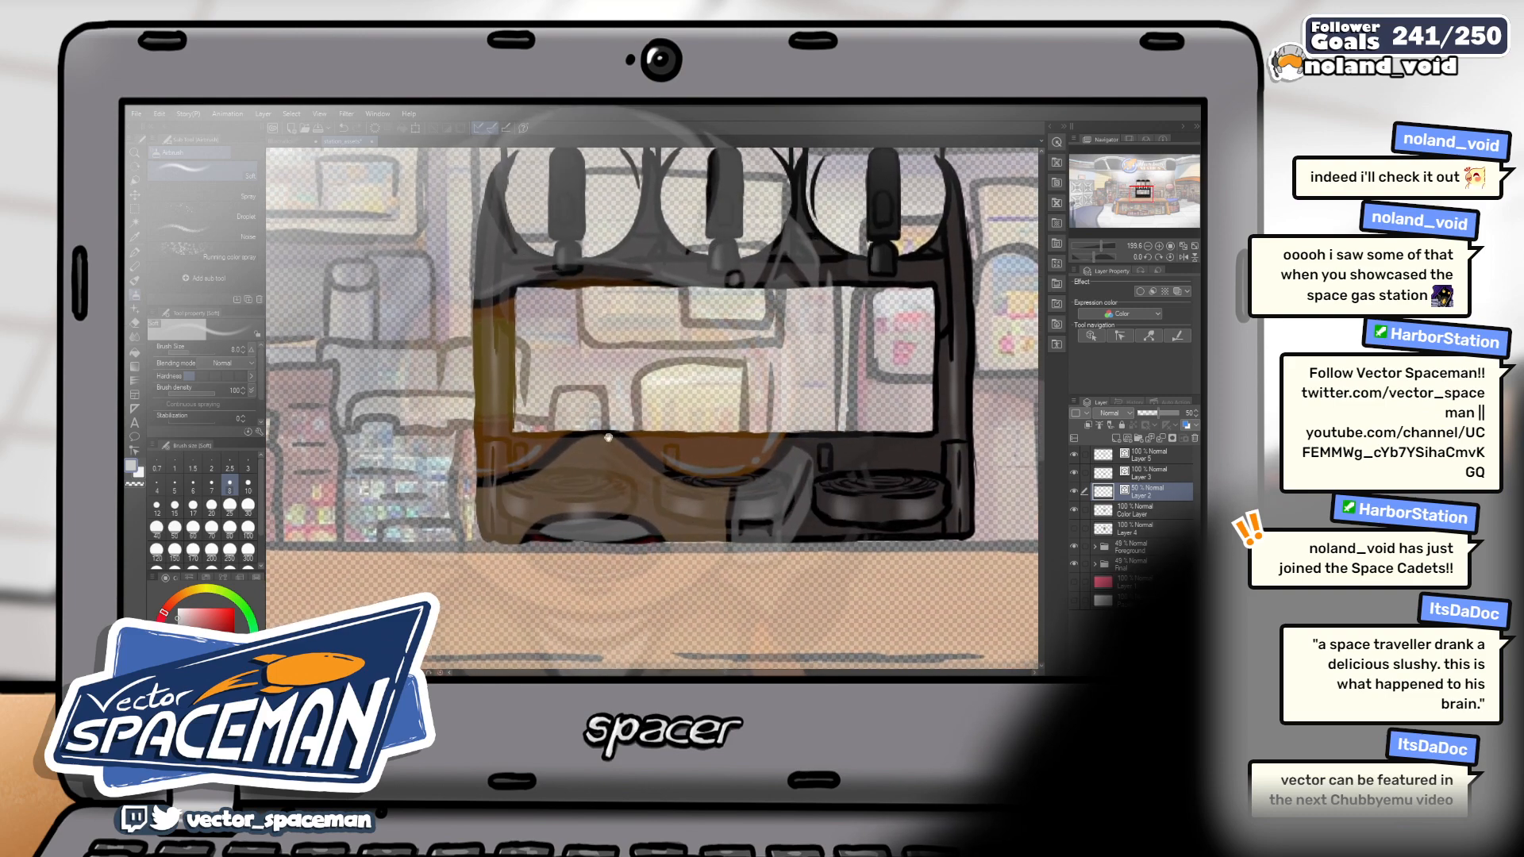
{"action": "left_click_drag", "start_coordinate": [609, 438], "coordinate": [625, 513]}
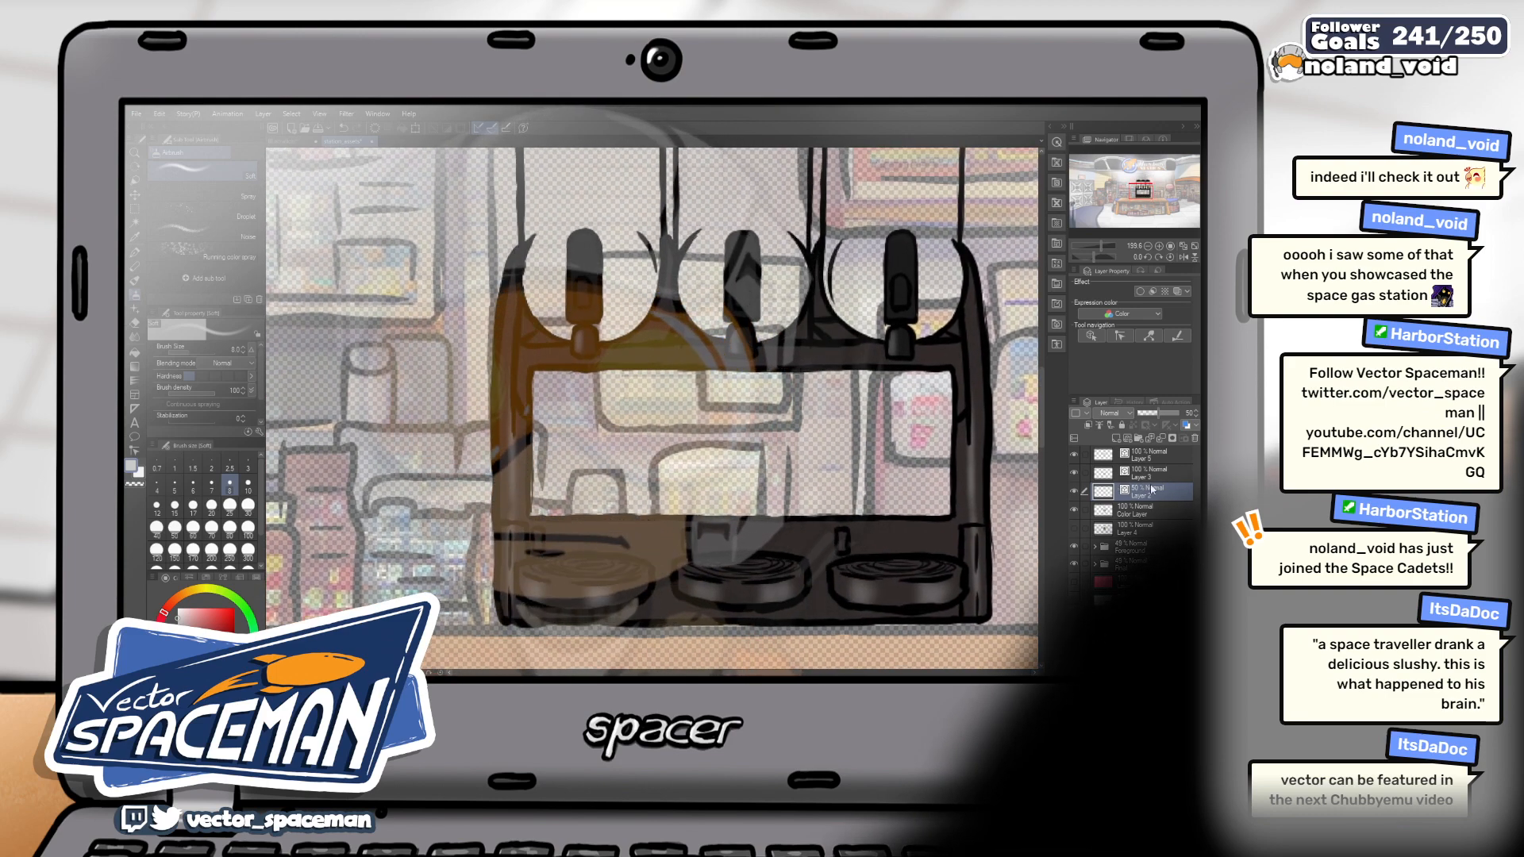
Paint dark shading on the machine body with the round mixing brush on a new layer and set that layer's opacity to 61%
{"action": "left_click", "coordinate": [1117, 441]}
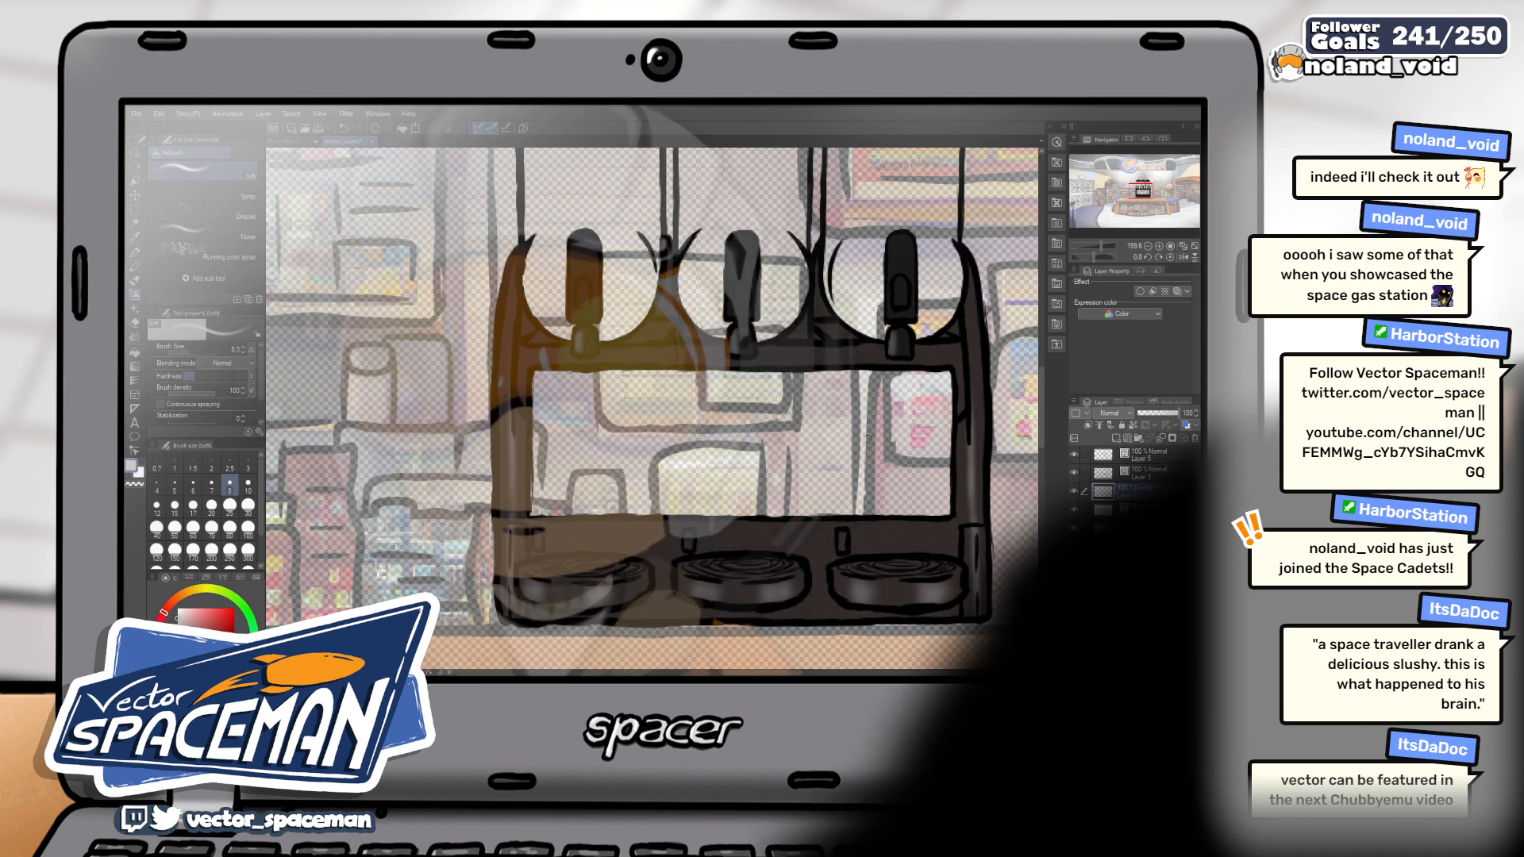
{"action": "key", "text": "b"}
{"action": "key", "text": "b"}
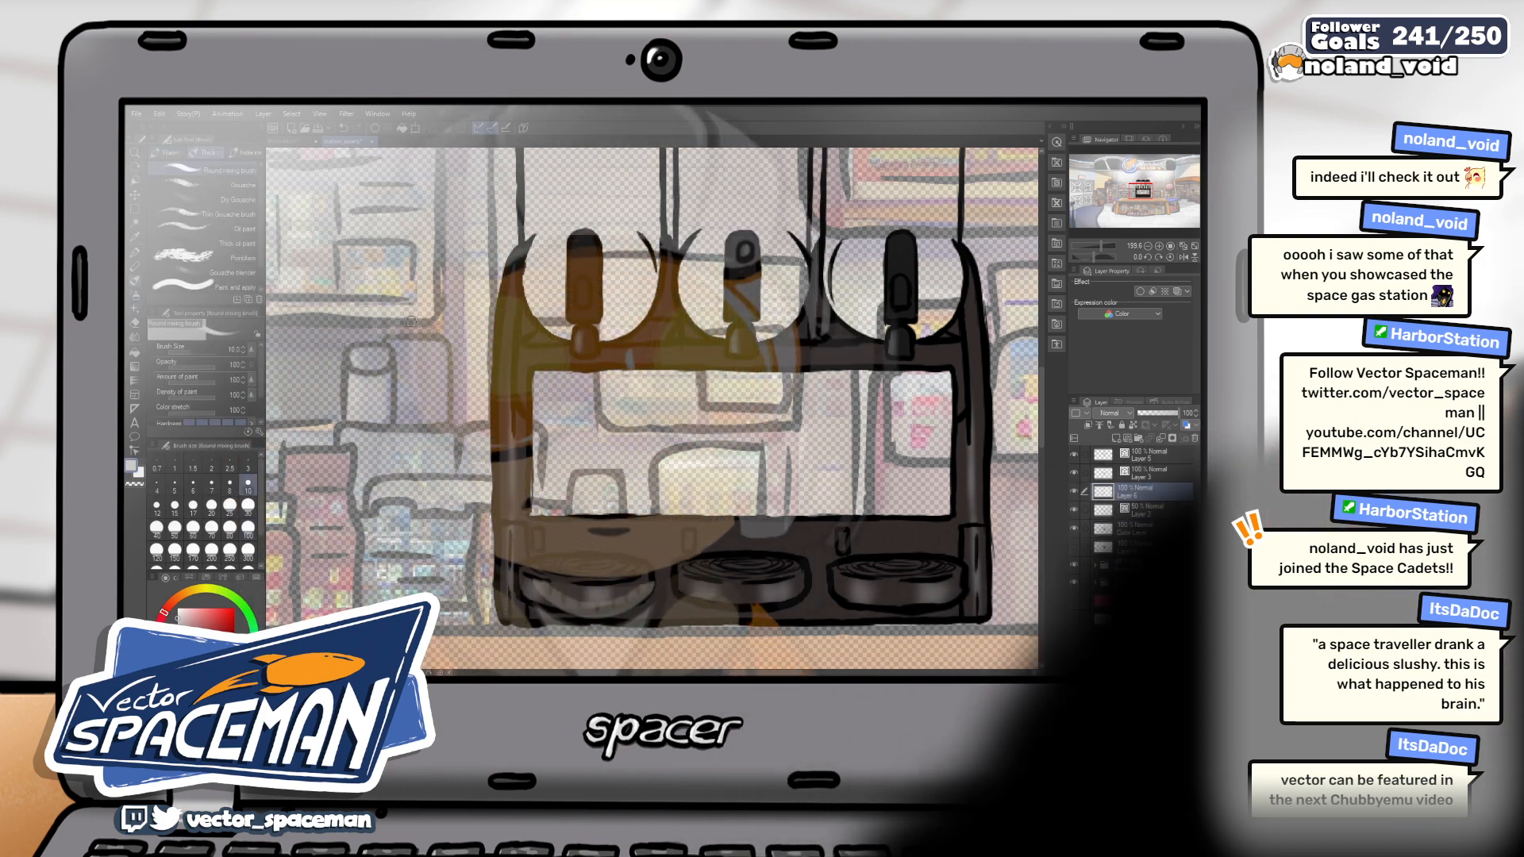
{"action": "key", "text": "bracketright"}
{"action": "key", "text": "bracketright"}
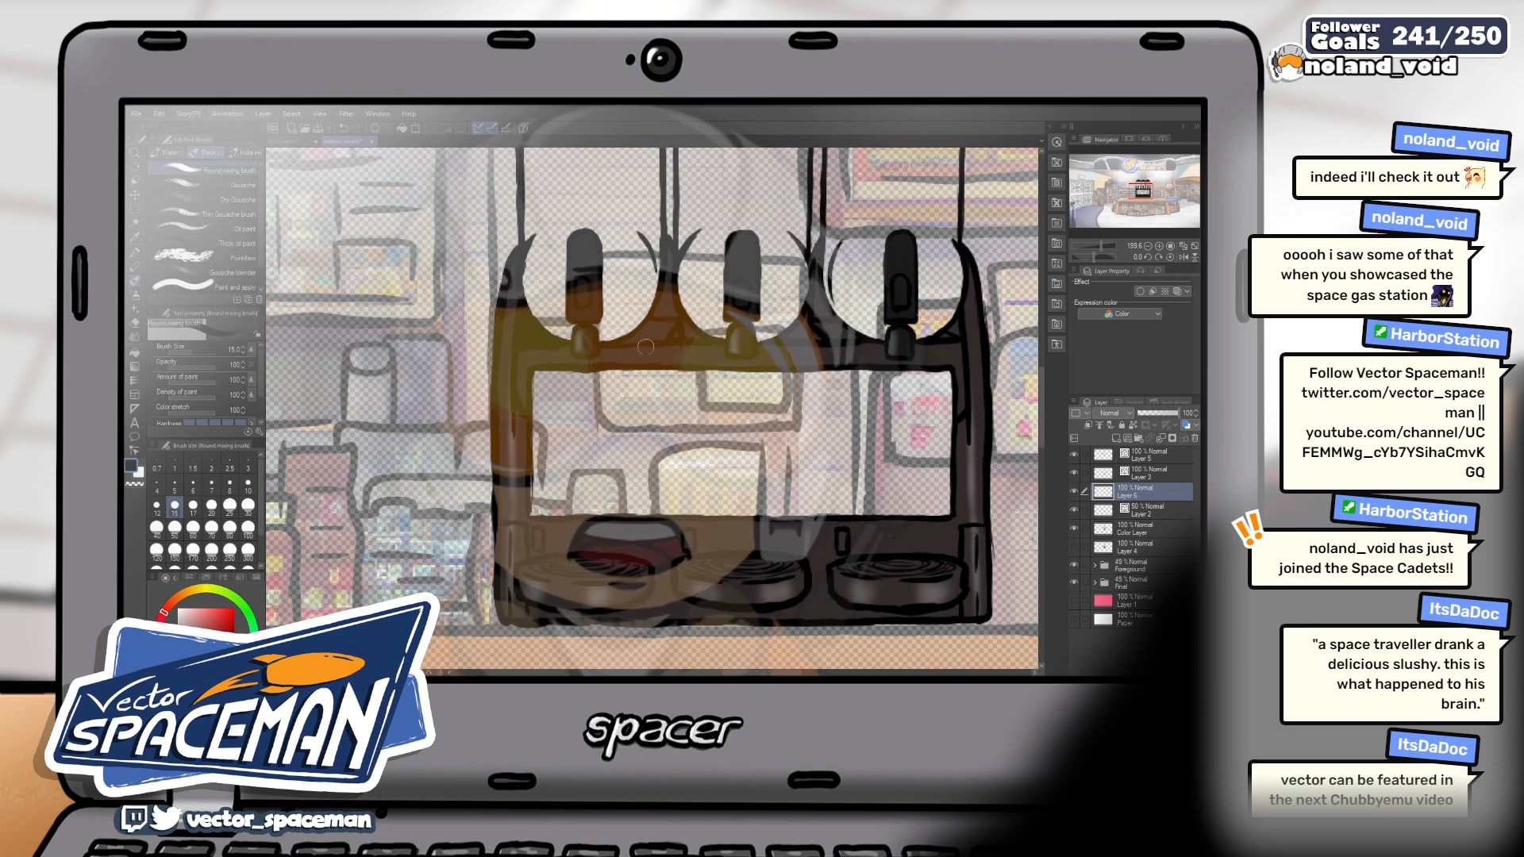
{"action": "key", "text": "bracketleft"}
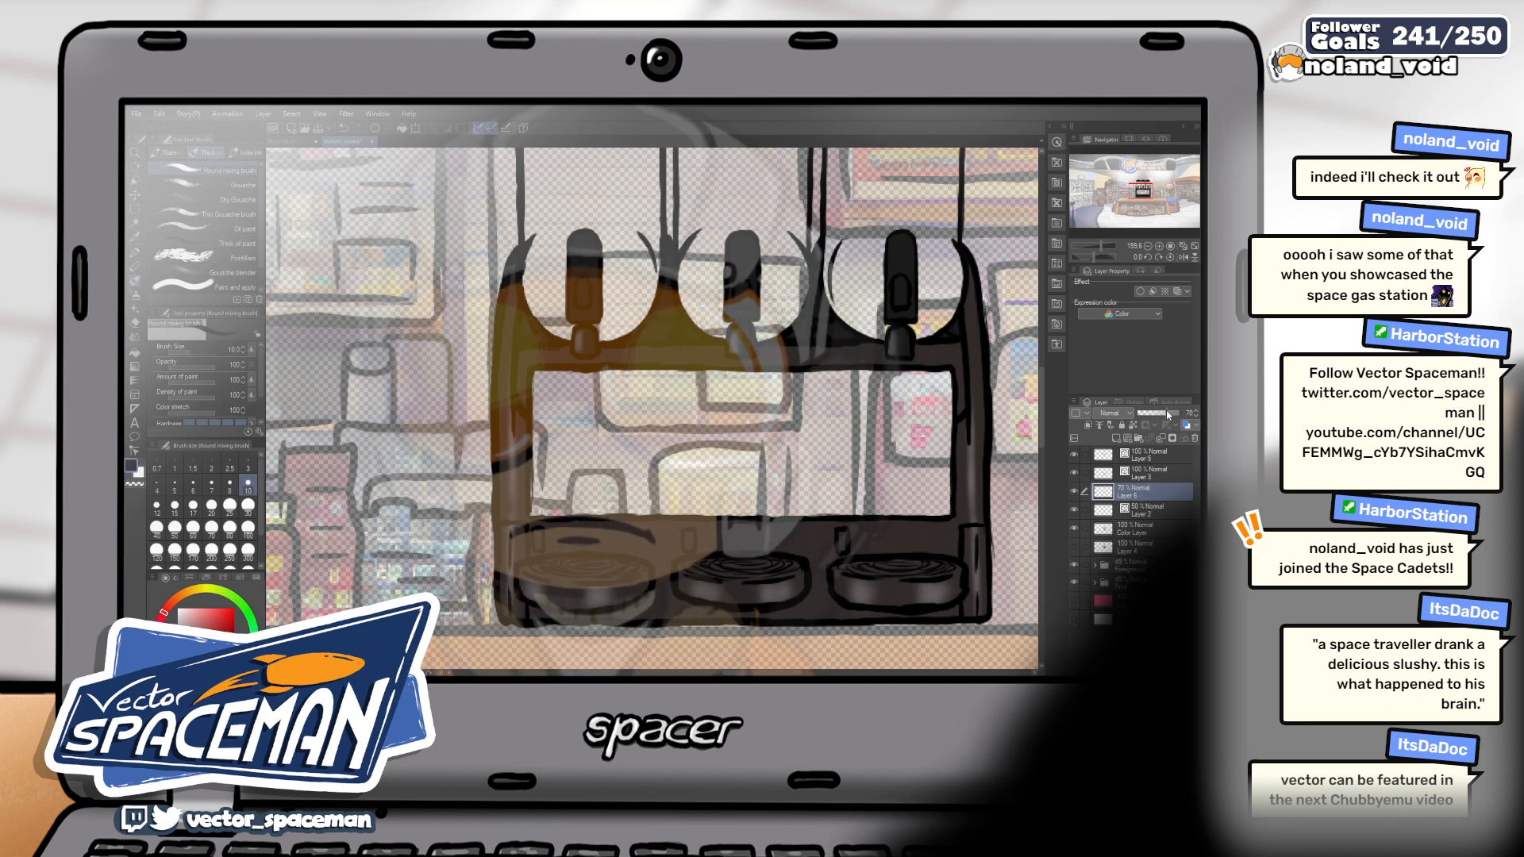
{"action": "left_click_drag", "start_coordinate": [1159, 418], "coordinate": [1164, 420]}
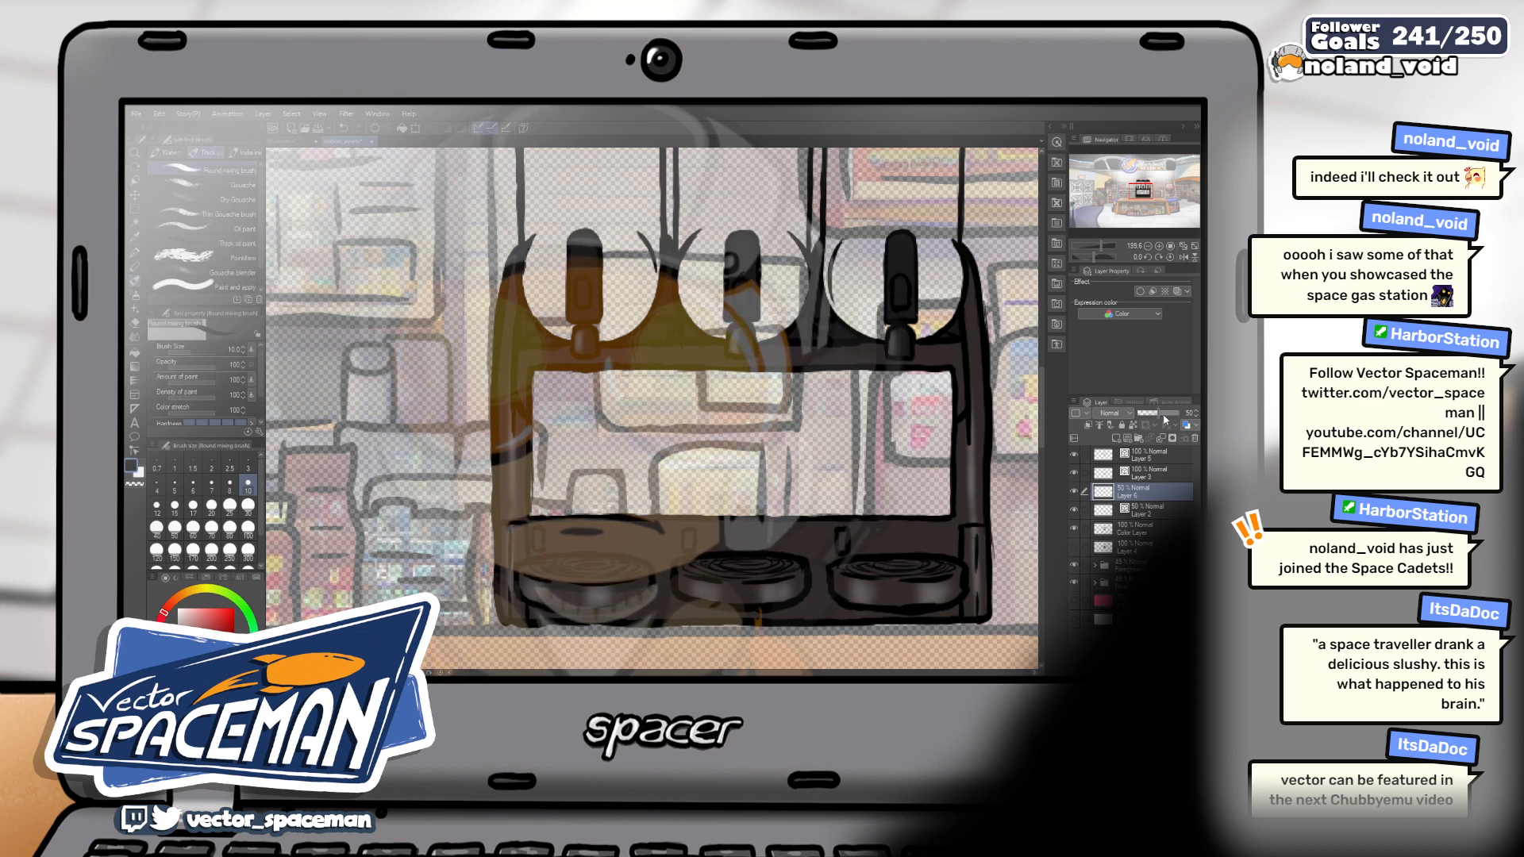
Clean up the shading on the machine's lower body with the eraser reduced to size 6
{"action": "key", "text": "e"}
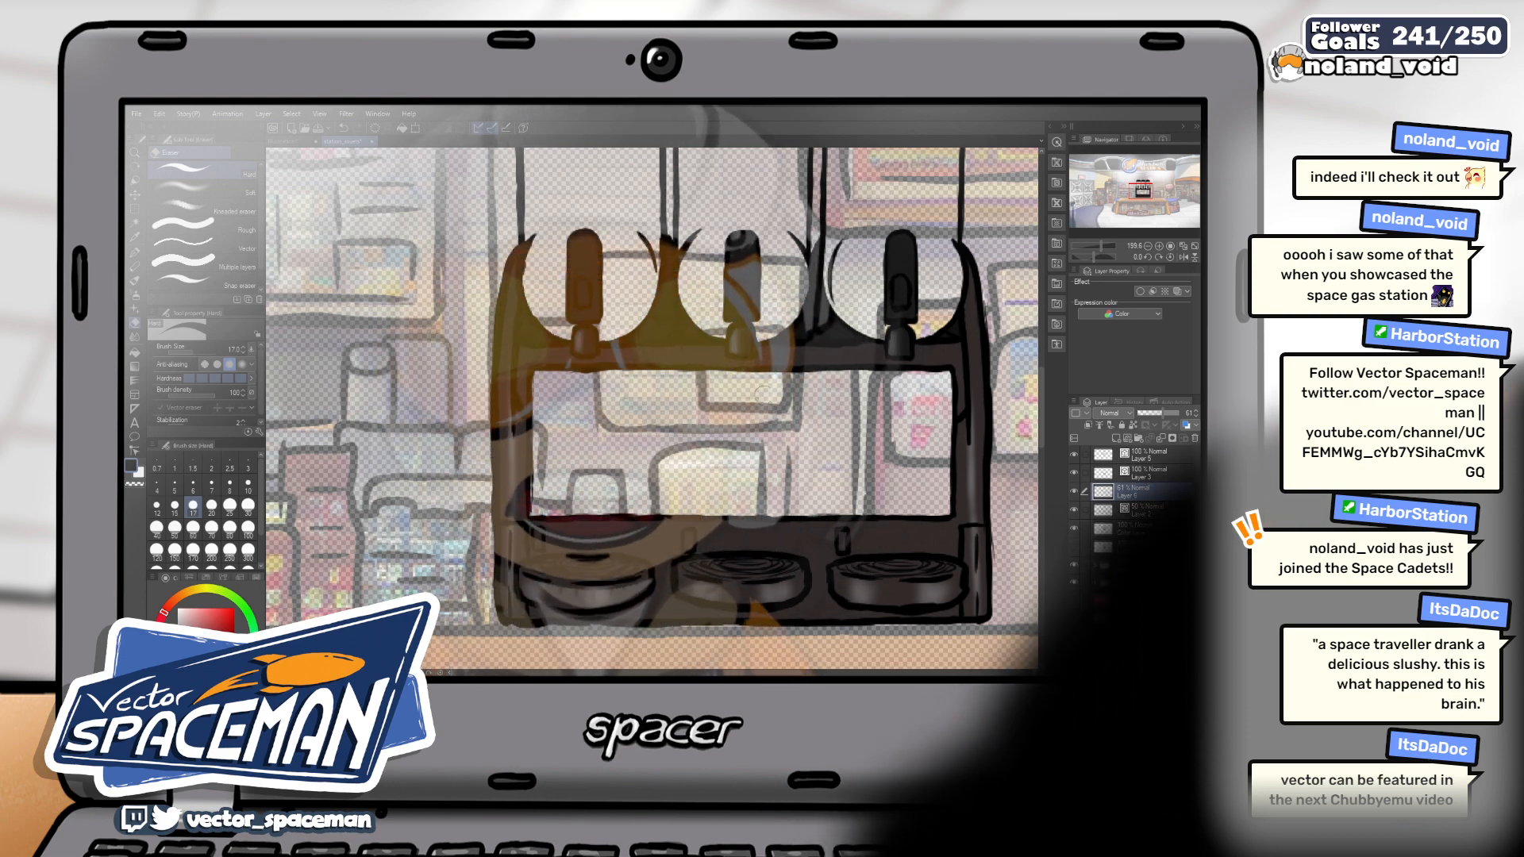
{"action": "left_click_drag", "start_coordinate": [824, 416], "coordinate": [810, 353]}
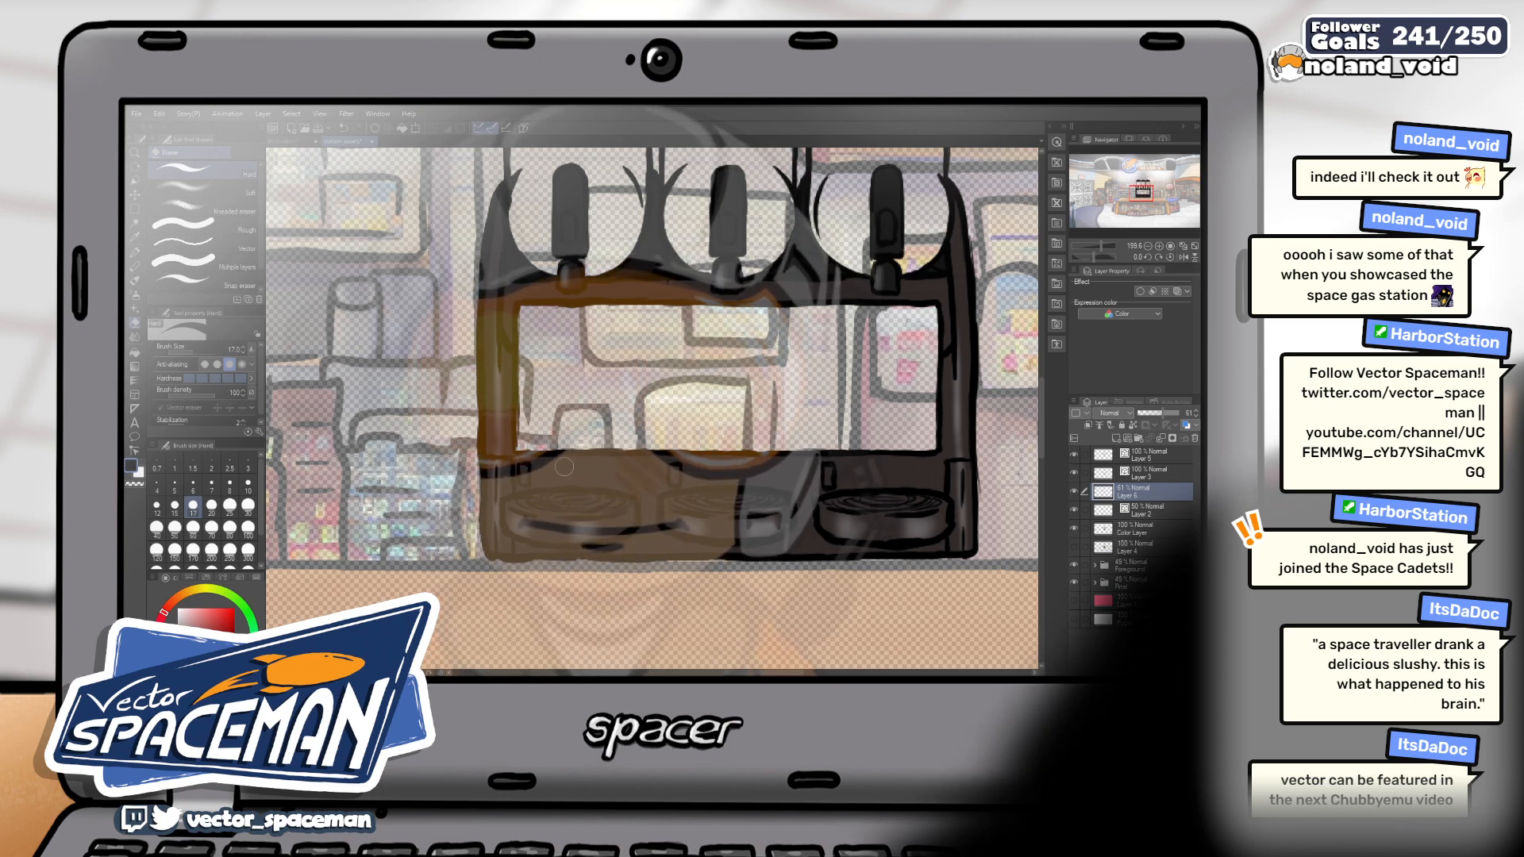
{"action": "key", "text": "bracketleft"}
{"action": "key", "text": "bracketleft"}
{"action": "key", "text": "bracketleft"}
{"action": "key", "text": "bracketleft"}
{"action": "key", "text": "bracketleft"}
{"action": "key", "text": "bracketleft"}
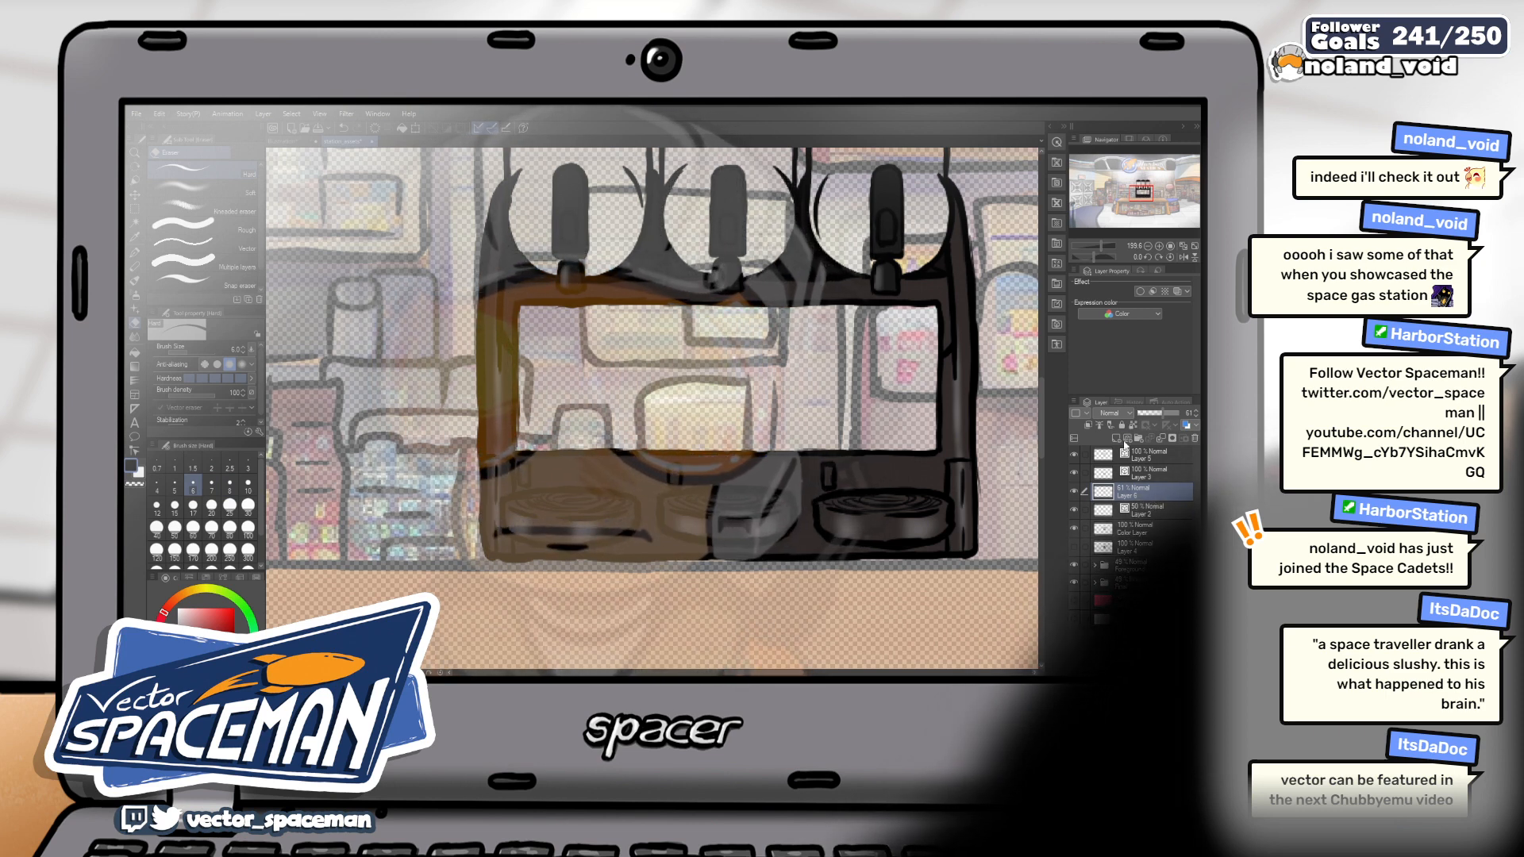
Paint dark shadows around the drip trays on another new layer with the round mixing brush at sizes 5 and 10
{"action": "left_click", "coordinate": [1117, 439]}
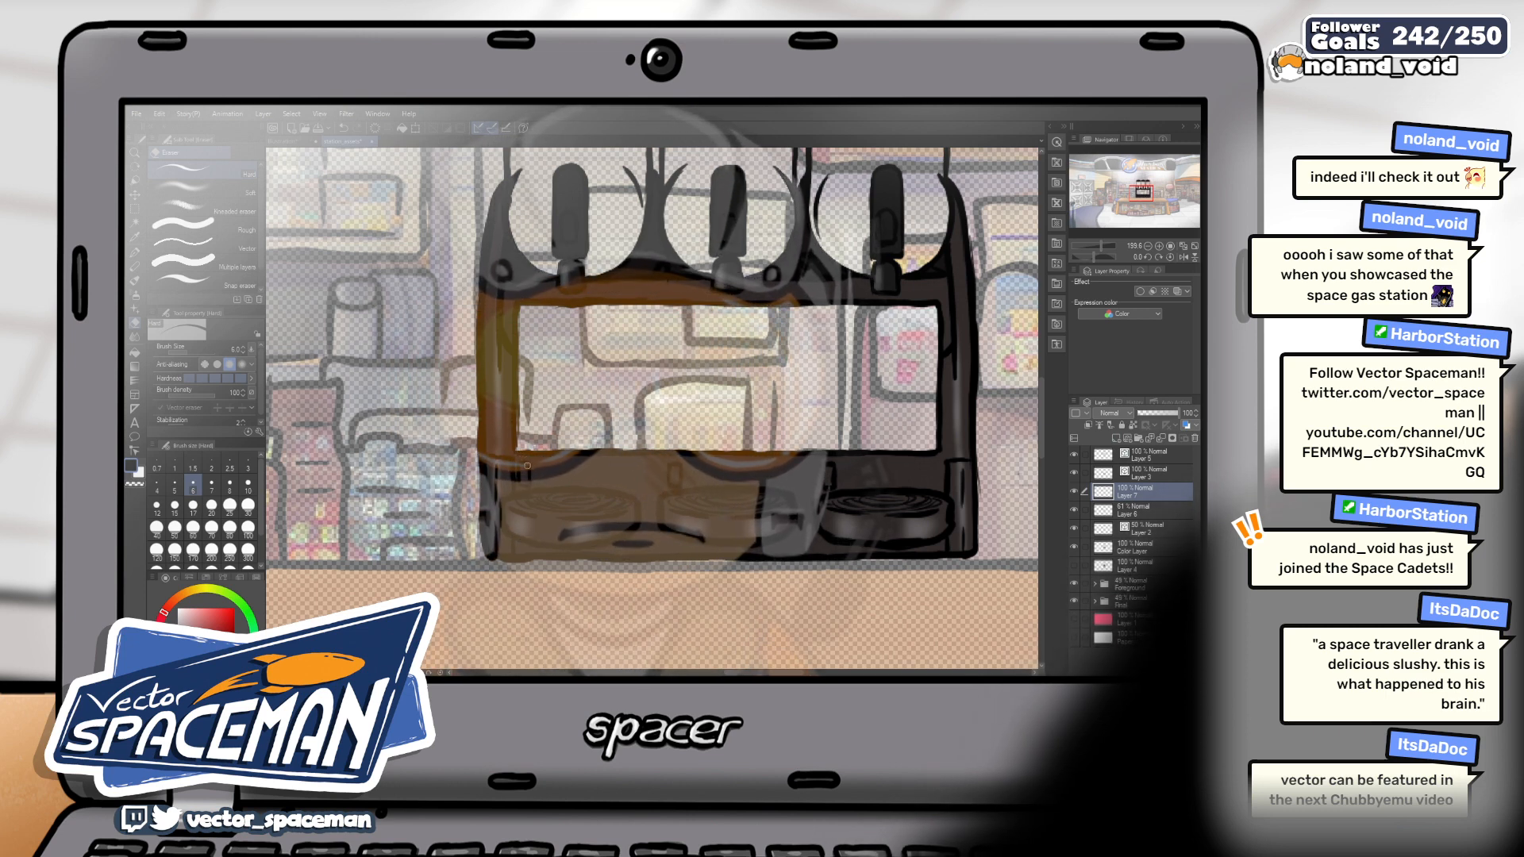
{"action": "key", "text": "b"}
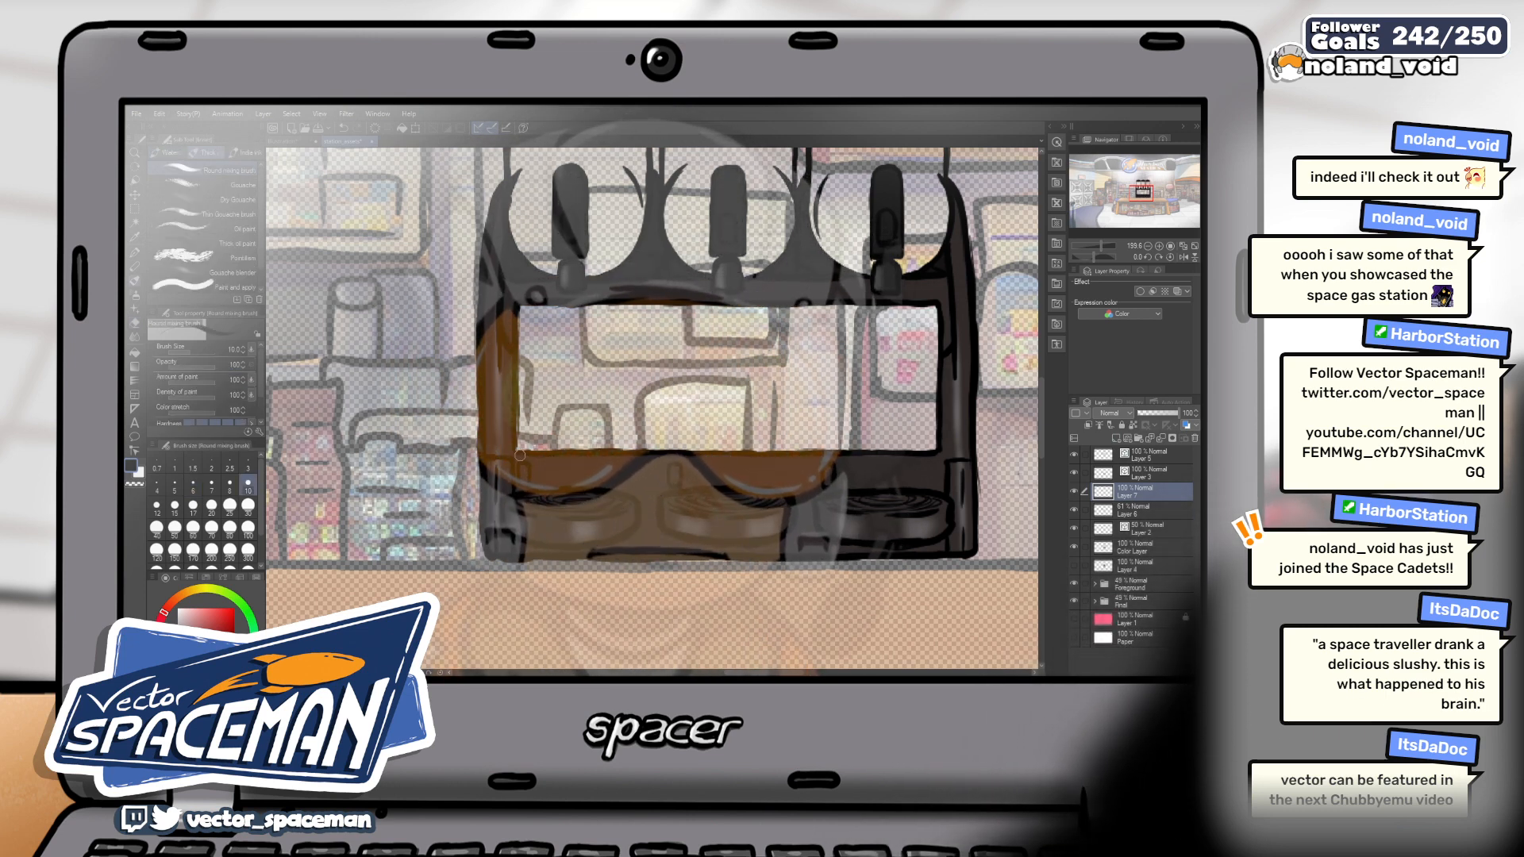
{"action": "key", "text": "bracketleft"}
{"action": "key", "text": "bracketleft"}
{"action": "key", "text": "bracketleft"}
{"action": "key", "text": "bracketleft"}
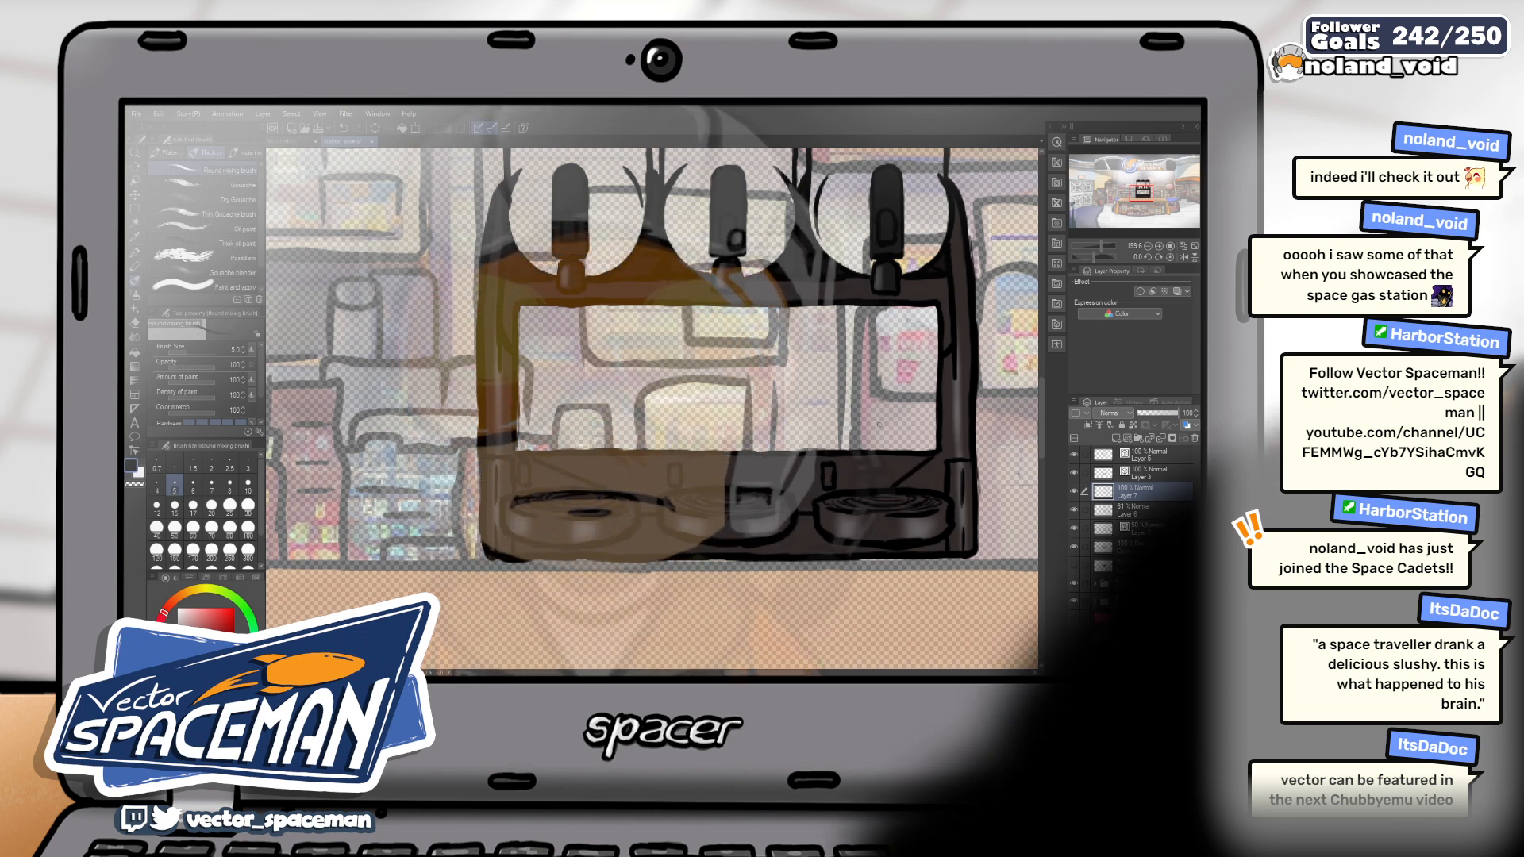
{"action": "key", "text": "bracketright"}
{"action": "key", "text": "bracketright"}
{"action": "key", "text": "bracketright"}
{"action": "key", "text": "bracketright"}
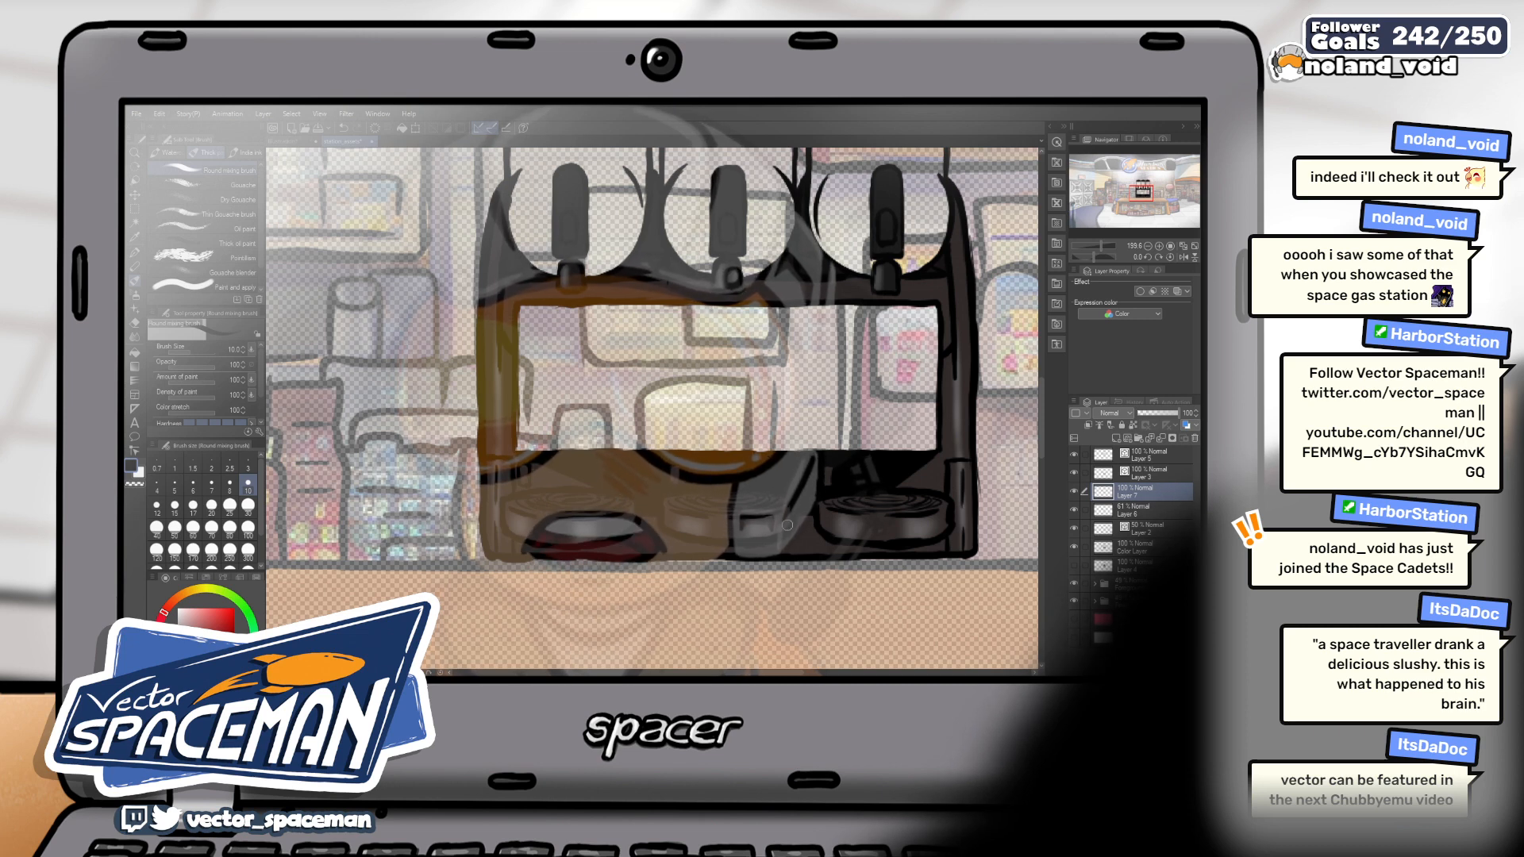
Lower the drip tray shadow layer's opacity to 36%
{"action": "left_click", "coordinate": [1163, 413]}
{"action": "left_click_drag", "start_coordinate": [1164, 415], "coordinate": [1157, 415]}
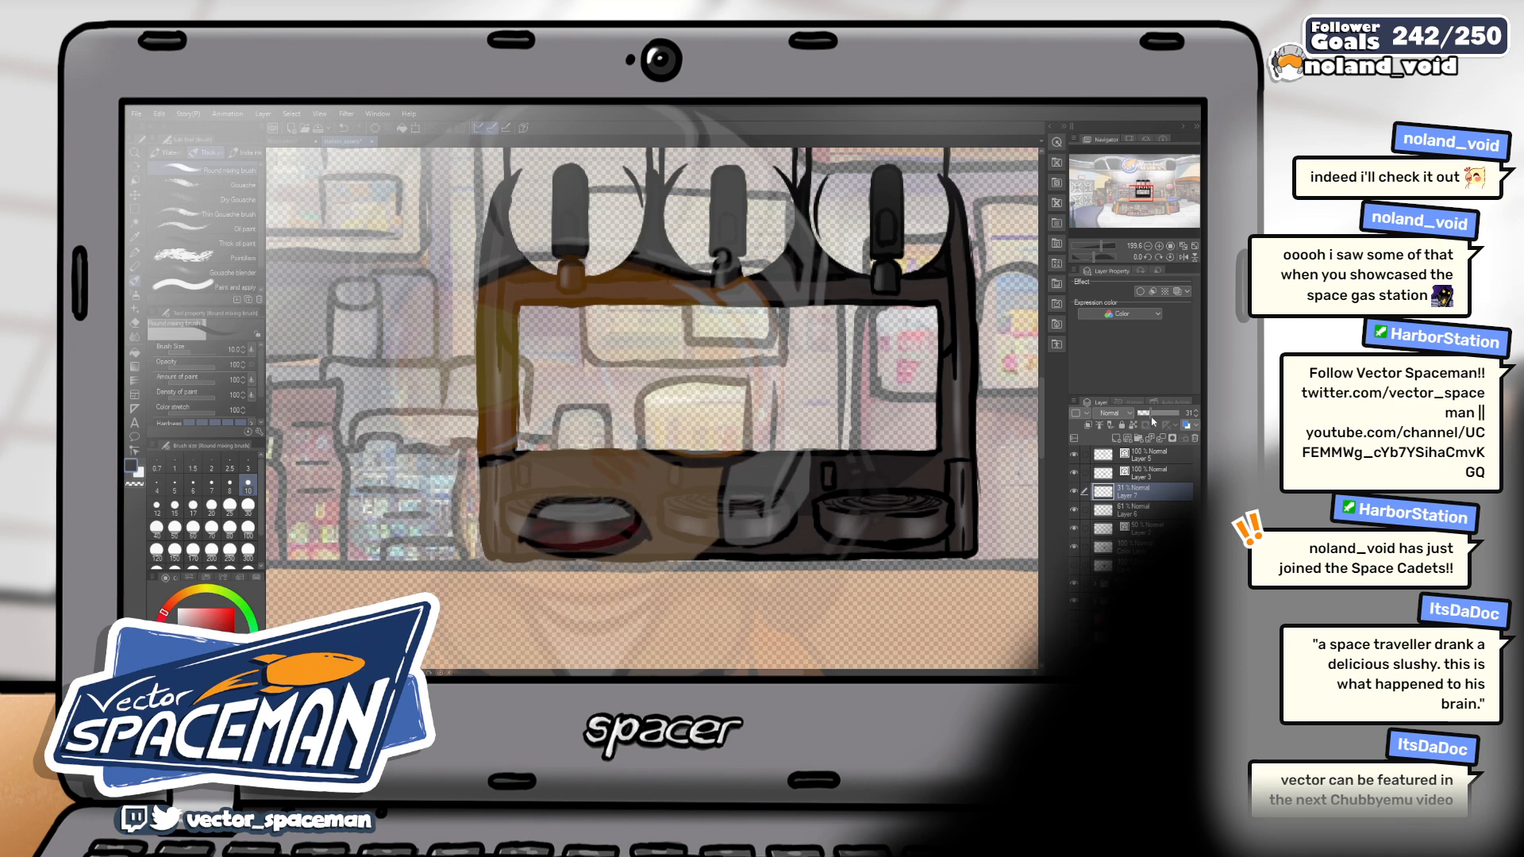
{"action": "left_click", "coordinate": [1156, 412]}
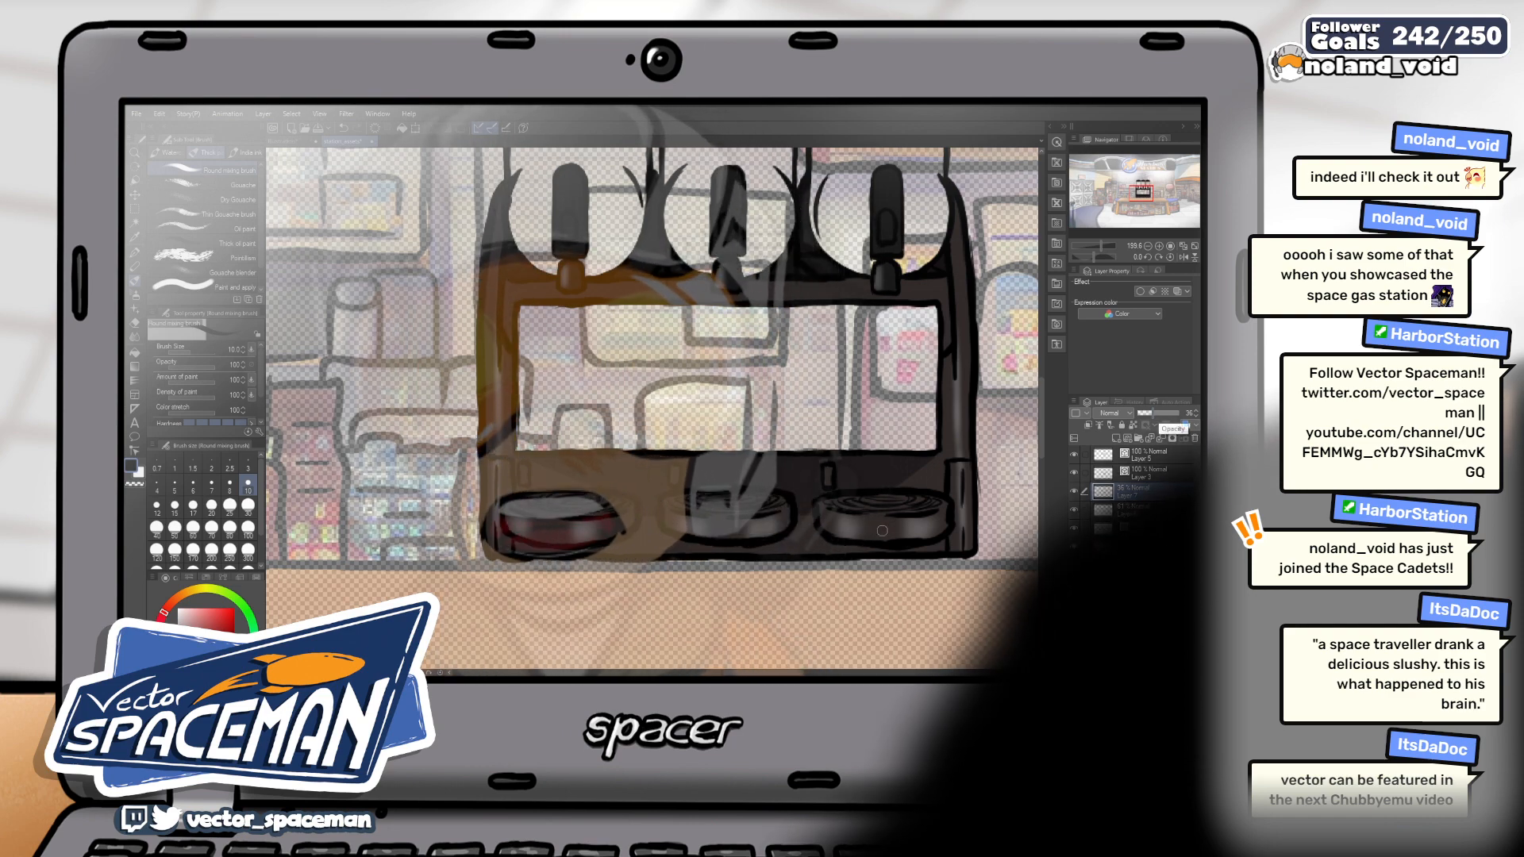
Paint a dark shadow along the machine's bottom edge with the round mixing brush at size 17
{"action": "scroll", "coordinate": [858, 497], "scroll_direction": "down", "scroll_amount": 1}
{"action": "scroll", "coordinate": [858, 498], "scroll_direction": "down", "scroll_amount": 3}
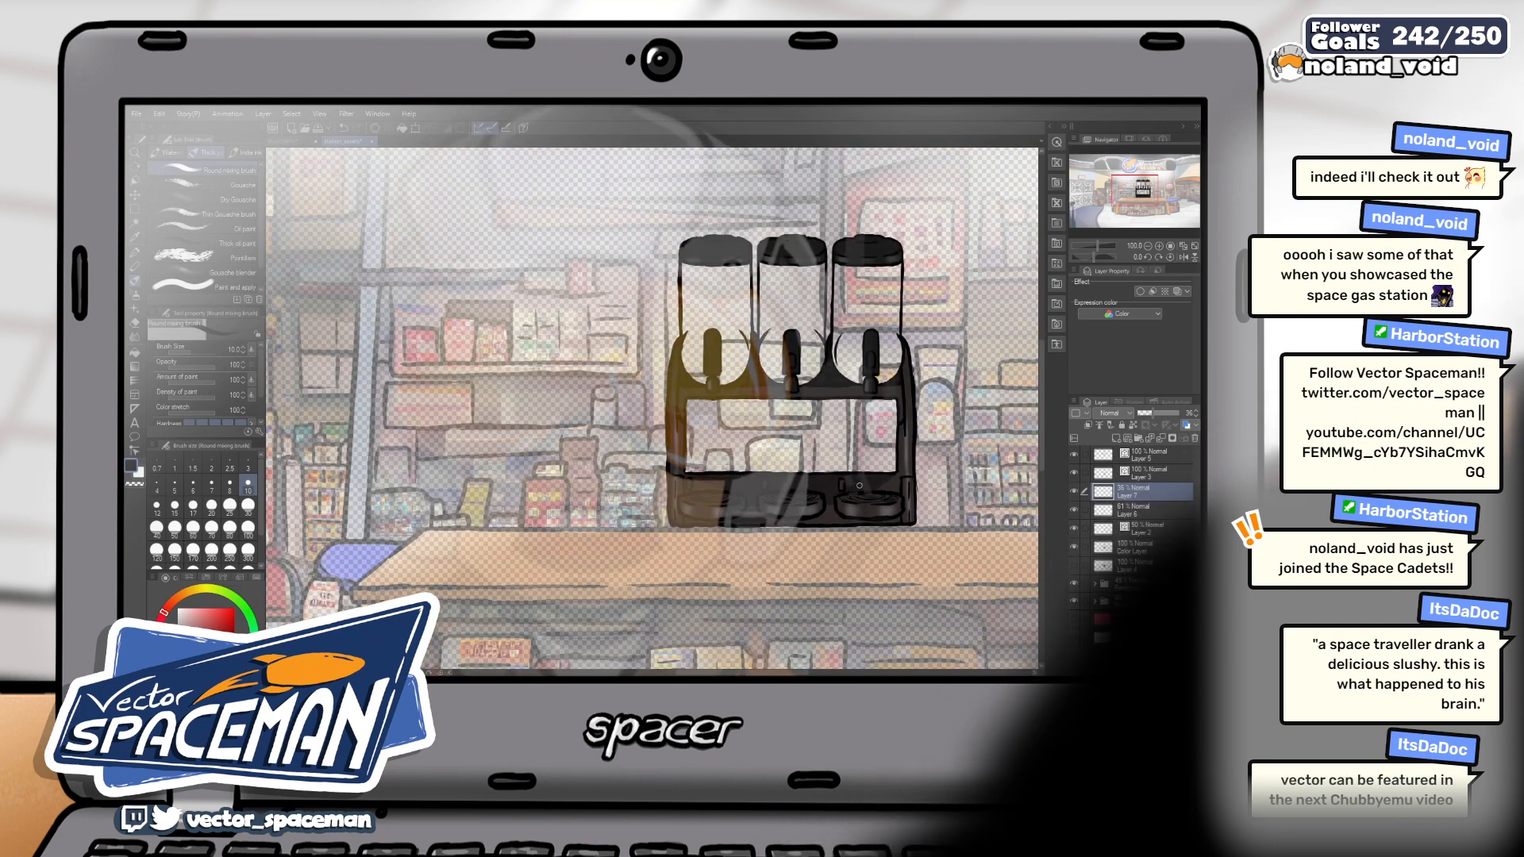
{"action": "scroll", "coordinate": [761, 528], "scroll_direction": "up", "scroll_amount": 4}
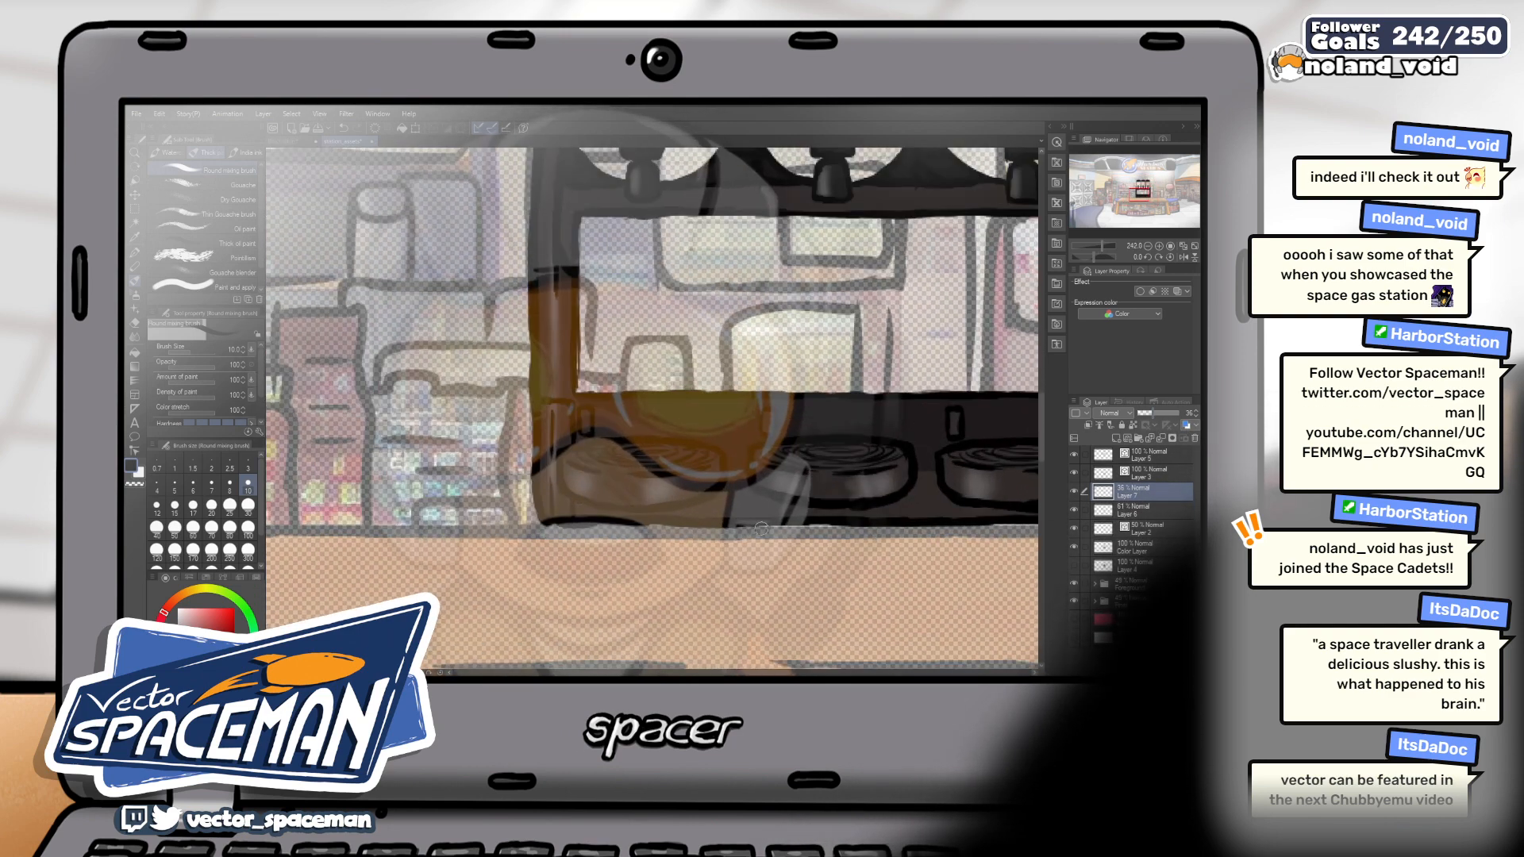
{"action": "left_click_drag", "start_coordinate": [769, 505], "coordinate": [763, 522]}
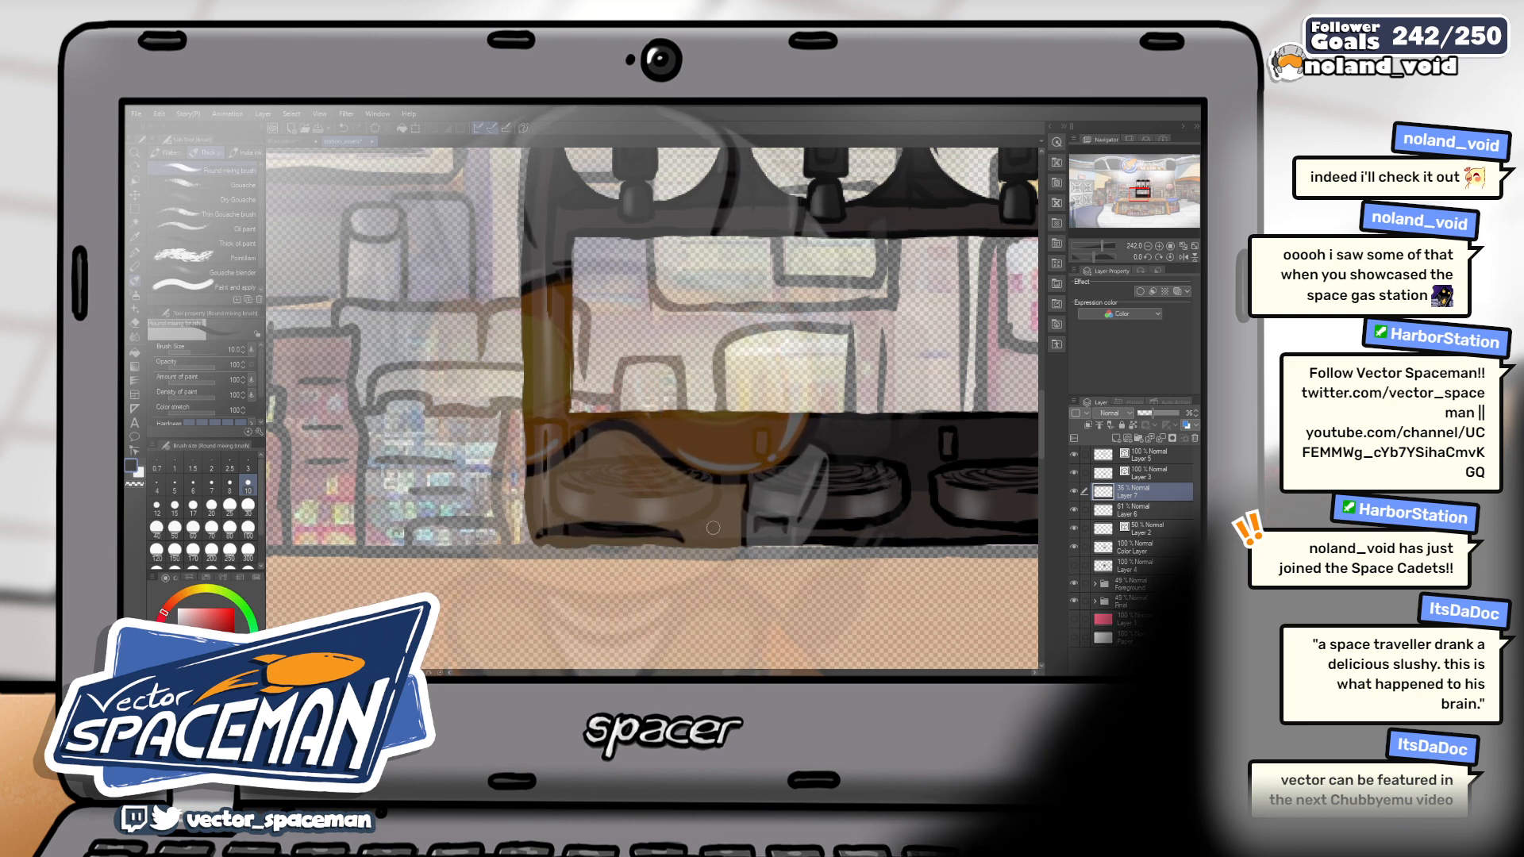
{"action": "key", "text": "bracketright"}
{"action": "key", "text": "bracketright"}
{"action": "key", "text": "bracketright"}
{"action": "key", "text": "bracketright"}
{"action": "key", "text": "bracketright"}
{"action": "key", "text": "bracketleft"}
{"action": "key", "text": "bracketleft"}
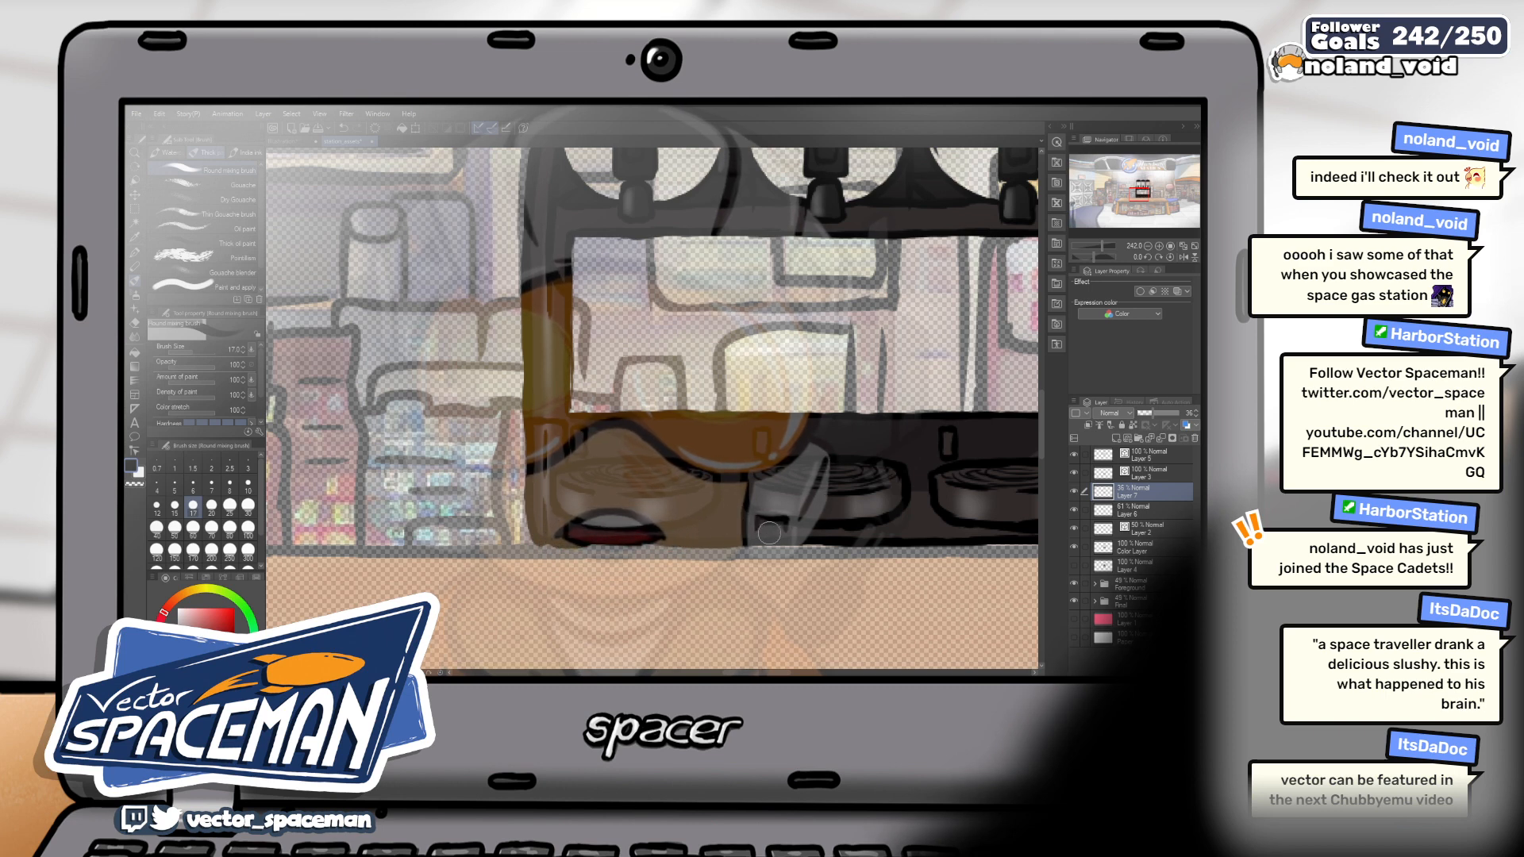
{"action": "mouse_move", "coordinate": [782, 534]}
{"action": "left_mouse_down"}
{"action": "mouse_move", "coordinate": [722, 532]}
{"action": "mouse_move", "coordinate": [634, 473]}
{"action": "left_mouse_up"}
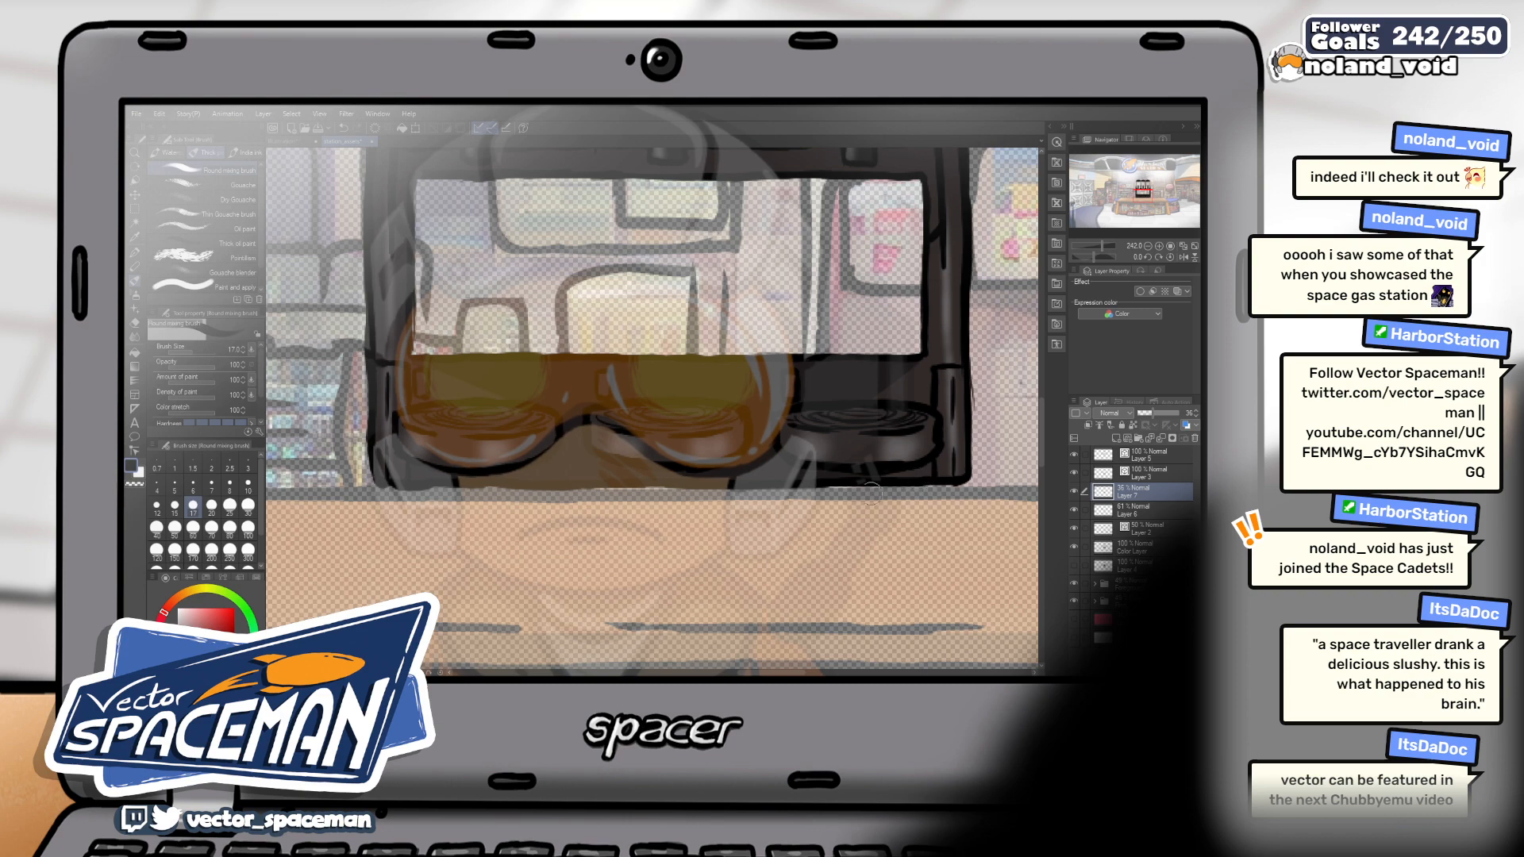
{"action": "left_click_drag", "start_coordinate": [885, 494], "coordinate": [979, 517]}
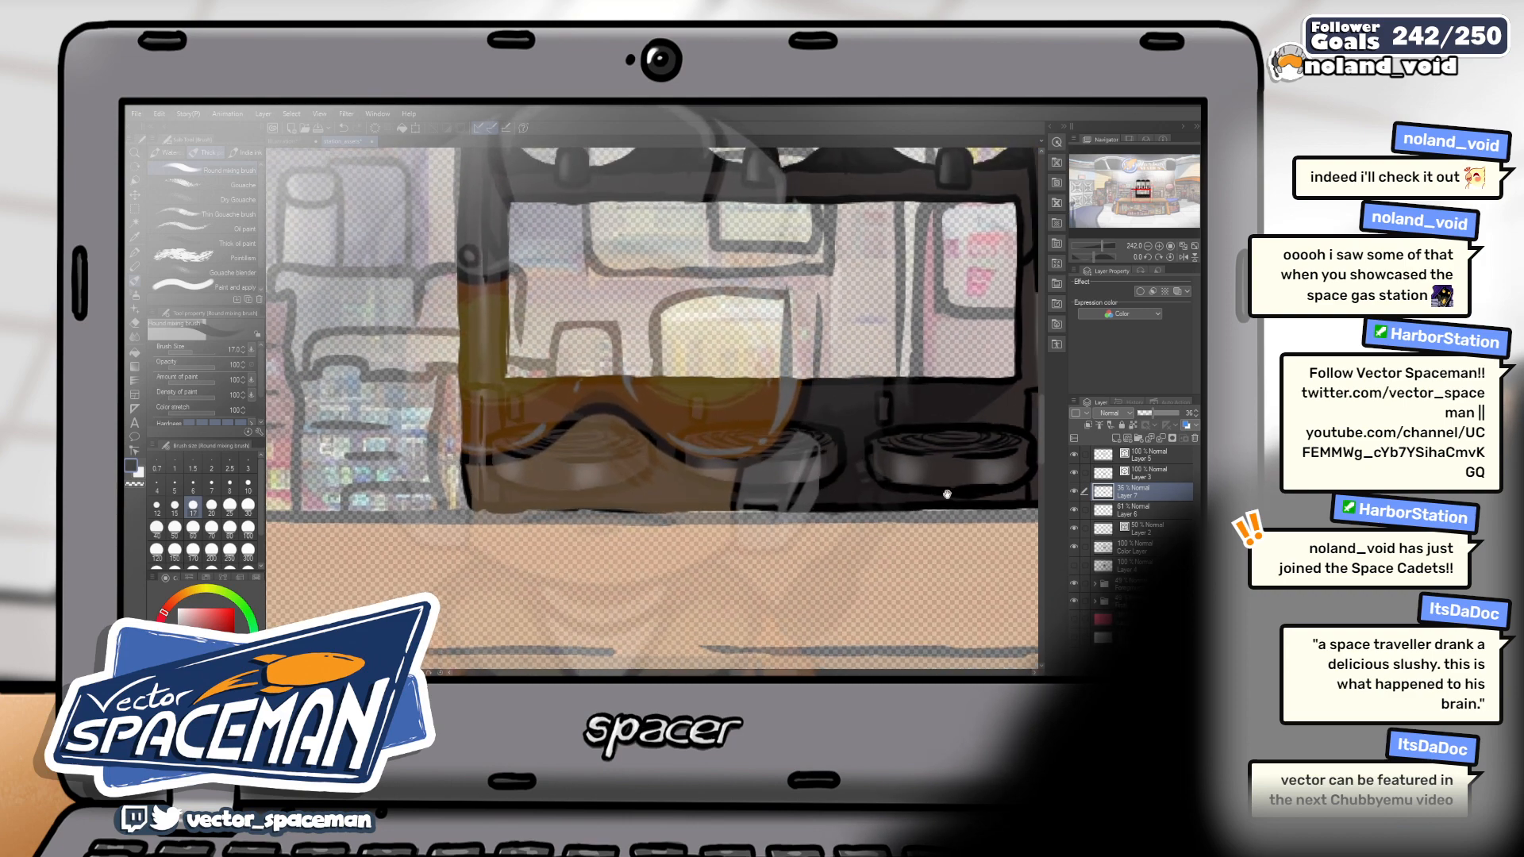
Add a new layer for the slush and move it beneath the machine's colour layer
{"action": "scroll", "coordinate": [921, 411], "scroll_direction": "down", "scroll_amount": 3}
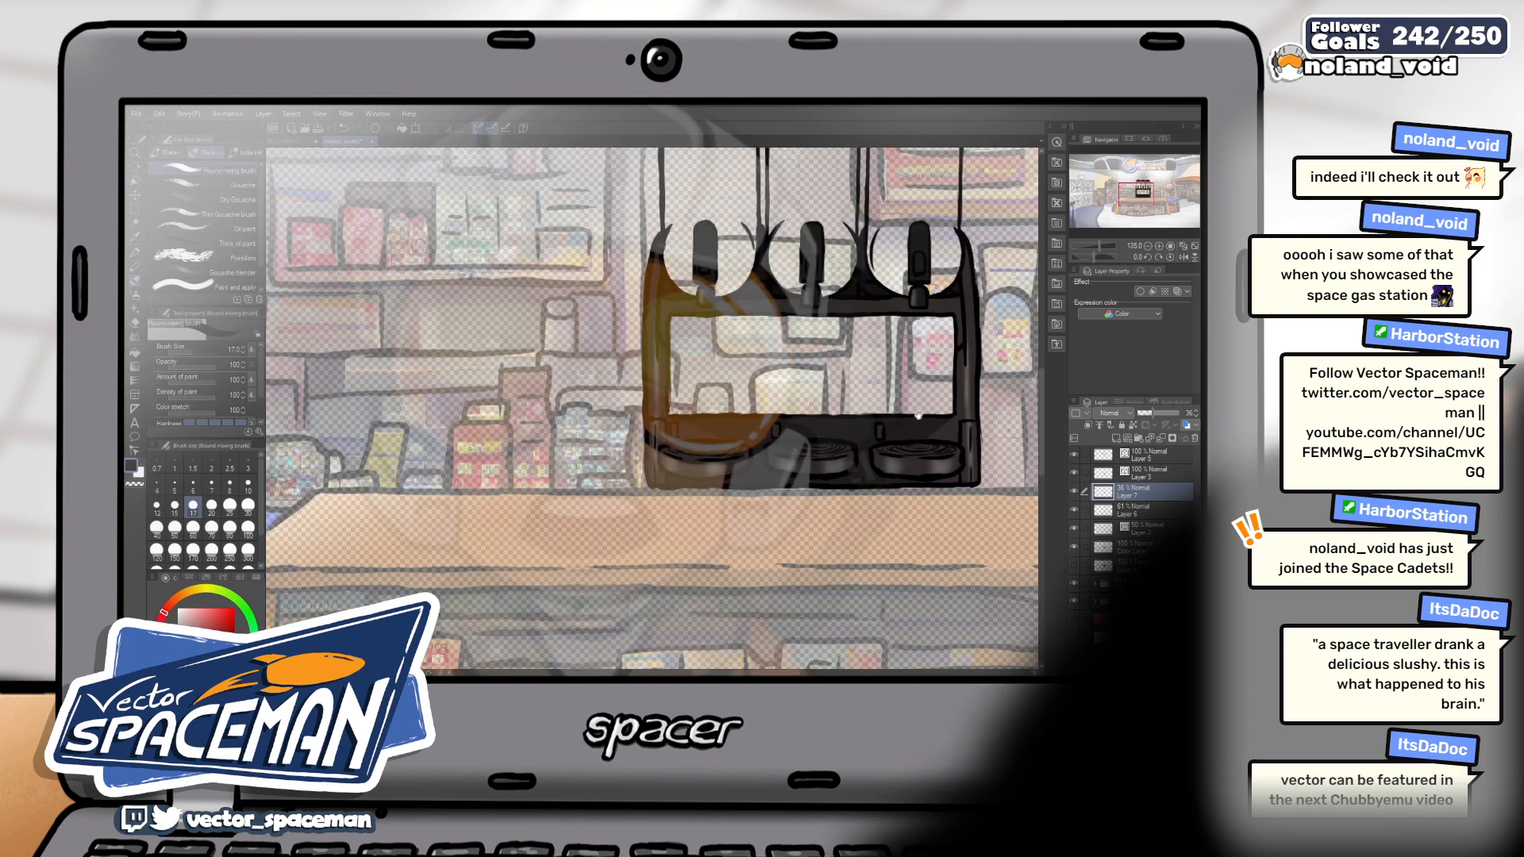
{"action": "scroll", "coordinate": [921, 411], "scroll_direction": "down", "scroll_amount": 2}
{"action": "scroll", "coordinate": [807, 451], "scroll_direction": "up", "scroll_amount": 3}
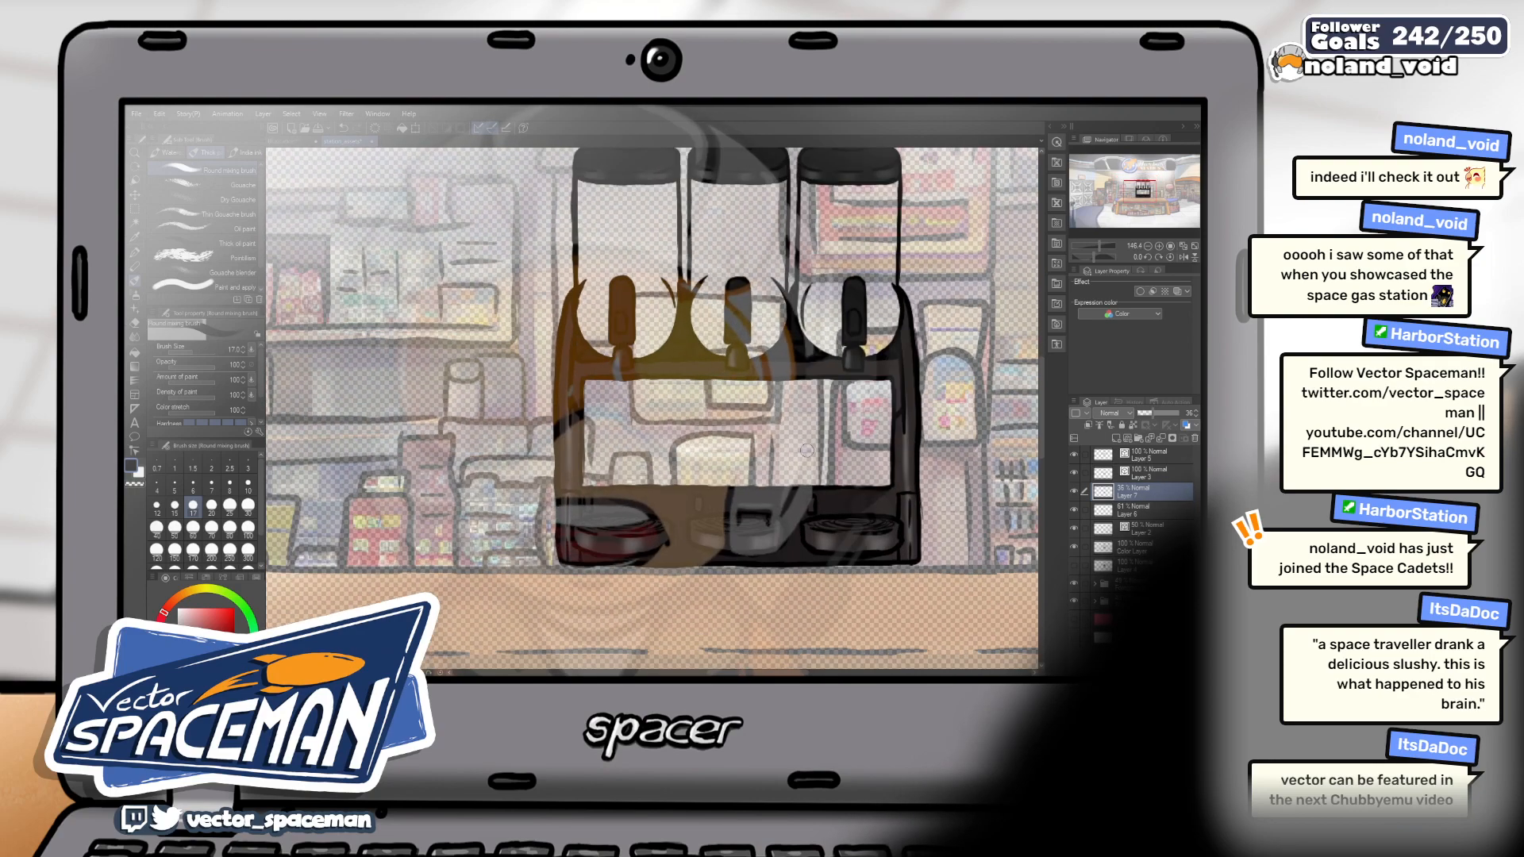
{"action": "left_click_drag", "start_coordinate": [852, 486], "coordinate": [762, 570]}
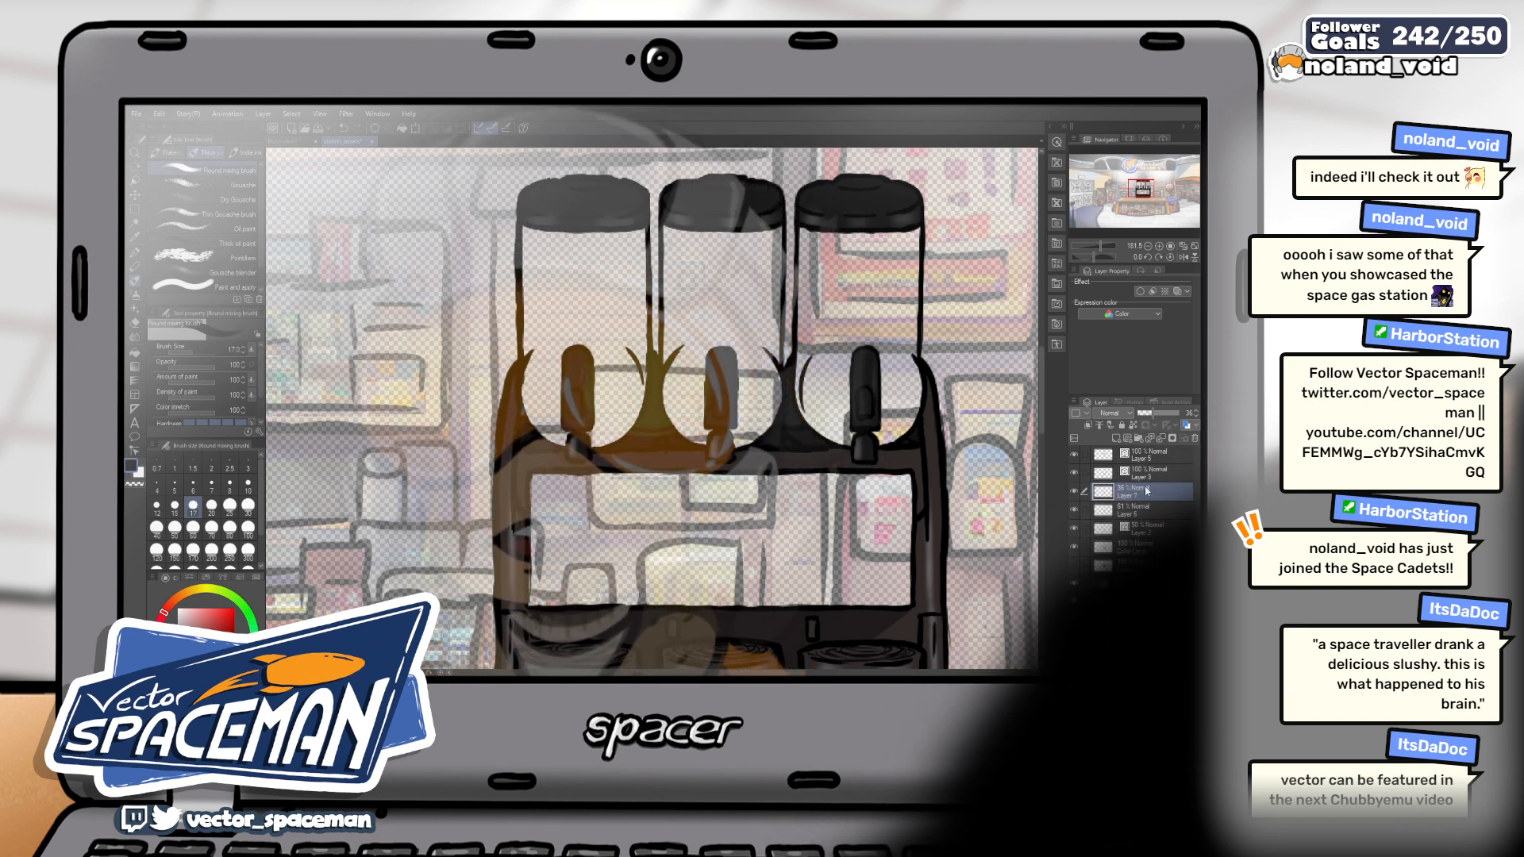
{"action": "left_click", "coordinate": [1115, 439]}
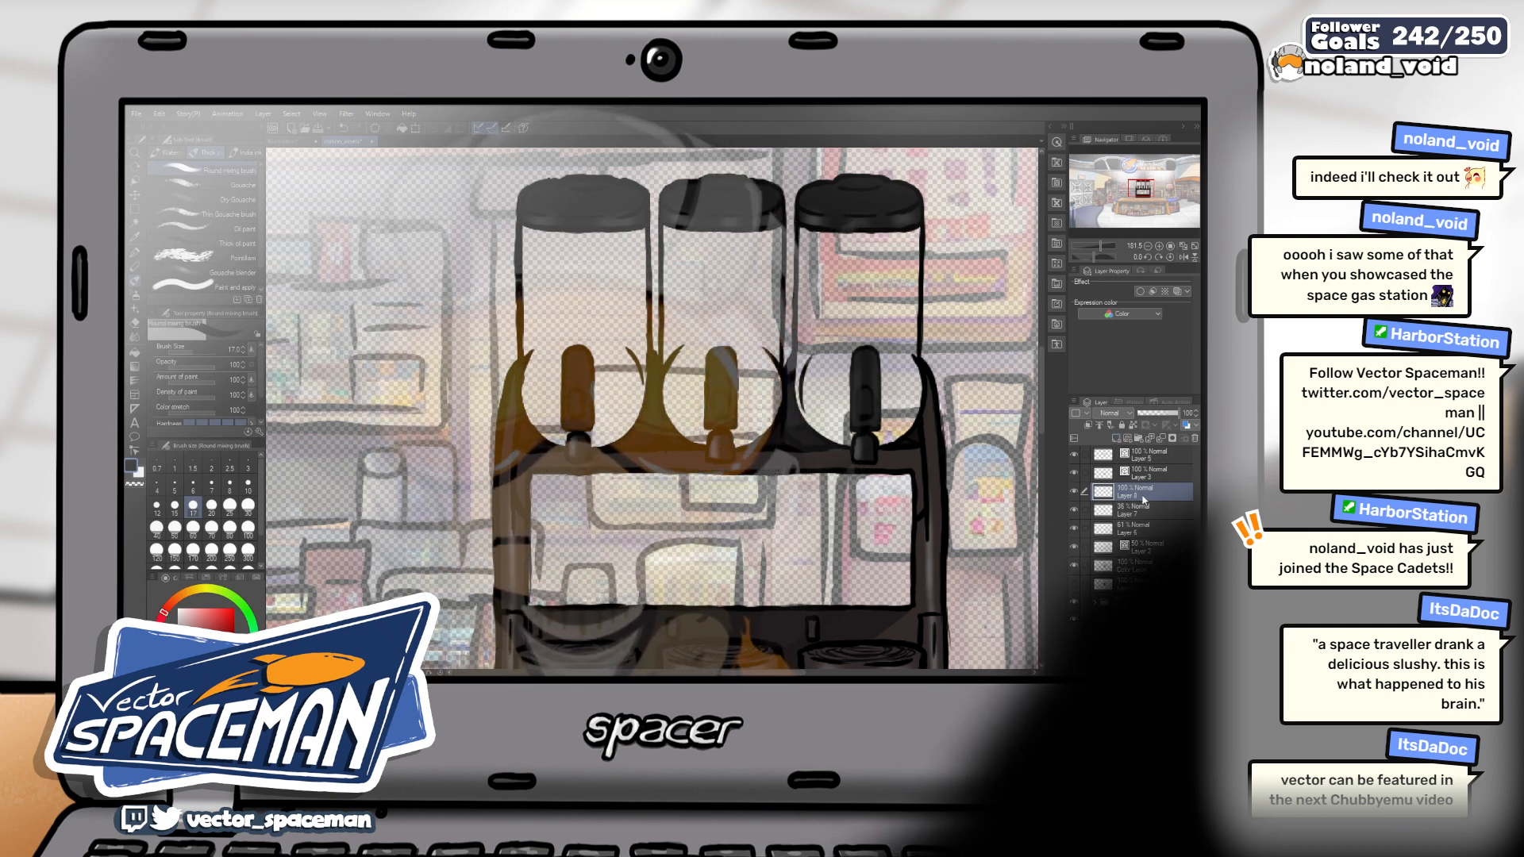
{"action": "mouse_move", "coordinate": [1143, 492]}
{"action": "left_mouse_down"}
{"action": "mouse_move", "coordinate": [1153, 533]}
{"action": "mouse_move", "coordinate": [1135, 573]}
{"action": "left_mouse_up"}
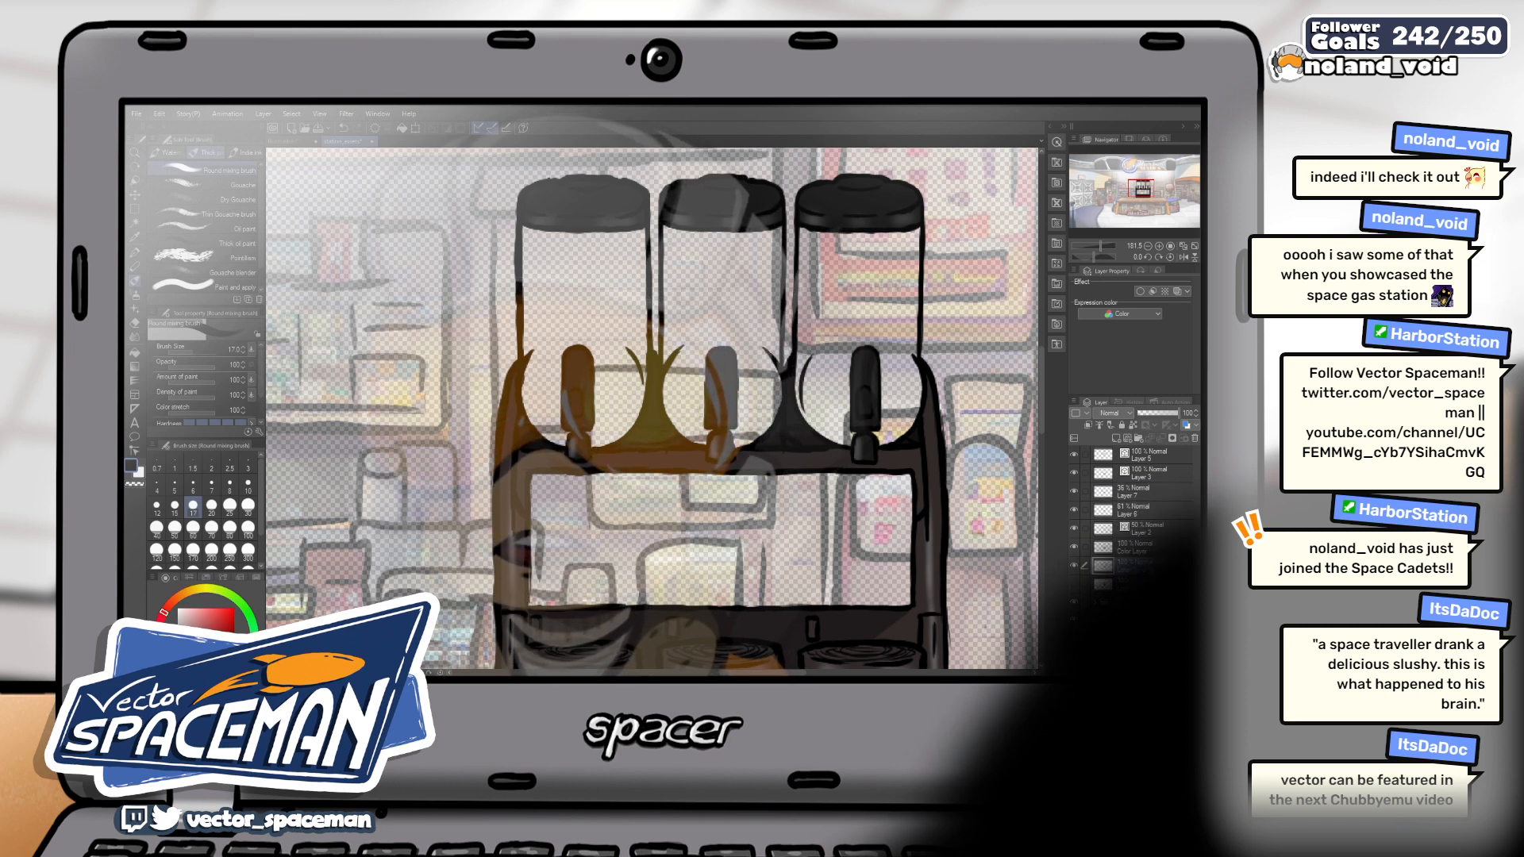
Draw a straight orange fill line across the upper part of the left container at brush size 8
{"action": "left_click", "coordinate": [178, 601]}
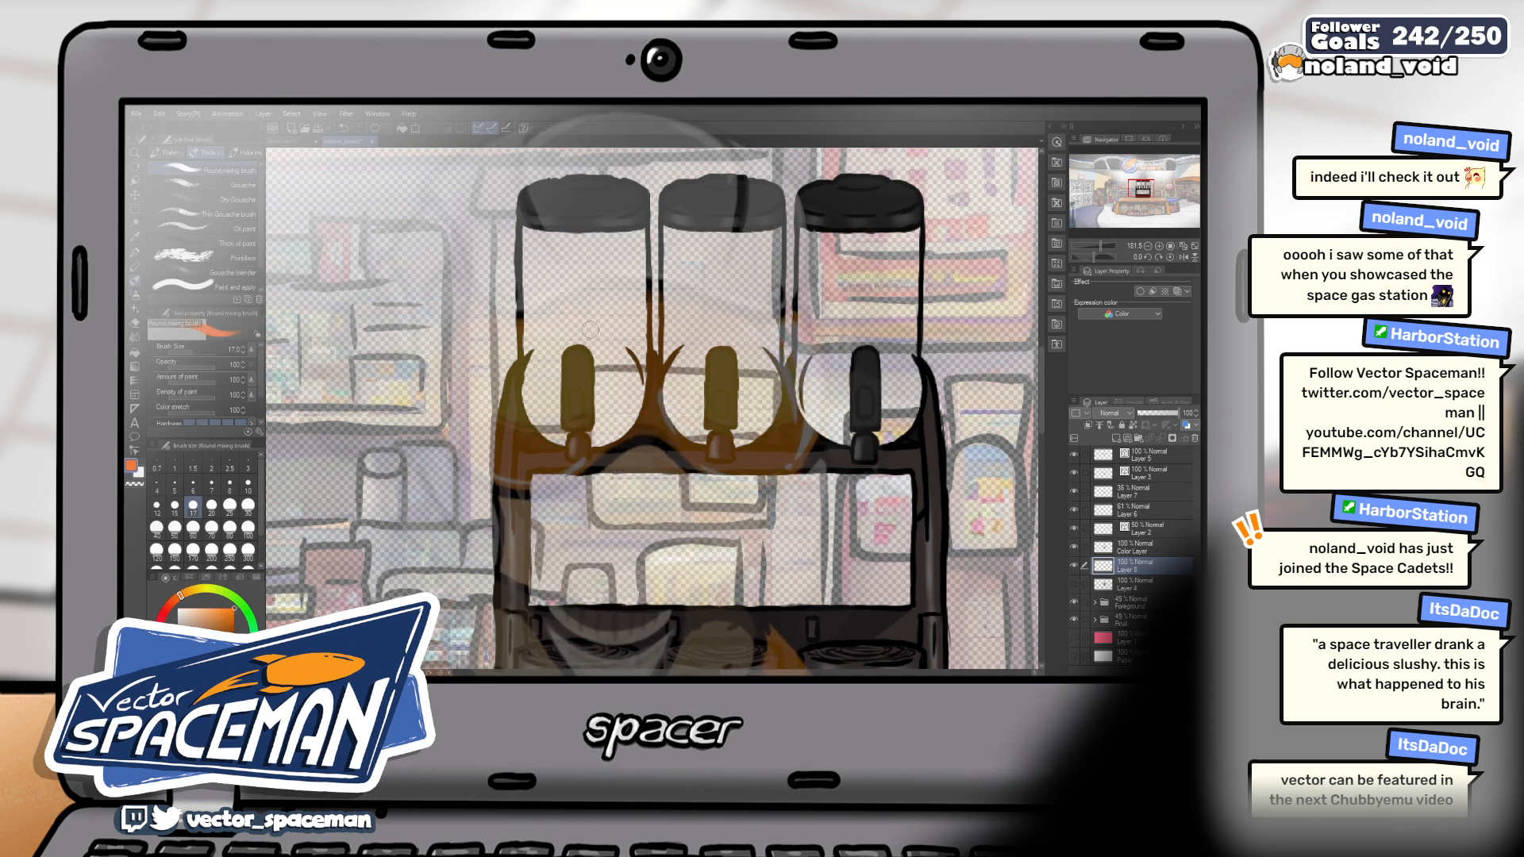
{"action": "key", "text": "bracketright"}
{"action": "key", "text": "bracketright"}
{"action": "key", "text": "bracketright"}
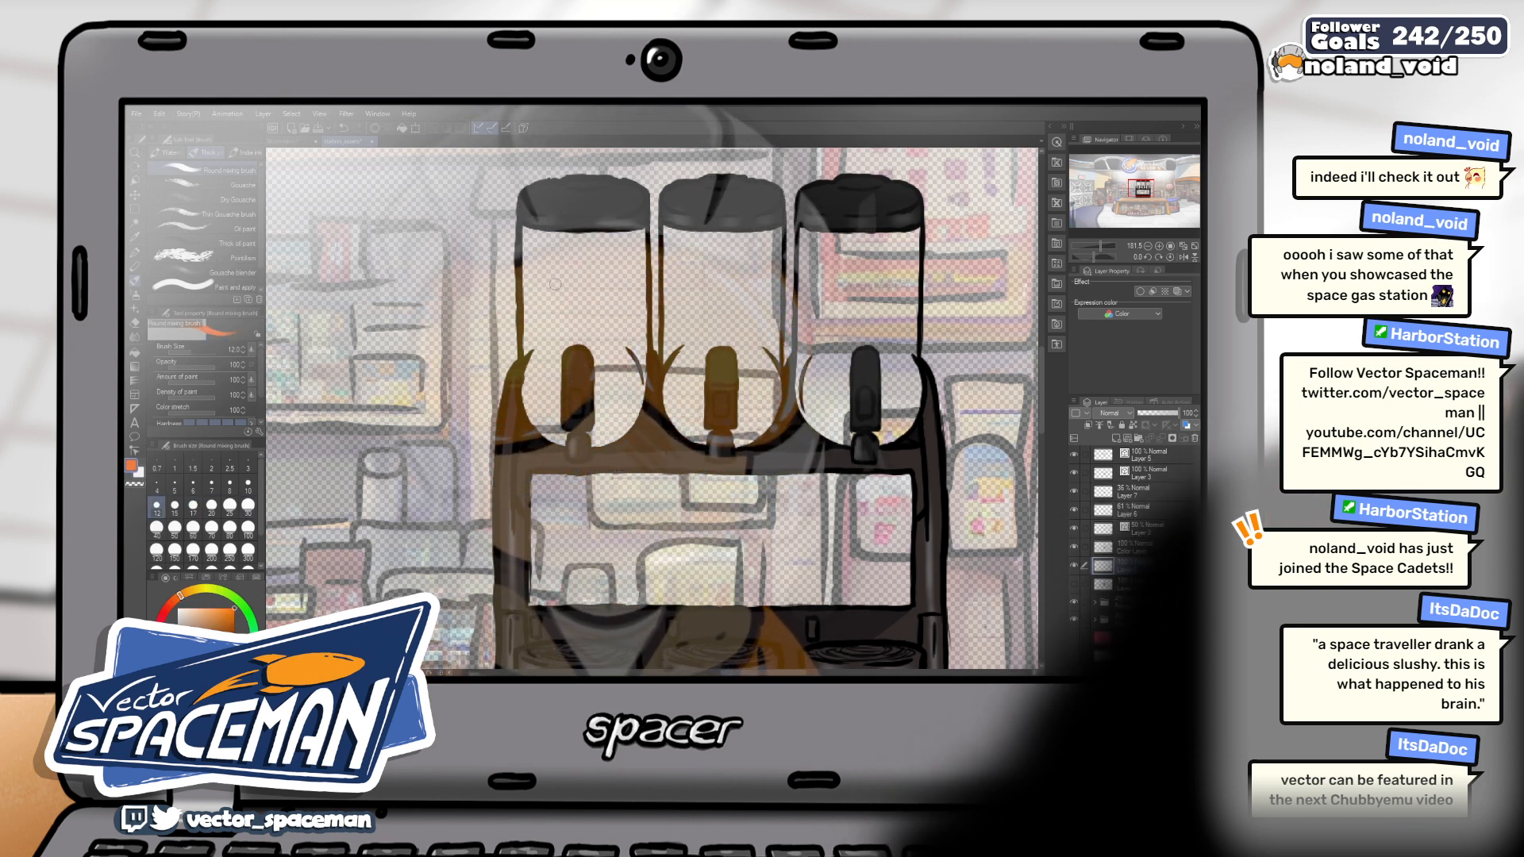
{"action": "key", "text": "bracketleft"}
{"action": "key", "text": "bracketleft"}
{"action": "key", "text": "bracketleft"}
{"action": "key", "text": "bracketleft"}
{"action": "key", "text": "bracketleft"}
{"action": "key", "text": "bracketleft"}
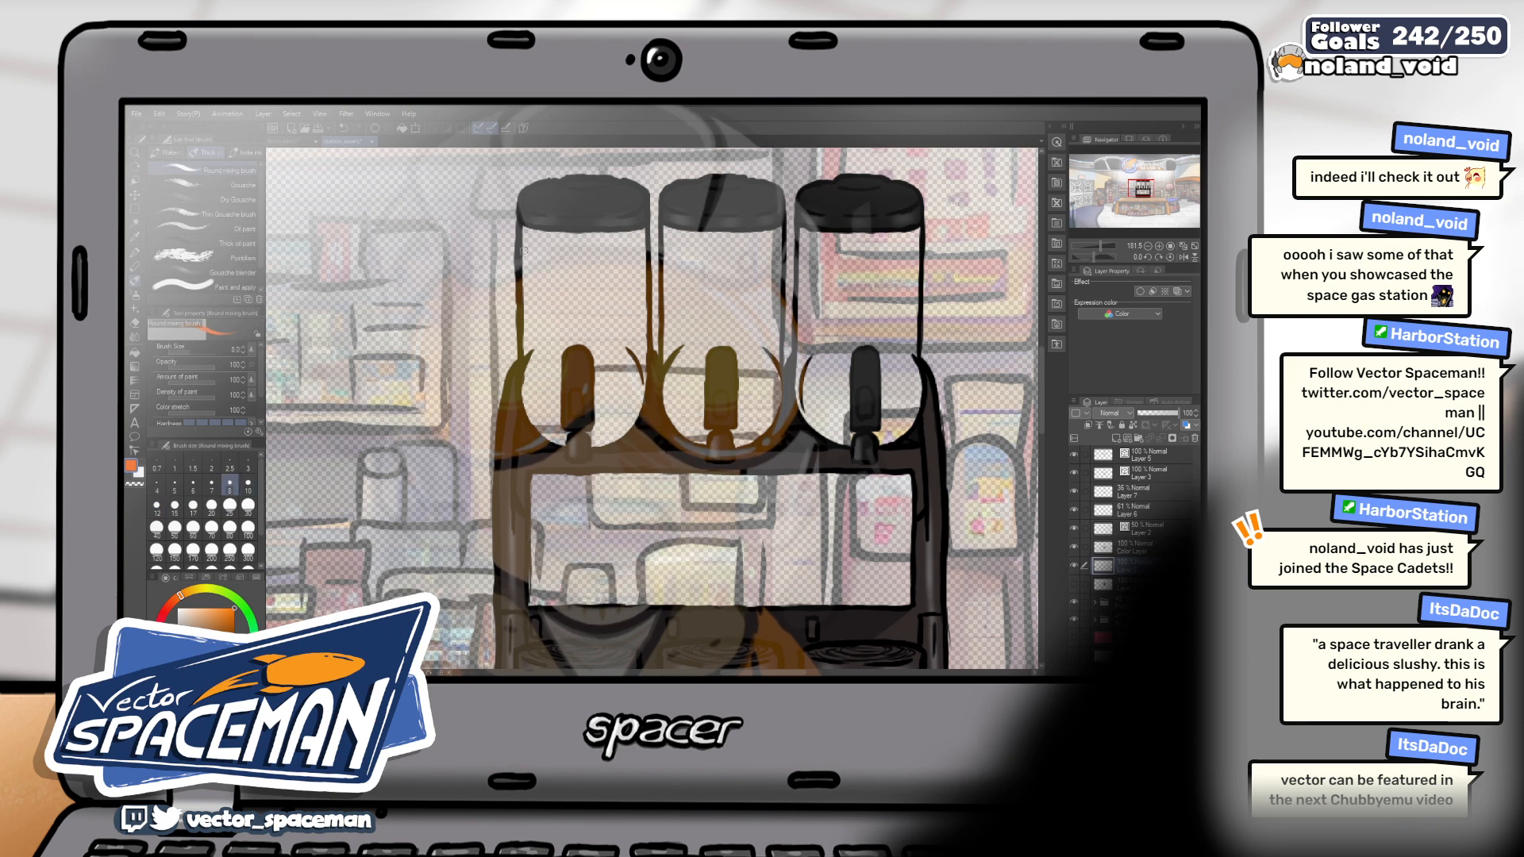
{"action": "left_click", "coordinate": [645, 249], "text": "shift"}
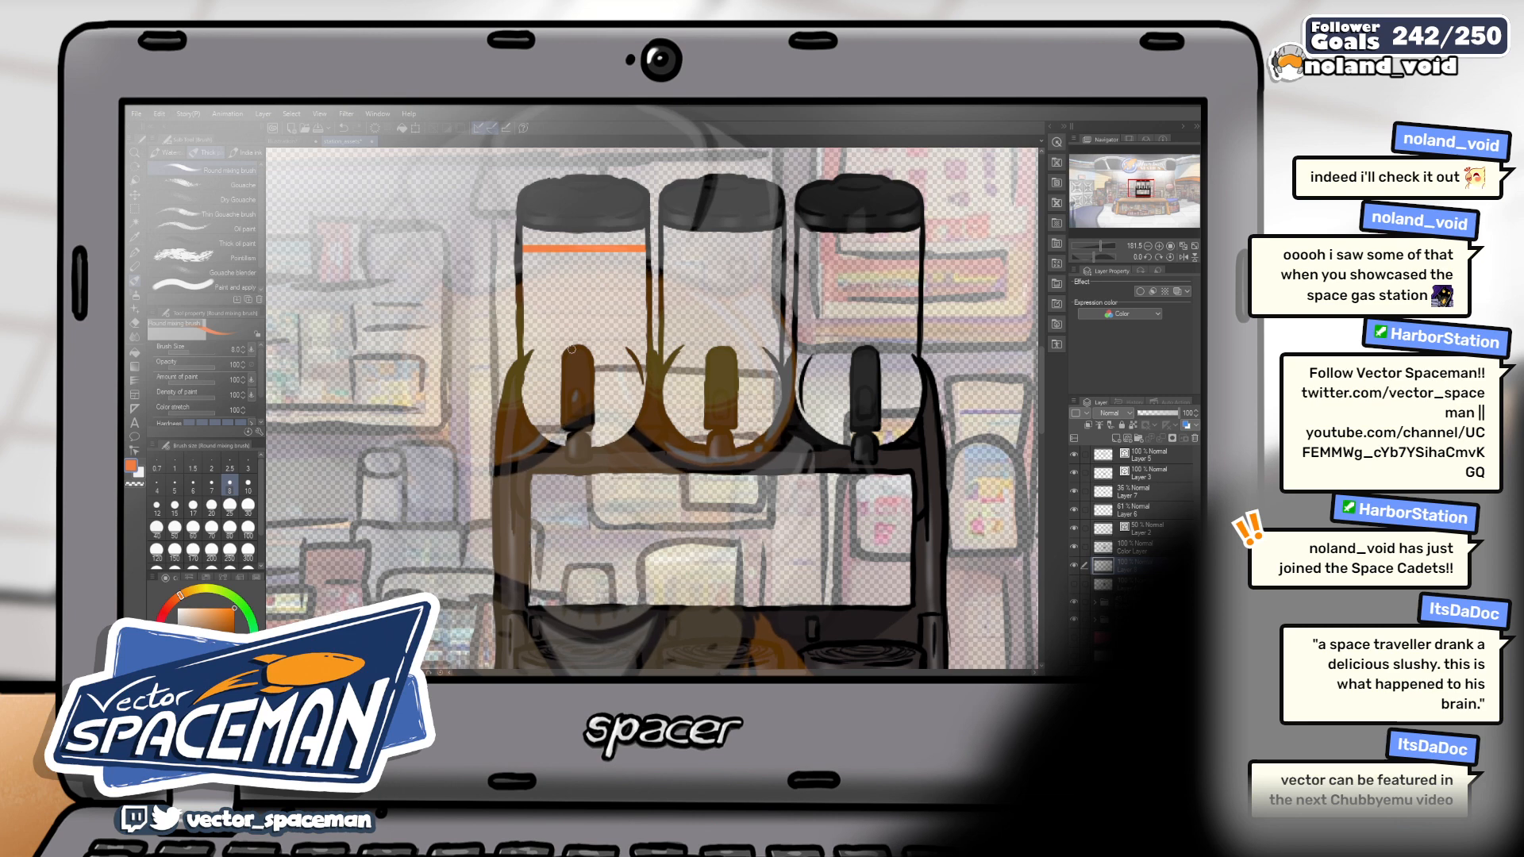
Fill the left container and its bowl with orange, following the edges at size 15 and covering the interior at size 30
{"action": "key", "text": "bracketright"}
{"action": "key", "text": "bracketright"}
{"action": "key", "text": "bracketright"}
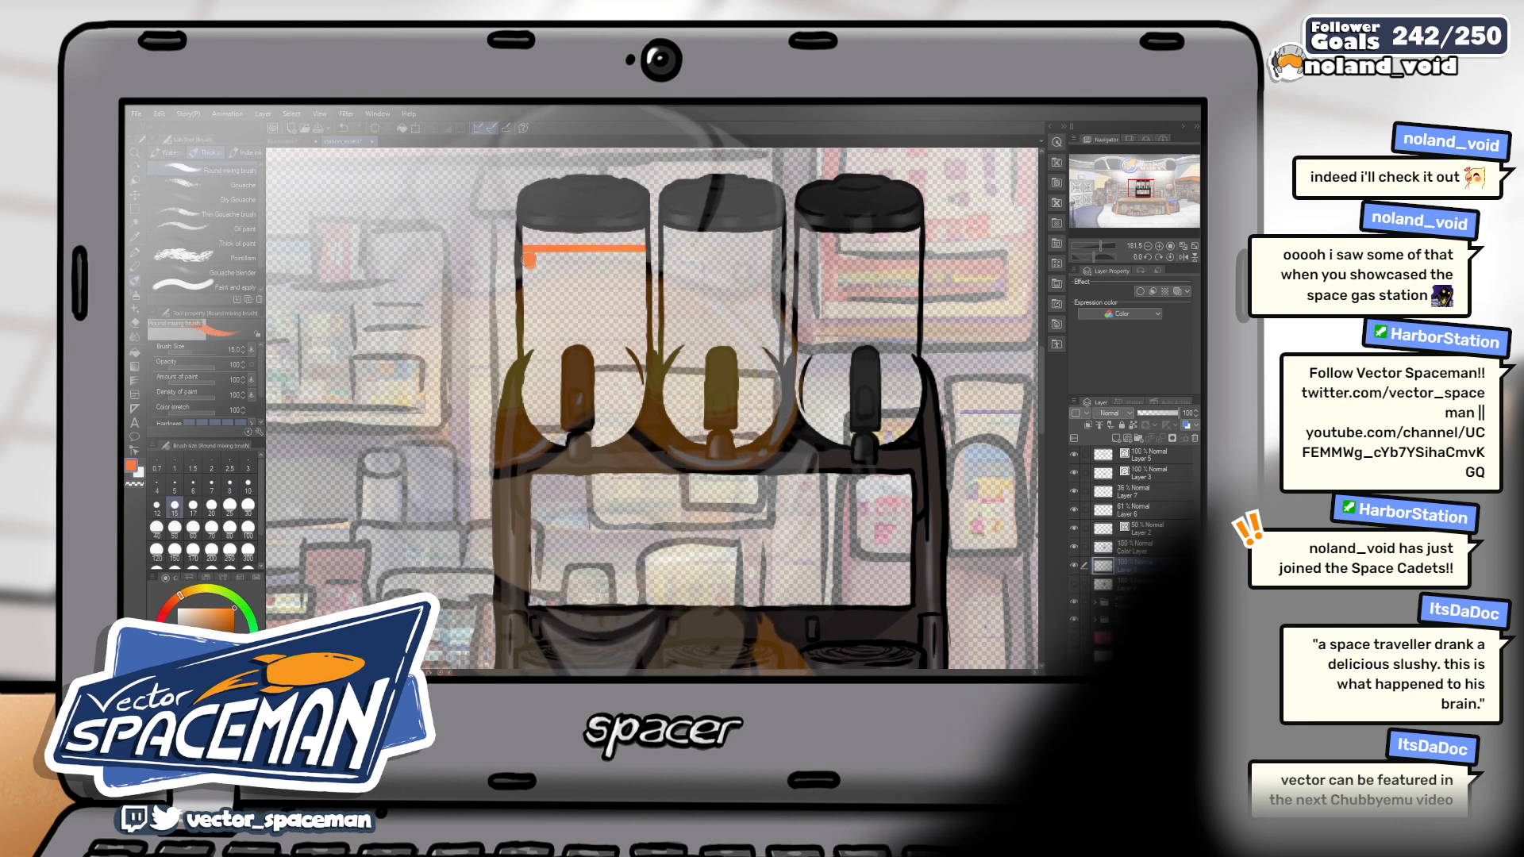
{"action": "mouse_move", "coordinate": [528, 254]}
{"action": "left_mouse_down"}
{"action": "mouse_move", "coordinate": [640, 258]}
{"action": "mouse_move", "coordinate": [569, 262]}
{"action": "mouse_move", "coordinate": [529, 319]}
{"action": "mouse_move", "coordinate": [530, 347]}
{"action": "left_mouse_up"}
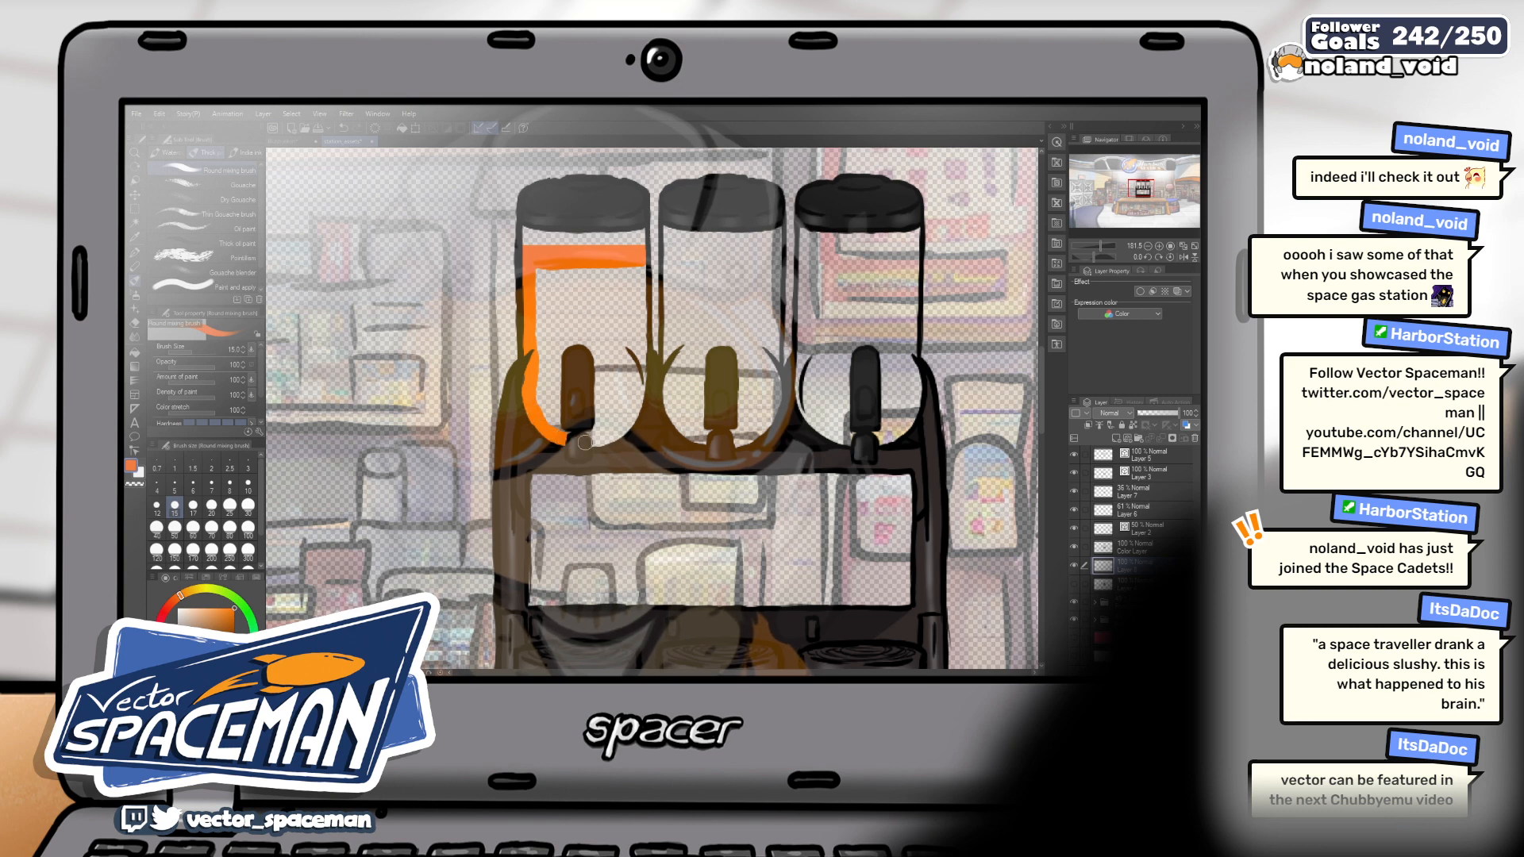
{"action": "left_click_drag", "start_coordinate": [613, 436], "coordinate": [643, 364]}
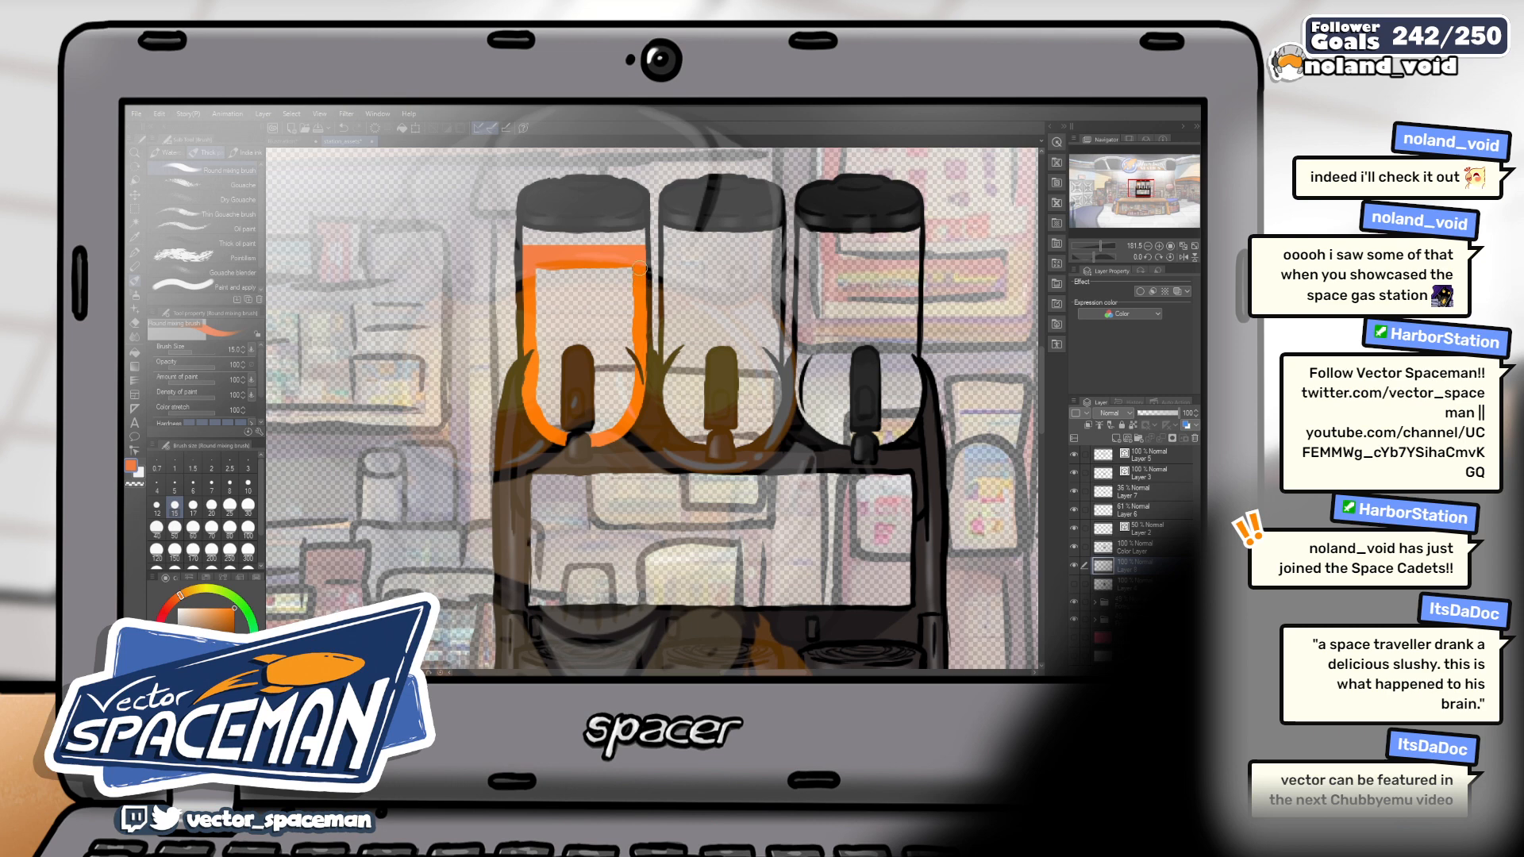
{"action": "left_click", "coordinate": [247, 505]}
{"action": "mouse_move", "coordinate": [536, 262]}
{"action": "left_mouse_down"}
{"action": "mouse_move", "coordinate": [548, 347]}
{"action": "mouse_move", "coordinate": [537, 272]}
{"action": "mouse_move", "coordinate": [625, 272]}
{"action": "mouse_move", "coordinate": [626, 386]}
{"action": "mouse_move", "coordinate": [601, 425]}
{"action": "mouse_move", "coordinate": [554, 415]}
{"action": "mouse_move", "coordinate": [541, 387]}
{"action": "mouse_move", "coordinate": [546, 350]}
{"action": "mouse_move", "coordinate": [600, 409]}
{"action": "mouse_move", "coordinate": [606, 296]}
{"action": "mouse_move", "coordinate": [589, 280]}
{"action": "mouse_move", "coordinate": [563, 308]}
{"action": "mouse_move", "coordinate": [582, 384]}
{"action": "mouse_move", "coordinate": [581, 287]}
{"action": "left_mouse_up"}
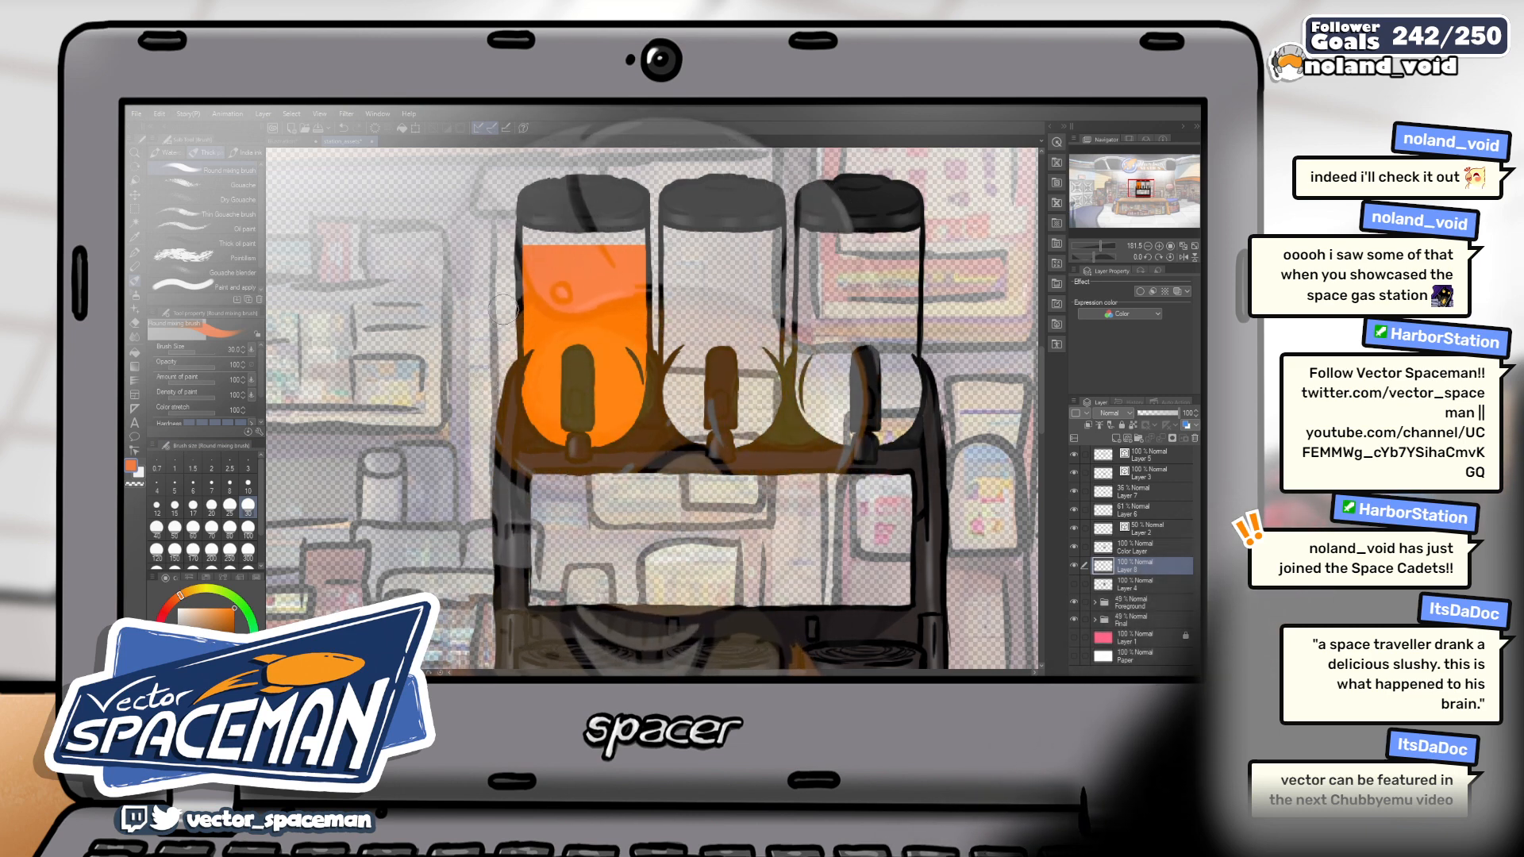
Texture the orange slush with a pale peach grain using the Dry gouache brush at size 70
{"action": "left_click", "coordinate": [216, 189]}
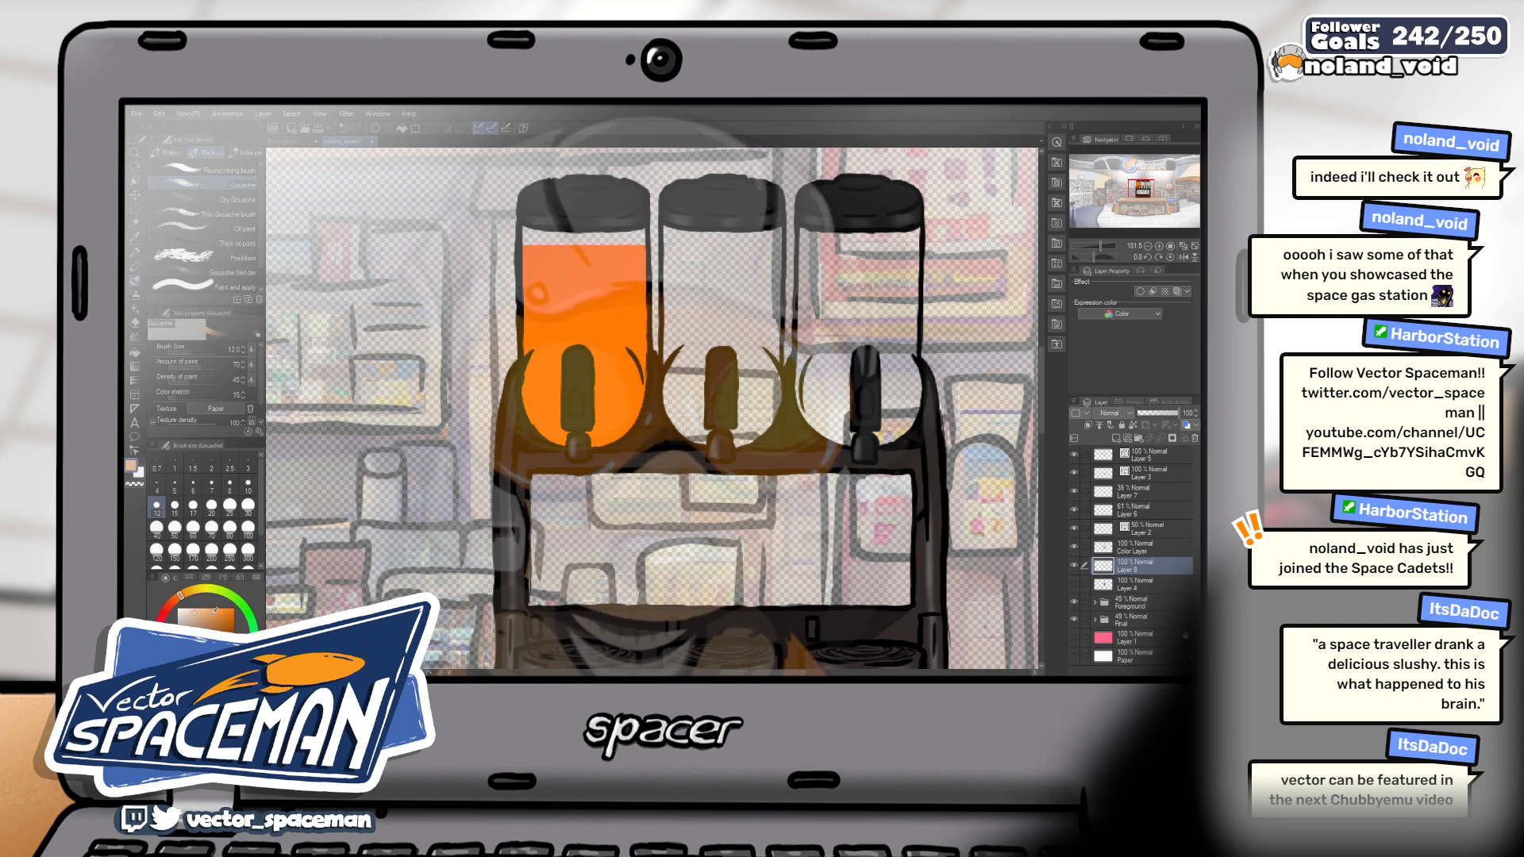
{"action": "left_click", "coordinate": [193, 528]}
{"action": "key", "text": "bracketright"}
{"action": "mouse_move", "coordinate": [588, 286]}
{"action": "left_mouse_down"}
{"action": "mouse_move", "coordinate": [607, 282]}
{"action": "mouse_move", "coordinate": [596, 317]}
{"action": "mouse_move", "coordinate": [568, 313]}
{"action": "left_mouse_up"}
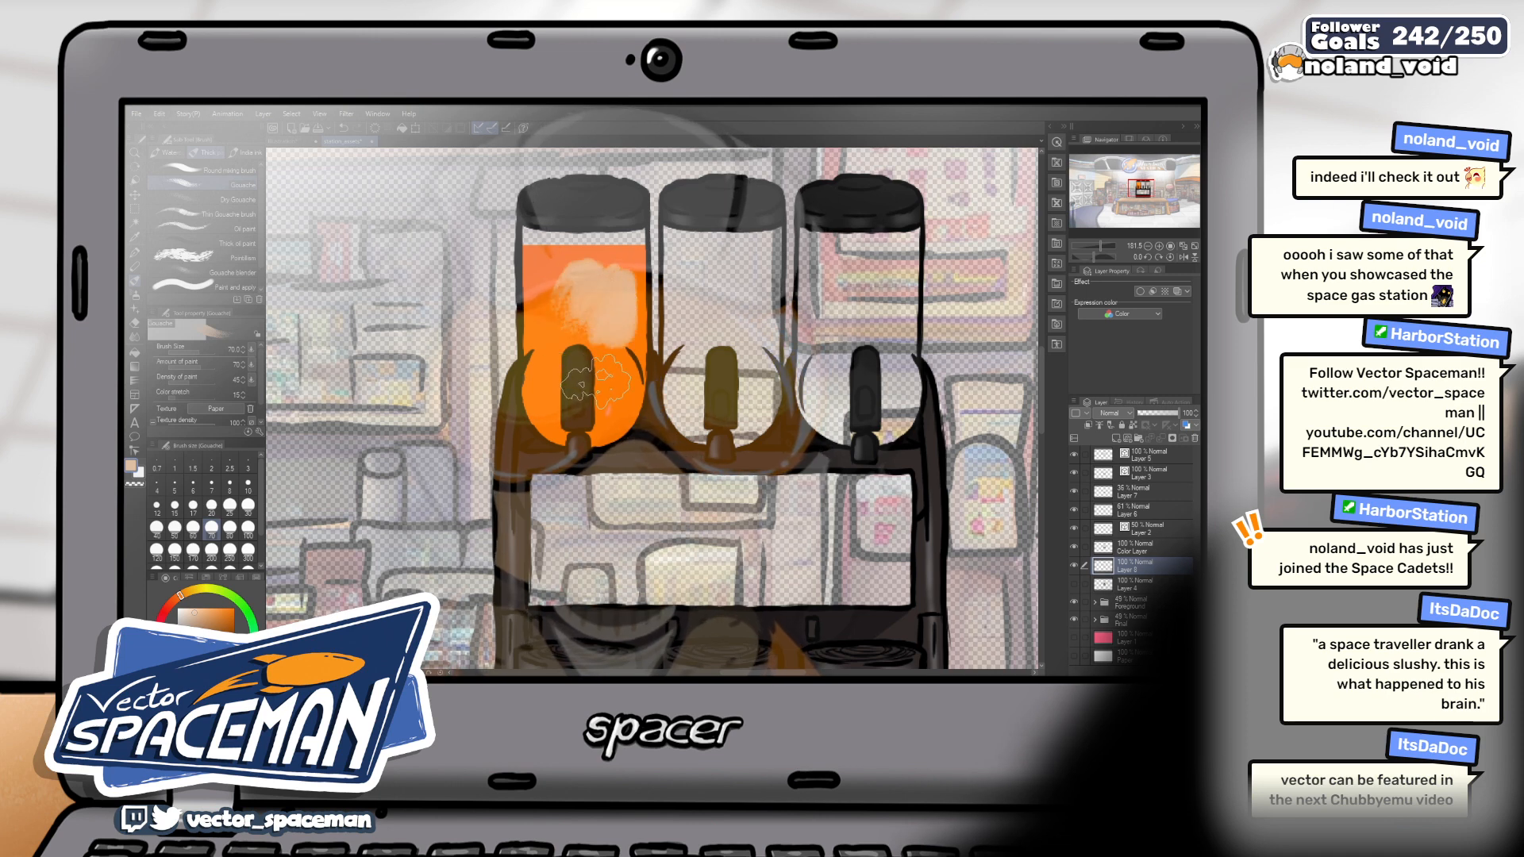
{"action": "key", "text": "ctrl+z"}
{"action": "left_click", "coordinate": [238, 200]}
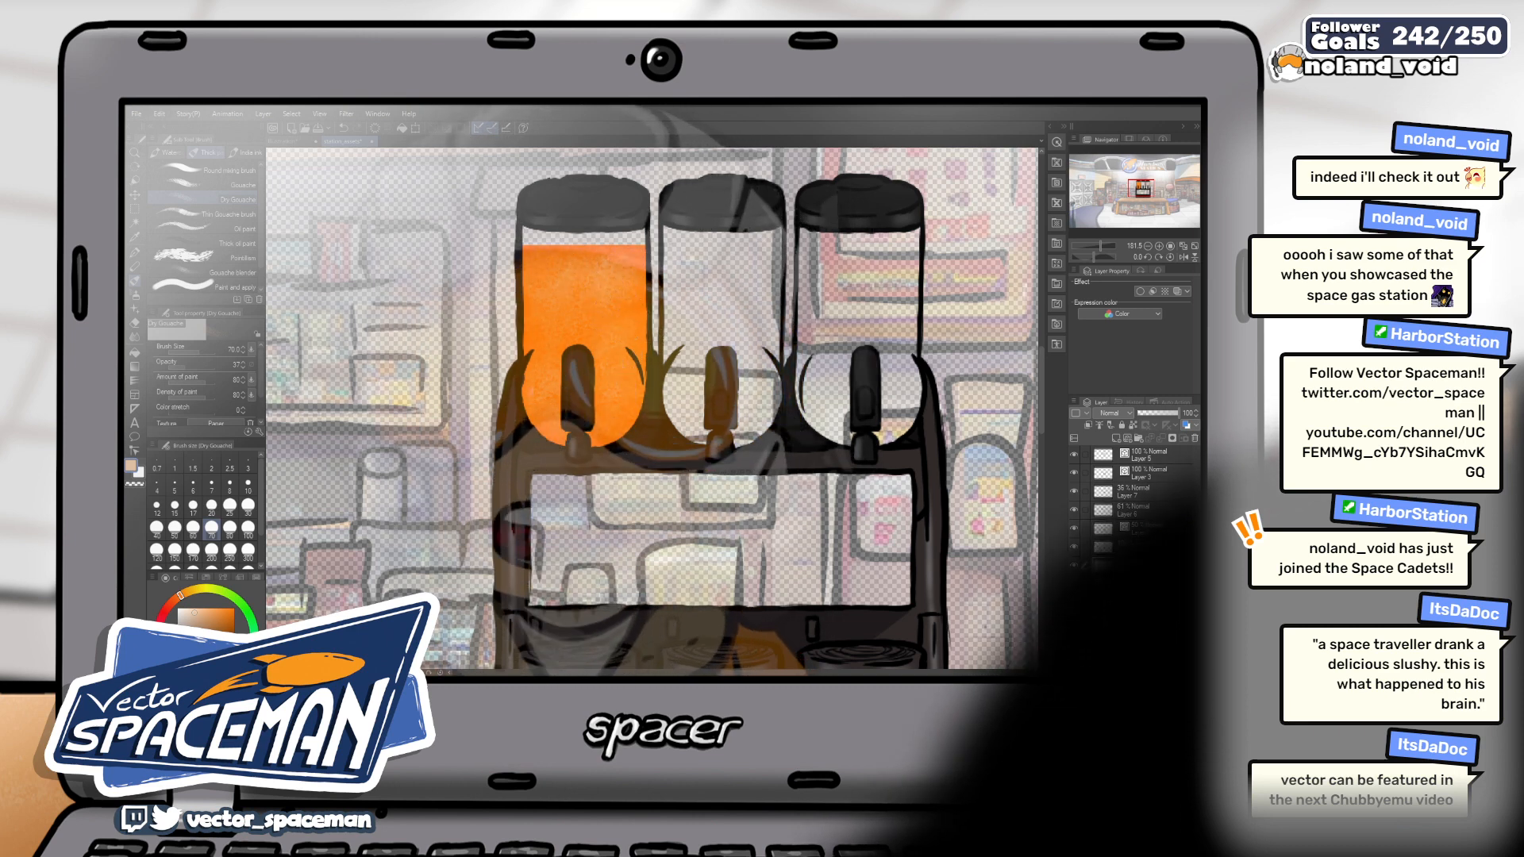
{"action": "left_click", "coordinate": [1104, 565], "text": "ctrl"}
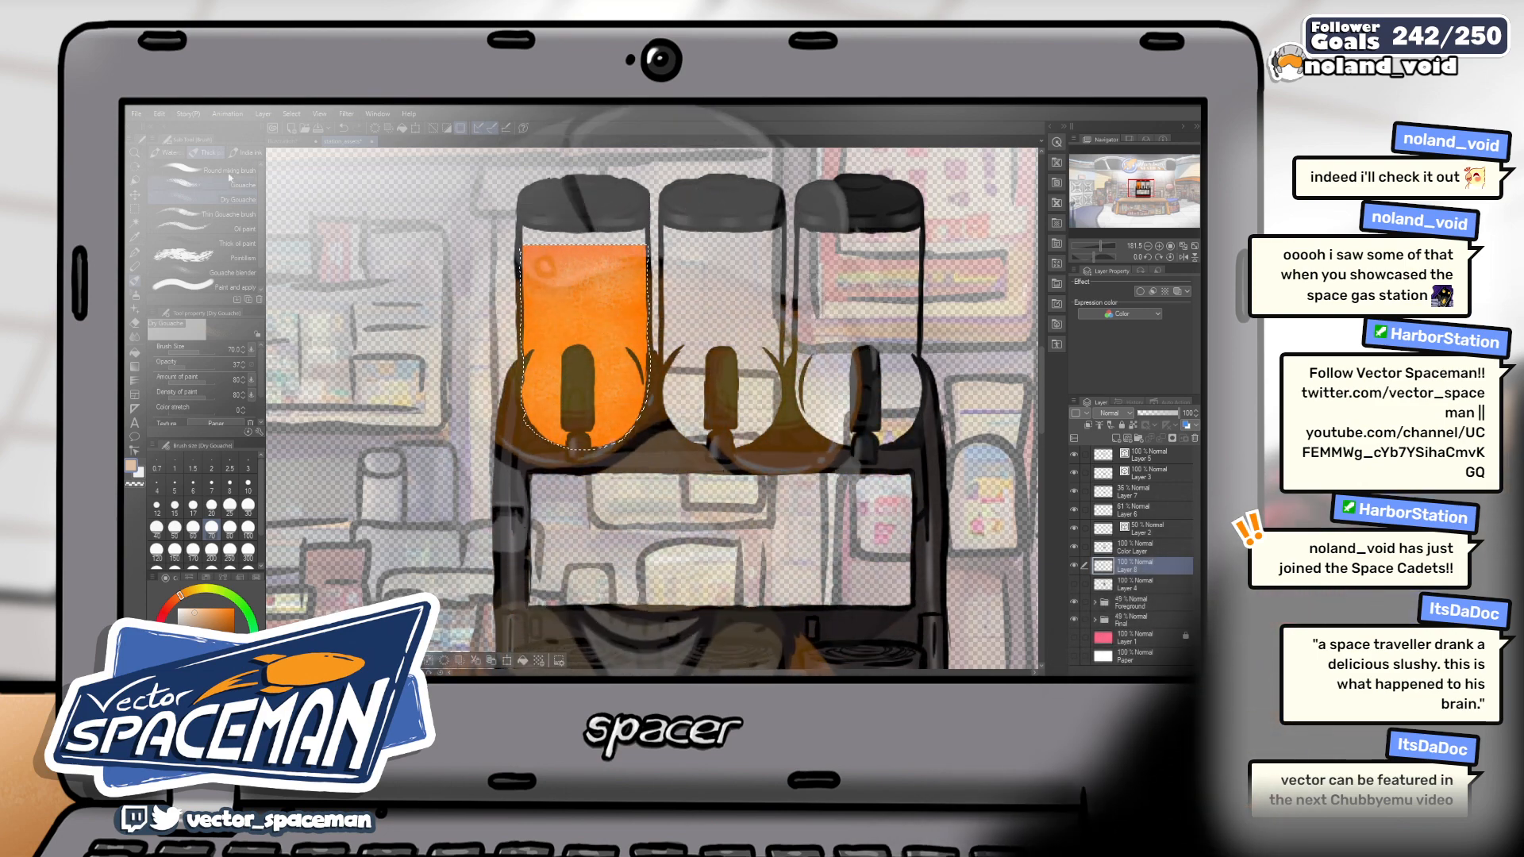
{"action": "key", "text": "m"}
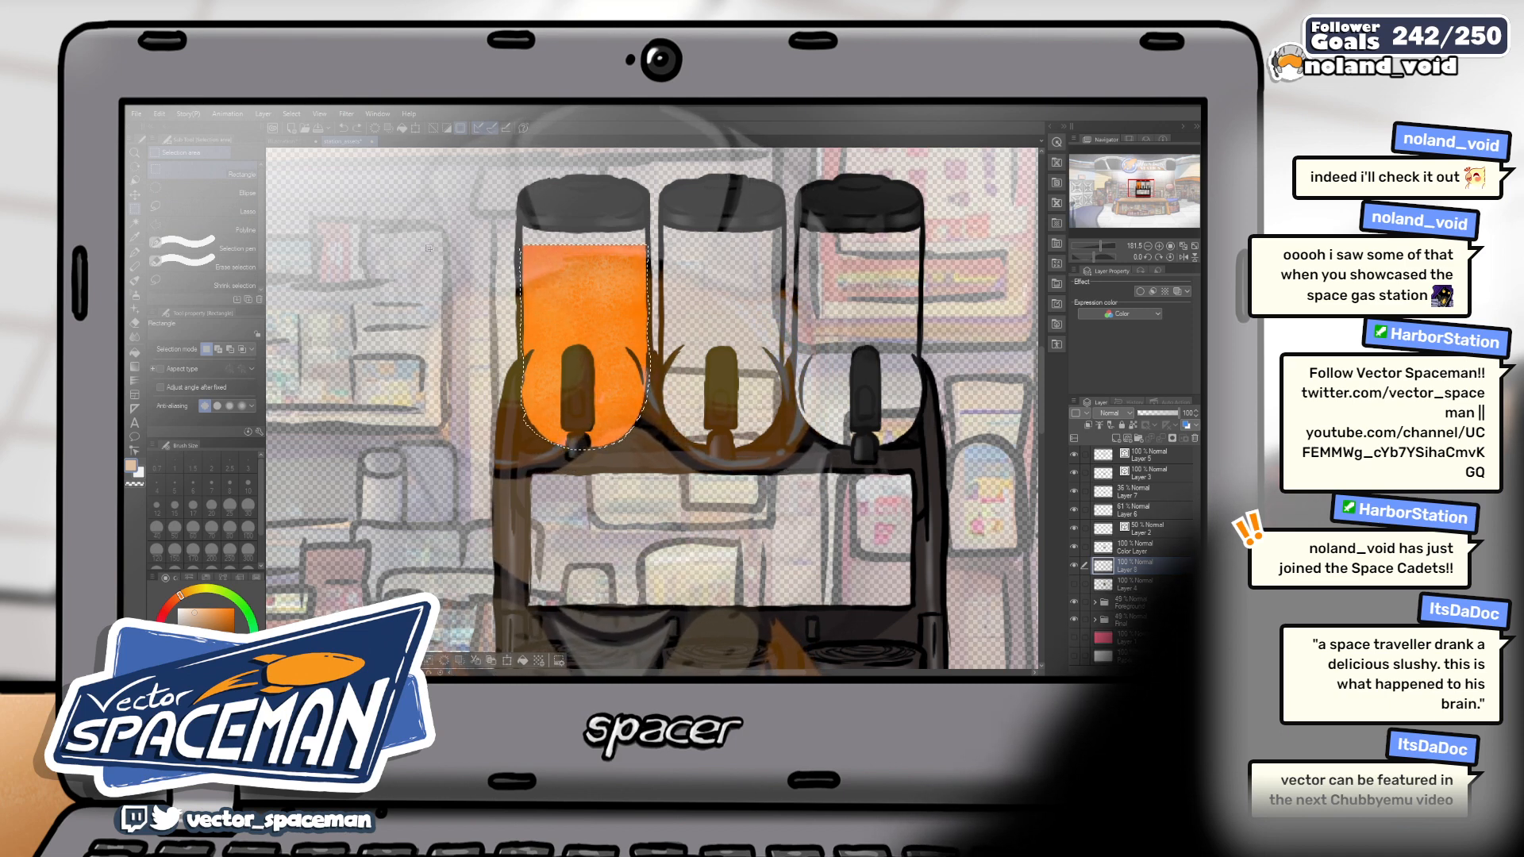
{"action": "key", "text": "m"}
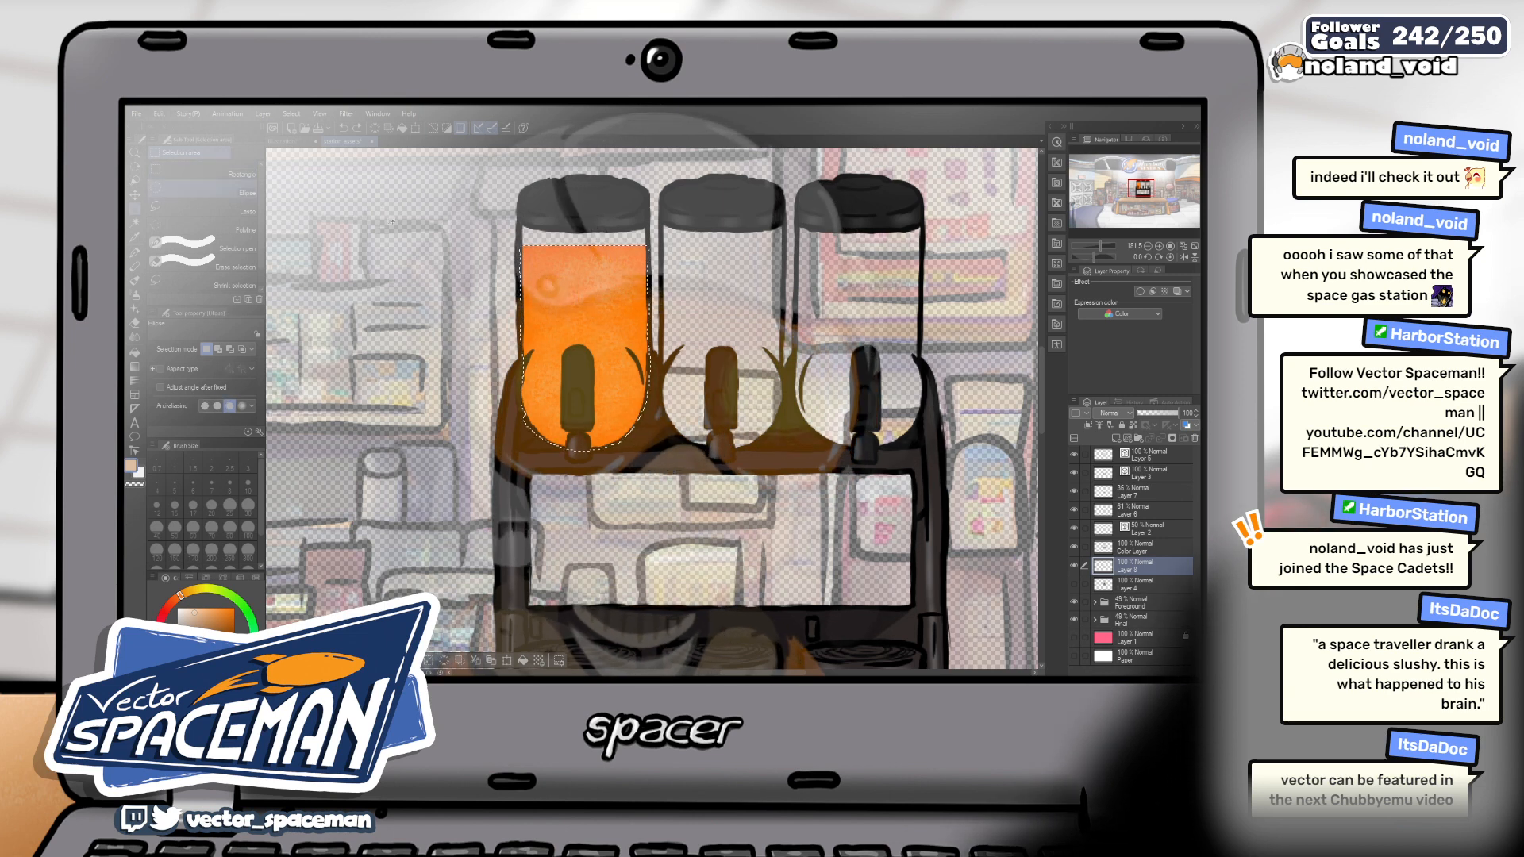
{"action": "left_click", "coordinate": [237, 214]}
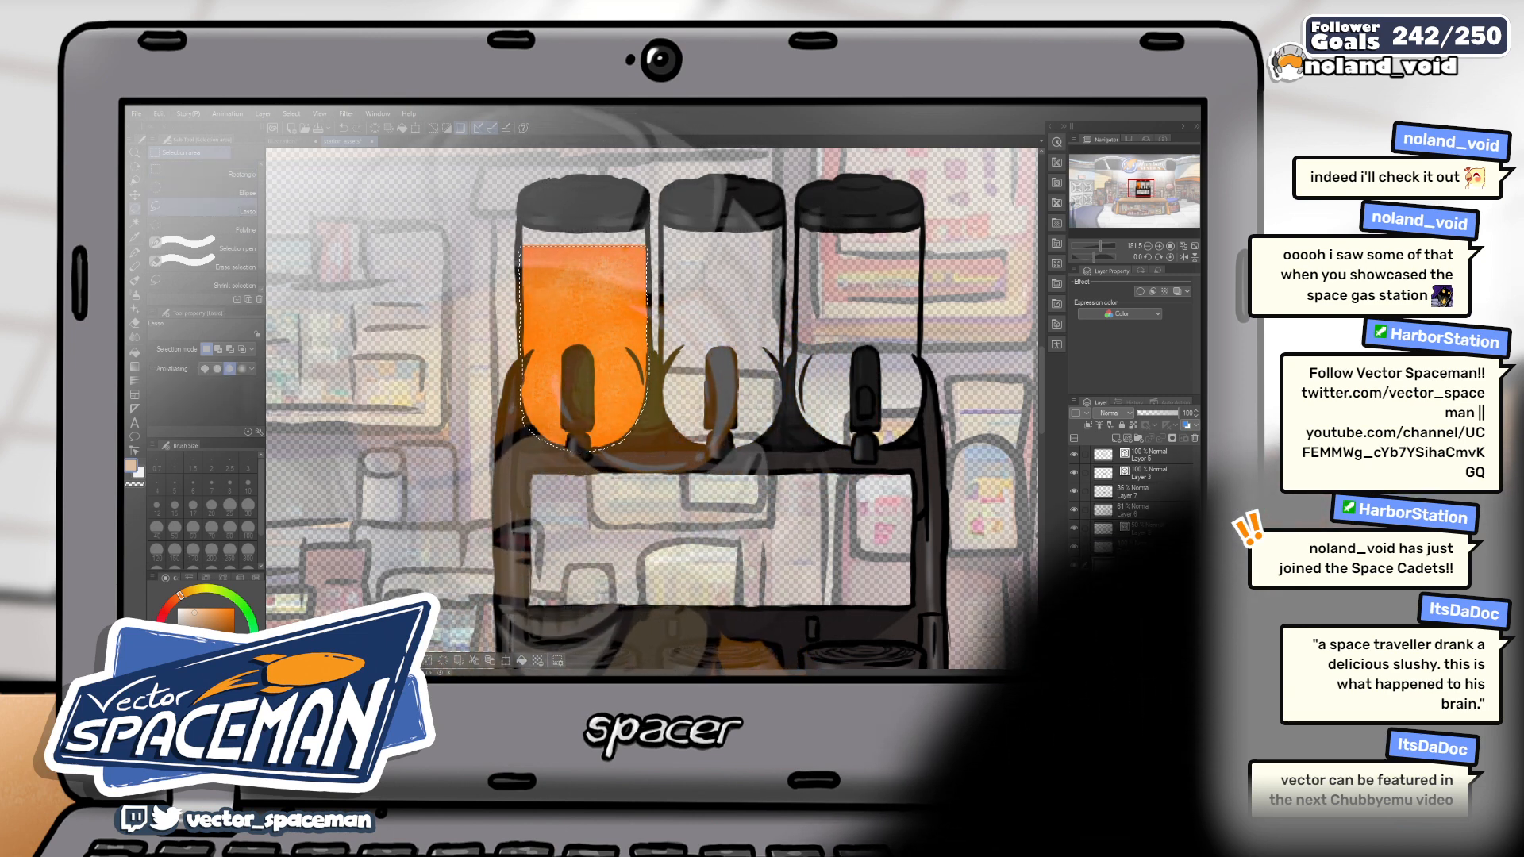
{"action": "left_click", "coordinate": [237, 174]}
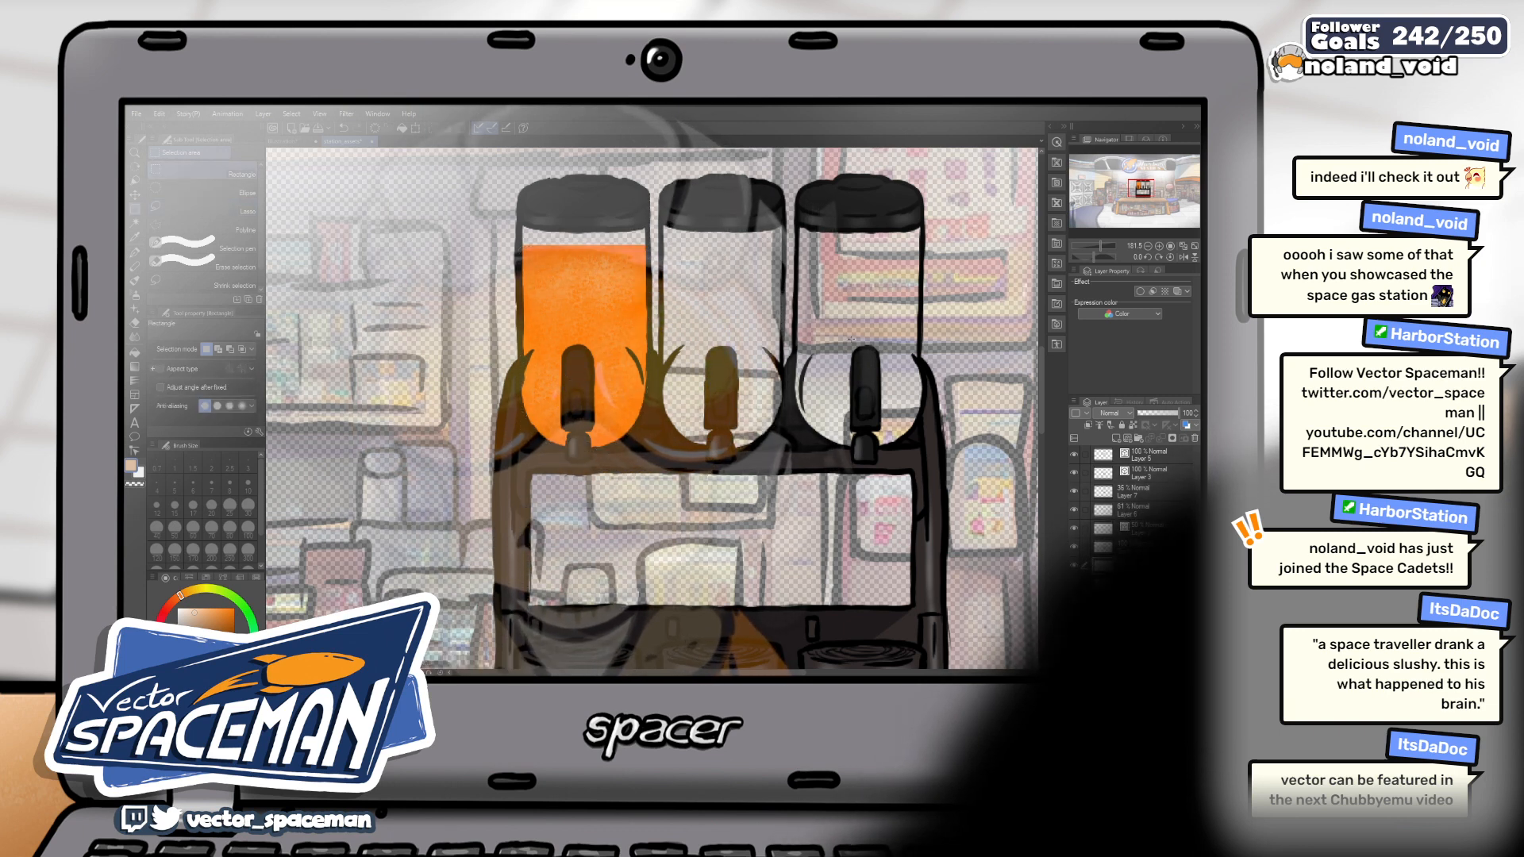
On the layer named blue, draw a straight blue fill line across the middle container with the round mixing brush at size 7
{"action": "left_click_drag", "start_coordinate": [869, 350], "coordinate": [833, 351]}
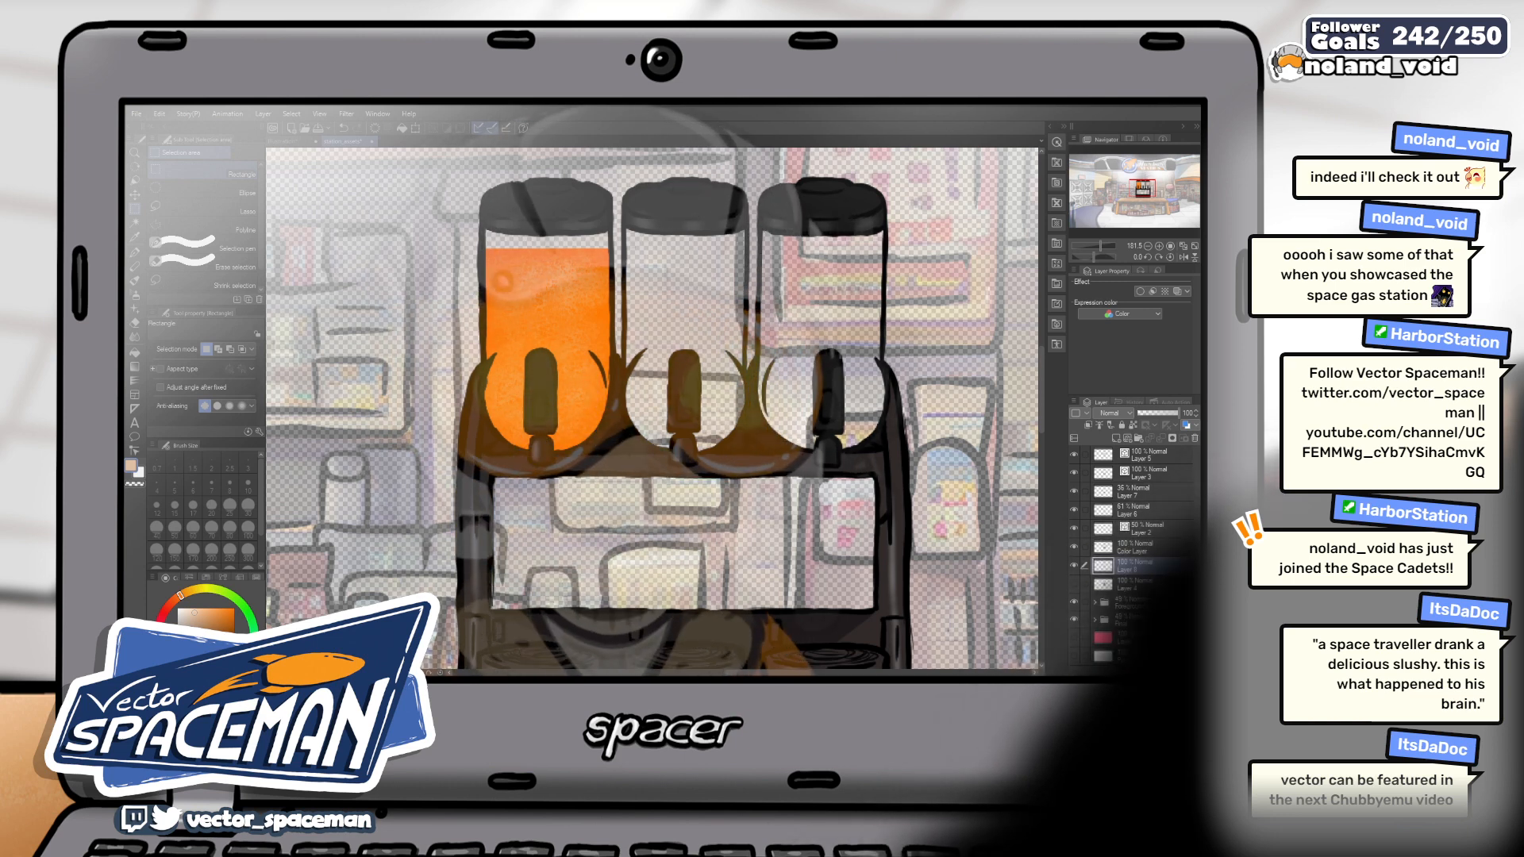
{"action": "left_click", "coordinate": [210, 684]}
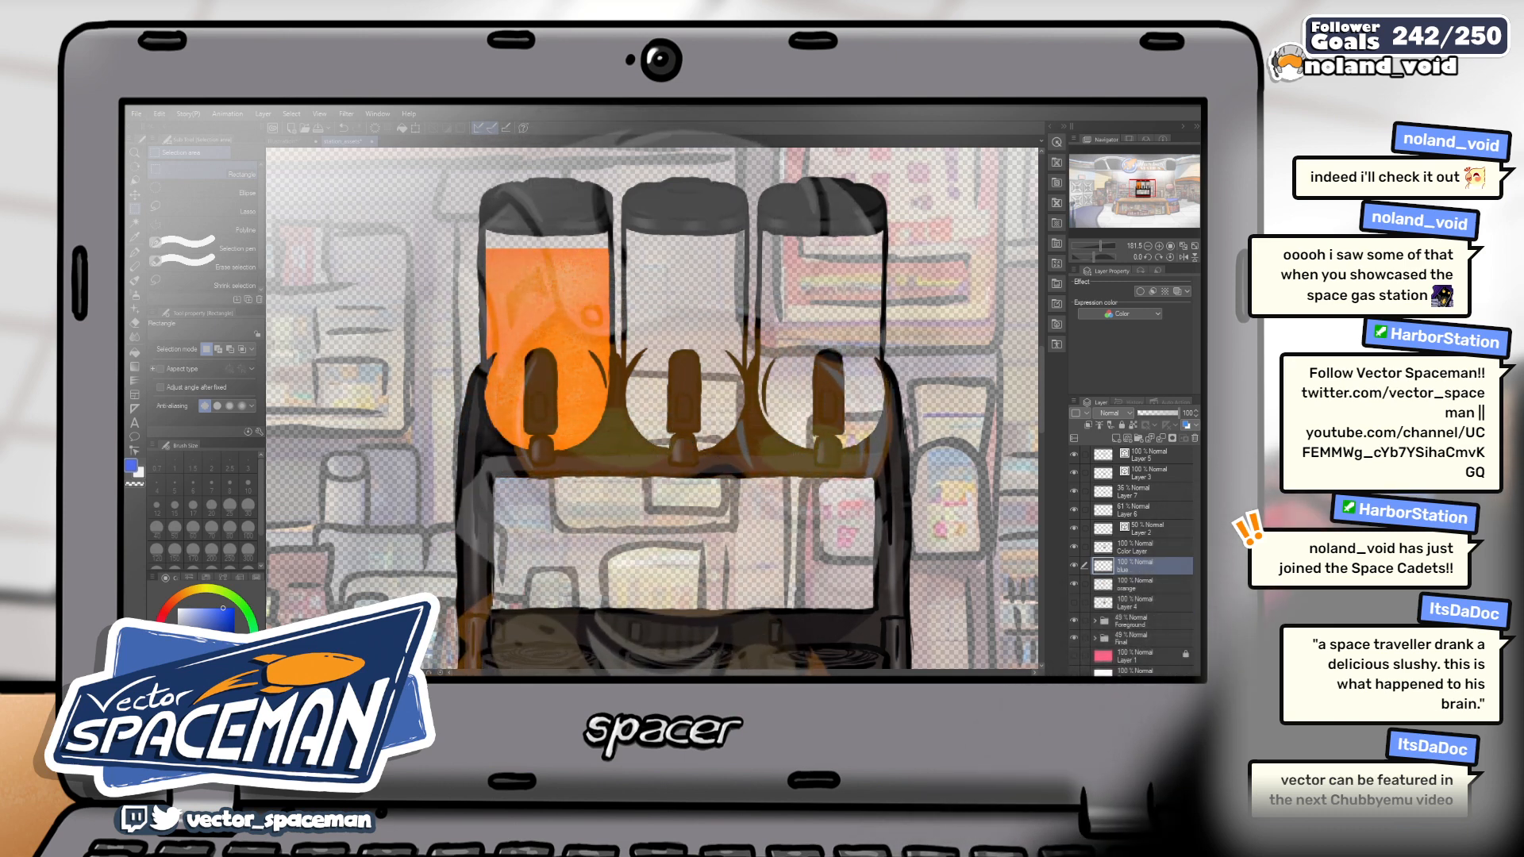
{"action": "key", "text": "b"}
{"action": "left_click", "coordinate": [205, 170]}
{"action": "left_click", "coordinate": [211, 482]}
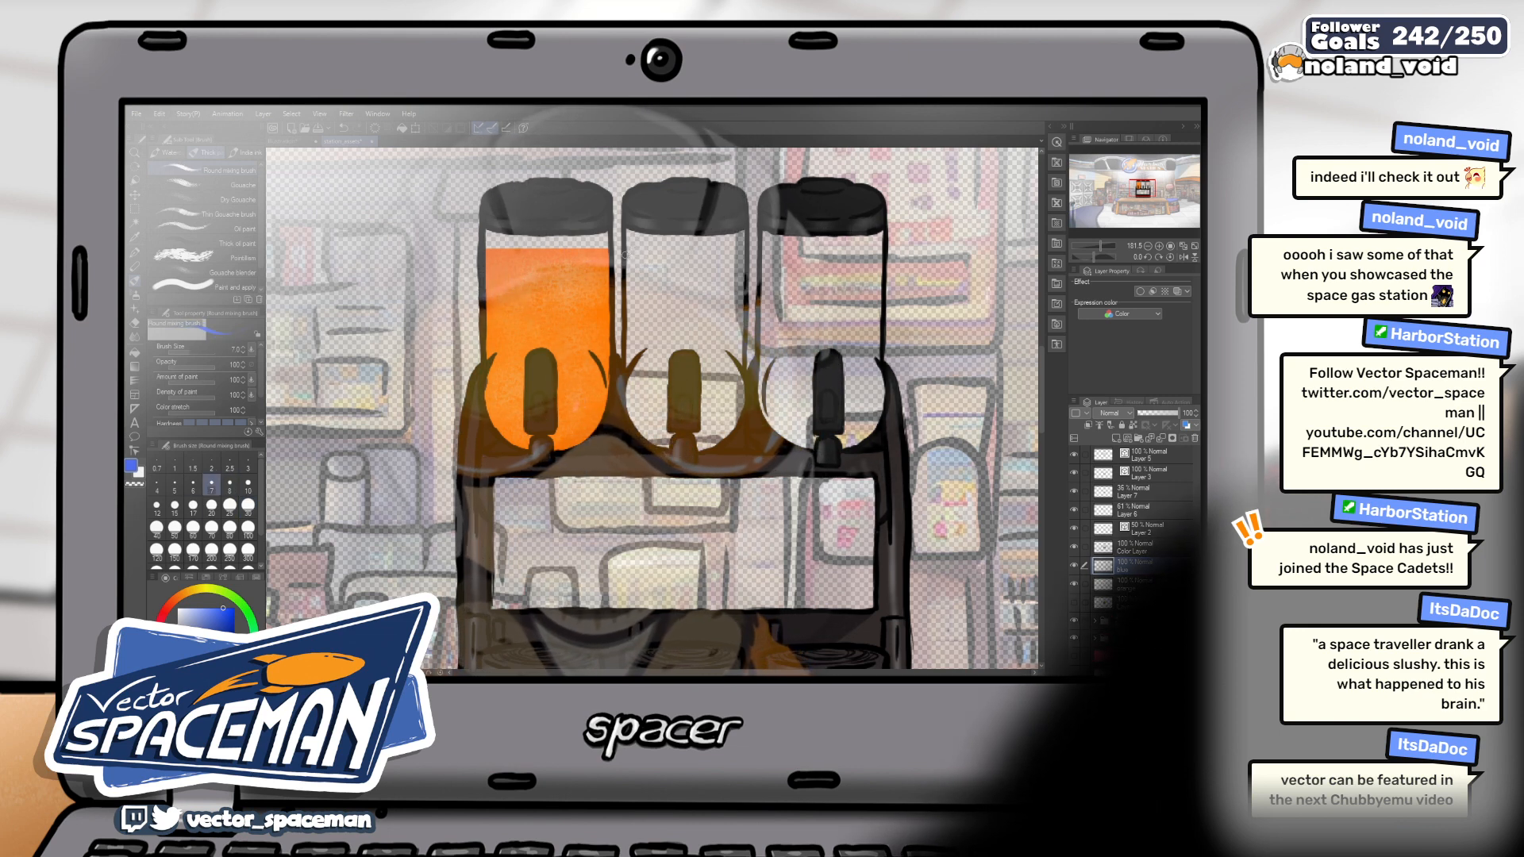
{"action": "left_click", "coordinate": [626, 253]}
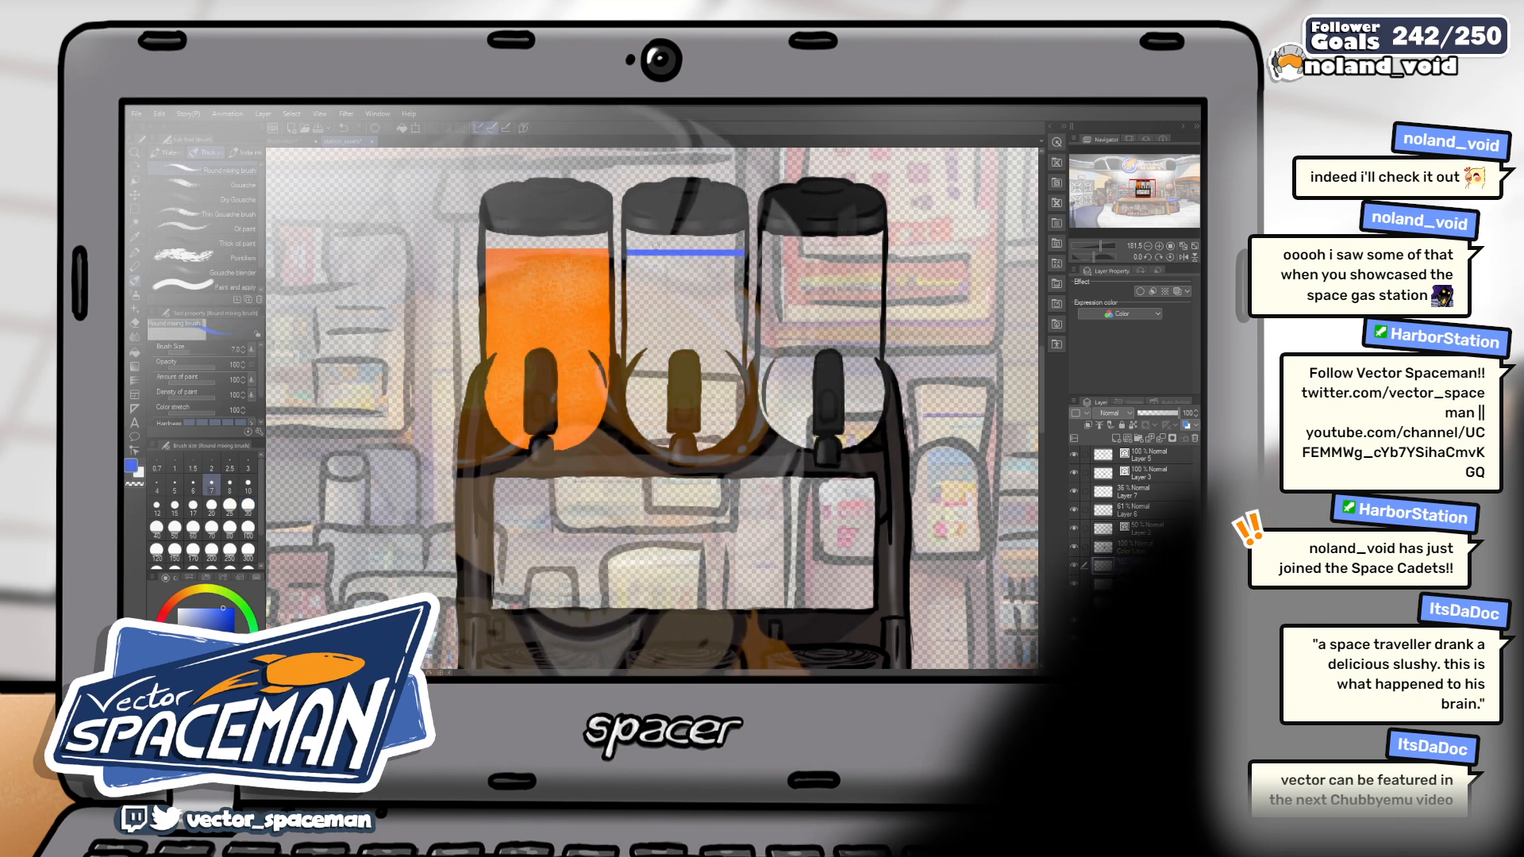
Thicken the blue fill line at brush size 8 and paint blue down the middle container's left edge at size 17
{"action": "key", "text": "bracketright"}
{"action": "key", "text": "bracketright"}
{"action": "key", "text": "bracketright"}
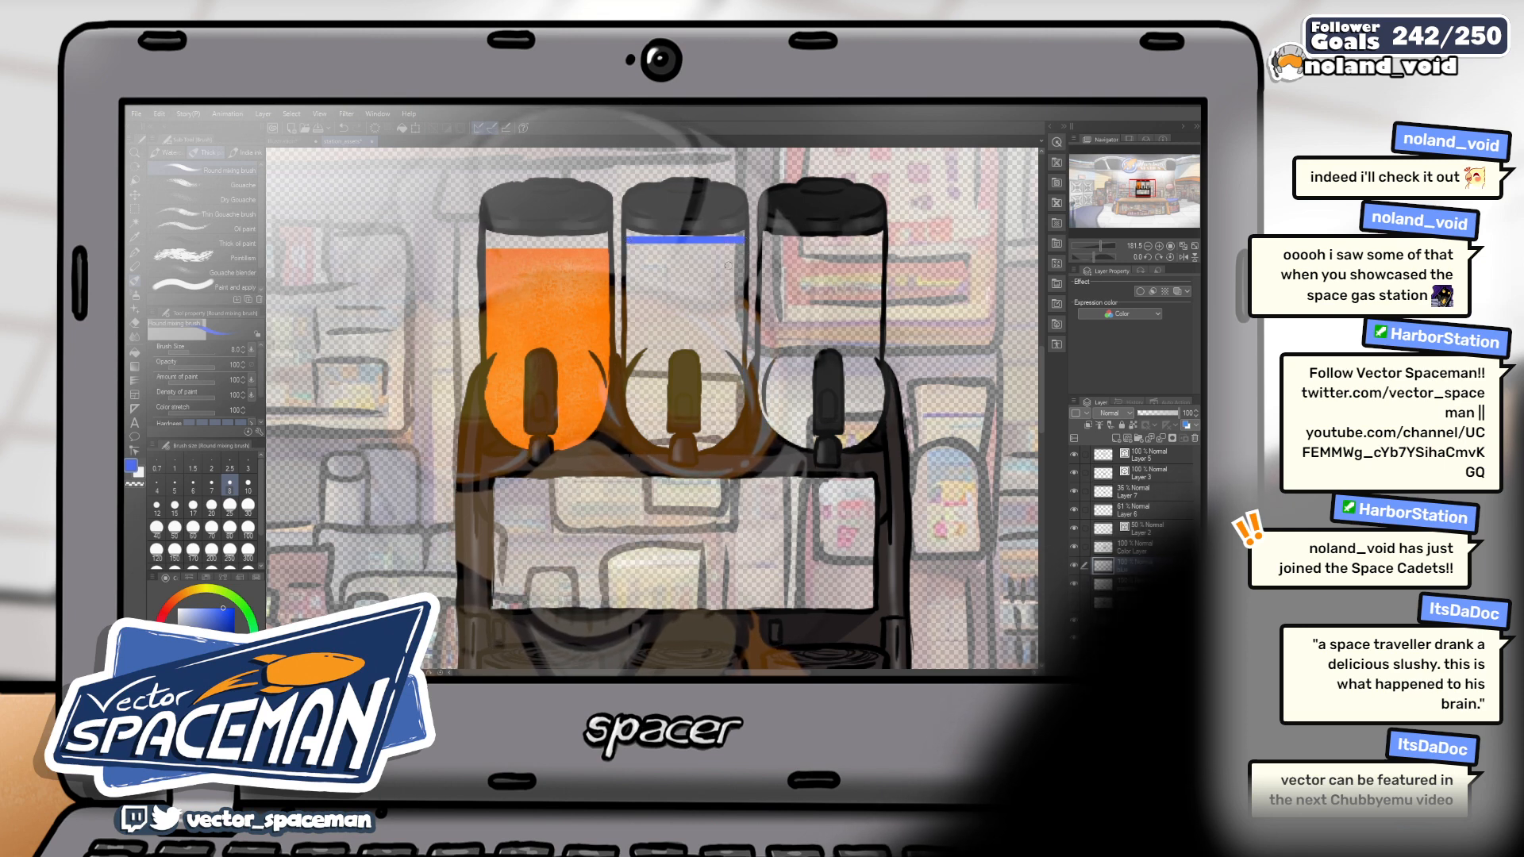
{"action": "left_click_drag", "start_coordinate": [629, 257], "coordinate": [629, 243]}
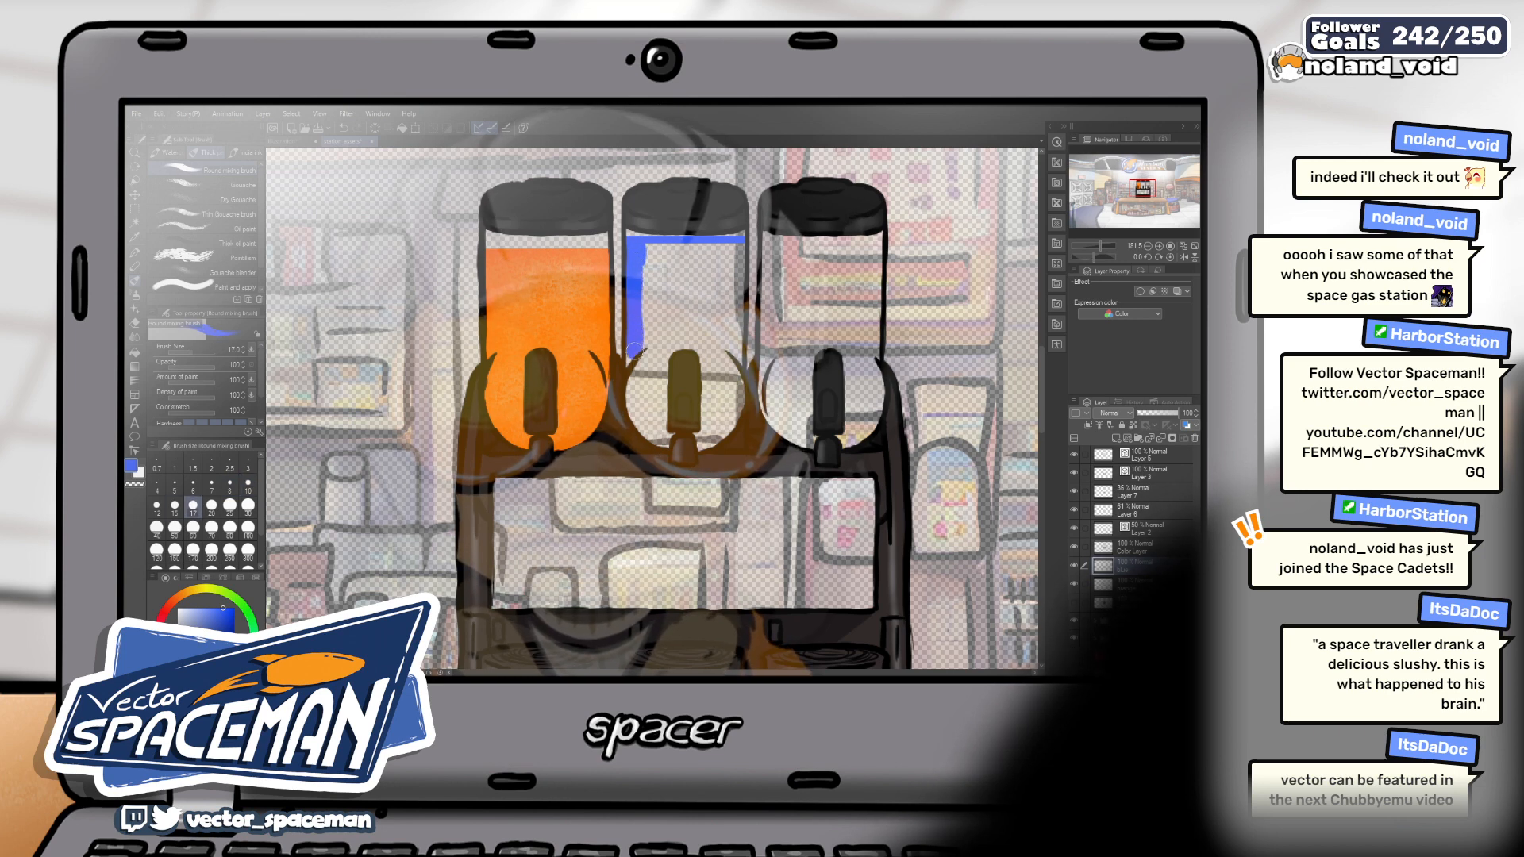
{"action": "left_click_drag", "start_coordinate": [633, 354], "coordinate": [634, 369]}
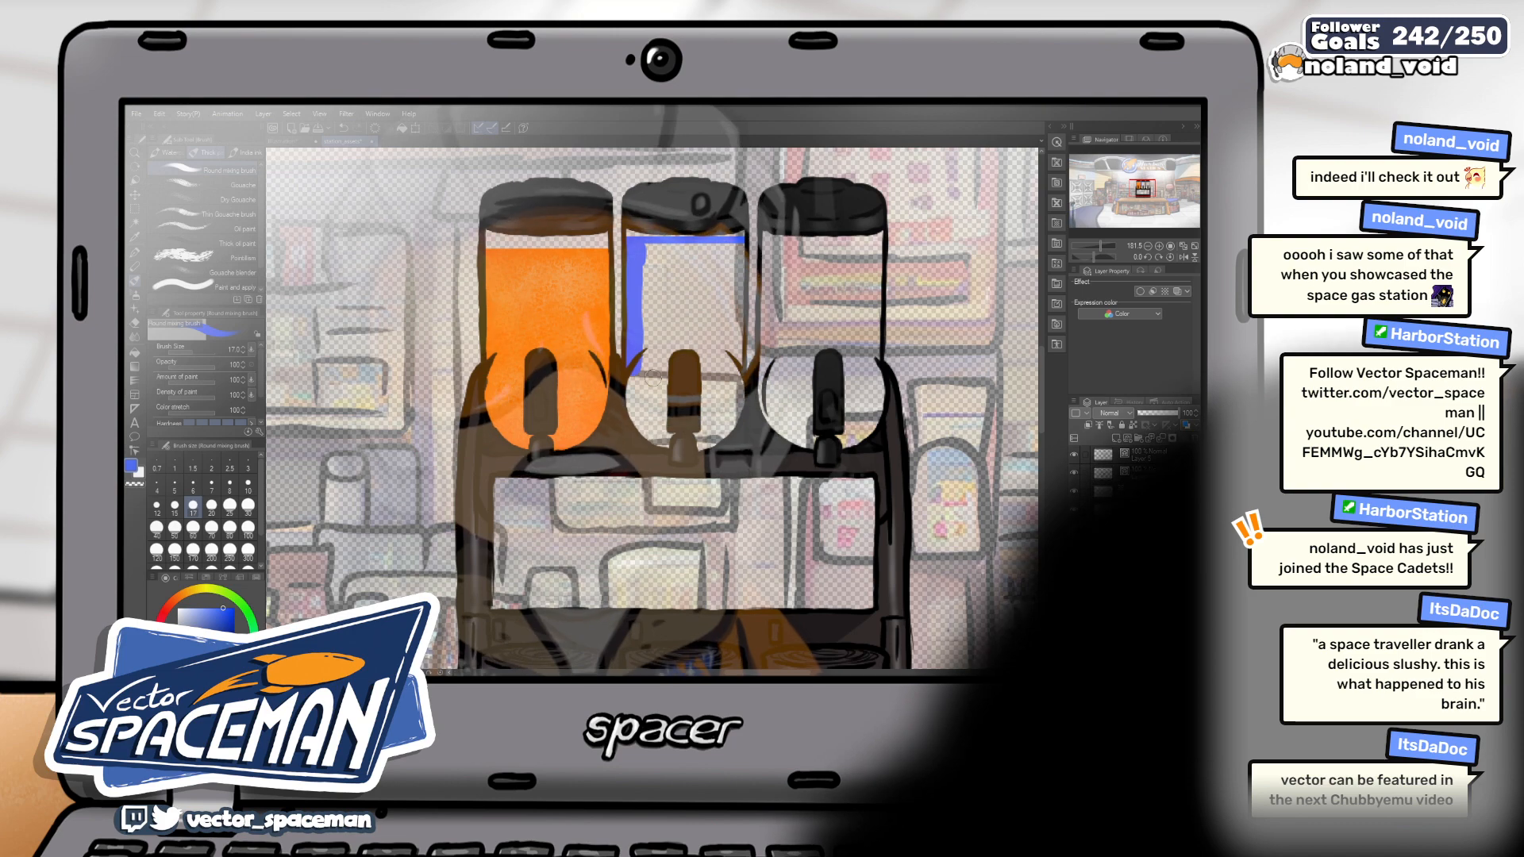
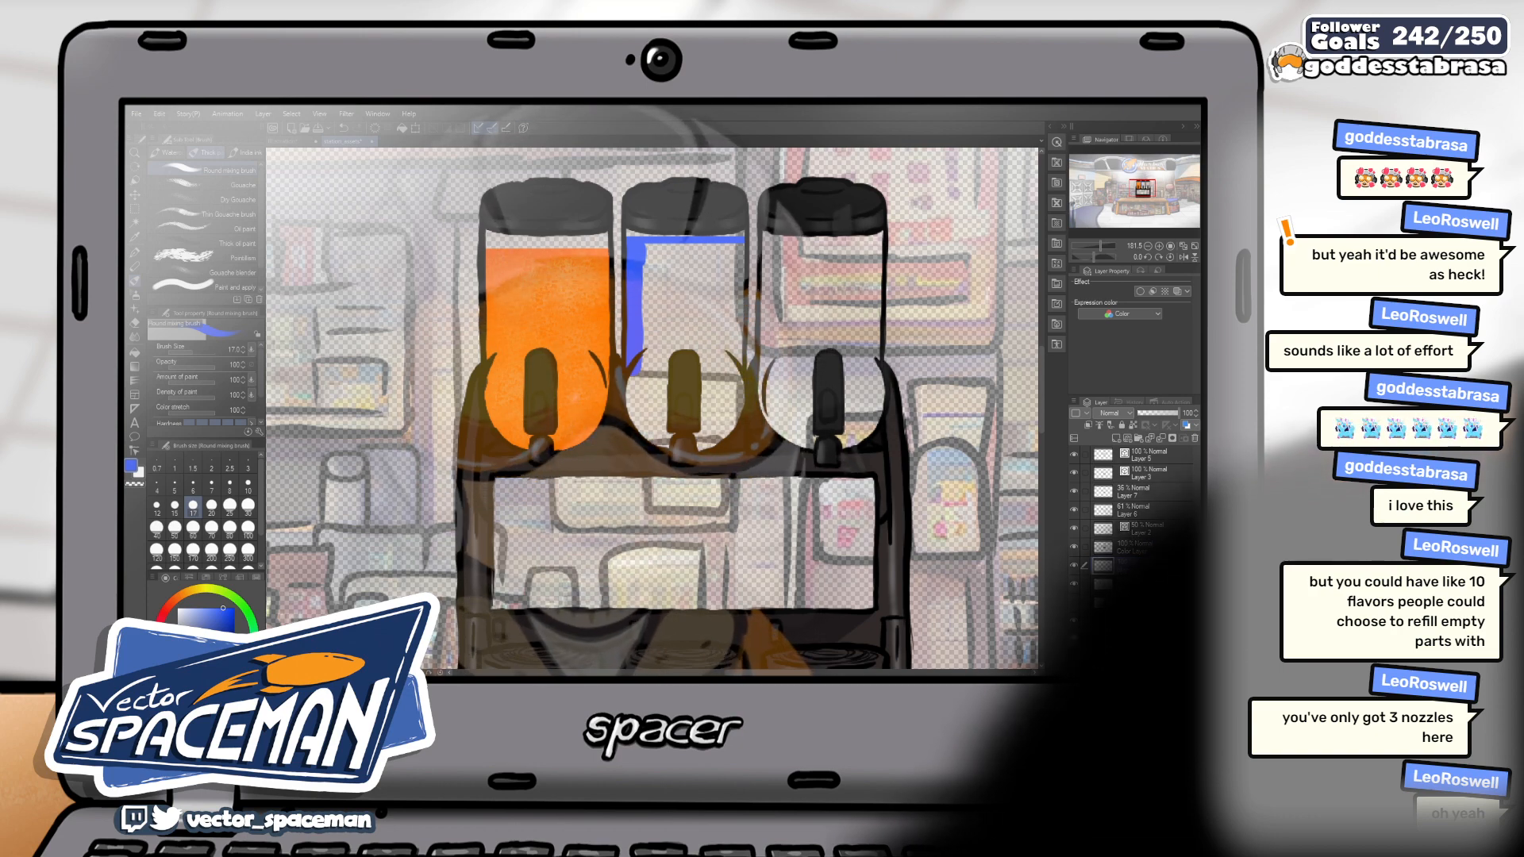
Add a new vector layer beneath the orange slush layer
{"action": "scroll", "coordinate": [617, 427], "scroll_direction": "down", "scroll_amount": 3}
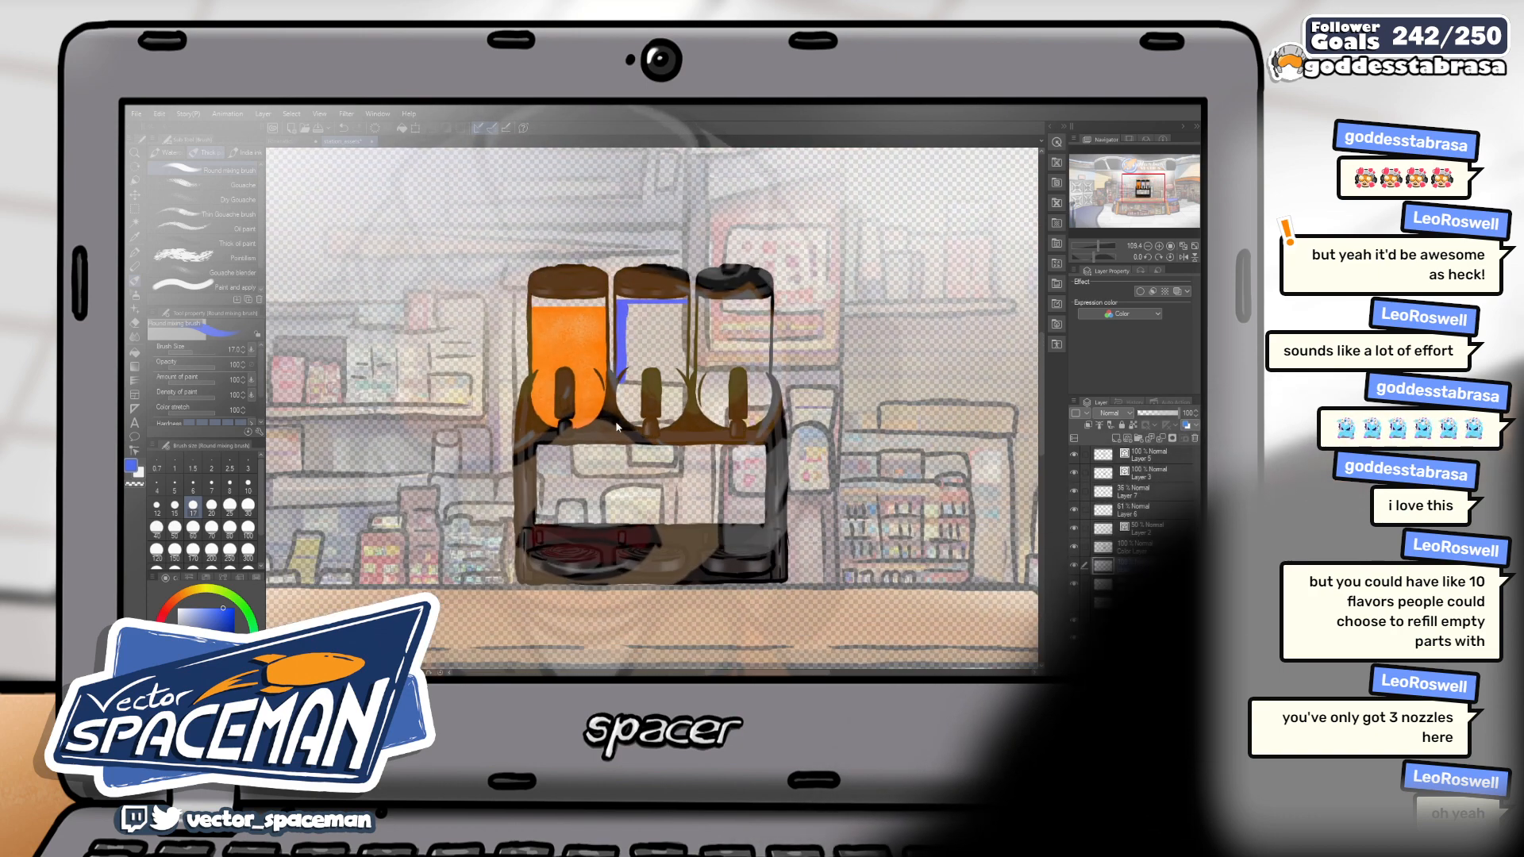
{"action": "scroll", "coordinate": [566, 377], "scroll_direction": "up", "scroll_amount": 2}
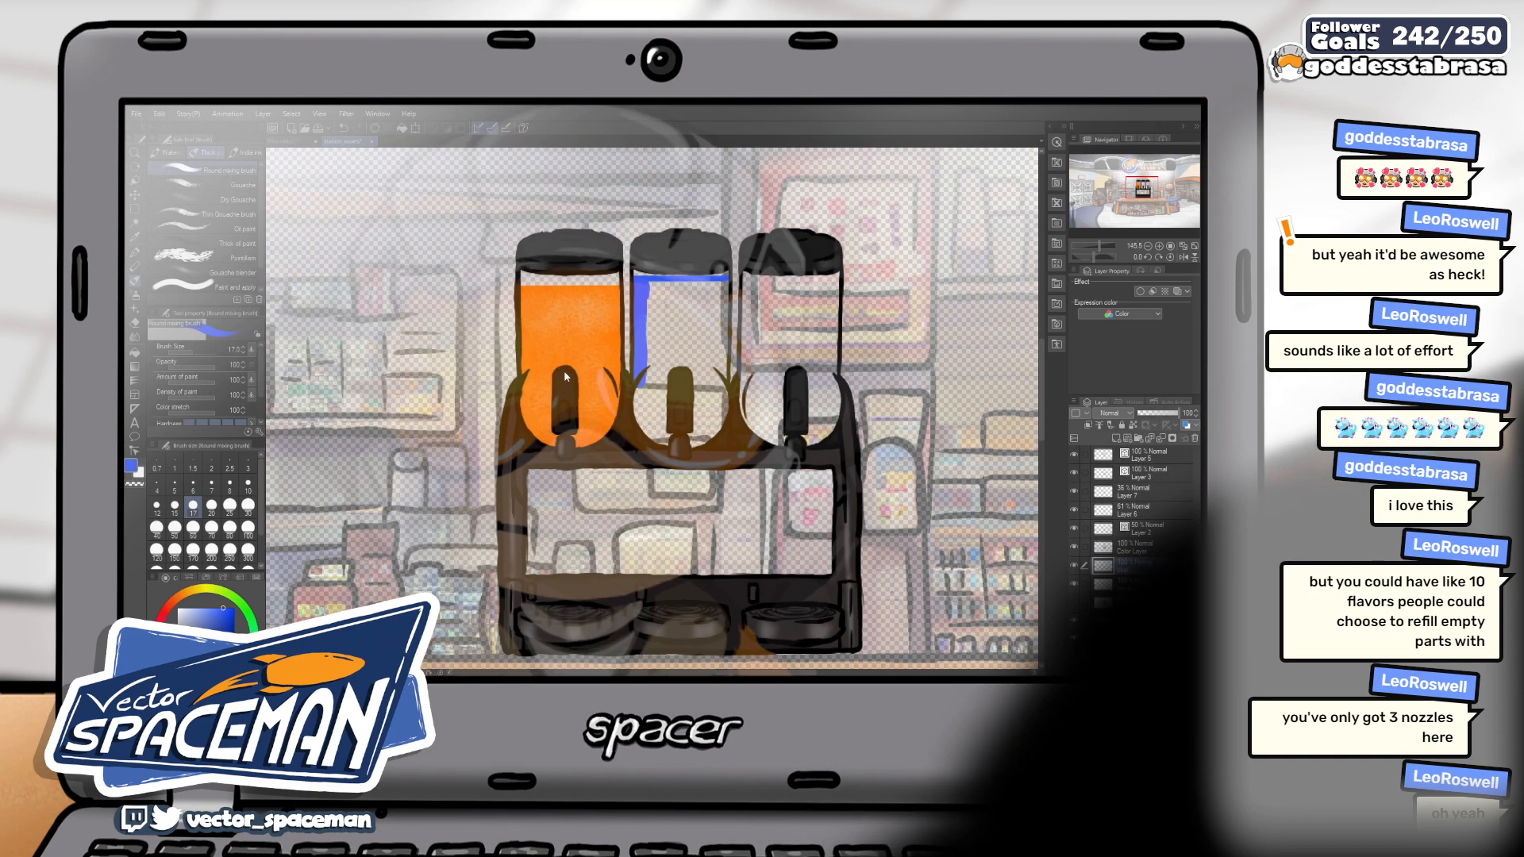
{"action": "scroll", "coordinate": [566, 377], "scroll_direction": "up", "scroll_amount": 1}
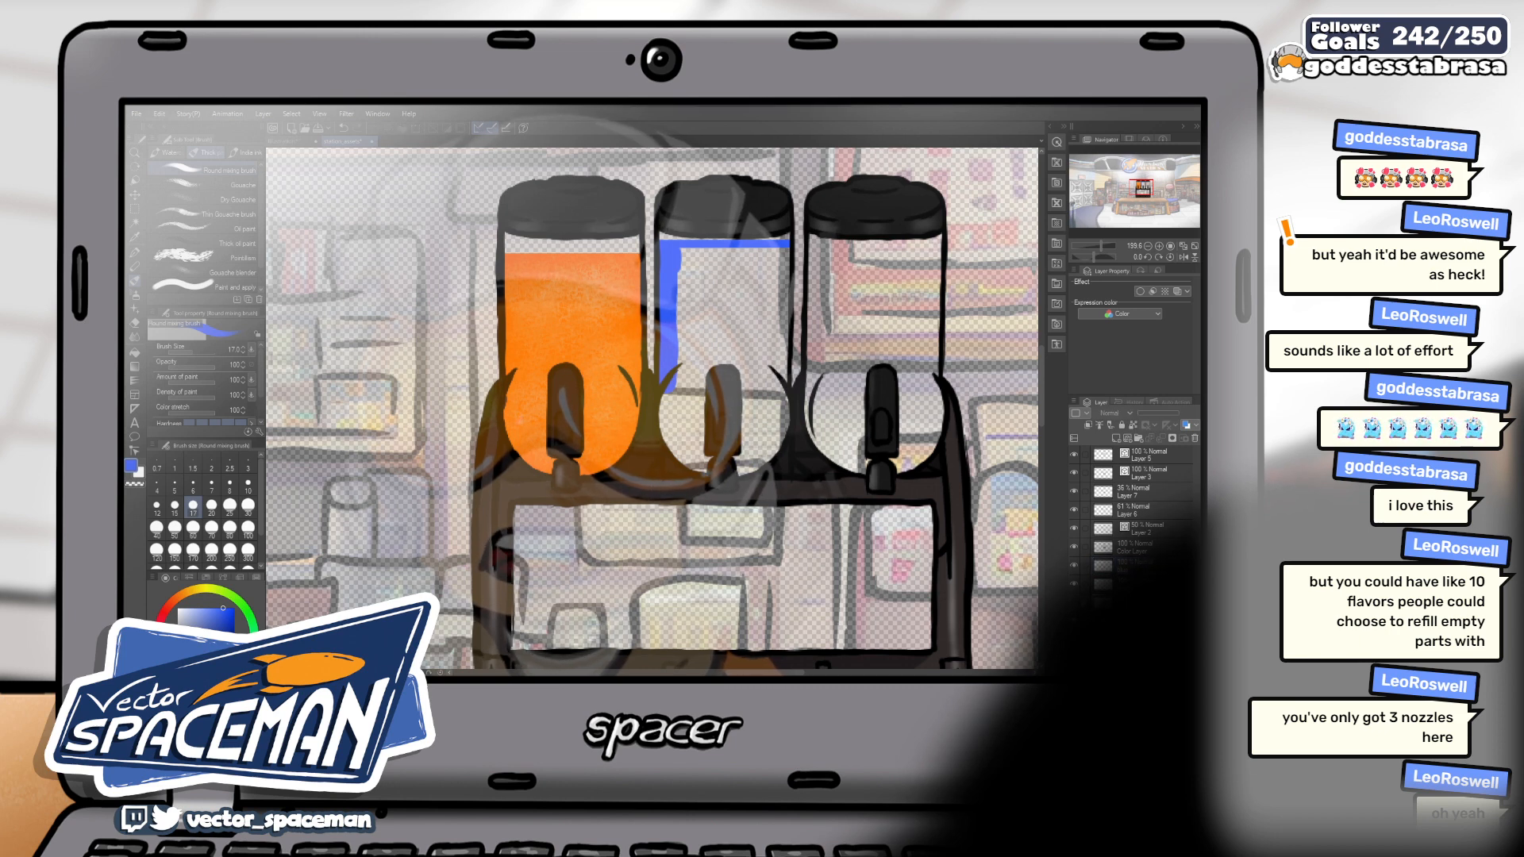
{"action": "left_click", "coordinate": [1128, 439]}
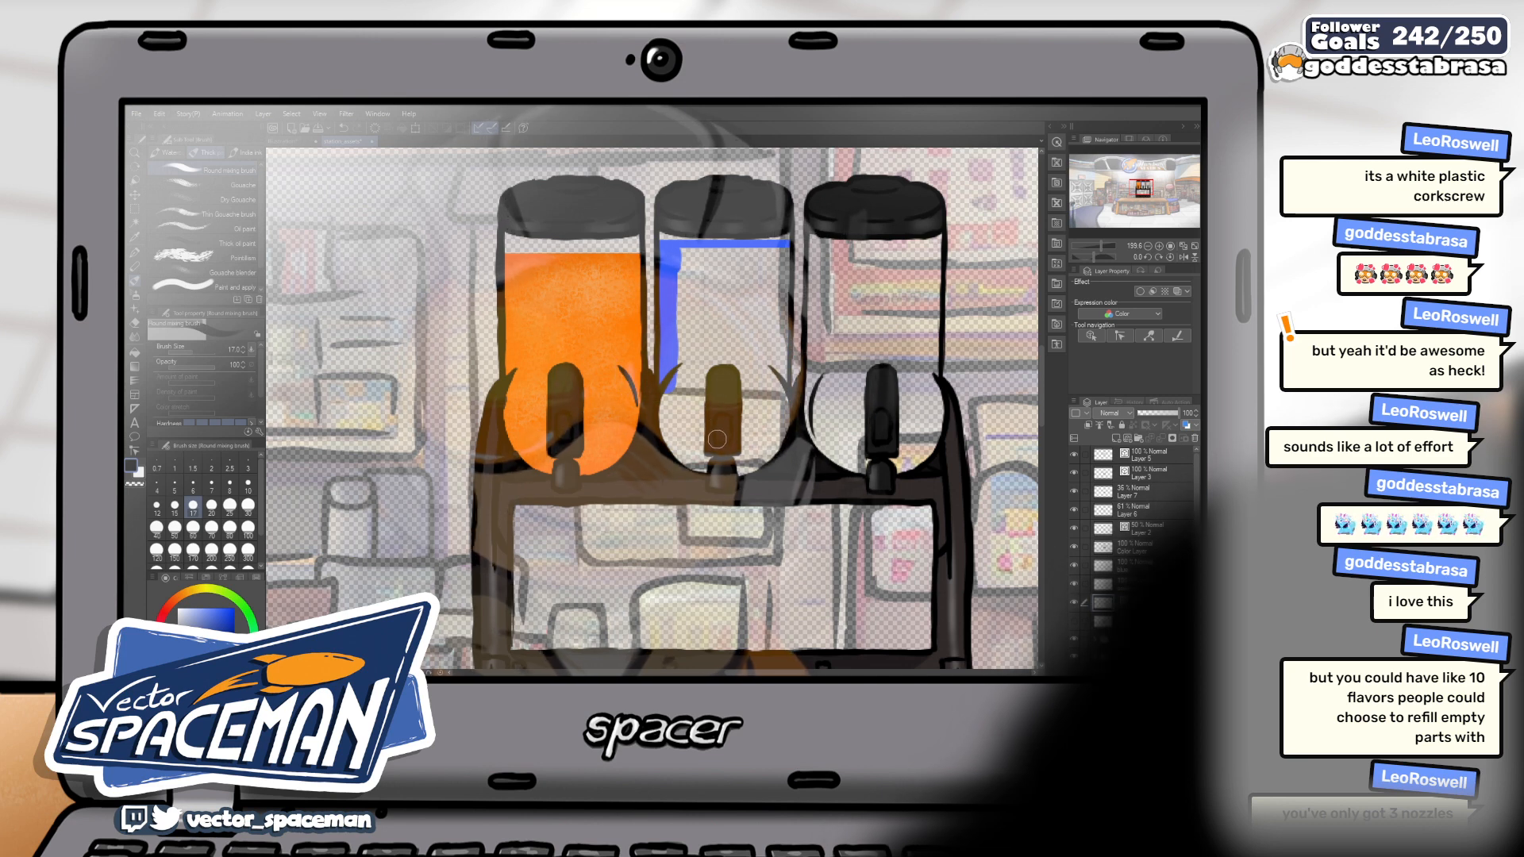
Draw a large dark ring with a smaller thick ring inside it, using the pen in the opening below the middle nozzle
{"action": "key", "text": "bracketleft"}
{"action": "key", "text": "bracketleft"}
{"action": "key", "text": "bracketleft"}
{"action": "key", "text": "bracketleft"}
{"action": "key", "text": "bracketleft"}
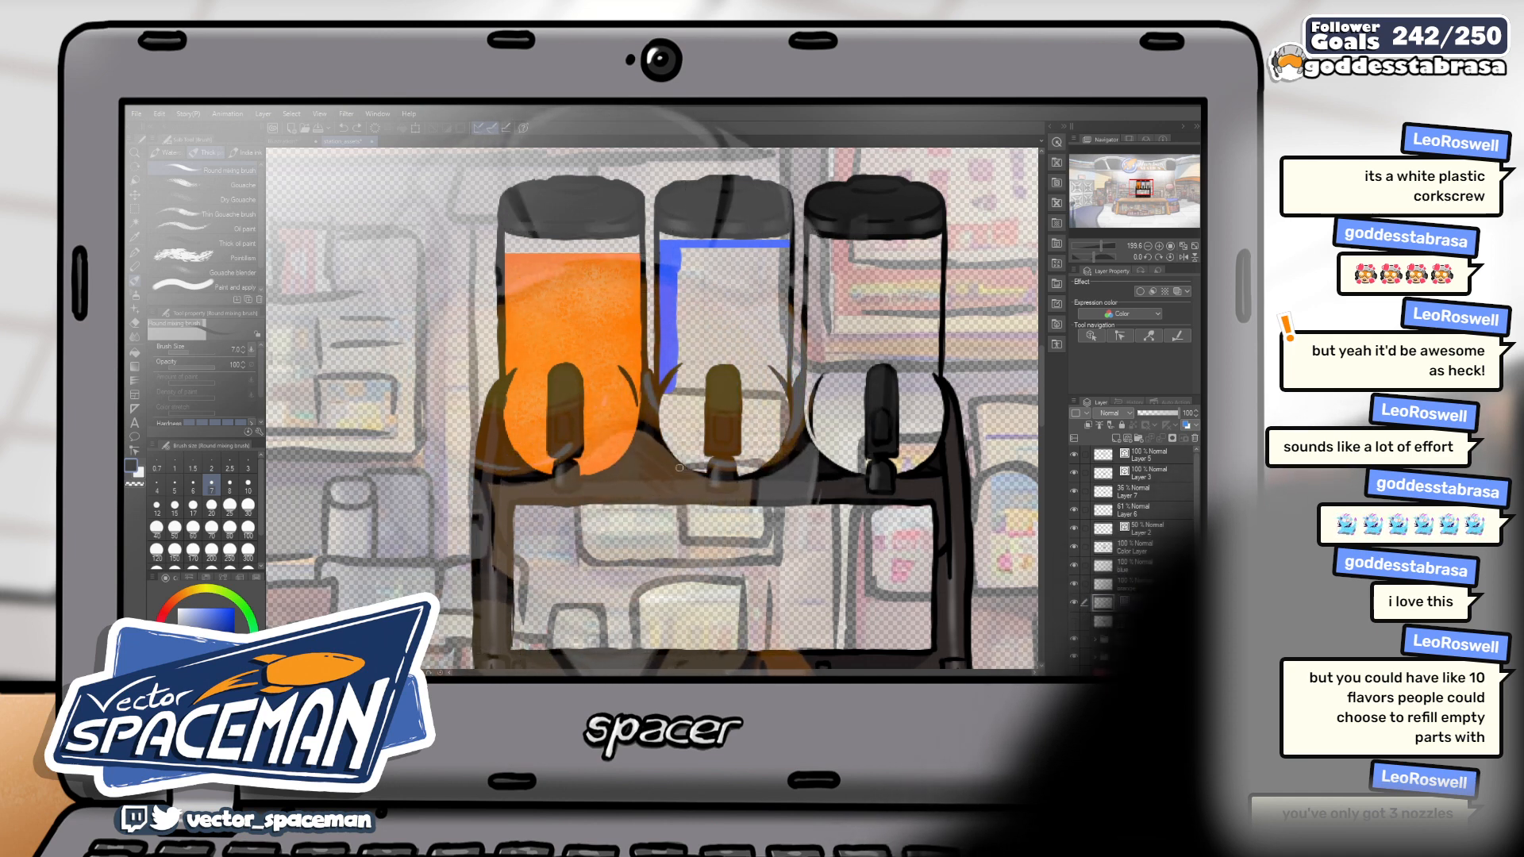
{"action": "key", "text": "p"}
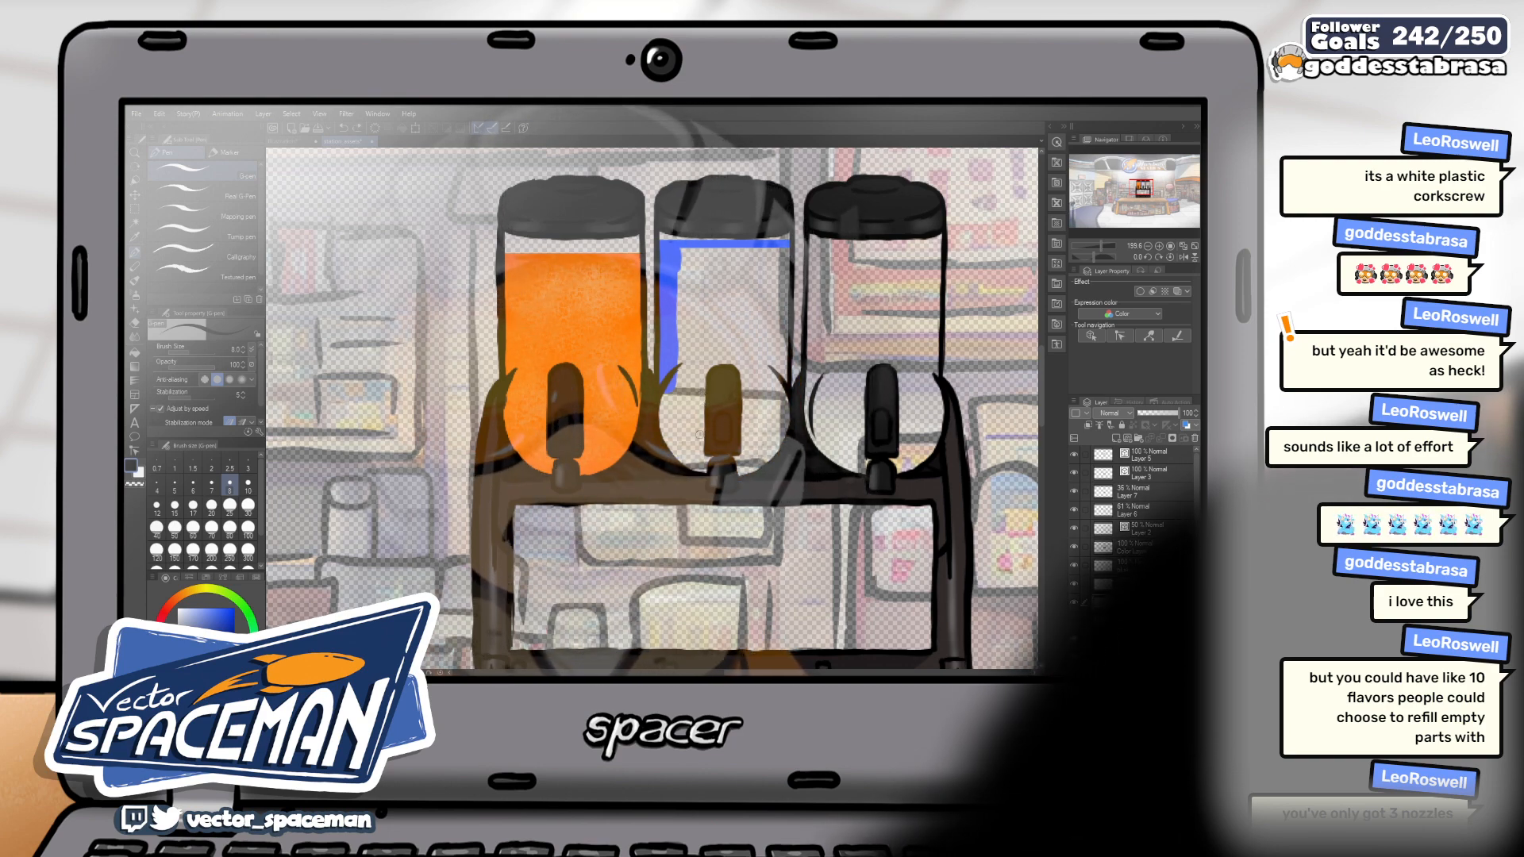
{"action": "scroll", "coordinate": [715, 381], "scroll_direction": "down", "scroll_amount": 3}
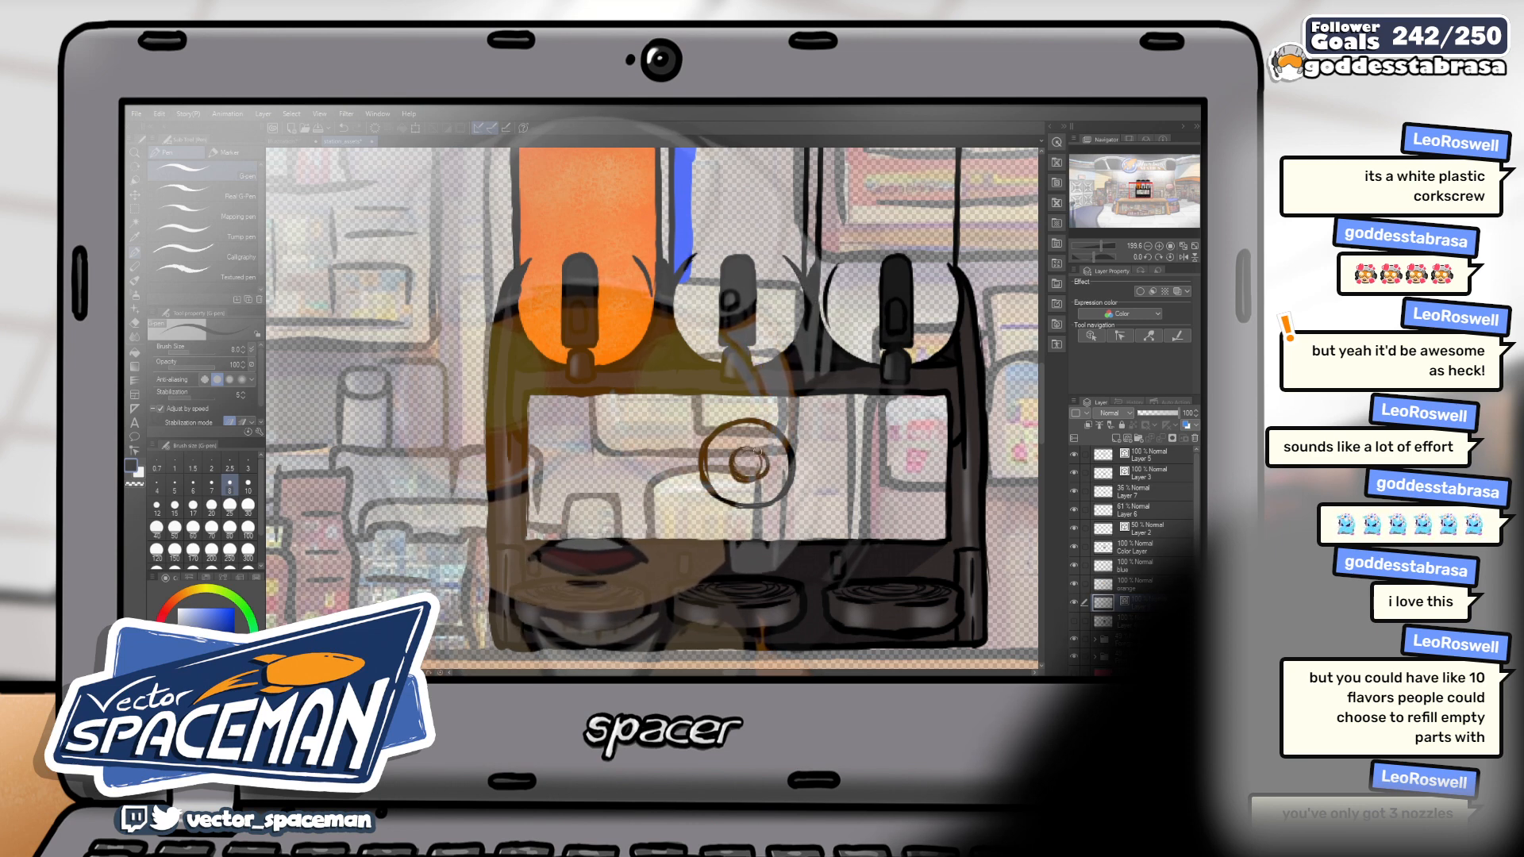
{"action": "left_click_drag", "start_coordinate": [733, 461], "coordinate": [749, 474]}
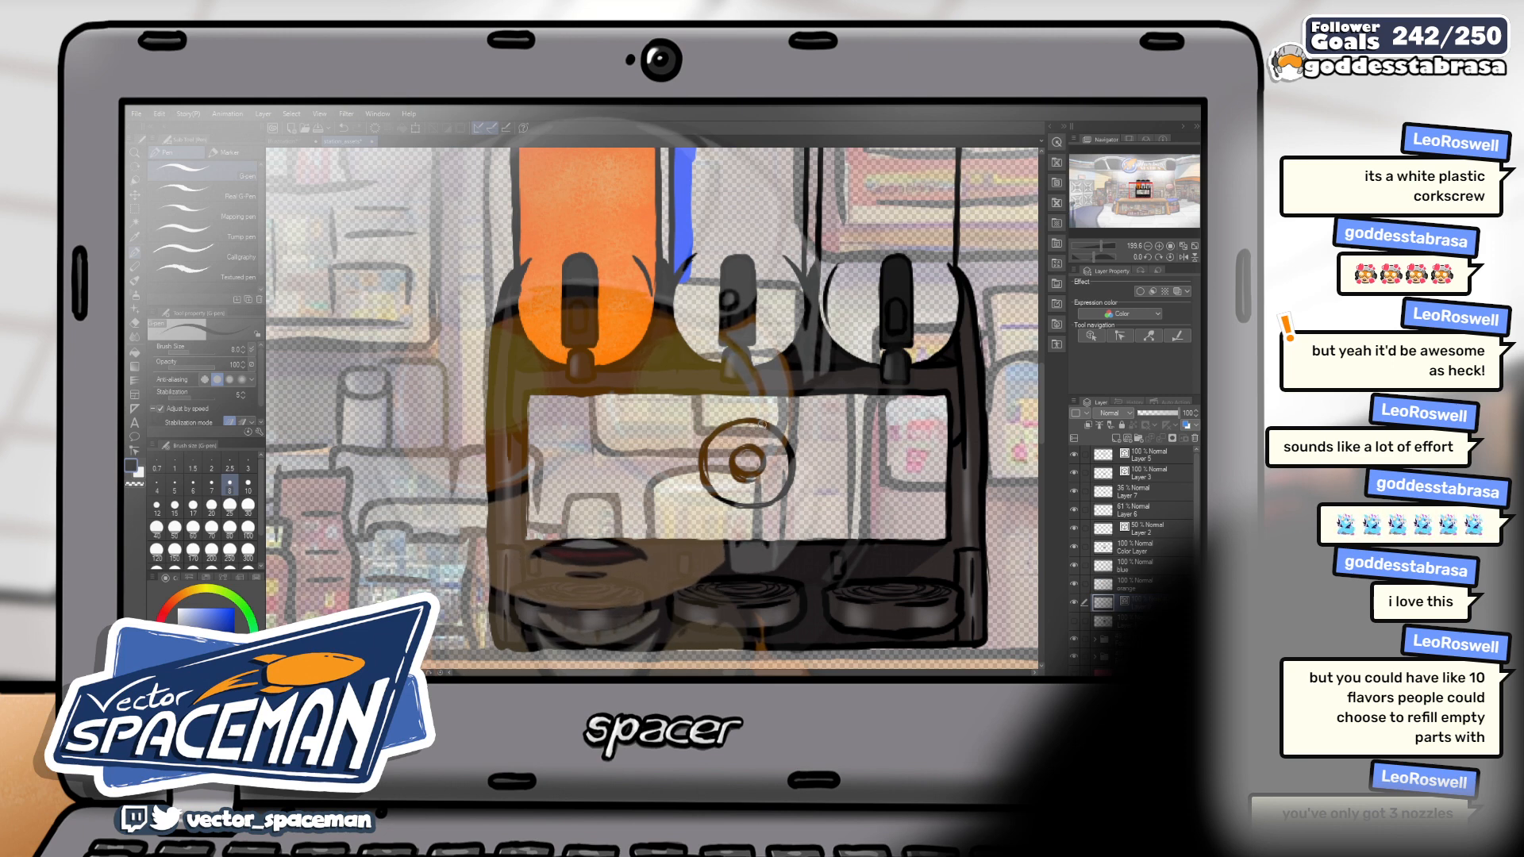
Draw curved arms linking the inner ring to the outer ring as a swirl, erasing and redrawing parts of the outer ring
{"action": "left_click_drag", "start_coordinate": [759, 428], "coordinate": [736, 447]}
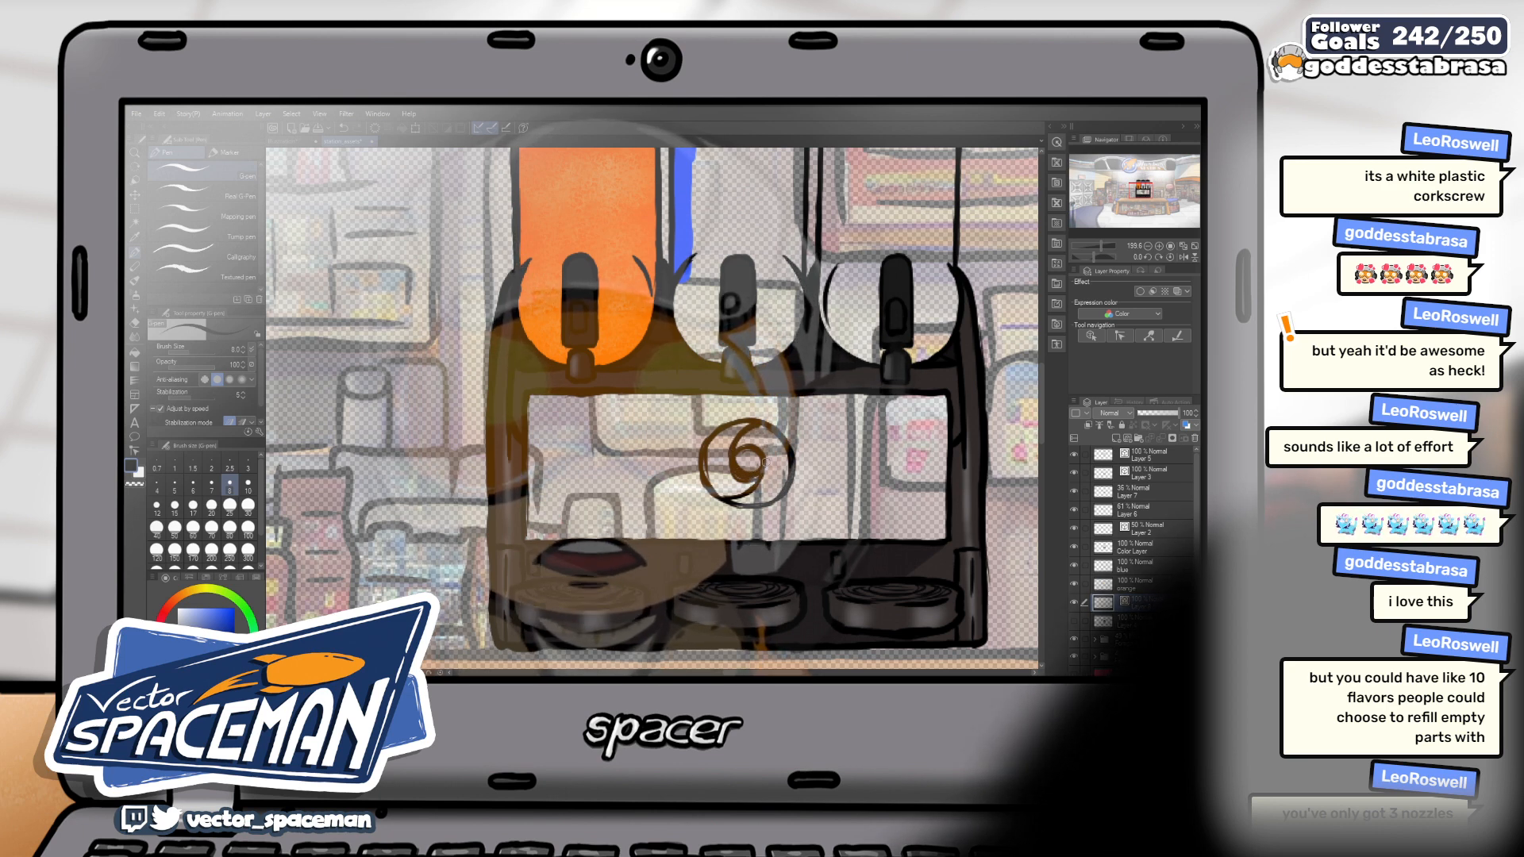
{"action": "left_click_drag", "start_coordinate": [762, 479], "coordinate": [766, 454]}
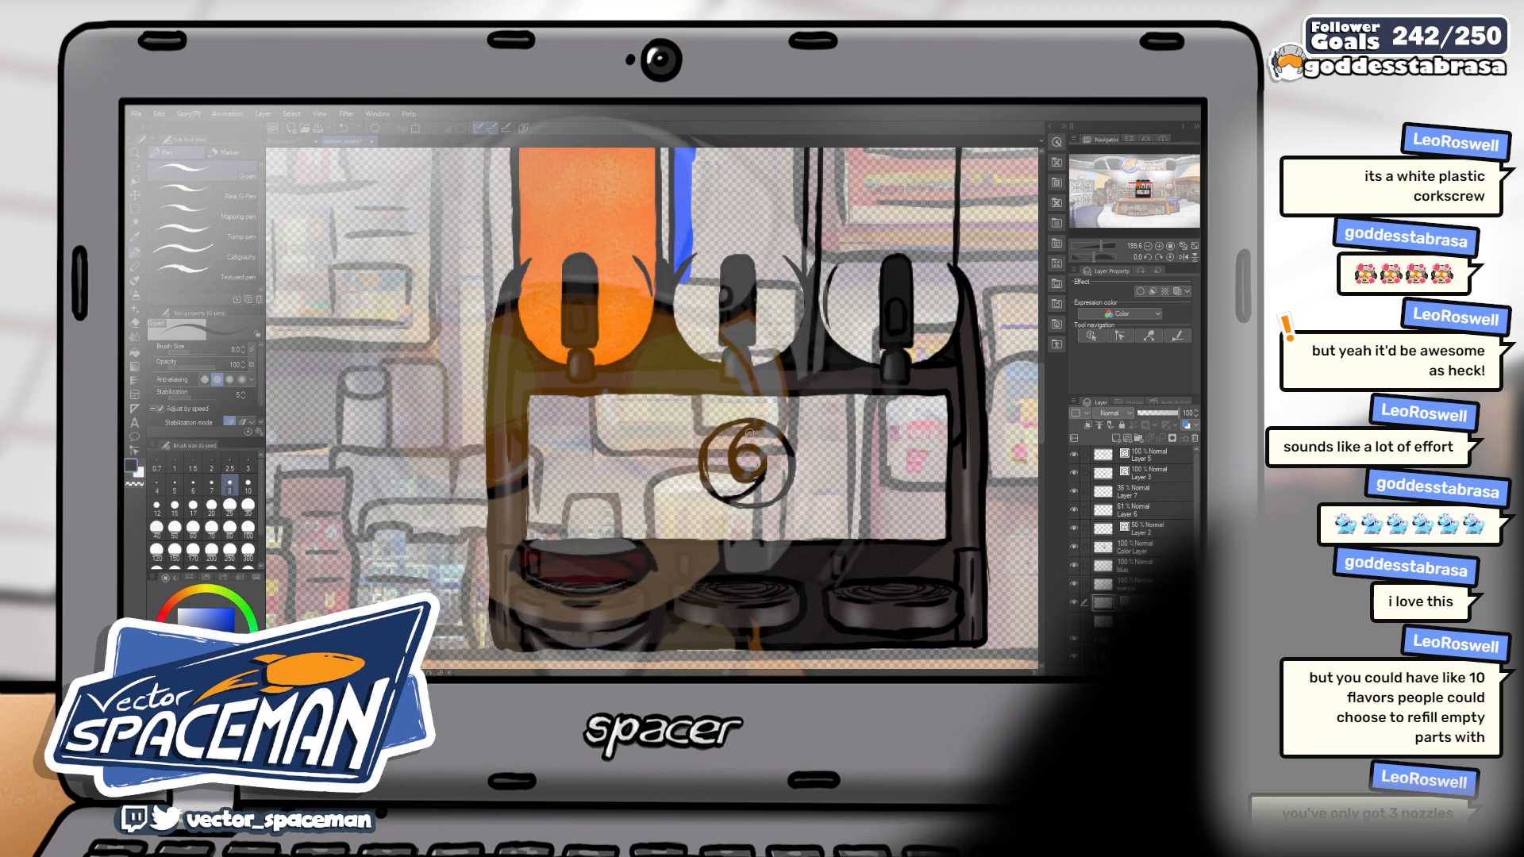
{"action": "key", "text": "e"}
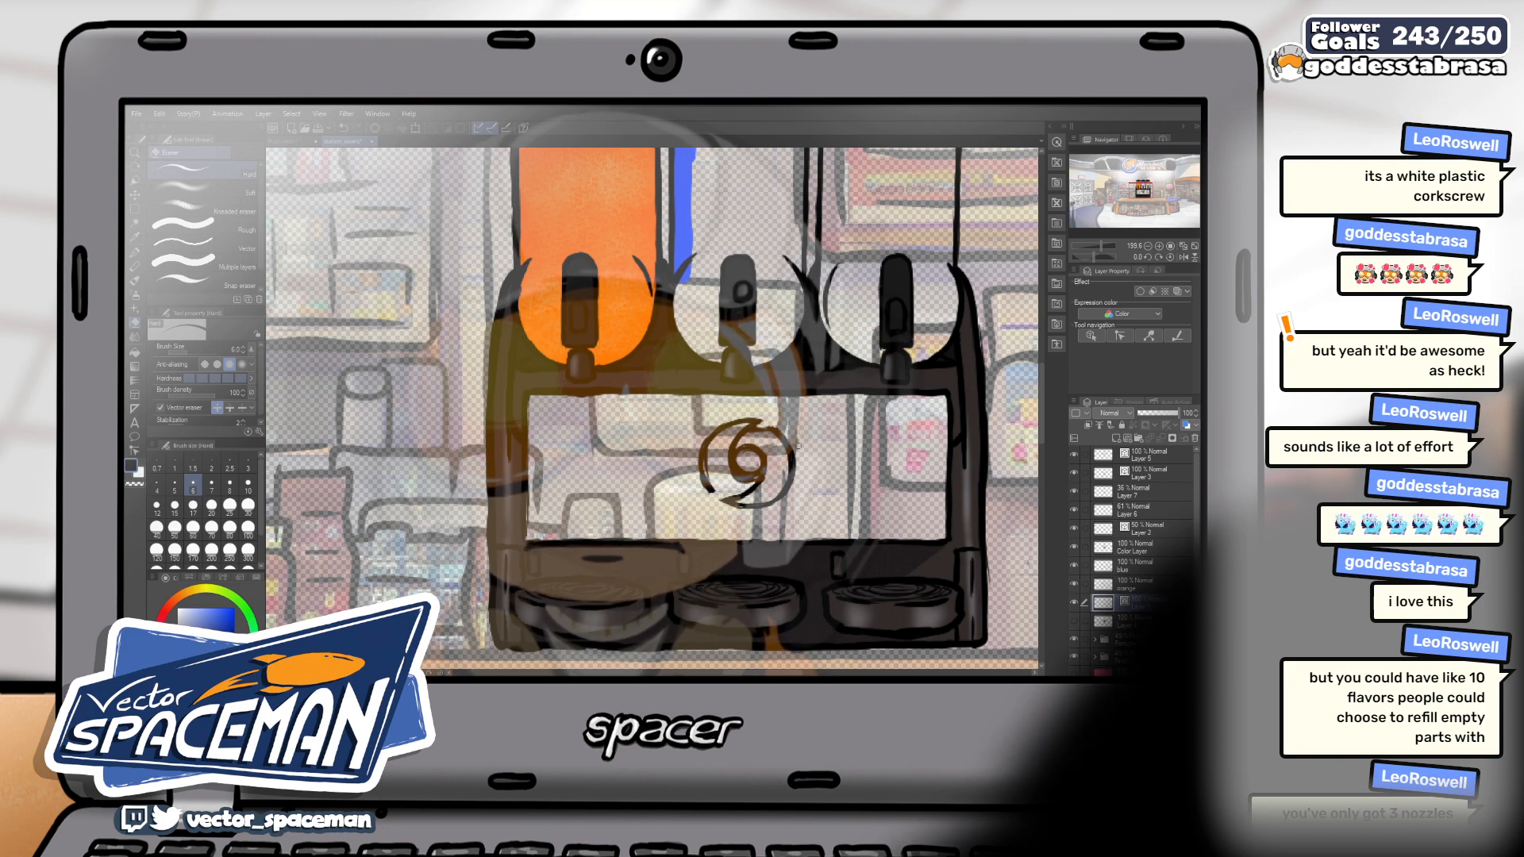
{"action": "key", "text": "p"}
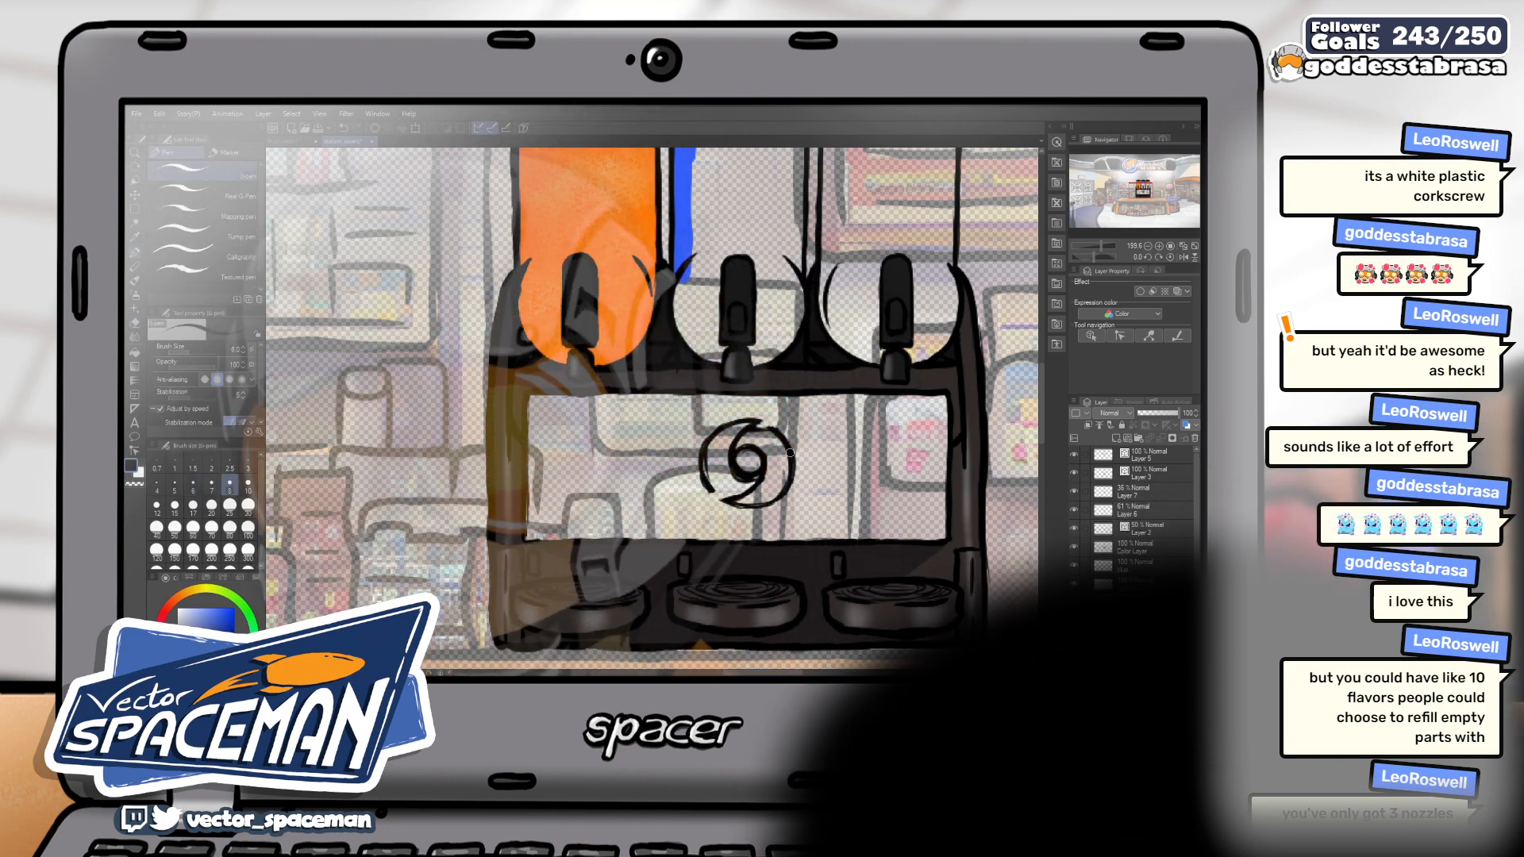
{"action": "left_click_drag", "start_coordinate": [711, 491], "coordinate": [722, 497]}
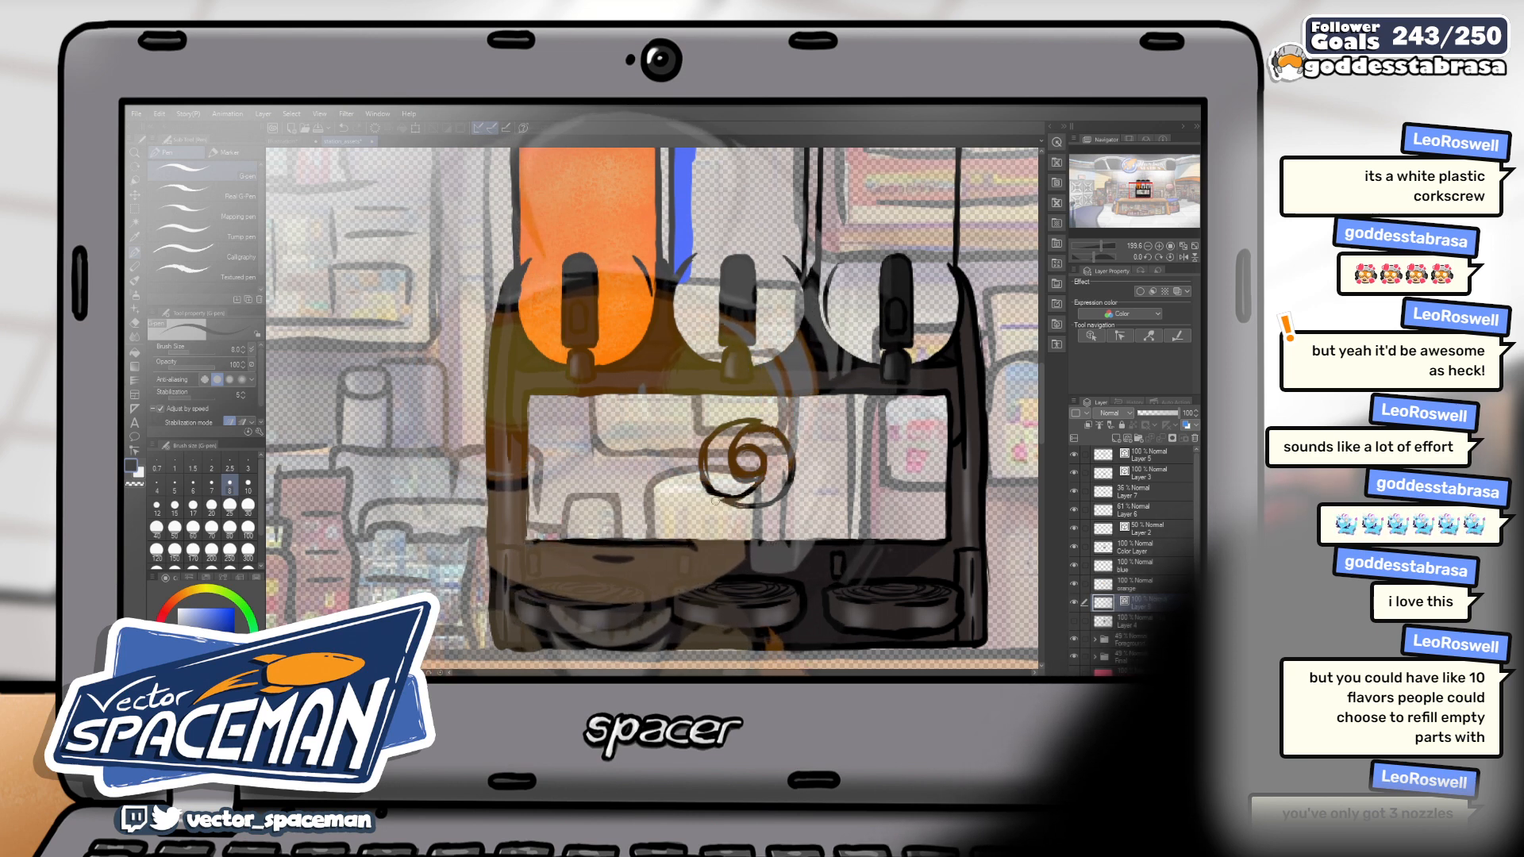
Clean up the swirl's outer ring by erasing and redrawing its lower-left edge, and move the swirl slightly up and left
{"action": "key", "text": "e"}
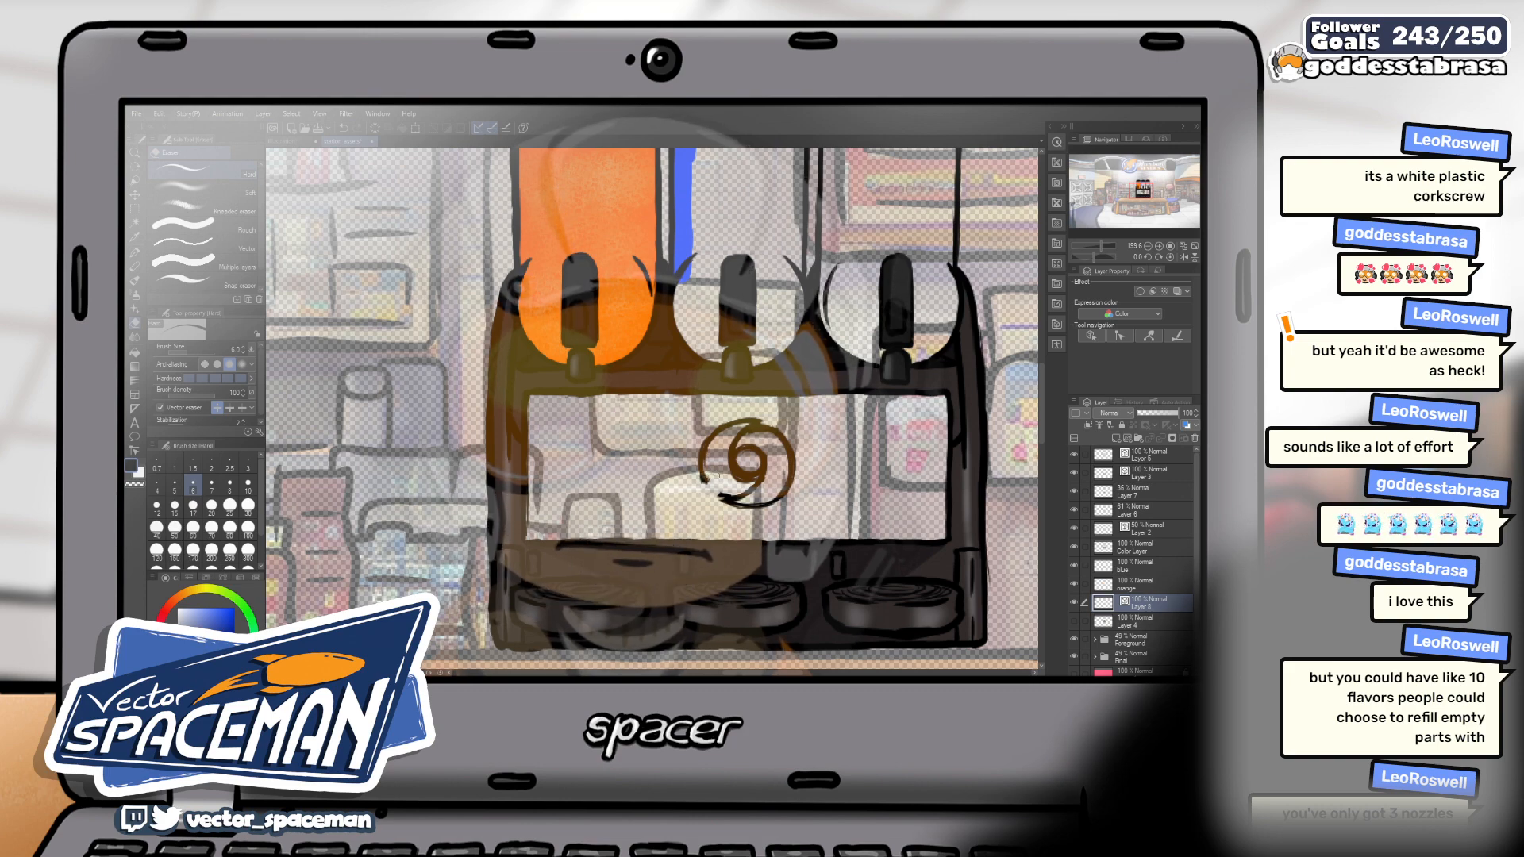
{"action": "key", "text": "p"}
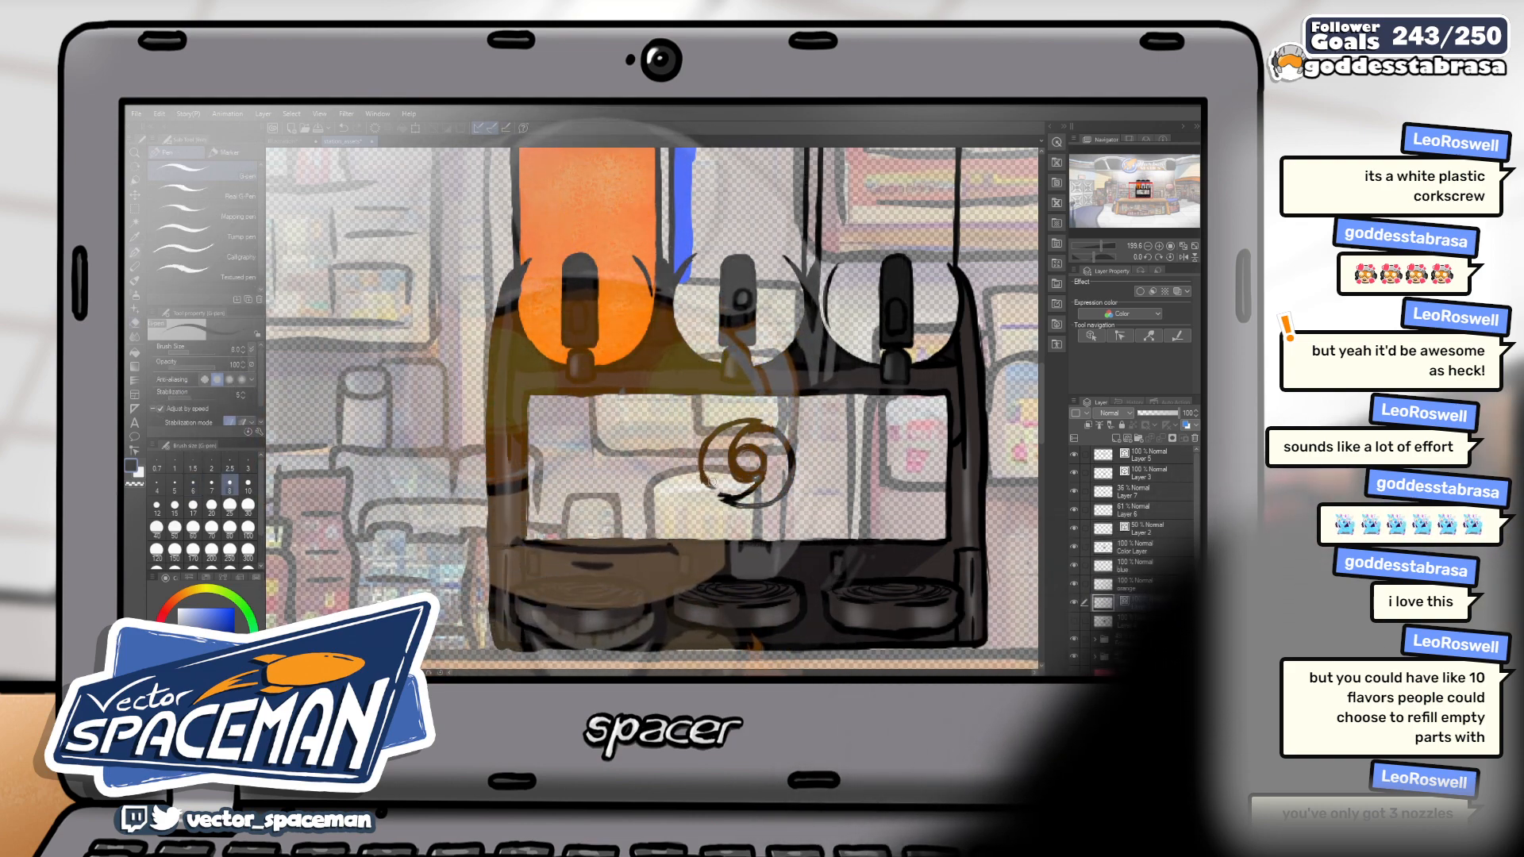
{"action": "left_click_drag", "start_coordinate": [736, 499], "coordinate": [762, 479]}
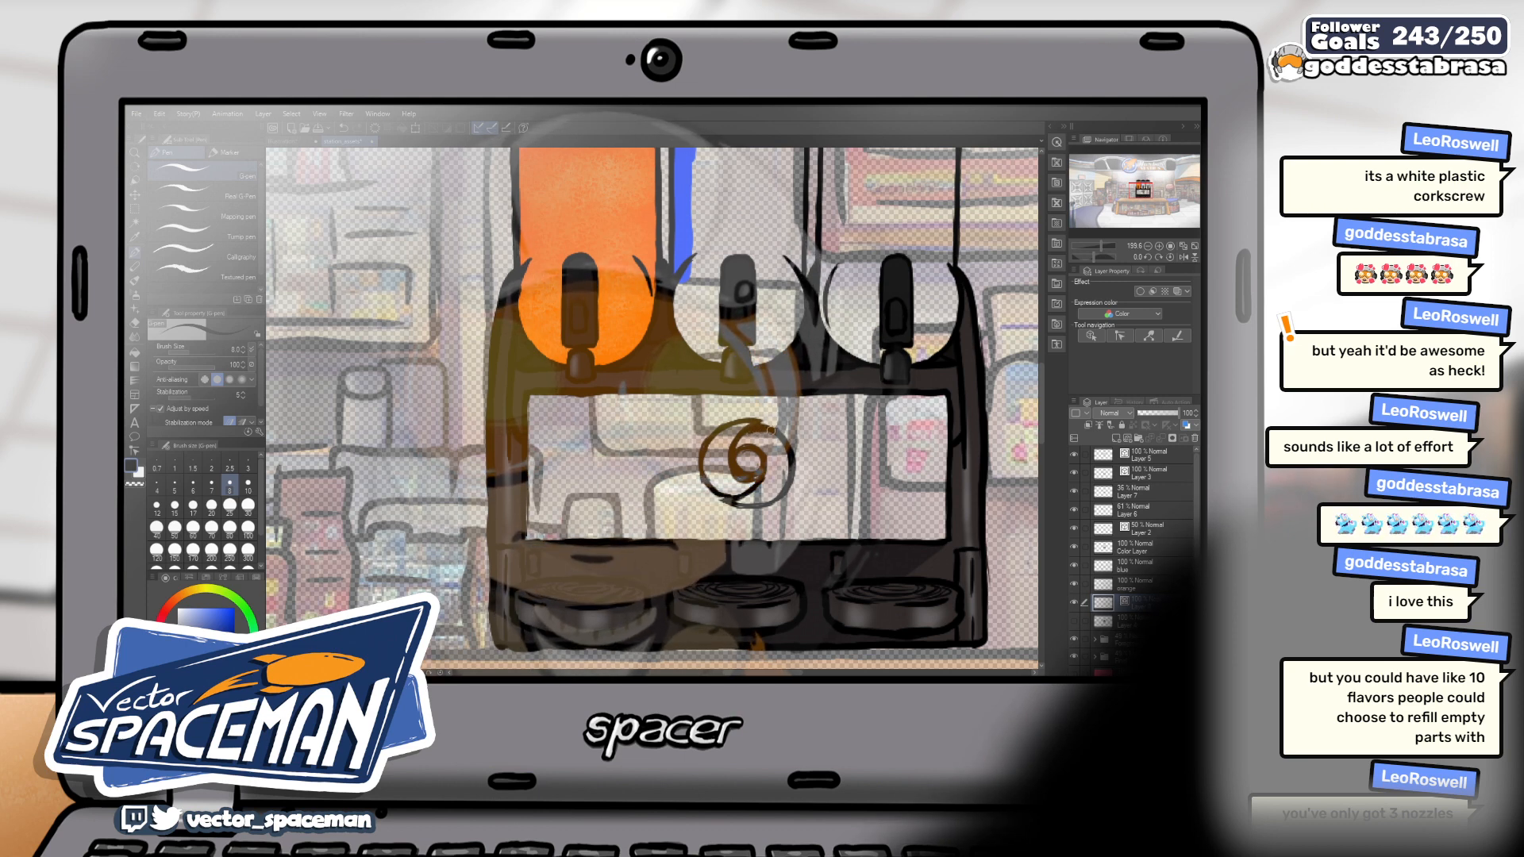
{"action": "key", "text": "e"}
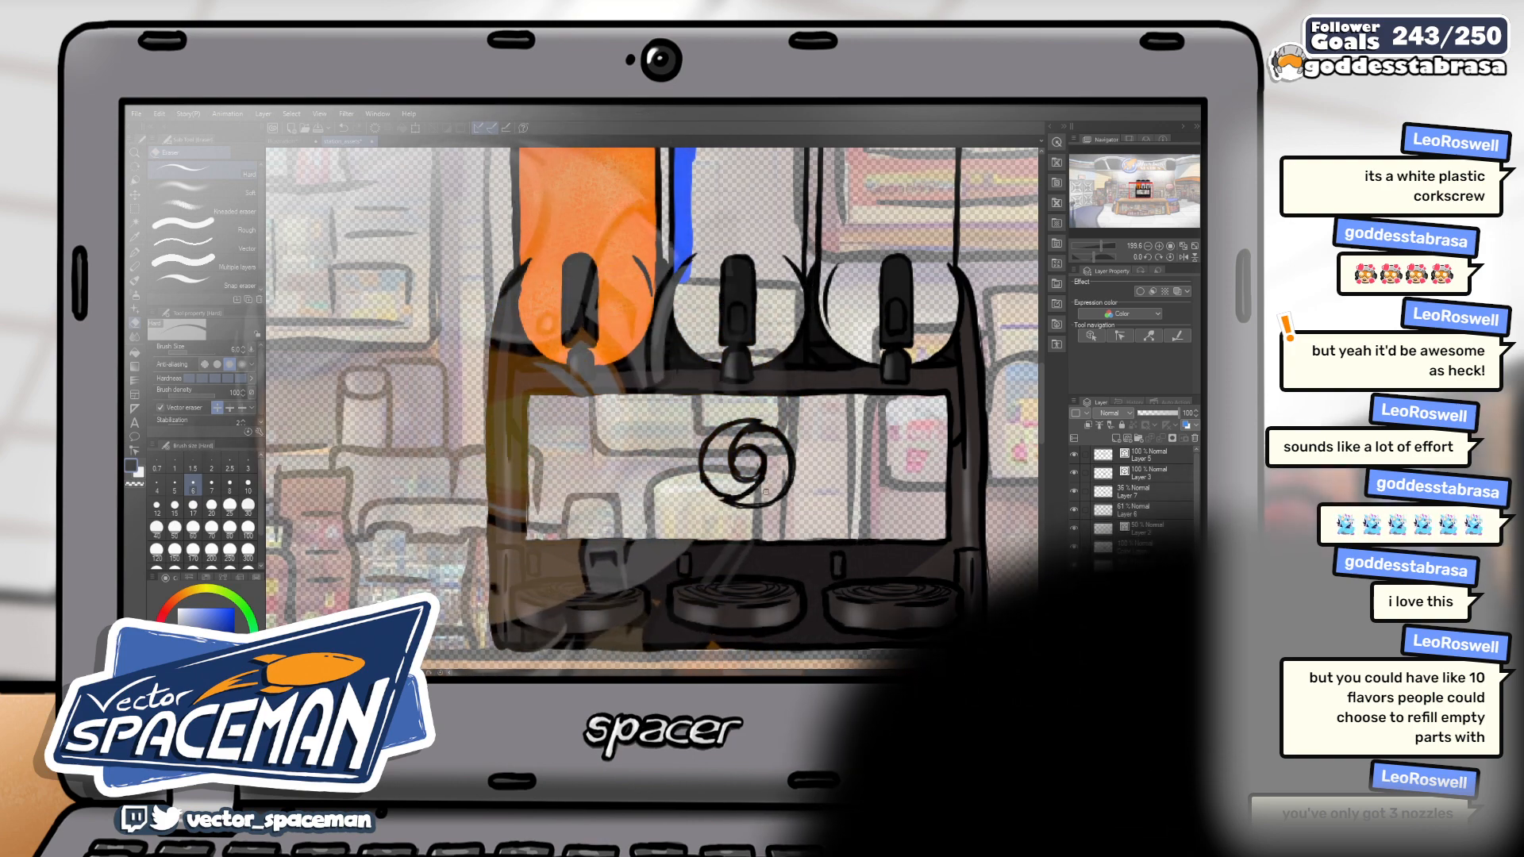
{"action": "key", "text": "p"}
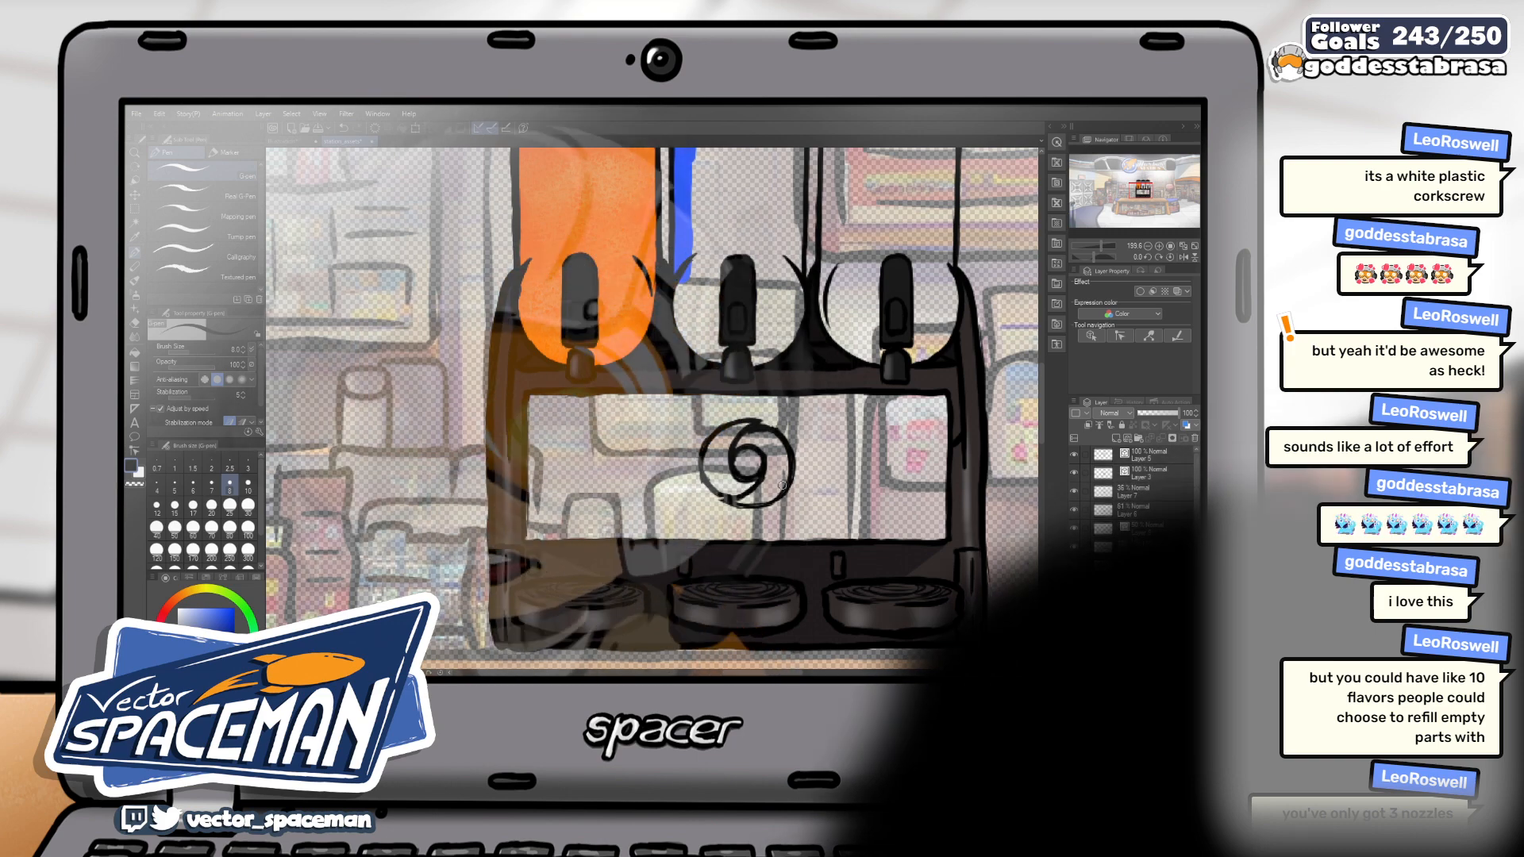
{"action": "key", "text": "k"}
{"action": "left_click_drag", "start_coordinate": [800, 479], "coordinate": [784, 476]}
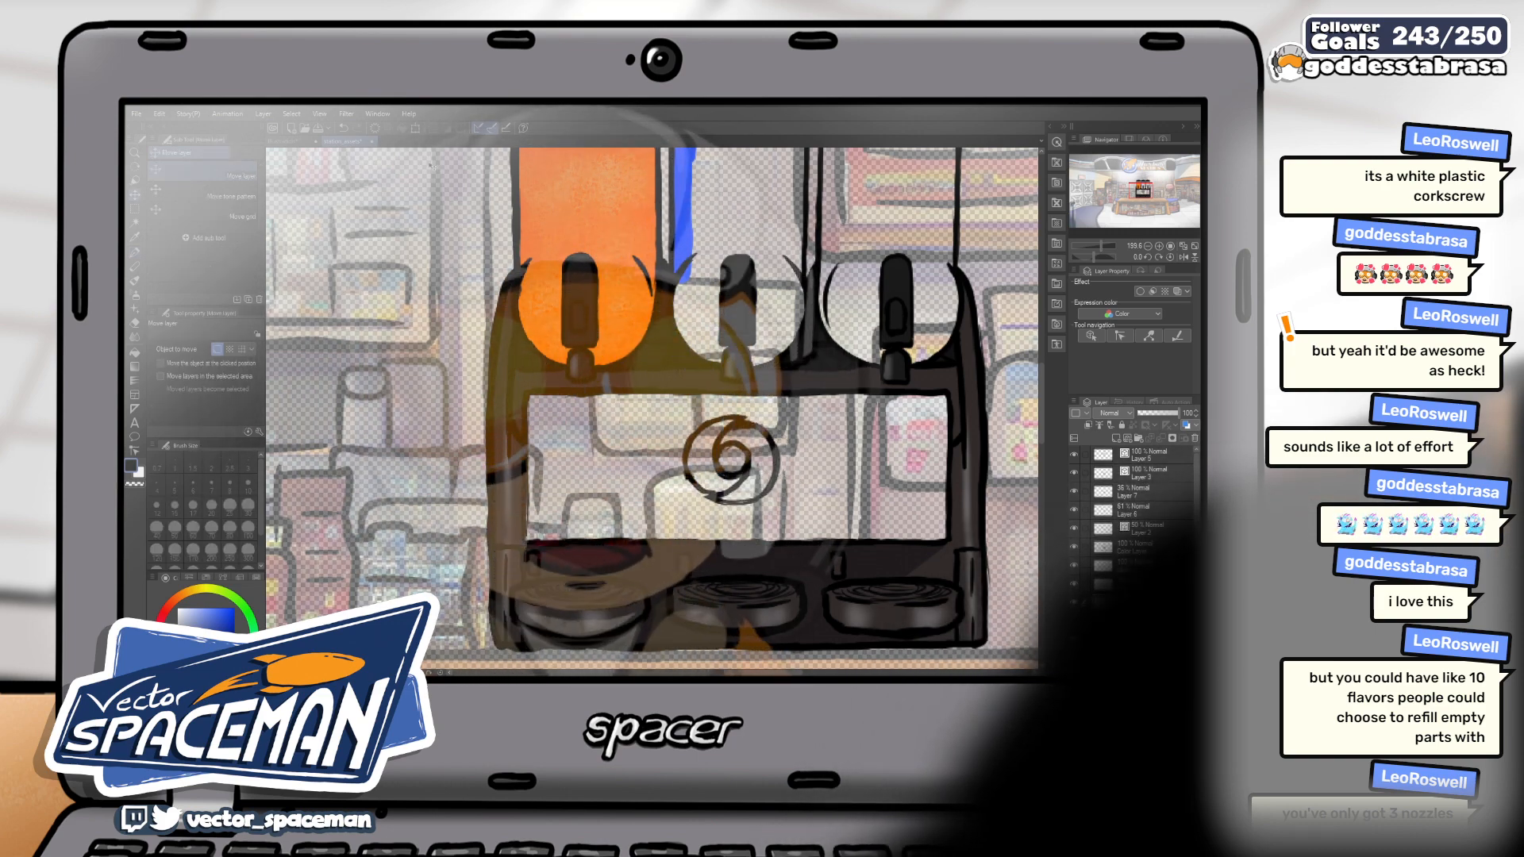
Try fitting the swirl behind the middle nozzle by moving it up and scaling it to the round window
{"action": "key", "text": "ctrl+t"}
{"action": "left_click_drag", "start_coordinate": [807, 462], "coordinate": [783, 499]}
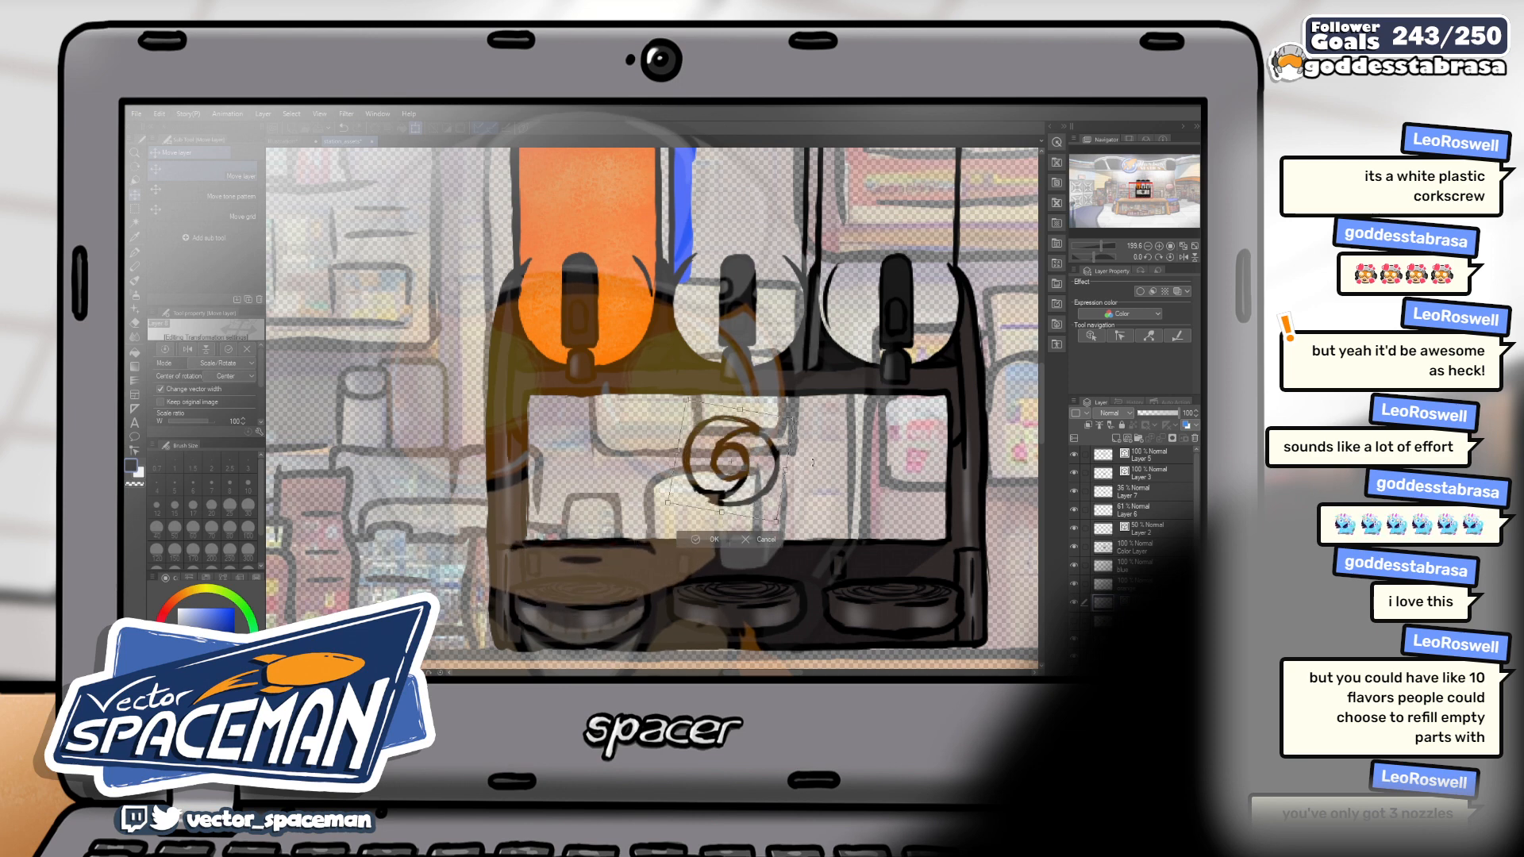
{"action": "left_click_drag", "start_coordinate": [811, 410], "coordinate": [811, 243]}
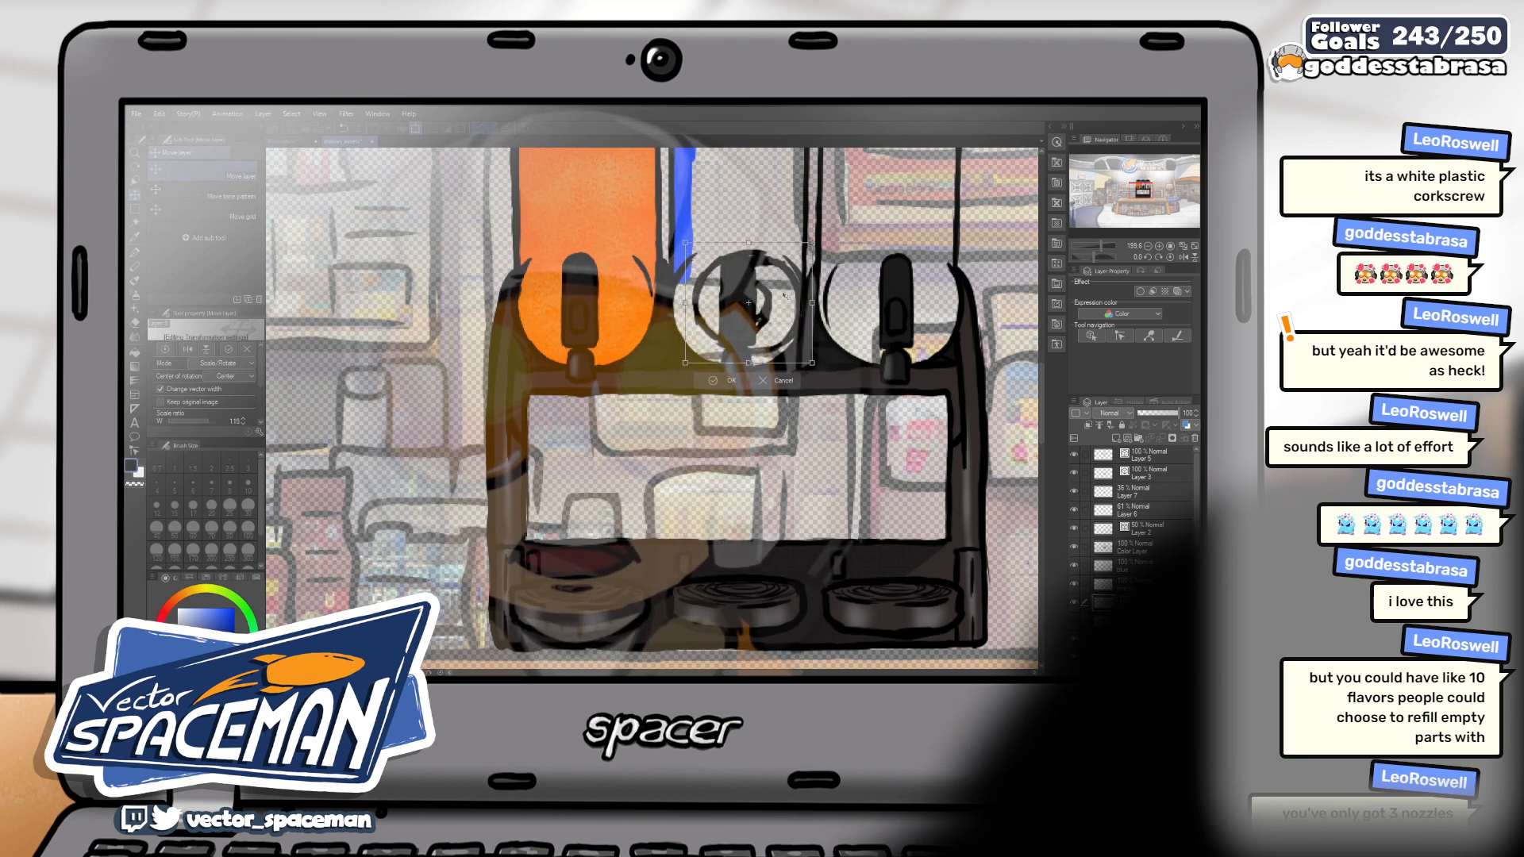
{"action": "left_click_drag", "start_coordinate": [766, 310], "coordinate": [763, 310]}
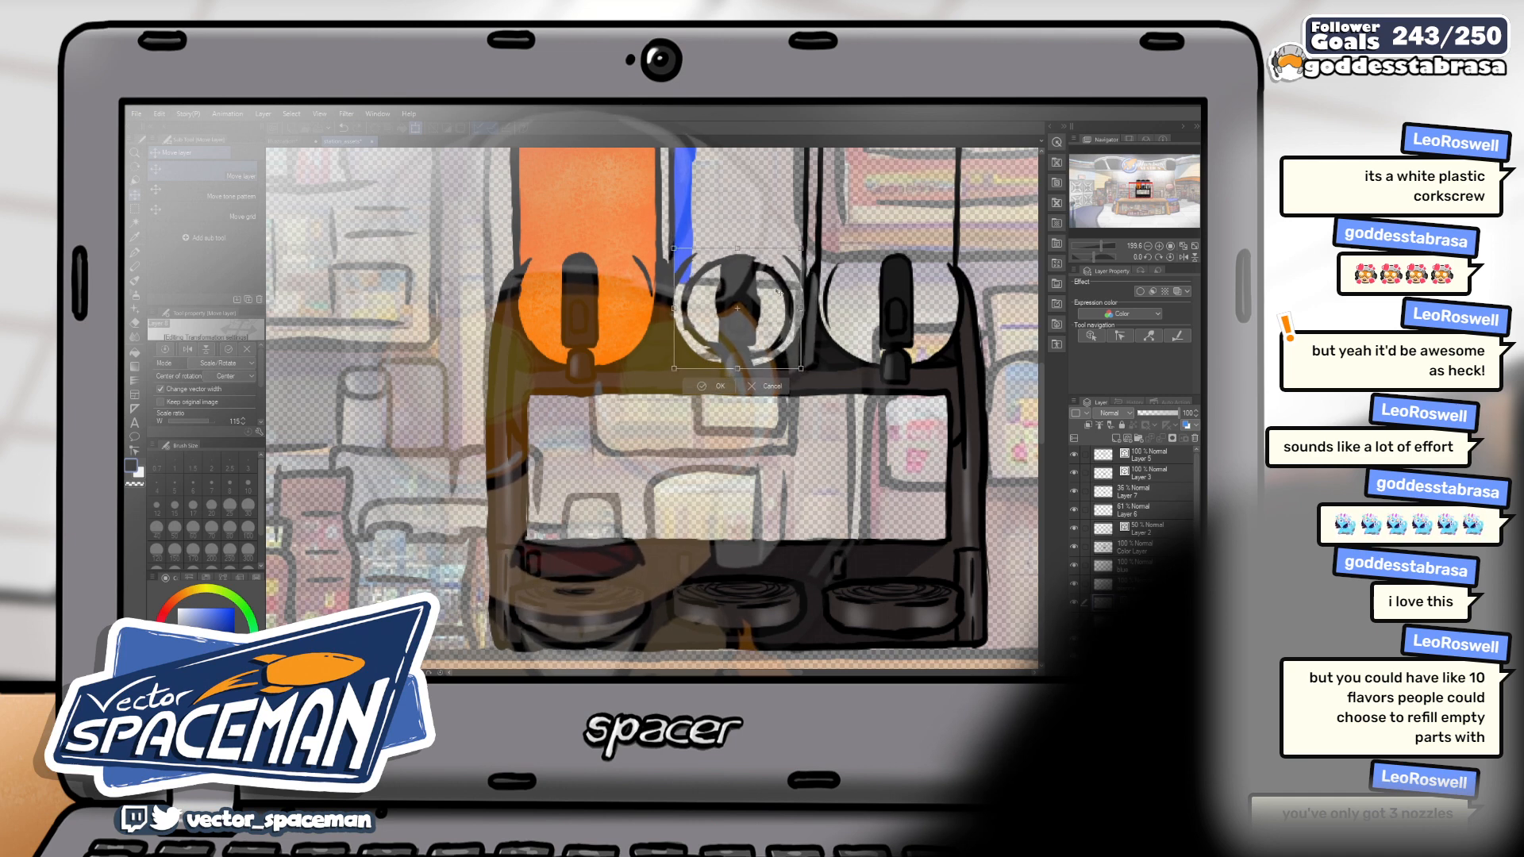
{"action": "left_click_drag", "start_coordinate": [675, 371], "coordinate": [659, 349]}
{"action": "mouse_move", "coordinate": [826, 277]}
{"action": "left_mouse_down"}
{"action": "mouse_move", "coordinate": [800, 356]}
{"action": "mouse_move", "coordinate": [801, 260]}
{"action": "left_mouse_up"}
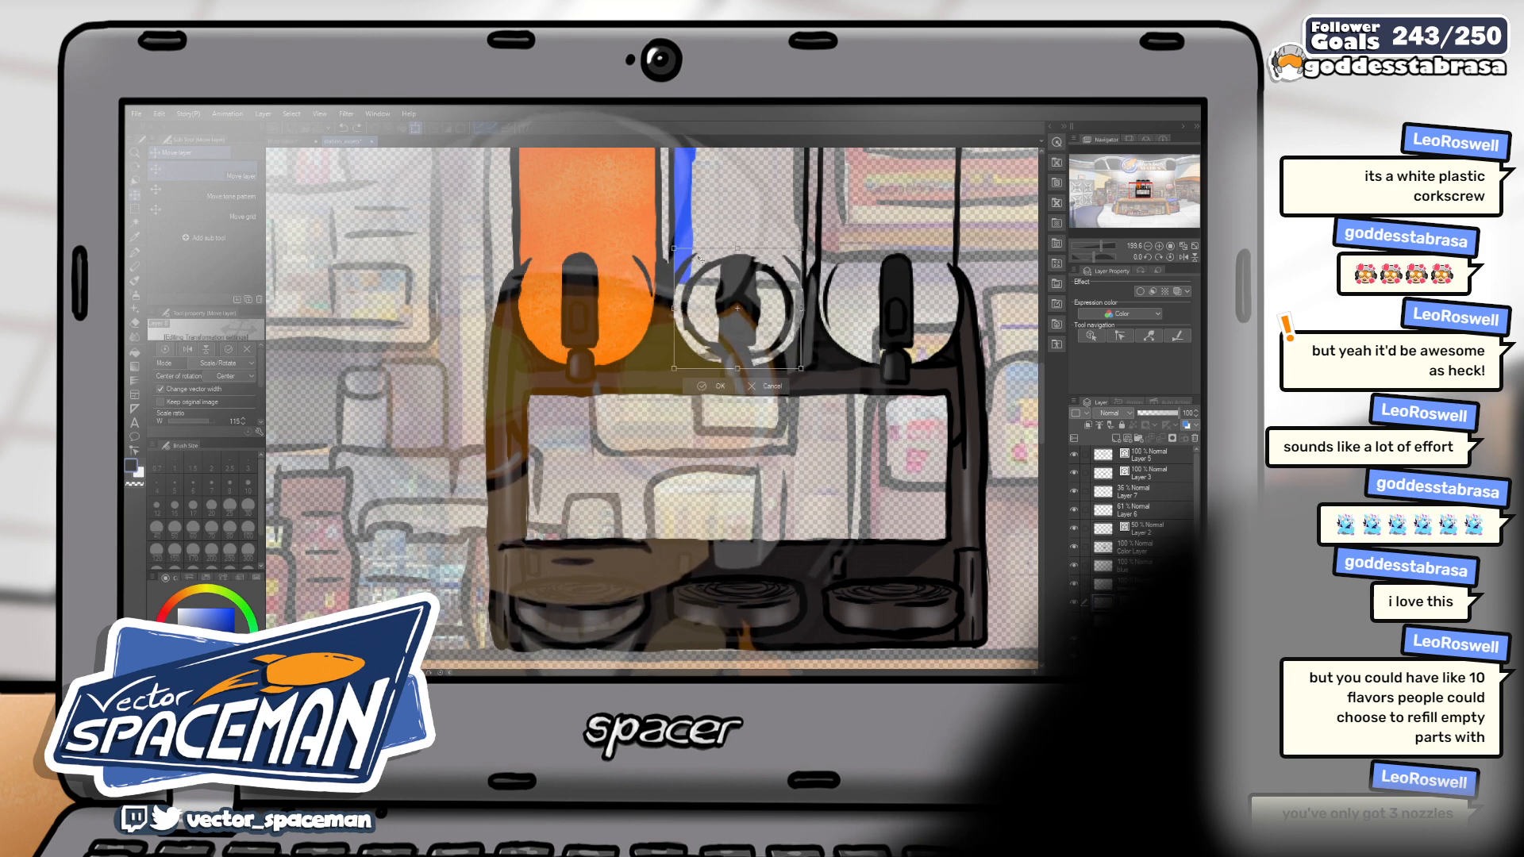
{"action": "left_click_drag", "start_coordinate": [700, 258], "coordinate": [688, 252]}
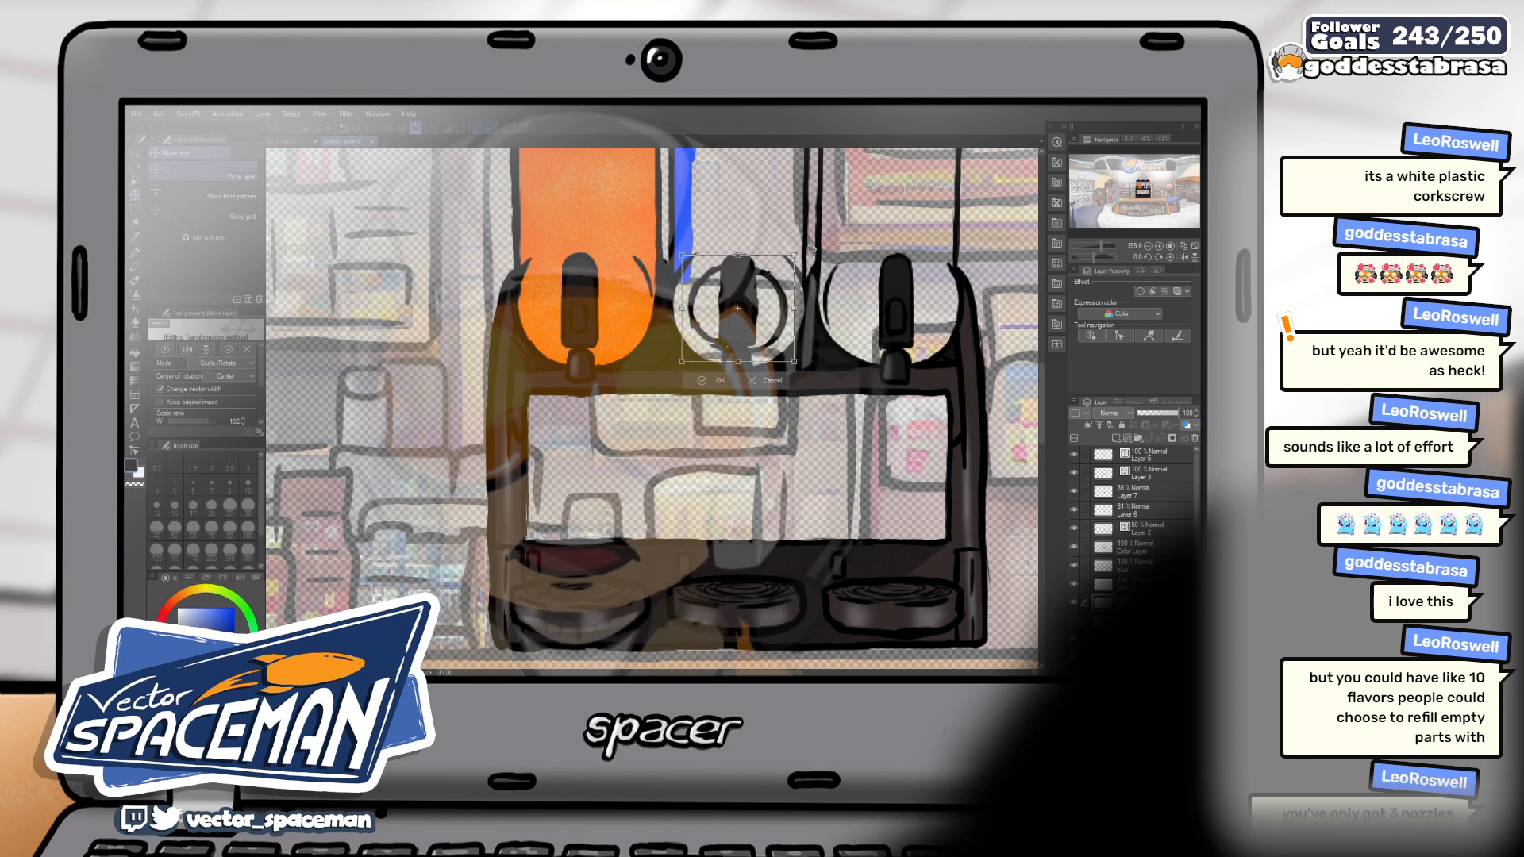
Test rotating the swirl behind the middle nozzle, undo the rotations, and return the swirl to the opening below
{"action": "left_click_drag", "start_coordinate": [805, 254], "coordinate": [818, 271]}
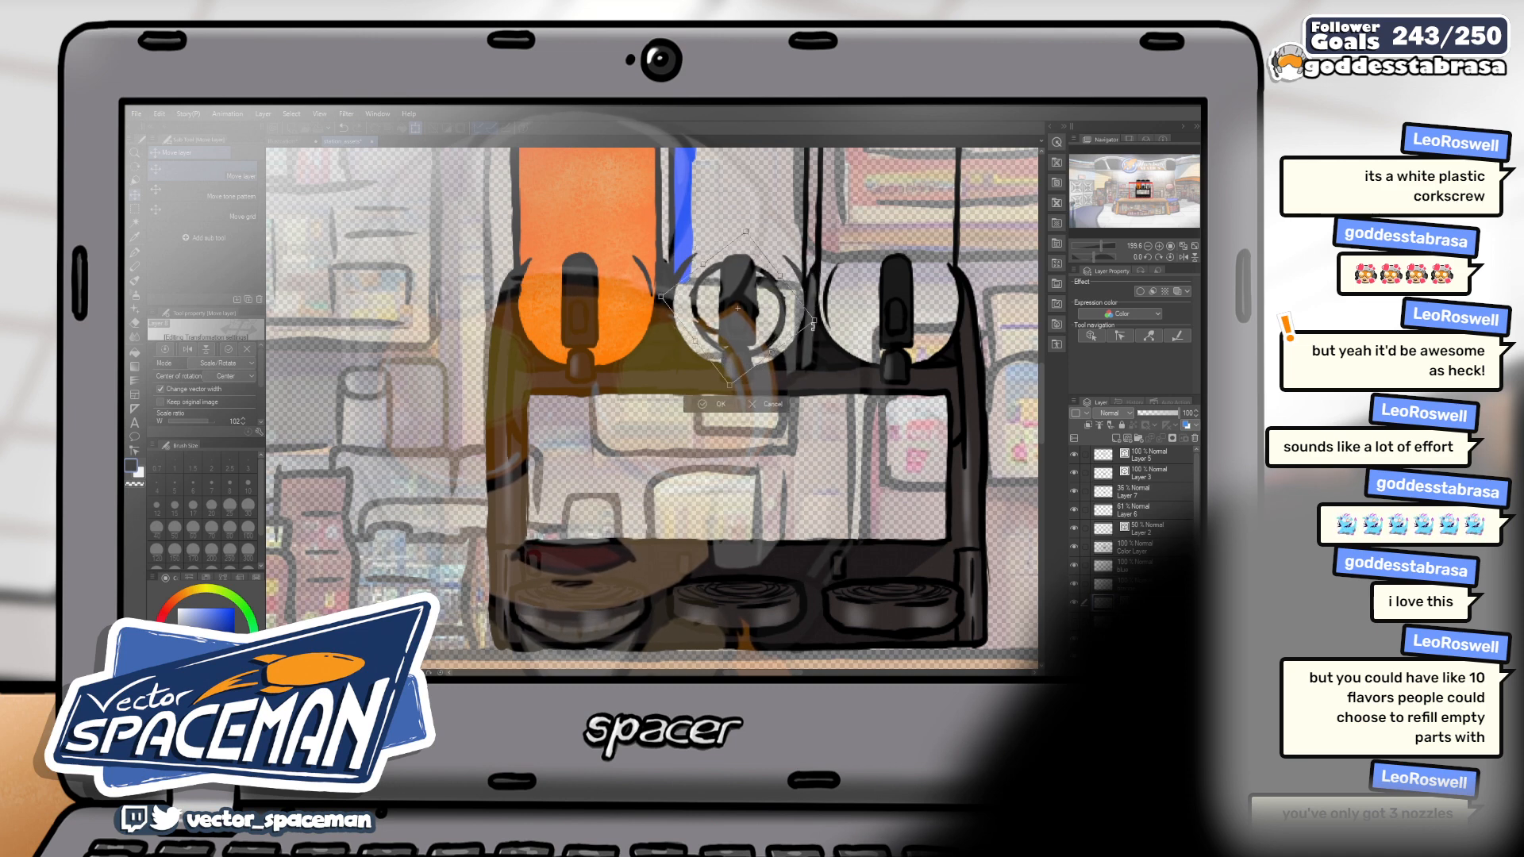
{"action": "left_click_drag", "start_coordinate": [812, 328], "coordinate": [803, 349]}
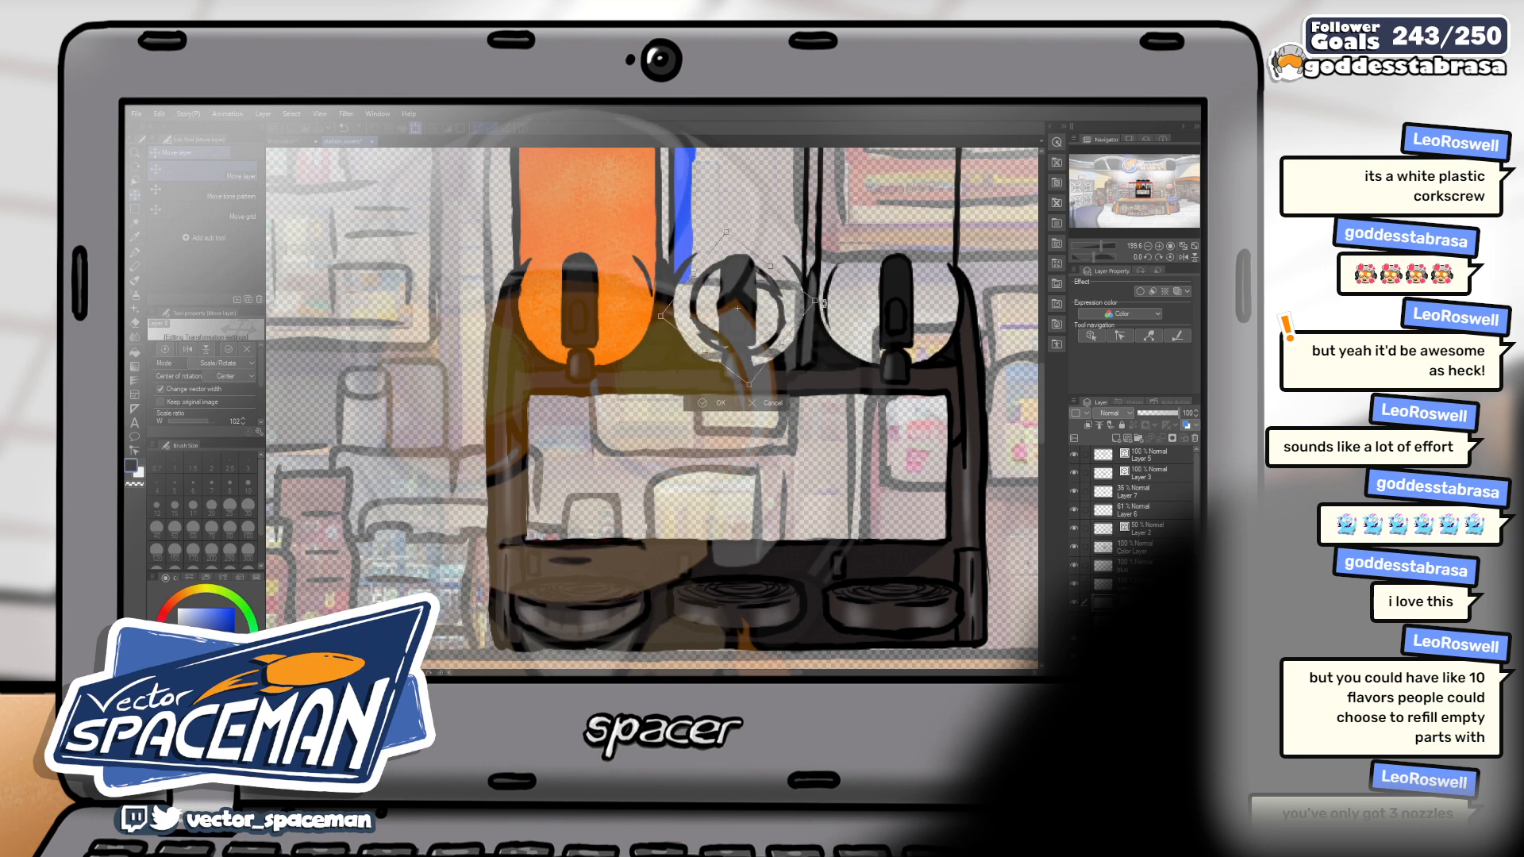
{"action": "left_click_drag", "start_coordinate": [783, 246], "coordinate": [750, 232]}
{"action": "left_click_drag", "start_coordinate": [824, 303], "coordinate": [816, 272]}
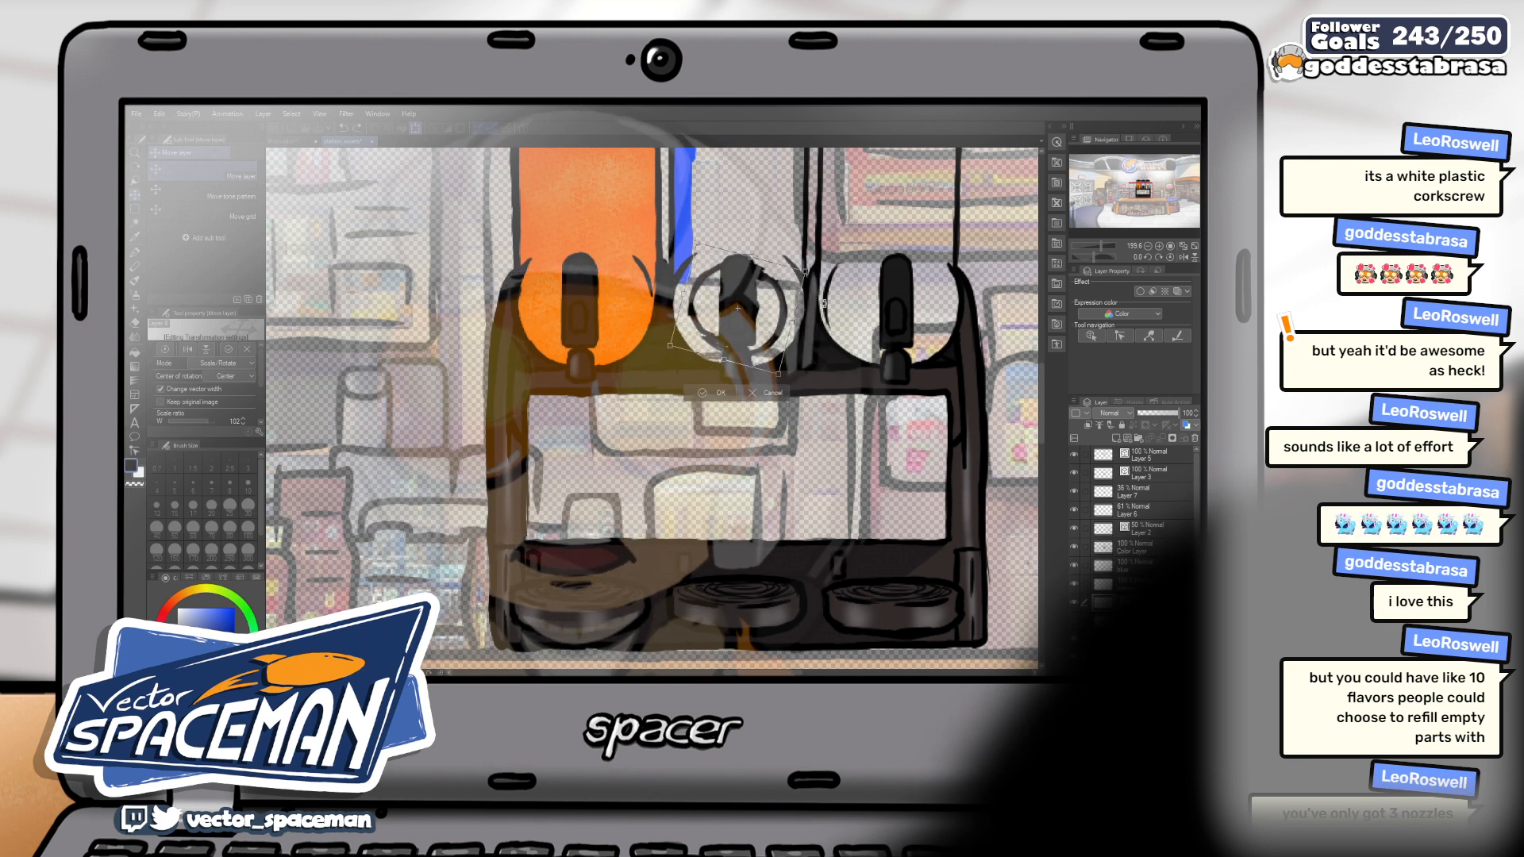
{"action": "key", "text": "ctrl+z"}
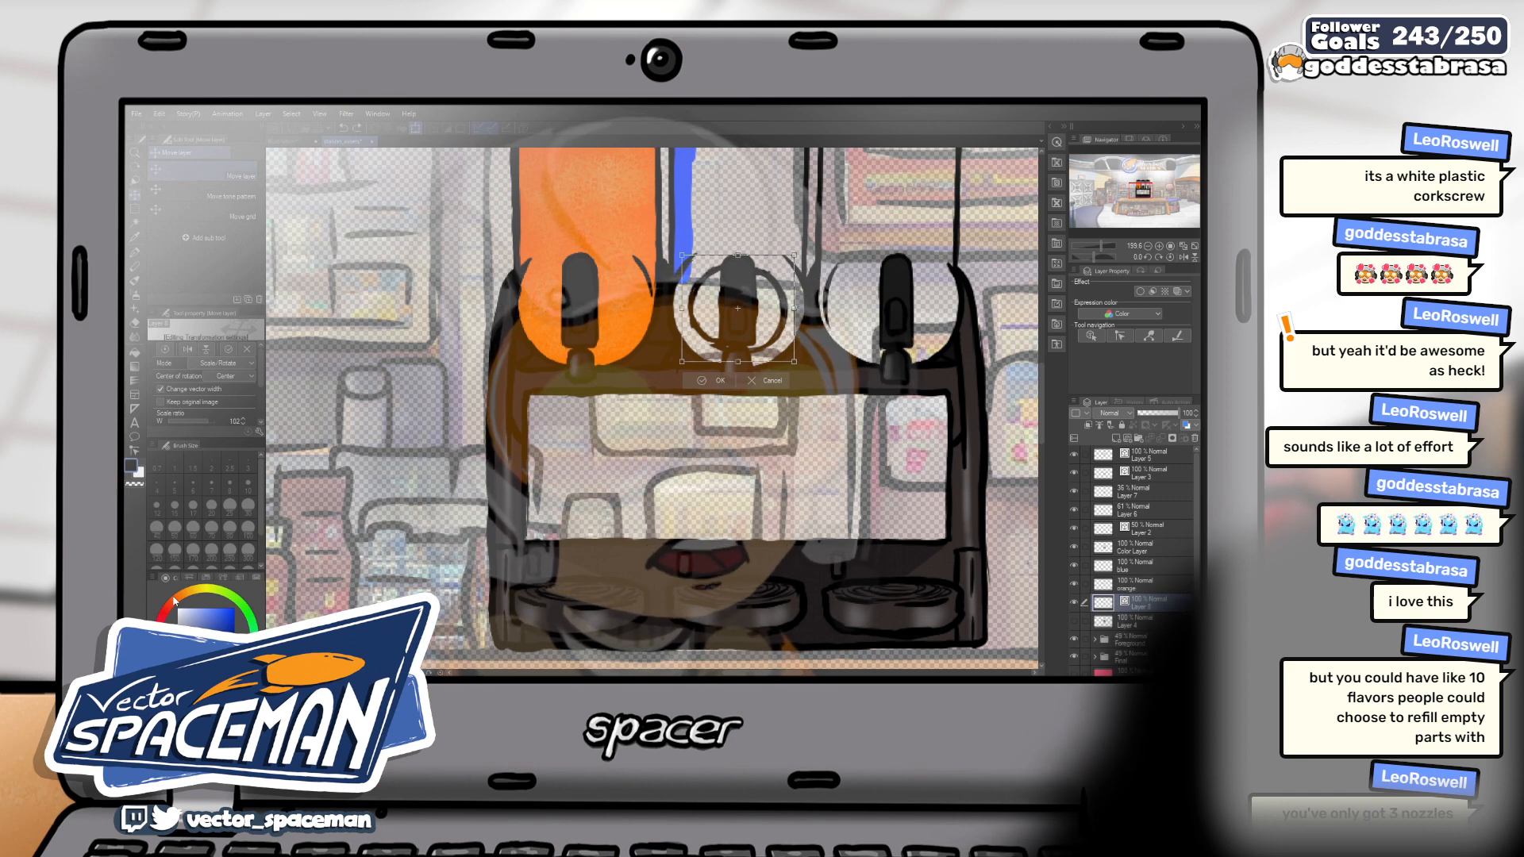
{"action": "left_click_drag", "start_coordinate": [762, 321], "coordinate": [788, 495]}
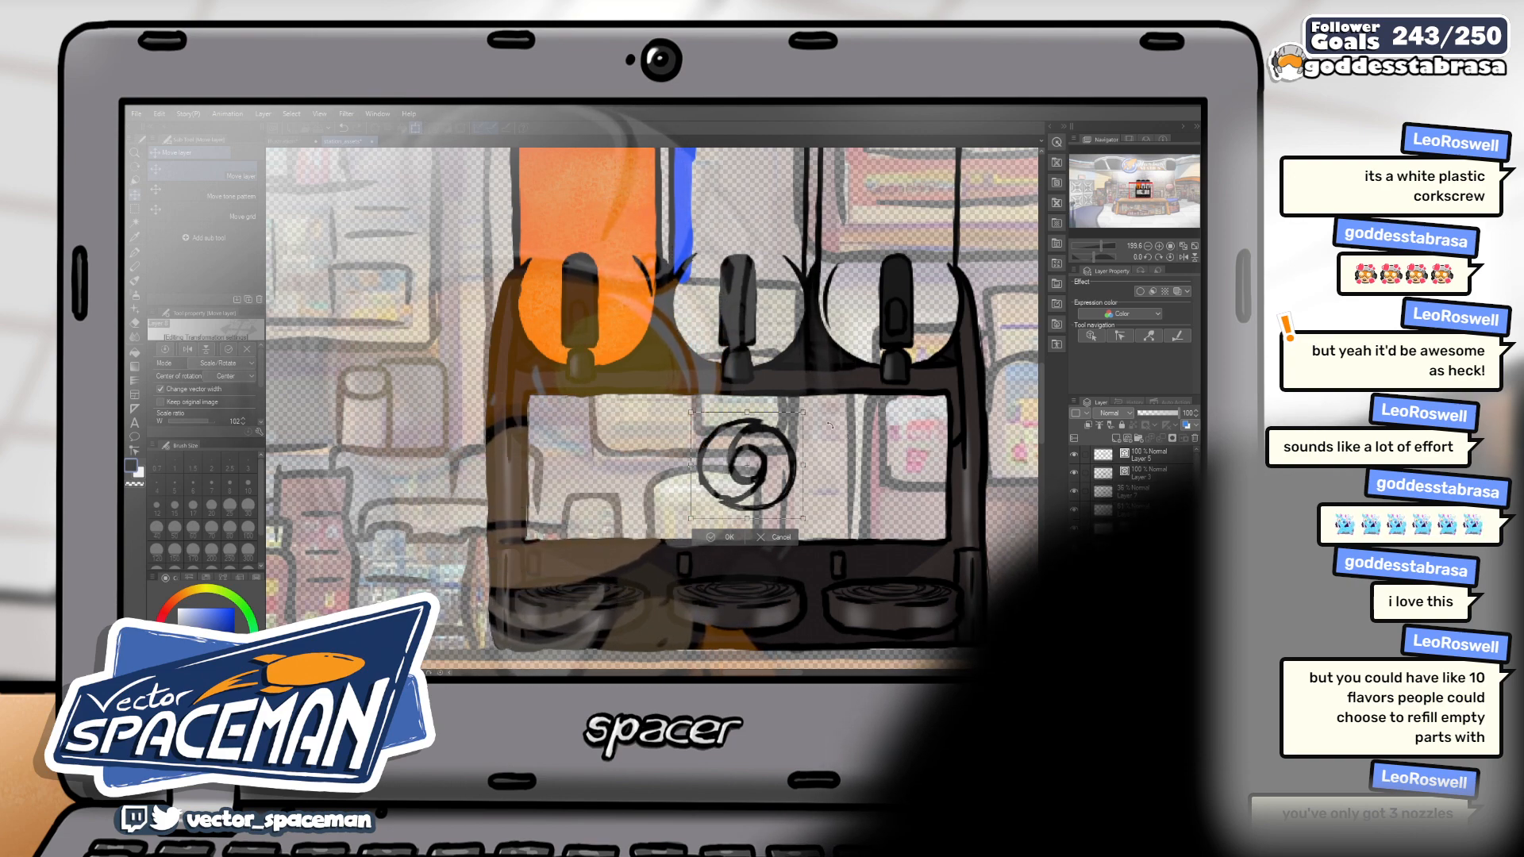
{"action": "key", "text": "Return"}
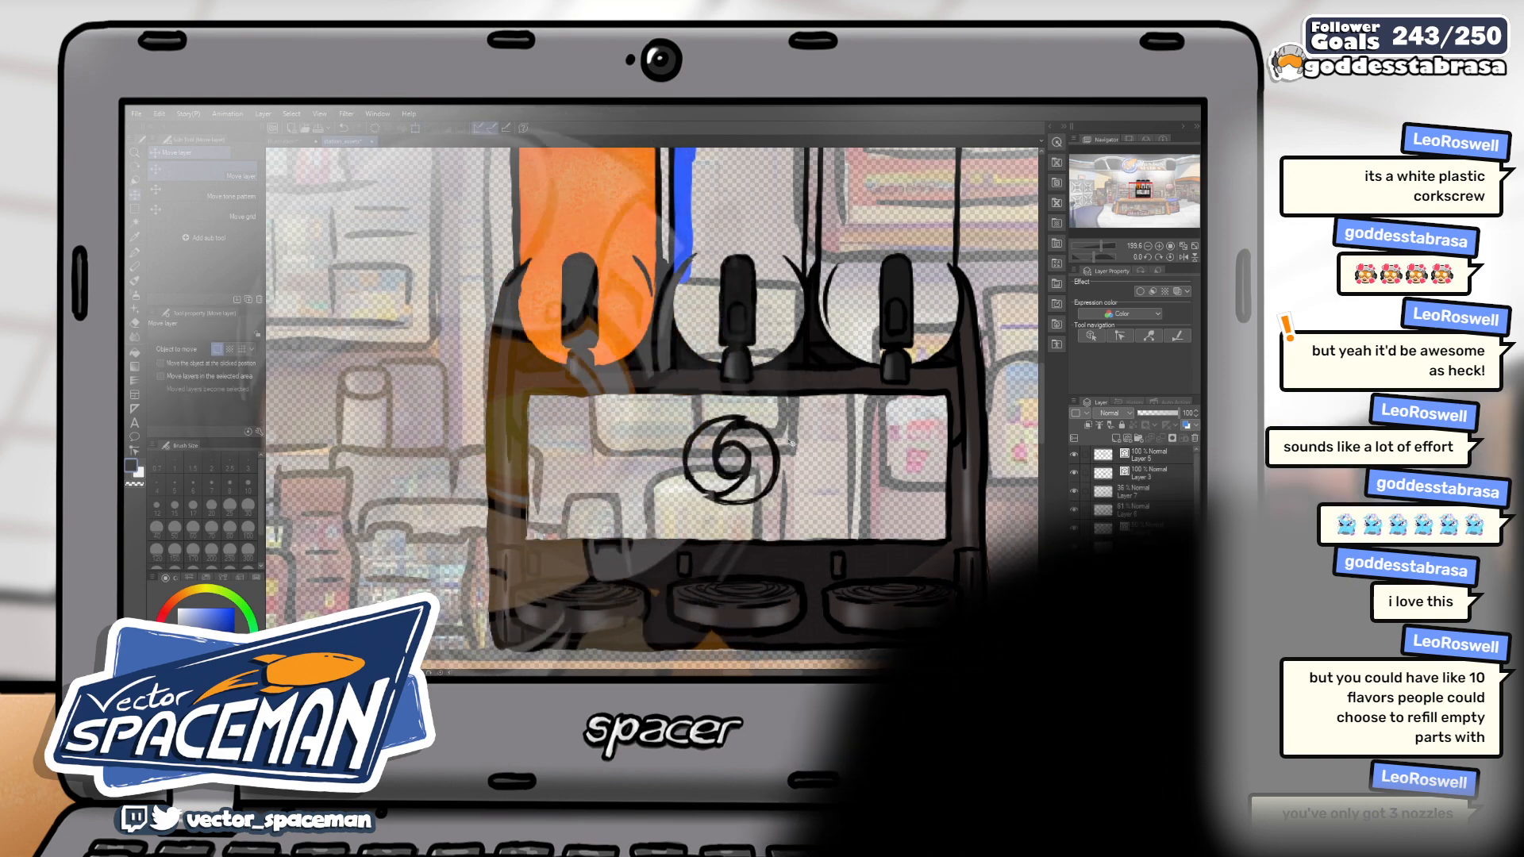
Draw extra curved pen lines between the swirl's inner and outer rings to form additional spiral bands
{"action": "key", "text": "p"}
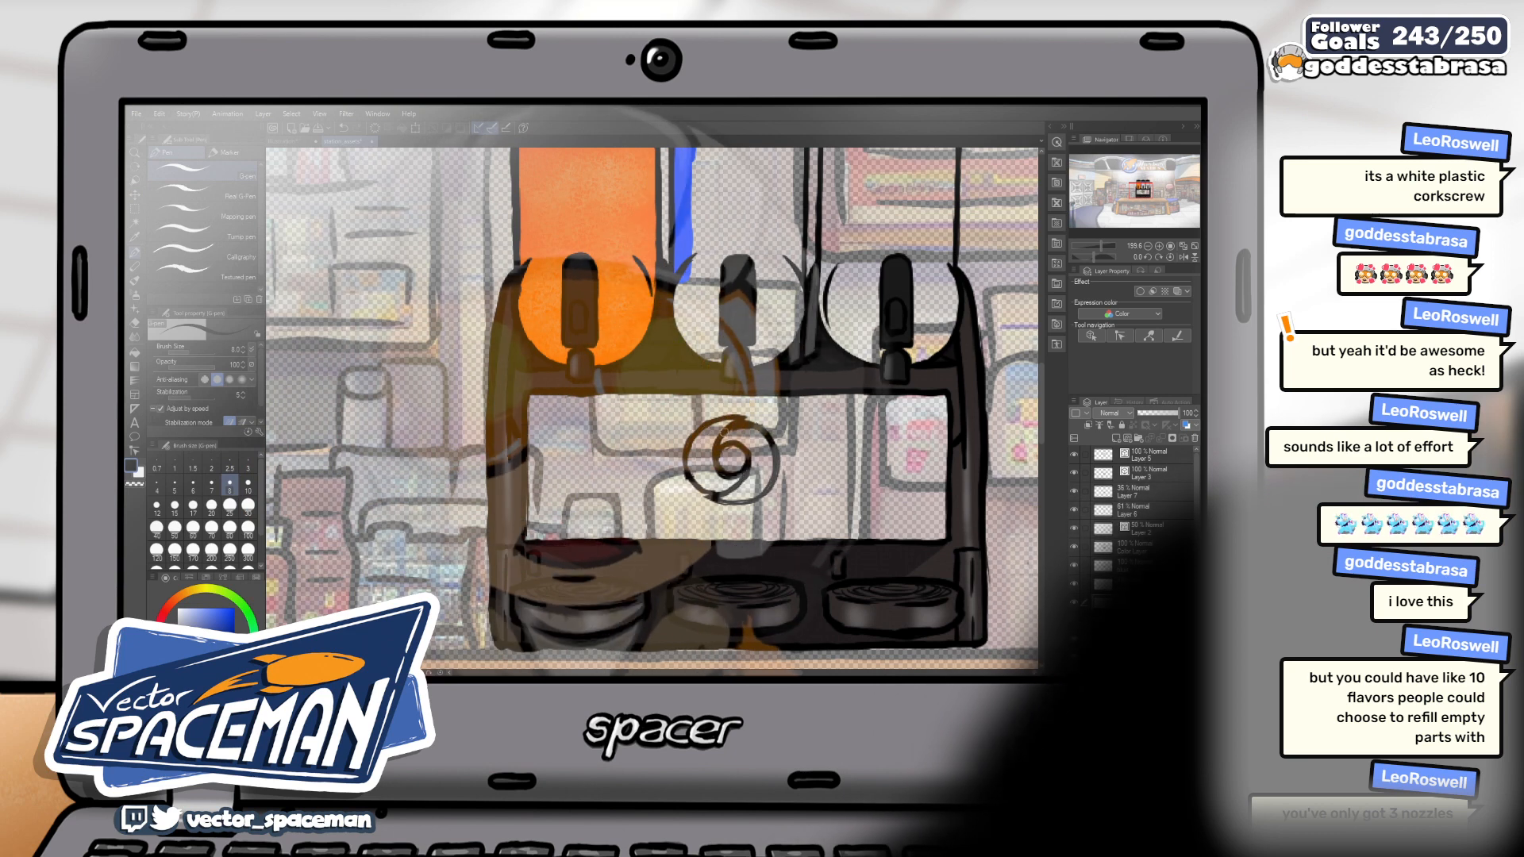
{"action": "mouse_move", "coordinate": [711, 433]}
{"action": "left_mouse_down"}
{"action": "mouse_move", "coordinate": [700, 457]}
{"action": "mouse_move", "coordinate": [717, 485]}
{"action": "left_mouse_up"}
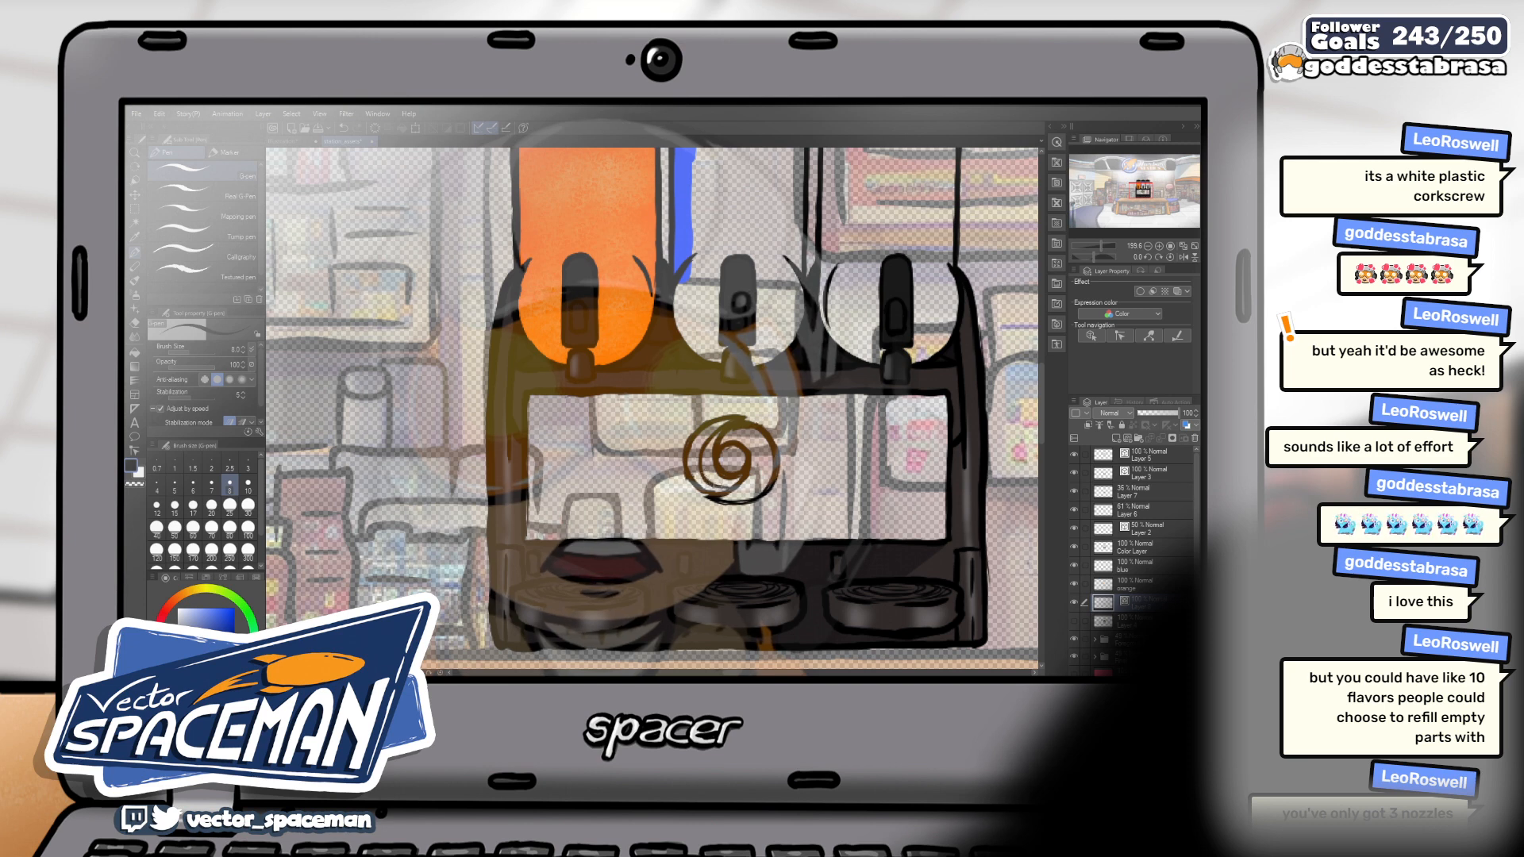
{"action": "mouse_move", "coordinate": [721, 427]}
{"action": "left_mouse_down"}
{"action": "mouse_move", "coordinate": [700, 456]}
{"action": "mouse_move", "coordinate": [719, 496]}
{"action": "mouse_move", "coordinate": [754, 447]}
{"action": "left_mouse_up"}
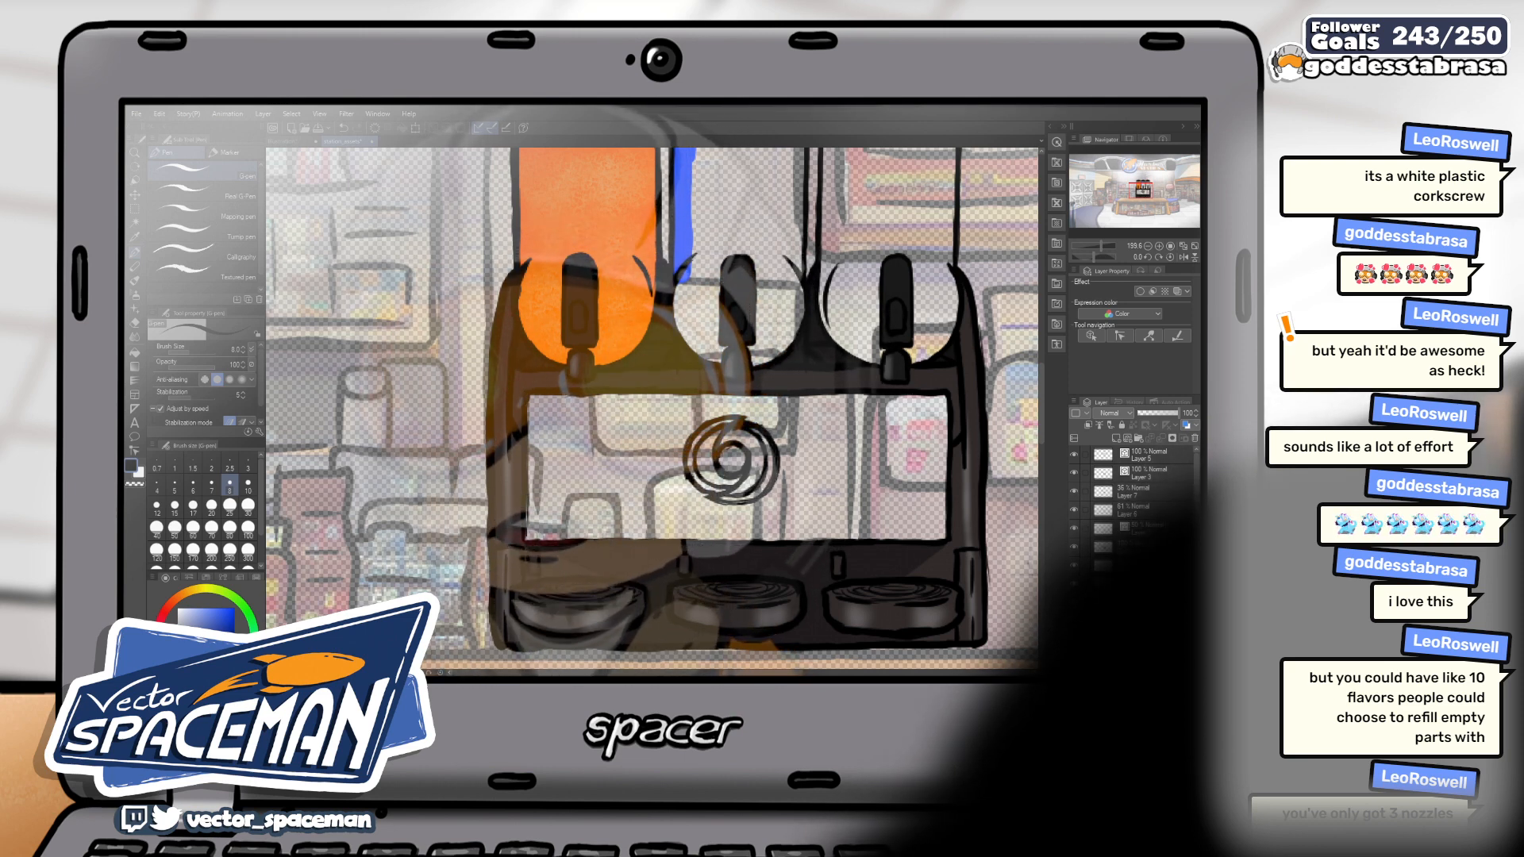
Add a new raster layer beneath the swirl's line layer and paint the swirl white with a small round mixing brush
{"action": "left_click", "coordinate": [1141, 615]}
{"action": "left_click", "coordinate": [1119, 439]}
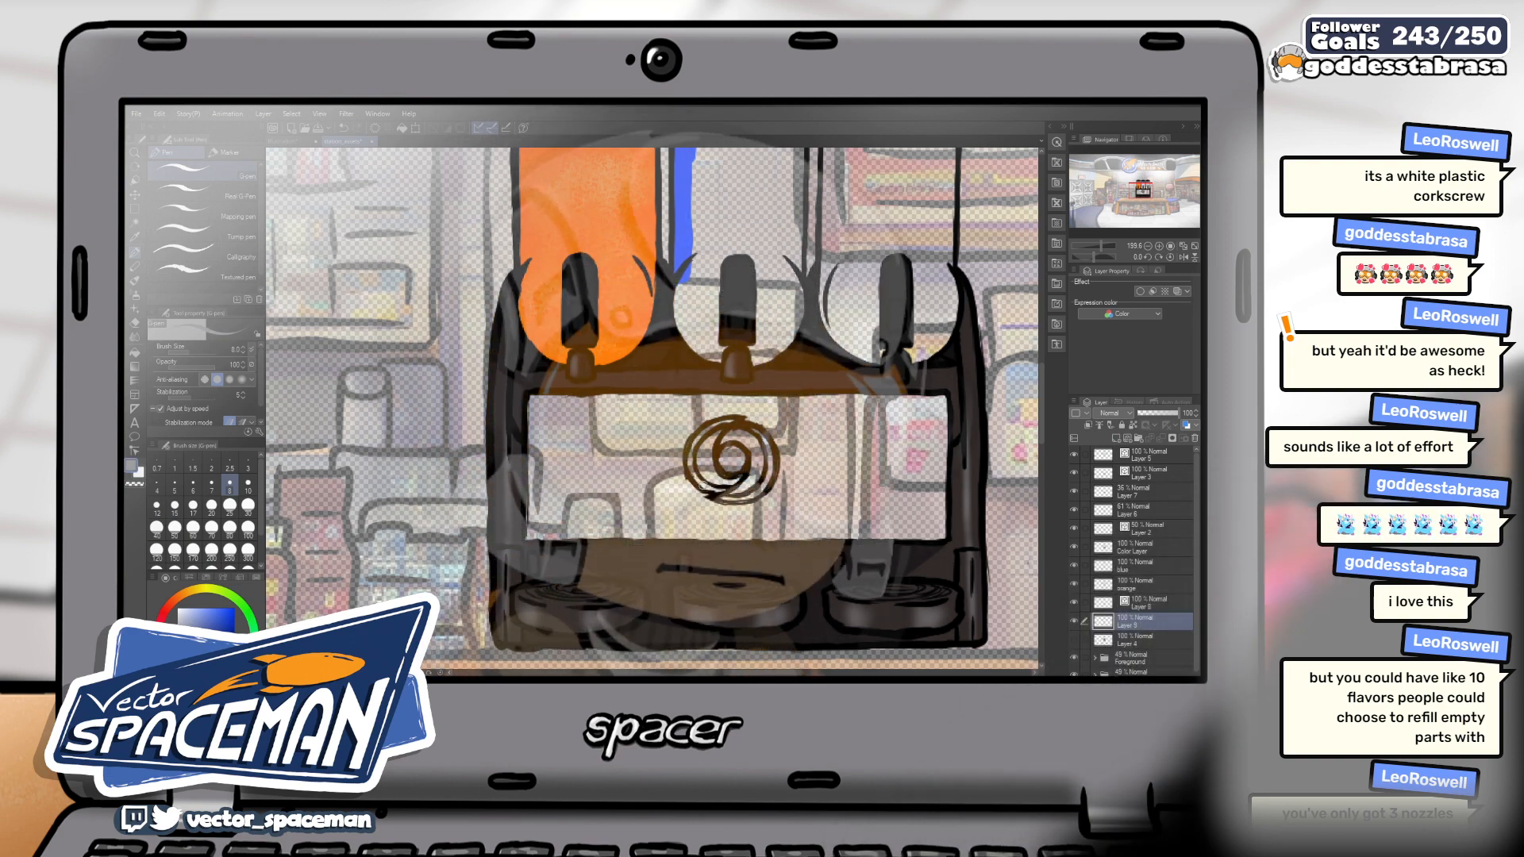
{"action": "key", "text": "b"}
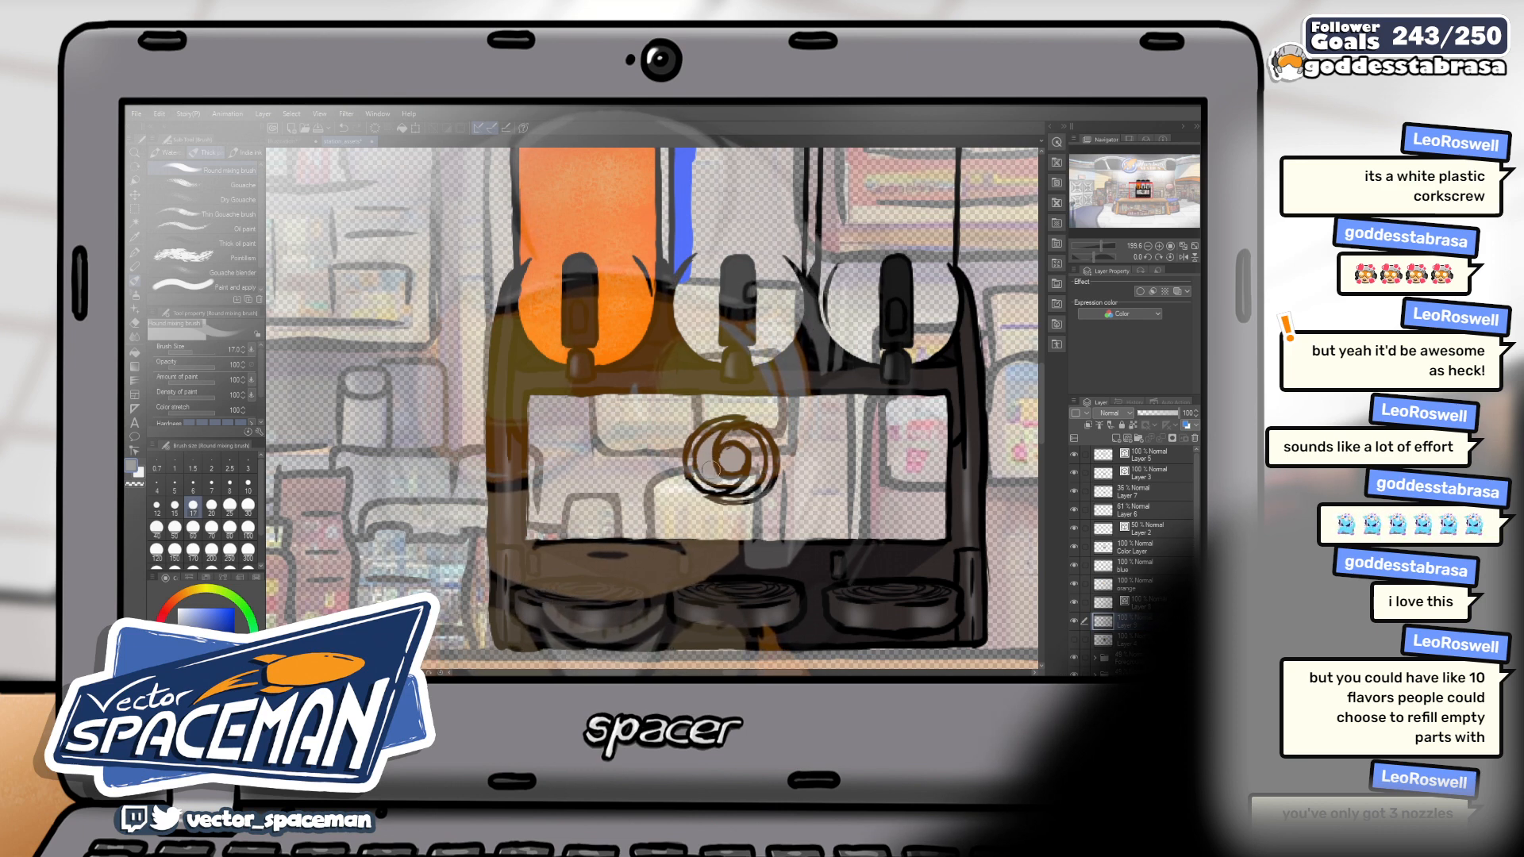
{"action": "key", "text": "bracketleft"}
{"action": "key", "text": "bracketleft"}
{"action": "key", "text": "bracketleft"}
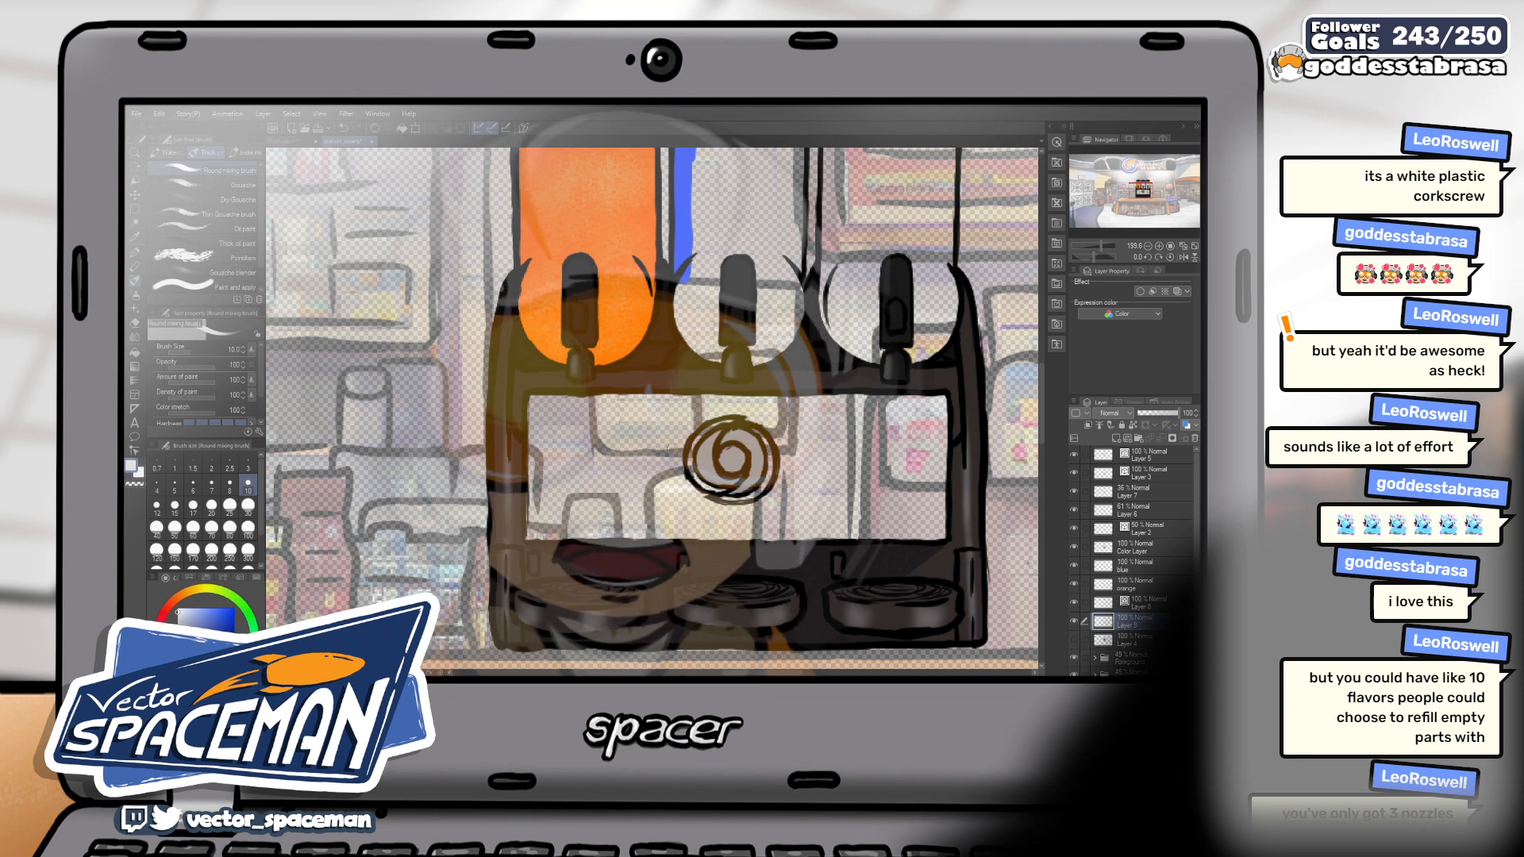
{"action": "key", "text": "bracketleft"}
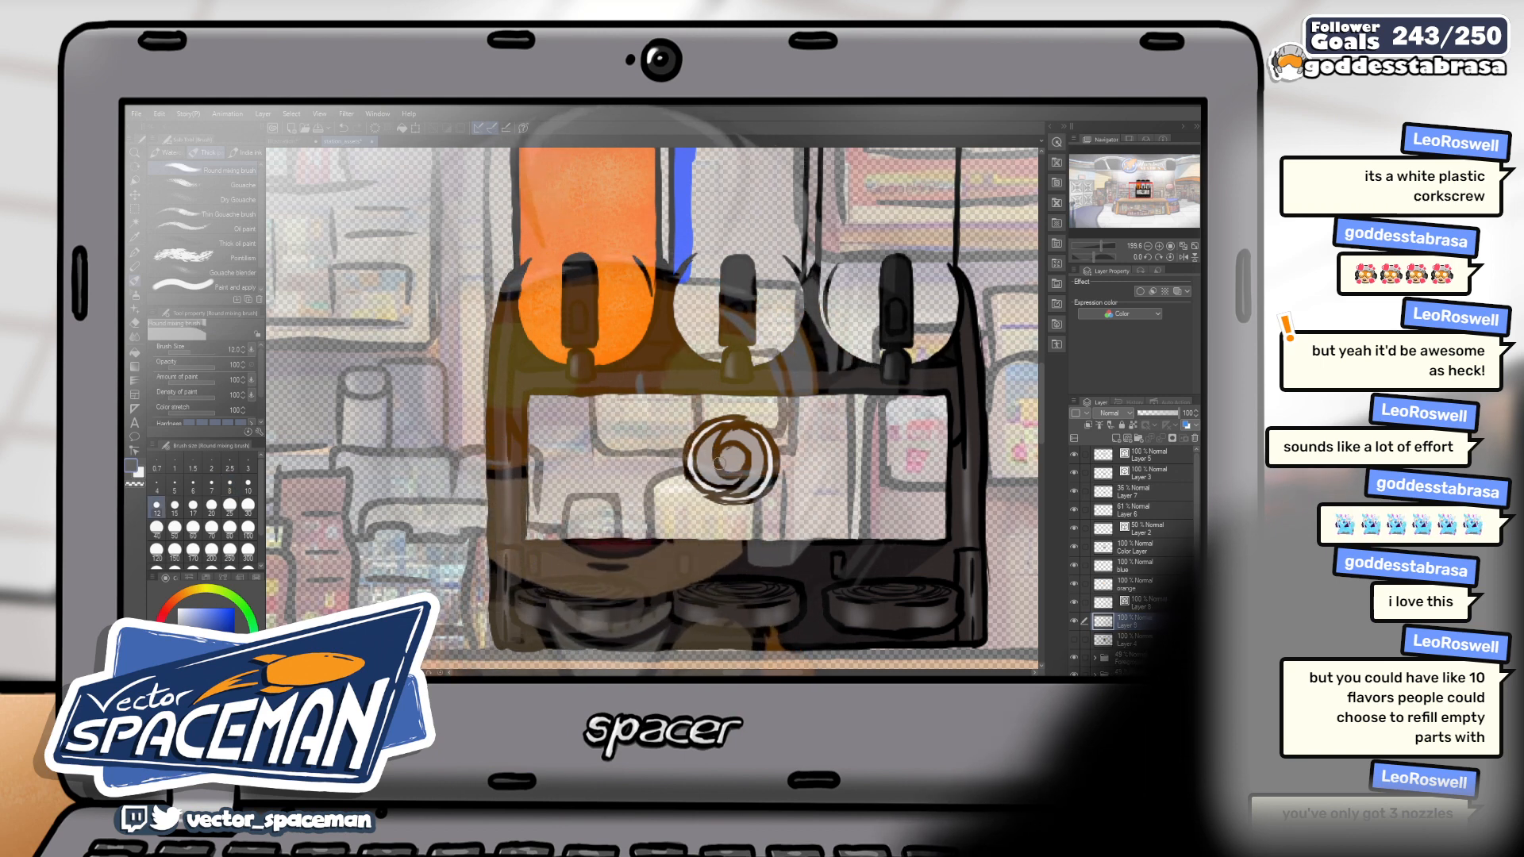
Touch up the swirl's fill with the brush and shade its centre grey with the airbrush
{"action": "key", "text": "bracketright"}
{"action": "key", "text": "bracketright"}
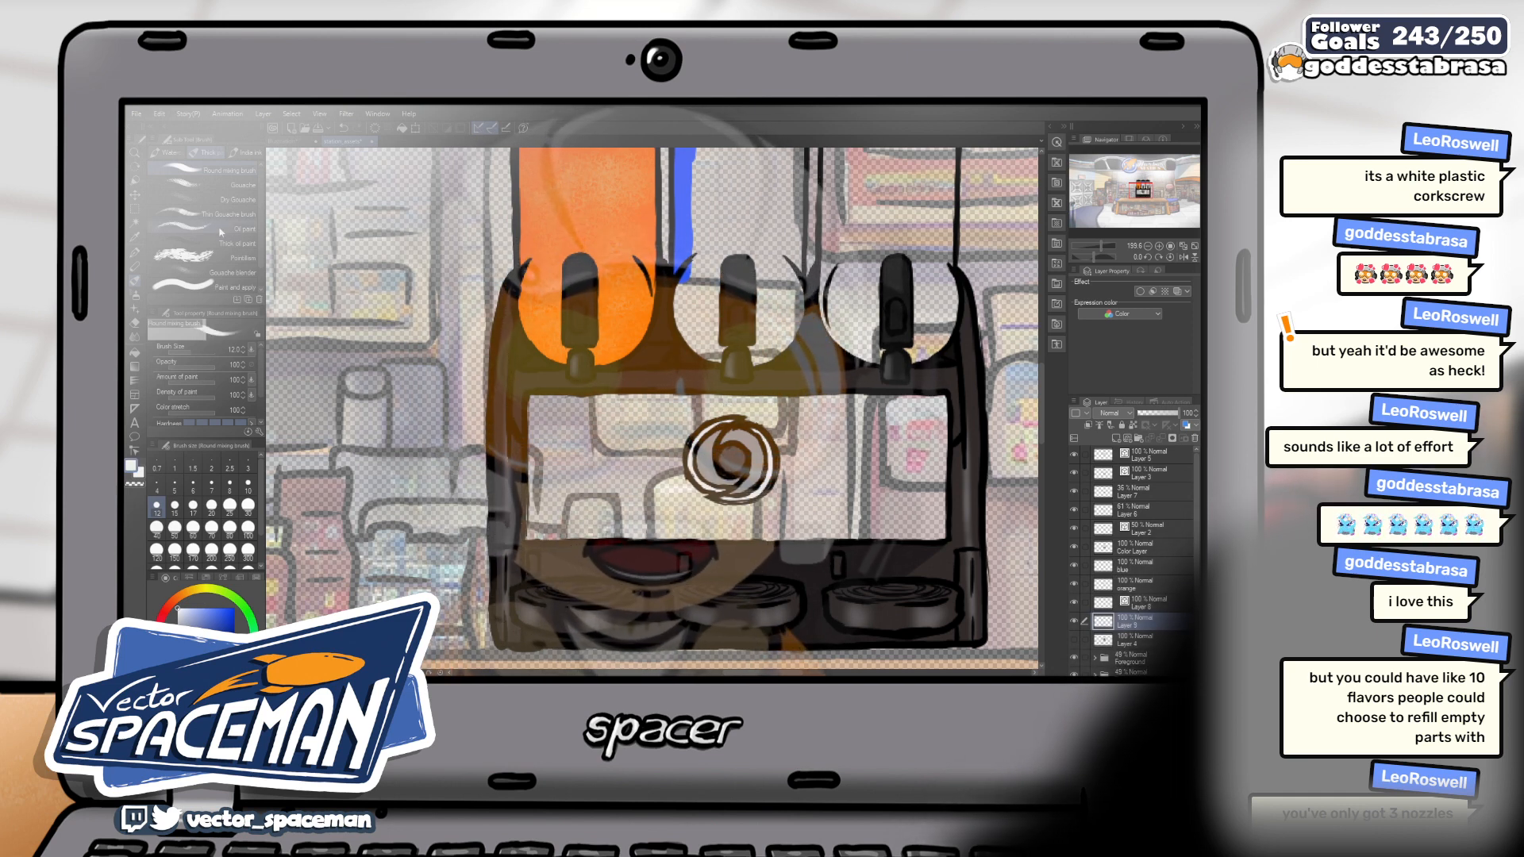
{"action": "left_click", "coordinate": [135, 296]}
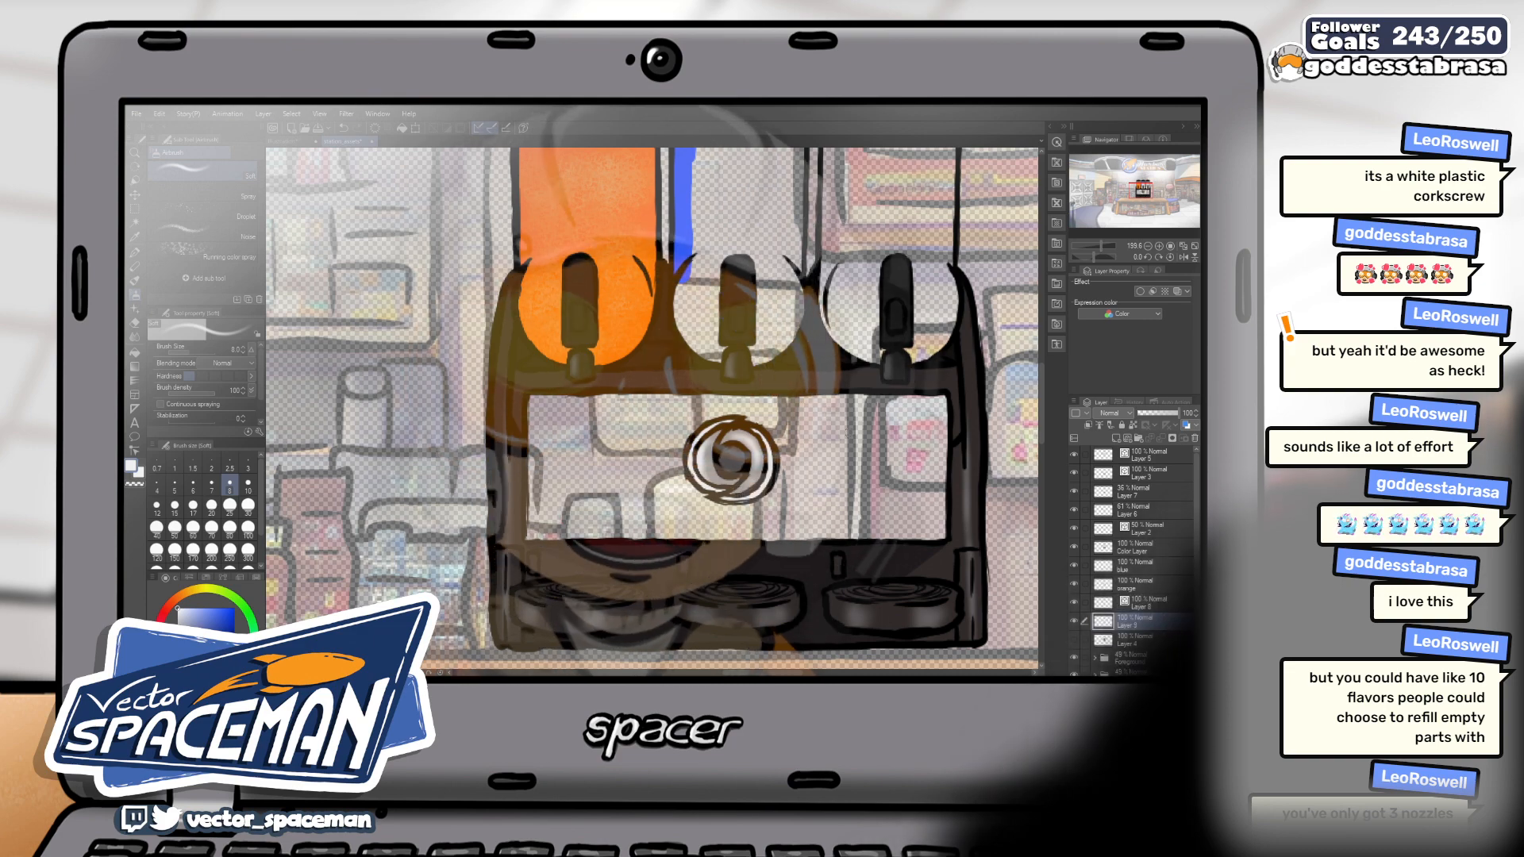
{"action": "key", "text": "k"}
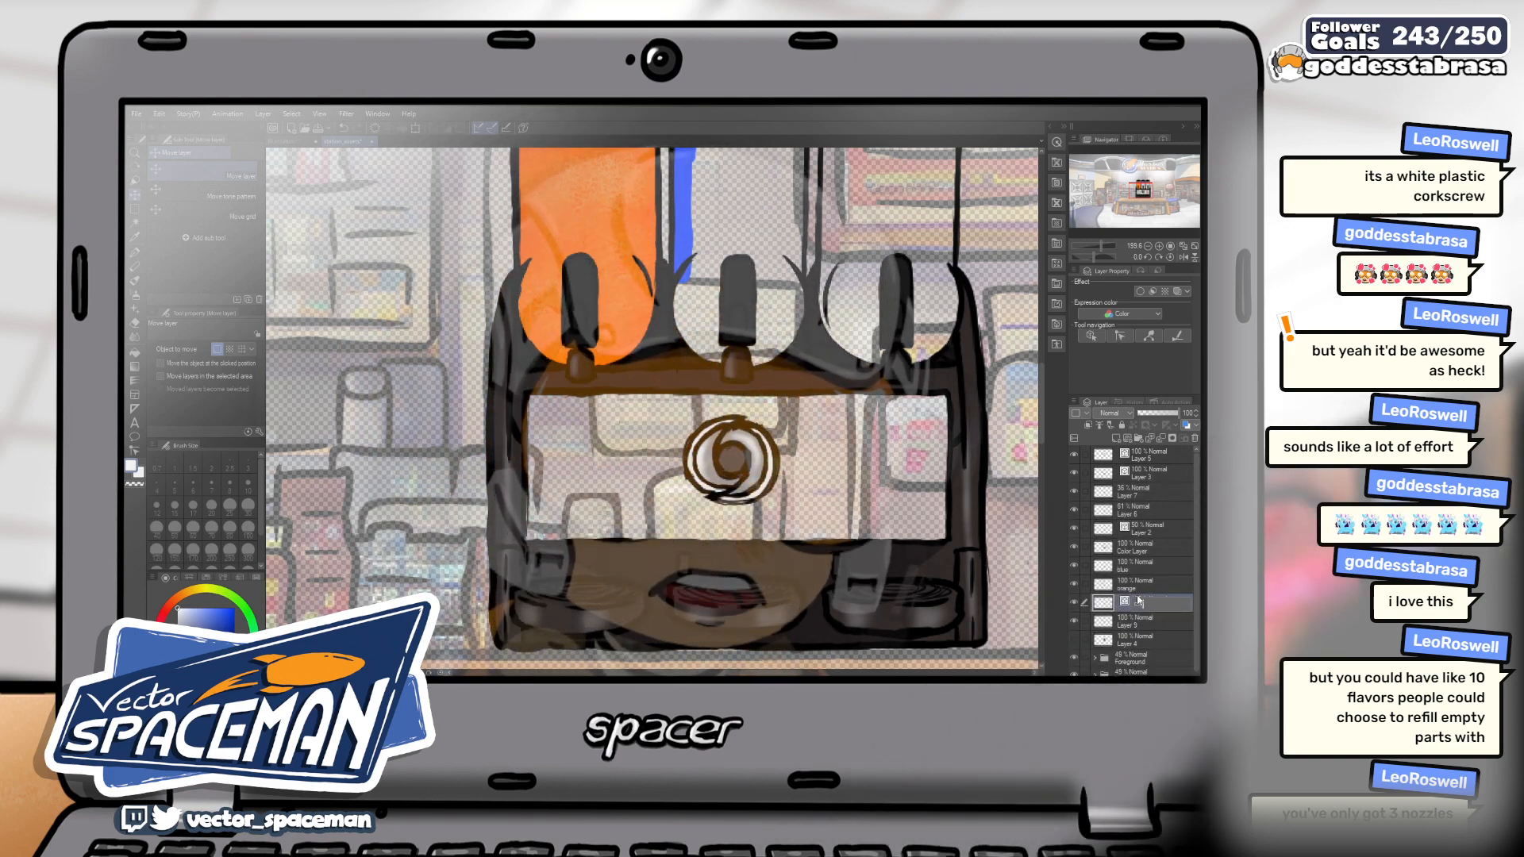
Rename the swirl's line layer as corkscrew_lines and the paint layer beneath it as corkscrew_color
{"action": "double_click", "coordinate": [1139, 601]}
{"action": "type", "text": "corkscrew_lines"}
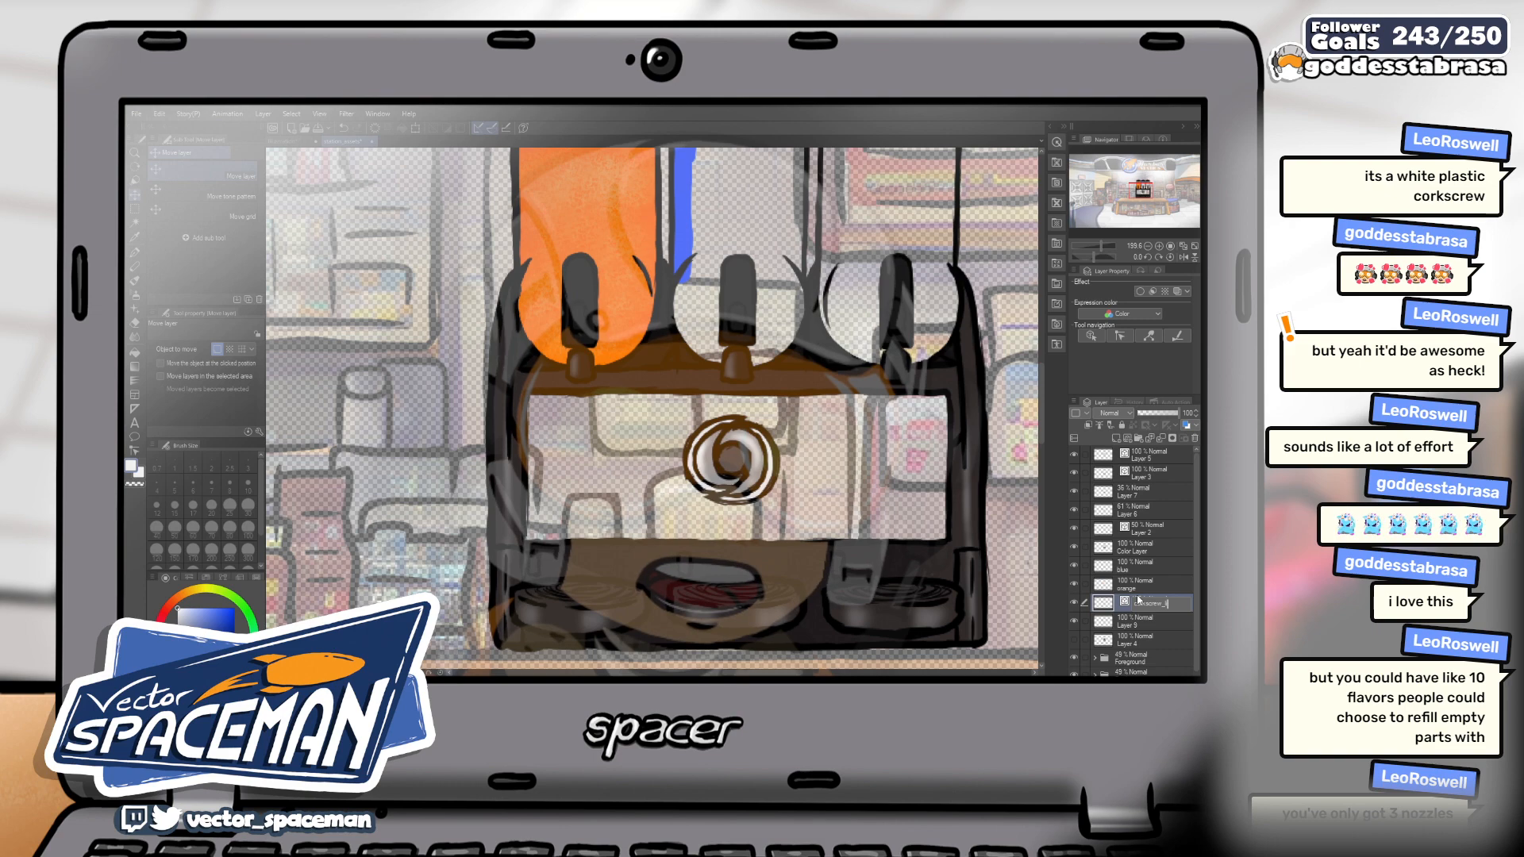
{"action": "key", "text": "Return"}
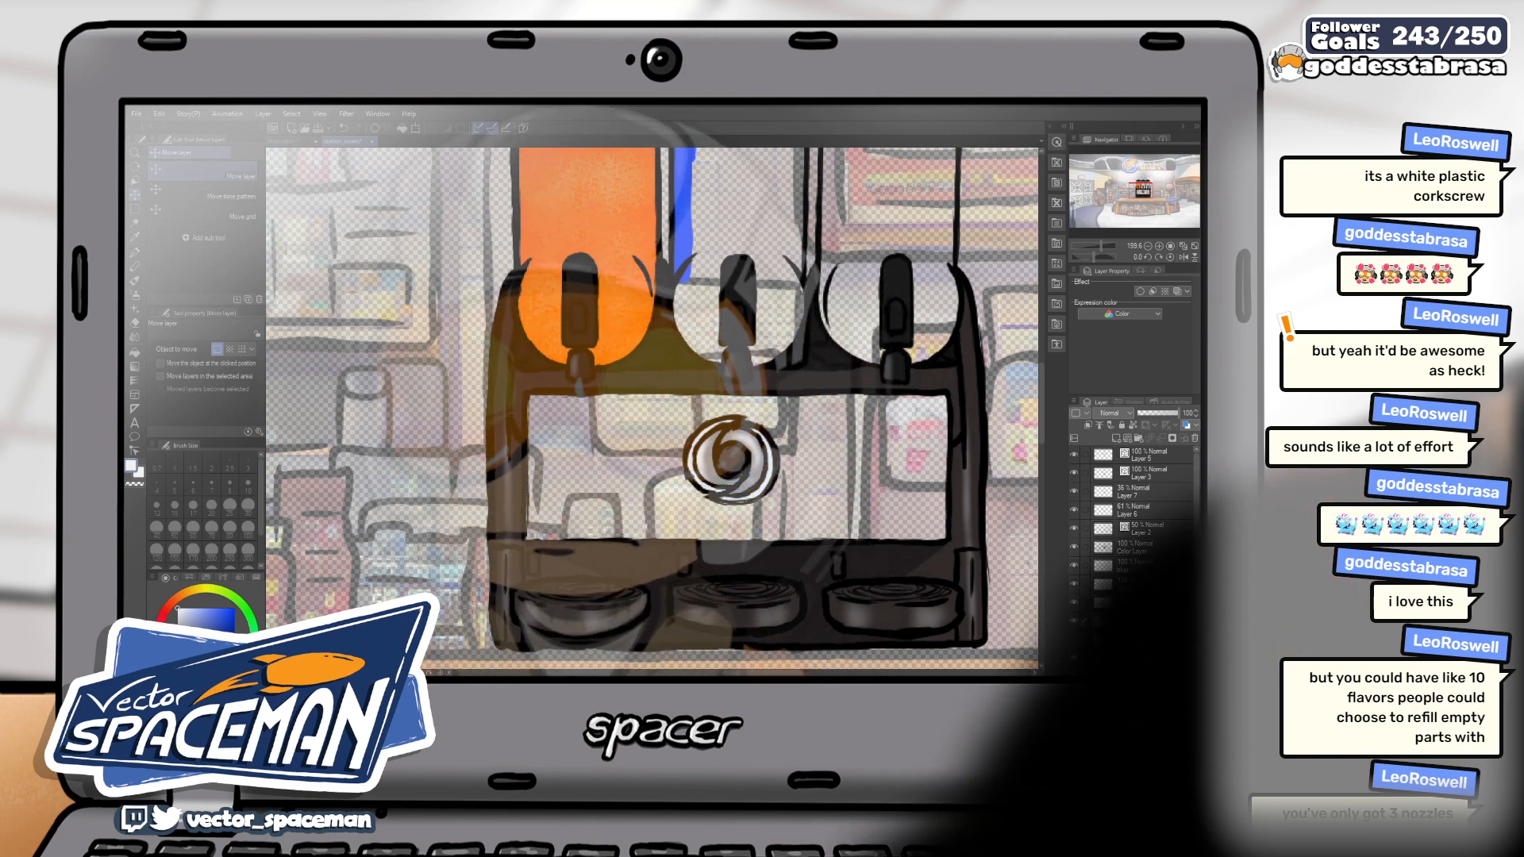
{"action": "double_click", "coordinate": [1138, 621]}
{"action": "type", "text": "corkscrew_color"}
{"action": "key", "text": "Return"}
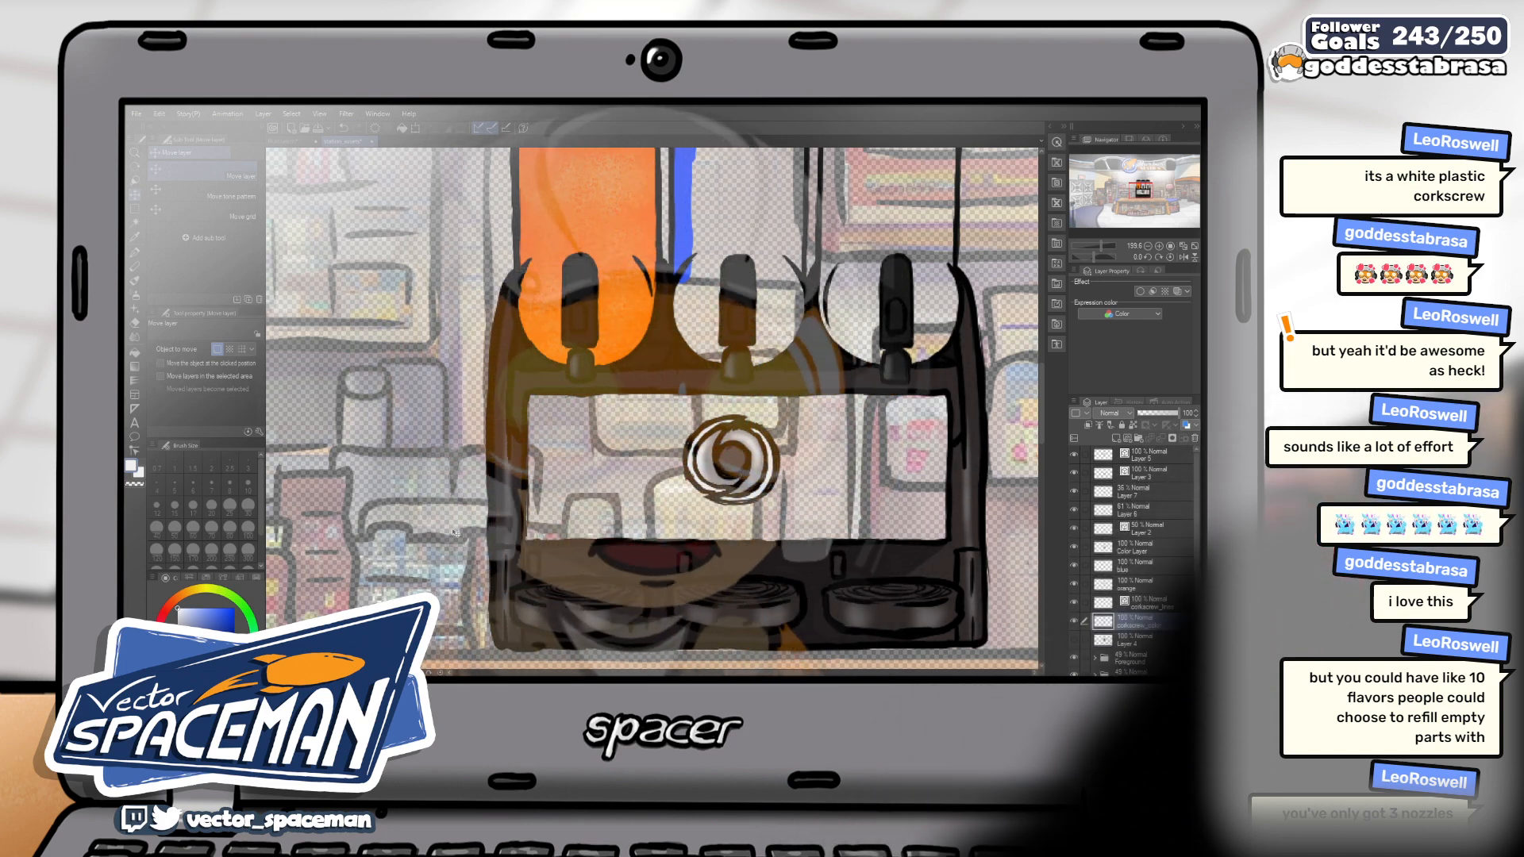
Pick a shading colour and refine the swirl's shading on the corkscrew_color layer with a smaller round mixing brush
{"action": "left_click", "coordinate": [195, 642]}
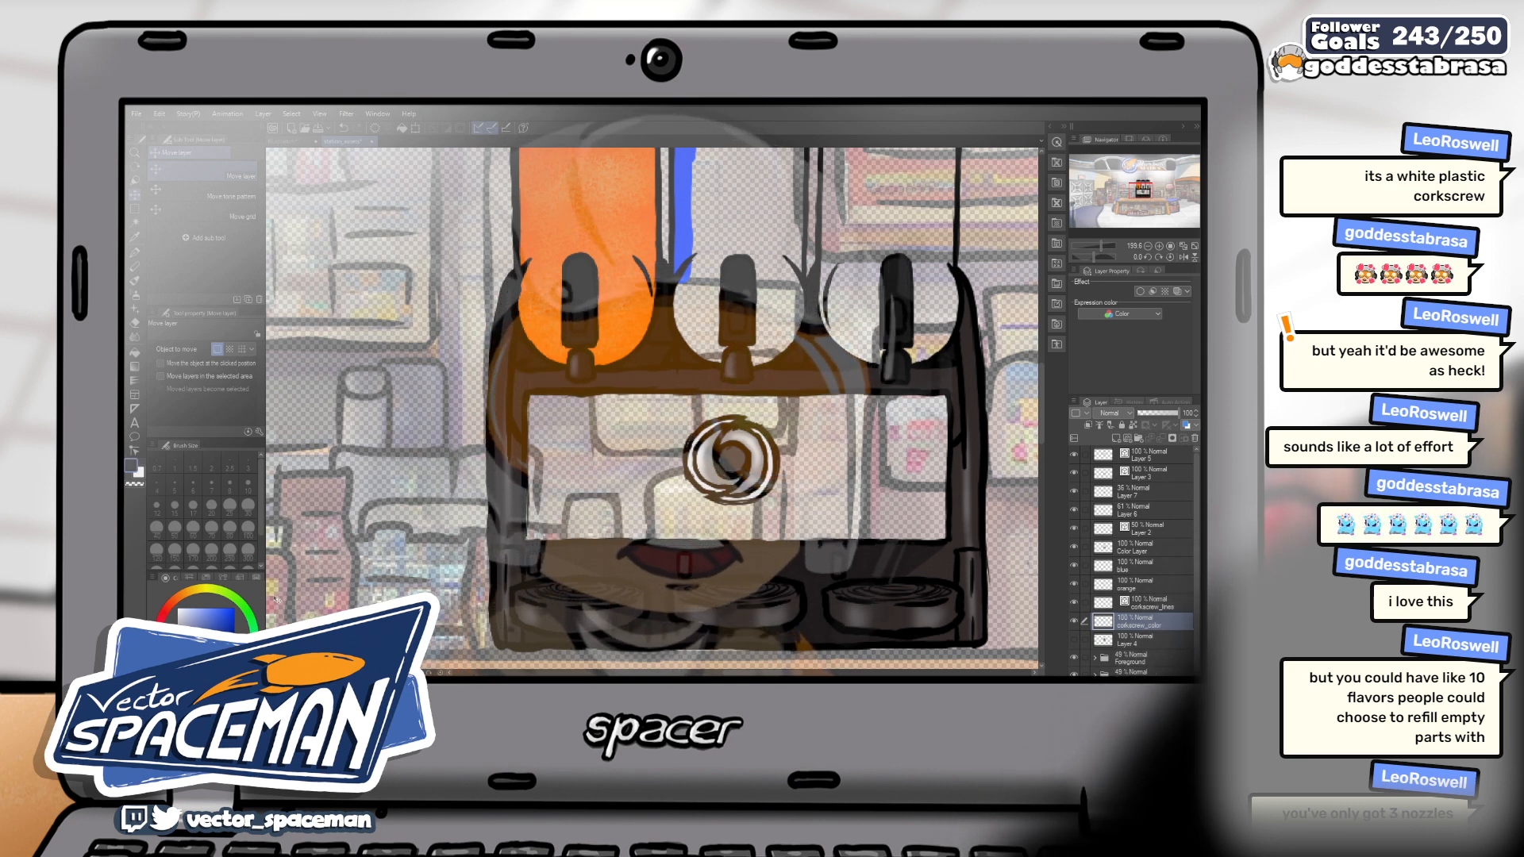
{"action": "key", "text": "b"}
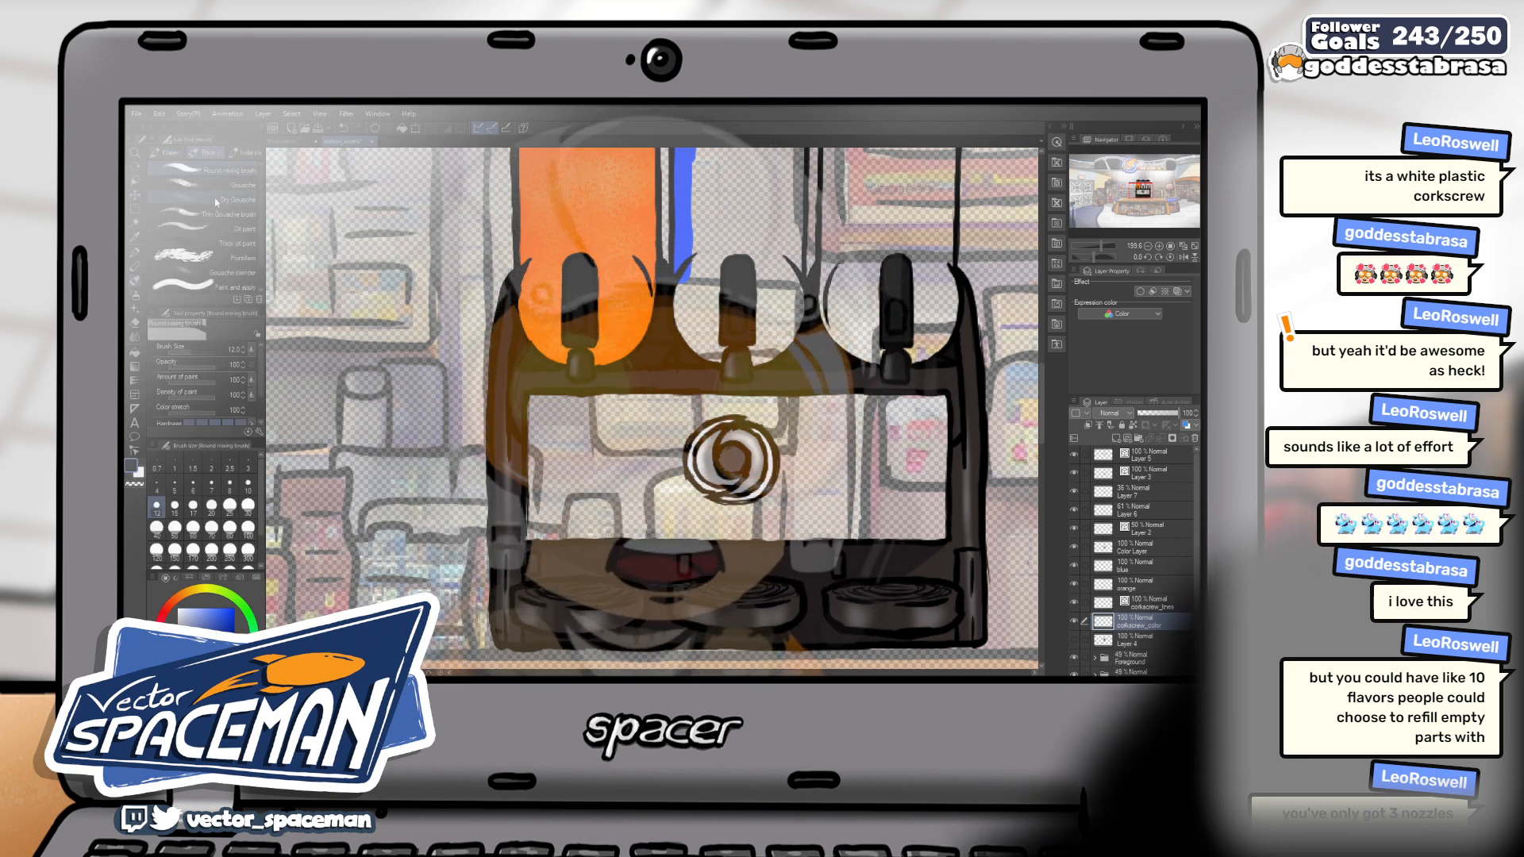
{"action": "key", "text": "bracketleft"}
{"action": "key", "text": "bracketleft"}
{"action": "key", "text": "bracketleft"}
{"action": "key", "text": "bracketleft"}
{"action": "key", "text": "bracketleft"}
{"action": "key", "text": "bracketleft"}
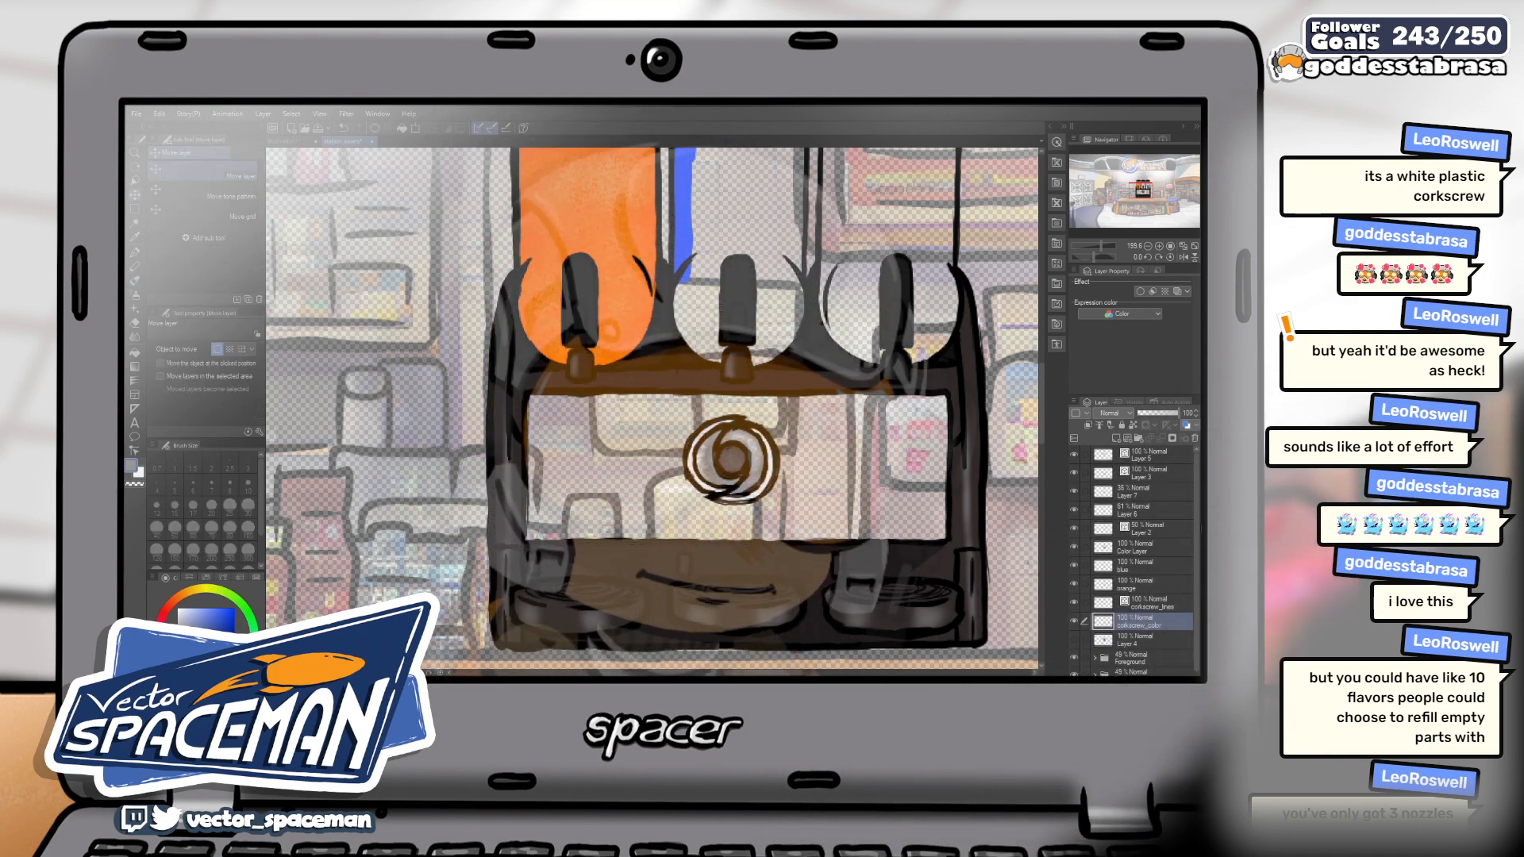
Select both corkscrew layers together, move the swirl up behind the middle nozzle, and start transforming it
{"action": "left_click", "coordinate": [1085, 602]}
{"action": "key", "text": "k"}
{"action": "left_click_drag", "start_coordinate": [747, 469], "coordinate": [748, 304]}
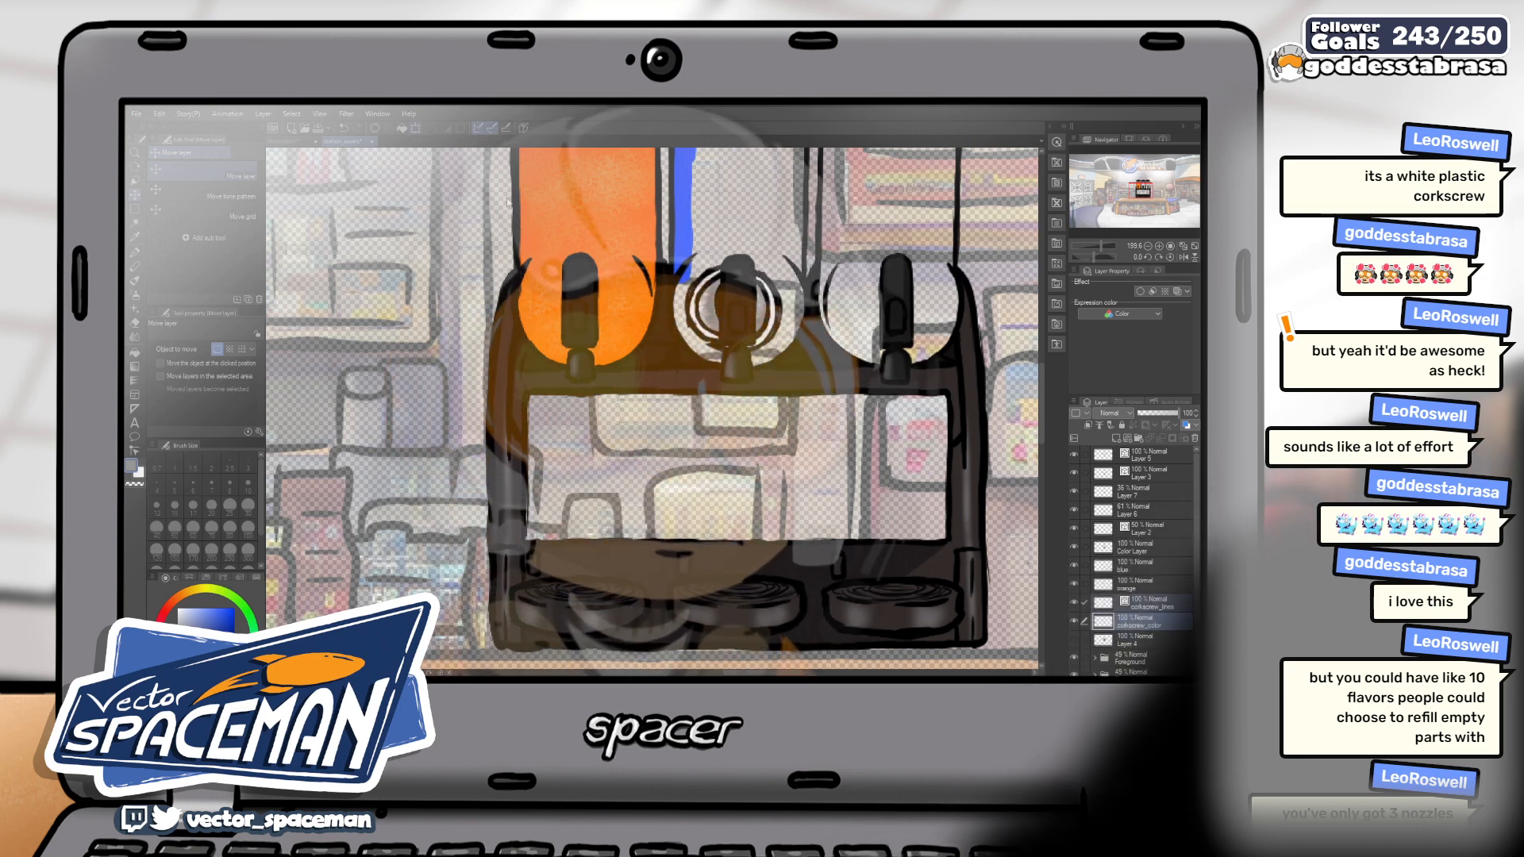
{"action": "key", "text": "ctrl+t"}
{"action": "left_click_drag", "start_coordinate": [767, 301], "coordinate": [795, 307]}
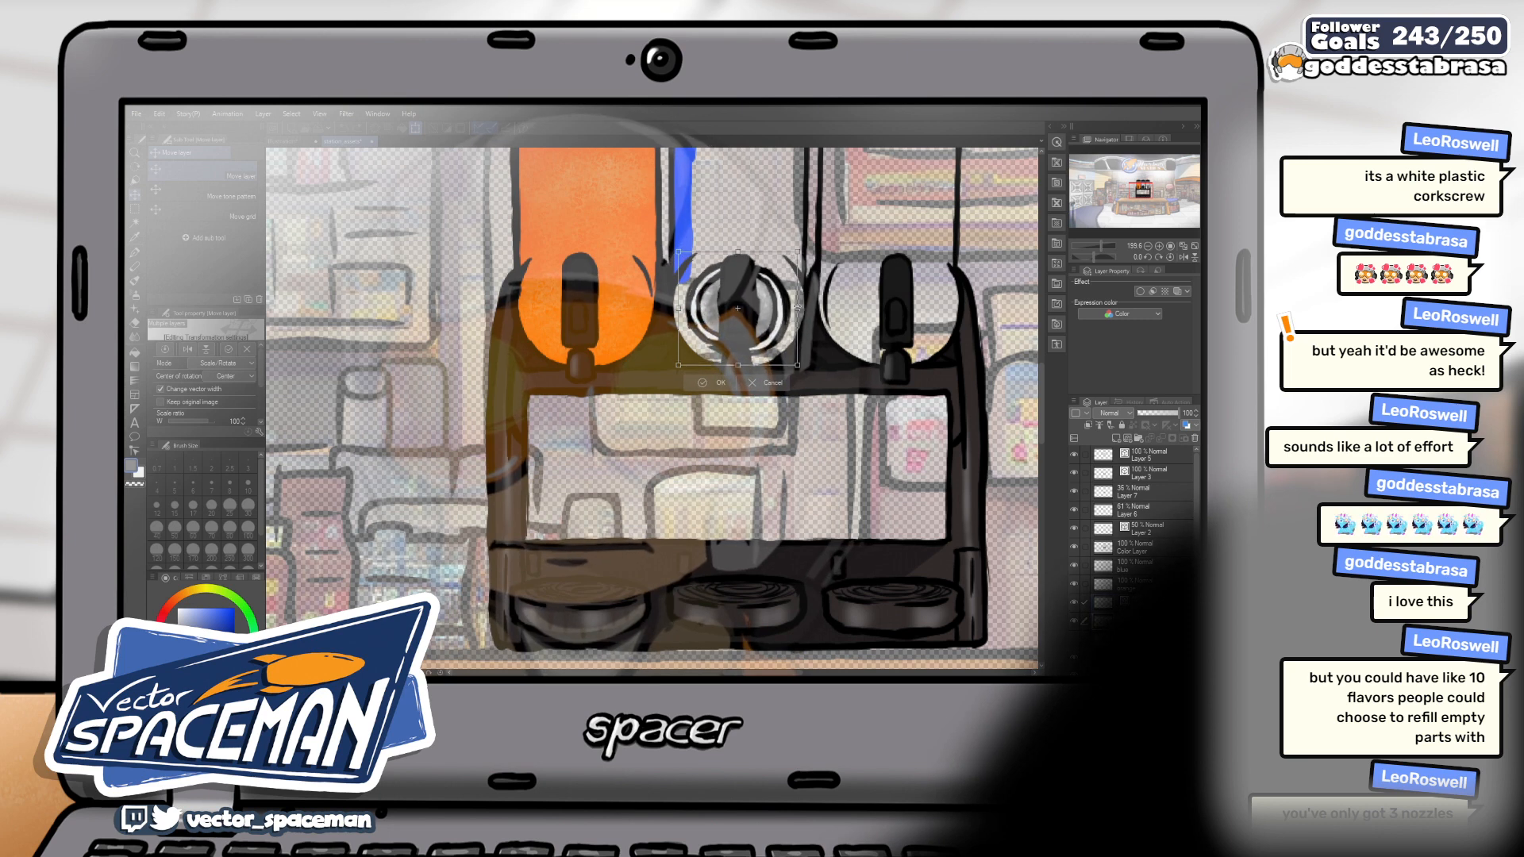
Try rotating the coloured swirl behind the middle nozzle, undoing each rotation
{"action": "left_click_drag", "start_coordinate": [800, 250], "coordinate": [822, 318]}
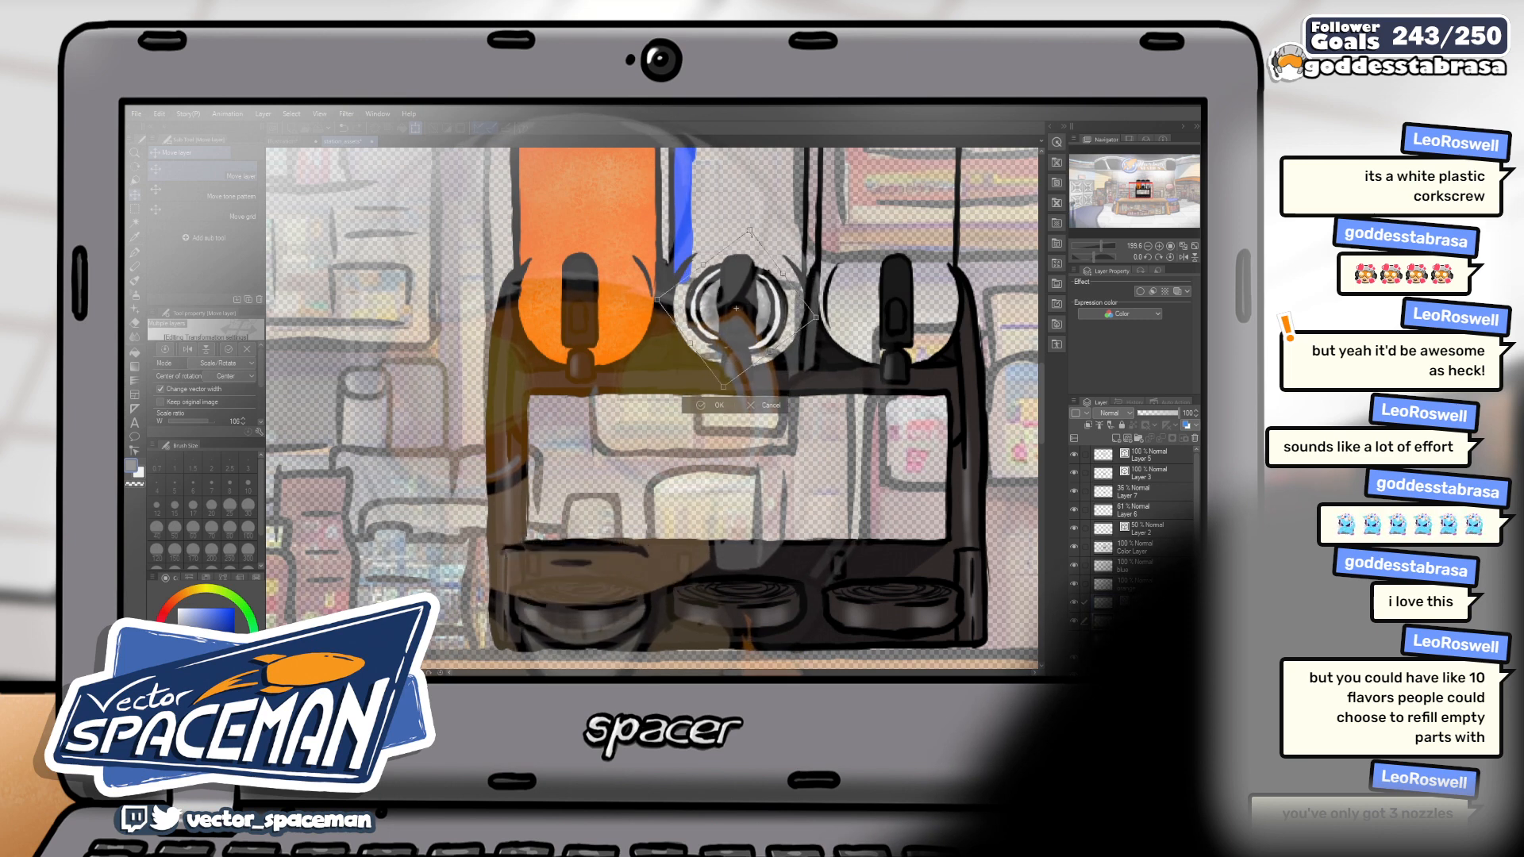
{"action": "key", "text": "ctrl+z"}
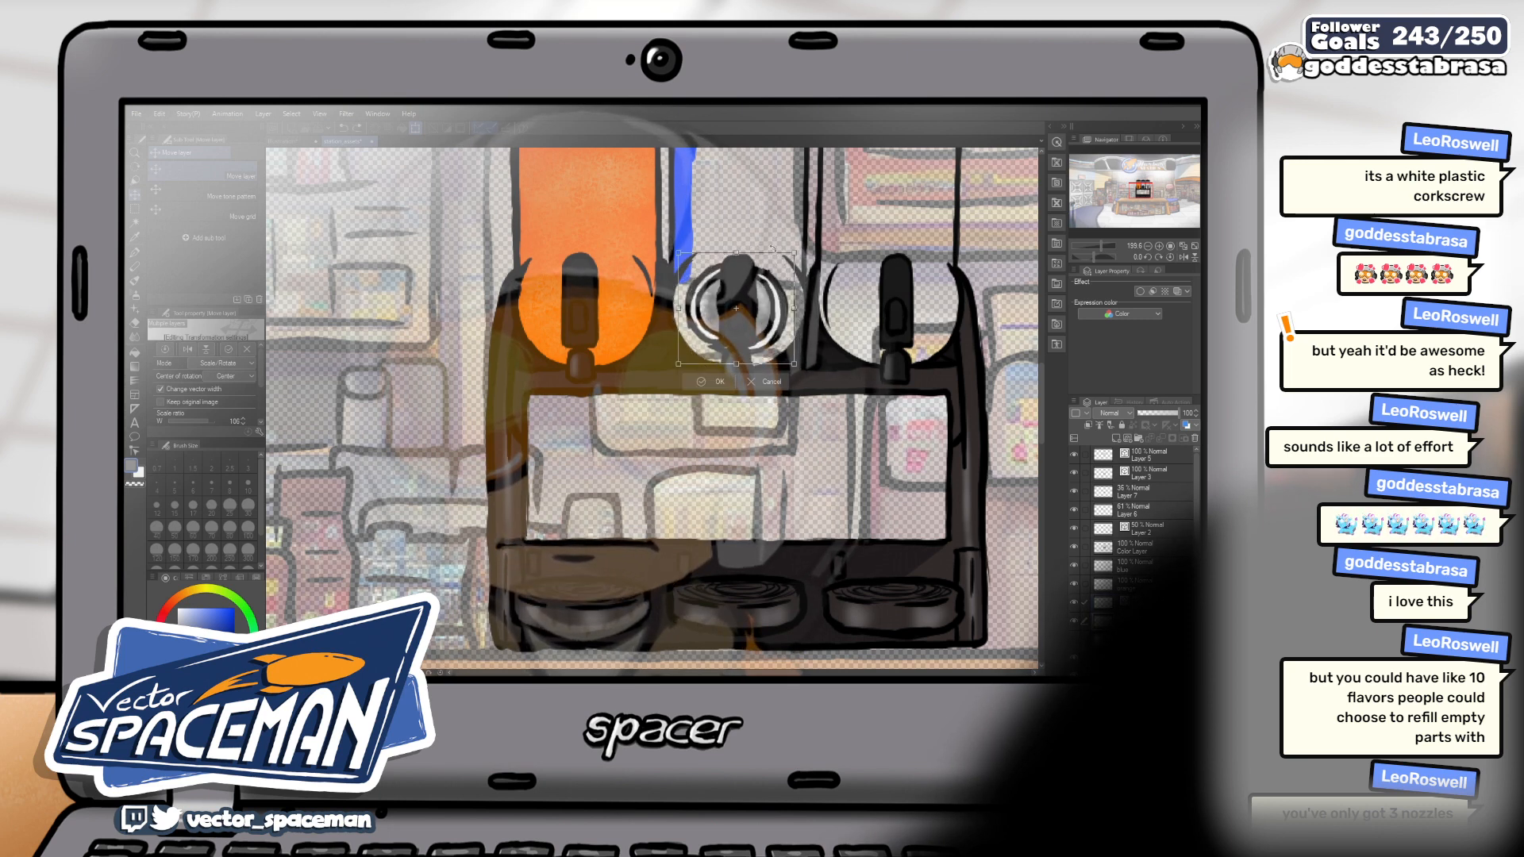
{"action": "left_click_drag", "start_coordinate": [785, 254], "coordinate": [797, 258]}
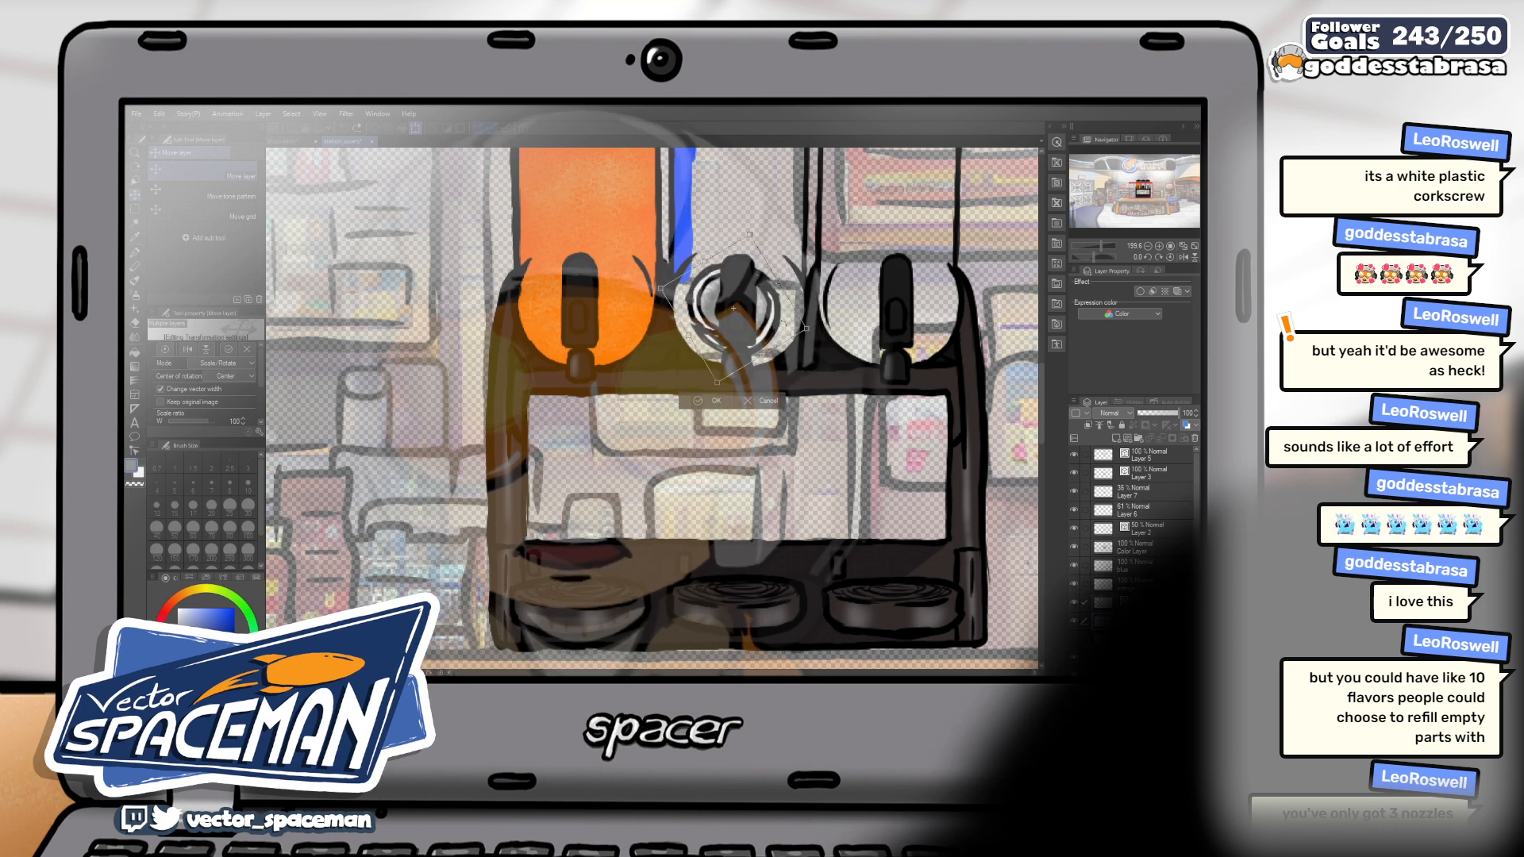
{"action": "key", "text": "ctrl+z"}
Shrink the swirl slightly to fit the round window behind the middle nozzle and apply the transformation
{"action": "left_click_drag", "start_coordinate": [775, 251], "coordinate": [766, 262]}
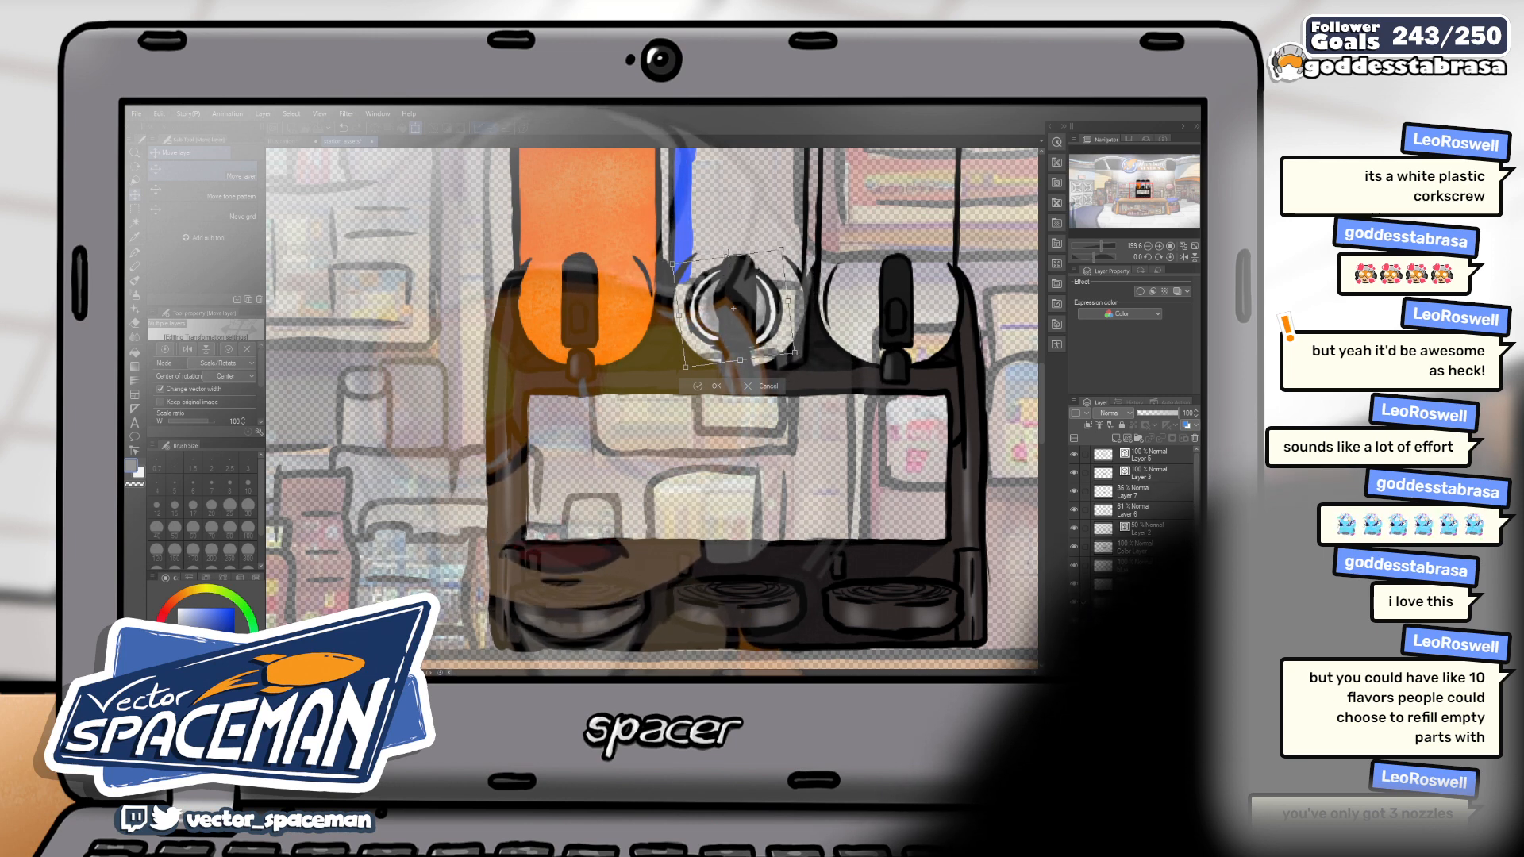
{"action": "left_click_drag", "start_coordinate": [728, 255], "coordinate": [729, 262]}
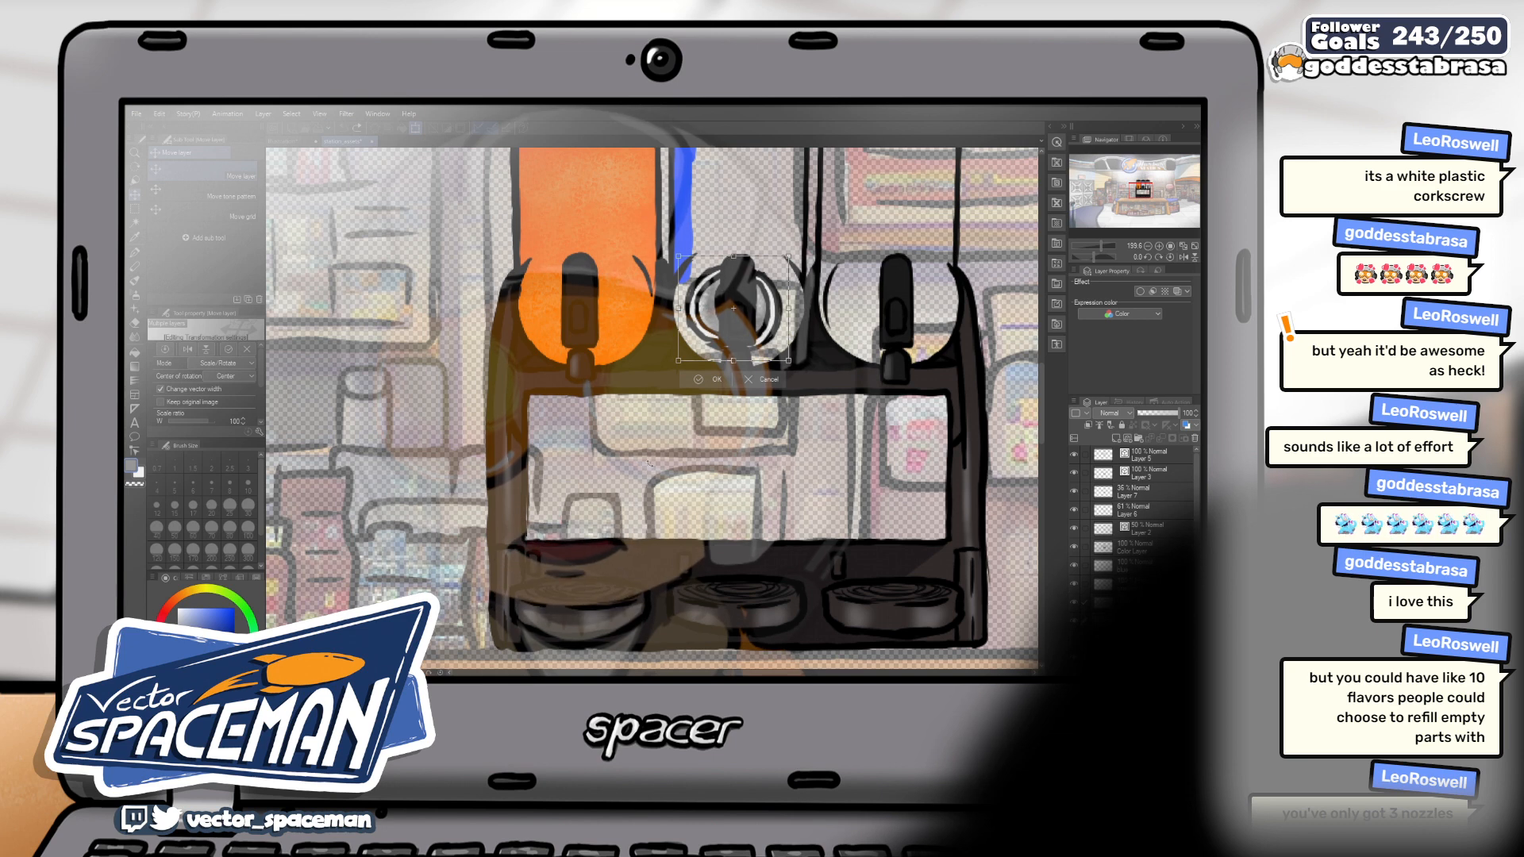
{"action": "left_click", "coordinate": [718, 381]}
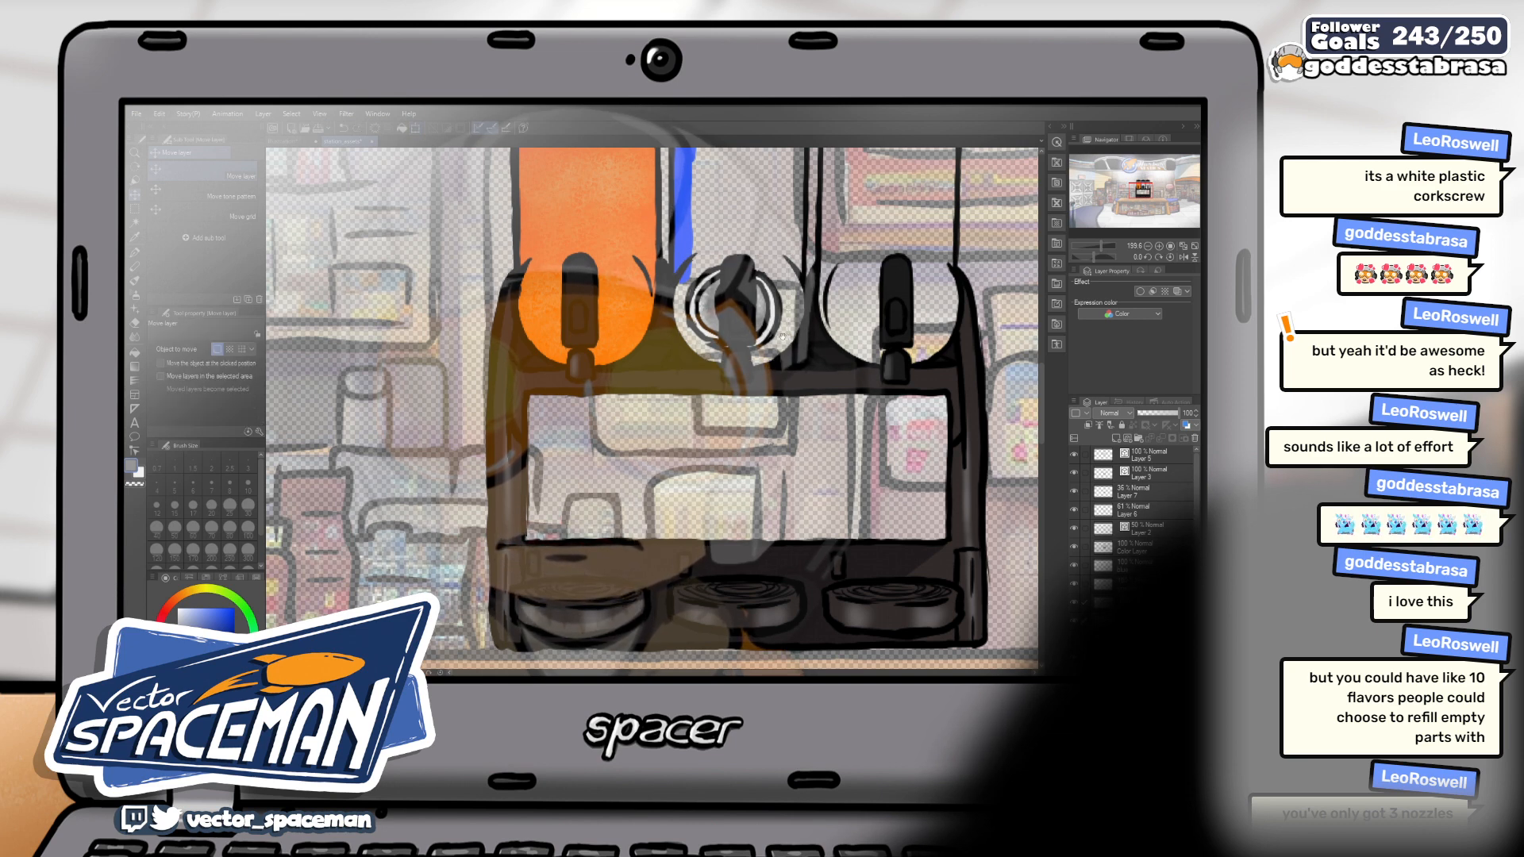
Sample the slush blue and outline the middle container, its rounded nozzle area and the slush's top edge with a smaller round mixing brush
{"action": "scroll", "coordinate": [781, 336], "scroll_direction": "up", "scroll_amount": 3}
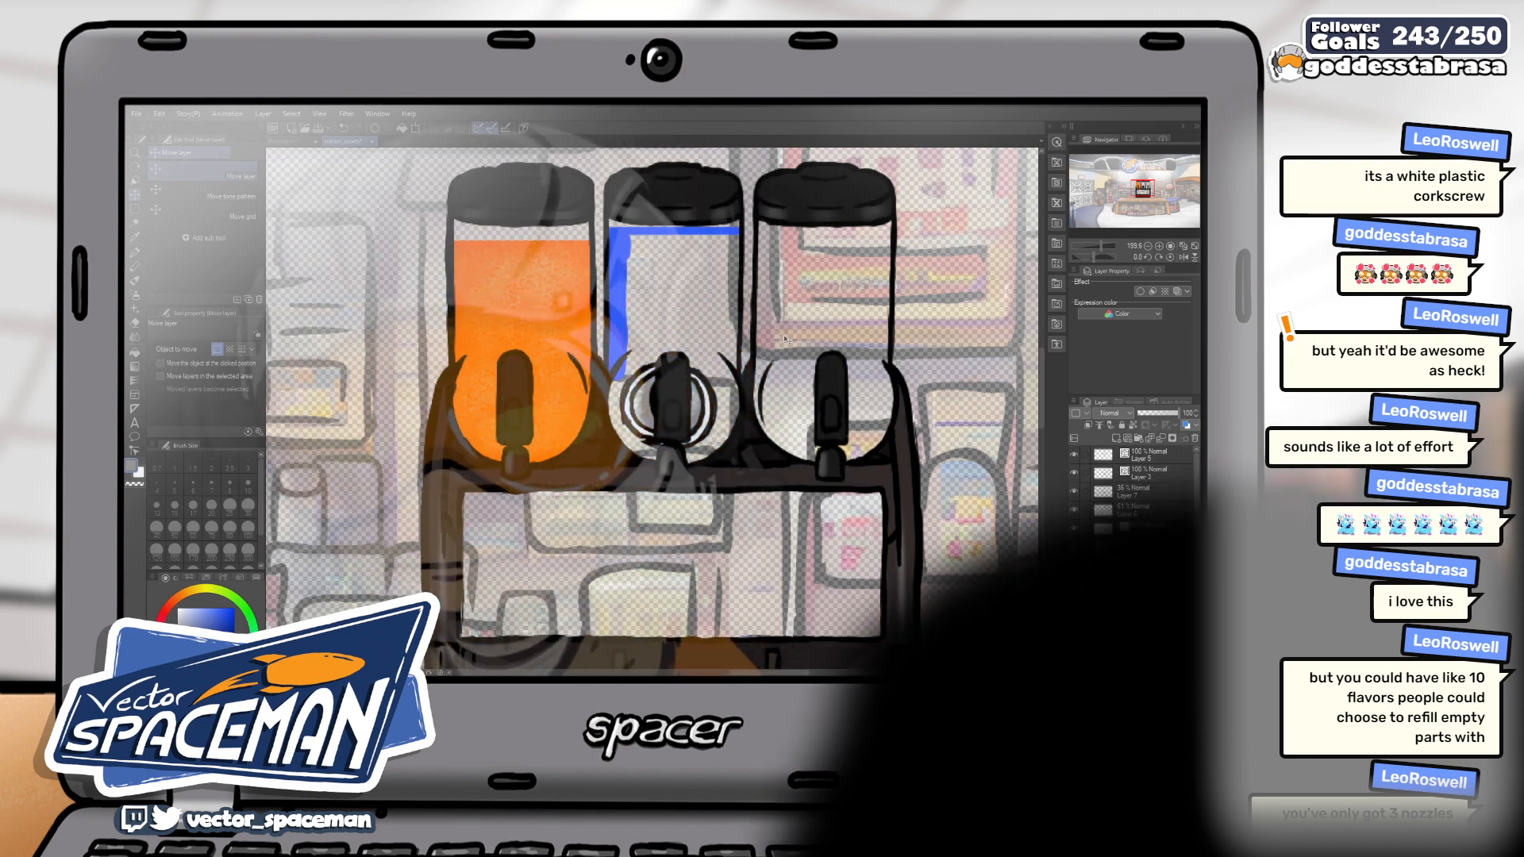
{"action": "key", "text": "b"}
{"action": "left_click", "coordinate": [220, 172]}
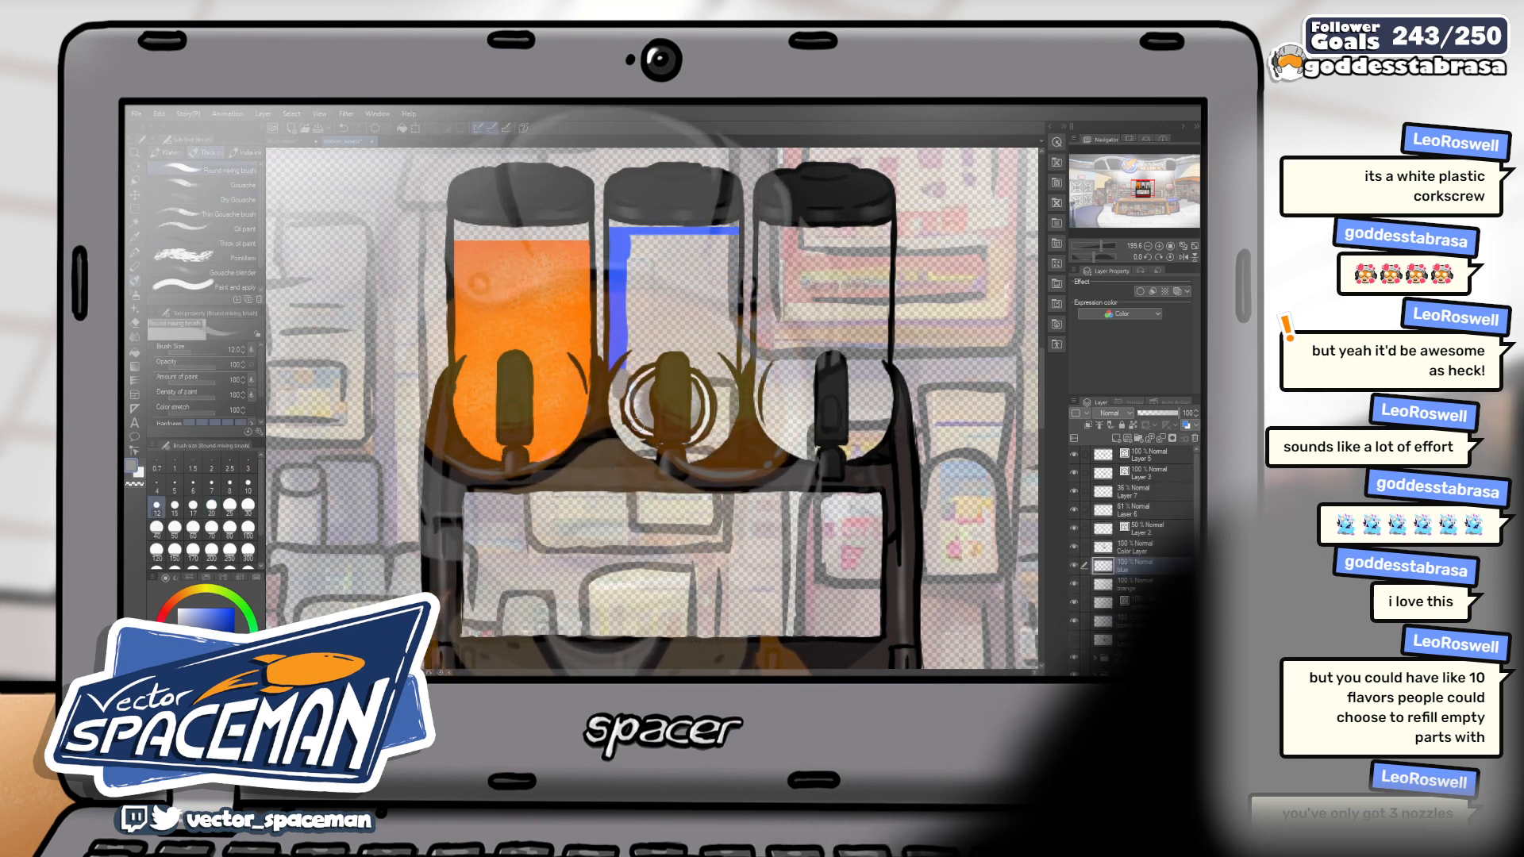
{"action": "key", "text": "ctrl+z"}
{"action": "left_click", "coordinate": [623, 322], "text": "alt"}
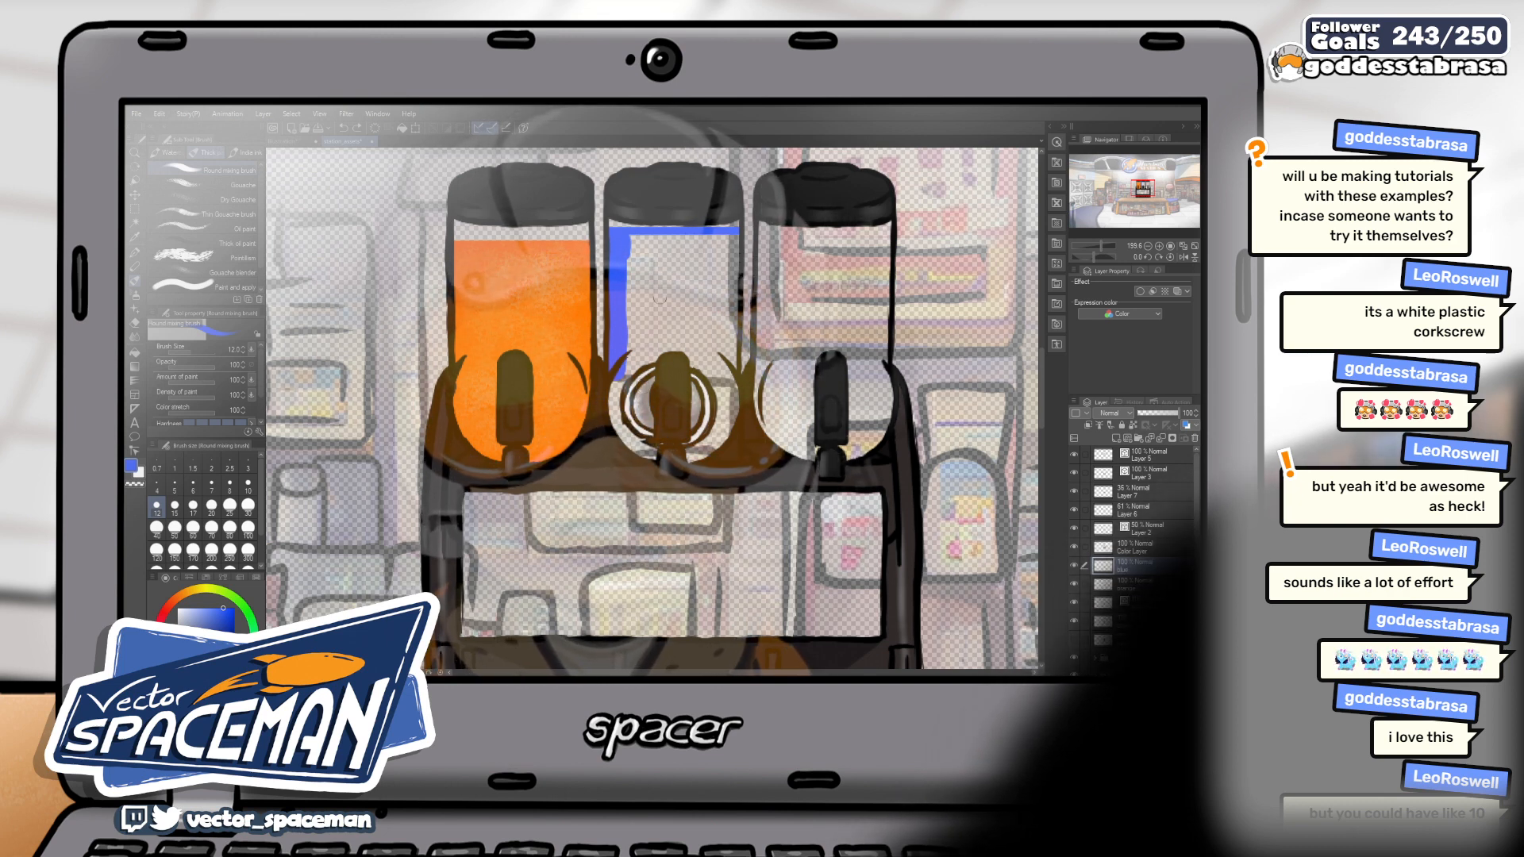
{"action": "key", "text": "bracketleft"}
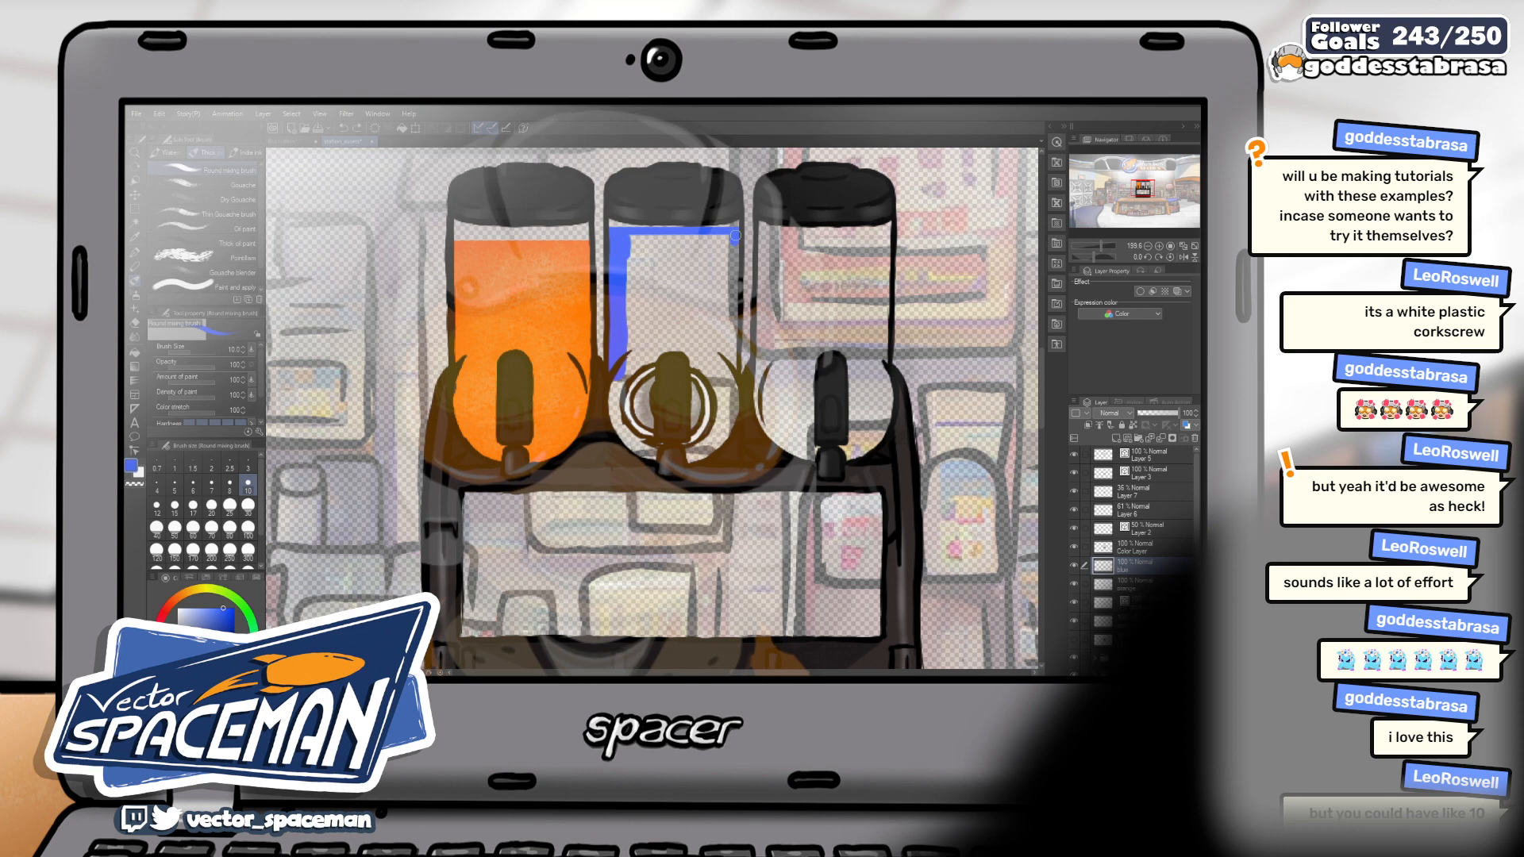
{"action": "left_click_drag", "start_coordinate": [735, 239], "coordinate": [731, 355]}
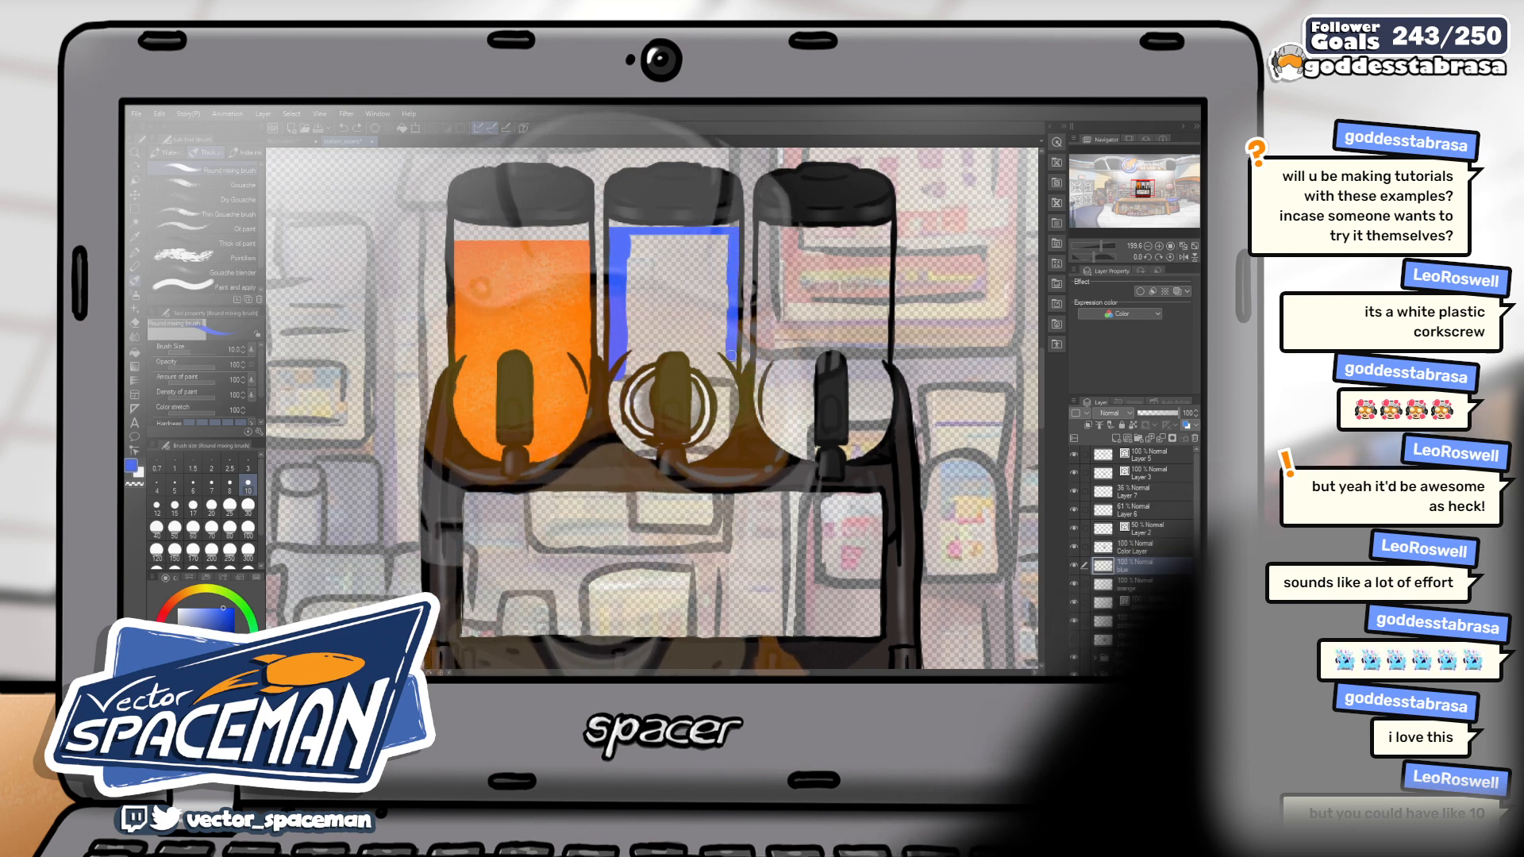
{"action": "mouse_move", "coordinate": [731, 357]}
{"action": "left_mouse_down"}
{"action": "mouse_move", "coordinate": [727, 433]}
{"action": "mouse_move", "coordinate": [677, 462]}
{"action": "left_mouse_up"}
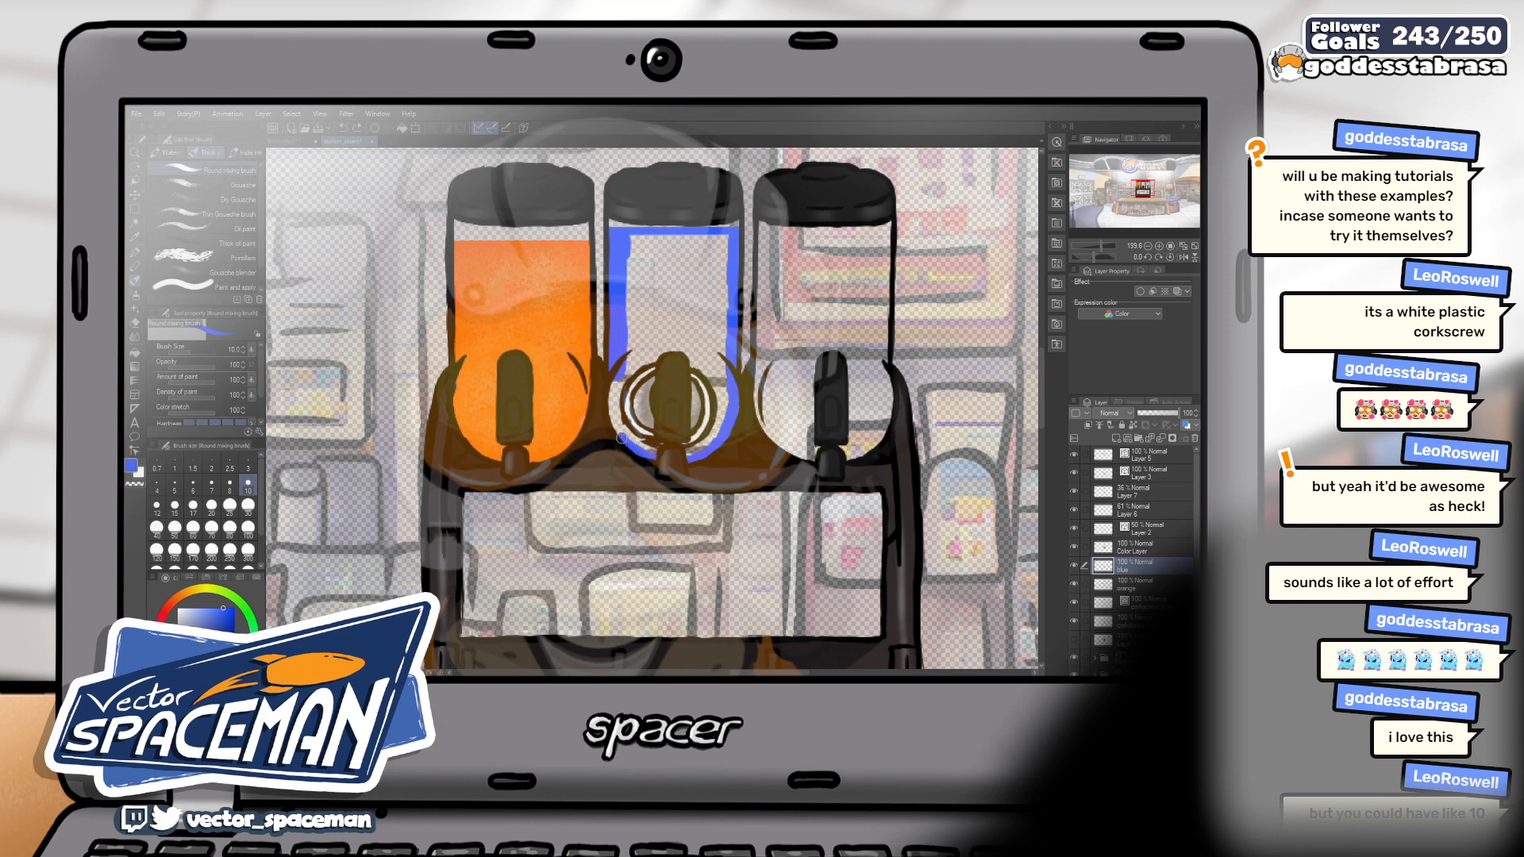
{"action": "mouse_move", "coordinate": [608, 407]}
{"action": "left_mouse_down"}
{"action": "mouse_move", "coordinate": [632, 355]}
{"action": "mouse_move", "coordinate": [617, 385]}
{"action": "left_mouse_up"}
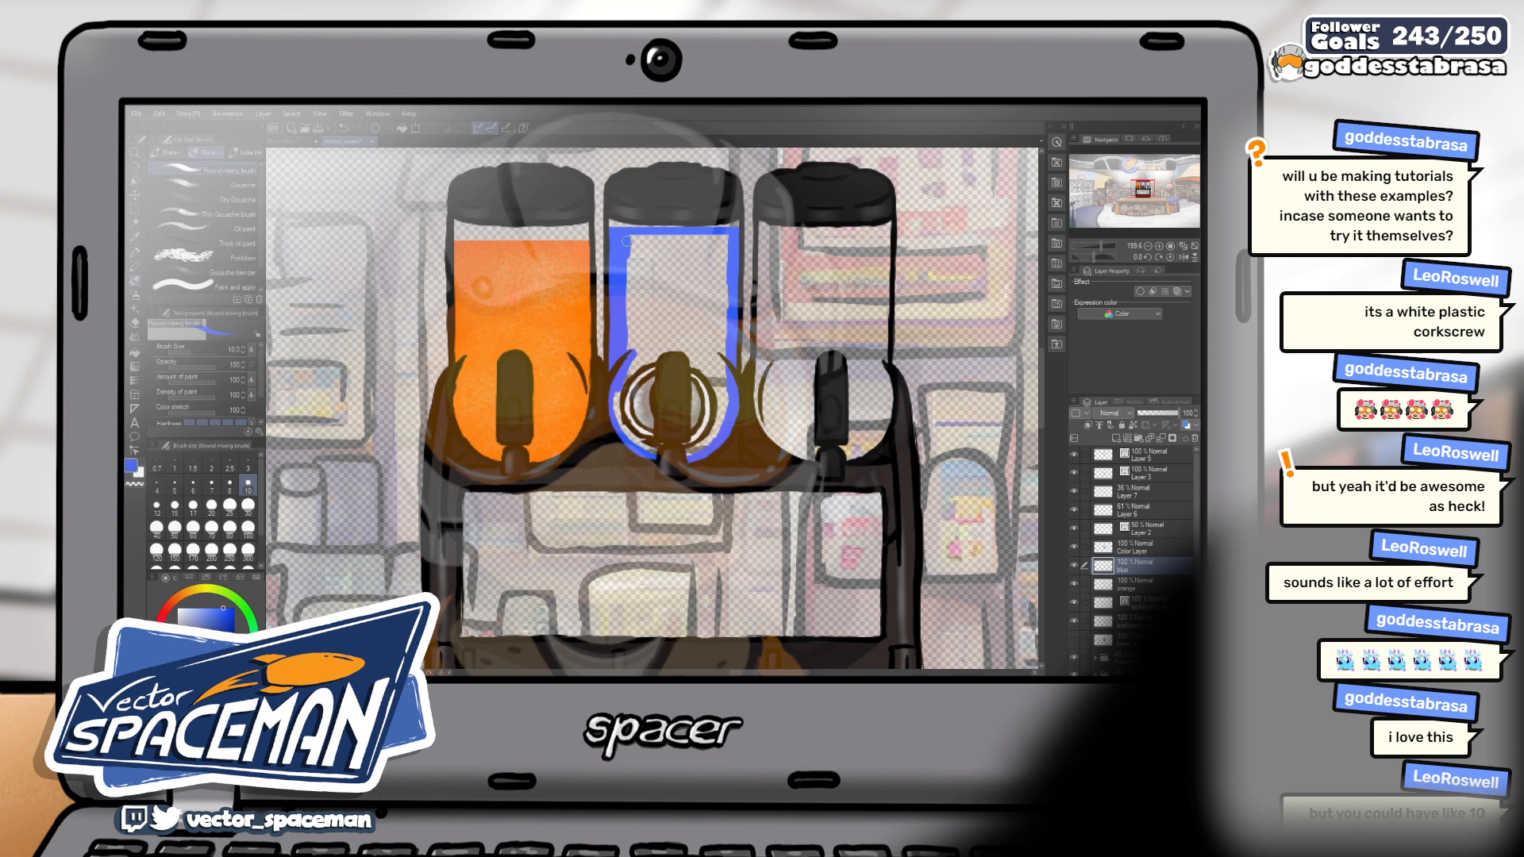
{"action": "mouse_move", "coordinate": [628, 232]}
{"action": "left_mouse_down"}
{"action": "mouse_move", "coordinate": [731, 238]}
{"action": "mouse_move", "coordinate": [624, 237]}
{"action": "mouse_move", "coordinate": [719, 239]}
{"action": "left_mouse_up"}
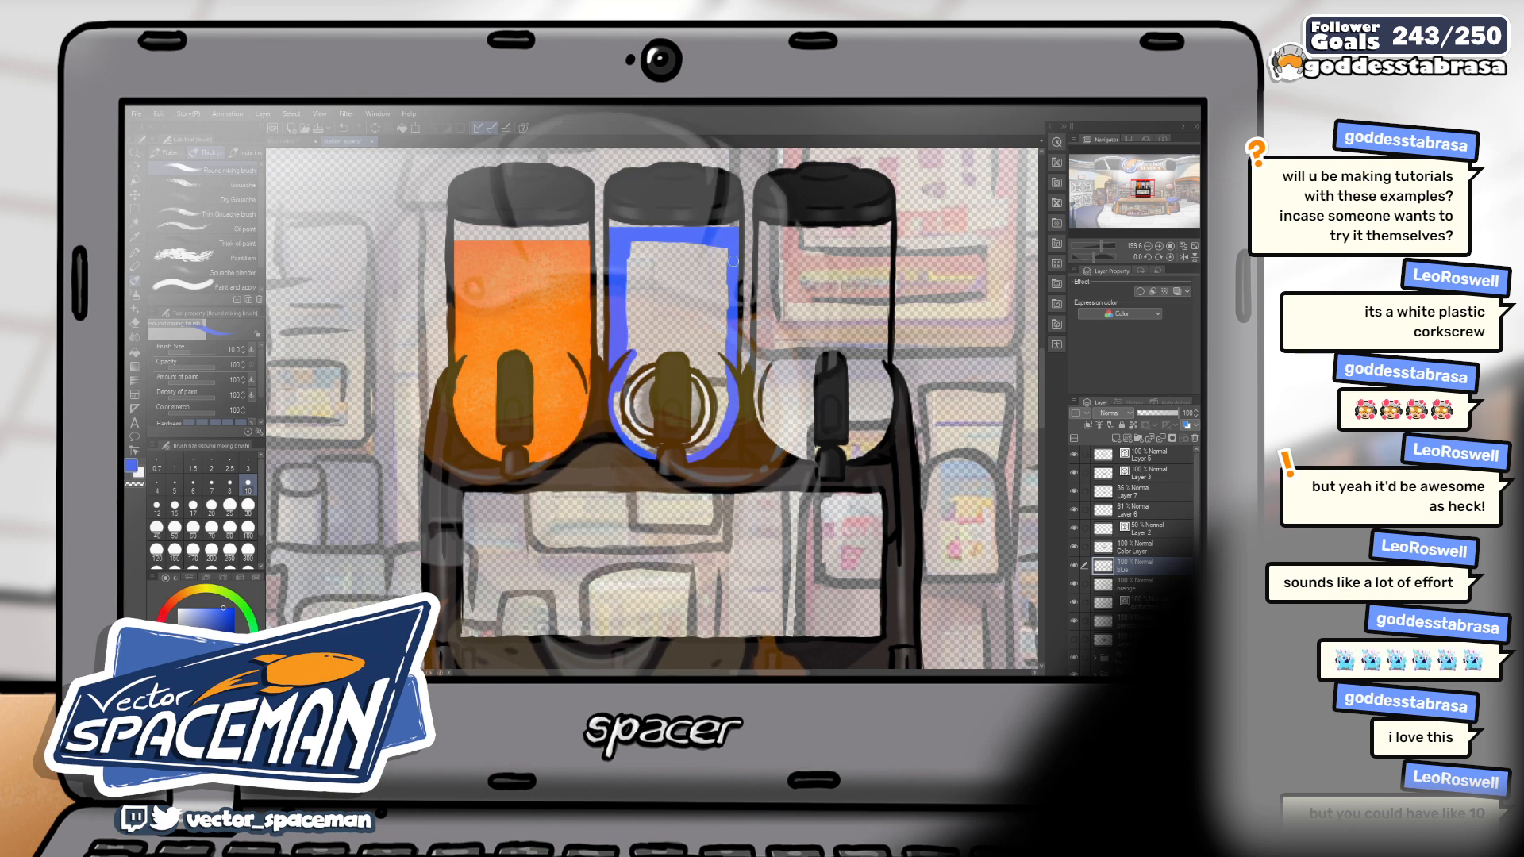
Fill the upper interior of the middle container with solid blue using a larger round mixing brush
{"action": "left_click", "coordinate": [211, 505]}
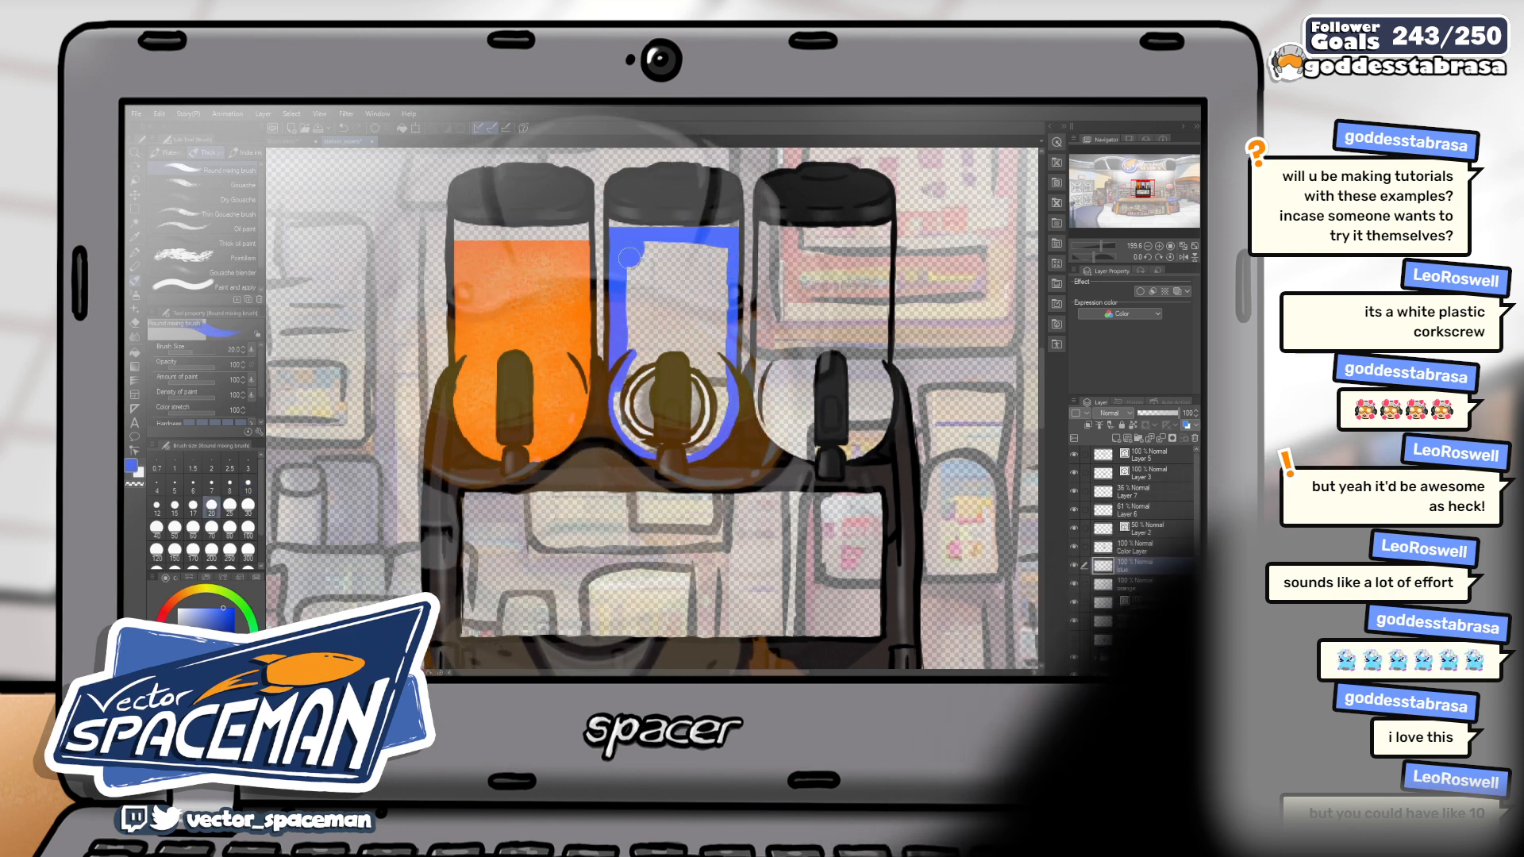
{"action": "mouse_move", "coordinate": [635, 249]}
{"action": "left_mouse_down"}
{"action": "mouse_move", "coordinate": [683, 249]}
{"action": "mouse_move", "coordinate": [722, 274]}
{"action": "mouse_move", "coordinate": [722, 413]}
{"action": "left_mouse_up"}
{"action": "mouse_move", "coordinate": [709, 257]}
{"action": "left_mouse_down"}
{"action": "mouse_move", "coordinate": [627, 267]}
{"action": "mouse_move", "coordinate": [702, 275]}
{"action": "mouse_move", "coordinate": [637, 269]}
{"action": "mouse_move", "coordinate": [617, 386]}
{"action": "left_mouse_up"}
{"action": "left_click_drag", "start_coordinate": [665, 269], "coordinate": [710, 378]}
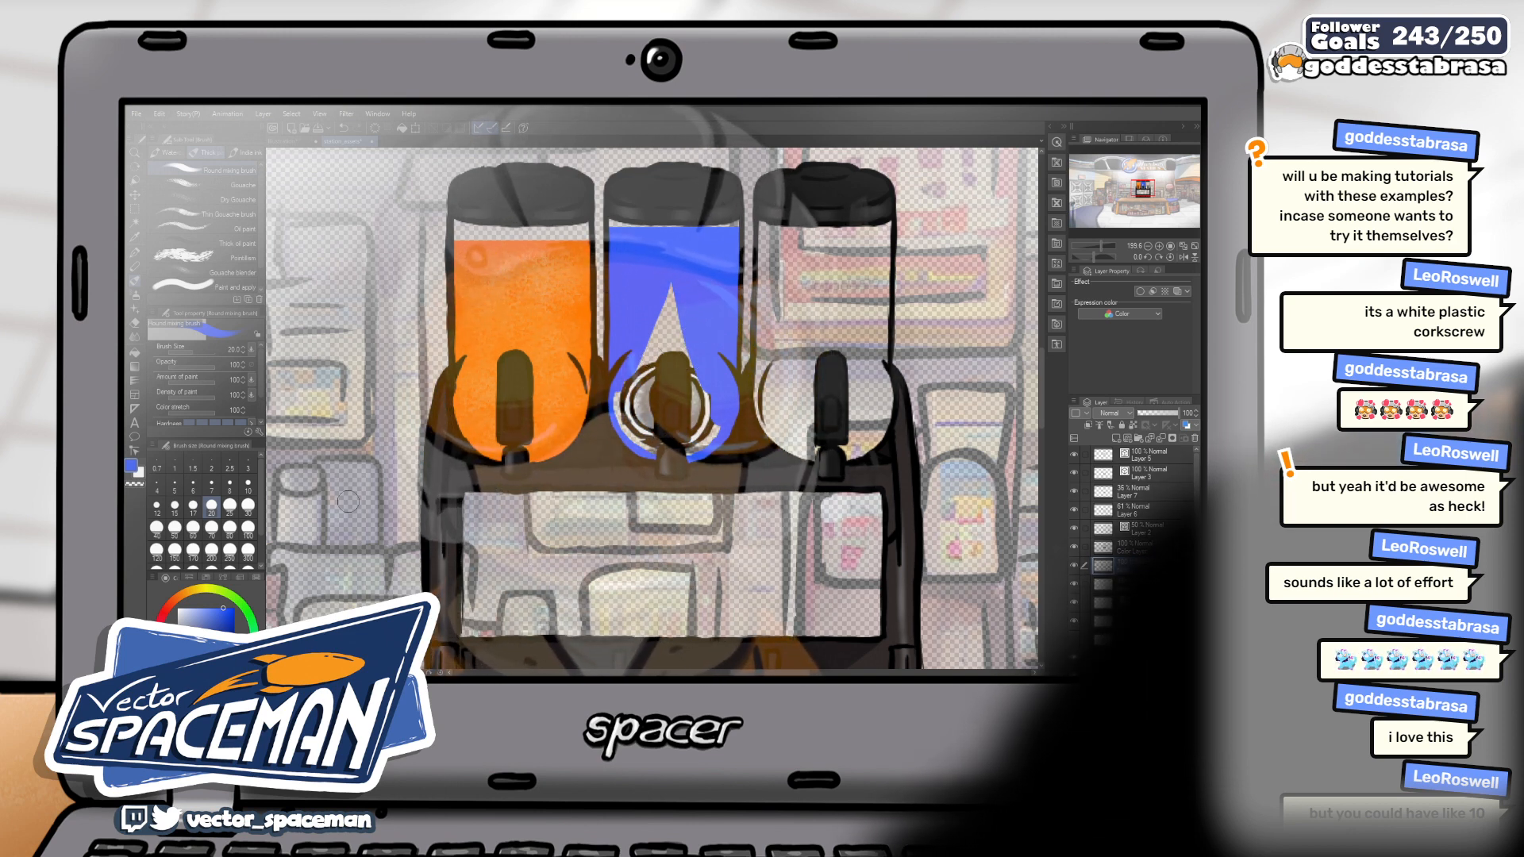
Try painting yellow over the middle nozzle window and in a wavy band across the blue slush, and undo the strokes
{"action": "left_click", "coordinate": [213, 608]}
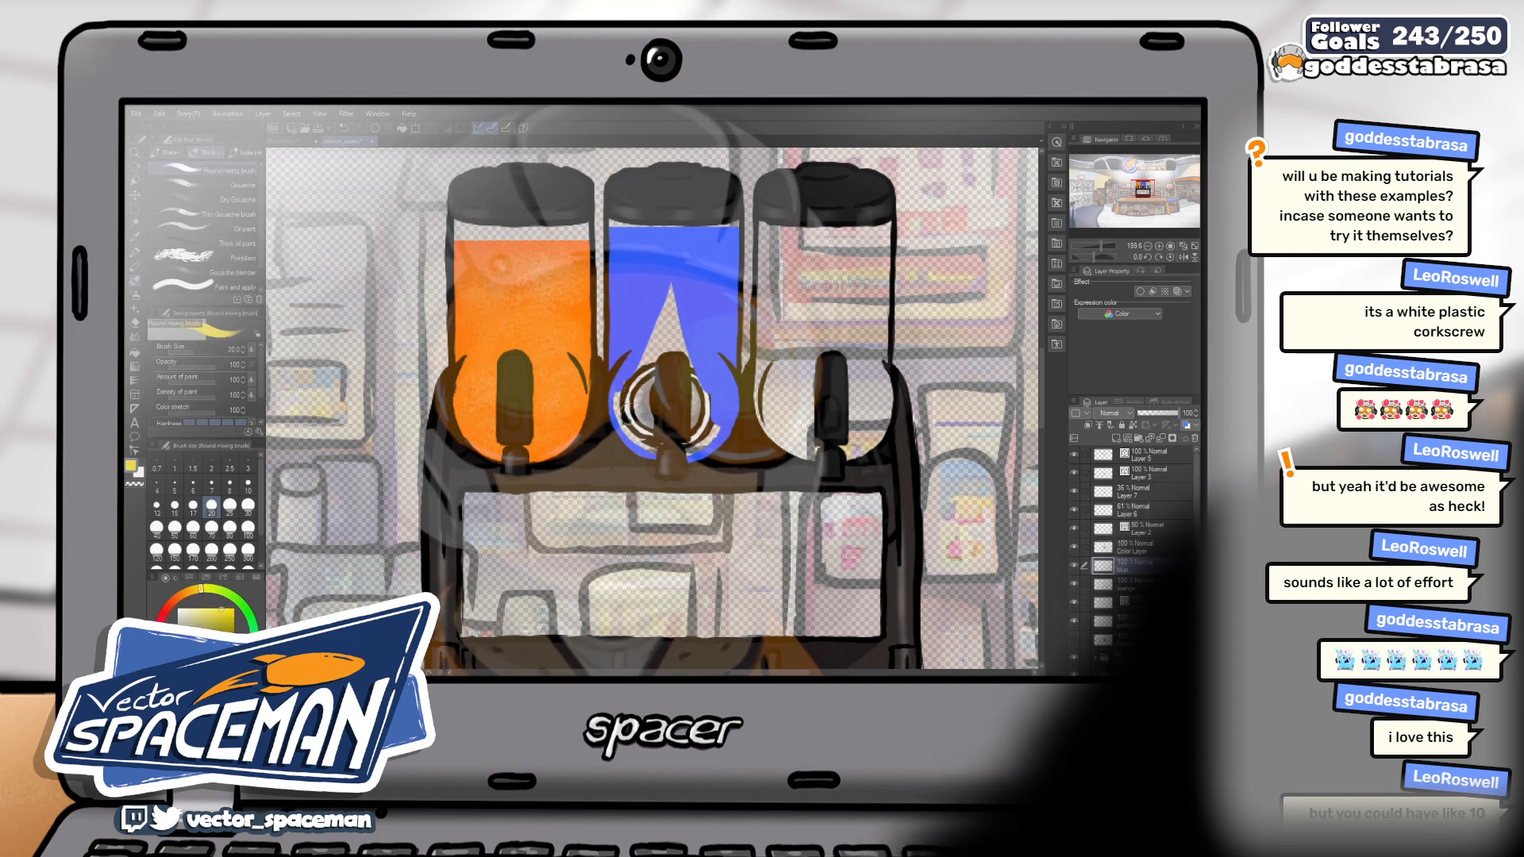
{"action": "left_click_drag", "start_coordinate": [655, 357], "coordinate": [680, 446]}
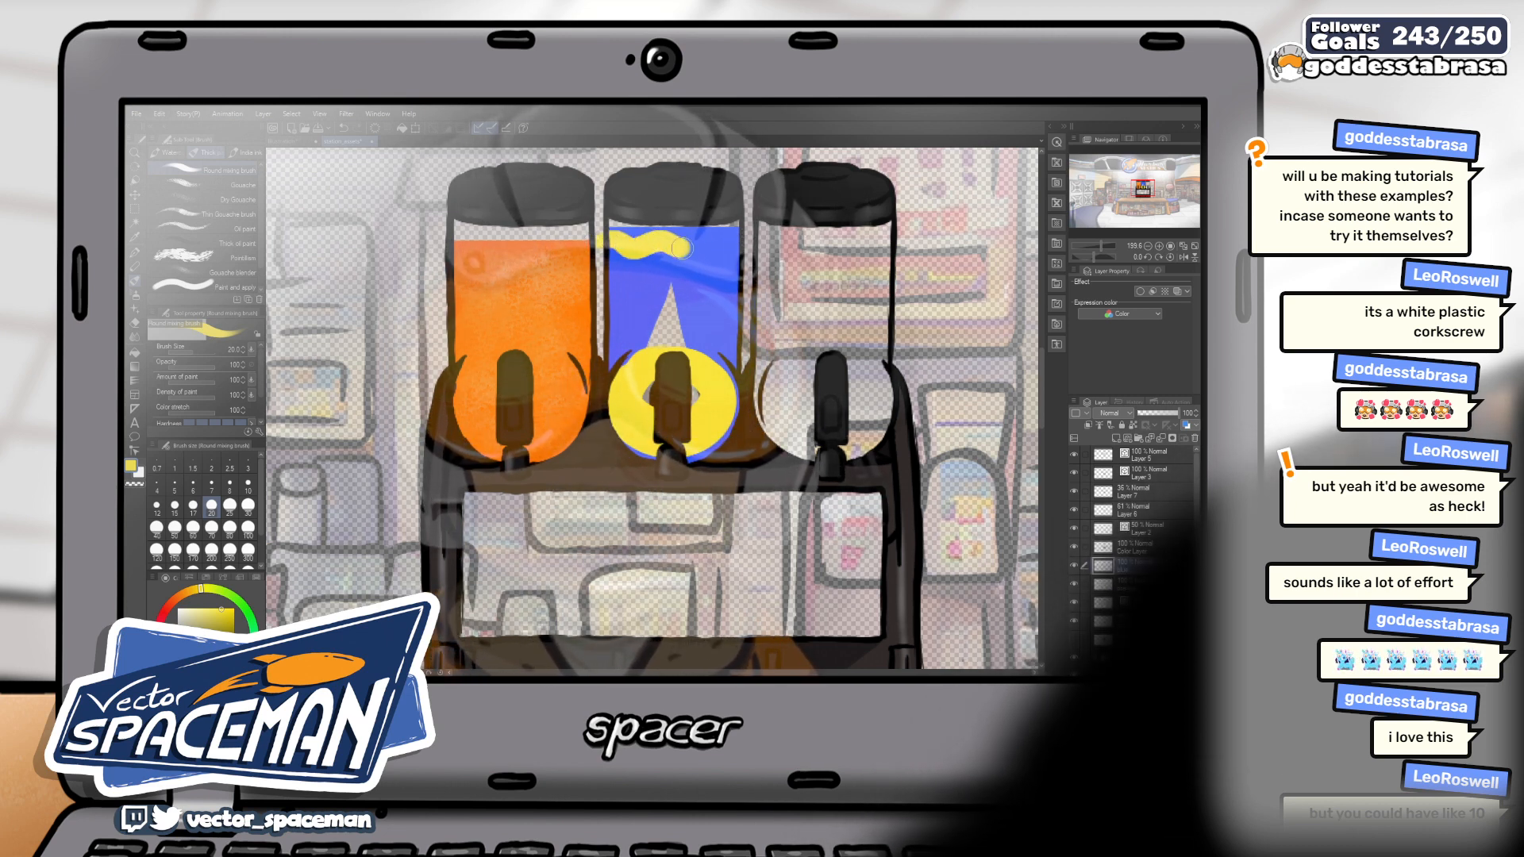
{"action": "left_click_drag", "start_coordinate": [675, 246], "coordinate": [740, 241]}
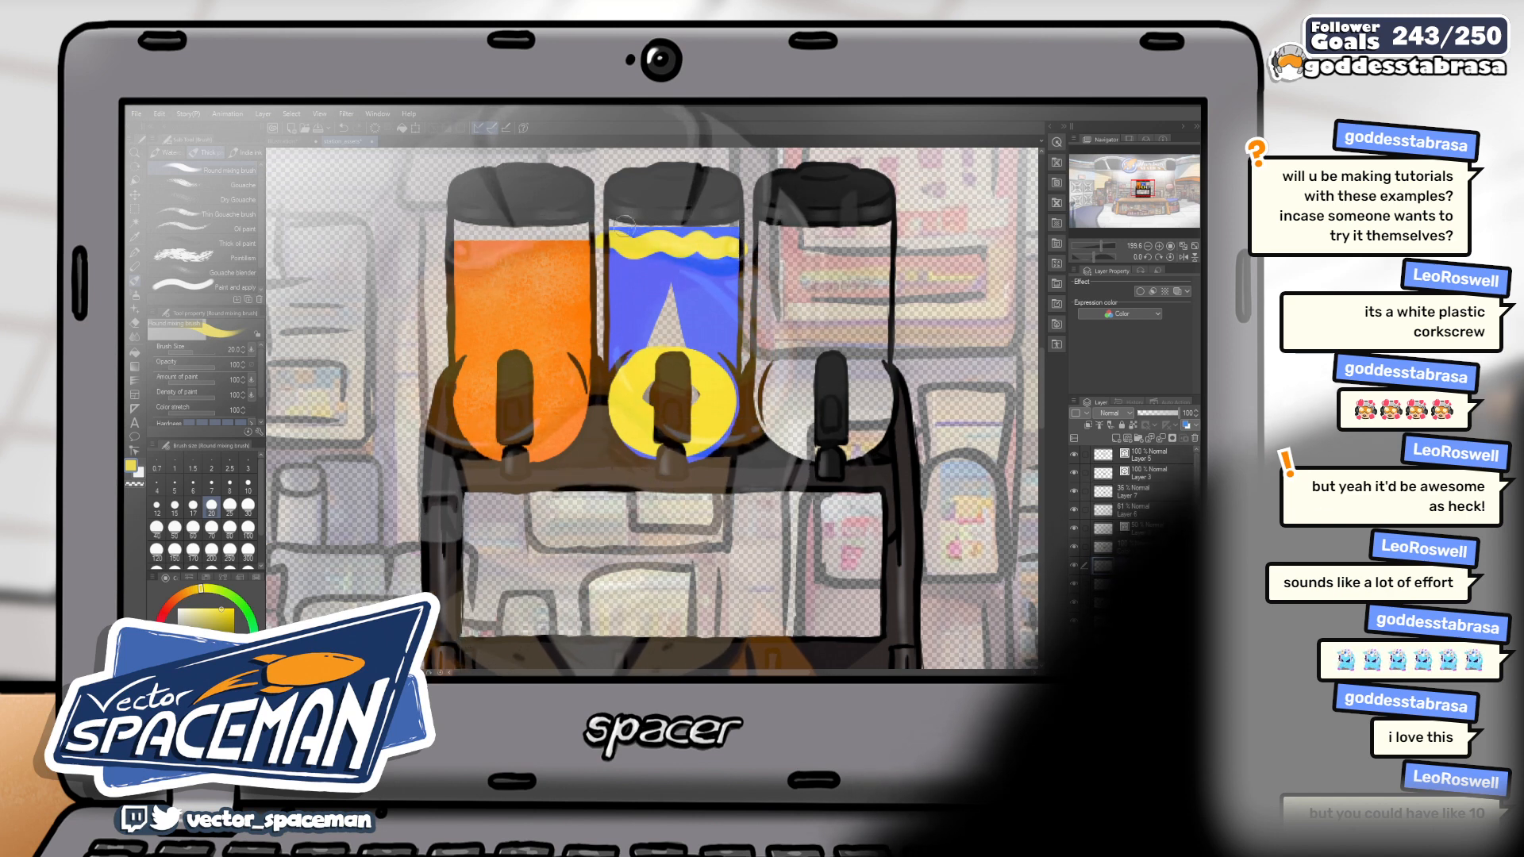
{"action": "left_click_drag", "start_coordinate": [615, 229], "coordinate": [733, 235]}
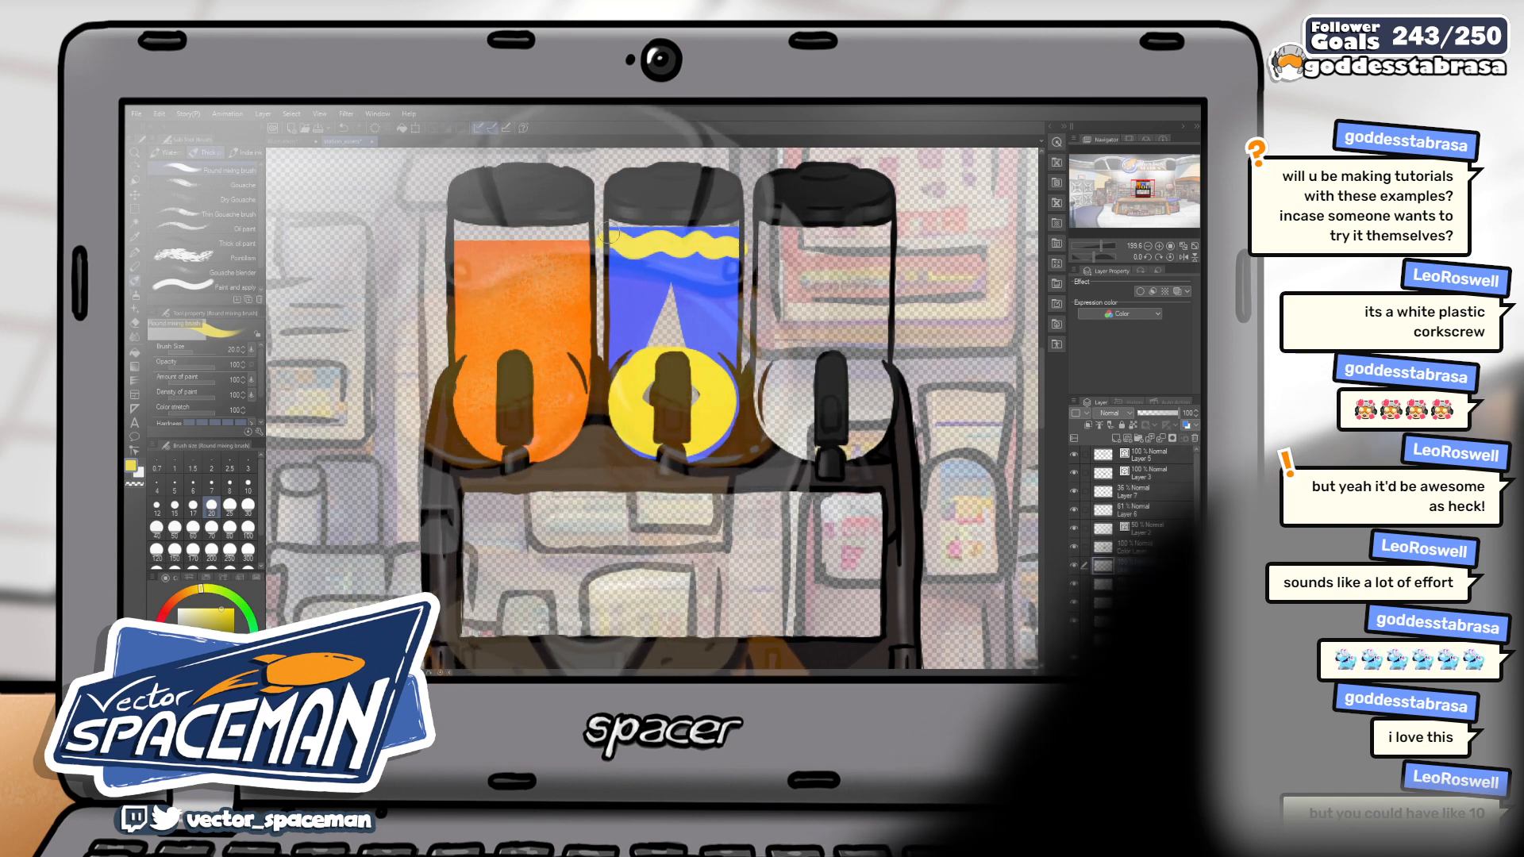
{"action": "left_click_drag", "start_coordinate": [601, 237], "coordinate": [733, 234]}
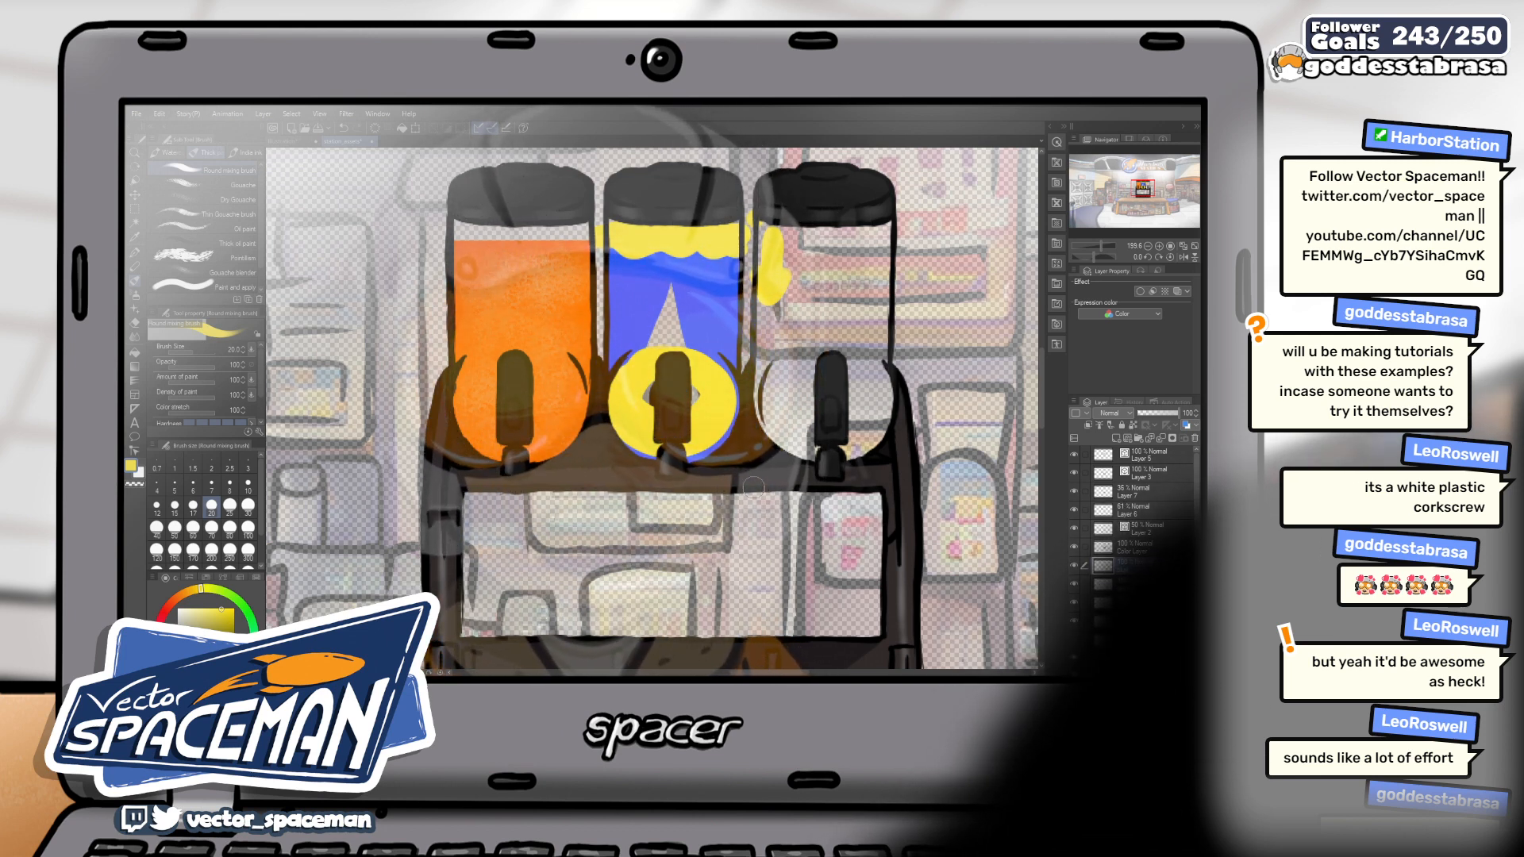
{"action": "key", "text": "ctrl+z"}
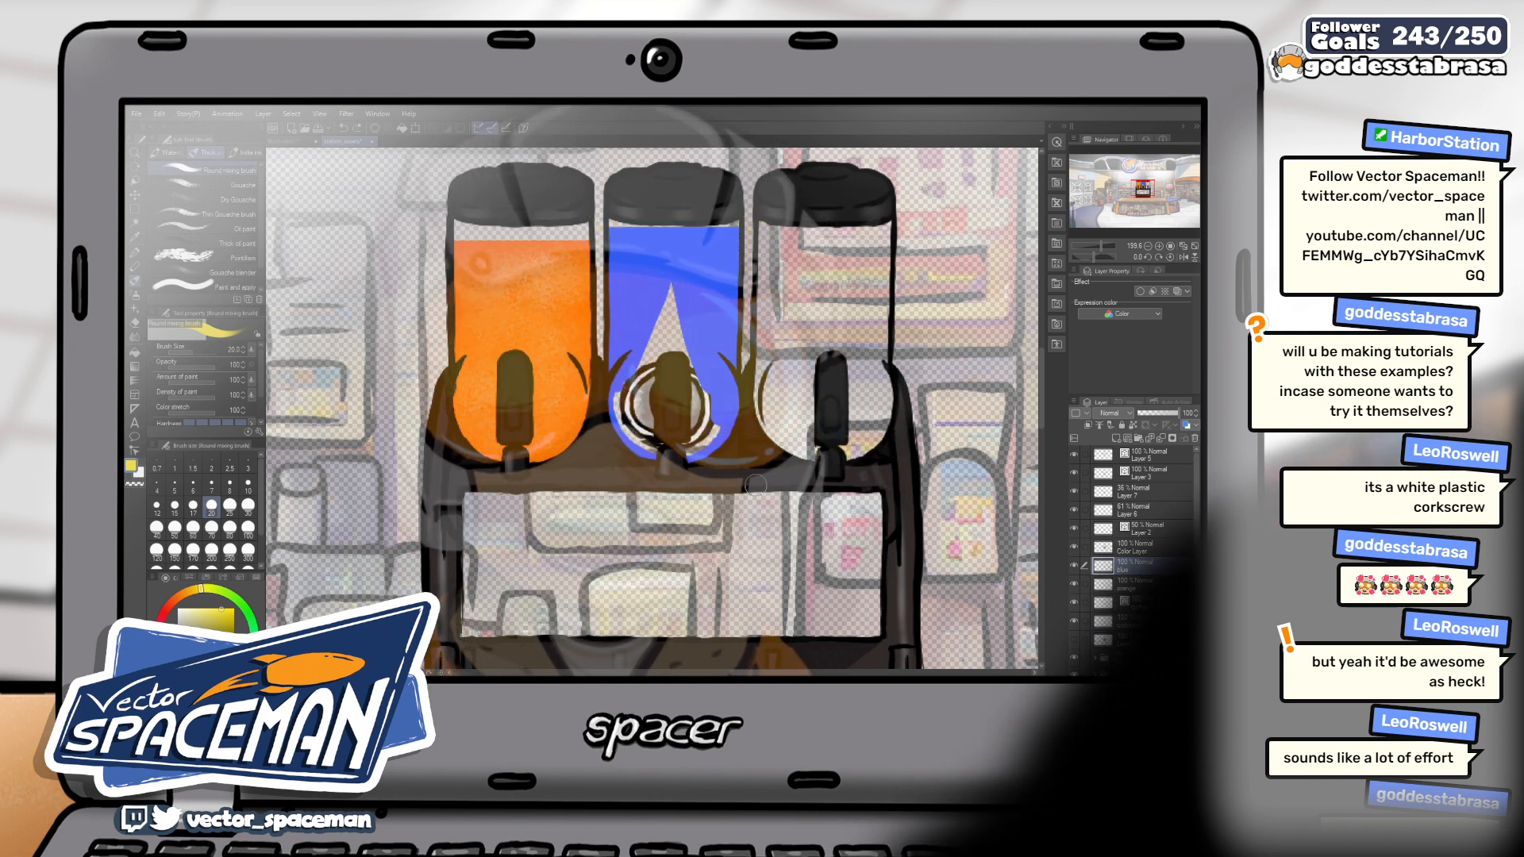
Sample the blue again to finish filling the middle container, and name a new layer above it blue_churn
{"action": "left_click", "coordinate": [645, 263], "text": "alt"}
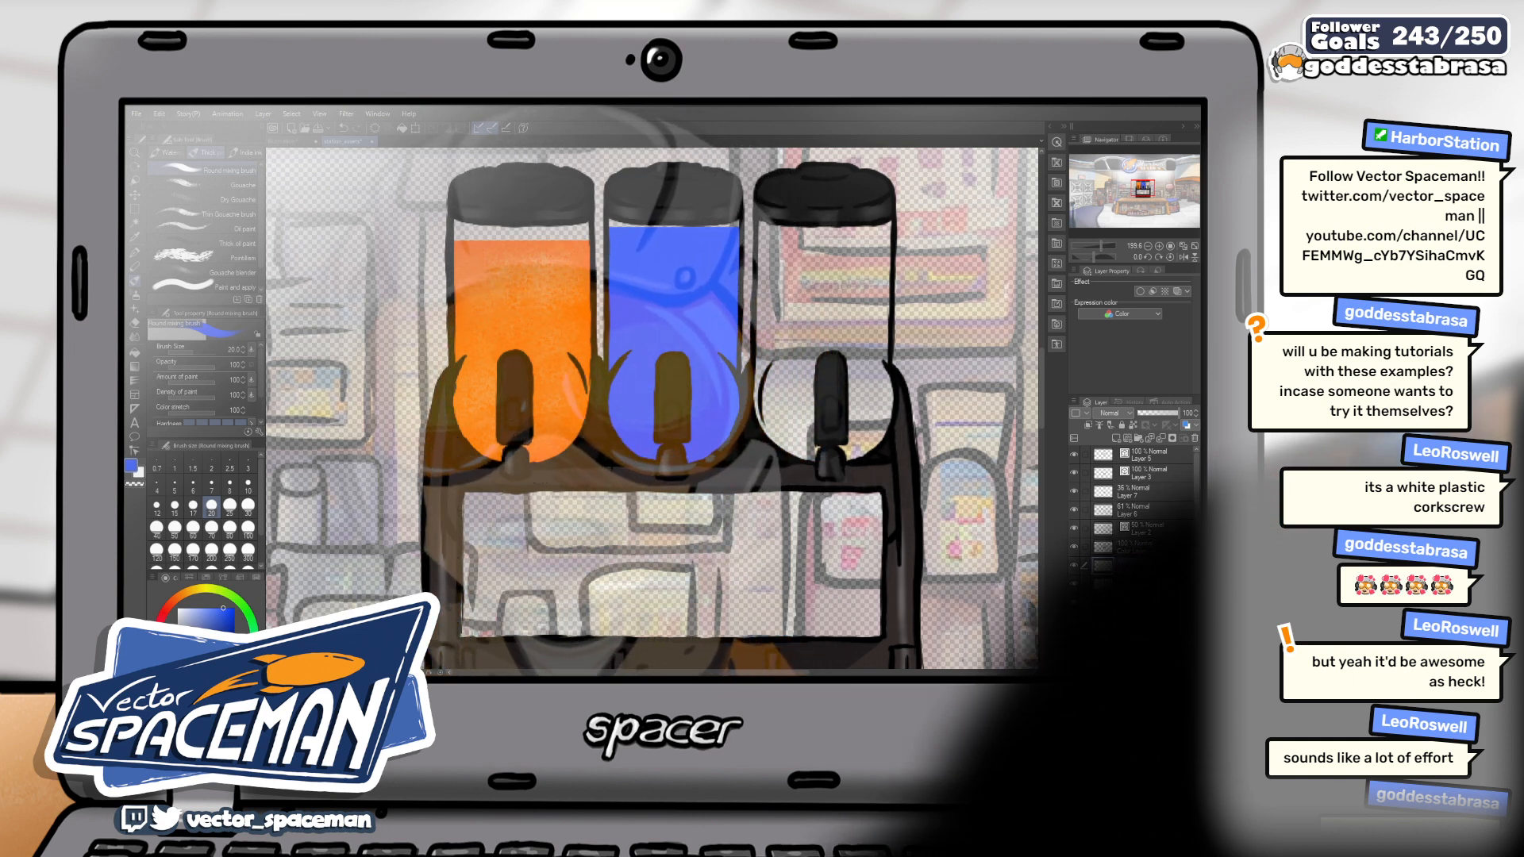
{"action": "type", "text": "blue_sh"}
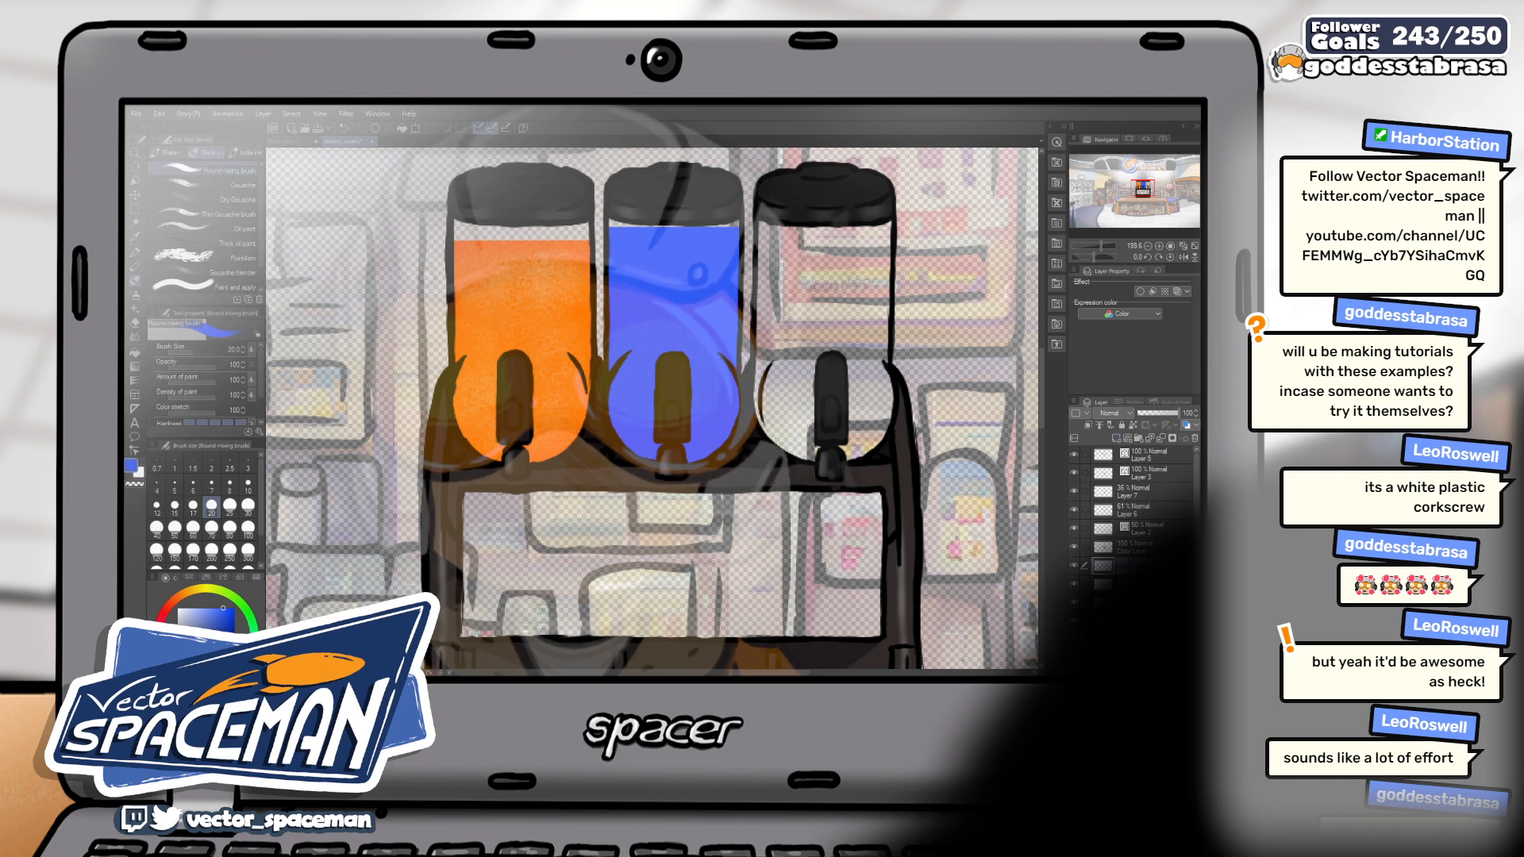
{"action": "key", "text": "BackSpace"}
{"action": "key", "text": "BackSpace"}
{"action": "key", "text": "BackSpace"}
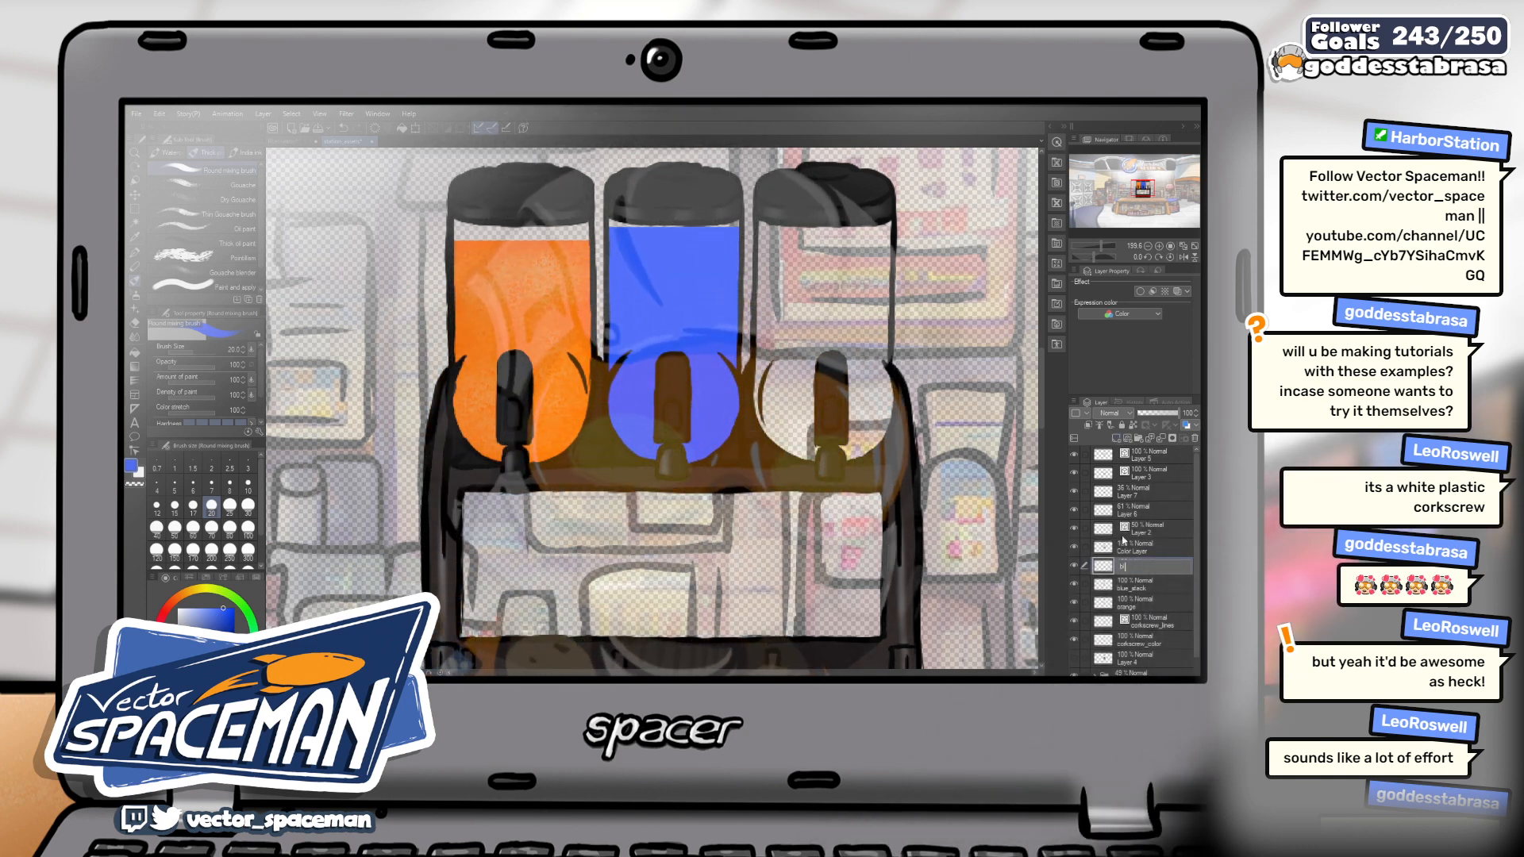
{"action": "type", "text": "_churn"}
{"action": "key", "text": "Return"}
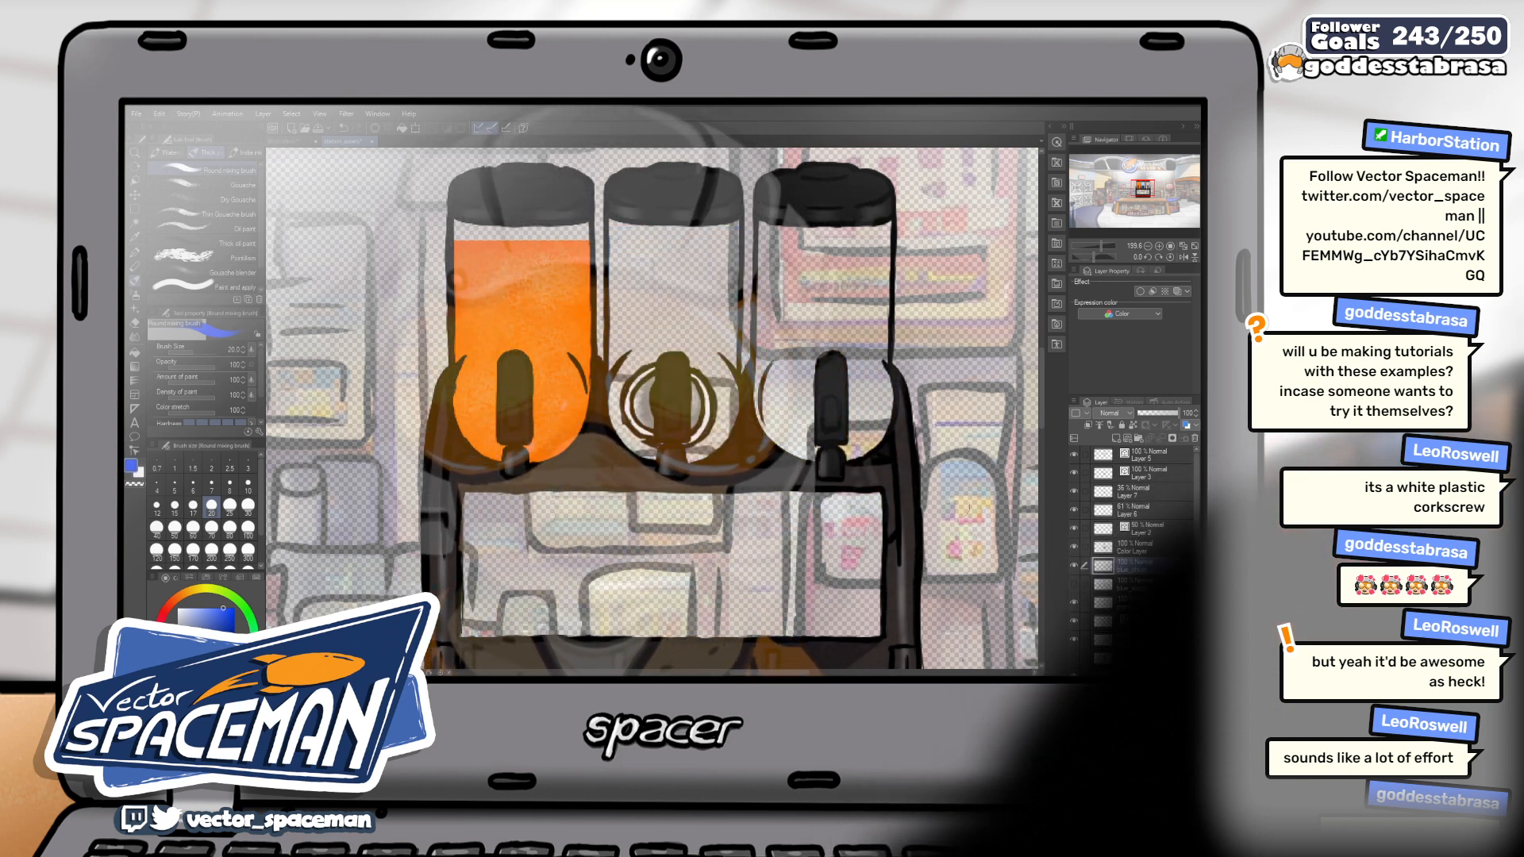
Paint the round middle nozzle window solid blue on blue_churn and texture it within its selection using a pale Dry Gouache brush
{"action": "mouse_move", "coordinate": [636, 362]}
{"action": "left_mouse_down"}
{"action": "mouse_move", "coordinate": [616, 403]}
{"action": "mouse_move", "coordinate": [628, 437]}
{"action": "mouse_move", "coordinate": [671, 457]}
{"action": "mouse_move", "coordinate": [716, 443]}
{"action": "mouse_move", "coordinate": [725, 377]}
{"action": "mouse_move", "coordinate": [697, 360]}
{"action": "mouse_move", "coordinate": [622, 380]}
{"action": "mouse_move", "coordinate": [661, 353]}
{"action": "left_mouse_up"}
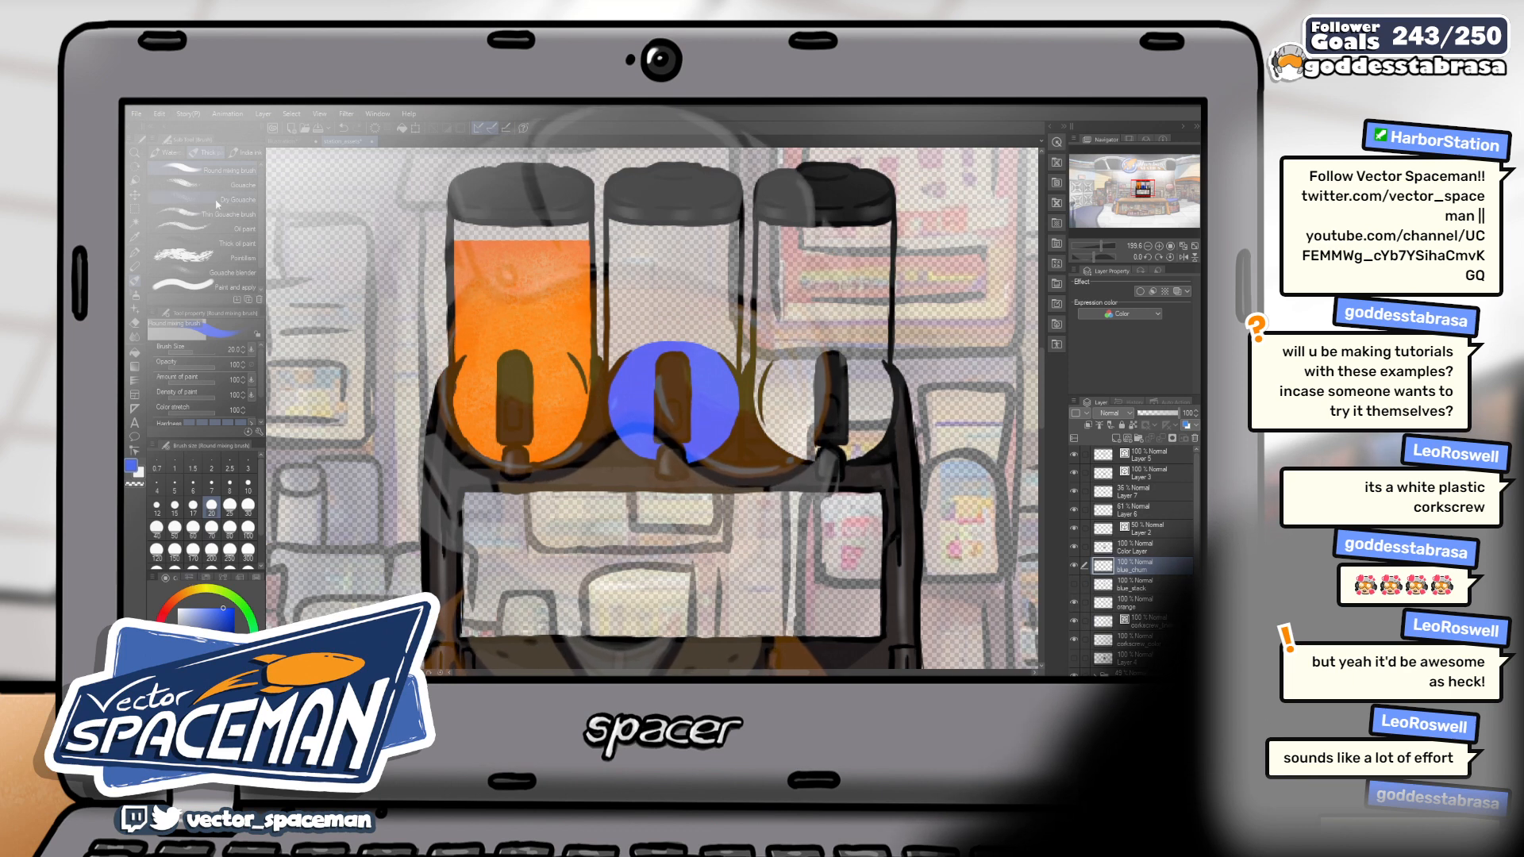
{"action": "left_click", "coordinate": [217, 221]}
{"action": "key", "text": "c"}
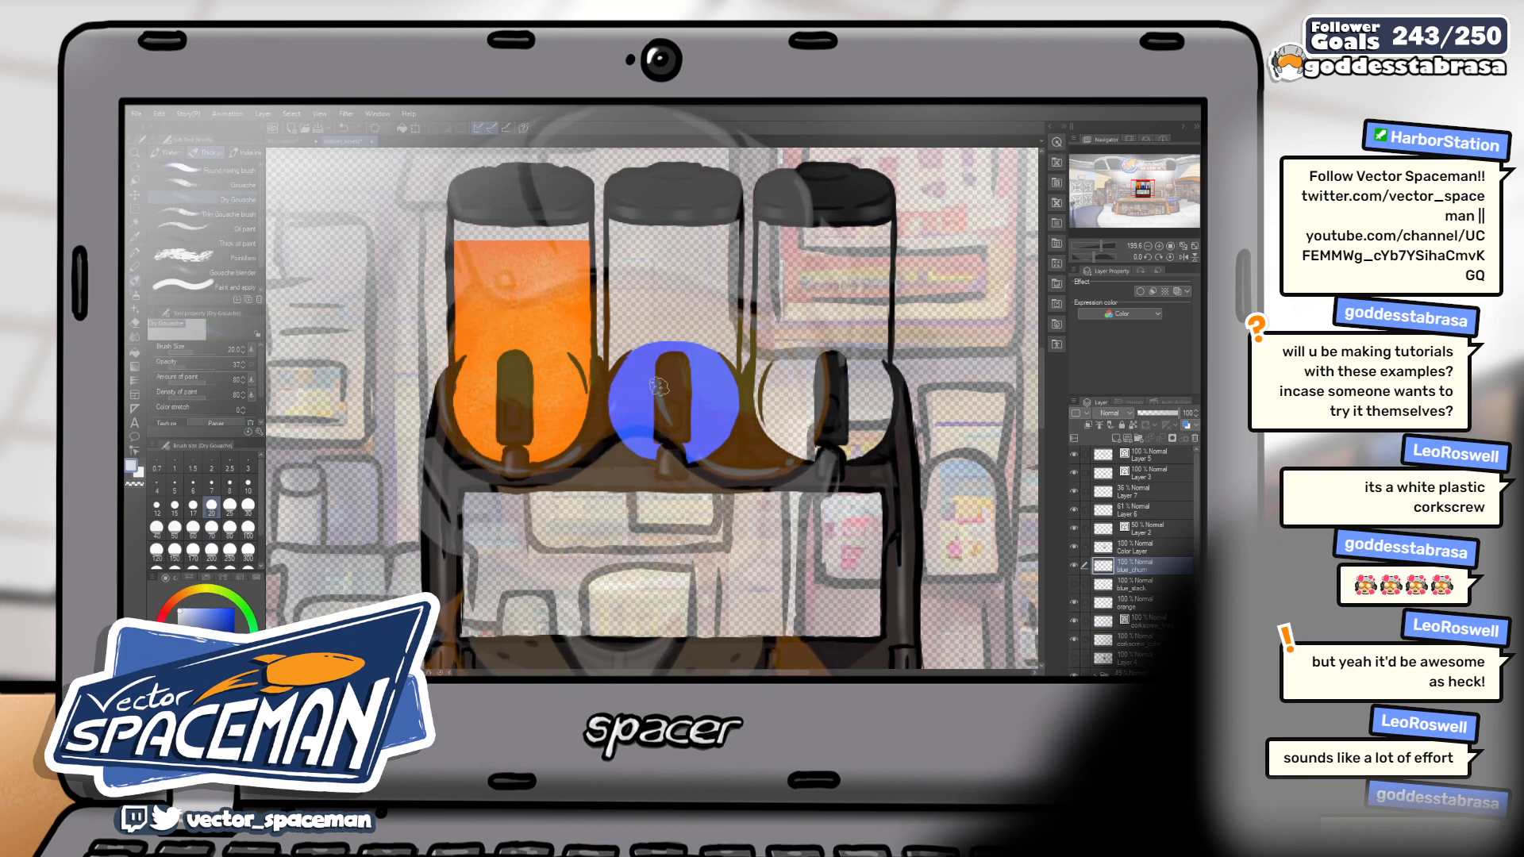
{"action": "left_click", "coordinate": [1103, 566], "text": "ctrl"}
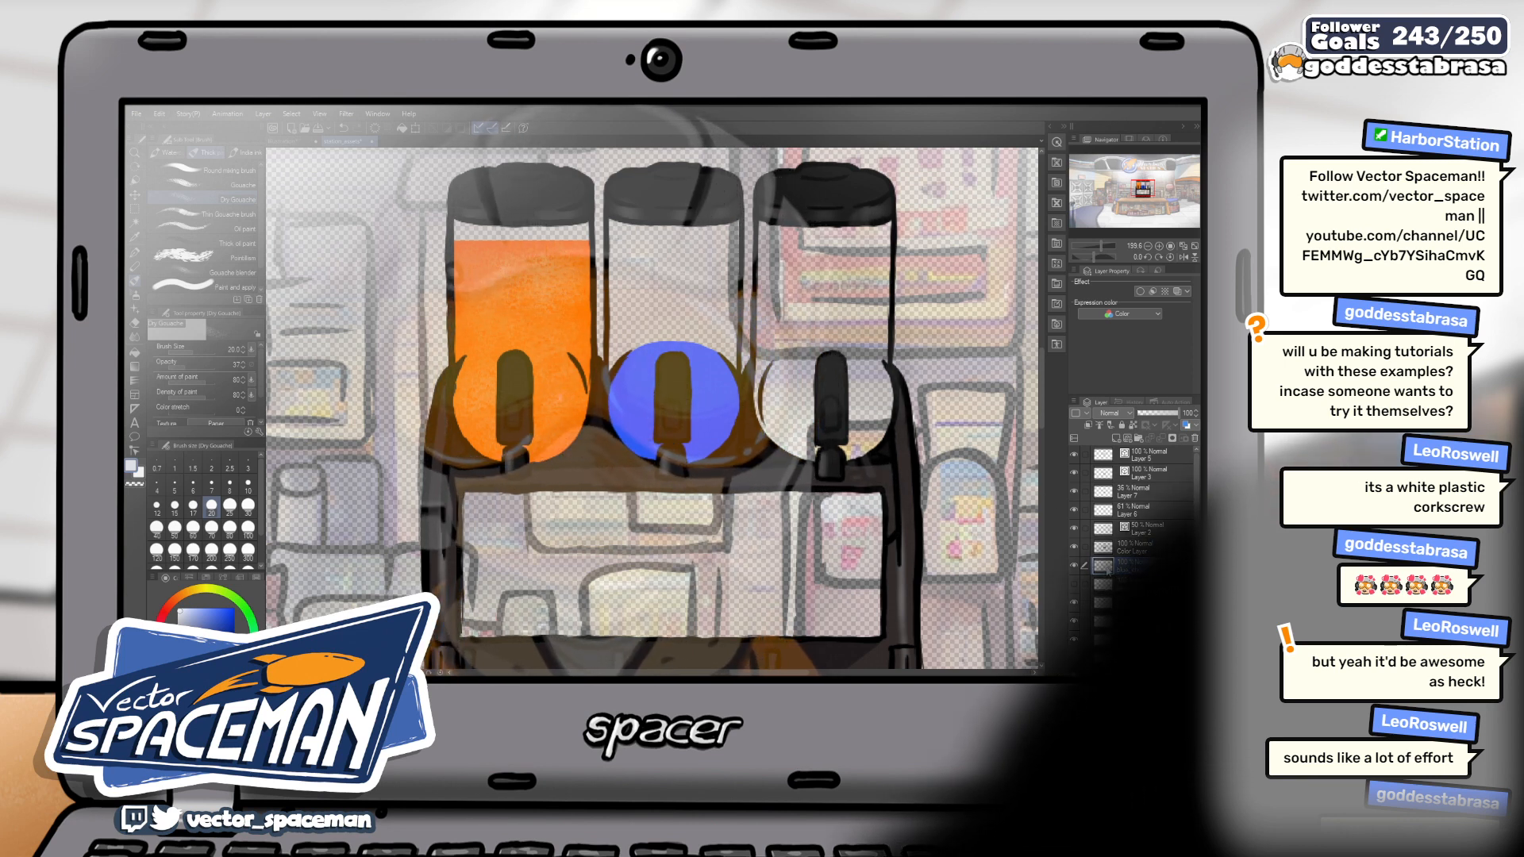
{"action": "left_click", "coordinate": [229, 529]}
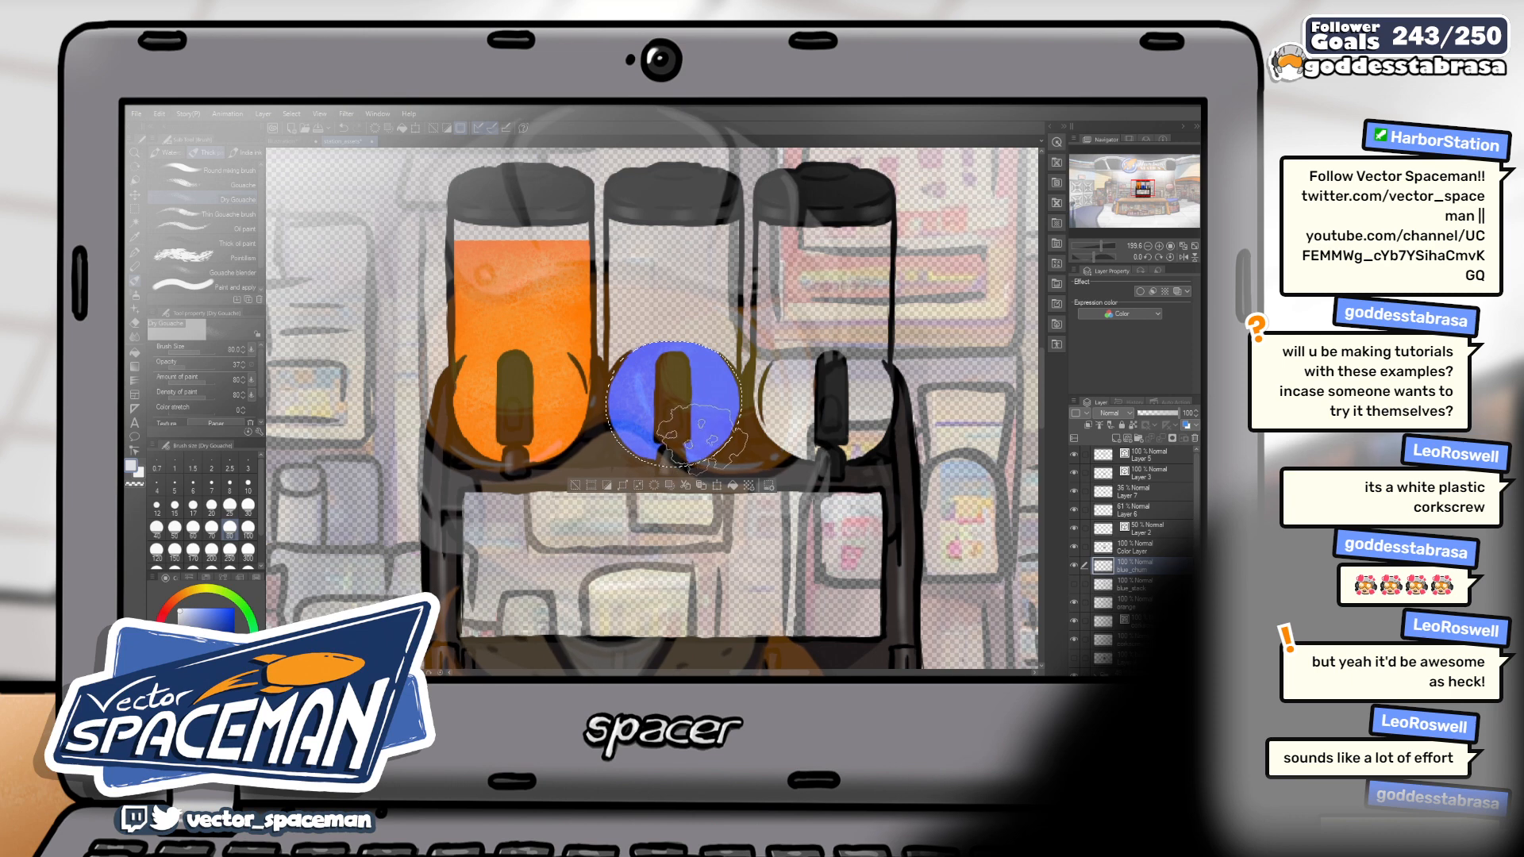
{"action": "key", "text": "bracketleft"}
{"action": "key", "text": "bracketleft"}
{"action": "key", "text": "bracketleft"}
{"action": "key", "text": "bracketleft"}
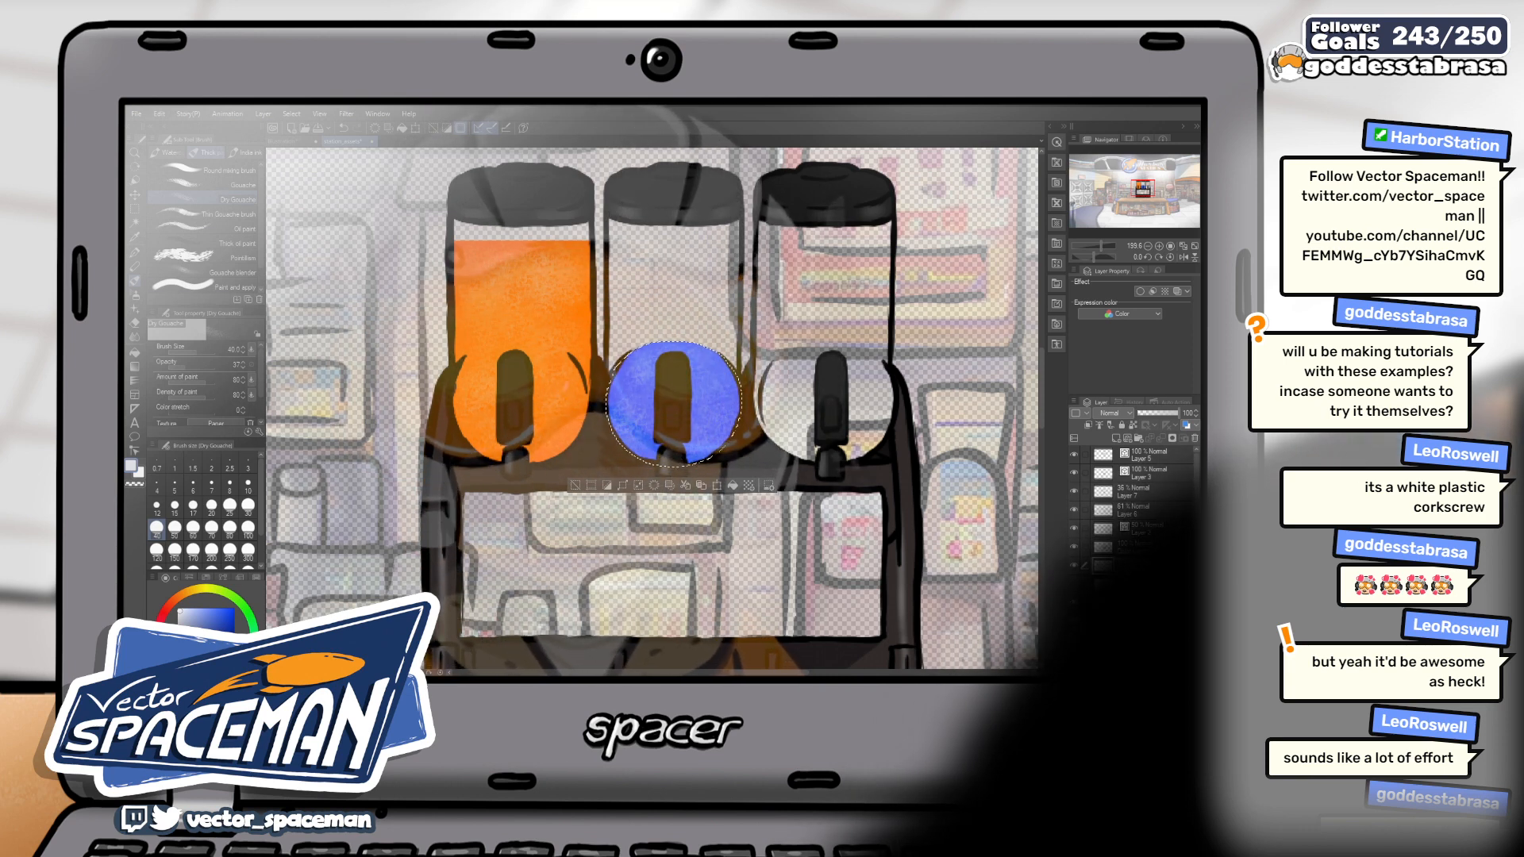
{"action": "left_click", "coordinate": [135, 209]}
{"action": "key", "text": "ctrl+d"}
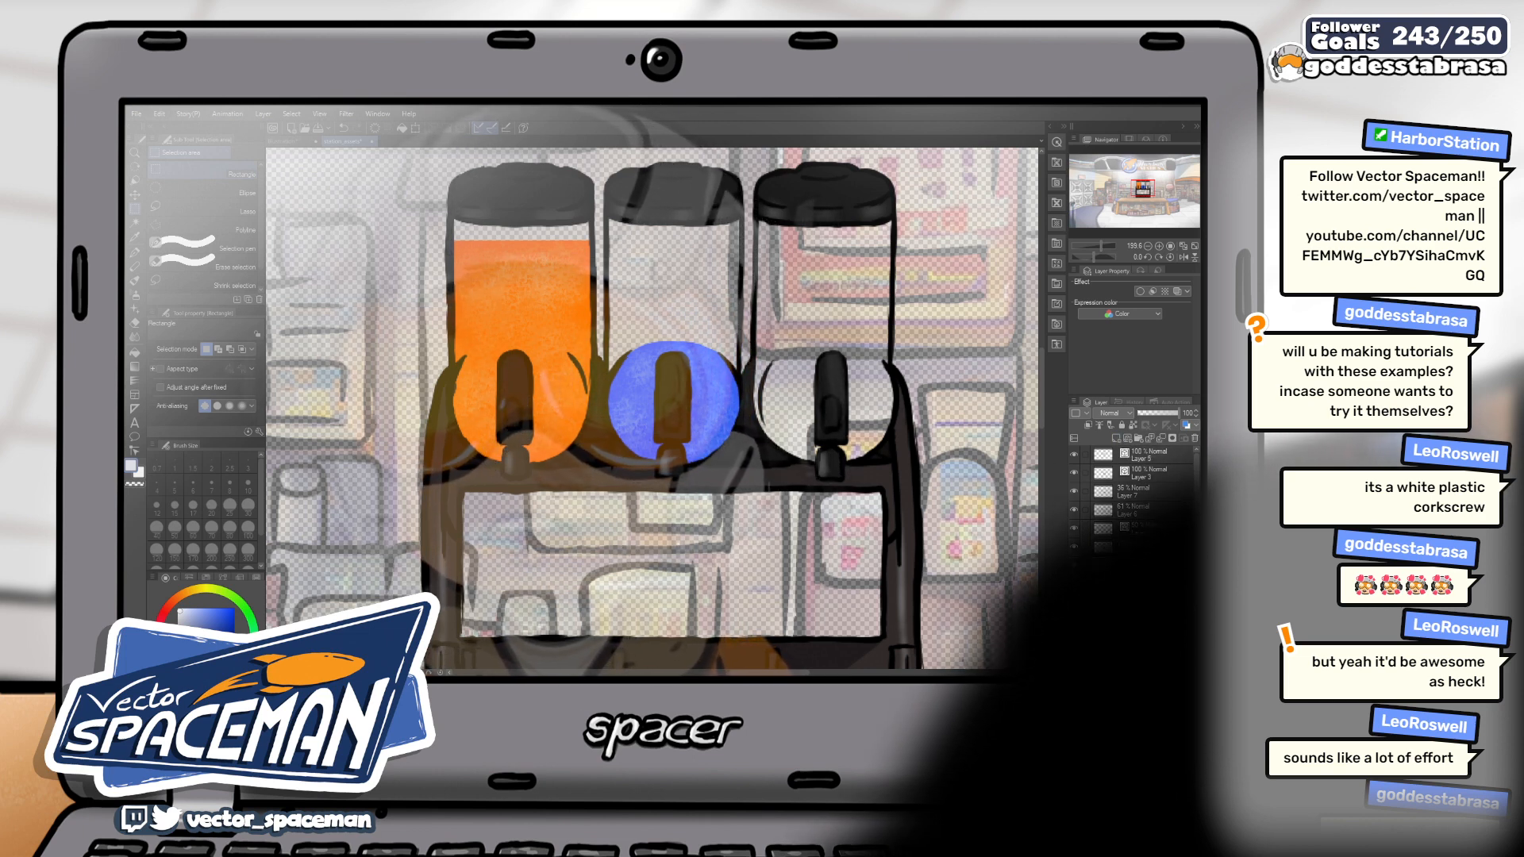
Name the new layer above blue_churn as blue_churn2
{"action": "double_click", "coordinate": [1123, 568]}
{"action": "type", "text": "blue_c"}
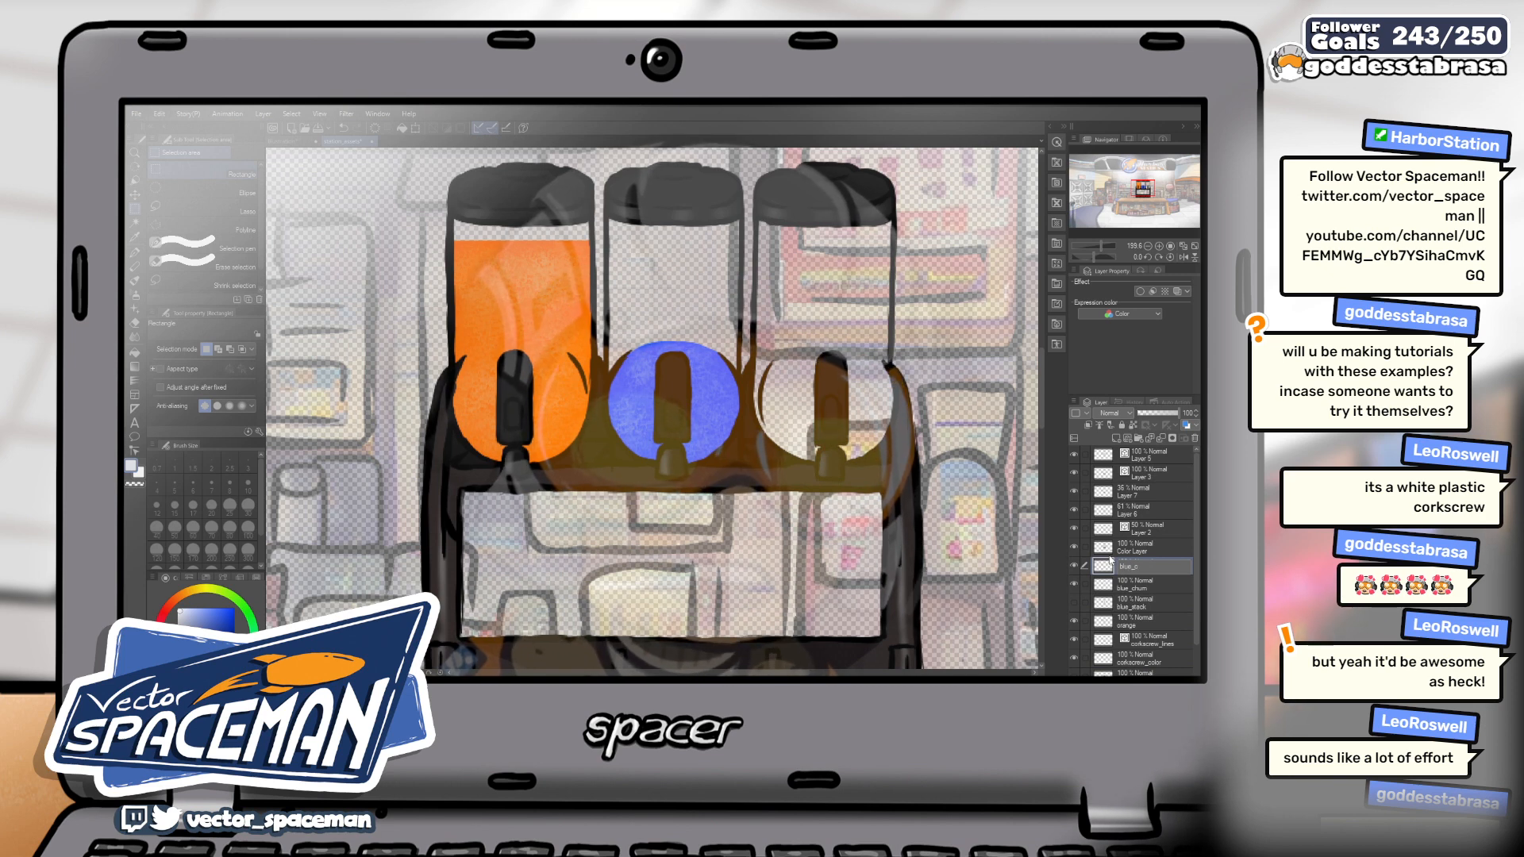
{"action": "type", "text": "hurn2"}
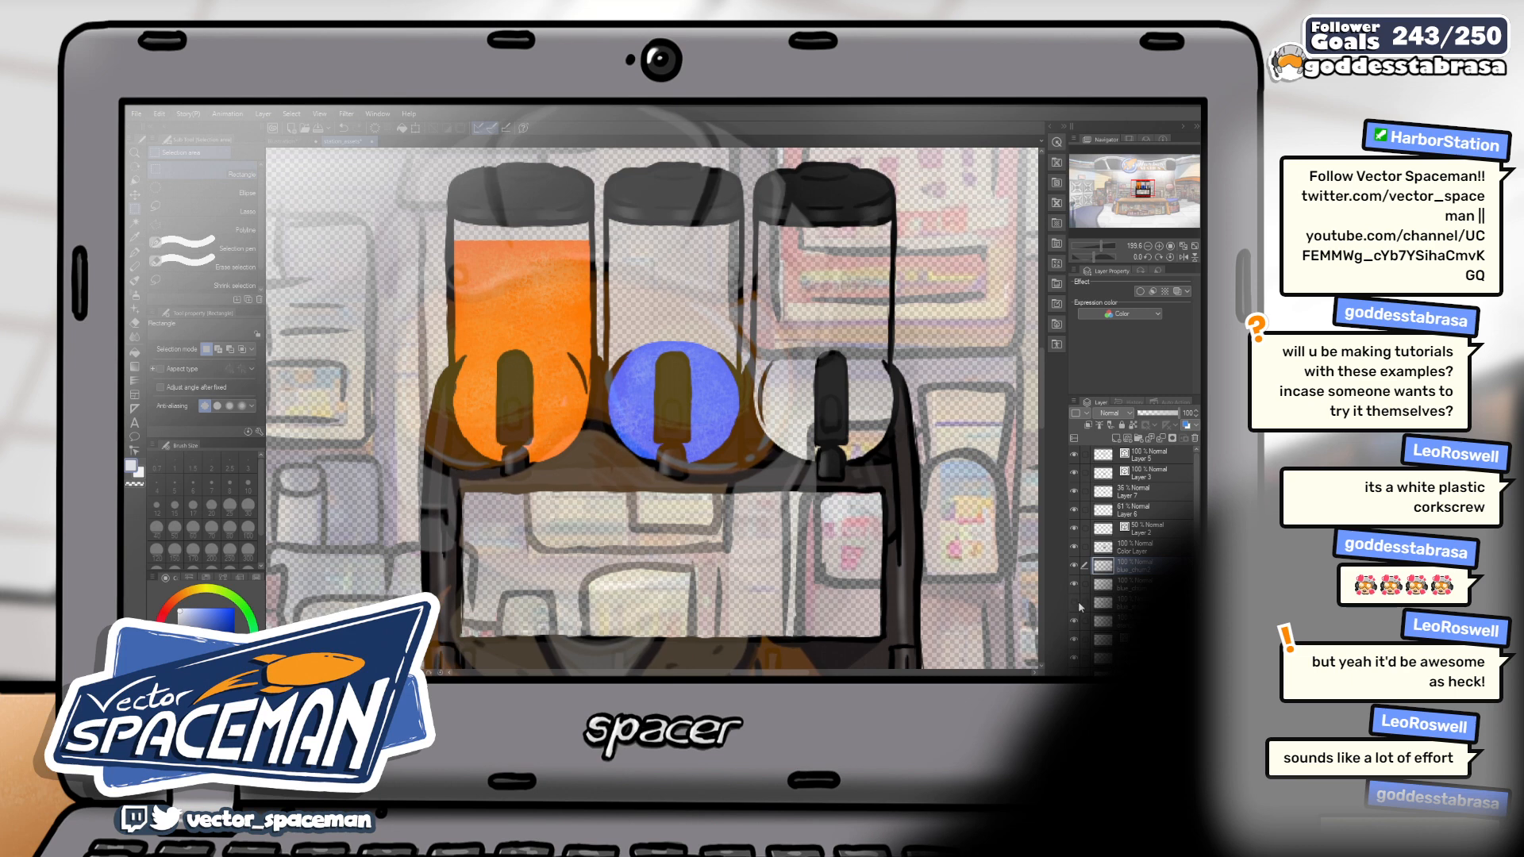
Sample the slush blue and paint a smaller solid disc inside the middle nozzle window on blue_churn2 with the round mixing brush
{"action": "left_click", "coordinate": [711, 284], "text": "alt"}
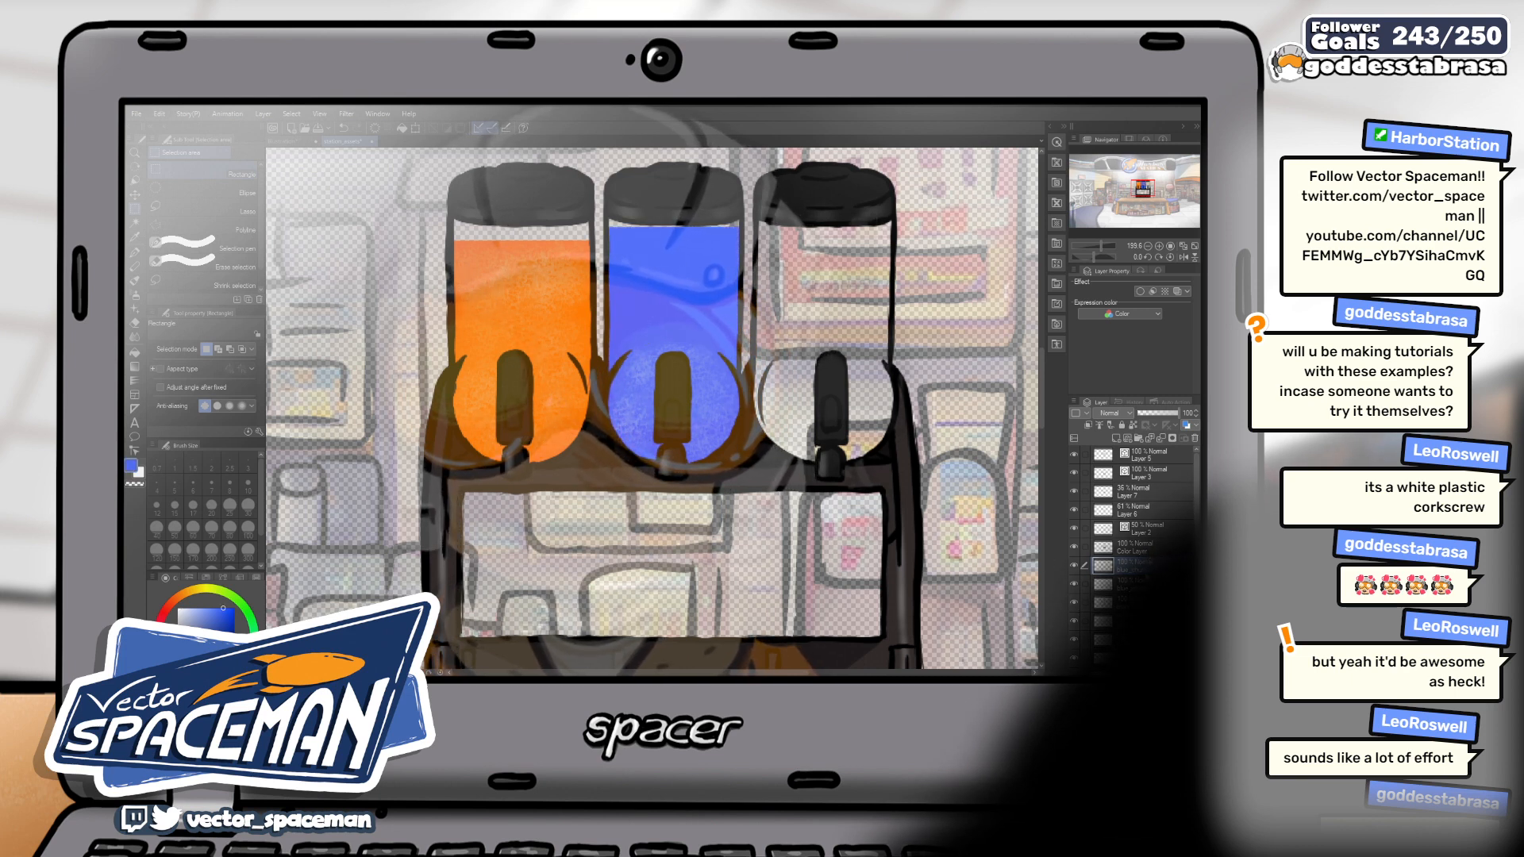
{"action": "key", "text": "b"}
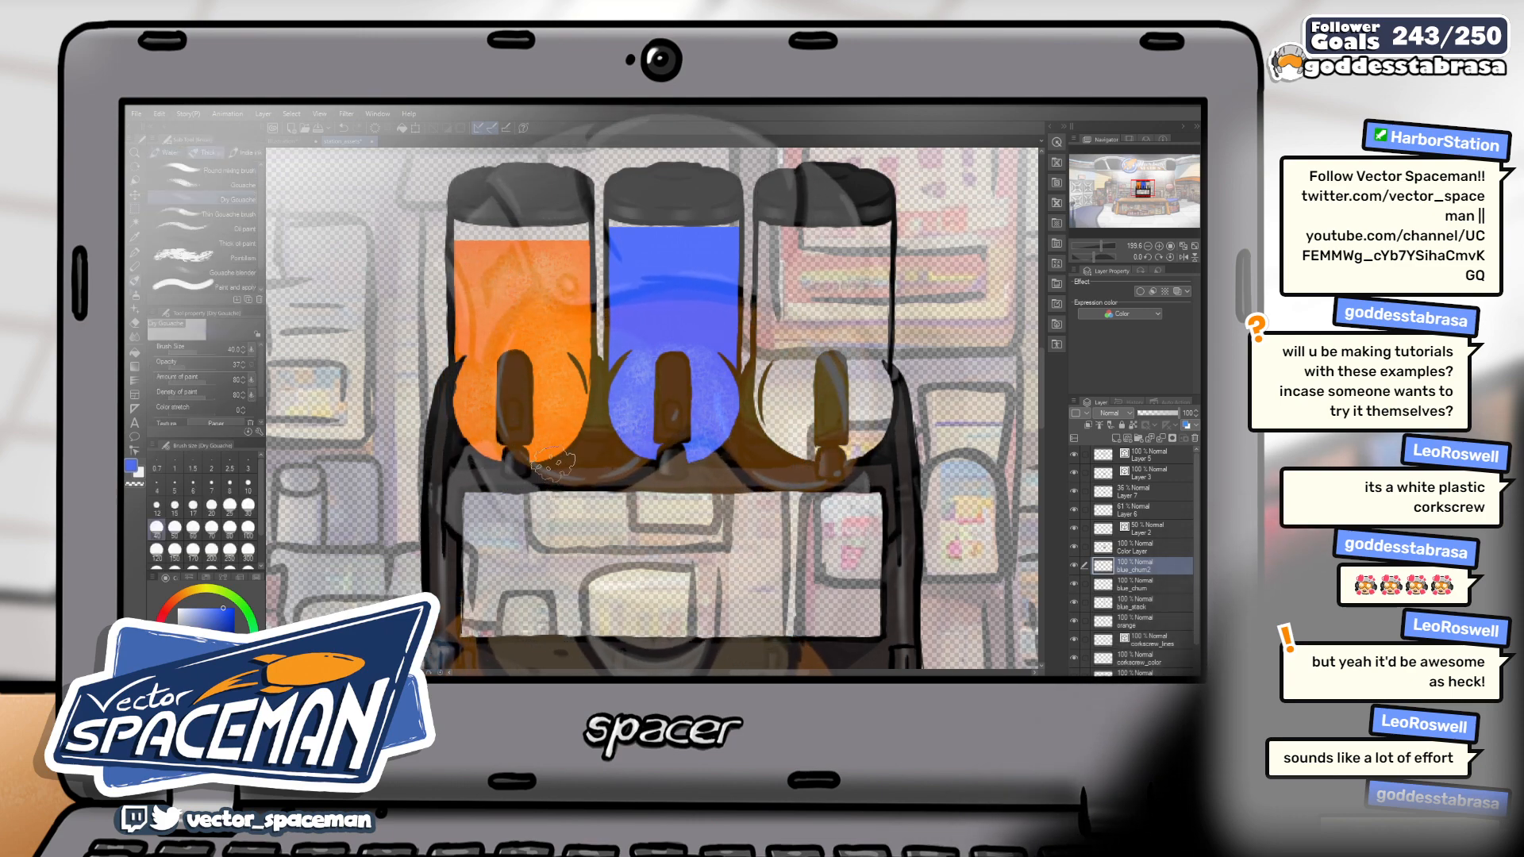
{"action": "left_click", "coordinate": [216, 171]}
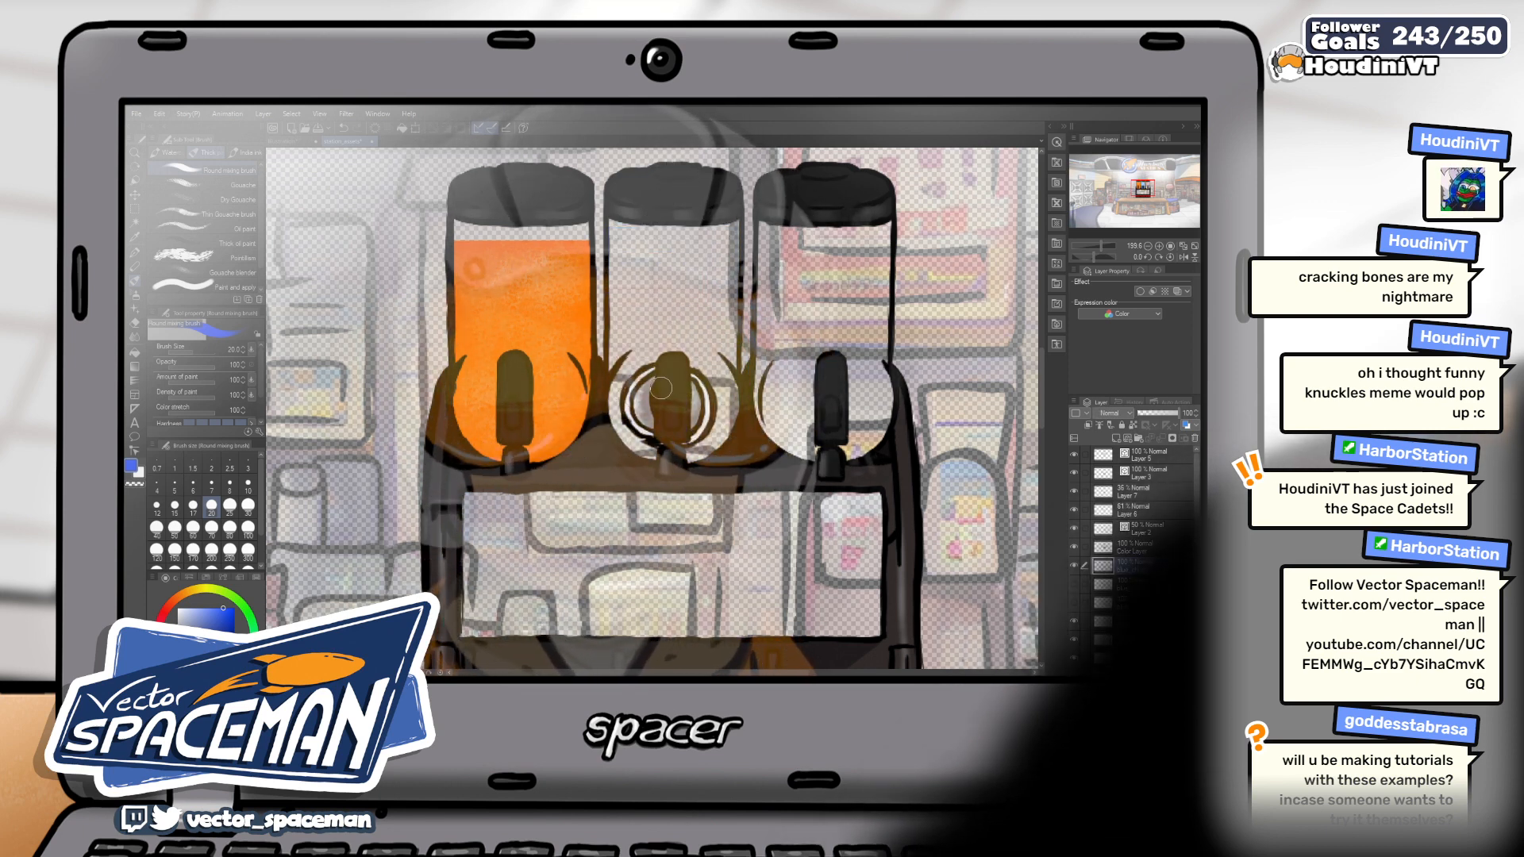
{"action": "left_click_drag", "start_coordinate": [648, 390], "coordinate": [650, 399]}
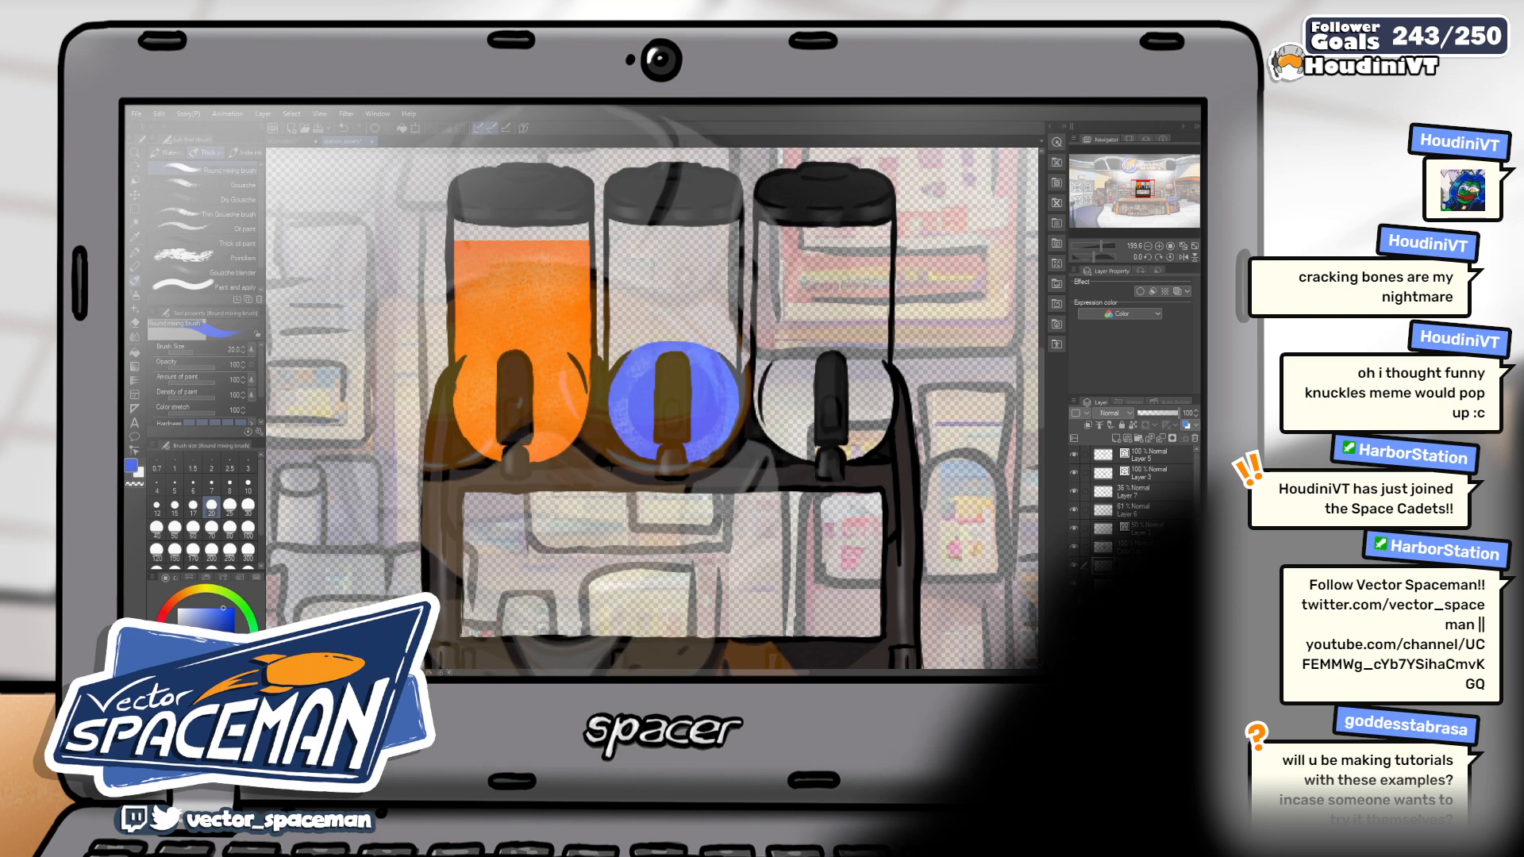
{"action": "left_click_drag", "start_coordinate": [627, 238], "coordinate": [714, 334]}
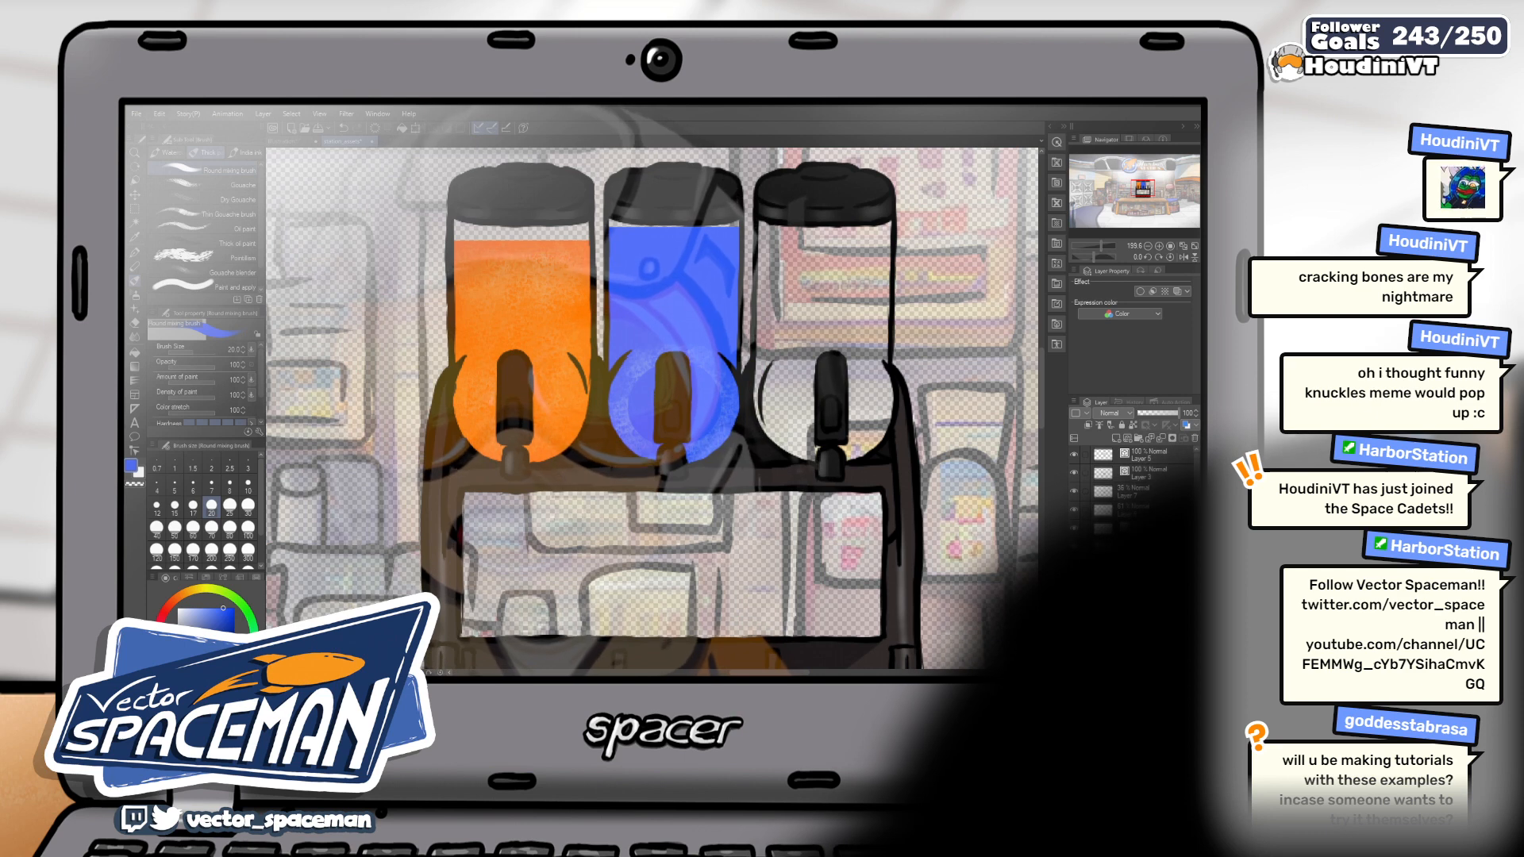
Select the smaller disc in the middle nozzle window on blue_churn2 and texture it with a pale Dry Gouache brush
{"action": "left_click", "coordinate": [665, 397]}
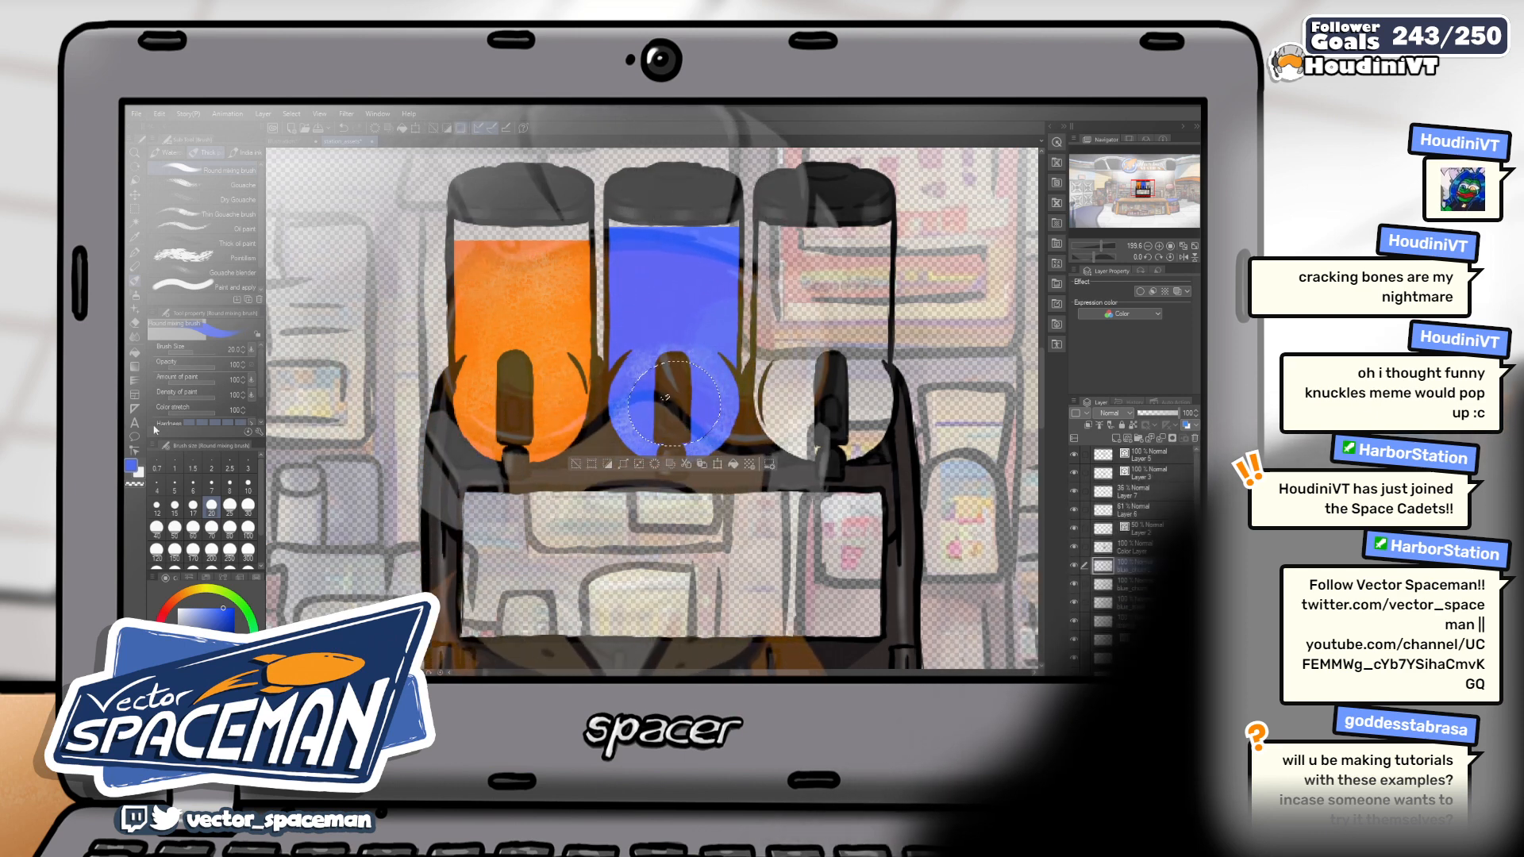
{"action": "left_click", "coordinate": [231, 212]}
{"action": "left_click", "coordinate": [230, 200]}
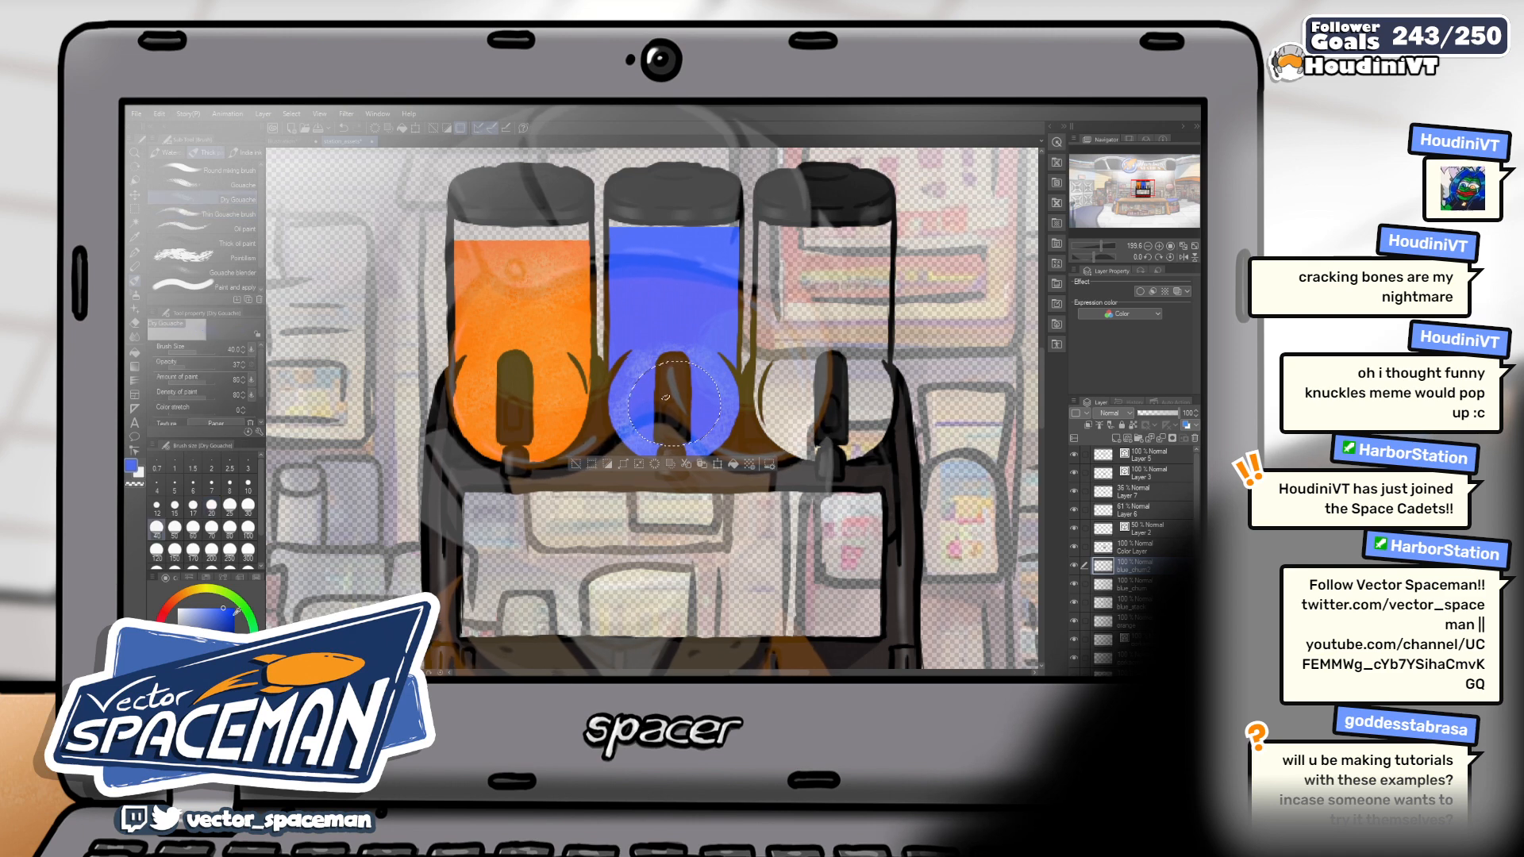
{"action": "key", "text": "c"}
{"action": "left_click_drag", "start_coordinate": [619, 371], "coordinate": [647, 385]}
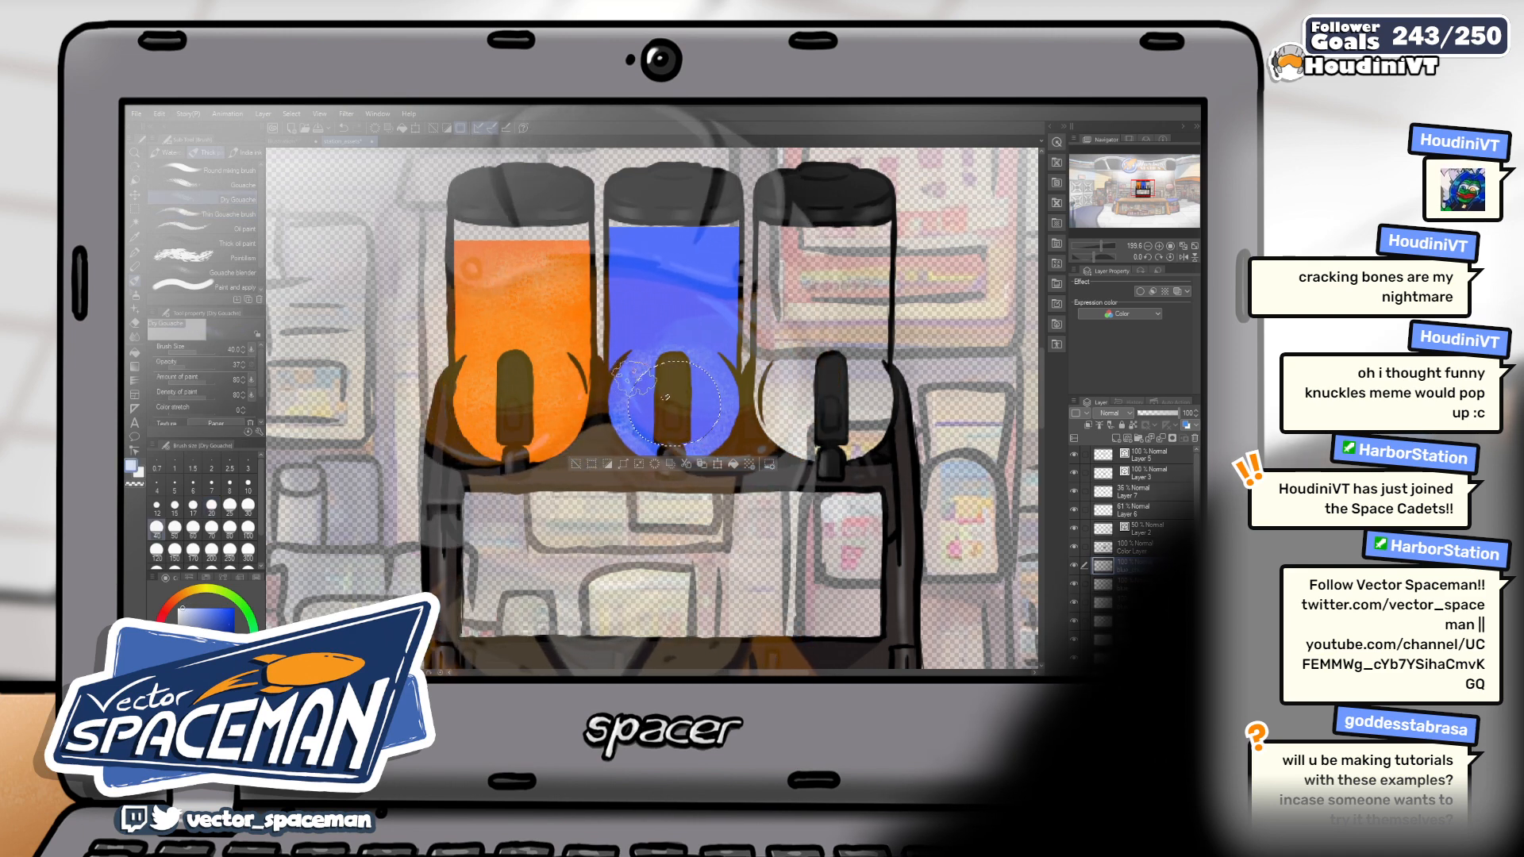
{"action": "key", "text": "bracketleft"}
{"action": "key", "text": "bracketleft"}
{"action": "key", "text": "bracketleft"}
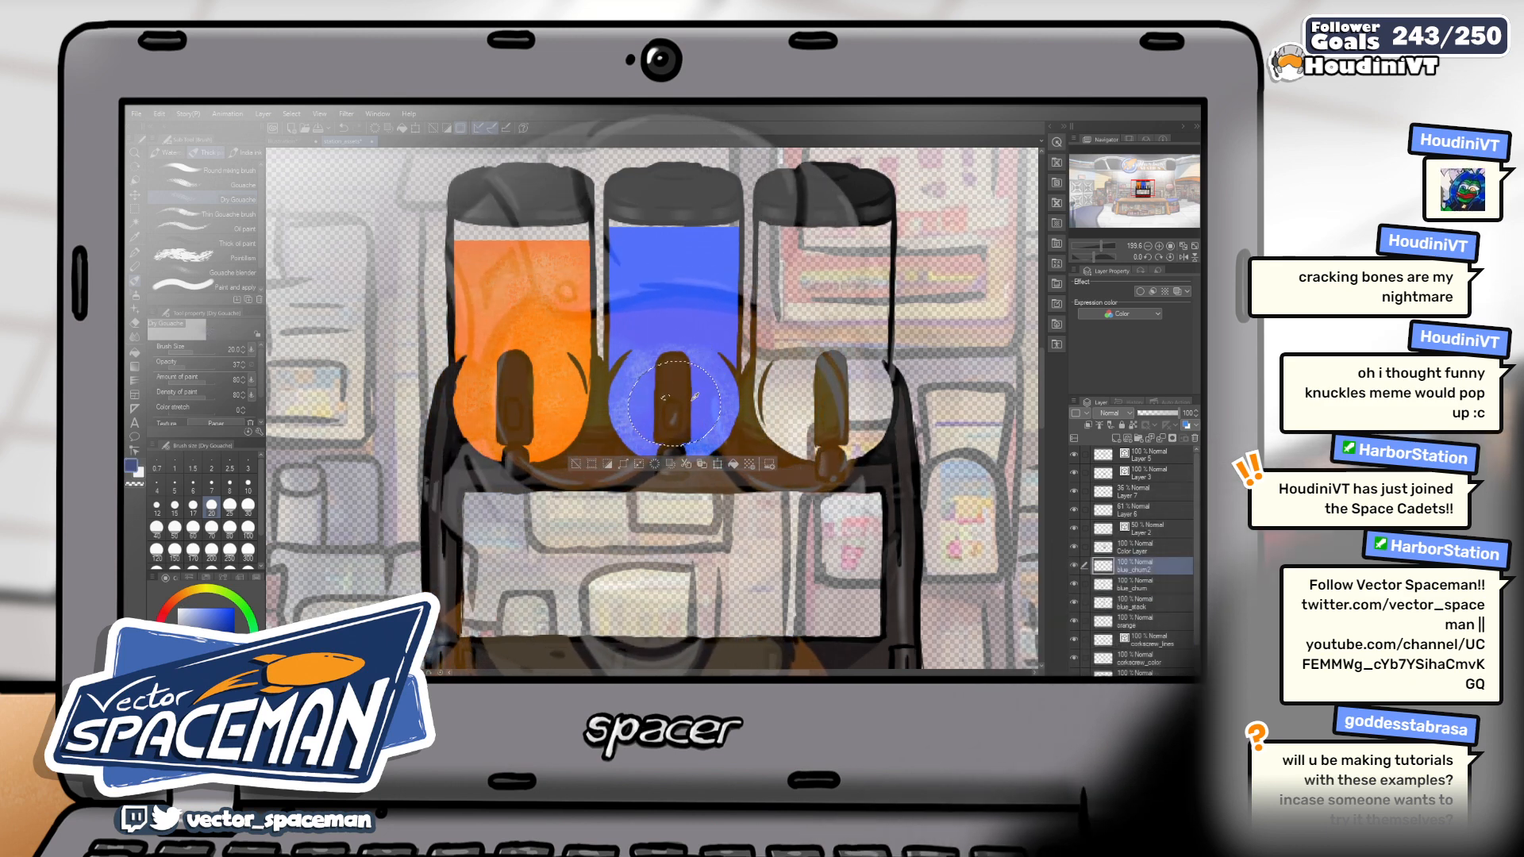
{"action": "key", "text": "b"}
{"action": "key", "text": "b"}
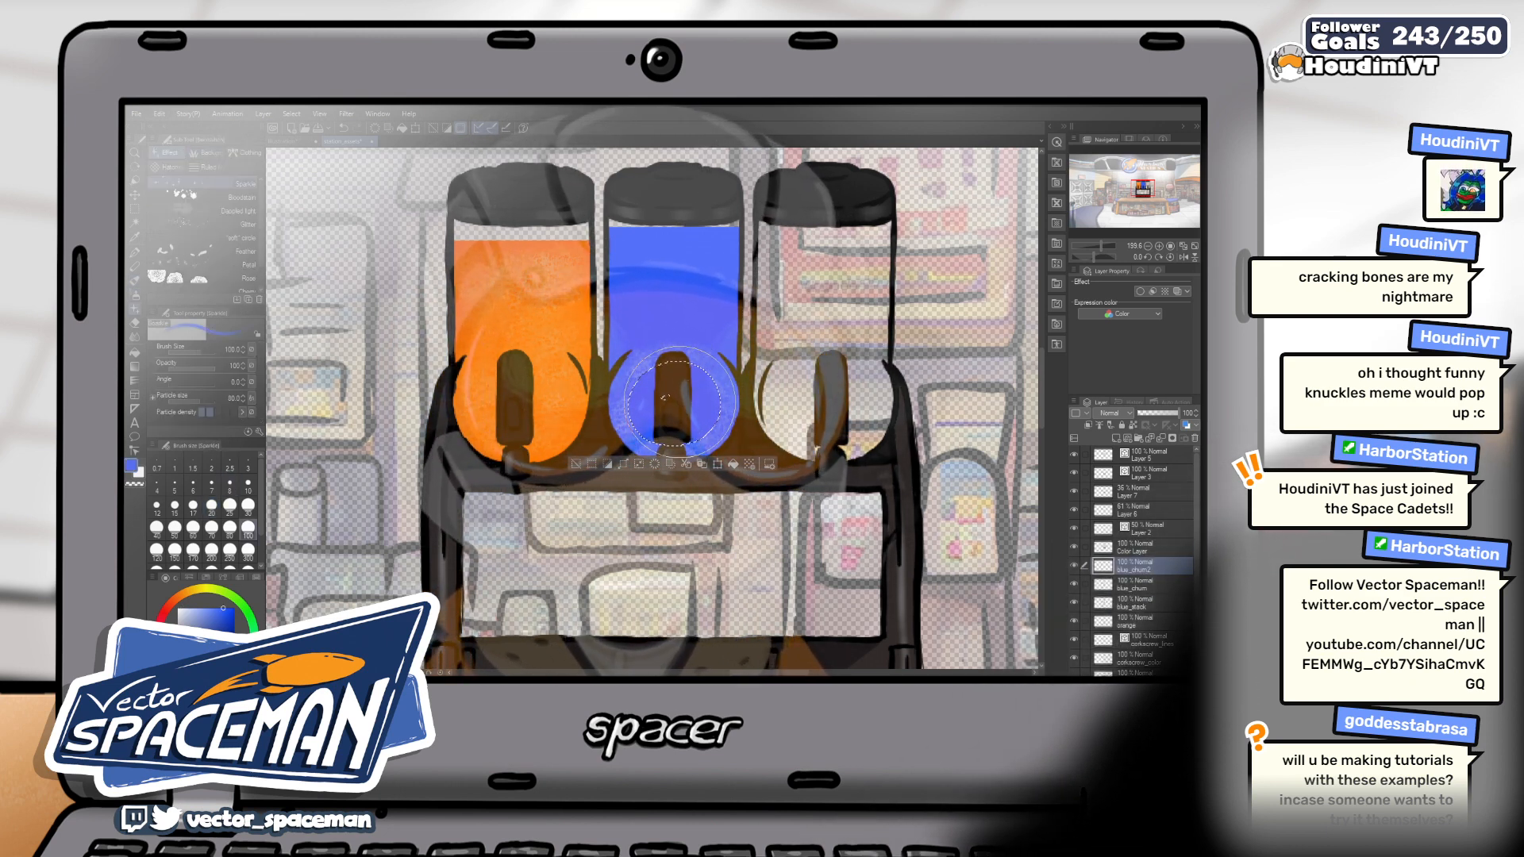
{"action": "left_click", "coordinate": [230, 169]}
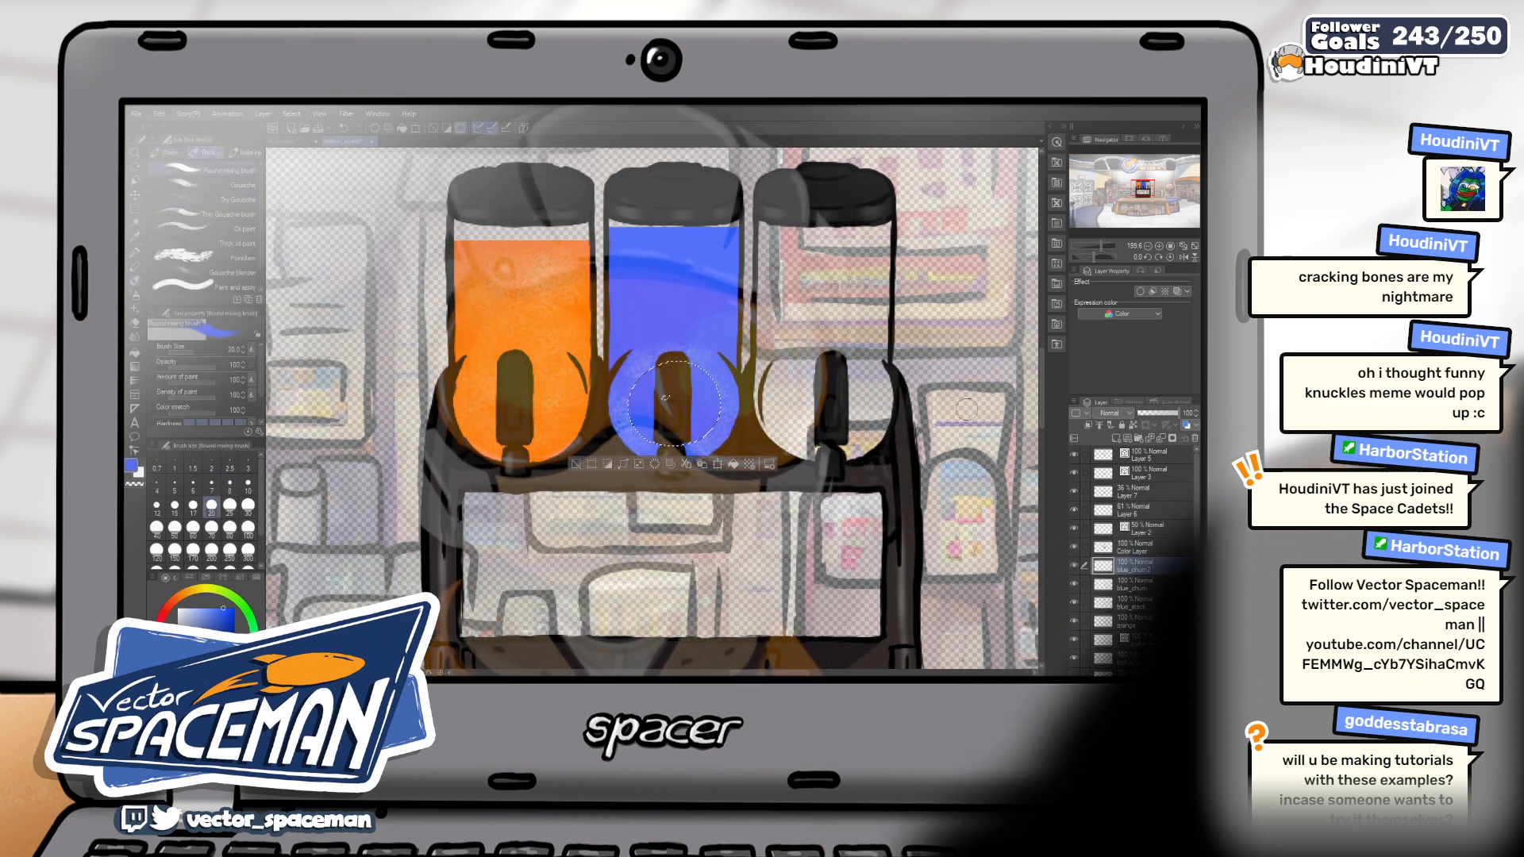
{"action": "key", "text": "ctrl+d"}
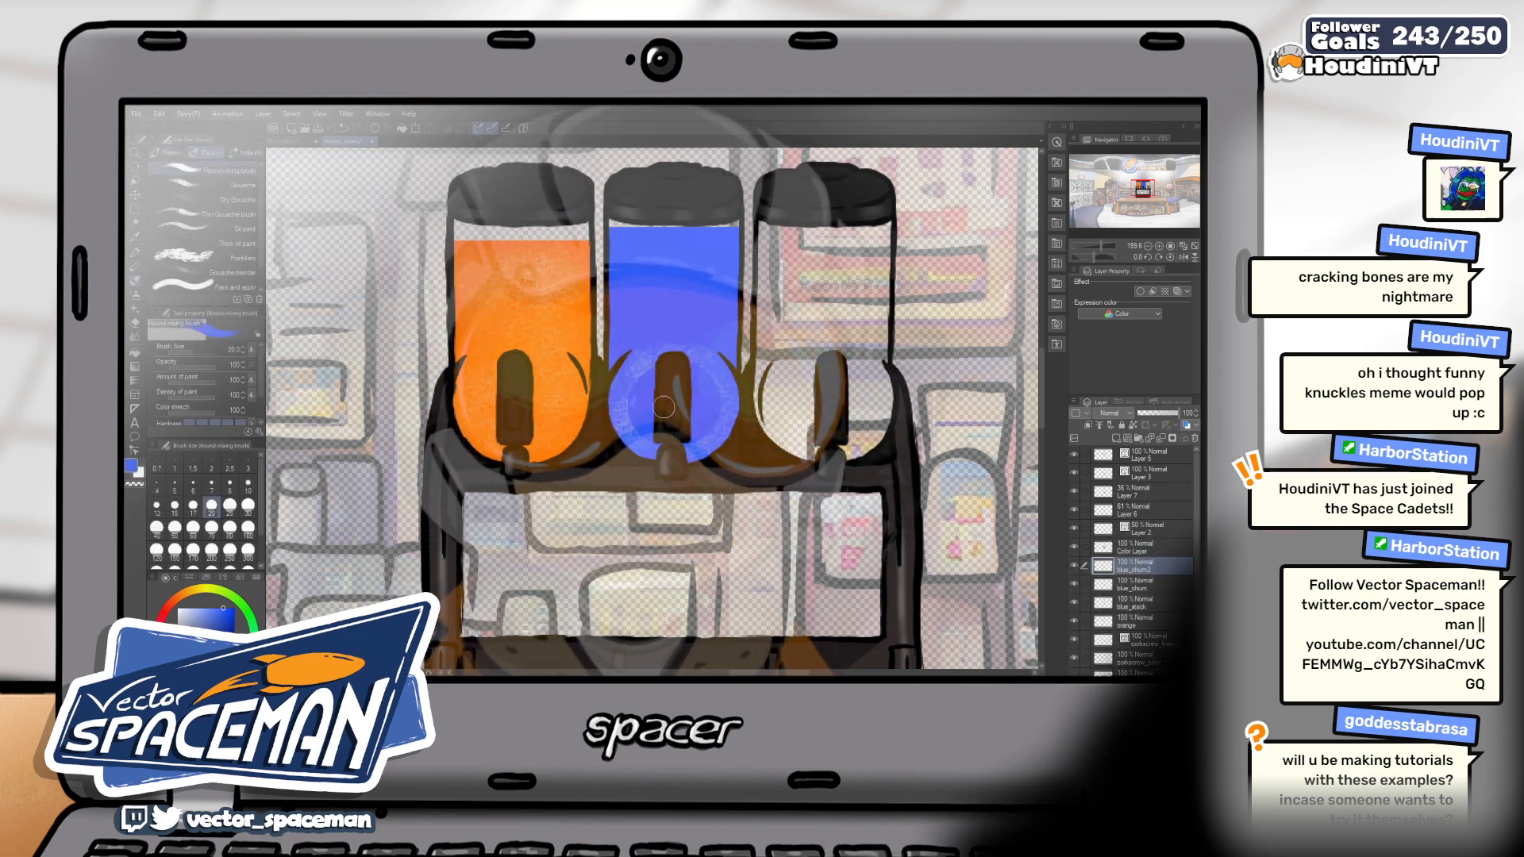
{"action": "key", "text": "ctrl+z"}
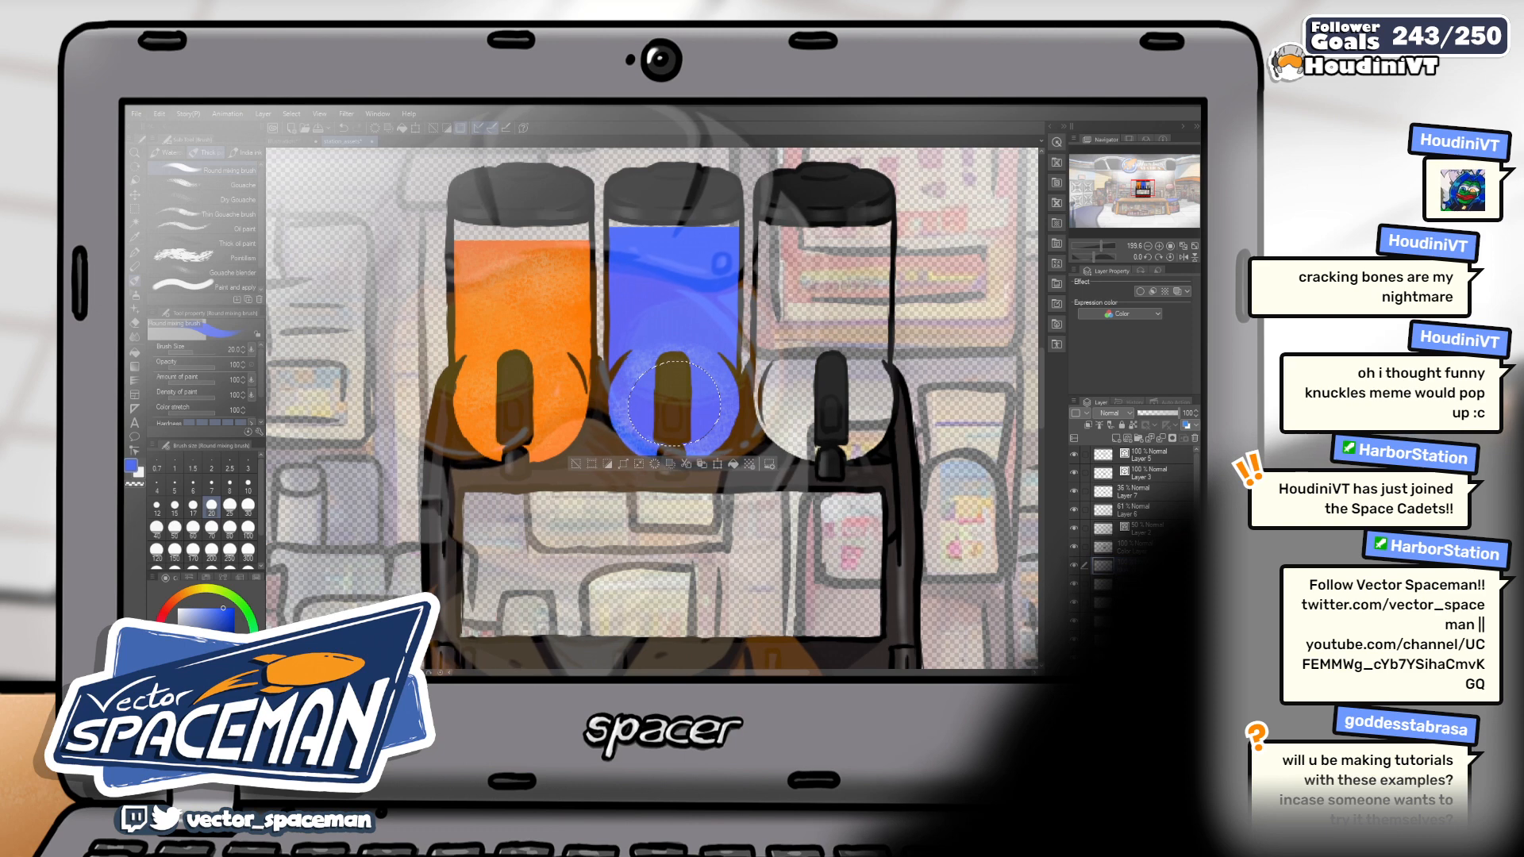
Texture the selected blue_churn2 disc with a larger pale Dry Gouache brush and clear the selection
{"action": "left_click", "coordinate": [252, 200]}
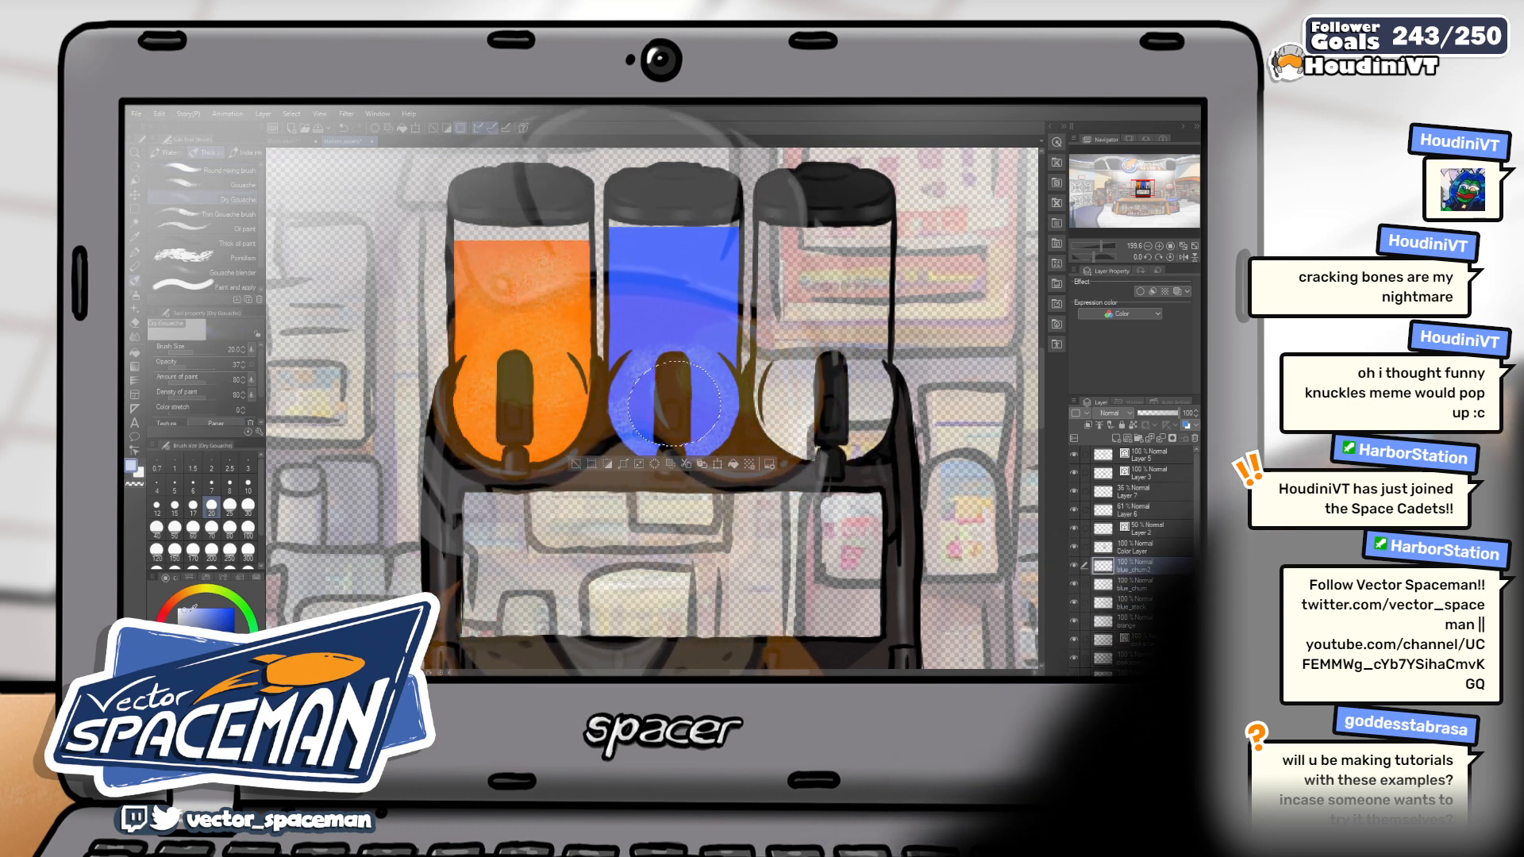
{"action": "key", "text": "bracketright"}
{"action": "key", "text": "bracketright"}
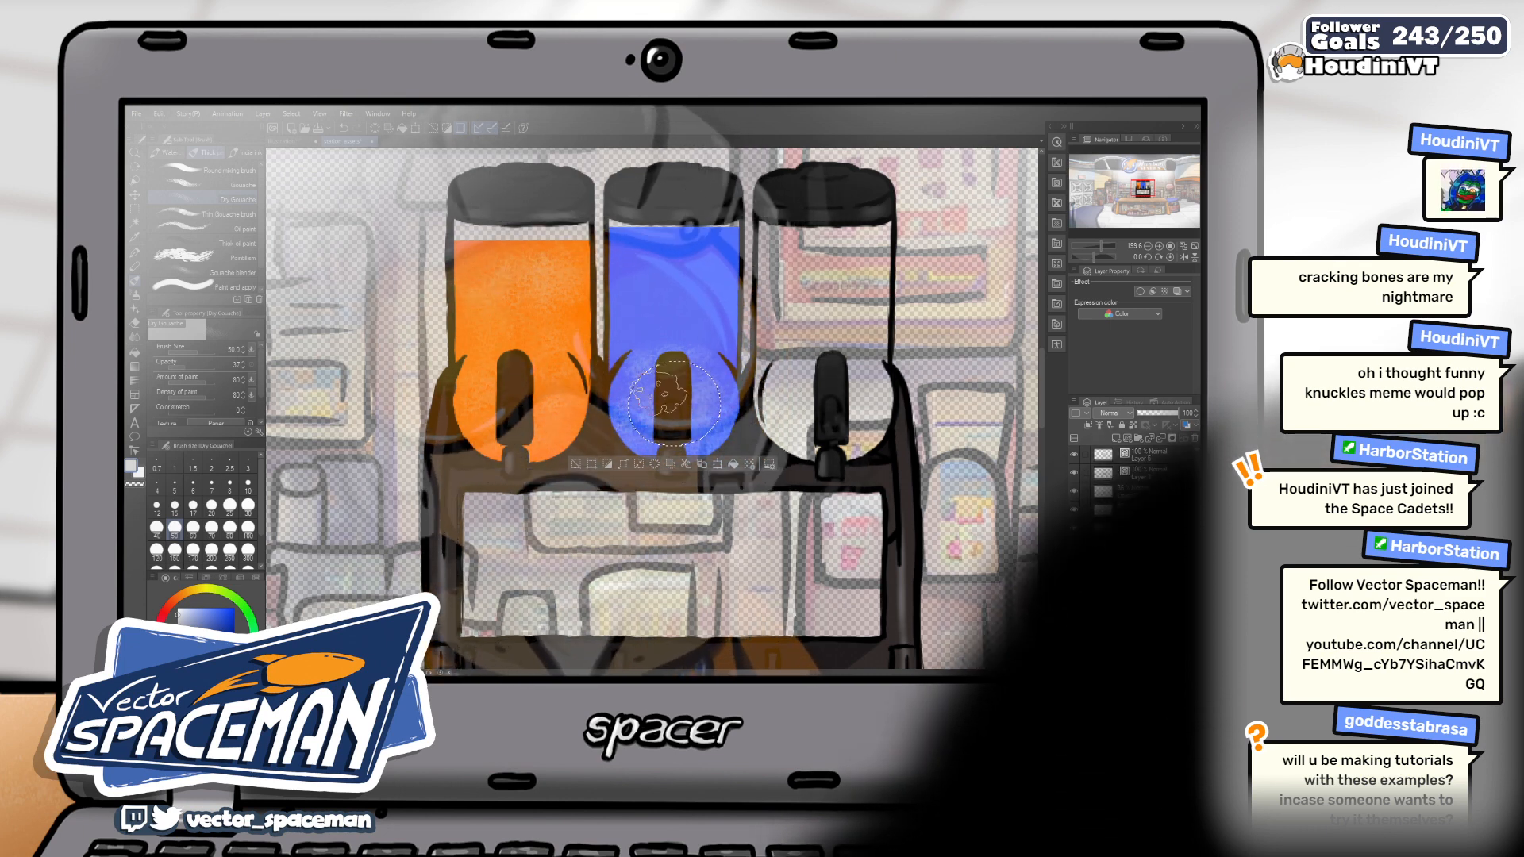
{"action": "key", "text": "m"}
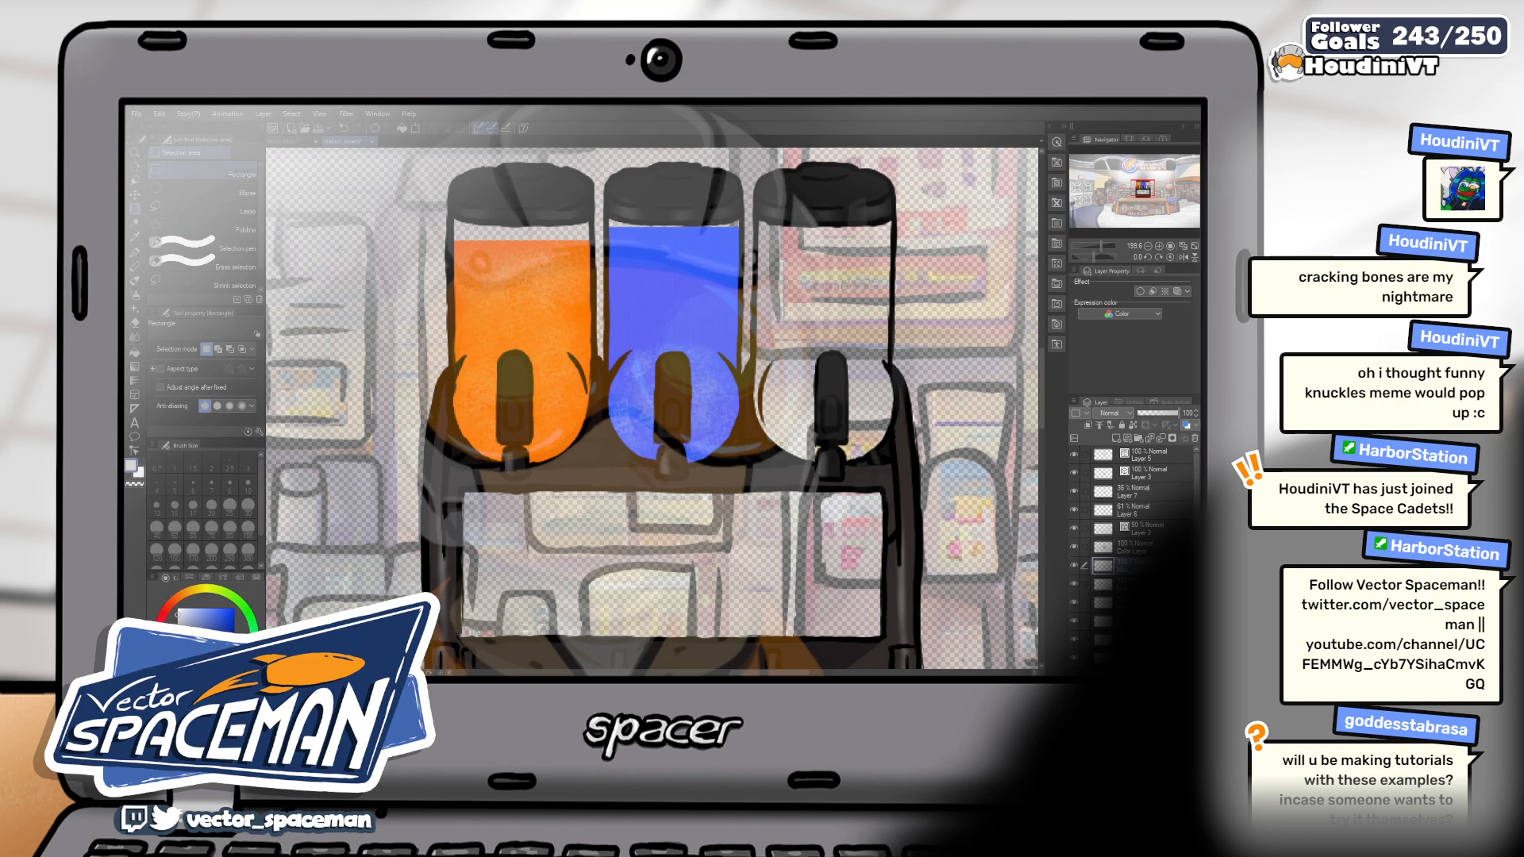
Try rotating the textured blue churn disc in the middle nozzle window with a free transform
{"action": "key", "text": "k"}
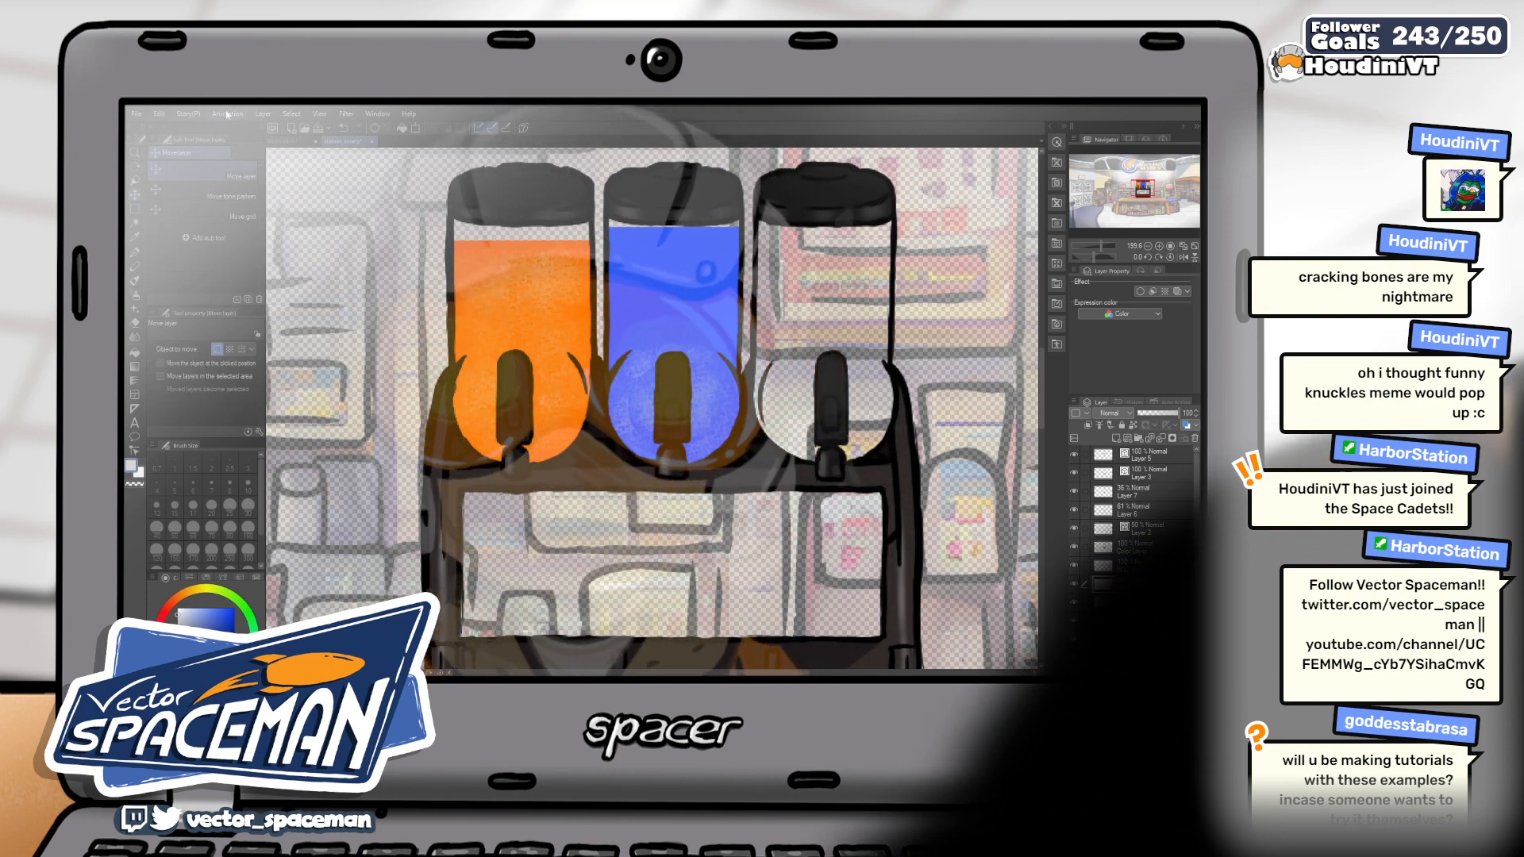
{"action": "key", "text": "ctrl+t"}
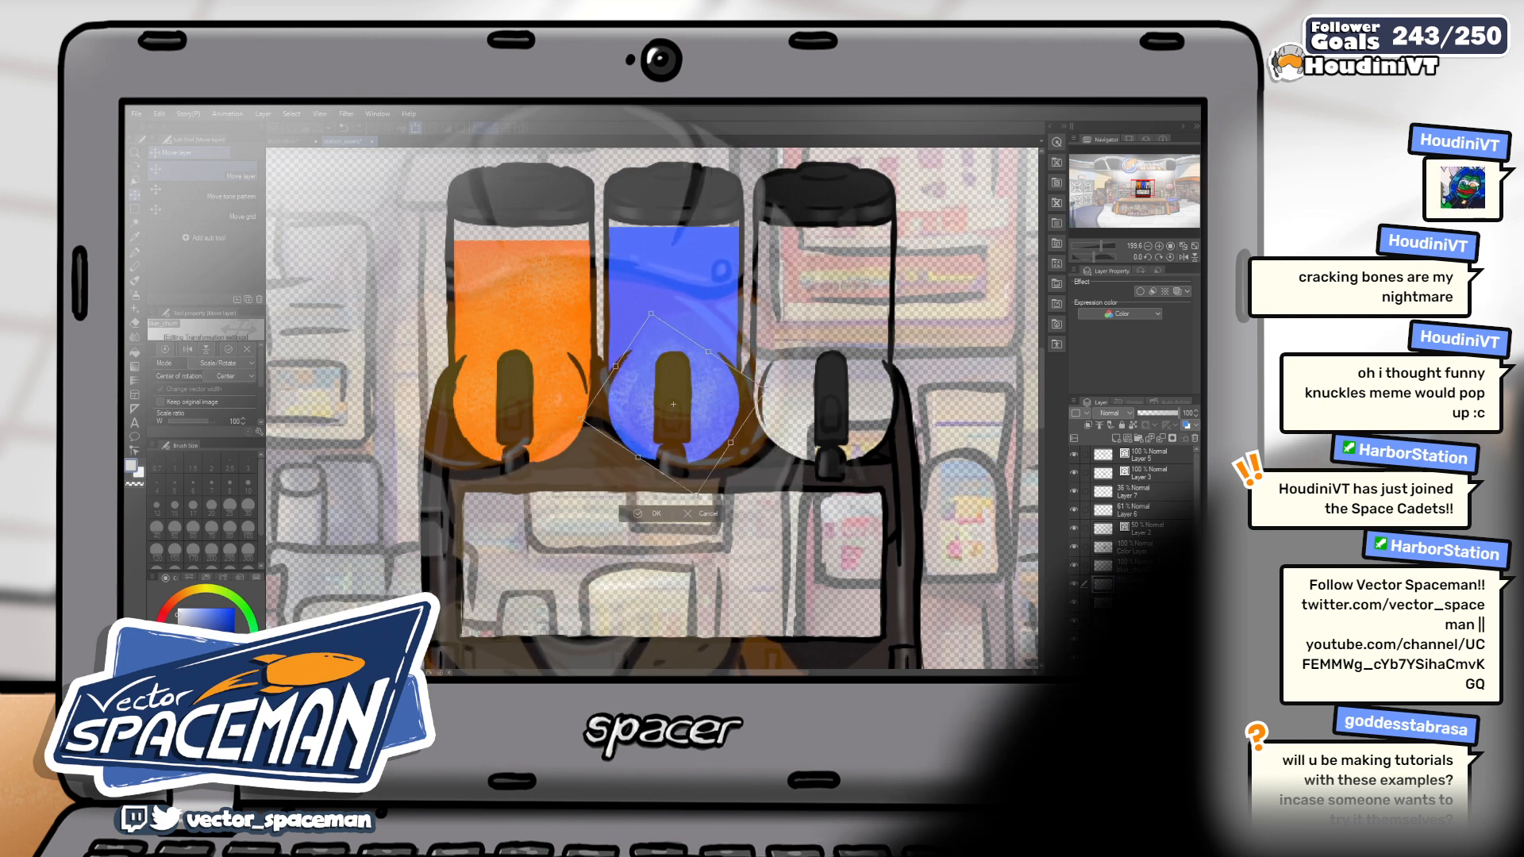
{"action": "left_click", "coordinate": [1134, 566]}
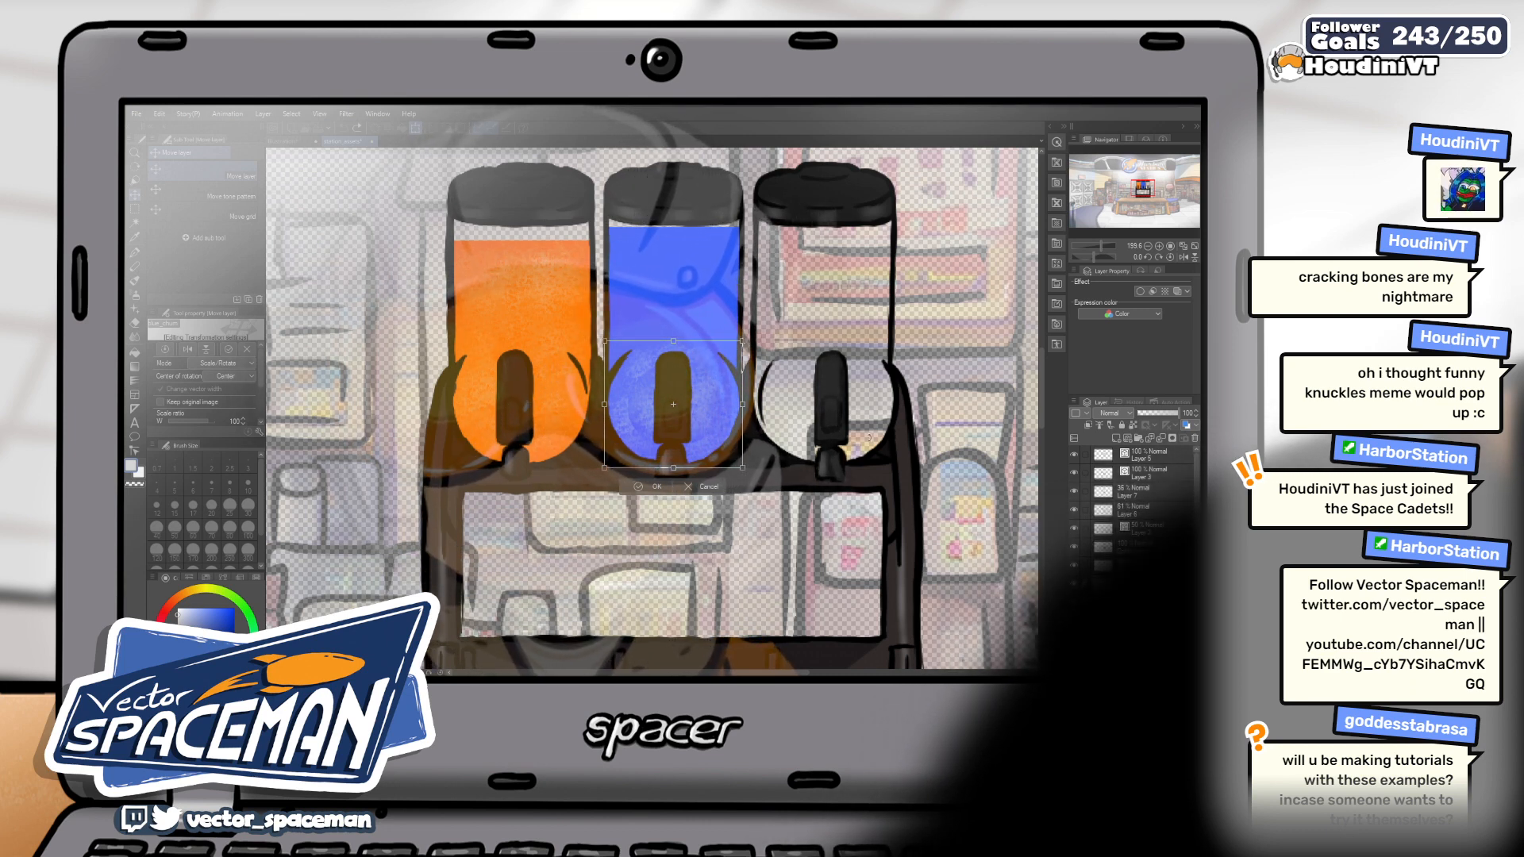
{"action": "left_click", "coordinate": [662, 324]}
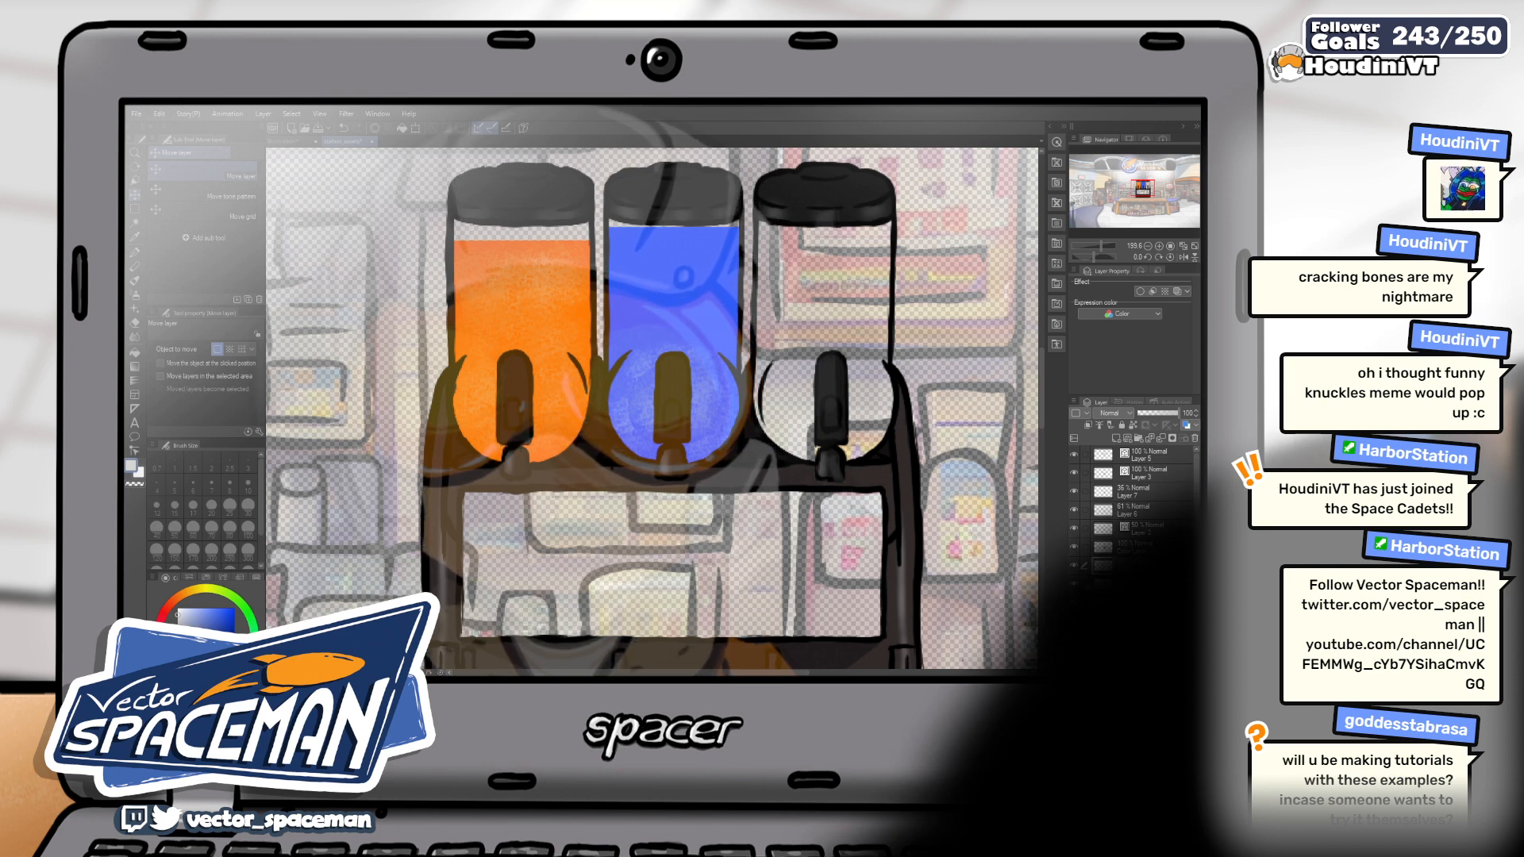
Isolate the blue_churn2 disc, move it up into the middle container, and roughen its edge with a textured eraser at size 17
{"action": "left_click", "coordinate": [1076, 586]}
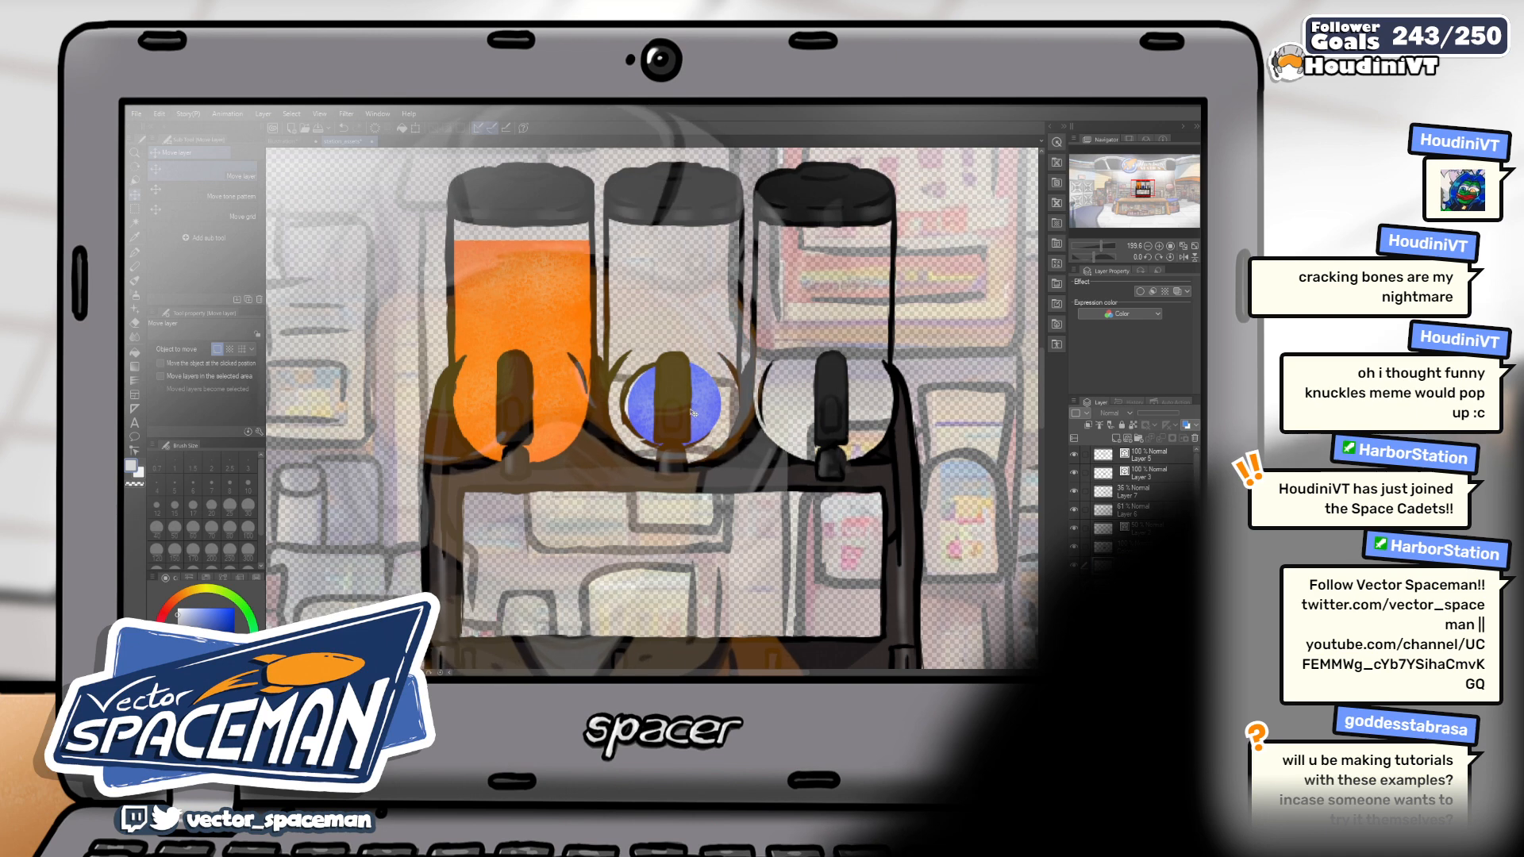
{"action": "left_click_drag", "start_coordinate": [698, 413], "coordinate": [693, 308]}
{"action": "key", "text": "e"}
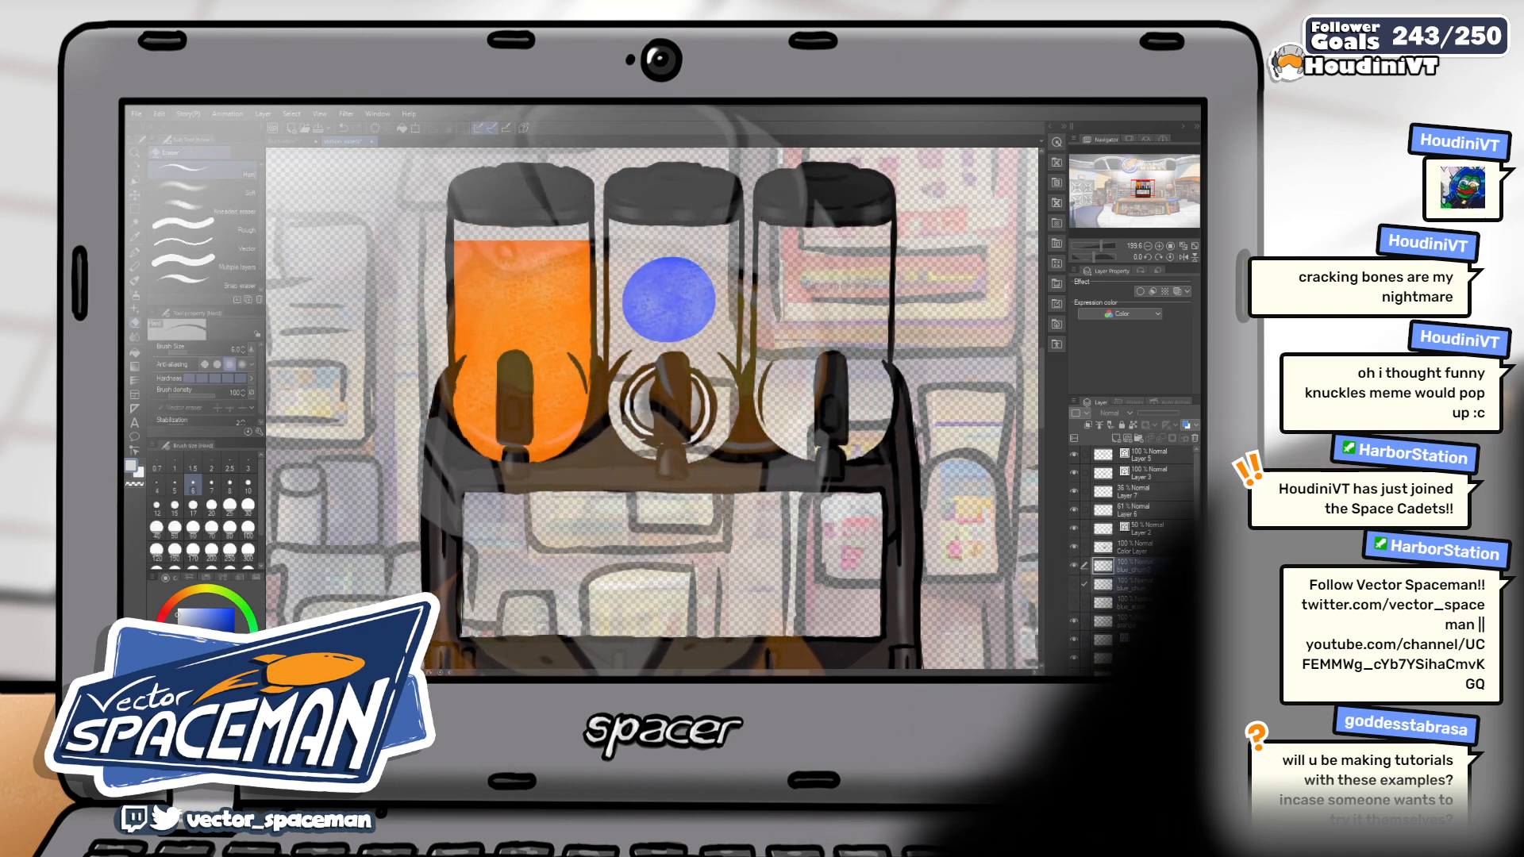
{"action": "left_click", "coordinate": [213, 207]}
{"action": "left_click", "coordinate": [193, 505]}
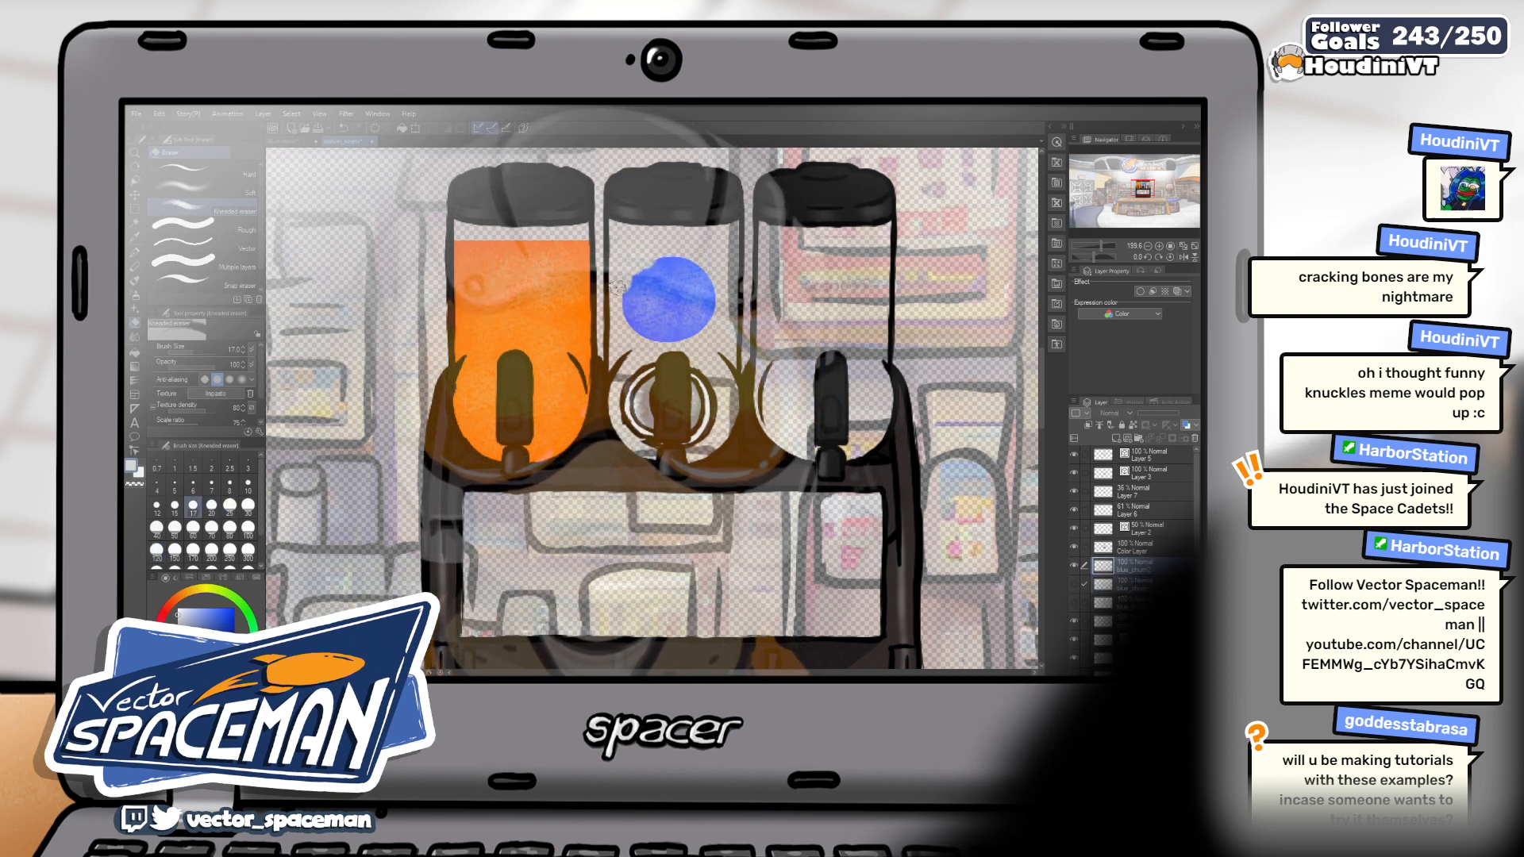
{"action": "mouse_move", "coordinate": [618, 299]}
{"action": "left_mouse_down"}
{"action": "mouse_move", "coordinate": [626, 332]}
{"action": "mouse_move", "coordinate": [657, 344]}
{"action": "left_mouse_up"}
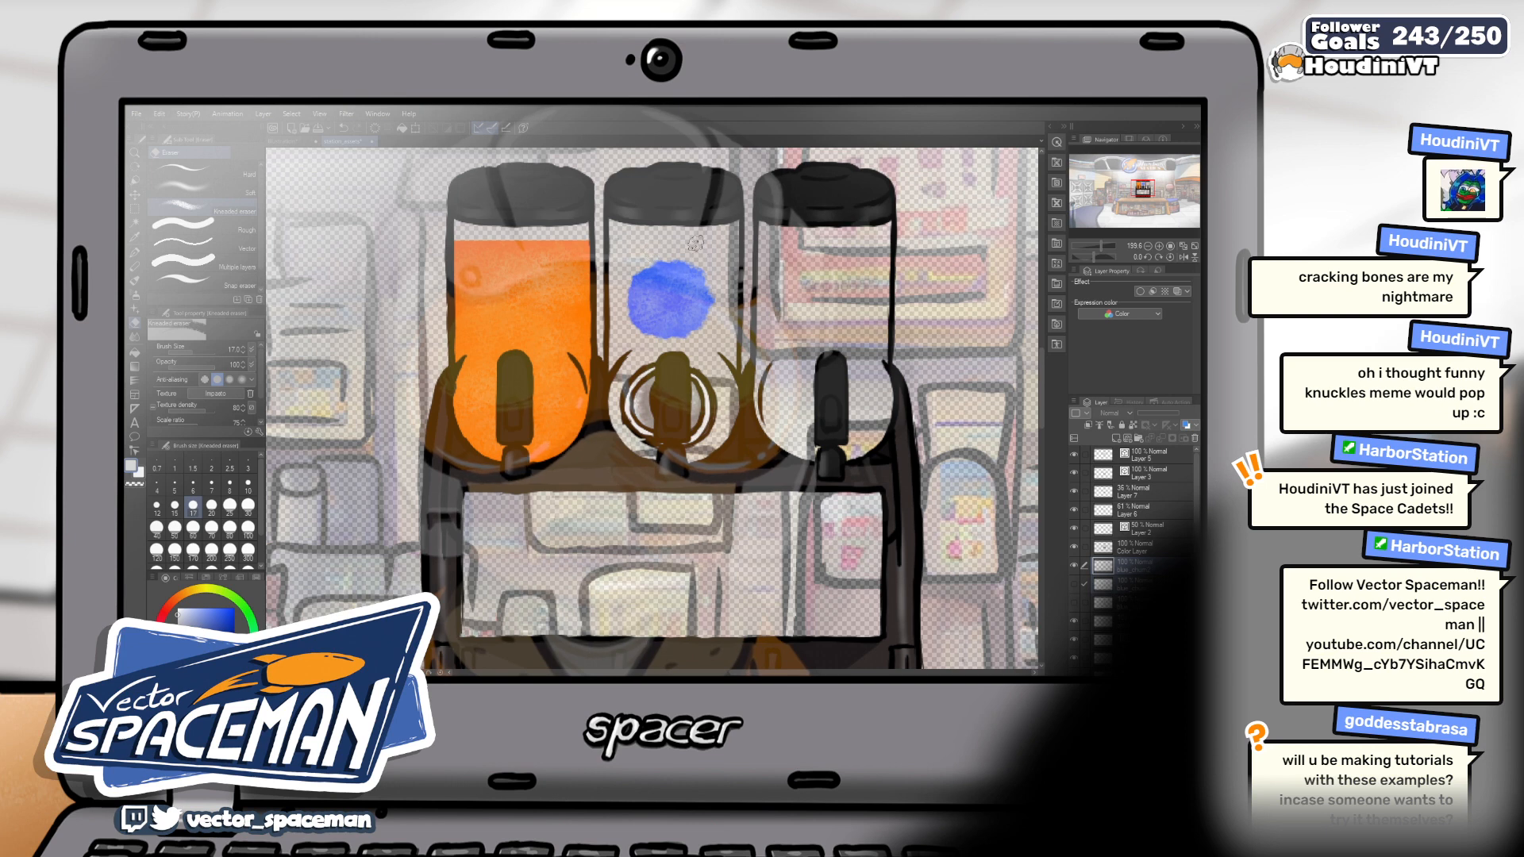
Roughen the edge of the larger blue_churn disc with the textured eraser and move it back behind the middle nozzle
{"action": "key", "text": "ctrl+z"}
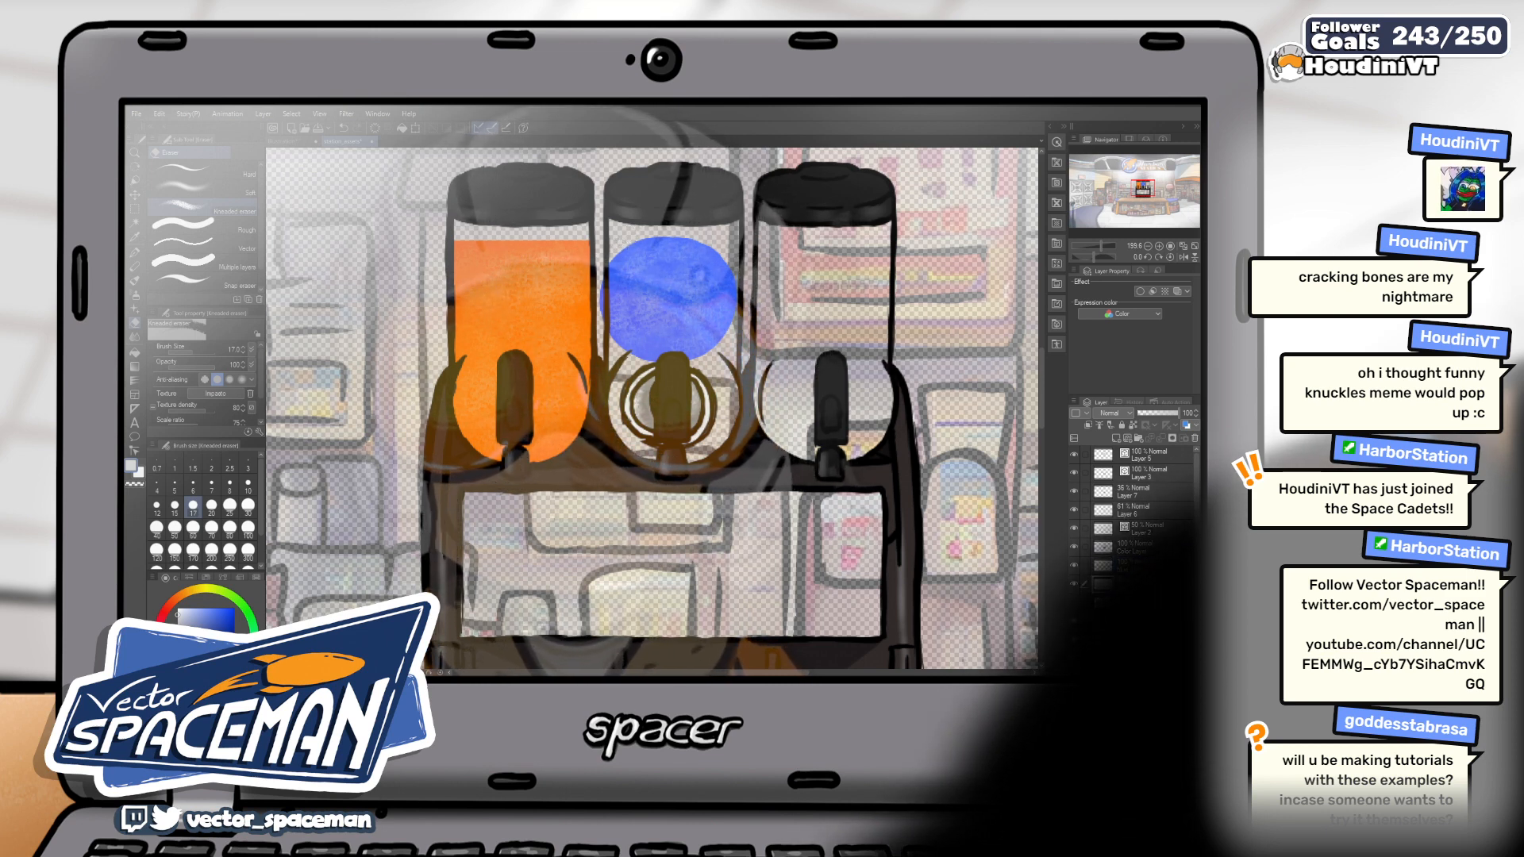
{"action": "key", "text": "alt+bracketleft"}
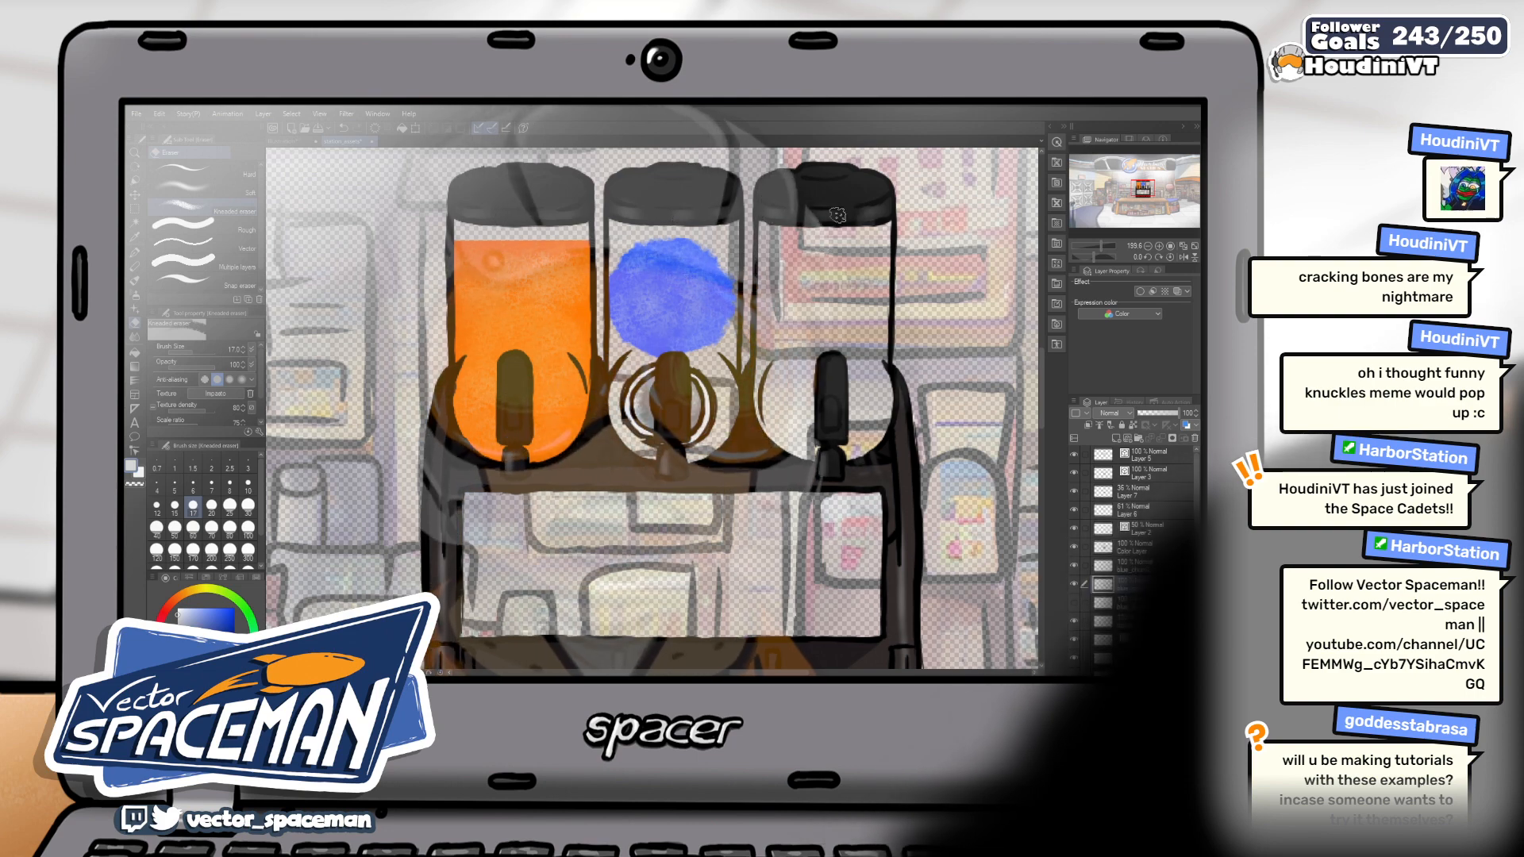
{"action": "key", "text": "k"}
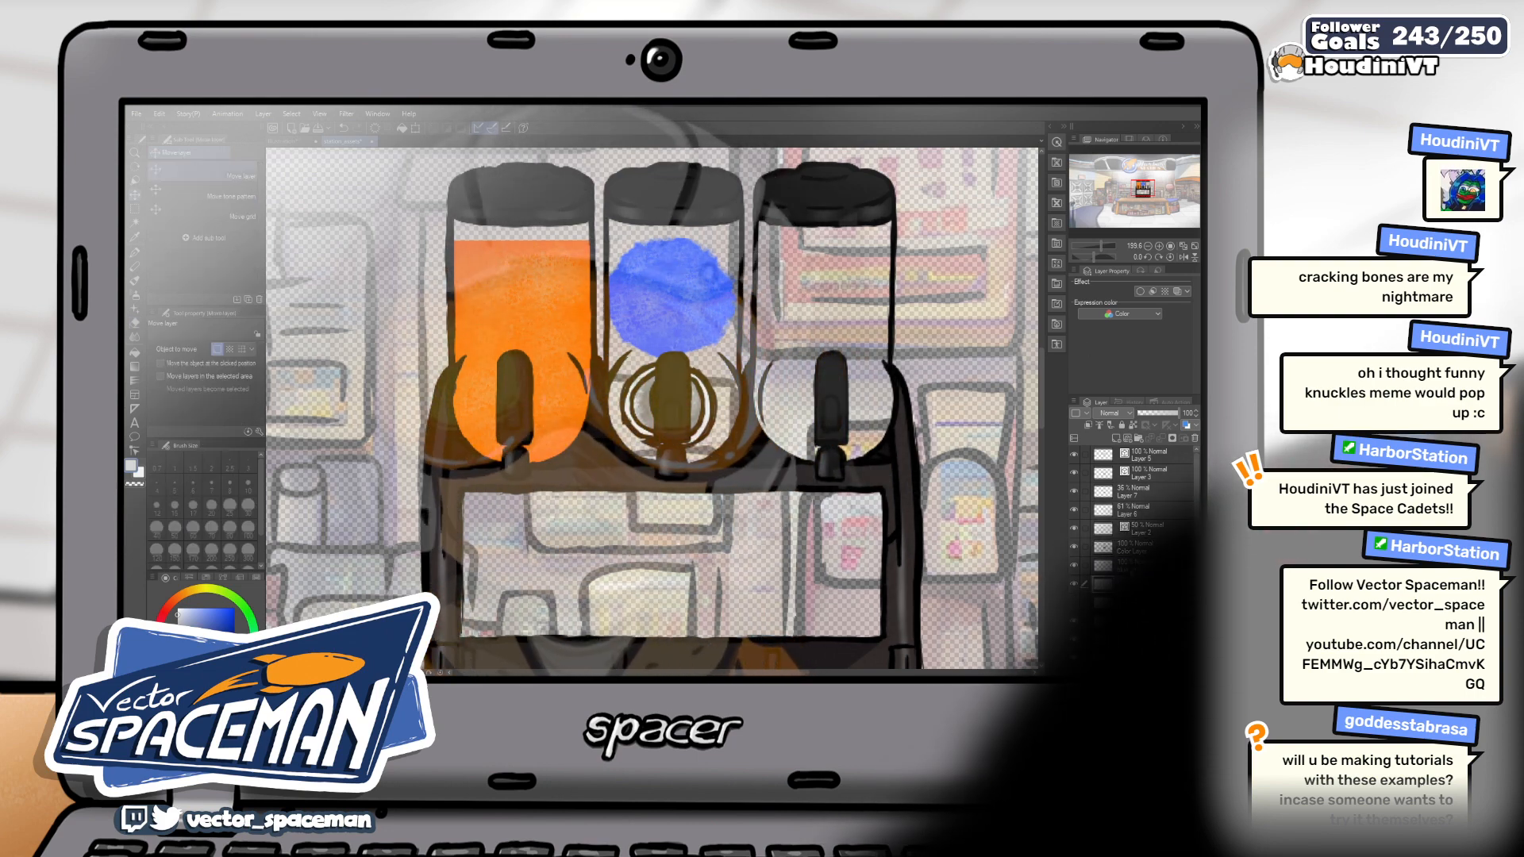
{"action": "left_click_drag", "start_coordinate": [692, 292], "coordinate": [692, 397]}
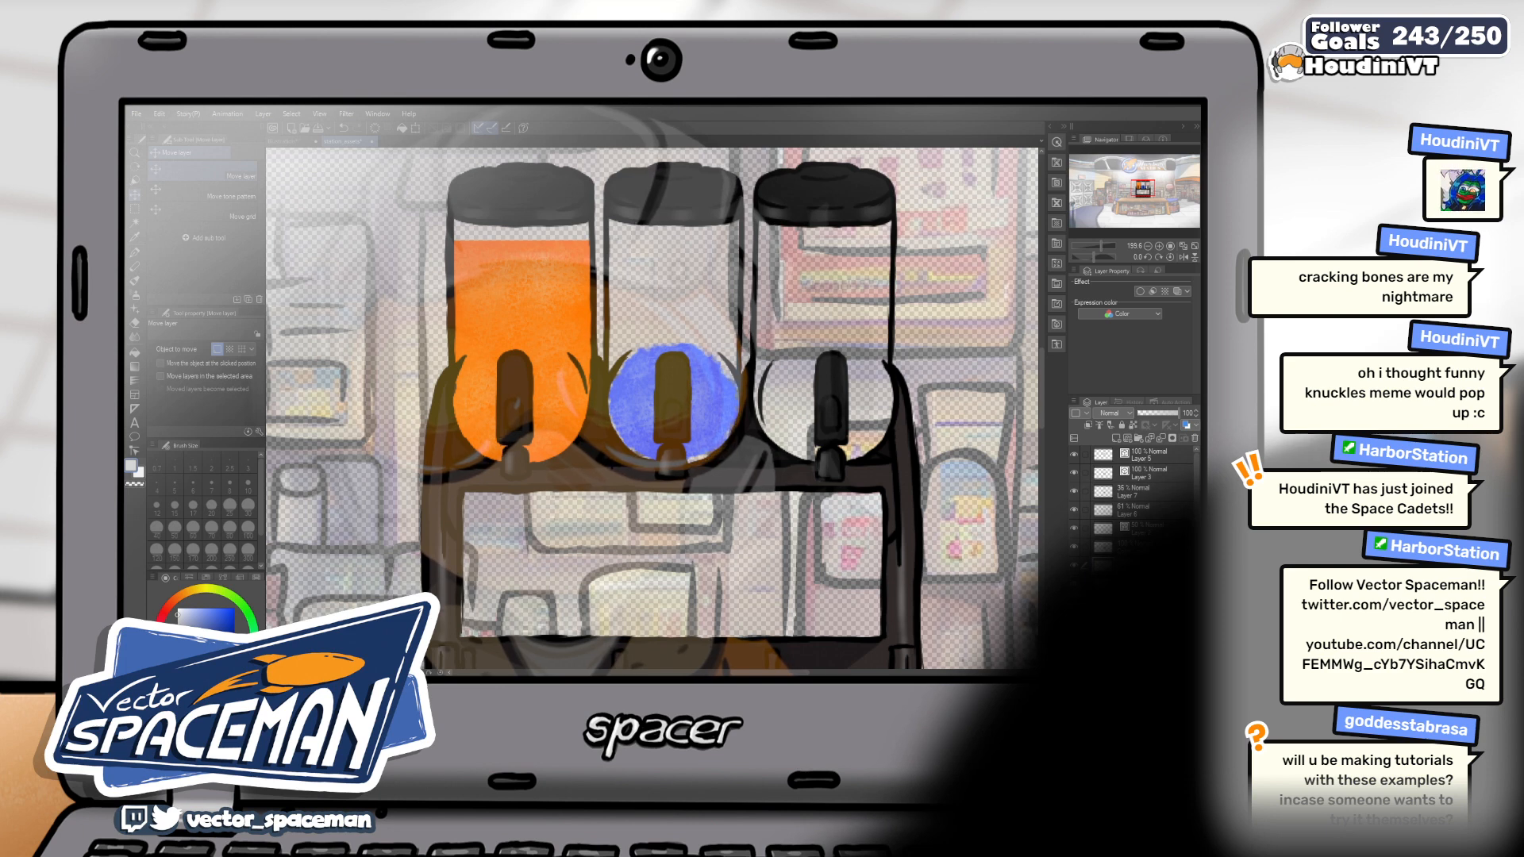
{"action": "key", "text": "ctrl+z"}
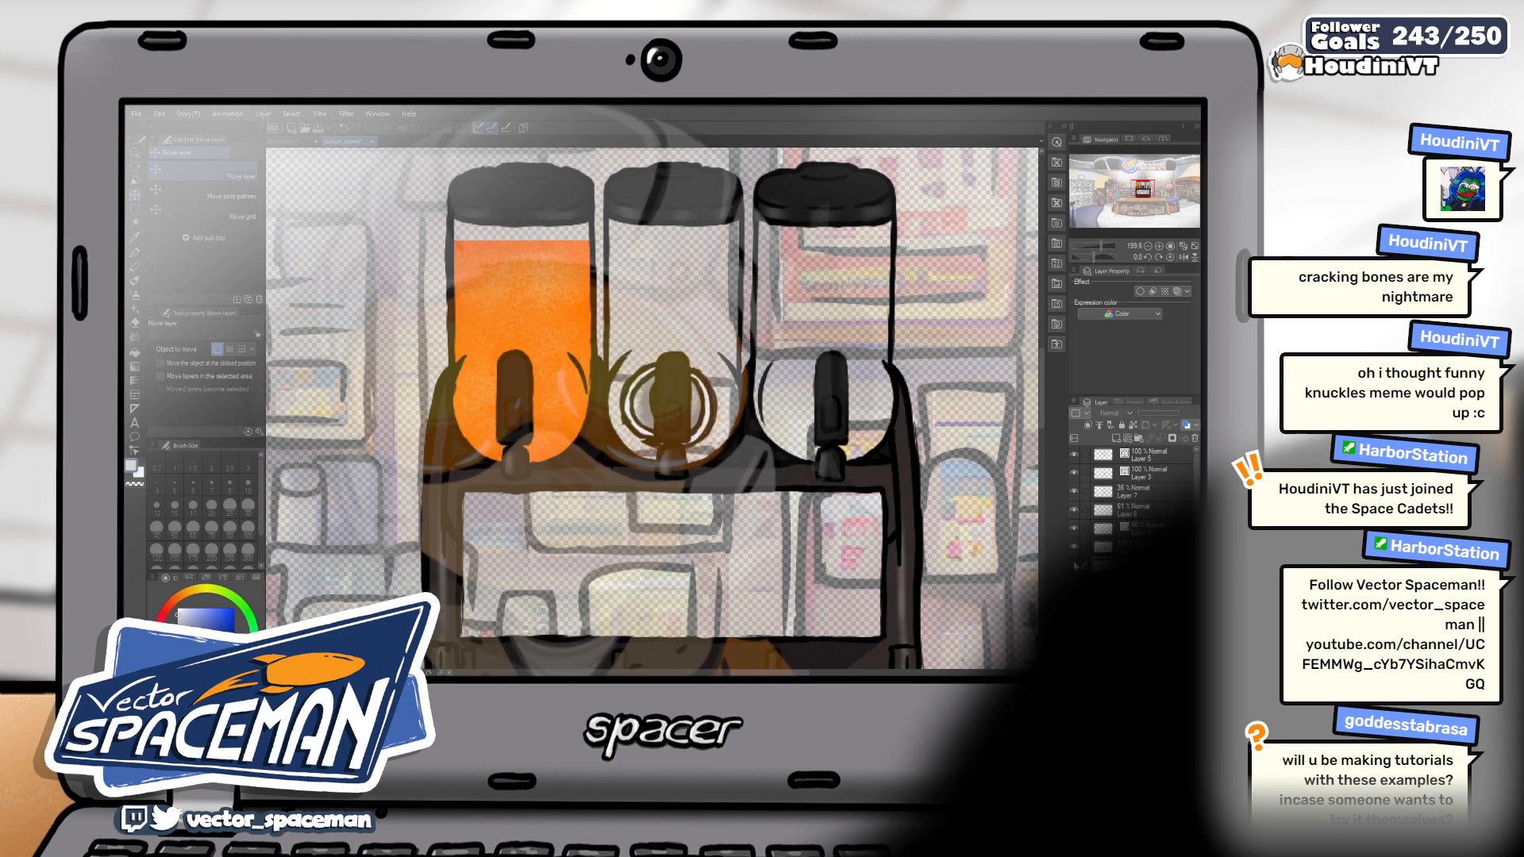
{"action": "key", "text": "ctrl+y"}
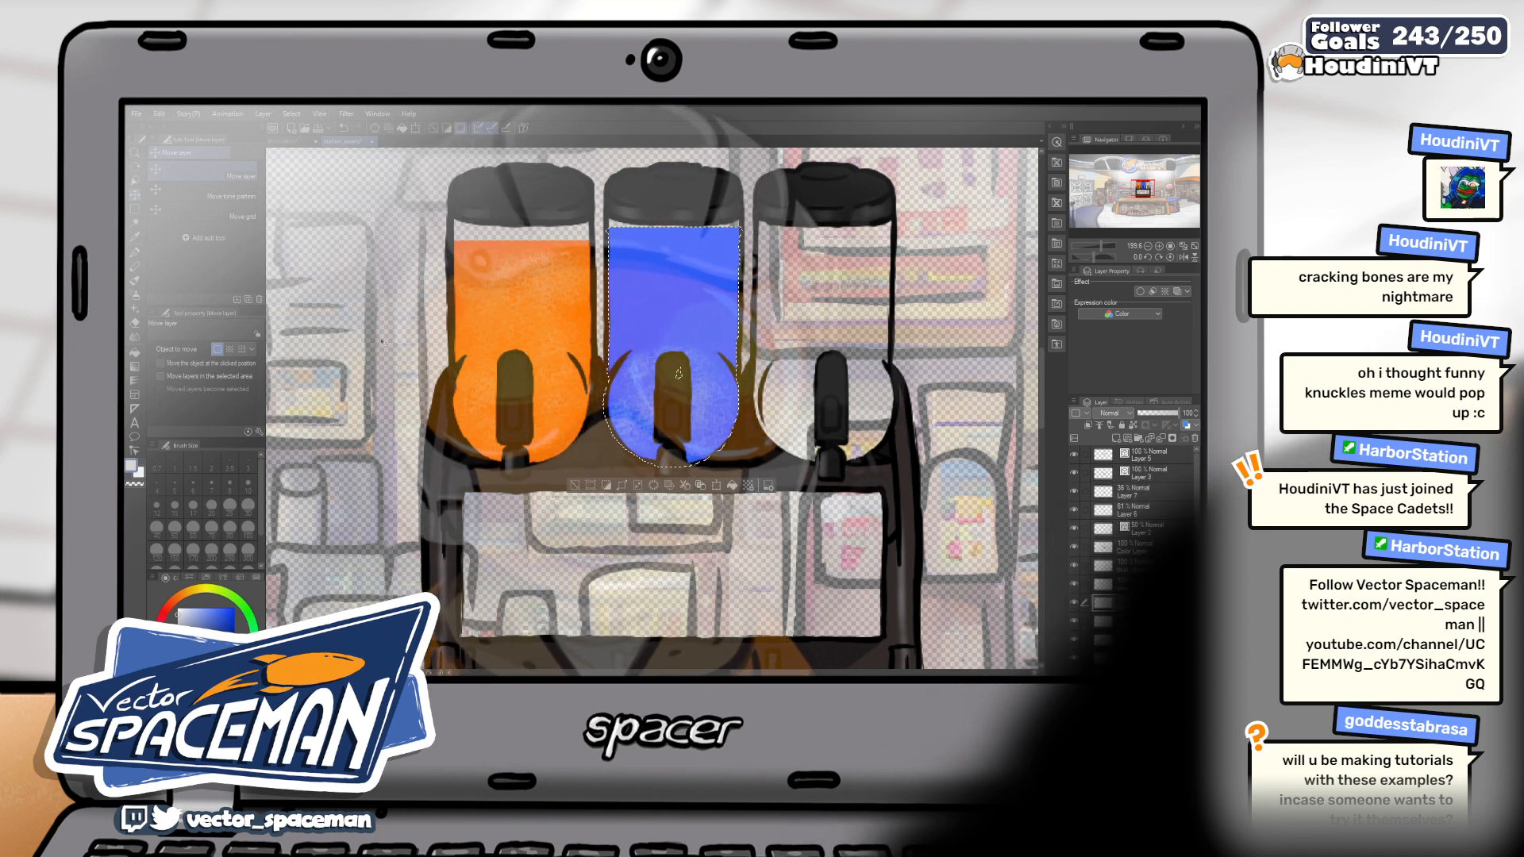
Texture the selected blue slush in the middle container with a pale Dry Gouache brush and clear the selection
{"action": "key", "text": "b"}
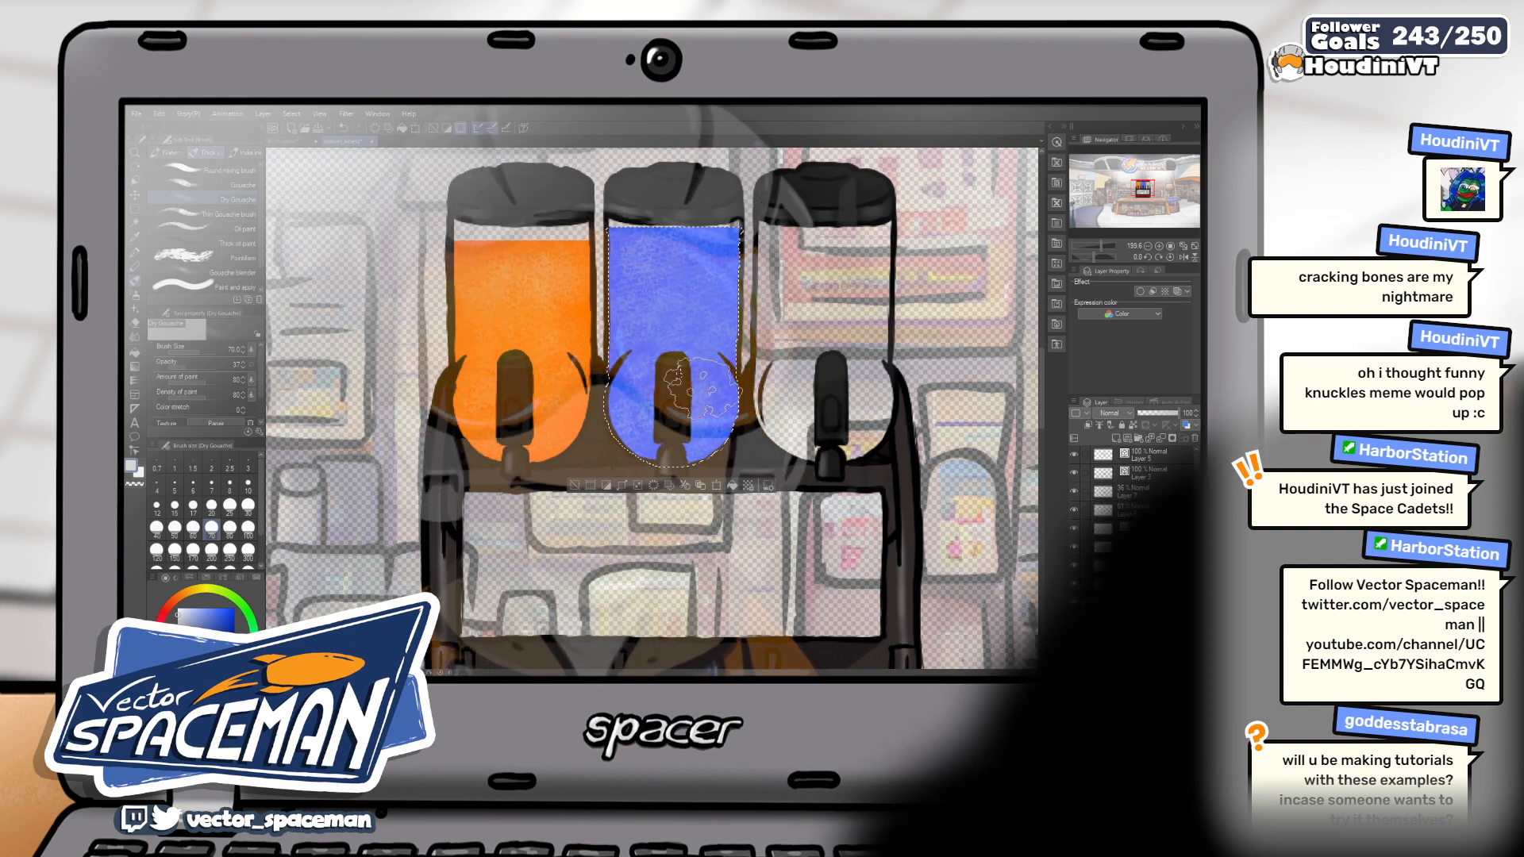
{"action": "key", "text": "m"}
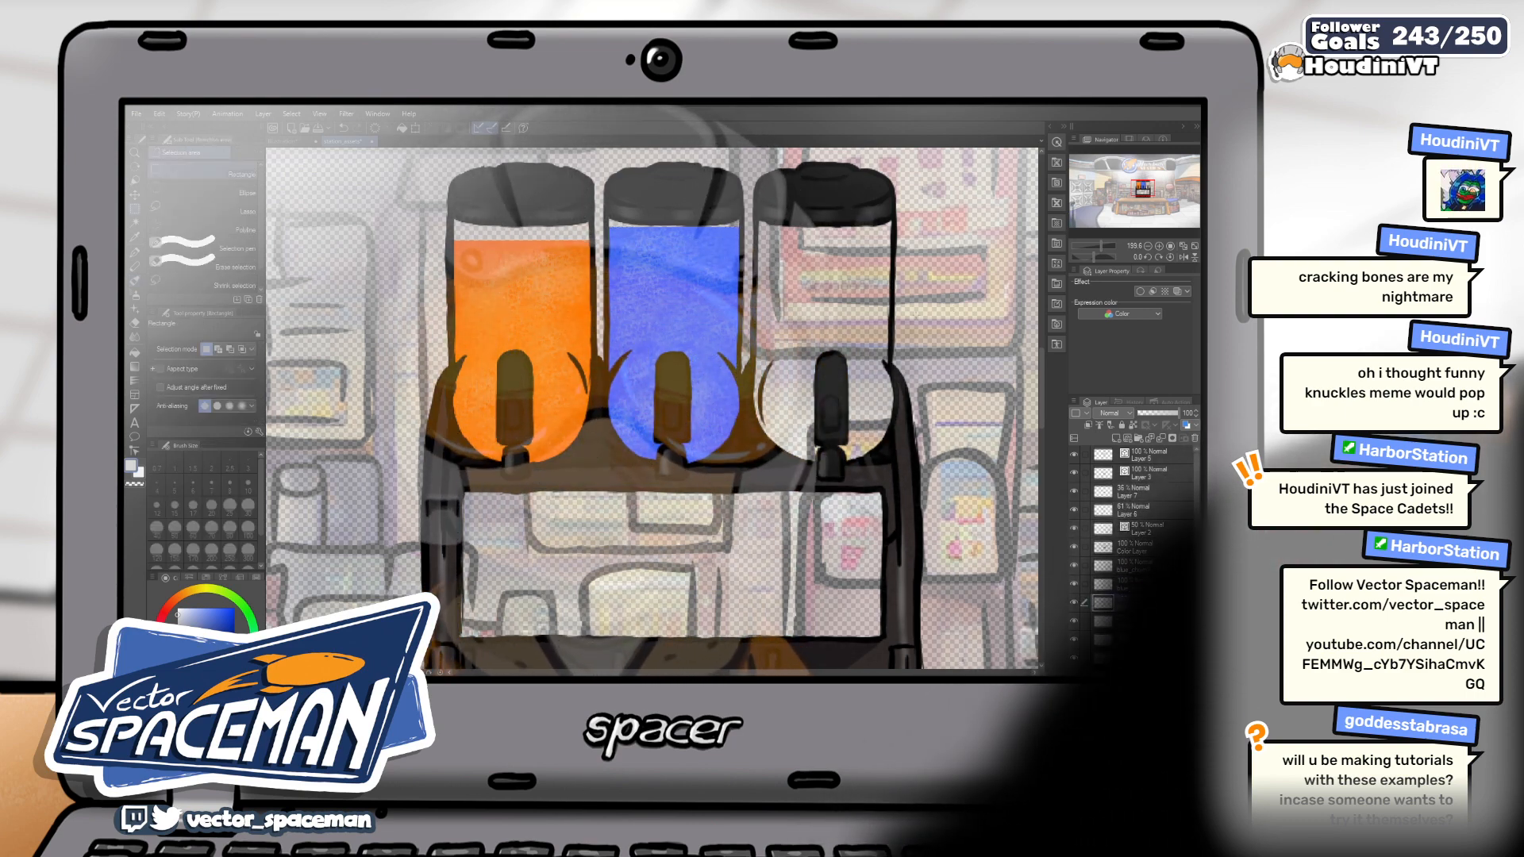
{"action": "key", "text": "ctrl+d"}
Examine the slush machine both within the whole shop scene and close up
{"action": "key", "text": "ctrl+minus"}
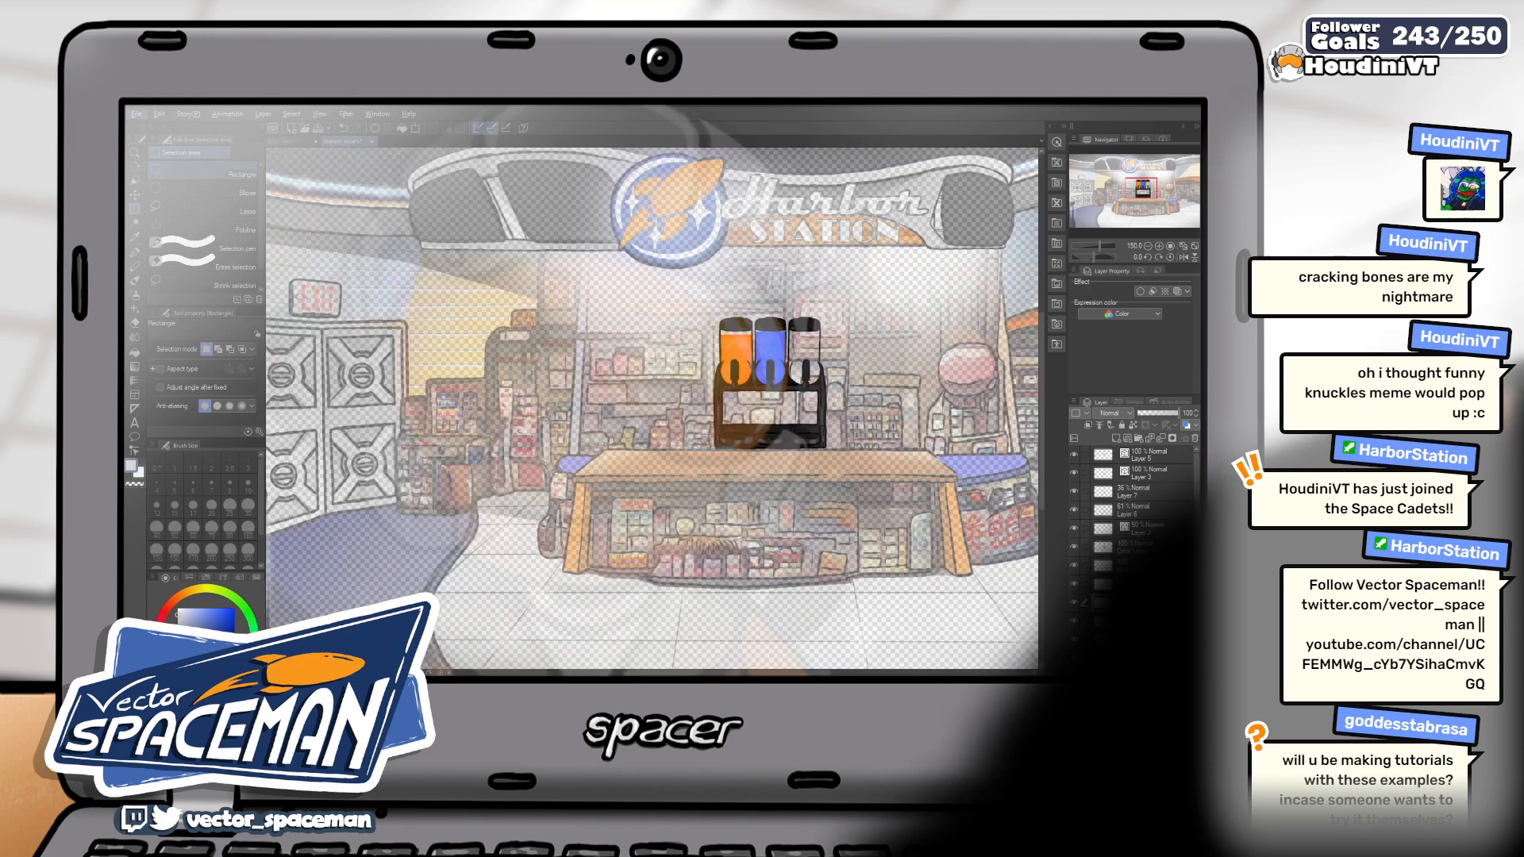
{"action": "scroll", "coordinate": [650, 408], "scroll_direction": "up", "scroll_amount": 1}
{"action": "left_click_drag", "start_coordinate": [857, 353], "coordinate": [817, 350]}
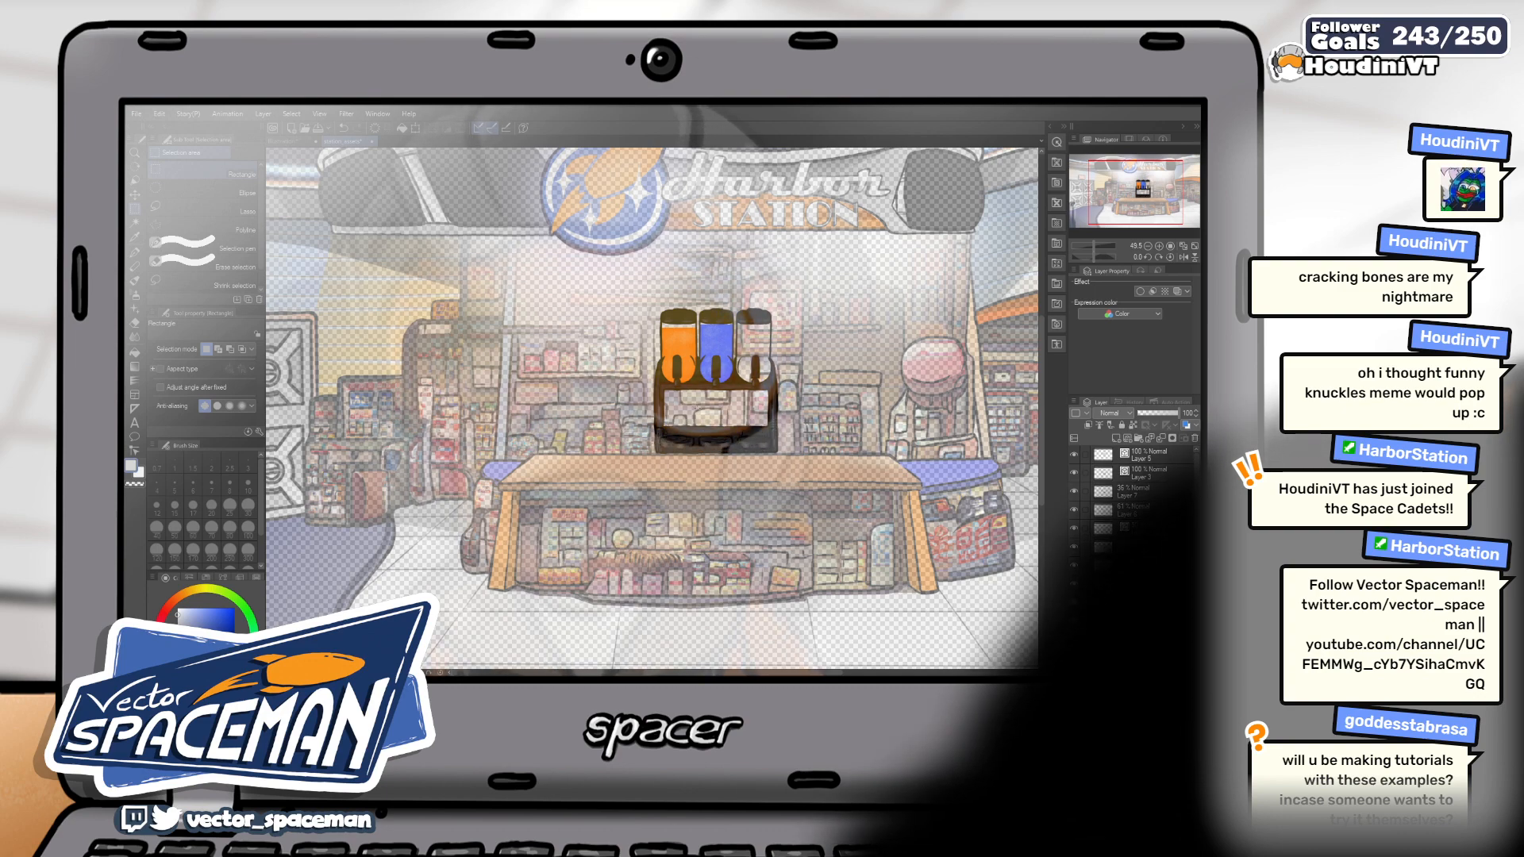
{"action": "scroll", "coordinate": [704, 401], "scroll_direction": "up", "scroll_amount": 6}
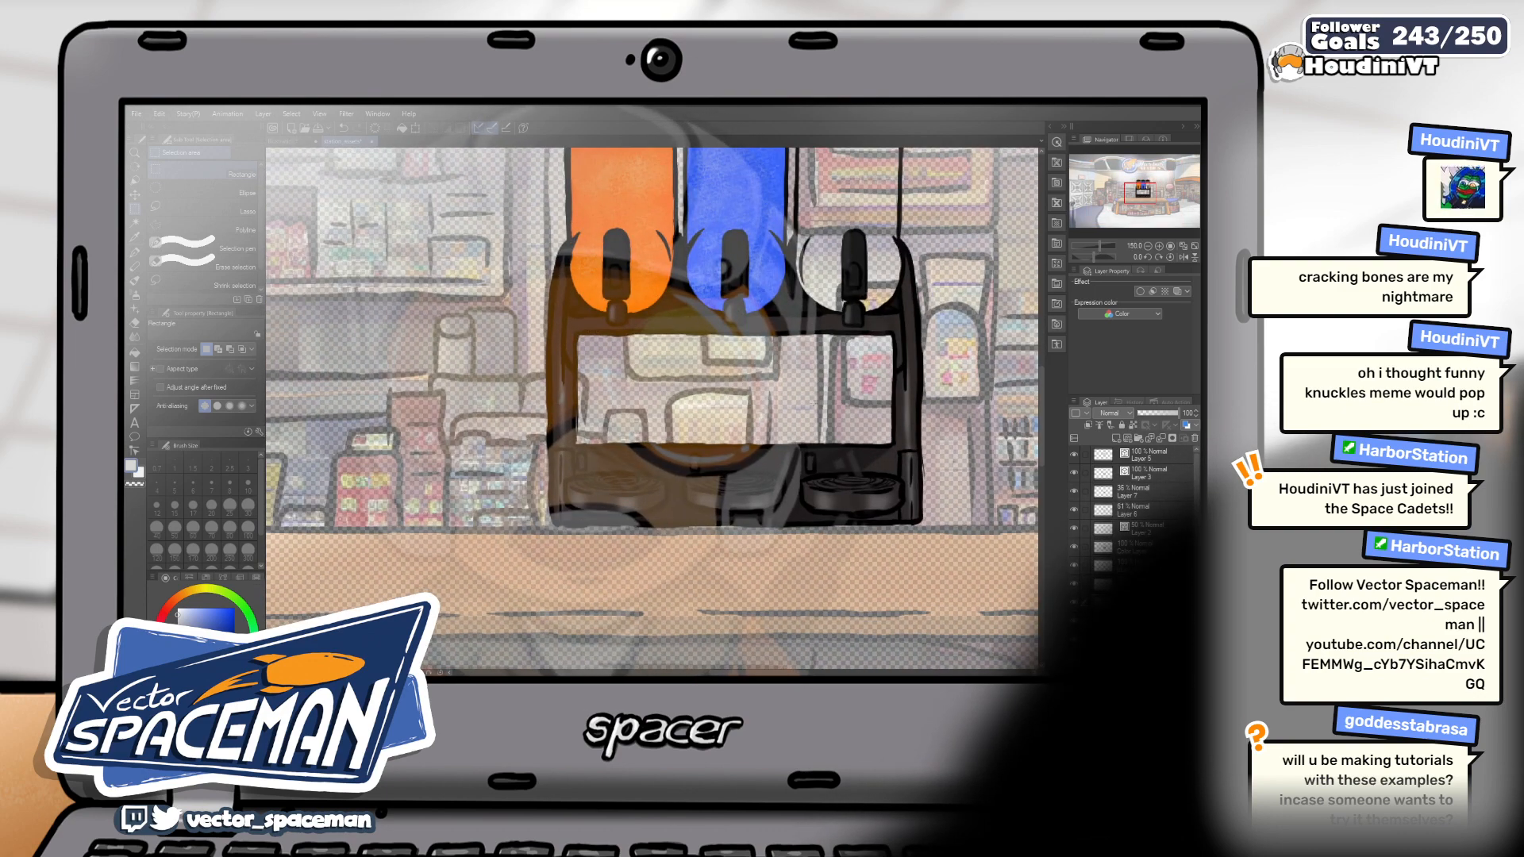
{"action": "scroll", "coordinate": [846, 373], "scroll_direction": "down", "scroll_amount": 3}
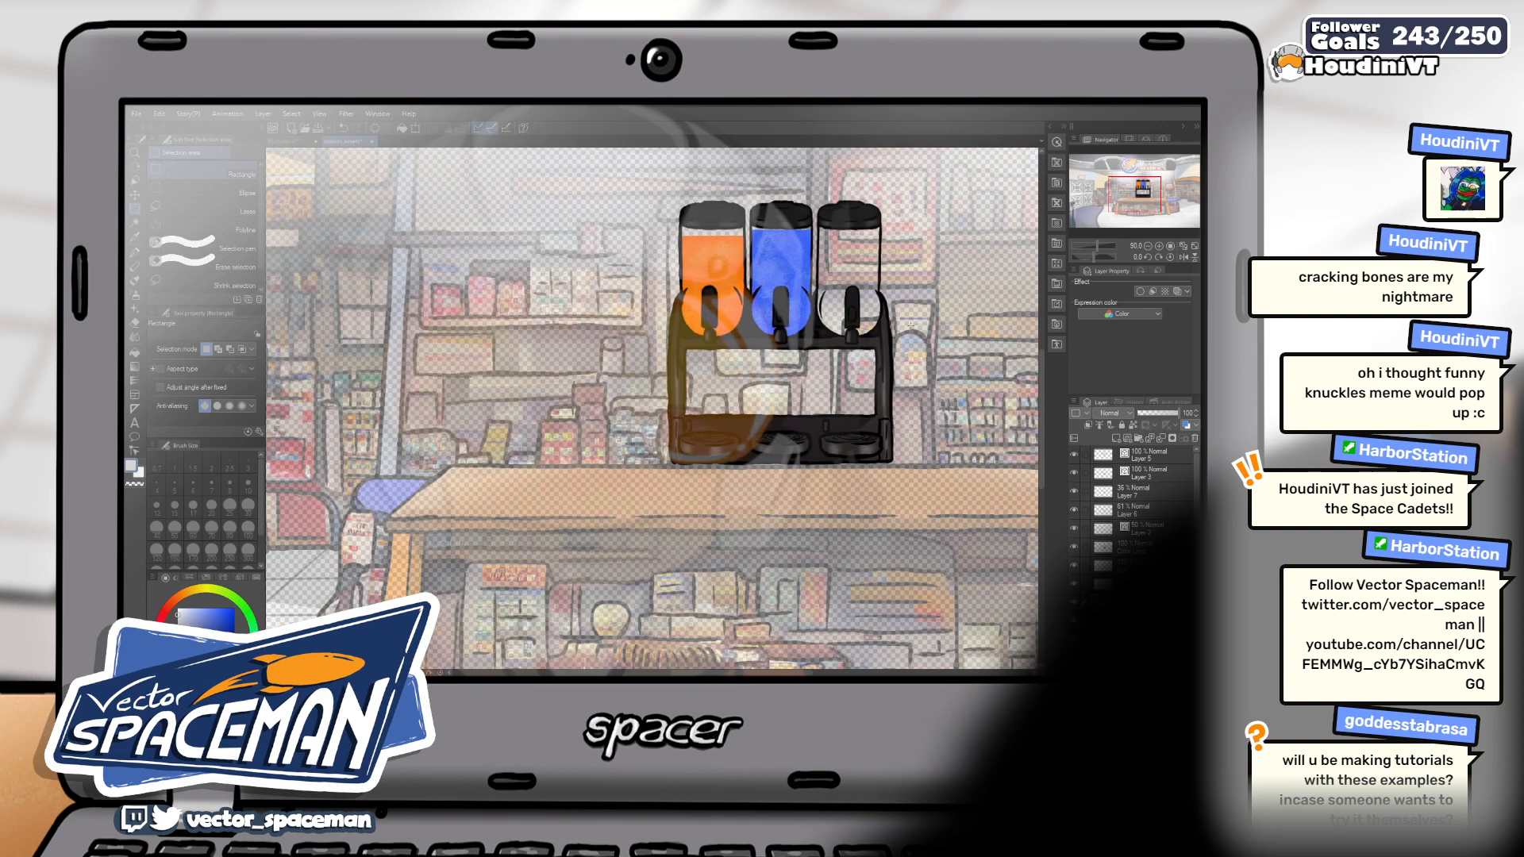
{"action": "scroll", "coordinate": [920, 321], "scroll_direction": "up", "scroll_amount": 1}
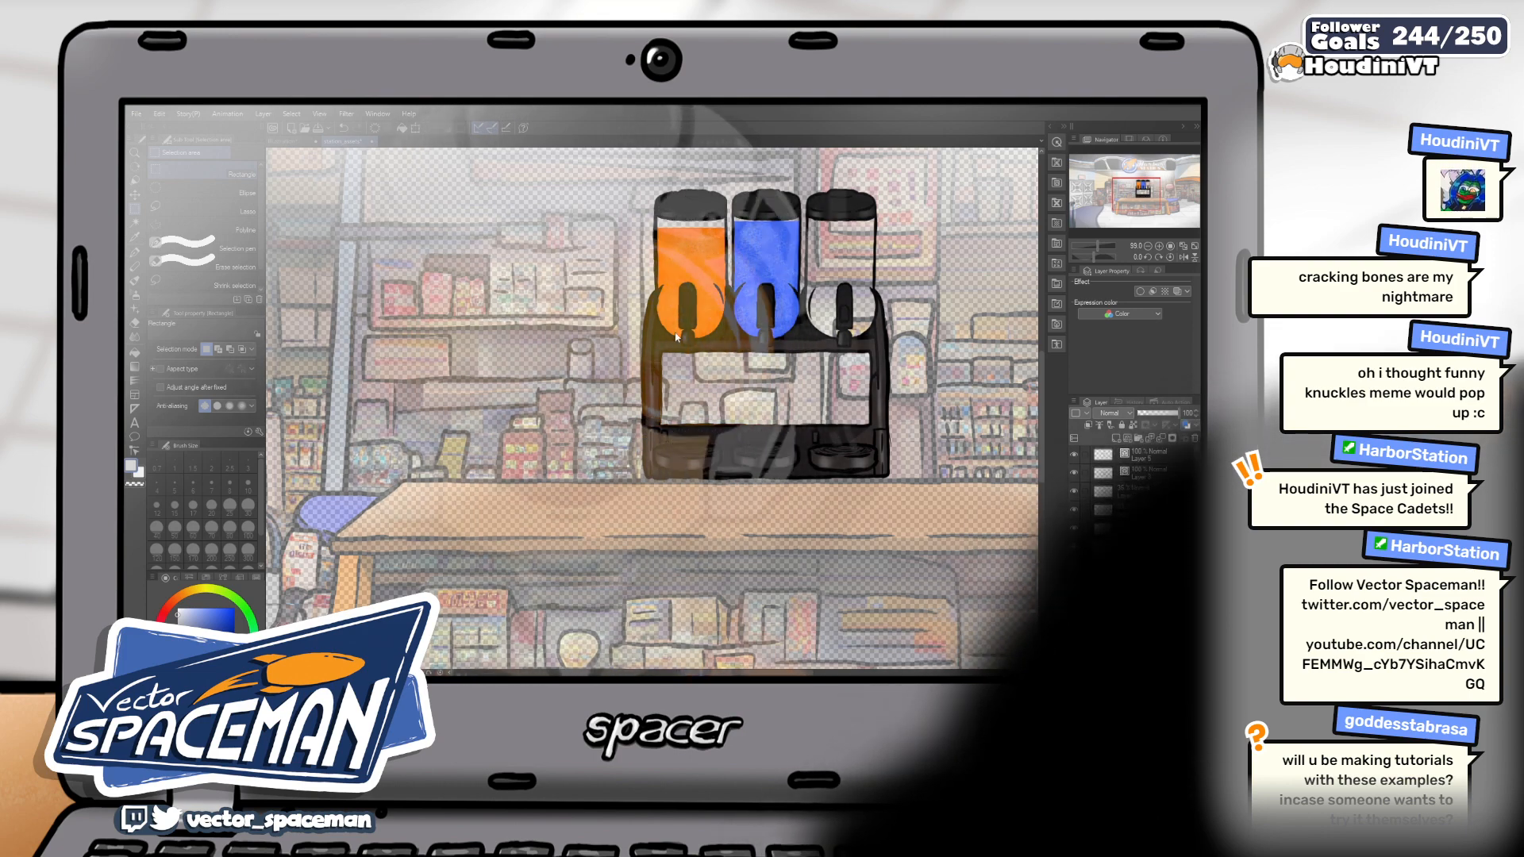
{"action": "scroll", "coordinate": [815, 407], "scroll_direction": "up", "scroll_amount": 2}
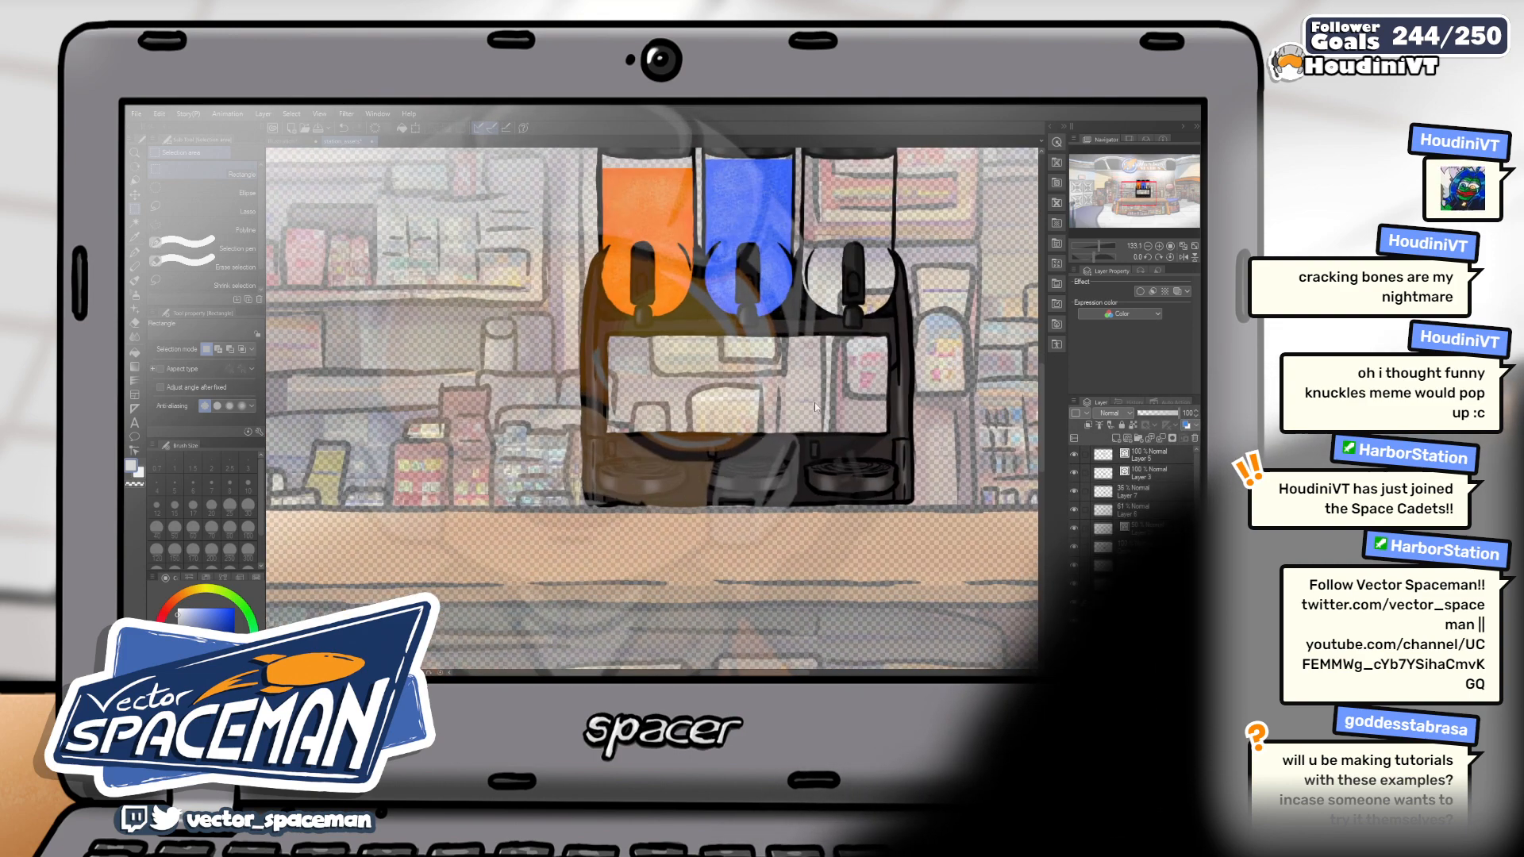
{"action": "scroll", "coordinate": [814, 407], "scroll_direction": "up", "scroll_amount": 2}
{"action": "scroll", "coordinate": [814, 402], "scroll_direction": "down", "scroll_amount": 3}
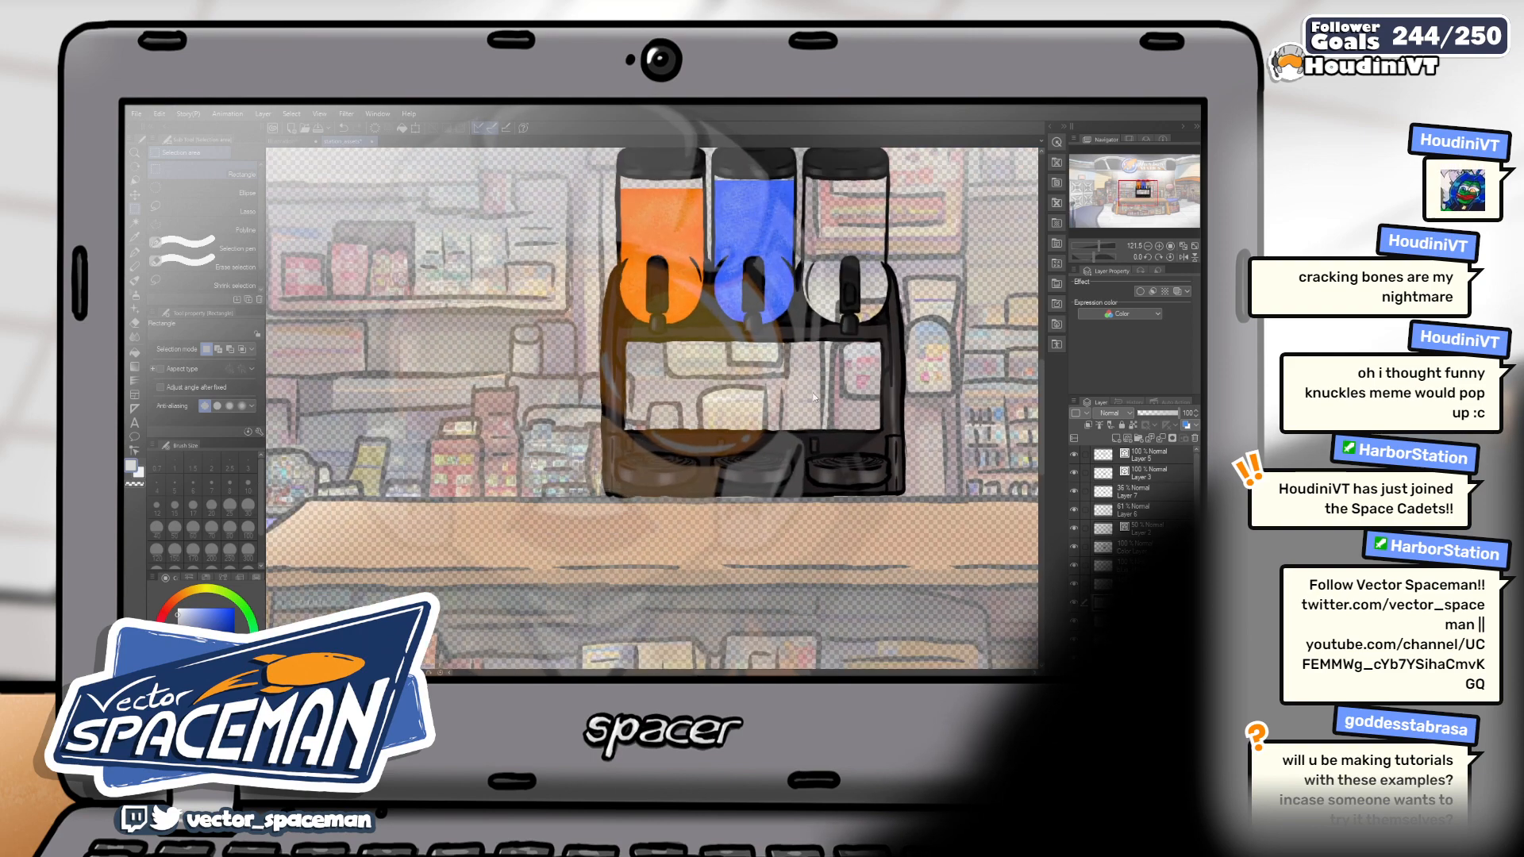
Set the opacity of Layer 2 to 40%
{"action": "scroll", "coordinate": [806, 369], "scroll_direction": "up", "scroll_amount": 1}
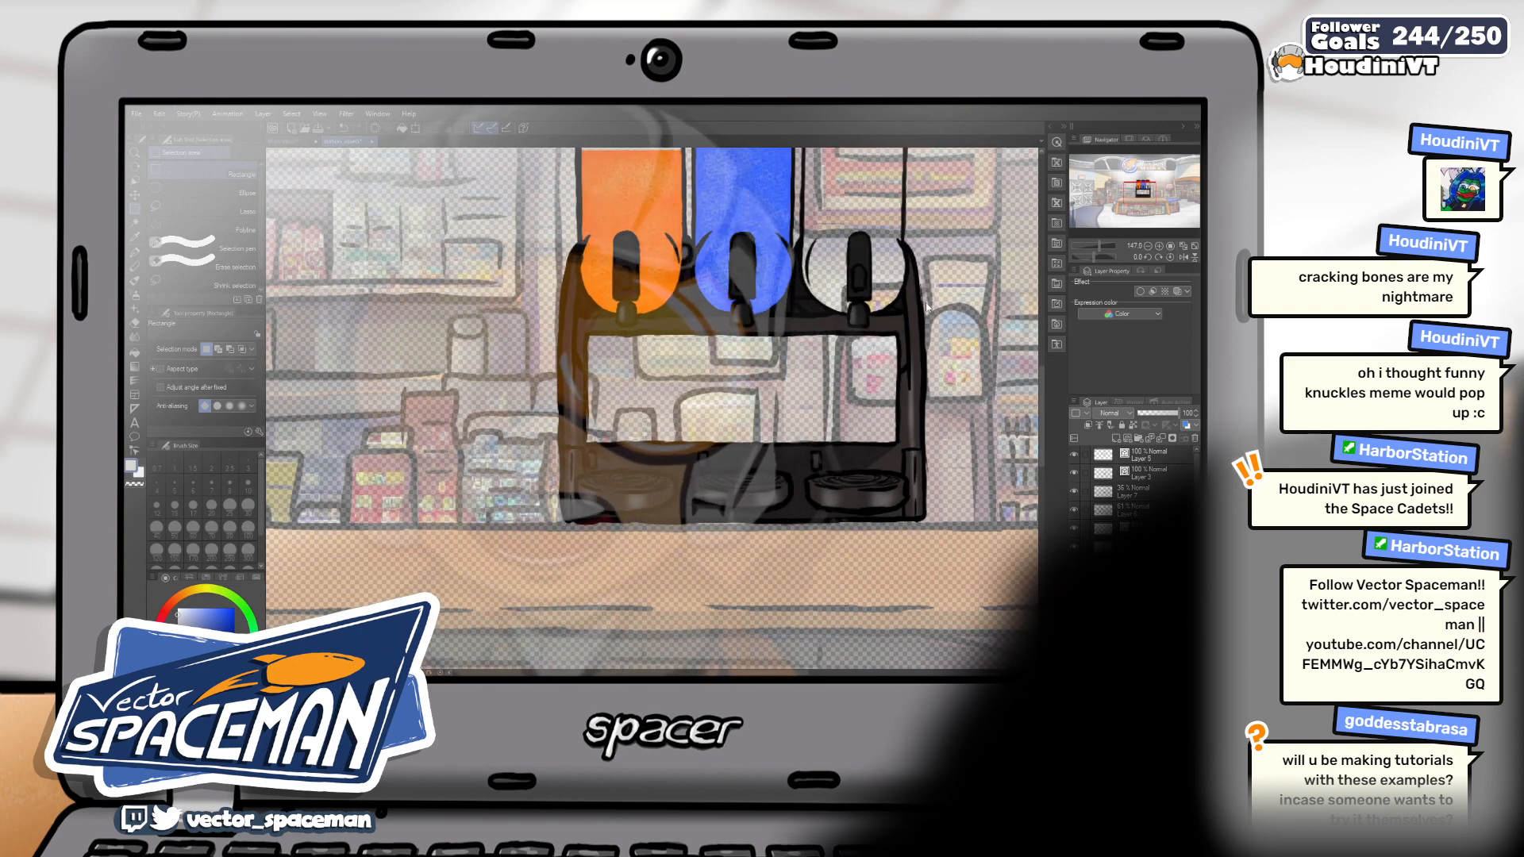
{"action": "left_click_drag", "start_coordinate": [938, 350], "coordinate": [1048, 426]}
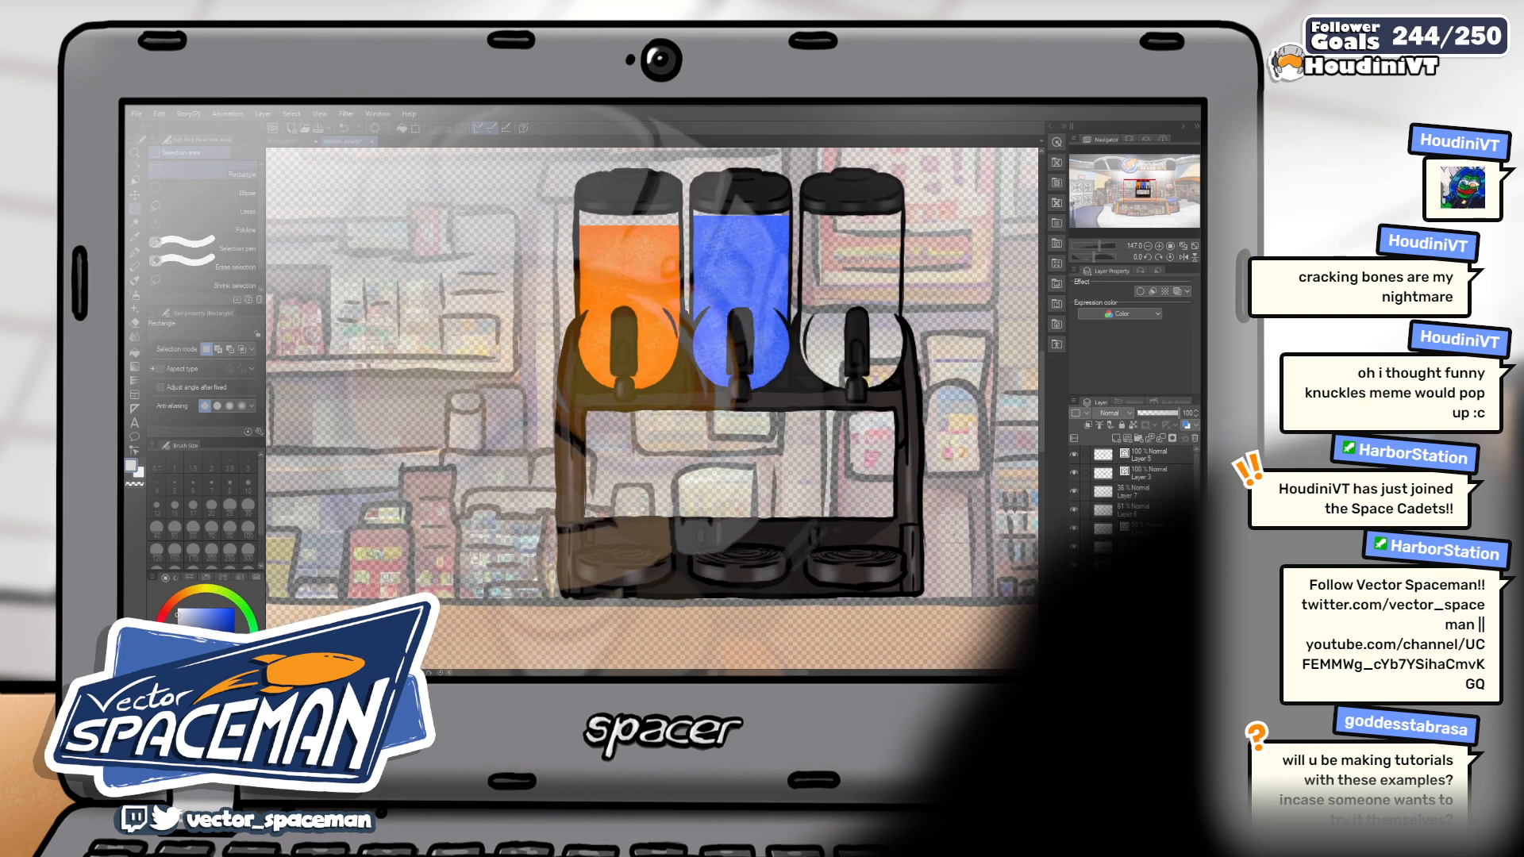
{"action": "scroll", "coordinate": [1135, 508], "scroll_direction": "down", "scroll_amount": 3}
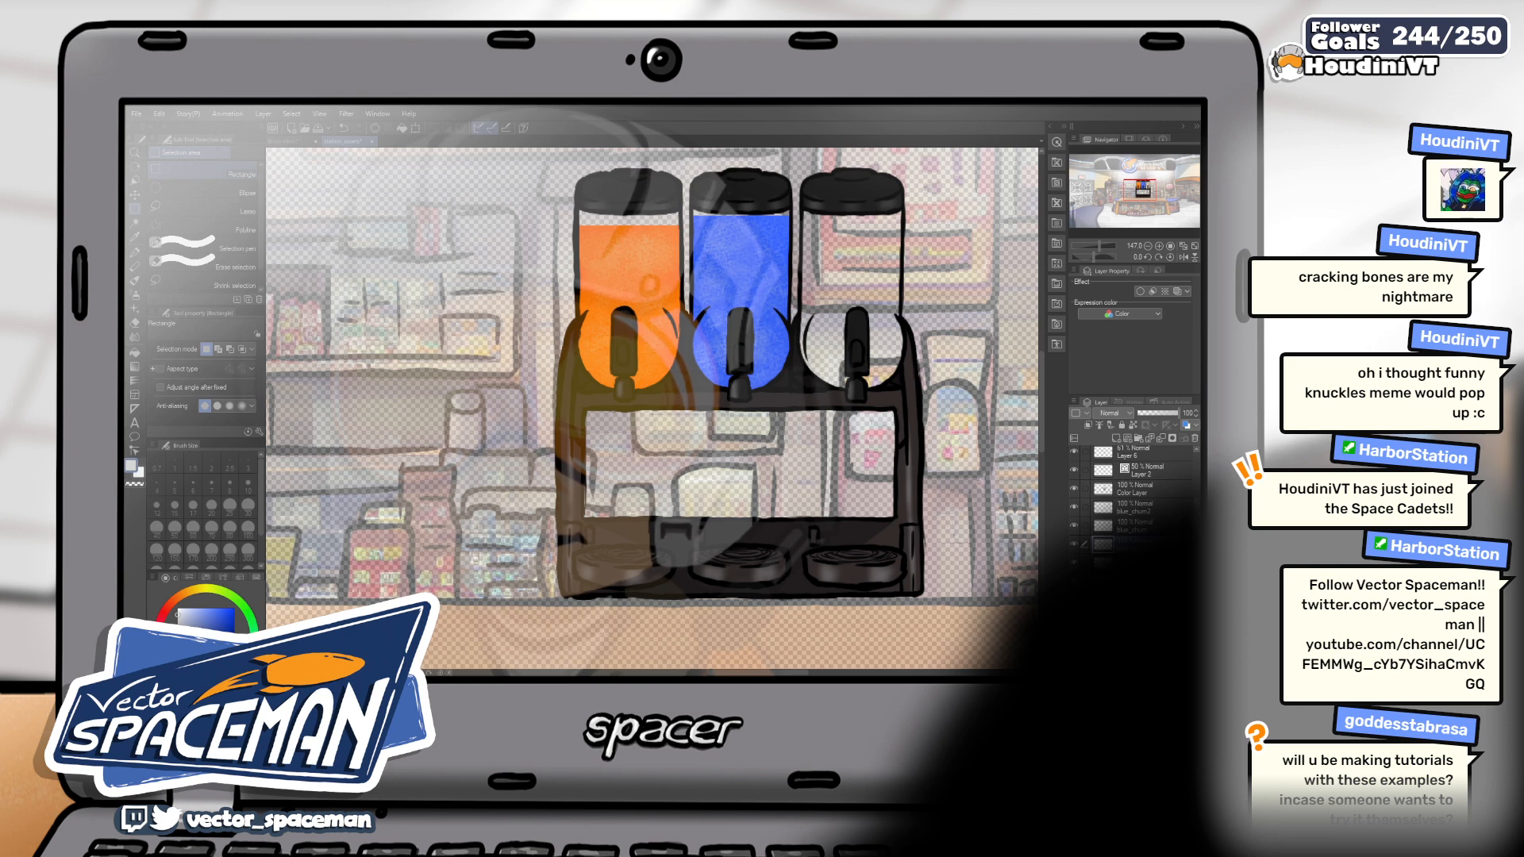
{"action": "scroll", "coordinate": [1135, 500], "scroll_direction": "up", "scroll_amount": 3}
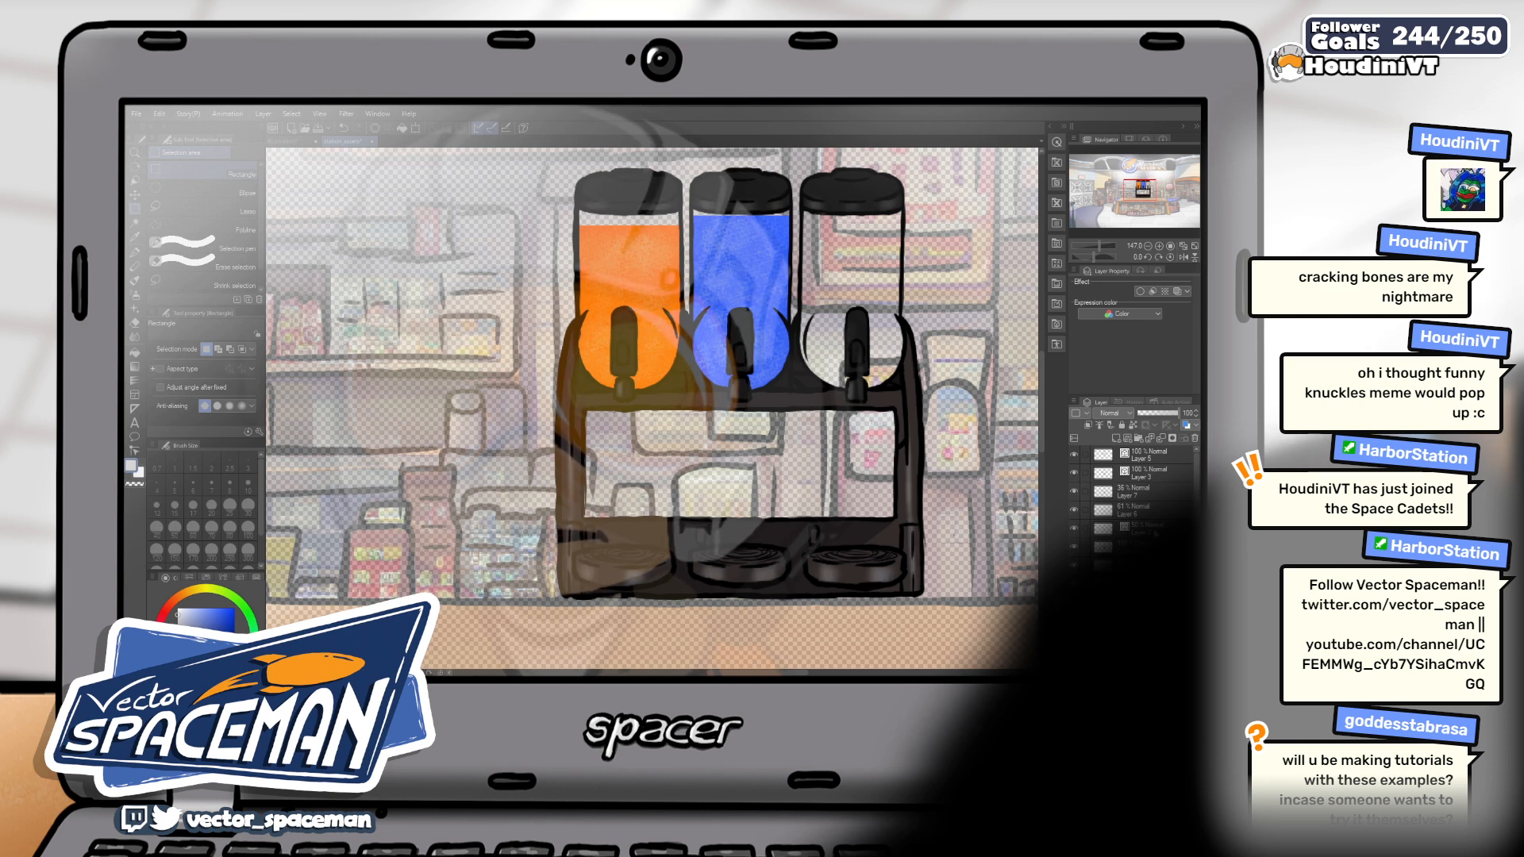
{"action": "left_click", "coordinate": [1143, 526]}
{"action": "left_click_drag", "start_coordinate": [1157, 414], "coordinate": [1147, 415]}
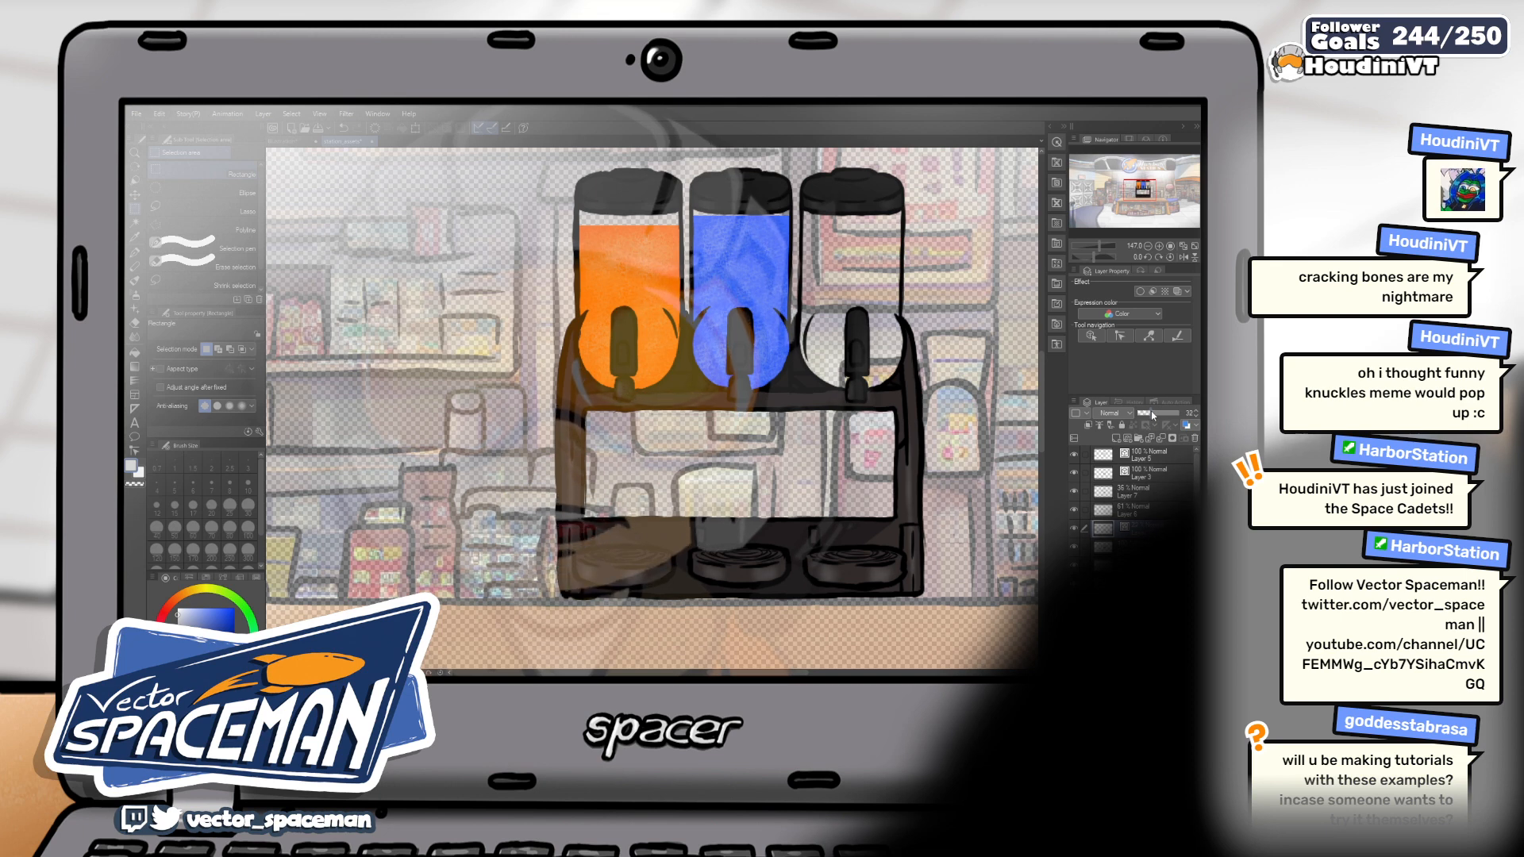
{"action": "left_click_drag", "start_coordinate": [1153, 416], "coordinate": [1166, 419]}
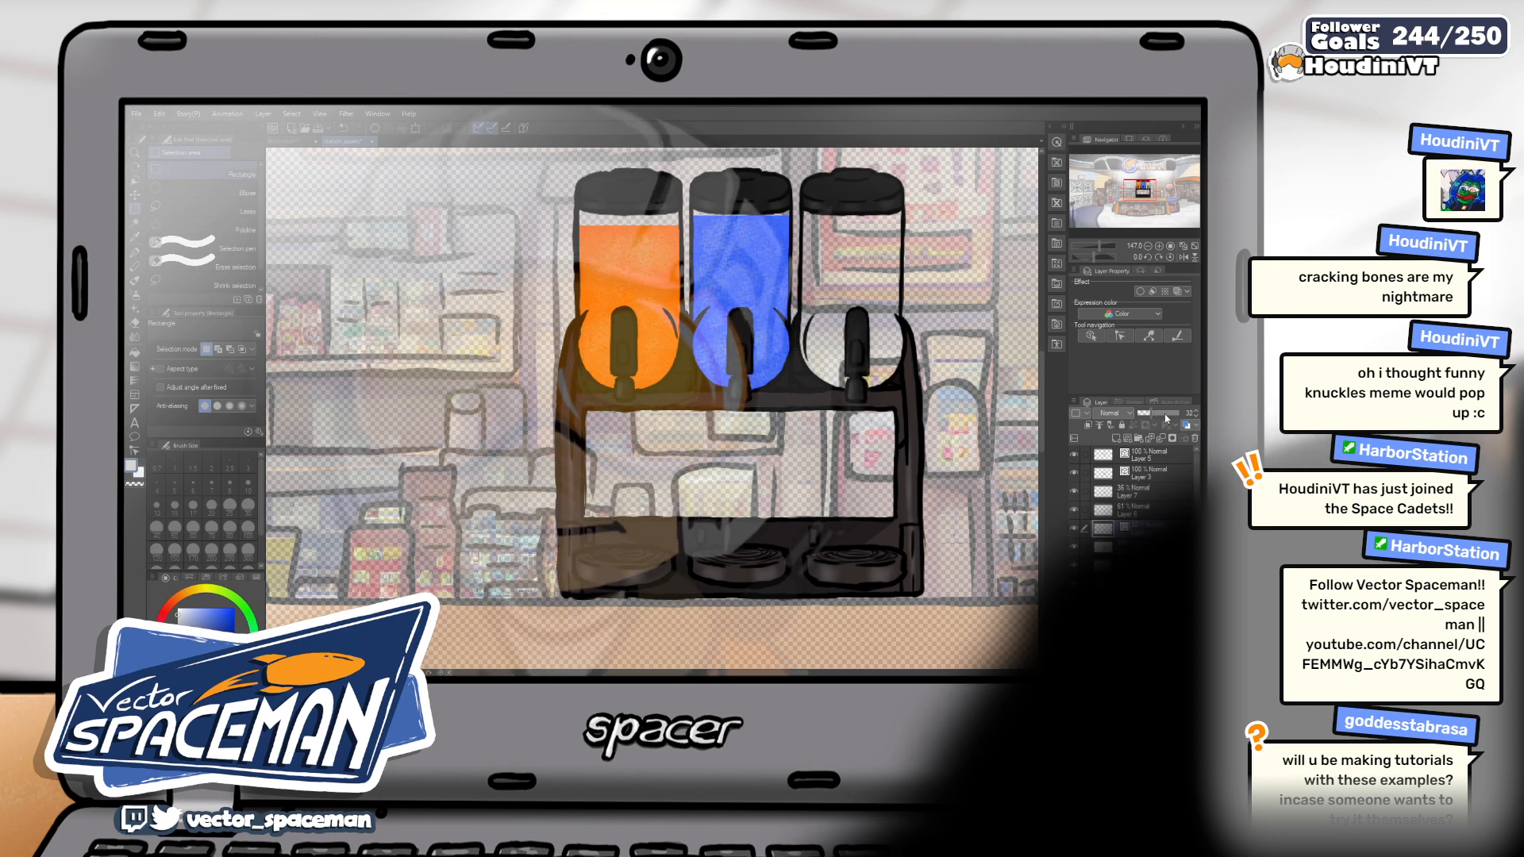
{"action": "type", "text": "40"}
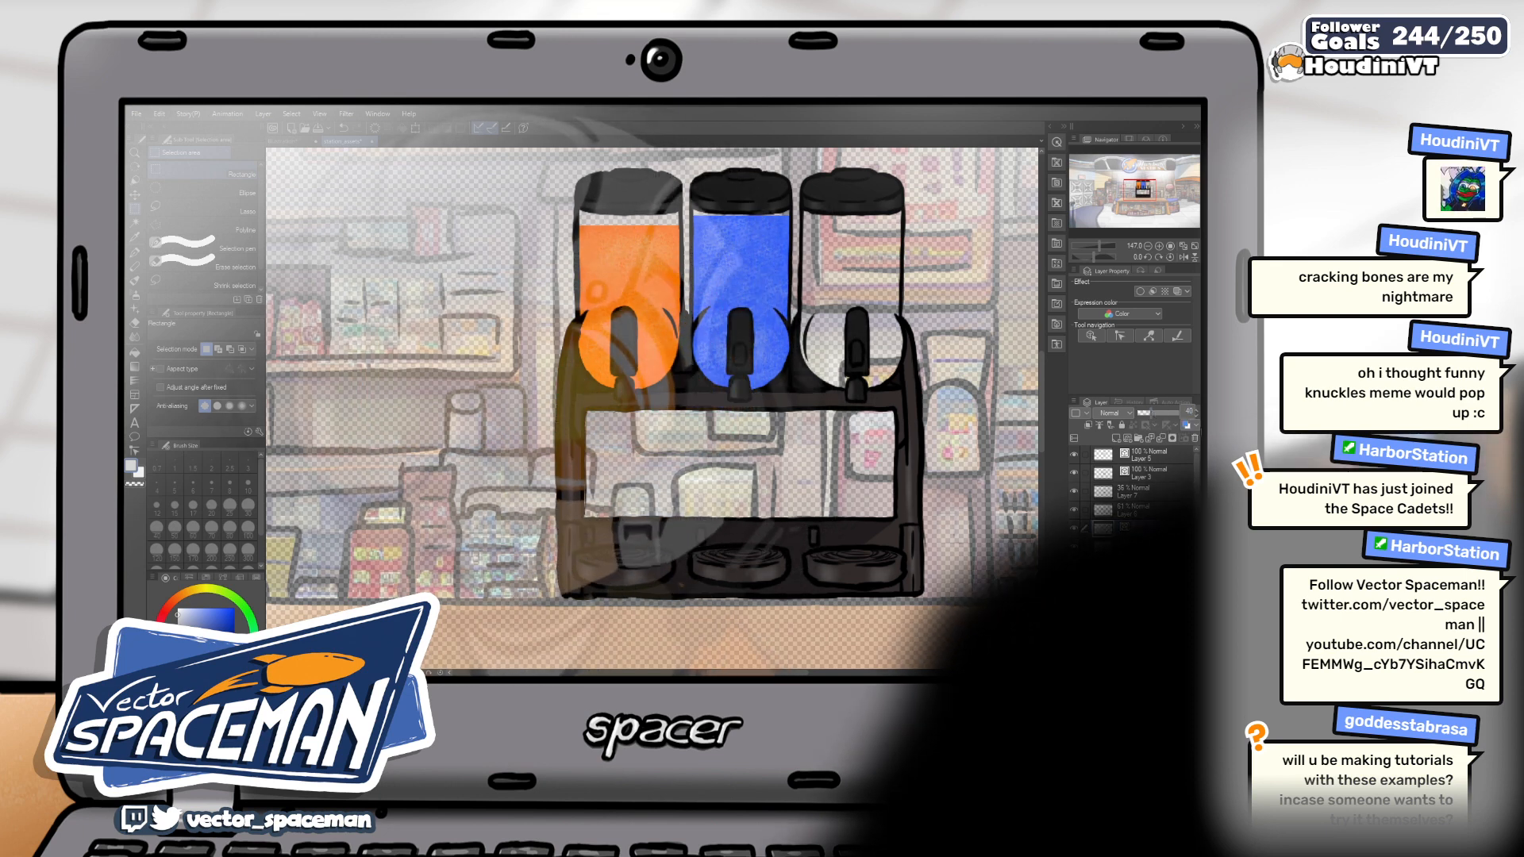
{"action": "key", "text": "Return"}
Add a new layer directly below the Color Layer and name it label_color
{"action": "scroll", "coordinate": [865, 539], "scroll_direction": "down", "scroll_amount": 5}
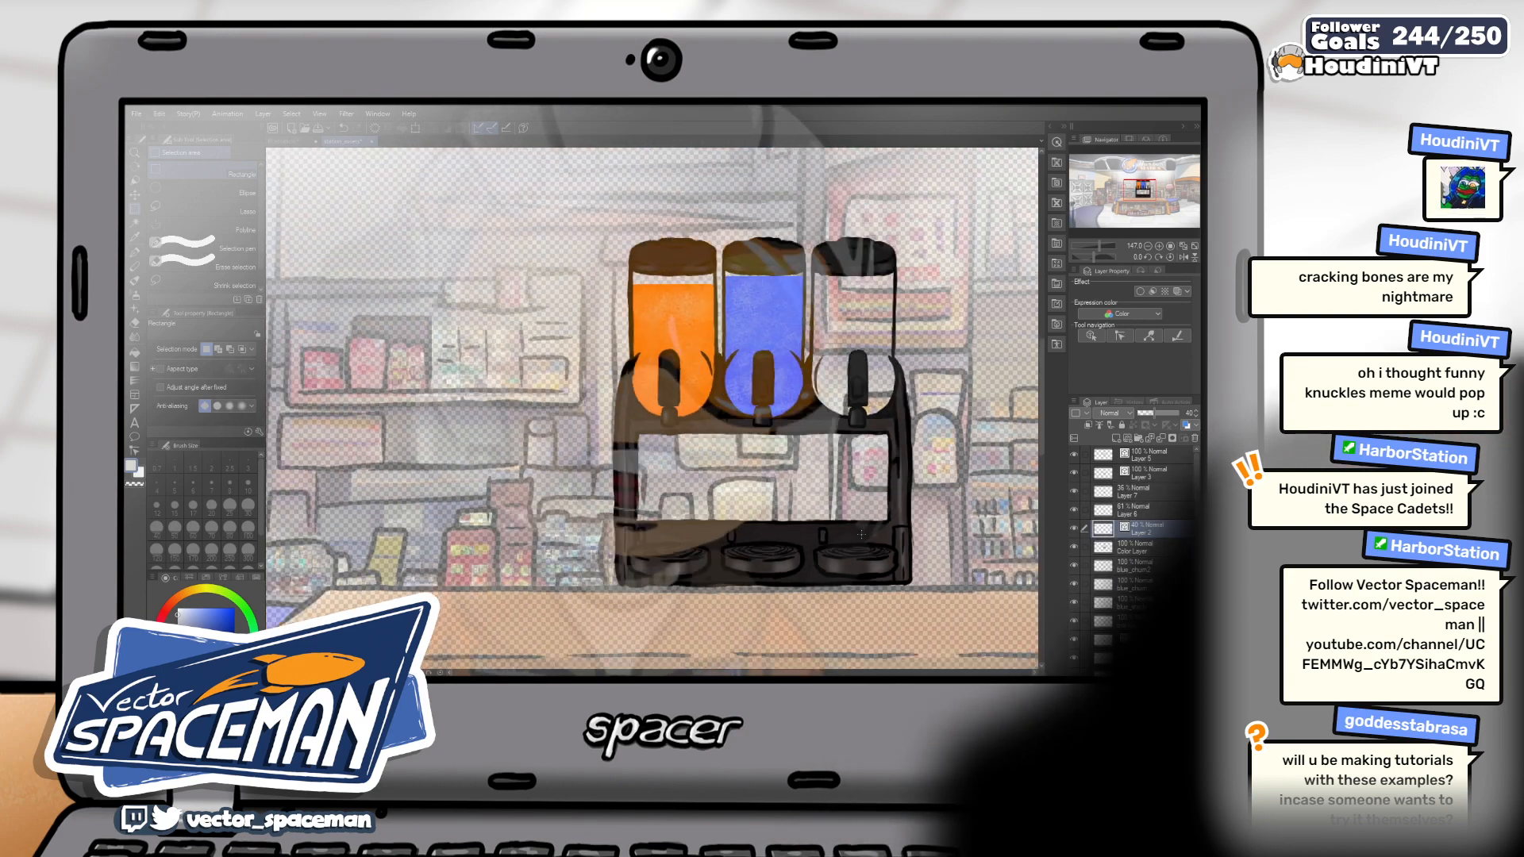
{"action": "scroll", "coordinate": [913, 555], "scroll_direction": "down", "scroll_amount": 1}
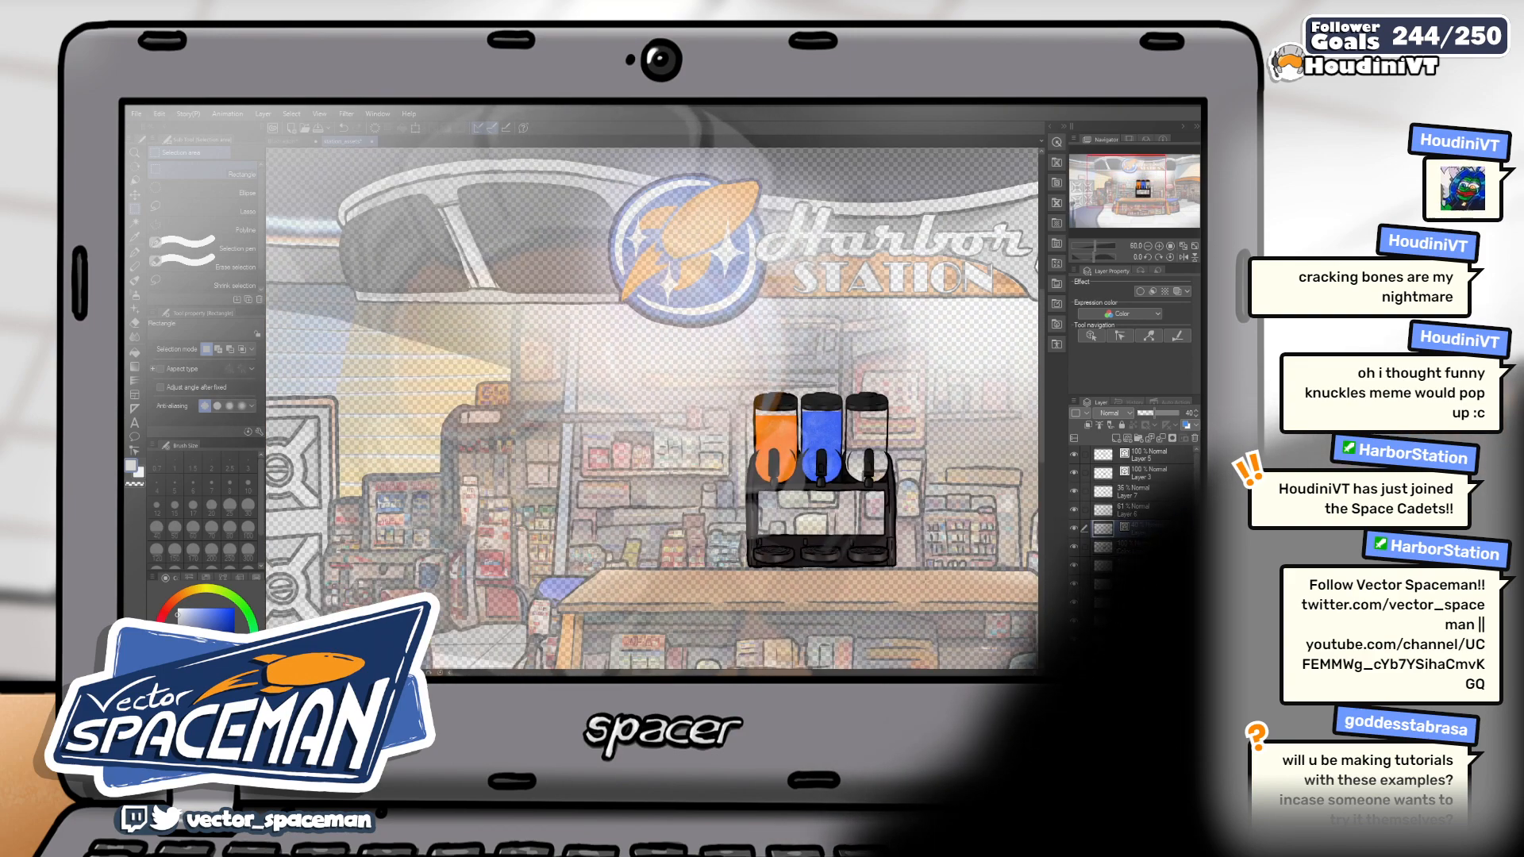
{"action": "scroll", "coordinate": [881, 570], "scroll_direction": "up", "scroll_amount": 5}
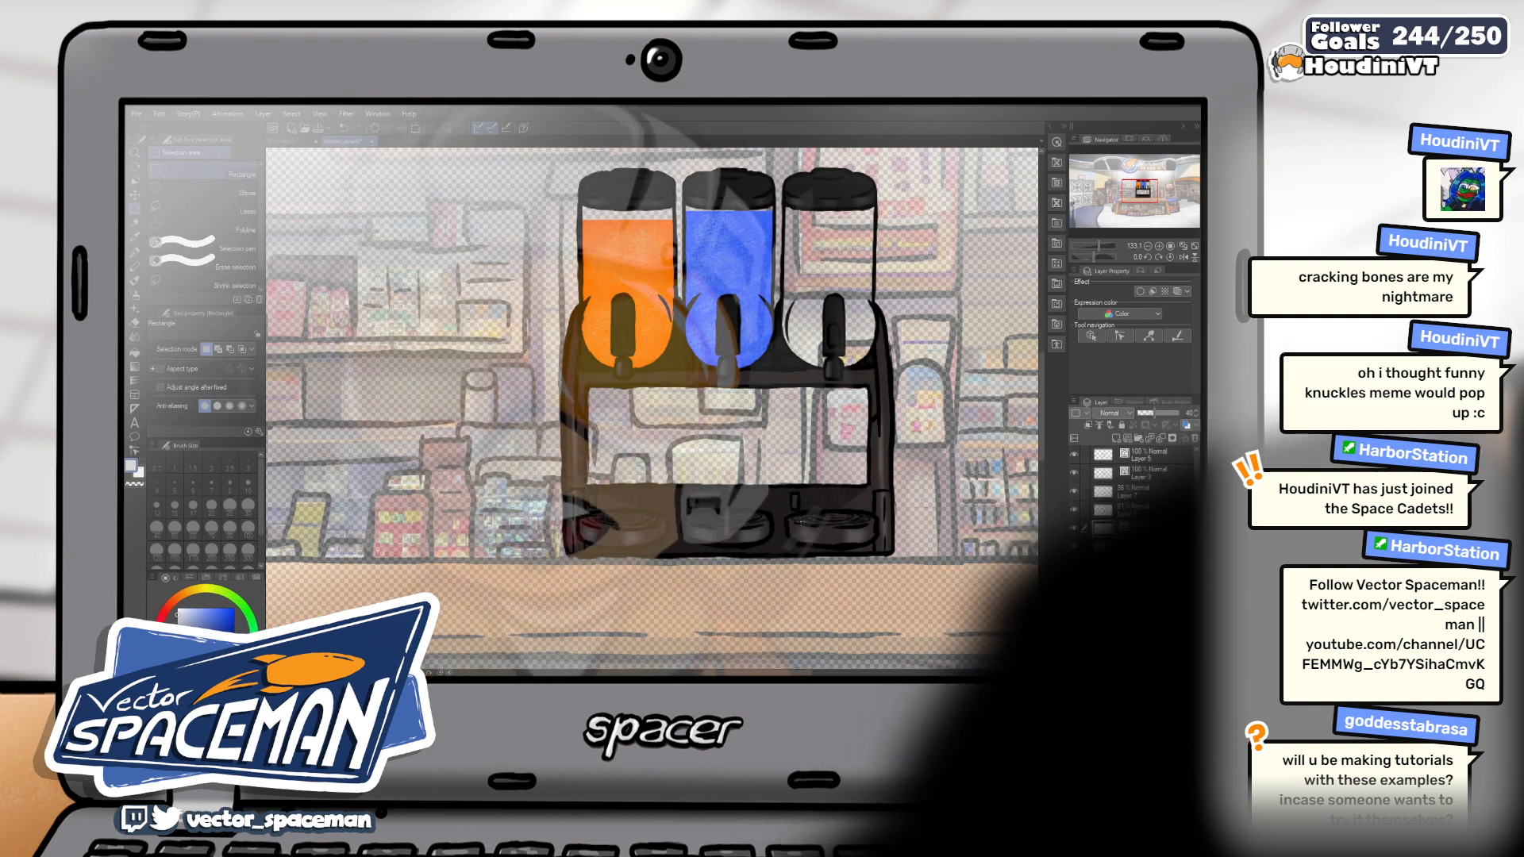
{"action": "scroll", "coordinate": [774, 516], "scroll_direction": "up", "scroll_amount": 1}
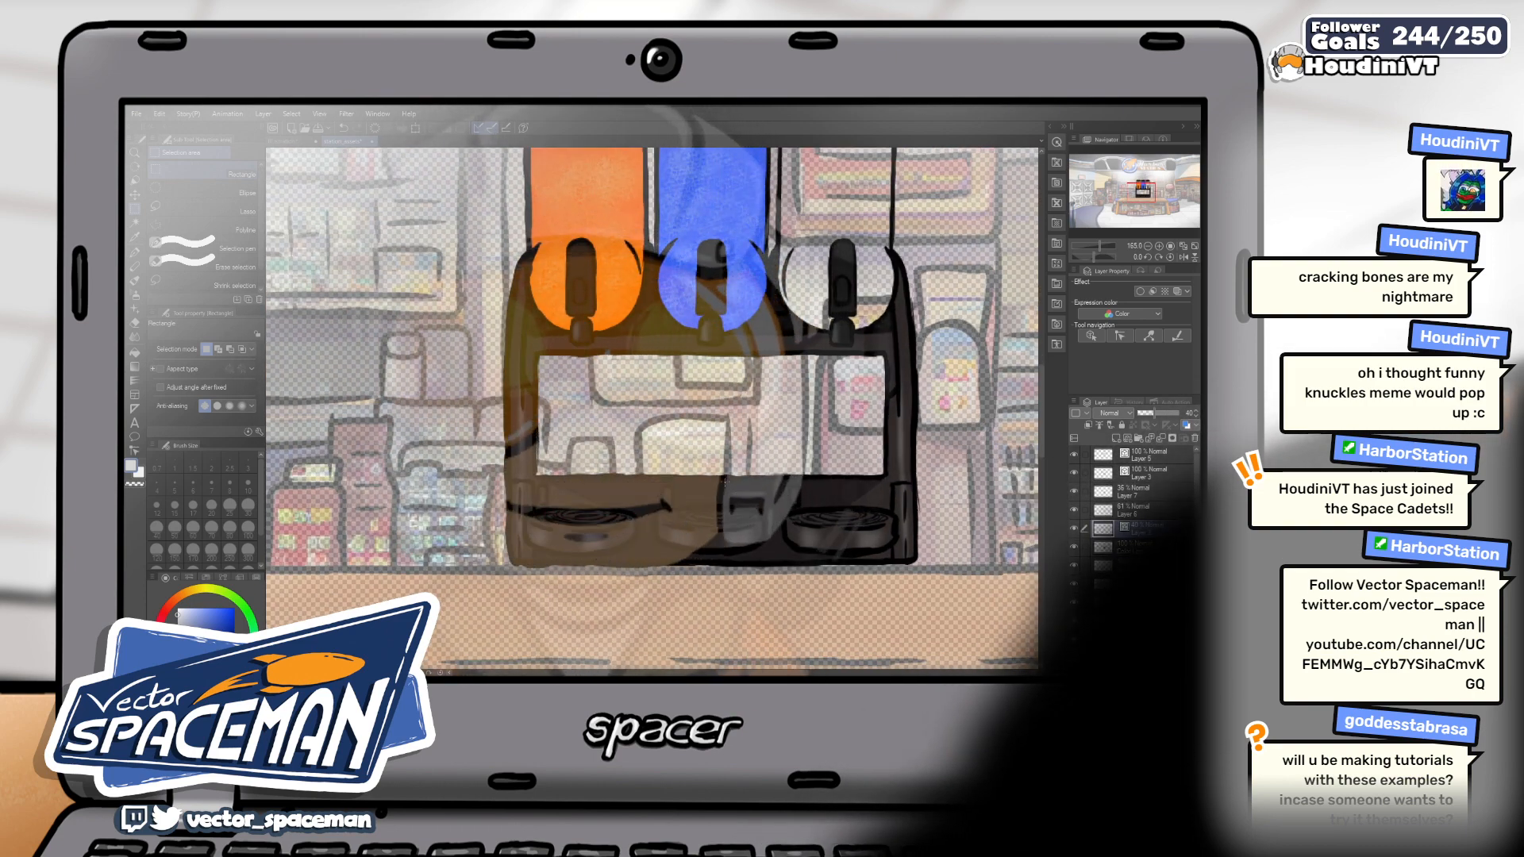
{"action": "scroll", "coordinate": [725, 480], "scroll_direction": "up", "scroll_amount": 1}
{"action": "scroll", "coordinate": [725, 480], "scroll_direction": "down", "scroll_amount": 2}
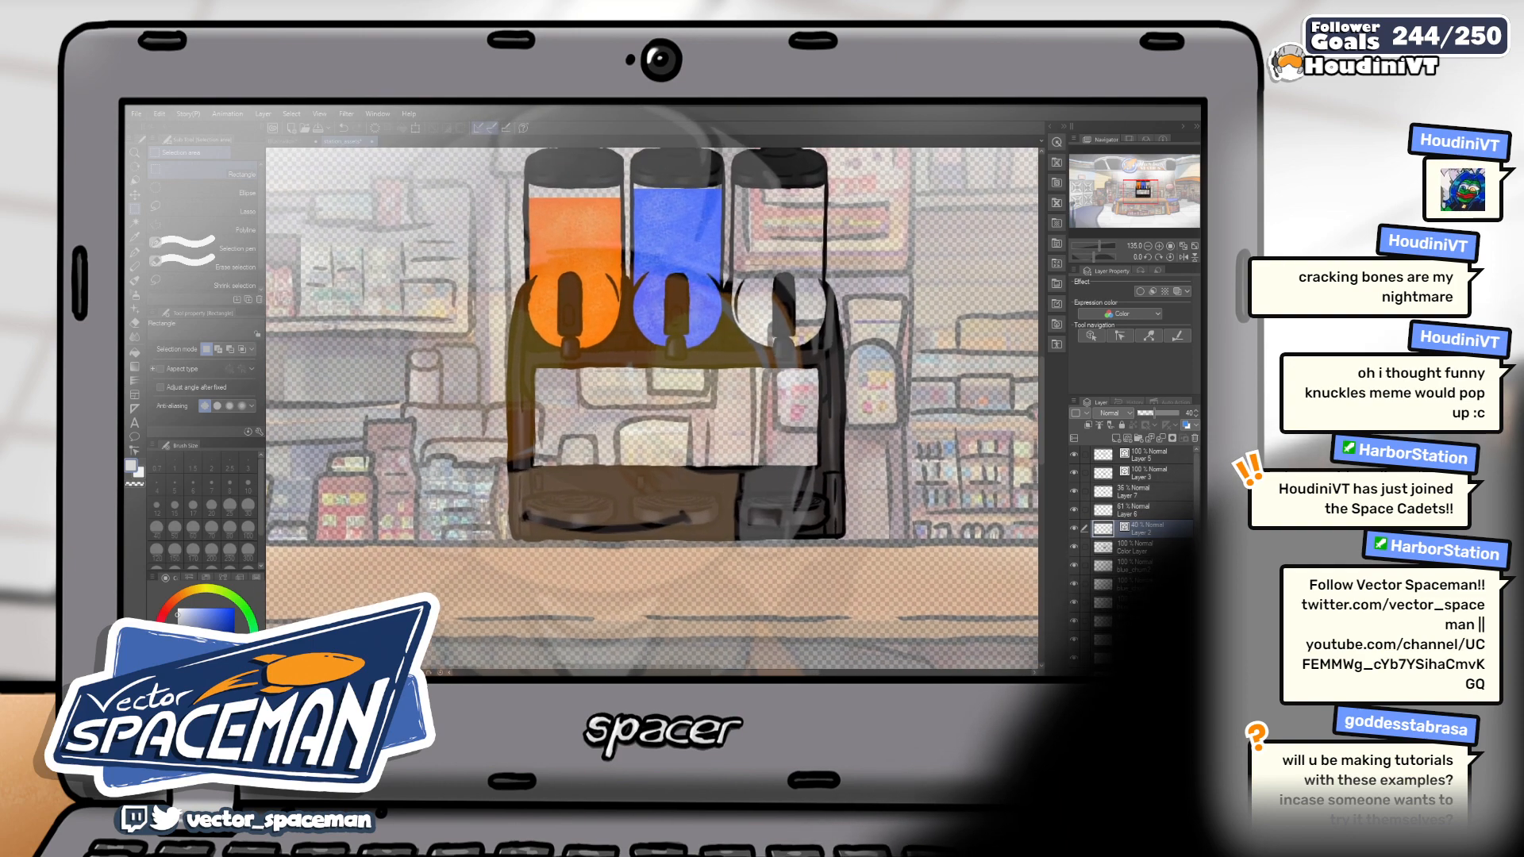
{"action": "scroll", "coordinate": [538, 445], "scroll_direction": "up", "scroll_amount": 2}
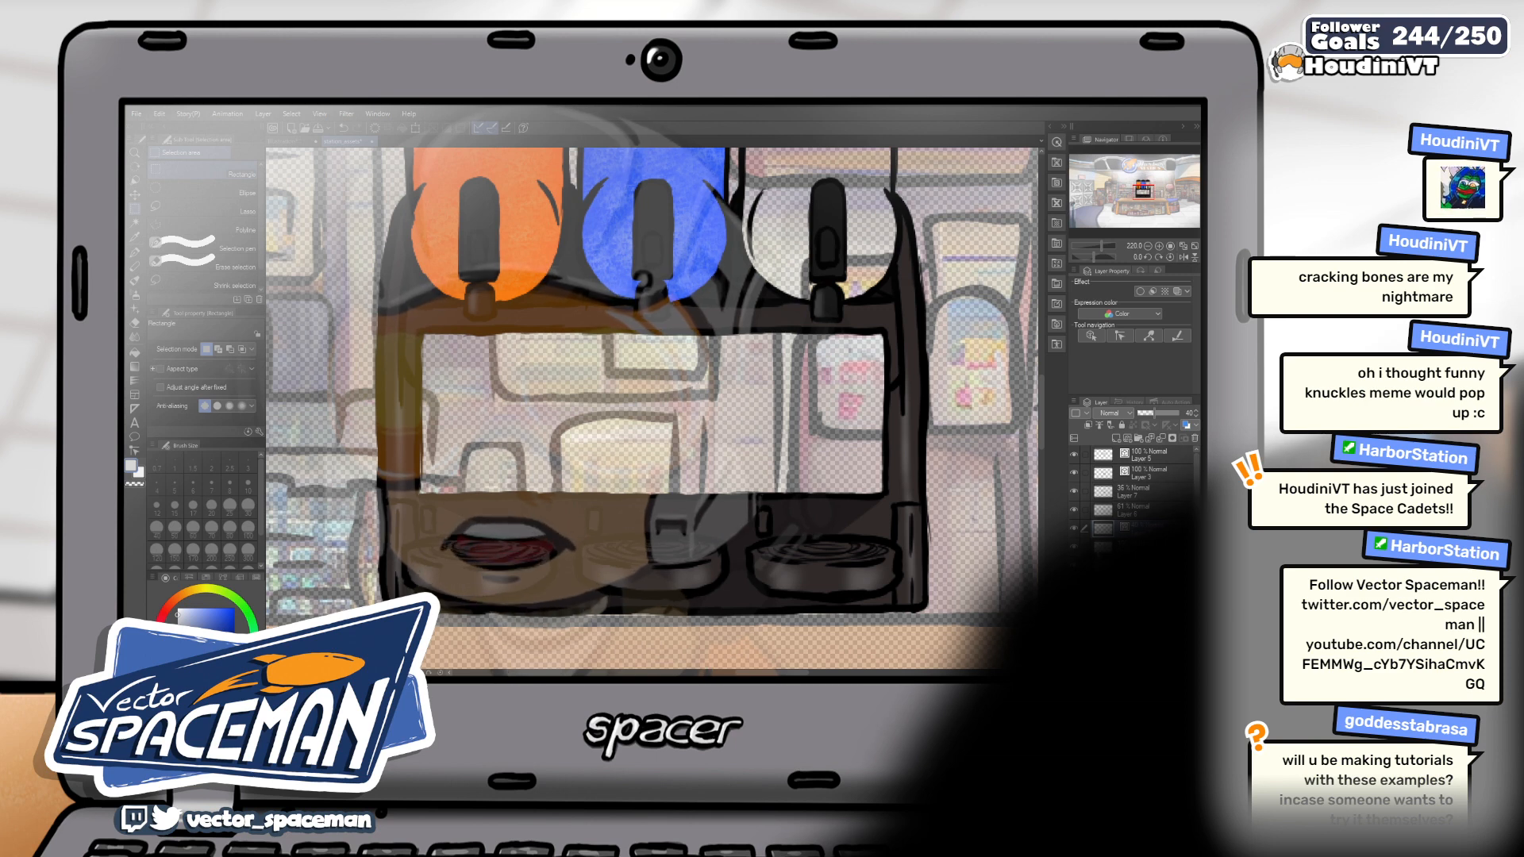
{"action": "left_click", "coordinate": [1134, 435]}
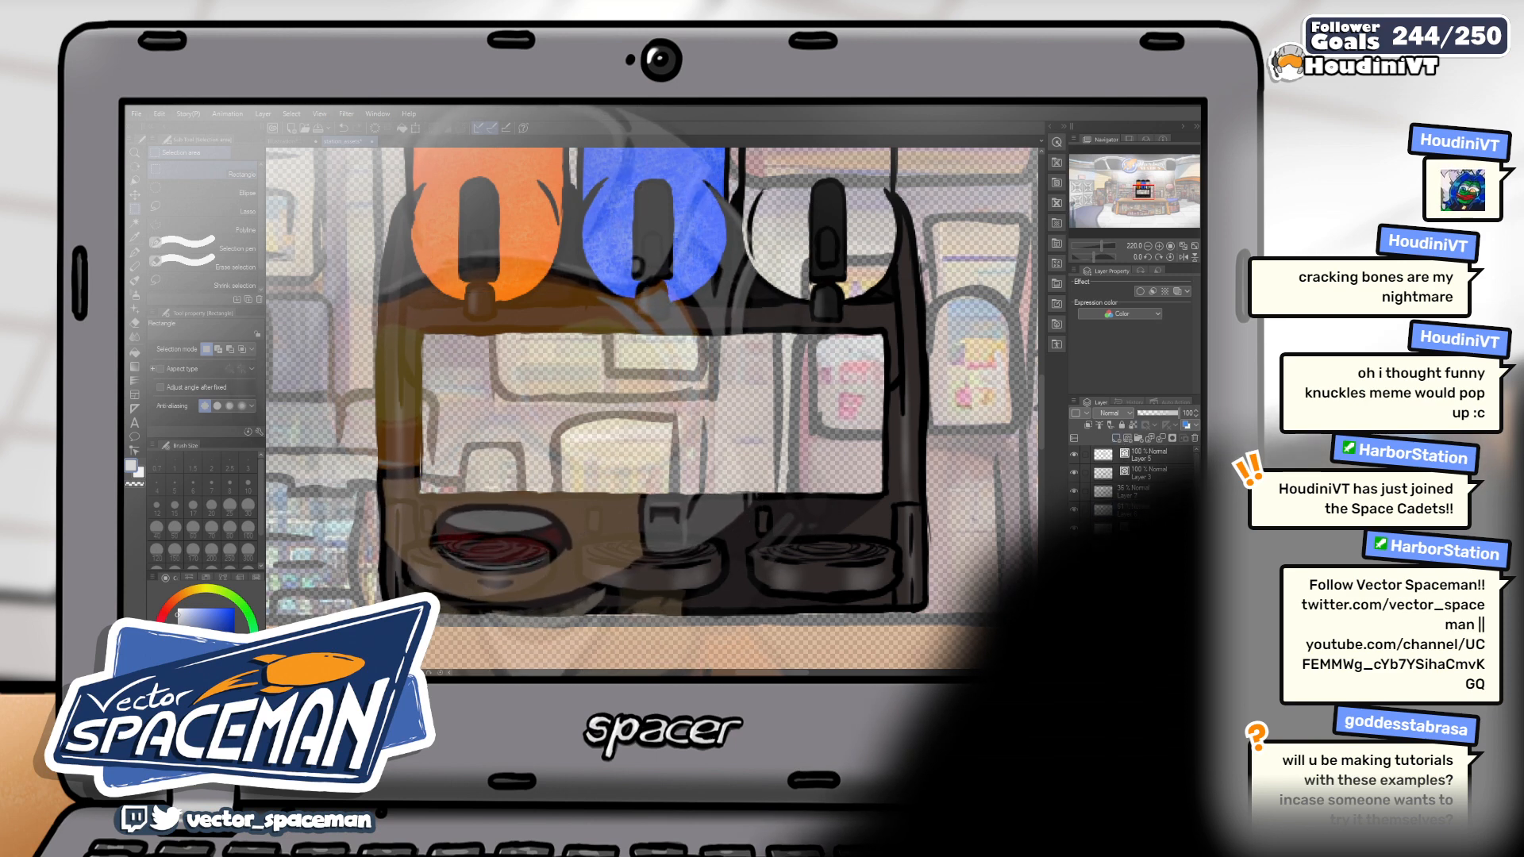
{"action": "type", "text": "label_color"}
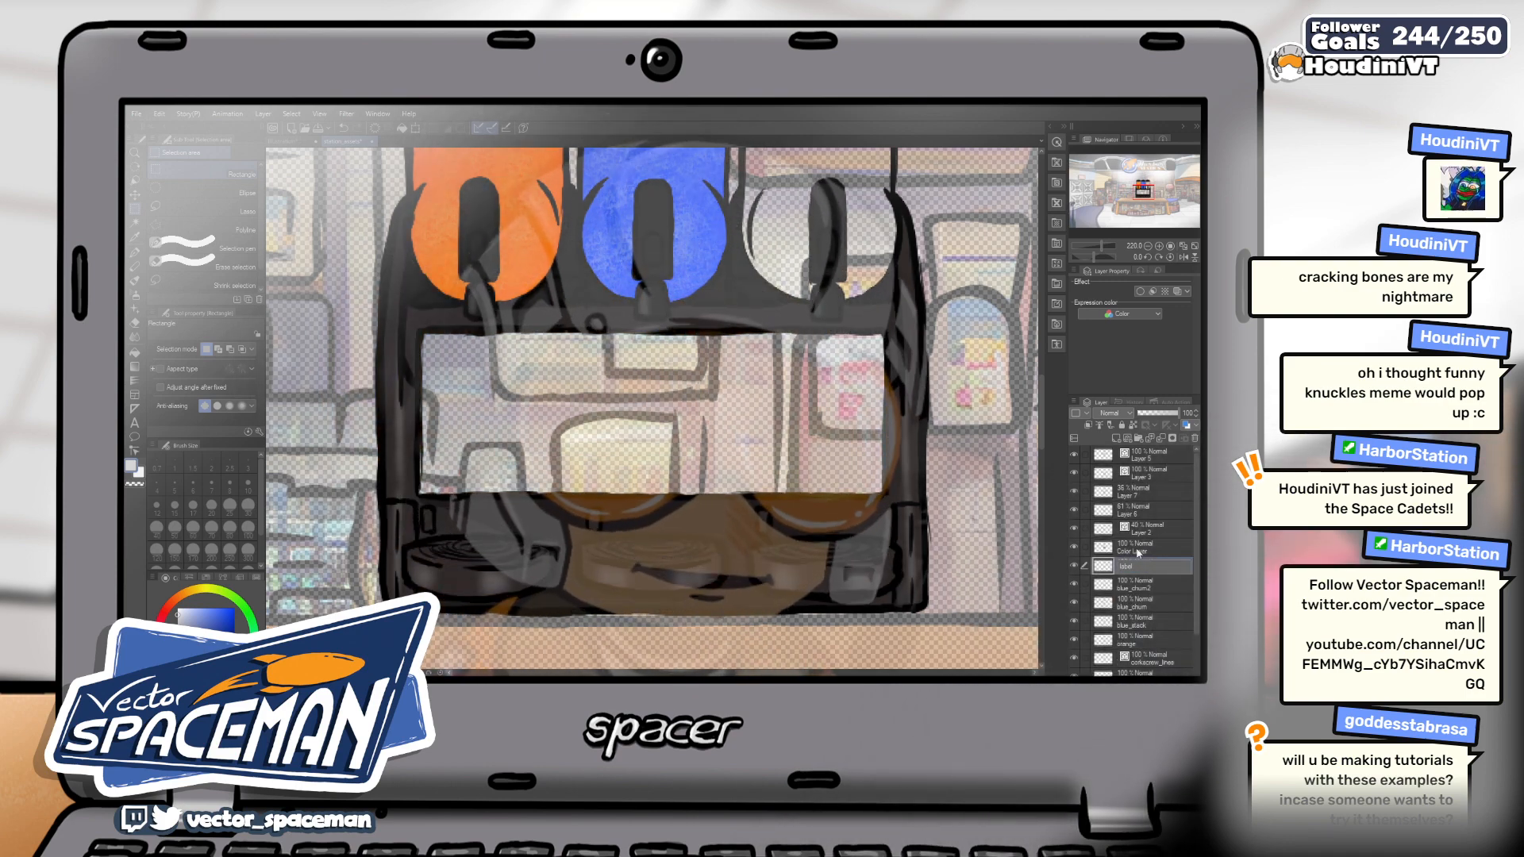
{"action": "key", "text": "Return"}
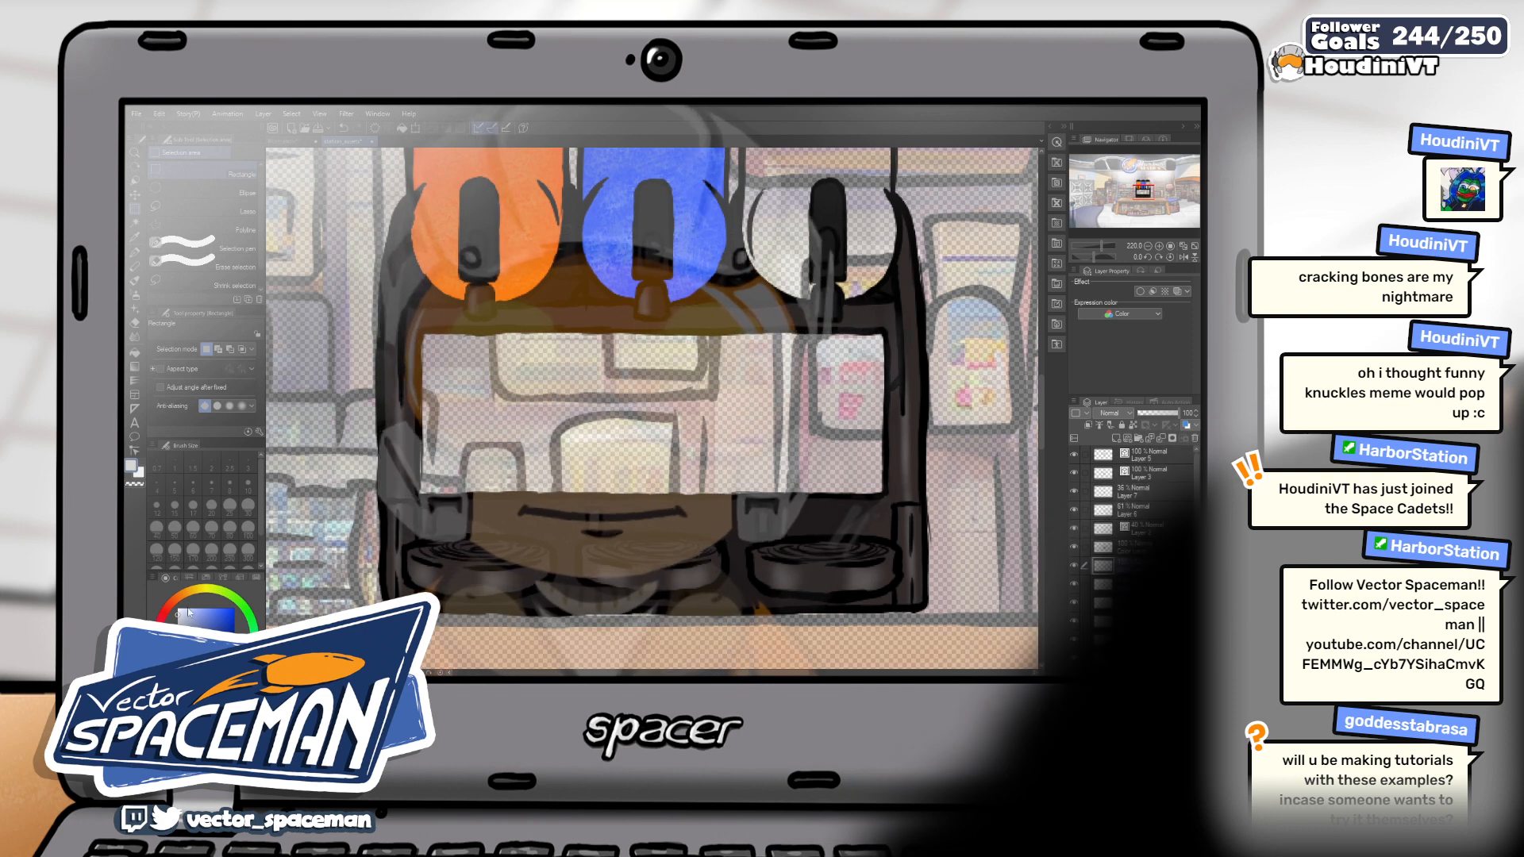
Paint a white border along all four edges of the drink machine's rectangular opening with the Round mixing brush
{"action": "key", "text": "b"}
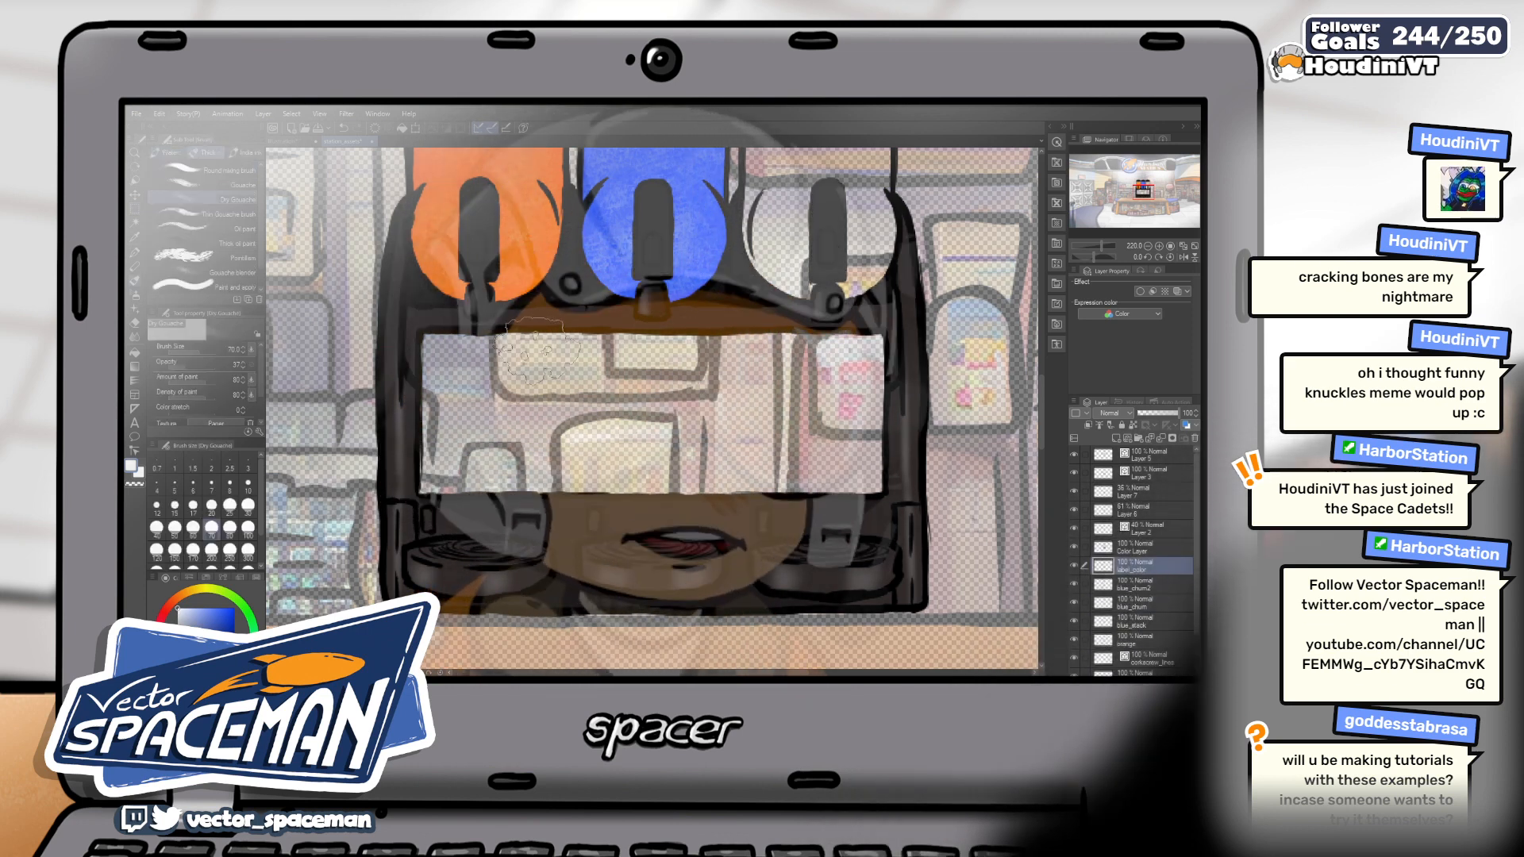
{"action": "left_click", "coordinate": [214, 170]}
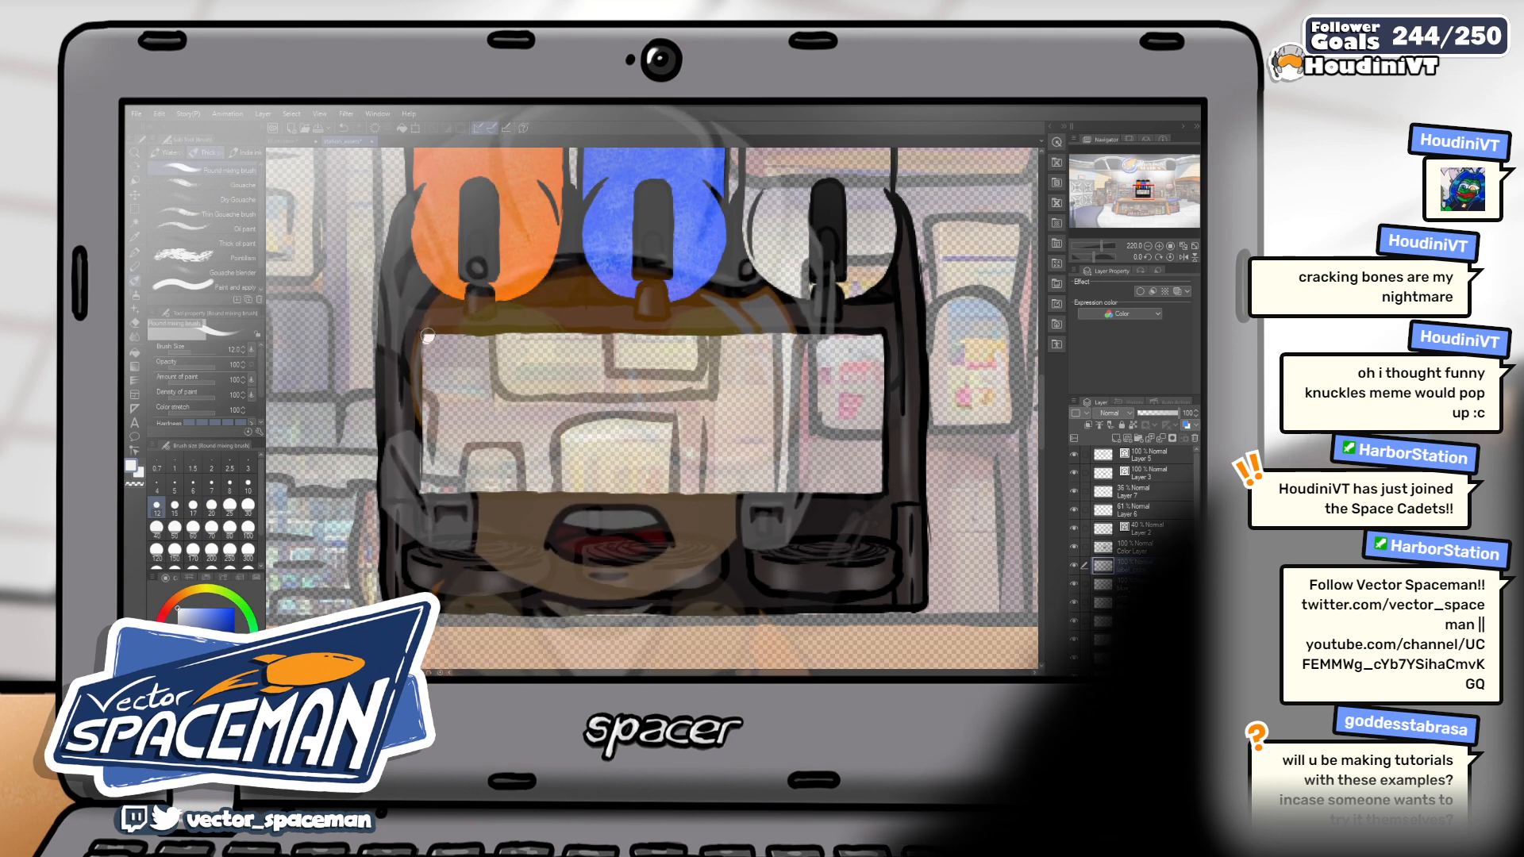
{"action": "left_click_drag", "start_coordinate": [426, 337], "coordinate": [546, 338]}
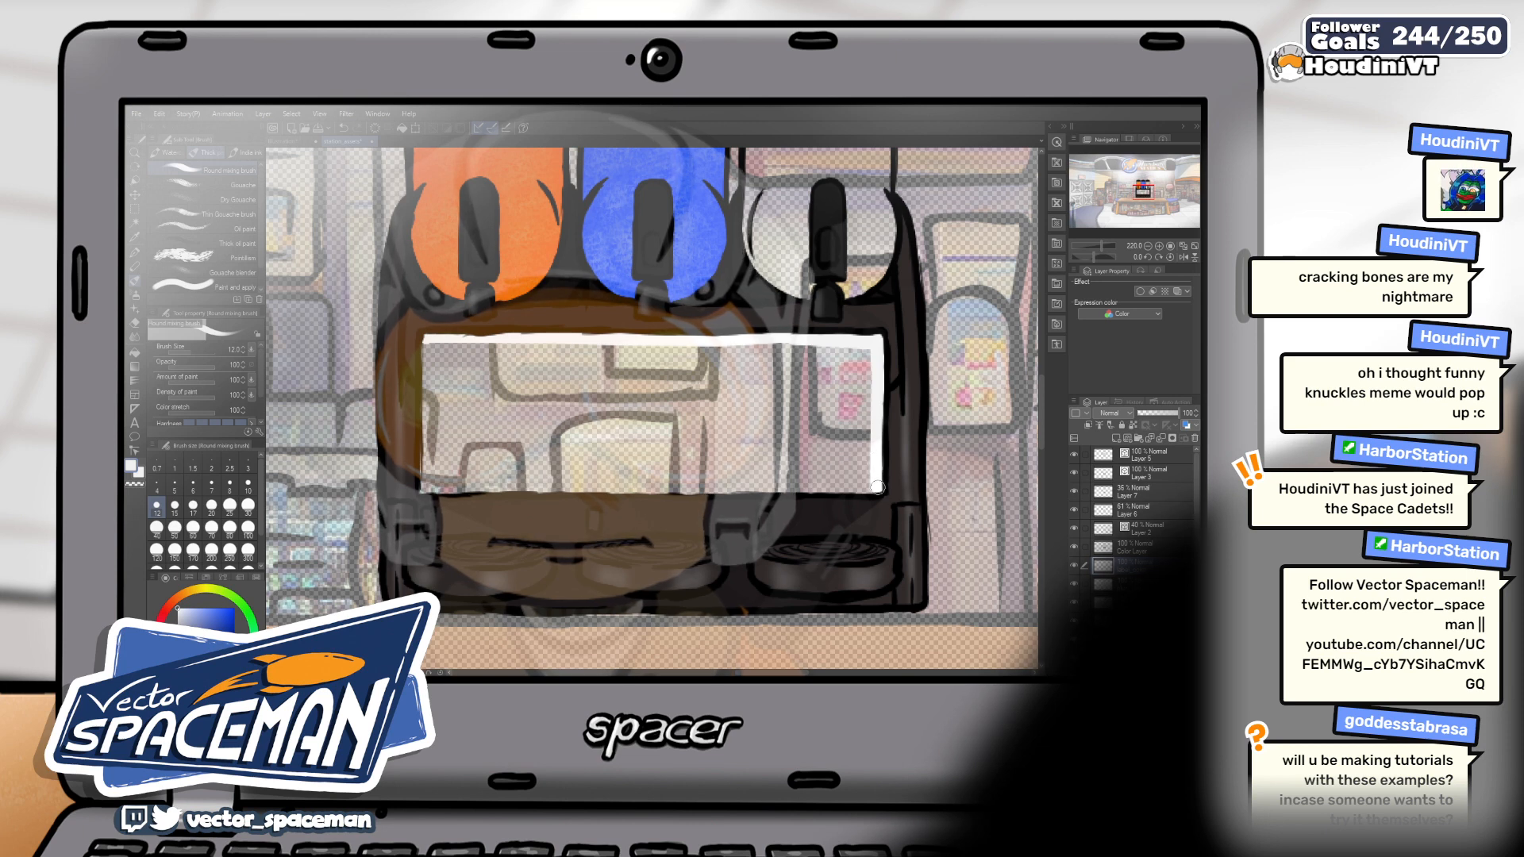
{"action": "left_click_drag", "start_coordinate": [878, 487], "coordinate": [618, 489]}
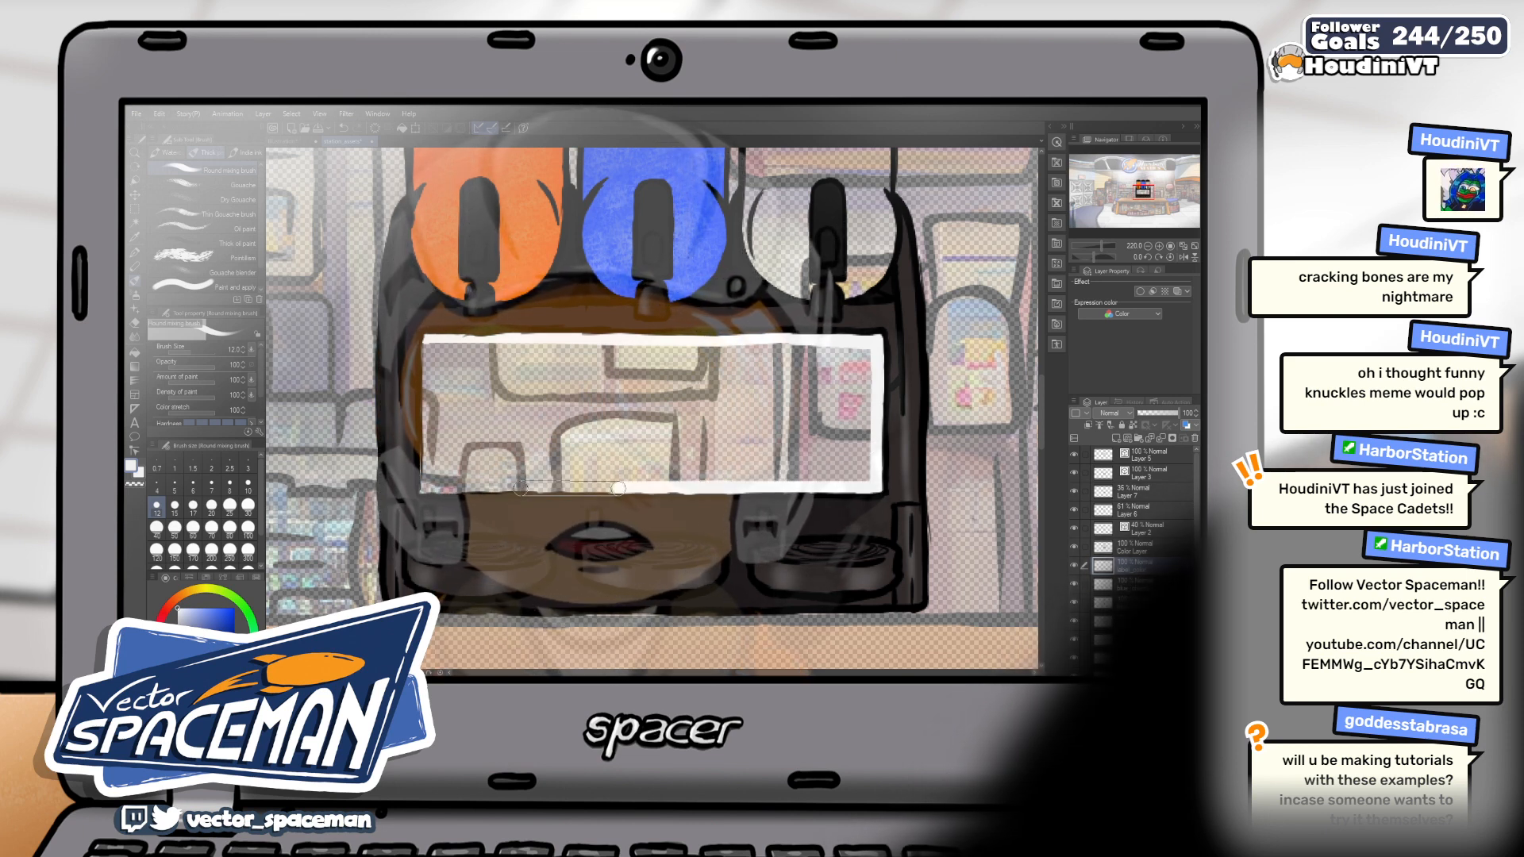
{"action": "left_click_drag", "start_coordinate": [518, 488], "coordinate": [422, 489]}
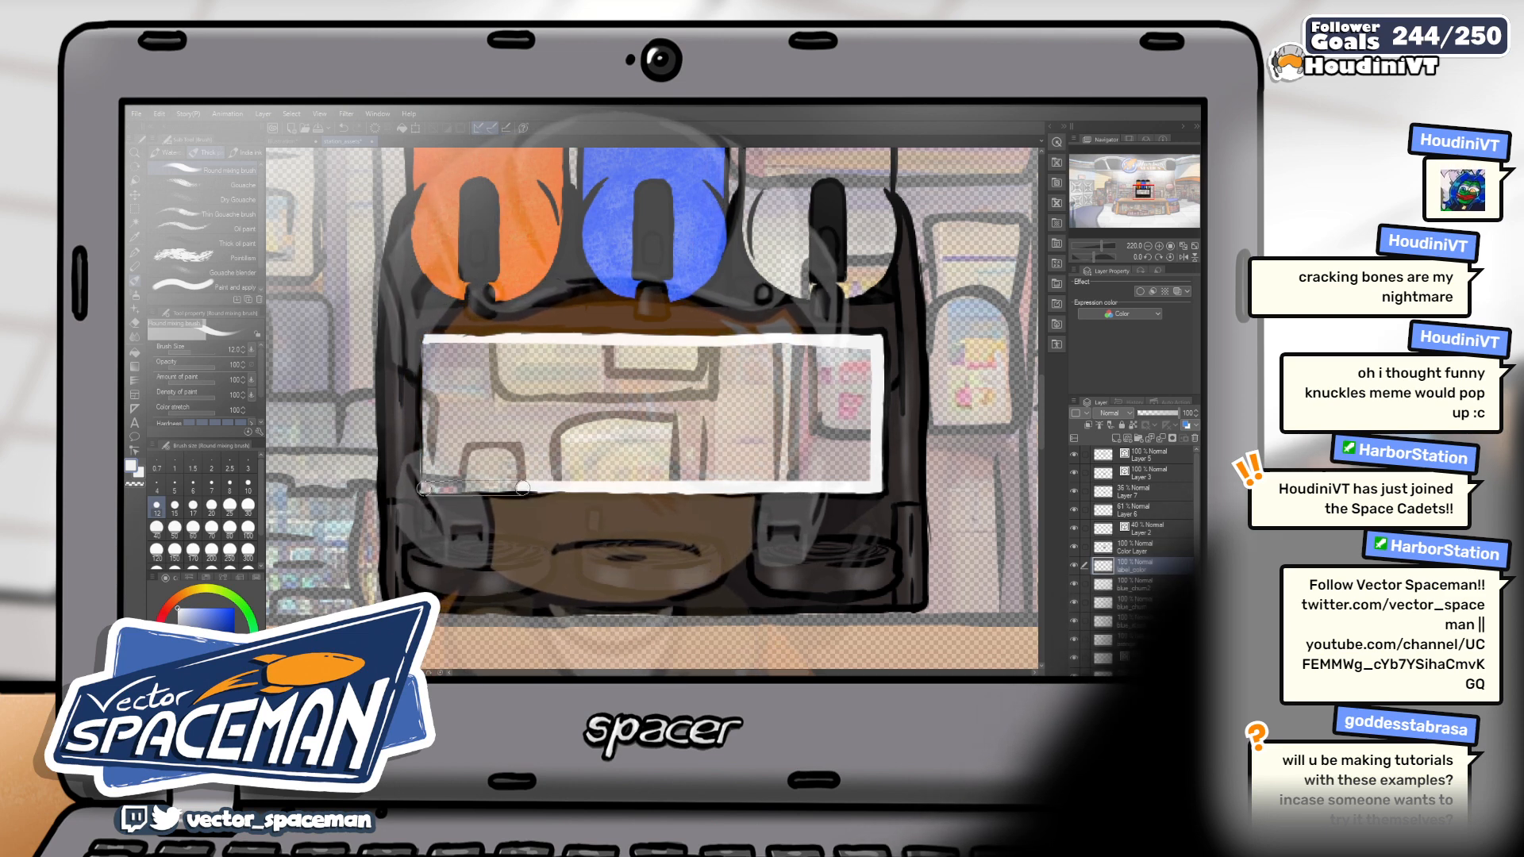
{"action": "key", "text": "bracketleft"}
{"action": "key", "text": "bracketleft"}
{"action": "key", "text": "bracketleft"}
{"action": "key", "text": "bracketleft"}
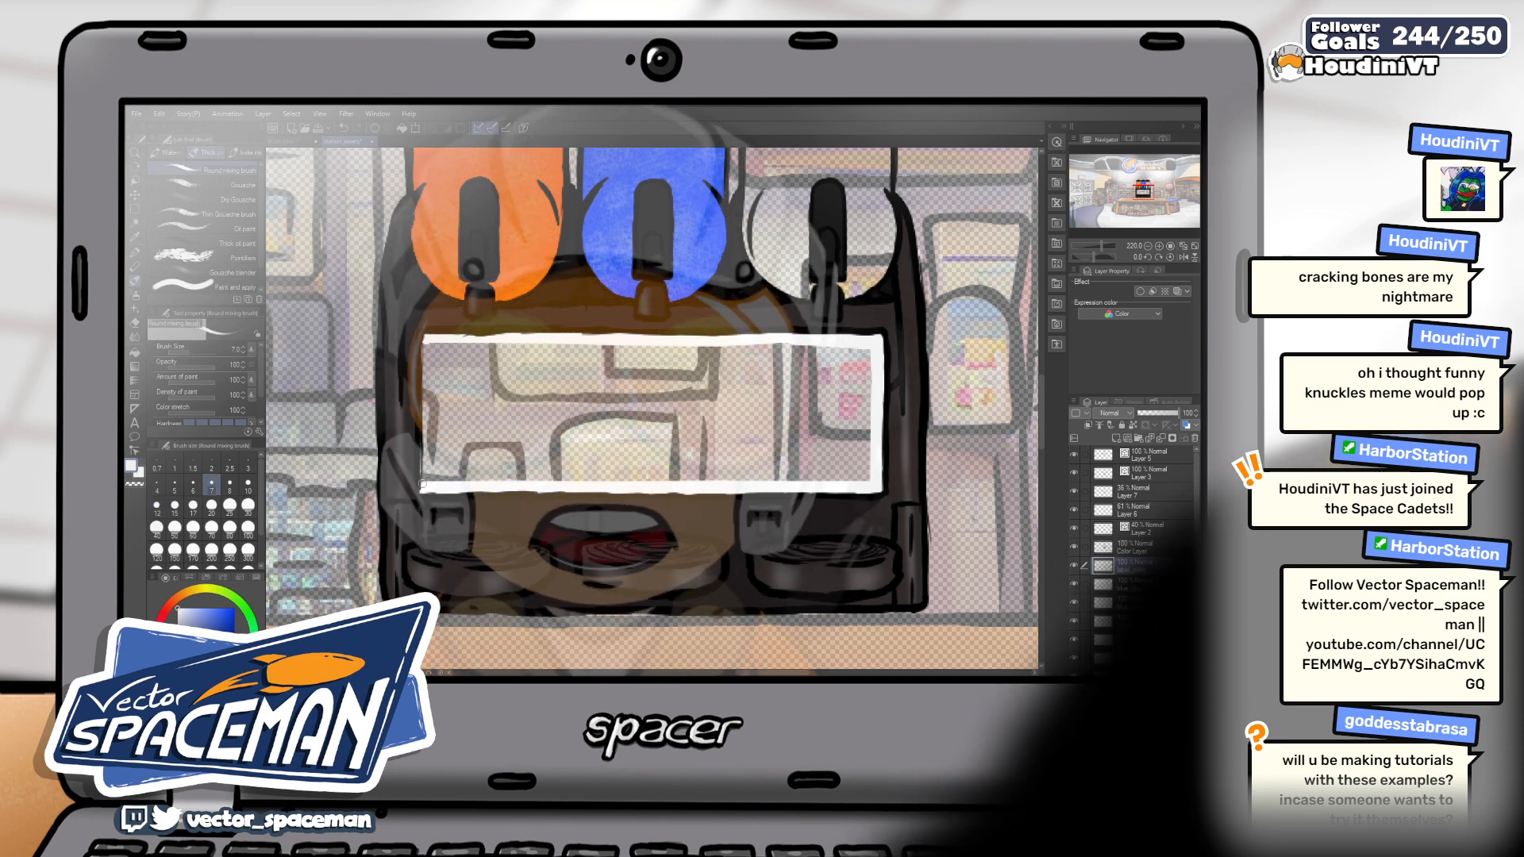
{"action": "key", "text": "bracketright"}
{"action": "key", "text": "bracketright"}
{"action": "key", "text": "bracketright"}
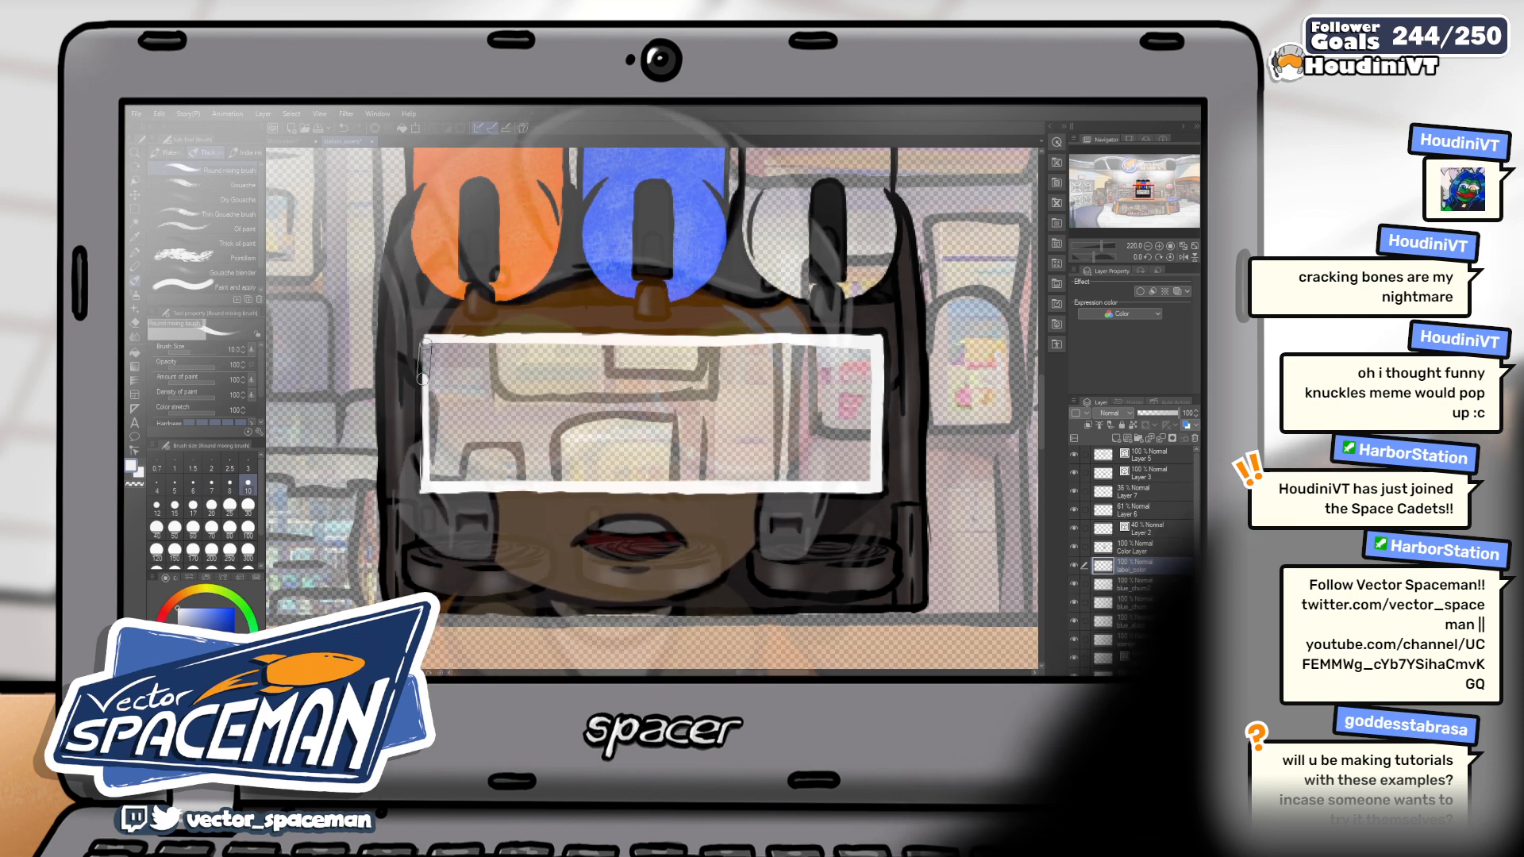
Fill the inside of the bordered rectangle with solid white, using a larger size of the same brush
{"action": "key", "text": "bracketright"}
{"action": "key", "text": "bracketright"}
{"action": "key", "text": "bracketright"}
{"action": "key", "text": "bracketright"}
{"action": "key", "text": "bracketright"}
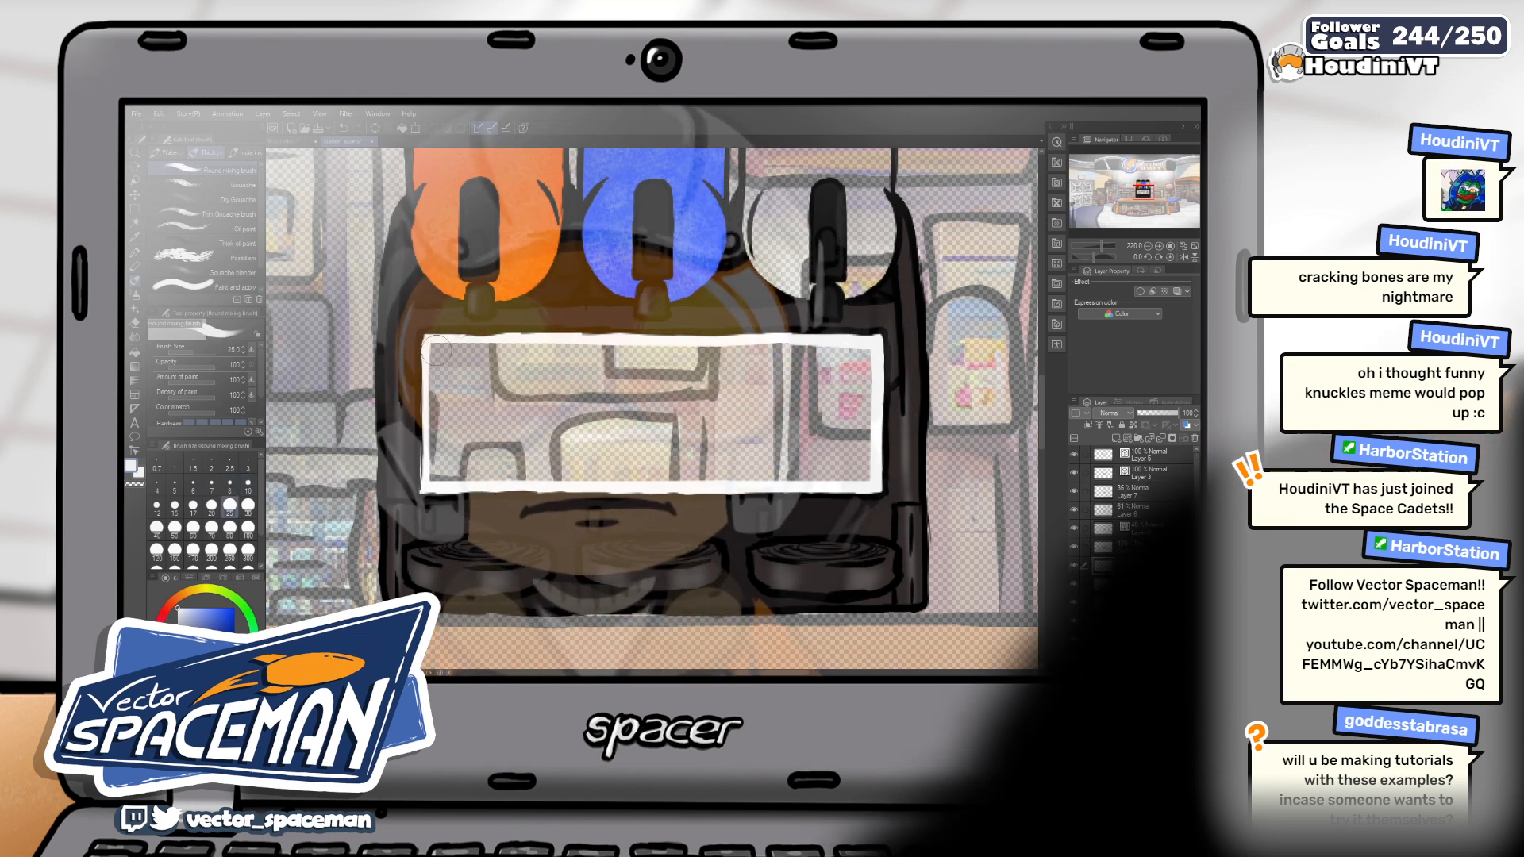
{"action": "left_click_drag", "start_coordinate": [459, 349], "coordinate": [441, 456]}
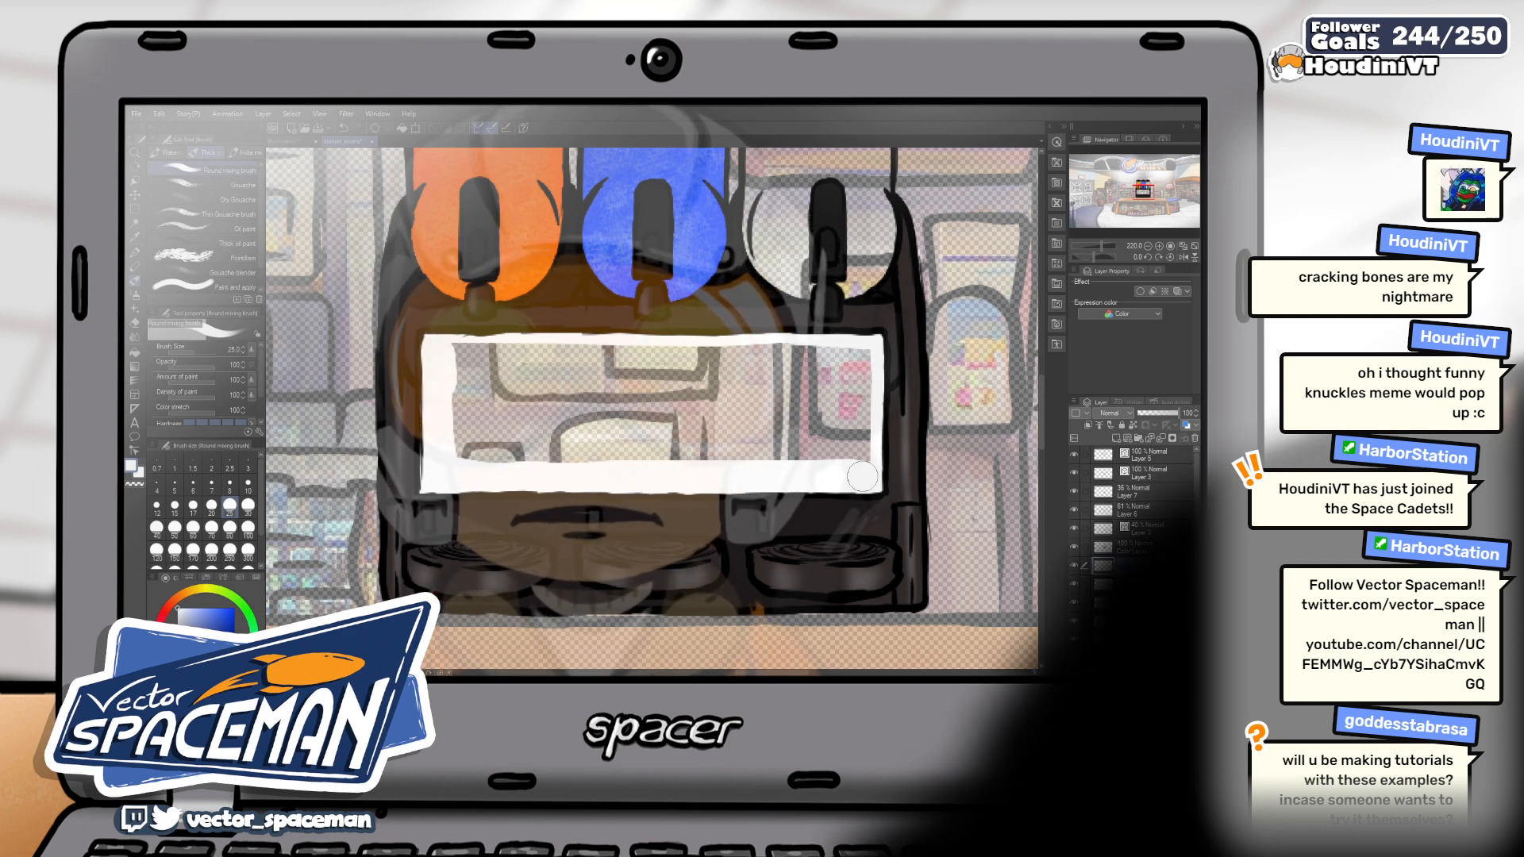
{"action": "left_click_drag", "start_coordinate": [865, 446], "coordinate": [866, 388]}
{"action": "left_click_drag", "start_coordinate": [768, 347], "coordinate": [486, 348]}
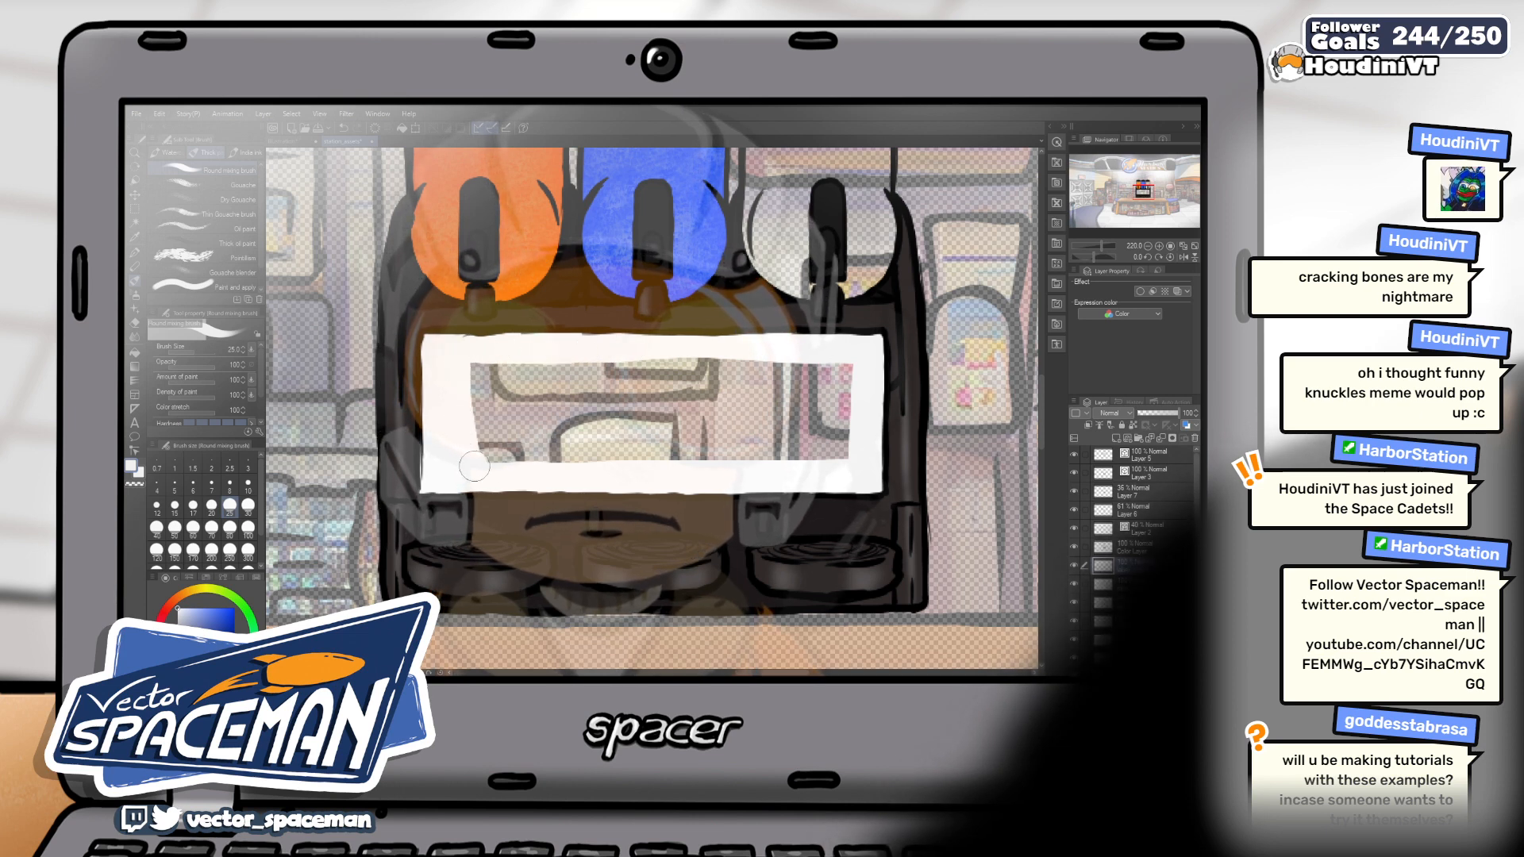
{"action": "mouse_move", "coordinate": [474, 467]}
{"action": "left_mouse_down"}
{"action": "mouse_move", "coordinate": [794, 452]}
{"action": "mouse_move", "coordinate": [851, 428]}
{"action": "mouse_move", "coordinate": [846, 365]}
{"action": "left_mouse_up"}
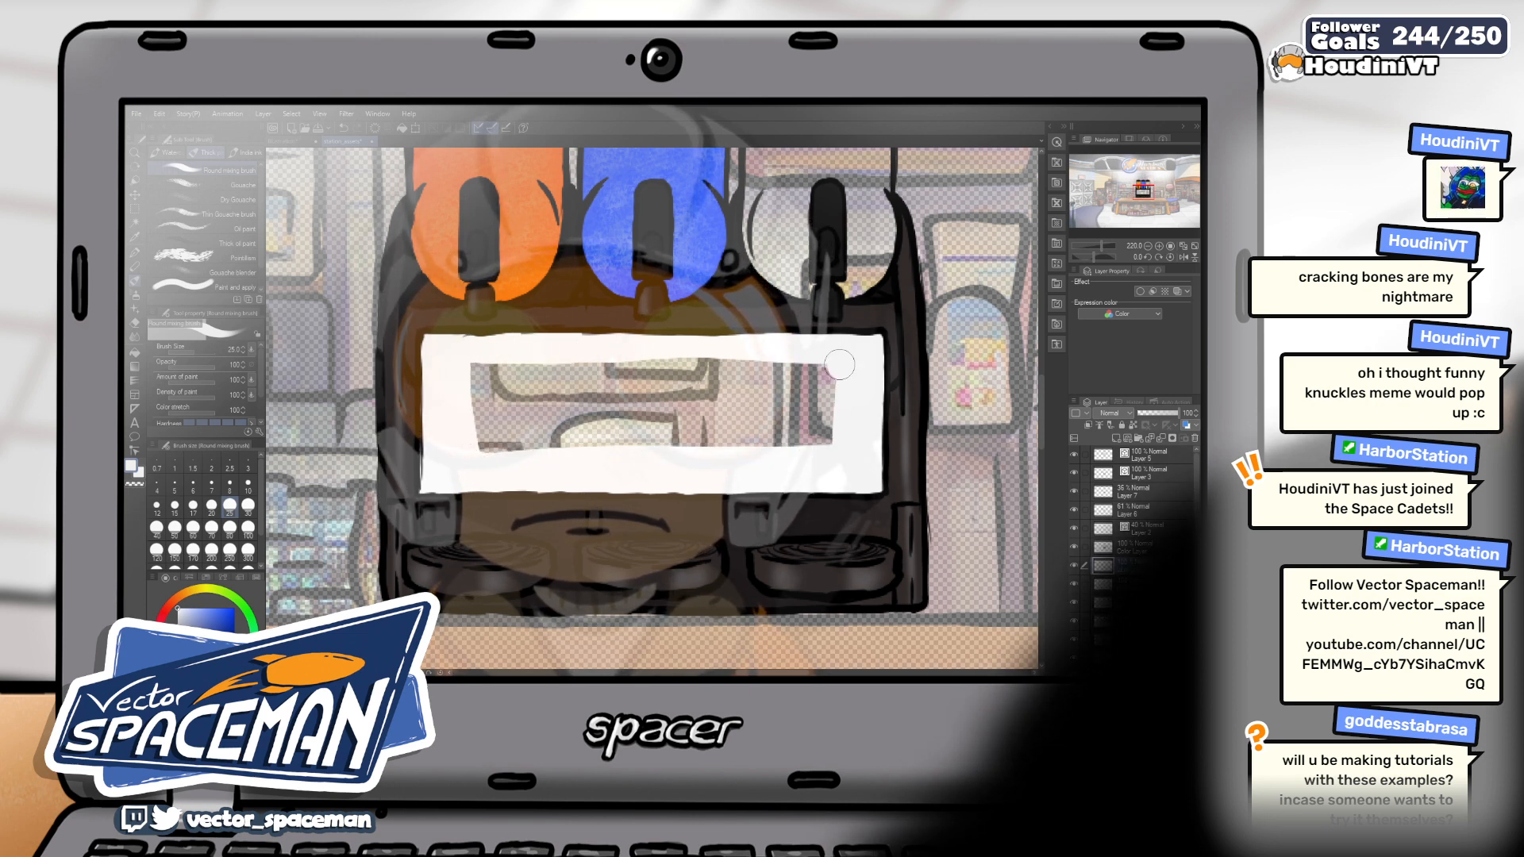
{"action": "mouse_move", "coordinate": [704, 358]}
{"action": "left_mouse_down"}
{"action": "mouse_move", "coordinate": [468, 363]}
{"action": "mouse_move", "coordinate": [468, 400]}
{"action": "left_mouse_up"}
{"action": "mouse_move", "coordinate": [531, 451]}
{"action": "left_mouse_down"}
{"action": "mouse_move", "coordinate": [830, 447]}
{"action": "mouse_move", "coordinate": [840, 409]}
{"action": "mouse_move", "coordinate": [828, 382]}
{"action": "mouse_move", "coordinate": [480, 381]}
{"action": "mouse_move", "coordinate": [499, 424]}
{"action": "mouse_move", "coordinate": [565, 433]}
{"action": "mouse_move", "coordinate": [797, 435]}
{"action": "mouse_move", "coordinate": [816, 420]}
{"action": "mouse_move", "coordinate": [810, 399]}
{"action": "mouse_move", "coordinate": [490, 403]}
{"action": "left_mouse_up"}
{"action": "left_click_drag", "start_coordinate": [682, 417], "coordinate": [846, 412]}
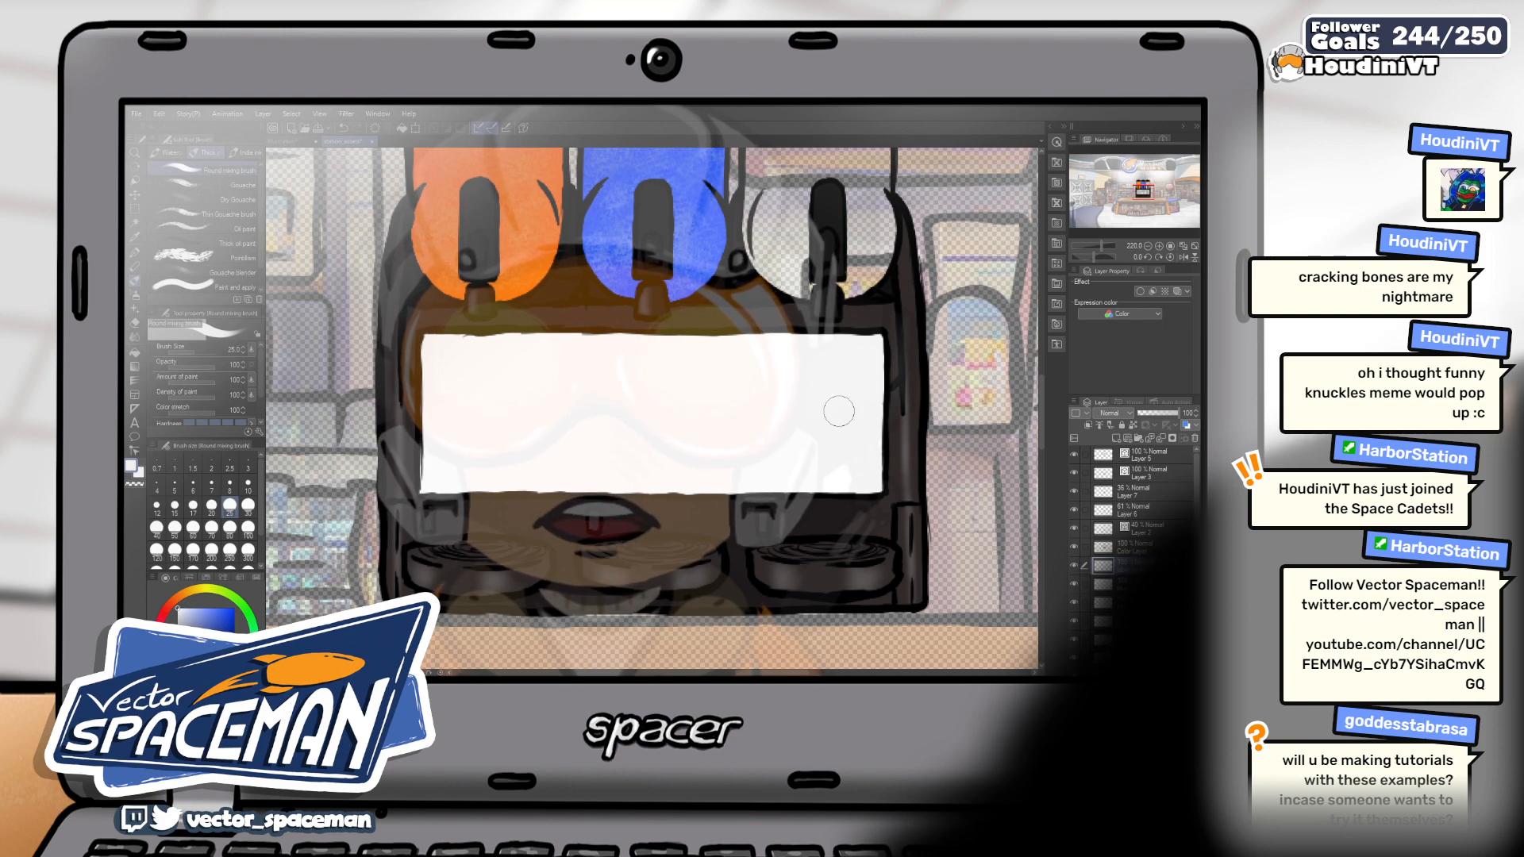
Choose a dark reddish paint colour and set up the Gouache brush at a much smaller size for marking the white label
{"action": "scroll", "coordinate": [813, 377], "scroll_direction": "down", "scroll_amount": 2}
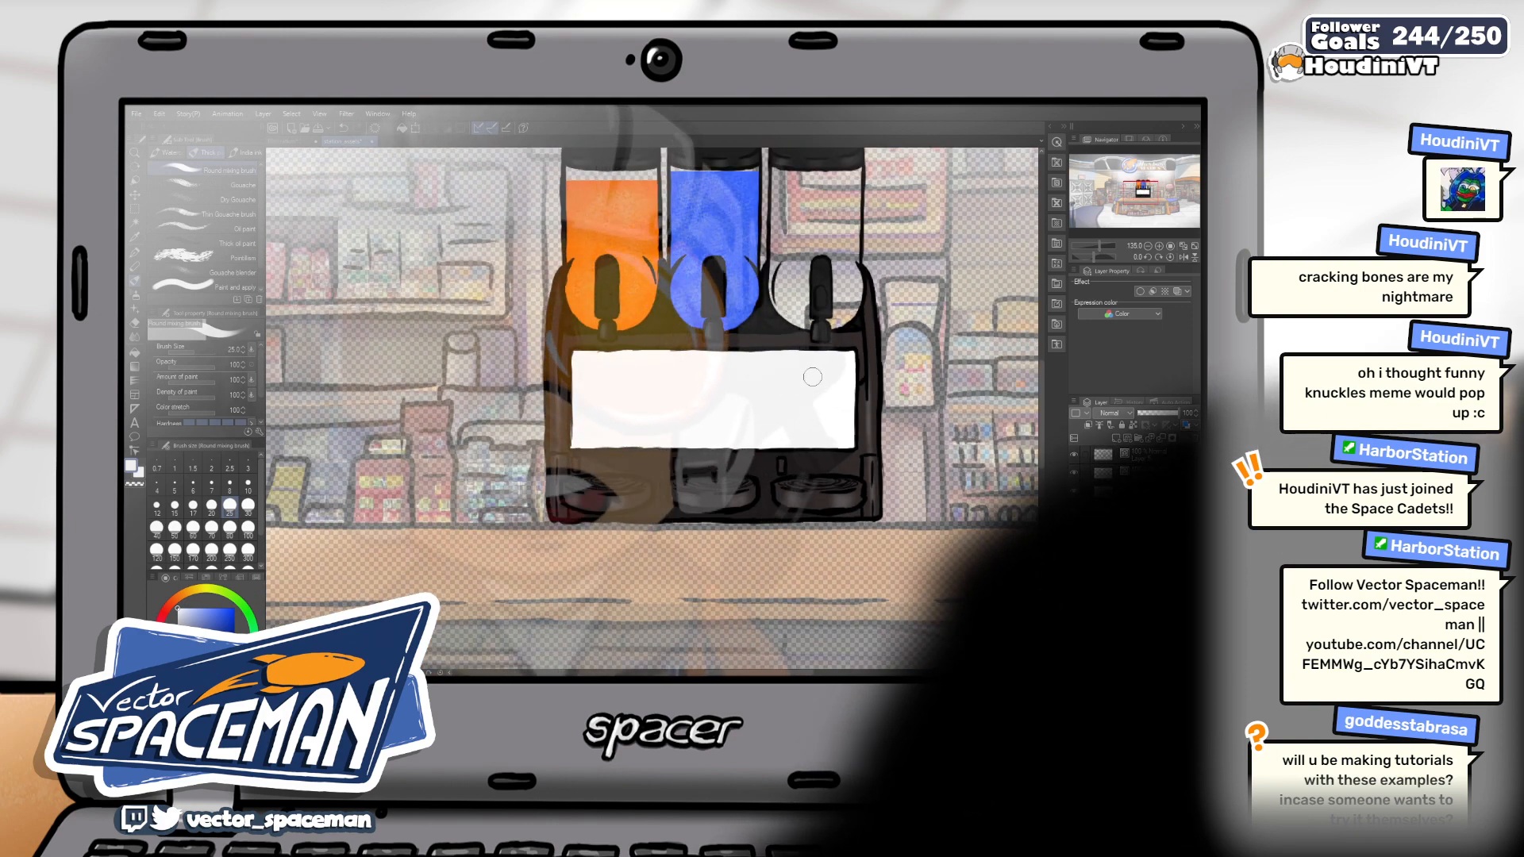
{"action": "scroll", "coordinate": [794, 379], "scroll_direction": "up", "scroll_amount": 2}
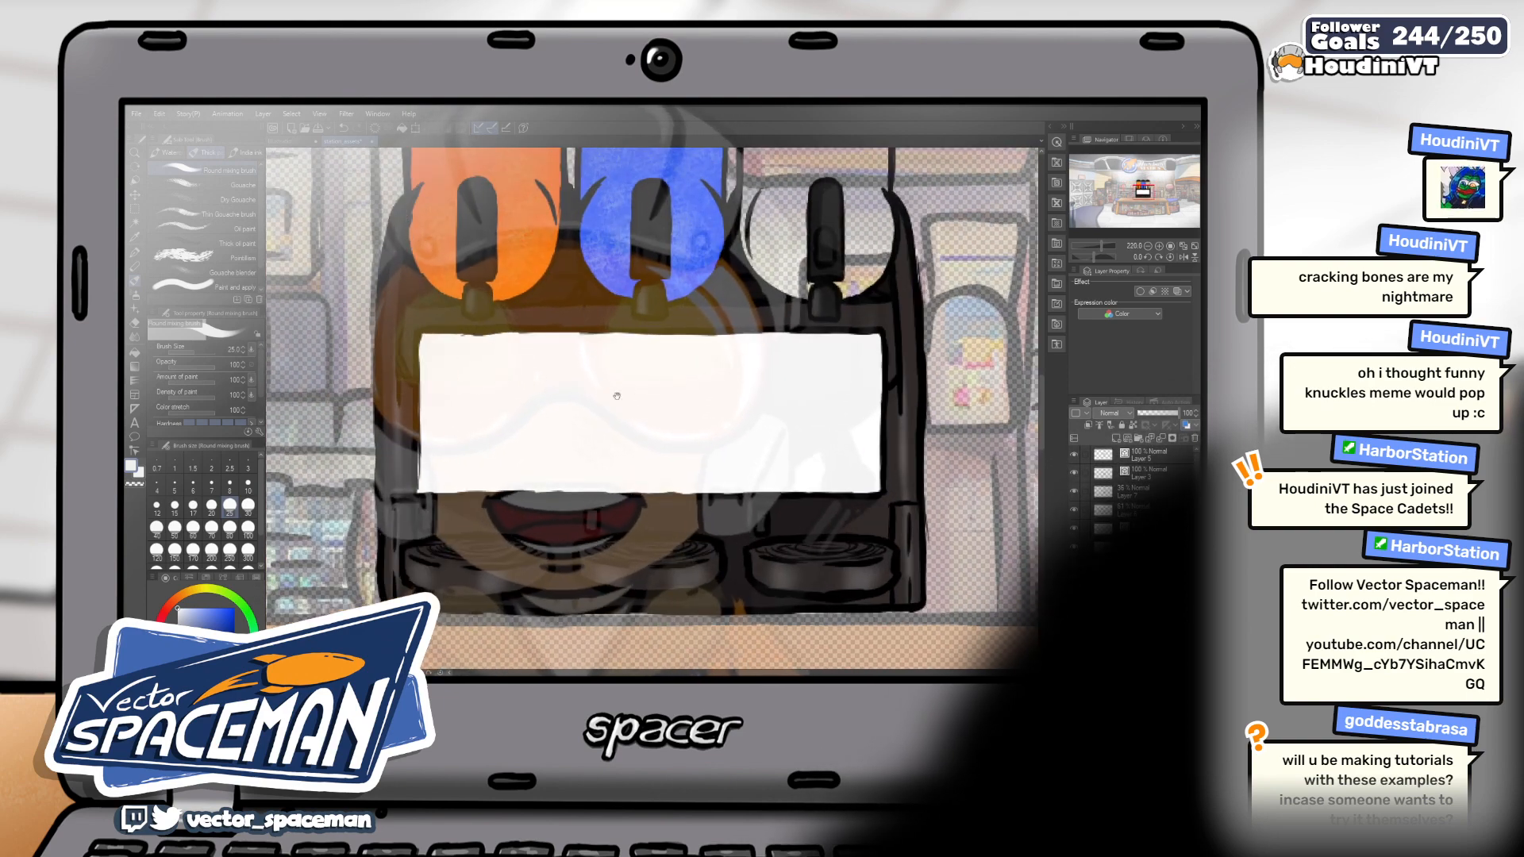
{"action": "scroll", "coordinate": [793, 378], "scroll_direction": "up", "scroll_amount": 2}
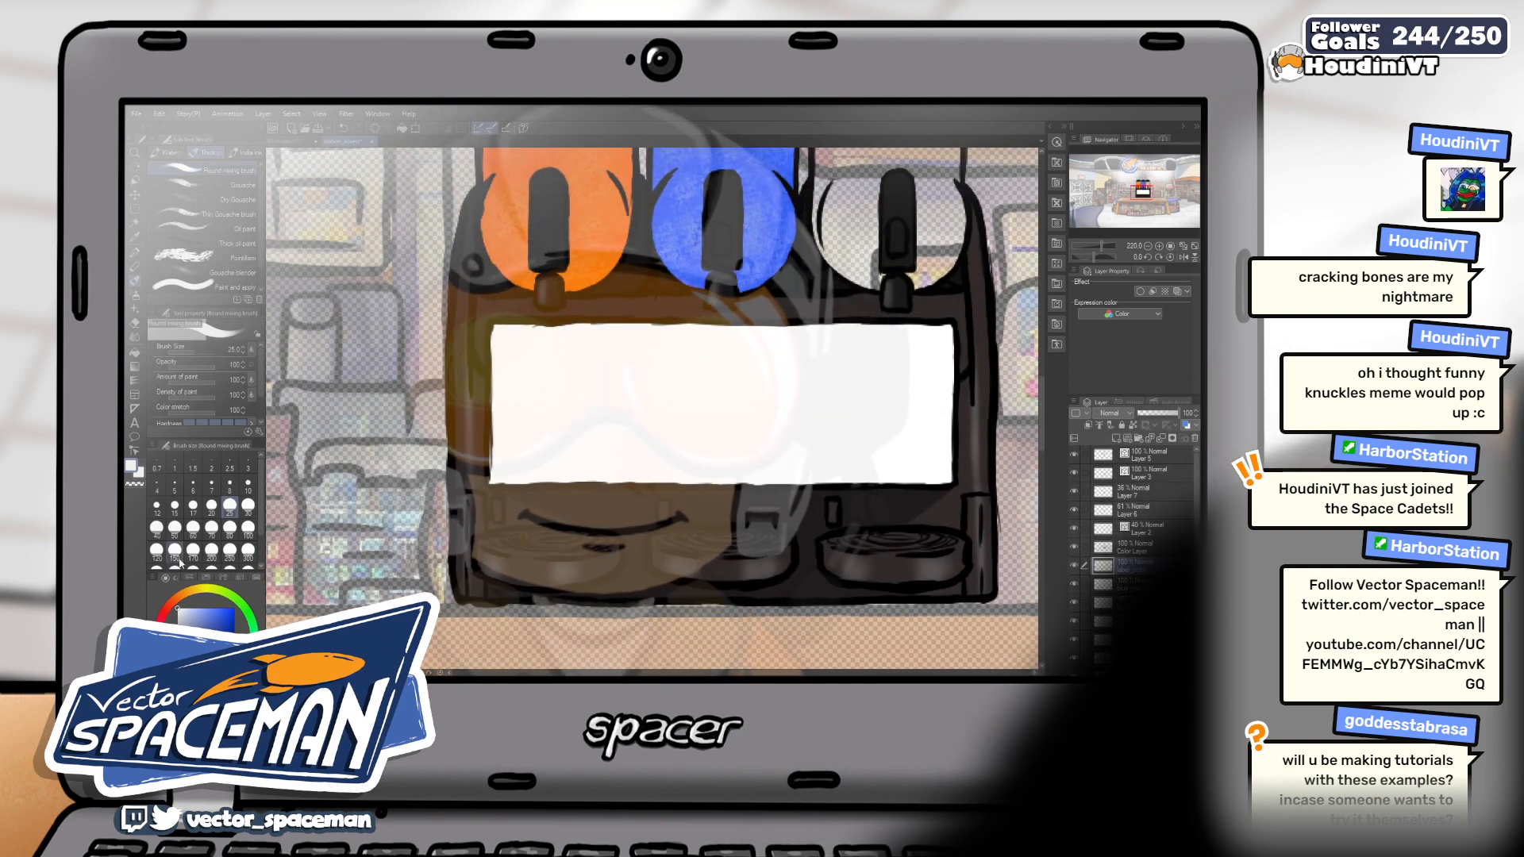
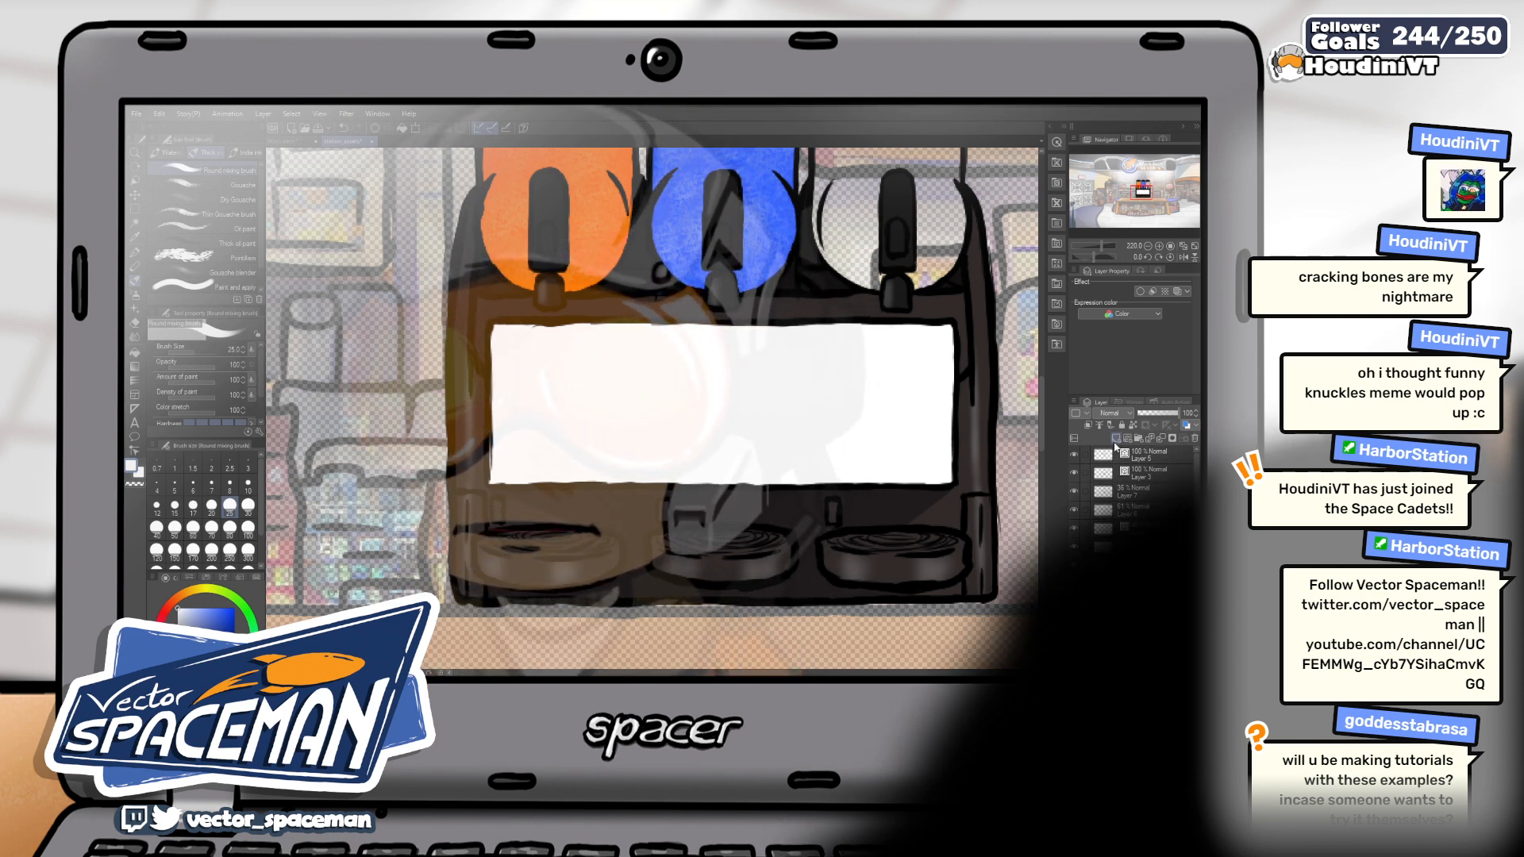
{"action": "left_click", "coordinate": [214, 628]}
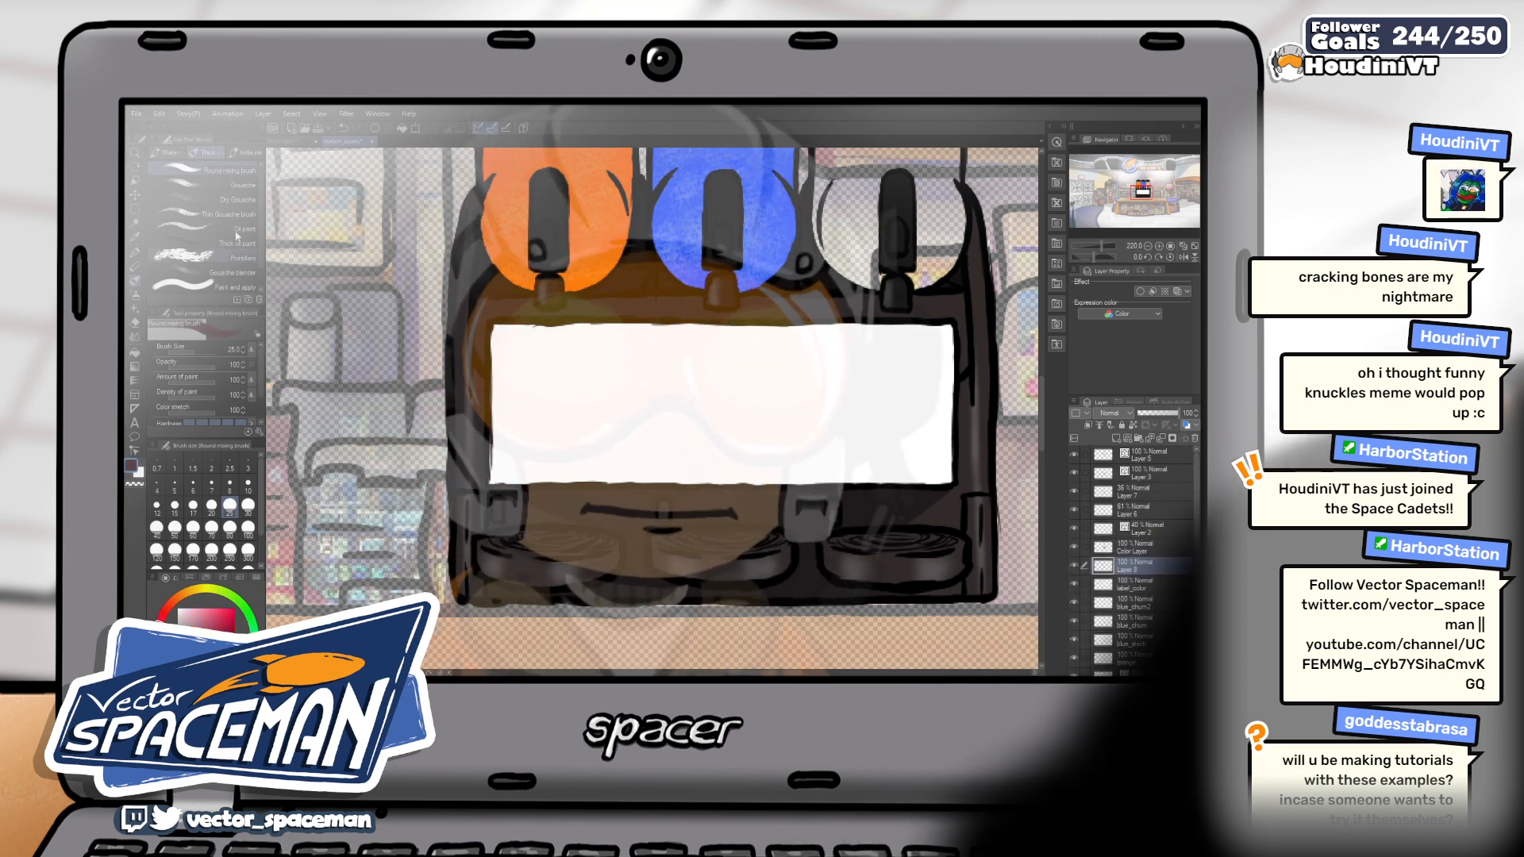
{"action": "left_click", "coordinate": [219, 189]}
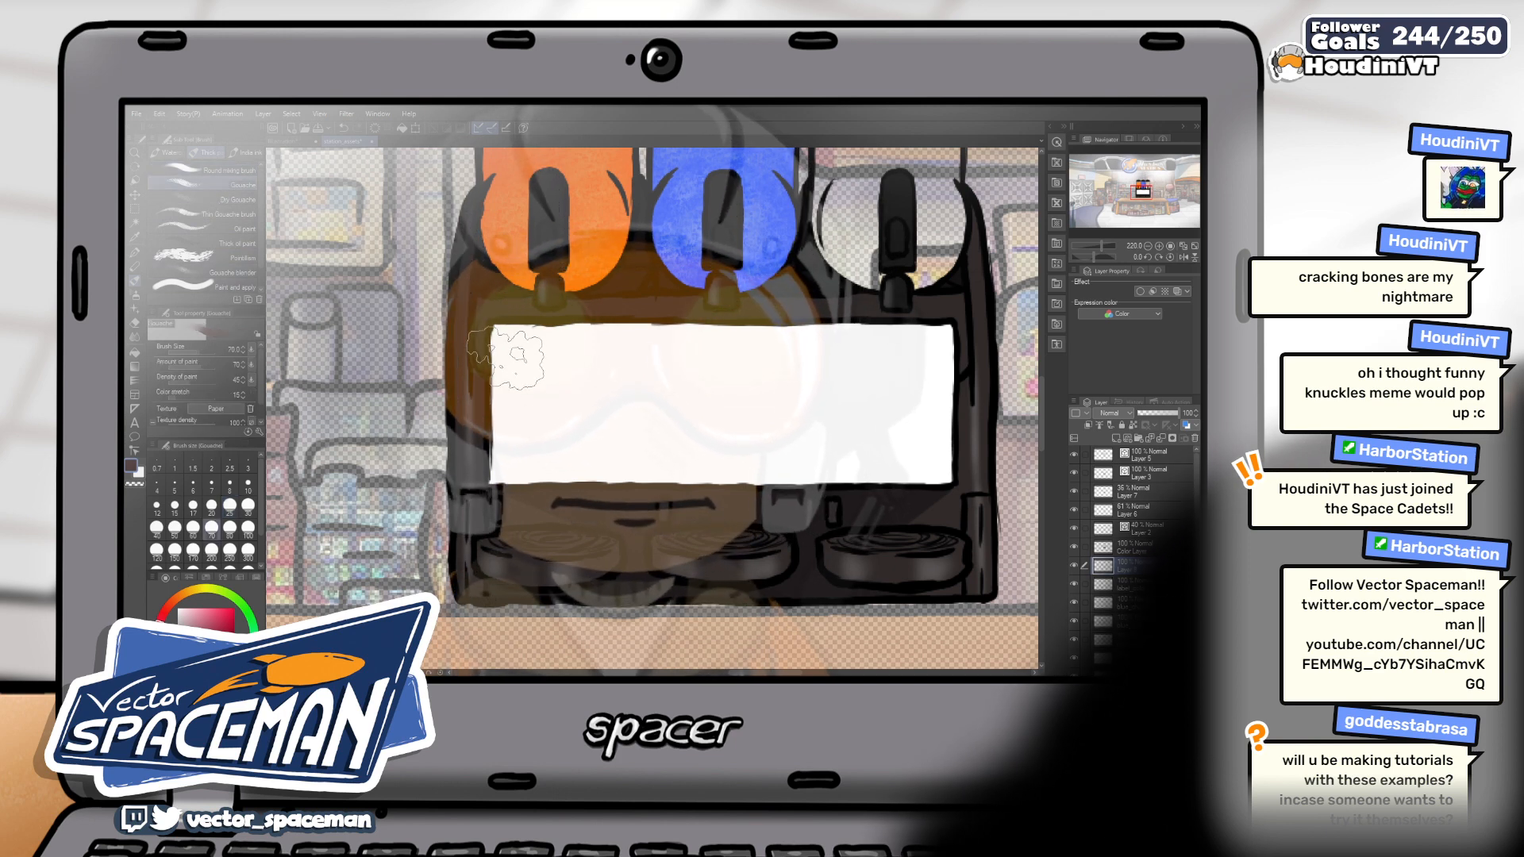
{"action": "key", "text": "bracketleft"}
{"action": "key", "text": "bracketleft"}
{"action": "key", "text": "bracketleft"}
{"action": "key", "text": "bracketleft"}
{"action": "key", "text": "bracketleft"}
{"action": "key", "text": "bracketleft"}
{"action": "key", "text": "bracketleft"}
Try a small dark Gouache dab in the white label's upper-left corner and undo it
{"action": "left_click_drag", "start_coordinate": [508, 337], "coordinate": [503, 343]}
{"action": "key", "text": "ctrl+z"}
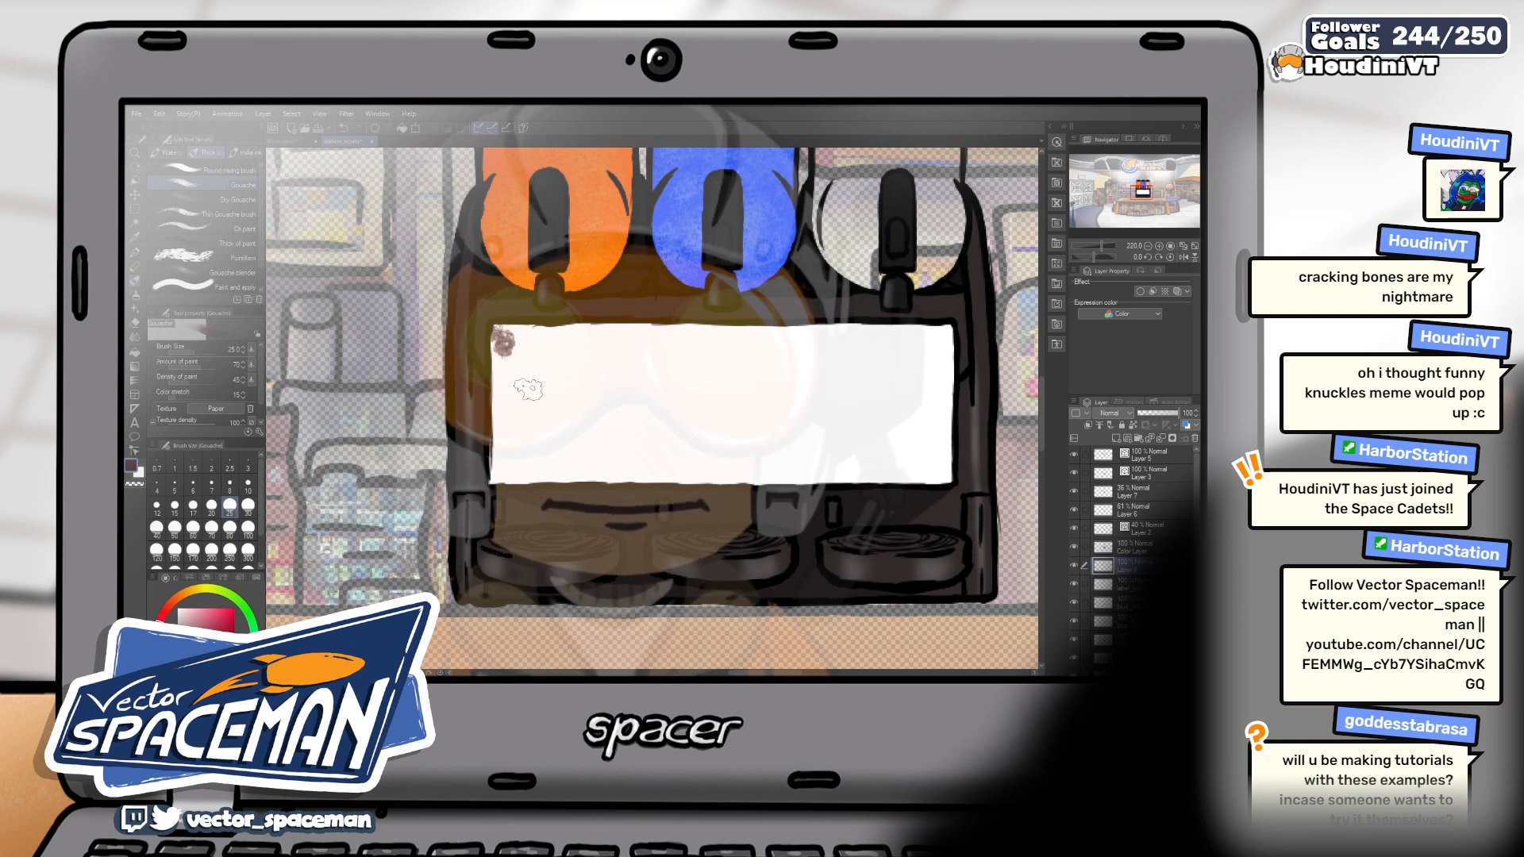
Paint a dark maroon border around the inside edges of the white label with the Round mixing brush at size 25
{"action": "left_click", "coordinate": [221, 173]}
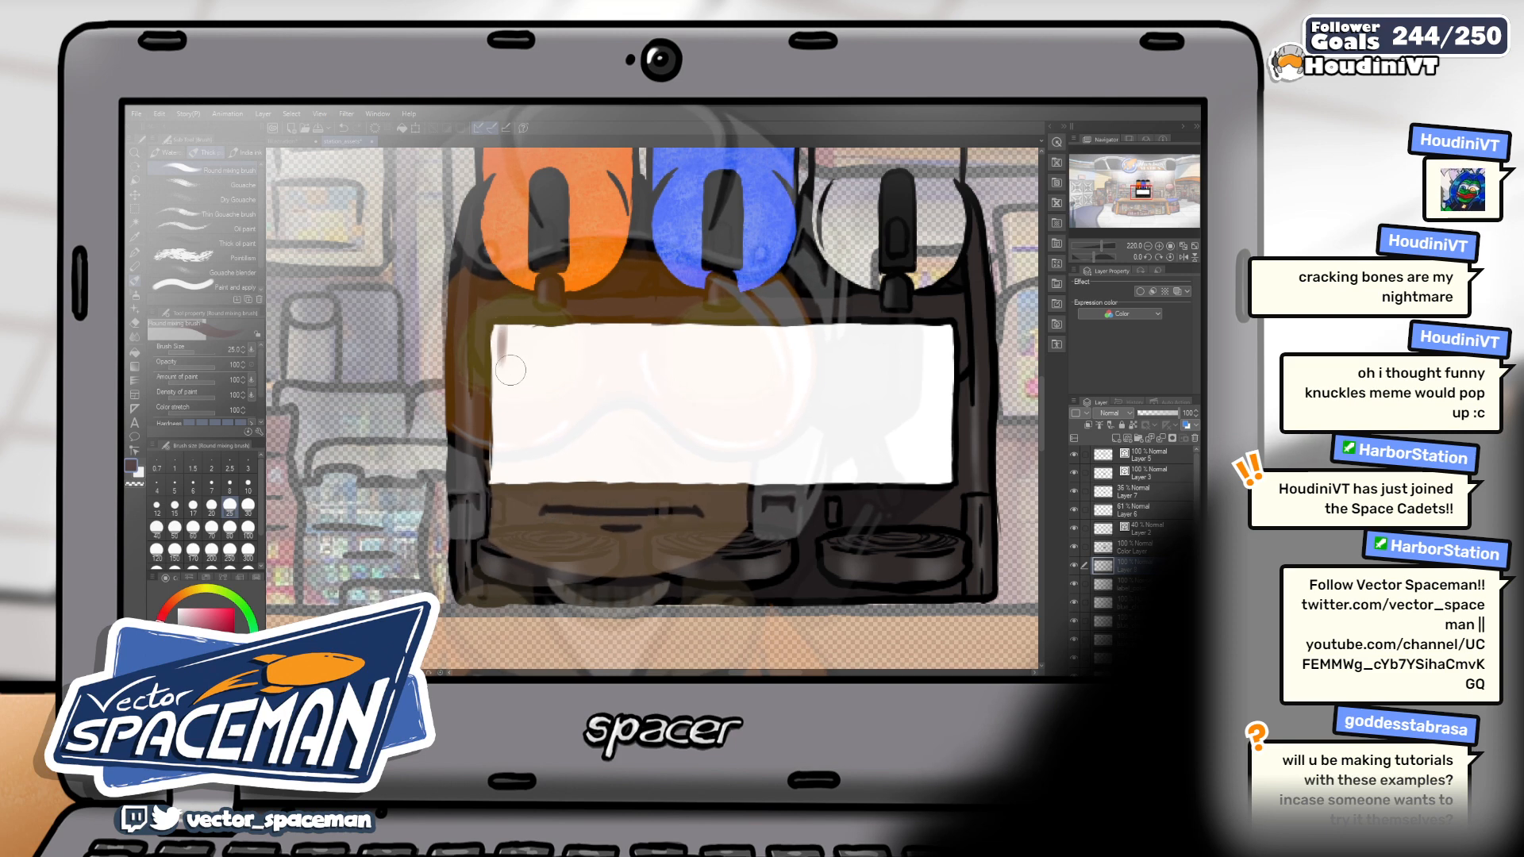
{"action": "mouse_move", "coordinate": [508, 359]}
{"action": "left_mouse_down"}
{"action": "mouse_move", "coordinate": [503, 341]}
{"action": "mouse_move", "coordinate": [528, 339]}
{"action": "mouse_move", "coordinate": [513, 365]}
{"action": "left_mouse_up"}
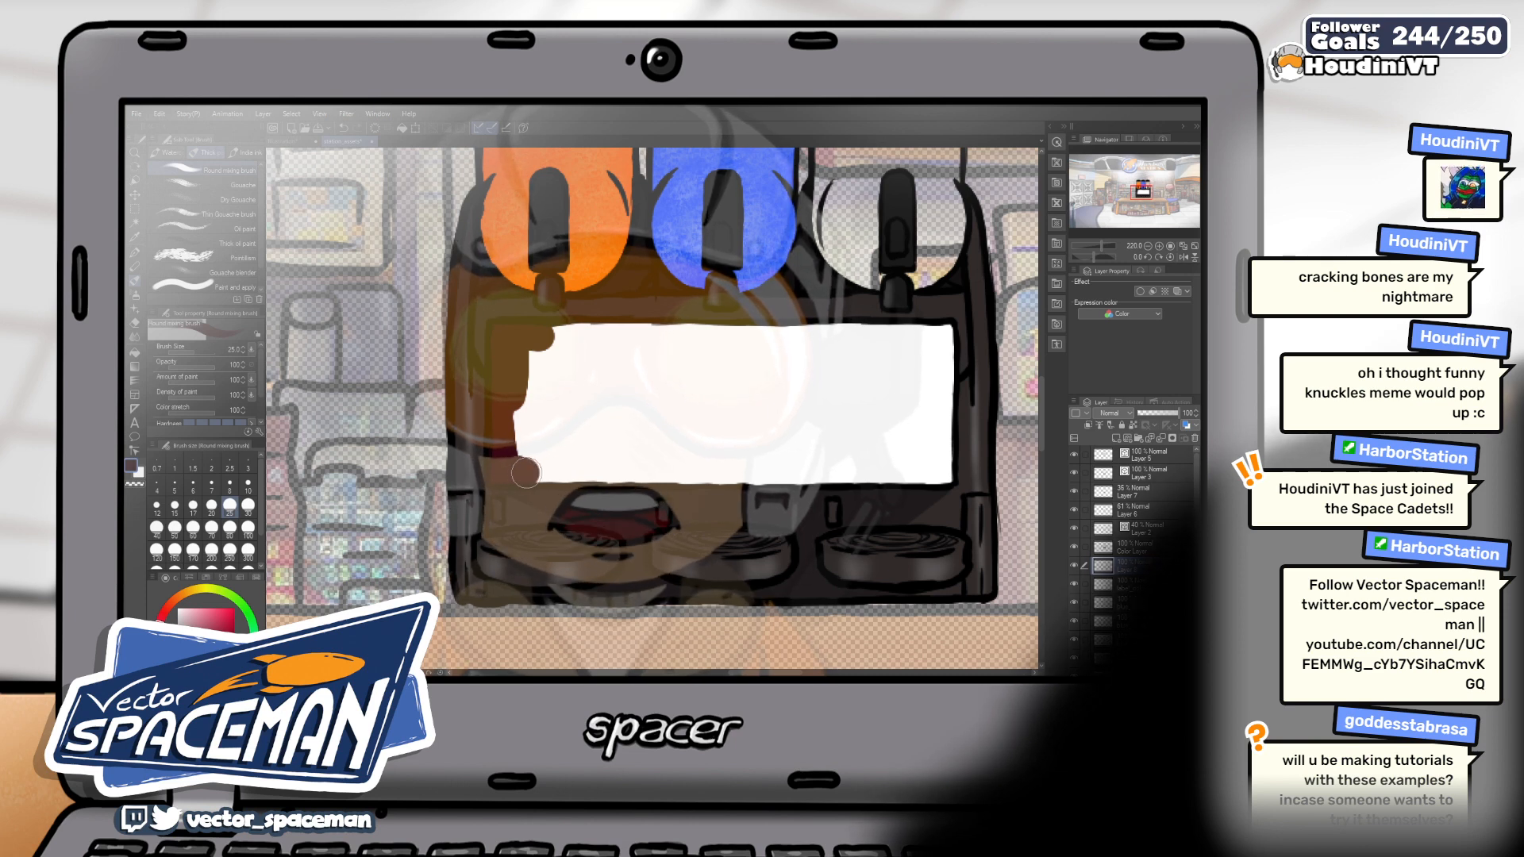
{"action": "mouse_move", "coordinate": [614, 476]}
{"action": "left_mouse_down"}
{"action": "mouse_move", "coordinate": [944, 475]}
{"action": "mouse_move", "coordinate": [941, 339]}
{"action": "mouse_move", "coordinate": [859, 335]}
{"action": "left_mouse_up"}
{"action": "mouse_move", "coordinate": [663, 337]}
{"action": "left_mouse_down"}
{"action": "mouse_move", "coordinate": [571, 337]}
{"action": "mouse_move", "coordinate": [539, 365]}
{"action": "mouse_move", "coordinate": [595, 343]}
{"action": "mouse_move", "coordinate": [571, 428]}
{"action": "mouse_move", "coordinate": [671, 388]}
{"action": "left_mouse_up"}
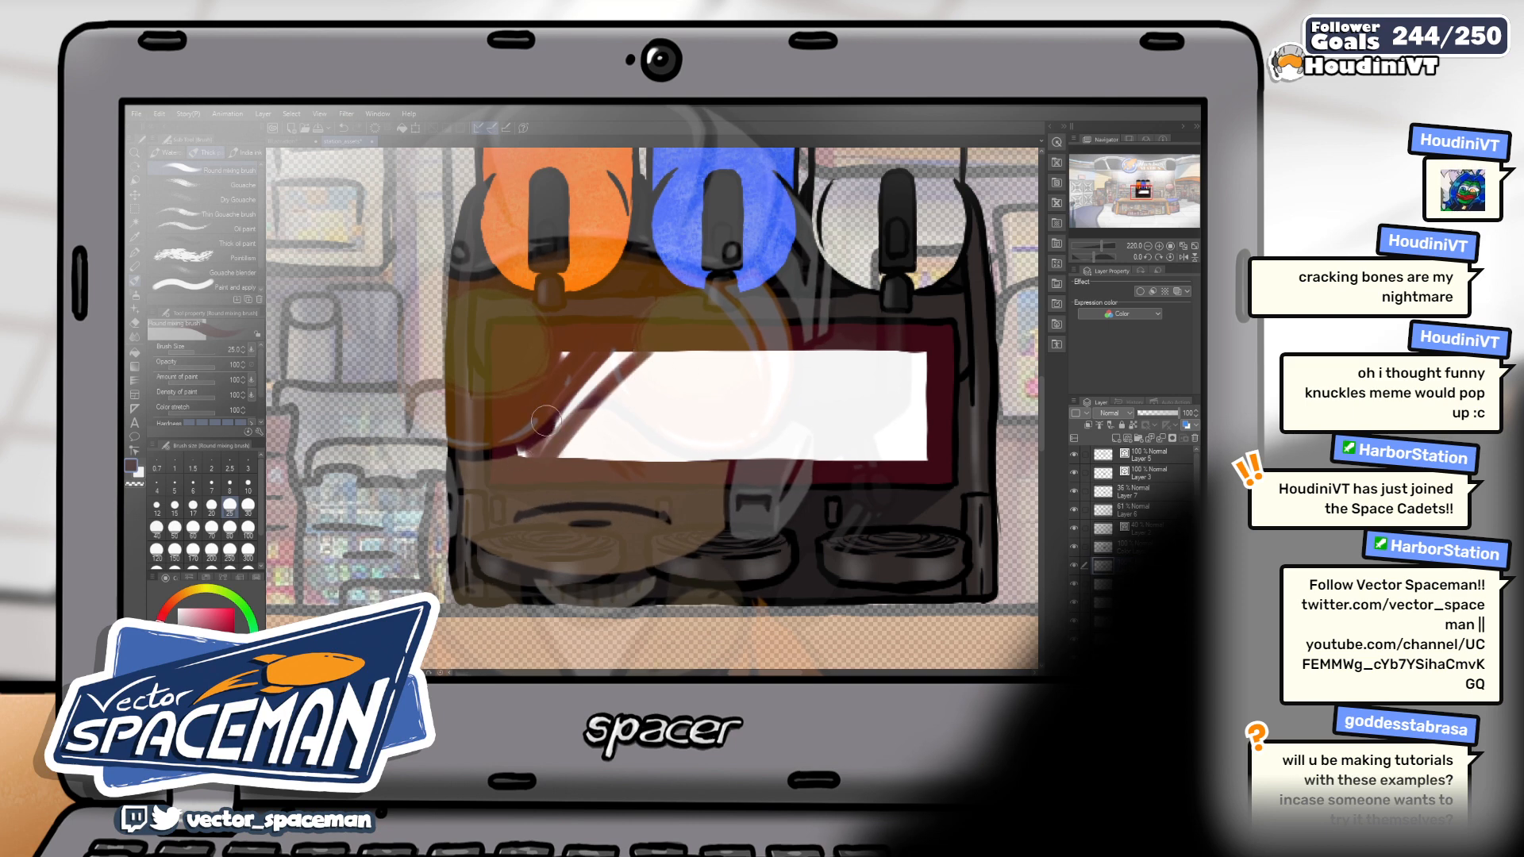
Fill the remaining white of the label with the same dark maroon, enlarging the Round mixing brush to size 100
{"action": "left_click_drag", "start_coordinate": [534, 432], "coordinate": [558, 409]}
{"action": "key", "text": "bracketright"}
{"action": "key", "text": "bracketright"}
{"action": "key", "text": "bracketright"}
{"action": "key", "text": "bracketright"}
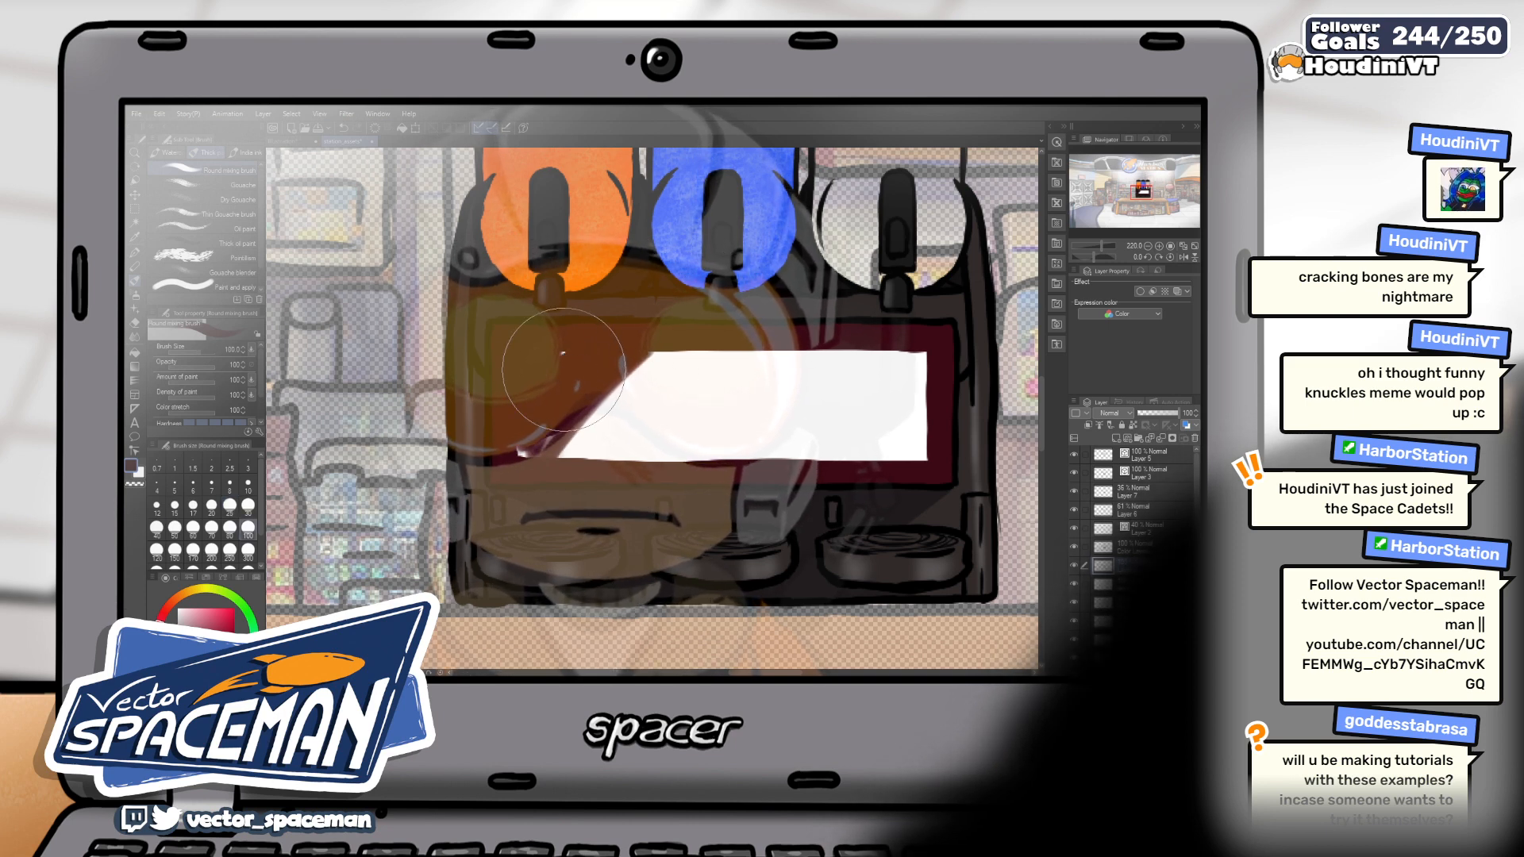
{"action": "mouse_move", "coordinate": [688, 442]}
{"action": "left_mouse_down"}
{"action": "mouse_move", "coordinate": [907, 442]}
{"action": "mouse_move", "coordinate": [902, 370]}
{"action": "mouse_move", "coordinate": [663, 368]}
{"action": "left_mouse_up"}
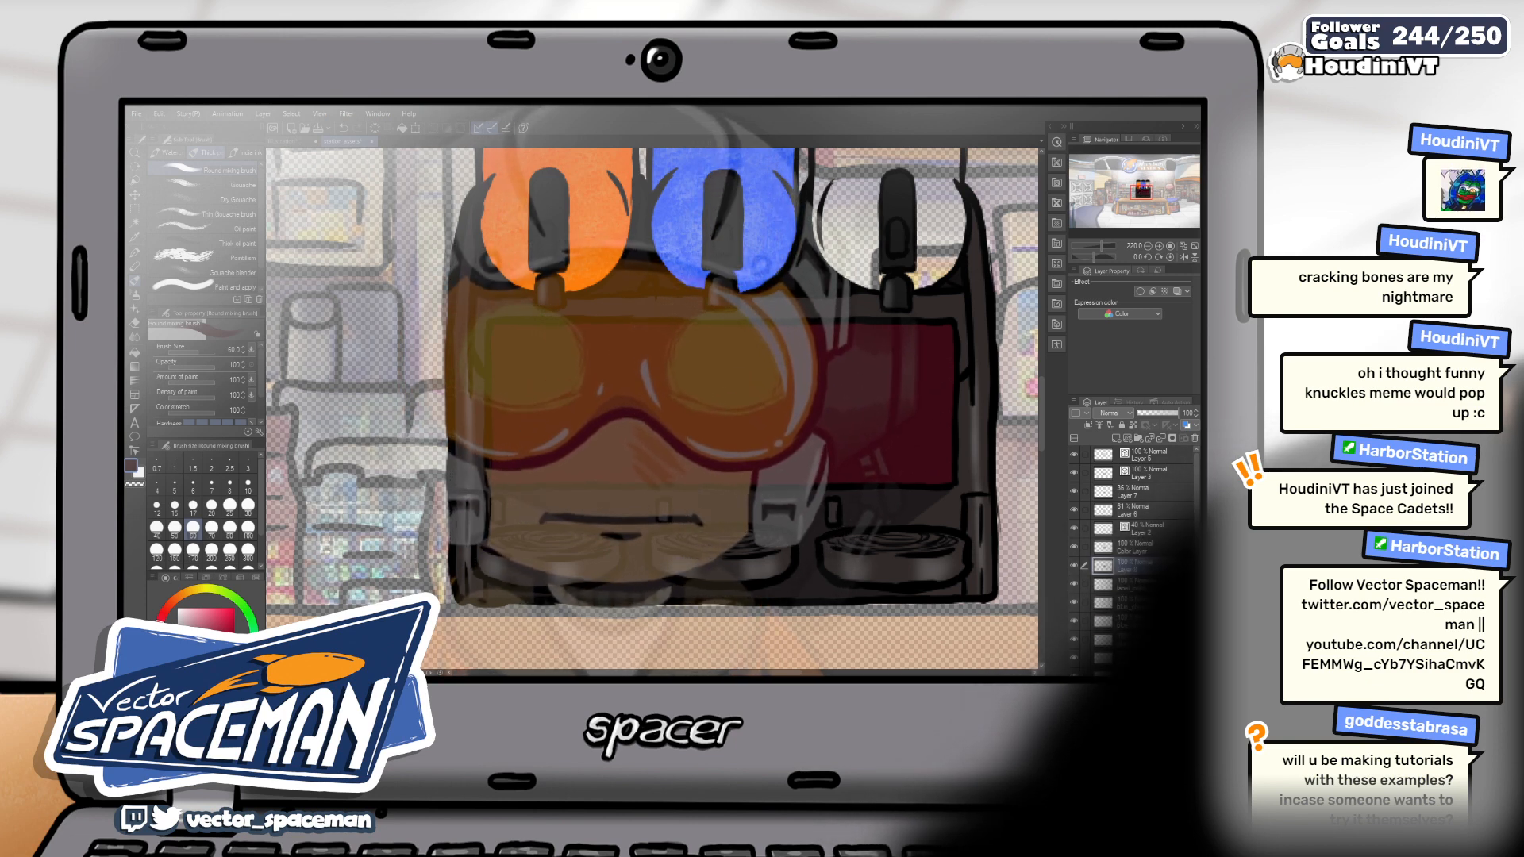
{"action": "left_click", "coordinate": [186, 256]}
{"action": "left_click", "coordinate": [191, 243]}
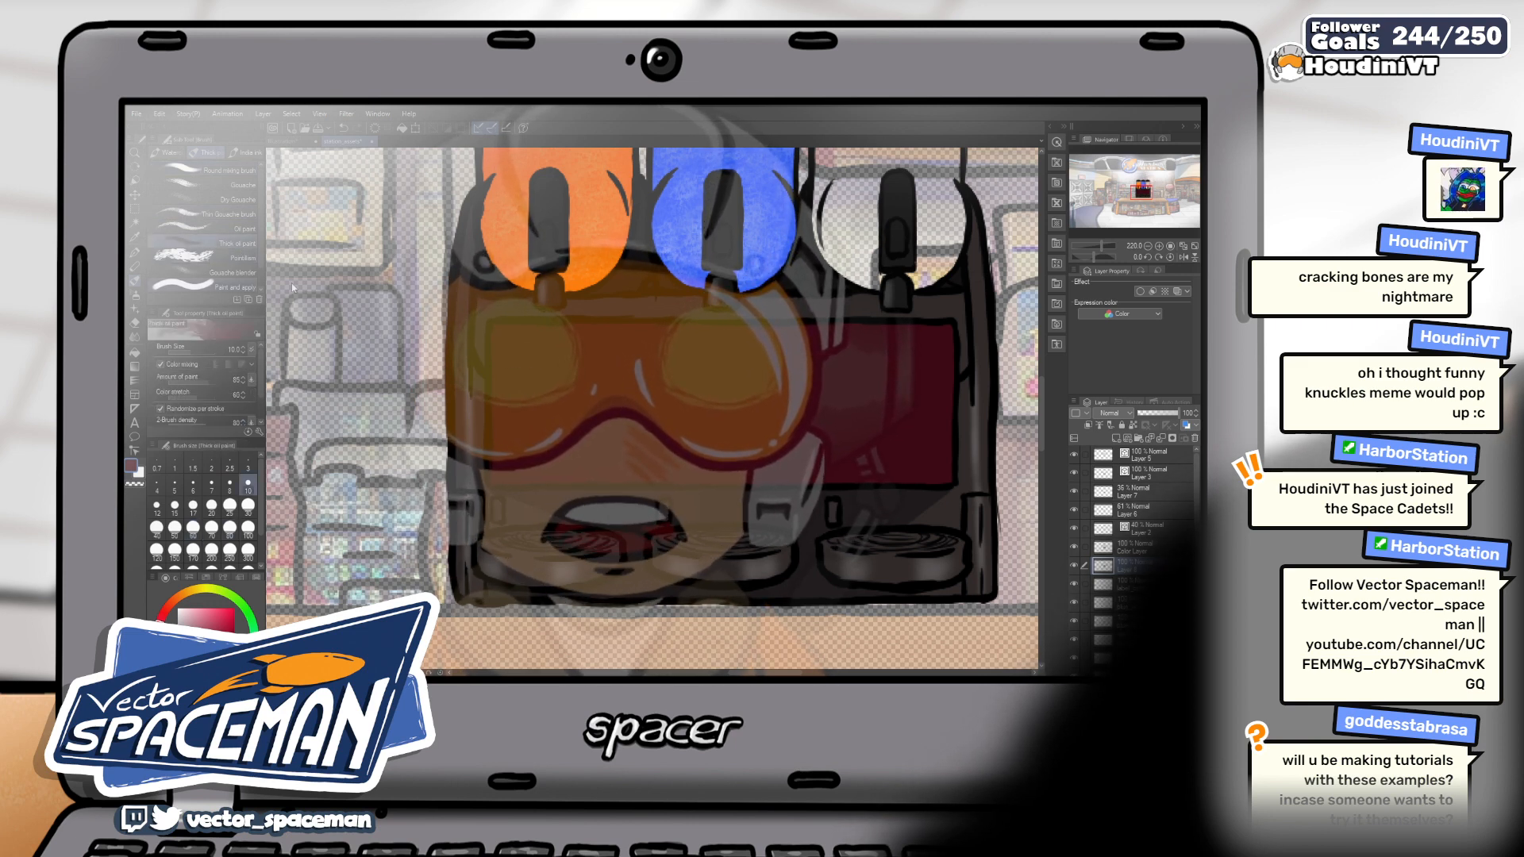
{"action": "left_click", "coordinate": [211, 257]}
{"action": "left_click", "coordinate": [198, 273]}
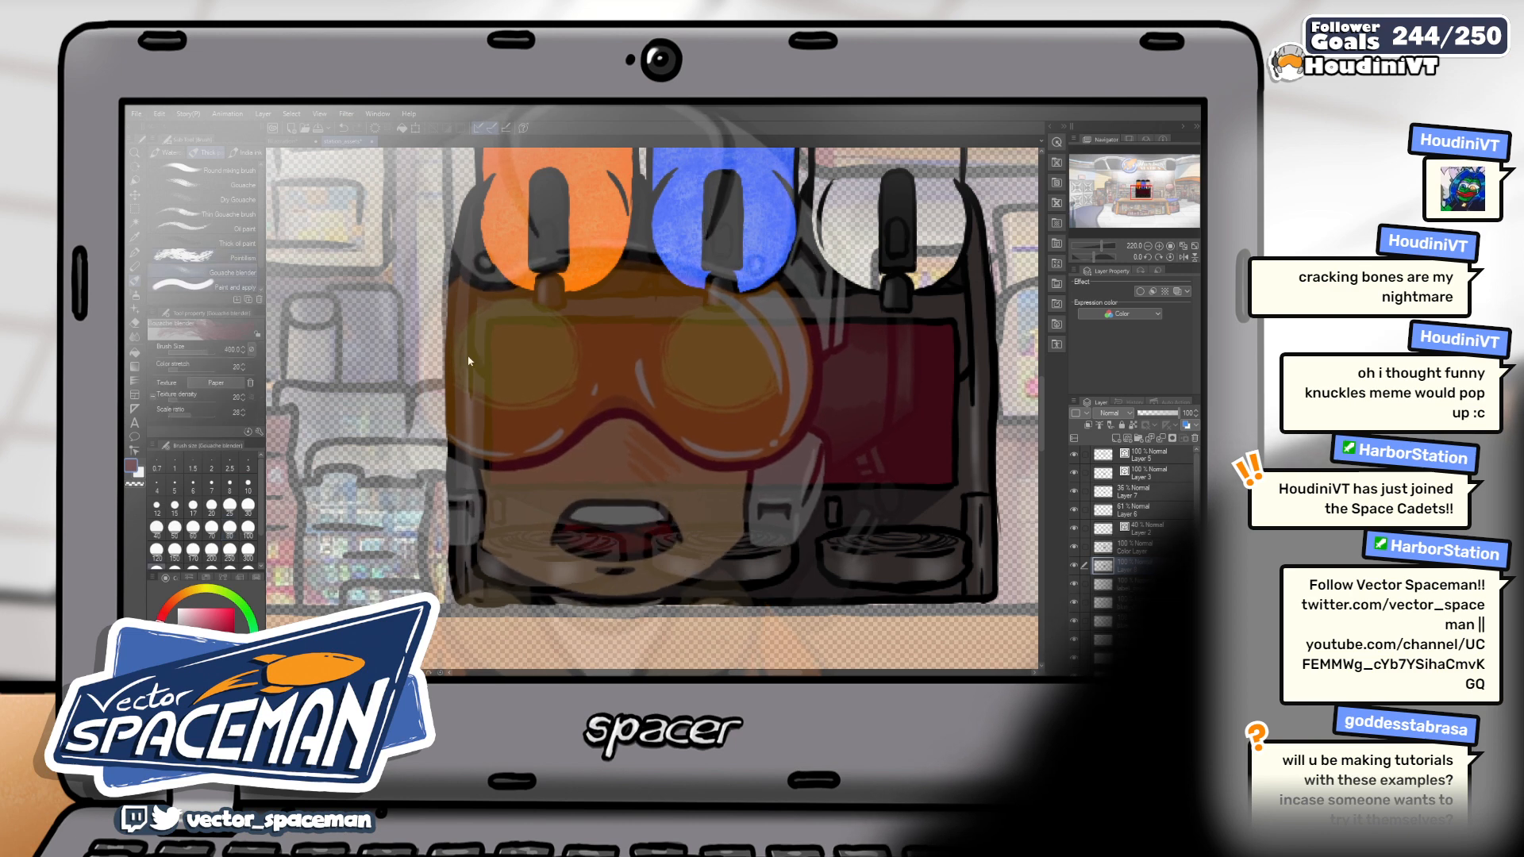
{"action": "key", "text": "bracketleft"}
{"action": "key", "text": "bracketleft"}
{"action": "key", "text": "bracketleft"}
{"action": "key", "text": "bracketleft"}
{"action": "key", "text": "bracketleft"}
{"action": "key", "text": "bracketleft"}
{"action": "key", "text": "bracketleft"}
{"action": "key", "text": "bracketleft"}
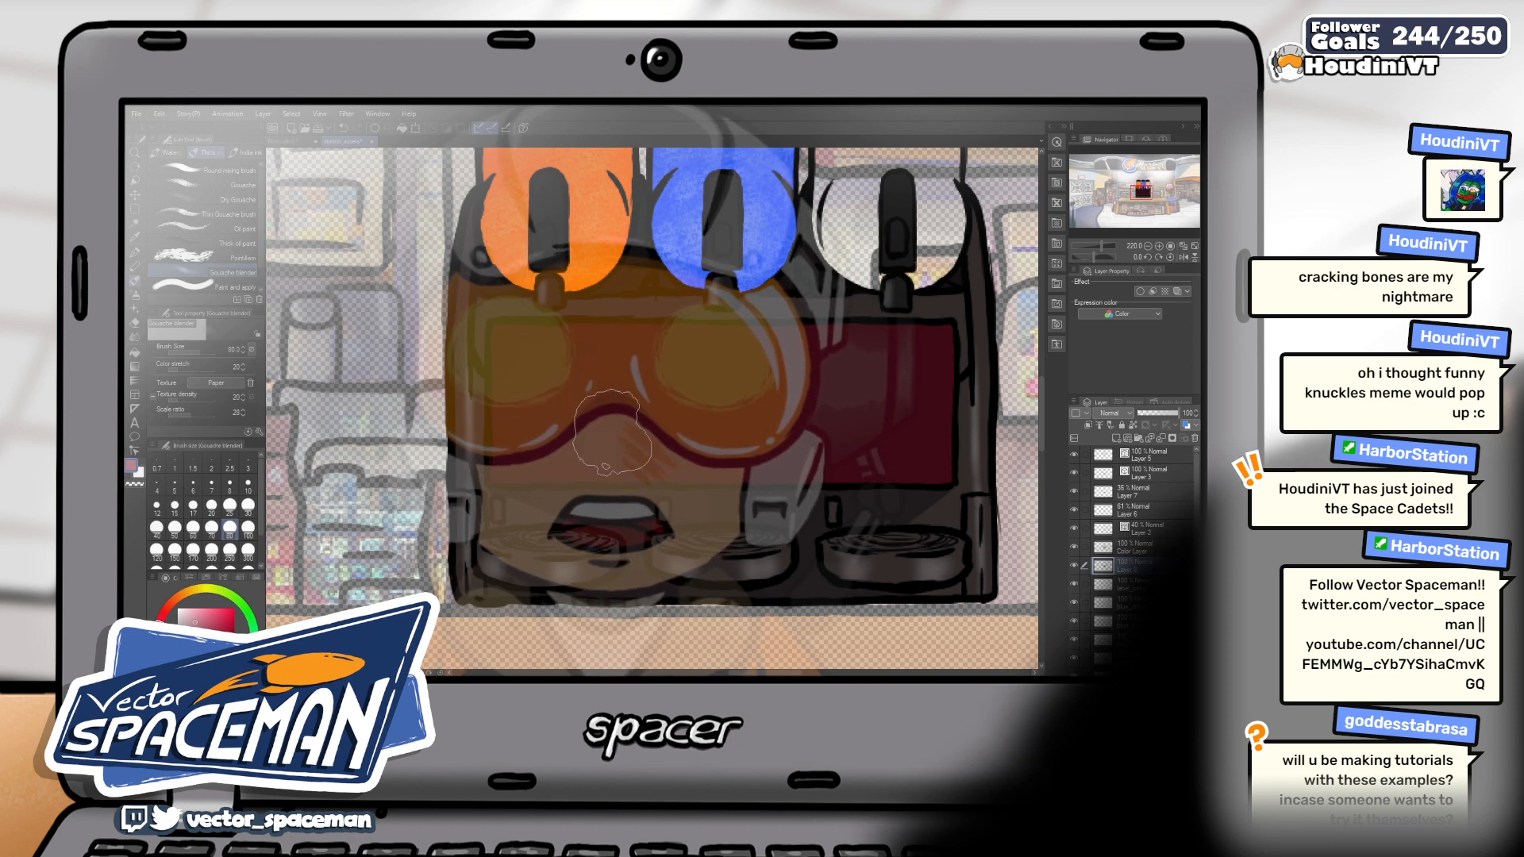
Texture the maroon label with mottled magenta and blue nebula patches using the Dry Gouache brush at sizes between 100 and 70
{"action": "left_click", "coordinate": [230, 199]}
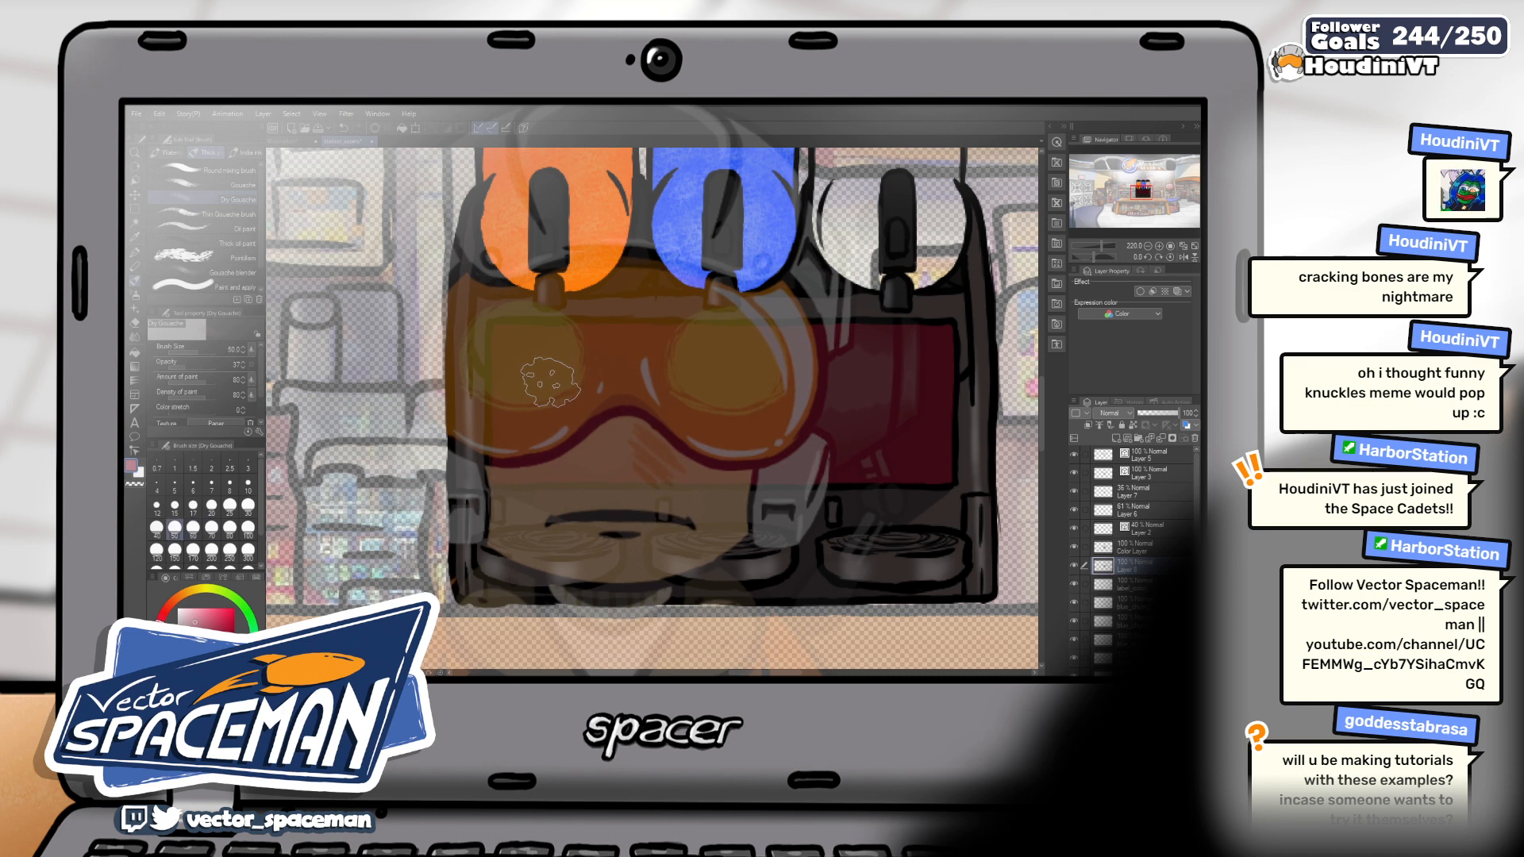
{"action": "left_click", "coordinate": [157, 548]}
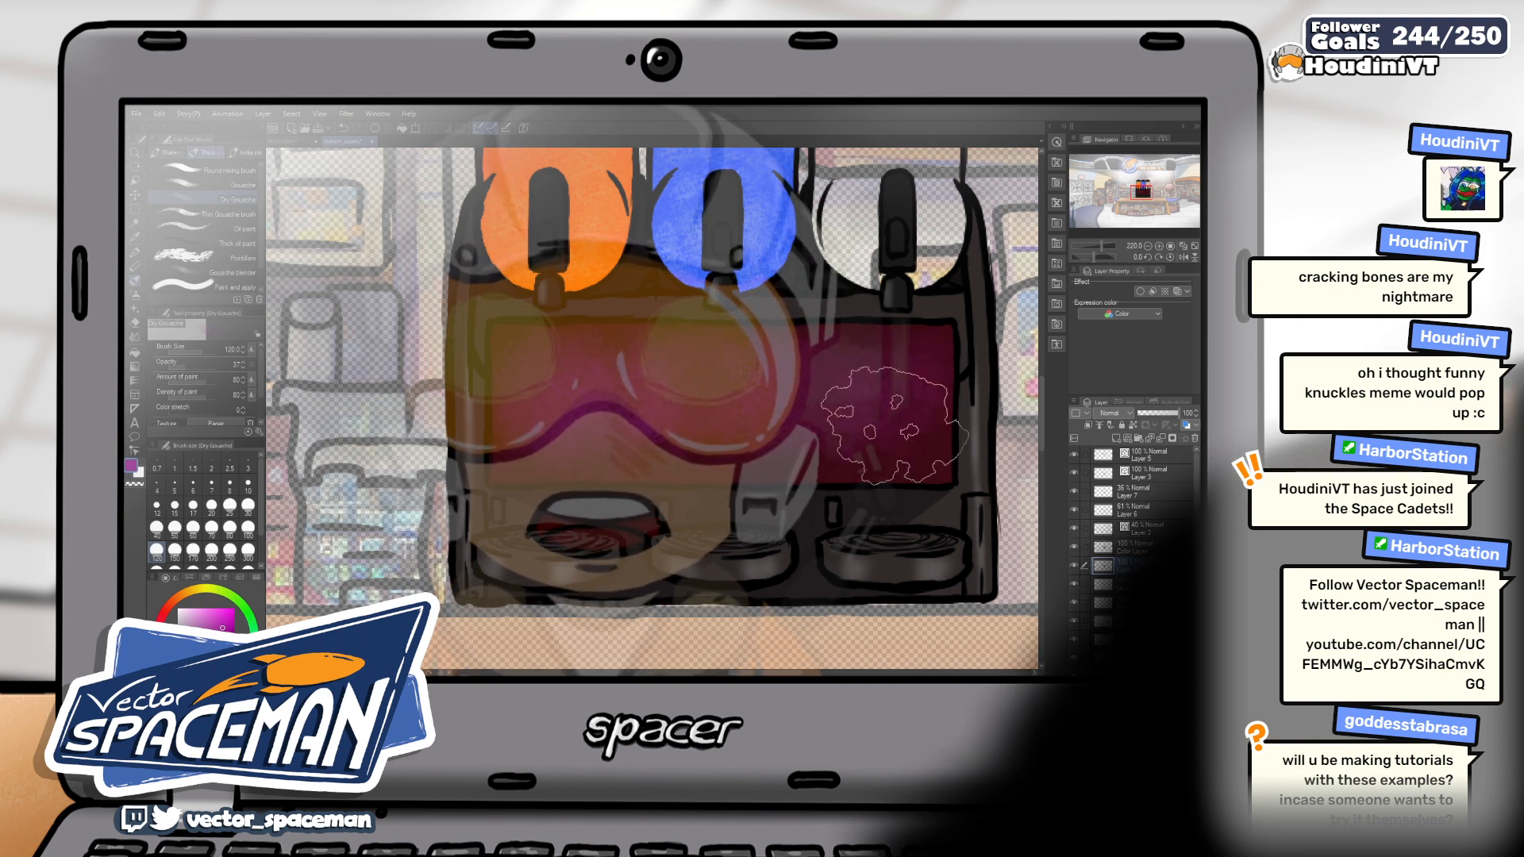
{"action": "key", "text": "bracketleft"}
{"action": "key", "text": "bracketleft"}
{"action": "key", "text": "bracketleft"}
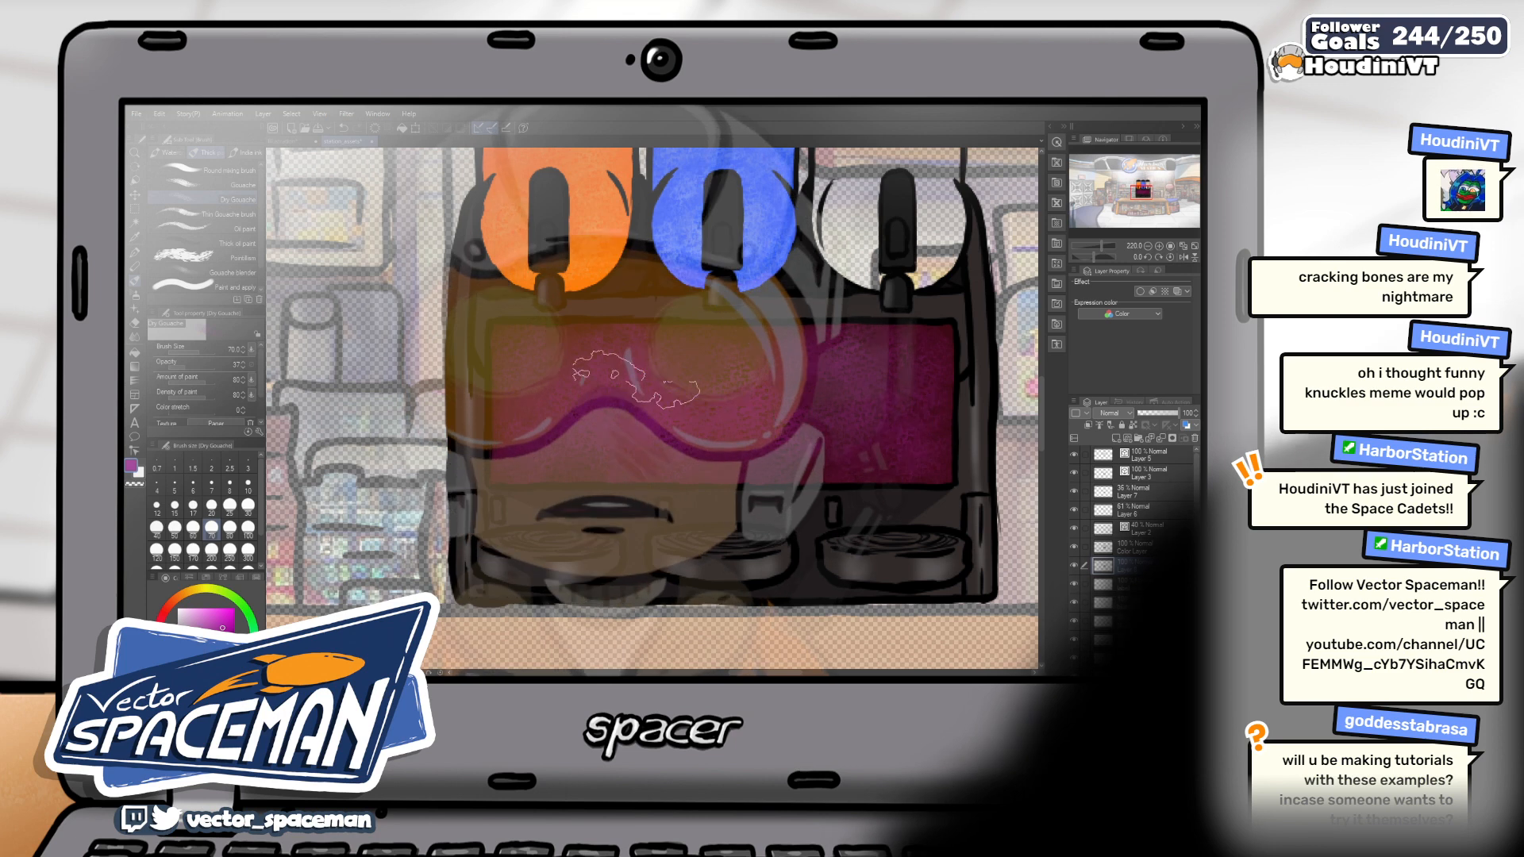
{"action": "left_click", "coordinate": [200, 684]}
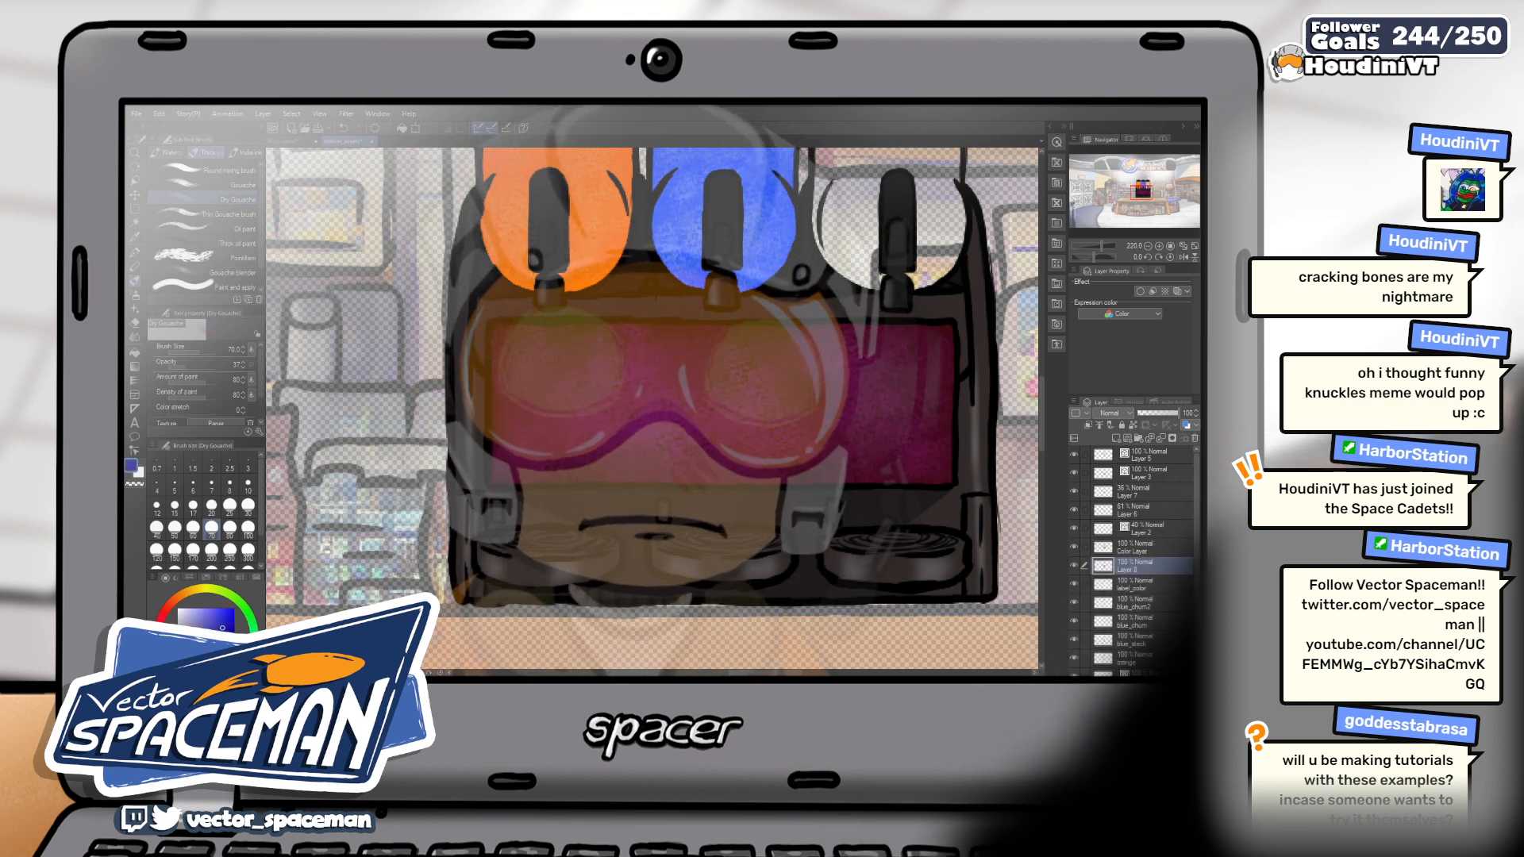
{"action": "left_click", "coordinate": [220, 608]}
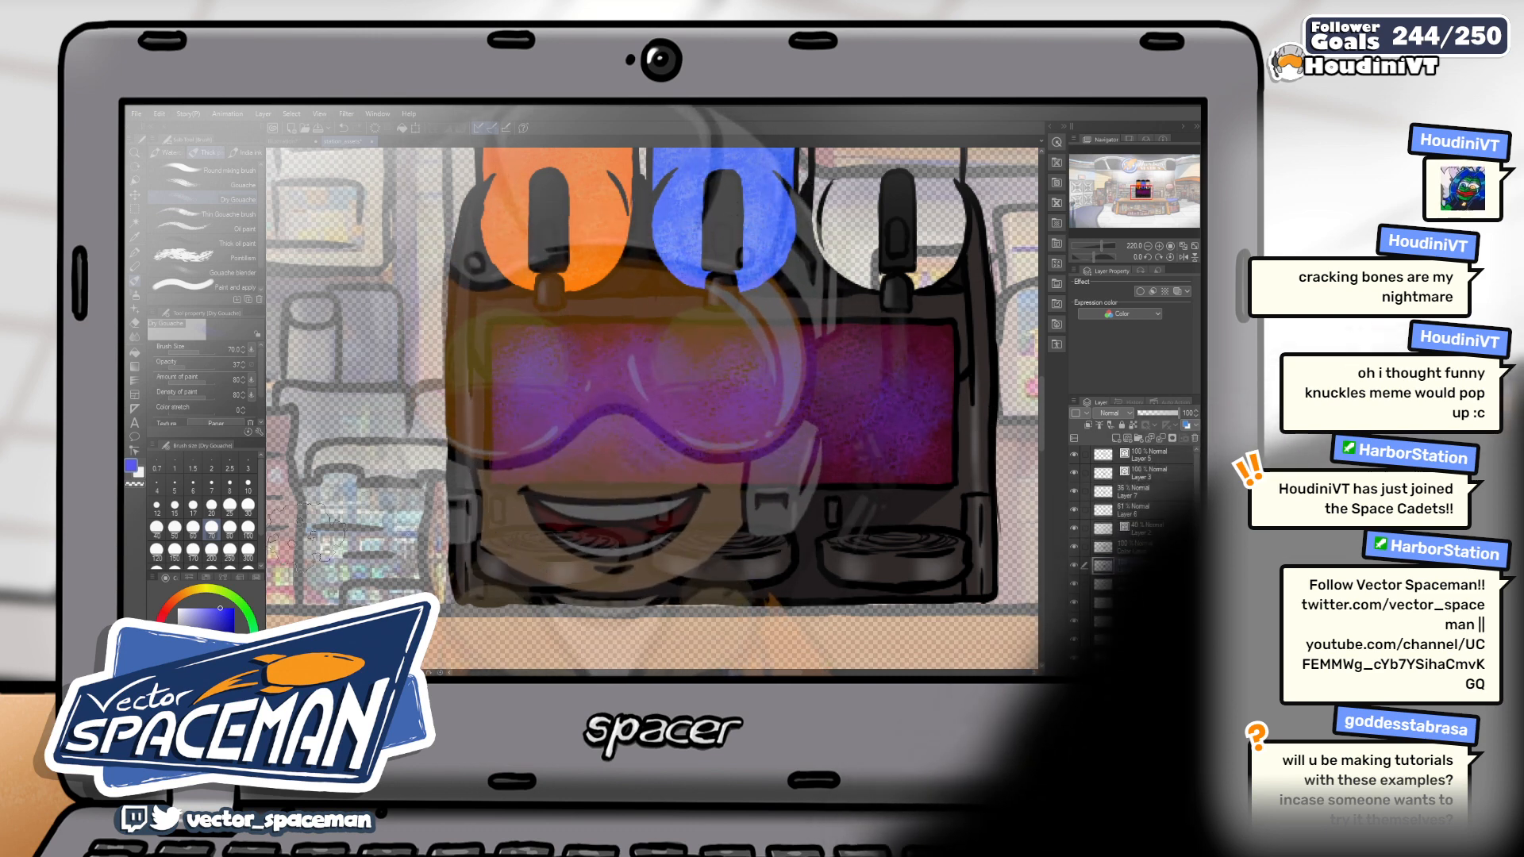
Try pale lavender strokes on the label with a textured brush at decreasing sizes, undoing the first attempt
{"action": "left_click", "coordinate": [233, 272]}
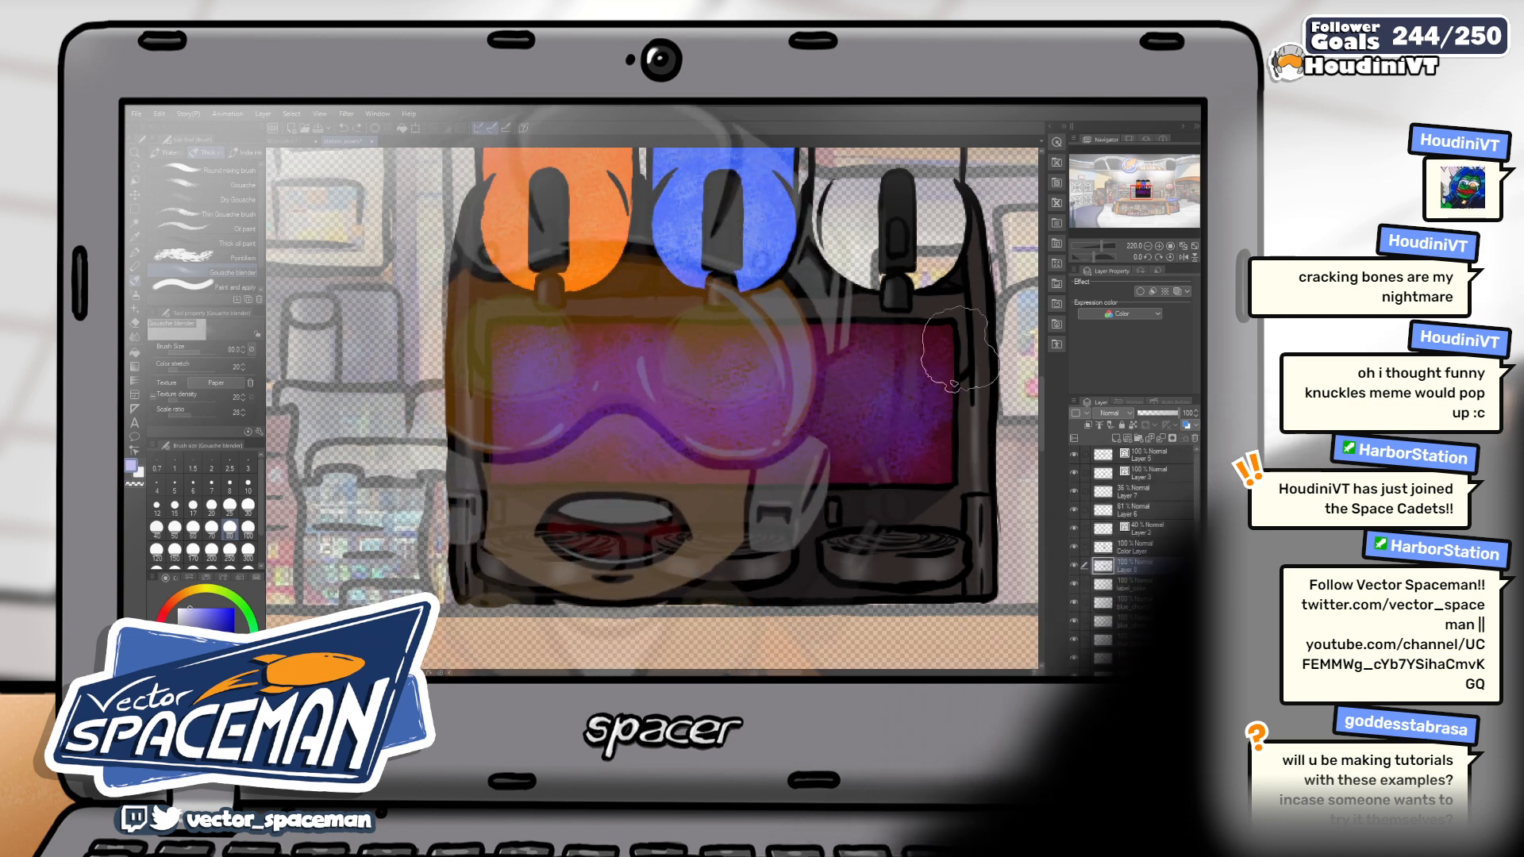
{"action": "left_click", "coordinate": [231, 258]}
{"action": "left_click_drag", "start_coordinate": [528, 349], "coordinate": [702, 395]}
{"action": "key", "text": "ctrl+z"}
{"action": "key", "text": "bracketleft"}
{"action": "key", "text": "bracketleft"}
{"action": "key", "text": "bracketleft"}
{"action": "key", "text": "bracketleft"}
{"action": "key", "text": "bracketleft"}
{"action": "key", "text": "bracketleft"}
{"action": "mouse_move", "coordinate": [527, 366]}
{"action": "left_mouse_down"}
{"action": "mouse_move", "coordinate": [548, 405]}
{"action": "mouse_move", "coordinate": [515, 423]}
{"action": "left_mouse_up"}
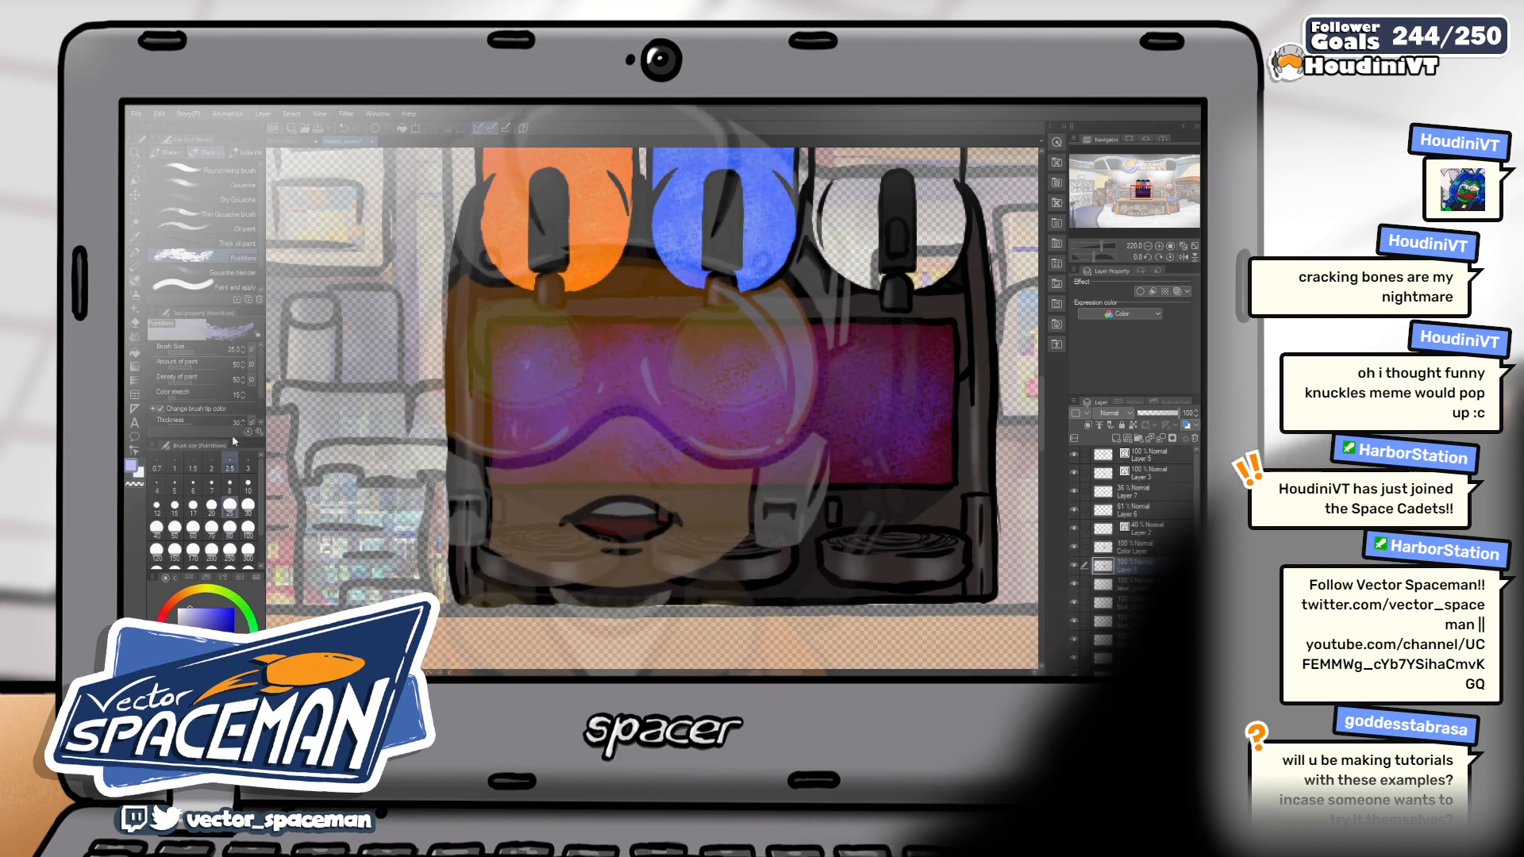
Scatter tiny pale star specks across the nebula label with the Gouache brush, reducing its size to 5
{"action": "left_click", "coordinate": [260, 230]}
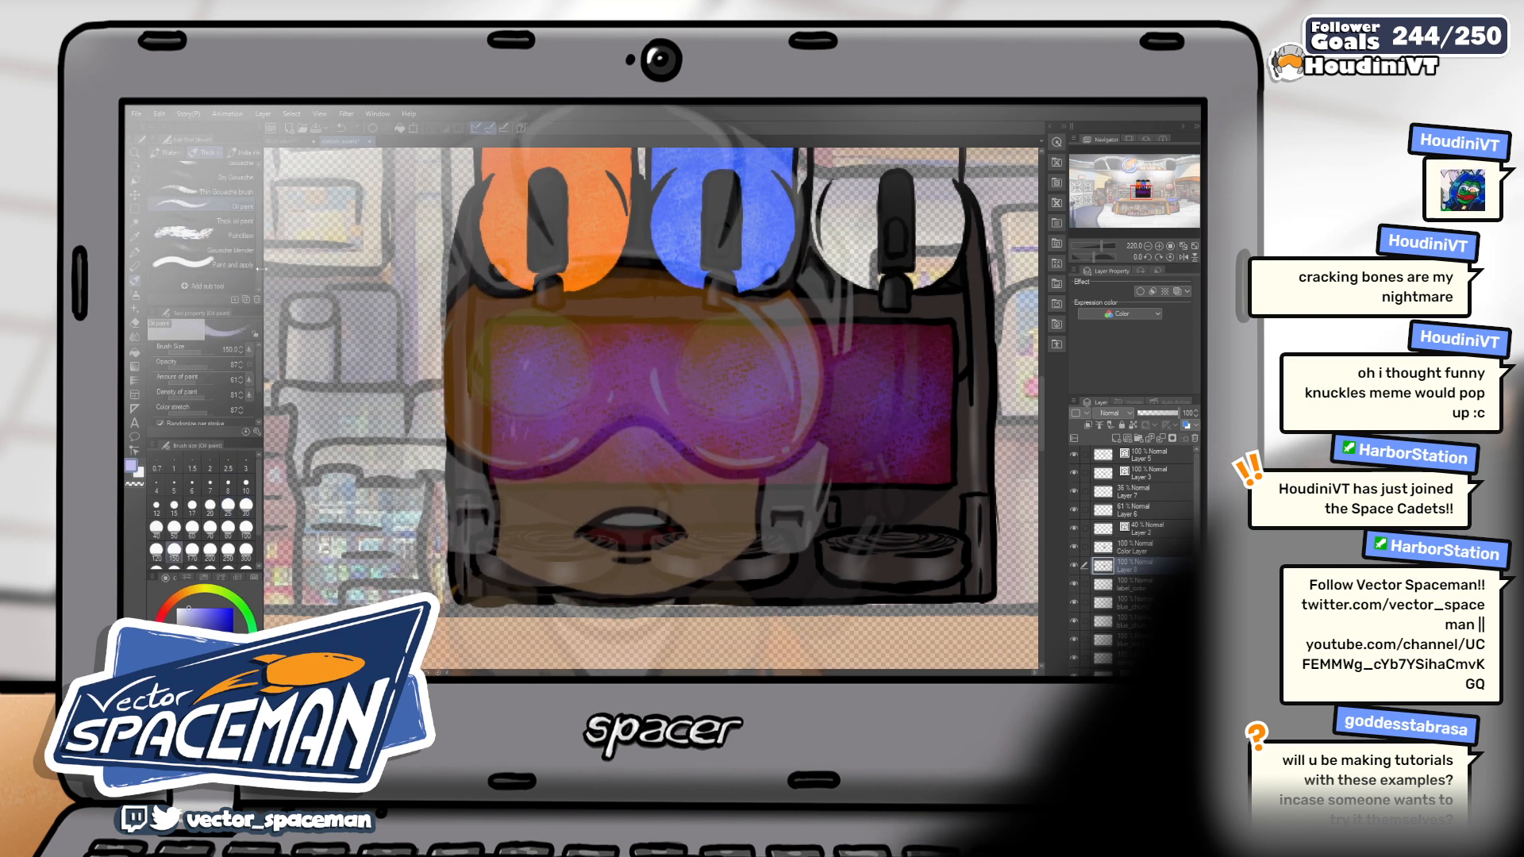
{"action": "left_click_drag", "start_coordinate": [260, 273], "coordinate": [266, 267]}
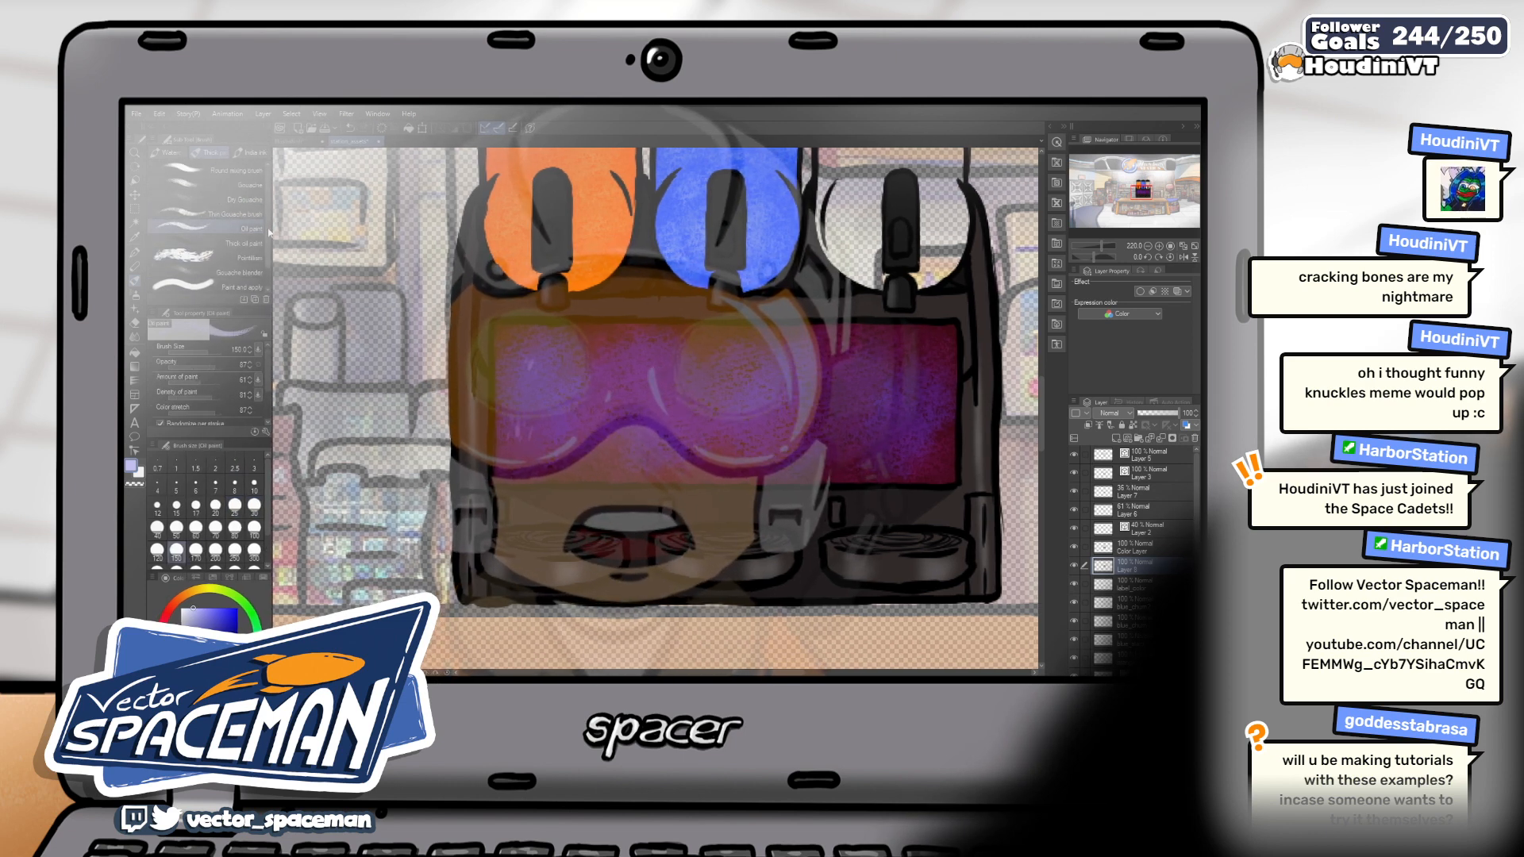
{"action": "left_click", "coordinate": [226, 188]}
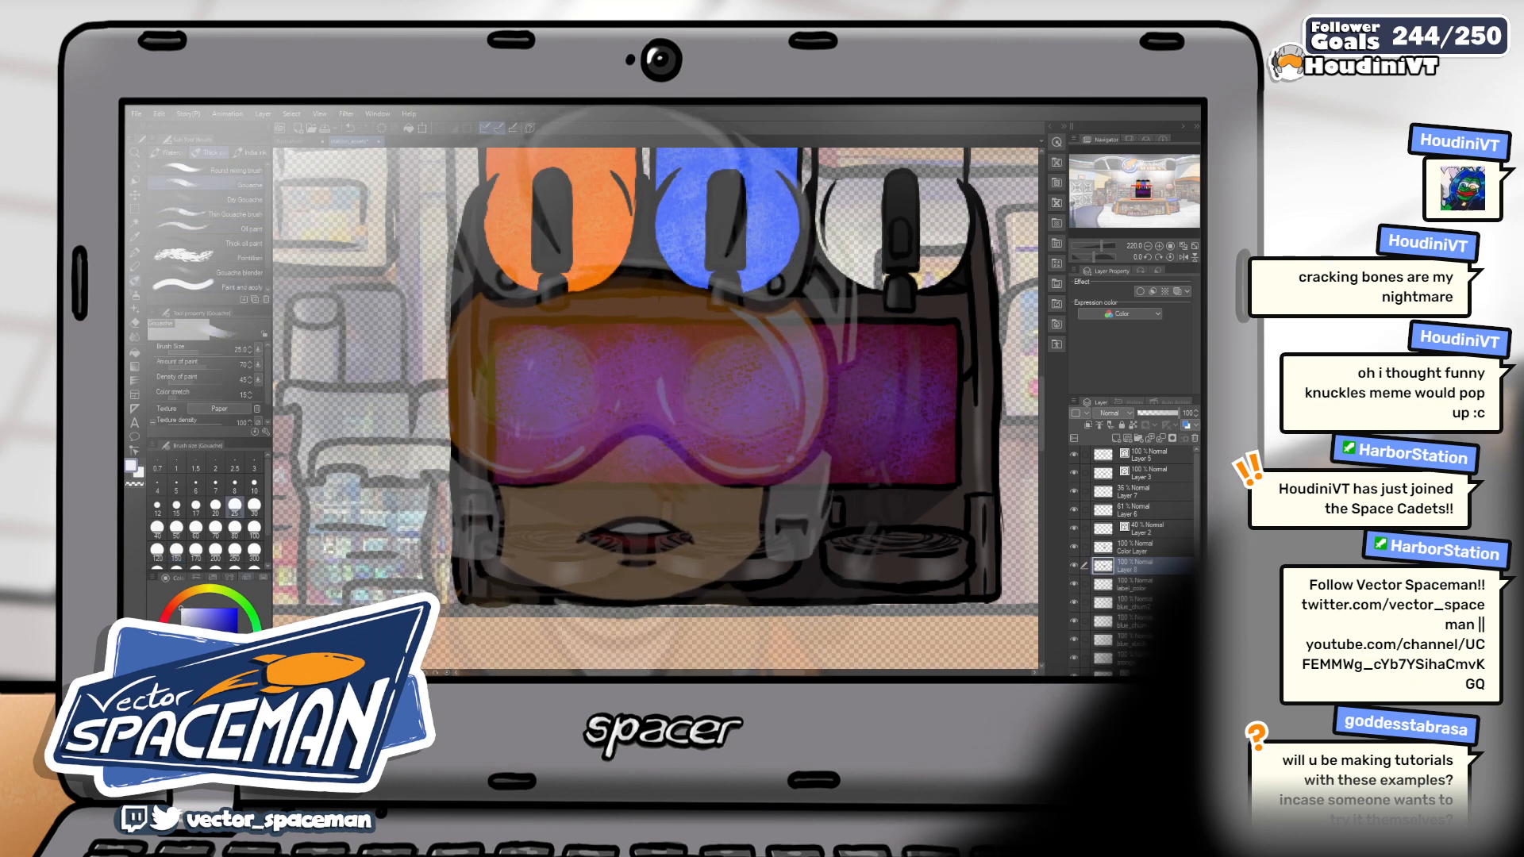
{"action": "key", "text": "bracketleft"}
{"action": "key", "text": "bracketleft"}
{"action": "key", "text": "bracketleft"}
{"action": "key", "text": "bracketleft"}
{"action": "key", "text": "bracketleft"}
{"action": "key", "text": "bracketleft"}
{"action": "key", "text": "bracketleft"}
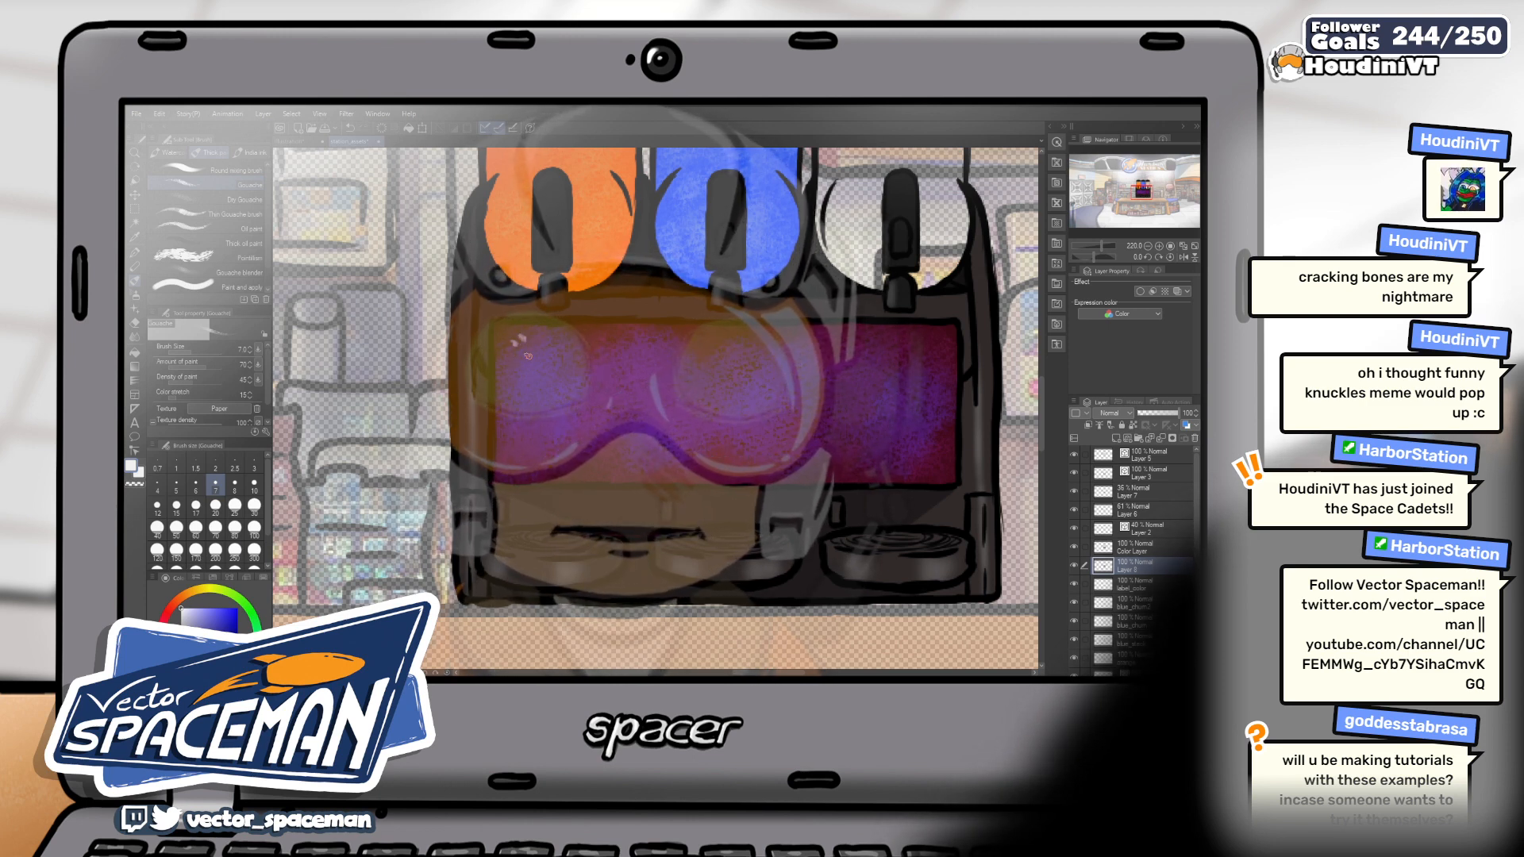
{"action": "key", "text": "bracketleft"}
{"action": "key", "text": "bracketleft"}
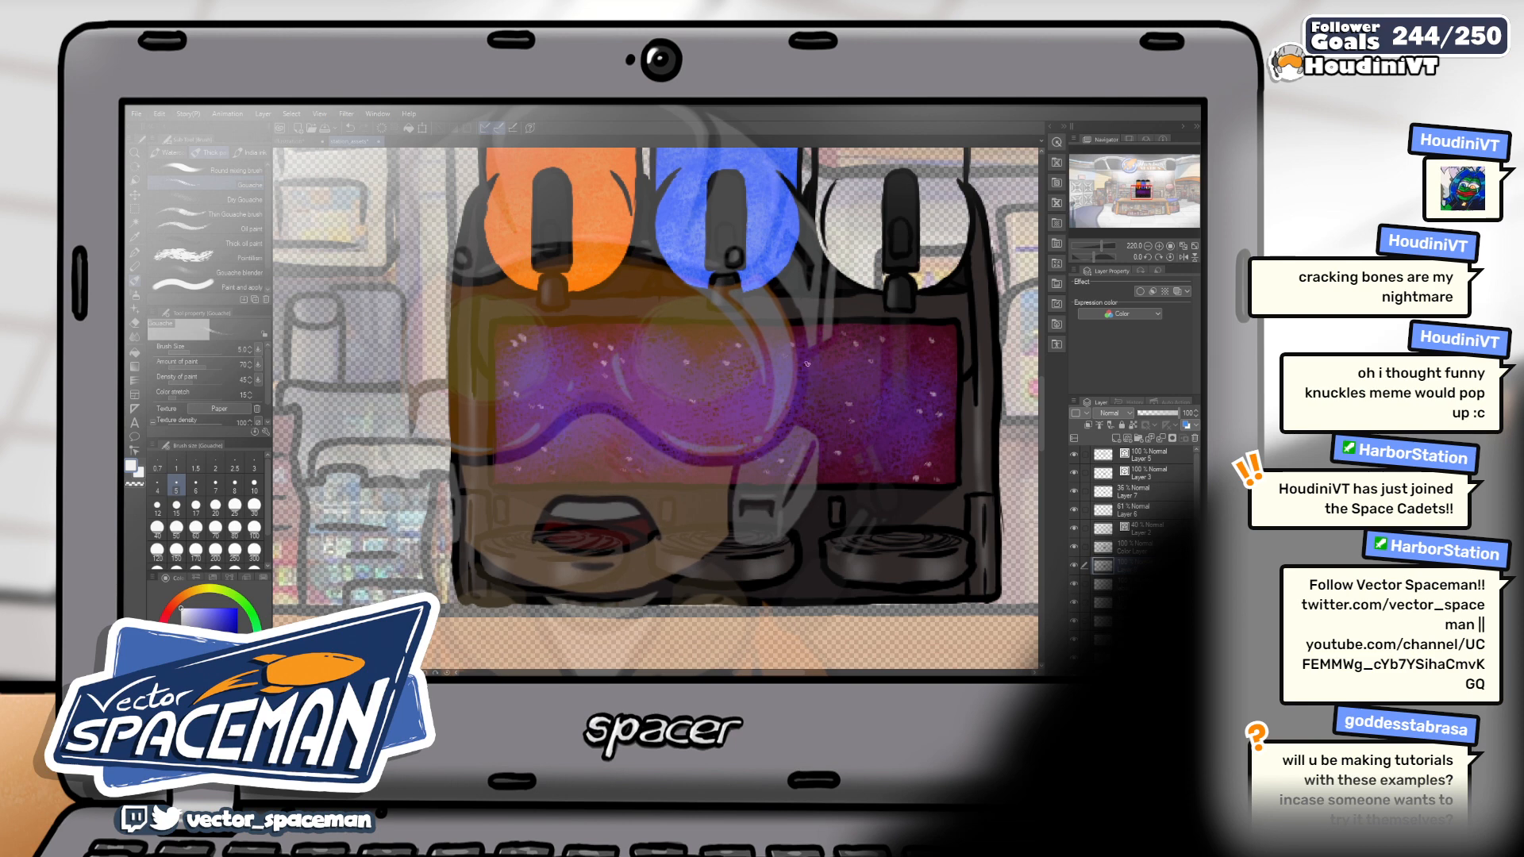
Add more speckled bright blue texture across the label with the Dry Gouache brush at size 70
{"action": "left_click", "coordinate": [211, 605]}
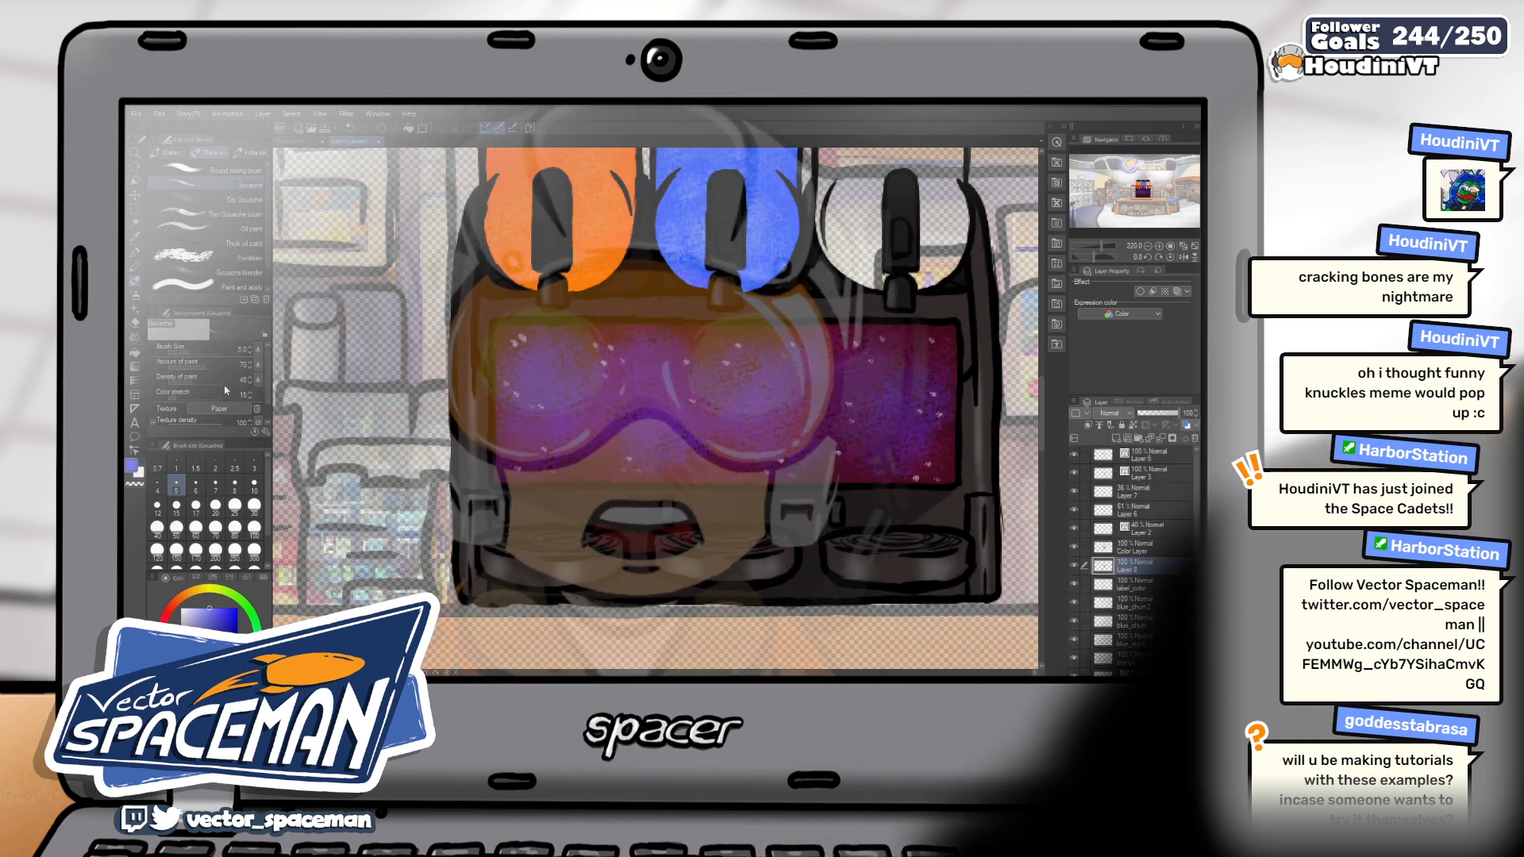
{"action": "left_click", "coordinate": [221, 202]}
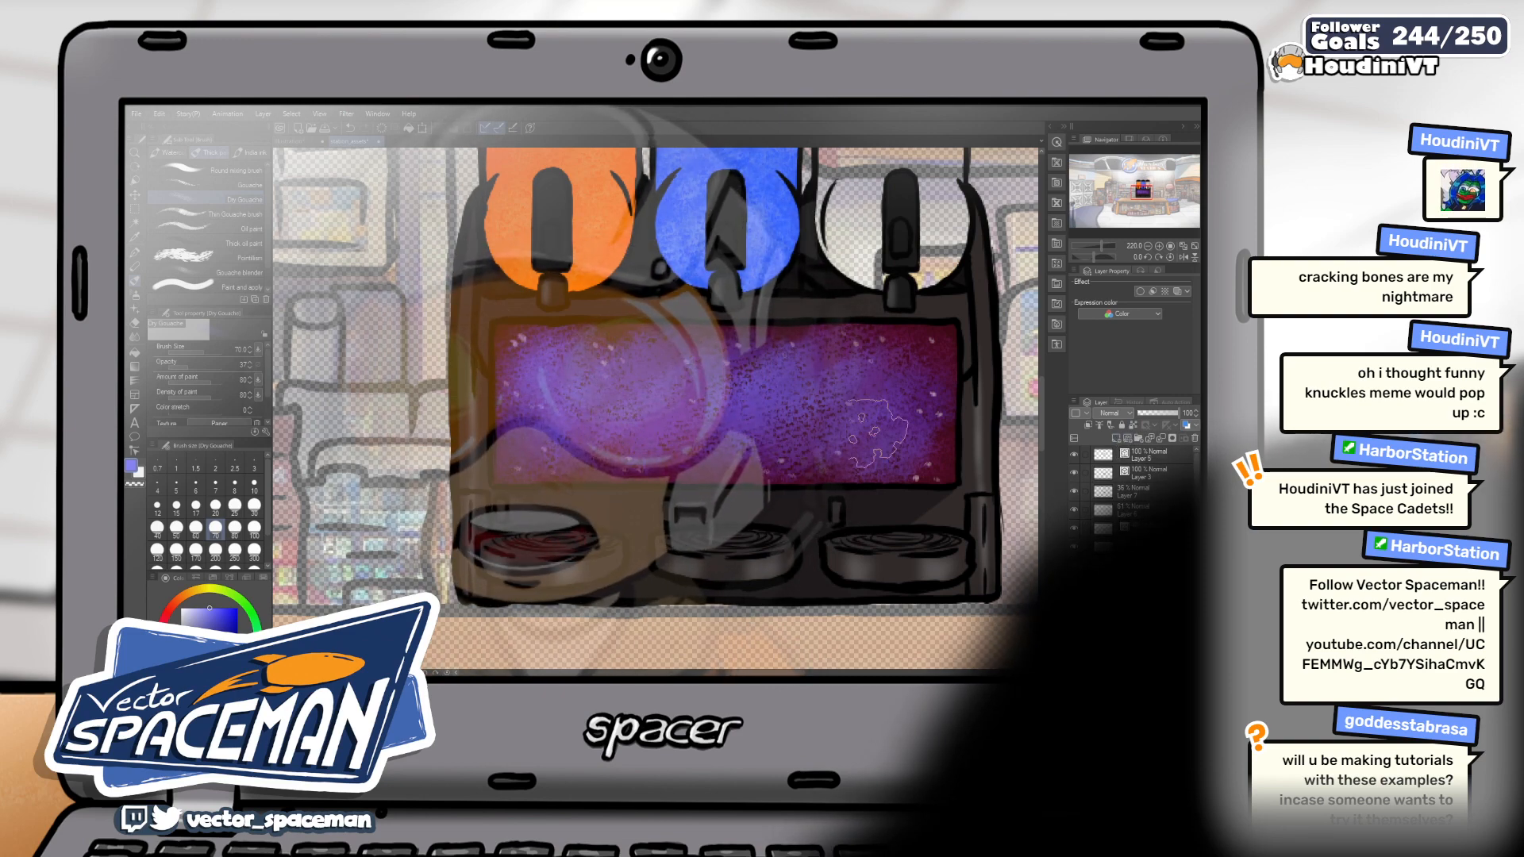
{"action": "left_click", "coordinate": [197, 484]}
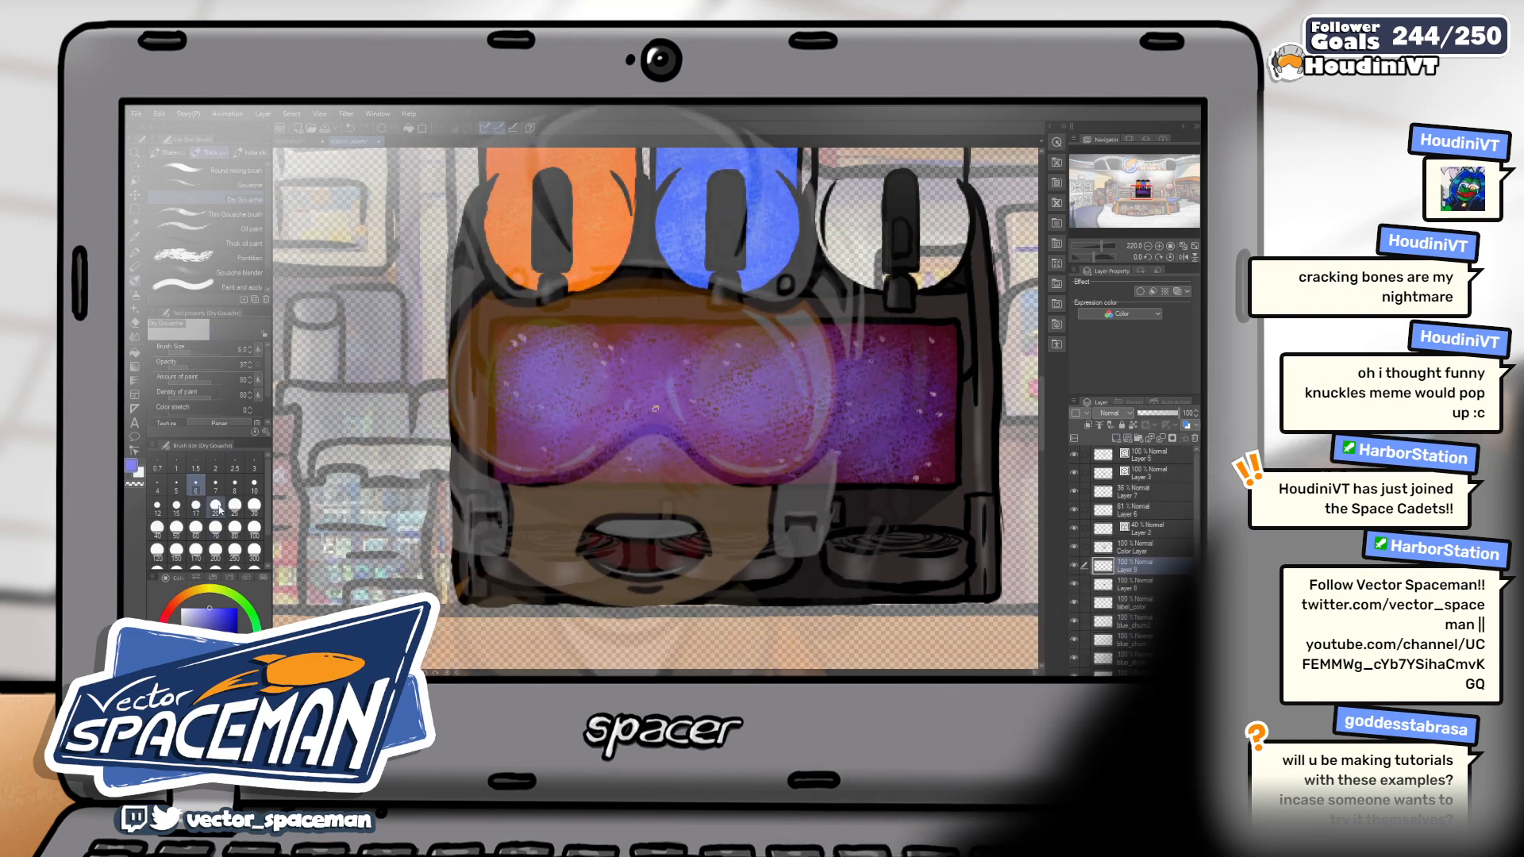
Draw small white four-pointed sparkle stars across the label with the Round mixing brush at size 3
{"action": "left_click", "coordinate": [206, 172]}
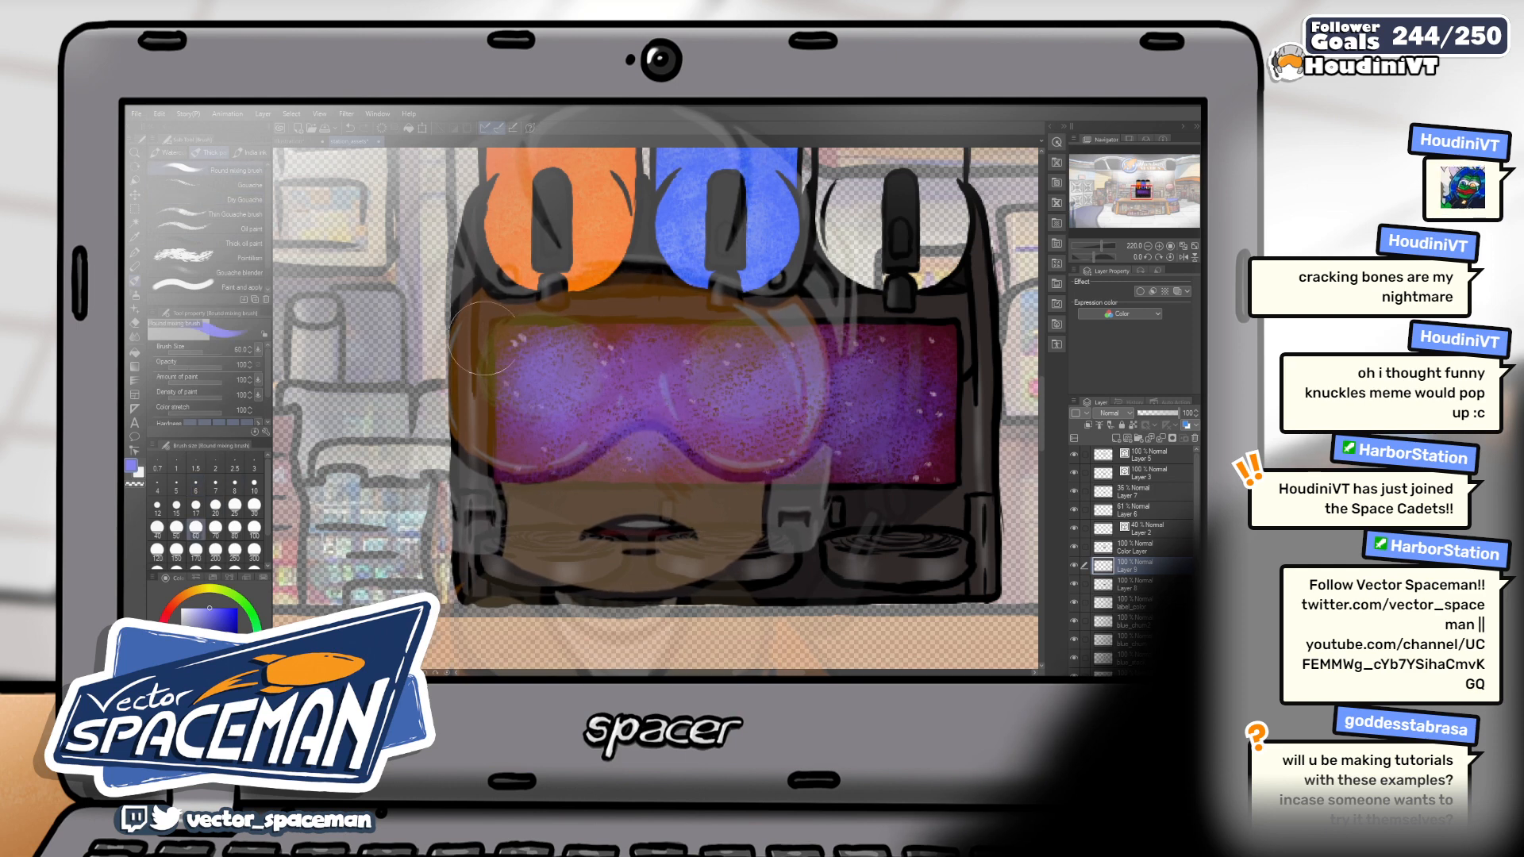
{"action": "key", "text": "bracketleft"}
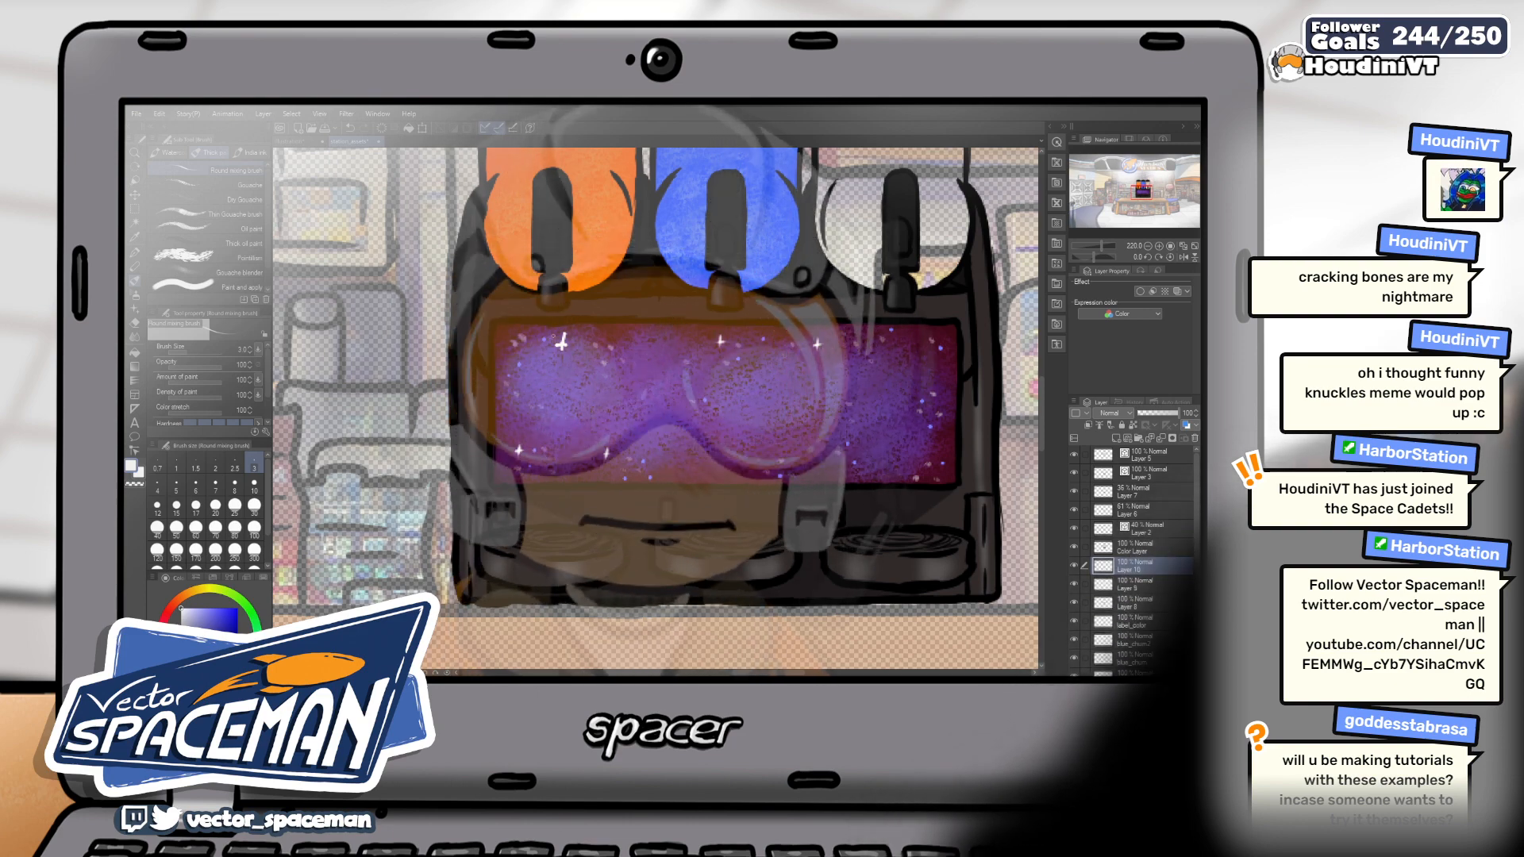
{"action": "key", "text": "e"}
{"action": "key", "text": "p"}
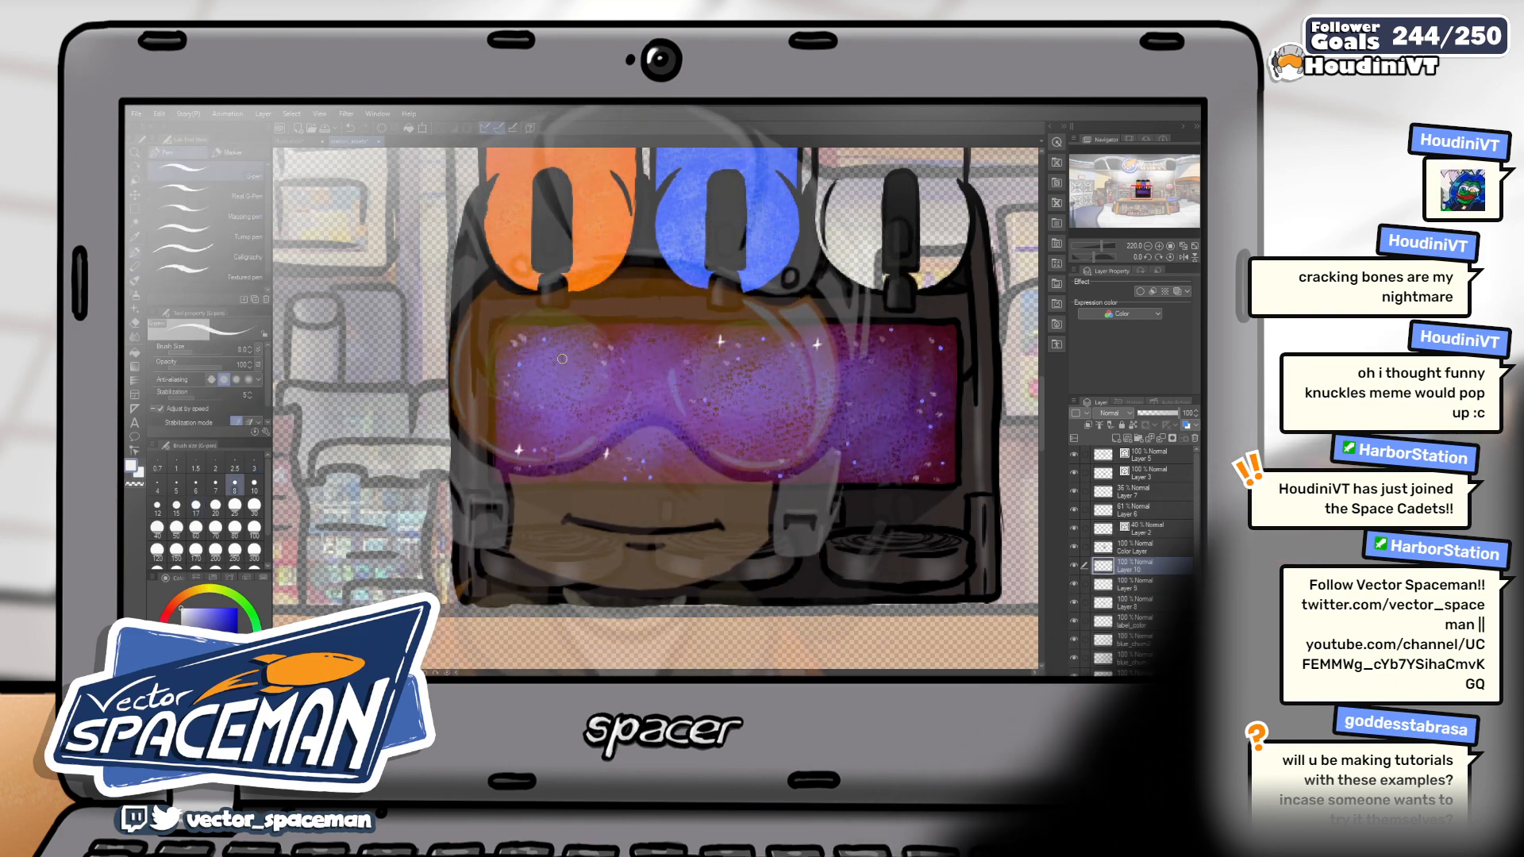
{"action": "key", "text": "b"}
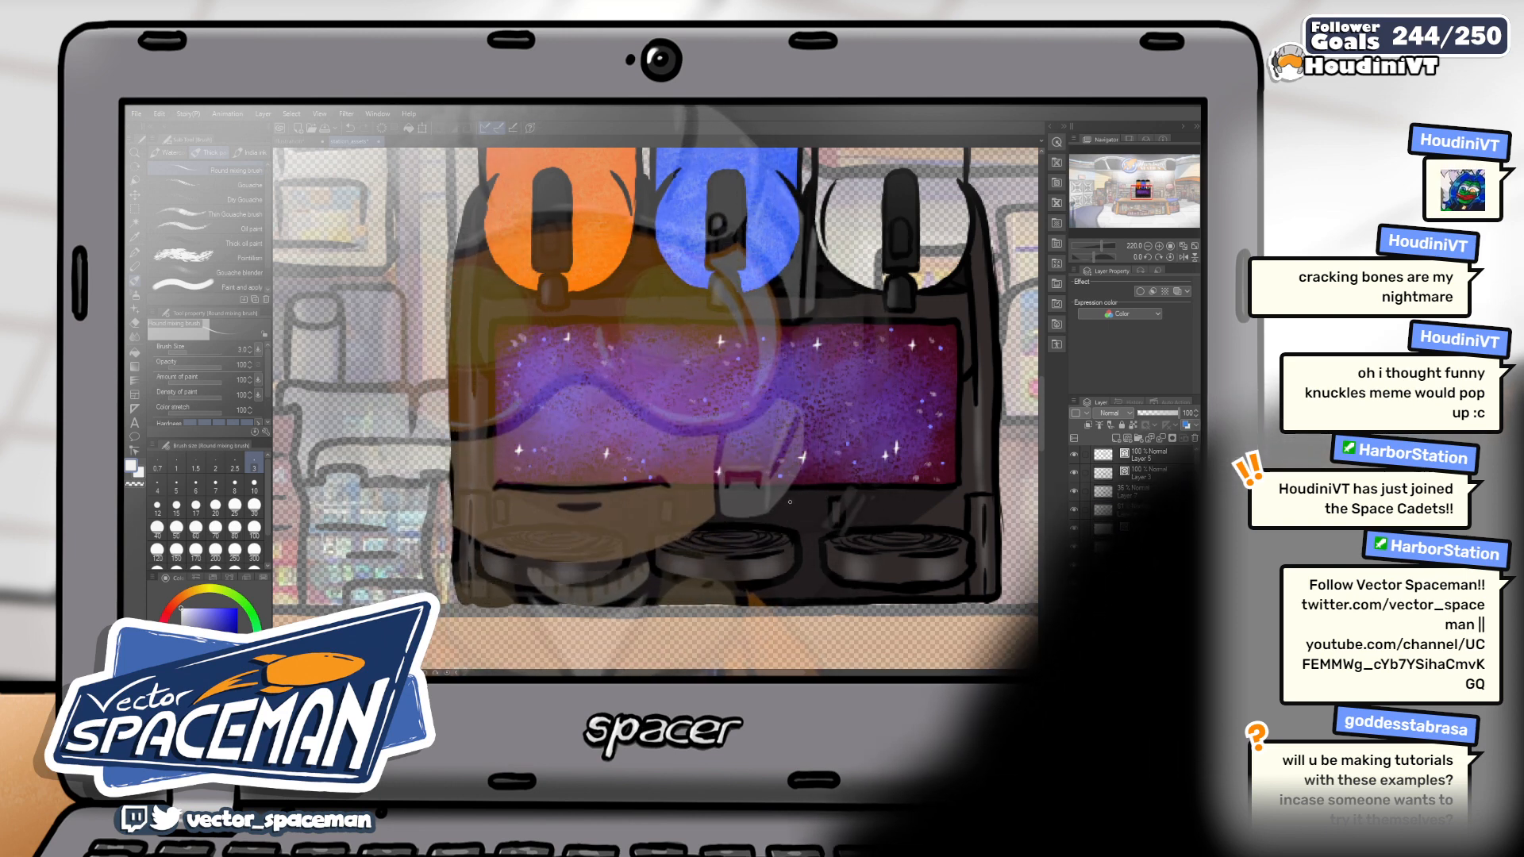
{"action": "left_click_drag", "start_coordinate": [657, 332], "coordinate": [665, 350]}
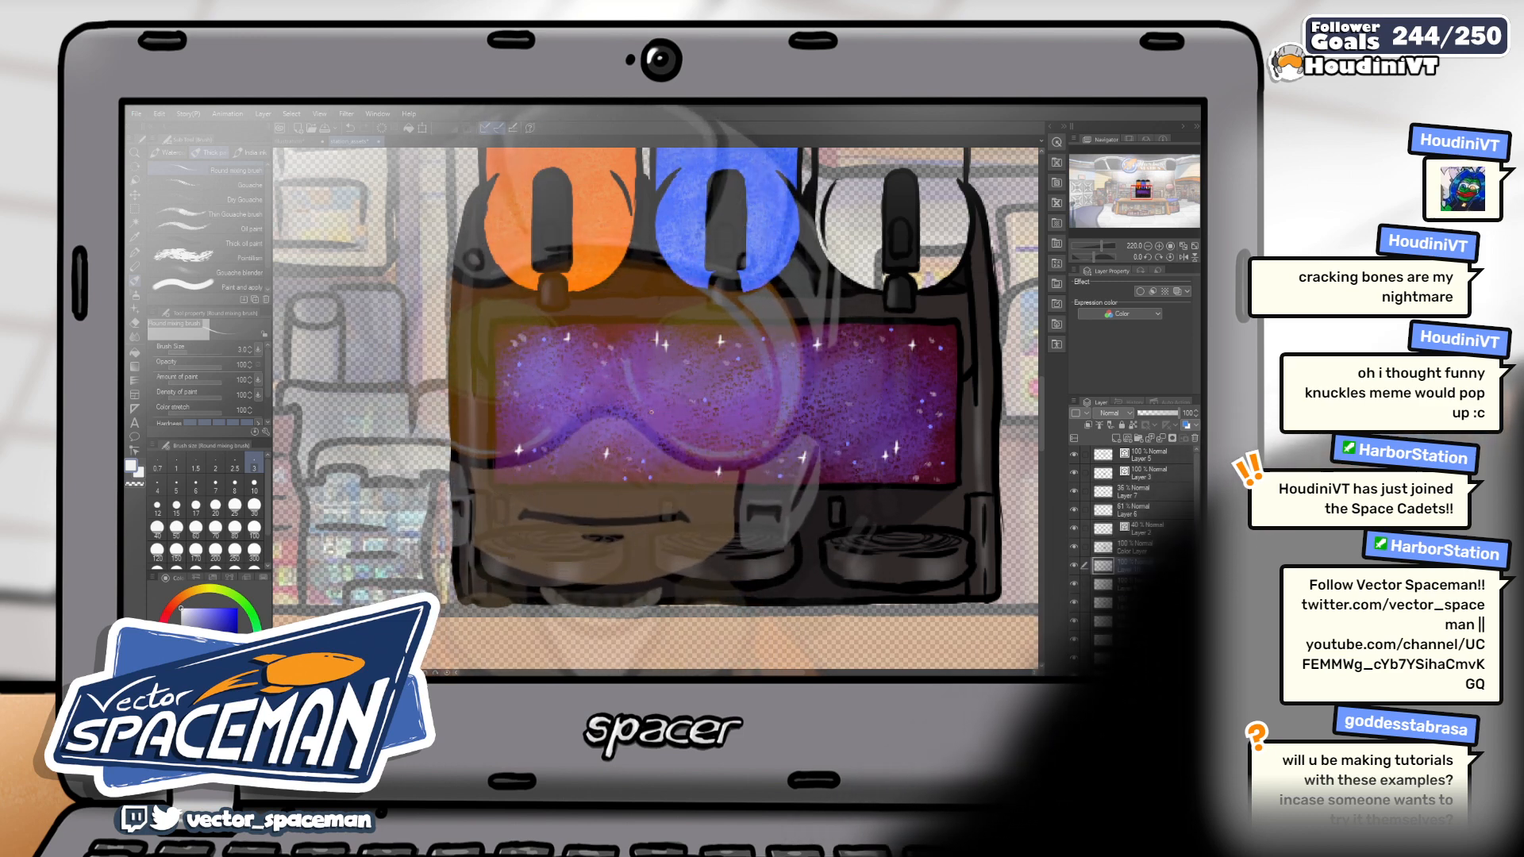
{"action": "left_click", "coordinate": [346, 113]}
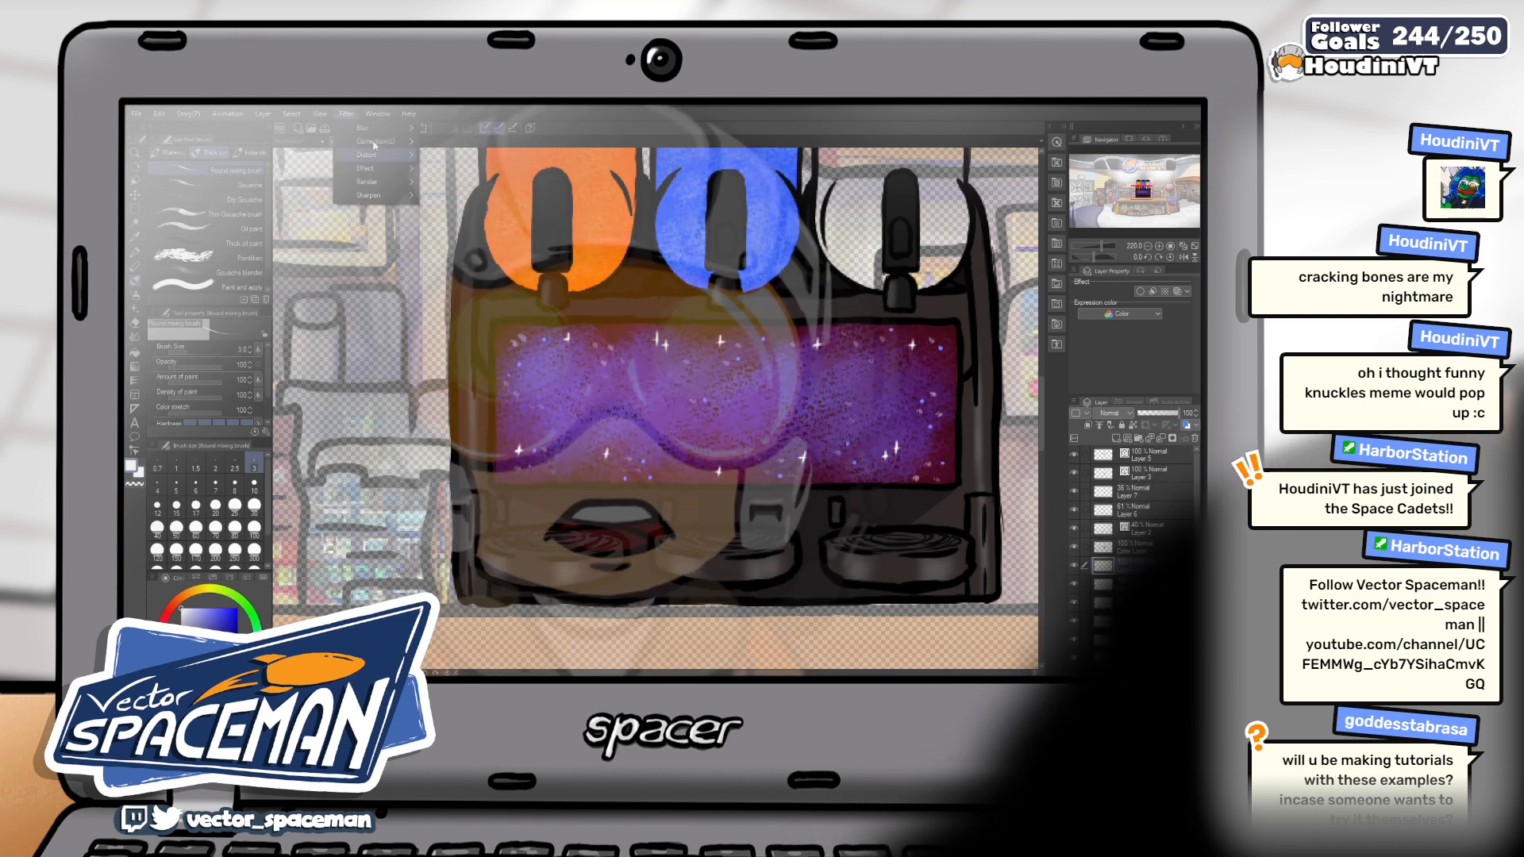
{"action": "mouse_move", "coordinate": [377, 132]}
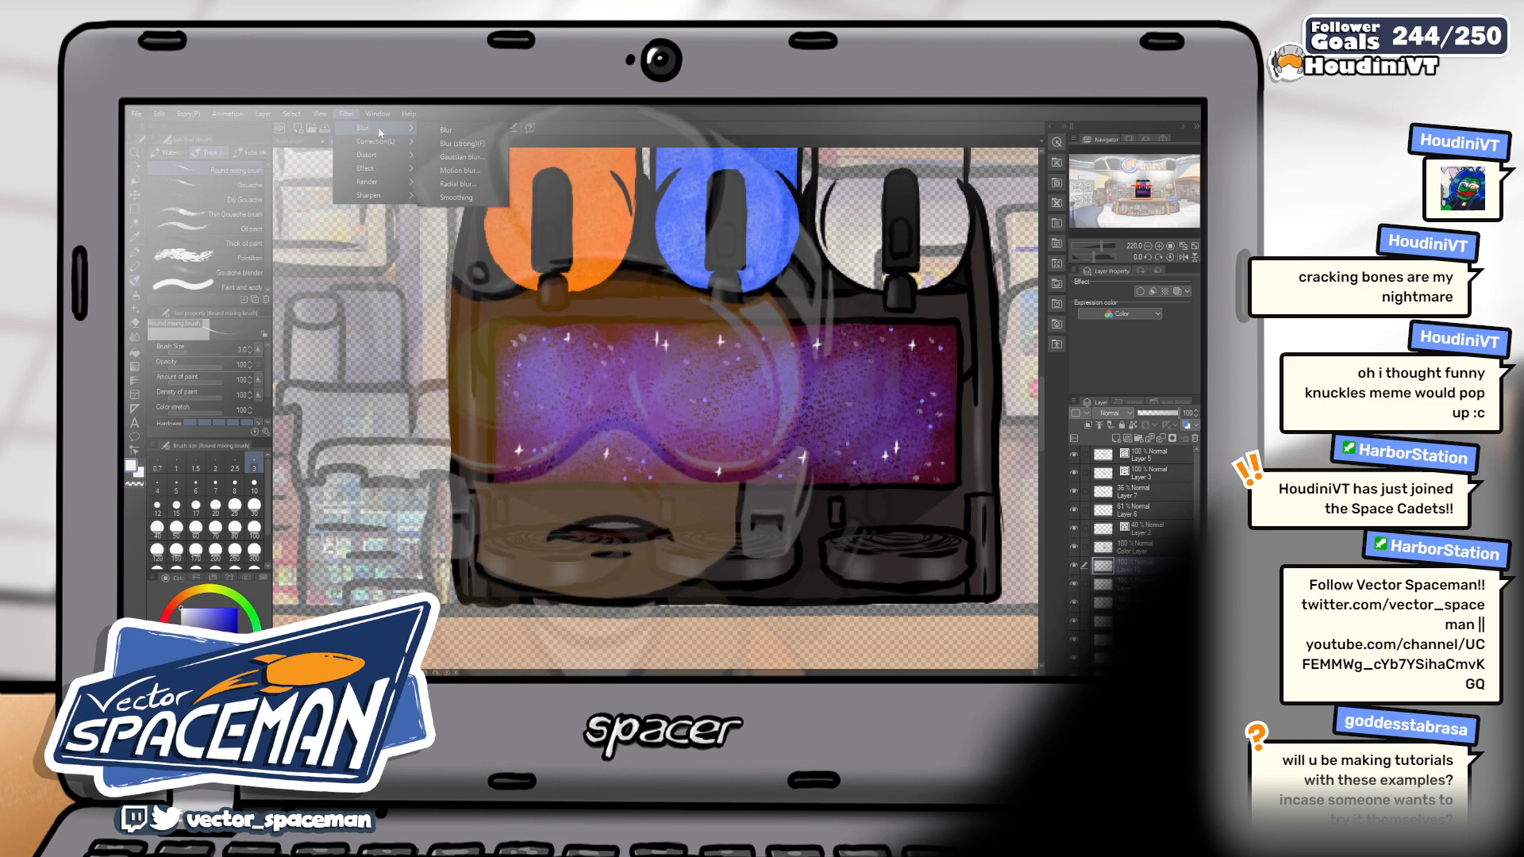
{"action": "mouse_move", "coordinate": [388, 159]}
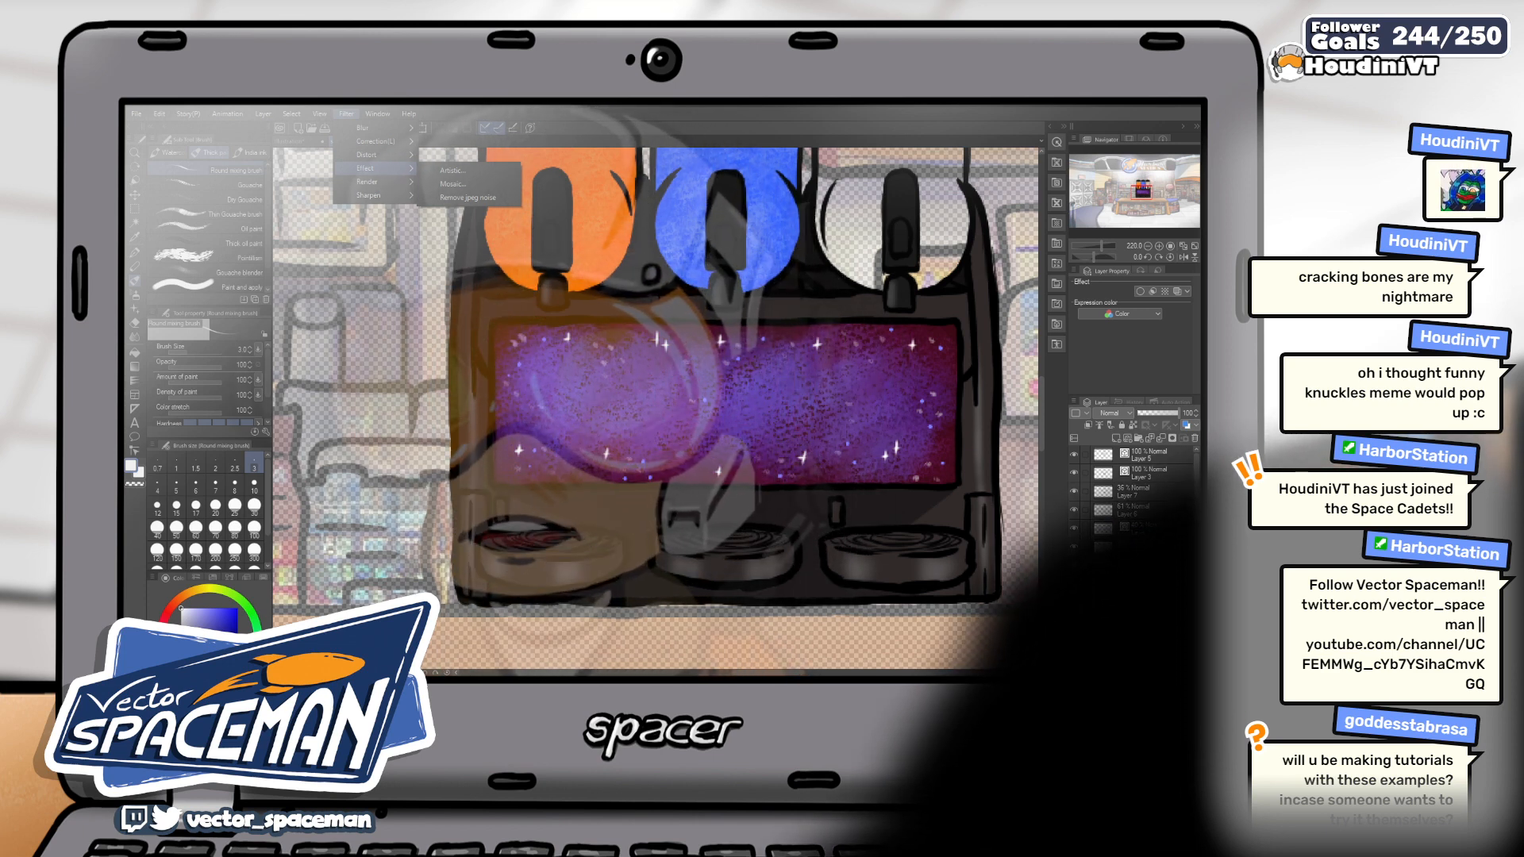
{"action": "key", "text": "Escape"}
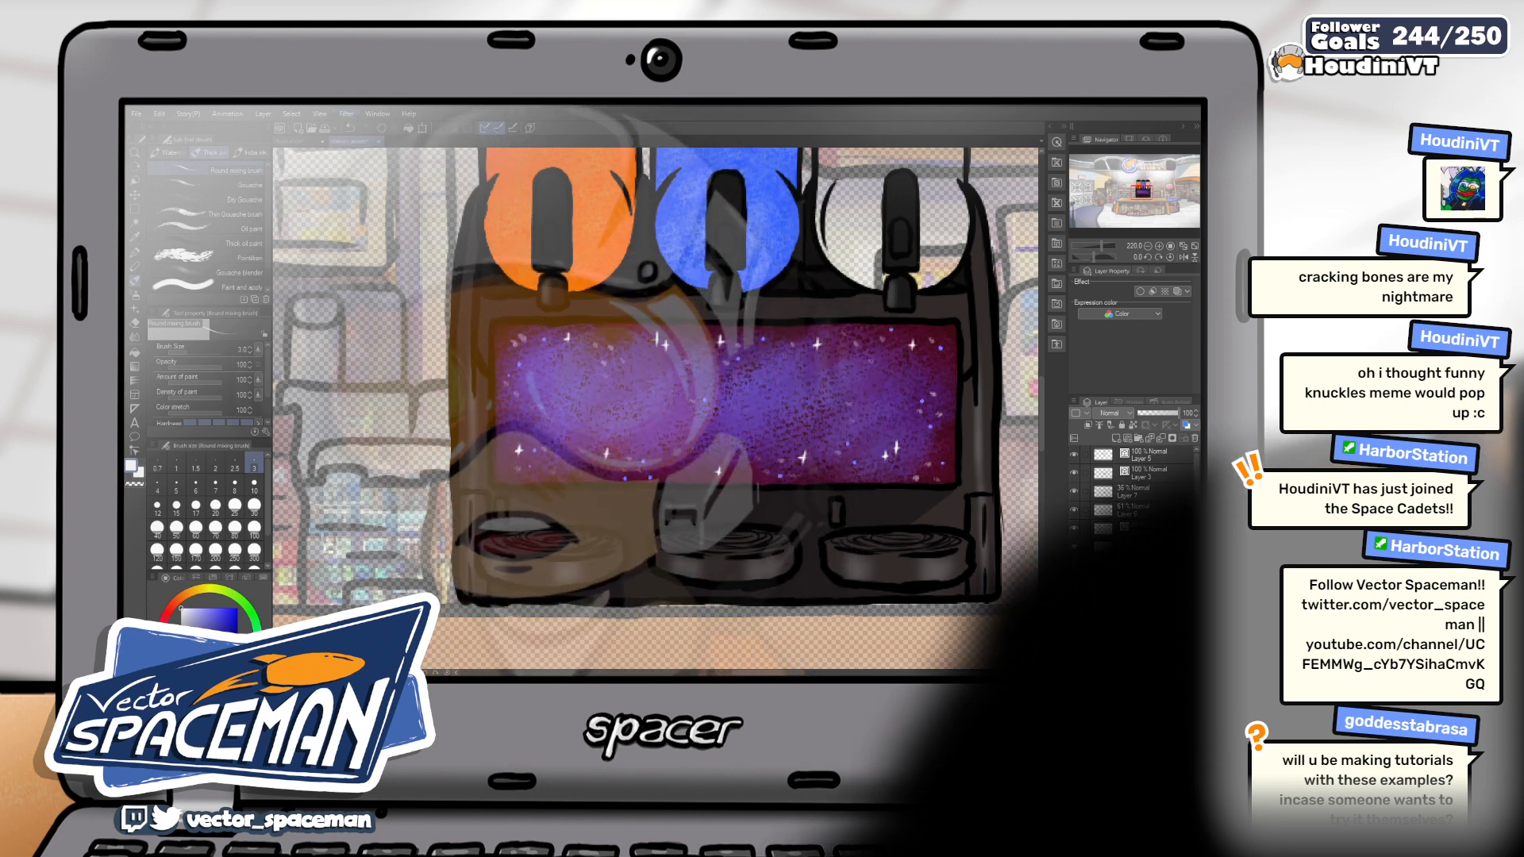
Add soft white glows around the sparkle stars on the label with the Soft airbrush at size 15
{"action": "left_click", "coordinate": [1117, 441]}
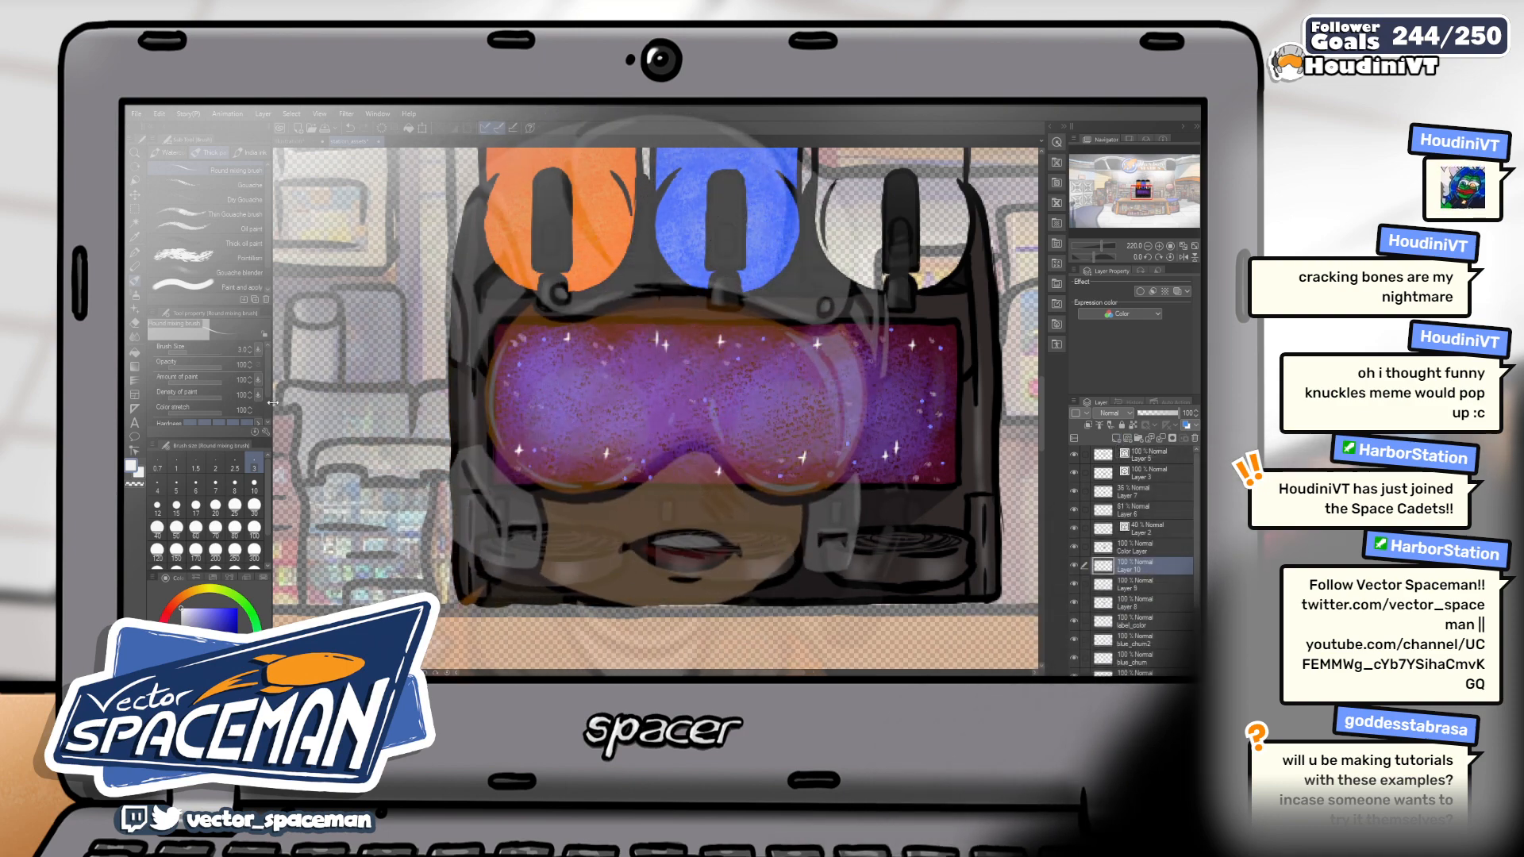
{"action": "left_click", "coordinate": [135, 295]}
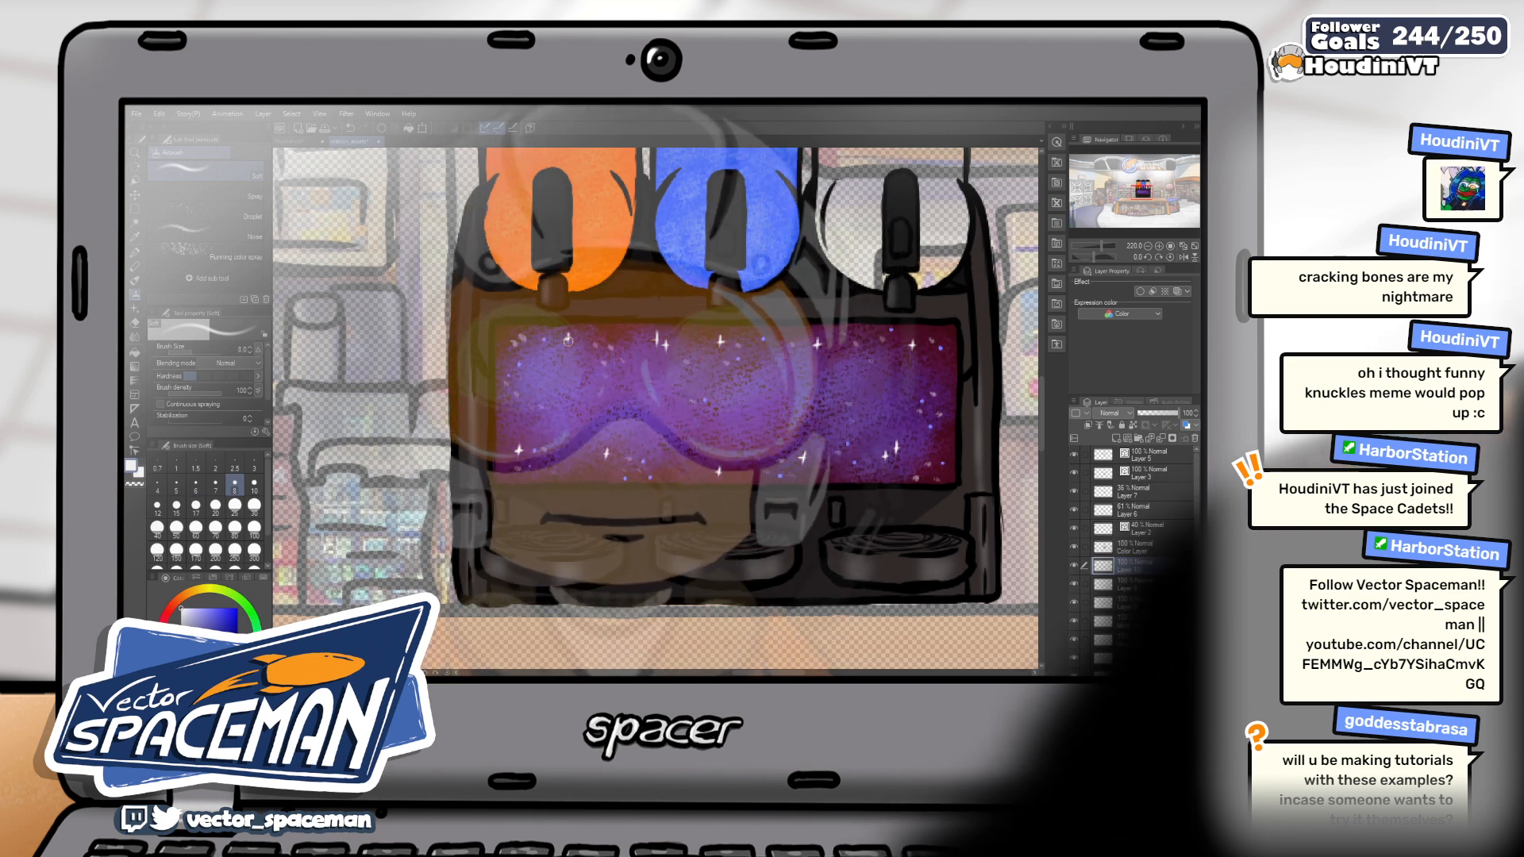
{"action": "key", "text": "bracketright"}
{"action": "key", "text": "bracketright"}
{"action": "key", "text": "bracketright"}
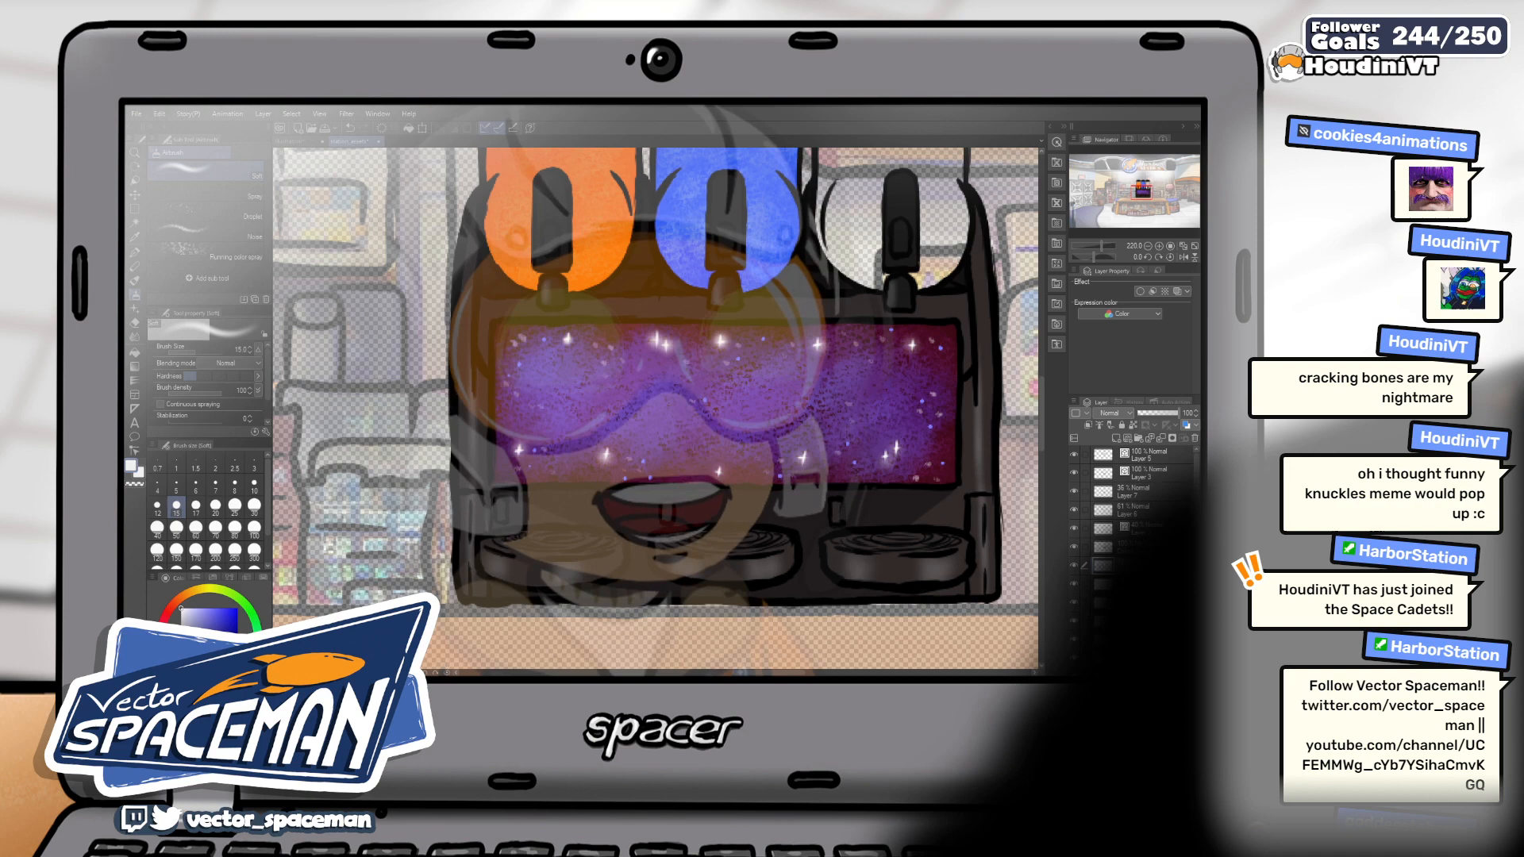
Add the white text "TASTE" on the left part of the slushie machine's galaxy label with the Text tool
{"action": "scroll", "coordinate": [799, 480], "scroll_direction": "down", "scroll_amount": 3}
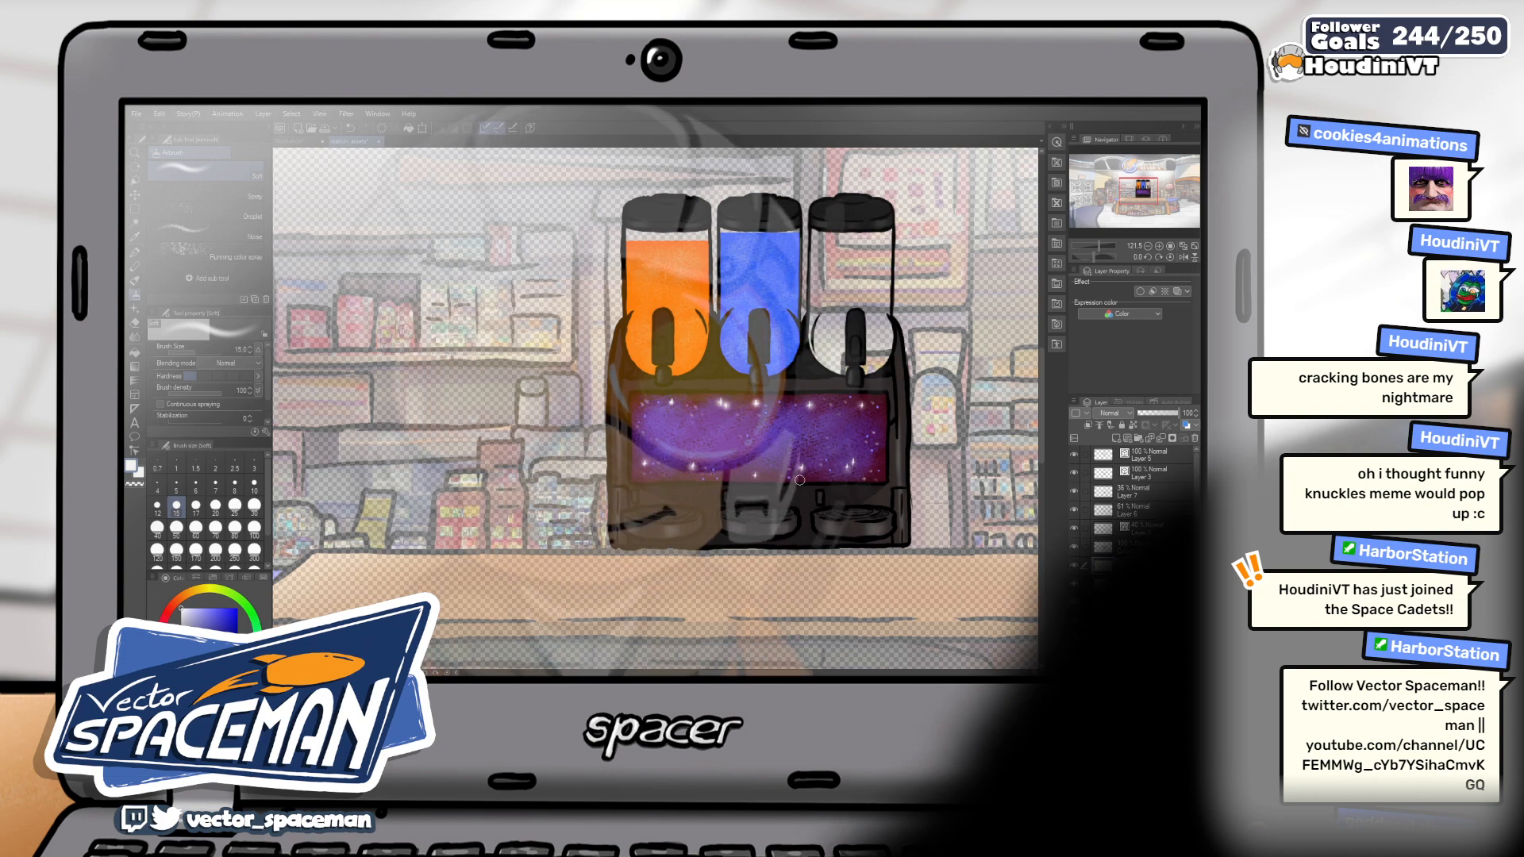
{"action": "scroll", "coordinate": [799, 479], "scroll_direction": "up", "scroll_amount": 2}
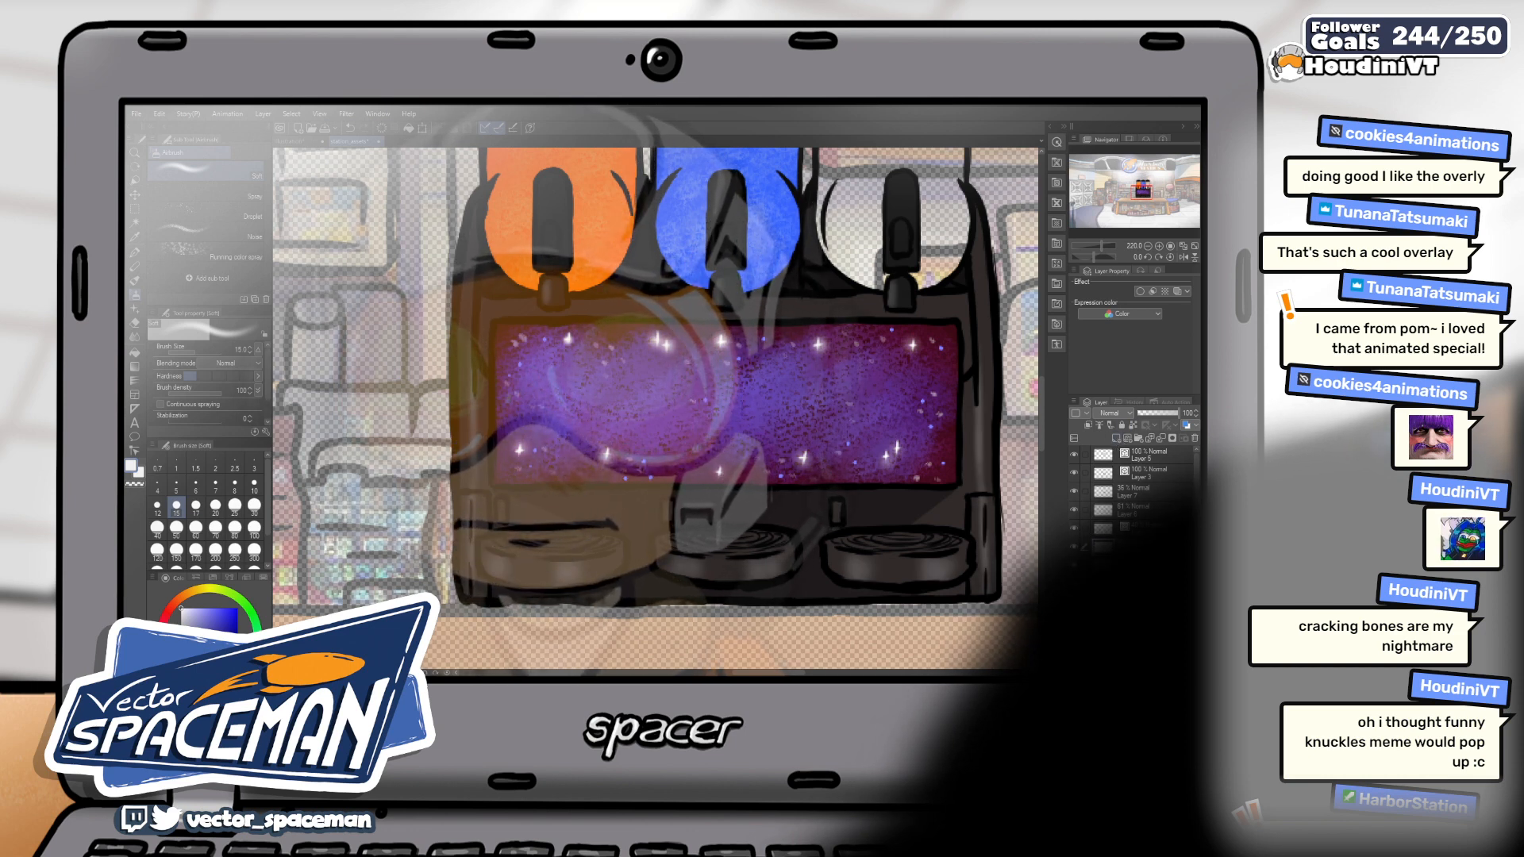
{"action": "key", "text": "t"}
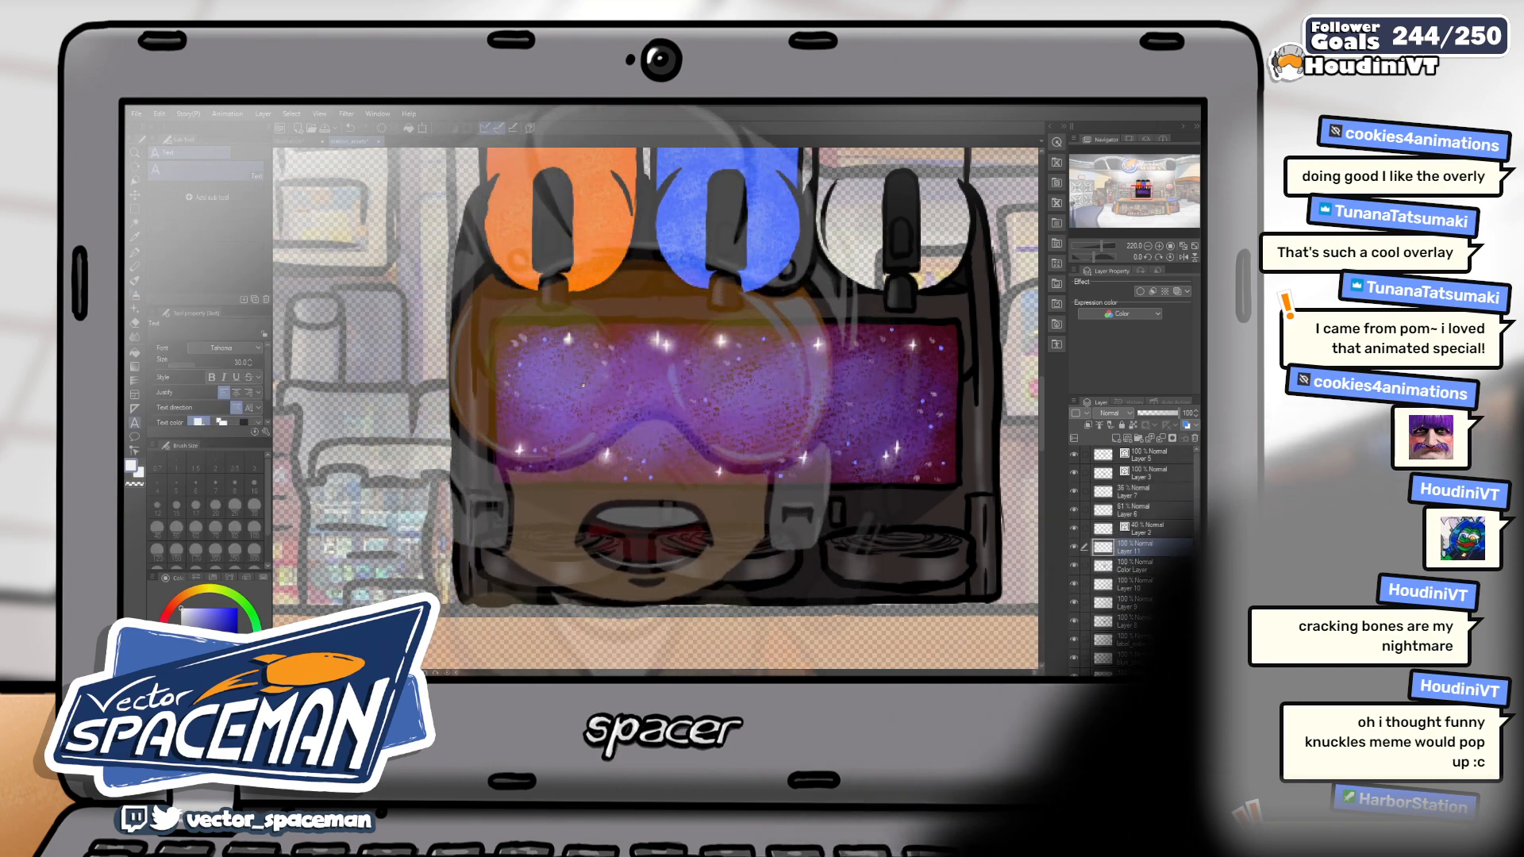
{"action": "left_click", "coordinate": [583, 385]}
{"action": "type", "text": "TASTE"}
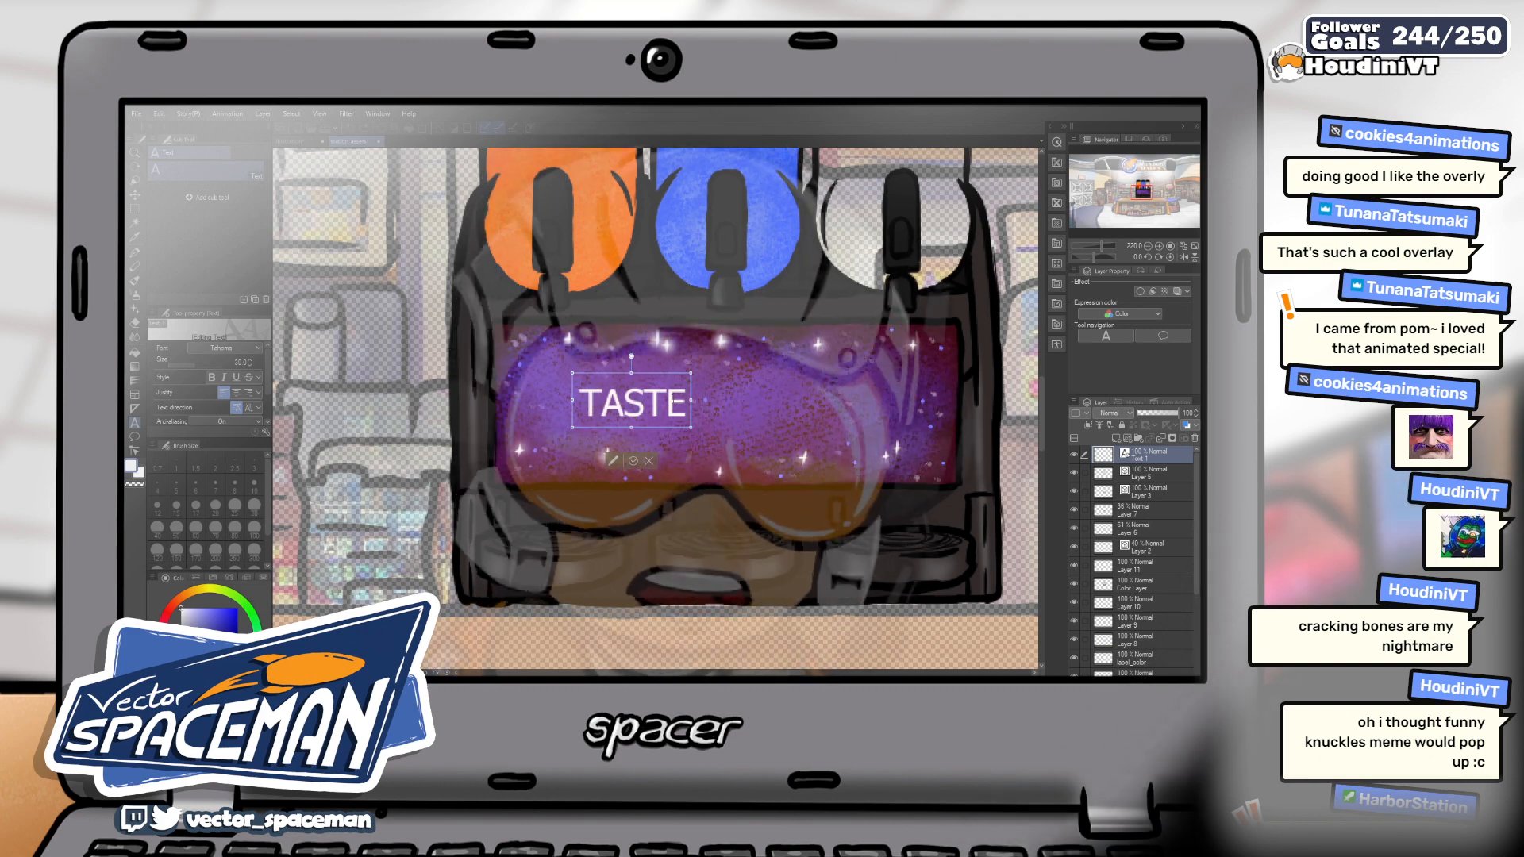
Set the whole "TASTE" text on the galaxy label in the Bauhaus 93 font
{"action": "key", "text": "ctrl+a"}
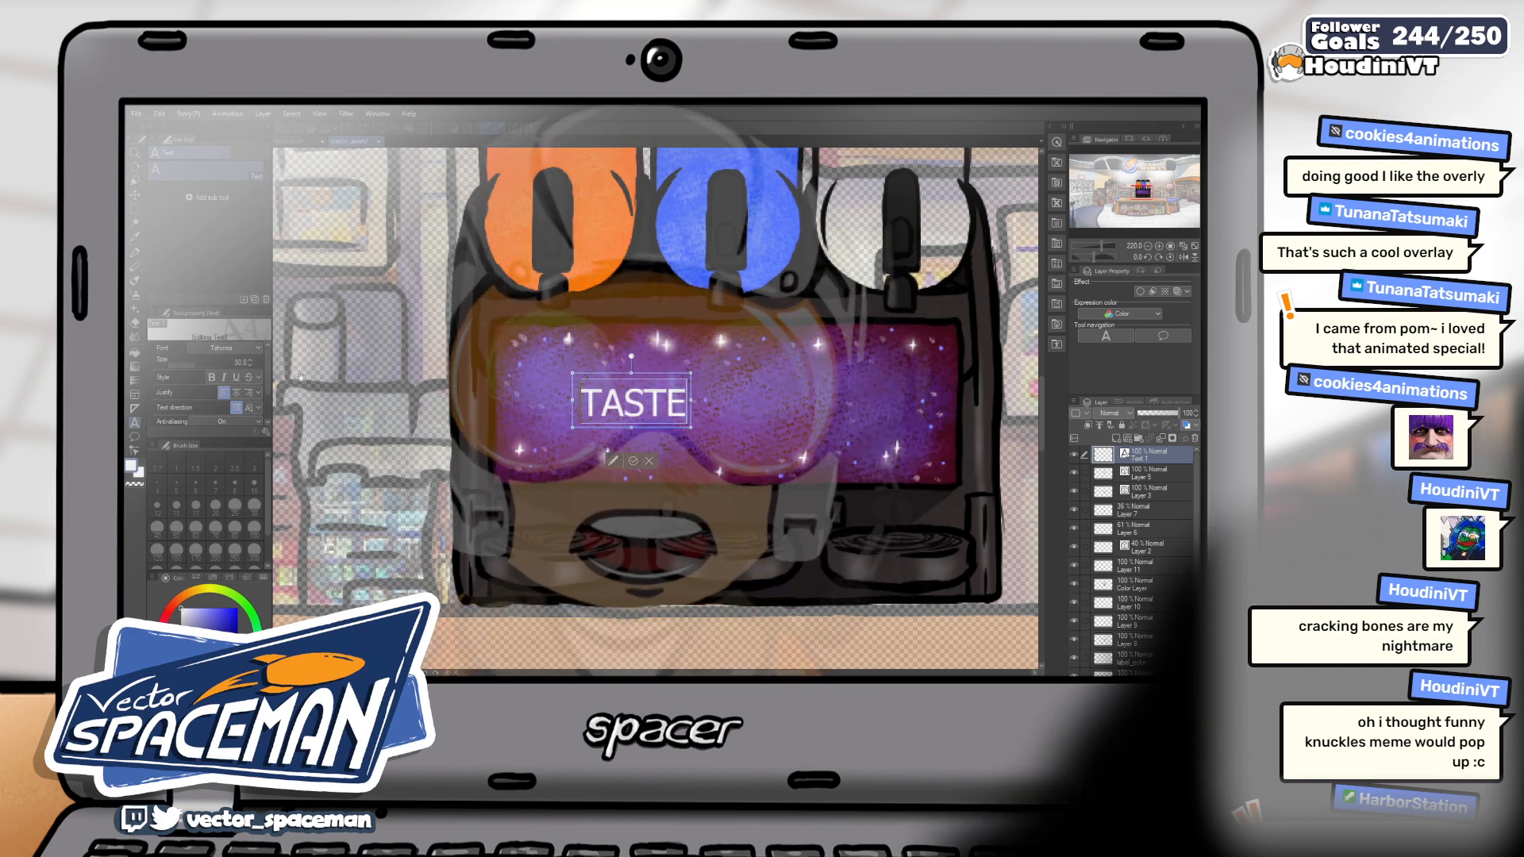
{"action": "left_click", "coordinate": [240, 352]}
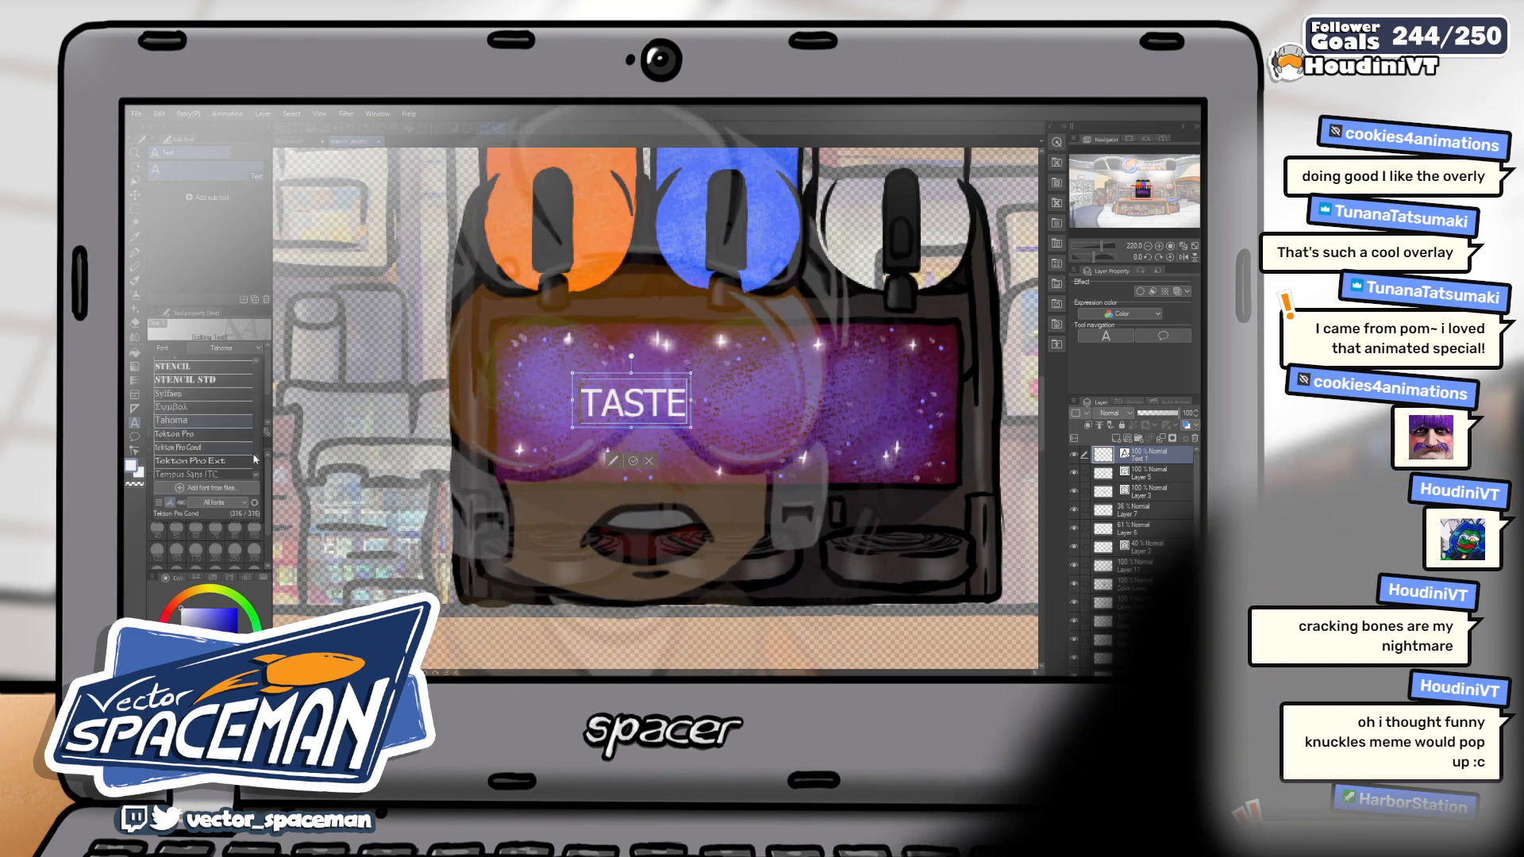
{"action": "scroll", "coordinate": [257, 455], "scroll_direction": "up", "scroll_amount": 3}
{"action": "scroll", "coordinate": [257, 454], "scroll_direction": "down", "scroll_amount": 3}
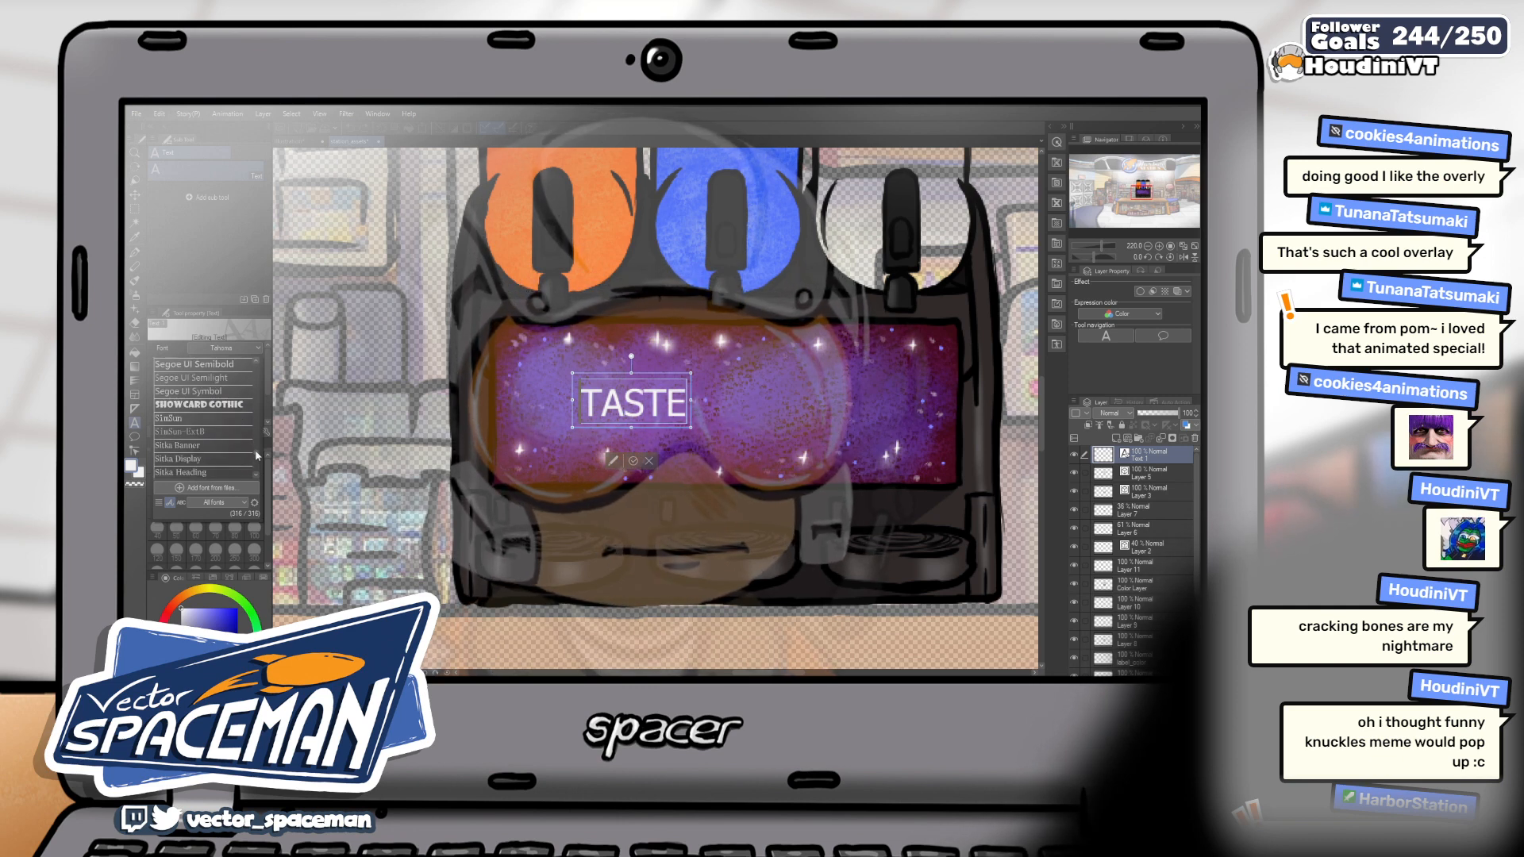
{"action": "scroll", "coordinate": [257, 458], "scroll_direction": "up", "scroll_amount": 5}
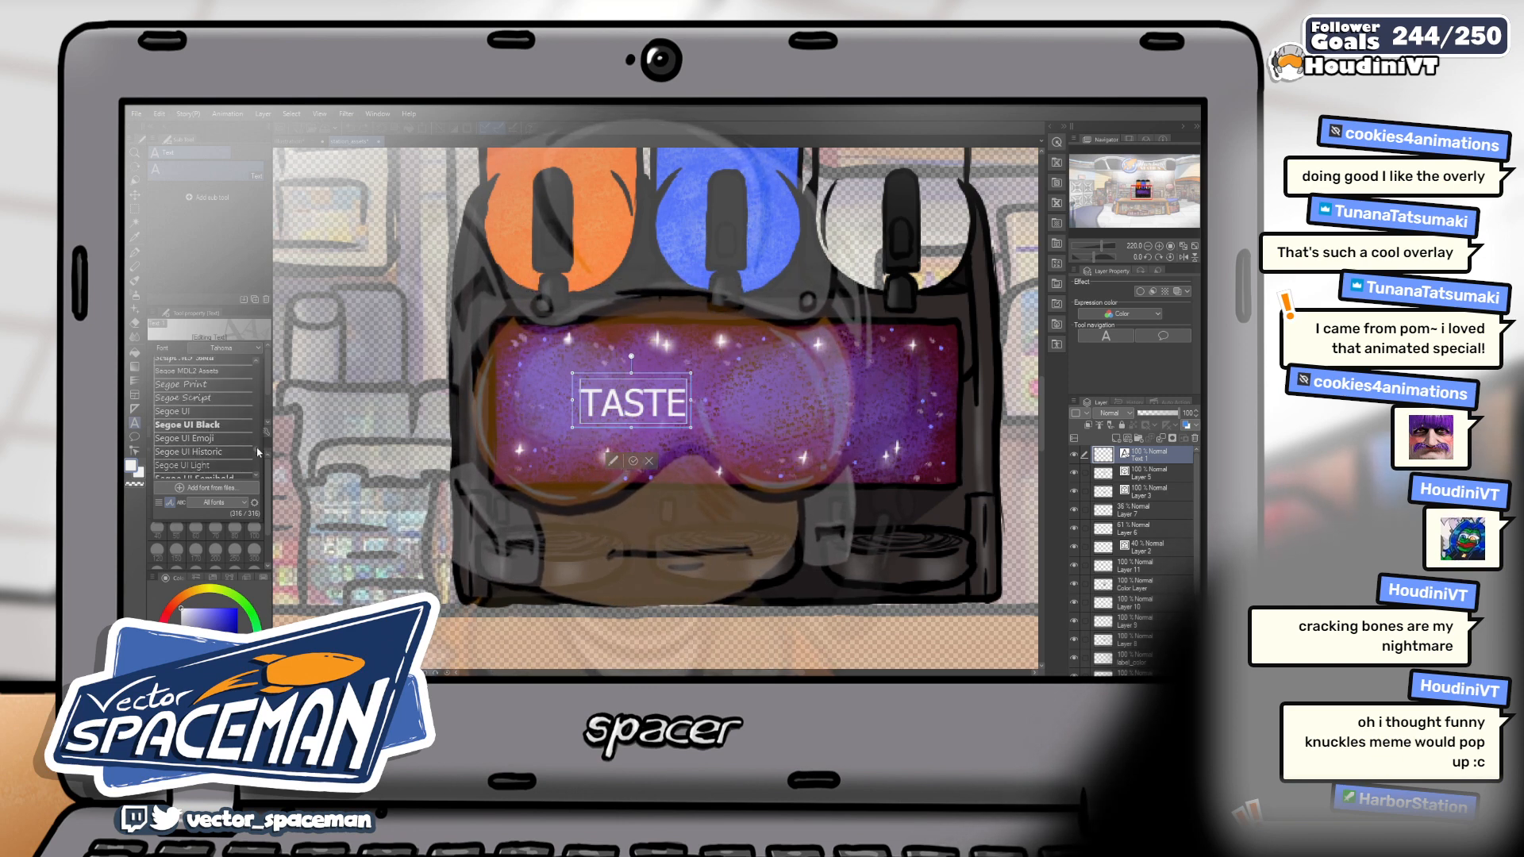
{"action": "scroll", "coordinate": [257, 452], "scroll_direction": "down", "scroll_amount": 3}
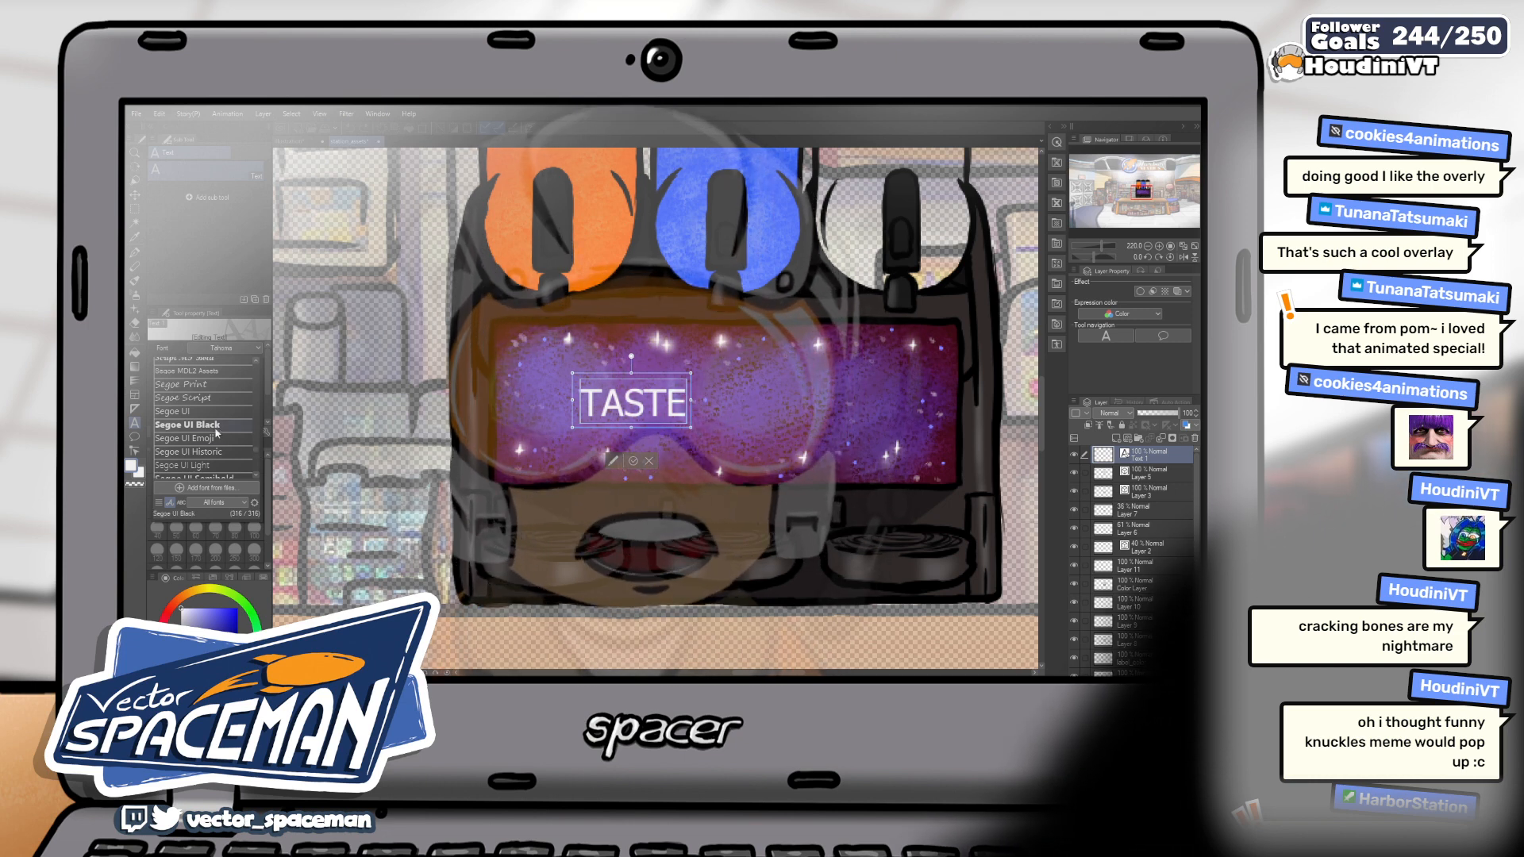
{"action": "scroll", "coordinate": [217, 434], "scroll_direction": "up", "scroll_amount": 5}
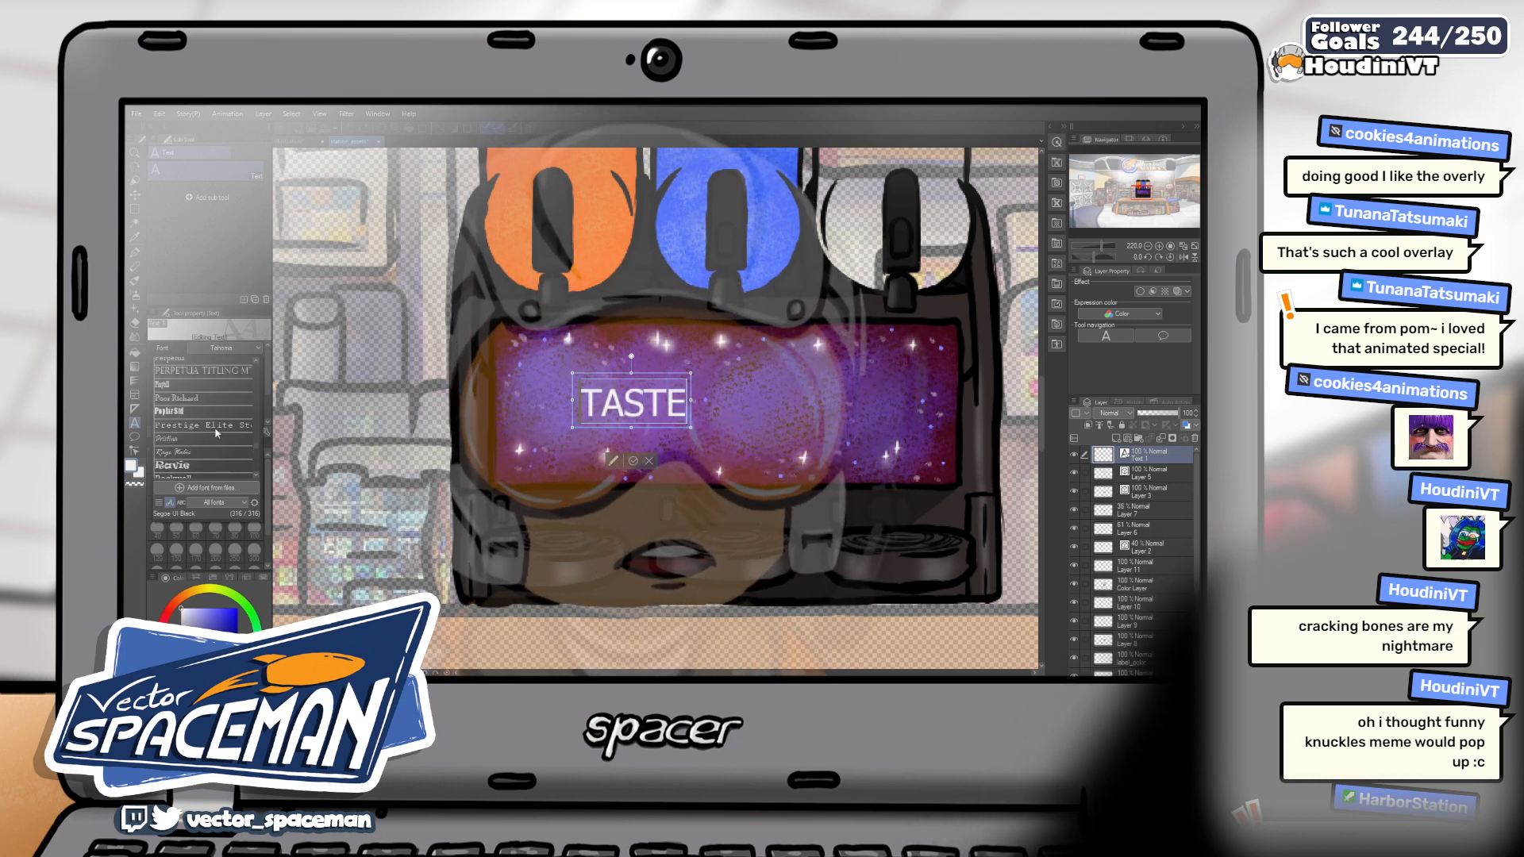
{"action": "scroll", "coordinate": [217, 433], "scroll_direction": "up", "scroll_amount": 6}
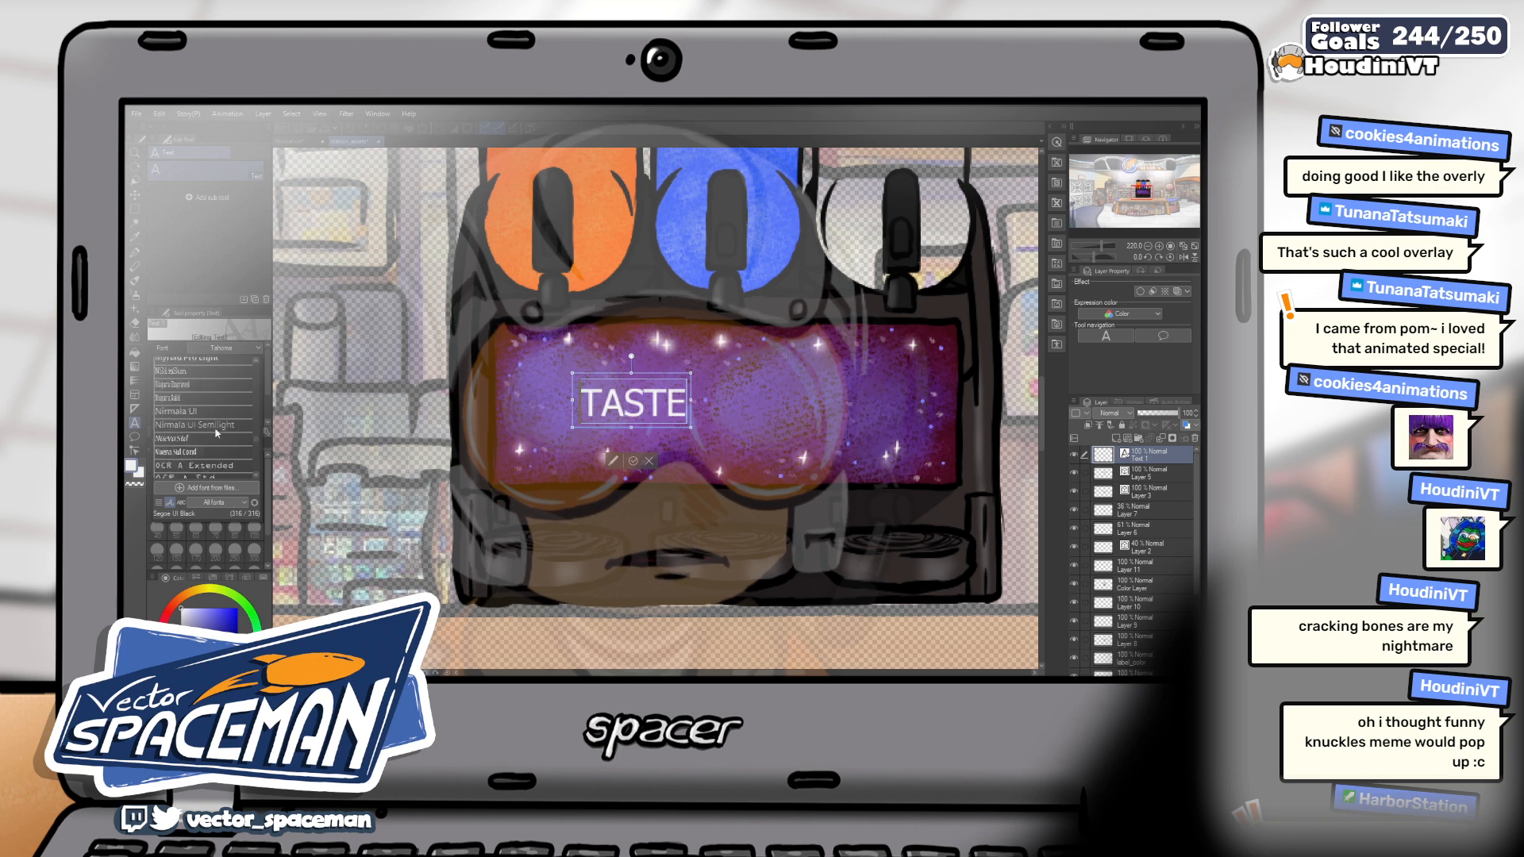
{"action": "scroll", "coordinate": [217, 433], "scroll_direction": "up", "scroll_amount": 4}
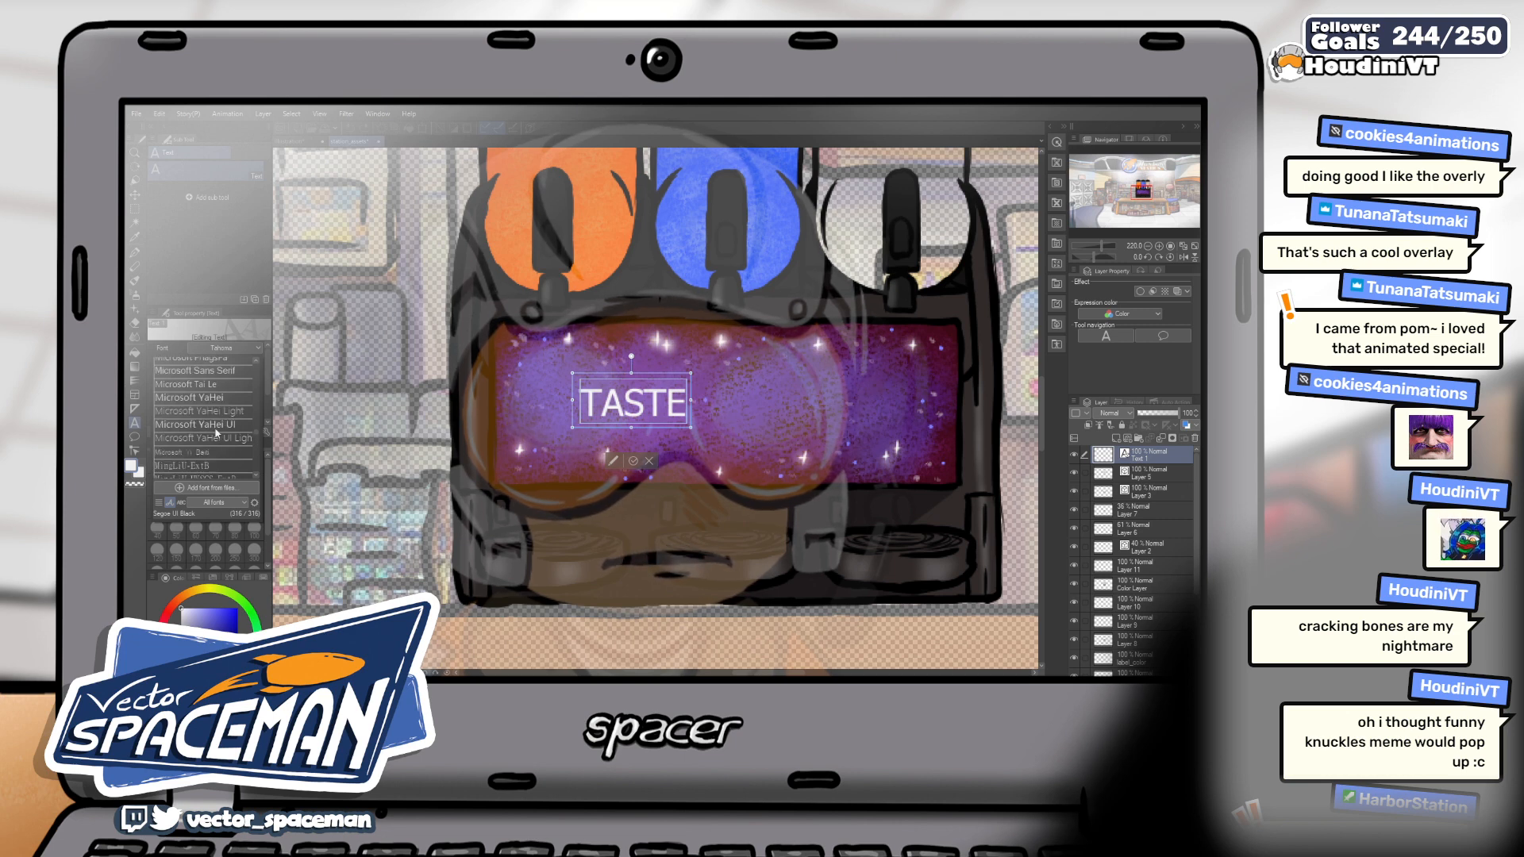
{"action": "scroll", "coordinate": [259, 431], "scroll_direction": "up", "scroll_amount": 5}
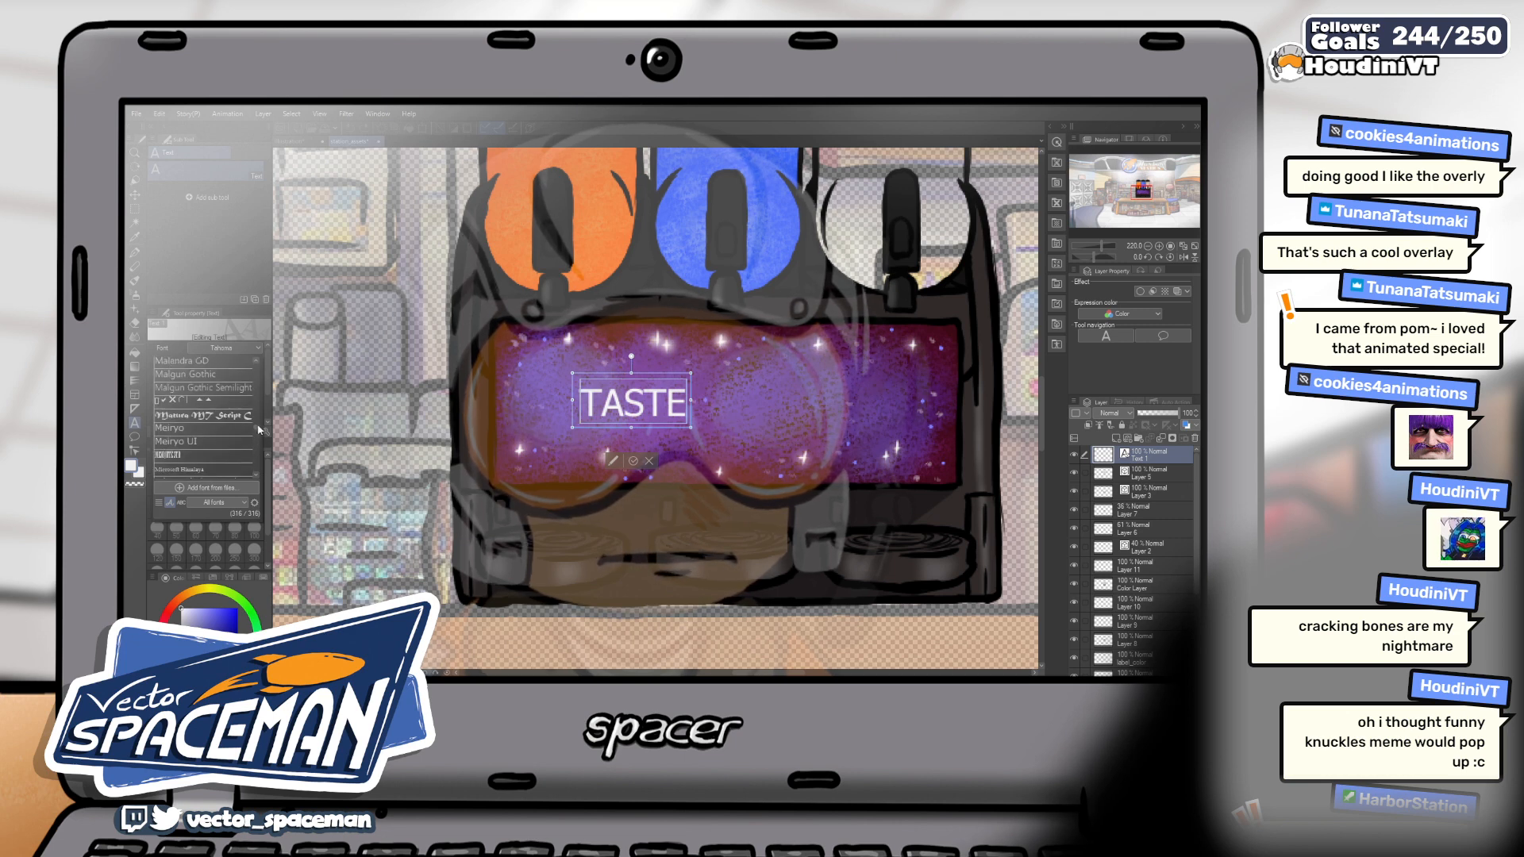
{"action": "scroll", "coordinate": [261, 430], "scroll_direction": "up", "scroll_amount": 5}
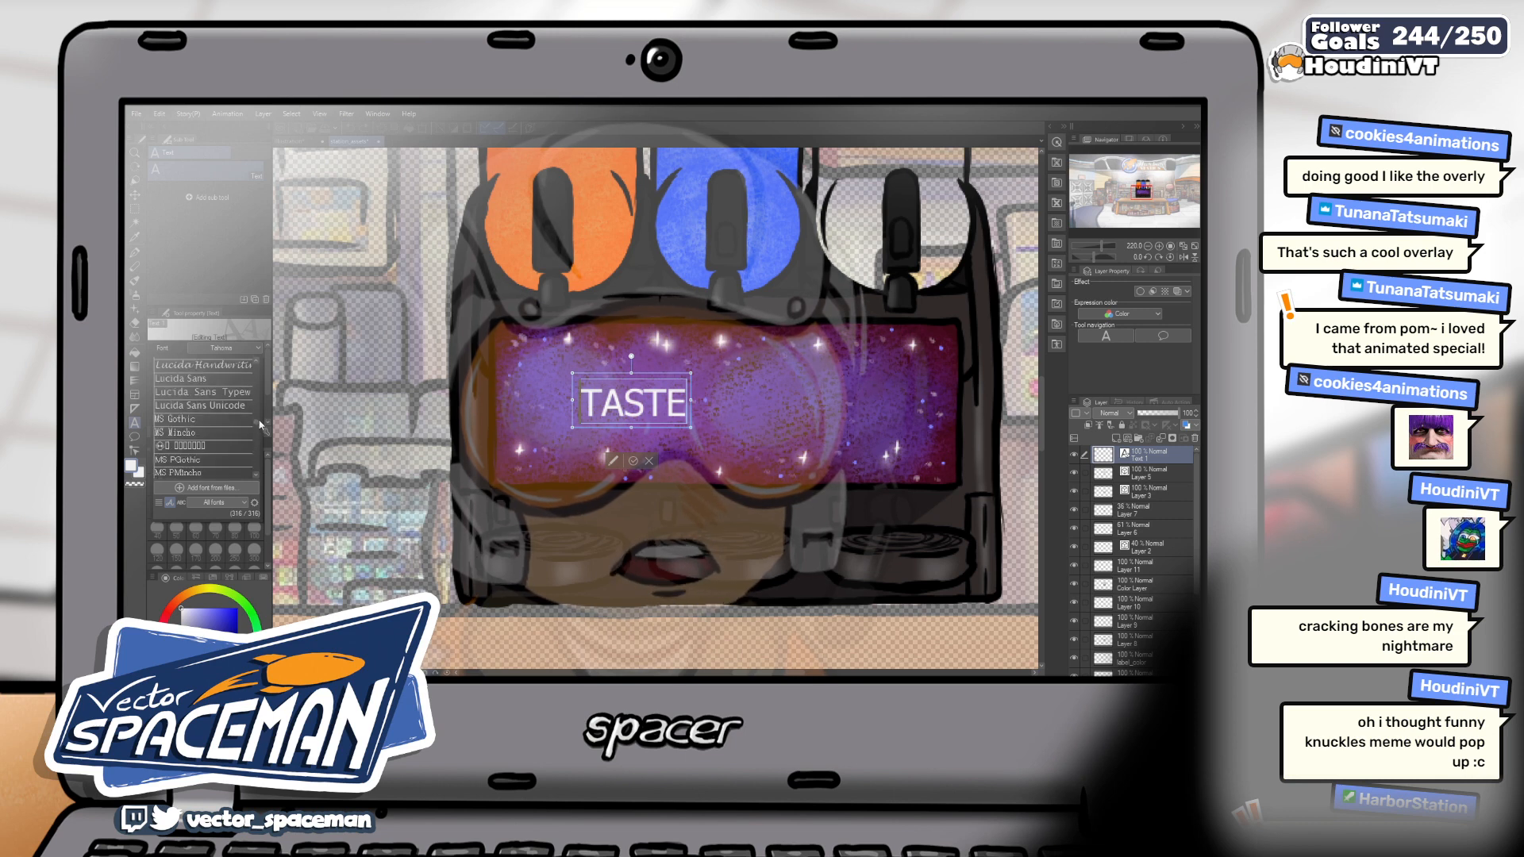
{"action": "scroll", "coordinate": [261, 417], "scroll_direction": "up", "scroll_amount": 8}
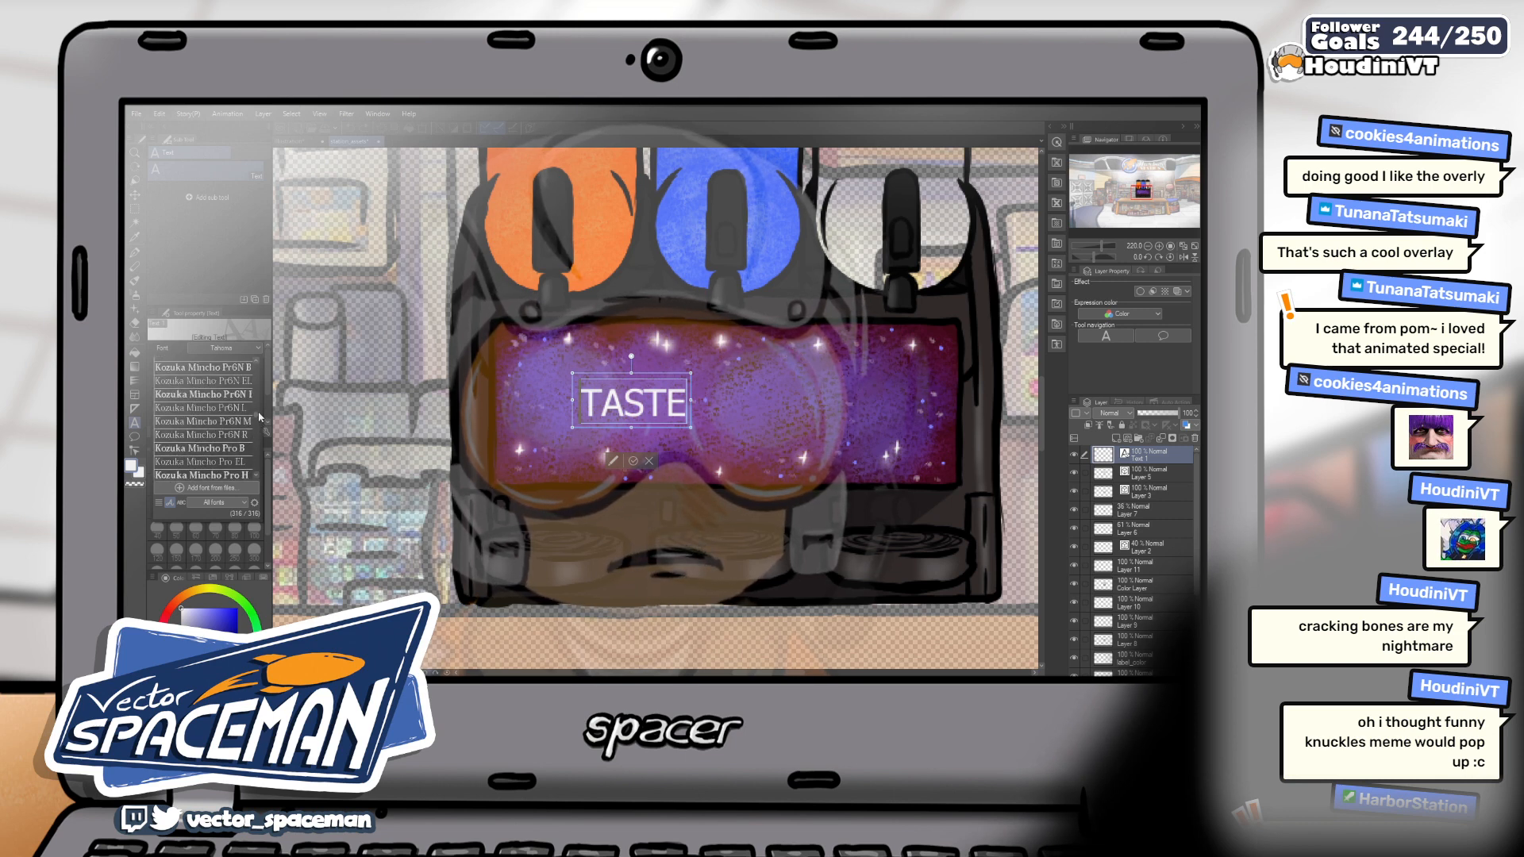
{"action": "scroll", "coordinate": [261, 410], "scroll_direction": "up", "scroll_amount": 4}
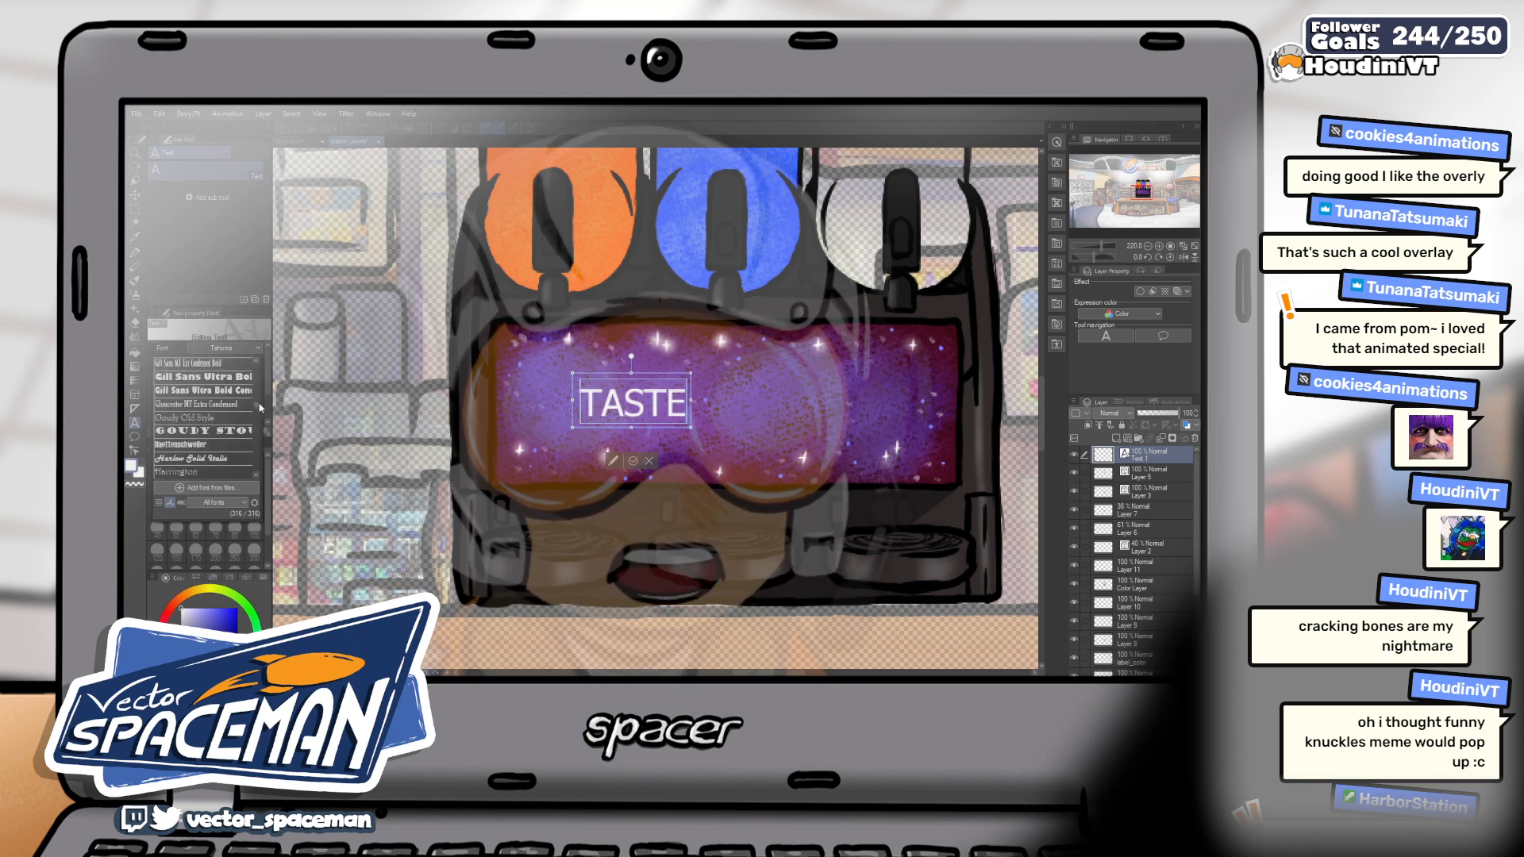
{"action": "scroll", "coordinate": [260, 408], "scroll_direction": "up", "scroll_amount": 3}
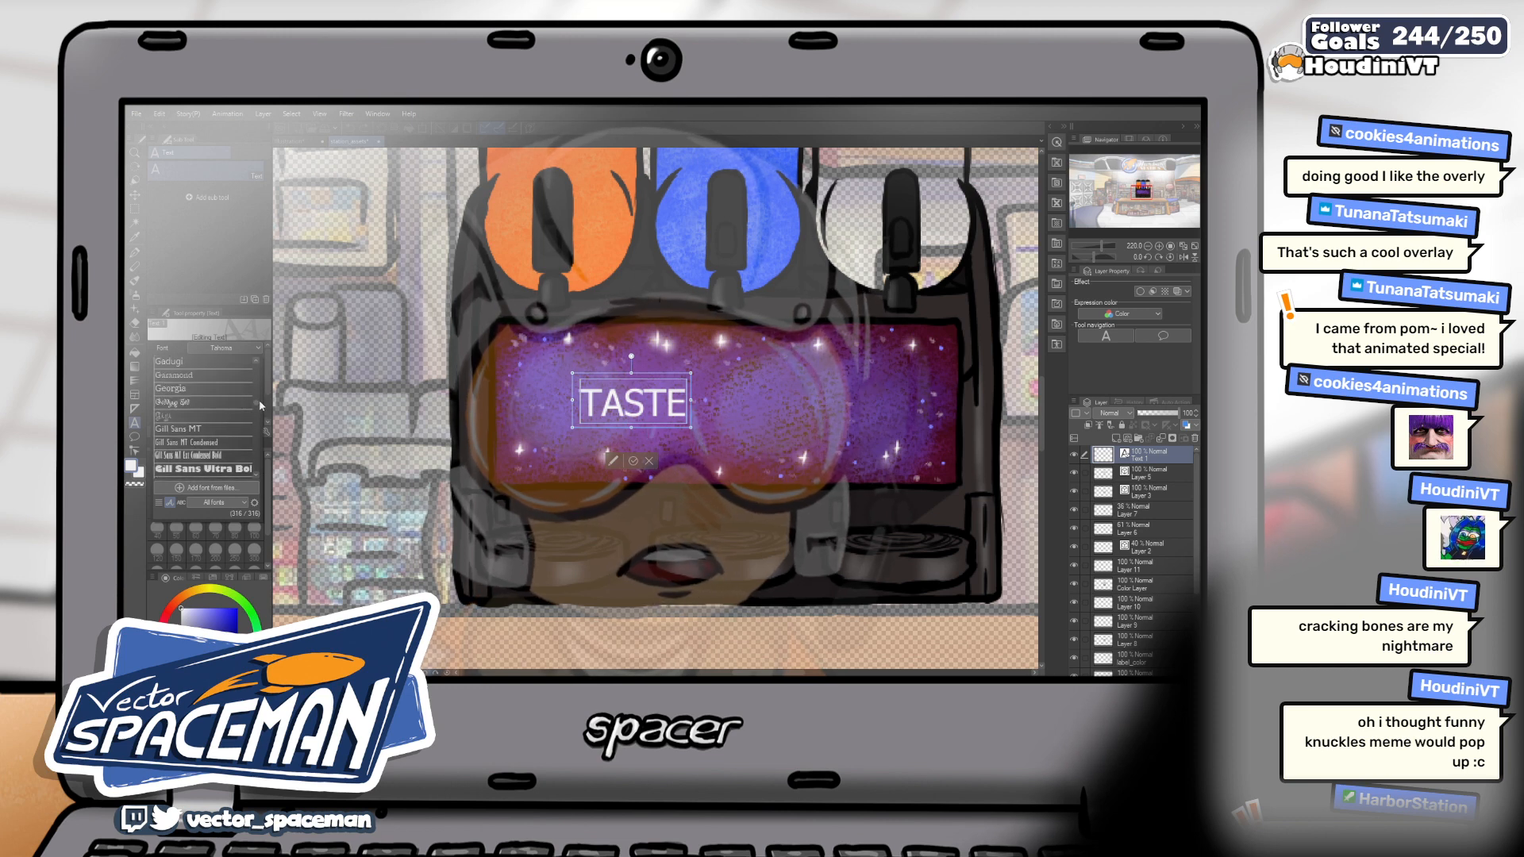
{"action": "scroll", "coordinate": [260, 405], "scroll_direction": "up", "scroll_amount": 5}
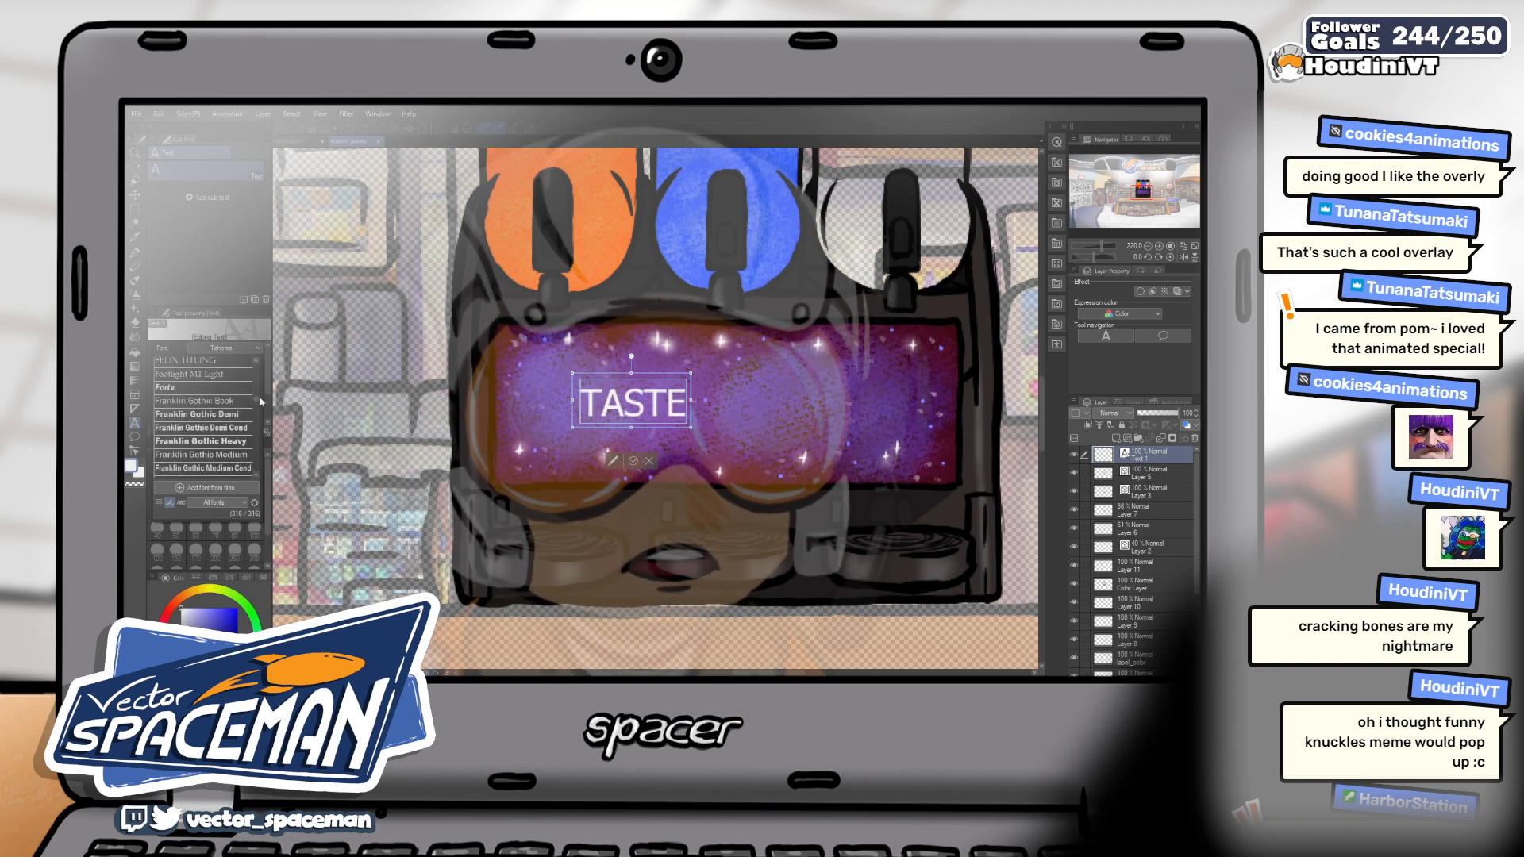
{"action": "scroll", "coordinate": [260, 401], "scroll_direction": "up", "scroll_amount": 6}
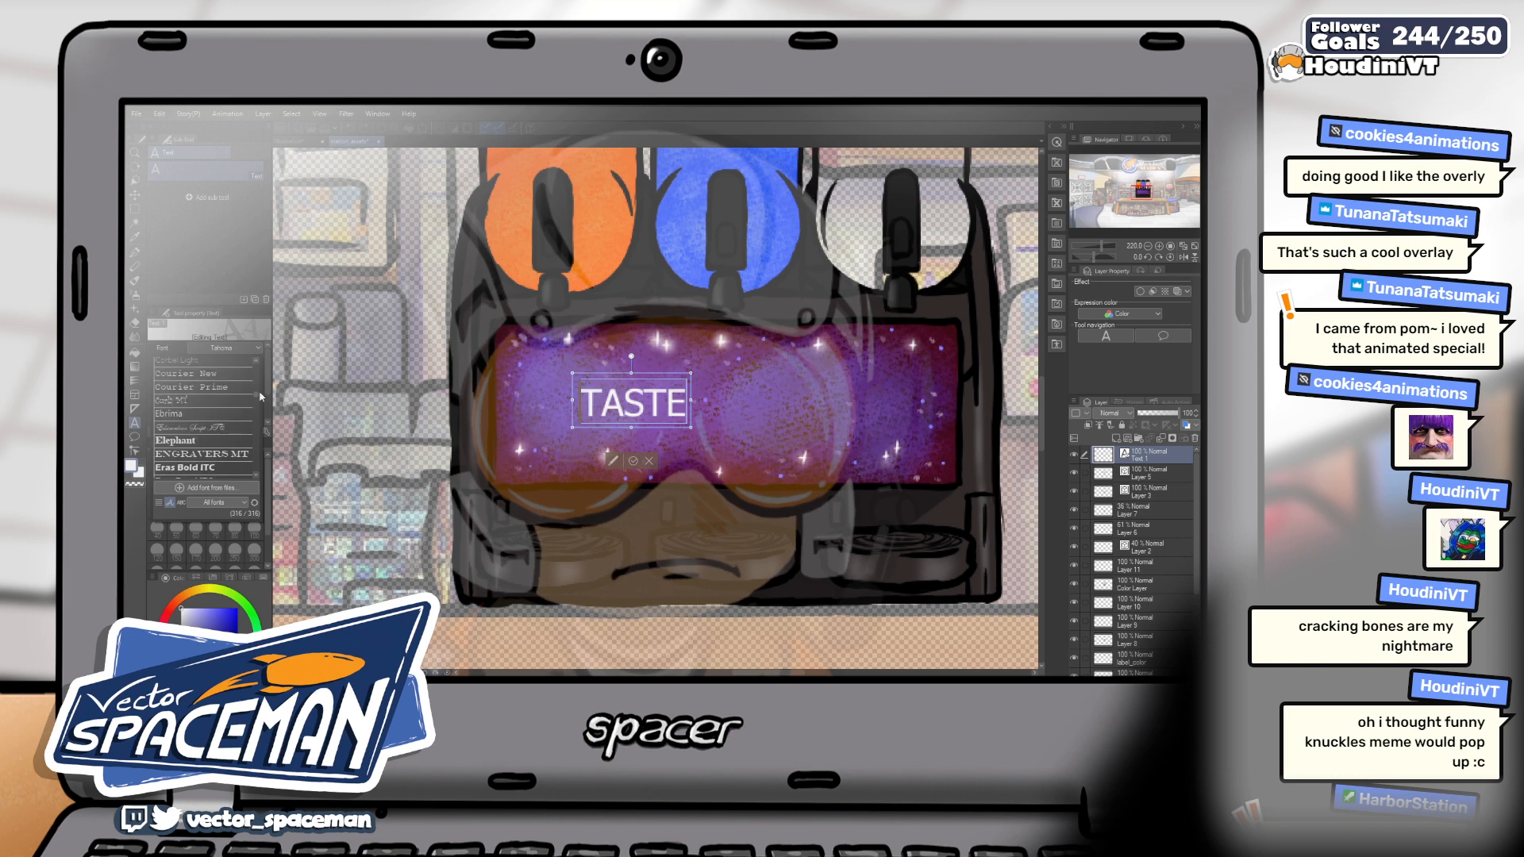
{"action": "scroll", "coordinate": [260, 395], "scroll_direction": "up", "scroll_amount": 6}
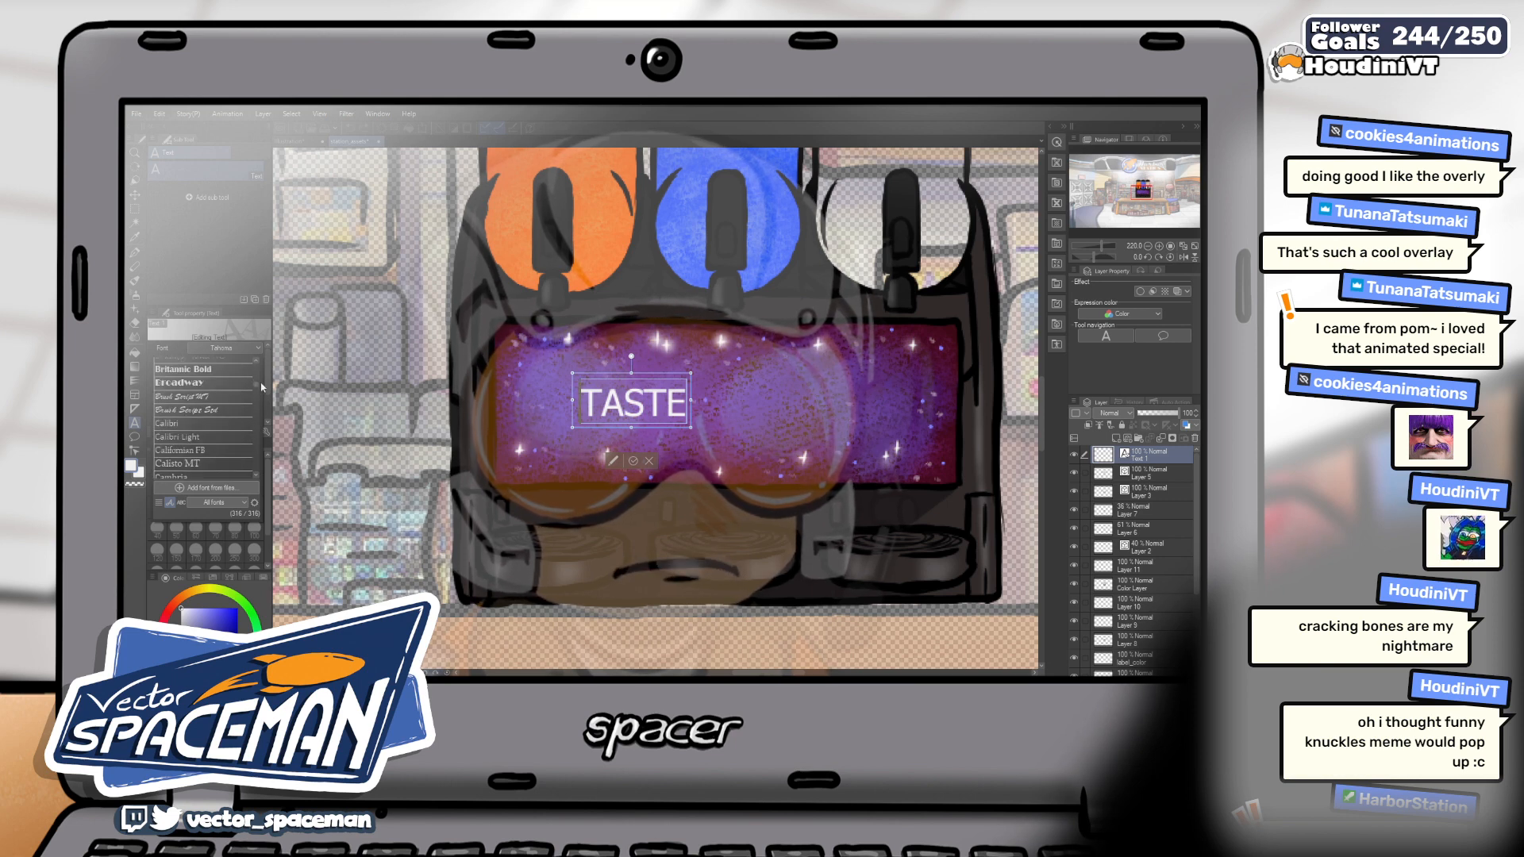
{"action": "scroll", "coordinate": [262, 387], "scroll_direction": "up", "scroll_amount": 3}
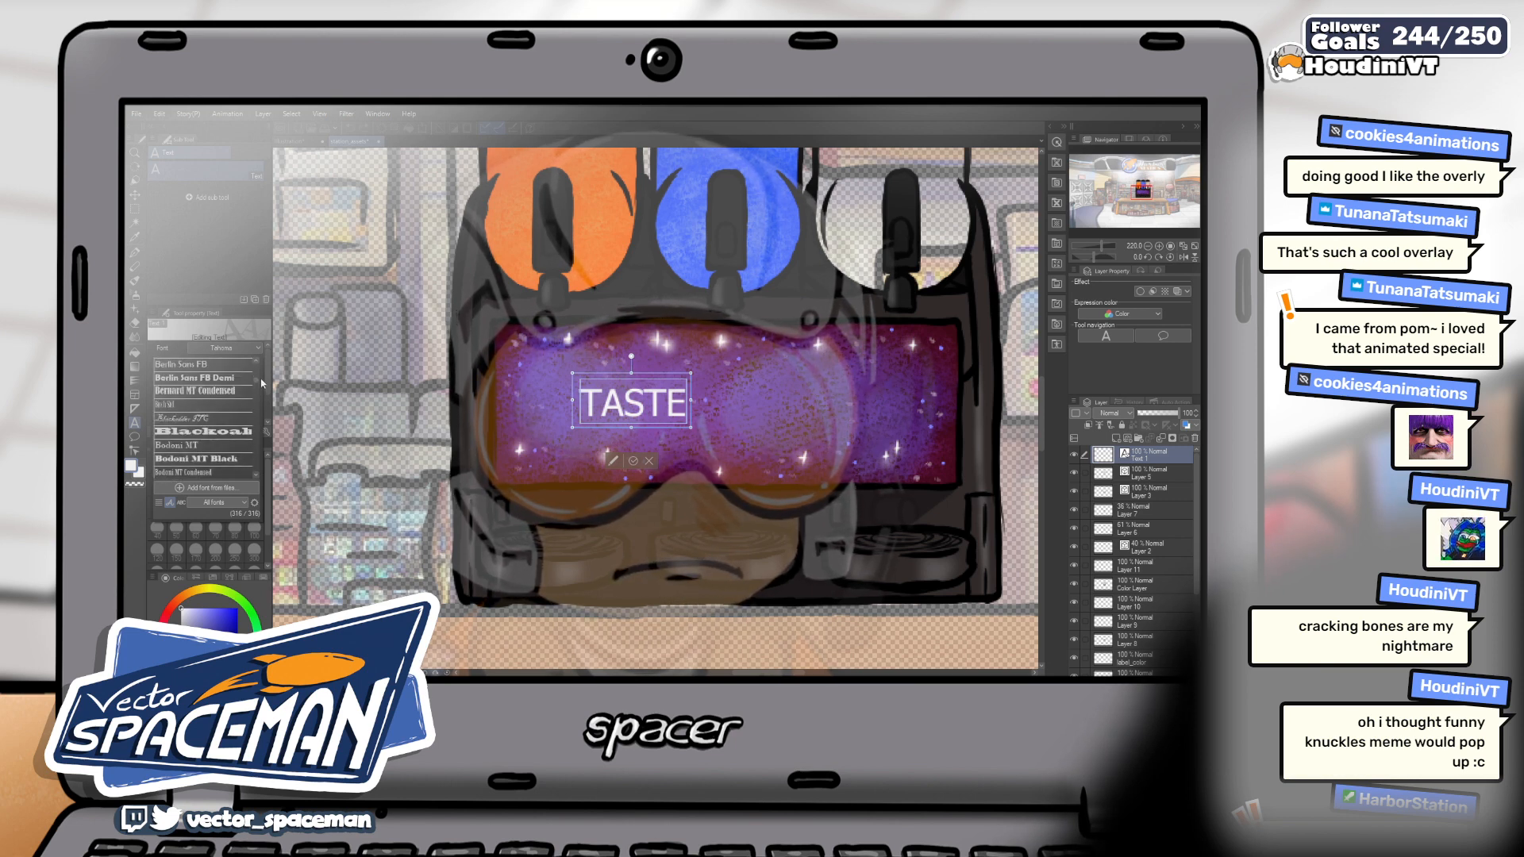
{"action": "scroll", "coordinate": [262, 383], "scroll_direction": "up", "scroll_amount": 2}
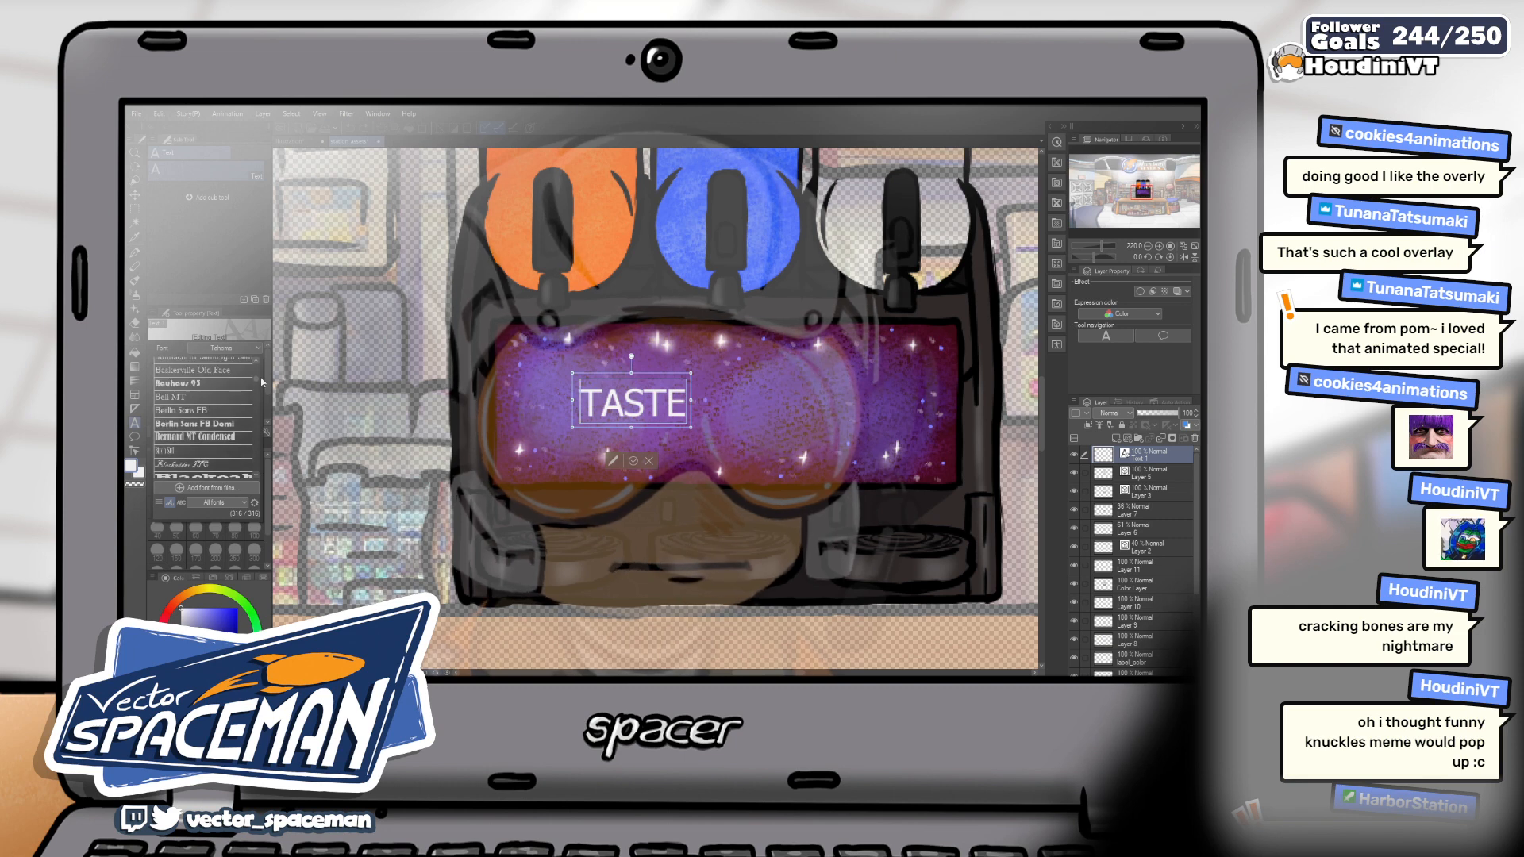
{"action": "scroll", "coordinate": [262, 383], "scroll_direction": "up", "scroll_amount": 2}
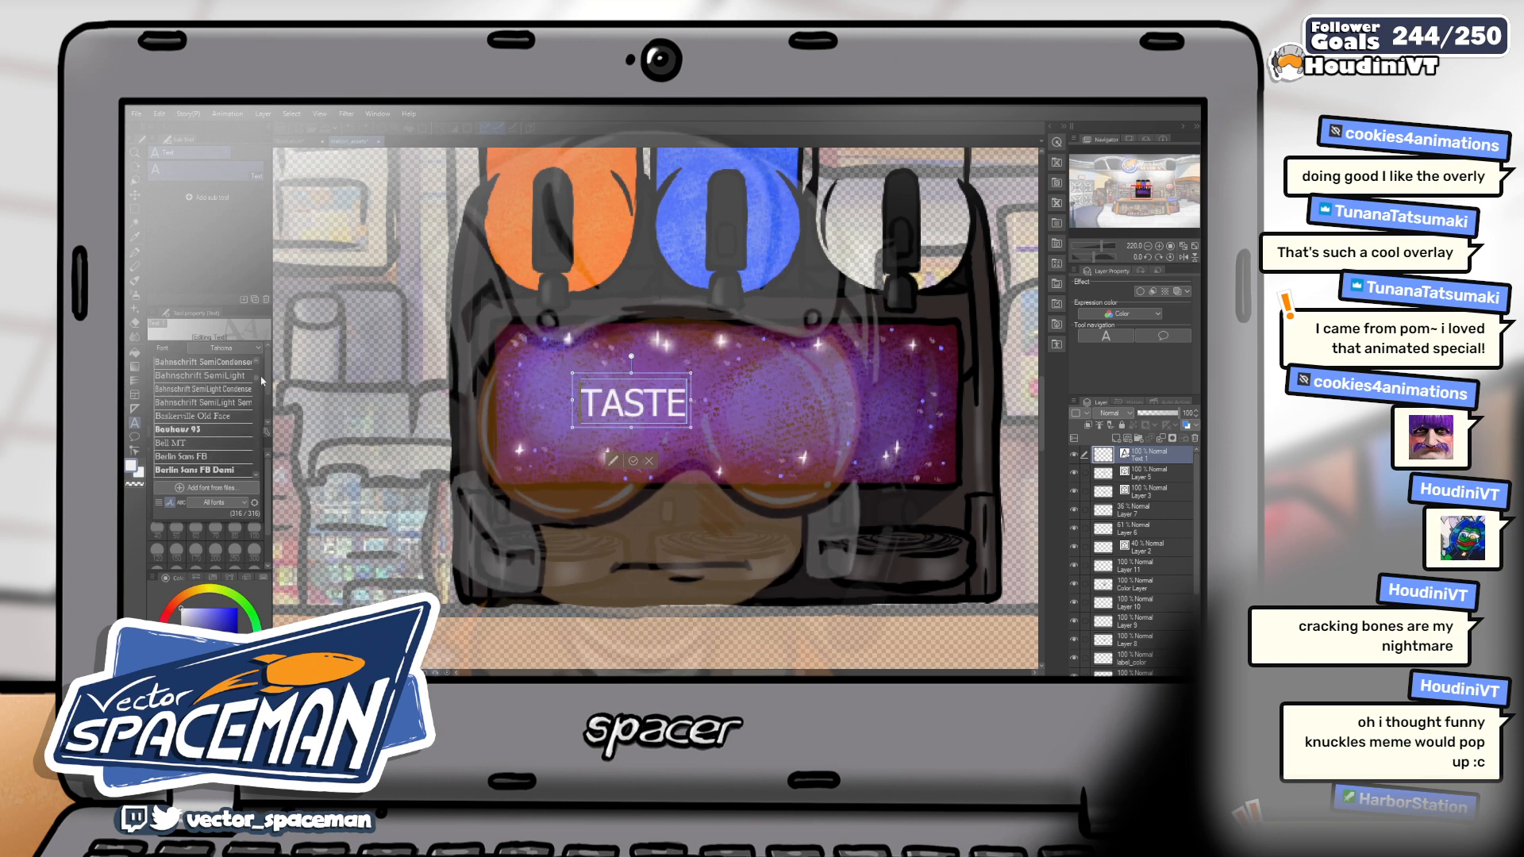
{"action": "left_click", "coordinate": [176, 429]}
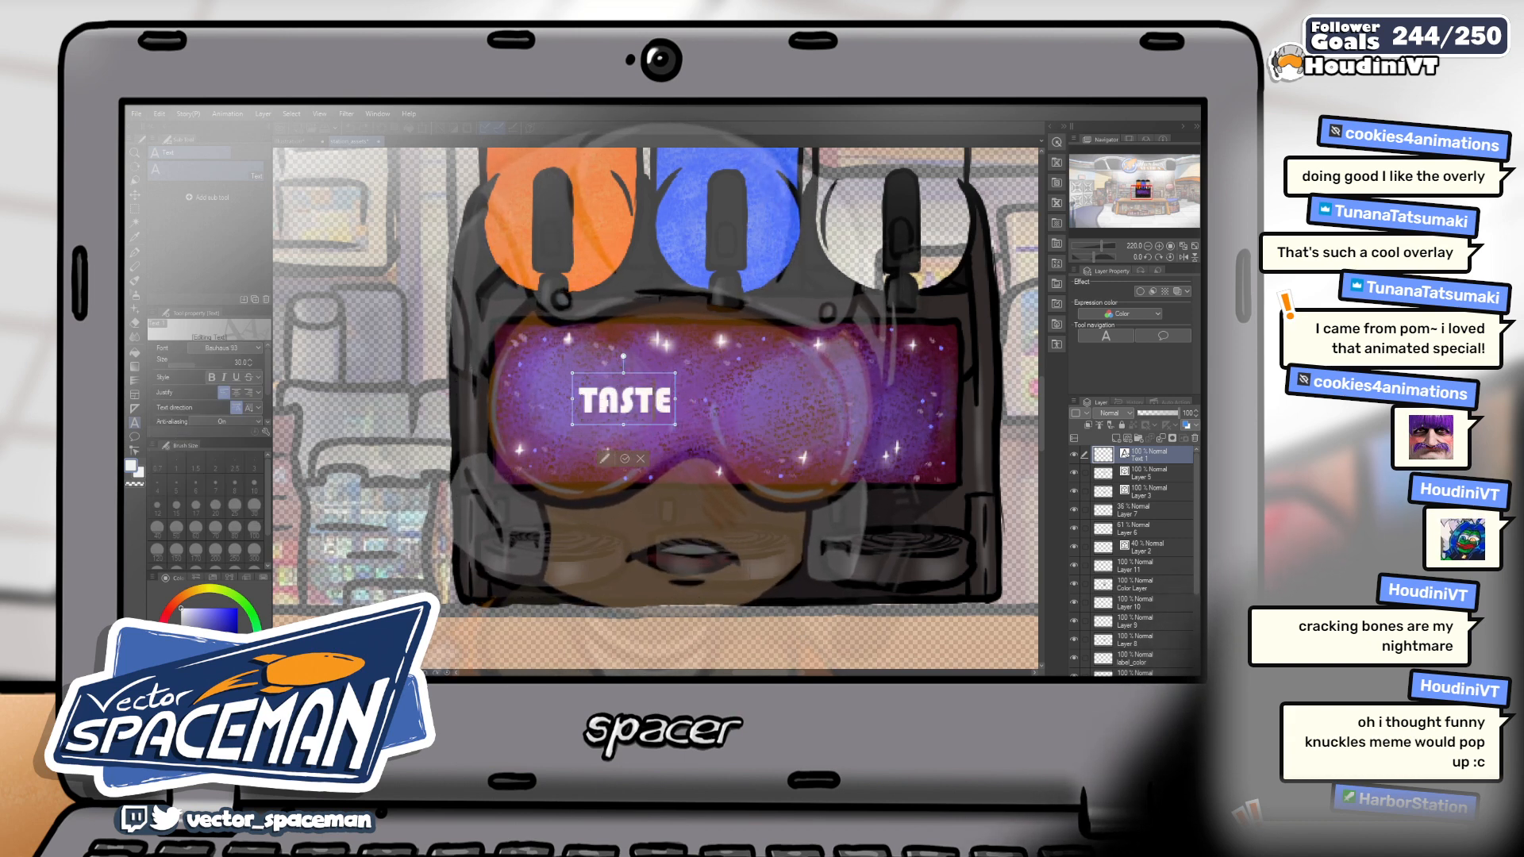
{"action": "left_click", "coordinate": [248, 349]}
{"action": "scroll", "coordinate": [258, 383], "scroll_direction": "up", "scroll_amount": 5}
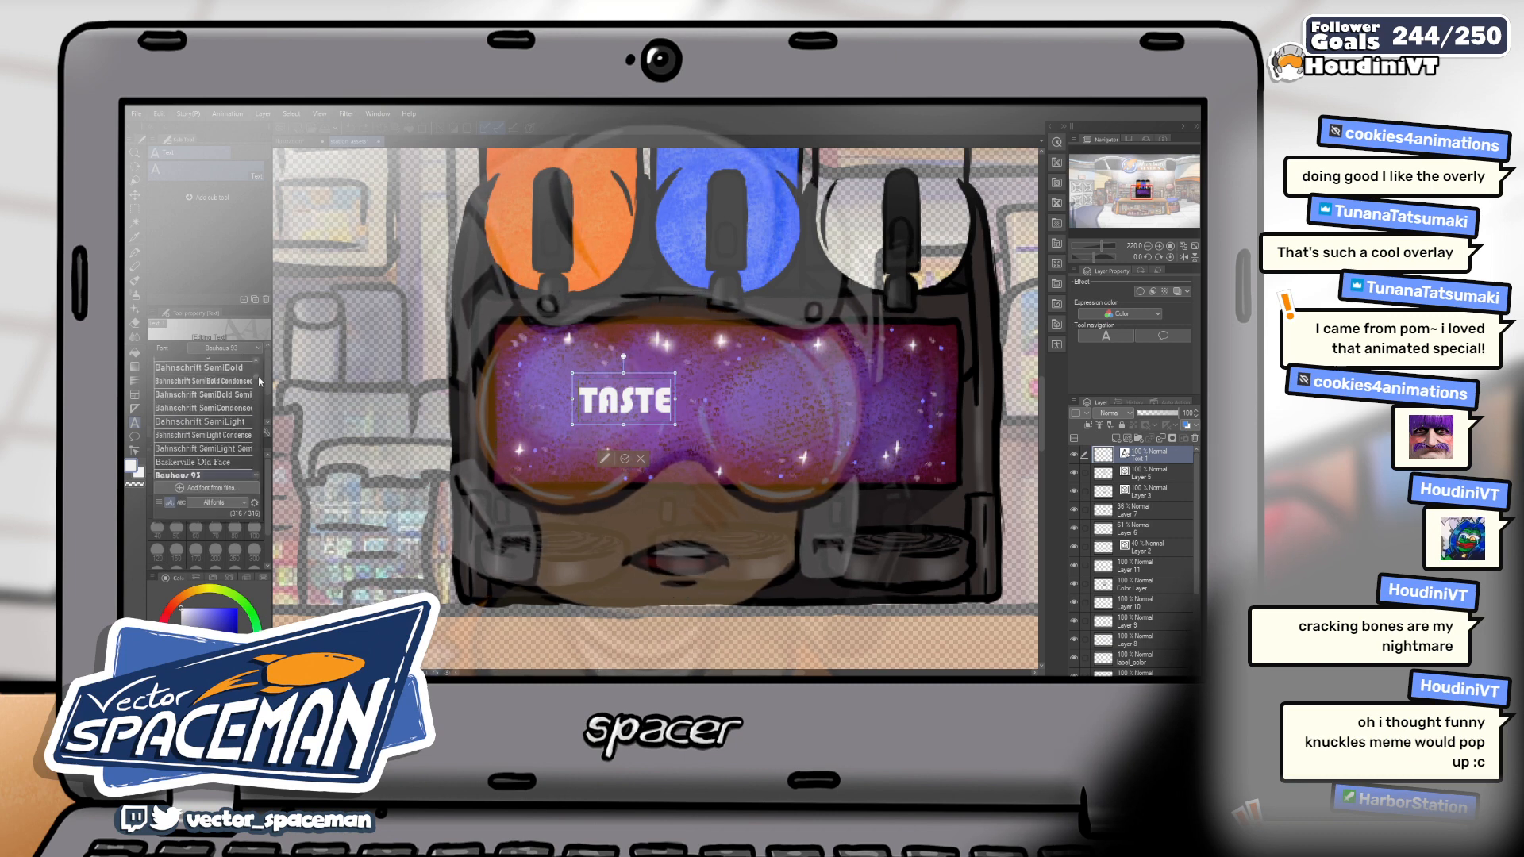
{"action": "scroll", "coordinate": [263, 378], "scroll_direction": "down", "scroll_amount": 2}
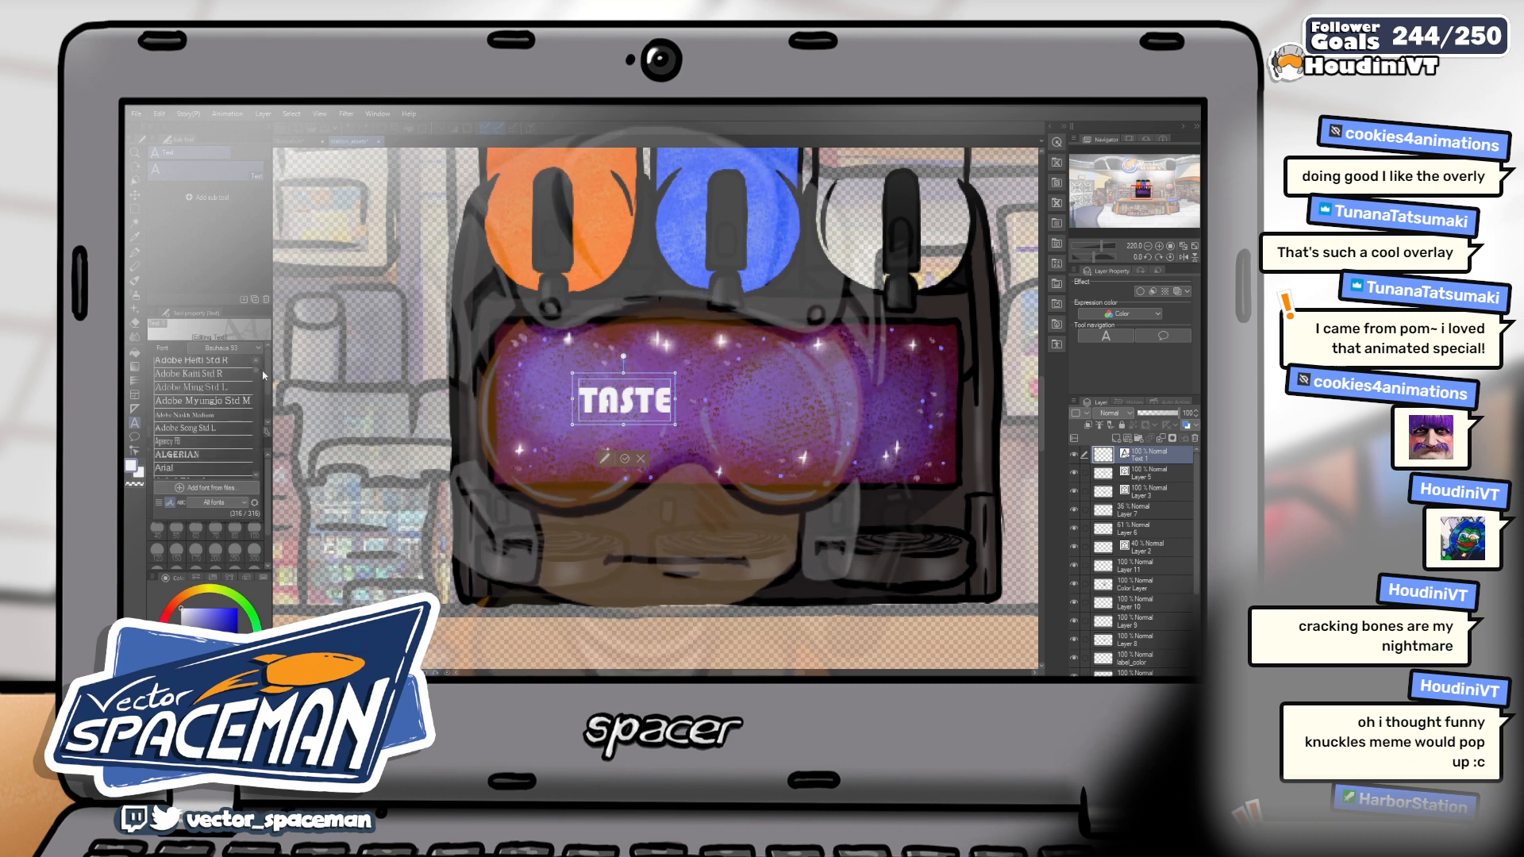
{"action": "scroll", "coordinate": [266, 381], "scroll_direction": "down", "scroll_amount": 6}
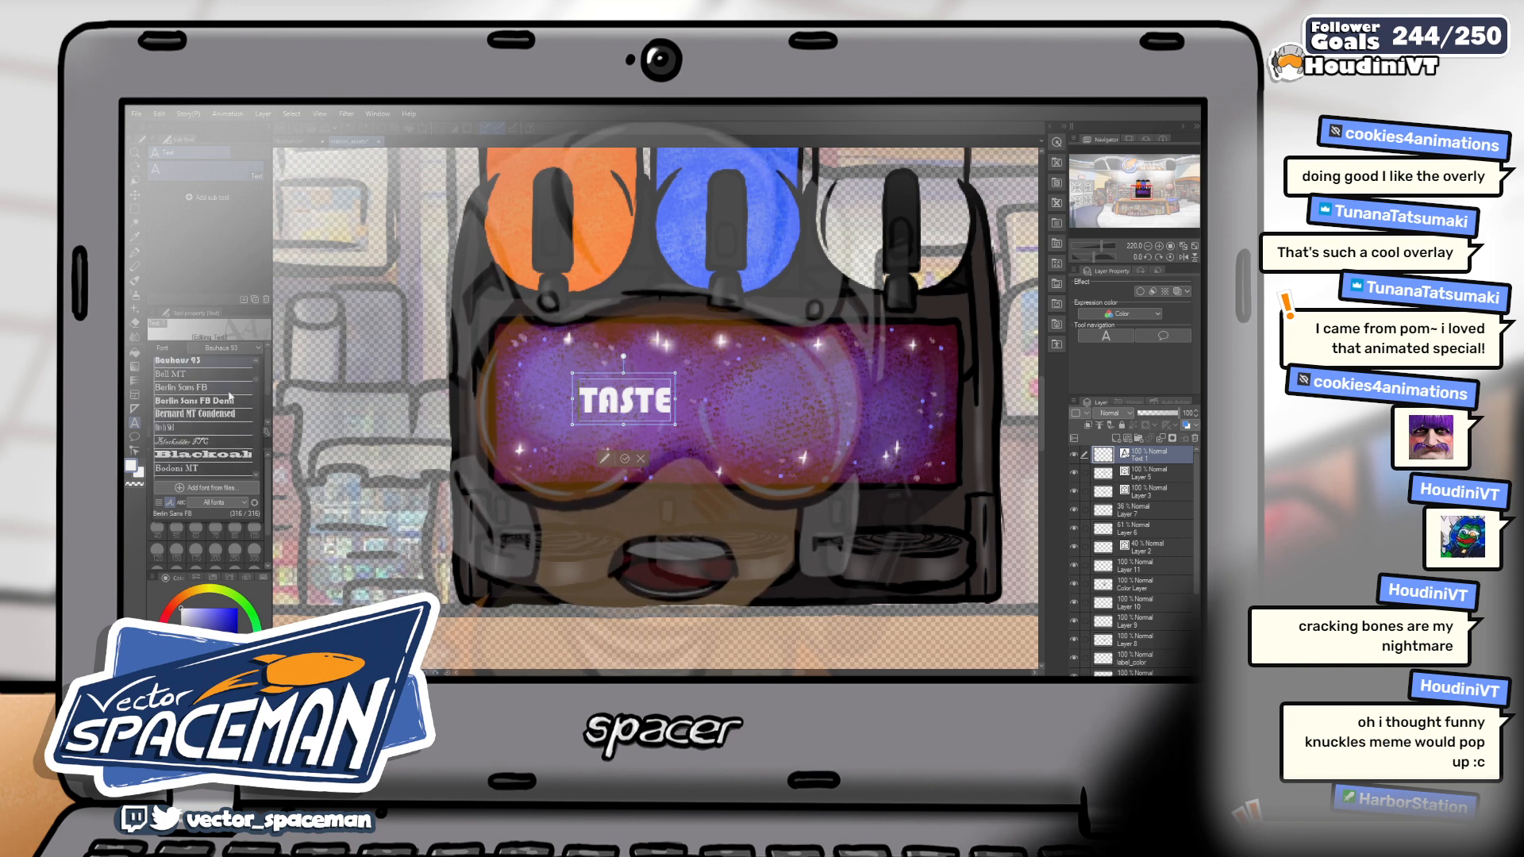
{"action": "scroll", "coordinate": [229, 396], "scroll_direction": "down", "scroll_amount": 5}
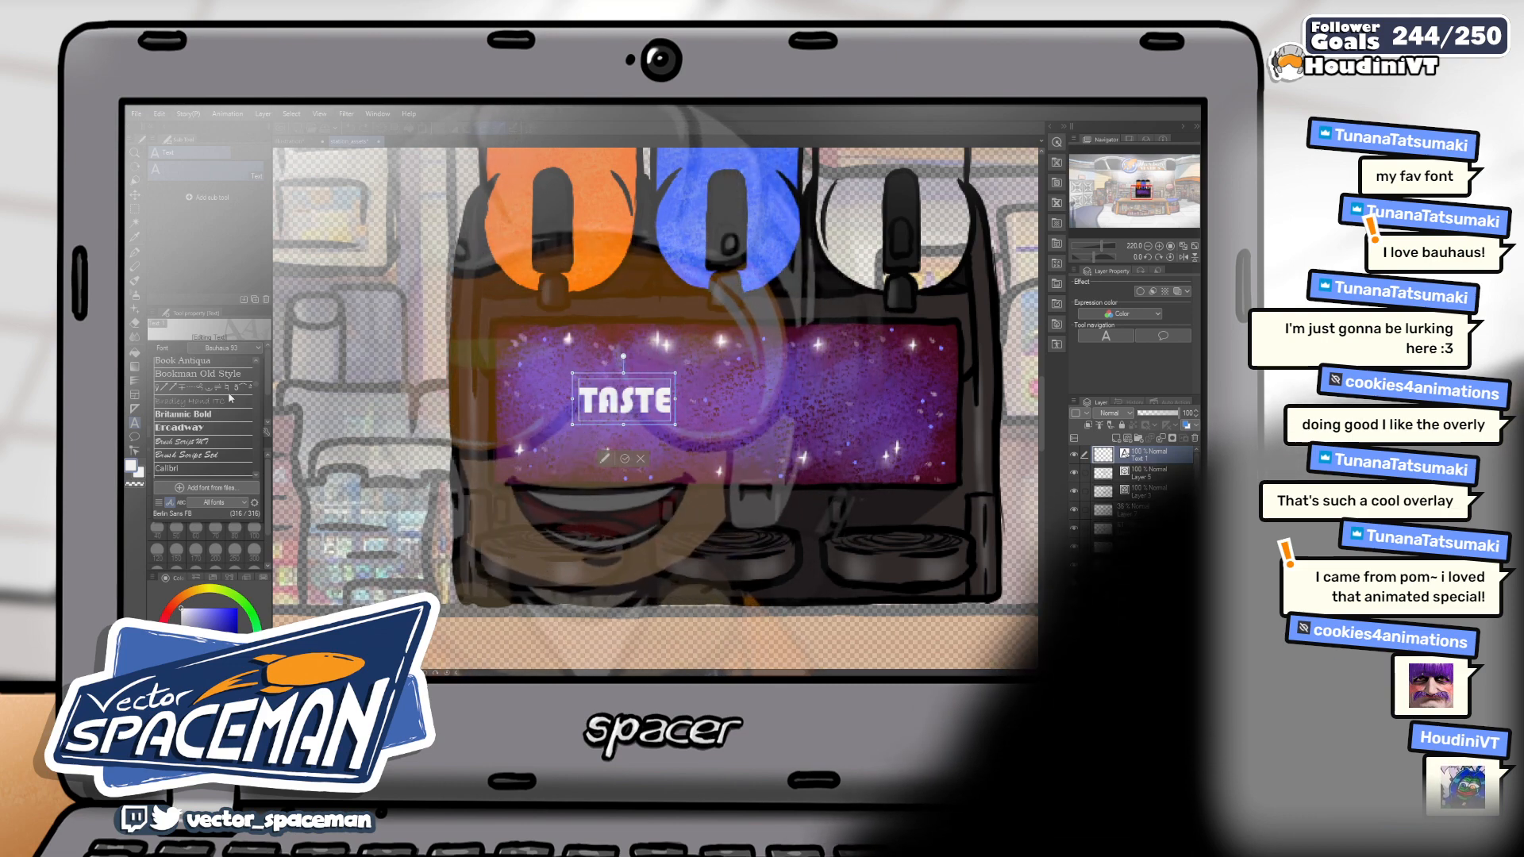
Try the label text in title case as "Taste" and restore it to all capitals as "TASTE"
{"action": "left_click", "coordinate": [605, 403]}
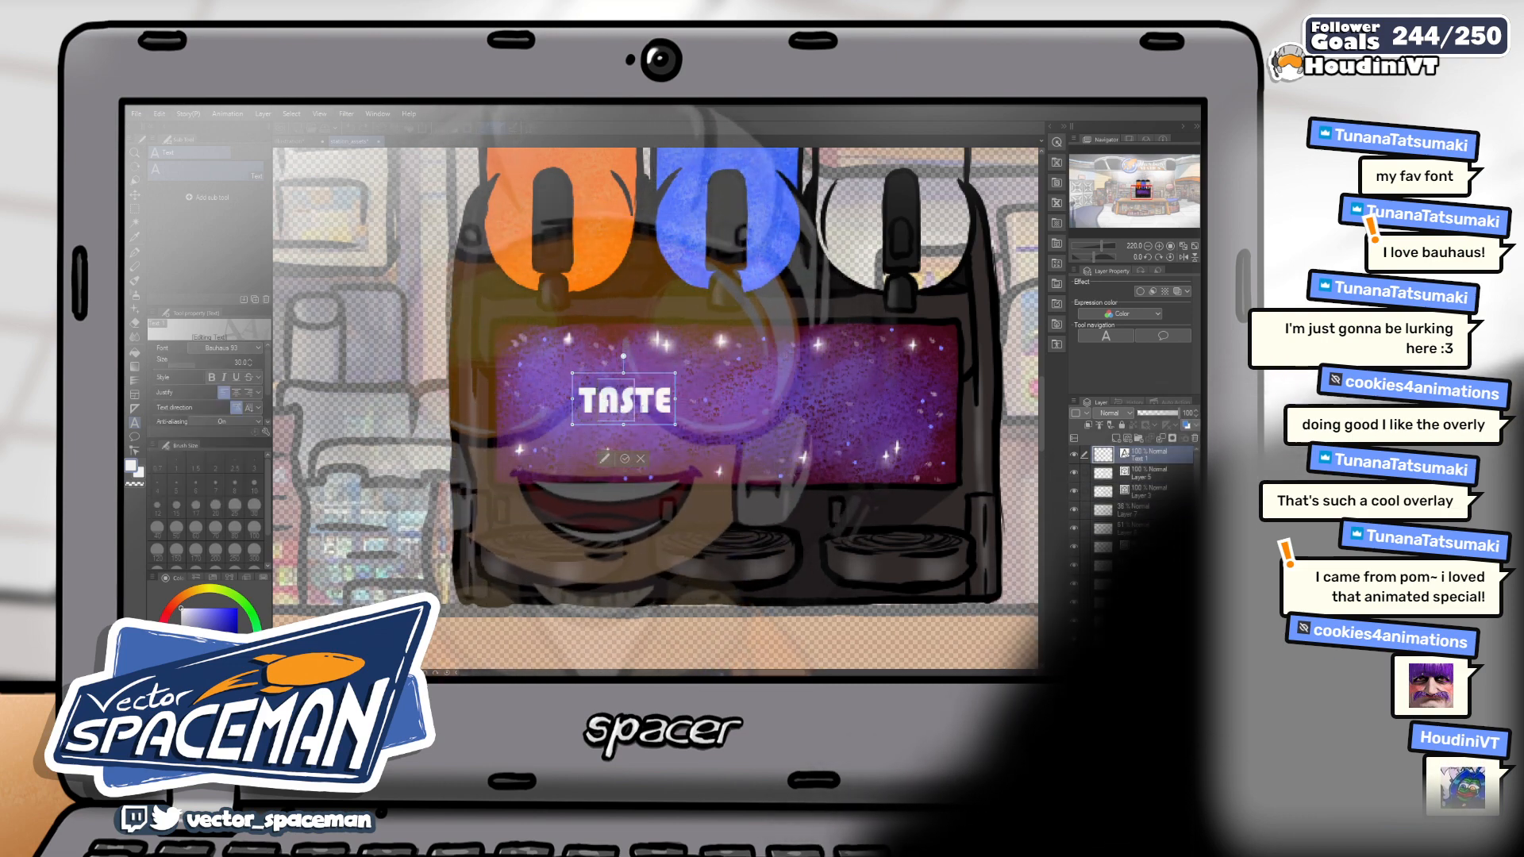
{"action": "type", "text": "Taste"}
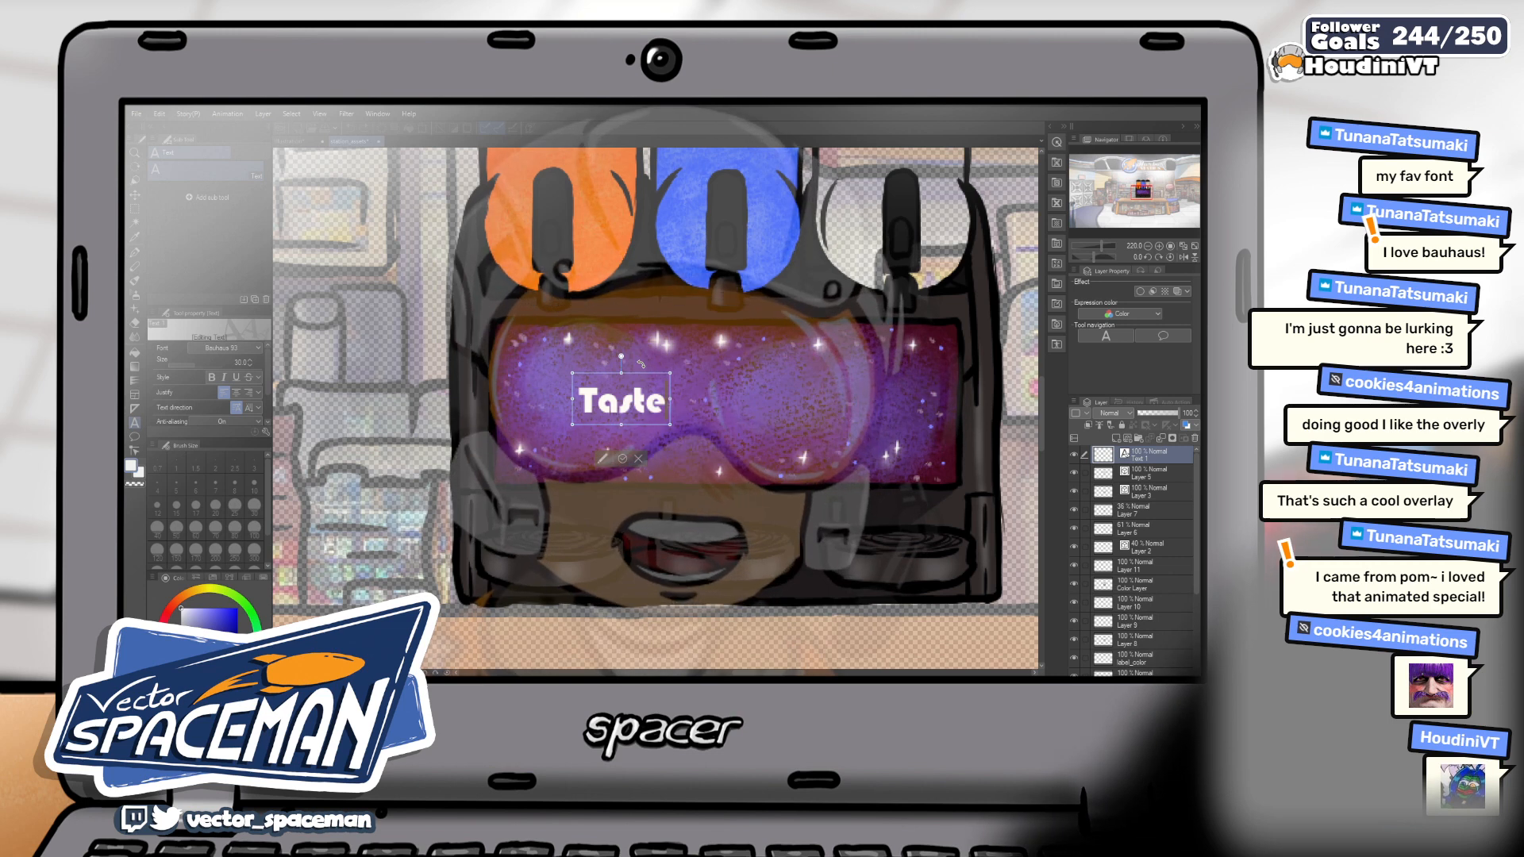
{"action": "key", "text": "BackSpace"}
{"action": "key", "text": "BackSpace"}
{"action": "key", "text": "BackSpace"}
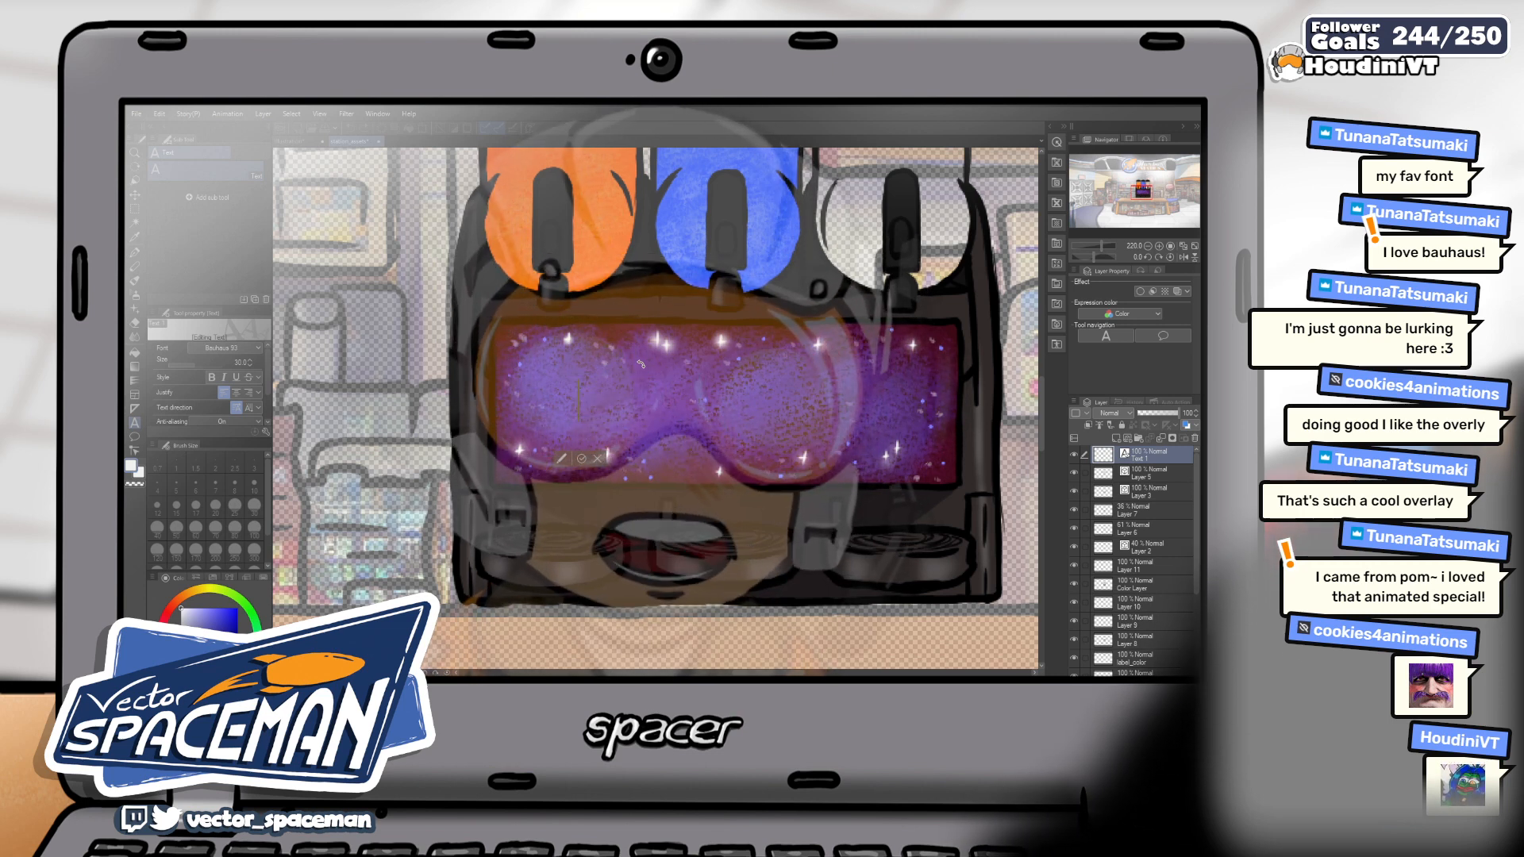
{"action": "type", "text": "TASTE"}
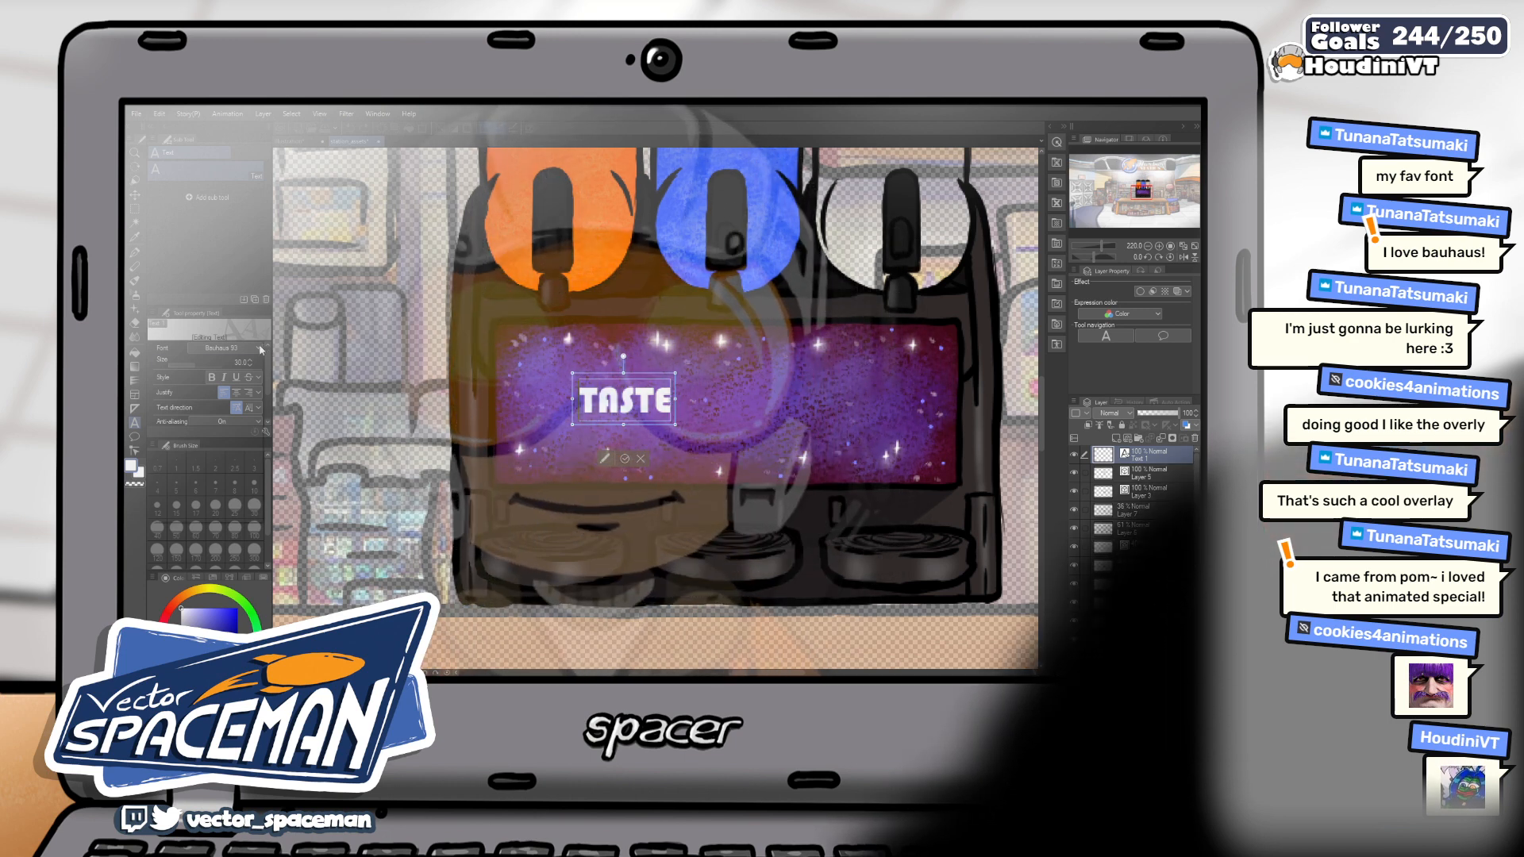
Change the font of the "TASTE" label text to Brush Script Std
{"action": "left_click", "coordinate": [231, 347]}
{"action": "scroll", "coordinate": [228, 427], "scroll_direction": "down", "scroll_amount": 5}
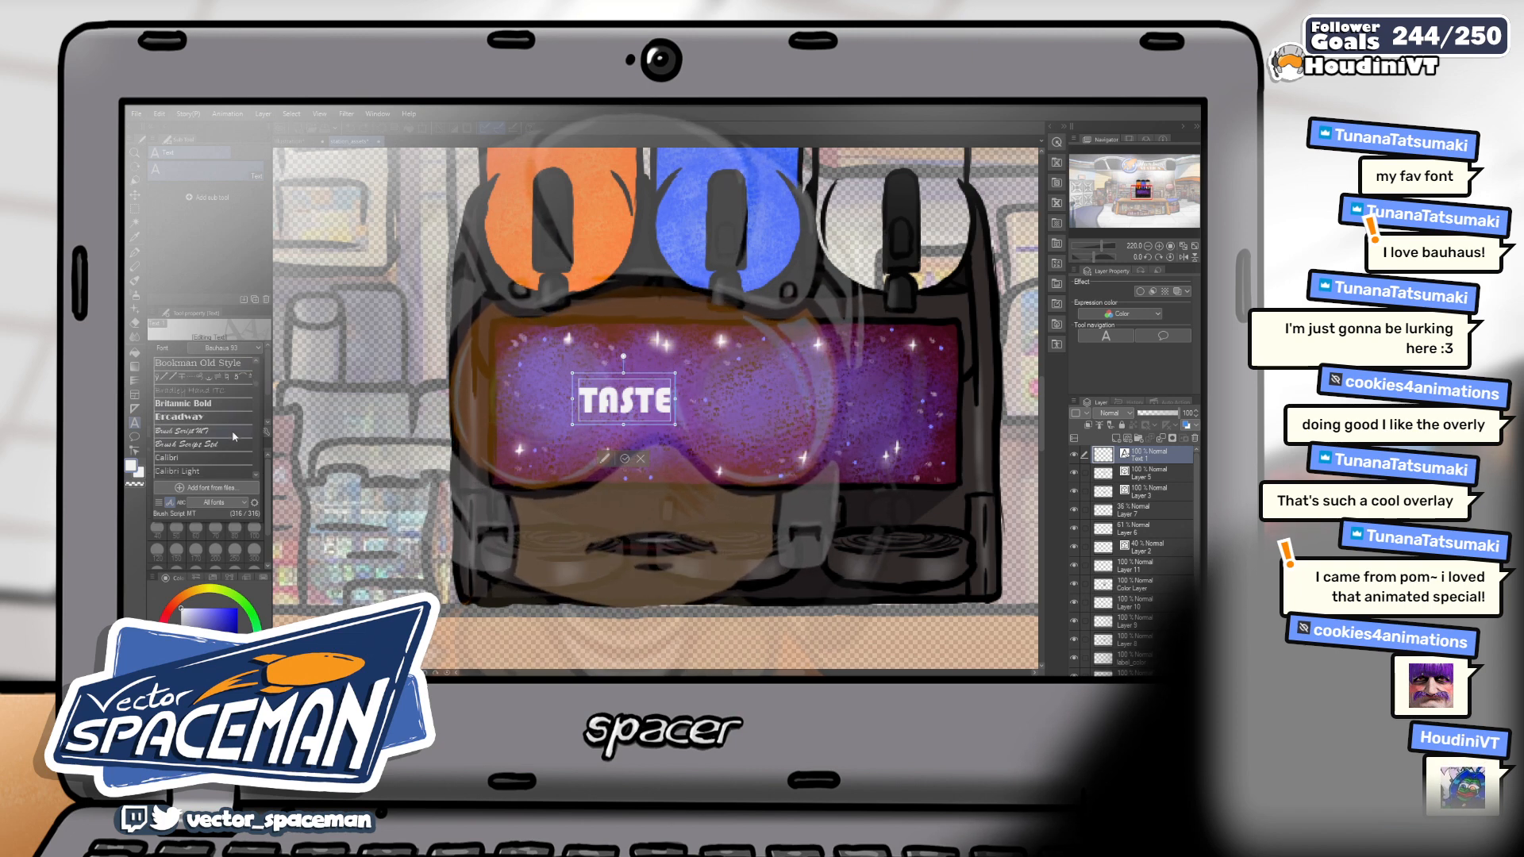
{"action": "scroll", "coordinate": [234, 436], "scroll_direction": "down", "scroll_amount": 1}
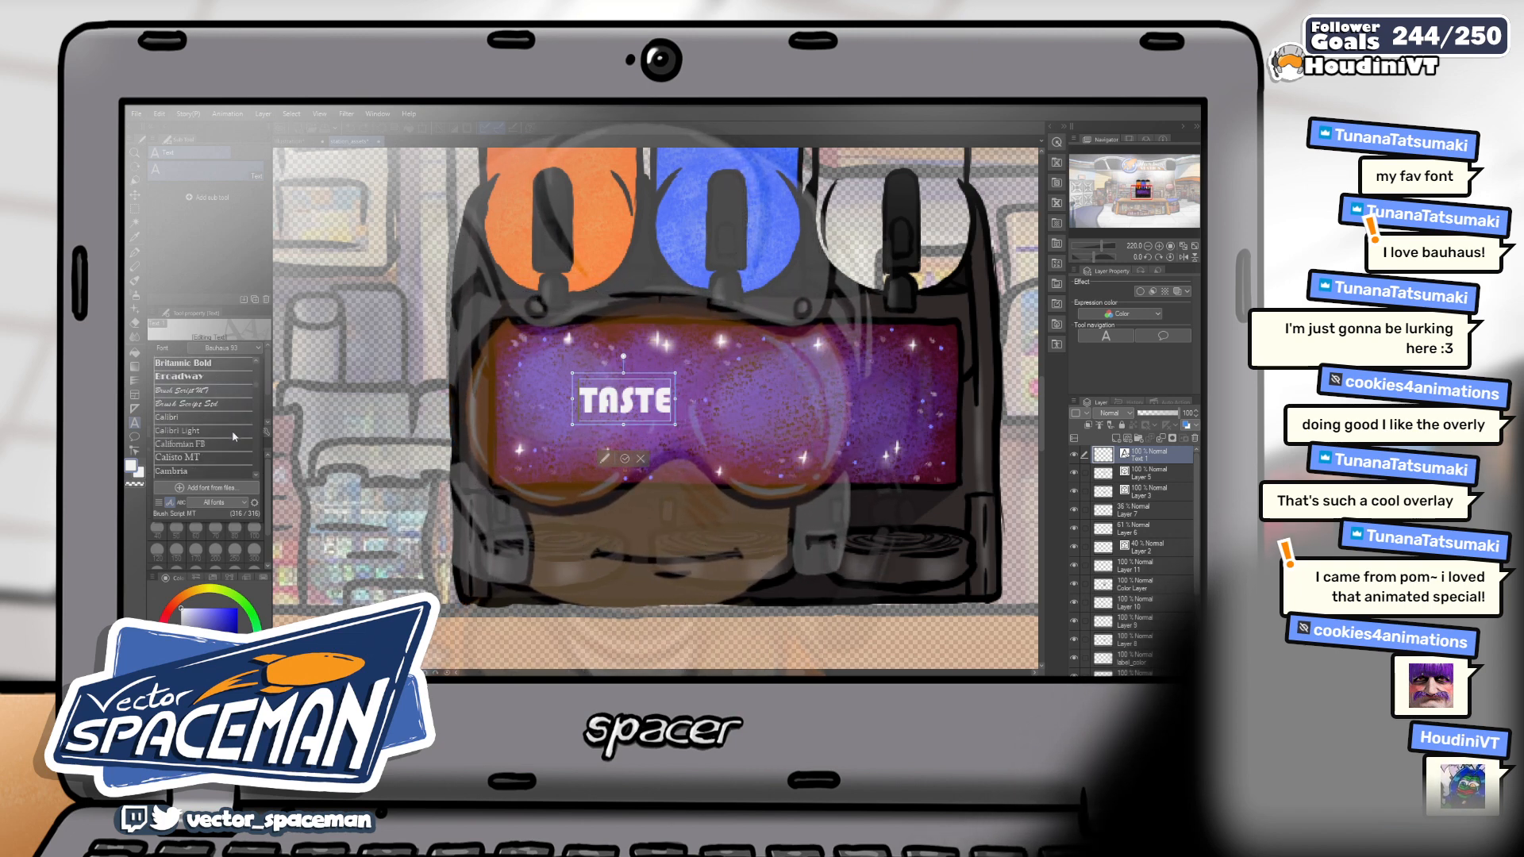
{"action": "left_click", "coordinate": [215, 403]}
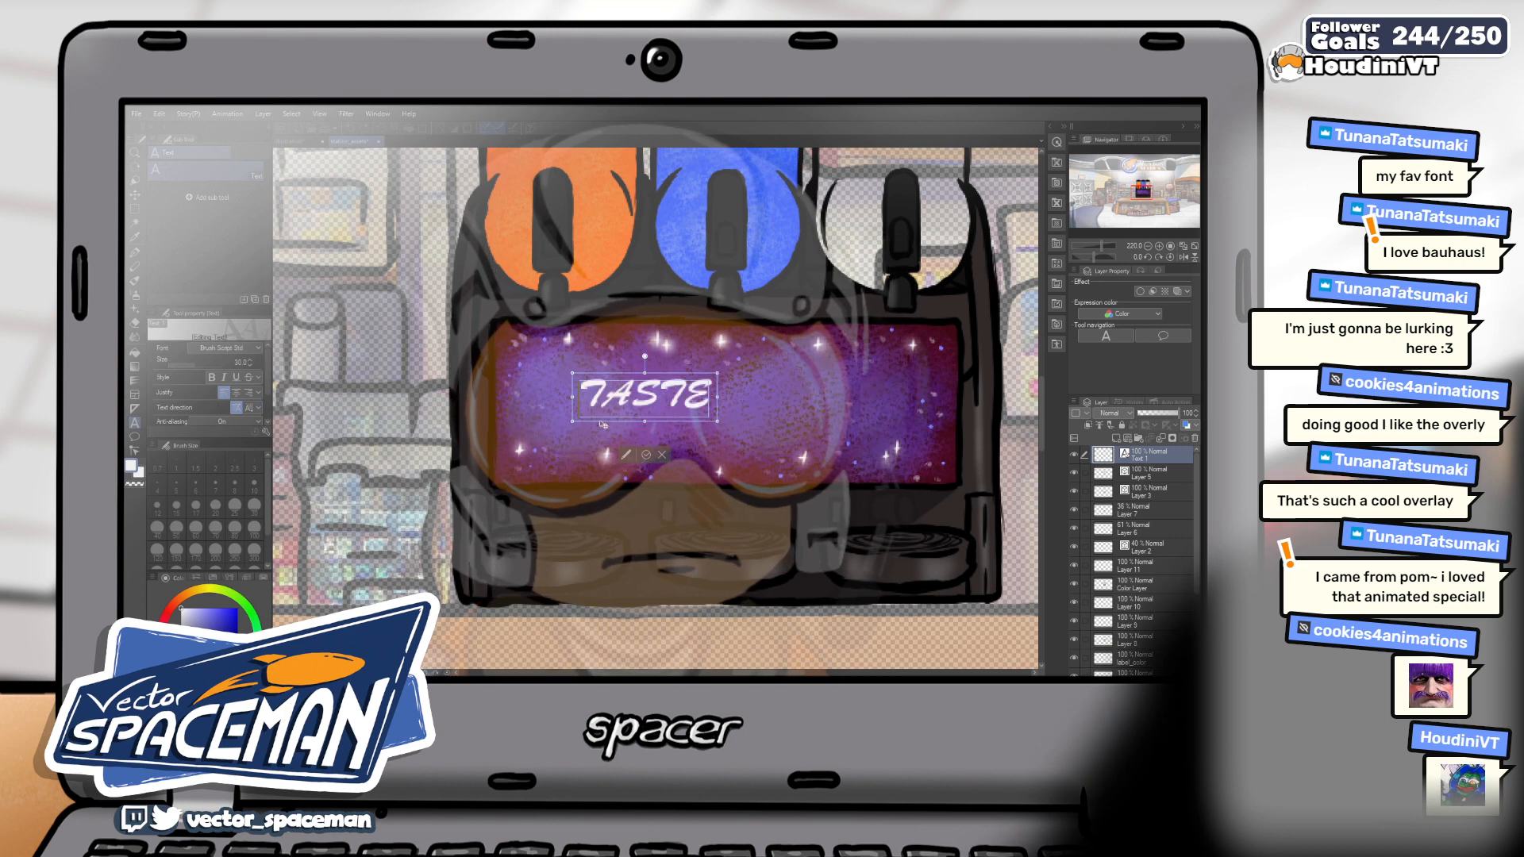
Try the label text as "Taste" in the Brush Script Std font and restore it to "TASTE"
{"action": "key", "text": "ctrl+a"}
{"action": "type", "text": "Ta"}
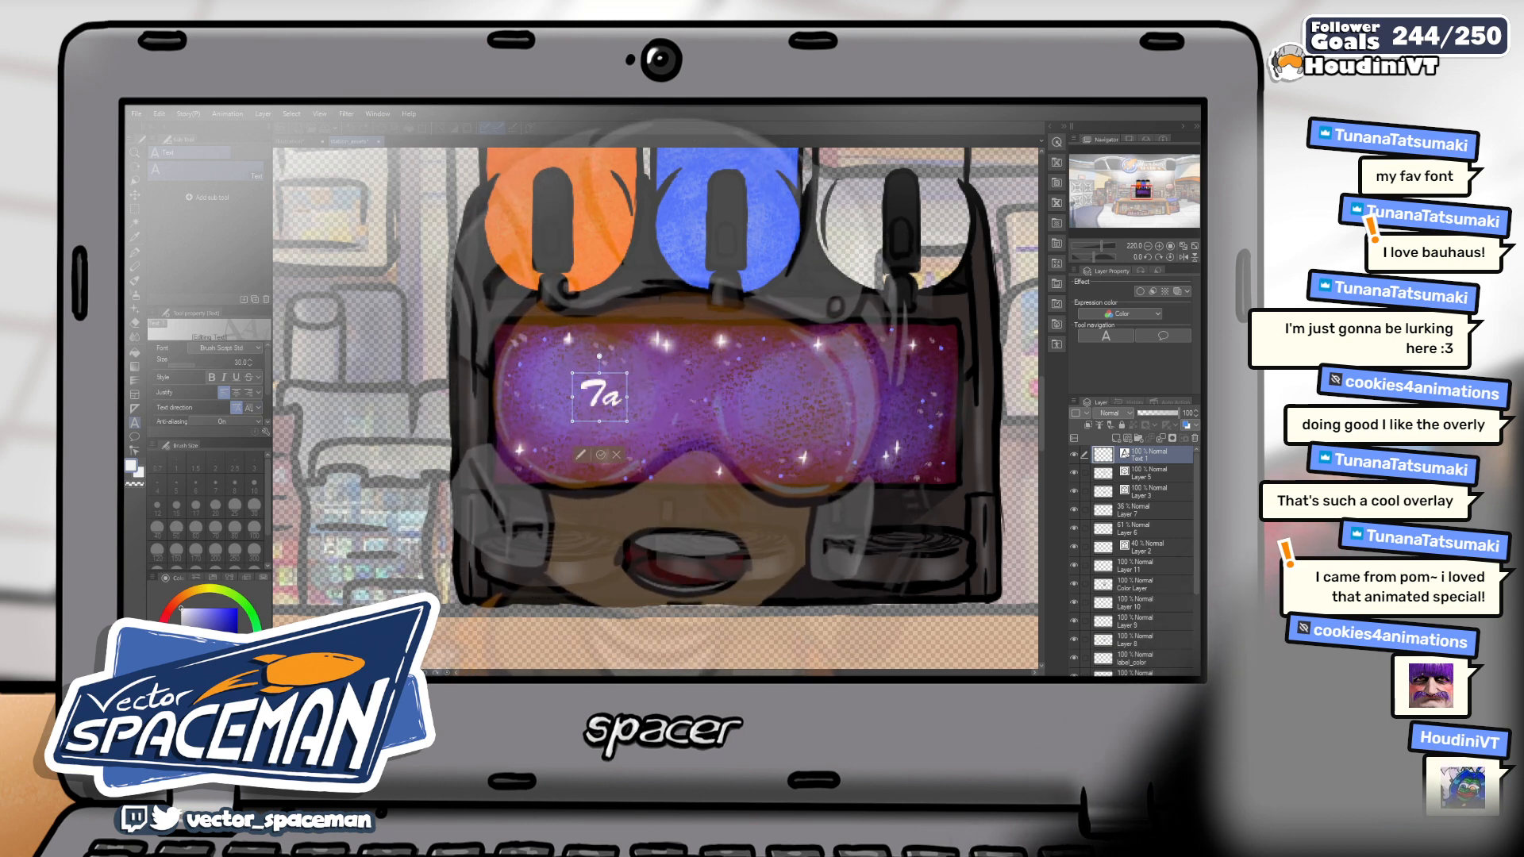
{"action": "type", "text": "steASTE"}
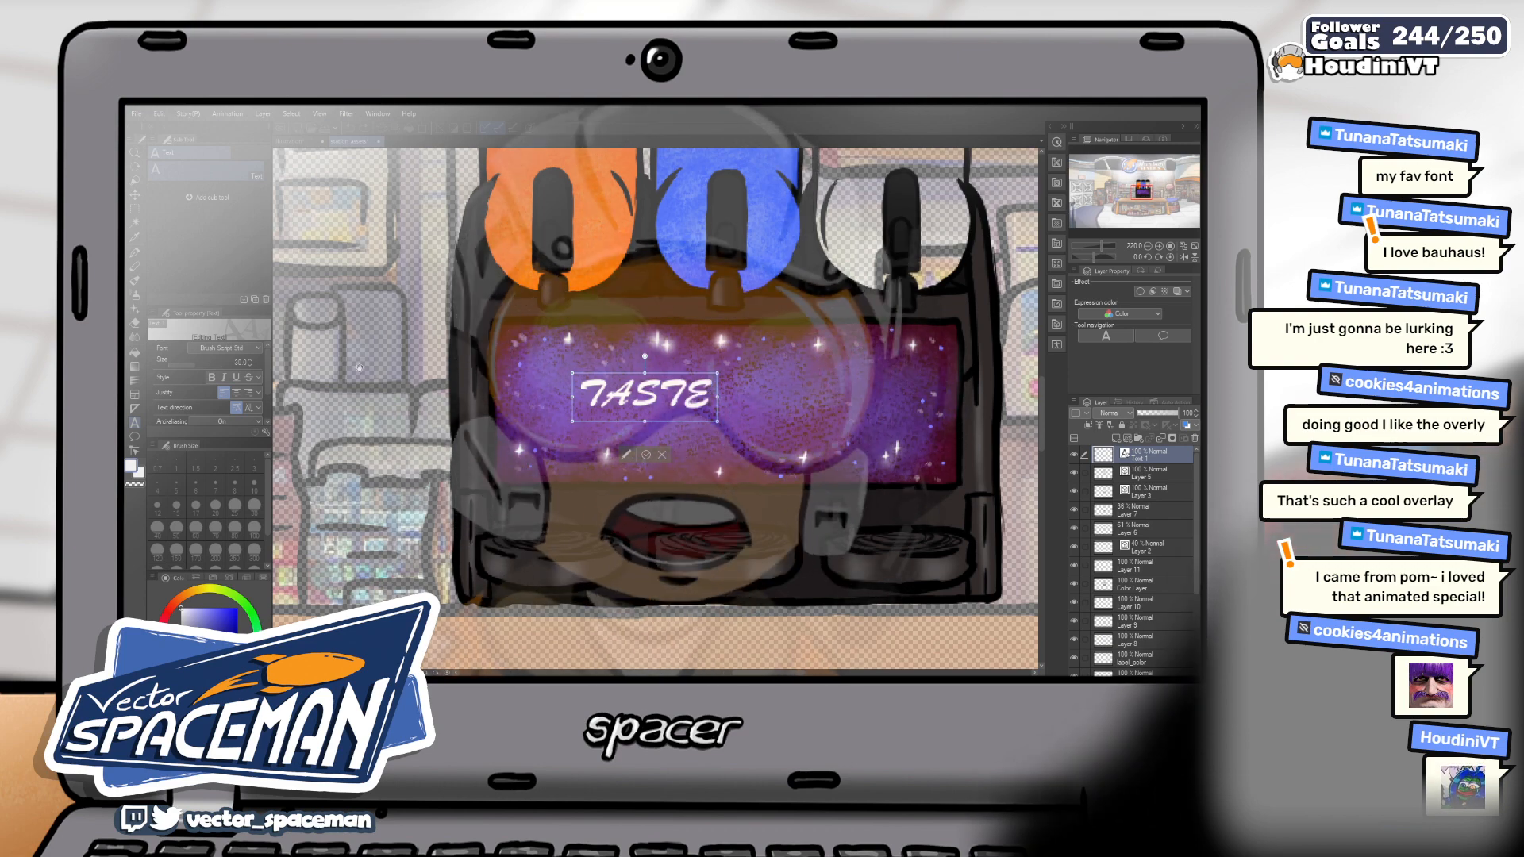
{"action": "left_click", "coordinate": [236, 348]}
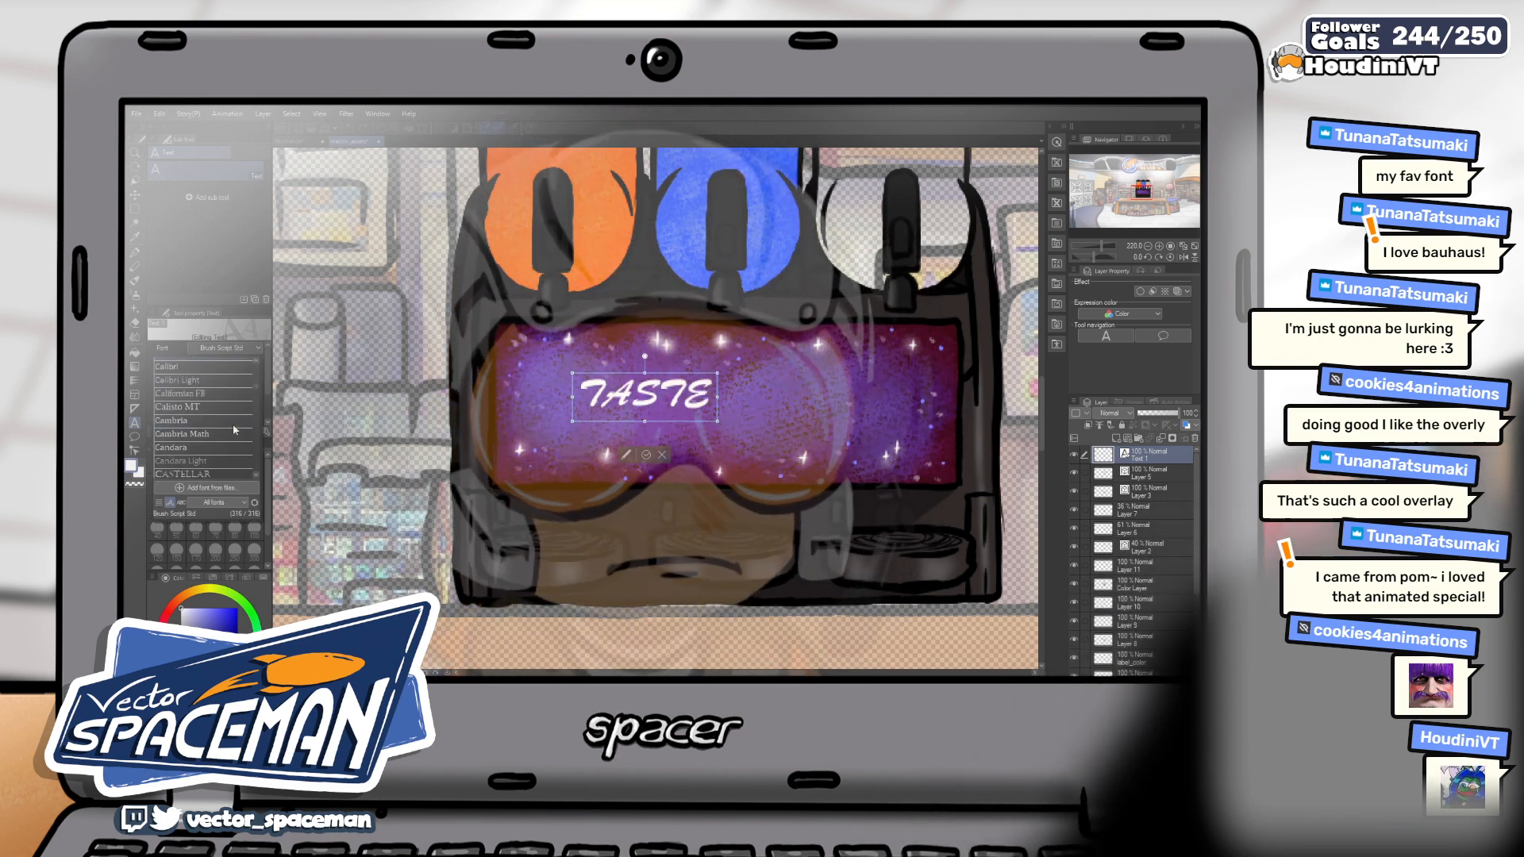
{"action": "scroll", "coordinate": [235, 430], "scroll_direction": "down", "scroll_amount": 2}
{"action": "scroll", "coordinate": [235, 433], "scroll_direction": "down", "scroll_amount": 2}
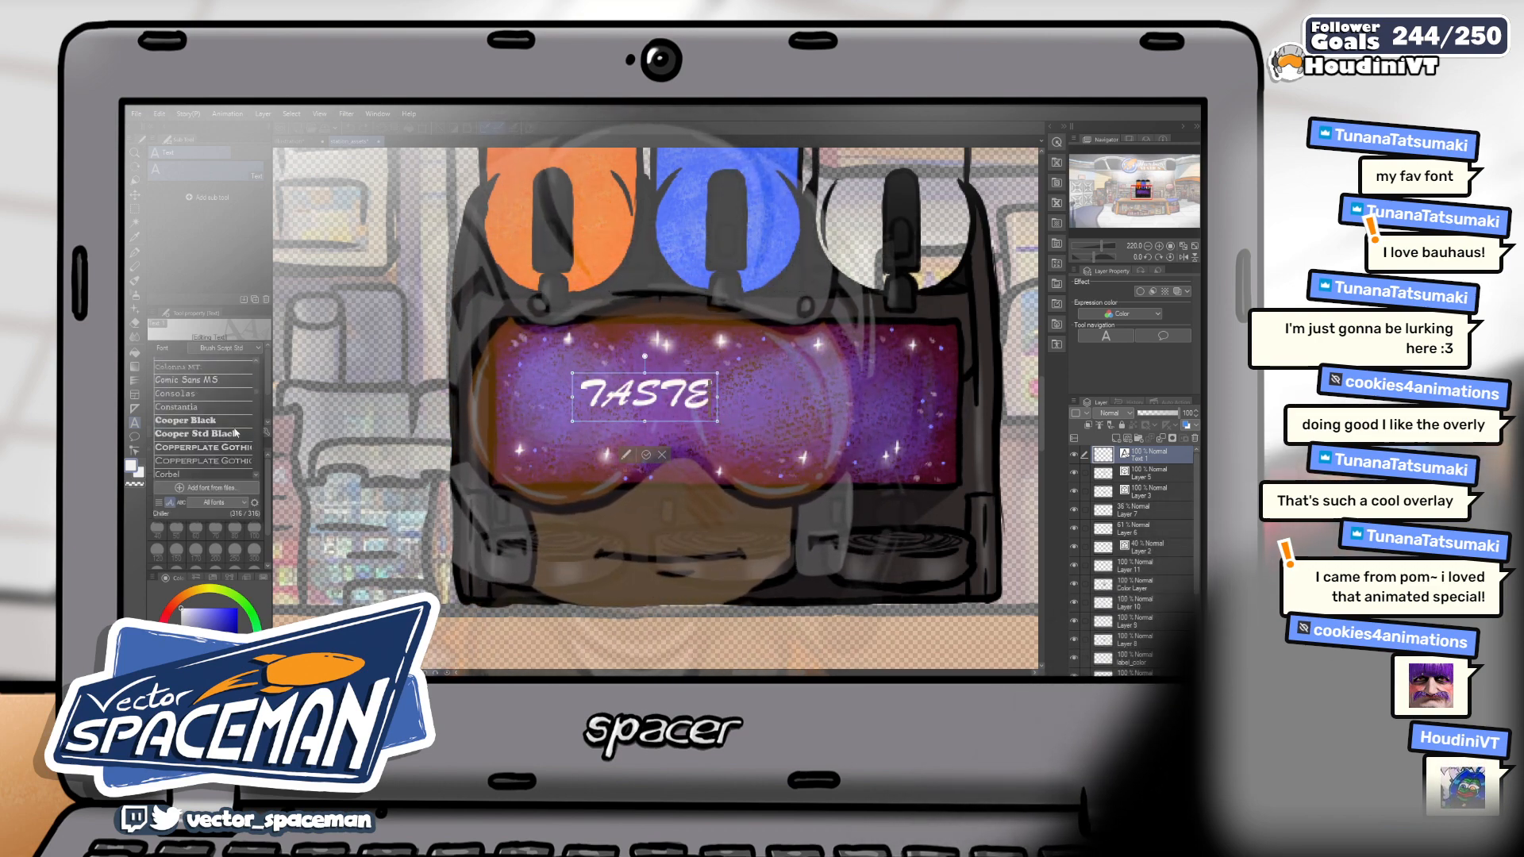
{"action": "scroll", "coordinate": [236, 433], "scroll_direction": "down", "scroll_amount": 1}
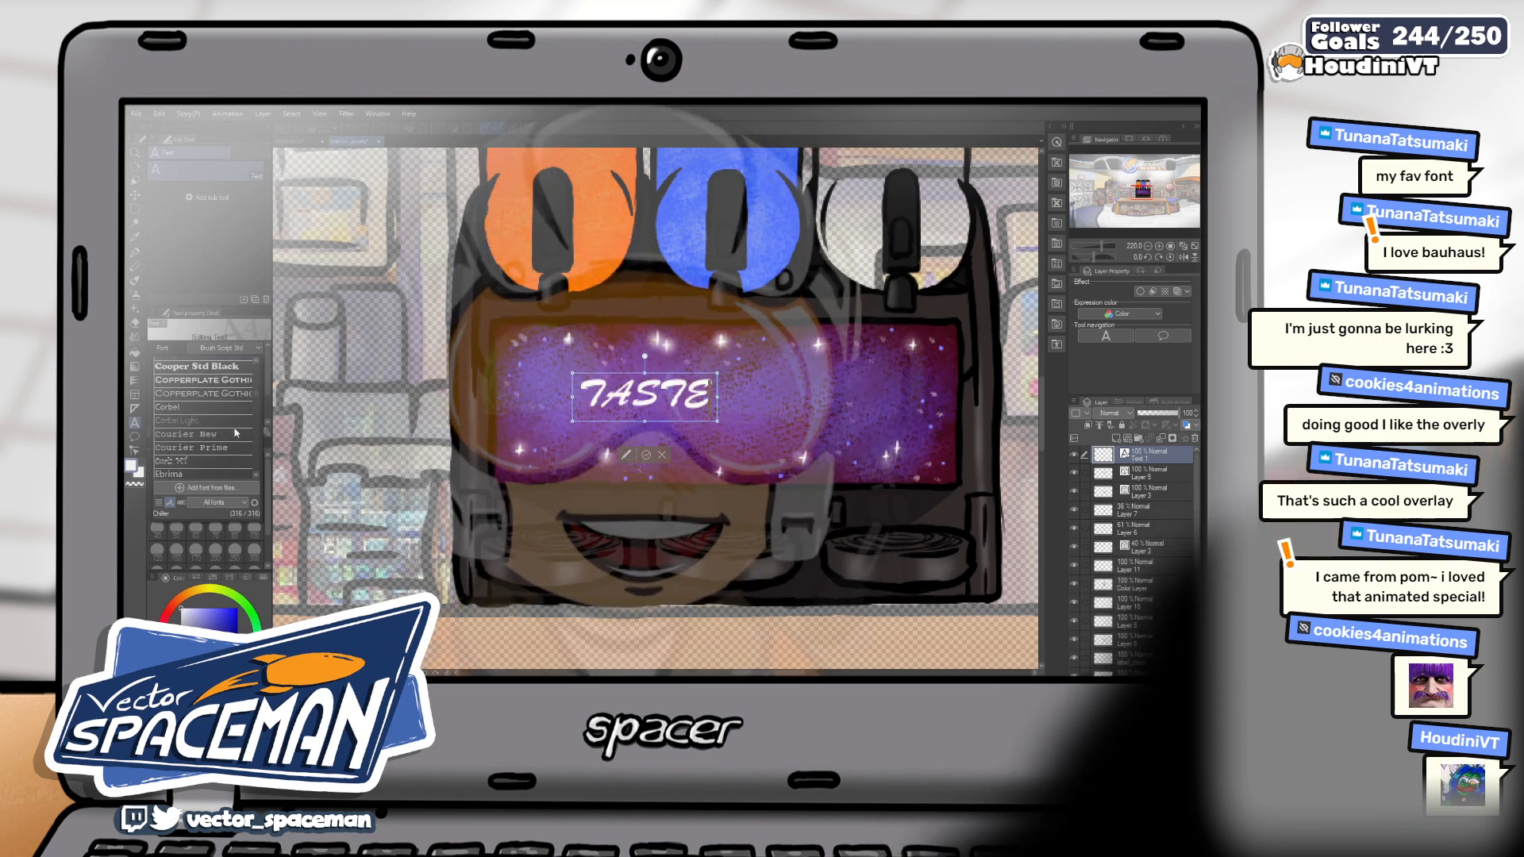
{"action": "scroll", "coordinate": [236, 433], "scroll_direction": "down", "scroll_amount": 4}
{"action": "scroll", "coordinate": [236, 432], "scroll_direction": "down", "scroll_amount": 1}
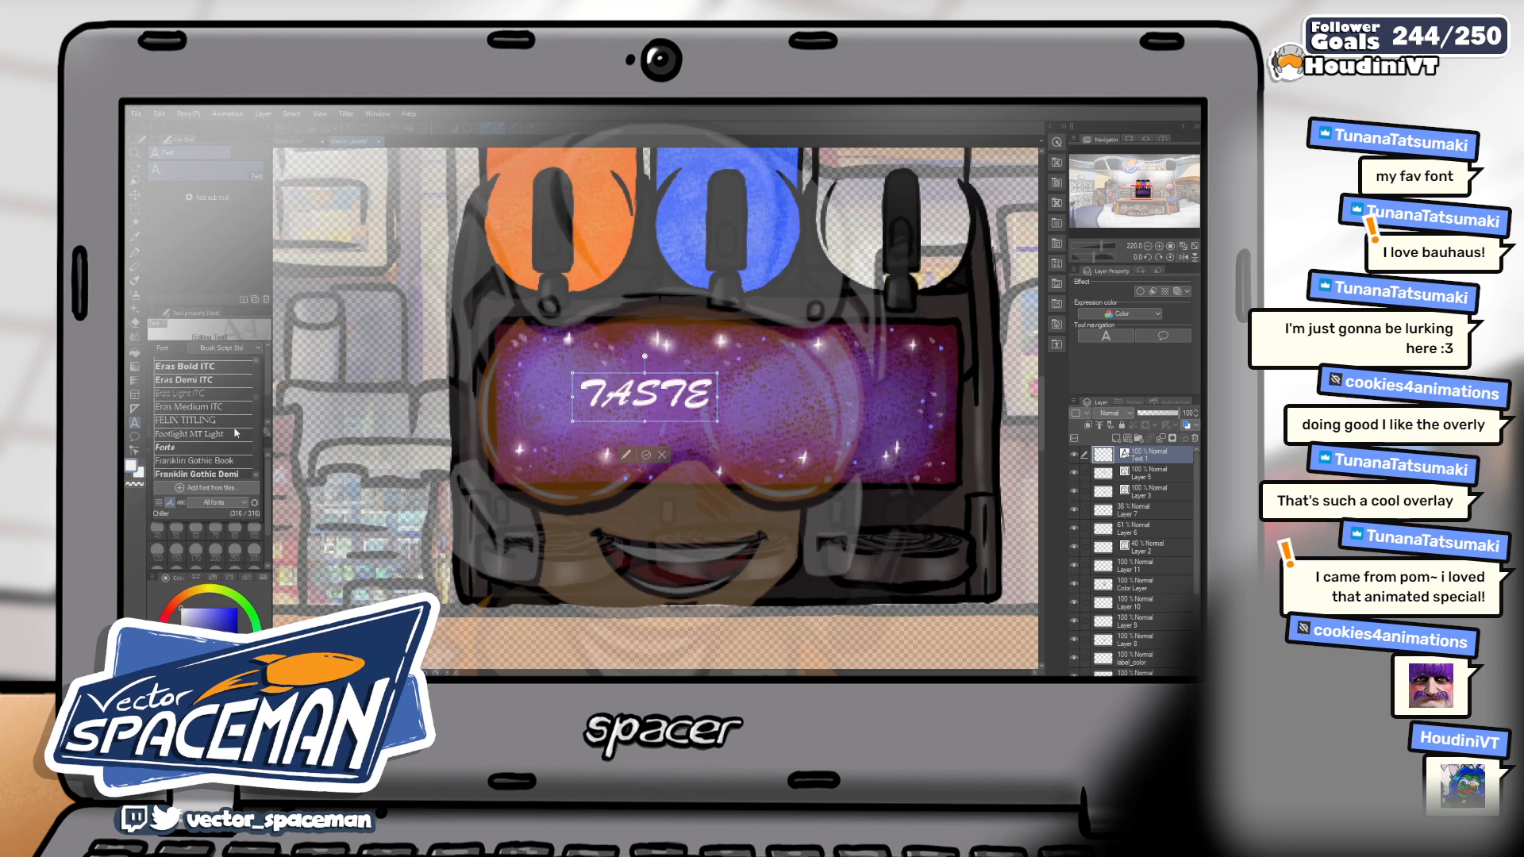
{"action": "scroll", "coordinate": [235, 433], "scroll_direction": "down", "scroll_amount": 1}
{"action": "left_click", "coordinate": [205, 435]}
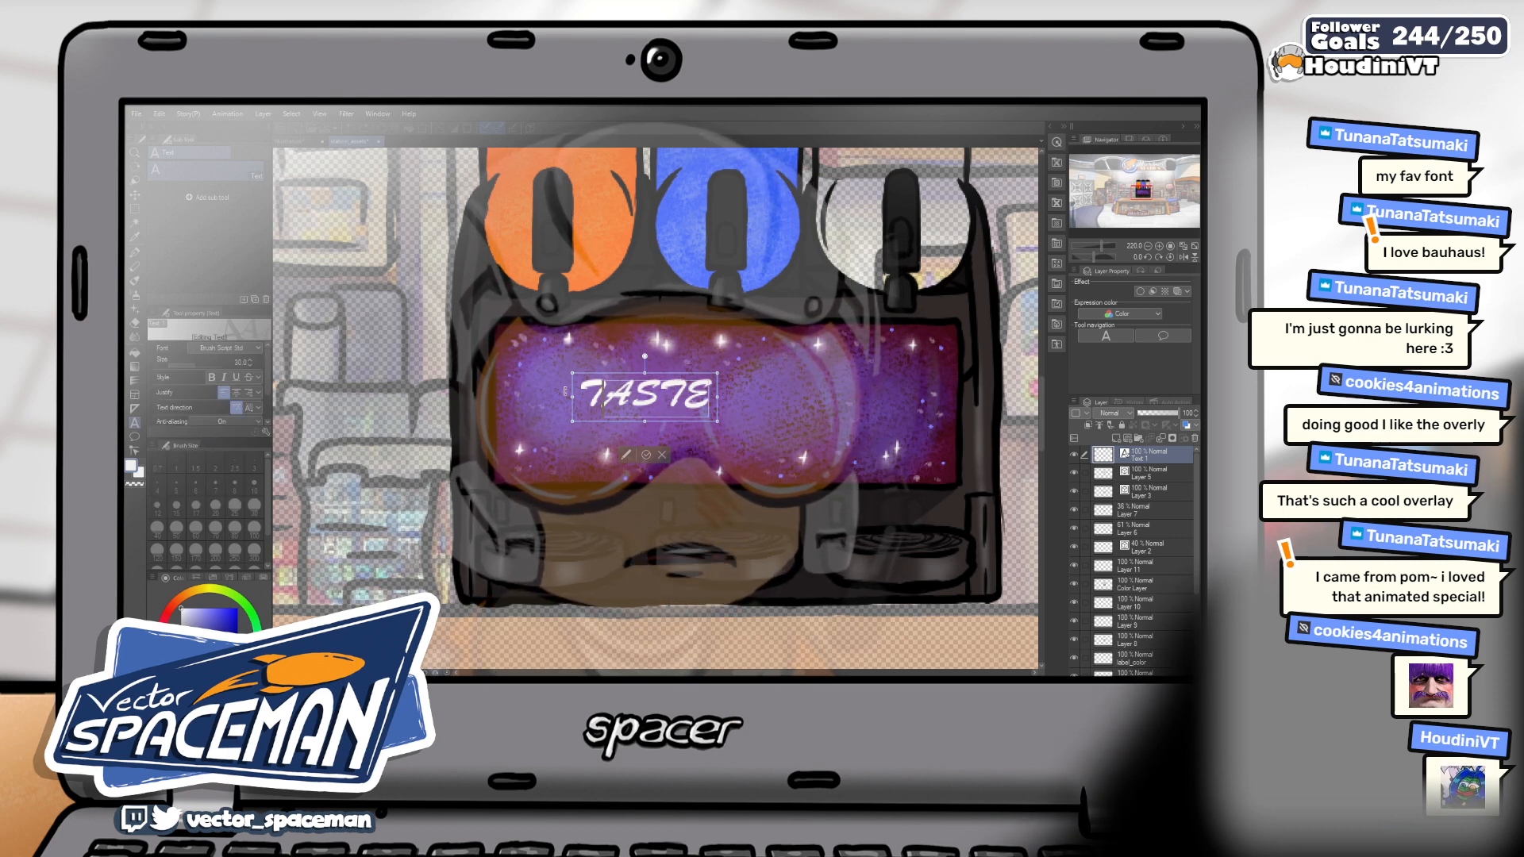
Set the galaxy label's "TASTE" text in the Forte font and retype it in title case as "Taste"
{"action": "left_click", "coordinate": [250, 350]}
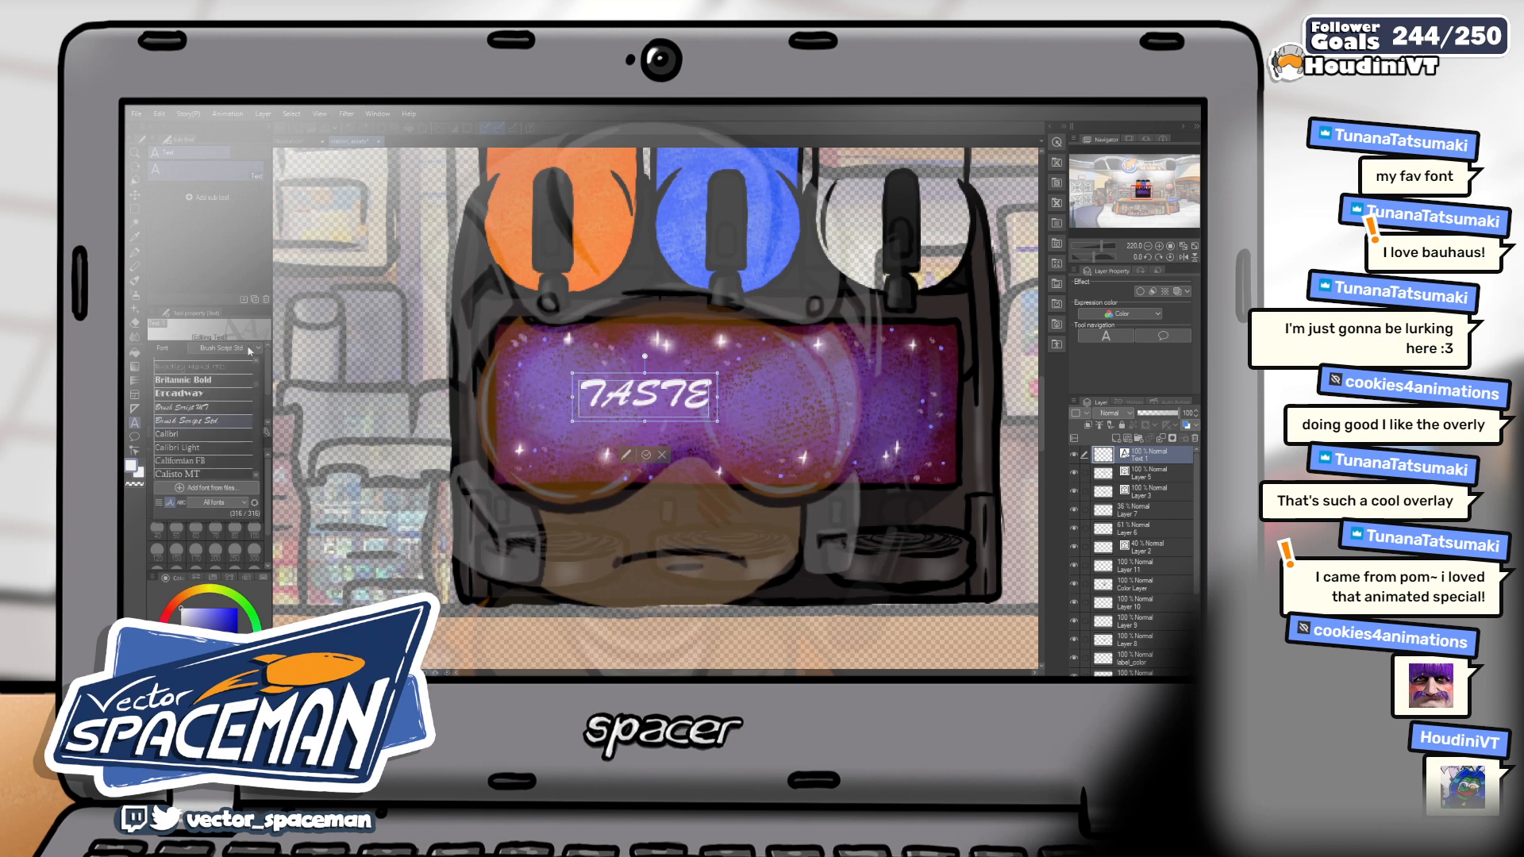
{"action": "scroll", "coordinate": [226, 433], "scroll_direction": "down", "scroll_amount": 10}
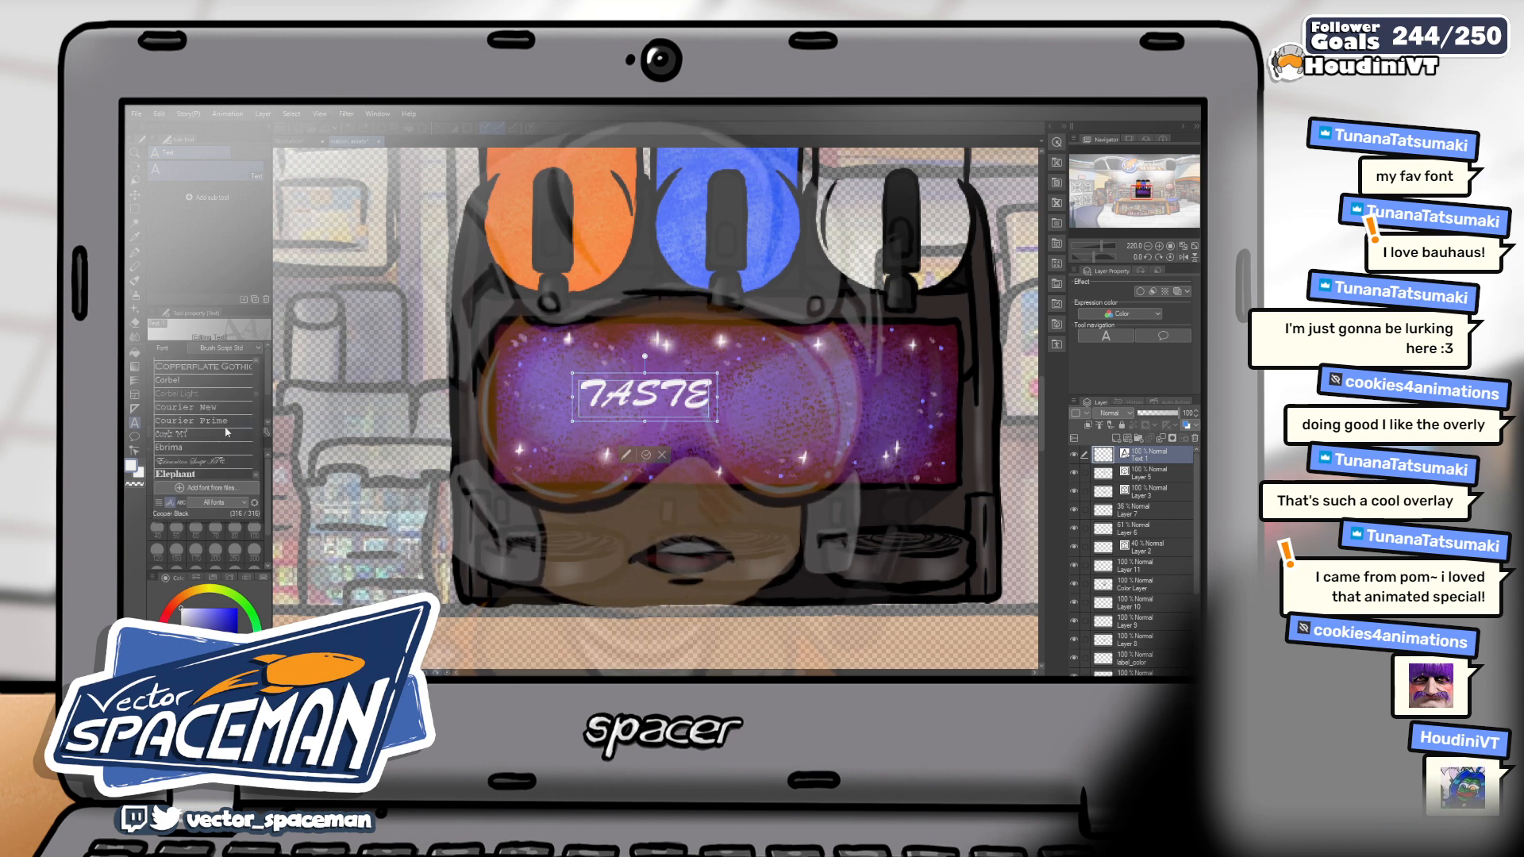
{"action": "scroll", "coordinate": [227, 433], "scroll_direction": "down", "scroll_amount": 3}
{"action": "scroll", "coordinate": [228, 432], "scroll_direction": "up", "scroll_amount": 3}
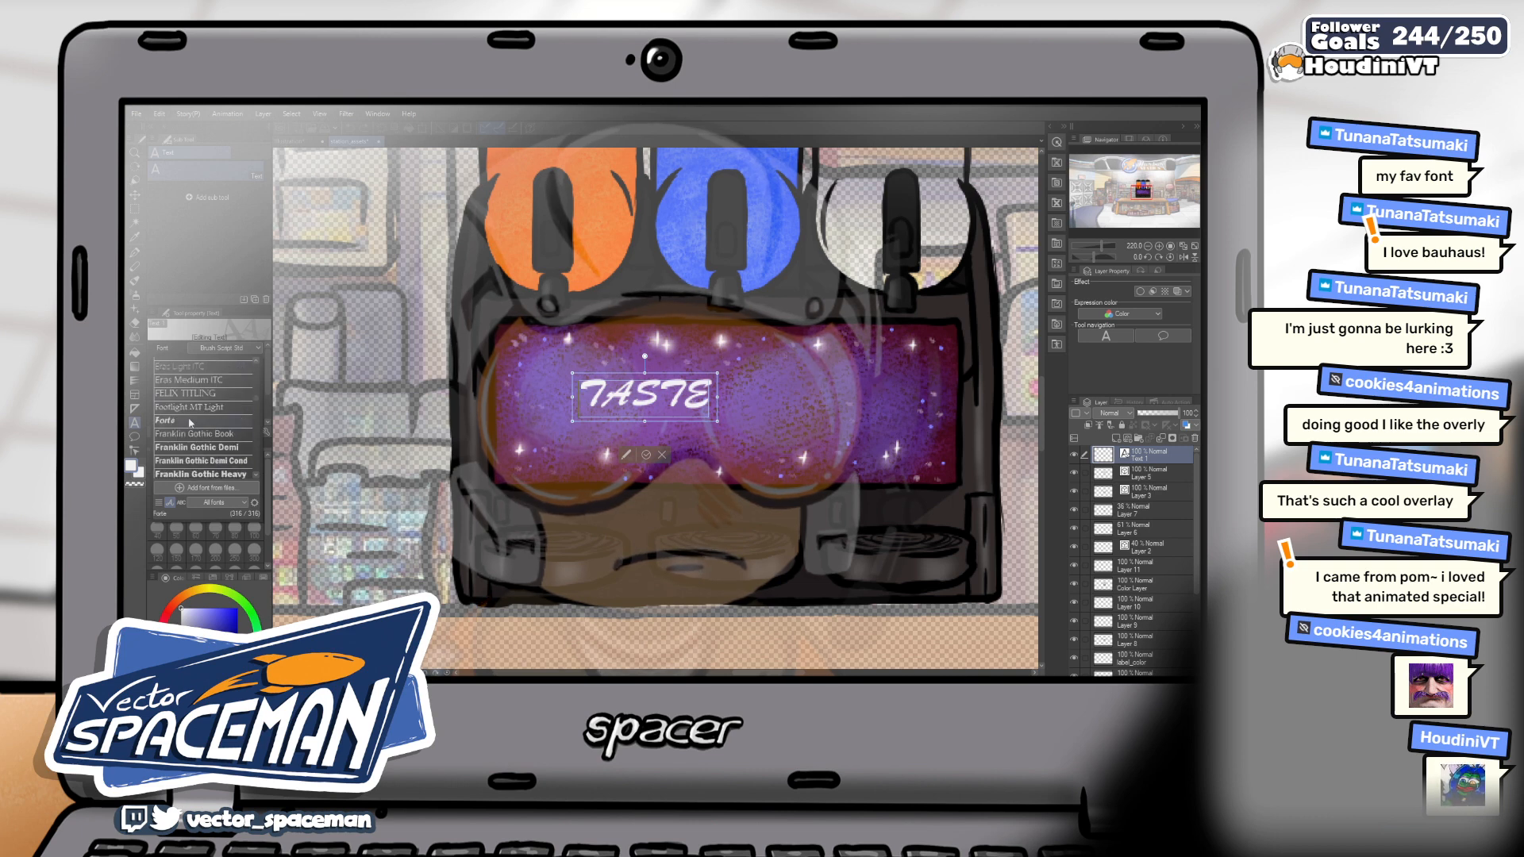
{"action": "left_click", "coordinate": [191, 423]}
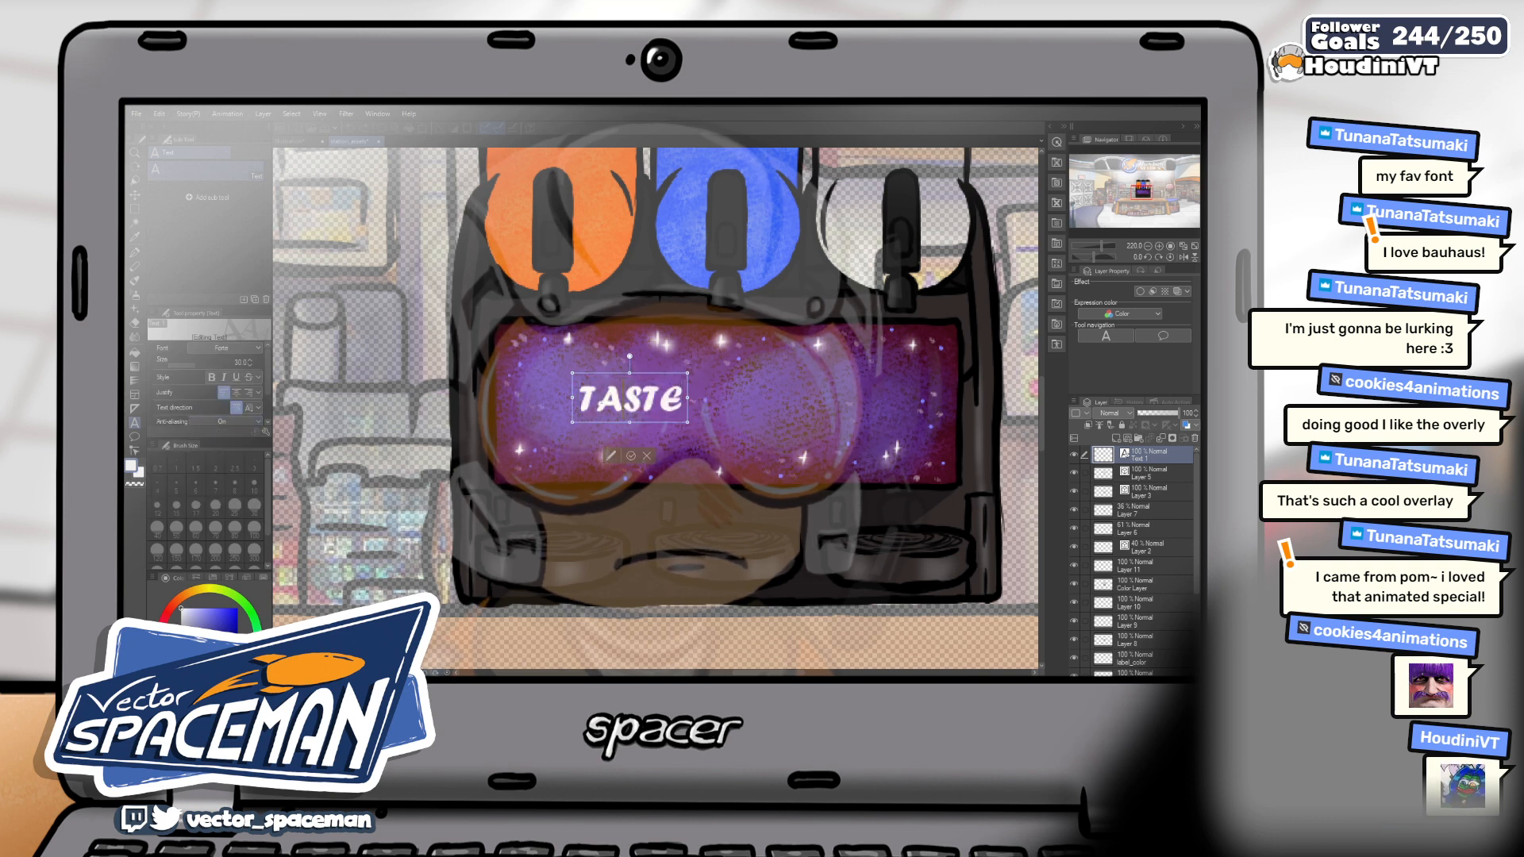
{"action": "key", "text": "ctrl+a"}
{"action": "type", "text": "Taste"}
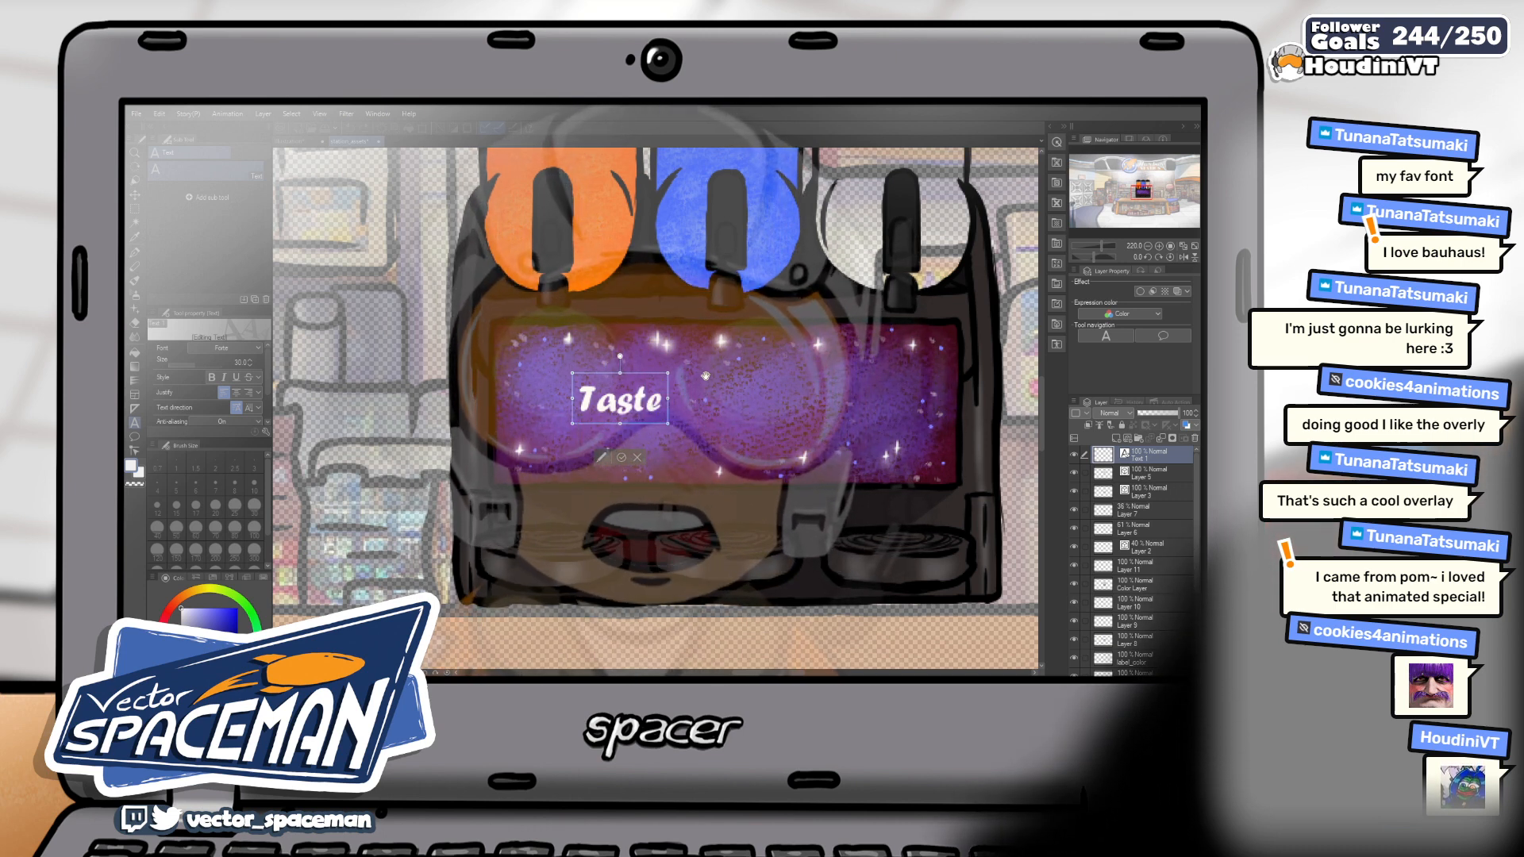
{"action": "left_click", "coordinate": [620, 456]}
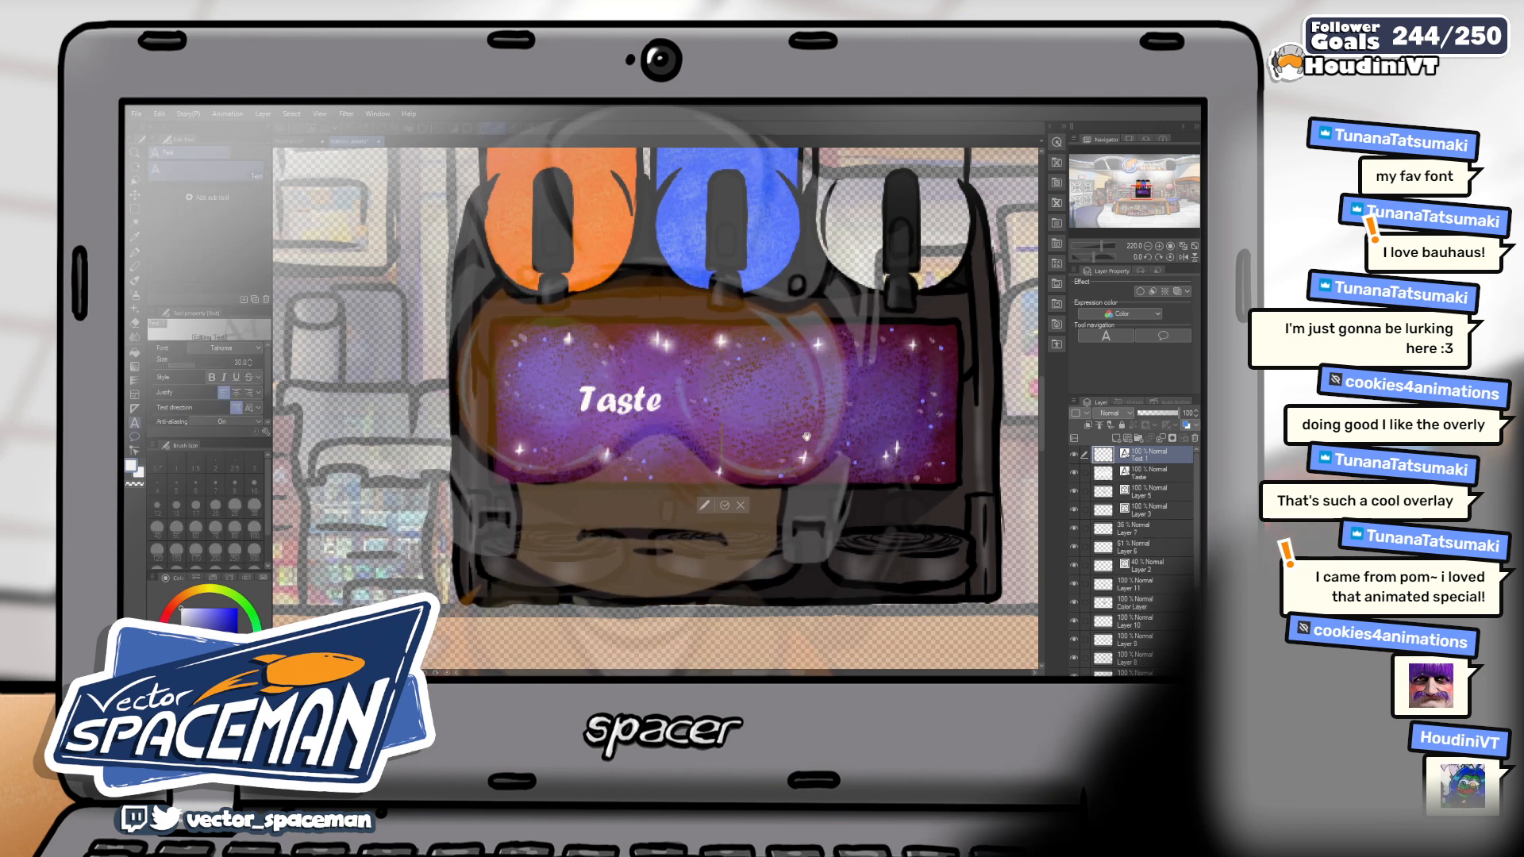
Add a separate text "the" on the label, below and beside "Taste", and set it in the Magneto font
{"action": "left_click", "coordinate": [718, 433]}
{"action": "type", "text": "the"}
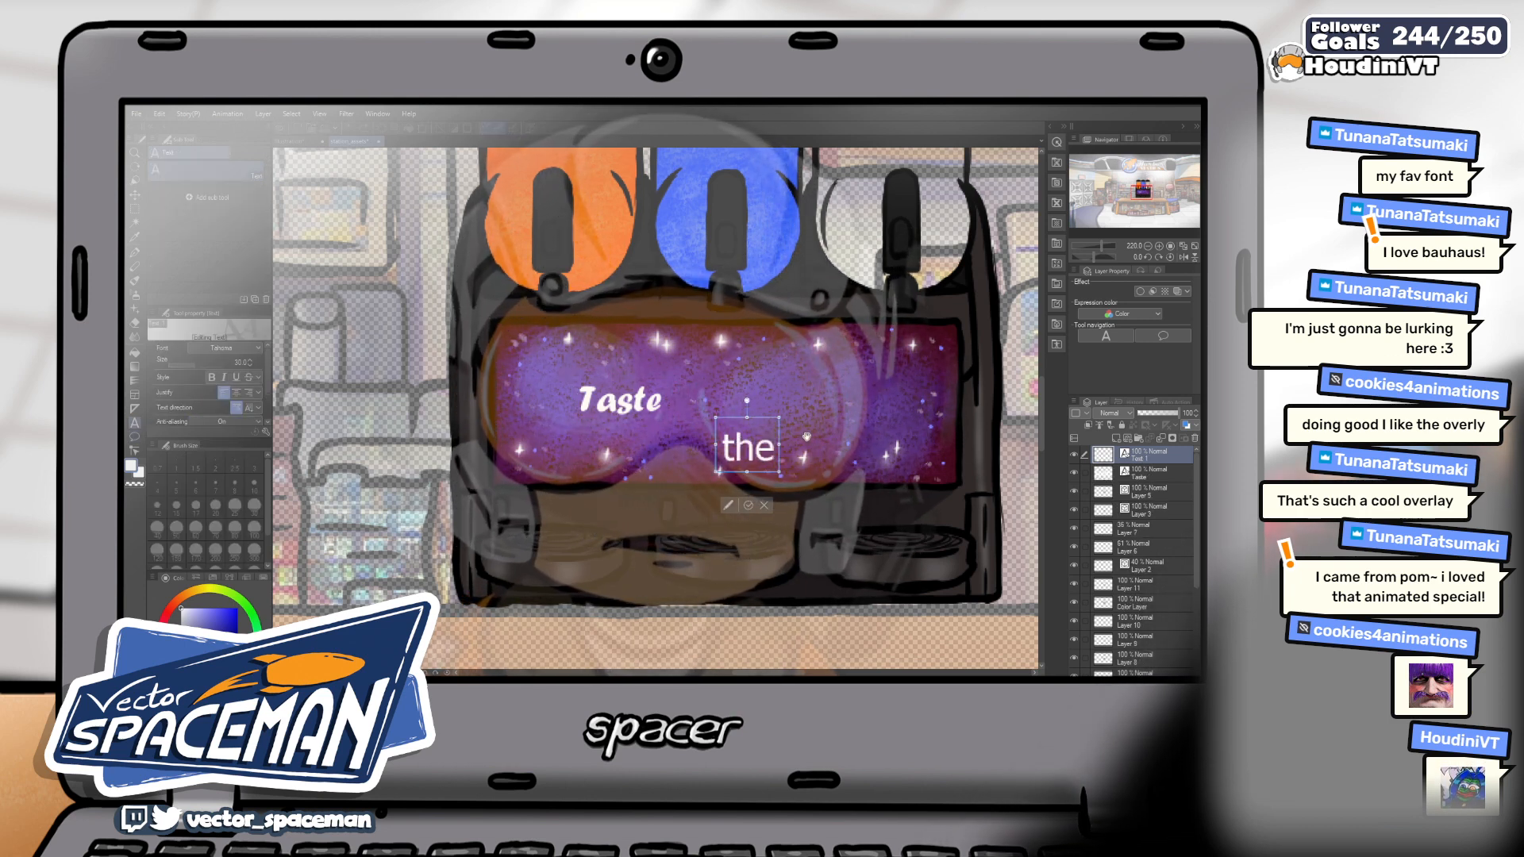
{"action": "left_click", "coordinate": [242, 349]}
{"action": "scroll", "coordinate": [240, 365], "scroll_direction": "up", "scroll_amount": 1}
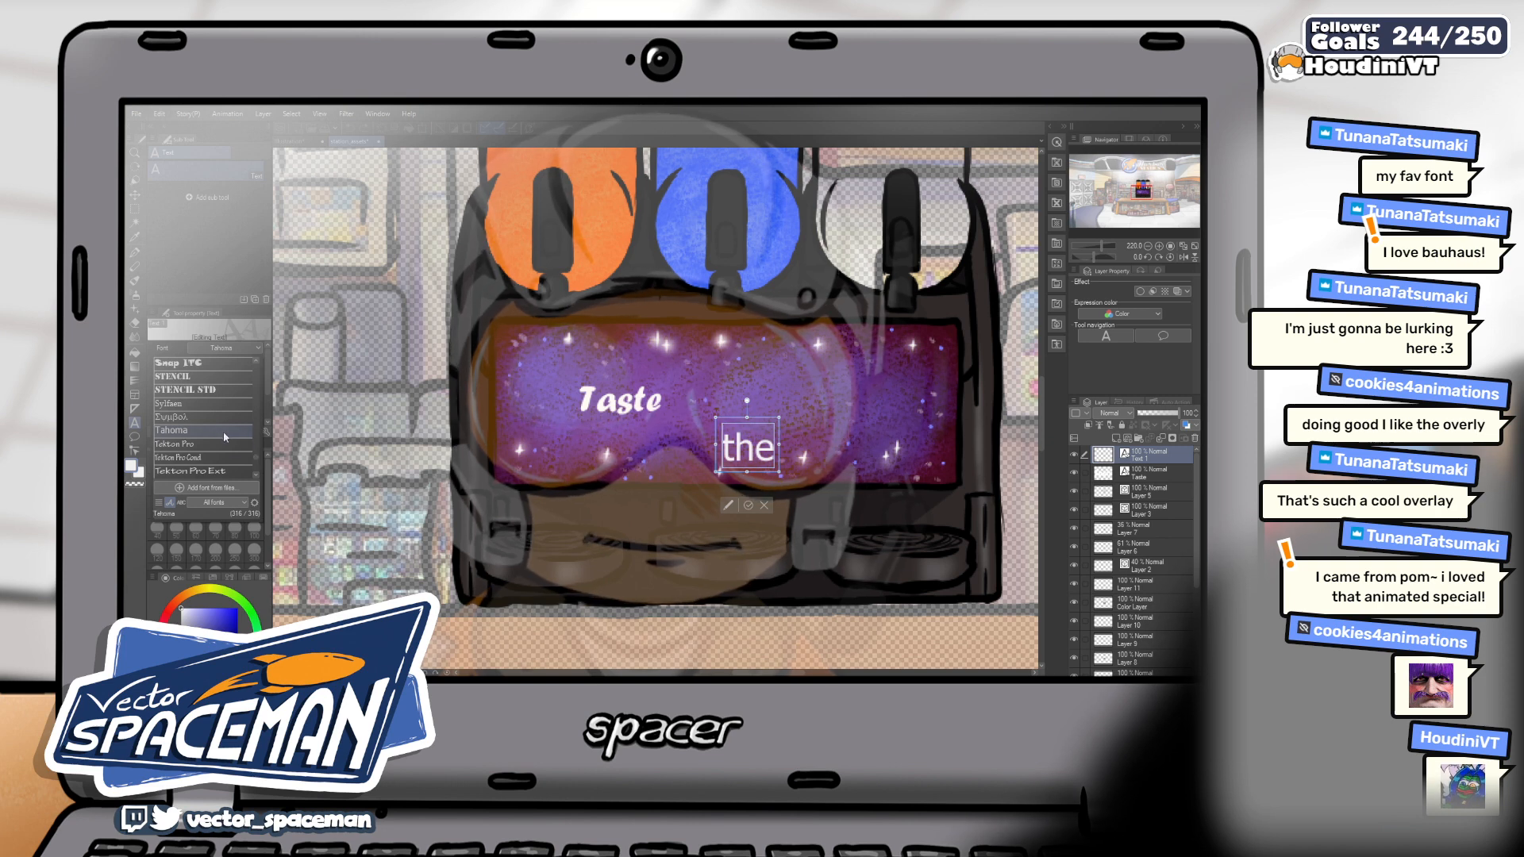
{"action": "scroll", "coordinate": [225, 436], "scroll_direction": "up", "scroll_amount": 5}
{"action": "scroll", "coordinate": [225, 435], "scroll_direction": "up", "scroll_amount": 6}
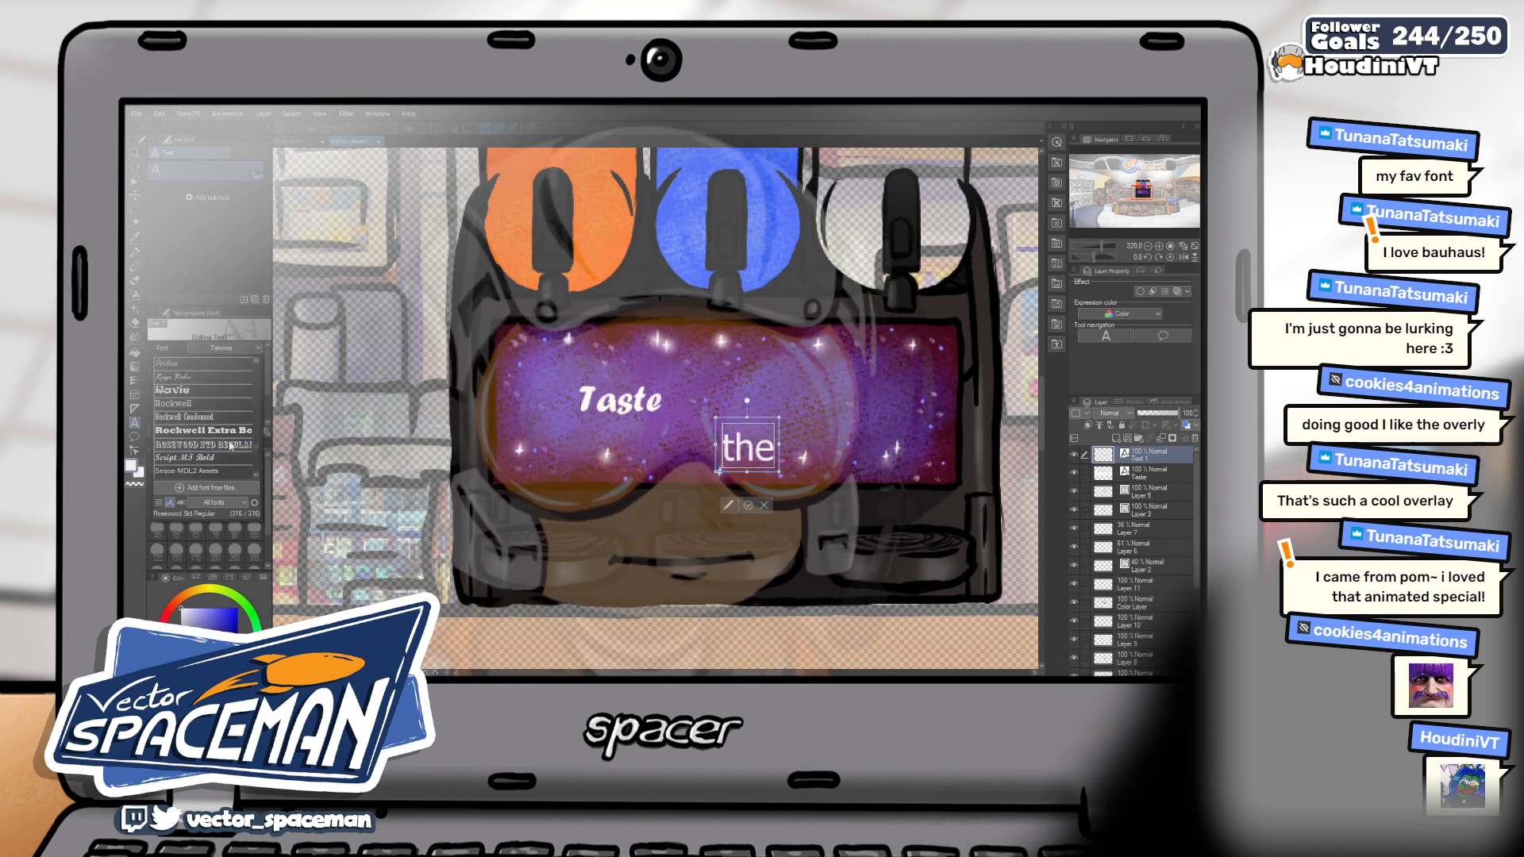
{"action": "scroll", "coordinate": [225, 439], "scroll_direction": "up", "scroll_amount": 3}
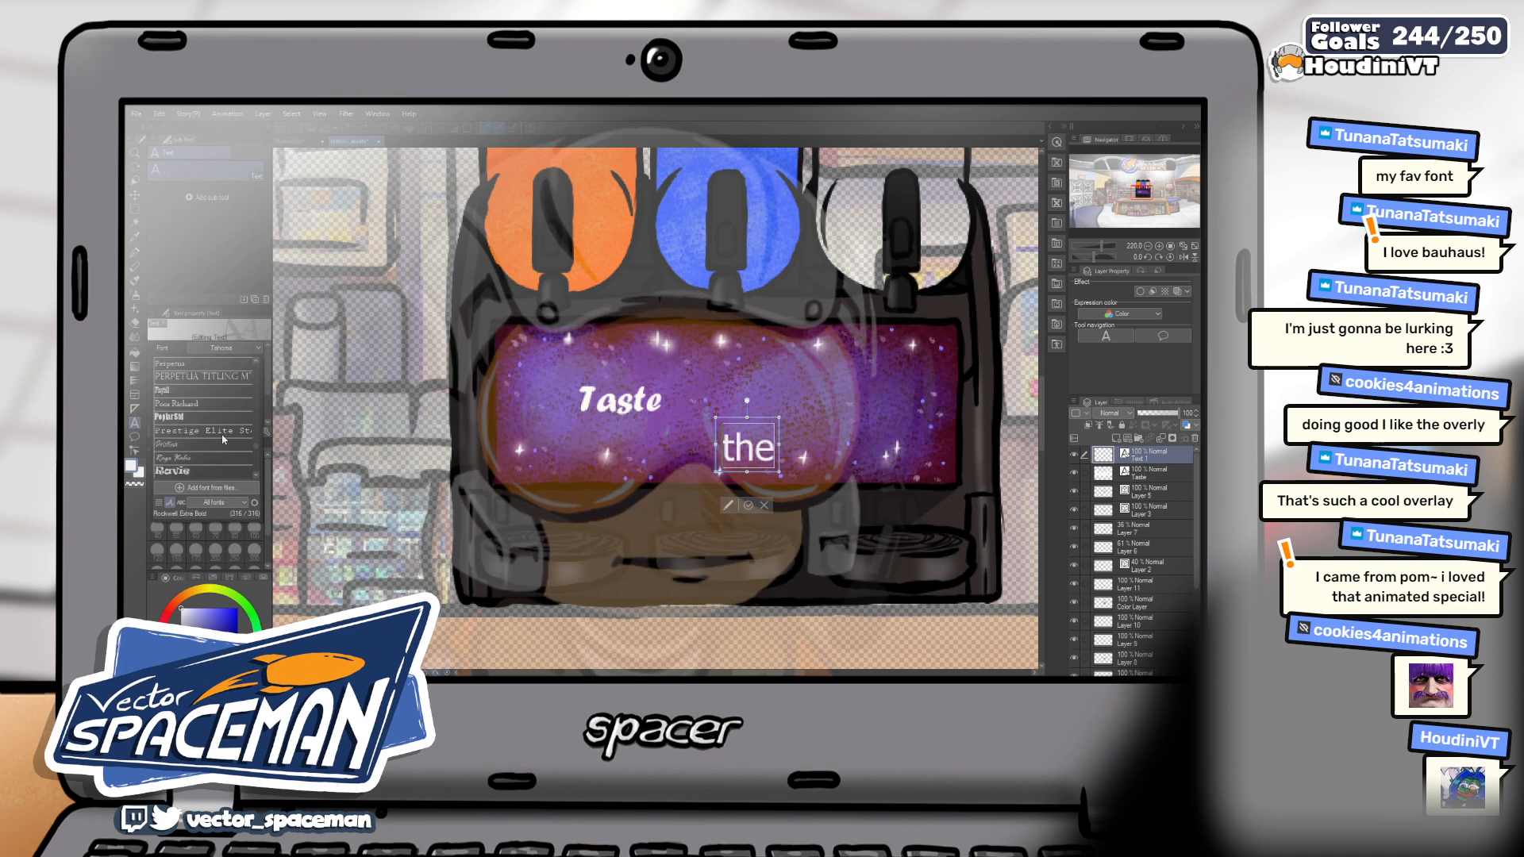
{"action": "scroll", "coordinate": [225, 439], "scroll_direction": "up", "scroll_amount": 5}
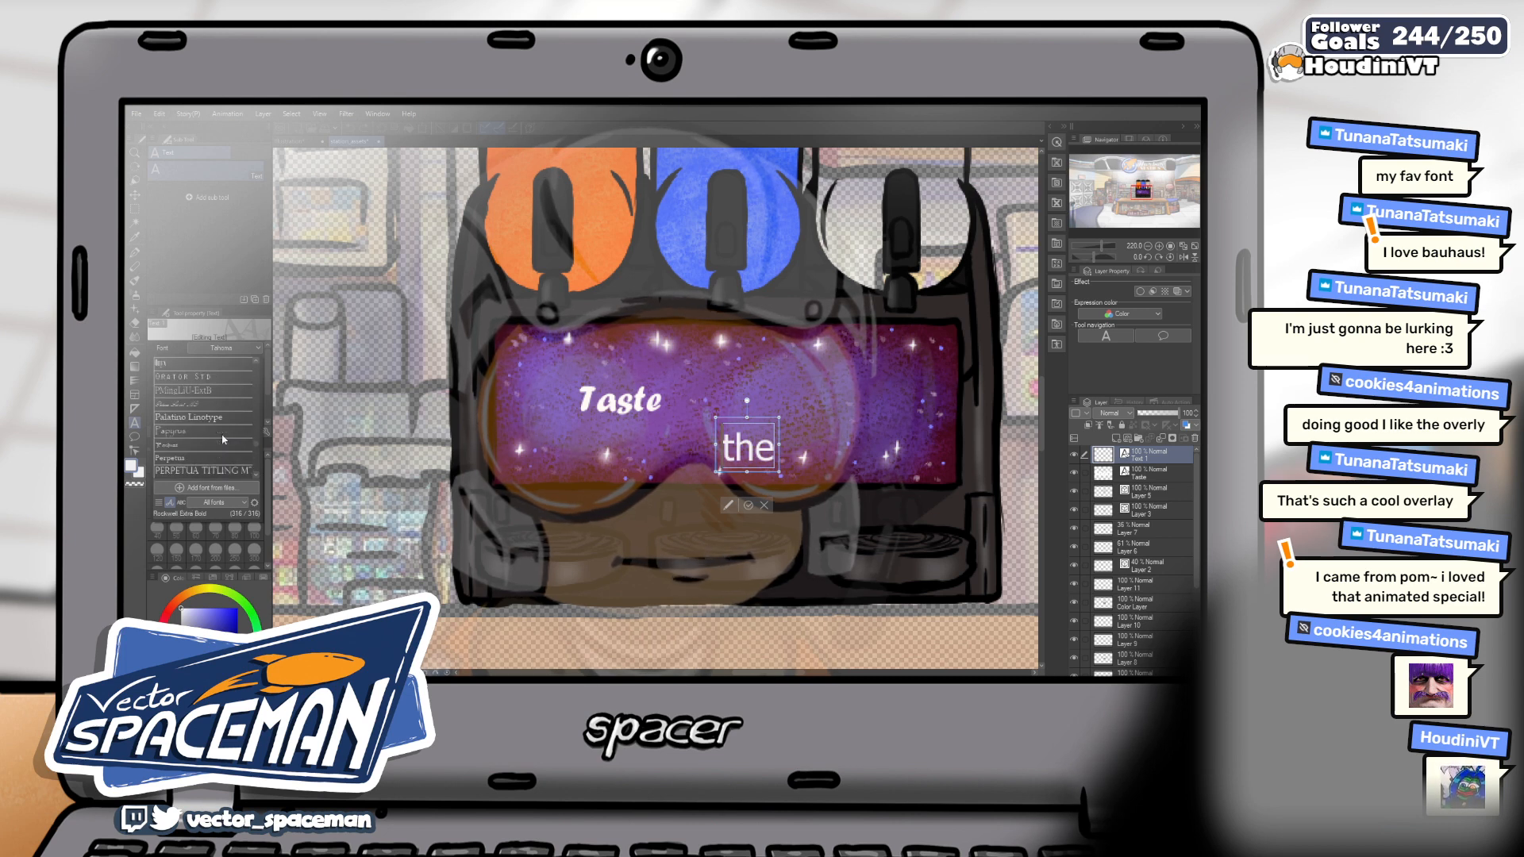
{"action": "scroll", "coordinate": [225, 439], "scroll_direction": "up", "scroll_amount": 5}
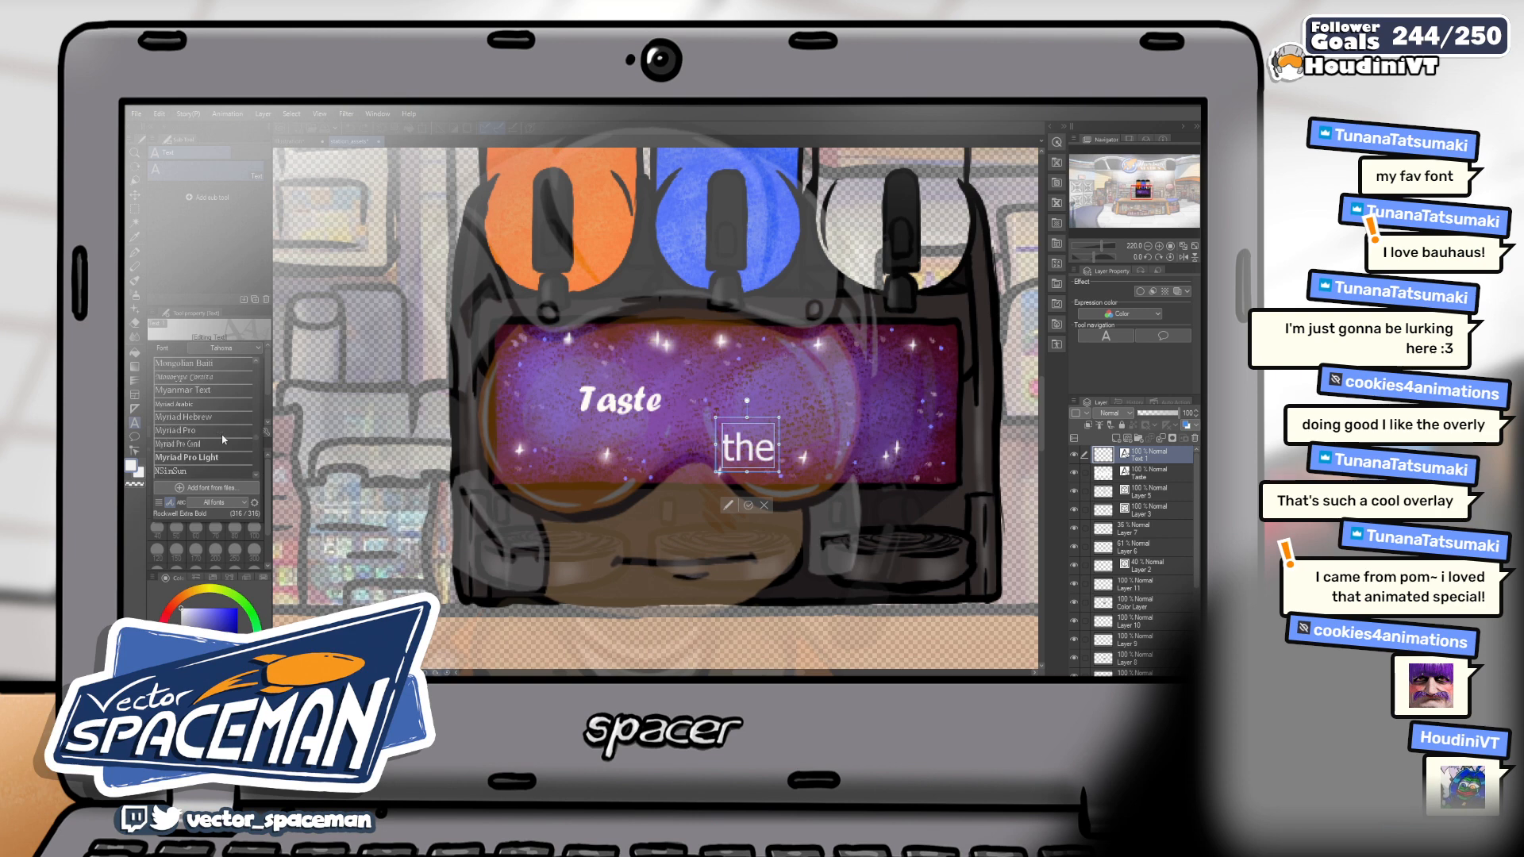
{"action": "scroll", "coordinate": [224, 439], "scroll_direction": "up", "scroll_amount": 5}
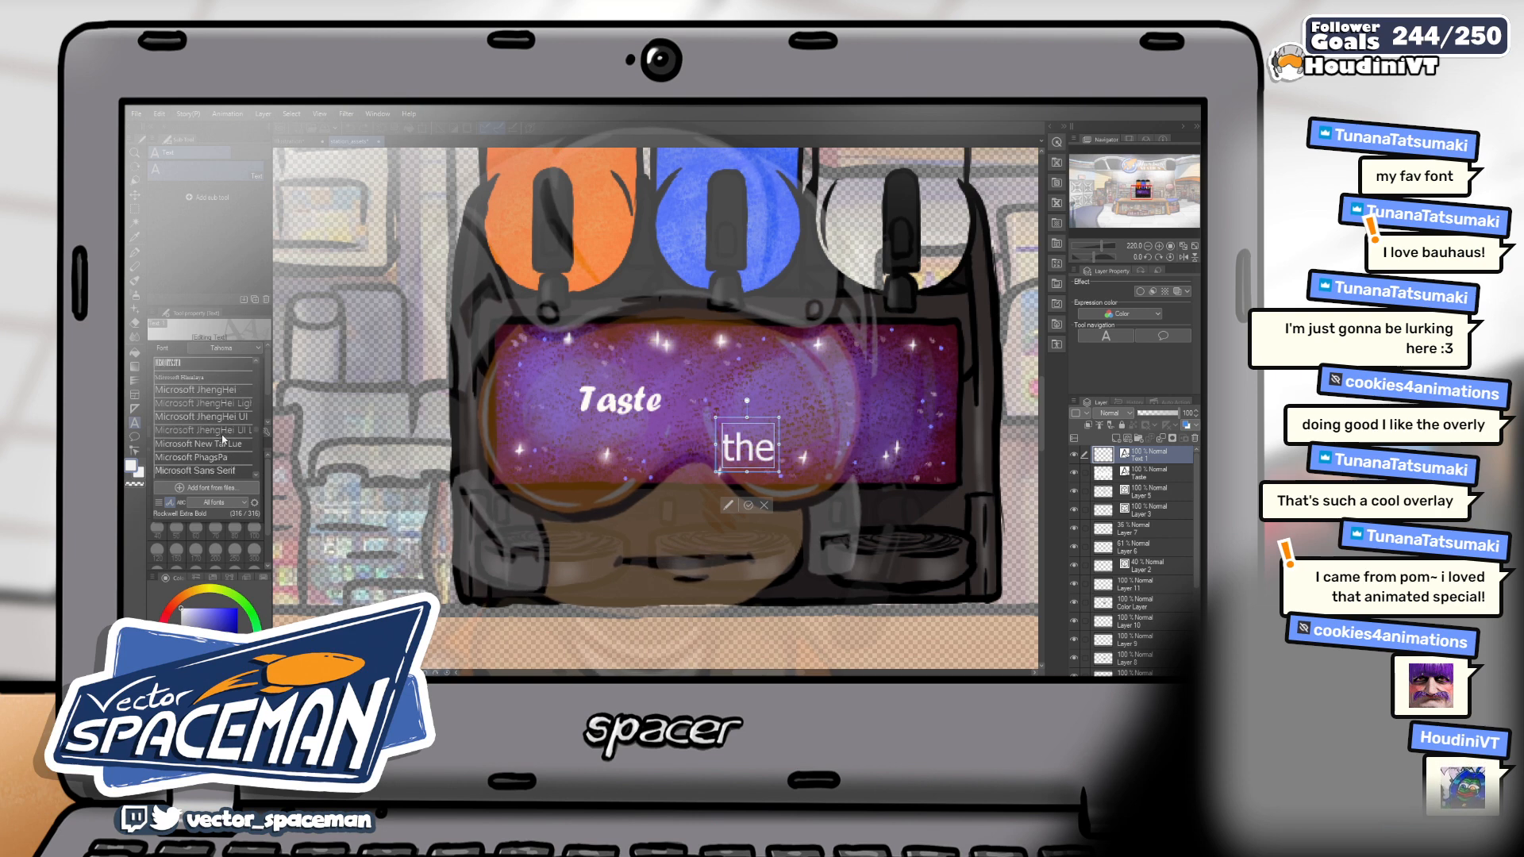
{"action": "scroll", "coordinate": [225, 439], "scroll_direction": "up", "scroll_amount": 2}
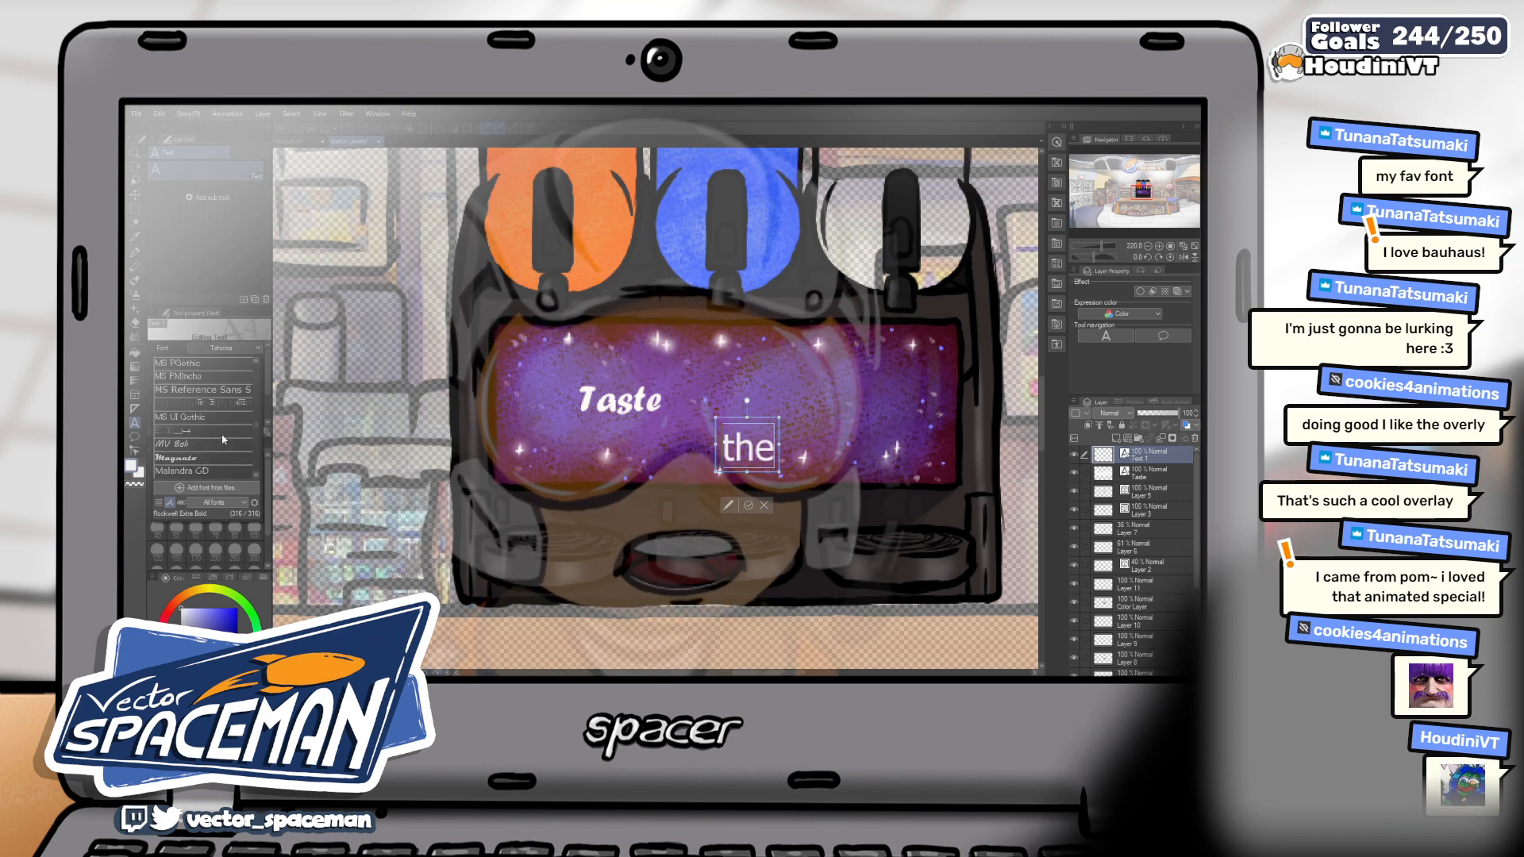
{"action": "left_click", "coordinate": [208, 458]}
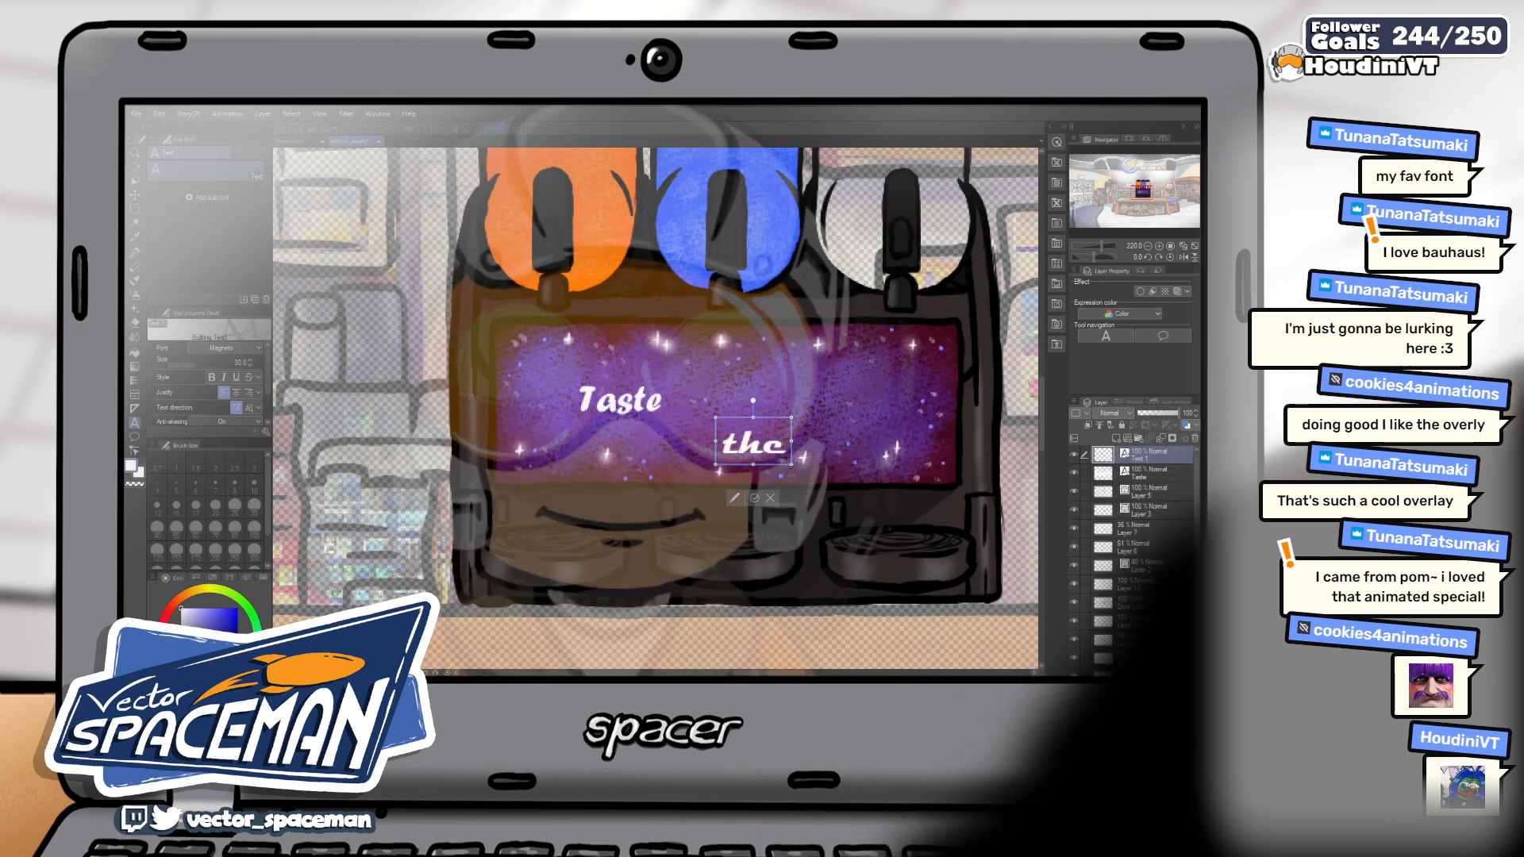
Replace the Magneto text "the" with "Taste" and commit the text
{"action": "key", "text": "ctrl+a"}
{"action": "type", "text": "TA"}
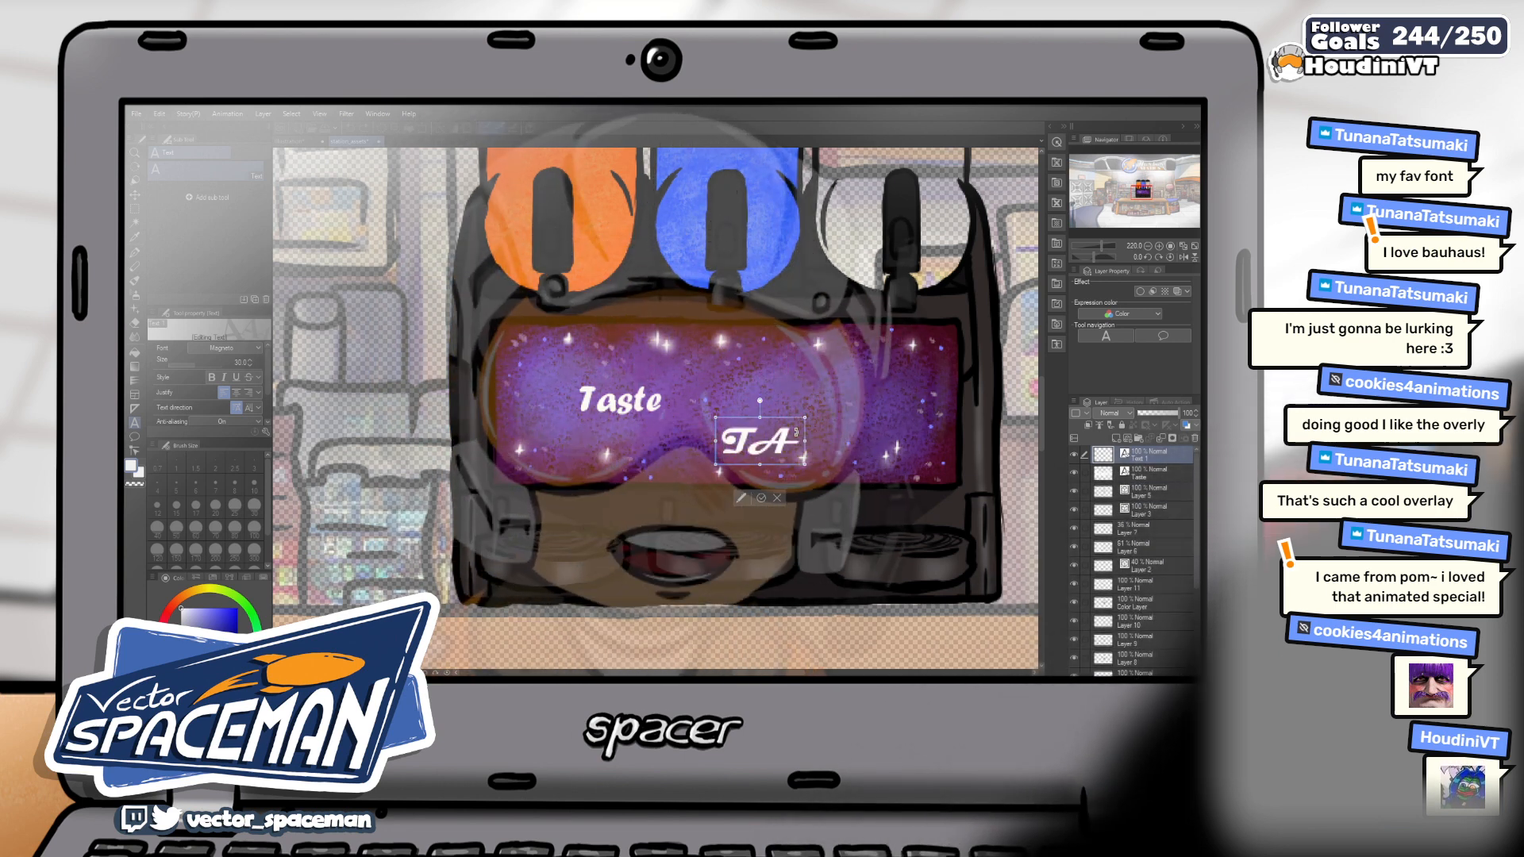
{"action": "type", "text": "STaste"}
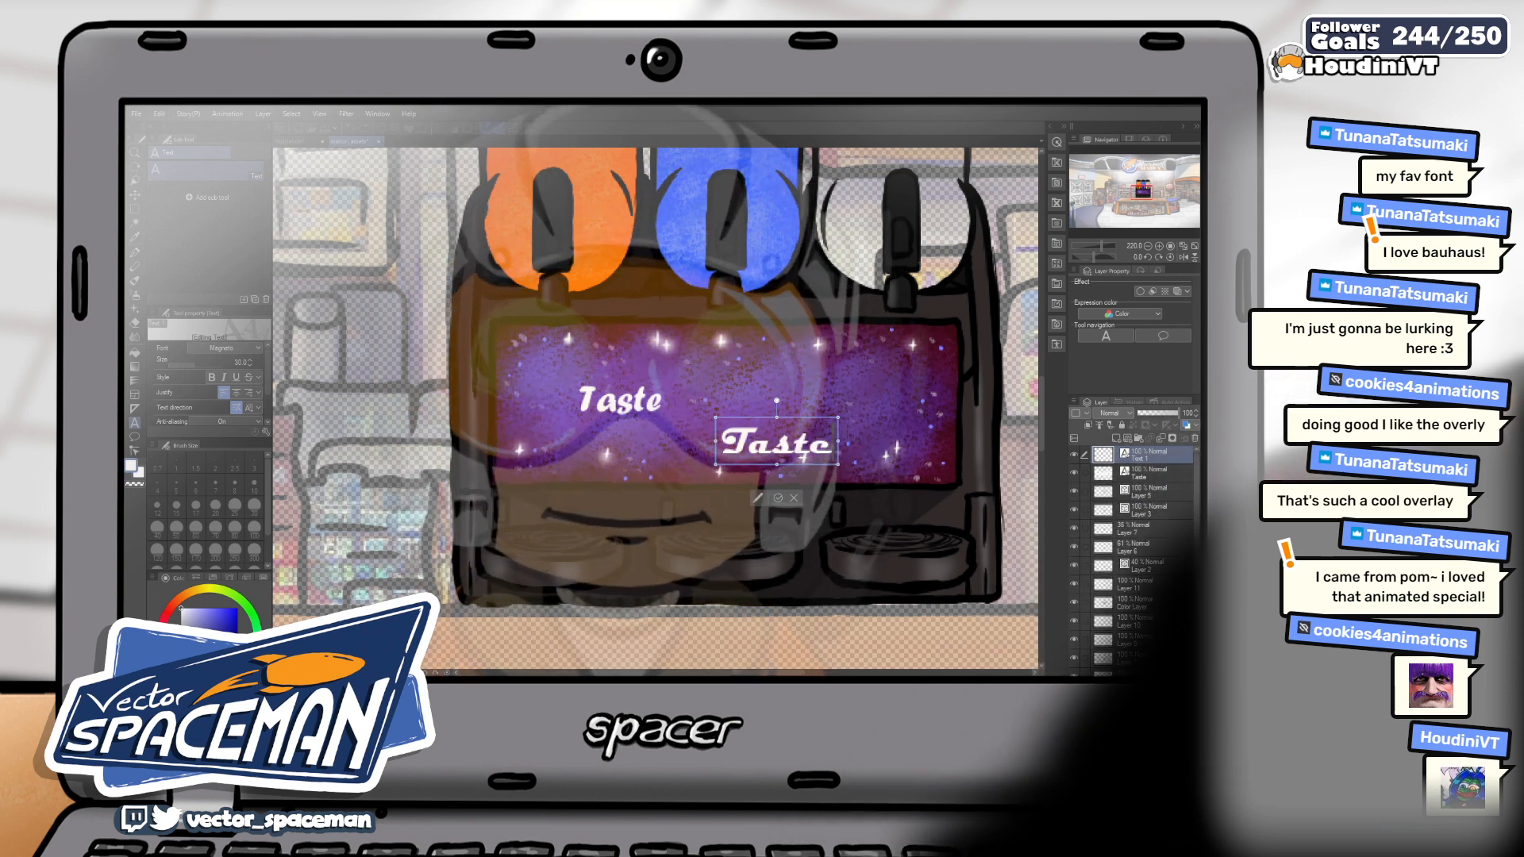
{"action": "left_click", "coordinate": [659, 431]}
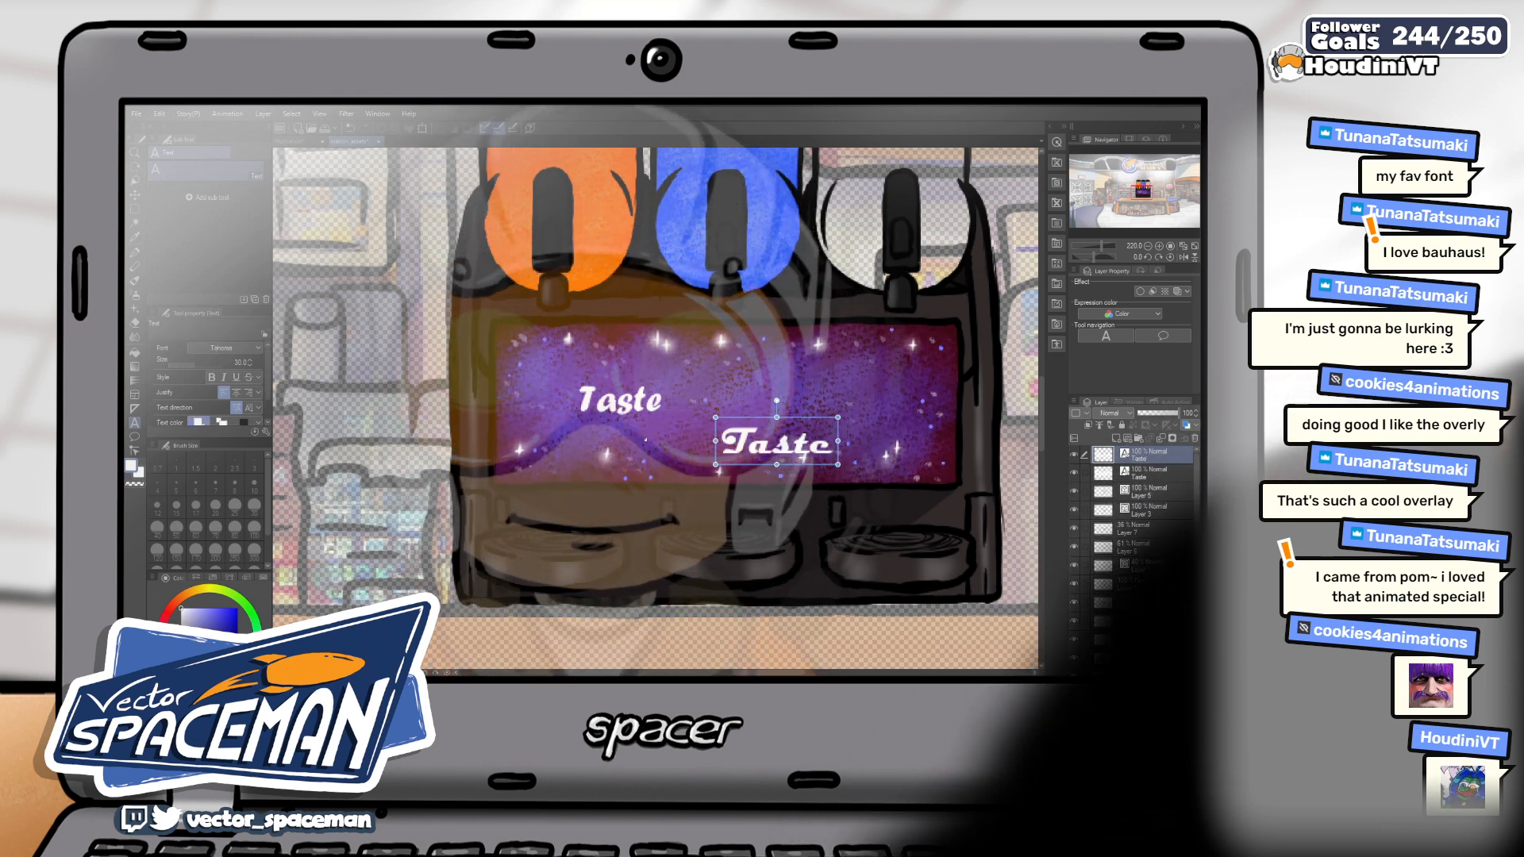
Delete the Forte "Taste" text layer and move the Magneto "Taste" to the upper-left area of the galaxy label
{"action": "key", "text": "k"}
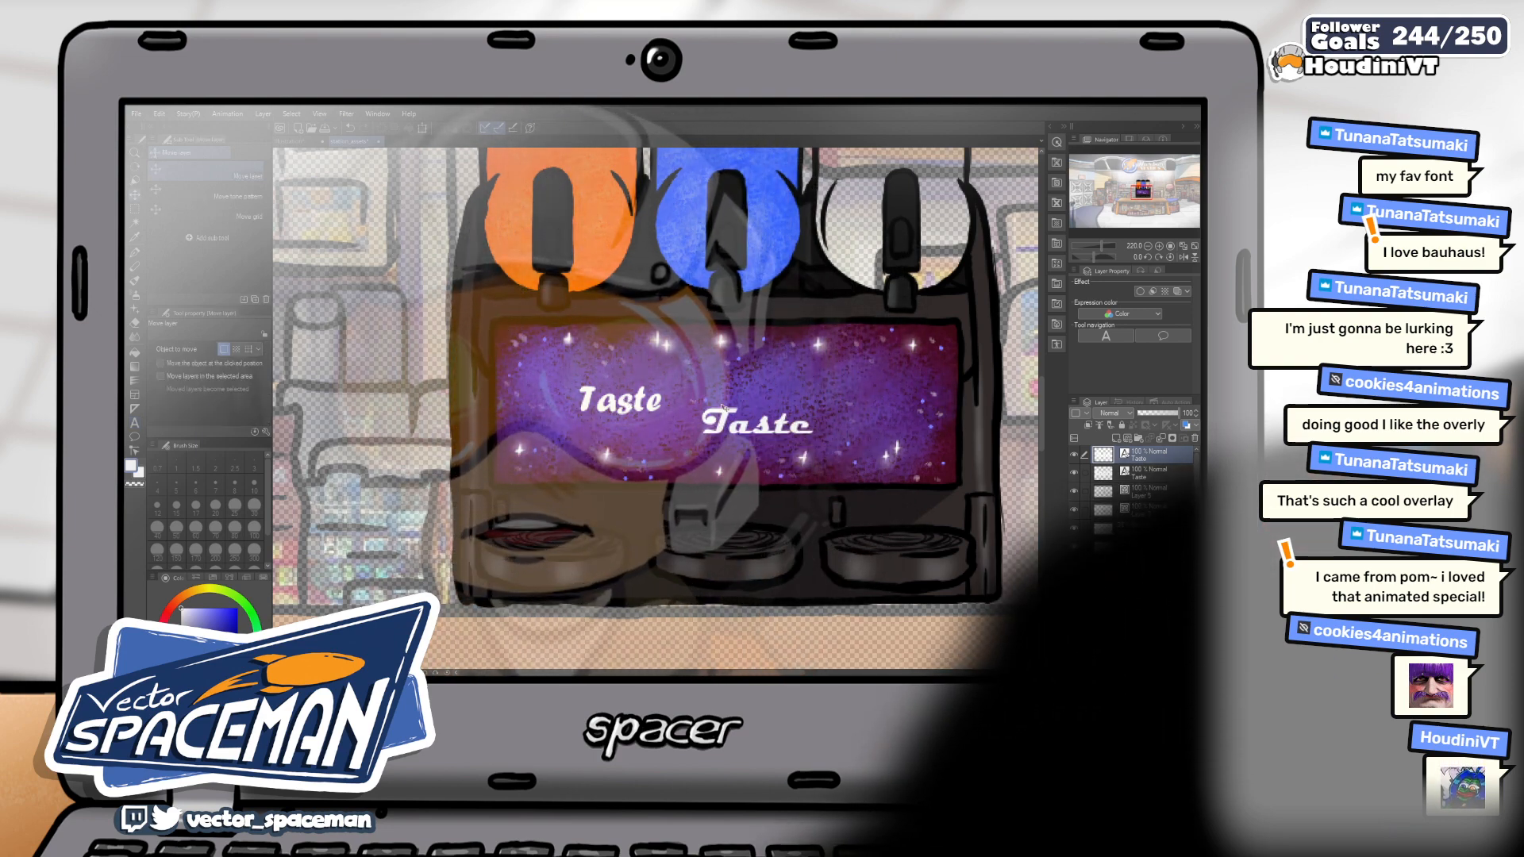
{"action": "left_click", "coordinate": [1159, 477]}
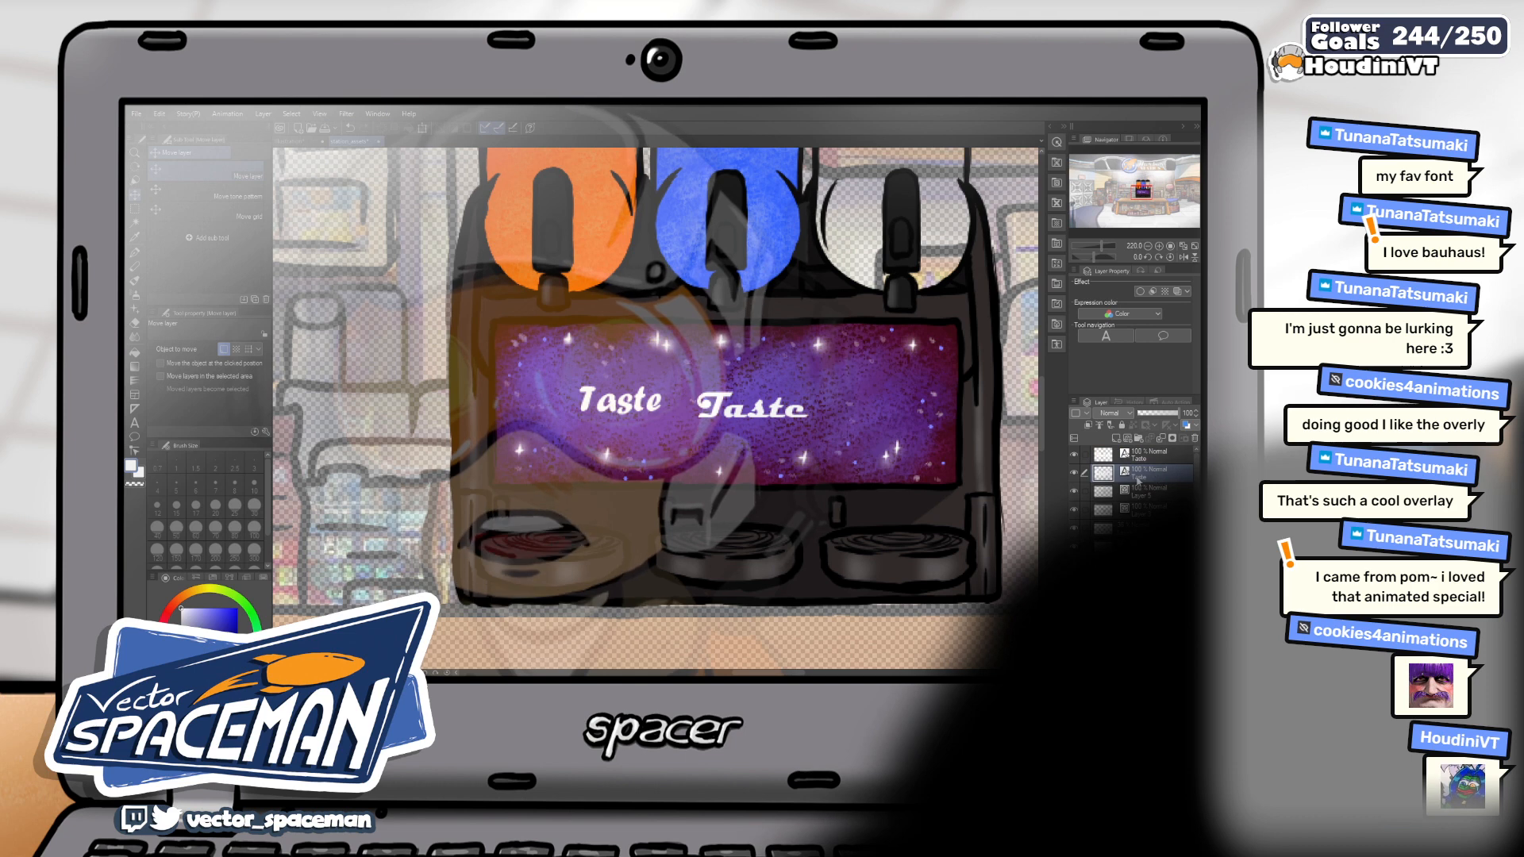
{"action": "right_click", "coordinate": [1137, 480]}
{"action": "left_click", "coordinate": [1127, 279]}
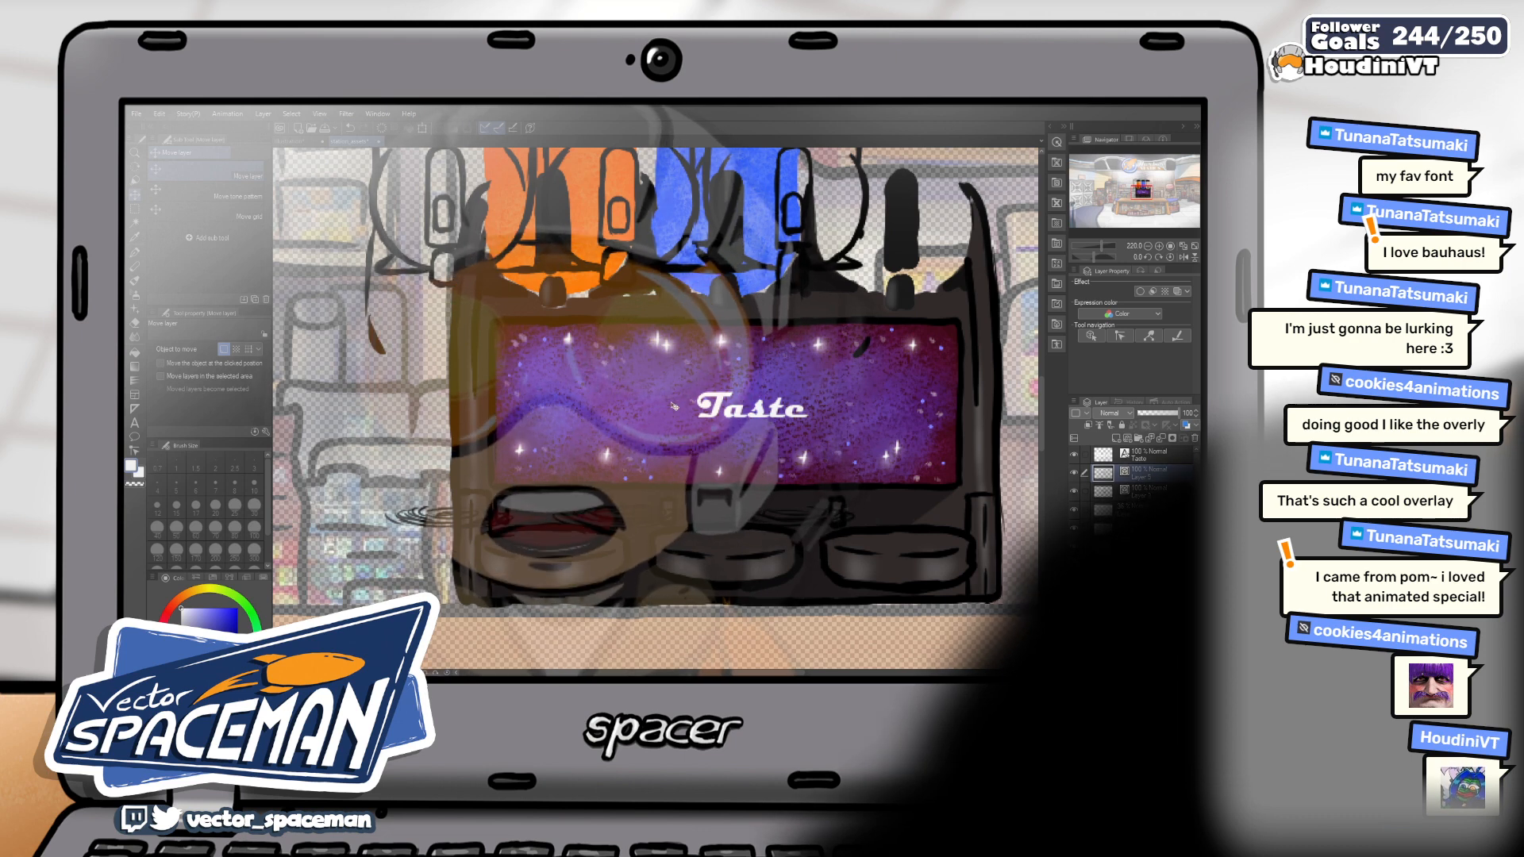
{"action": "left_click", "coordinate": [1143, 458]}
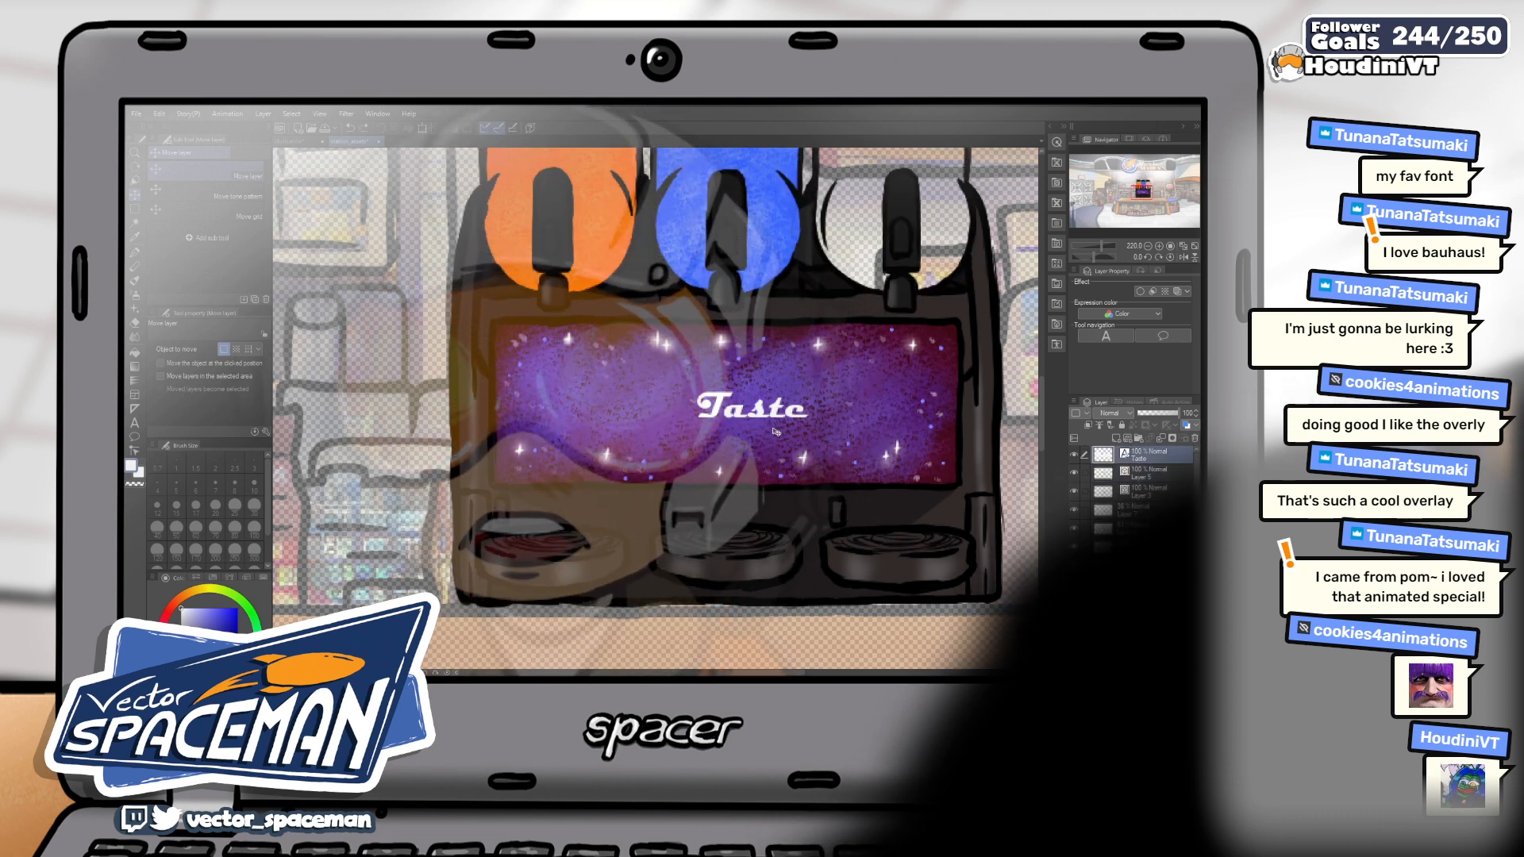
{"action": "left_click_drag", "start_coordinate": [779, 416], "coordinate": [634, 378]}
Add the text "the" below the end of "Taste" on the galaxy label
{"action": "key", "text": "t"}
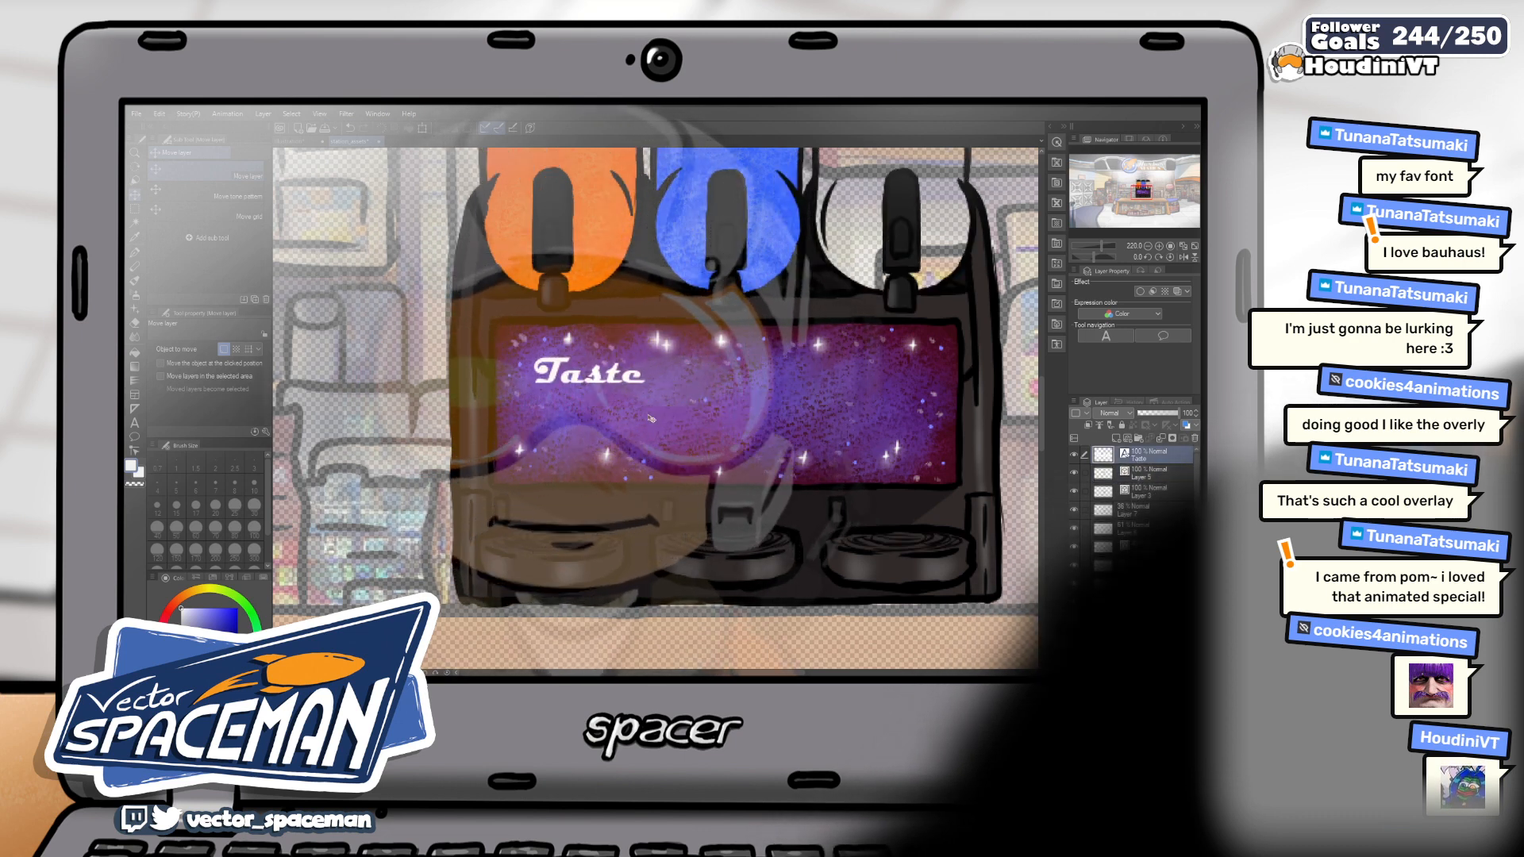
{"action": "left_click", "coordinate": [616, 383]}
{"action": "type", "text": "the"}
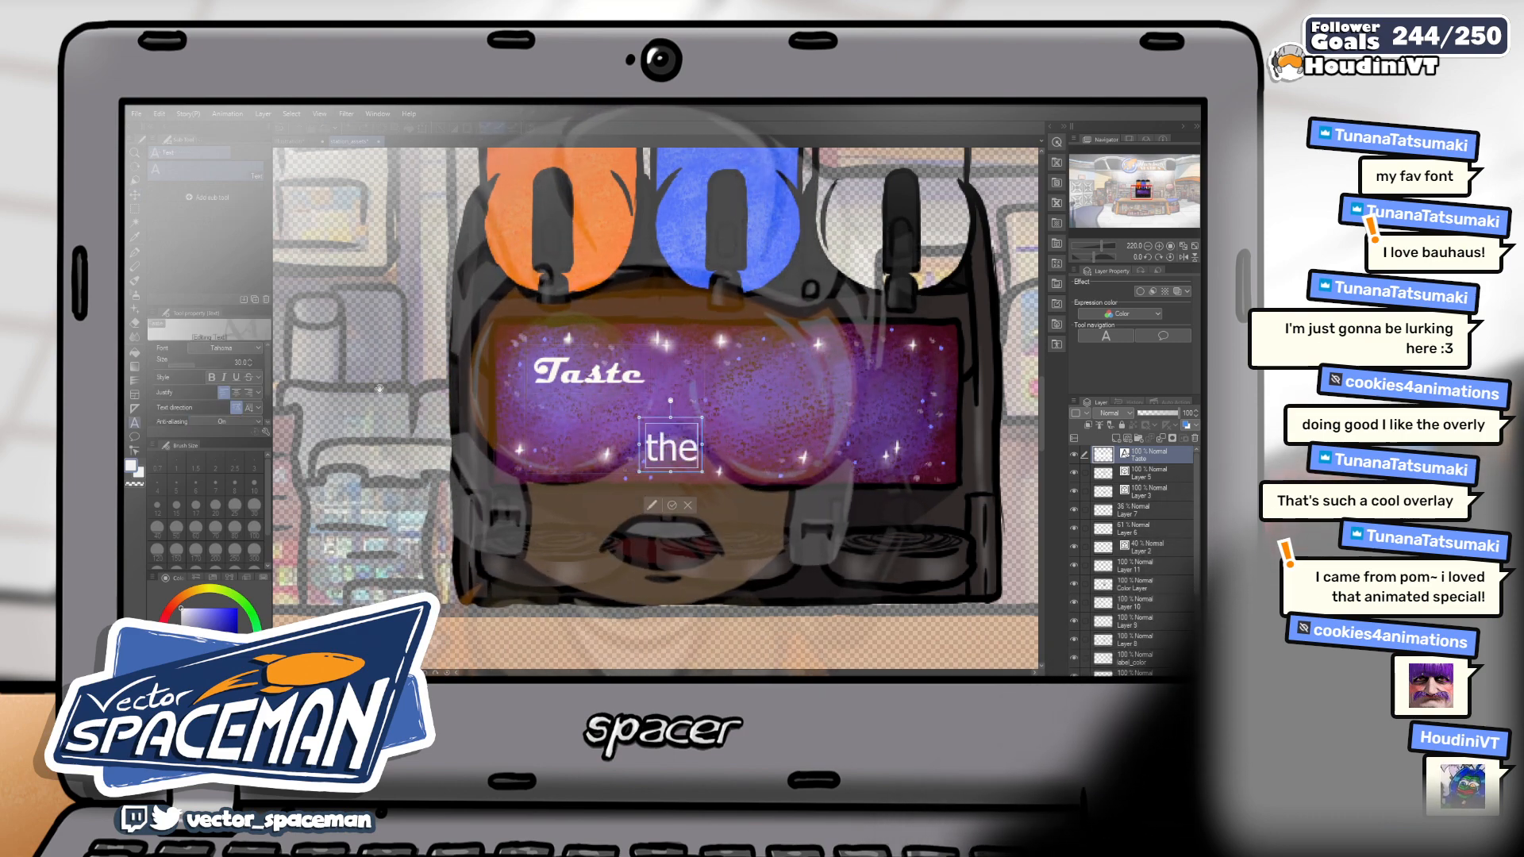
Set the new text "the" on the galaxy label in the Magneto font and commit the text
{"action": "left_click", "coordinate": [225, 348]}
{"action": "scroll", "coordinate": [223, 362], "scroll_direction": "up", "scroll_amount": 4}
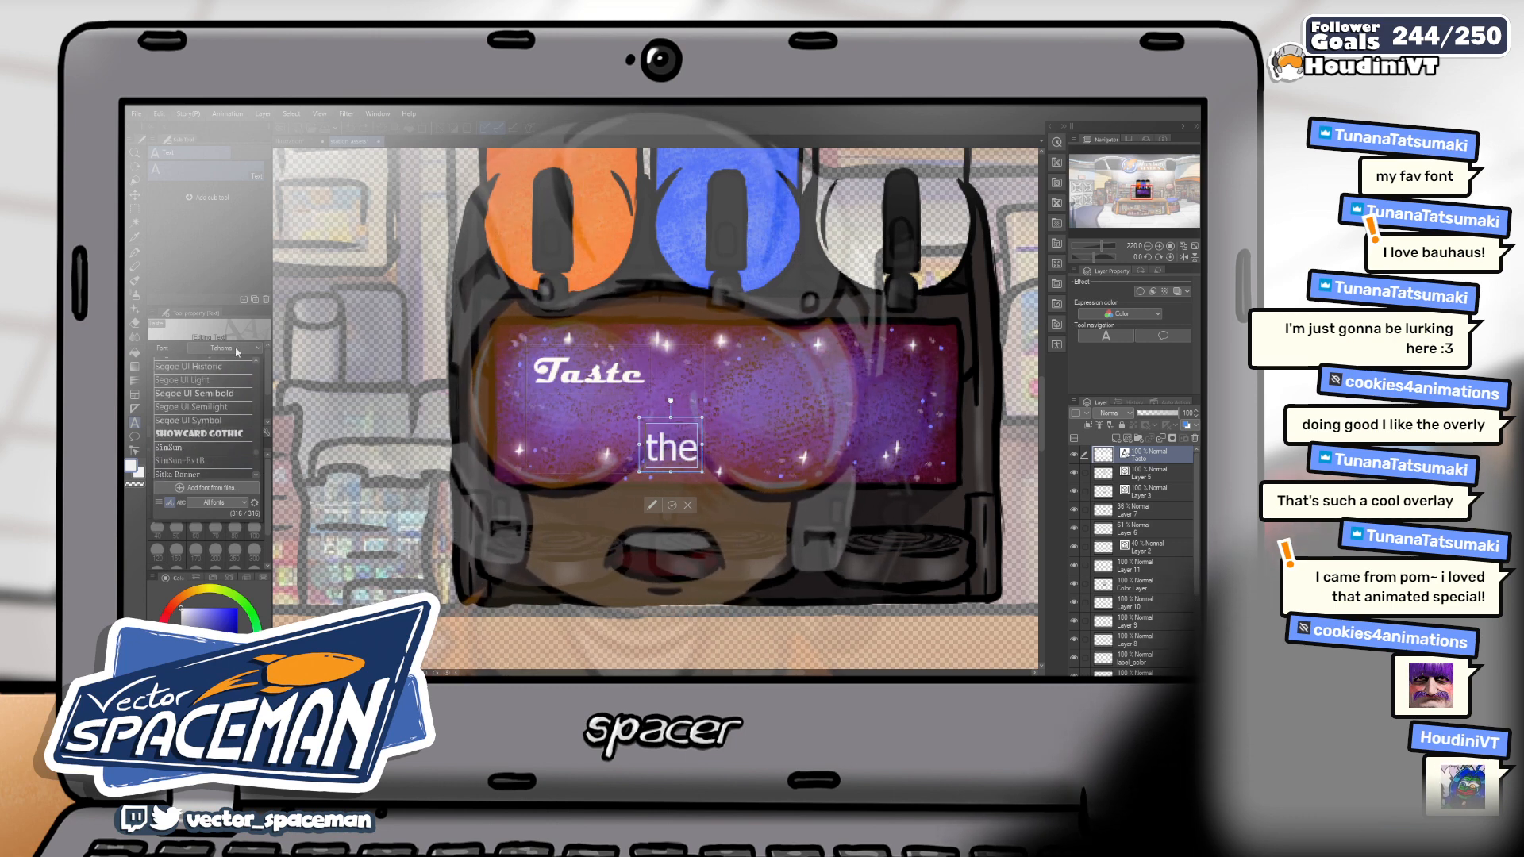
{"action": "left_click", "coordinate": [225, 351]}
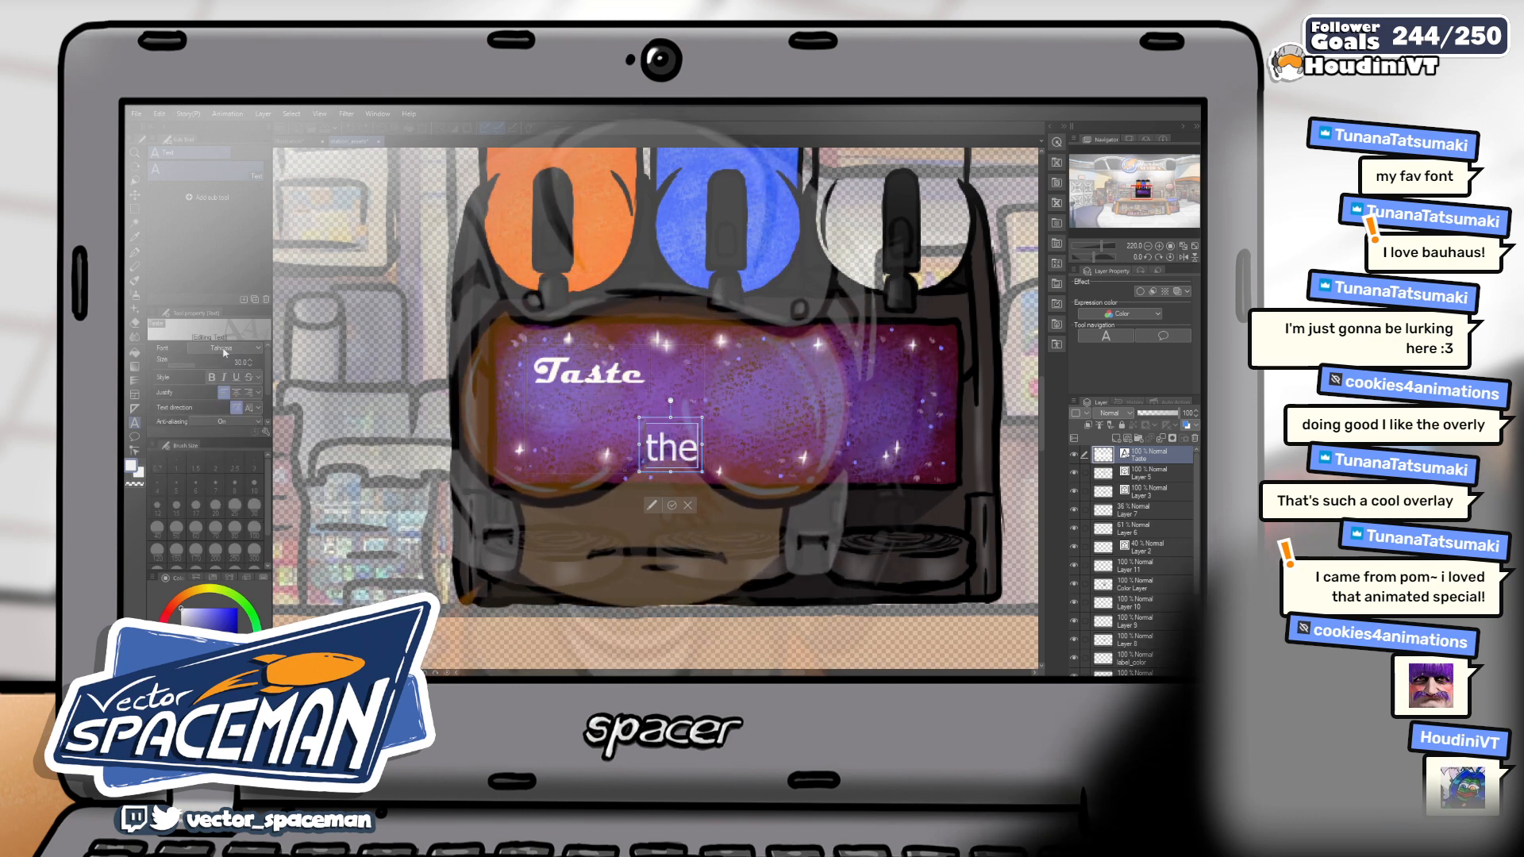
{"action": "left_click", "coordinate": [227, 350]}
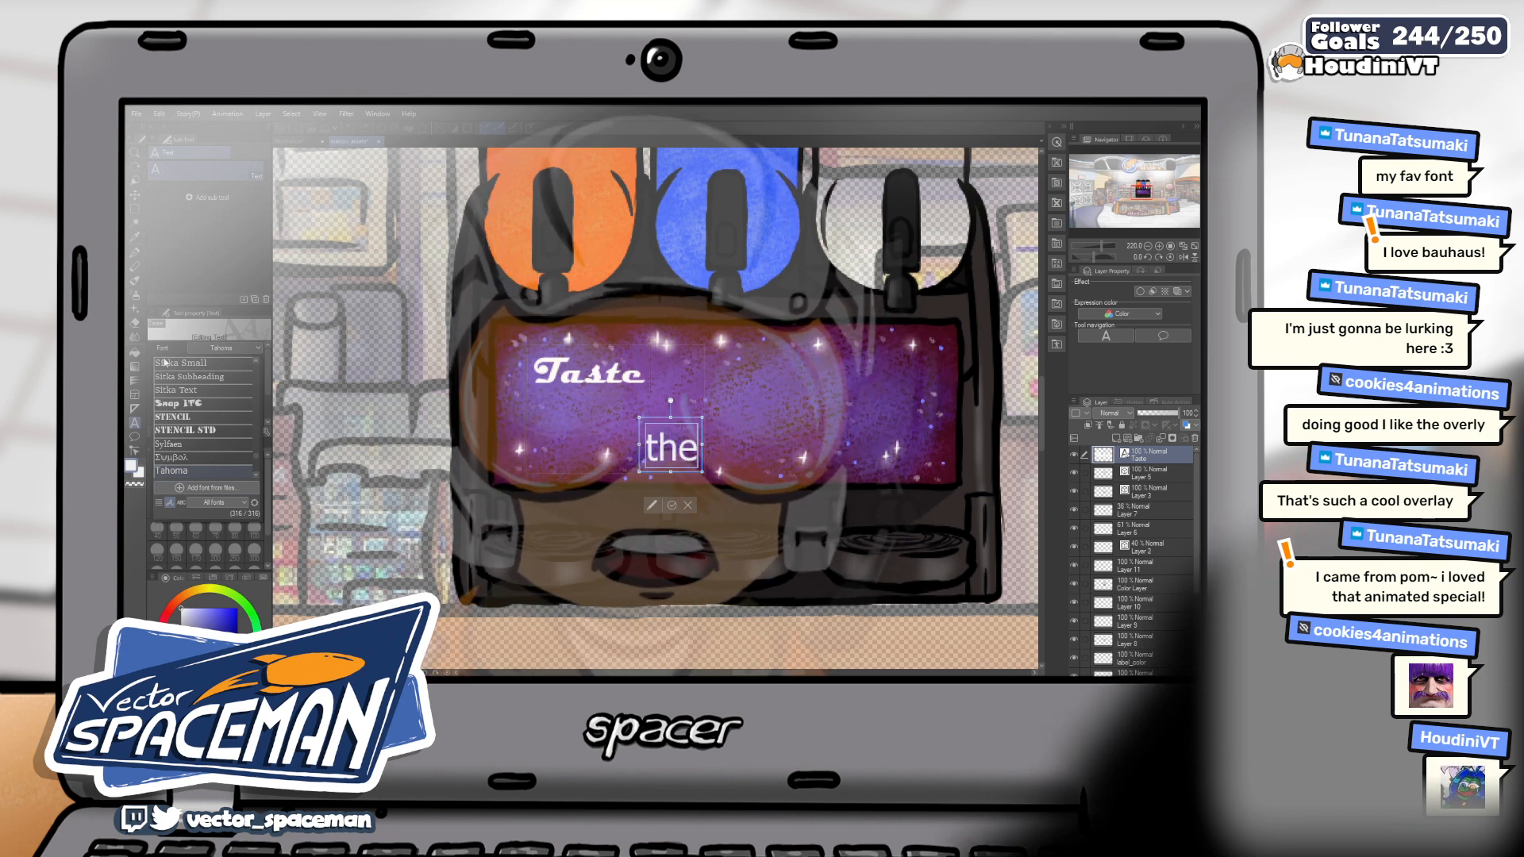
{"action": "left_click_drag", "start_coordinate": [258, 458], "coordinate": [262, 413]}
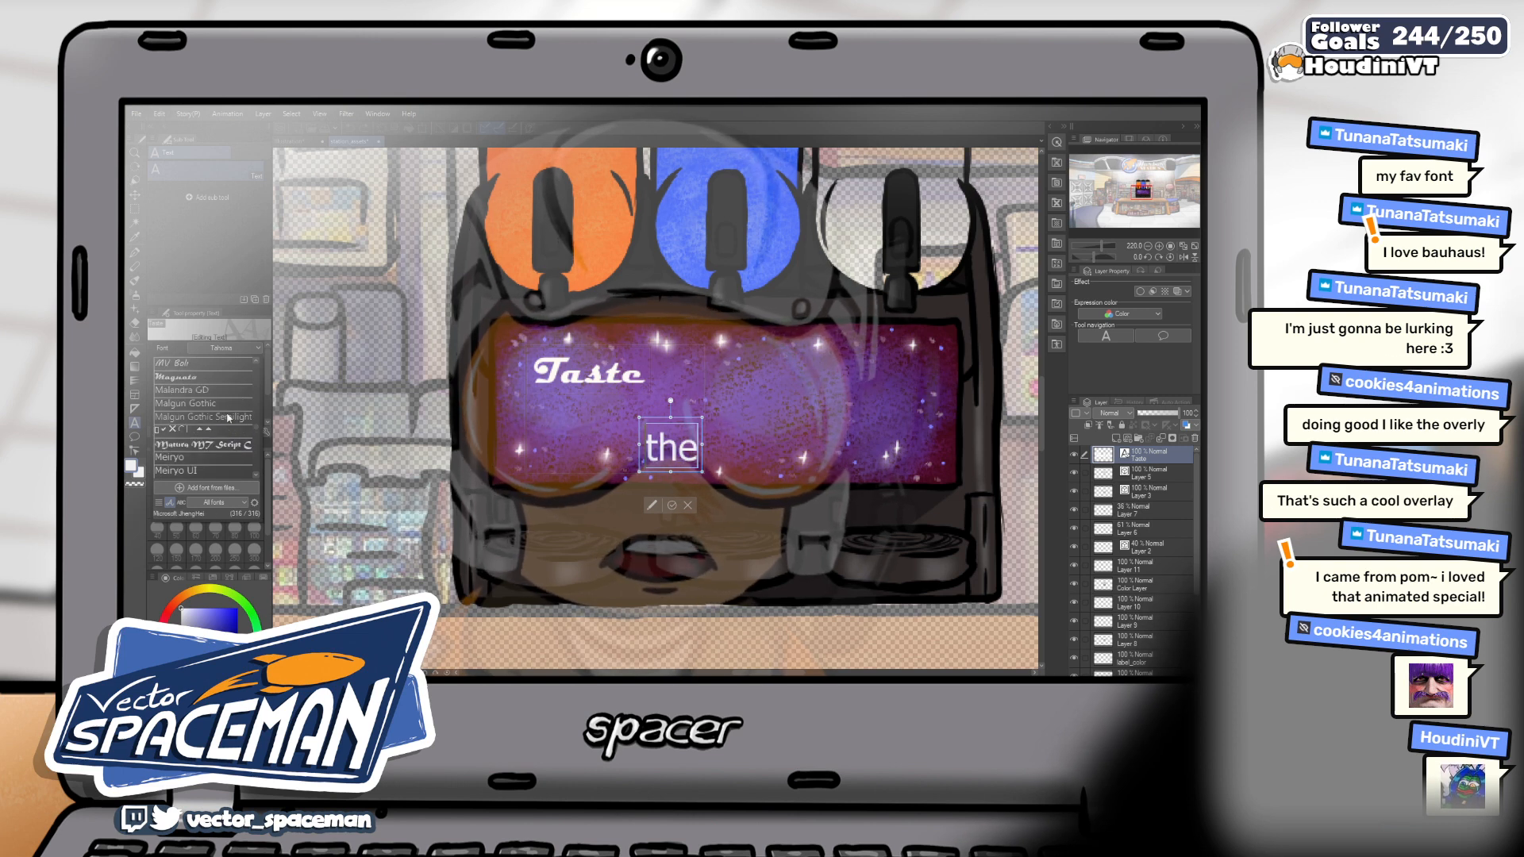
{"action": "left_click", "coordinate": [206, 416]}
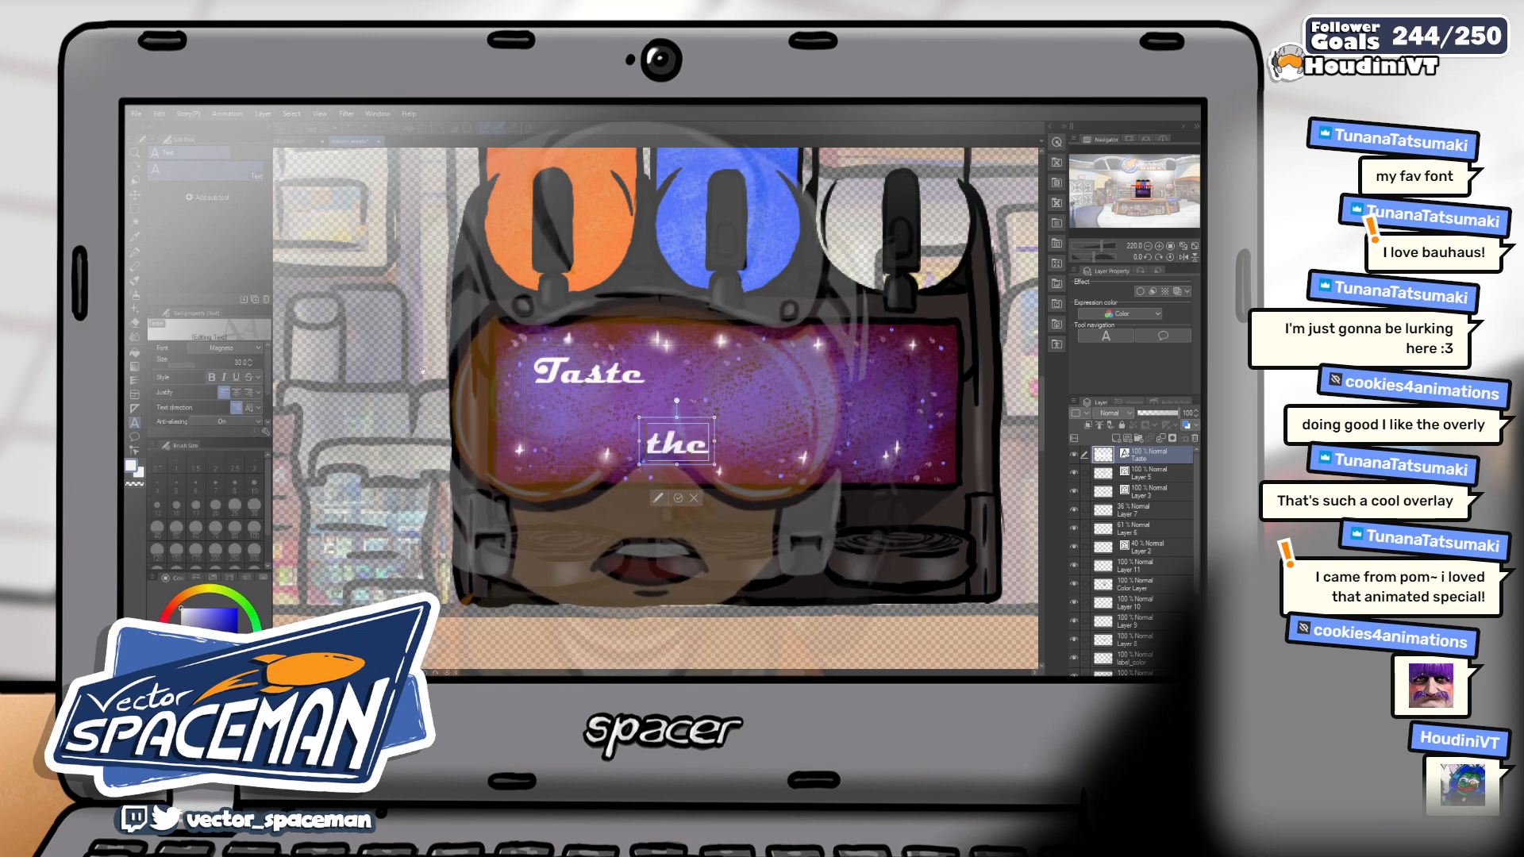
{"action": "left_click", "coordinate": [679, 500]}
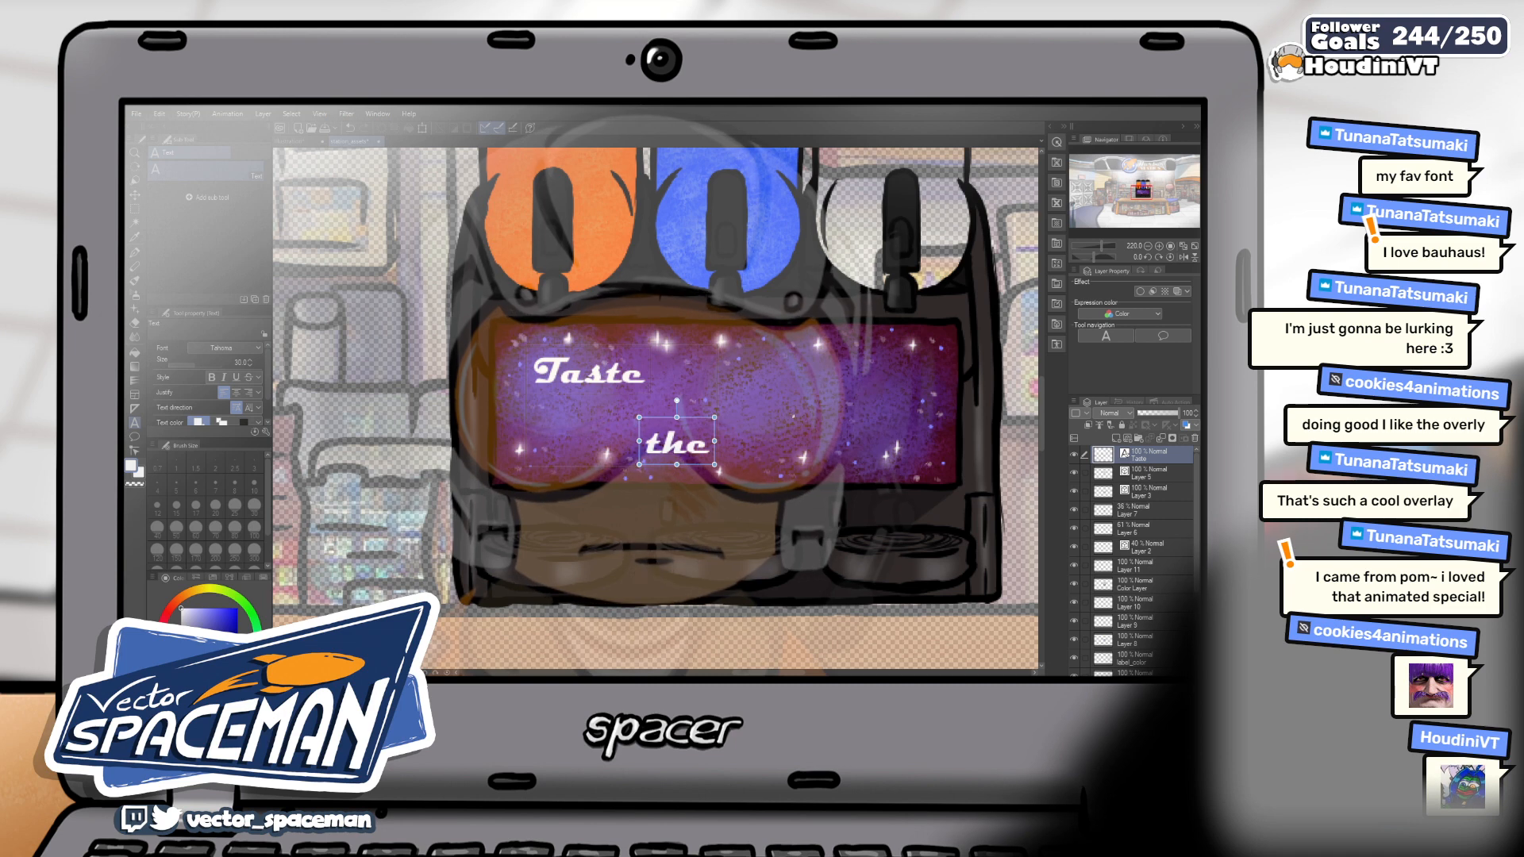
Add the text "Space" on the right part of the galaxy label, set it in Magneto and commit the text
{"action": "left_click", "coordinate": [819, 416]}
{"action": "type", "text": "Space"}
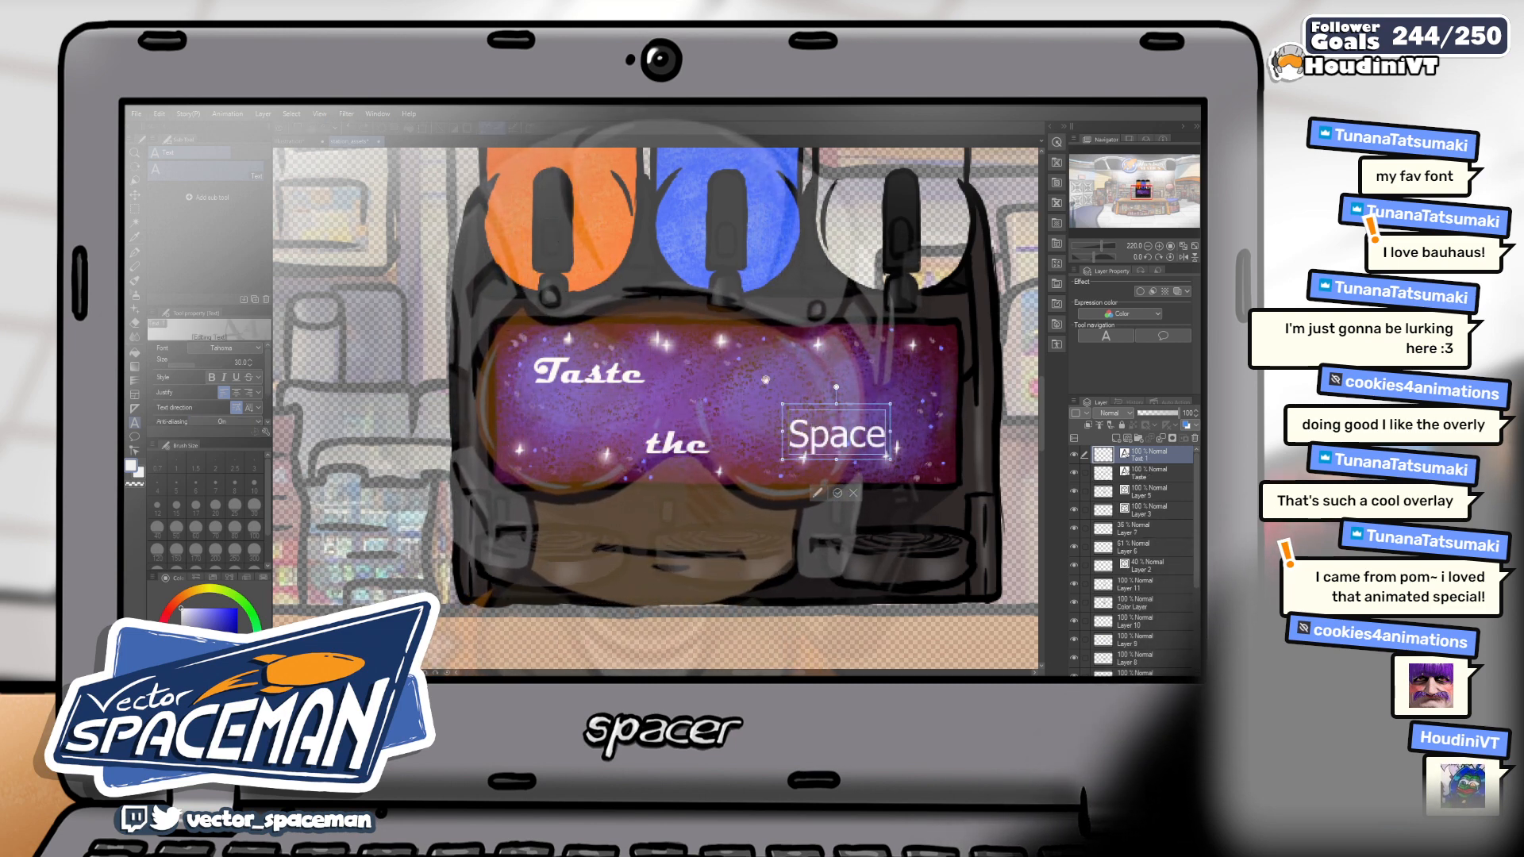
{"action": "left_click", "coordinate": [257, 348]}
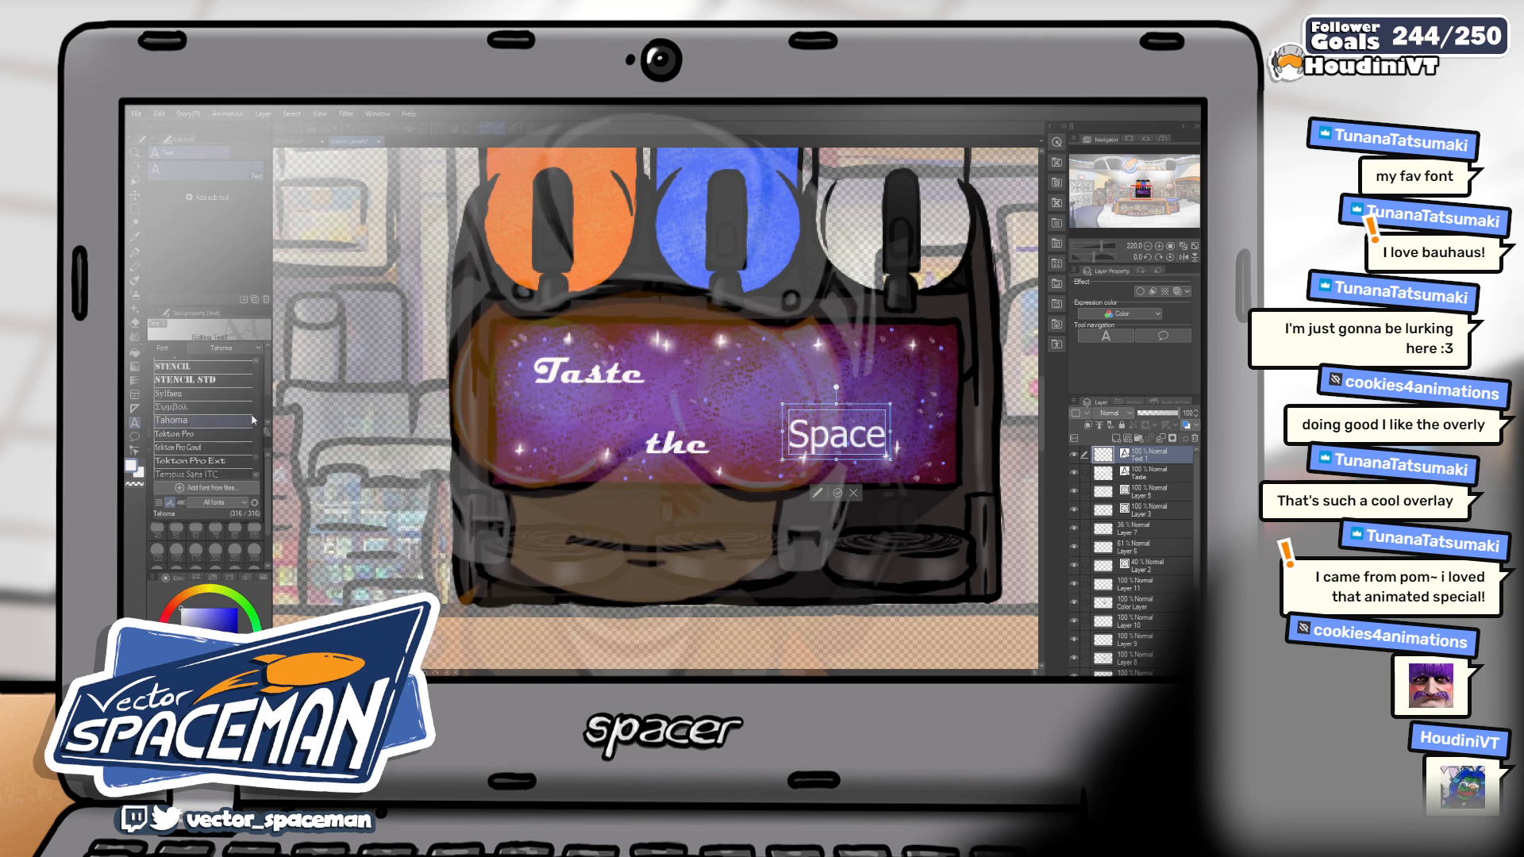
{"action": "scroll", "coordinate": [262, 429], "scroll_direction": "up", "scroll_amount": 5}
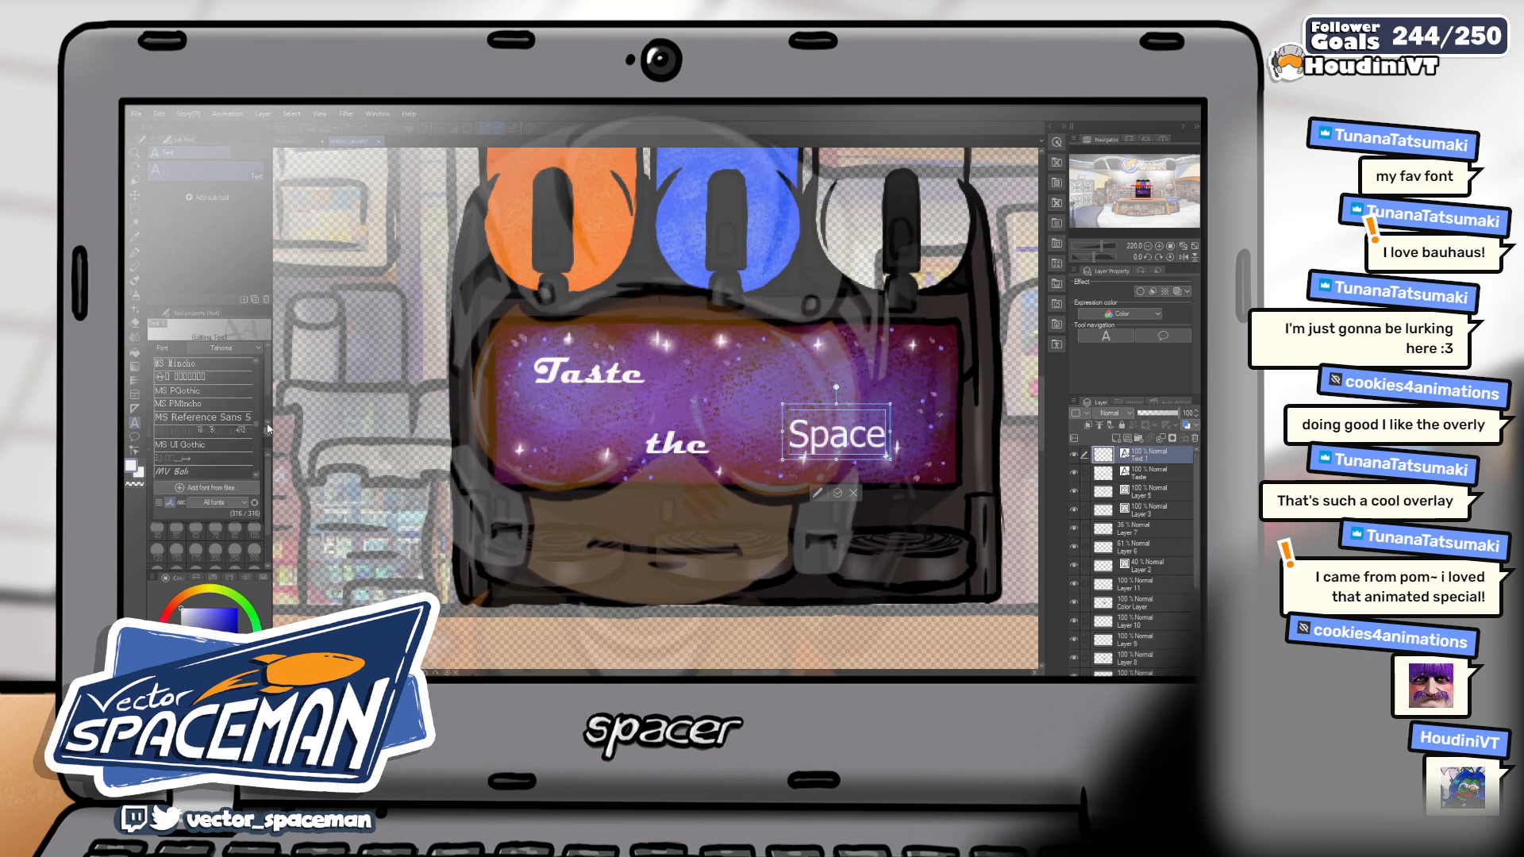
{"action": "scroll", "coordinate": [268, 428], "scroll_direction": "up", "scroll_amount": 3}
{"action": "scroll", "coordinate": [236, 437], "scroll_direction": "down", "scroll_amount": 1}
{"action": "scroll", "coordinate": [230, 449], "scroll_direction": "down", "scroll_amount": 3}
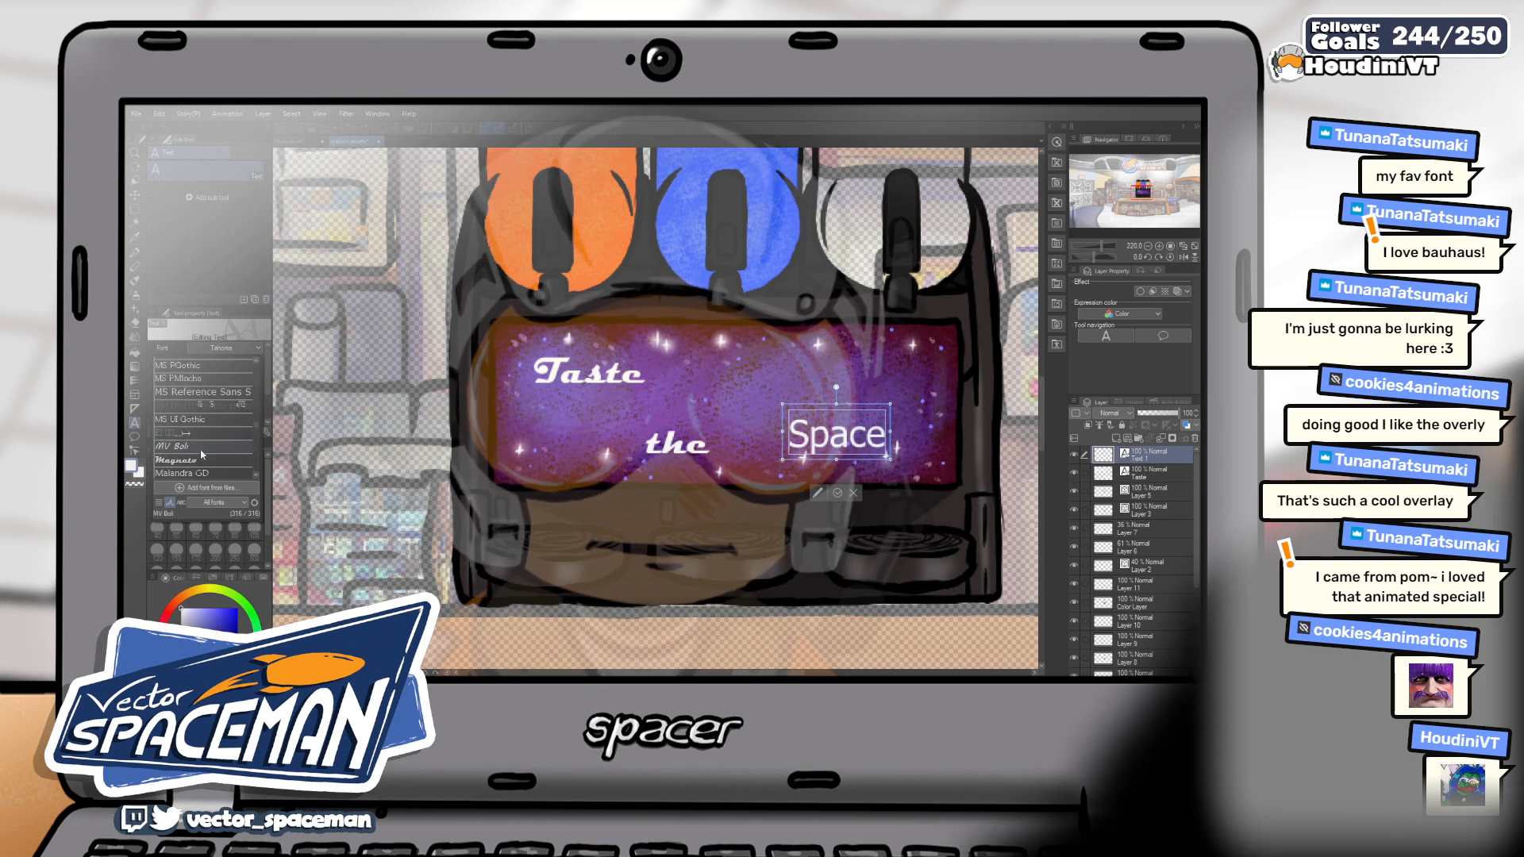
{"action": "left_click", "coordinate": [203, 461]}
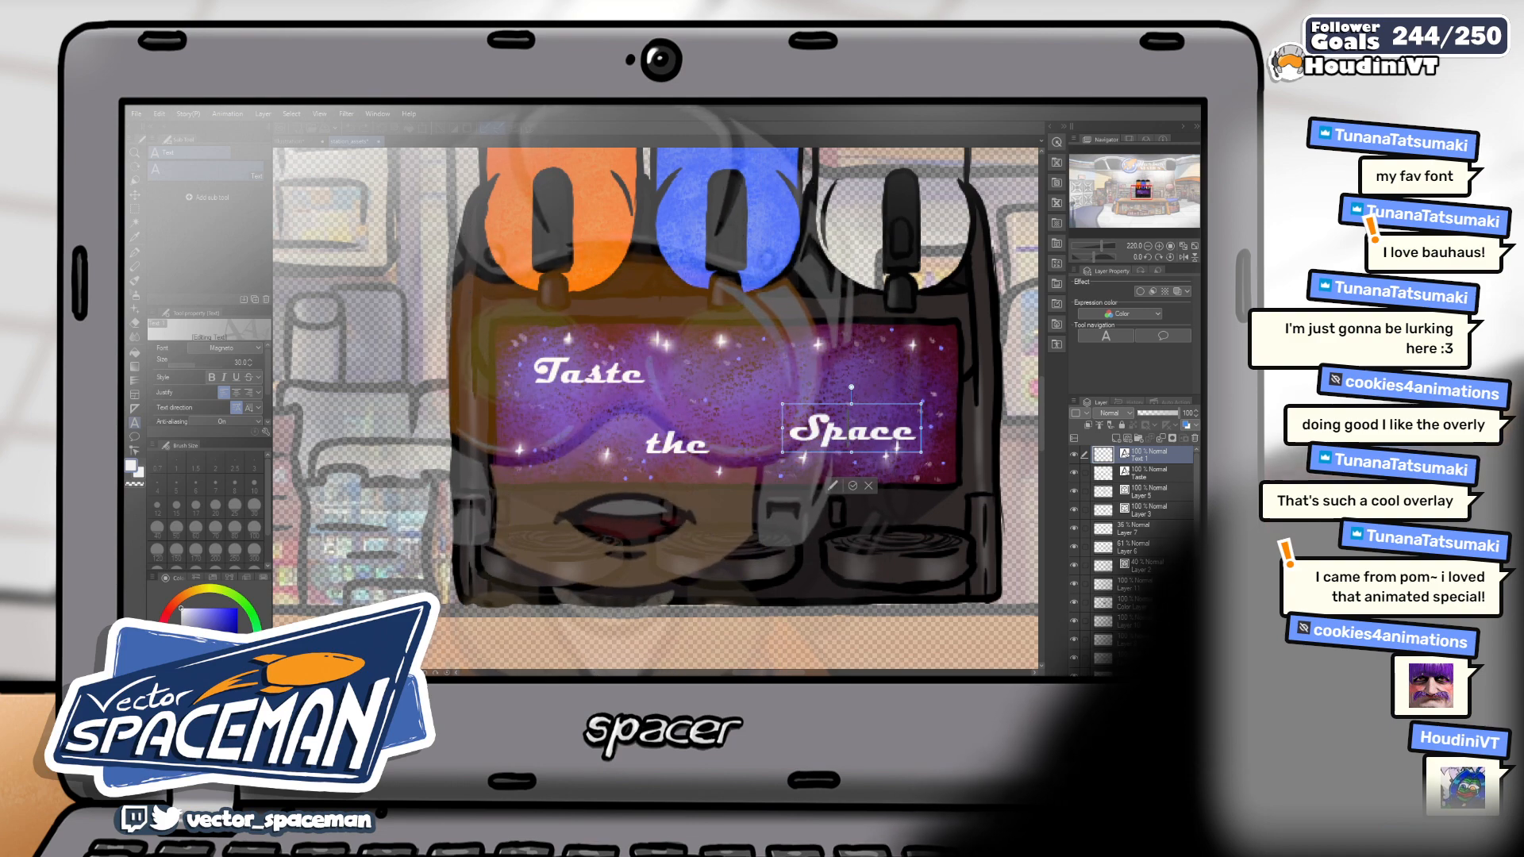
{"action": "left_click", "coordinate": [853, 486]}
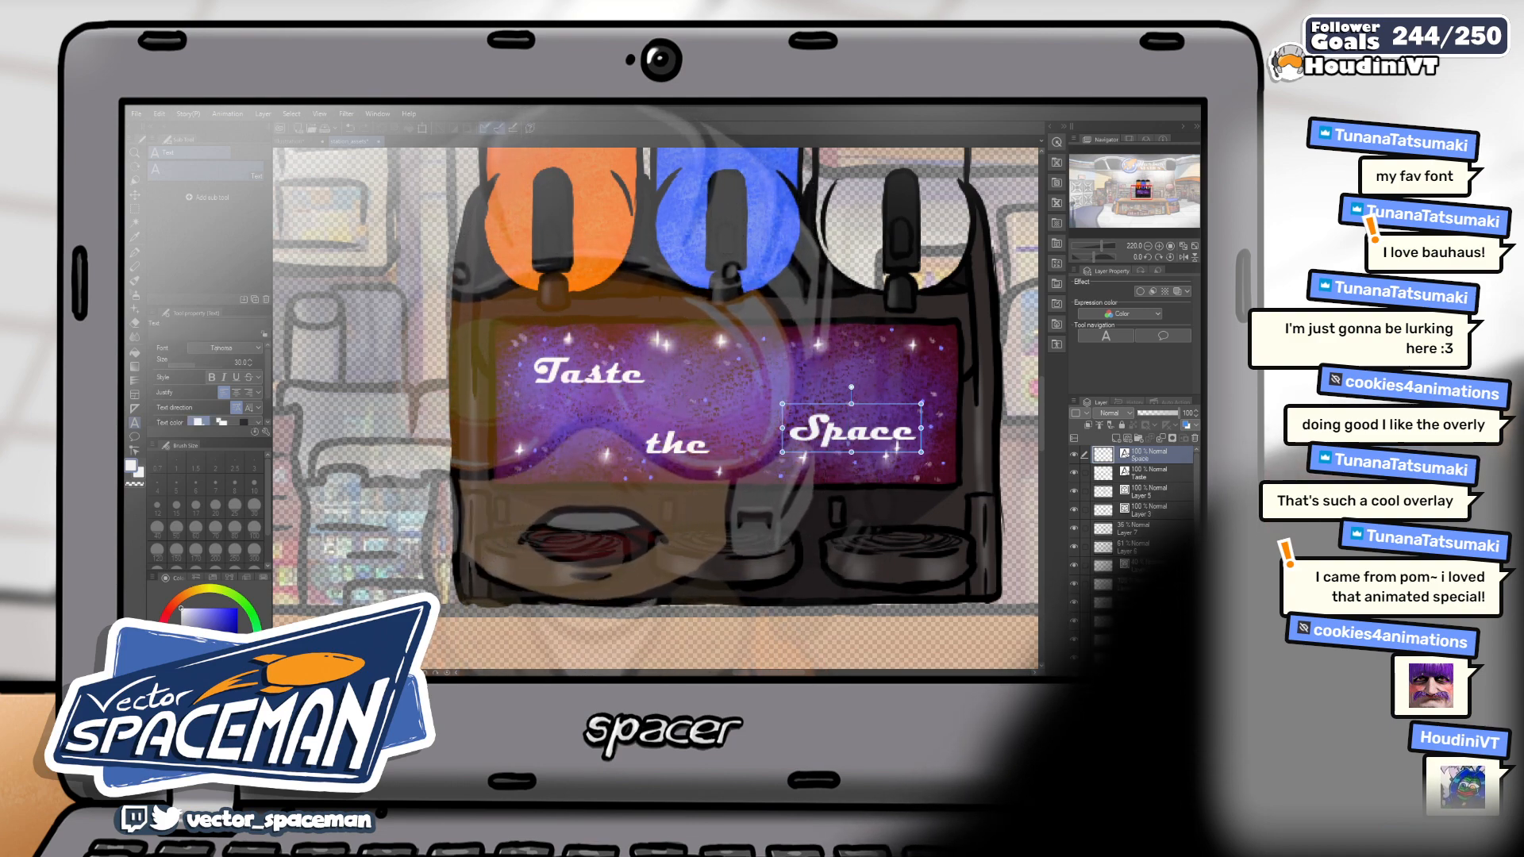
Shift the "Space" text slightly to the right on the label and check which layer holds the other words
{"action": "key", "text": "k"}
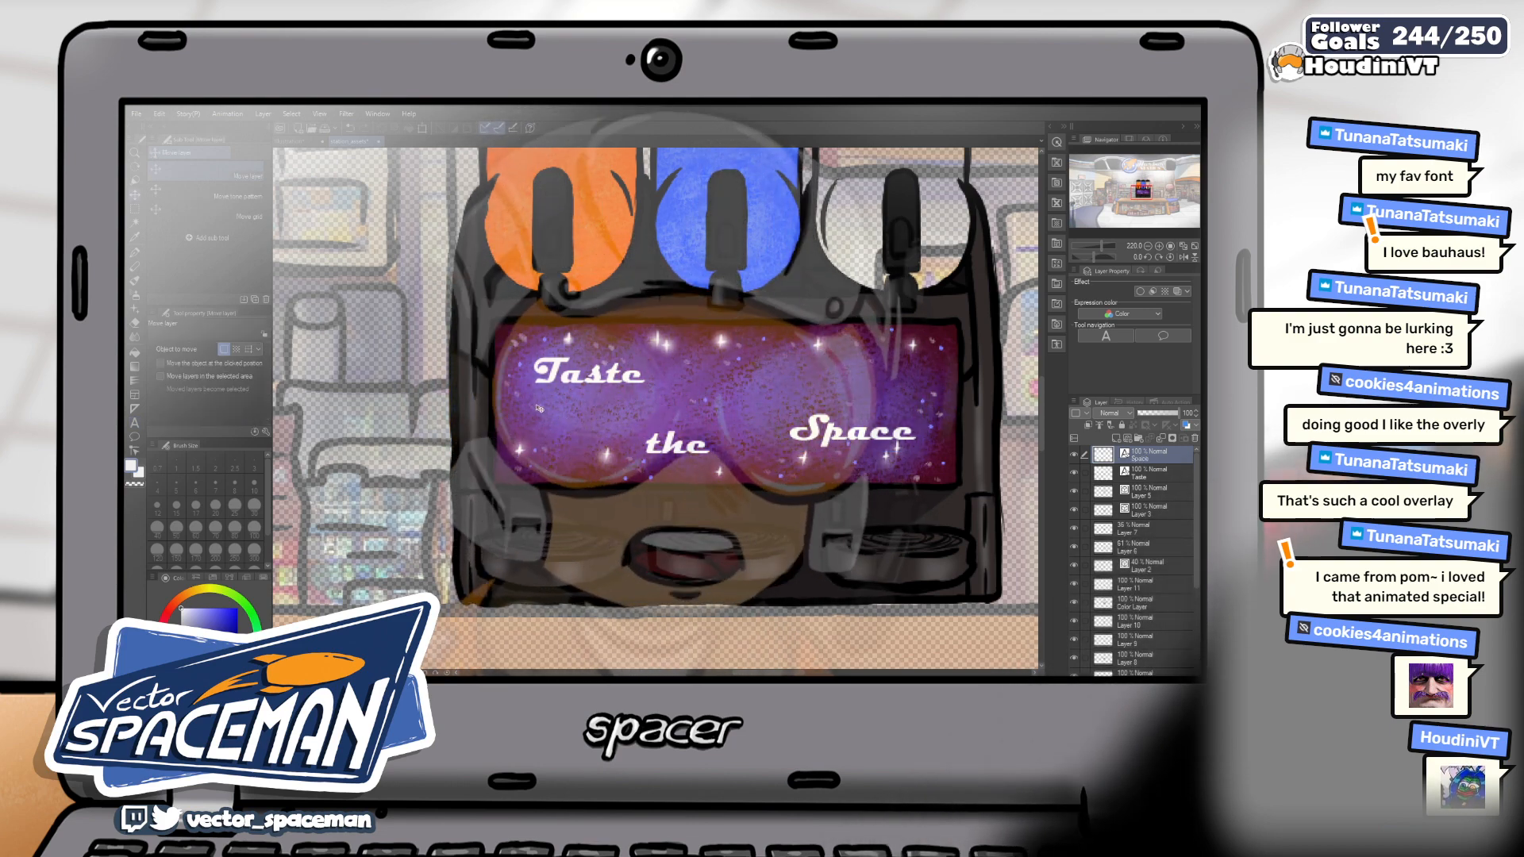
{"action": "left_click_drag", "start_coordinate": [581, 380], "coordinate": [599, 381]}
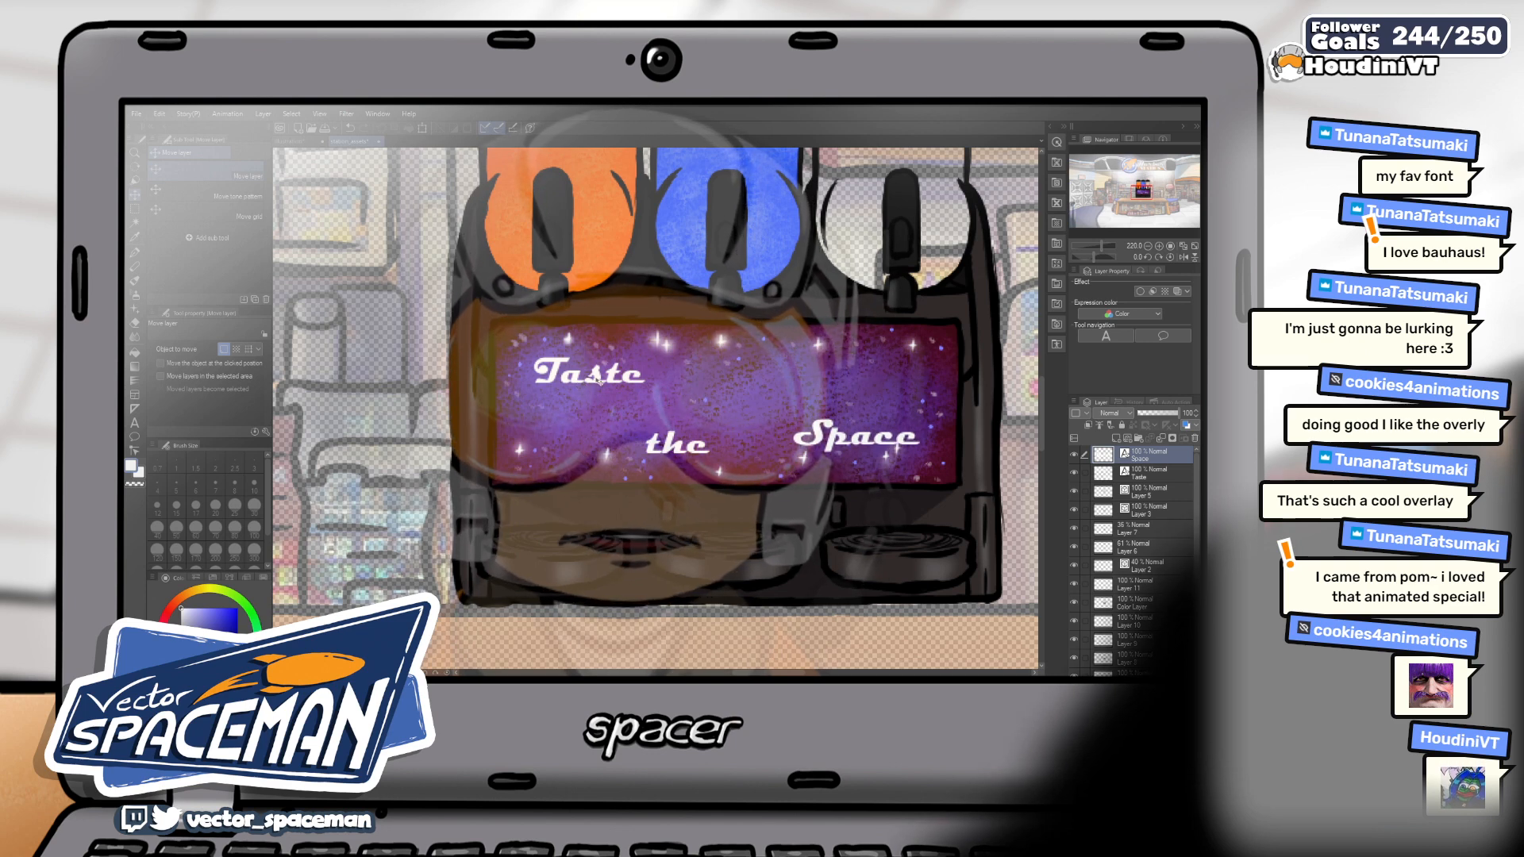
{"action": "left_click", "coordinate": [1149, 476]}
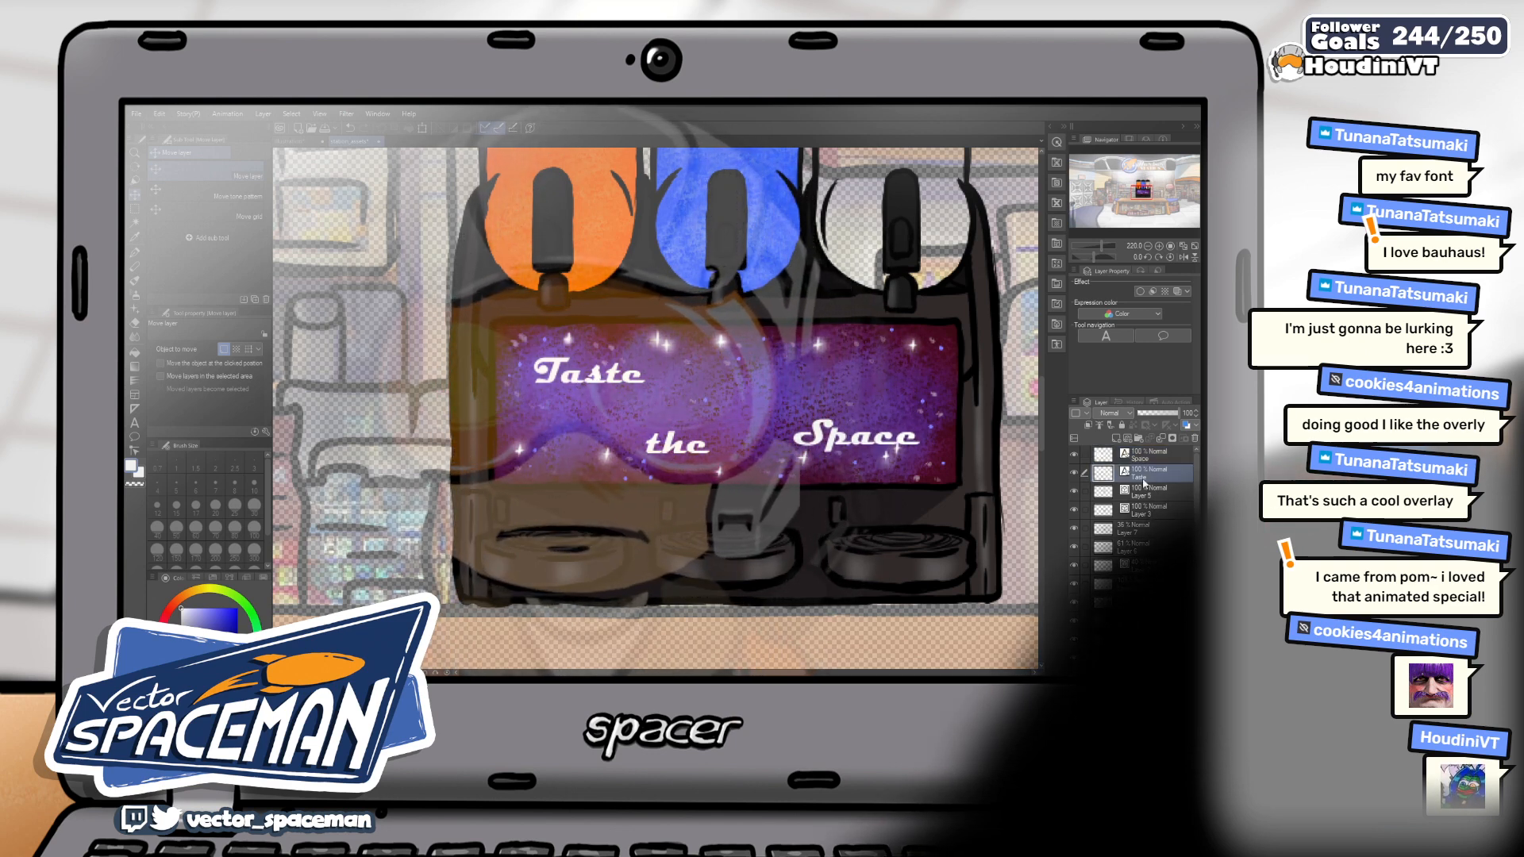
{"action": "left_click", "coordinate": [1102, 492]}
{"action": "left_click", "coordinate": [1074, 492]}
{"action": "left_click", "coordinate": [1075, 492]}
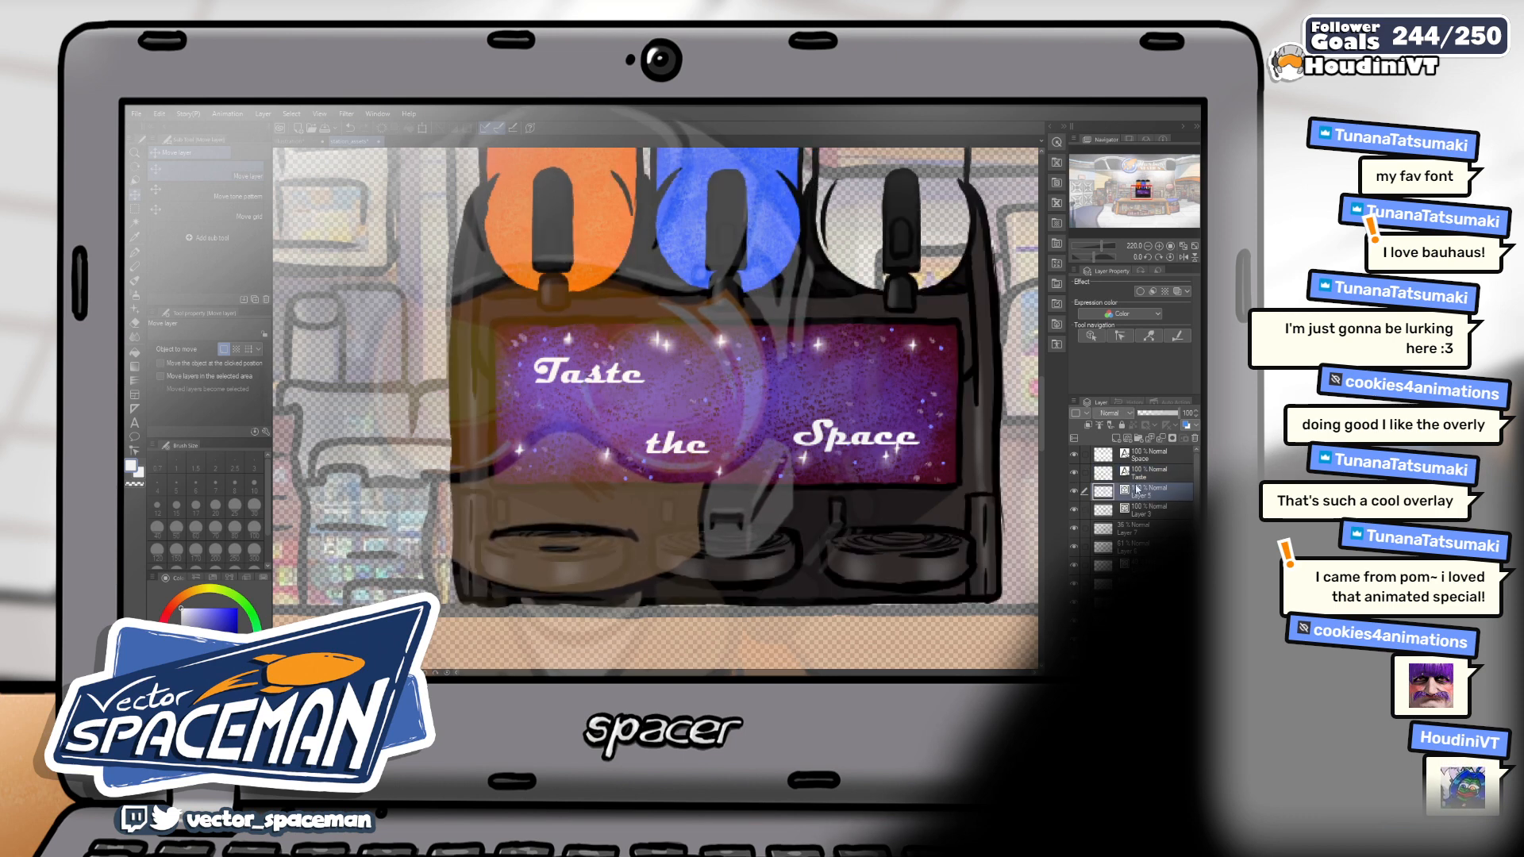
{"action": "left_click", "coordinate": [1144, 474]}
{"action": "left_click", "coordinate": [1092, 462]}
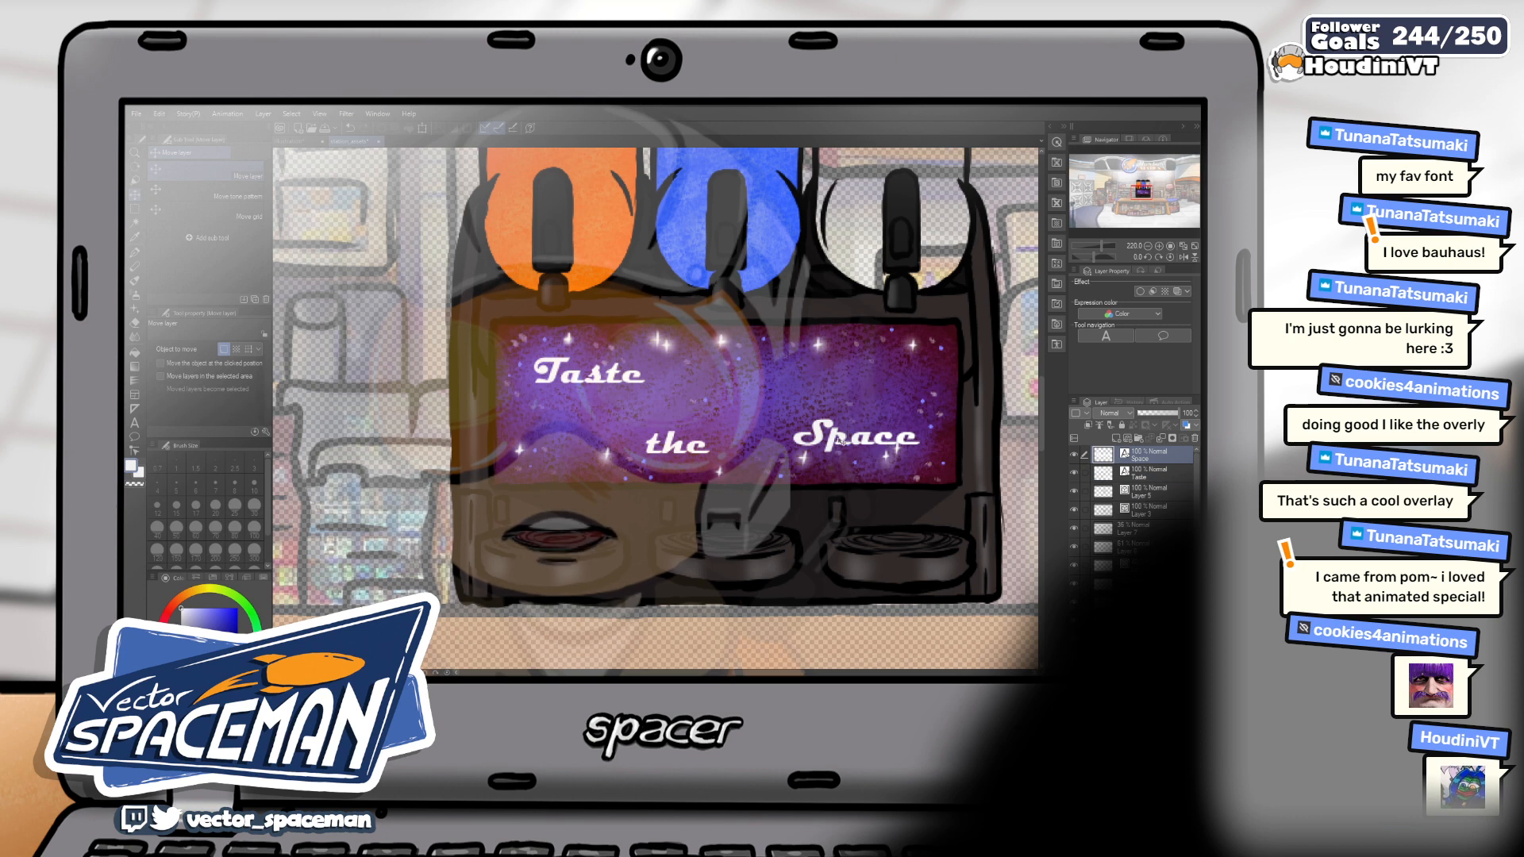
Shift the layer holding "Taste" and "the" slightly right, and move "the" alone closer to "Space"
{"action": "left_click", "coordinate": [1160, 477]}
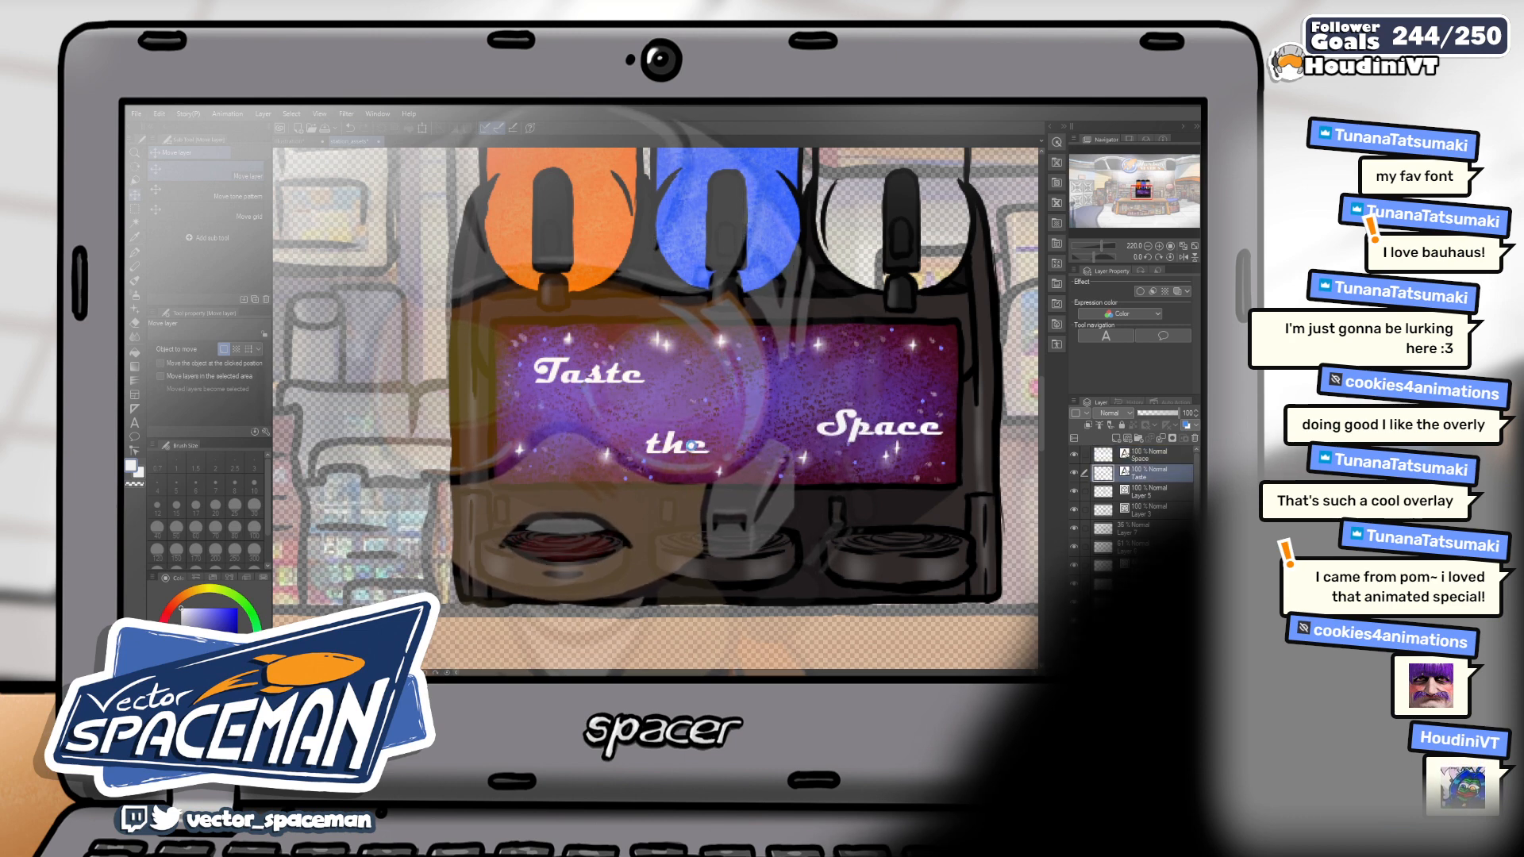
{"action": "left_click_drag", "start_coordinate": [695, 449], "coordinate": [720, 447]}
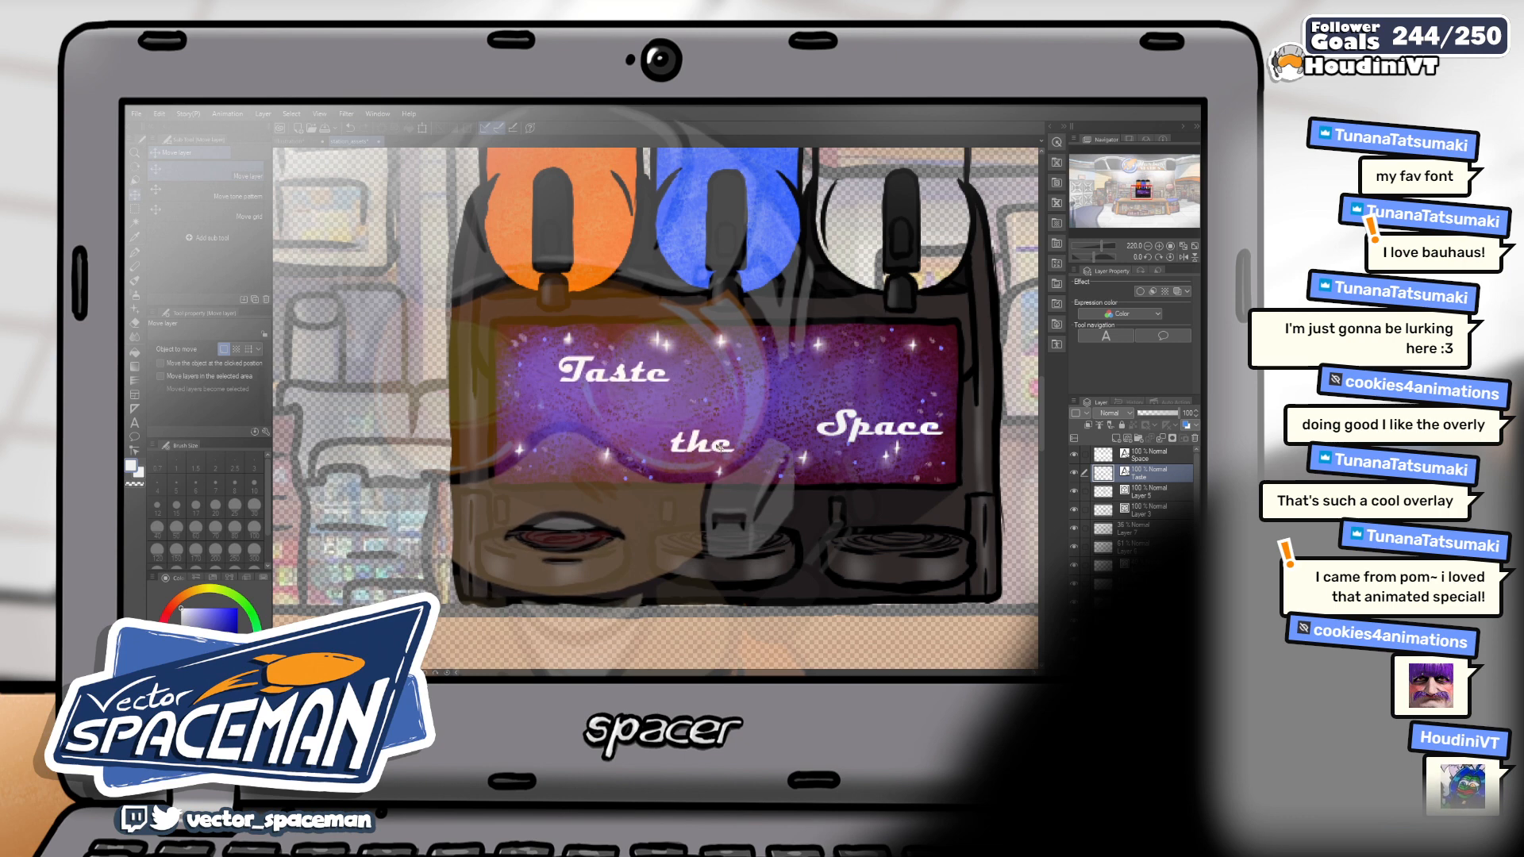
{"action": "key", "text": "t"}
{"action": "left_click", "coordinate": [719, 447]}
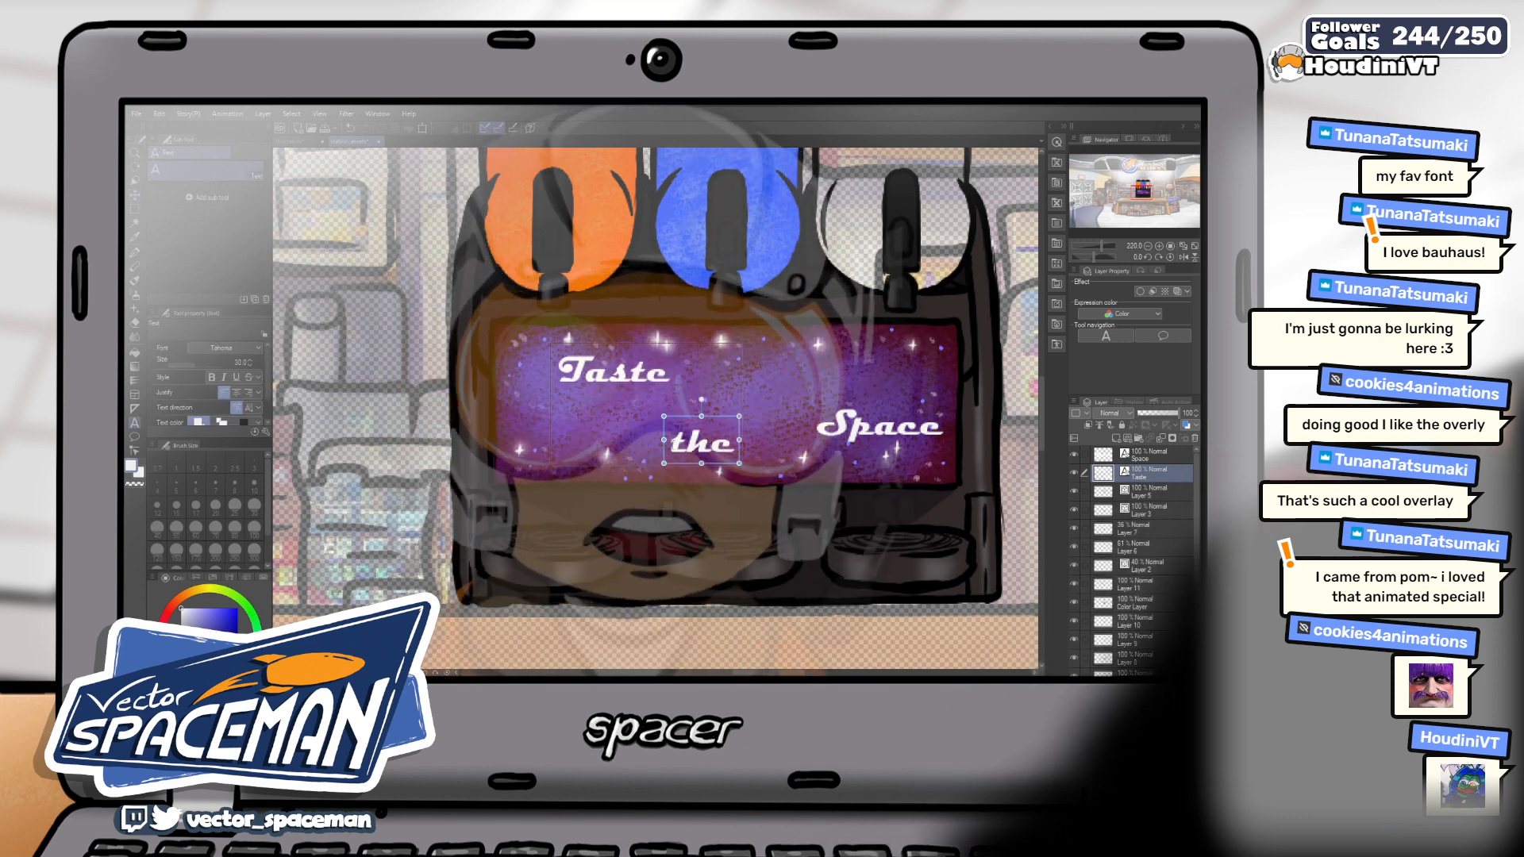
{"action": "left_click_drag", "start_coordinate": [778, 459], "coordinate": [748, 439]}
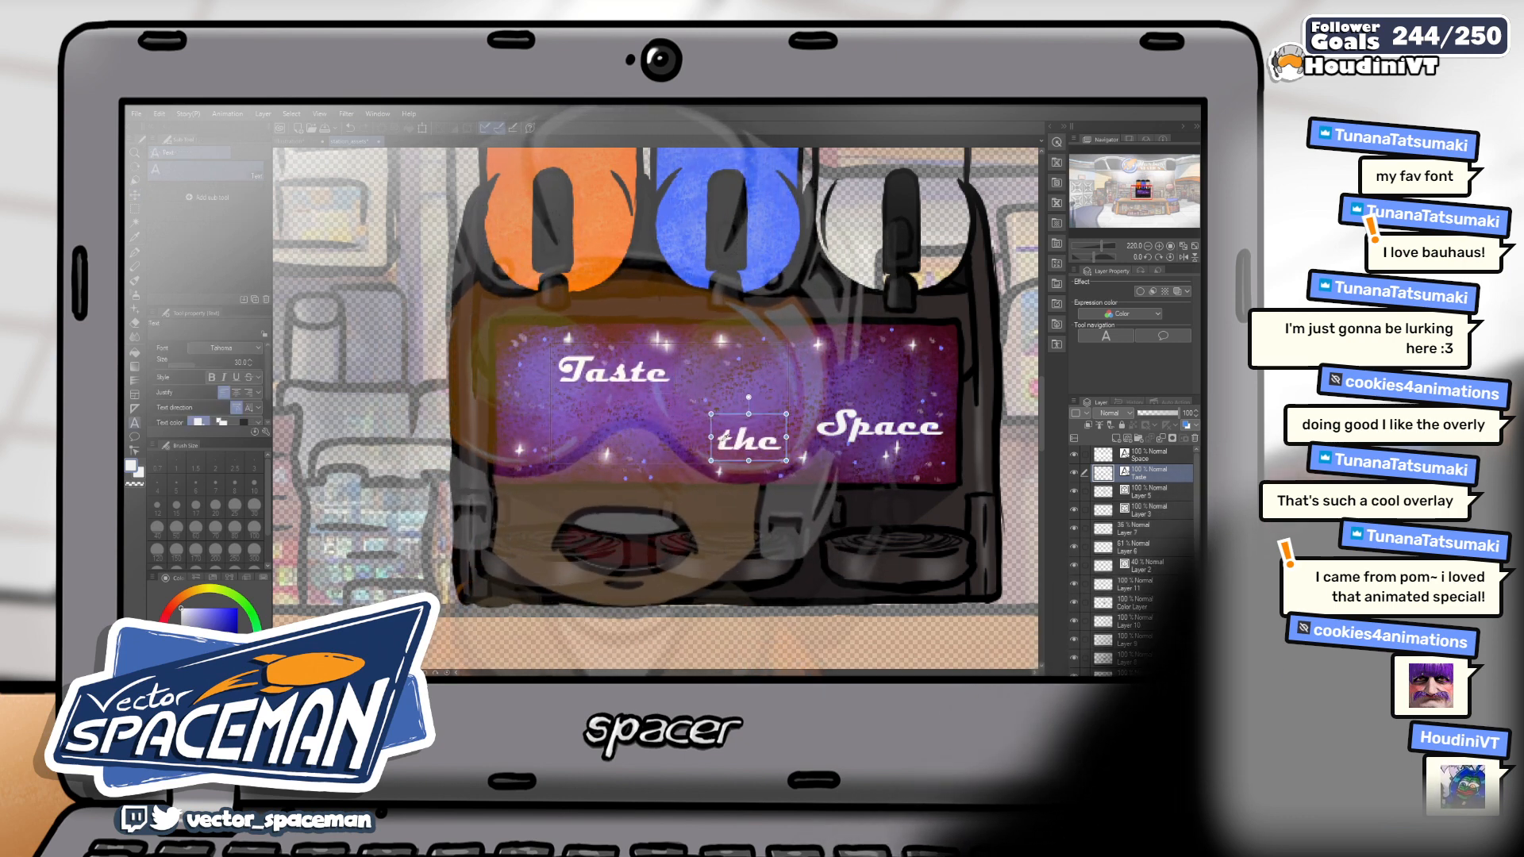
Delete the word "the" from the text layer it shares with "Taste" and commit the edit
{"action": "left_click", "coordinate": [749, 438]}
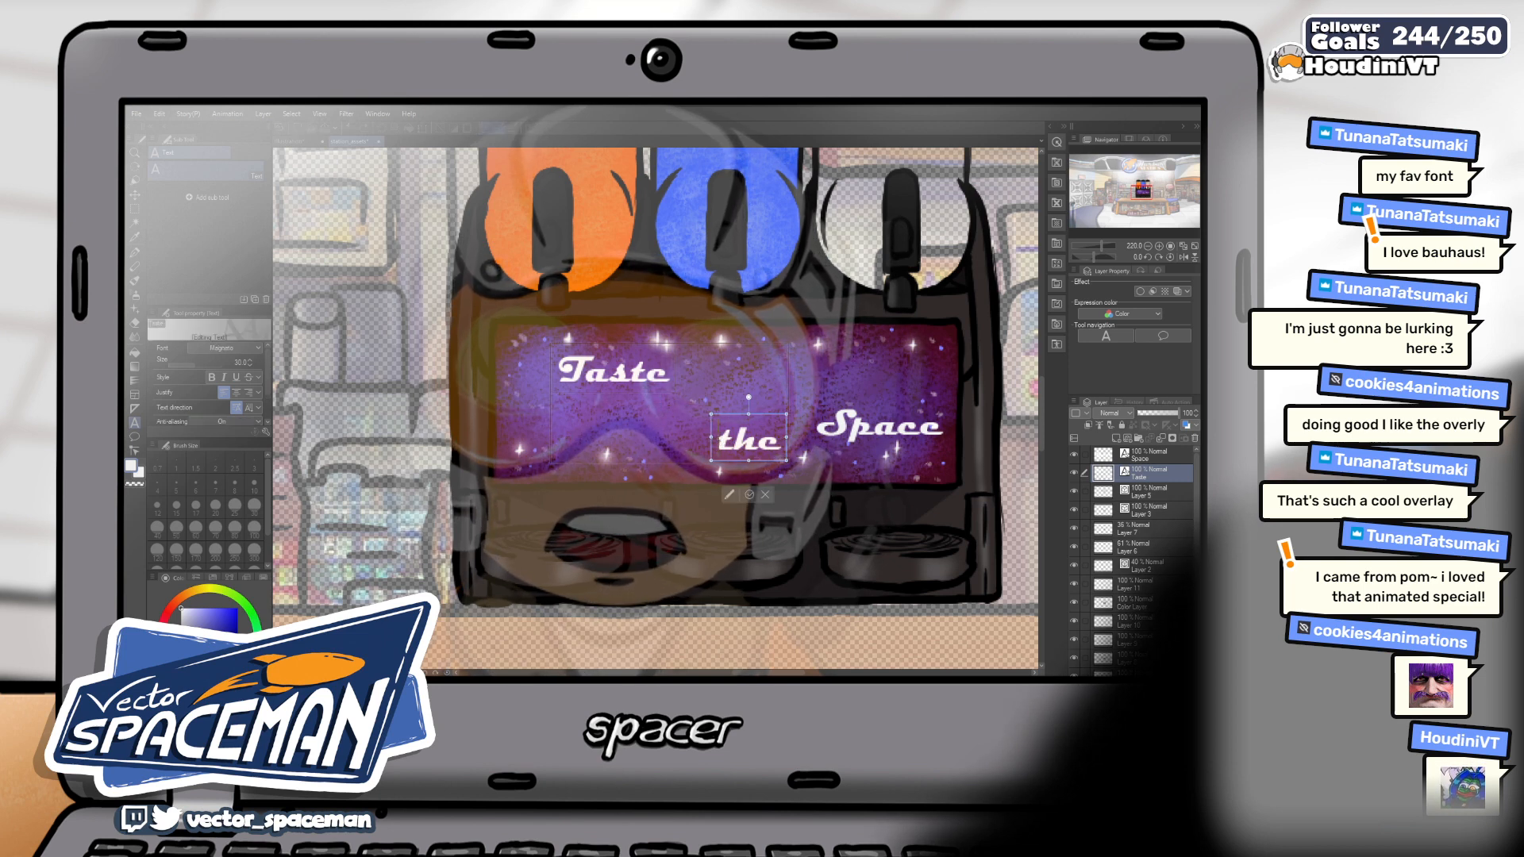
{"action": "key", "text": "BackSpace"}
{"action": "key", "text": "BackSpace"}
{"action": "key", "text": "BackSpace"}
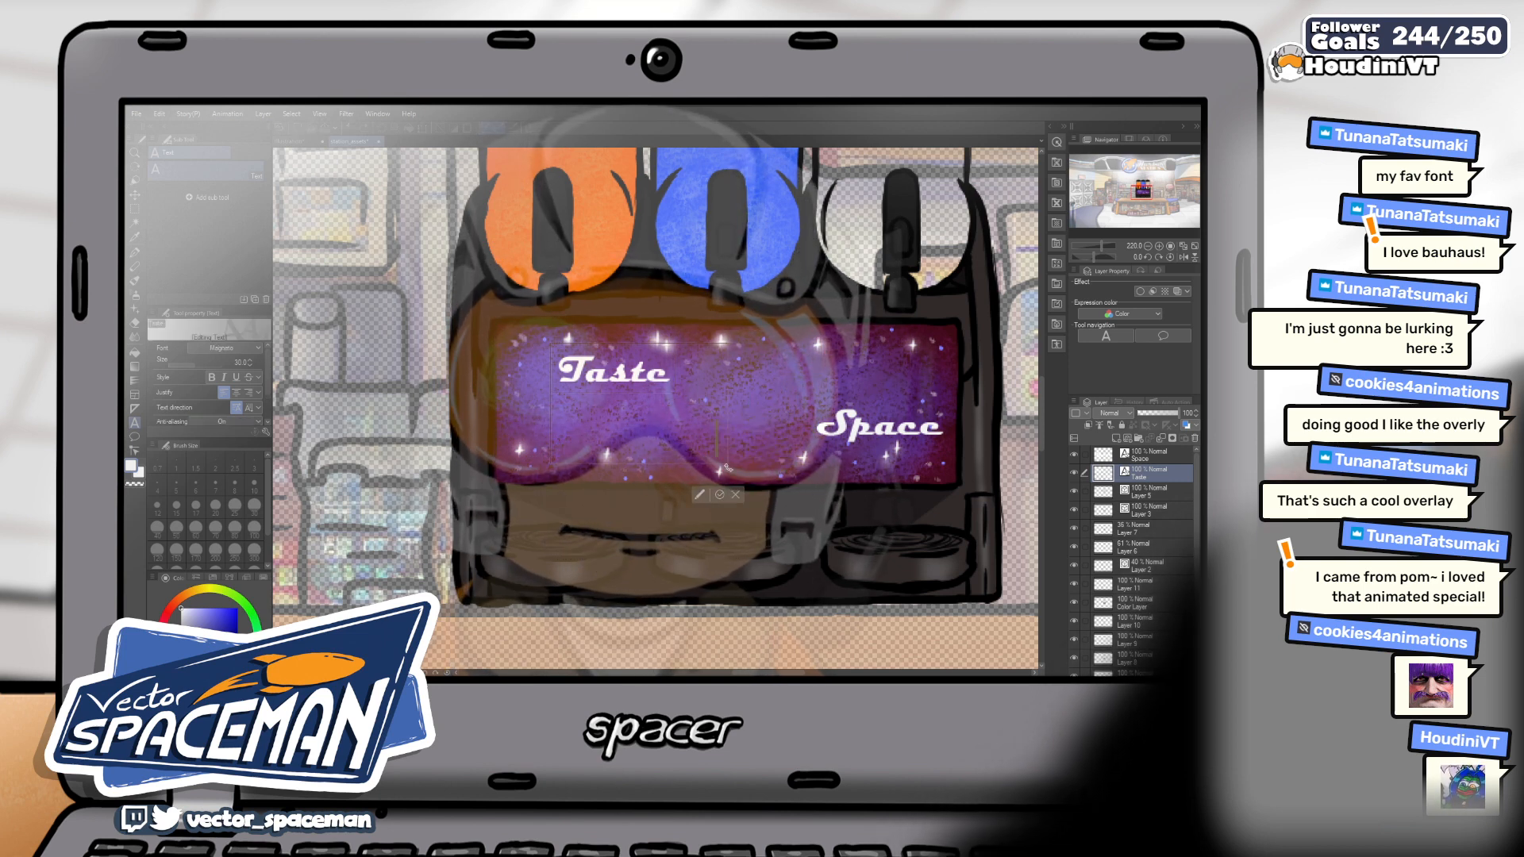
{"action": "left_click", "coordinate": [726, 496]}
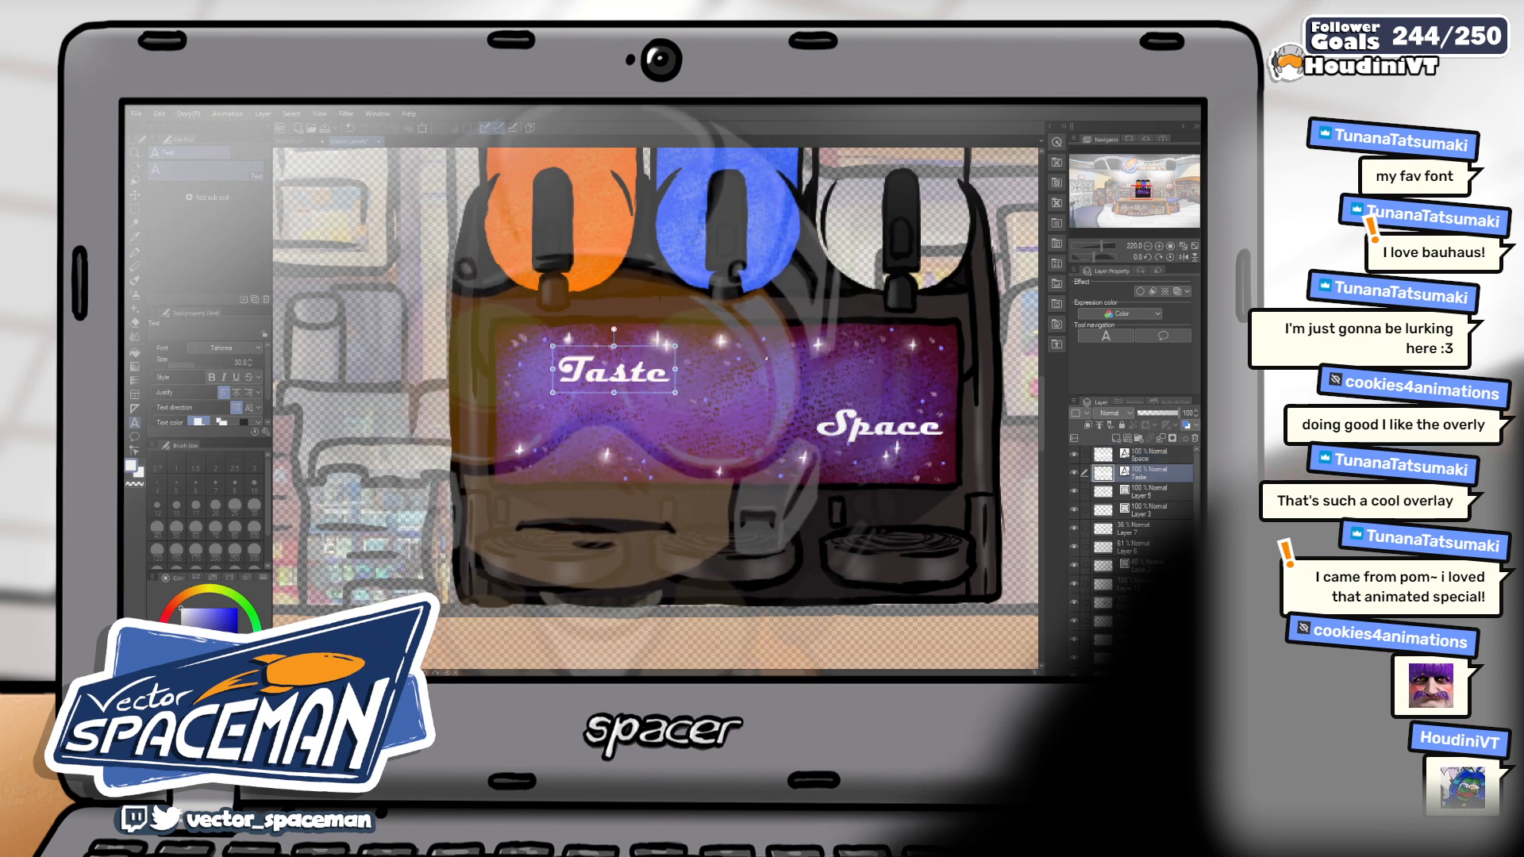
Add "the" in Magneto as its own text layer to the right of "Taste" and move it above "Space"
{"action": "left_click", "coordinate": [765, 361]}
{"action": "type", "text": "the"}
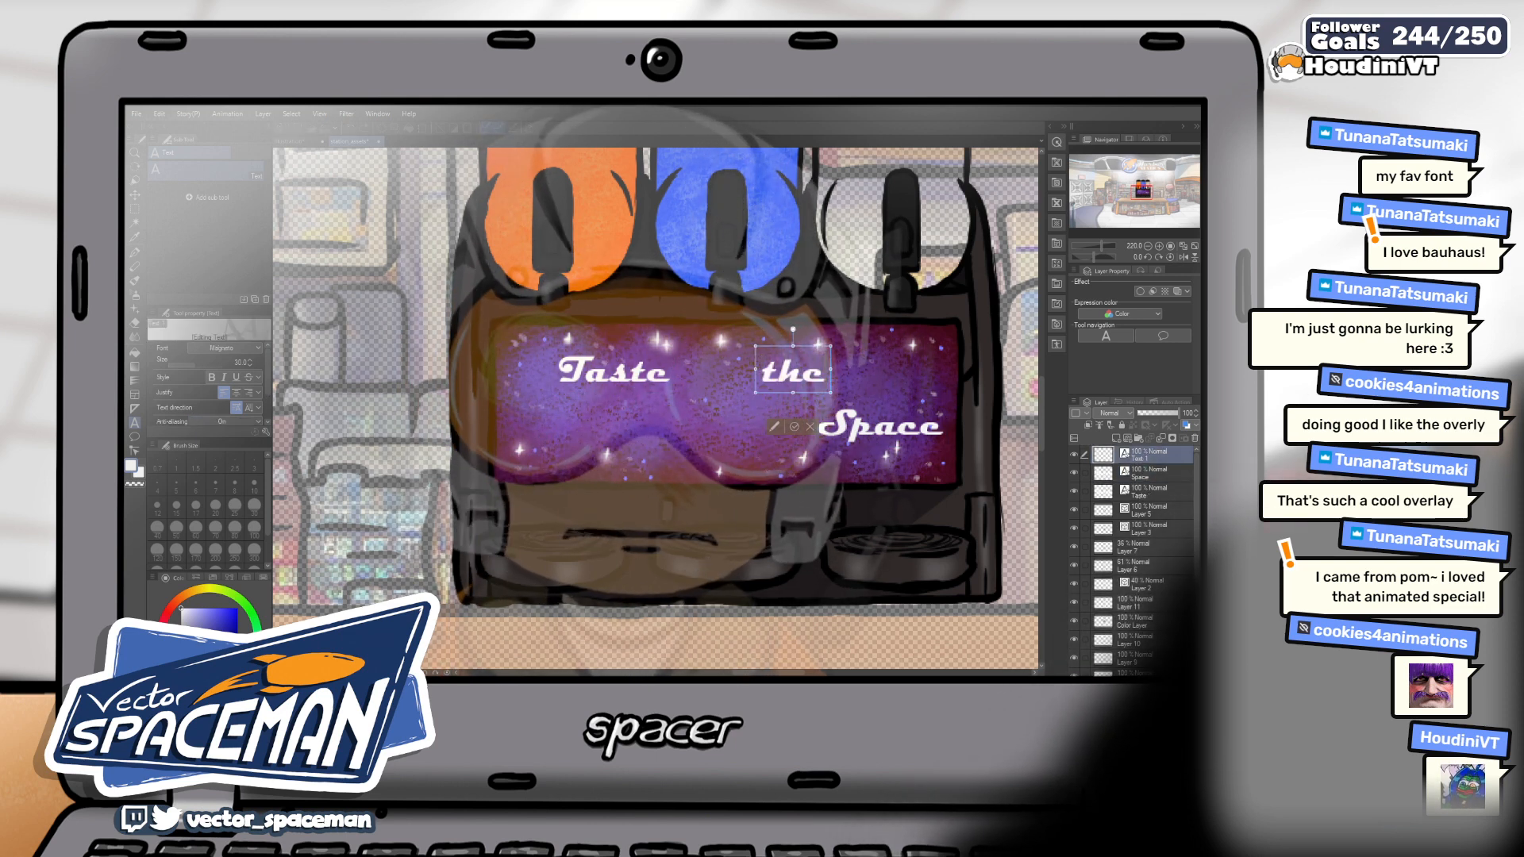
{"action": "left_click", "coordinate": [795, 426]}
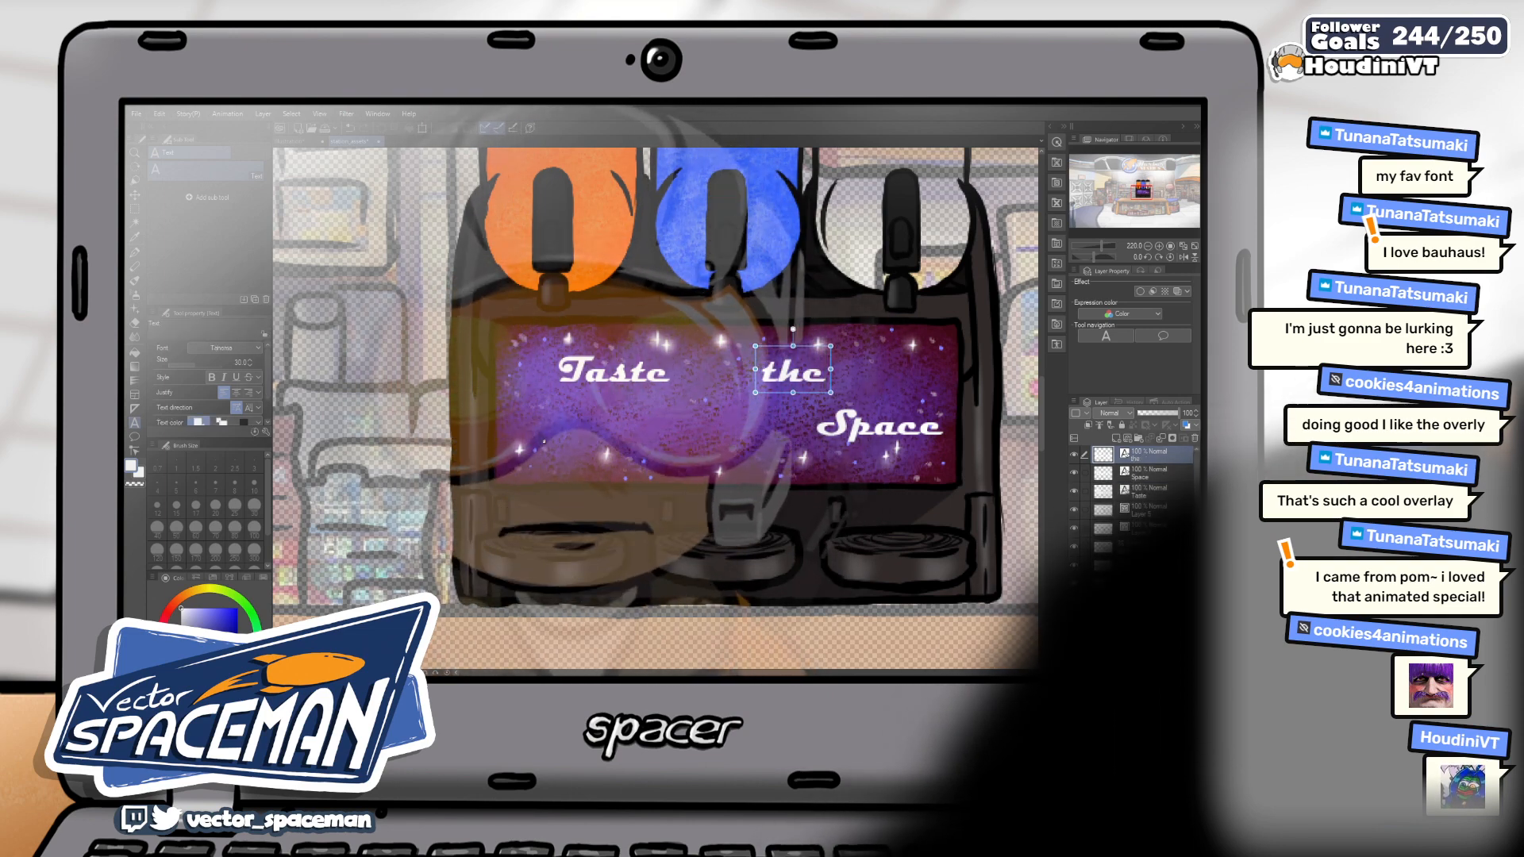
{"action": "key", "text": "k"}
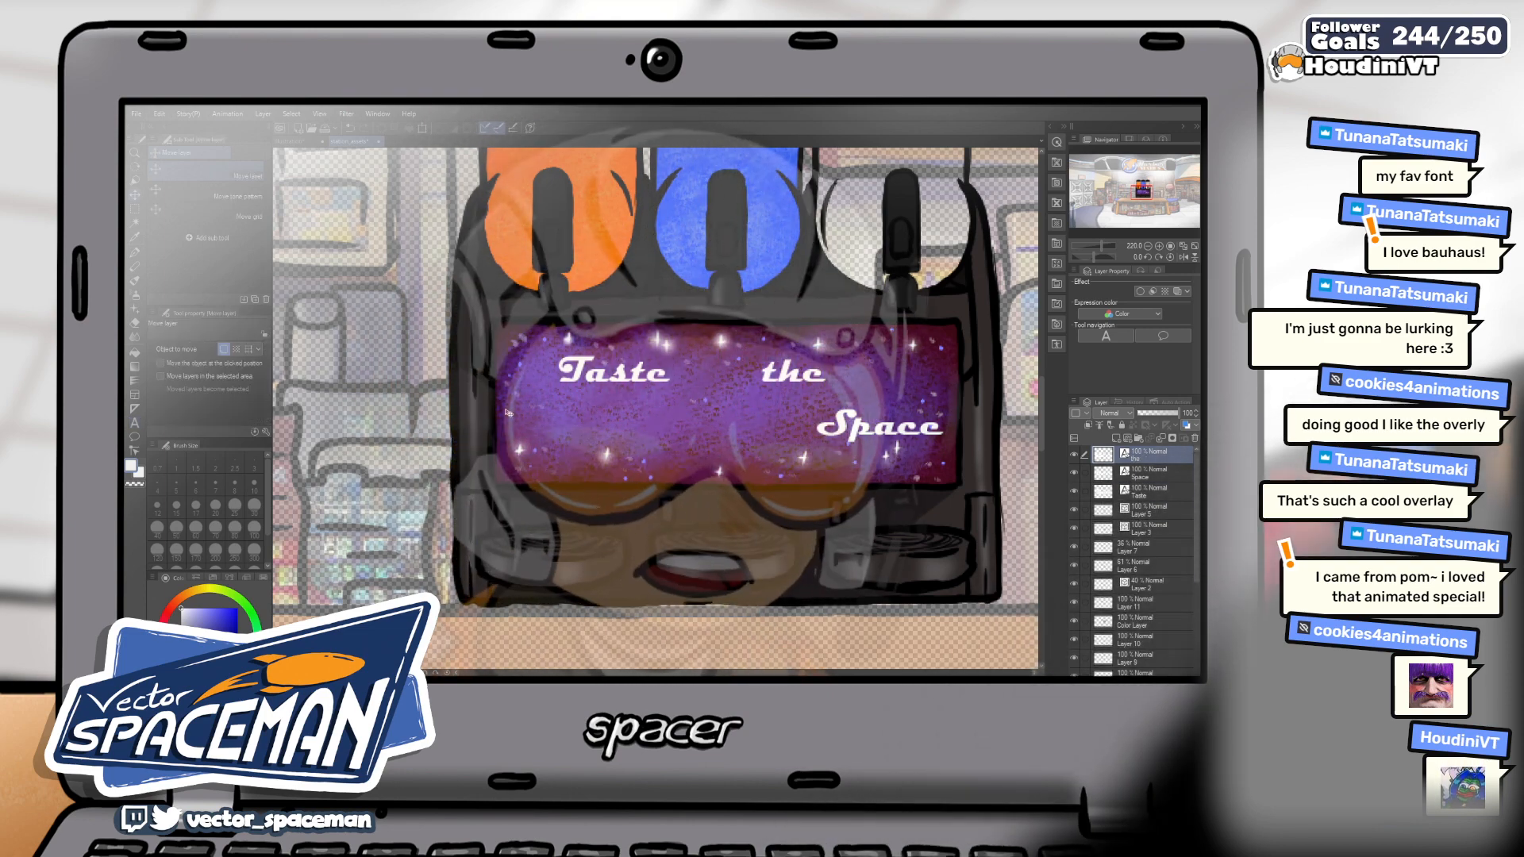
{"action": "left_click_drag", "start_coordinate": [600, 374], "coordinate": [659, 383]}
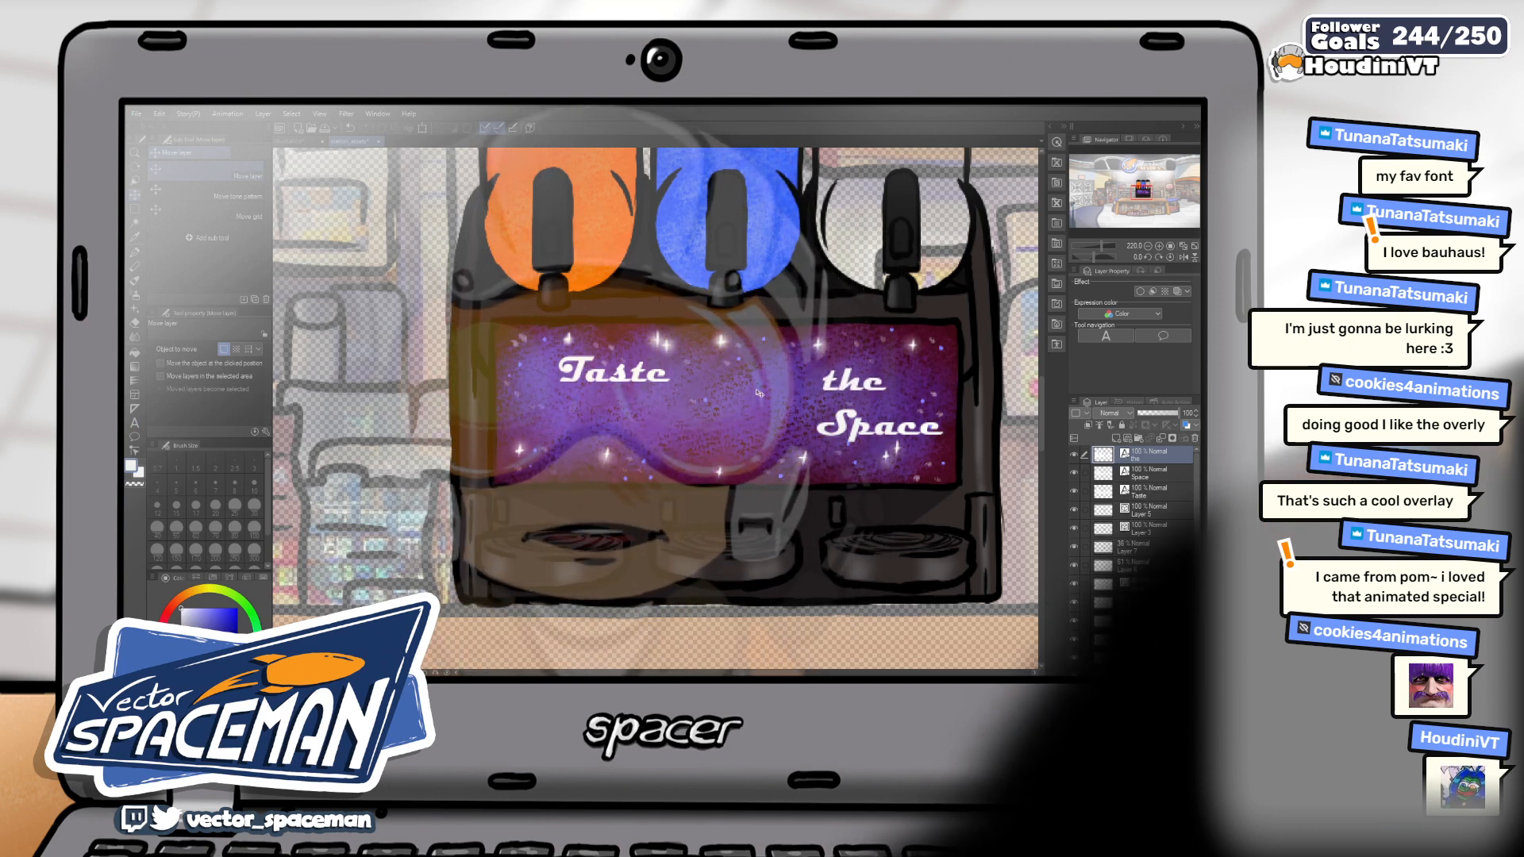
Enlarge "Taste" in the upper-left area of the galaxy label and place "the" beneath the end of the word
{"action": "left_click", "coordinate": [1164, 494]}
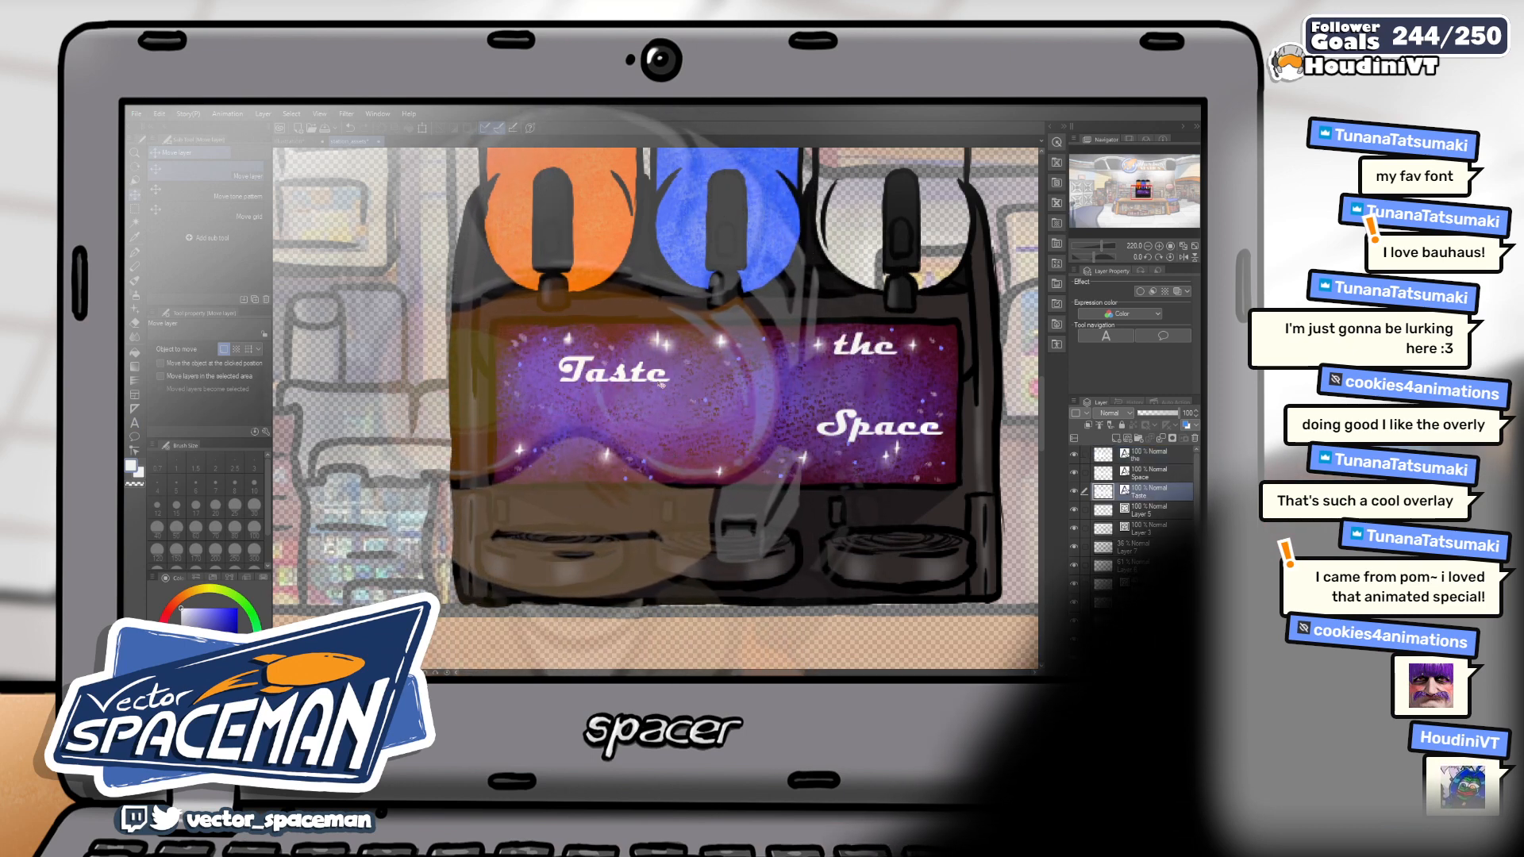
{"action": "left_click_drag", "start_coordinate": [623, 377], "coordinate": [587, 373]}
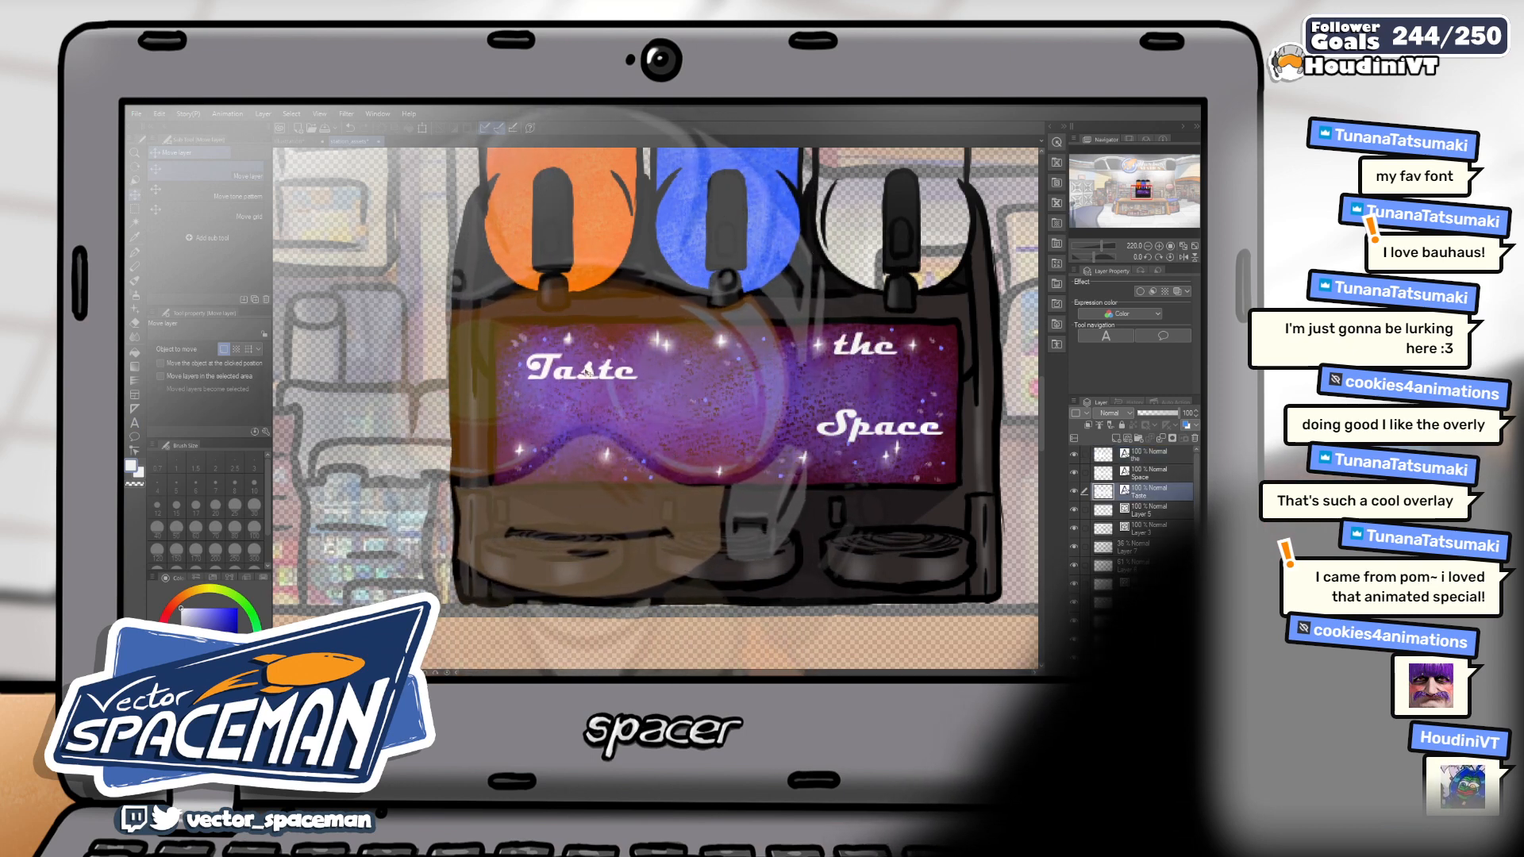
{"action": "left_click", "coordinate": [424, 129]}
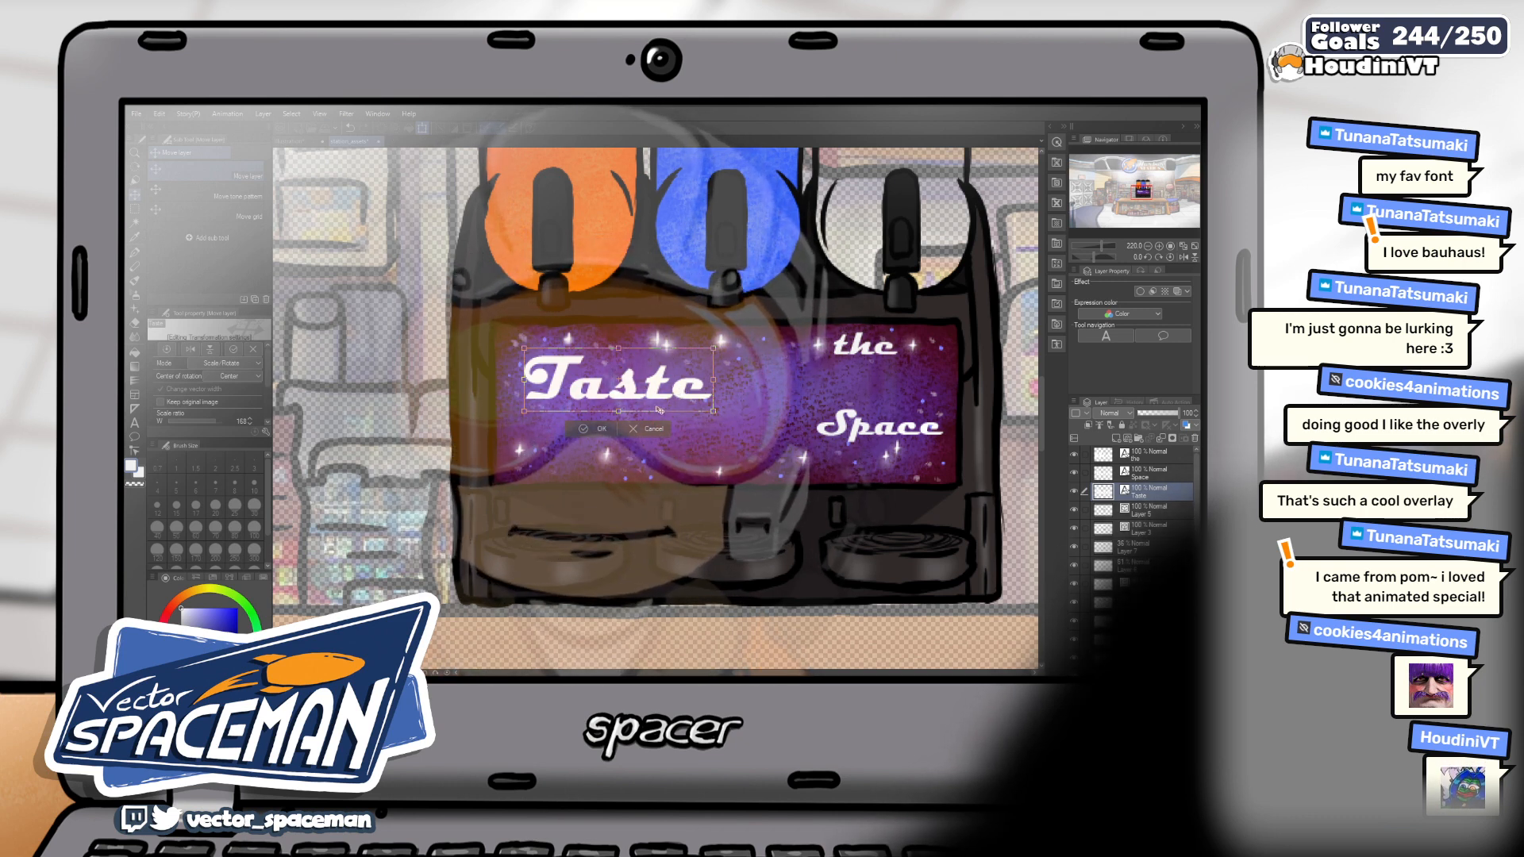
{"action": "key", "text": "Return"}
{"action": "mouse_move", "coordinate": [656, 394]}
{"action": "left_mouse_down"}
{"action": "mouse_move", "coordinate": [668, 391]}
{"action": "mouse_move", "coordinate": [612, 415]}
{"action": "mouse_move", "coordinate": [658, 366]}
{"action": "mouse_move", "coordinate": [659, 382]}
{"action": "left_mouse_up"}
{"action": "left_click", "coordinate": [1133, 457]}
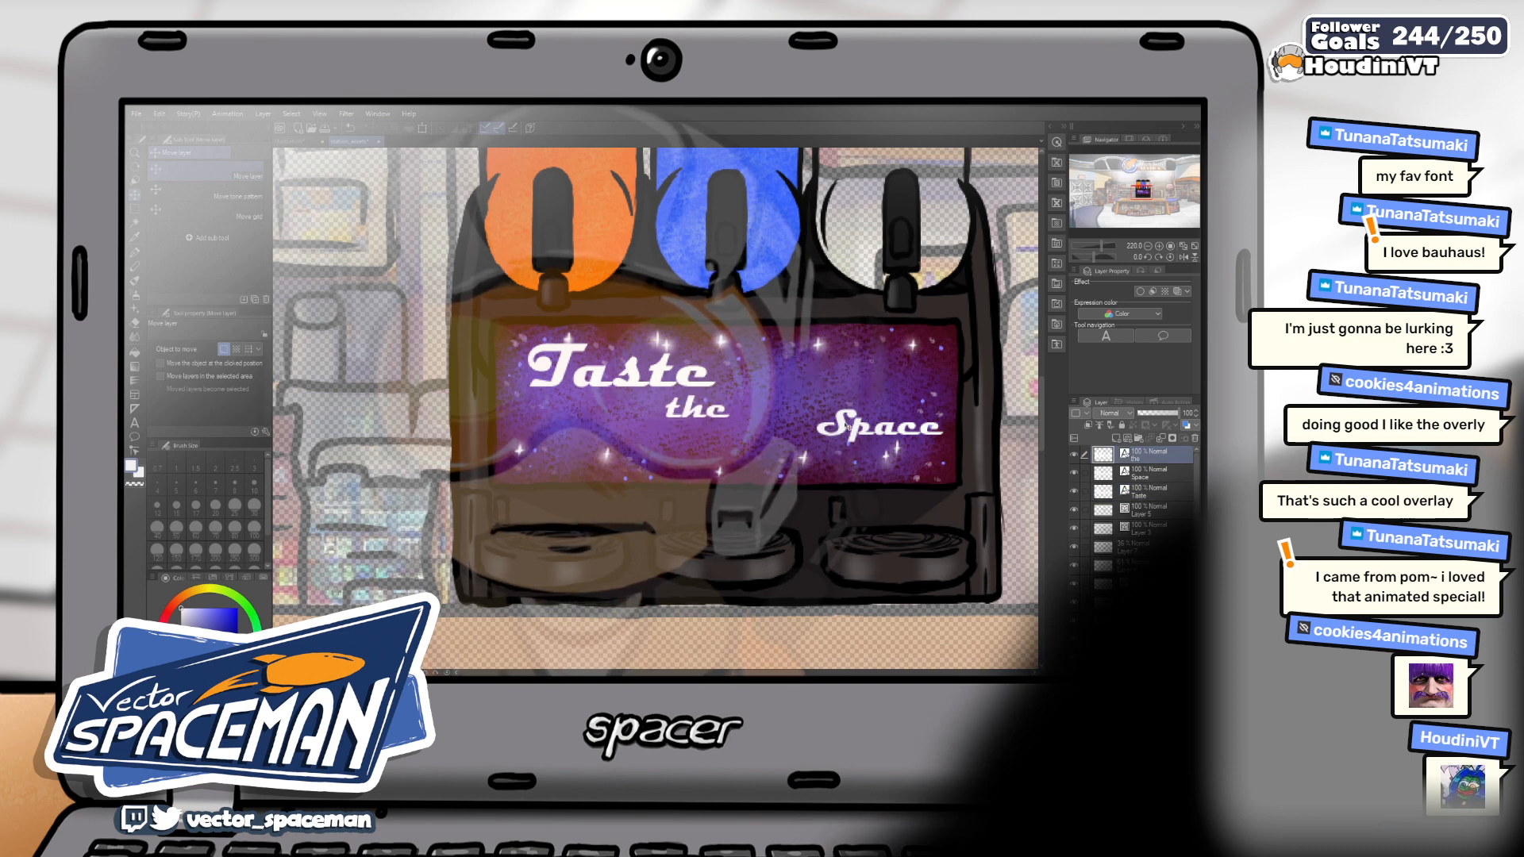
Enlarge "Space" in the lower-right area of the galaxy label and nudge "the" slightly down and left, just above it
{"action": "left_click", "coordinate": [1147, 475]}
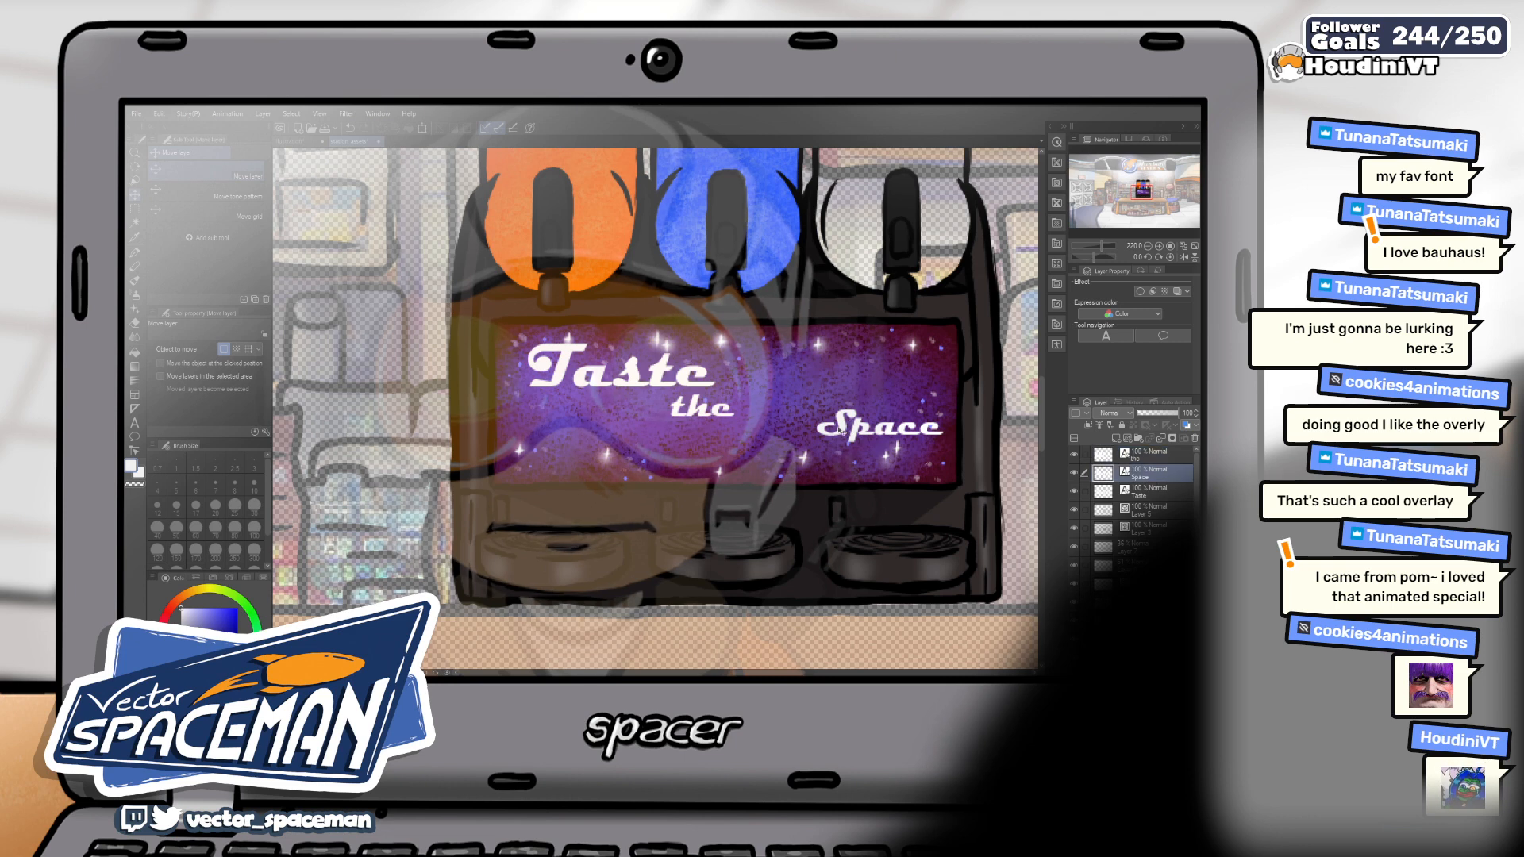
{"action": "left_click_drag", "start_coordinate": [843, 432], "coordinate": [737, 454]}
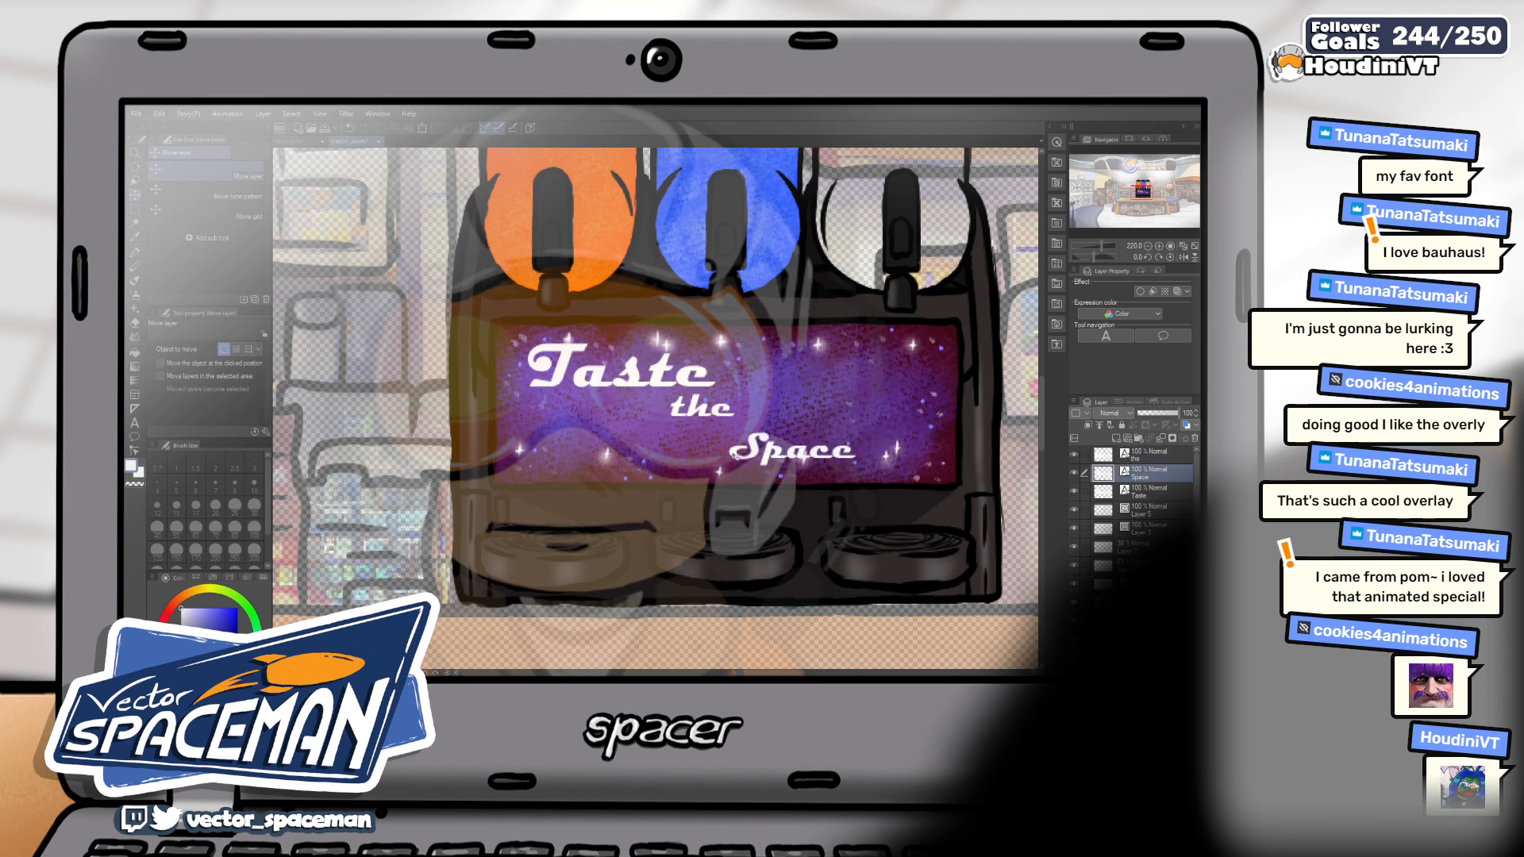
{"action": "left_click", "coordinate": [424, 131]}
{"action": "left_click_drag", "start_coordinate": [830, 434], "coordinate": [950, 378]}
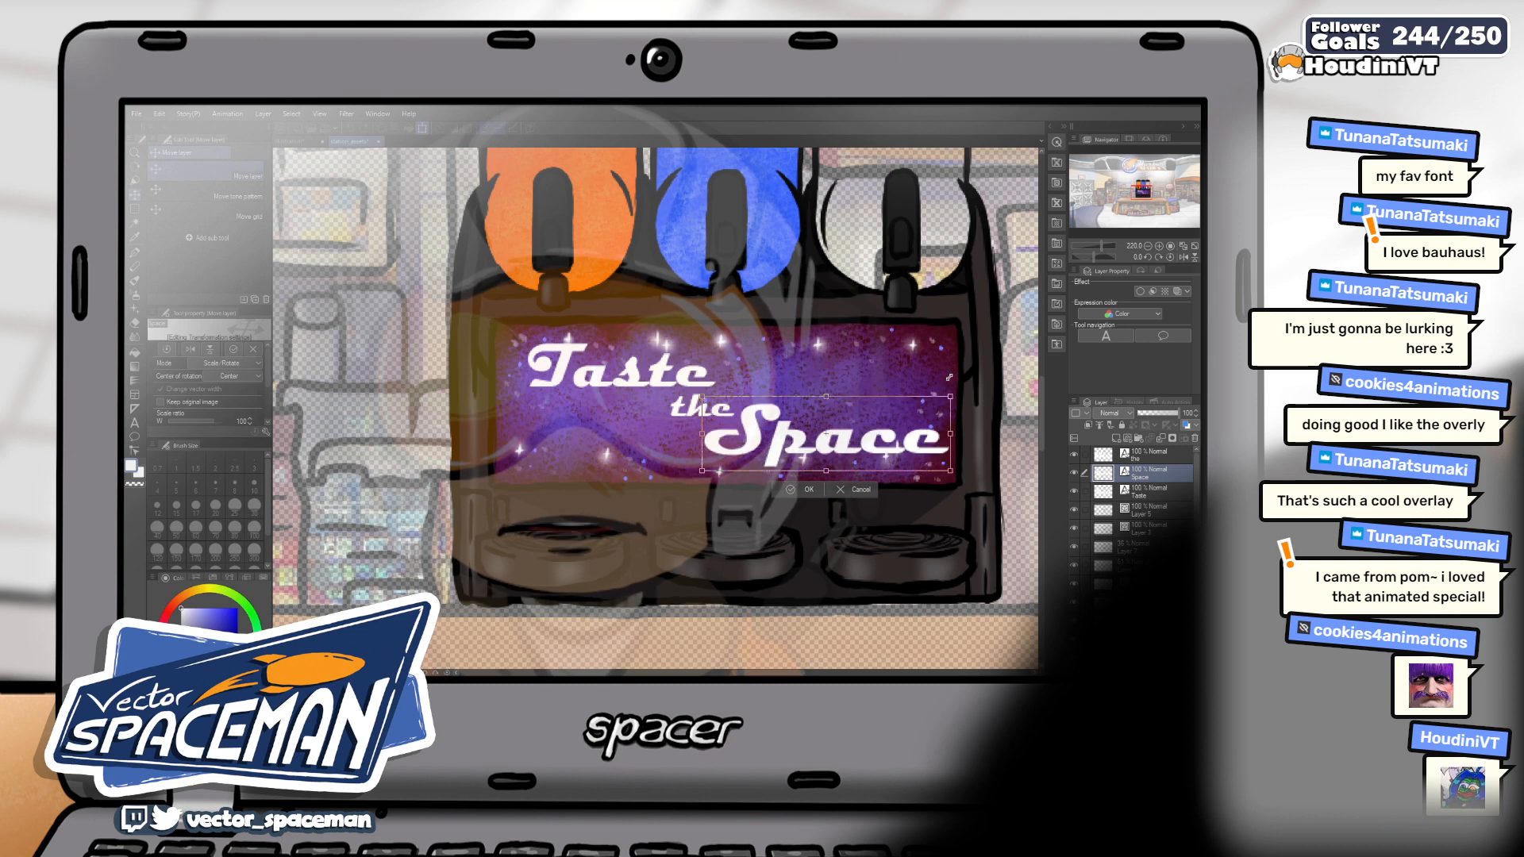
{"action": "left_click_drag", "start_coordinate": [870, 440], "coordinate": [868, 448]}
{"action": "key", "text": "Return"}
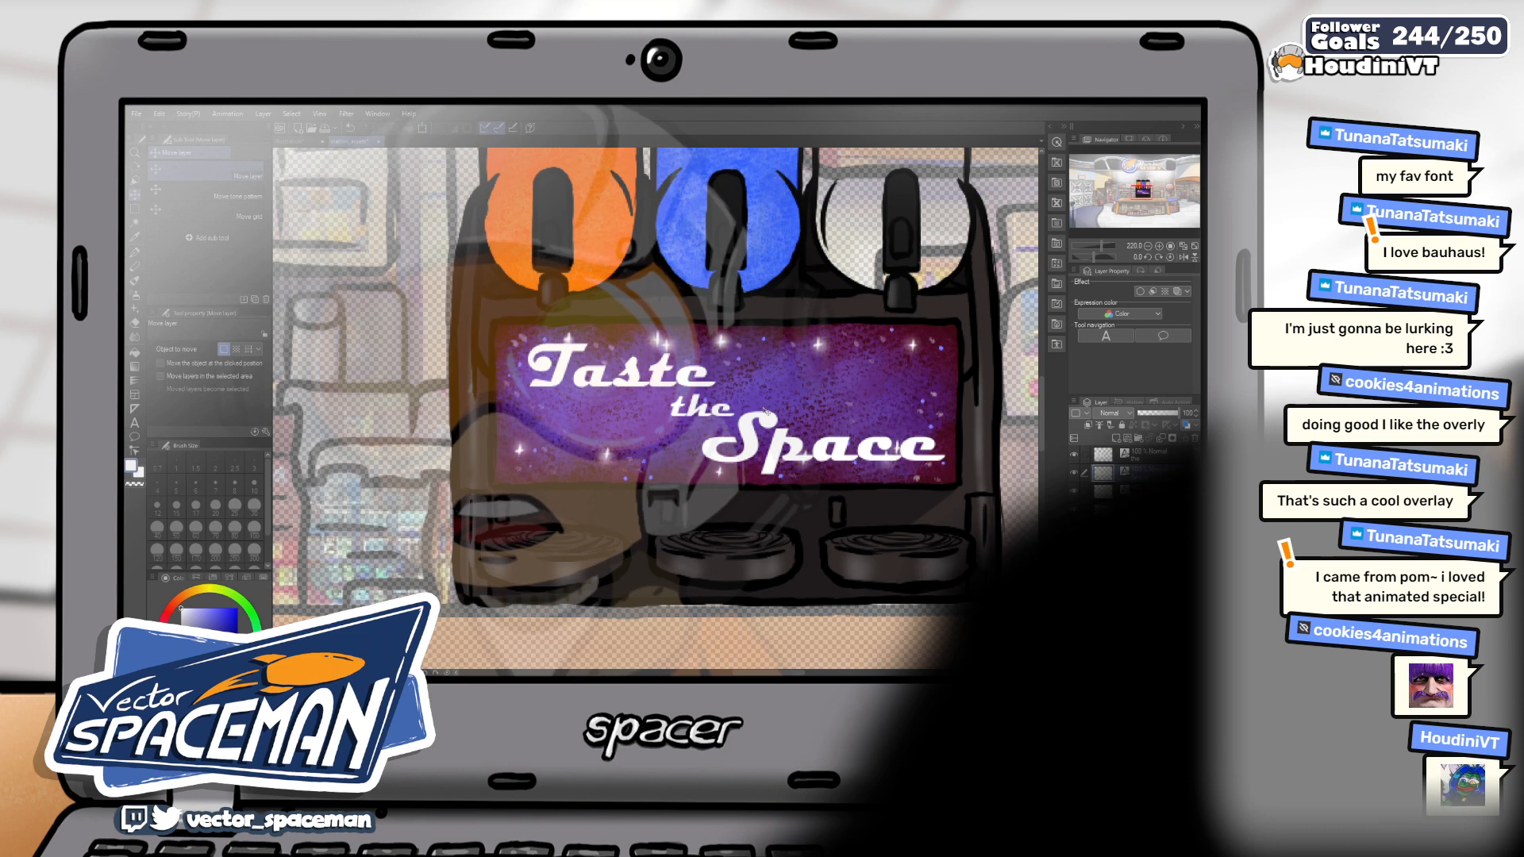
{"action": "left_click", "coordinate": [1151, 456]}
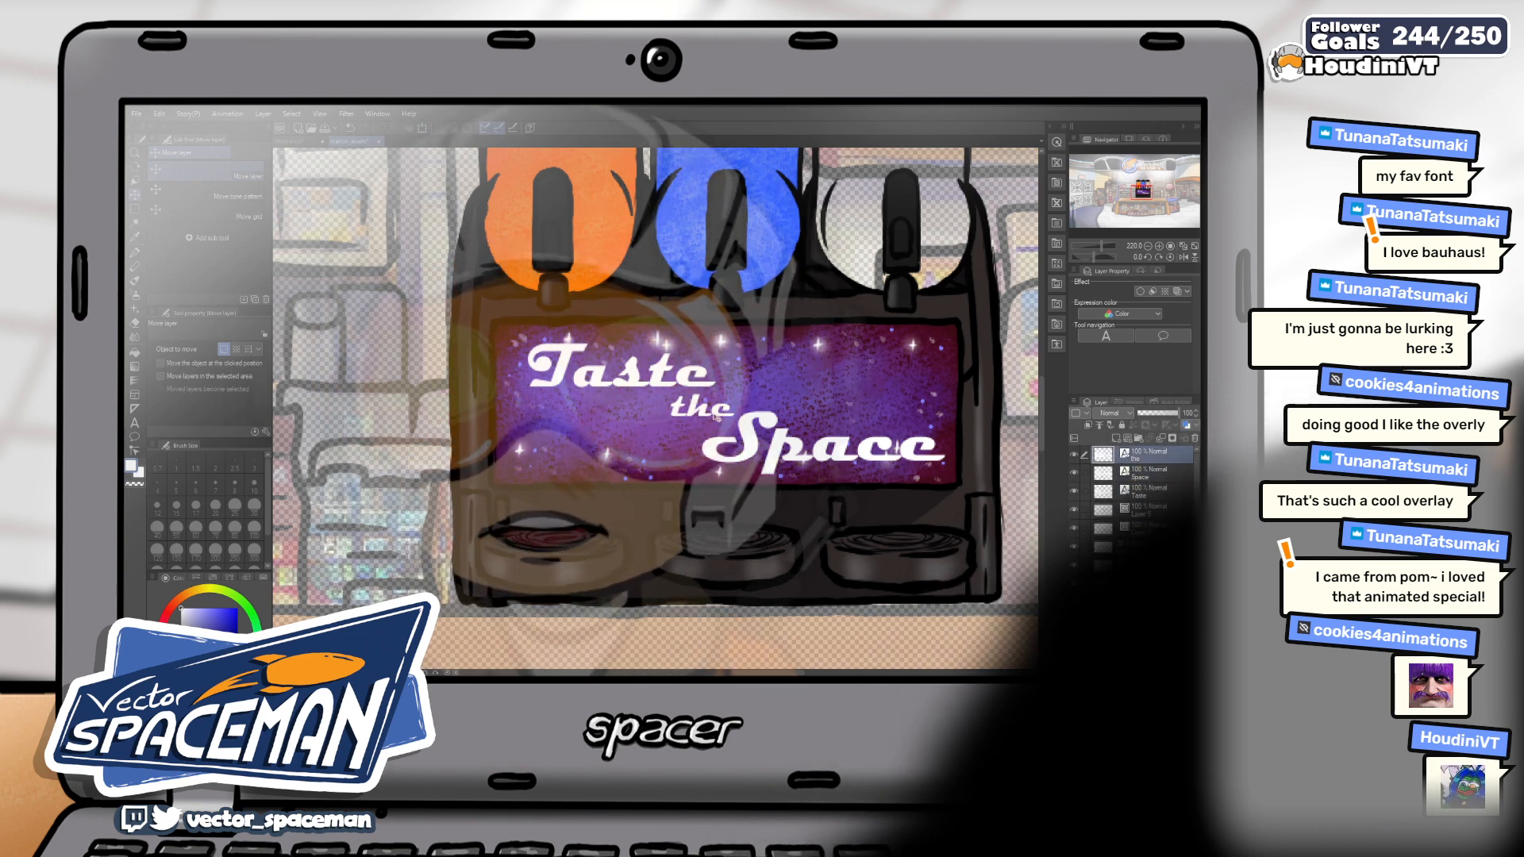
{"action": "left_click_drag", "start_coordinate": [717, 423], "coordinate": [713, 428]}
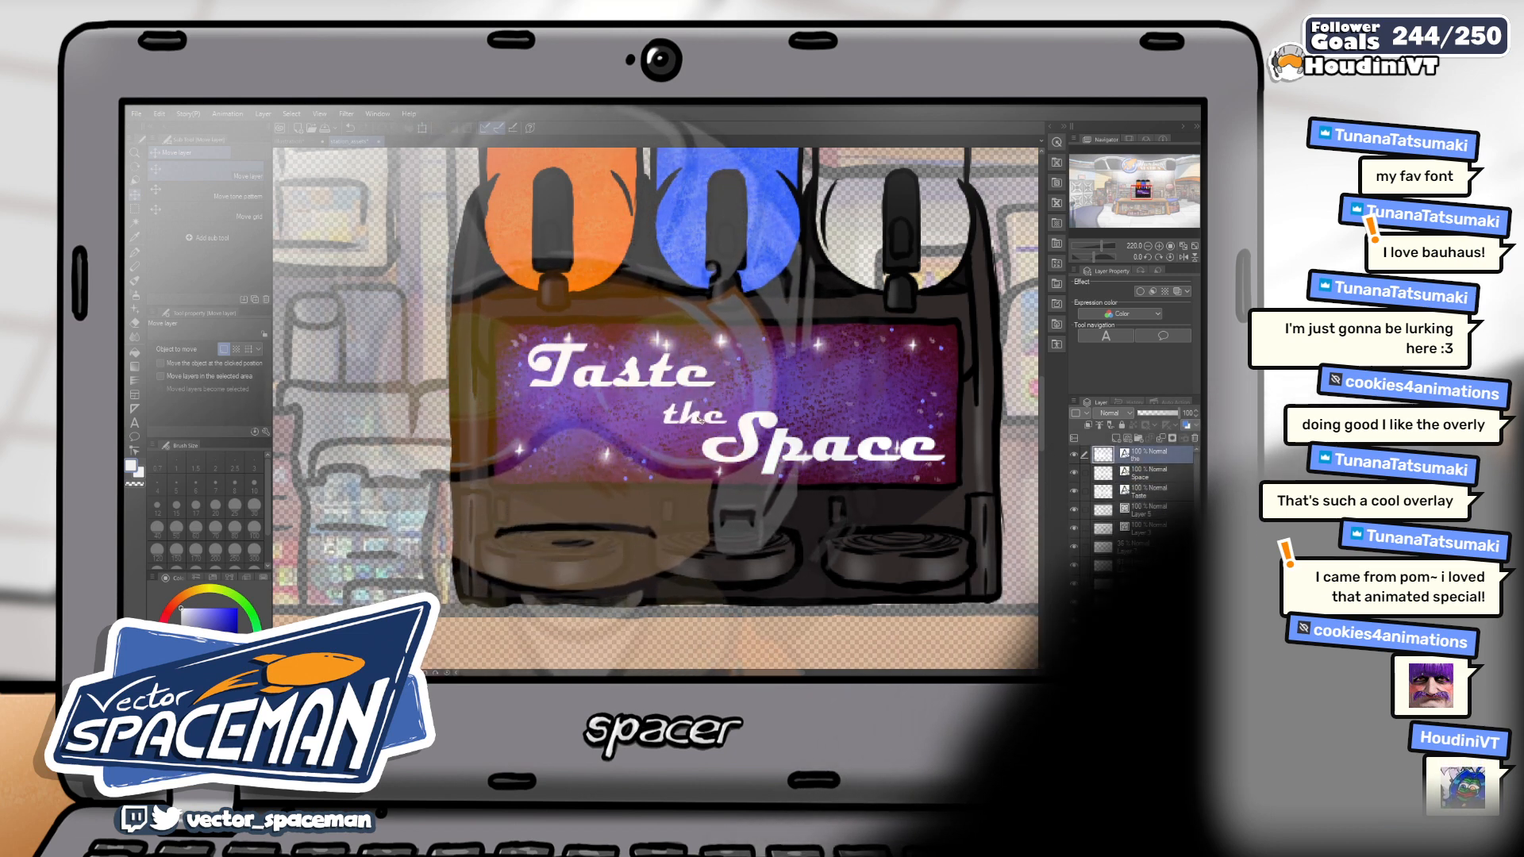
Move "Taste" left toward the label's upper-left corner, enlarge it to balance "Space", and check the lettering at different zoom levels
{"action": "left_click", "coordinate": [1153, 492]}
{"action": "left_click_drag", "start_coordinate": [634, 382], "coordinate": [617, 380]}
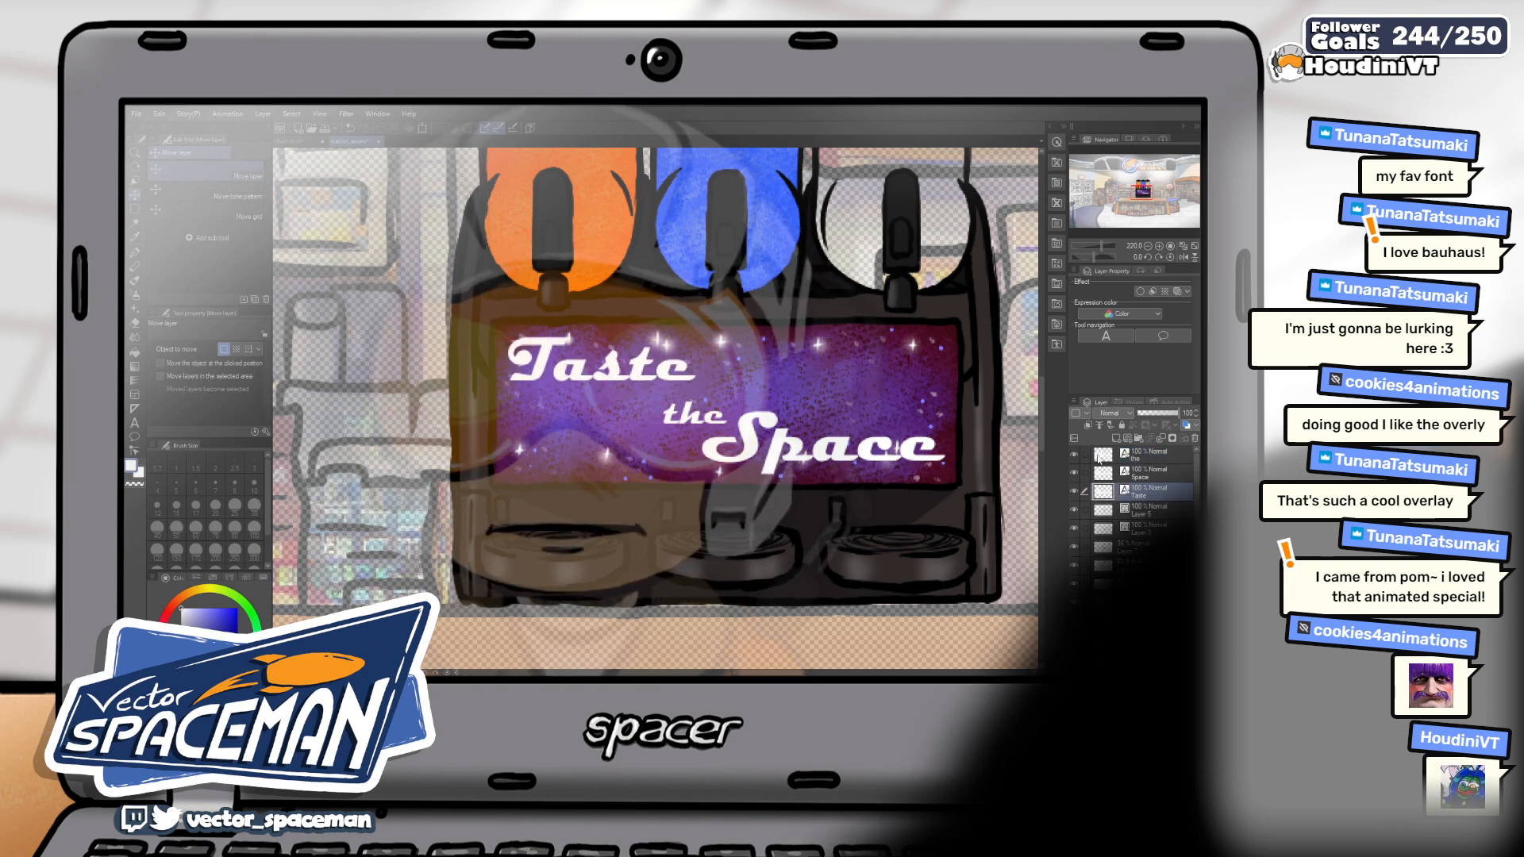
{"action": "key", "text": "ctrl+t"}
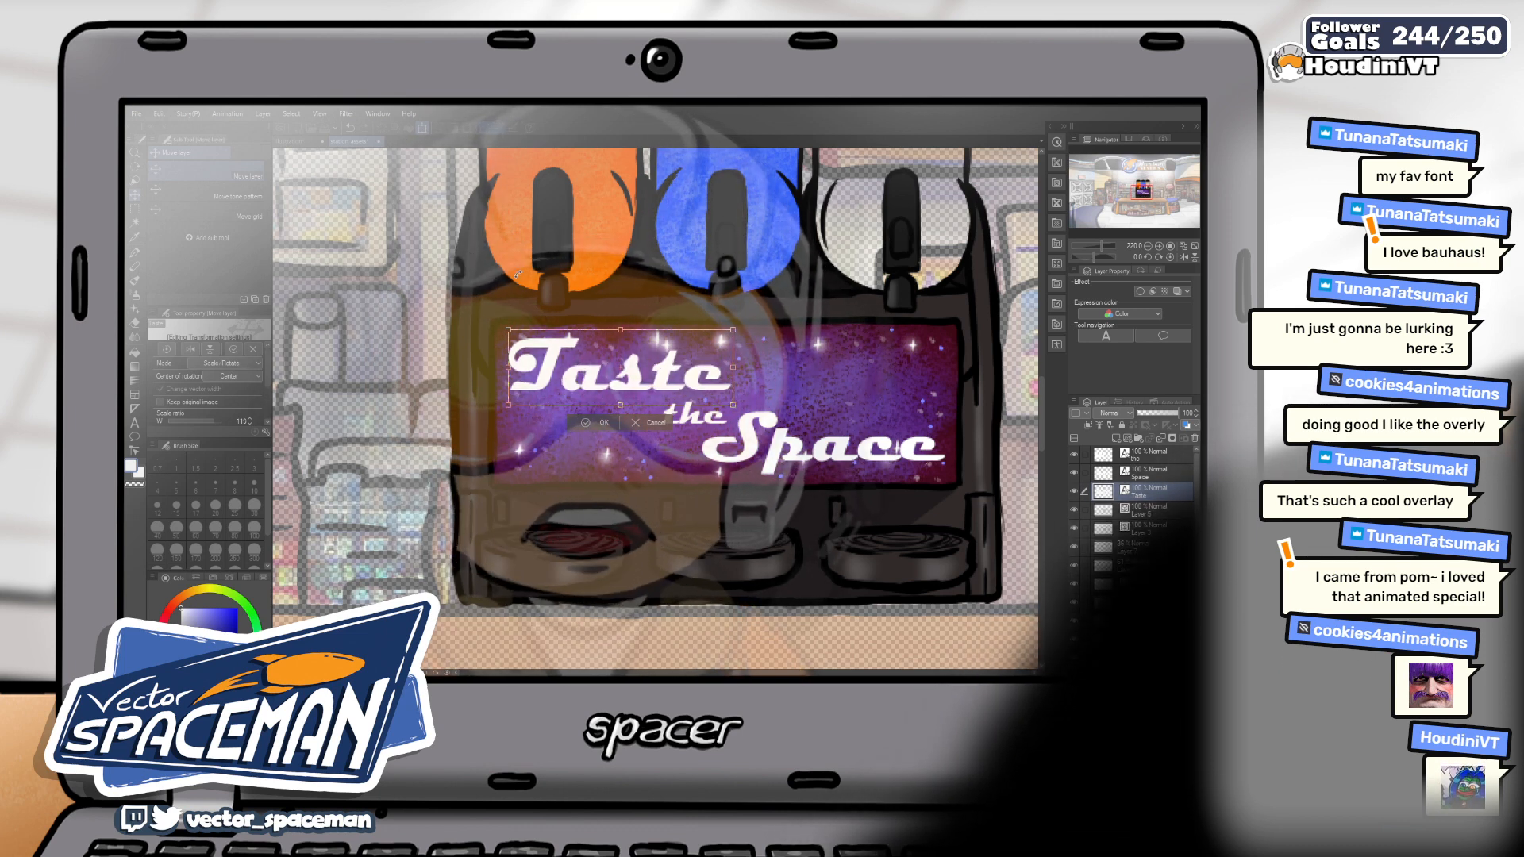
{"action": "key", "text": "Return"}
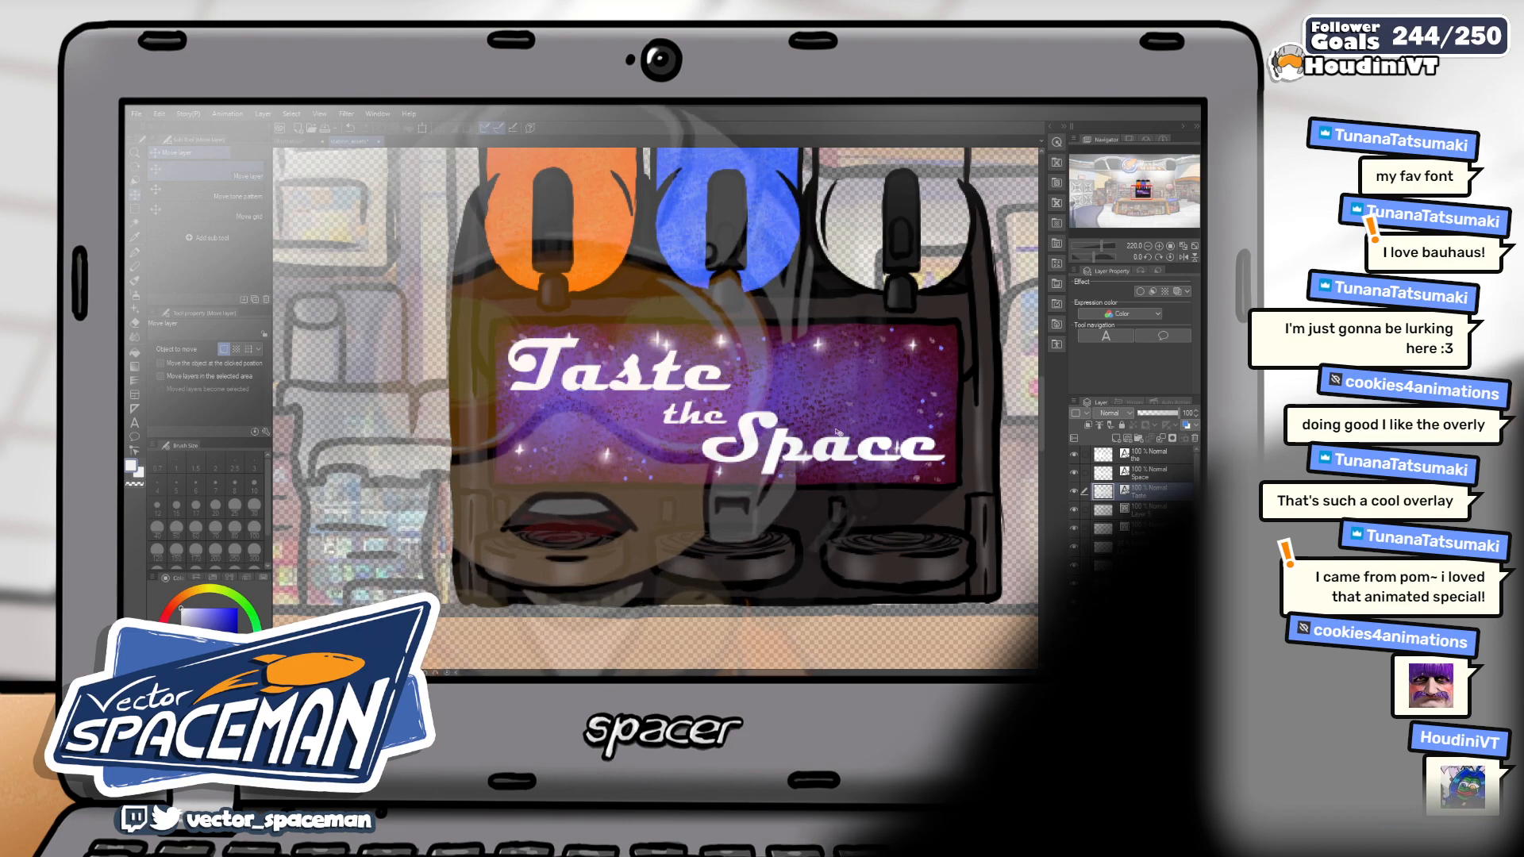
{"action": "scroll", "coordinate": [836, 433], "scroll_direction": "down", "scroll_amount": 4}
{"action": "scroll", "coordinate": [738, 412], "scroll_direction": "up", "scroll_amount": 2}
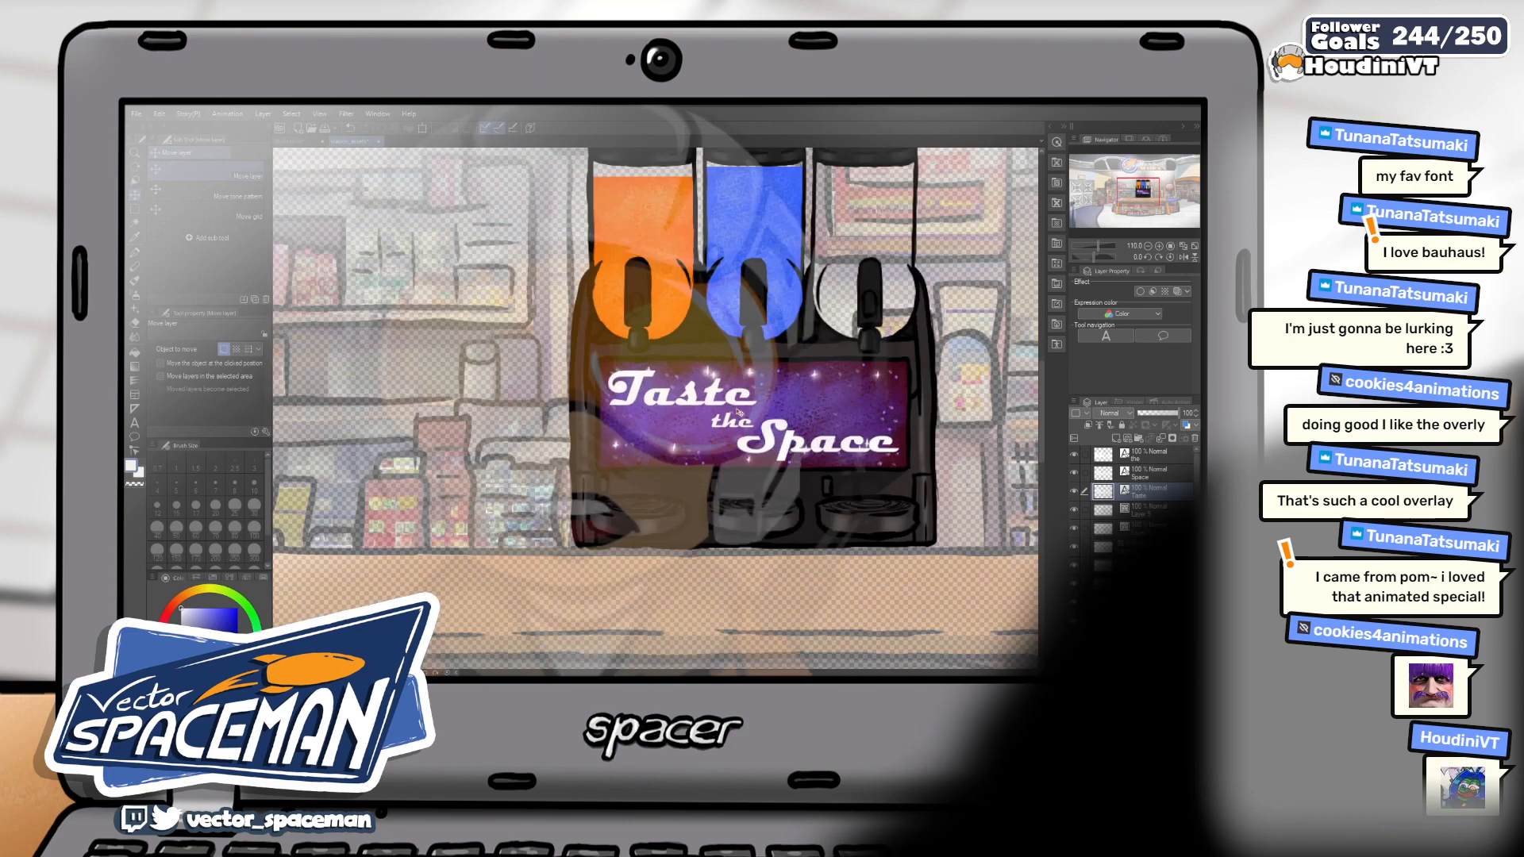
{"action": "scroll", "coordinate": [738, 412], "scroll_direction": "up", "scroll_amount": 2}
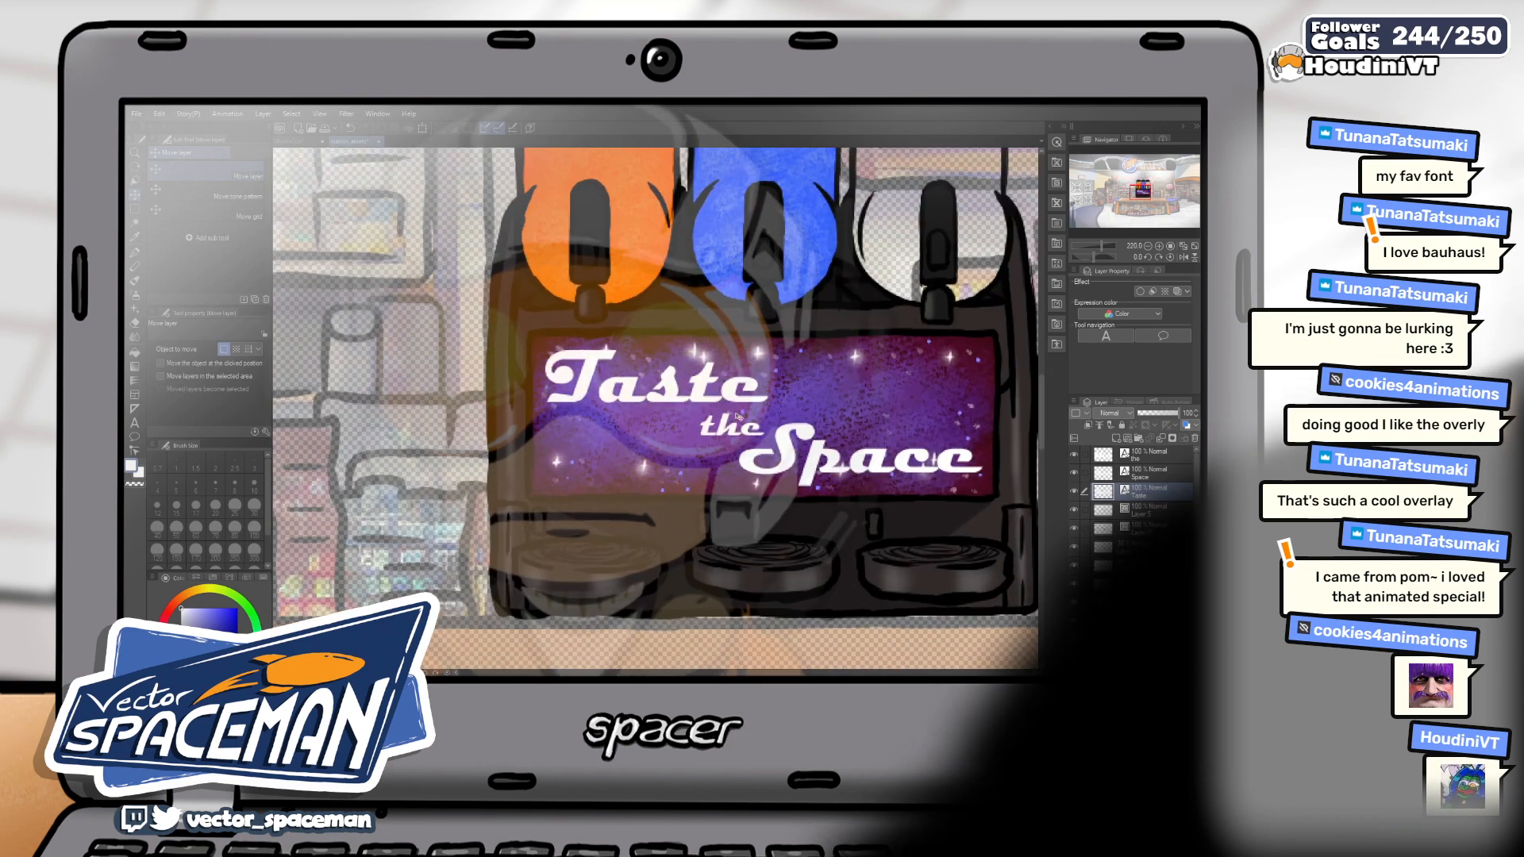
{"action": "scroll", "coordinate": [730, 413], "scroll_direction": "up", "scroll_amount": 2}
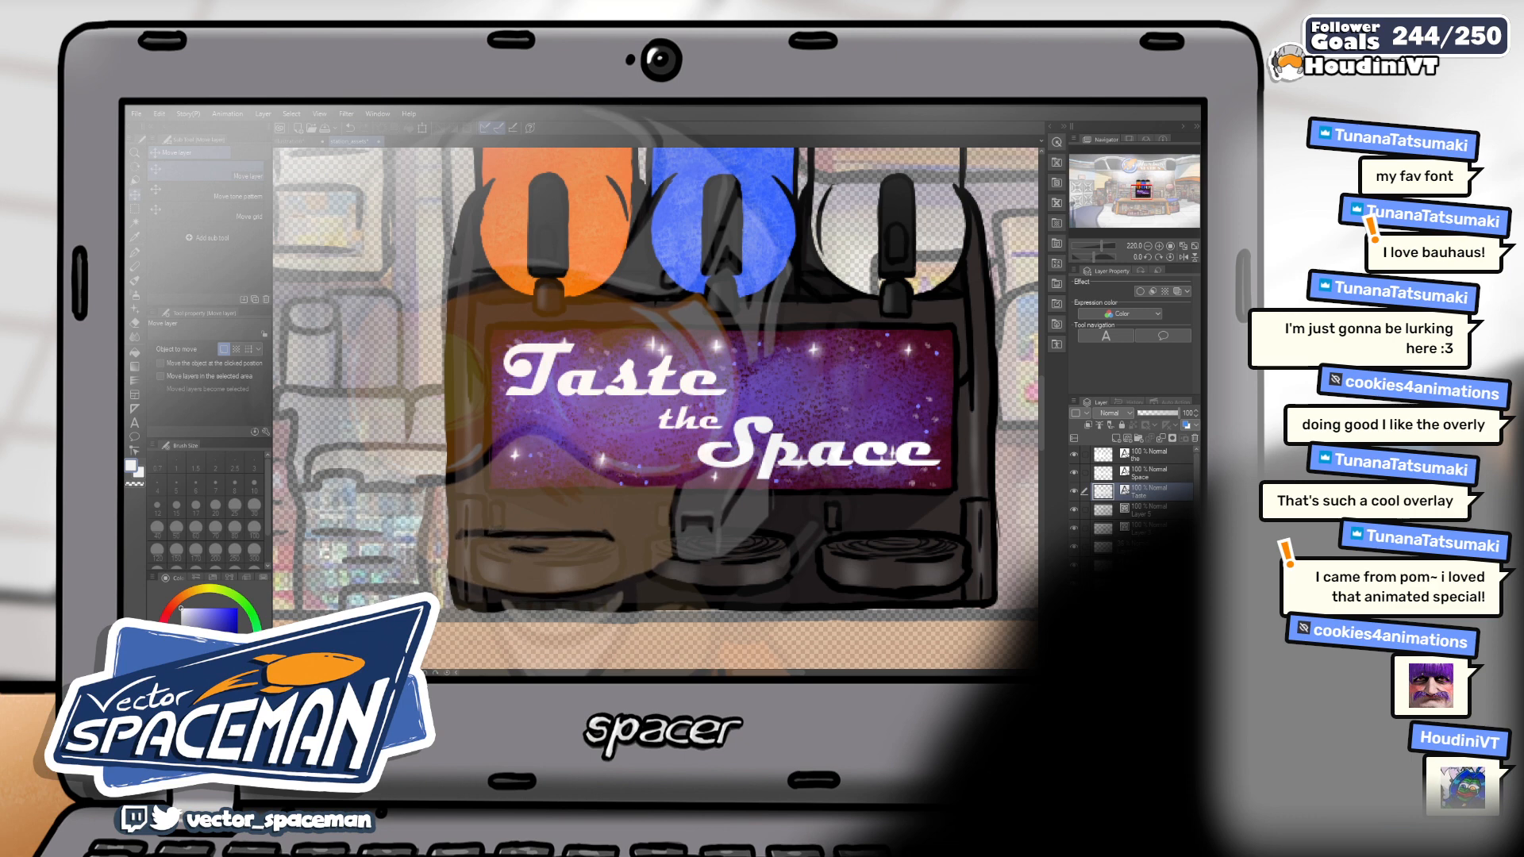
Identify the slushie machine's dark fill layer by toggling its visibility, restore it, and select that layer
{"action": "scroll", "coordinate": [1135, 500], "scroll_direction": "down", "scroll_amount": 1}
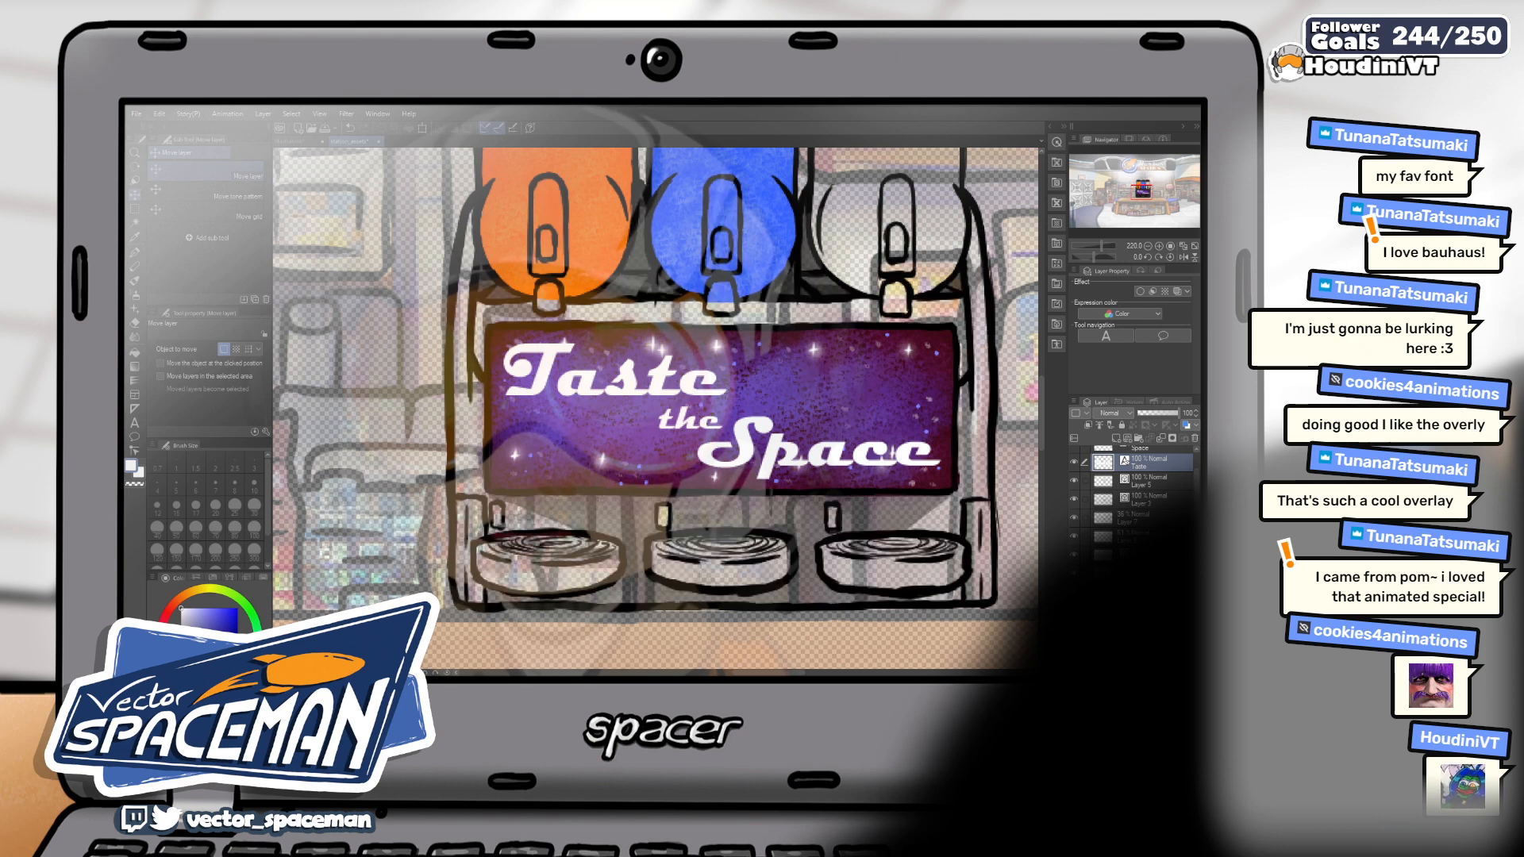
{"action": "left_click", "coordinate": [1074, 573]}
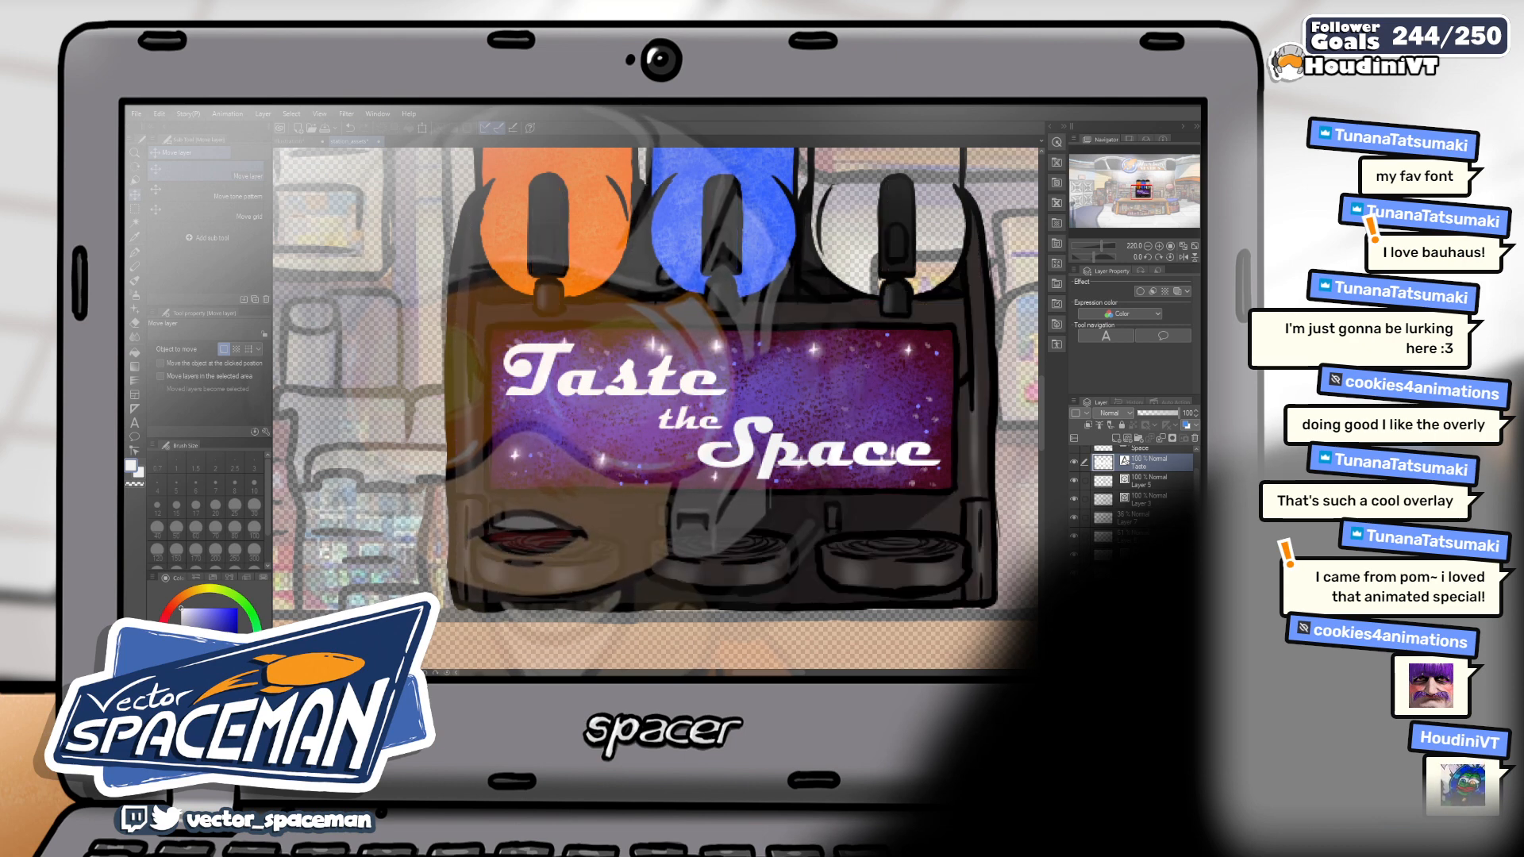
{"action": "left_click", "coordinate": [1140, 573]}
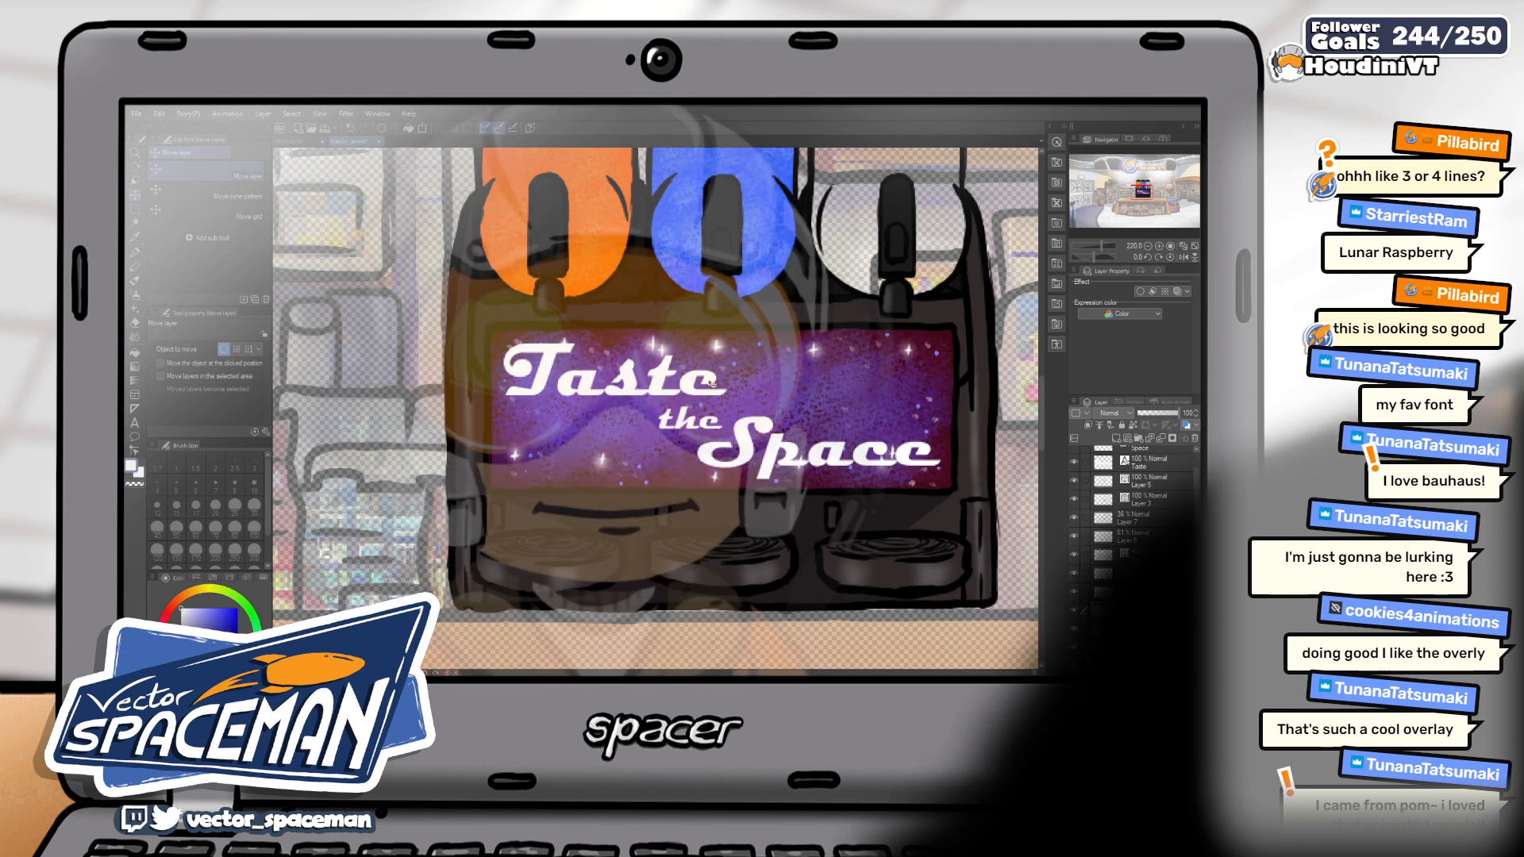
{"action": "scroll", "coordinate": [536, 276], "scroll_direction": "up", "scroll_amount": 5}
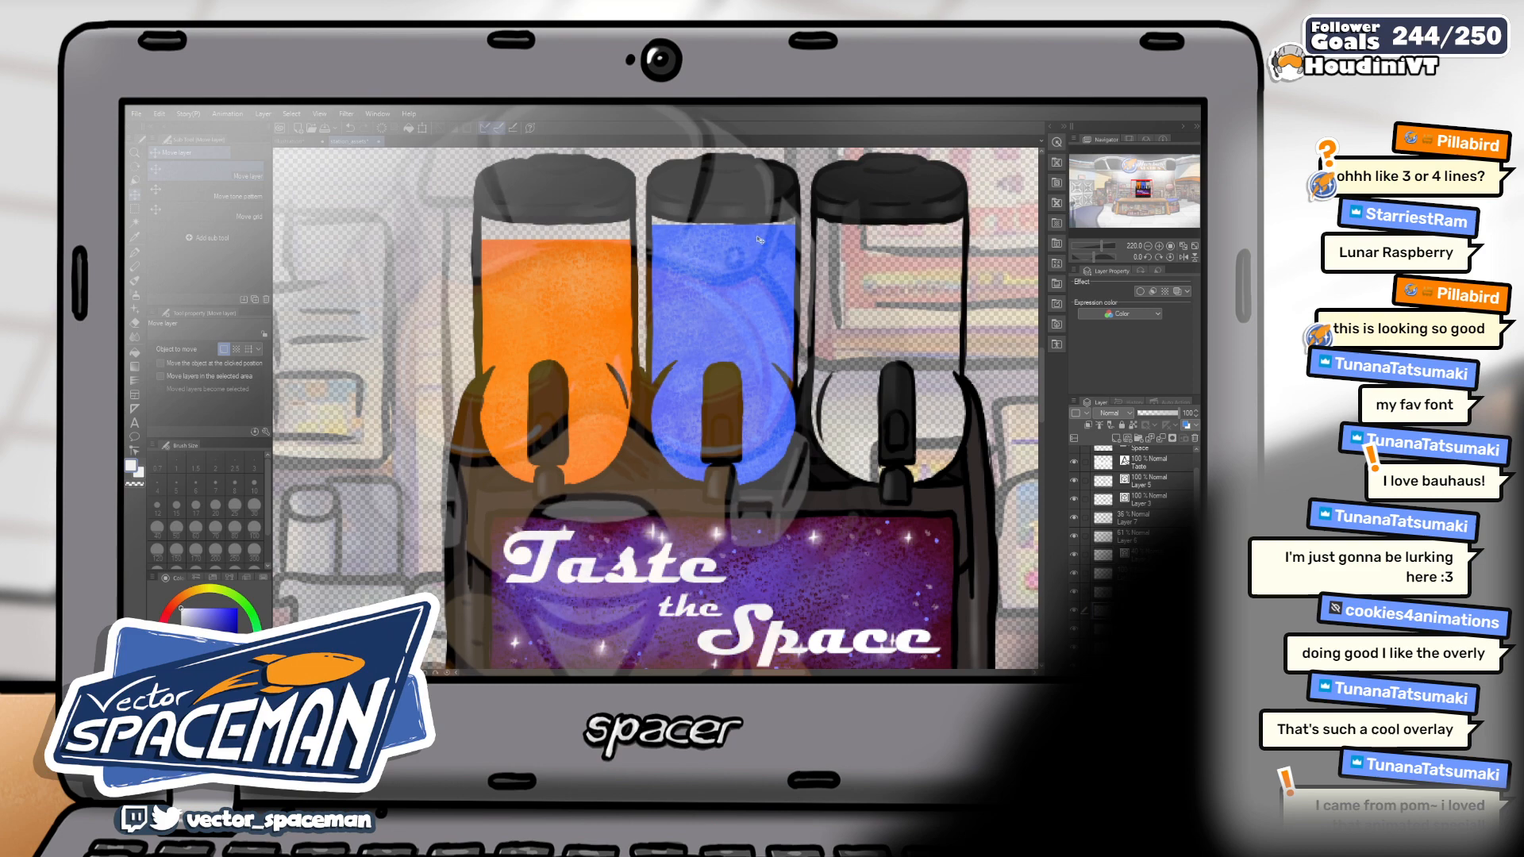
{"action": "scroll", "coordinate": [1041, 383], "scroll_direction": "down", "scroll_amount": 3}
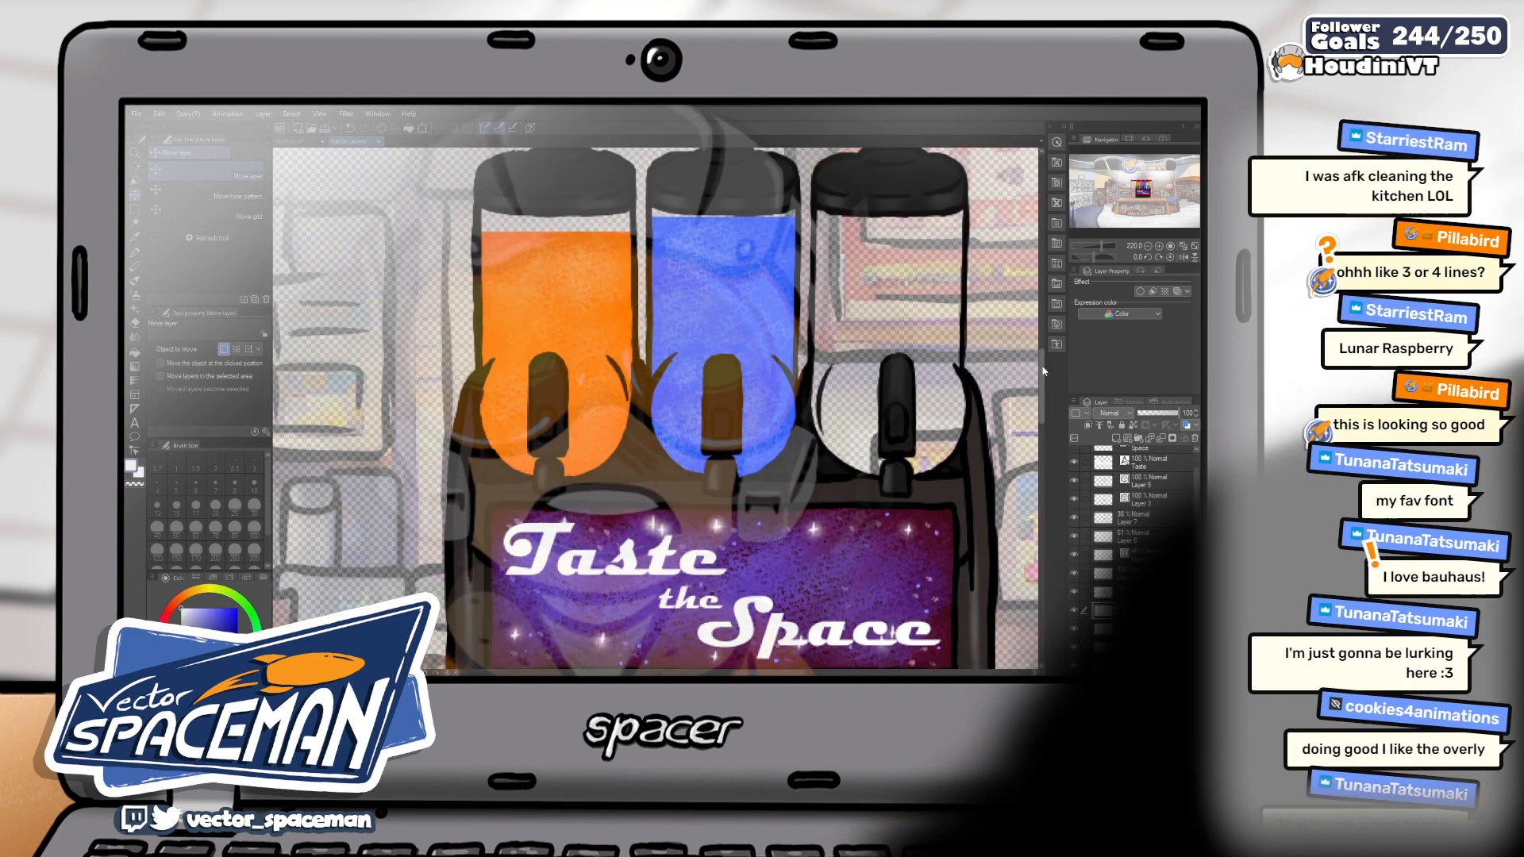
{"action": "scroll", "coordinate": [1039, 401], "scroll_direction": "down", "scroll_amount": 3}
{"action": "scroll", "coordinate": [1039, 401], "scroll_direction": "down", "scroll_amount": 1}
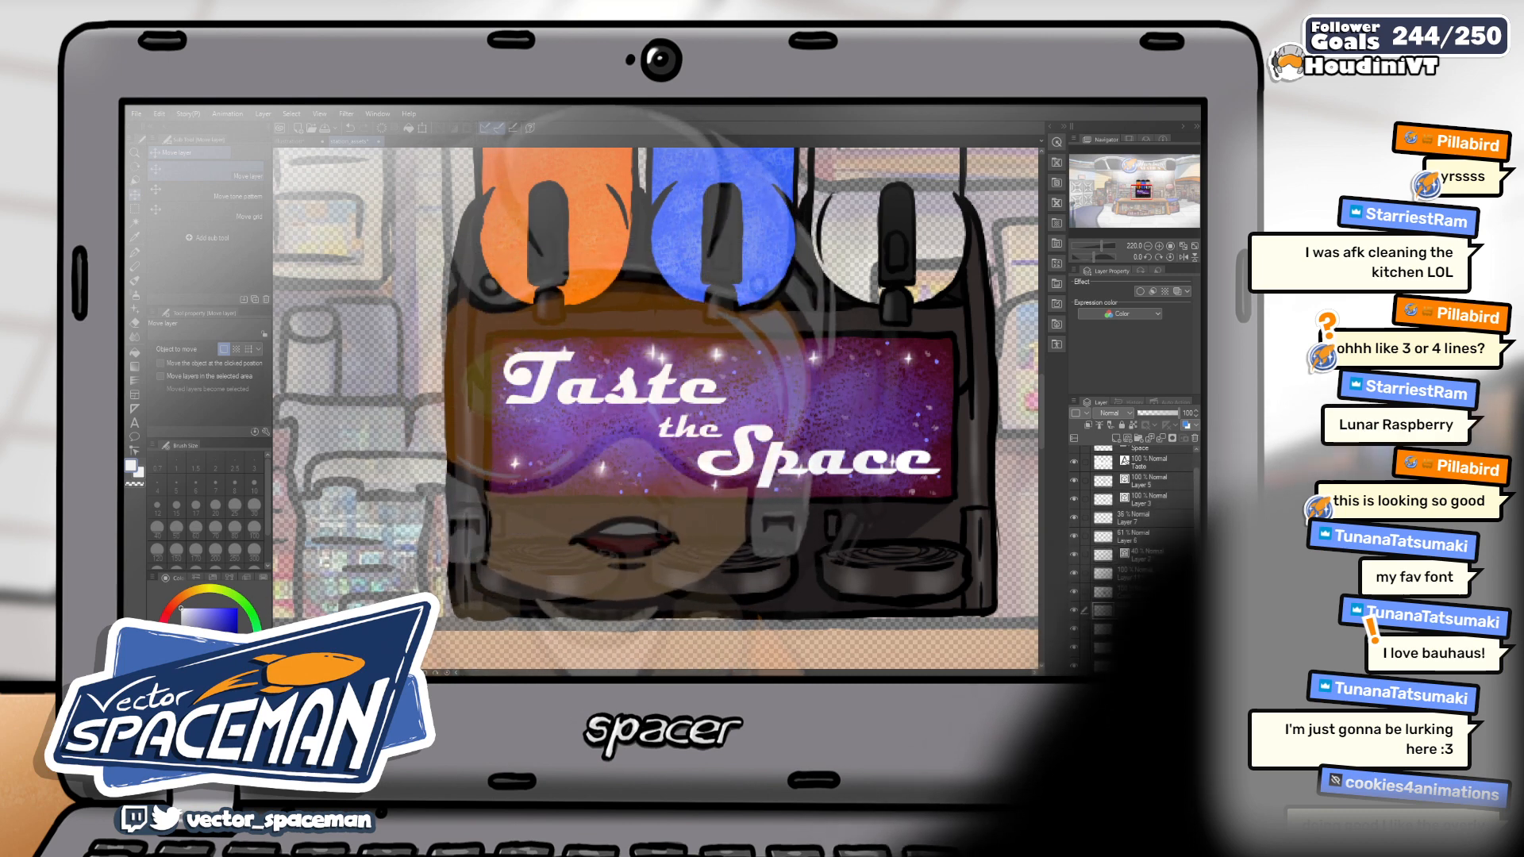
Choose a bright blue paint colour and the Gouache brush at size 70 for painting on the label
{"action": "left_click", "coordinate": [254, 603]}
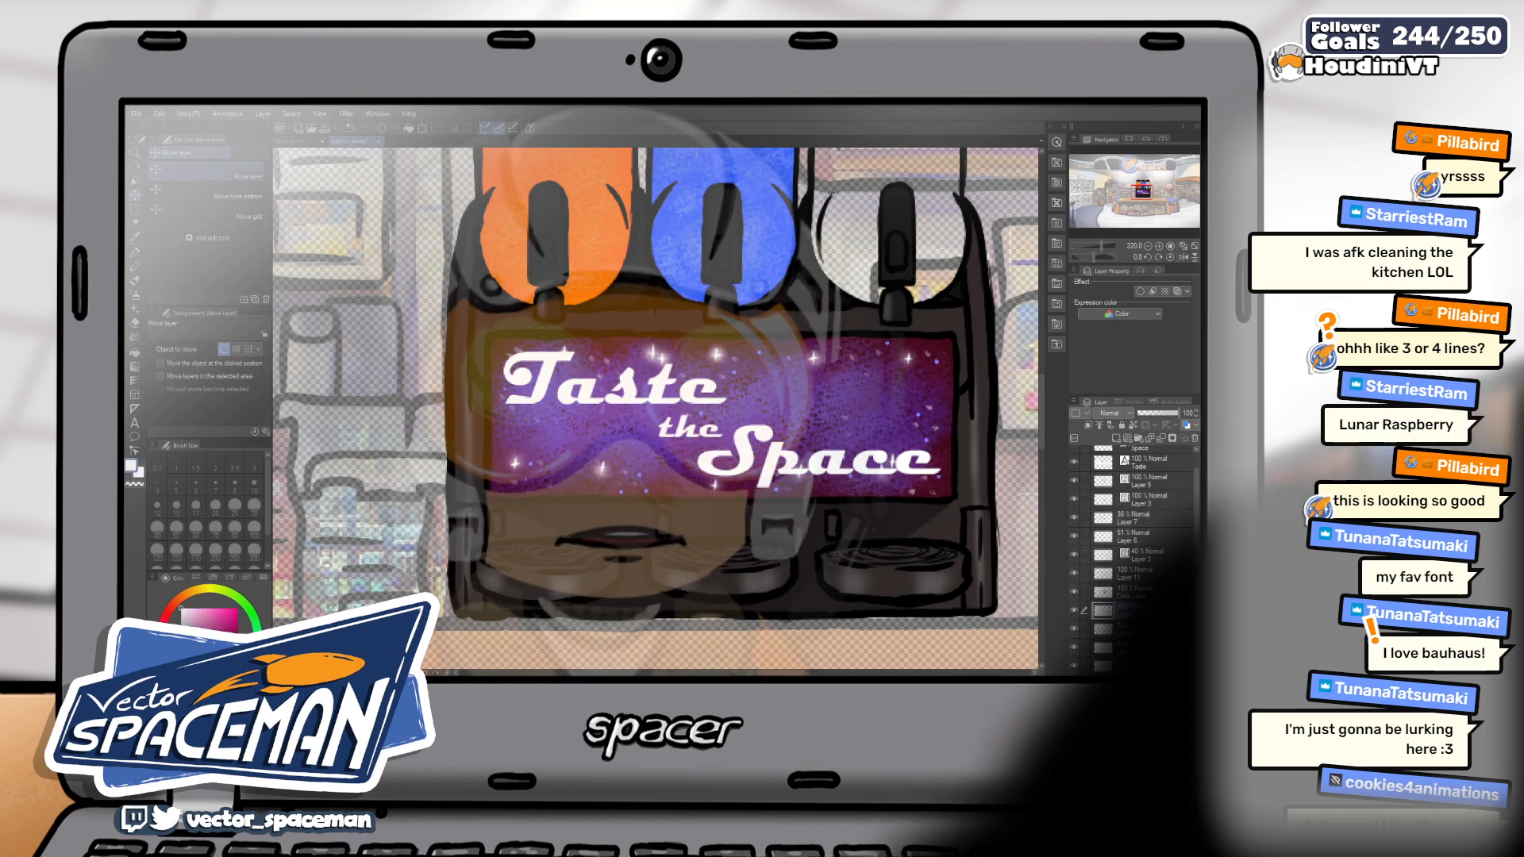
{"action": "left_click", "coordinate": [187, 596]}
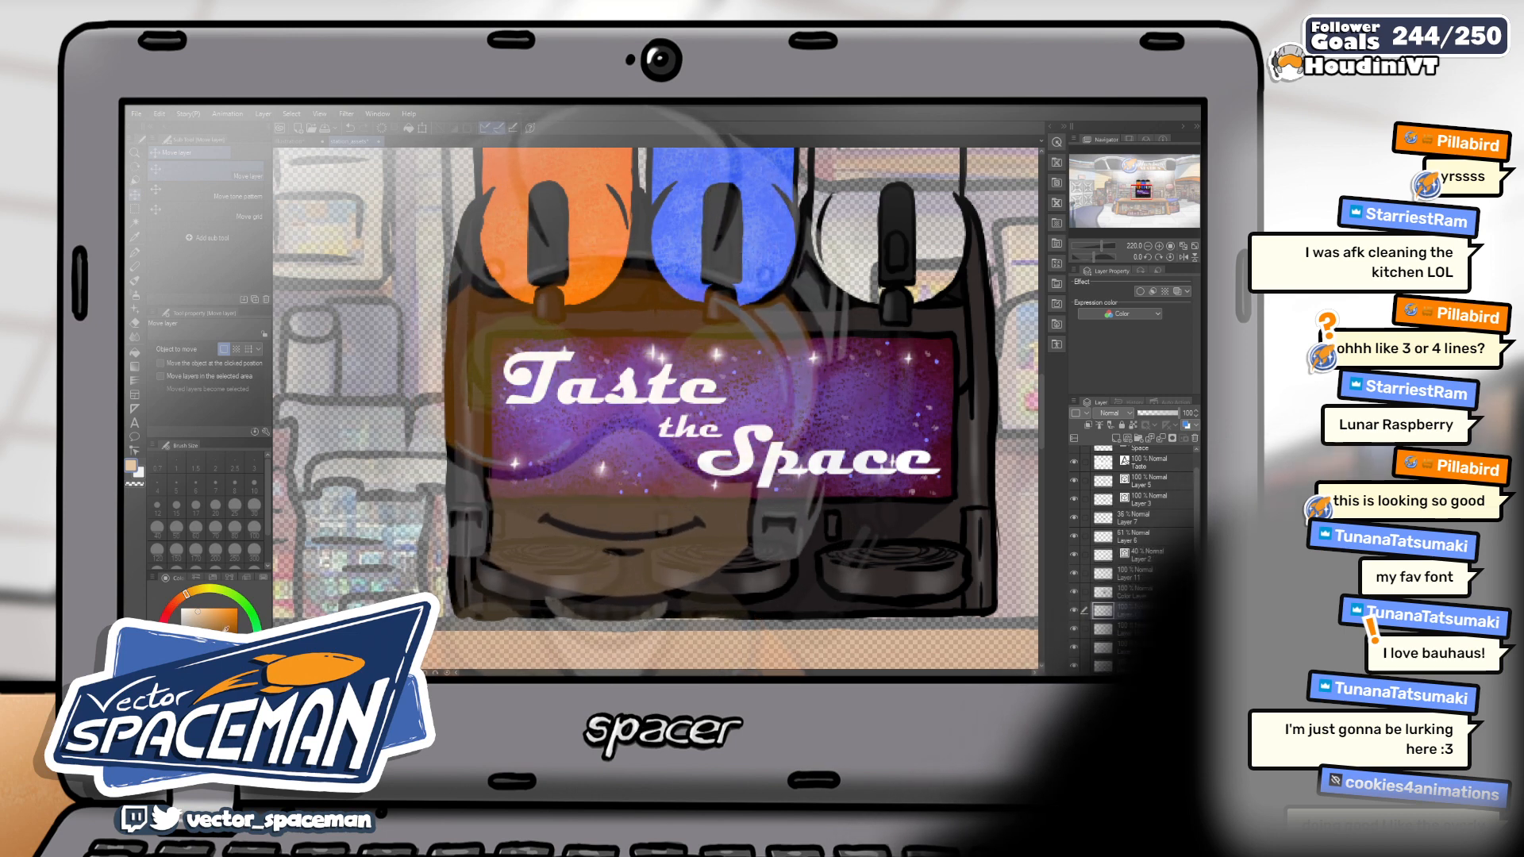
{"action": "left_click_drag", "start_coordinate": [233, 599], "coordinate": [238, 595]}
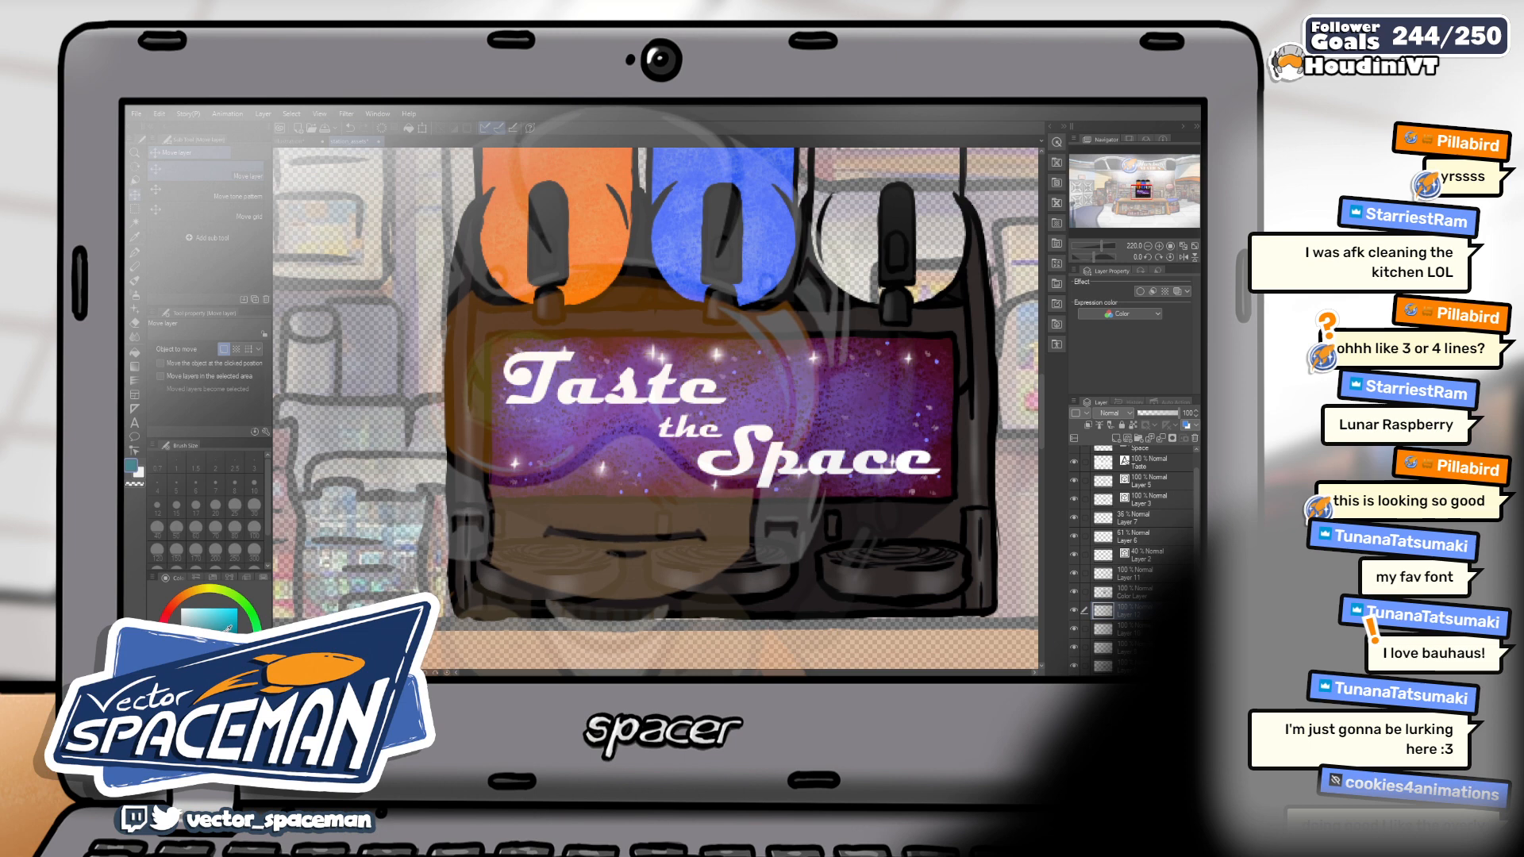
{"action": "left_click_drag", "start_coordinate": [245, 663], "coordinate": [234, 674]}
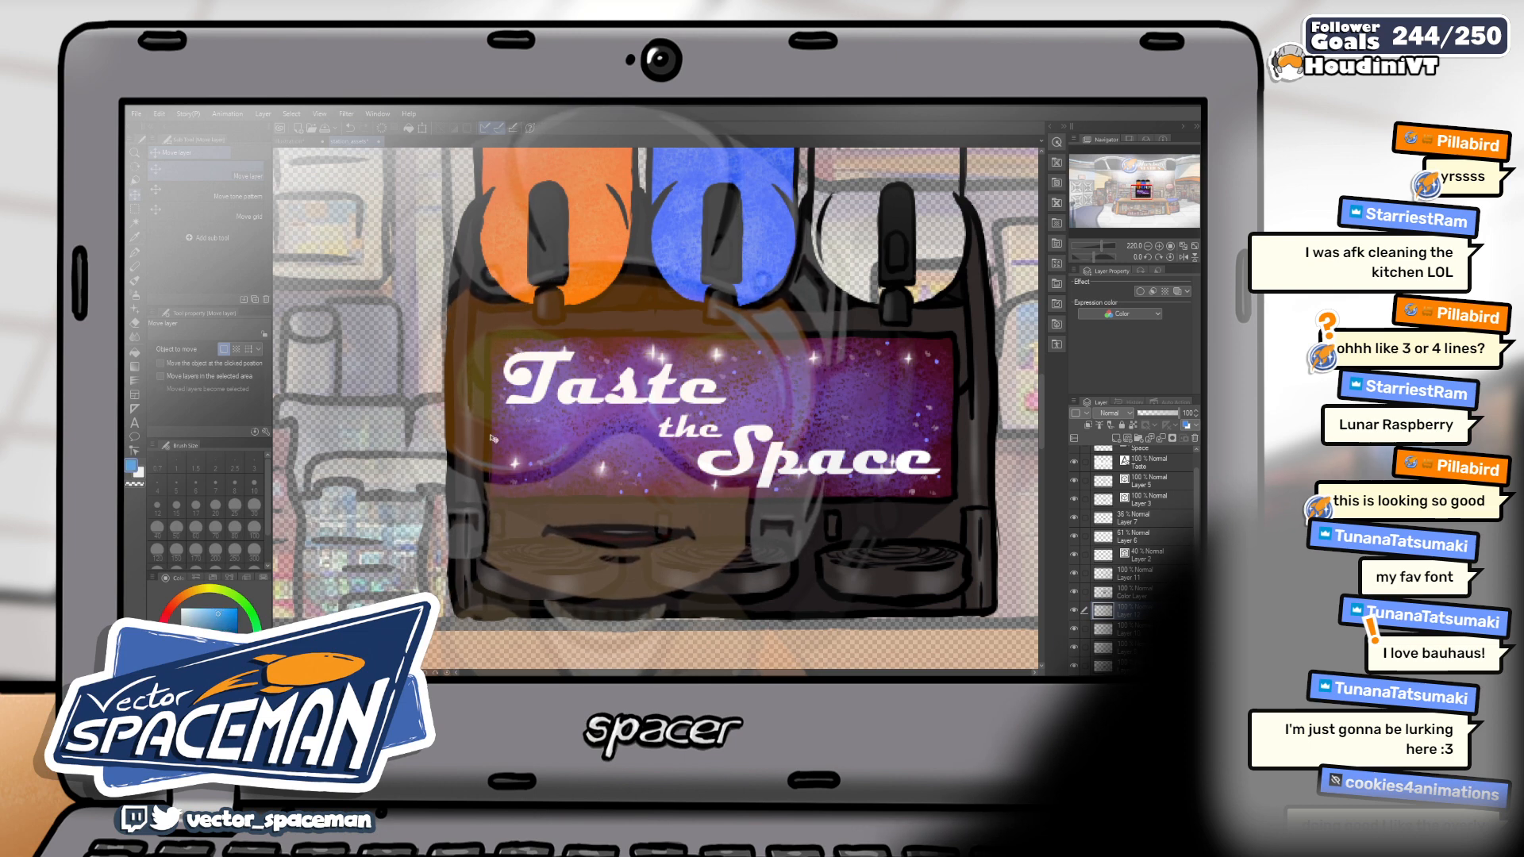
{"action": "left_click", "coordinate": [135, 281]}
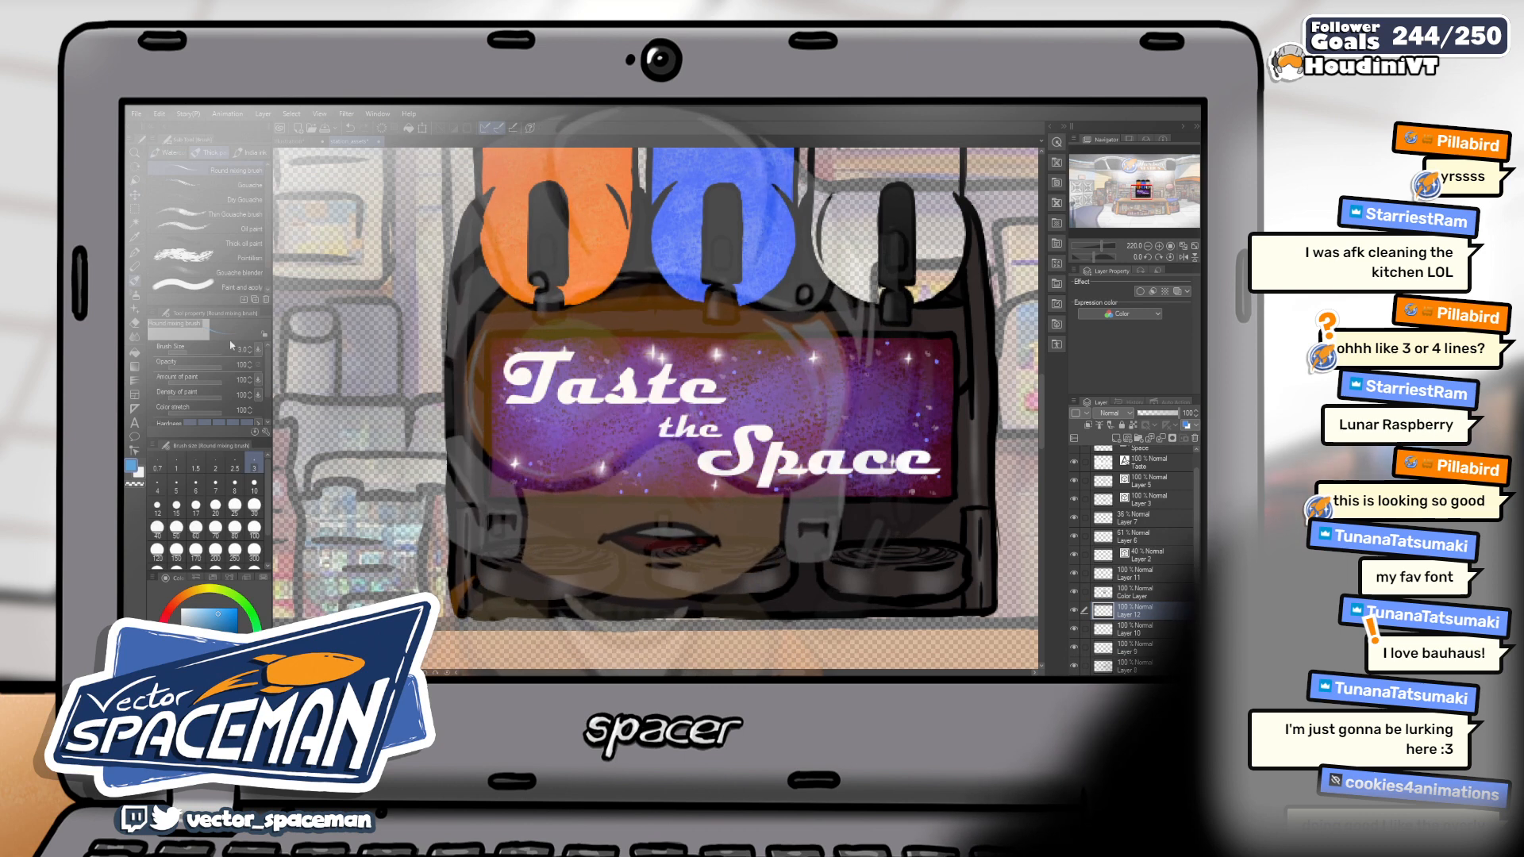
{"action": "left_click", "coordinate": [217, 186]}
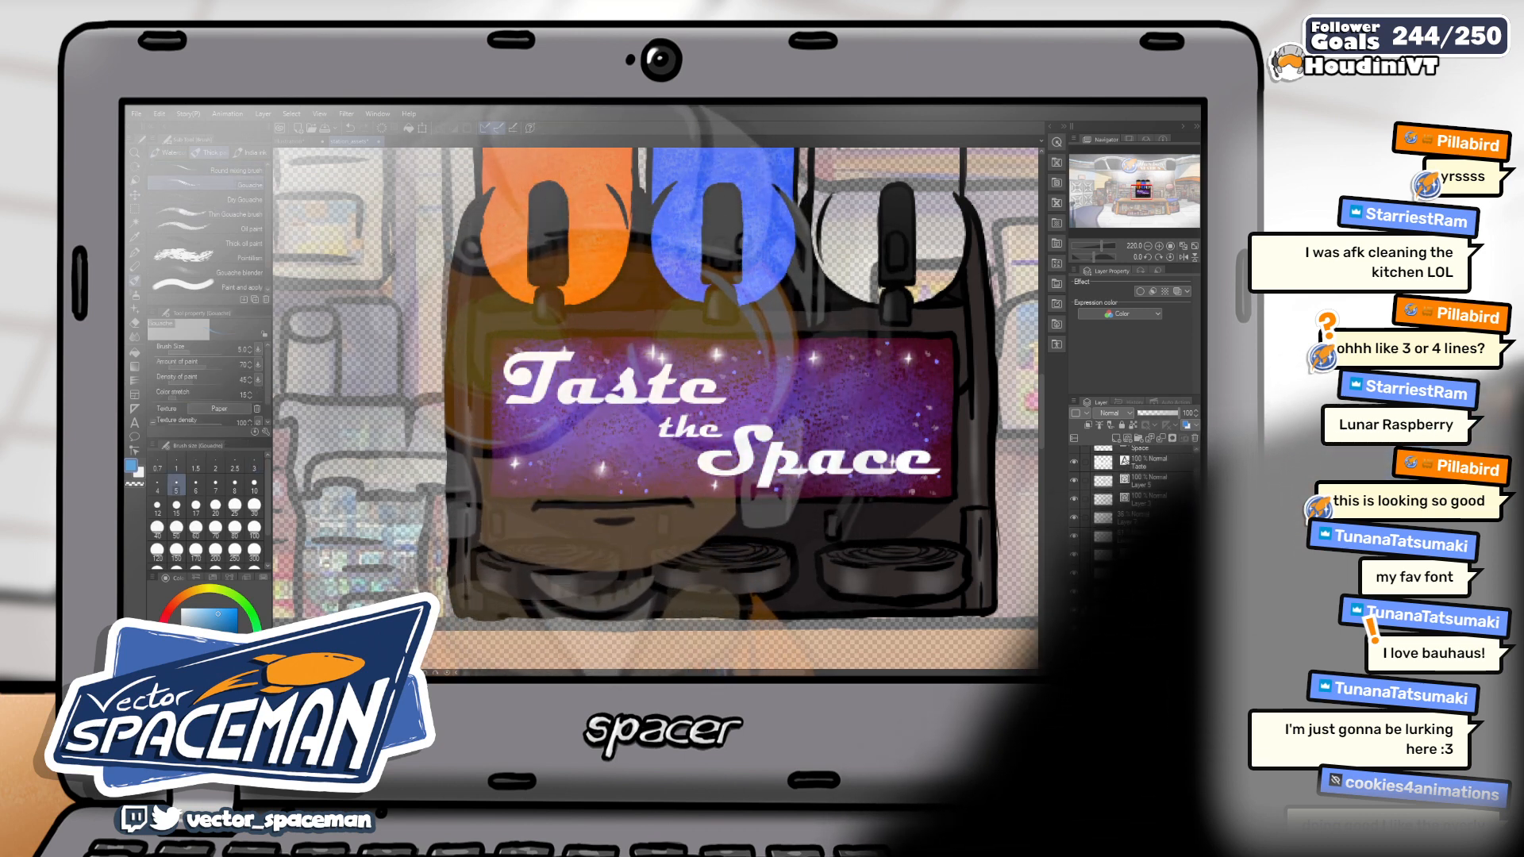
{"action": "left_click", "coordinate": [215, 529]}
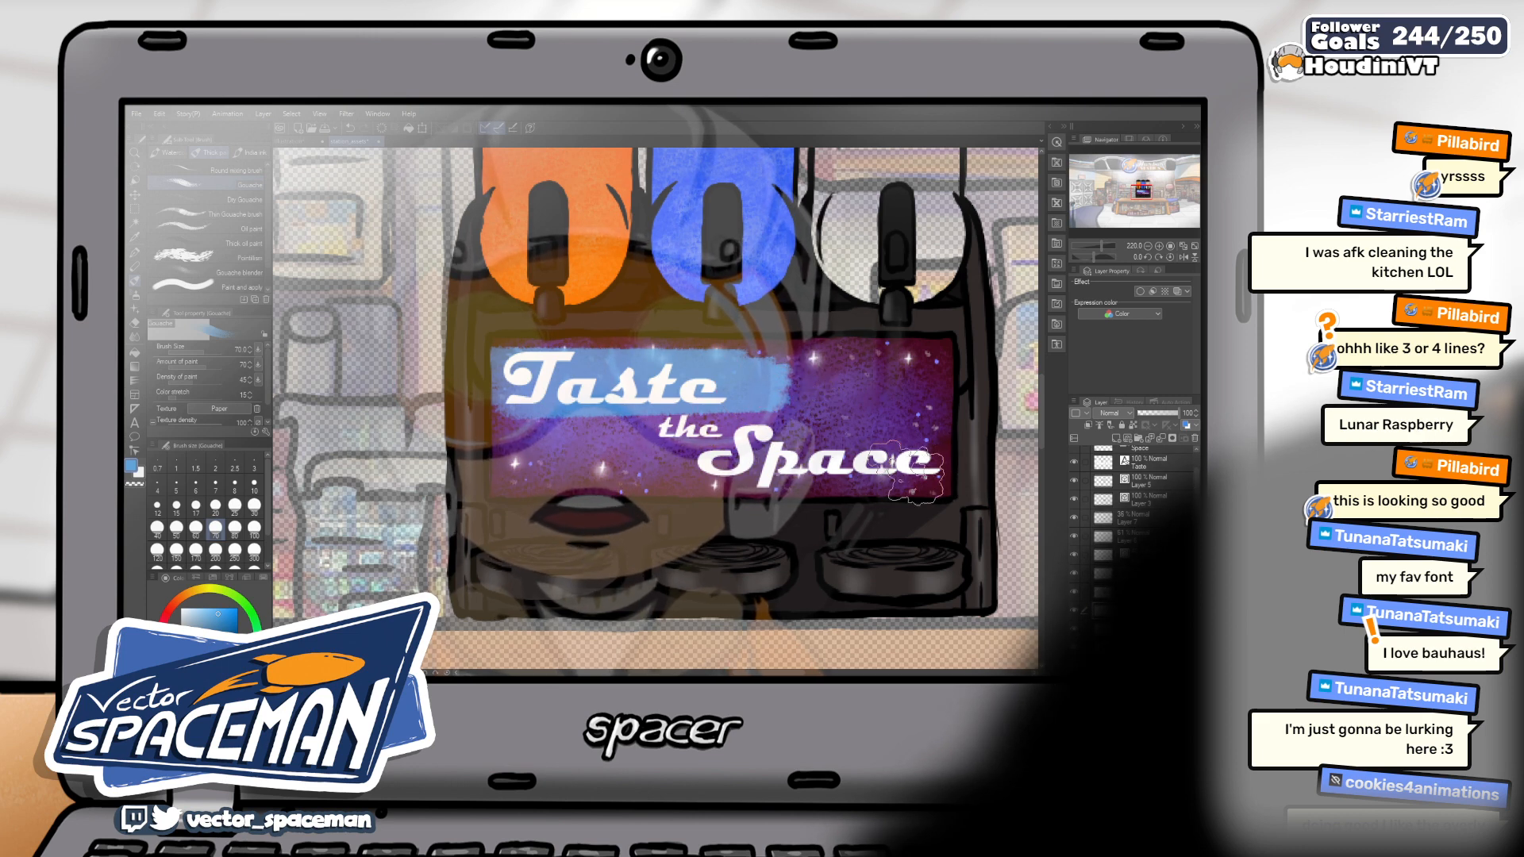
Try painting blue Gouache bands behind "Taste" and "Space" on the galaxy label, and undo both strokes
{"action": "left_click_drag", "start_coordinate": [949, 459], "coordinate": [689, 478]}
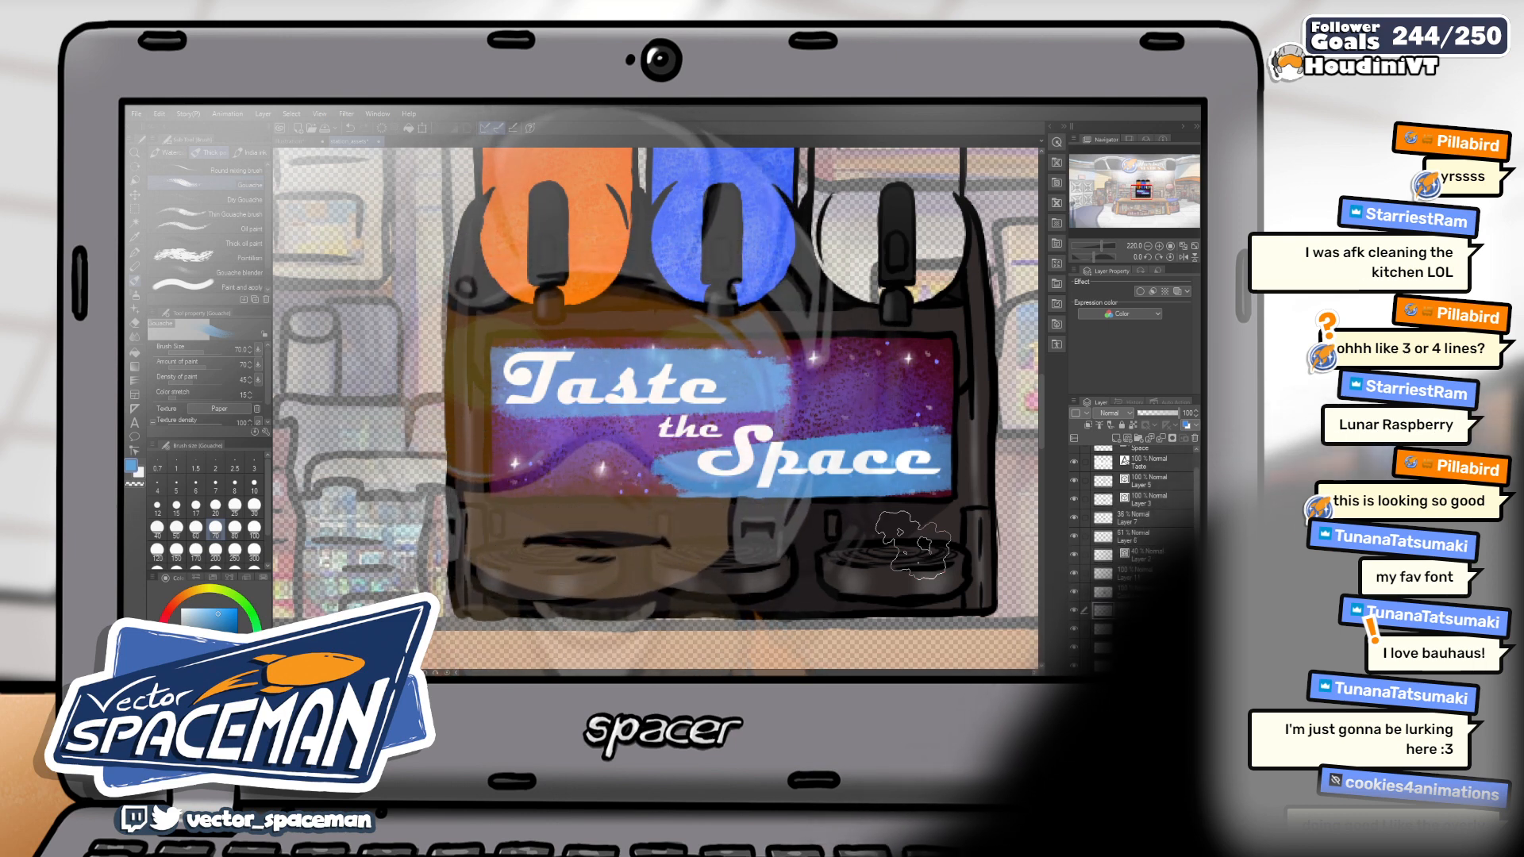
{"action": "key", "text": "ctrl+z"}
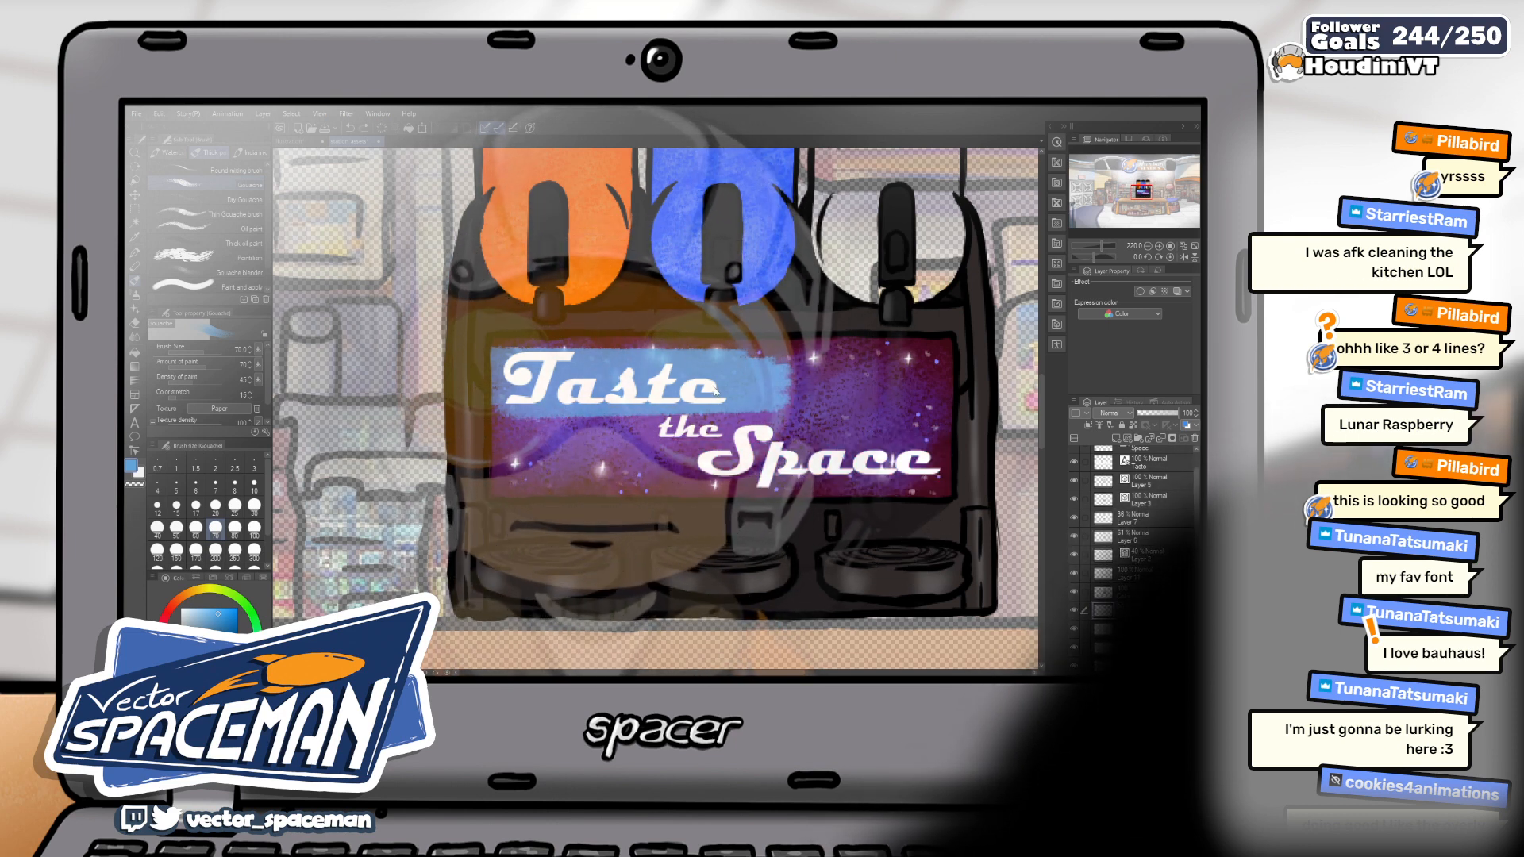
{"action": "key", "text": "ctrl+z"}
Try a horizontal blue stroke behind "Taste" with a larger Gouache brush
{"action": "key", "text": "bracketright"}
{"action": "key", "text": "bracketright"}
{"action": "key", "text": "bracketright"}
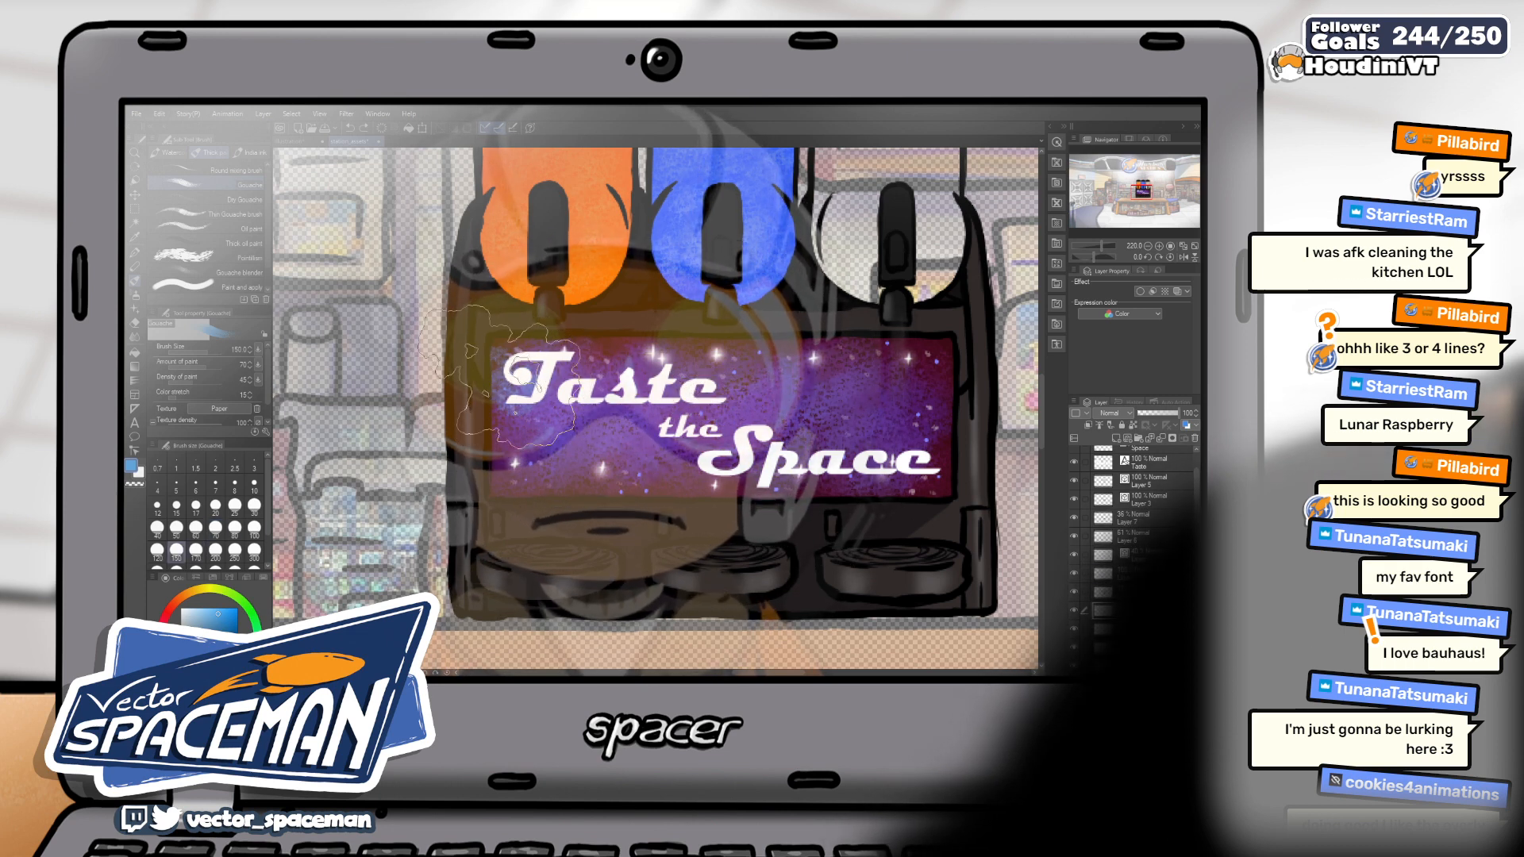
{"action": "left_click_drag", "start_coordinate": [555, 389], "coordinate": [754, 389]}
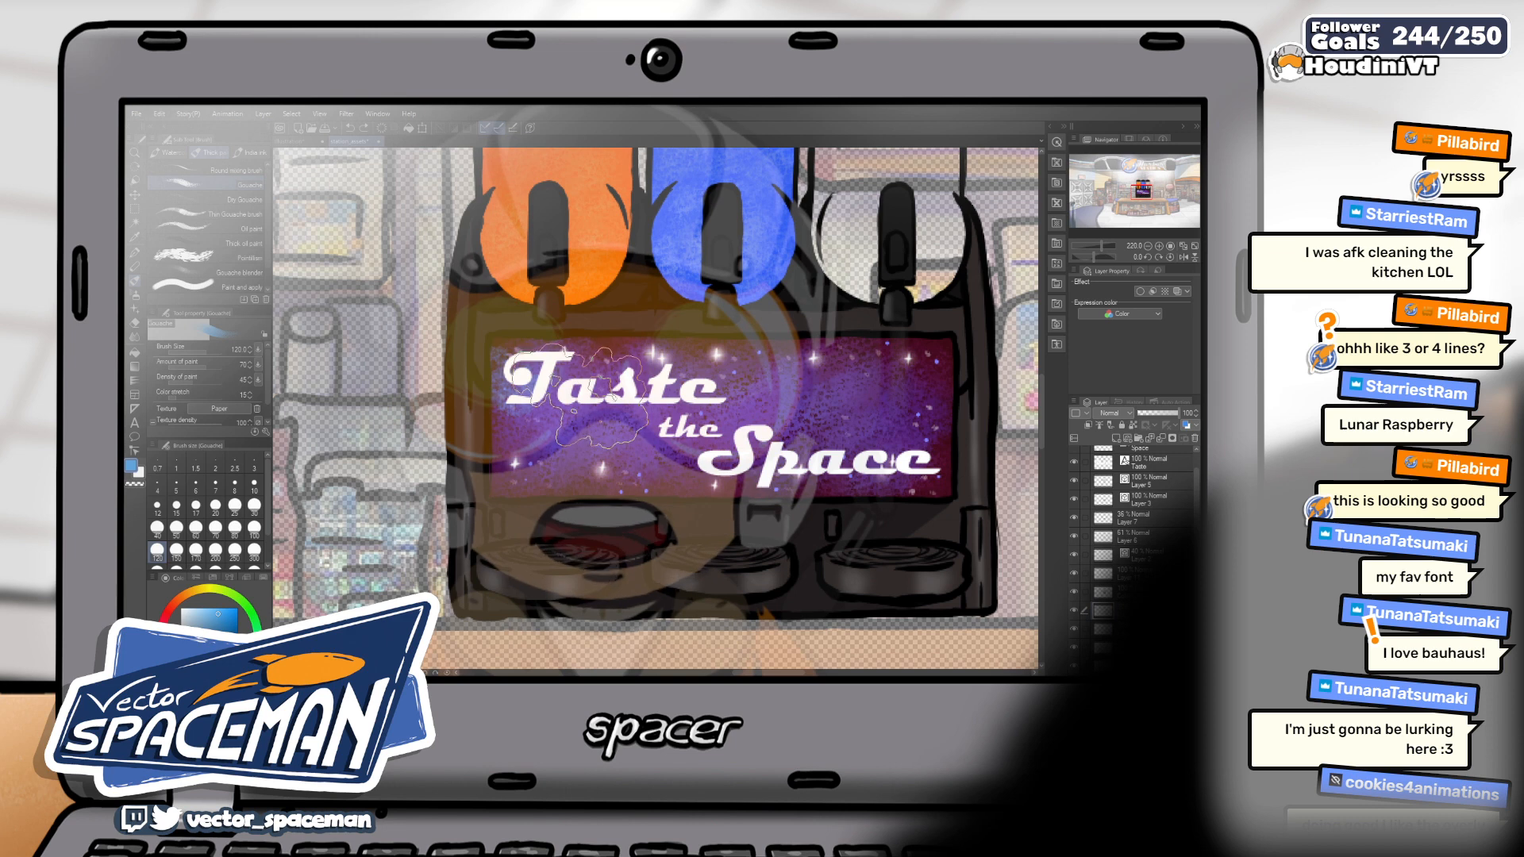
Try a straight blue band behind "Taste" and a slanted one behind "Space" with a smaller brush, and undo both
{"action": "key", "text": "bracketleft"}
{"action": "key", "text": "bracketleft"}
{"action": "key", "text": "bracketleft"}
{"action": "key", "text": "bracketleft"}
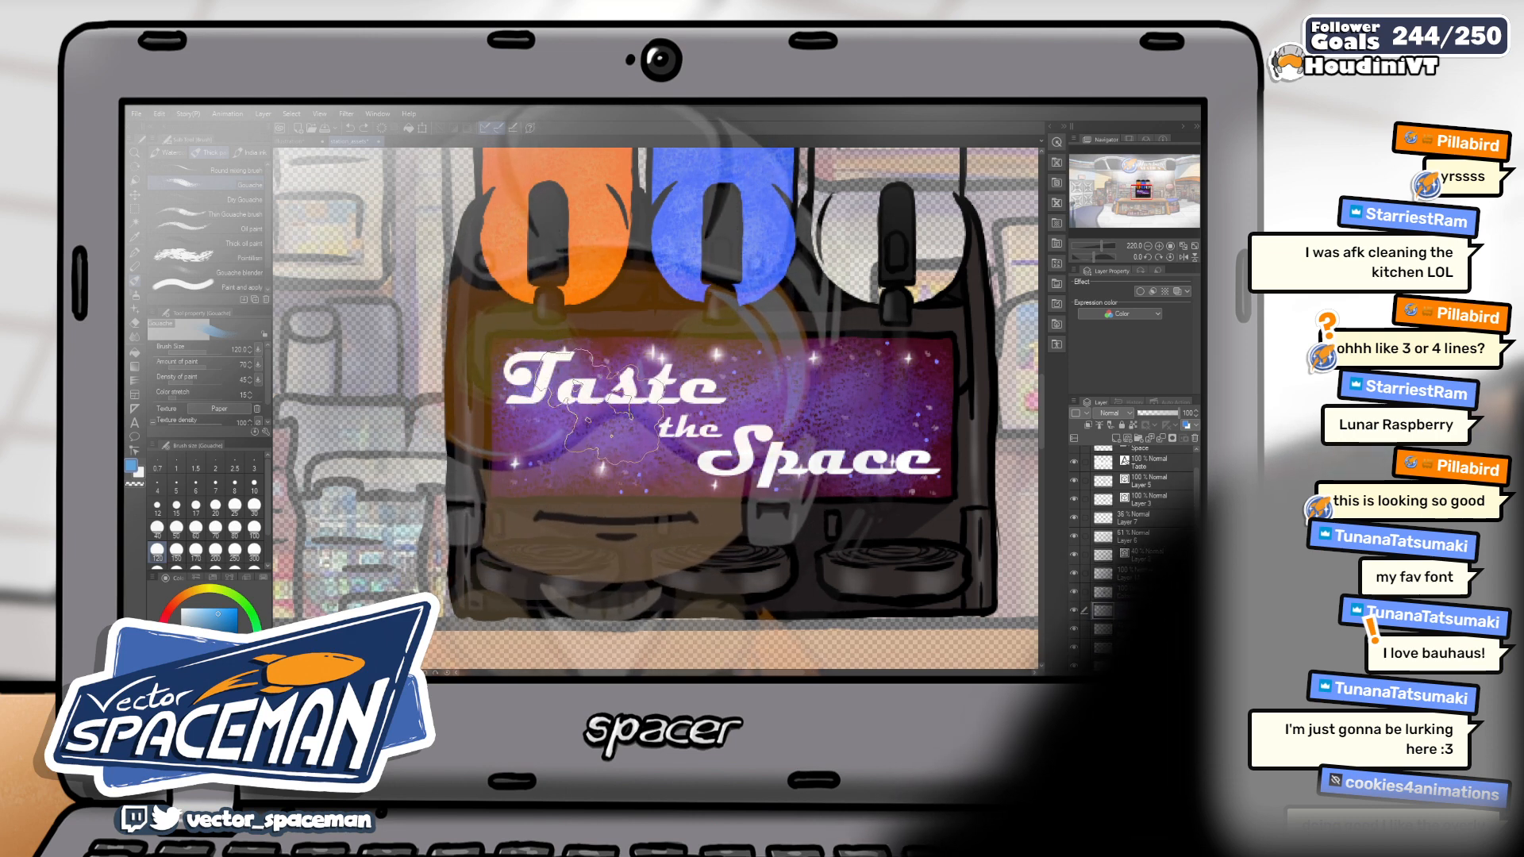
{"action": "left_click", "coordinate": [501, 385]}
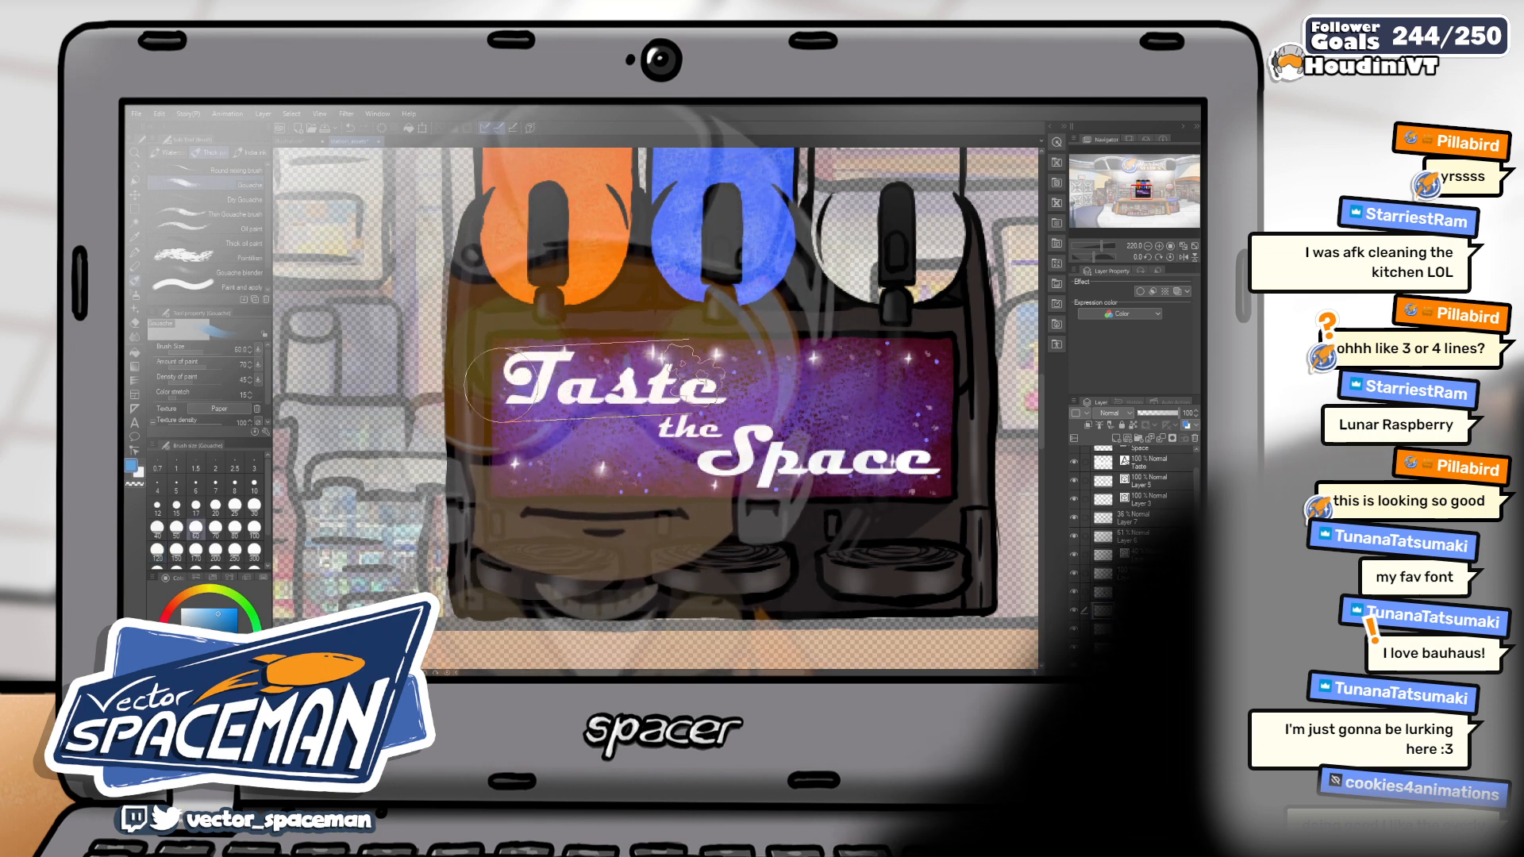
{"action": "left_click", "coordinate": [759, 387], "text": "shift"}
{"action": "key", "text": "ctrl+z"}
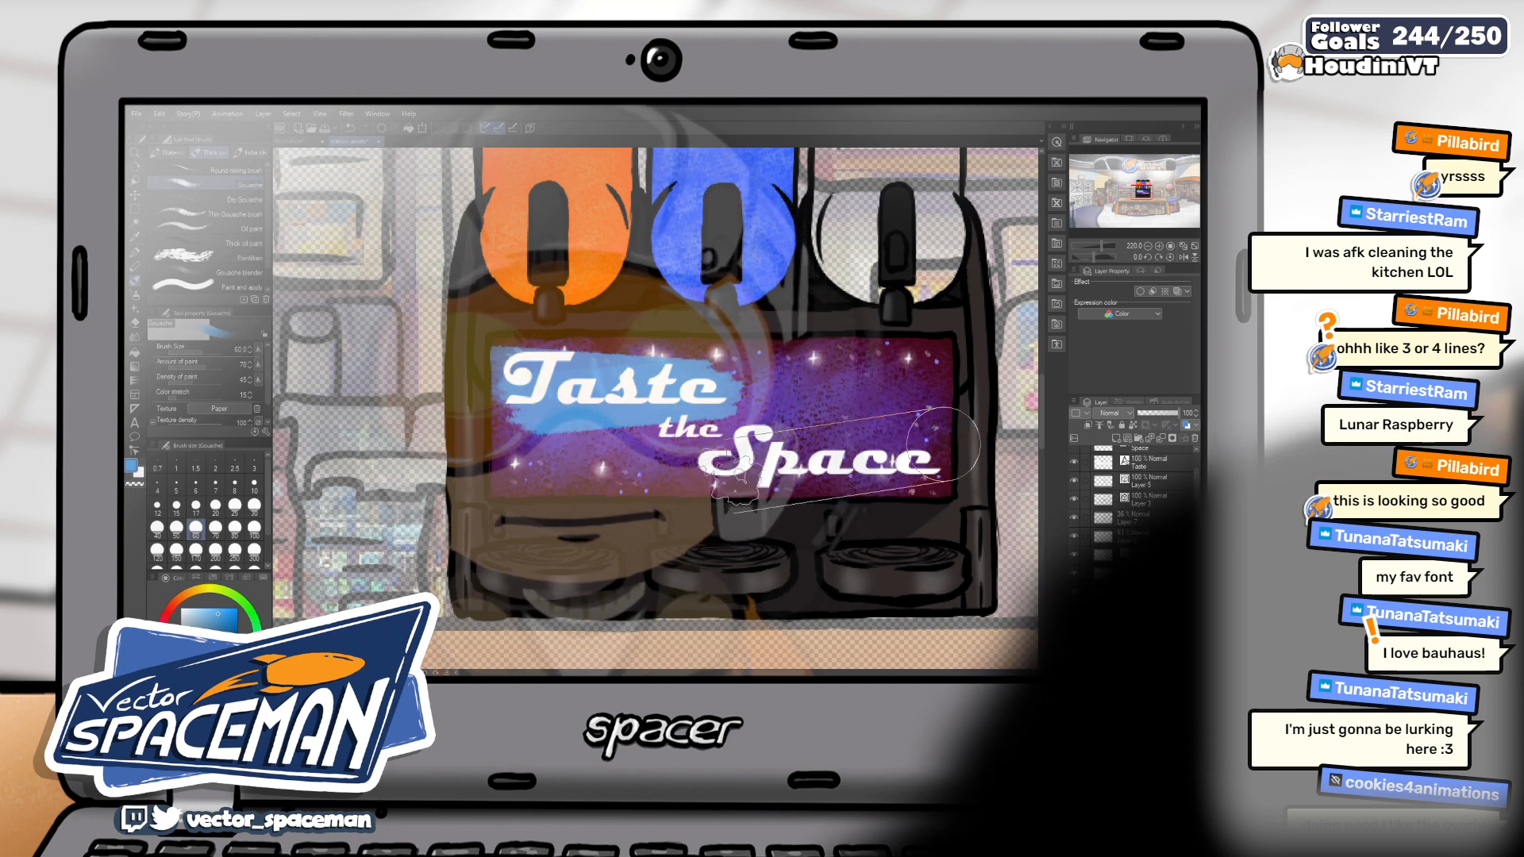
{"action": "left_click_drag", "start_coordinate": [718, 480], "coordinate": [921, 492]}
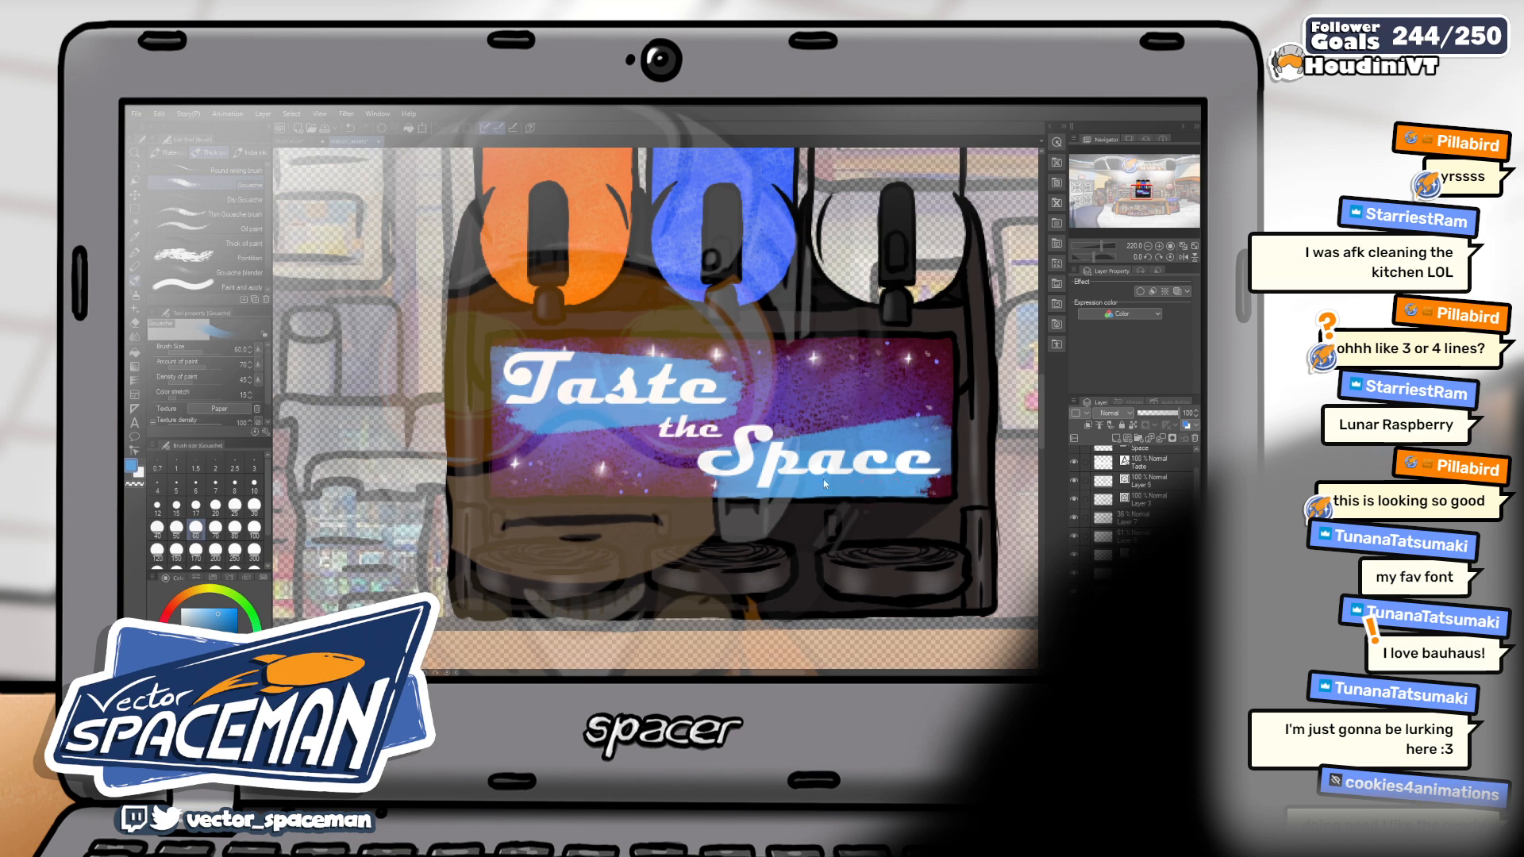
{"action": "key", "text": "ctrl+z"}
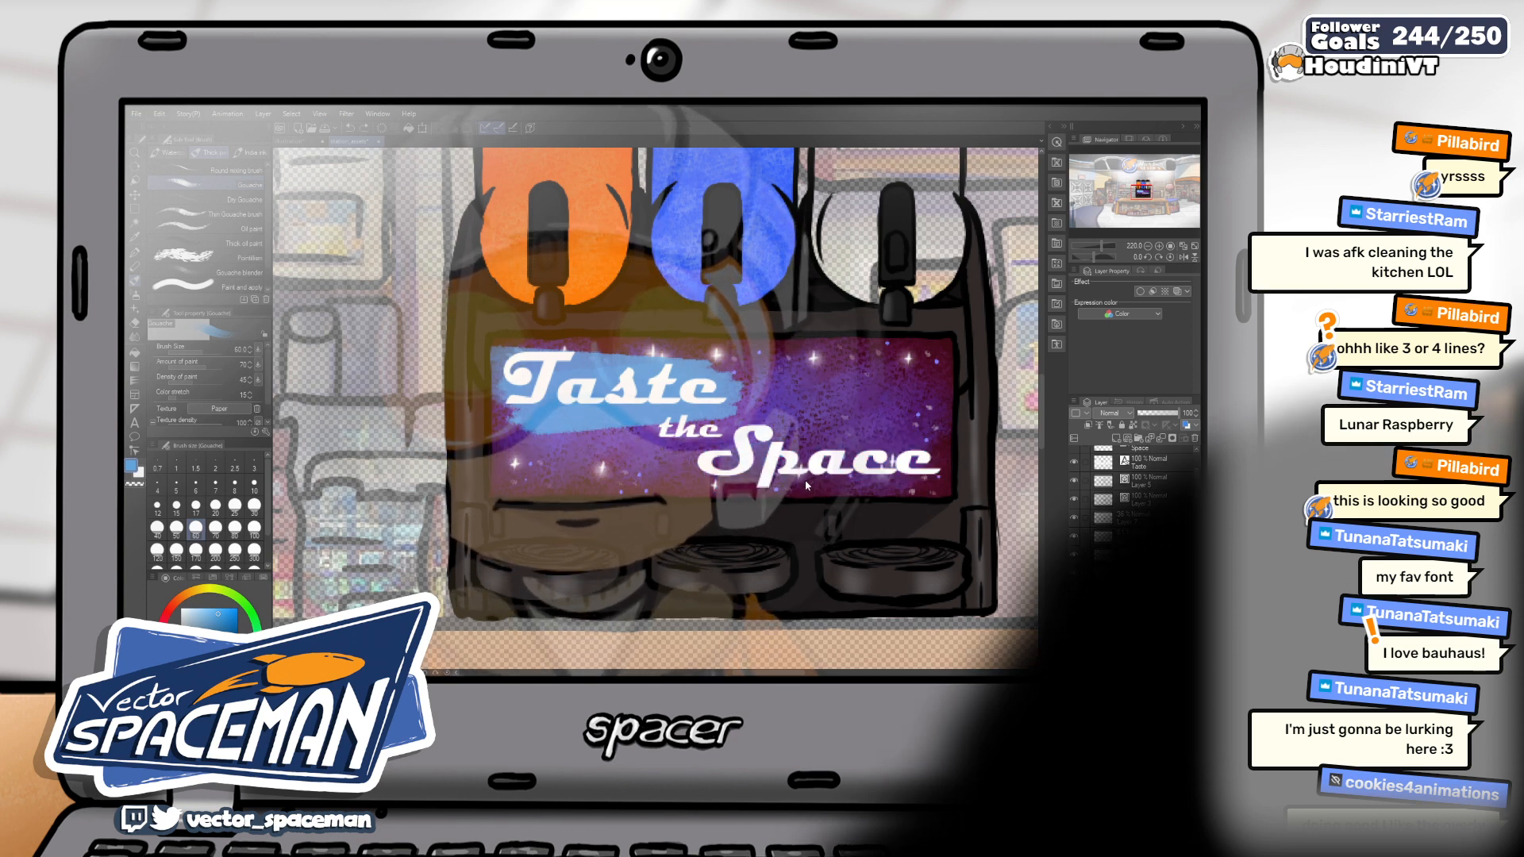
{"action": "key", "text": "ctrl+z"}
Paint a blue Gouache band behind "Taste" on the galaxy label with the brush at size 30
{"action": "key", "text": "bracketleft"}
{"action": "key", "text": "bracketleft"}
{"action": "key", "text": "bracketleft"}
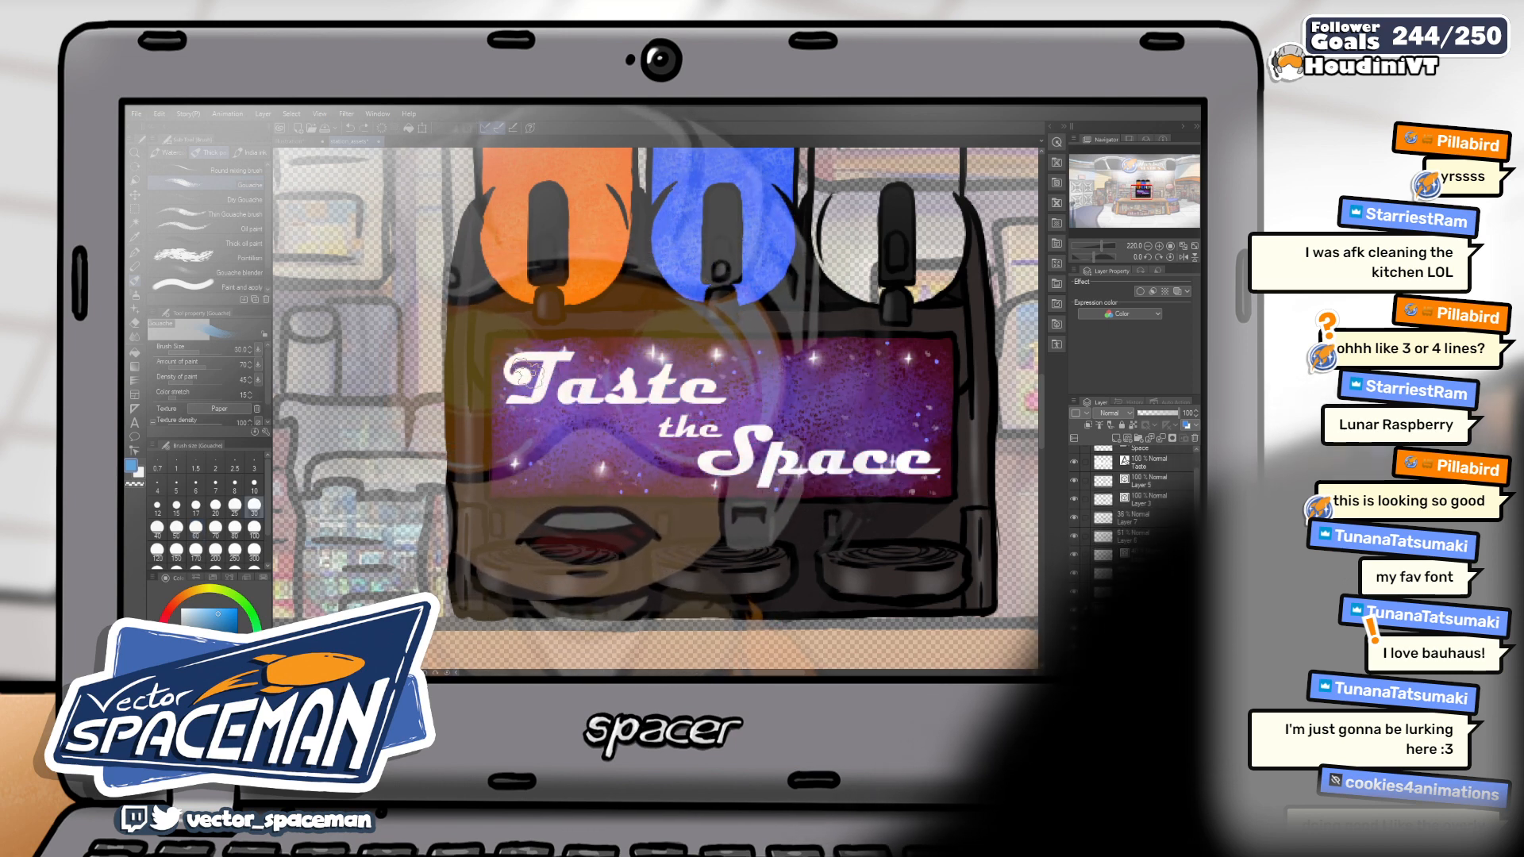
{"action": "mouse_move", "coordinate": [498, 367]}
{"action": "left_mouse_down"}
{"action": "mouse_move", "coordinate": [730, 382]}
{"action": "mouse_move", "coordinate": [566, 395]}
{"action": "left_mouse_up"}
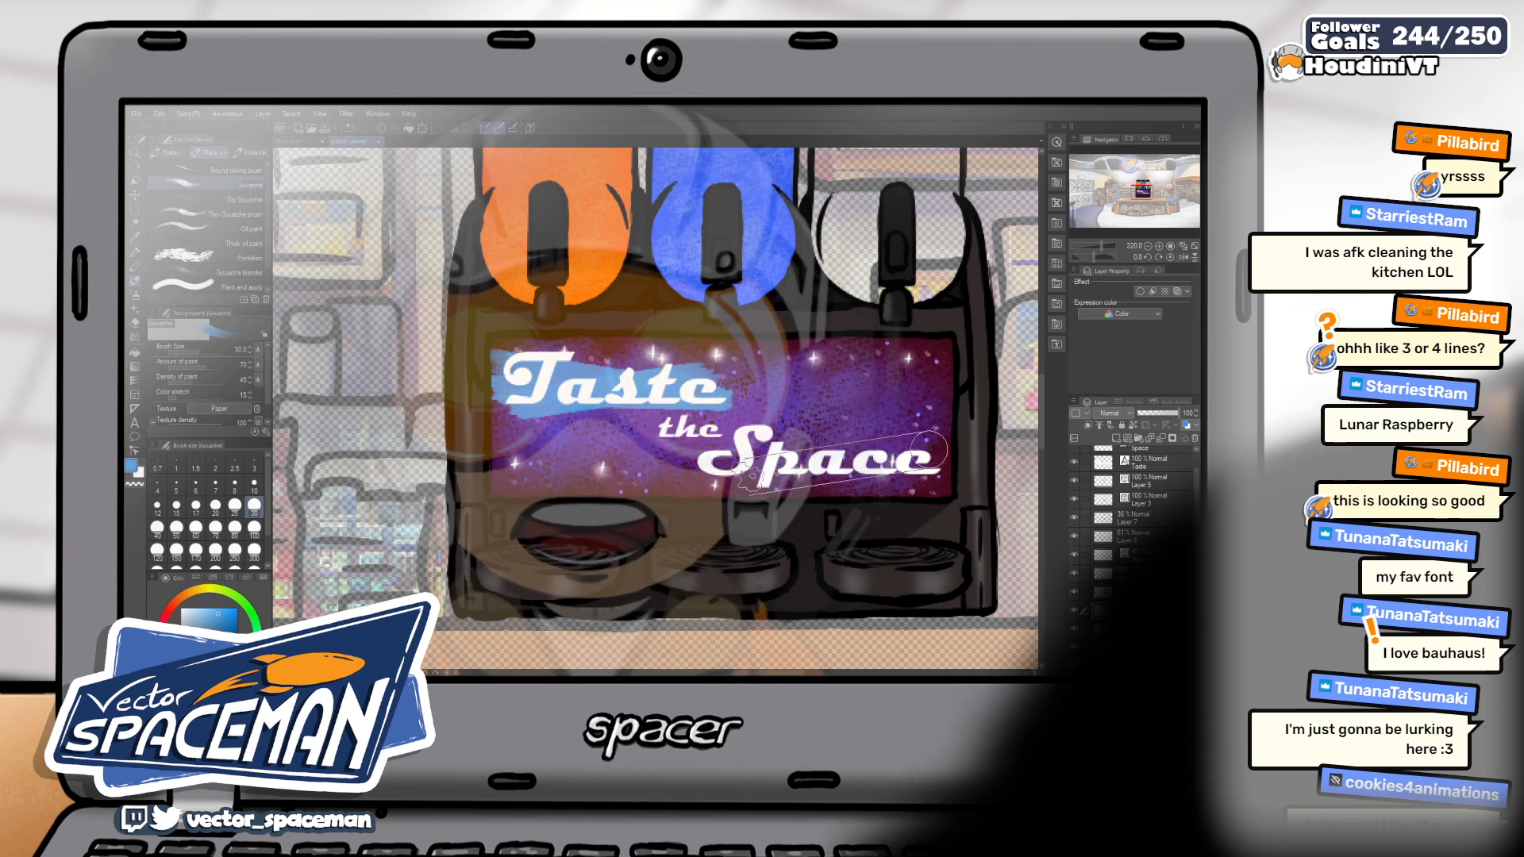
Try painting a slanted blue band behind "Space" and undo it
{"action": "left_click_drag", "start_coordinate": [718, 465], "coordinate": [940, 477]}
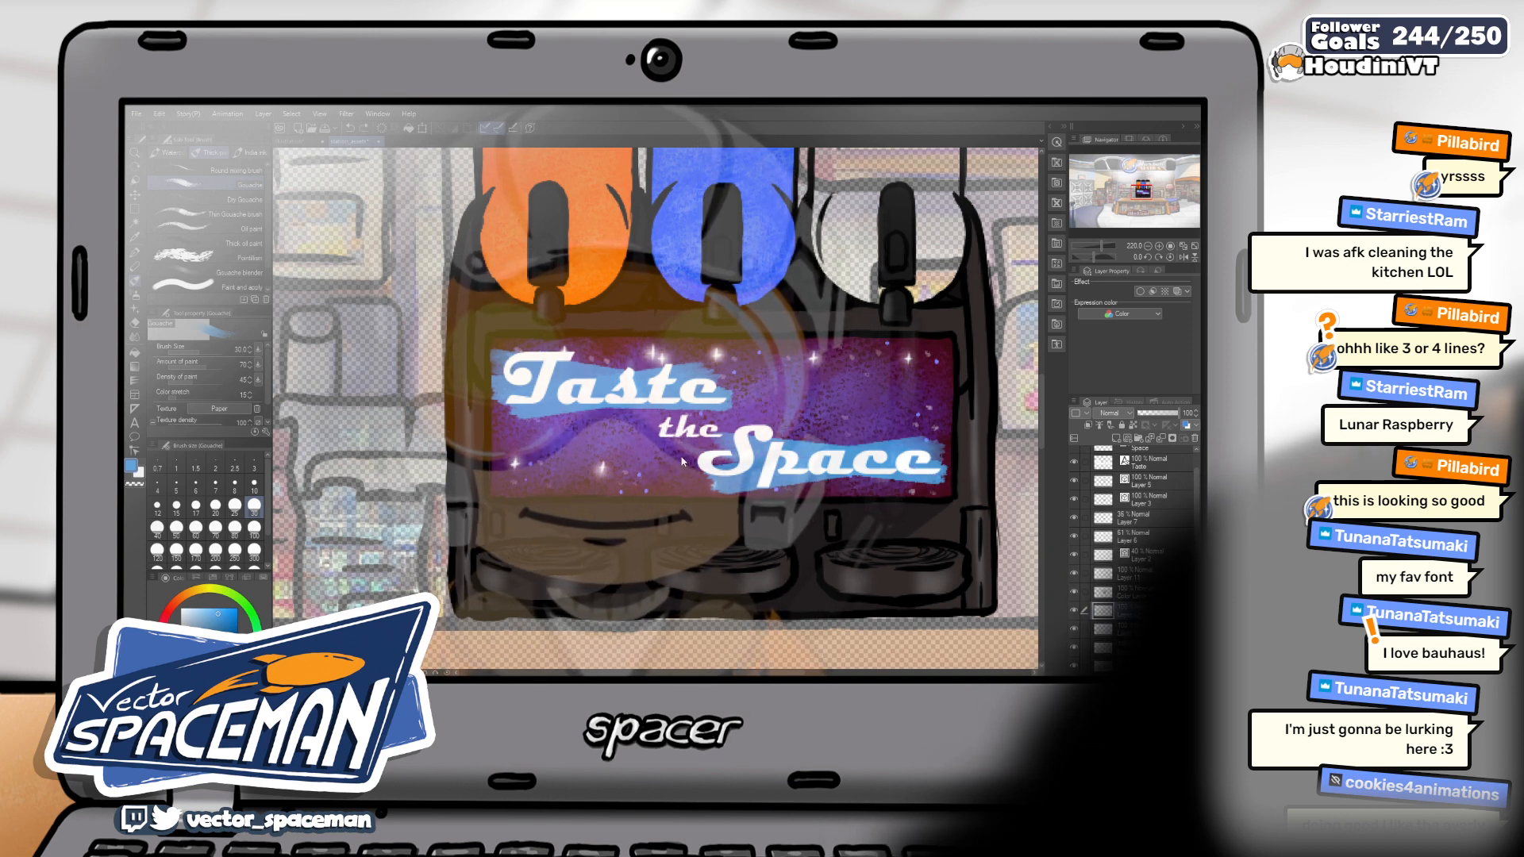
{"action": "key", "text": "ctrl+z"}
{"action": "key", "text": "ctrl+z"}
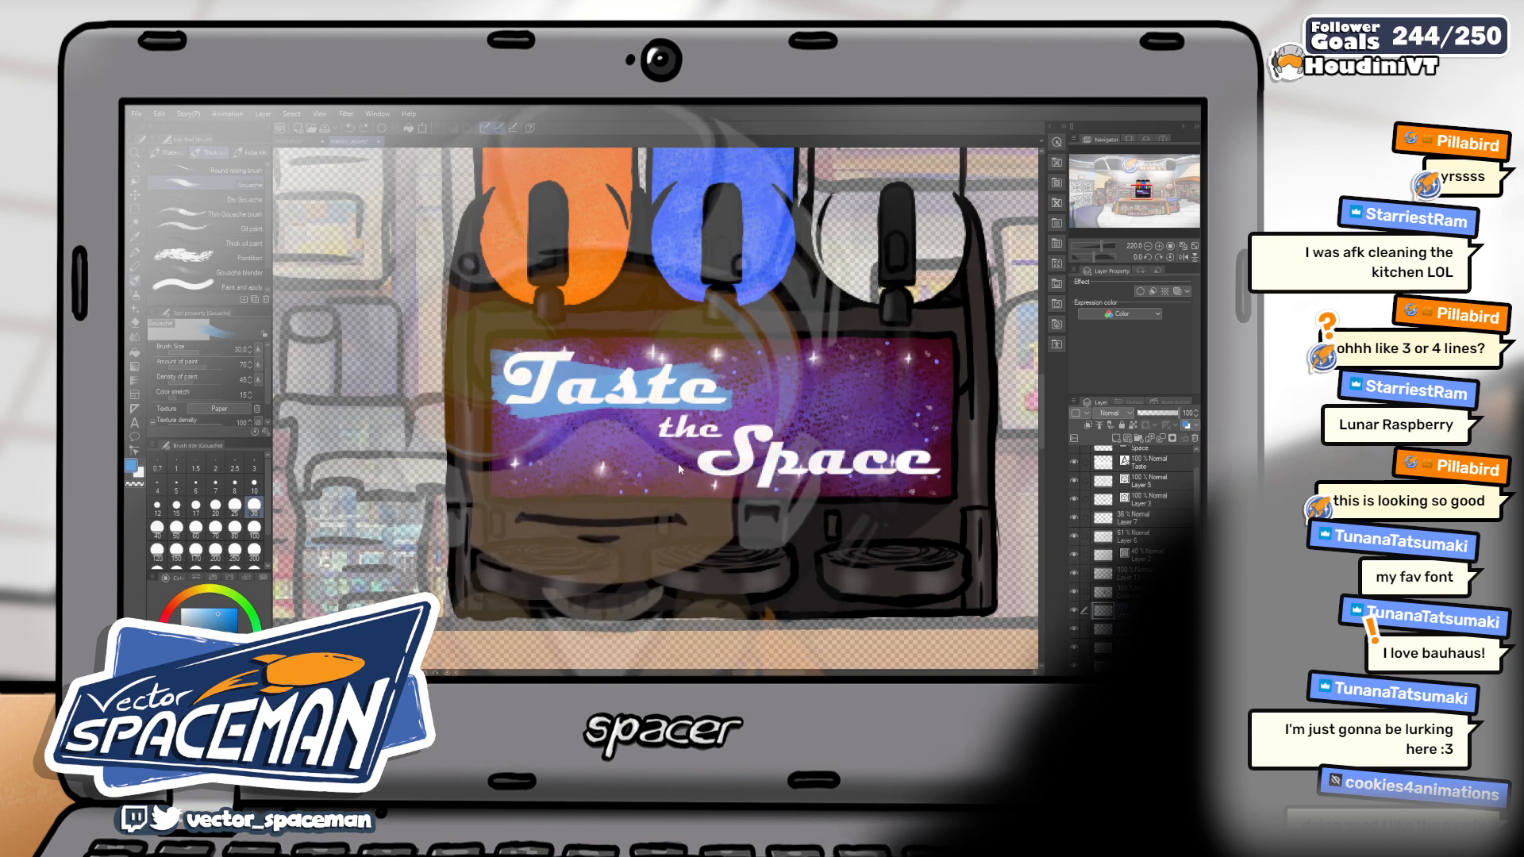
Paint straight blue bands behind "Space" and fill out the lower edge of the band behind "Taste"
{"action": "left_click", "coordinate": [508, 406], "text": "shift"}
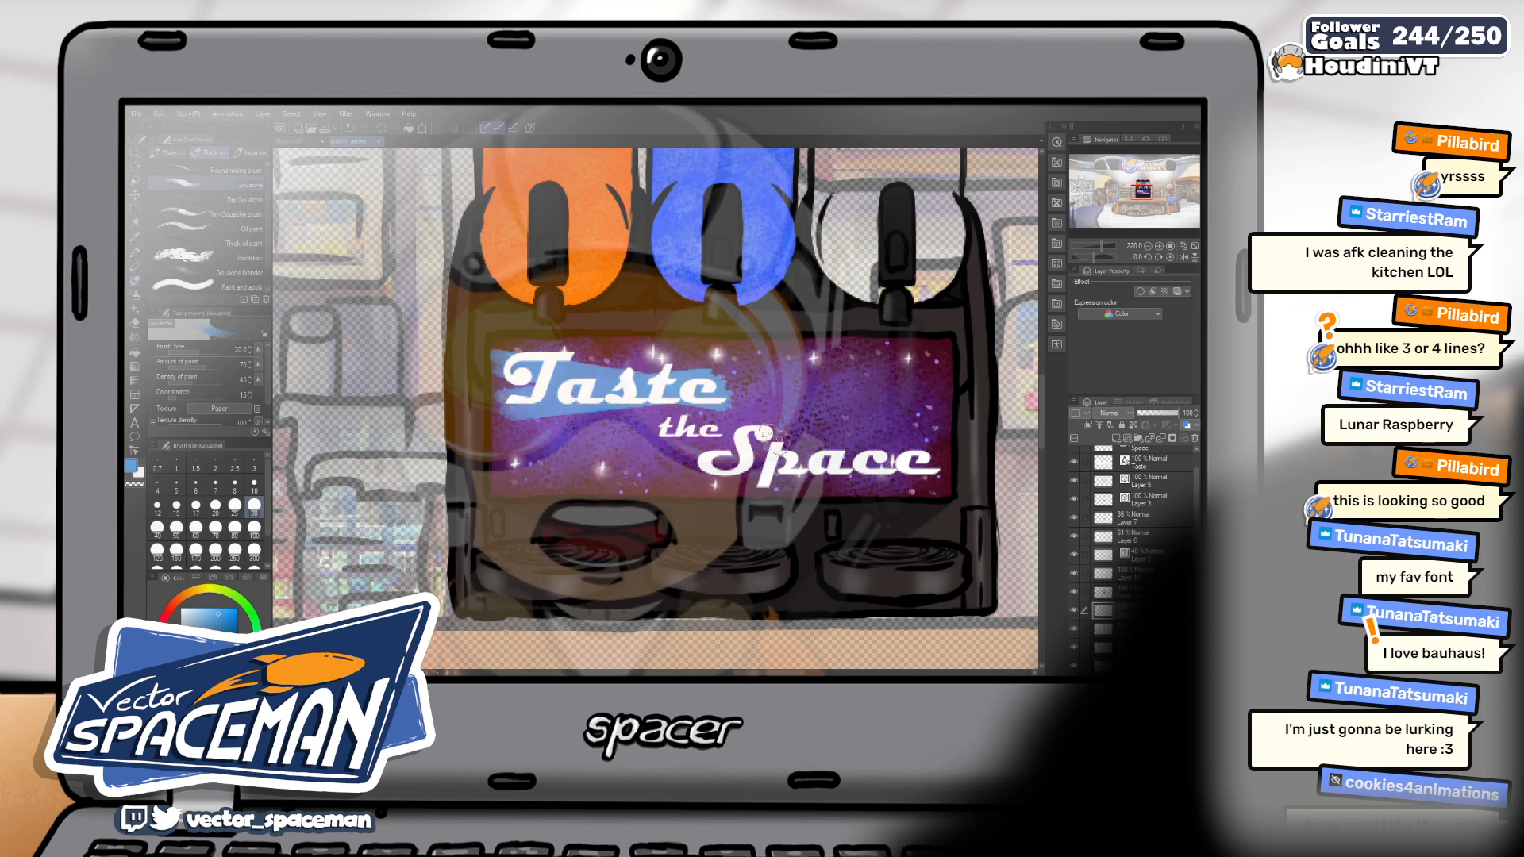
{"action": "left_click", "coordinate": [933, 473], "text": "shift"}
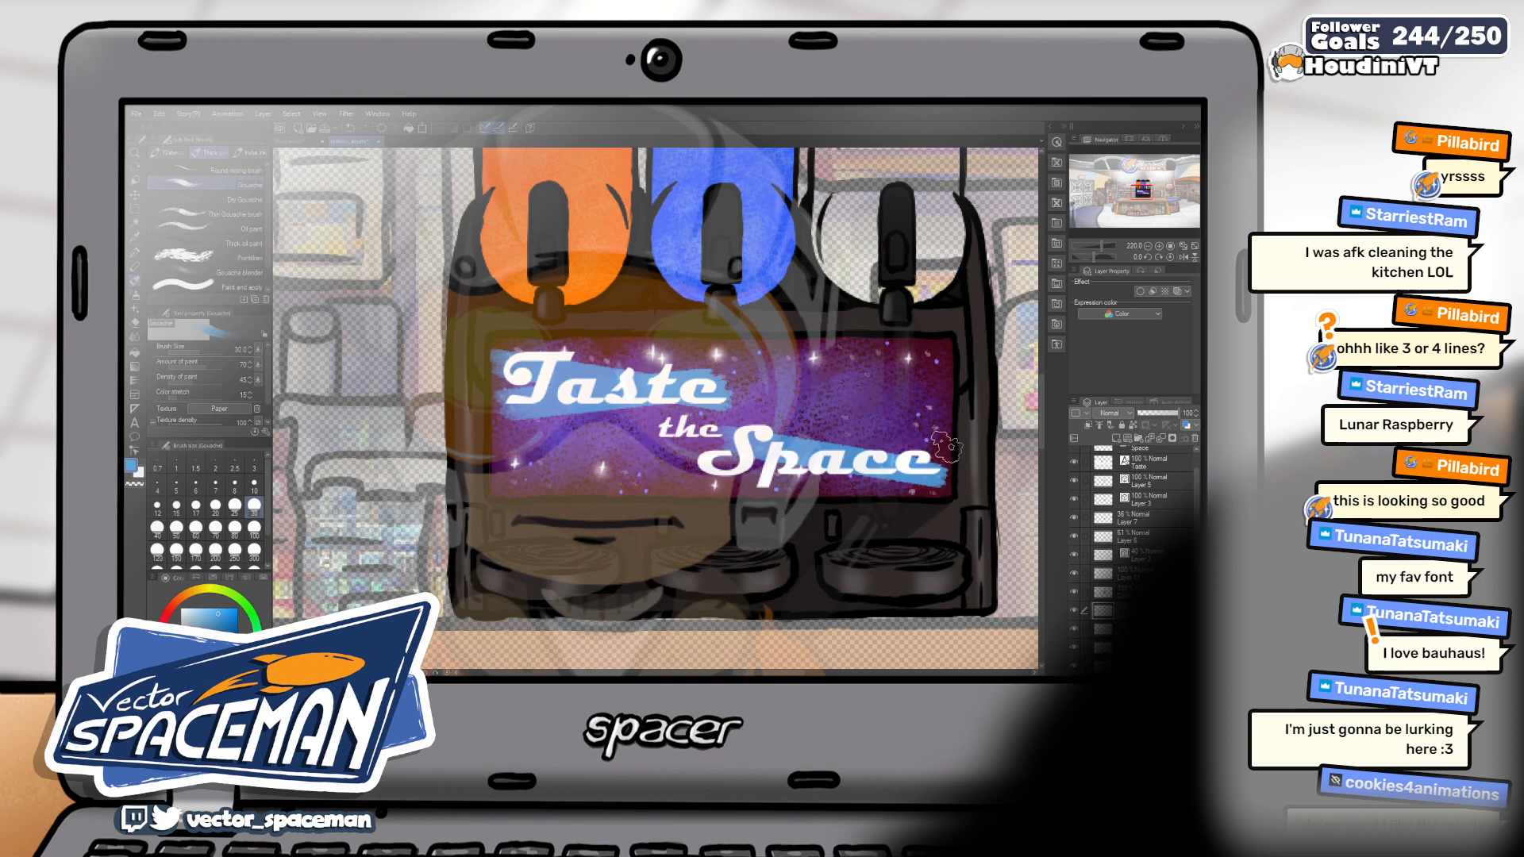
{"action": "left_click", "coordinate": [715, 473], "text": "shift"}
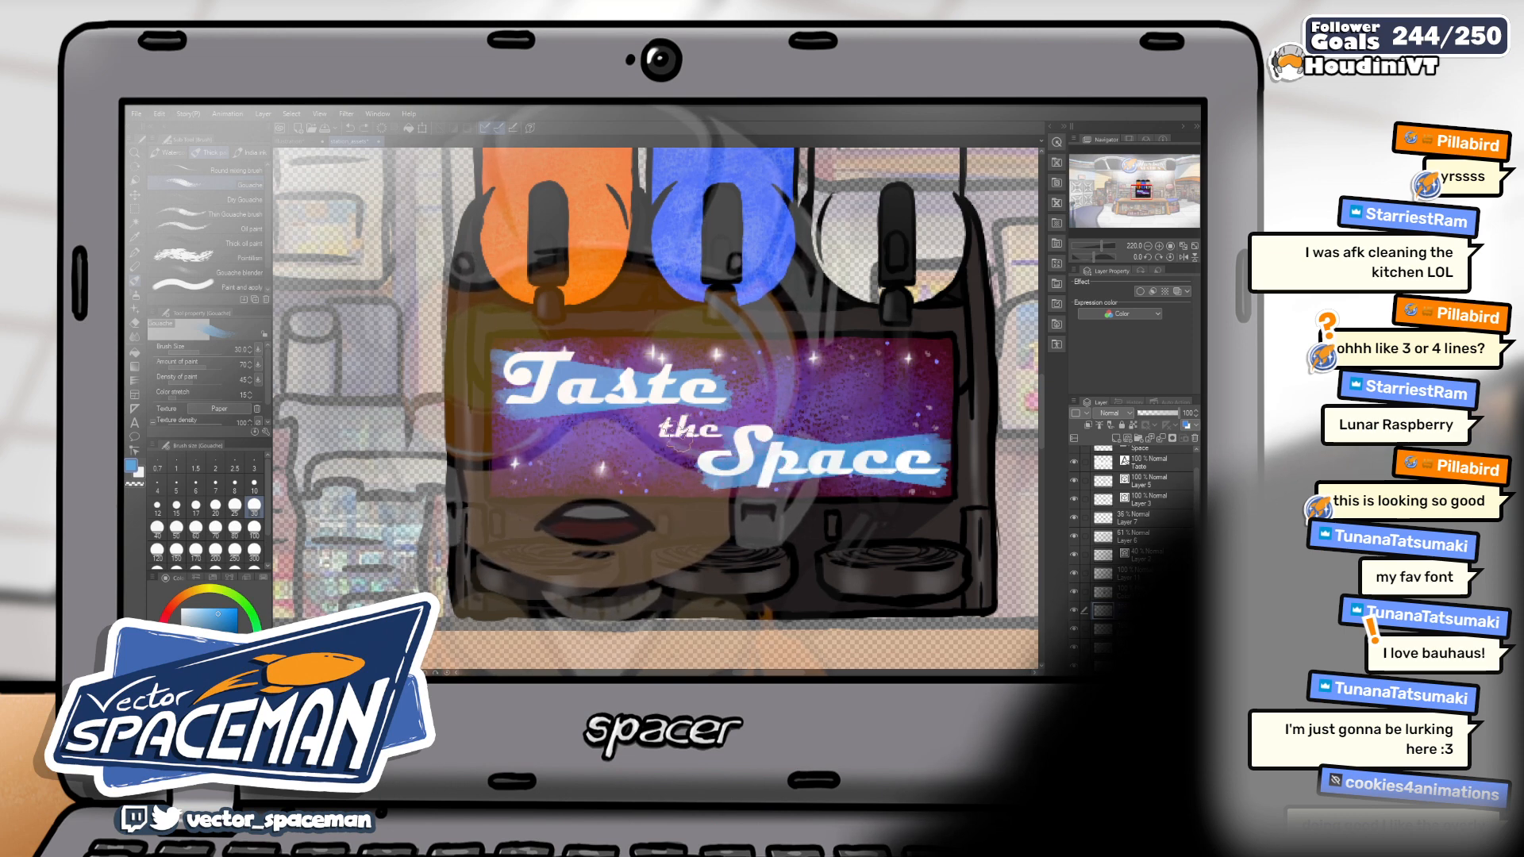
Reduce the Gouache brush to size 17 and paint a small blue accent behind "the"
{"action": "key", "text": "bracketleft"}
{"action": "key", "text": "bracketleft"}
{"action": "key", "text": "bracketleft"}
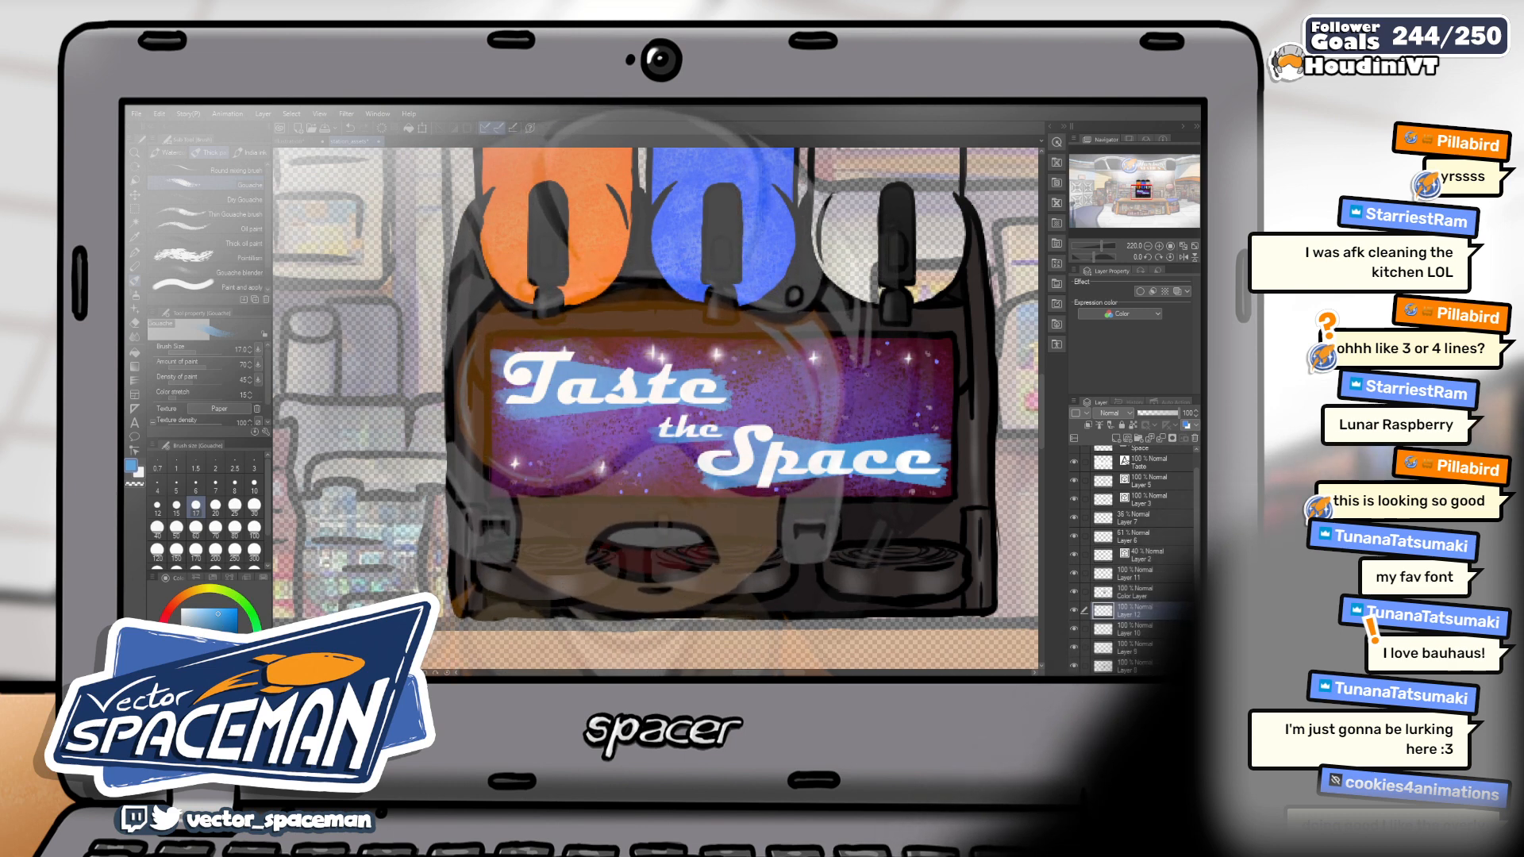
Paint bright magenta Gouache accents beneath the blue bands of "Space" and "Taste", using brush sizes 30 and 20
{"action": "left_click", "coordinate": [208, 685]}
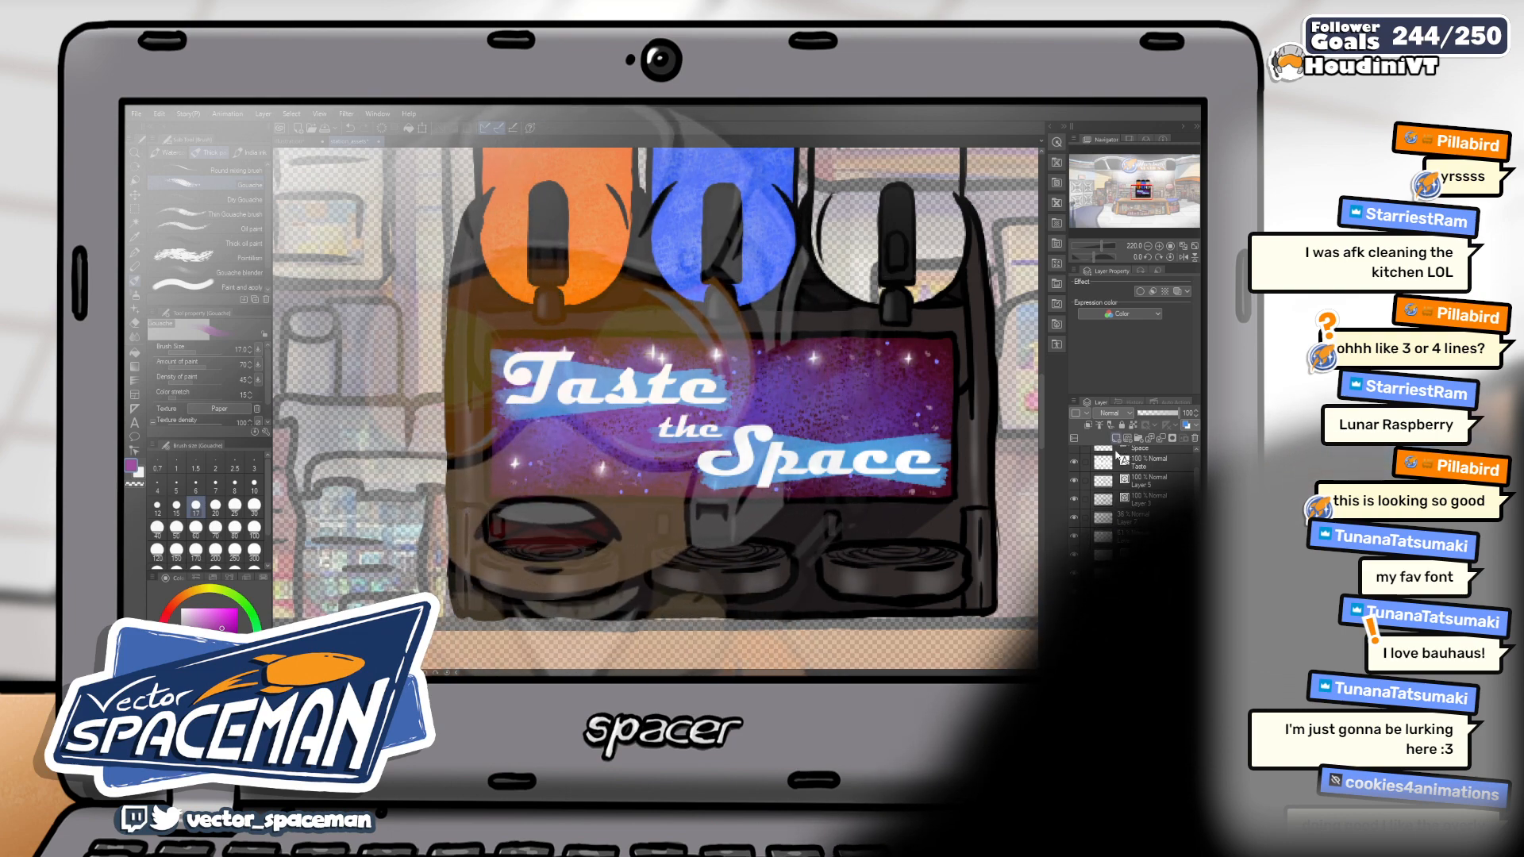
{"action": "key", "text": "b"}
{"action": "key", "text": "b"}
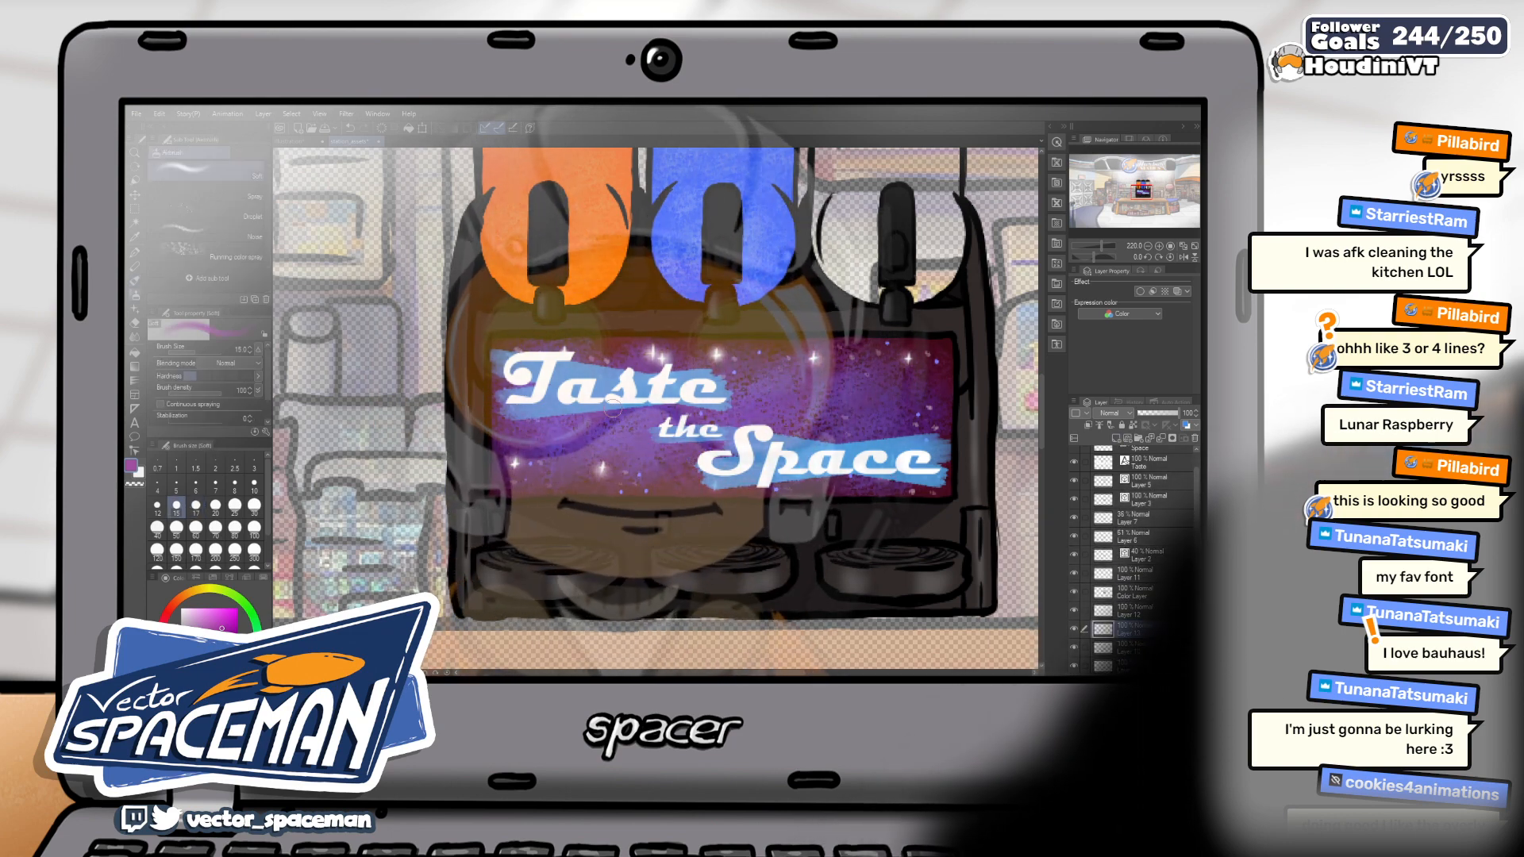
{"action": "key", "text": "b"}
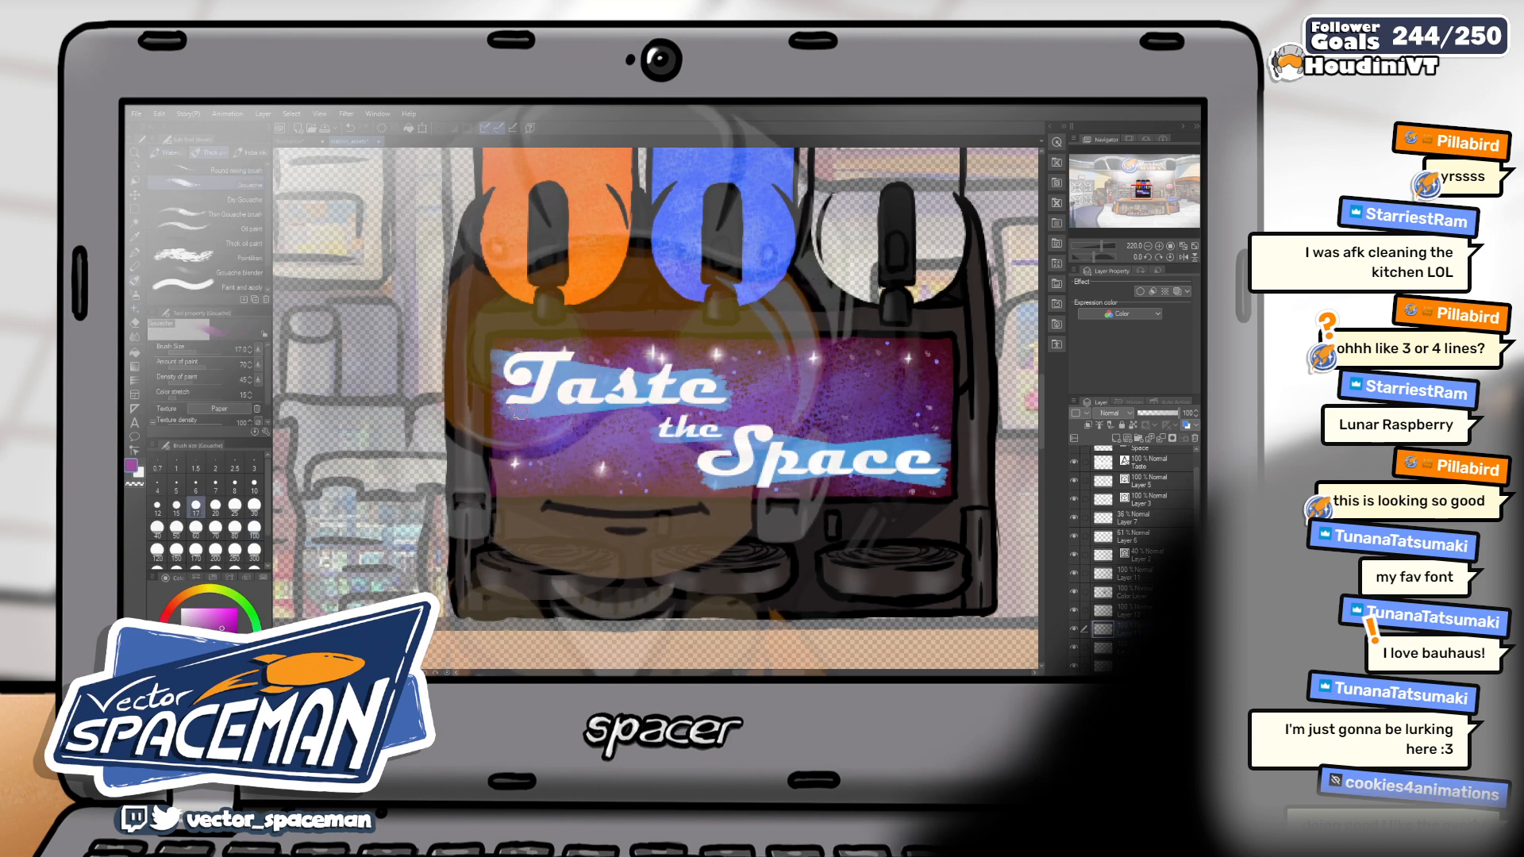
{"action": "key", "text": "bracketright"}
{"action": "key", "text": "bracketright"}
{"action": "key", "text": "bracketright"}
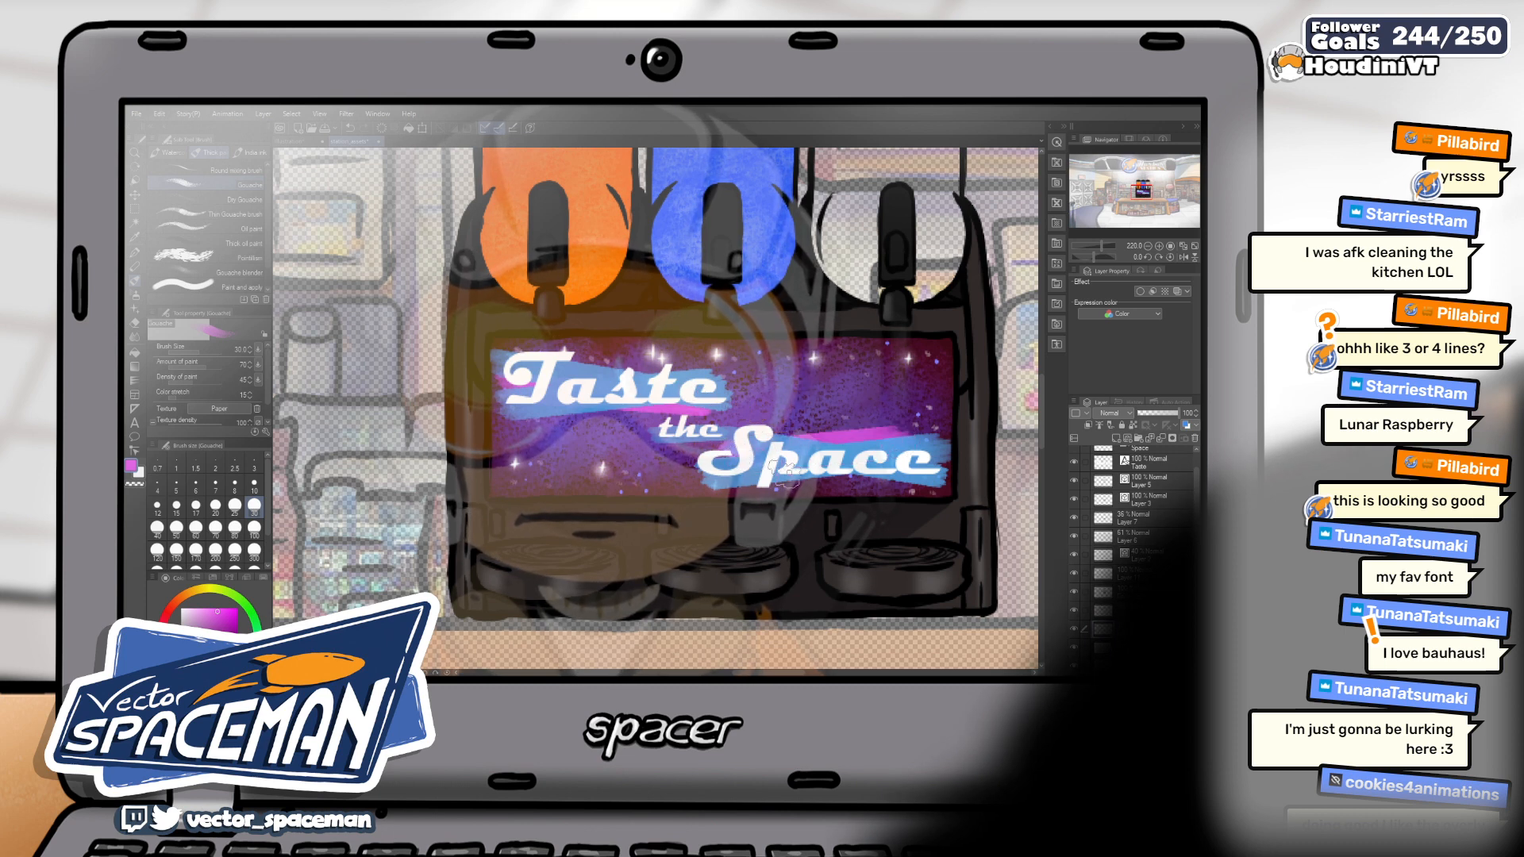
{"action": "key", "text": "bracketleft"}
{"action": "key", "text": "bracketleft"}
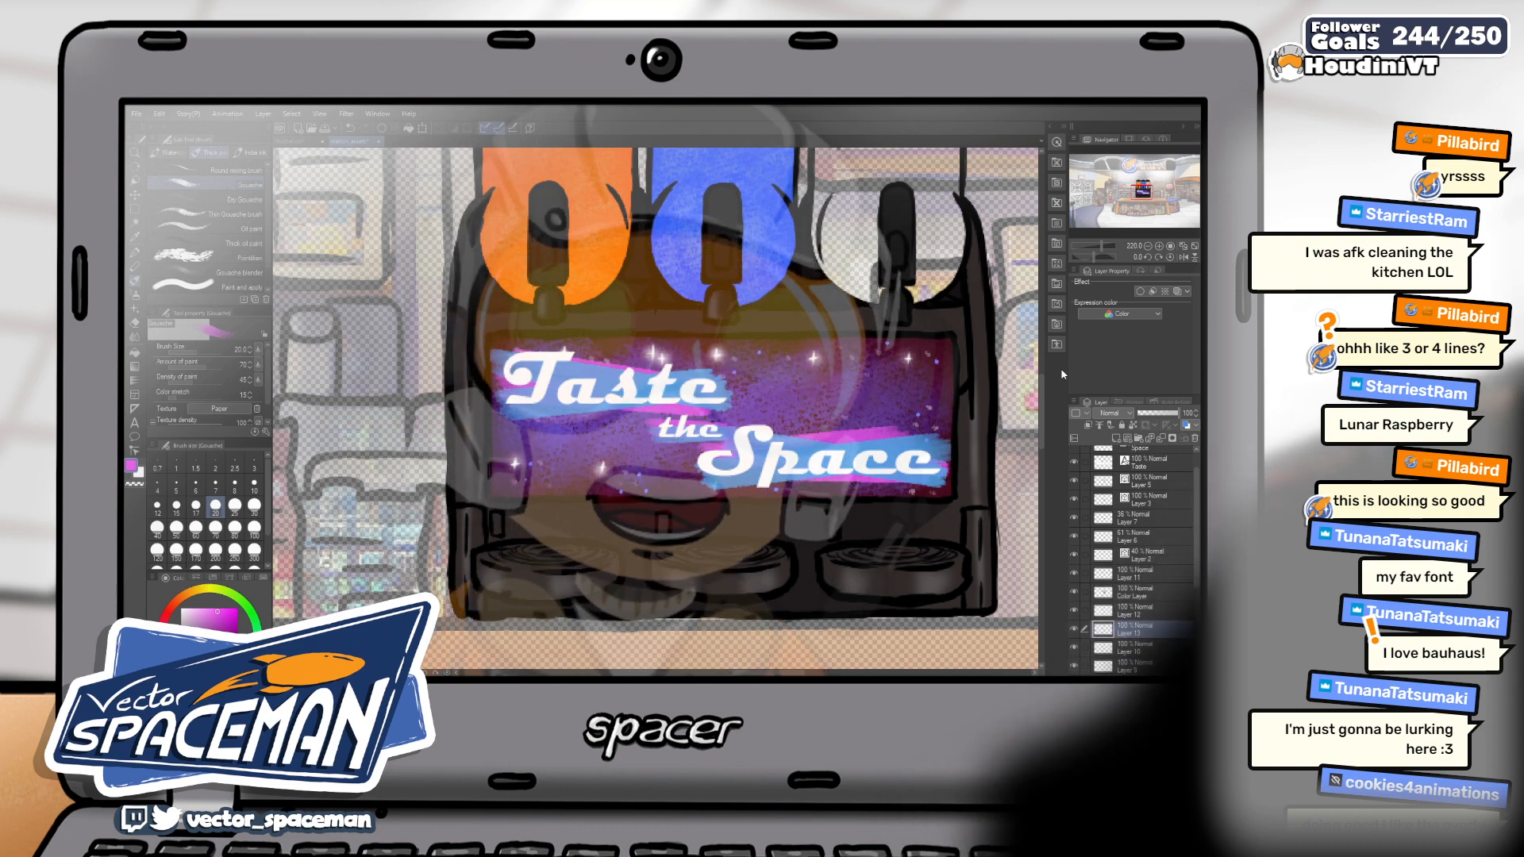
Stamp light blue sparkle stars across the galaxy label with a decoration brush at size 100
{"action": "scroll", "coordinate": [816, 431], "scroll_direction": "down", "scroll_amount": 4}
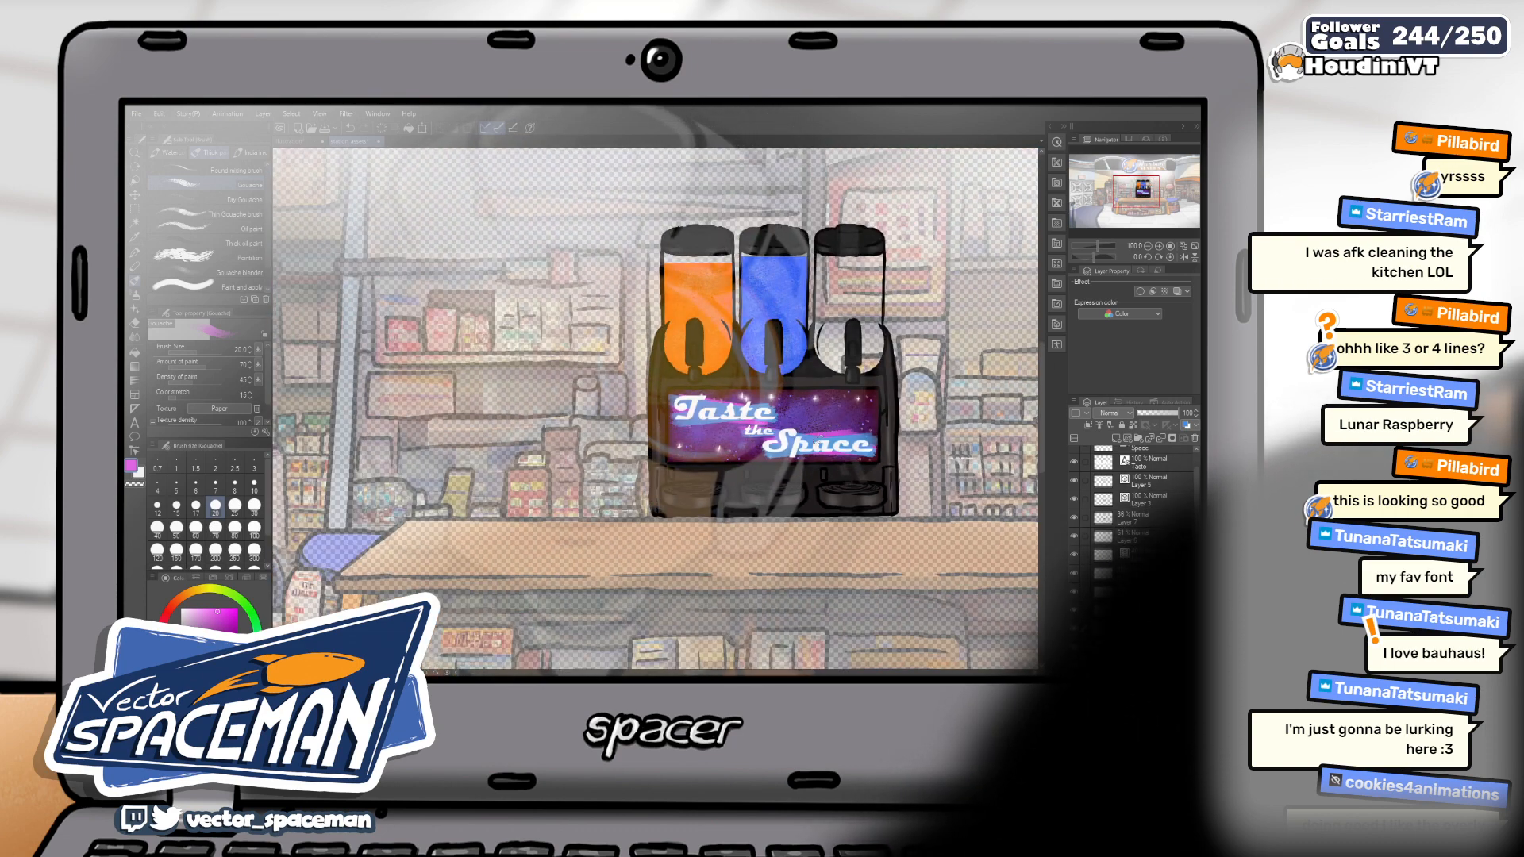
{"action": "scroll", "coordinate": [815, 431], "scroll_direction": "up", "scroll_amount": 3}
{"action": "scroll", "coordinate": [777, 422], "scroll_direction": "down", "scroll_amount": 1}
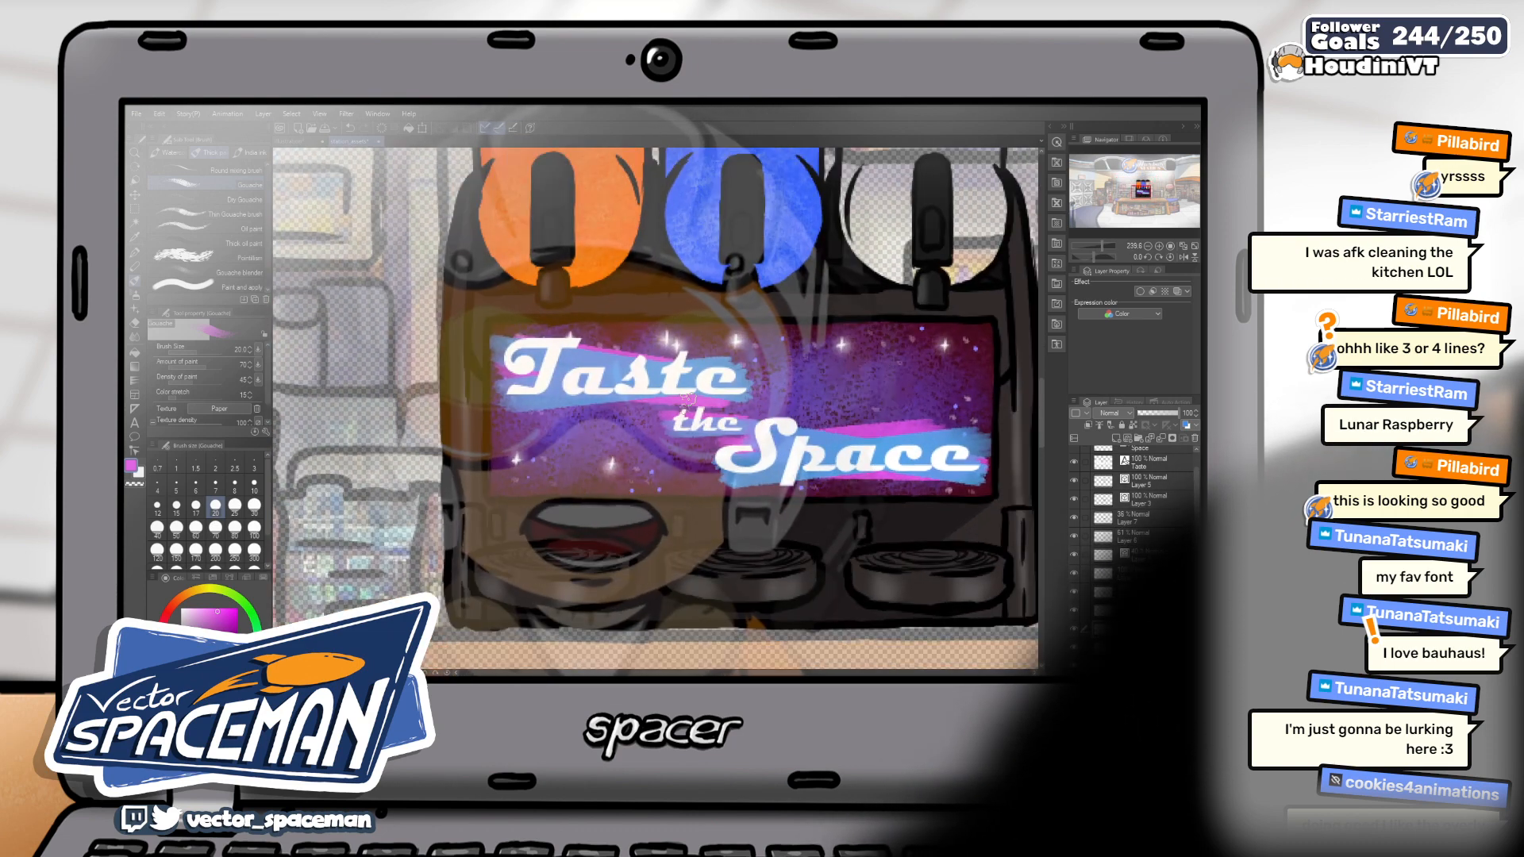
{"action": "key", "text": "b"}
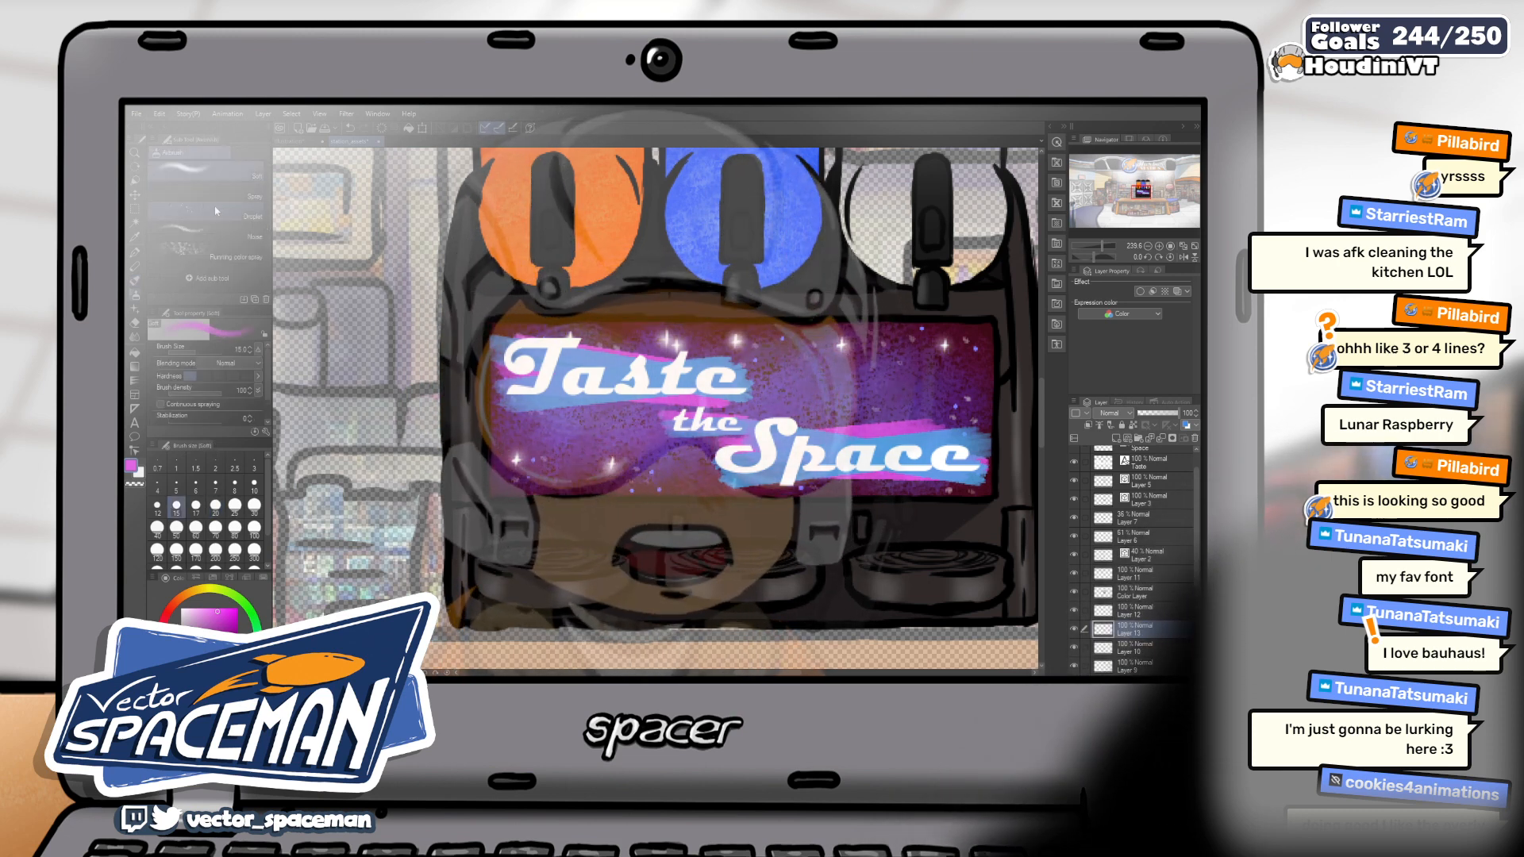
{"action": "key", "text": "b"}
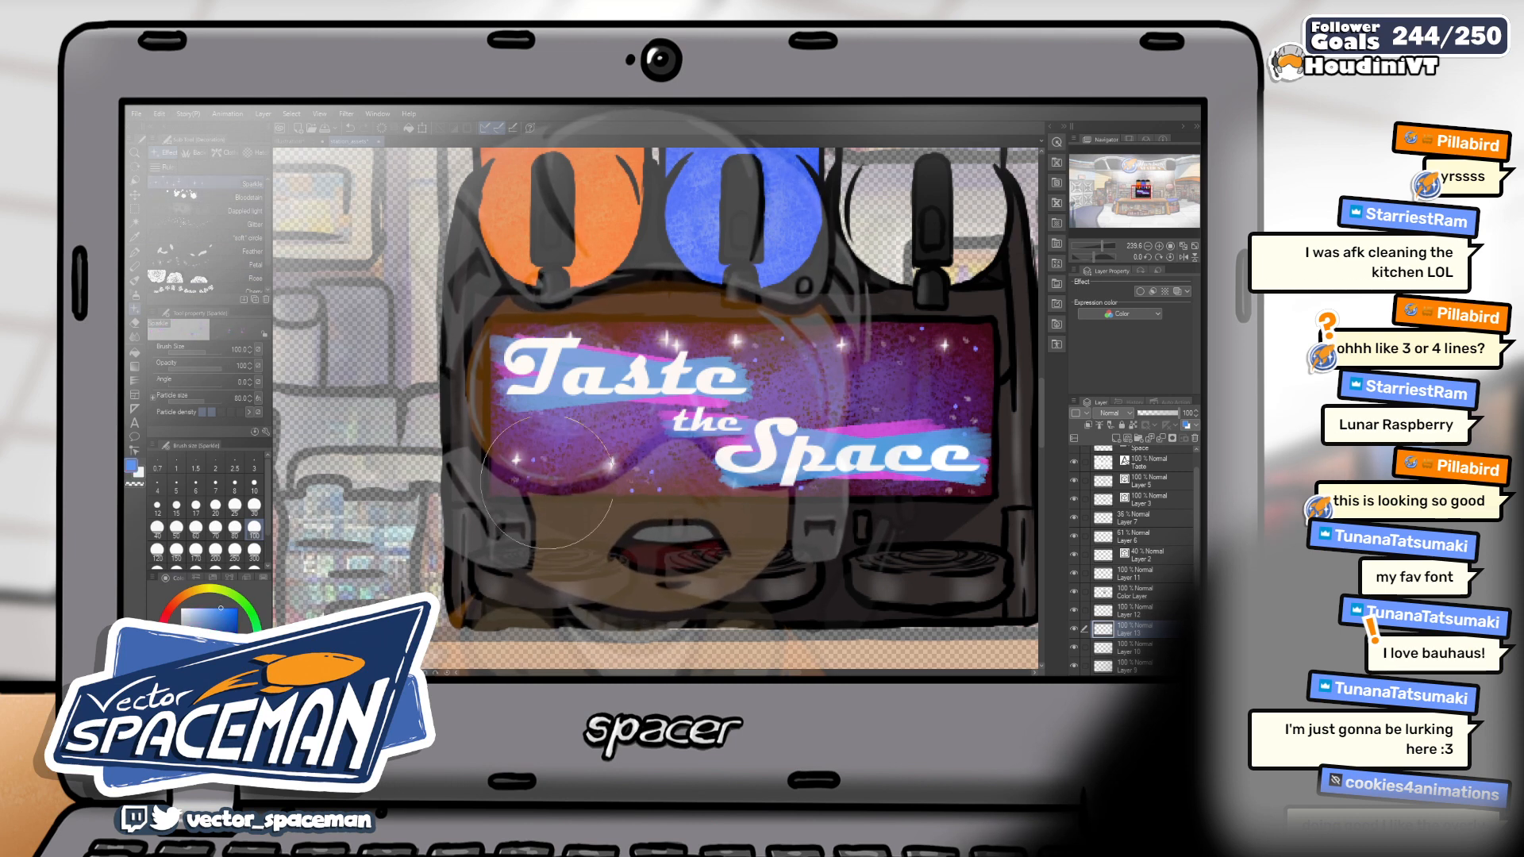
{"action": "left_click", "coordinate": [548, 482]}
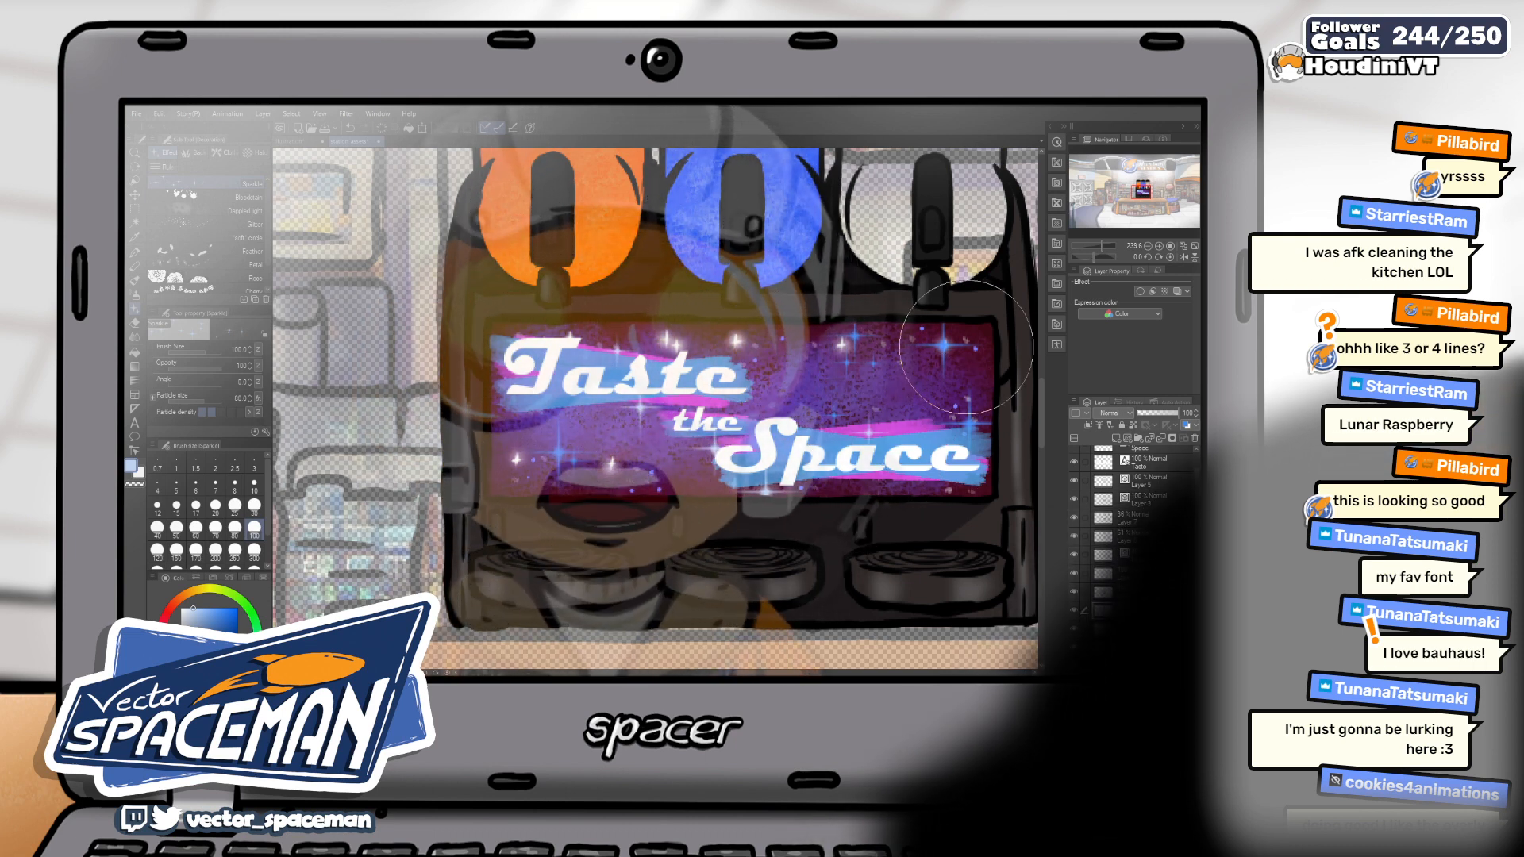
Slightly lower the opacity of the selected label layer and check the slushie machine's overall look
{"action": "scroll", "coordinate": [822, 446], "scroll_direction": "down", "scroll_amount": 2}
{"action": "scroll", "coordinate": [878, 413], "scroll_direction": "down", "scroll_amount": 1}
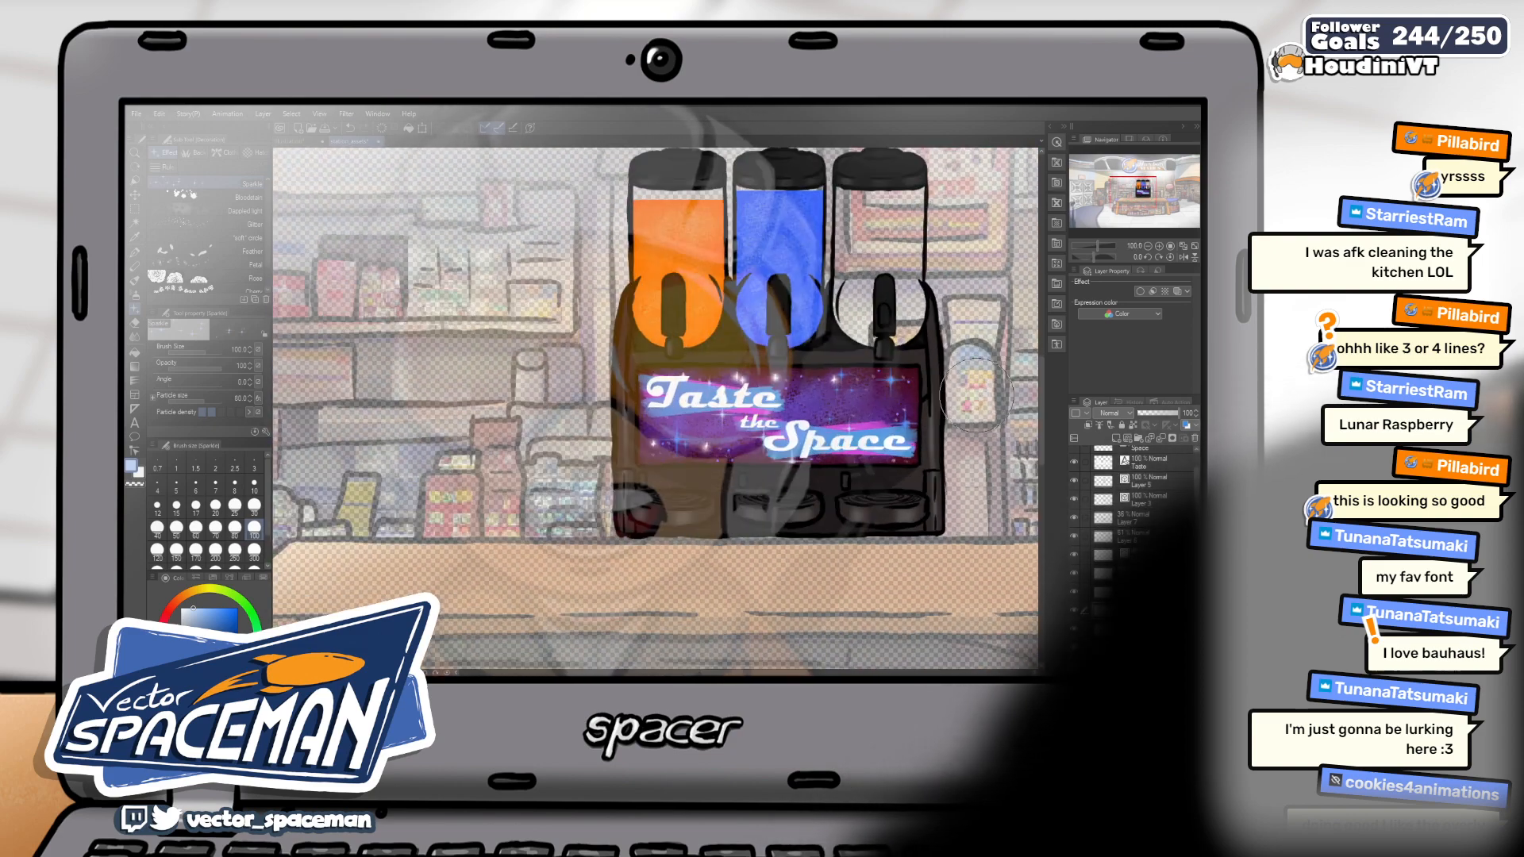
{"action": "scroll", "coordinate": [818, 401], "scroll_direction": "up", "scroll_amount": 2}
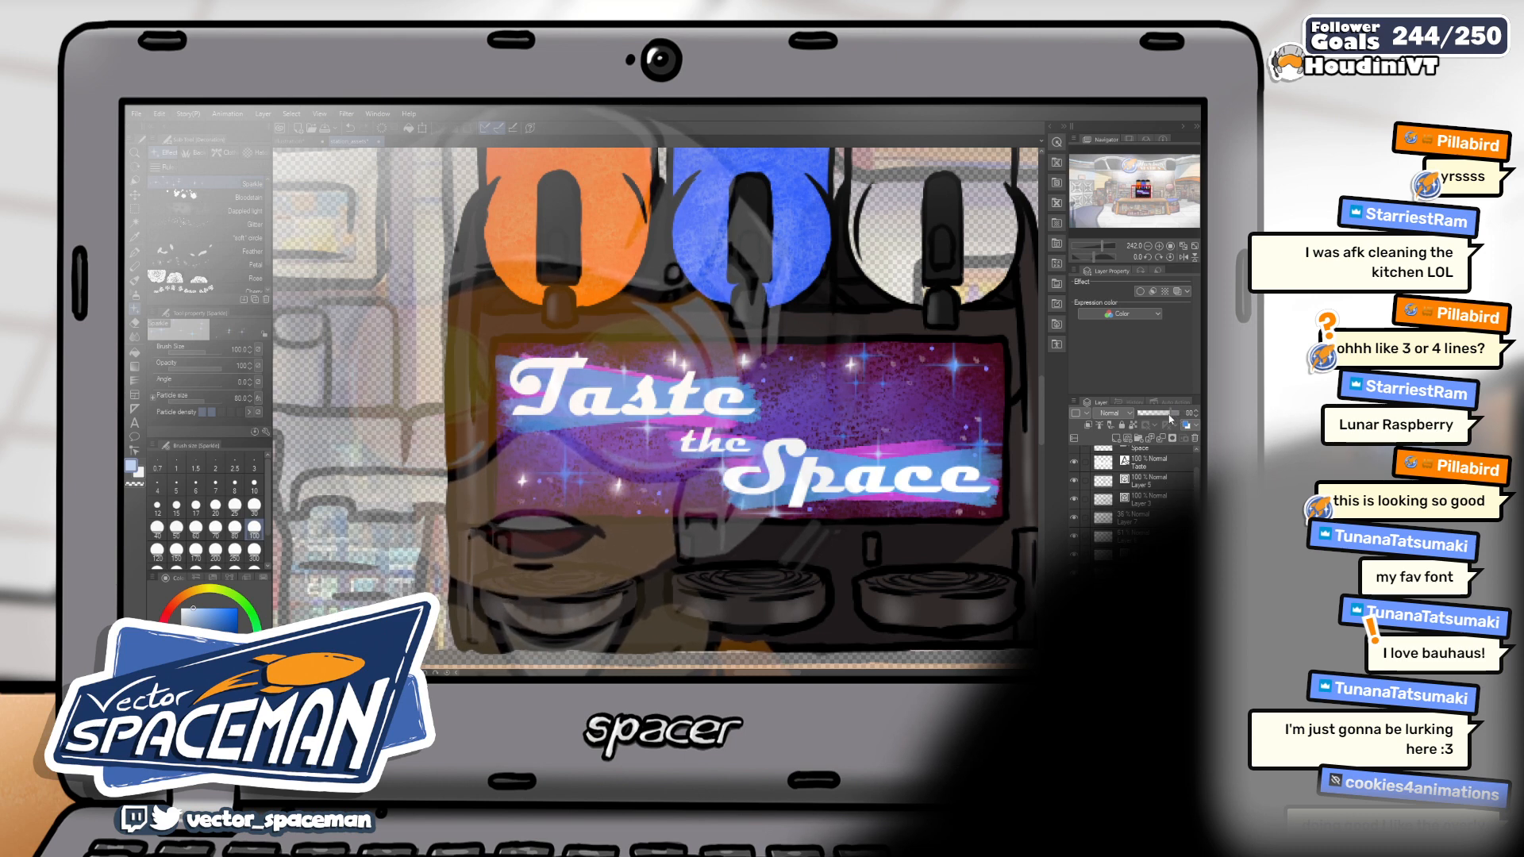
{"action": "left_click_drag", "start_coordinate": [1170, 419], "coordinate": [1172, 418]}
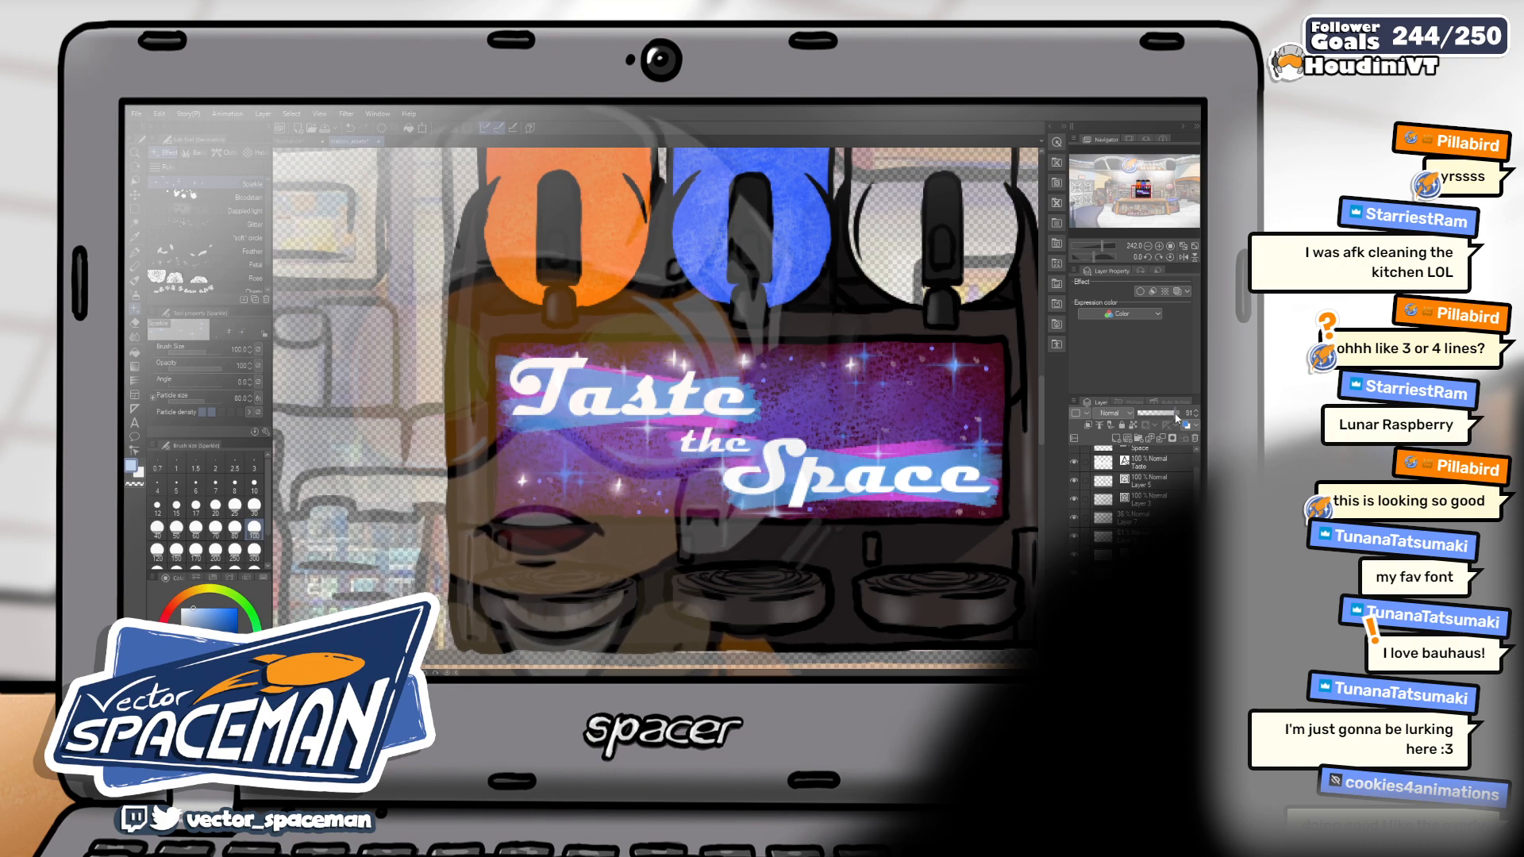
{"action": "scroll", "coordinate": [883, 421], "scroll_direction": "down", "scroll_amount": 5}
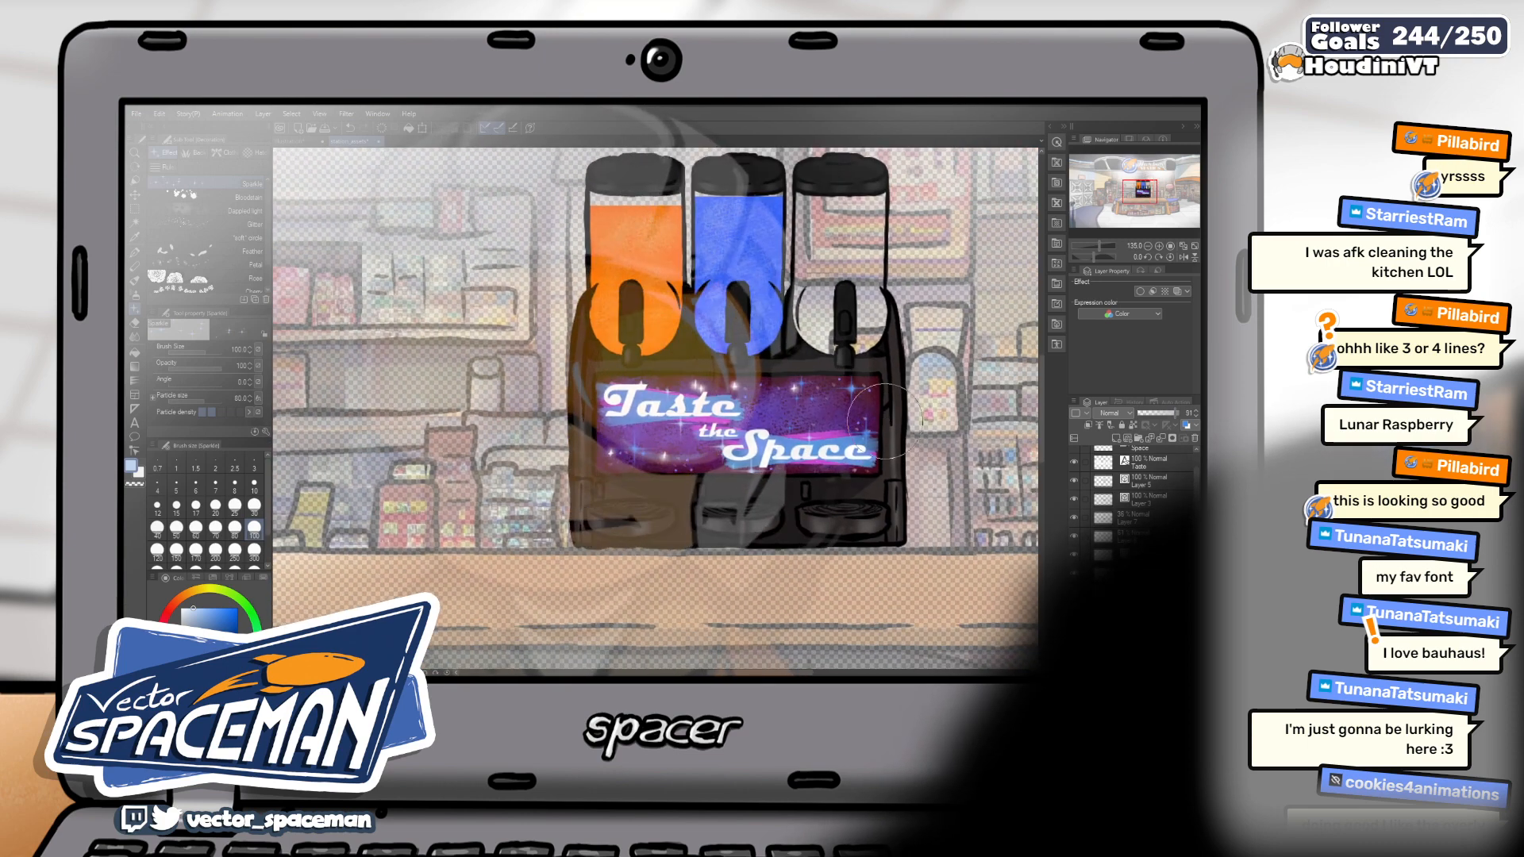
{"action": "scroll", "coordinate": [884, 421], "scroll_direction": "up", "scroll_amount": 4}
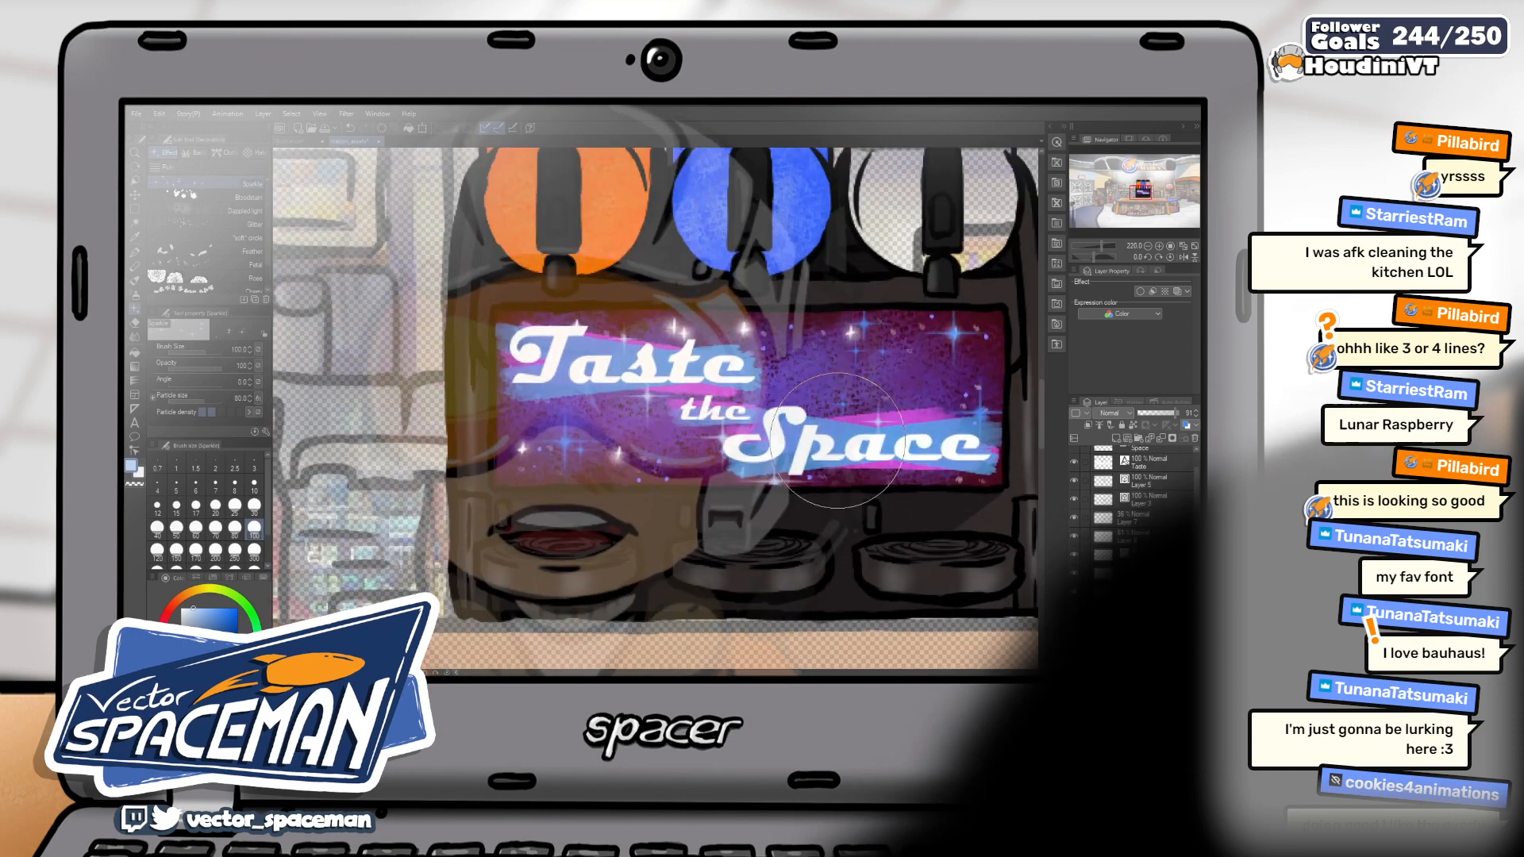
{"action": "scroll", "coordinate": [838, 441], "scroll_direction": "up", "scroll_amount": 1}
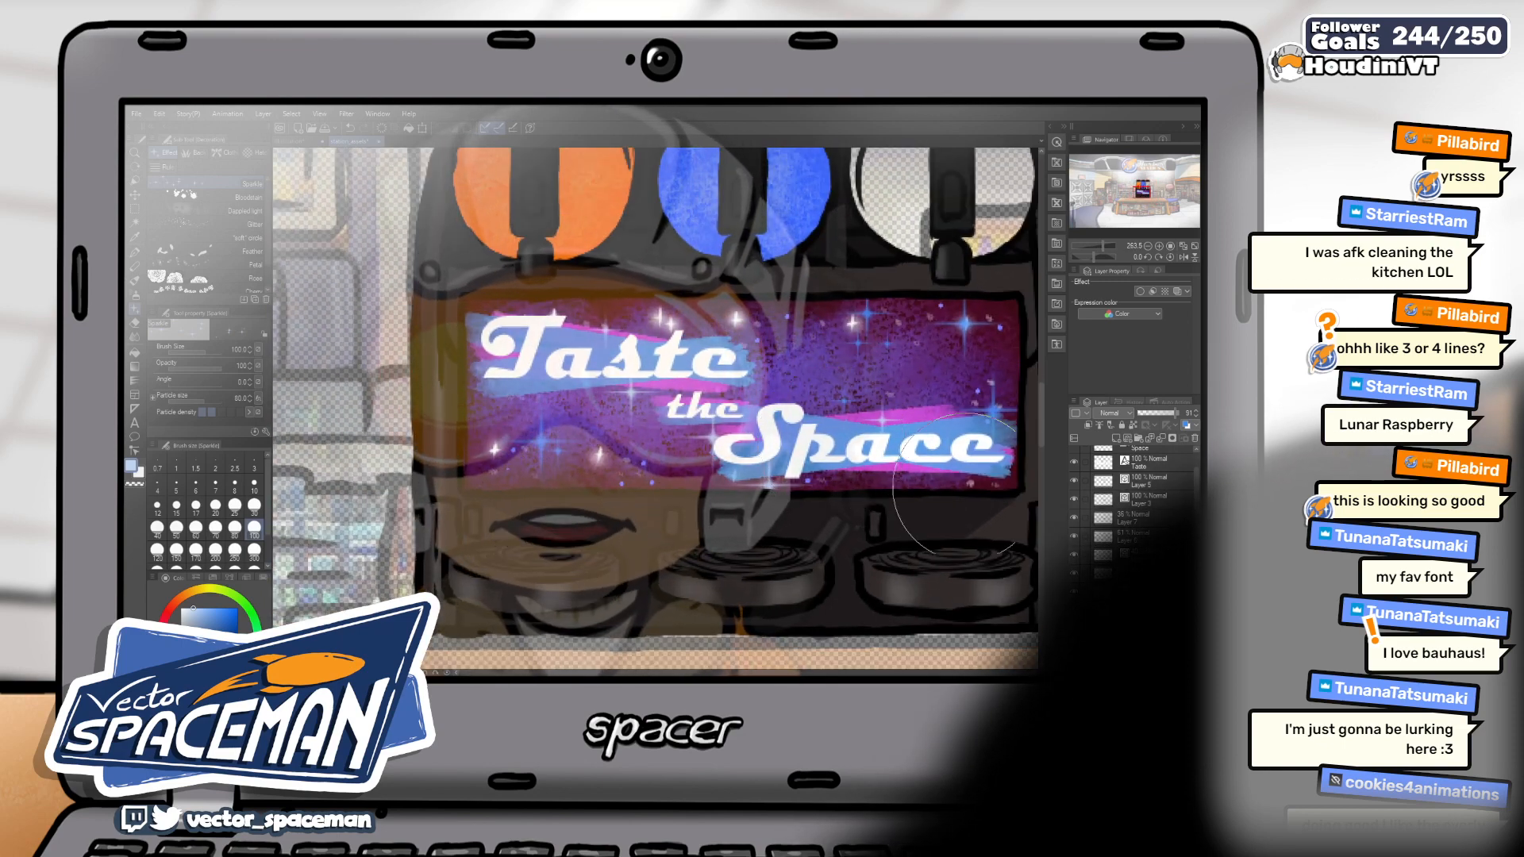
Add a new vector layer above the "the" text layer and ready the pen at size 3 with a dark colour
{"action": "left_click", "coordinate": [1137, 448]}
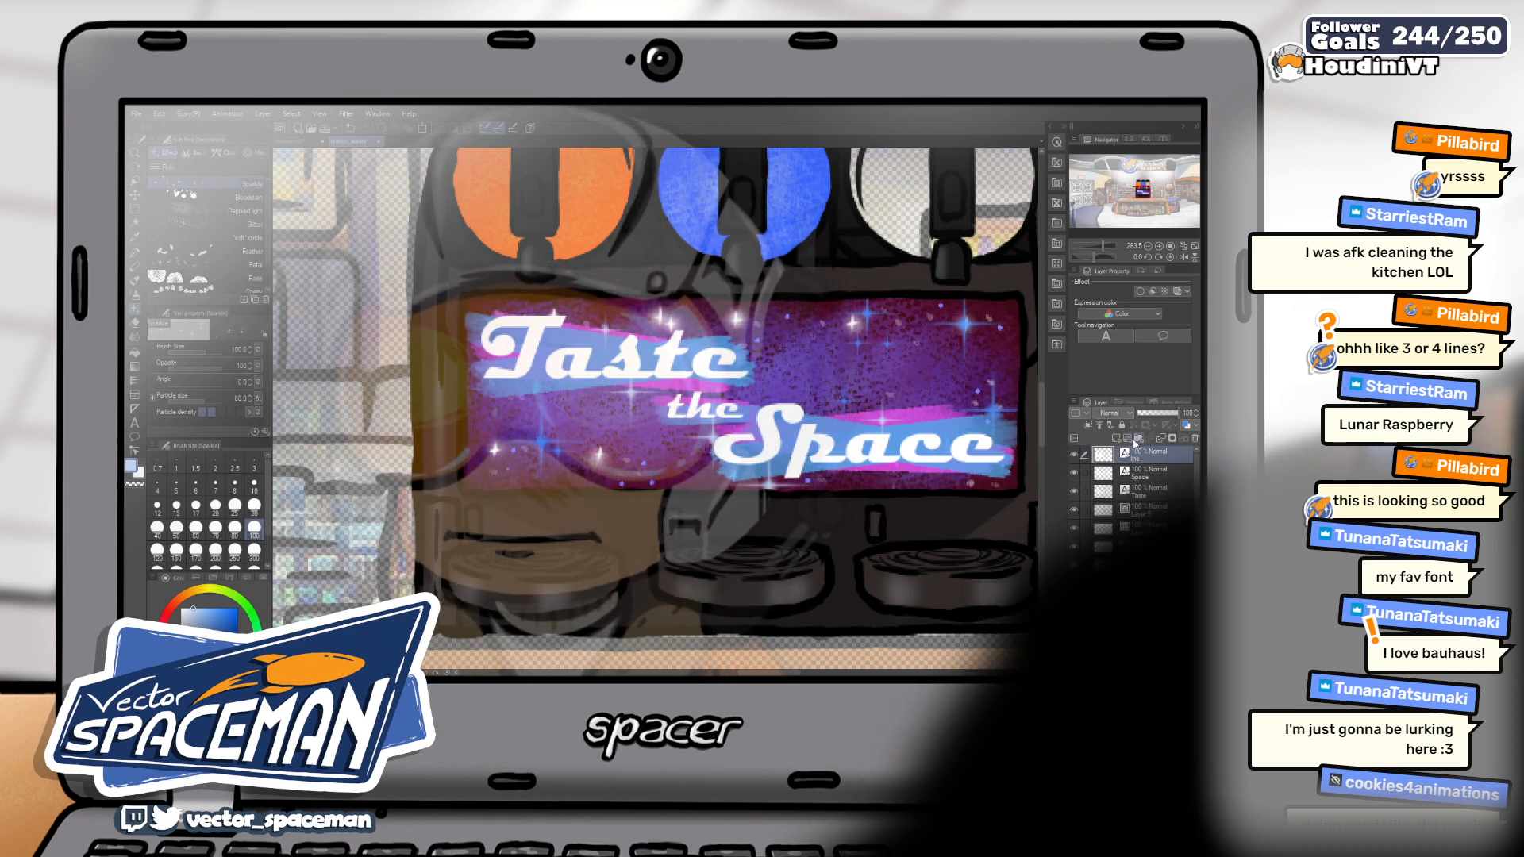
{"action": "left_click", "coordinate": [1128, 439]}
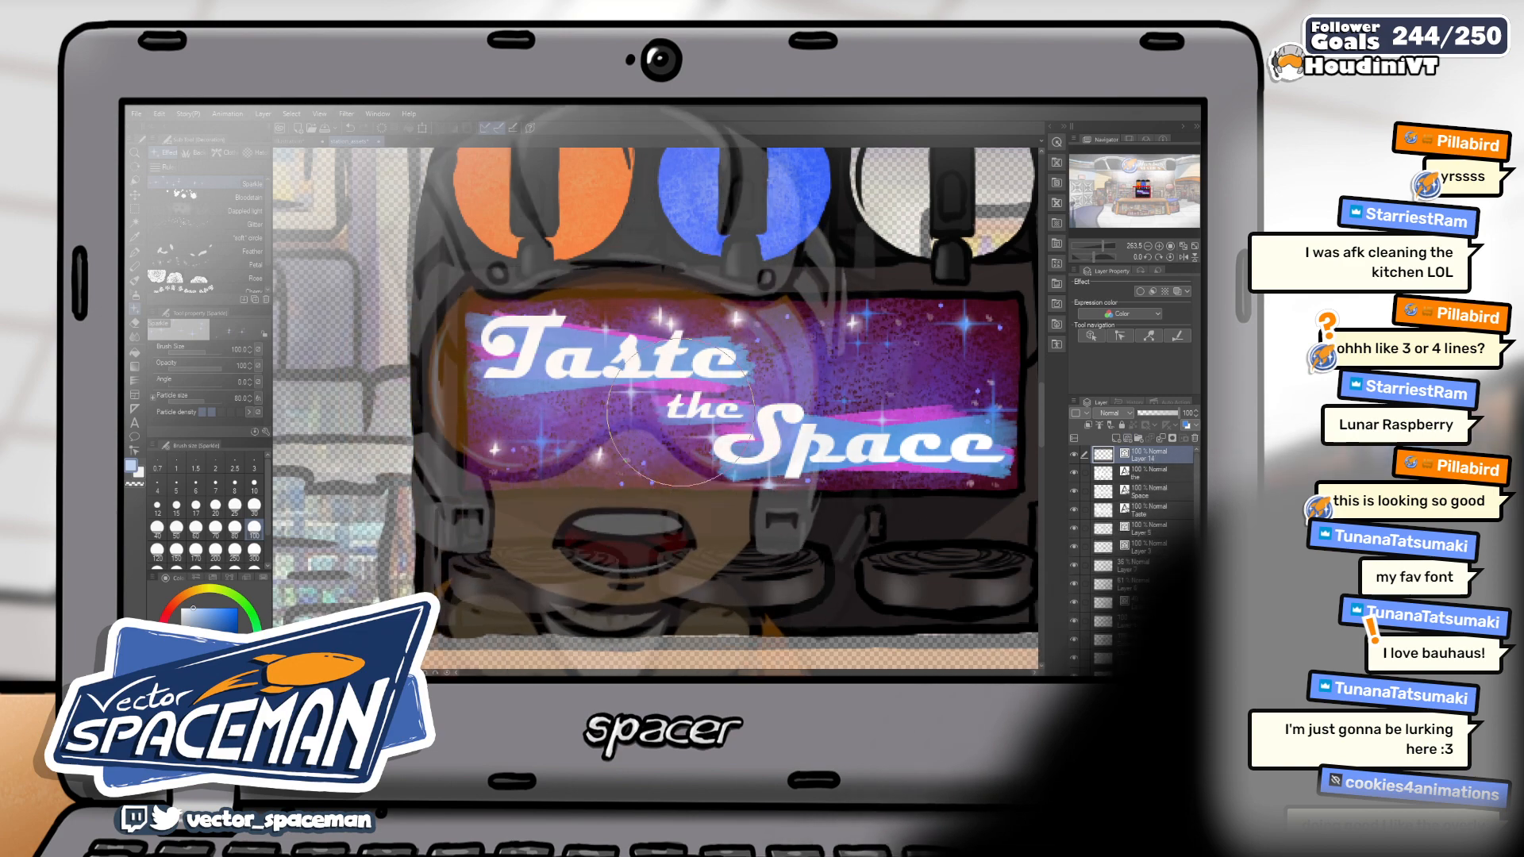
{"action": "key", "text": "p"}
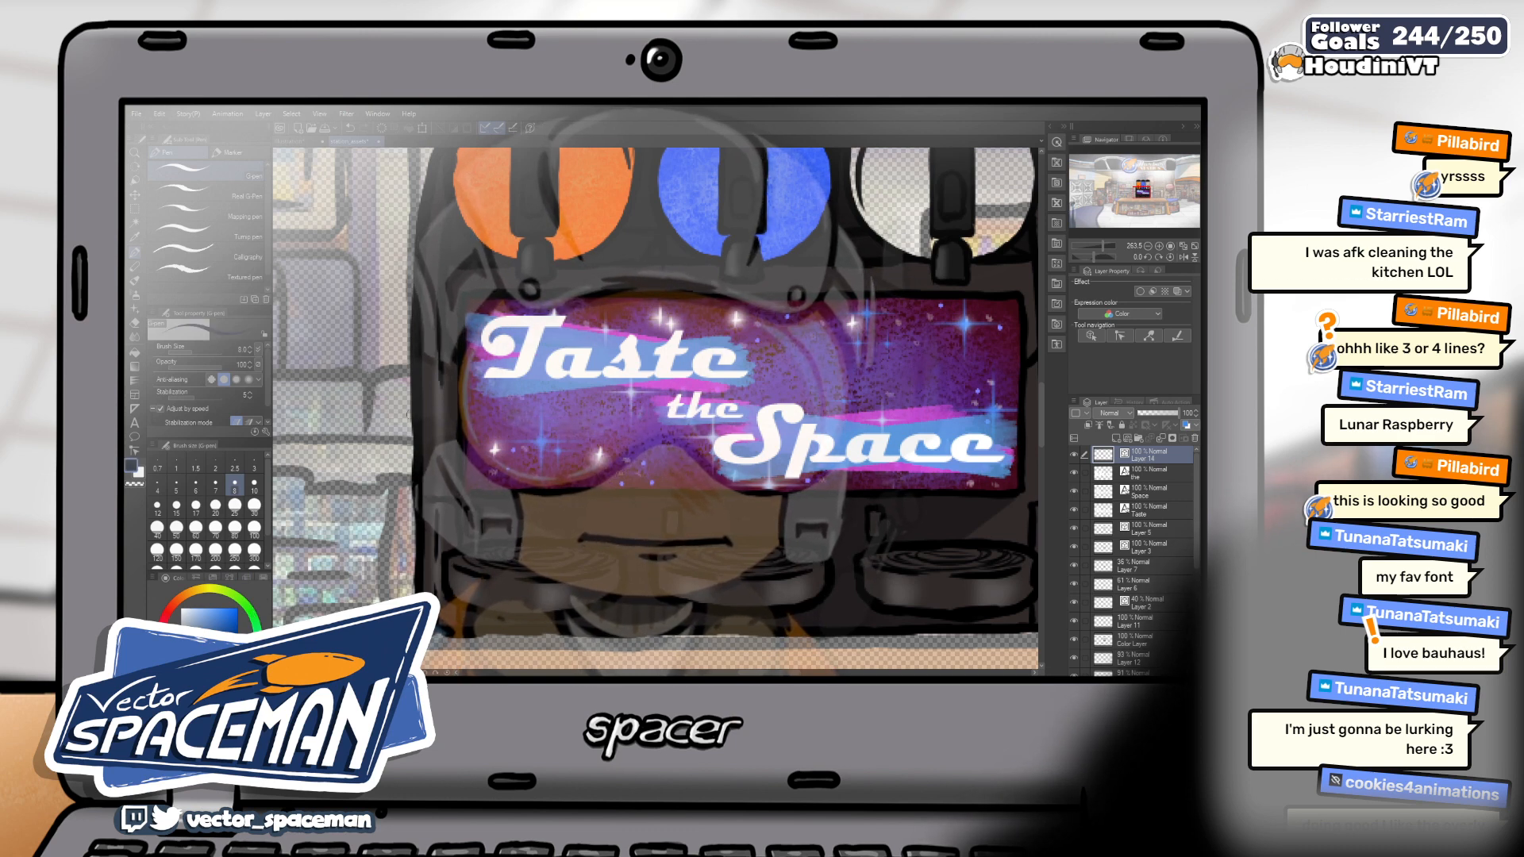
{"action": "key", "text": "bracketleft"}
{"action": "key", "text": "bracketleft"}
{"action": "key", "text": "bracketleft"}
{"action": "key", "text": "bracketleft"}
{"action": "key", "text": "bracketleft"}
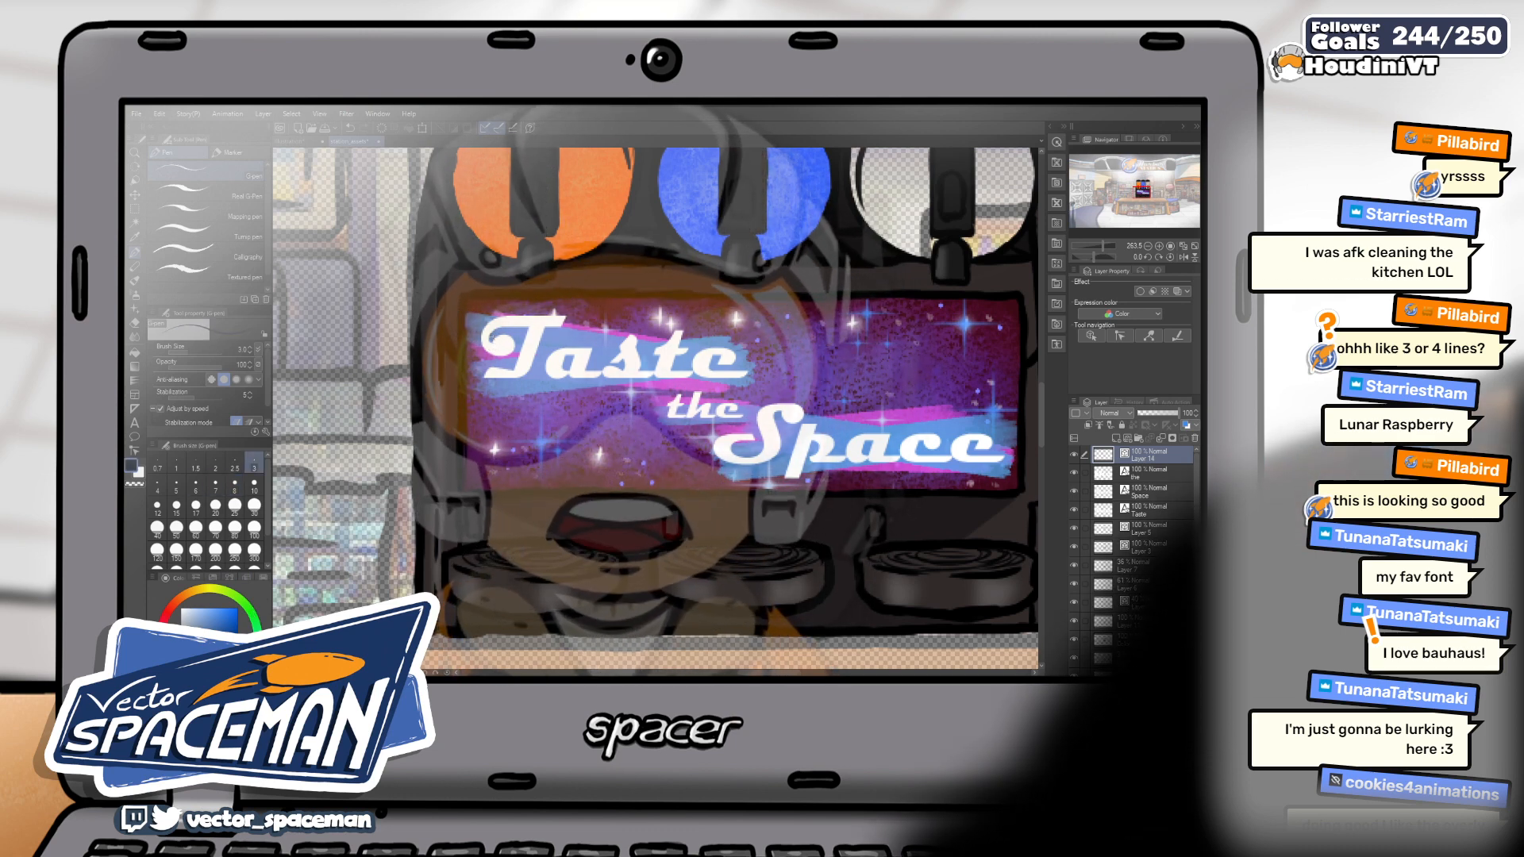
Outline the "T" of "Taste" with dark pen strokes and review the lettering against the whole illustration
{"action": "scroll", "coordinate": [489, 335], "scroll_direction": "up", "scroll_amount": 4}
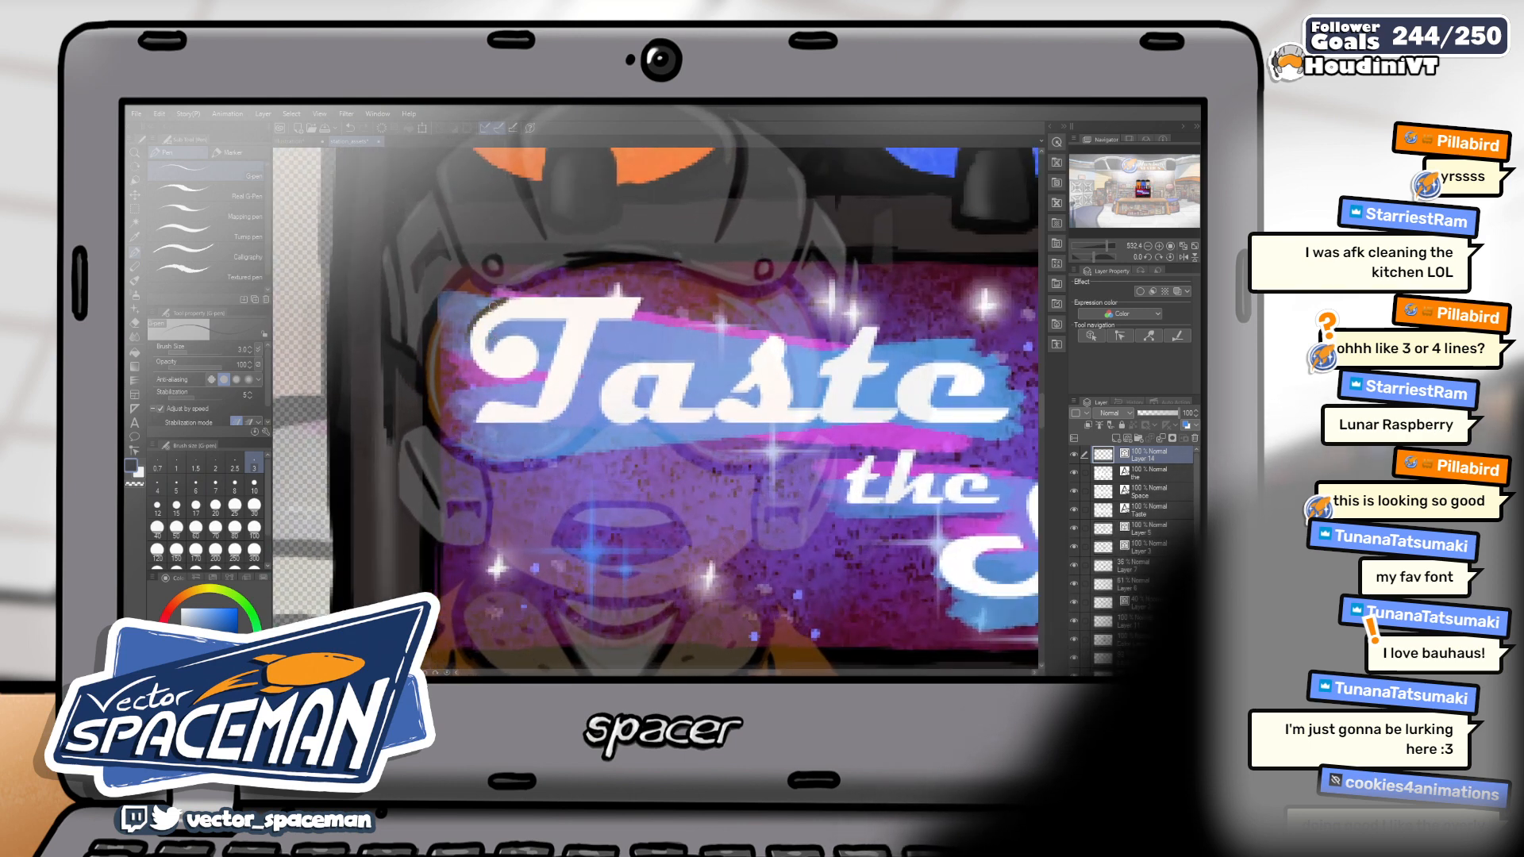
{"action": "left_click_drag", "start_coordinate": [496, 380], "coordinate": [522, 340]}
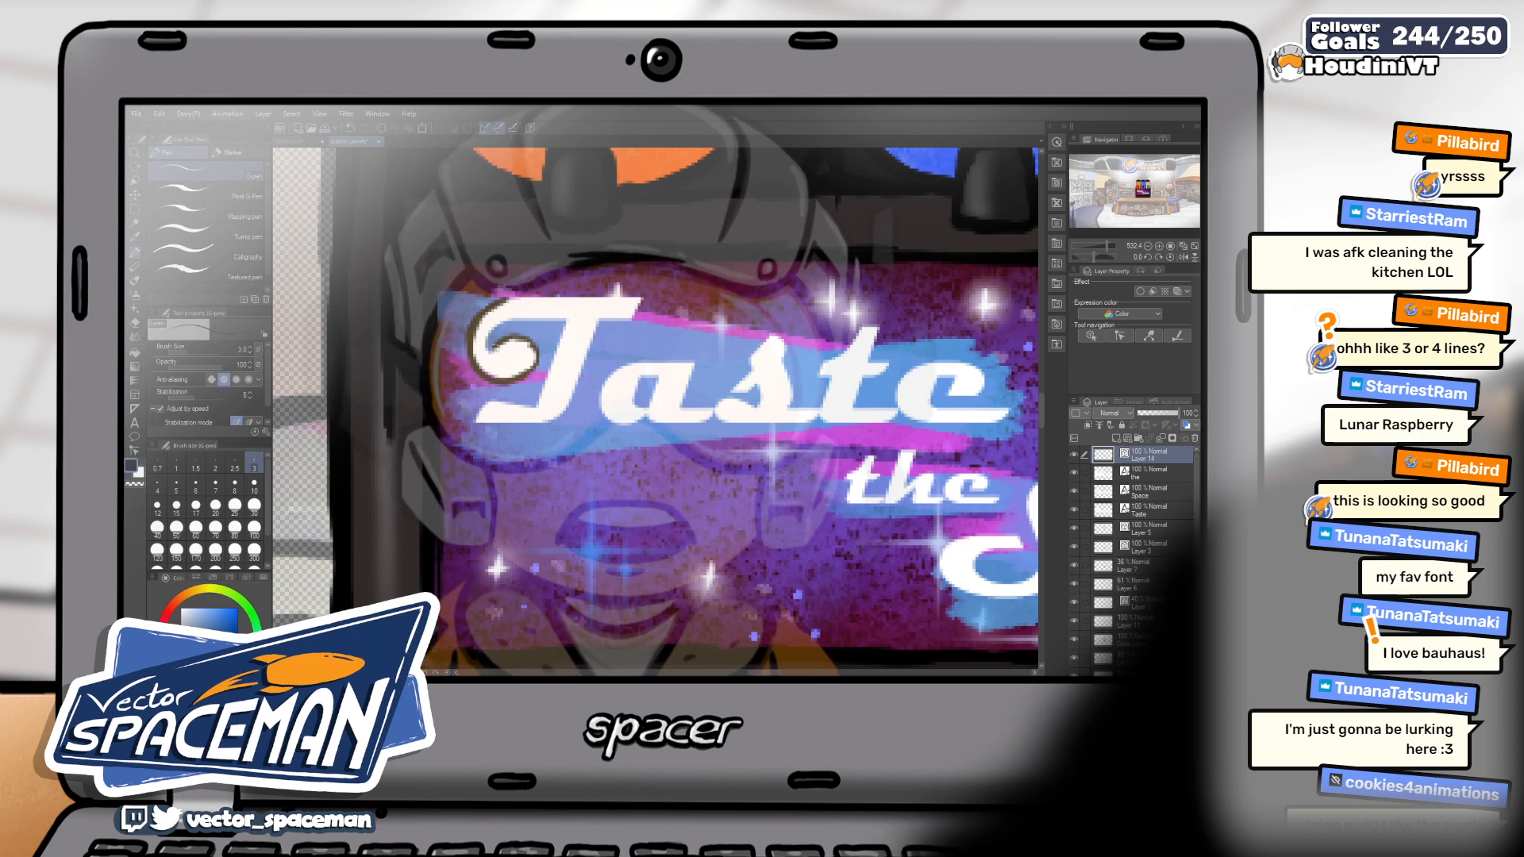
{"action": "mouse_move", "coordinate": [561, 345]}
{"action": "left_mouse_down"}
{"action": "mouse_move", "coordinate": [540, 401]}
{"action": "mouse_move", "coordinate": [517, 410]}
{"action": "left_mouse_up"}
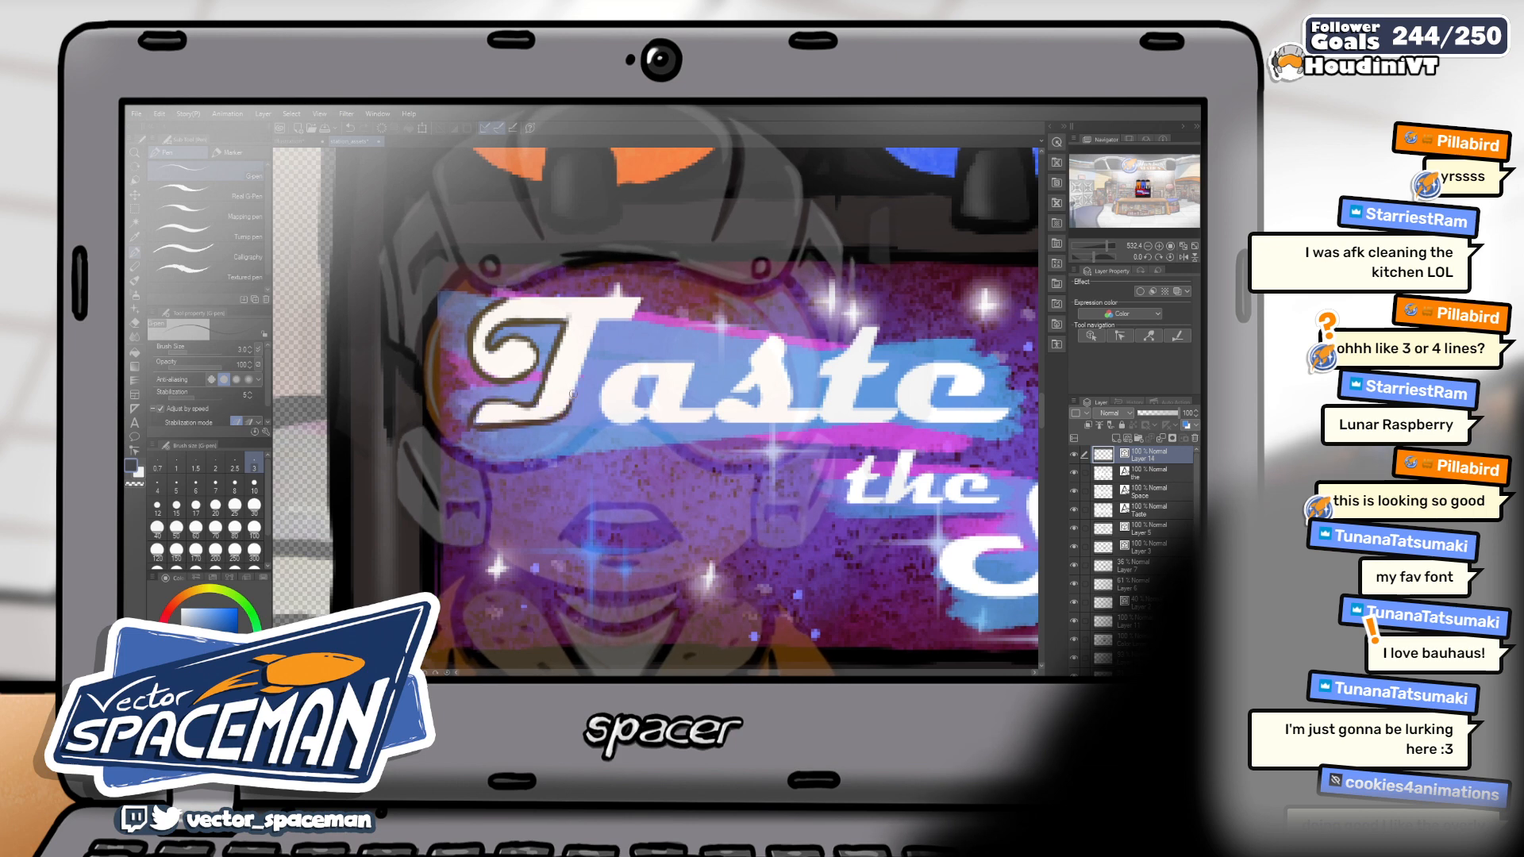
{"action": "left_click_drag", "start_coordinate": [603, 321], "coordinate": [570, 396]}
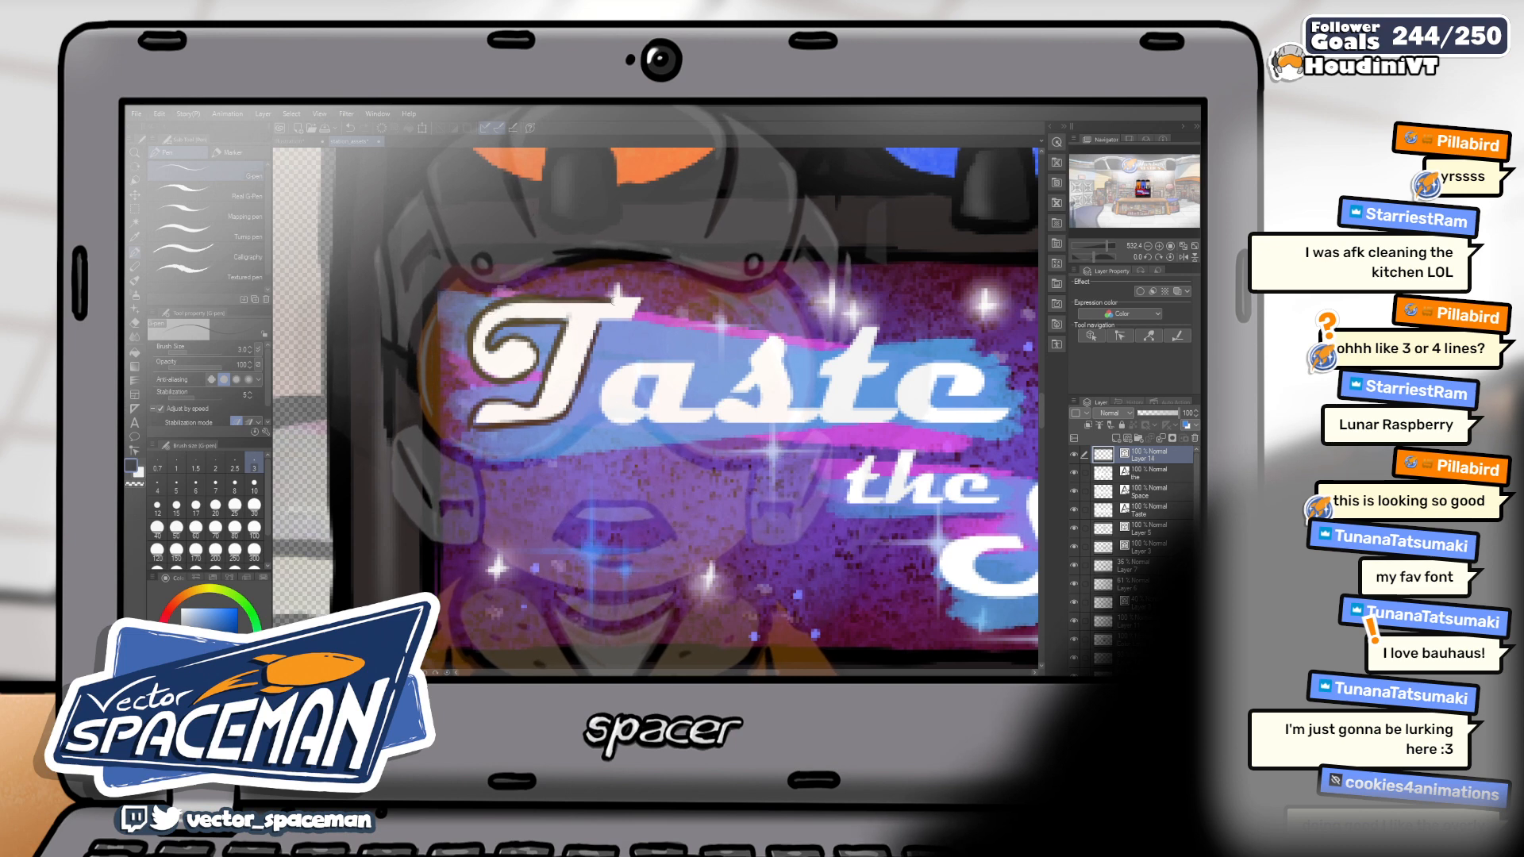
{"action": "left_click_drag", "start_coordinate": [600, 323], "coordinate": [579, 380]}
{"action": "scroll", "coordinate": [655, 405], "scroll_direction": "down", "scroll_amount": 5}
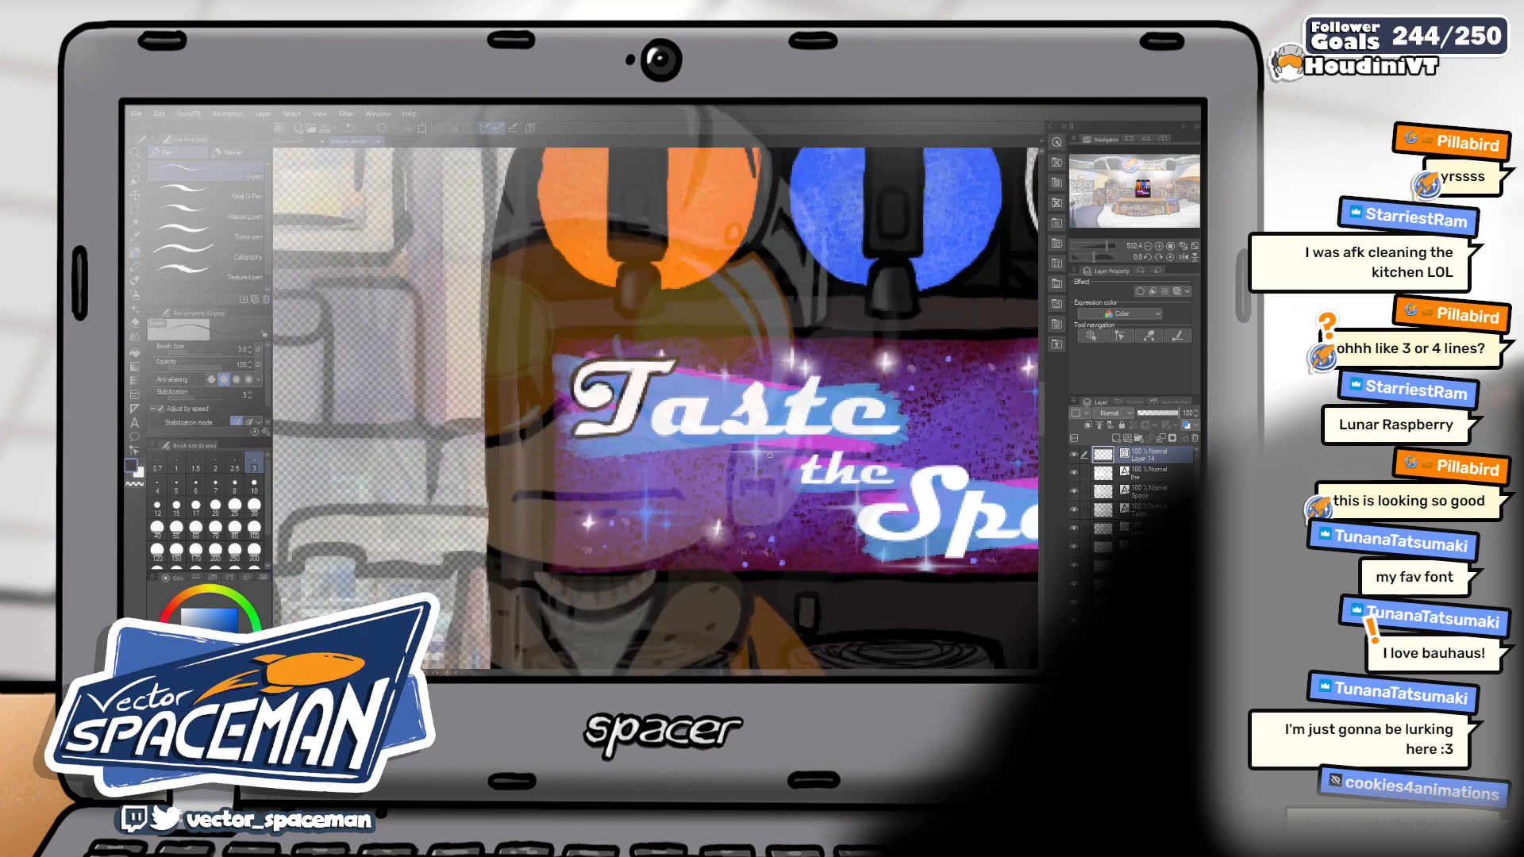
{"action": "scroll", "coordinate": [654, 405], "scroll_direction": "down", "scroll_amount": 4}
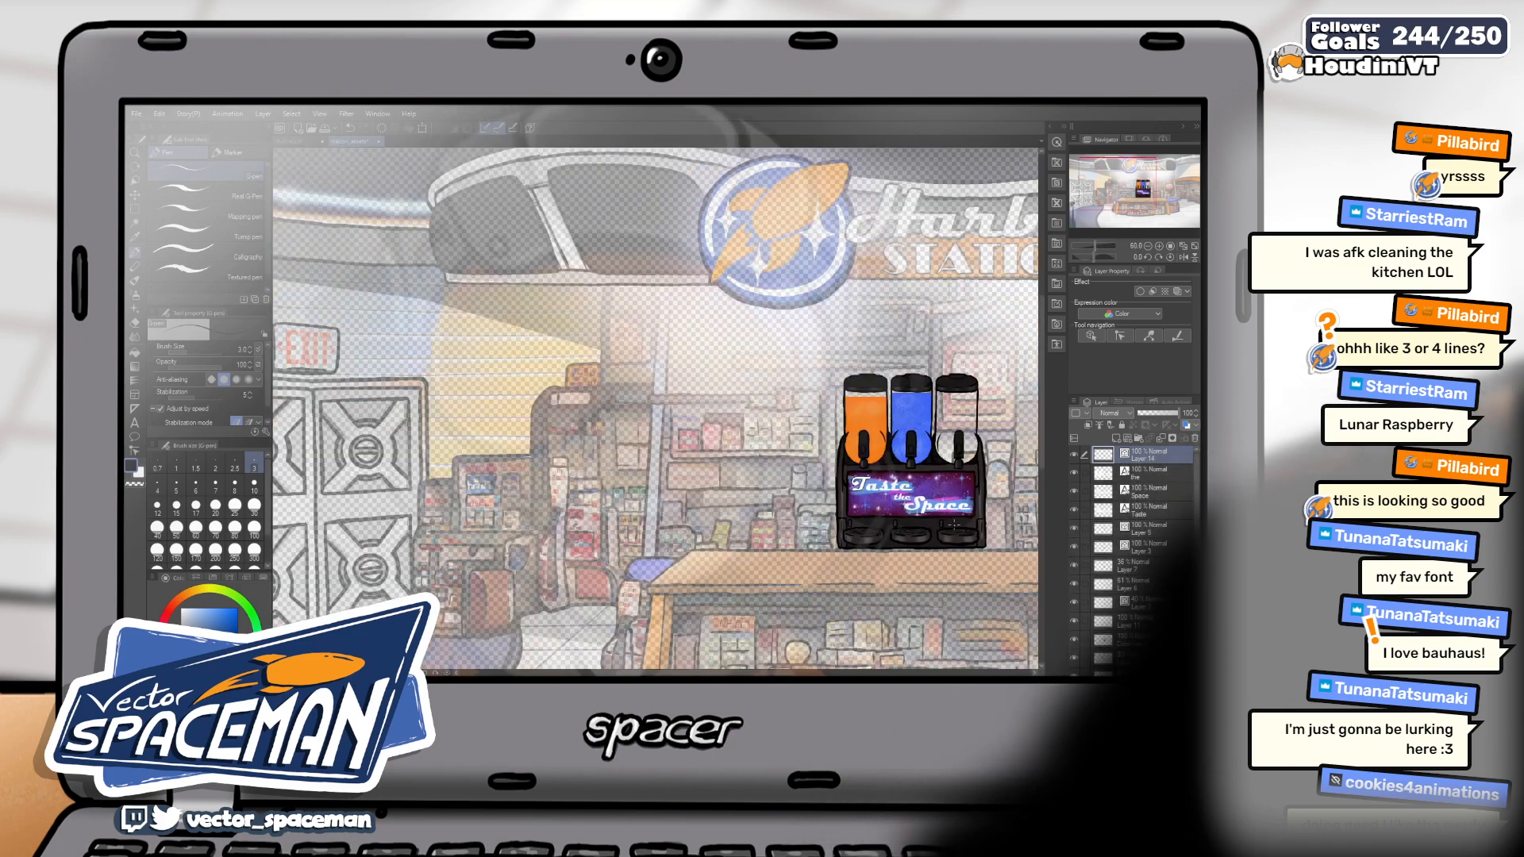
{"action": "scroll", "coordinate": [655, 405], "scroll_direction": "down", "scroll_amount": 3}
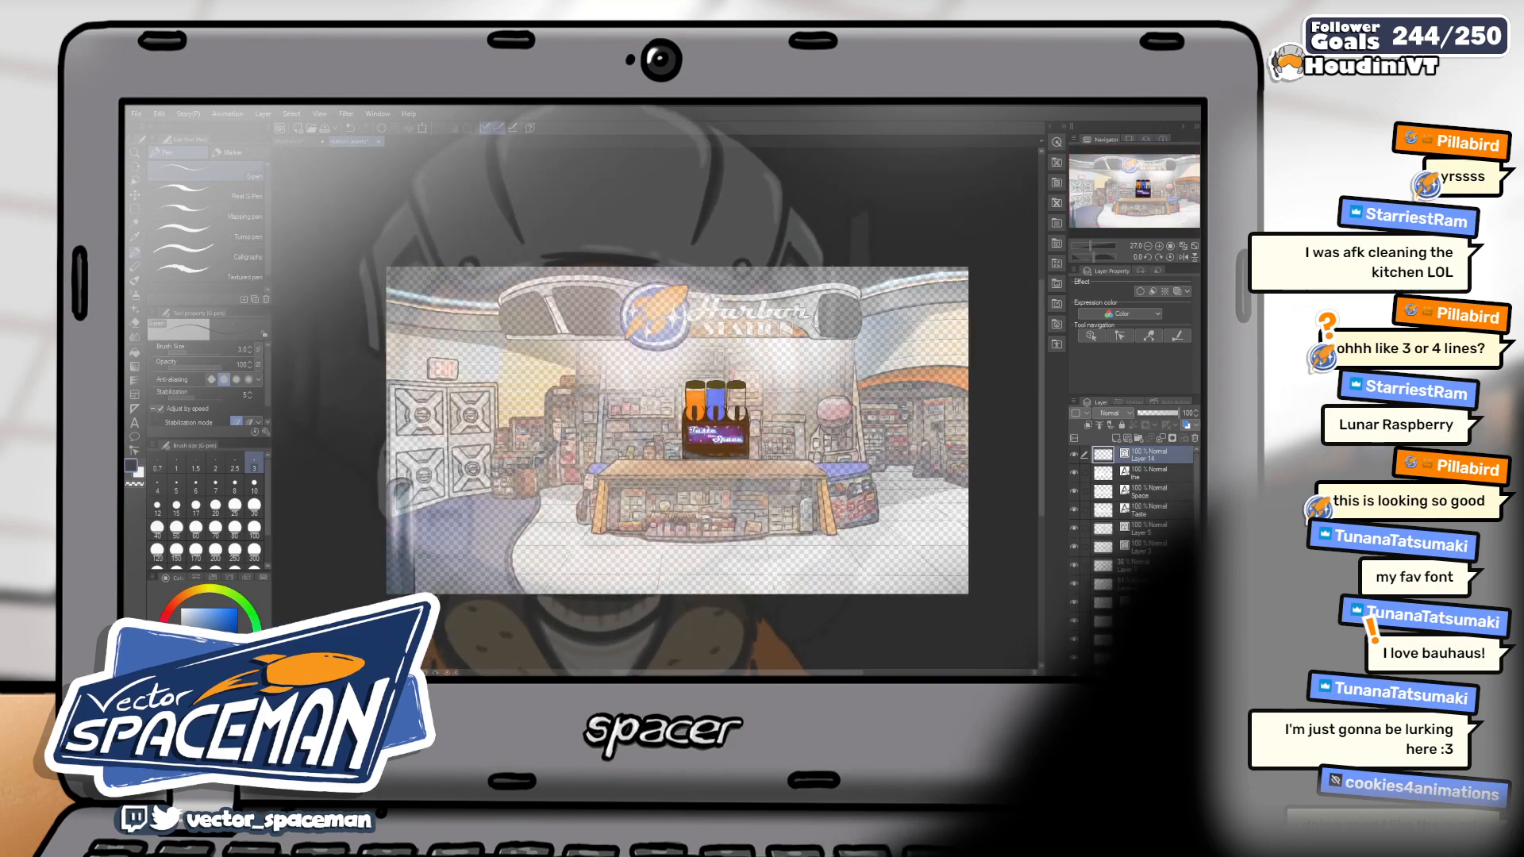
Sample a blue from the galaxy label, set the pen to size 4, and outline the "T" of "Taste" with it
{"action": "scroll", "coordinate": [655, 405], "scroll_direction": "up", "scroll_amount": 3}
{"action": "scroll", "coordinate": [710, 435], "scroll_direction": "up", "scroll_amount": 2}
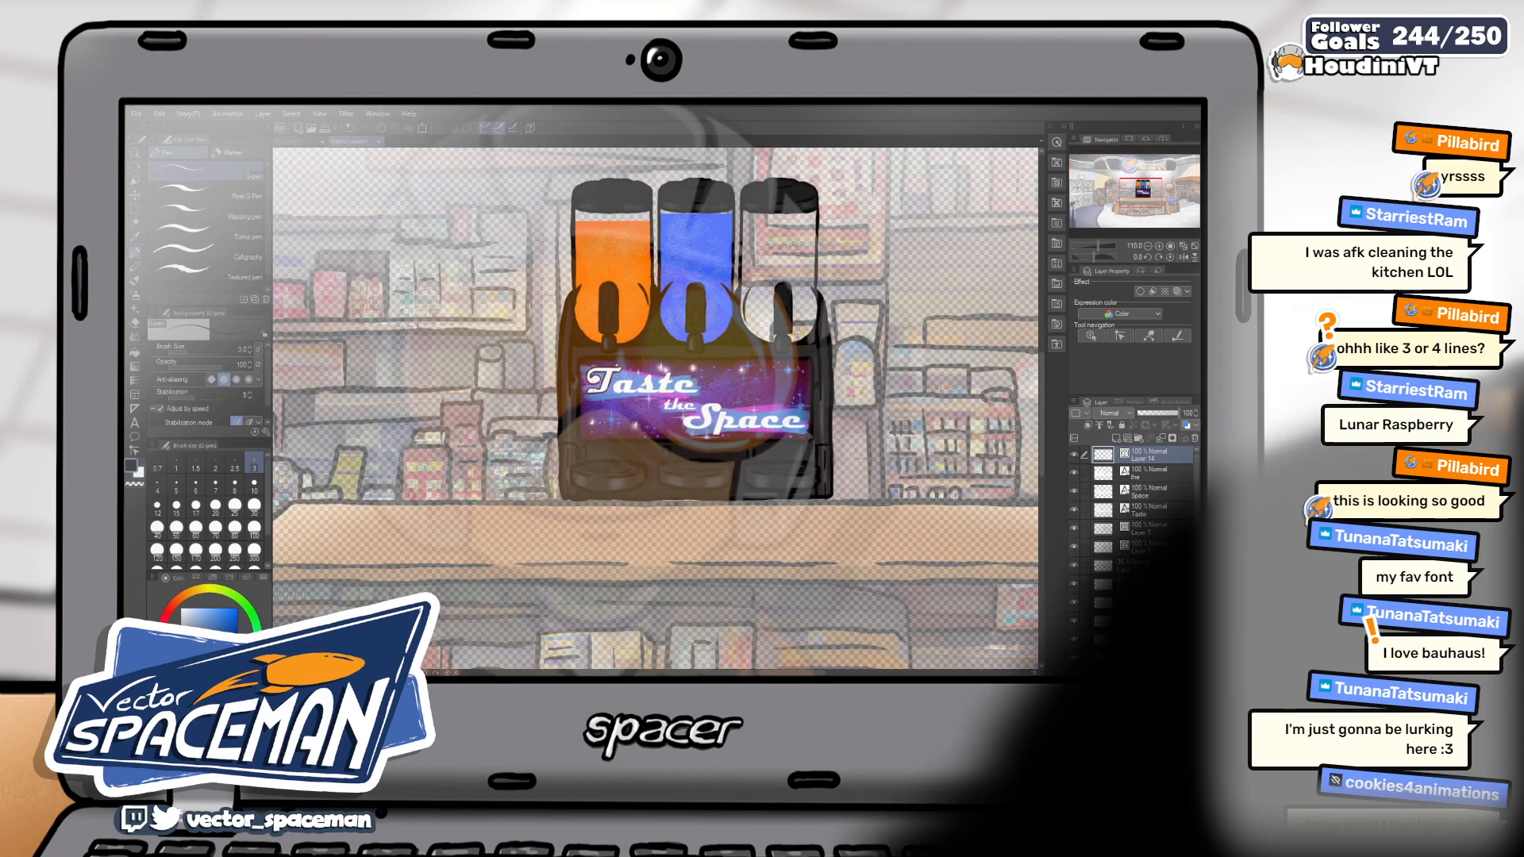
{"action": "scroll", "coordinate": [620, 408], "scroll_direction": "up", "scroll_amount": 2}
{"action": "scroll", "coordinate": [674, 395], "scroll_direction": "up", "scroll_amount": 4}
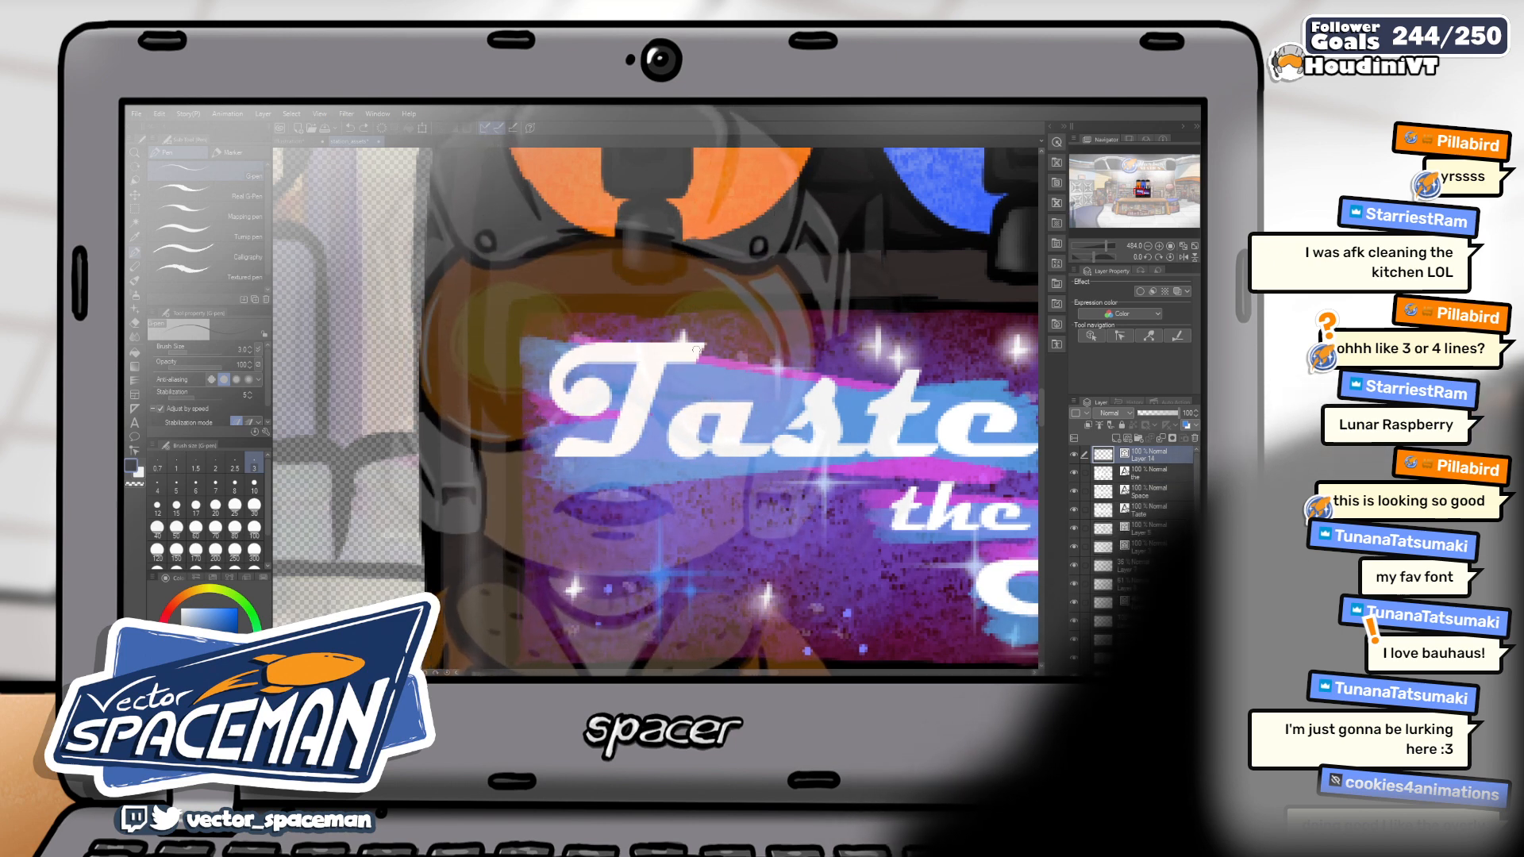
{"action": "left_click", "coordinate": [707, 386], "text": "alt"}
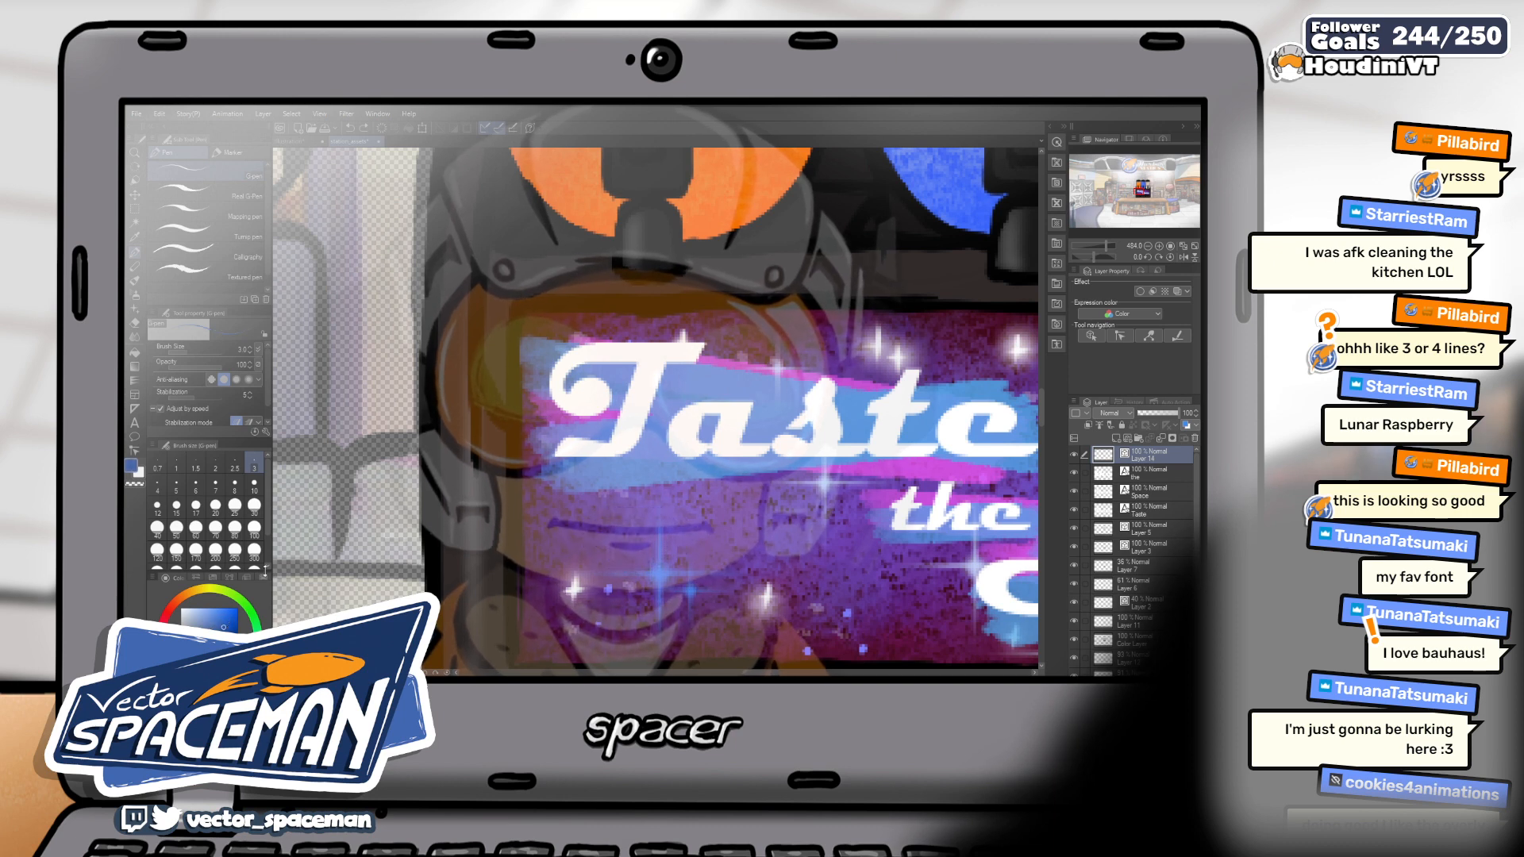
{"action": "left_click", "coordinate": [196, 508]}
{"action": "left_click", "coordinate": [158, 486]}
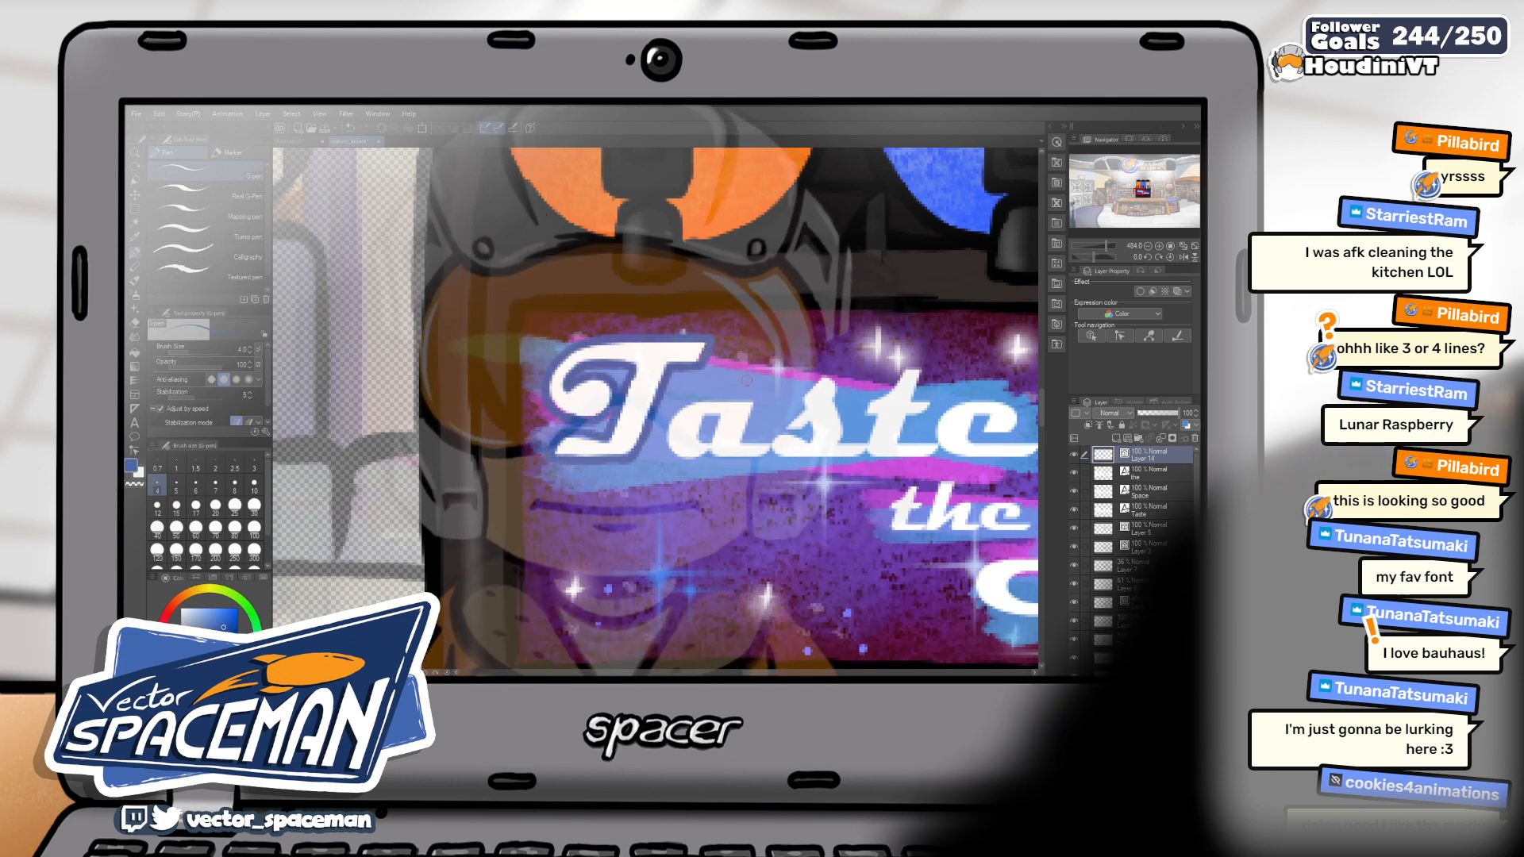
{"action": "scroll", "coordinate": [823, 524], "scroll_direction": "down", "scroll_amount": 3}
{"action": "scroll", "coordinate": [823, 524], "scroll_direction": "down", "scroll_amount": 10}
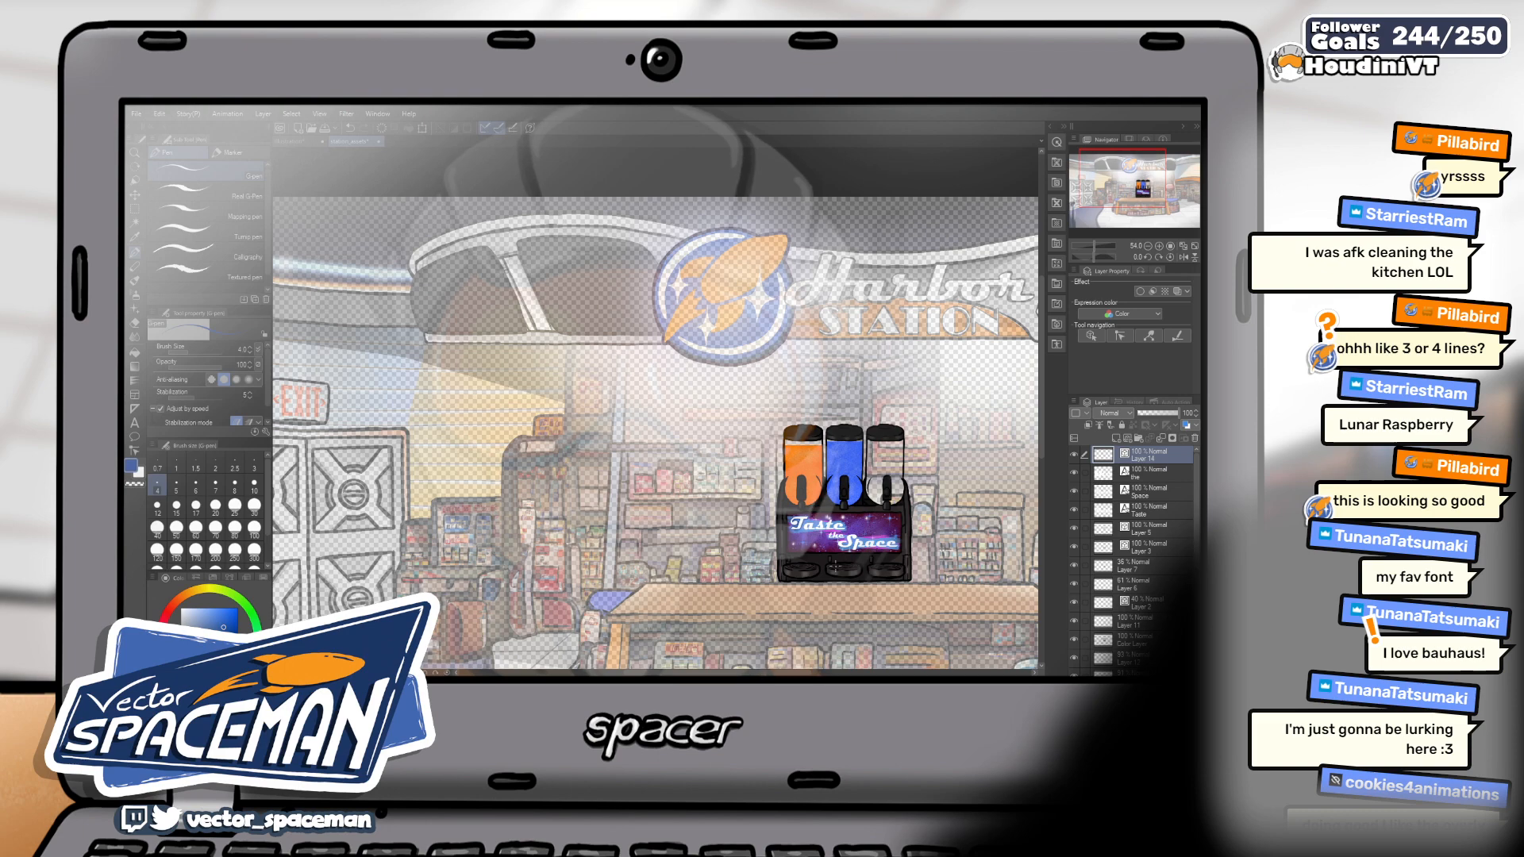
Outline the remaining letters "aste" of "Taste" with the blue pen
{"action": "left_click_drag", "start_coordinate": [844, 536], "coordinate": [724, 463]}
{"action": "scroll", "coordinate": [718, 464], "scroll_direction": "up", "scroll_amount": 3}
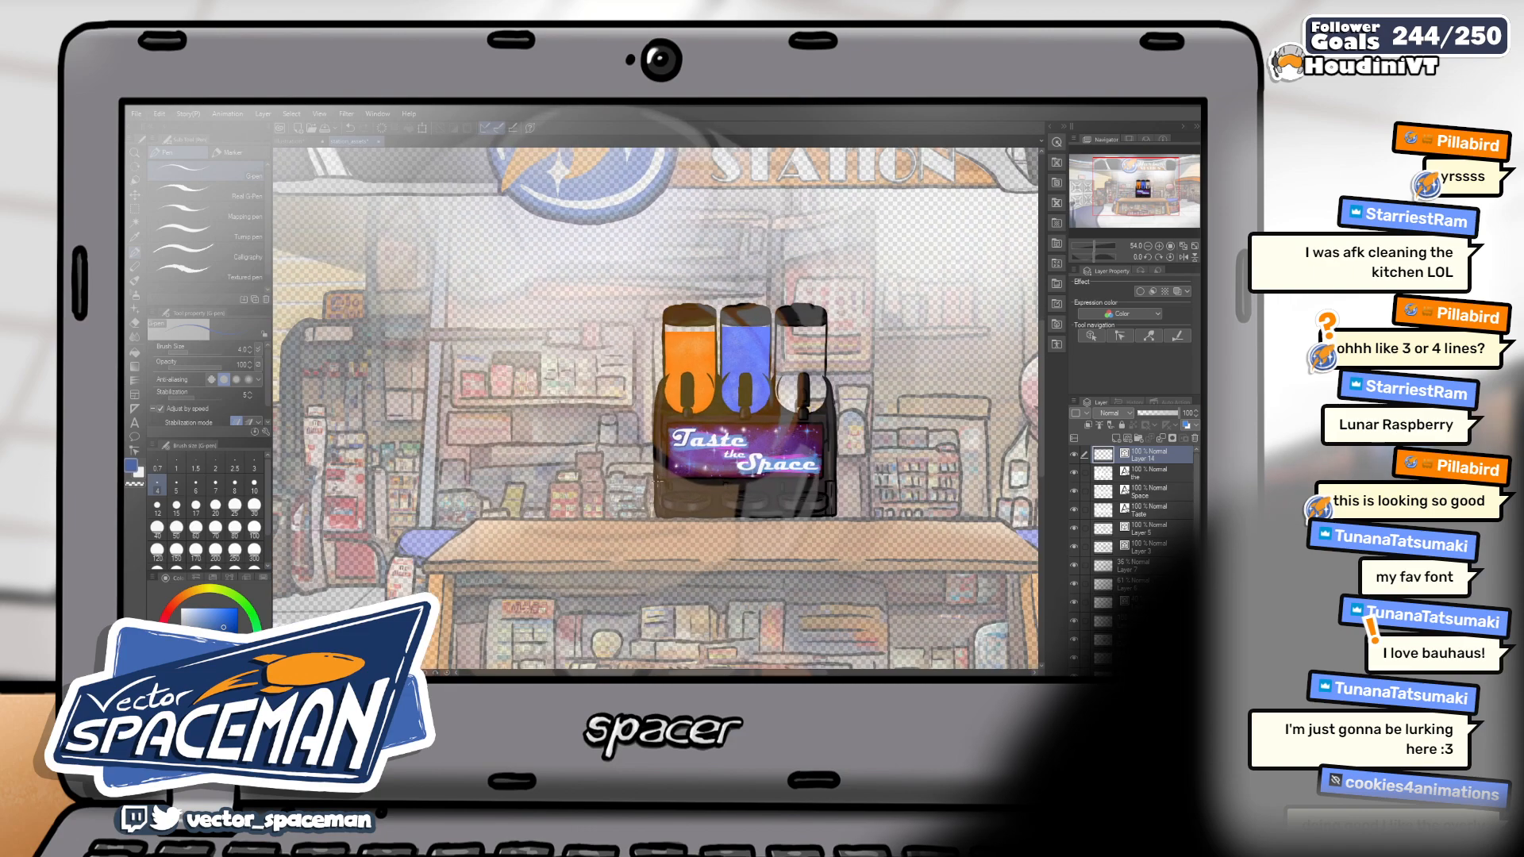
{"action": "scroll", "coordinate": [688, 445], "scroll_direction": "up", "scroll_amount": 5}
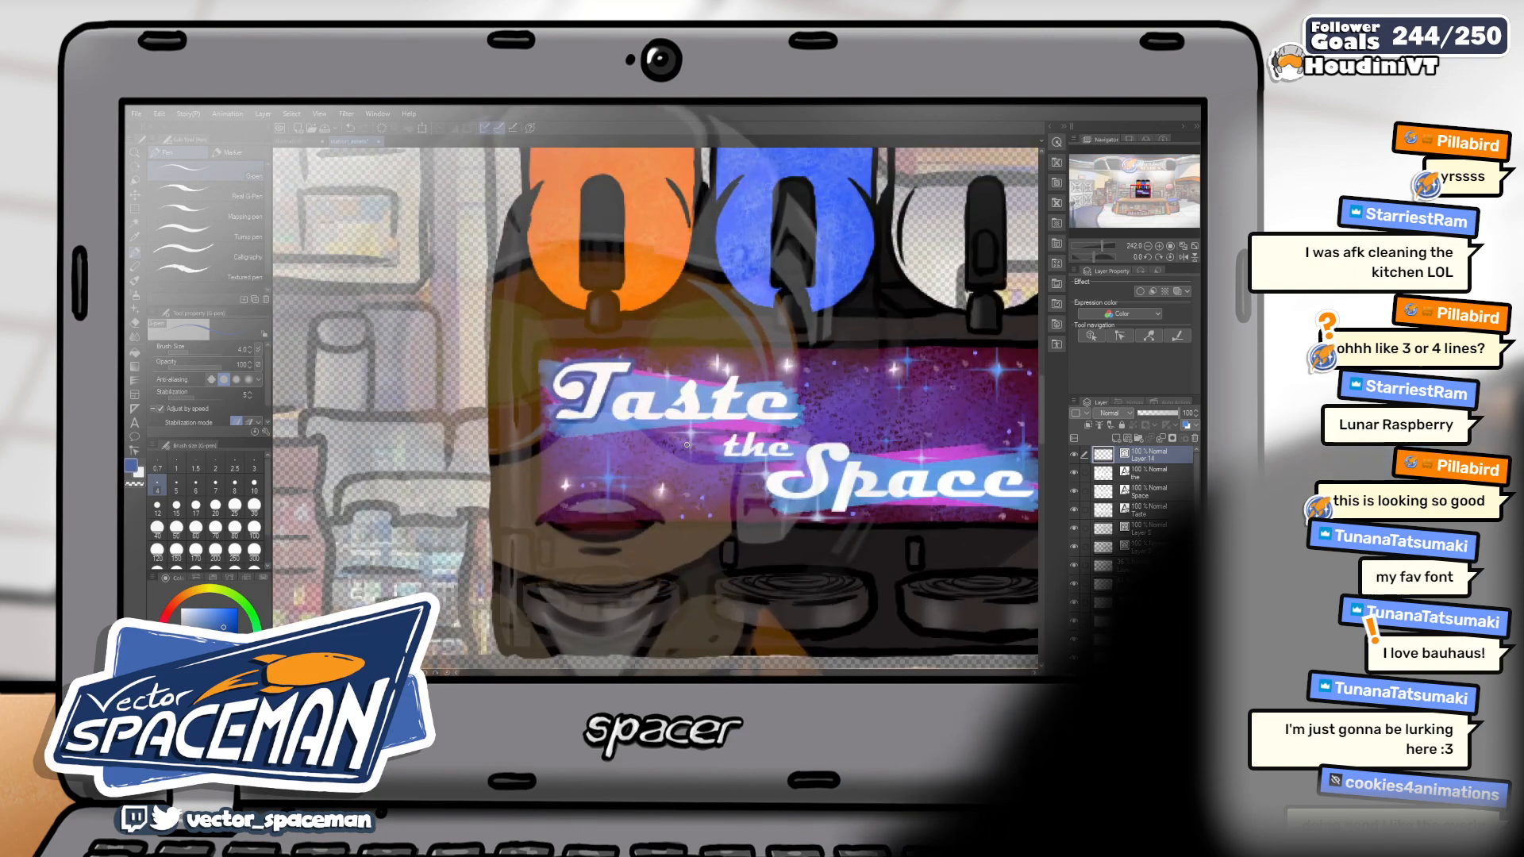
{"action": "scroll", "coordinate": [688, 445], "scroll_direction": "up", "scroll_amount": 2}
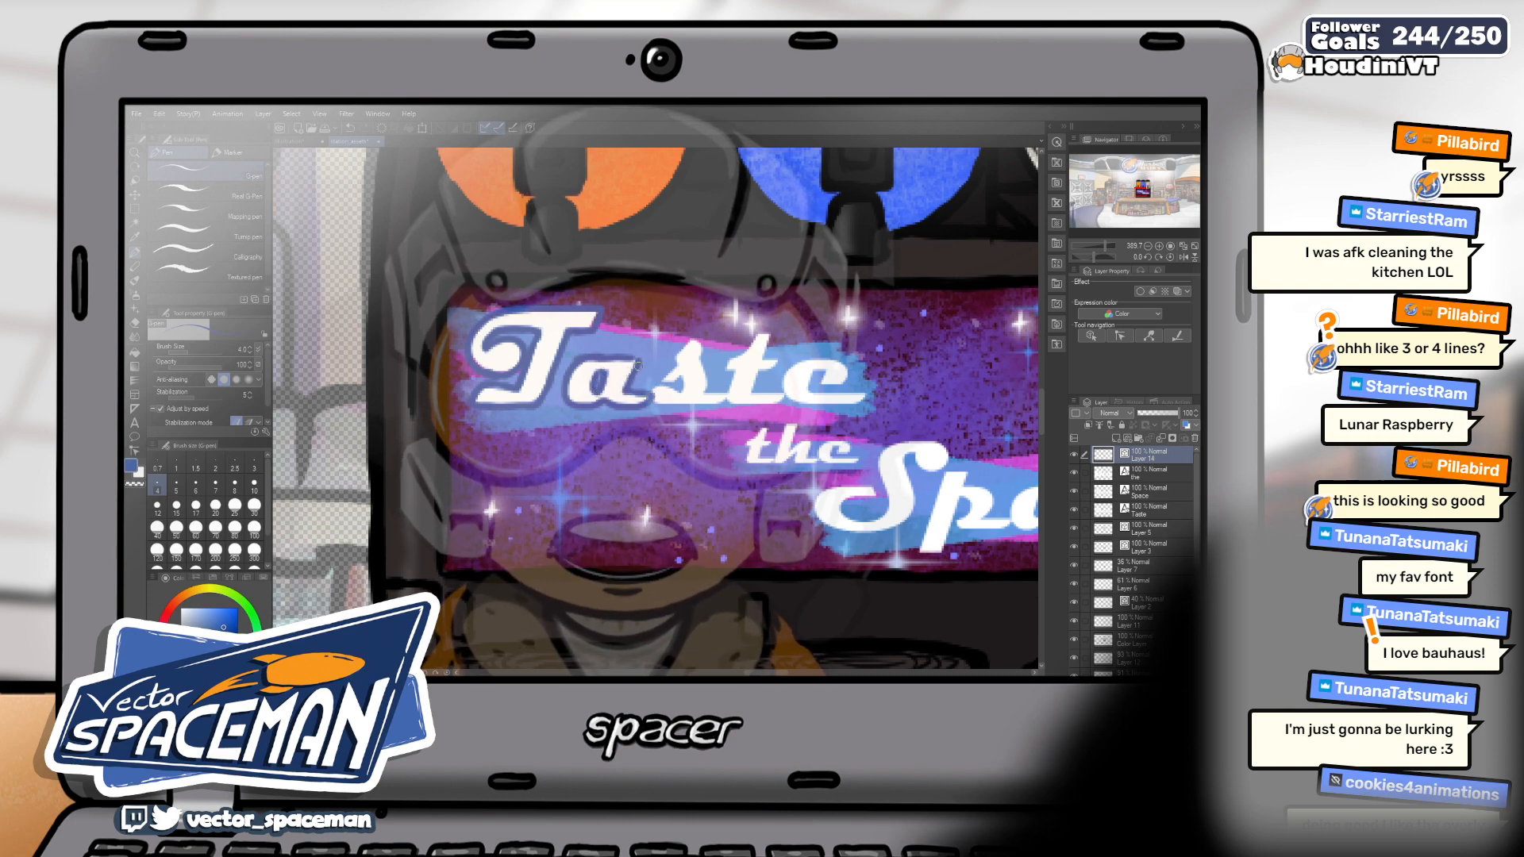
{"action": "scroll", "coordinate": [755, 349], "scroll_direction": "down", "scroll_amount": 5}
{"action": "scroll", "coordinate": [755, 346], "scroll_direction": "down", "scroll_amount": 4}
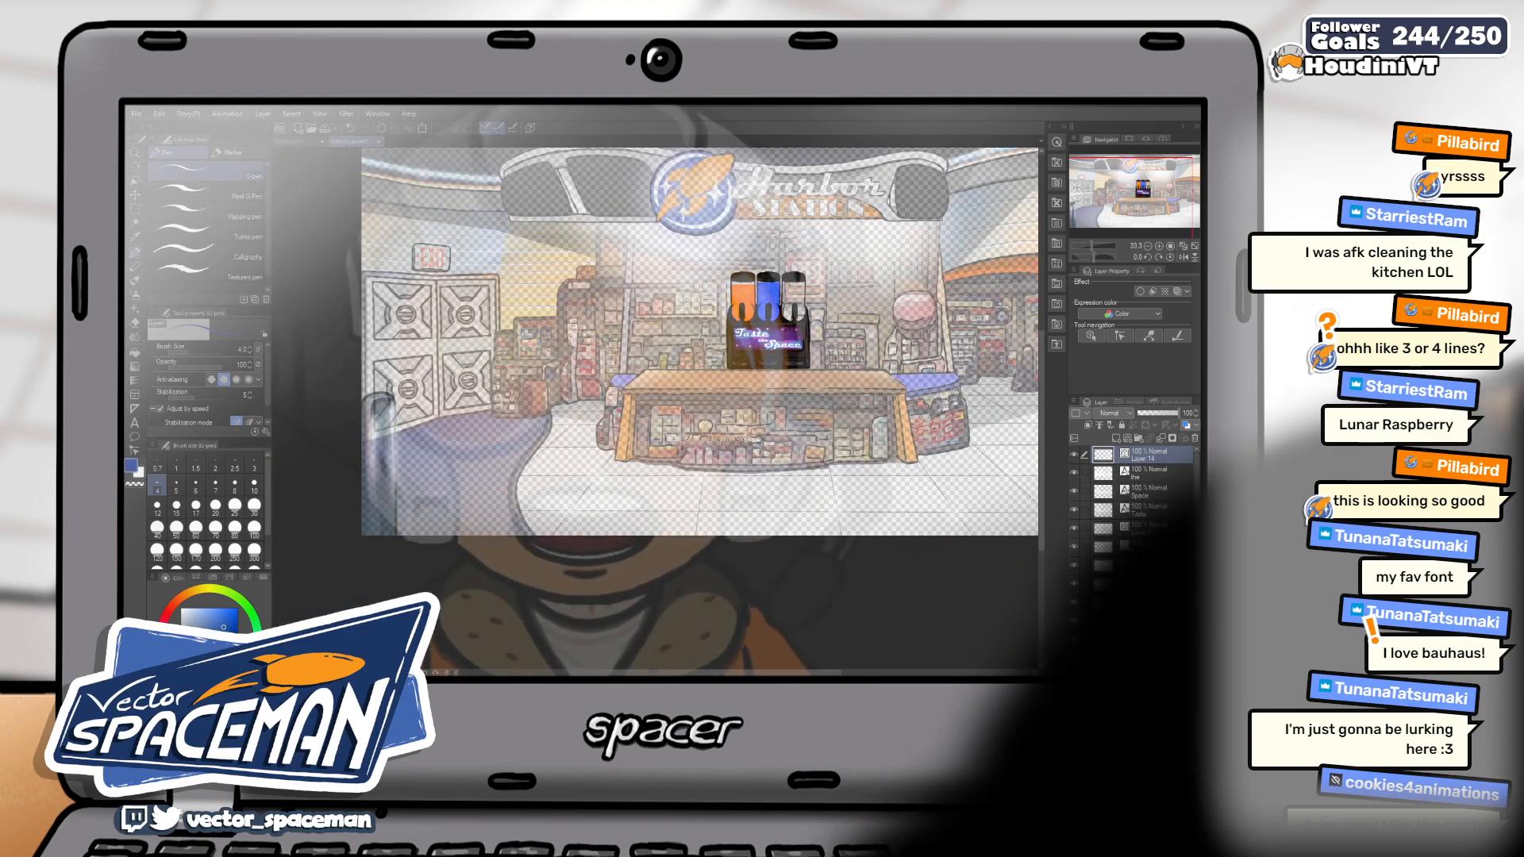
{"action": "scroll", "coordinate": [753, 318], "scroll_direction": "up", "scroll_amount": 2}
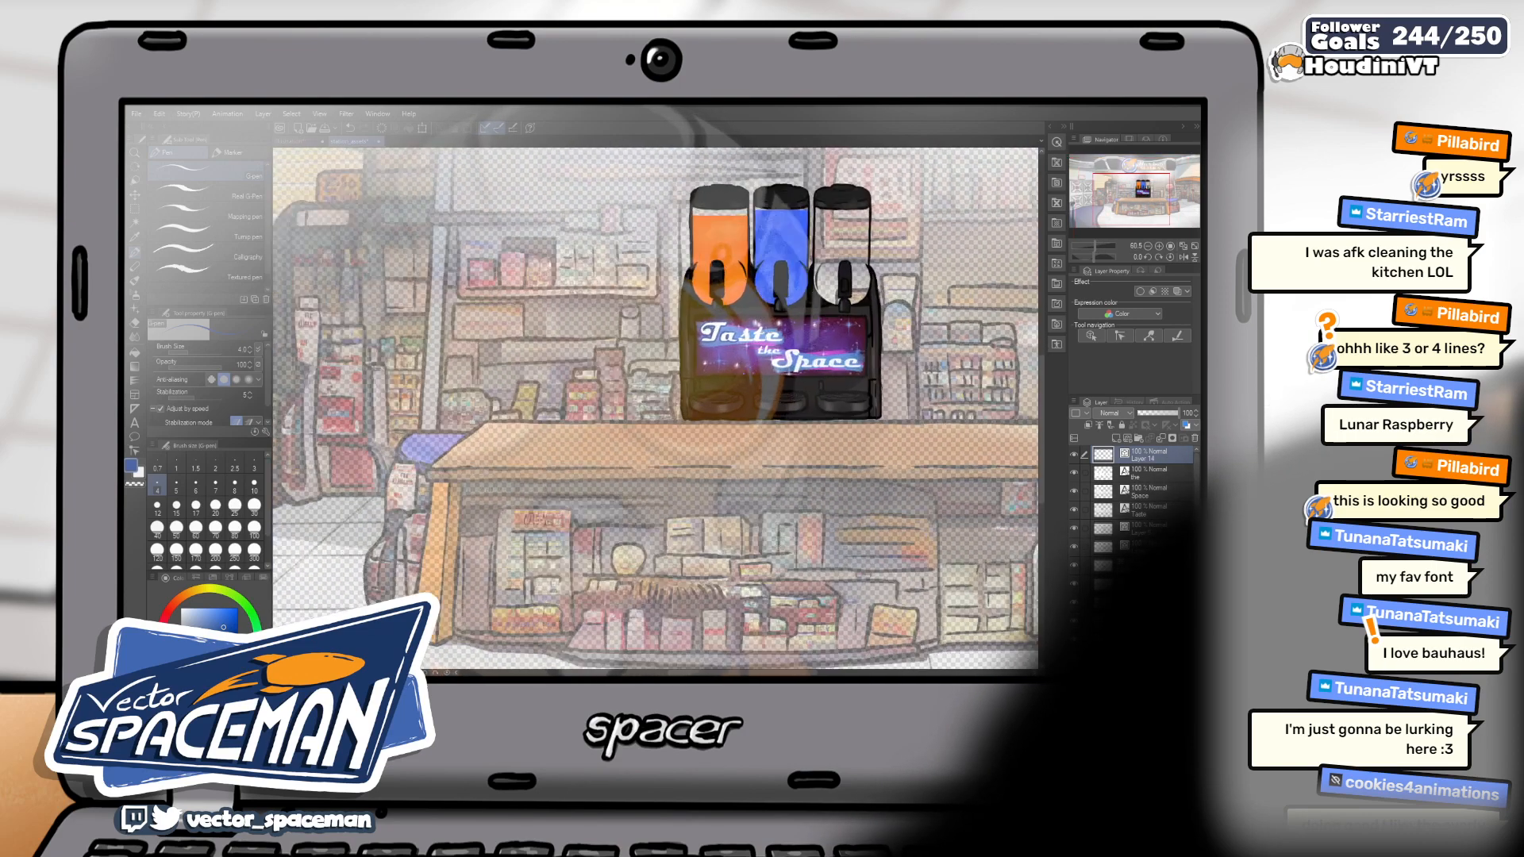
{"action": "scroll", "coordinate": [743, 339], "scroll_direction": "up", "scroll_amount": 8}
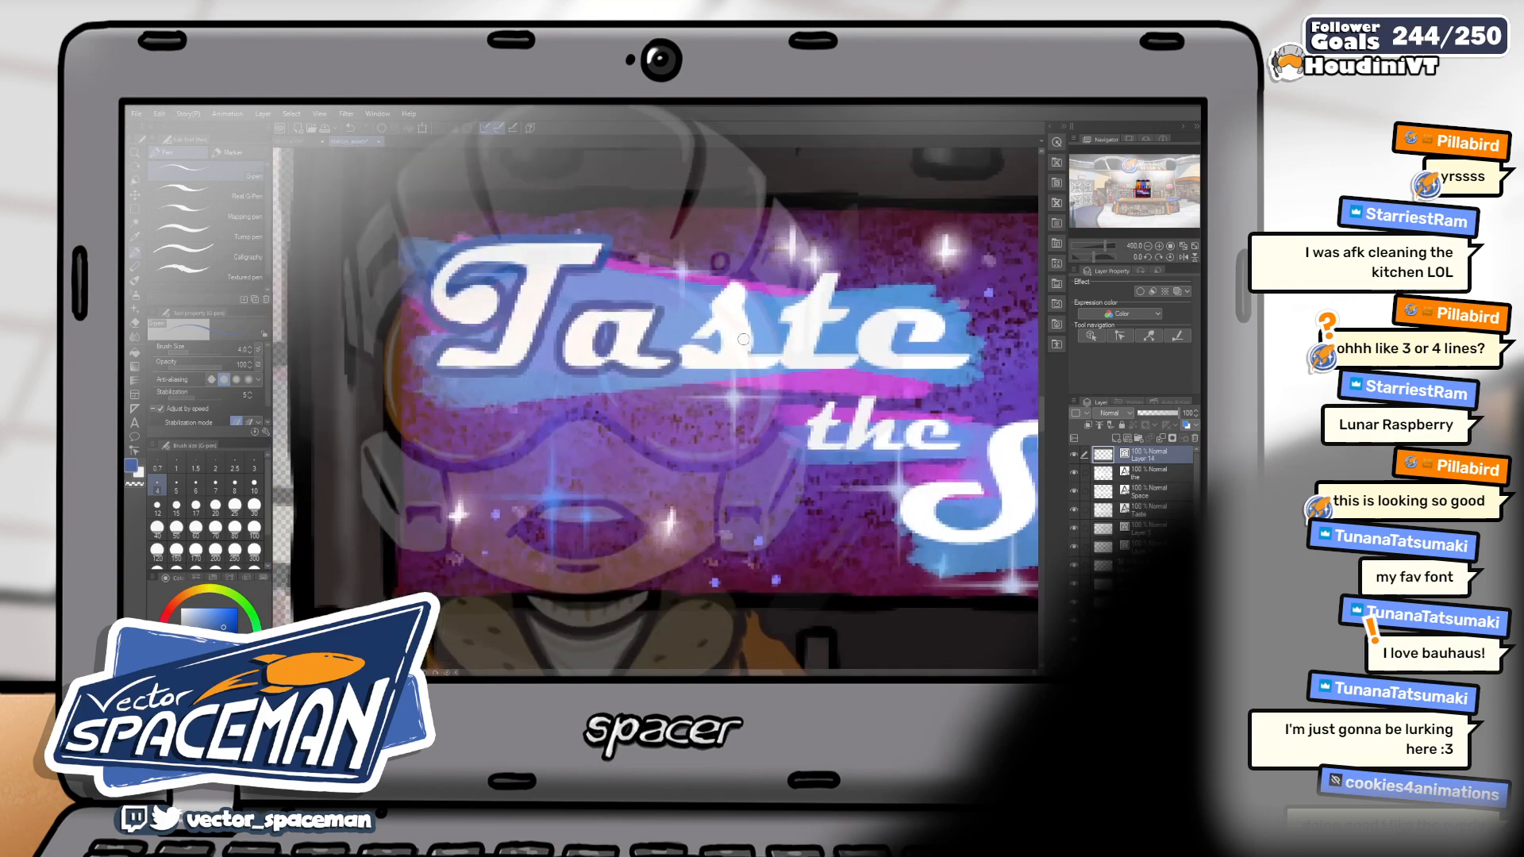
{"action": "scroll", "coordinate": [647, 305], "scroll_direction": "up", "scroll_amount": 1}
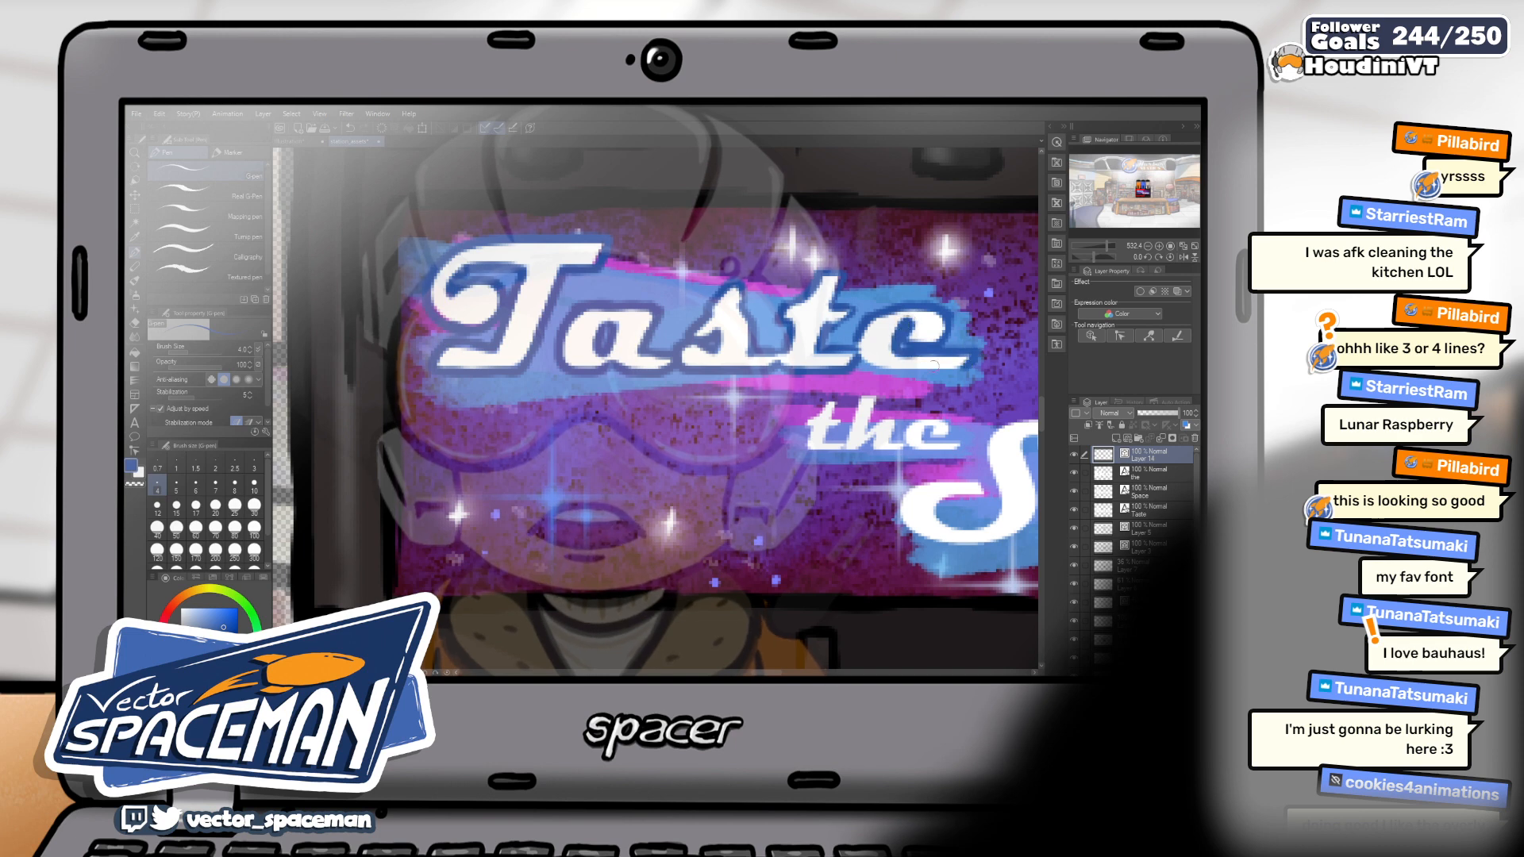
Outline the words "the" and "Space" on the galaxy label with the same blue pen
{"action": "mouse_move", "coordinate": [860, 358]}
{"action": "left_mouse_down"}
{"action": "mouse_move", "coordinate": [972, 373]}
{"action": "mouse_move", "coordinate": [833, 346]}
{"action": "mouse_move", "coordinate": [811, 280]}
{"action": "left_mouse_up"}
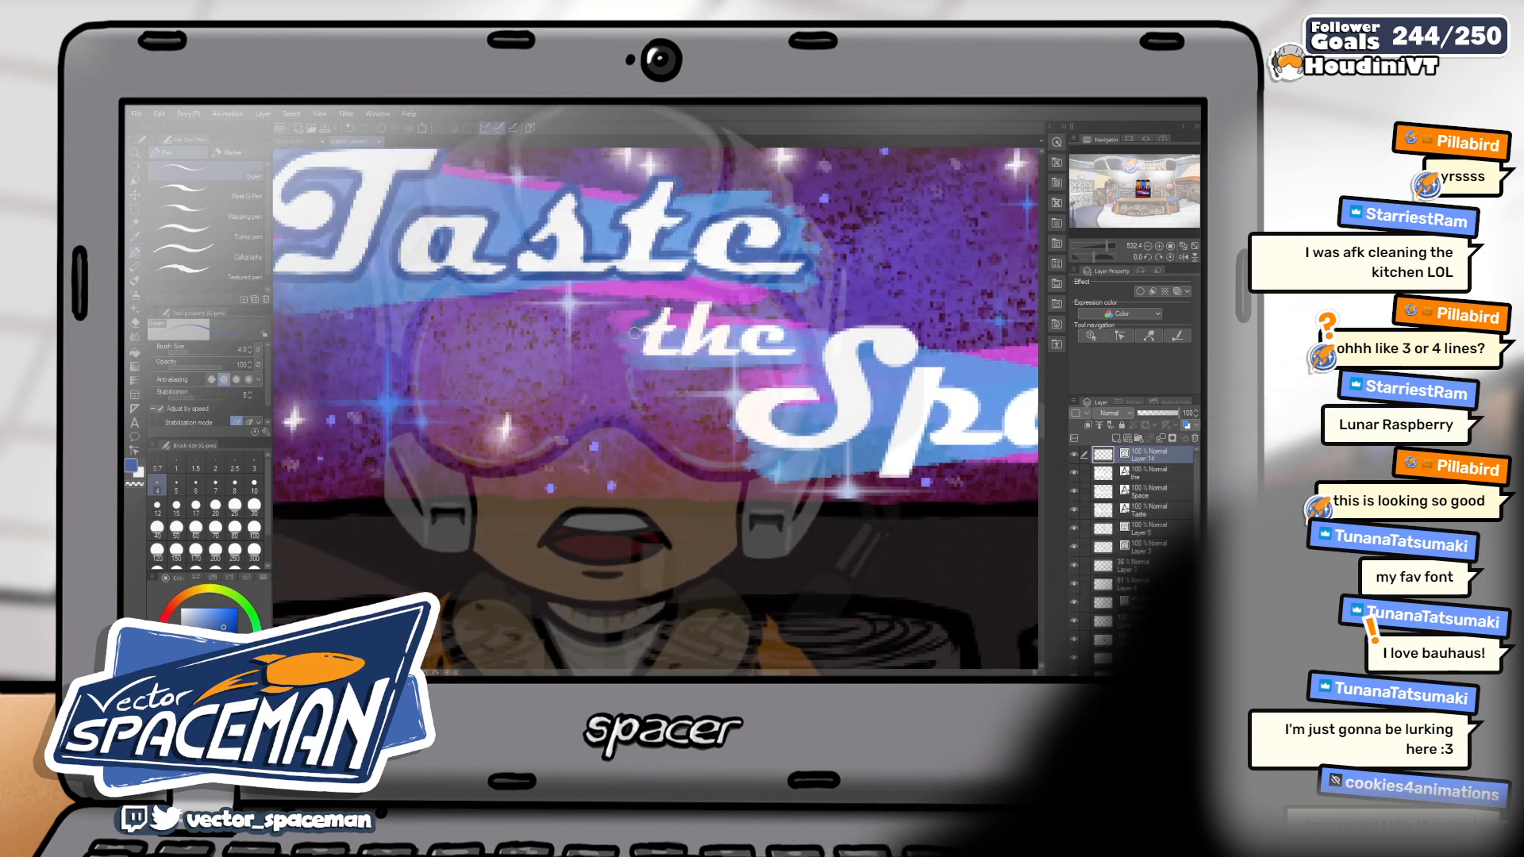
{"action": "mouse_move", "coordinate": [644, 342]}
{"action": "left_mouse_down"}
{"action": "mouse_move", "coordinate": [798, 359]}
{"action": "mouse_move", "coordinate": [782, 331]}
{"action": "left_mouse_up"}
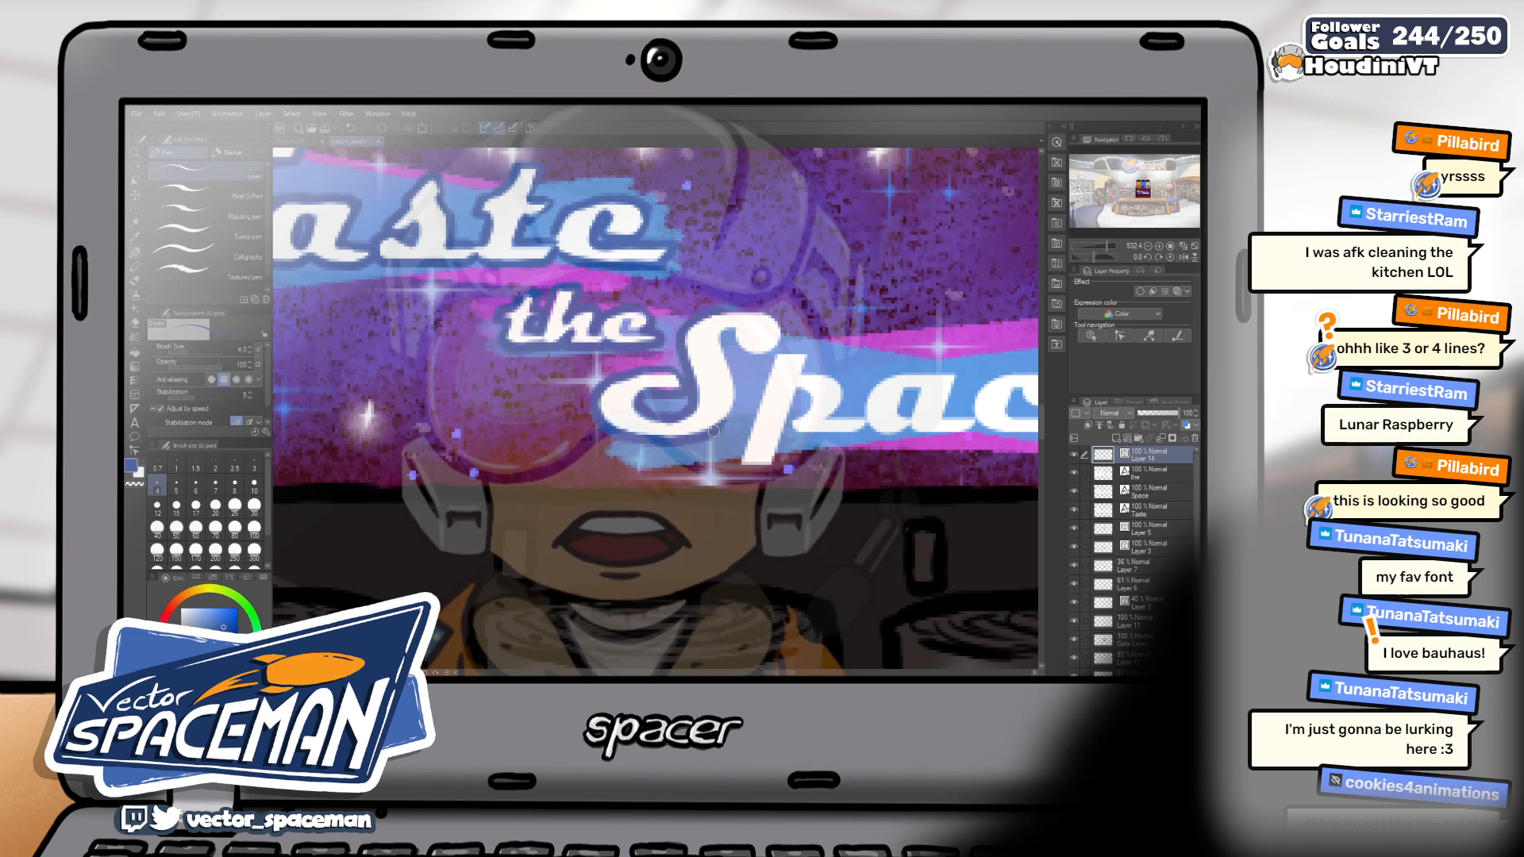
{"action": "left_click_drag", "start_coordinate": [737, 403], "coordinate": [677, 449]}
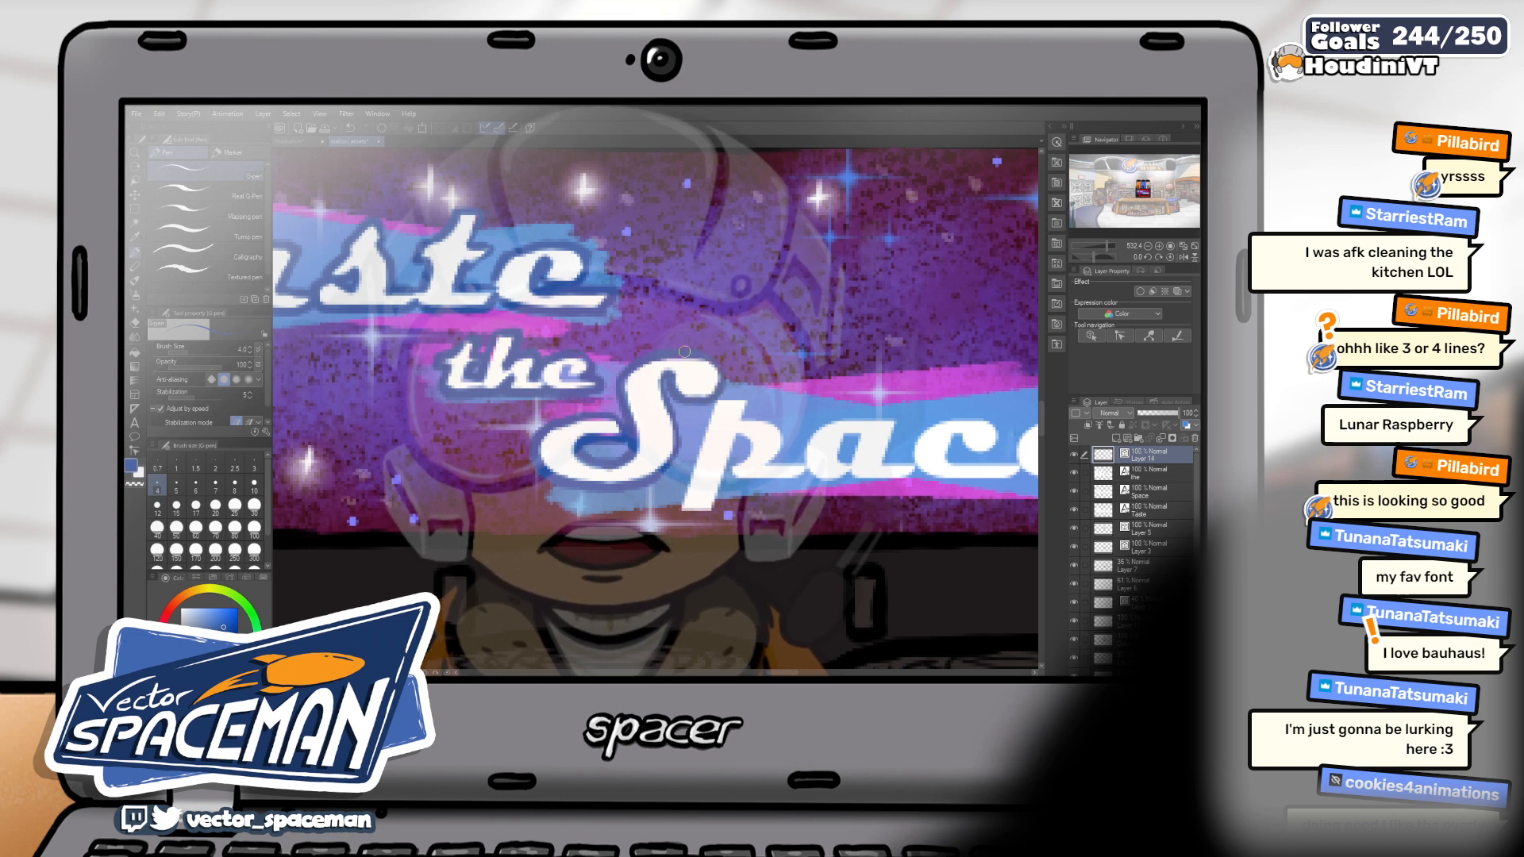
{"action": "left_click_drag", "start_coordinate": [767, 390], "coordinate": [743, 334]}
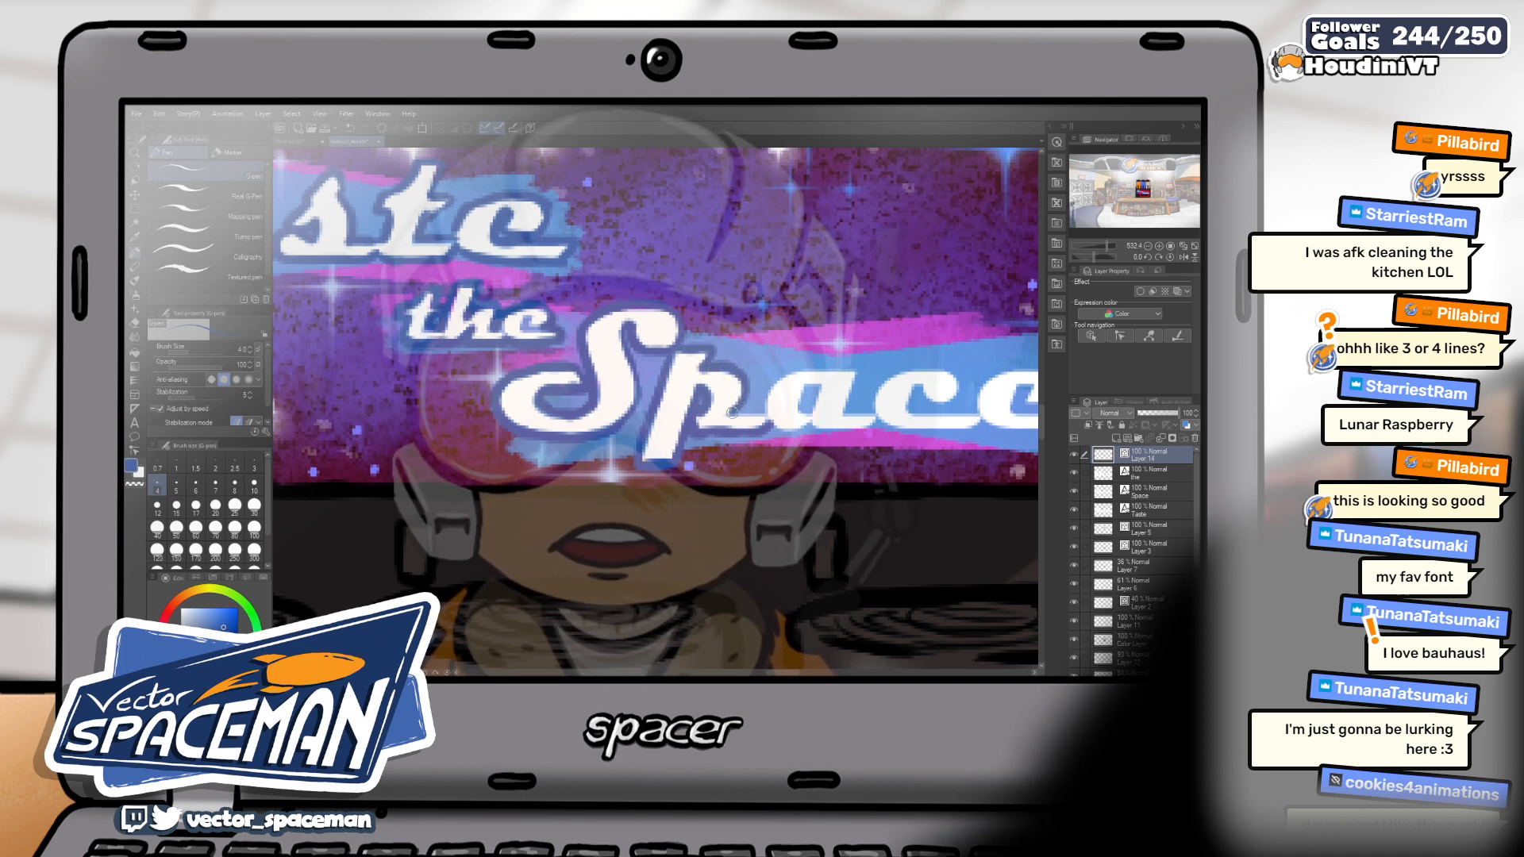
{"action": "left_click_drag", "start_coordinate": [787, 414], "coordinate": [732, 441]}
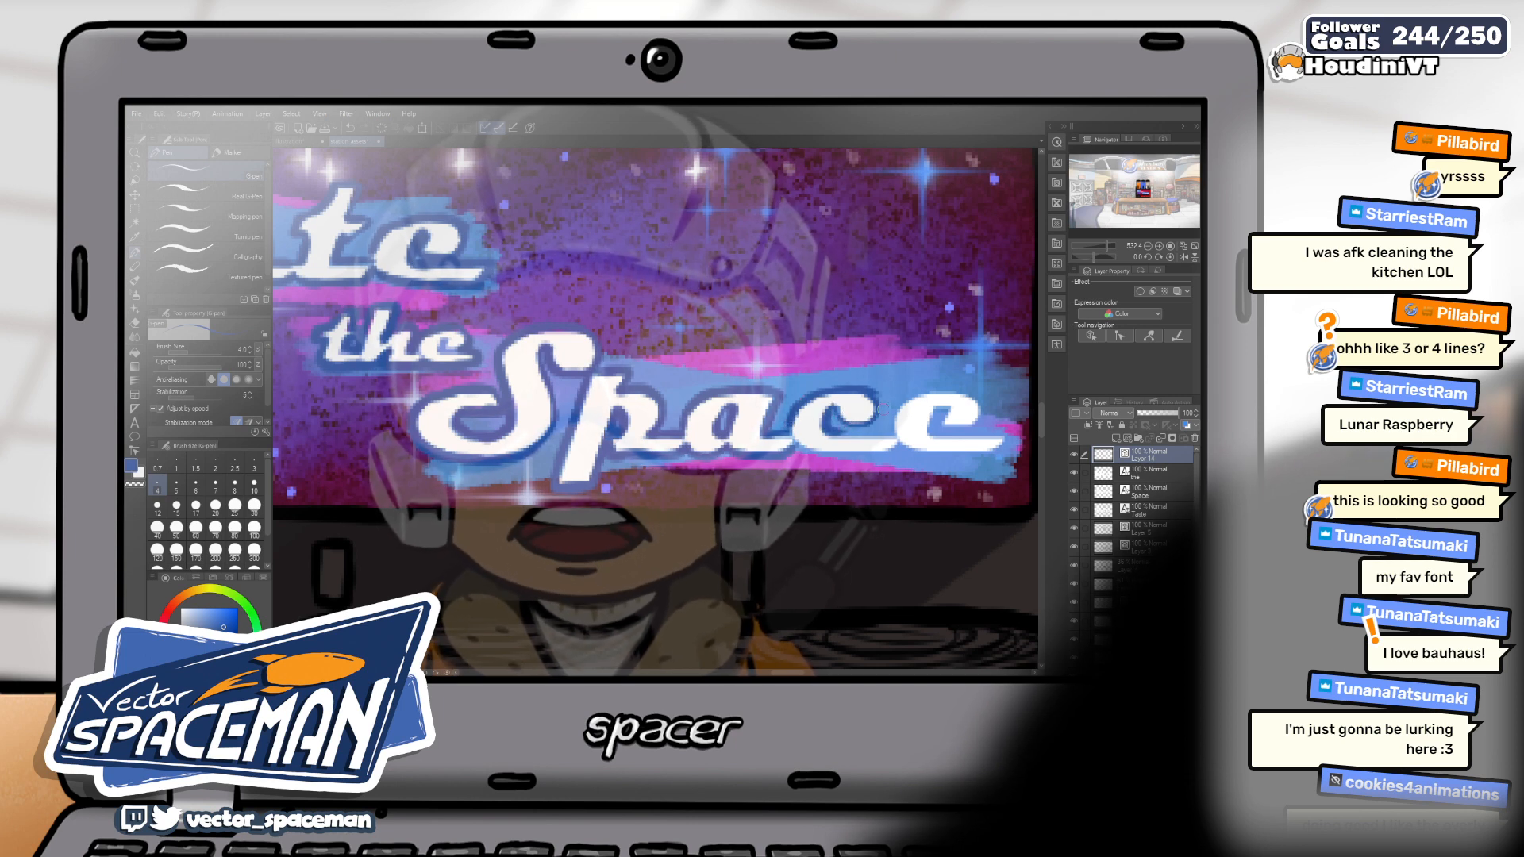
{"action": "scroll", "coordinate": [663, 396], "scroll_direction": "up", "scroll_amount": 3}
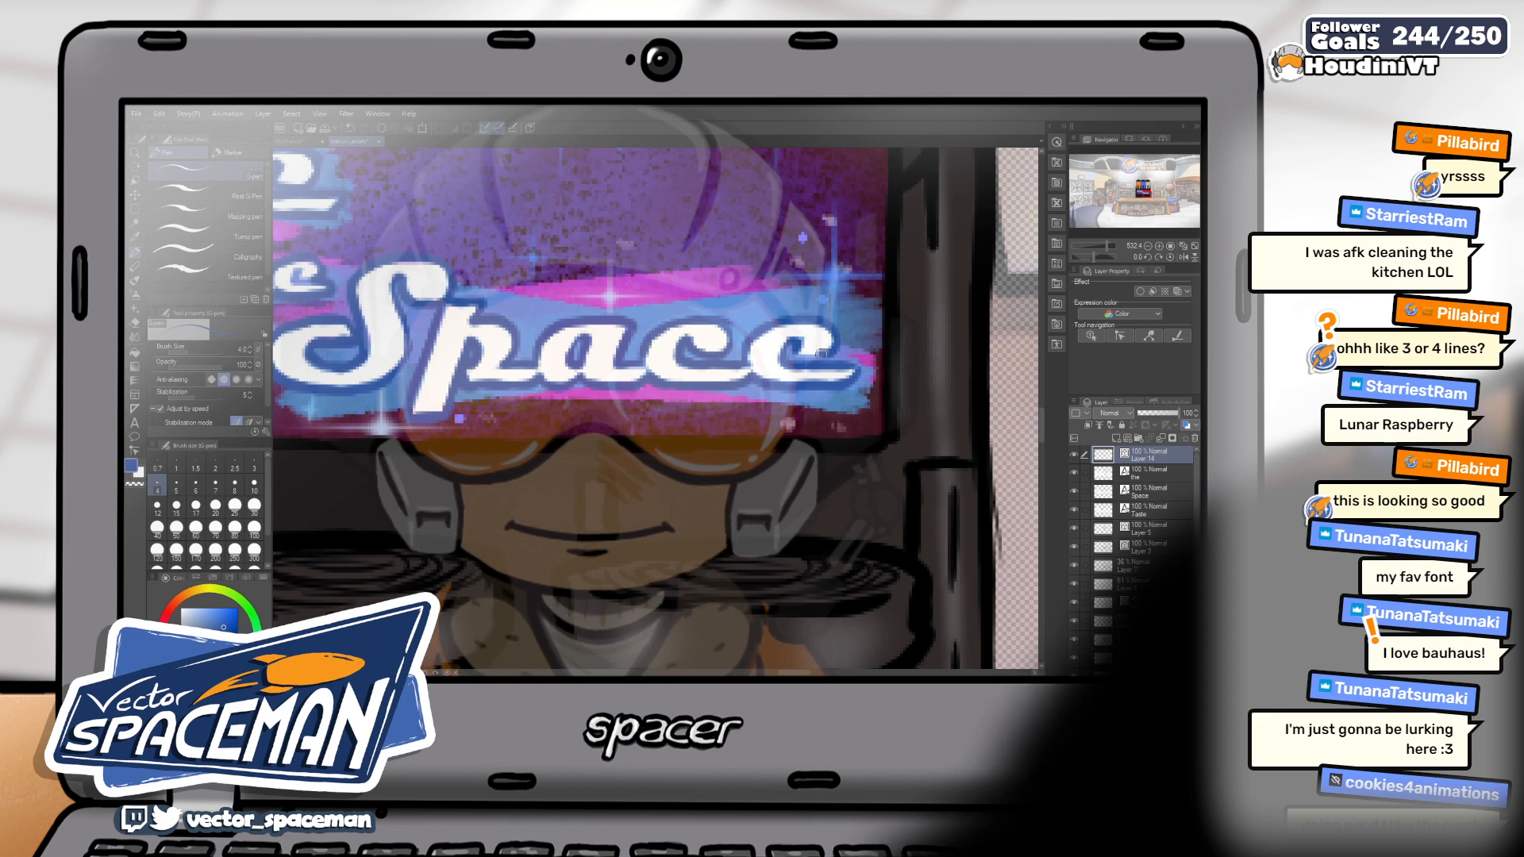
Examine the outlined "Taste the Space" lettering up close and against the slushie machine and shop counter
{"action": "scroll", "coordinate": [809, 333], "scroll_direction": "down", "scroll_amount": 5}
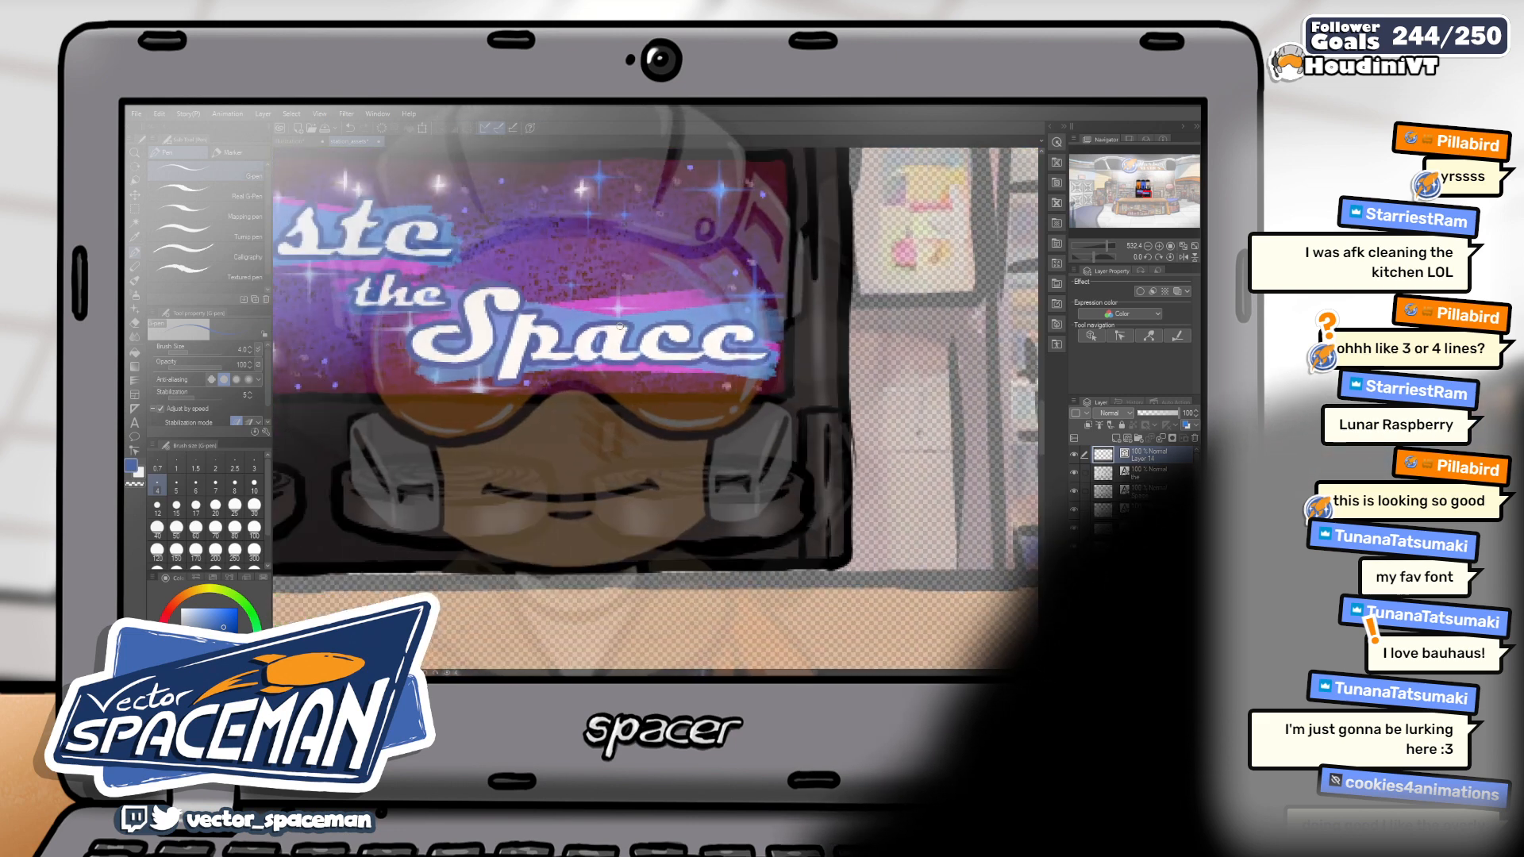
{"action": "scroll", "coordinate": [809, 332], "scroll_direction": "down", "scroll_amount": 3}
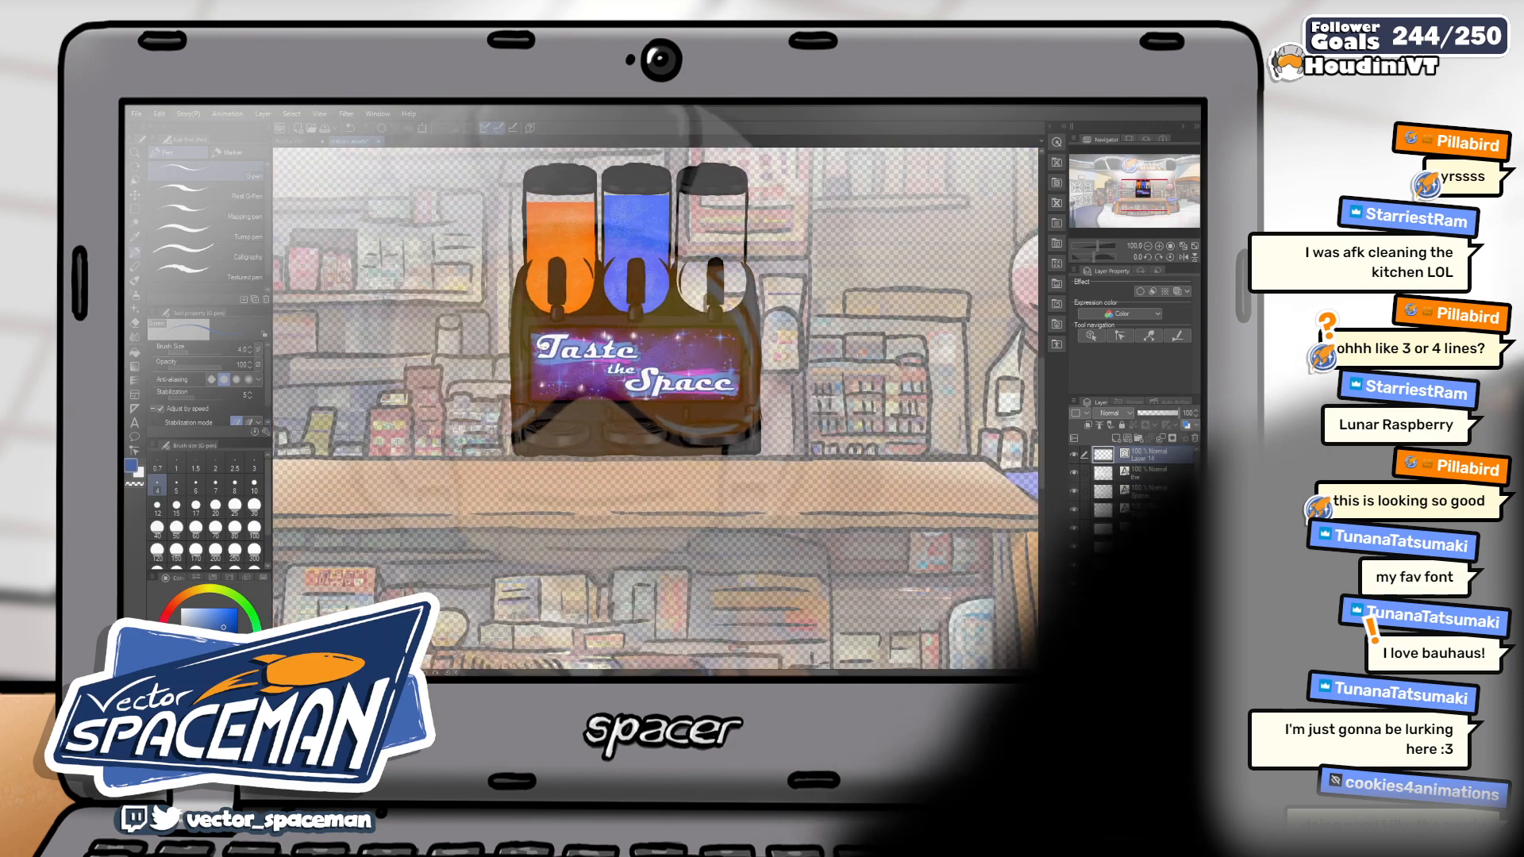
{"action": "scroll", "coordinate": [594, 365], "scroll_direction": "up", "scroll_amount": 3}
{"action": "scroll", "coordinate": [627, 361], "scroll_direction": "up", "scroll_amount": 4}
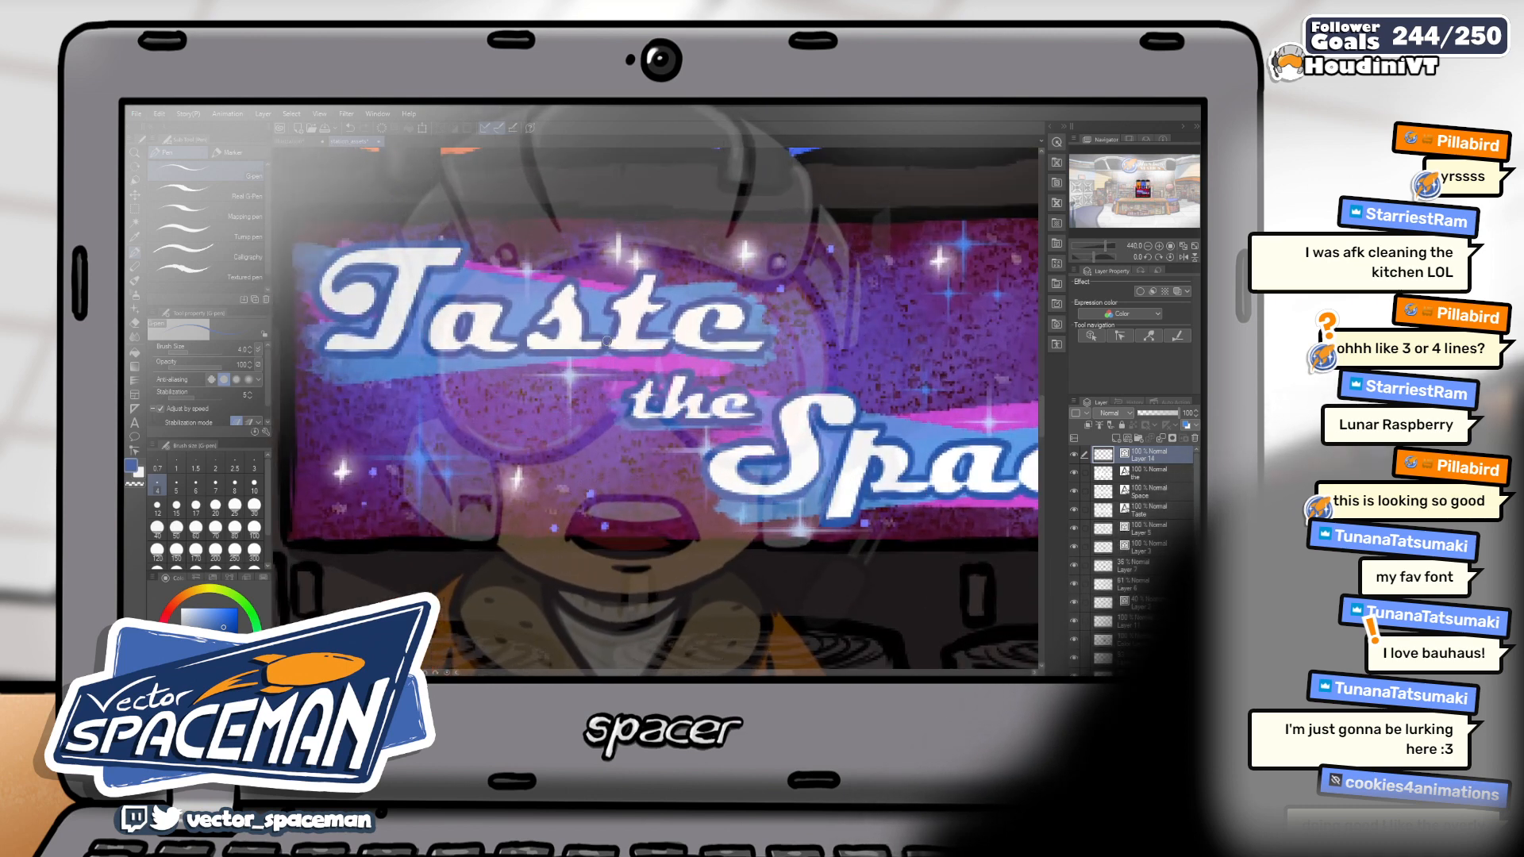
{"action": "left_click_drag", "start_coordinate": [942, 469], "coordinate": [785, 445]}
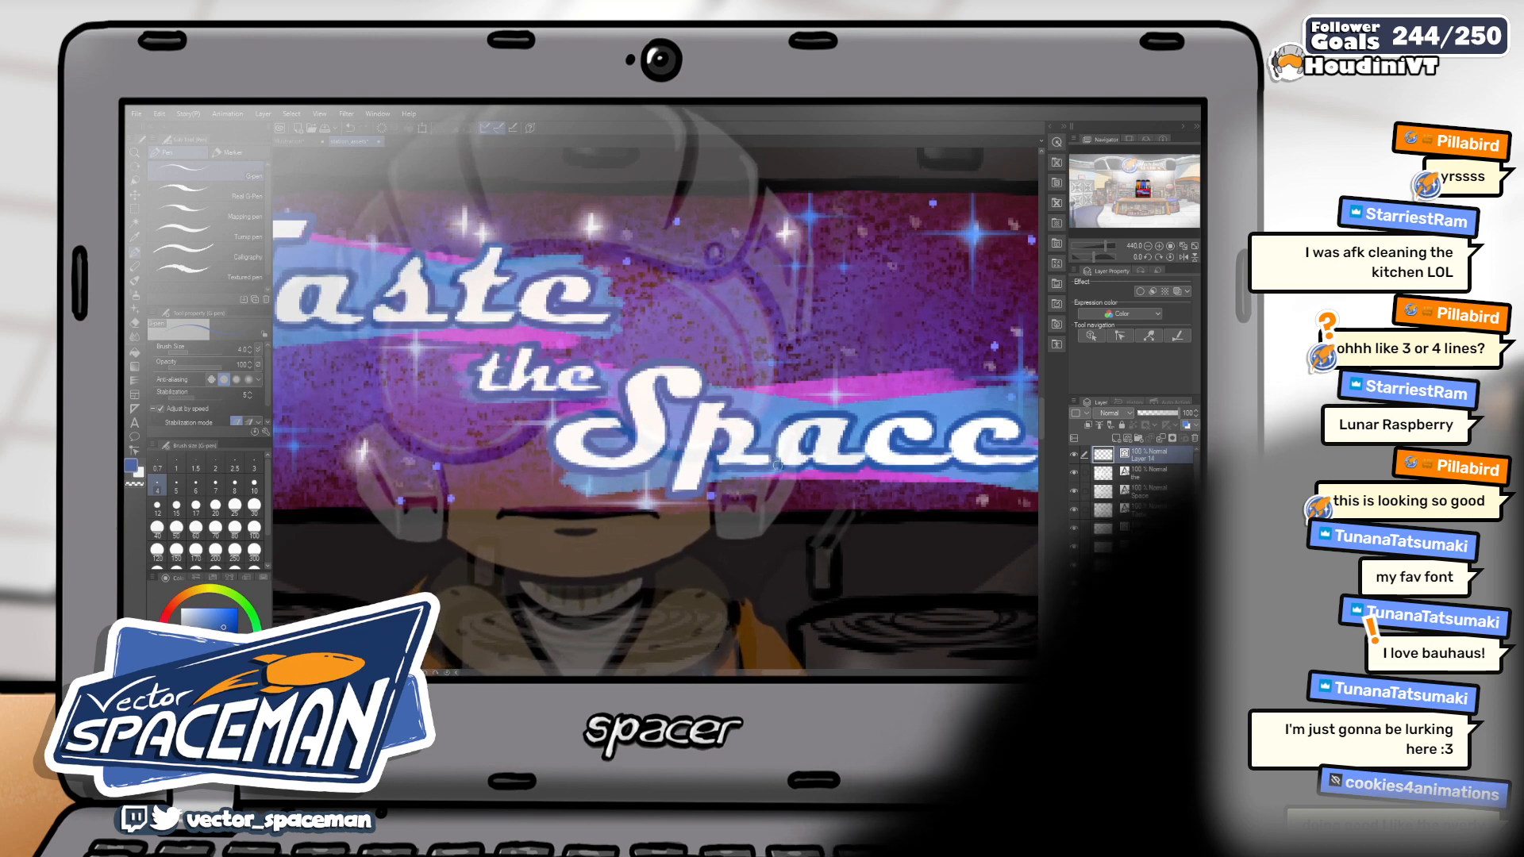
{"action": "left_click_drag", "start_coordinate": [862, 450], "coordinate": [806, 425]}
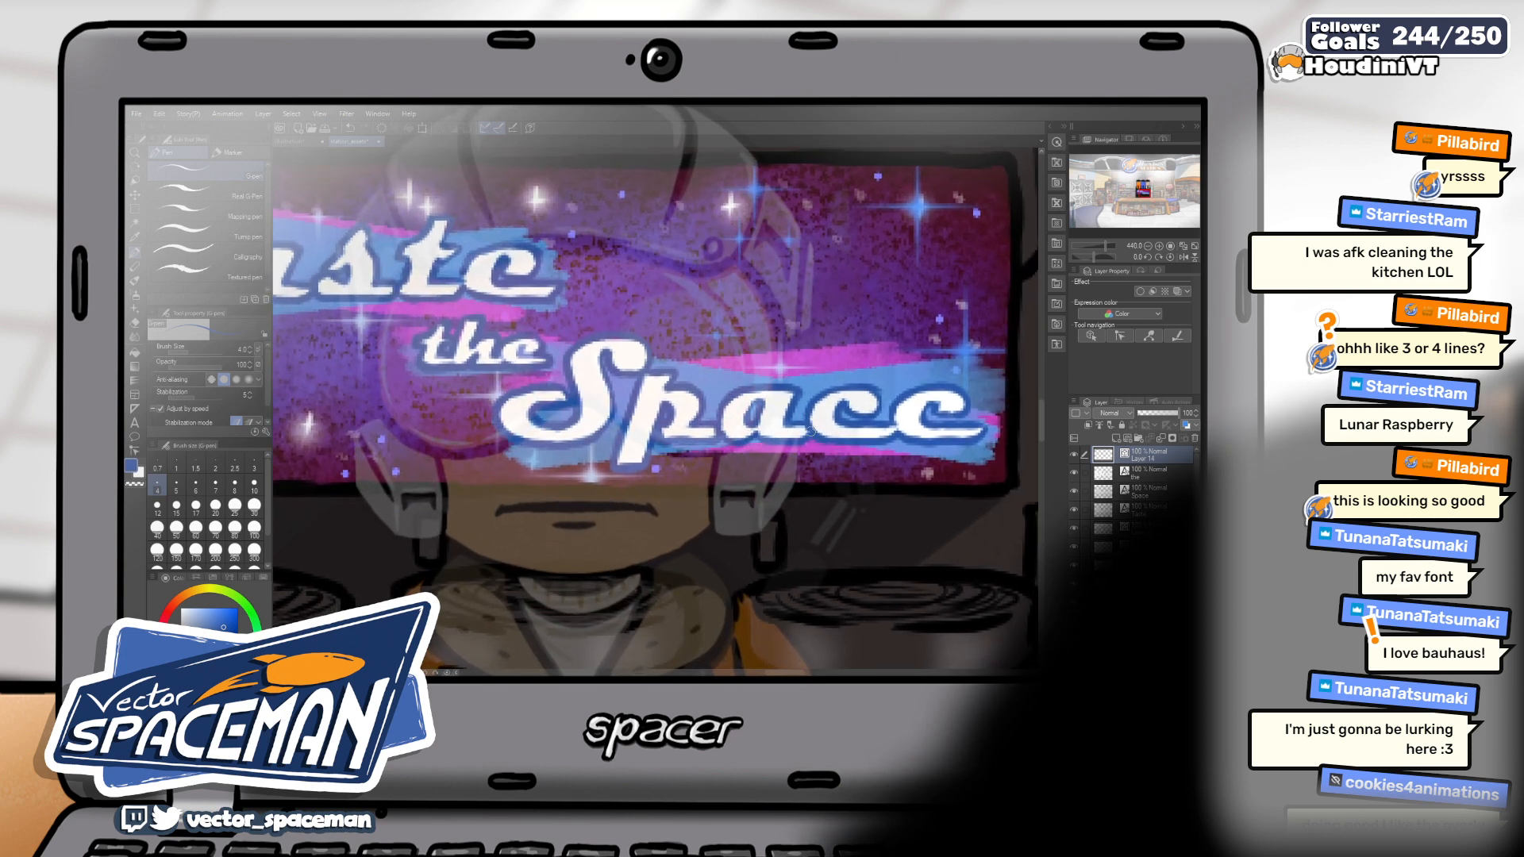
{"action": "left_click_drag", "start_coordinate": [912, 421], "coordinate": [839, 423]}
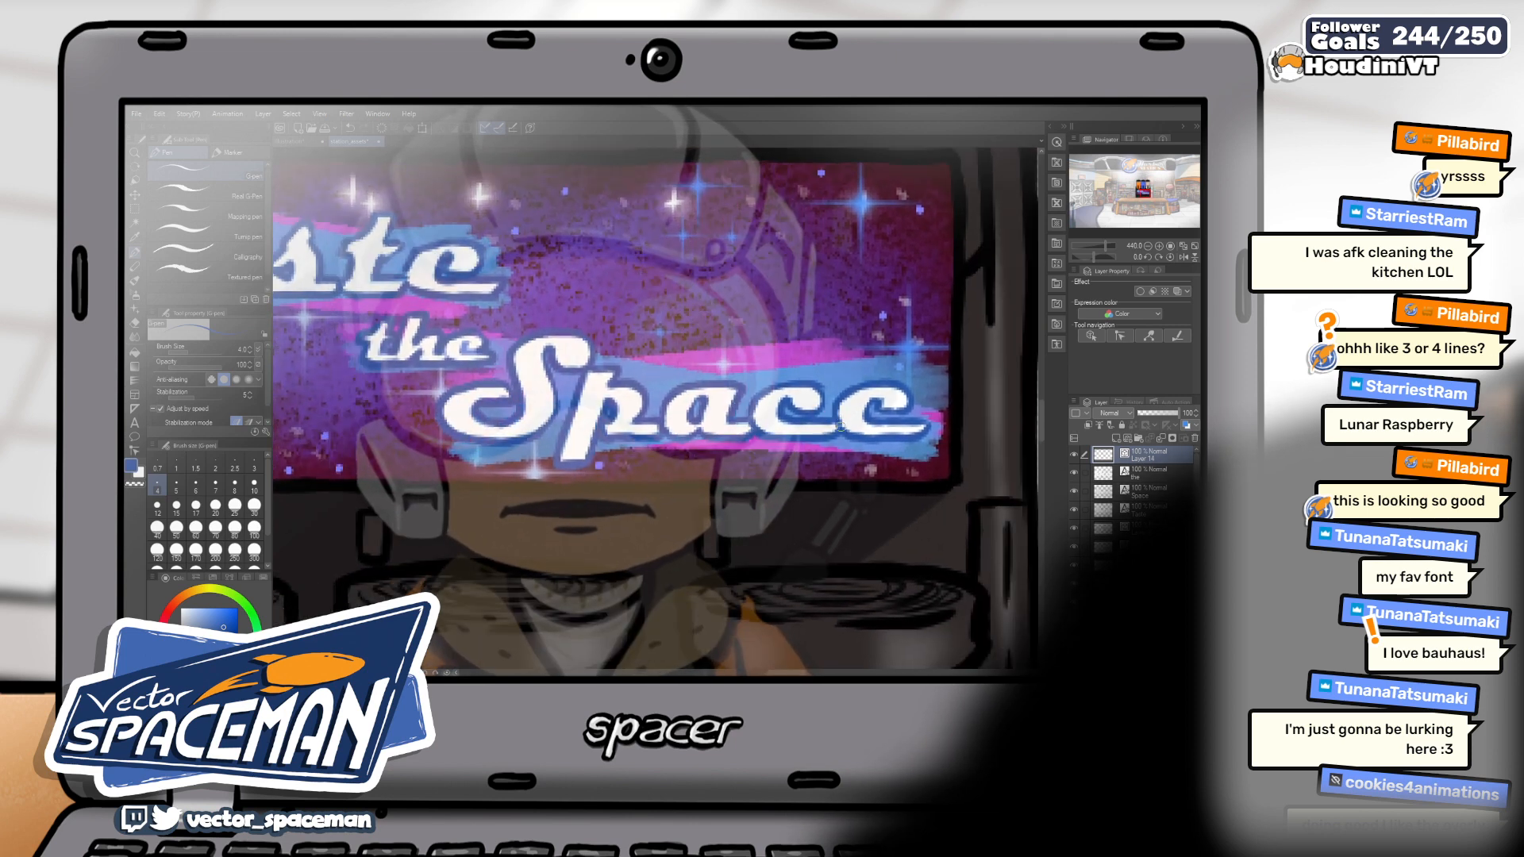
{"action": "left_click_drag", "start_coordinate": [951, 417], "coordinate": [895, 385]}
{"action": "scroll", "coordinate": [895, 385], "scroll_direction": "up", "scroll_amount": 4}
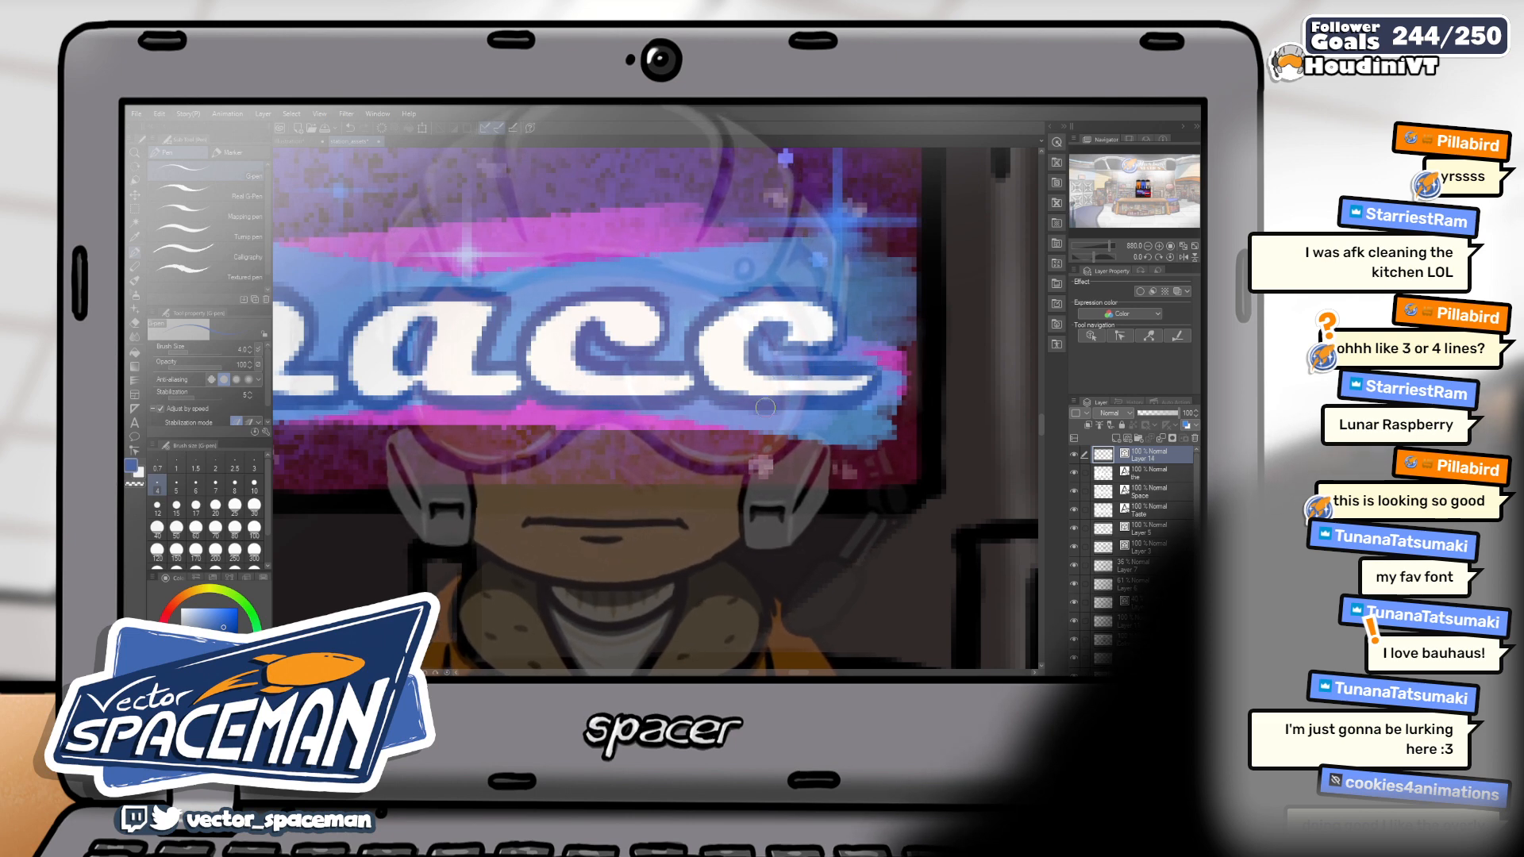
{"action": "scroll", "coordinate": [911, 374], "scroll_direction": "down", "scroll_amount": 5}
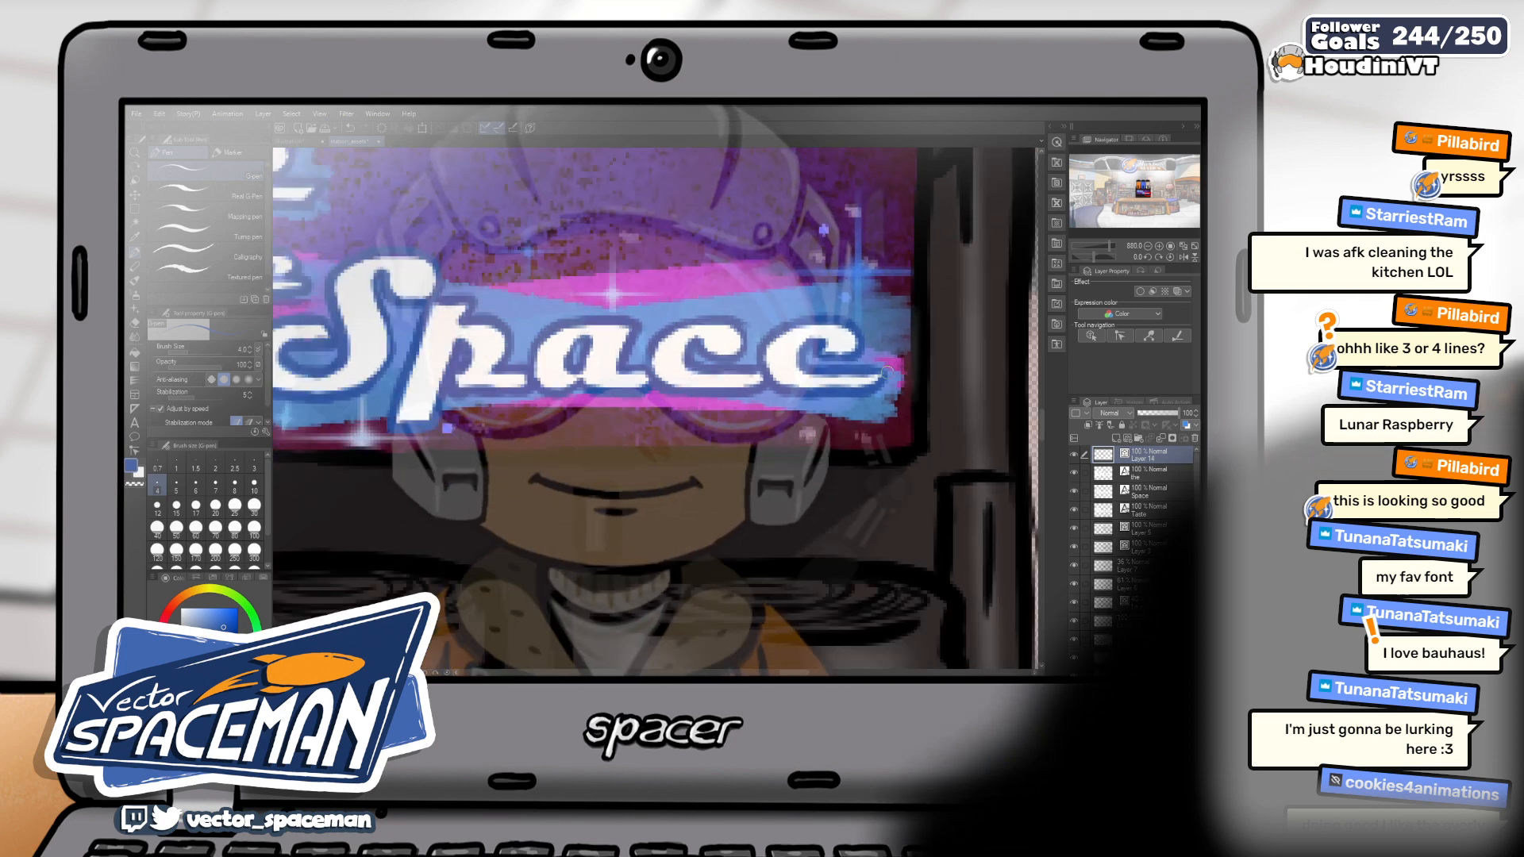
{"action": "scroll", "coordinate": [762, 427], "scroll_direction": "down", "scroll_amount": 5}
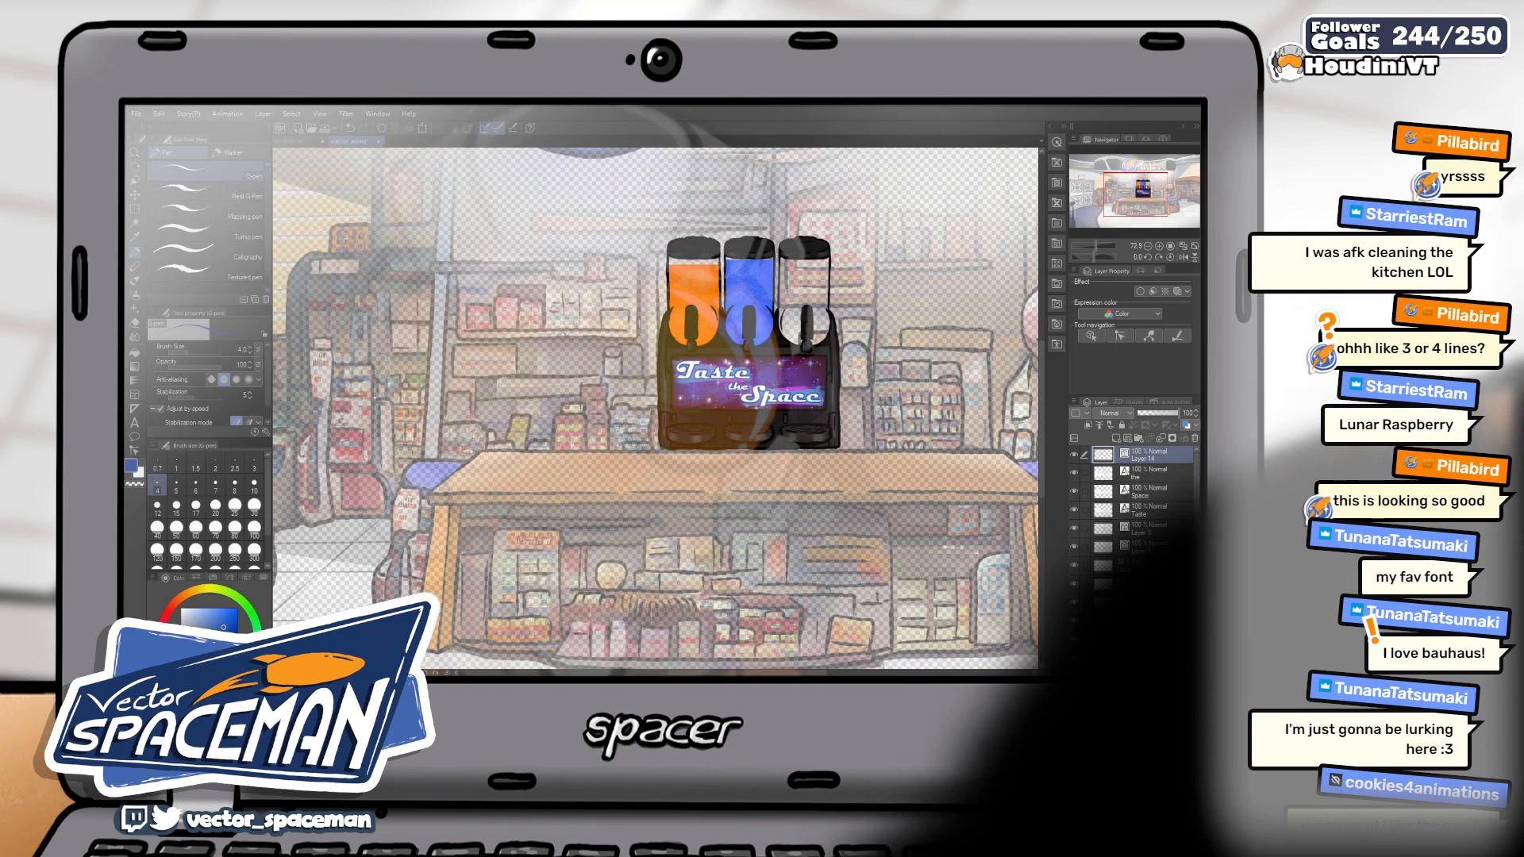
Touch up the blue outline around the "p" of "Space" with the Hard eraser, return to the pen and review the machine
{"action": "scroll", "coordinate": [797, 408], "scroll_direction": "up", "scroll_amount": 10}
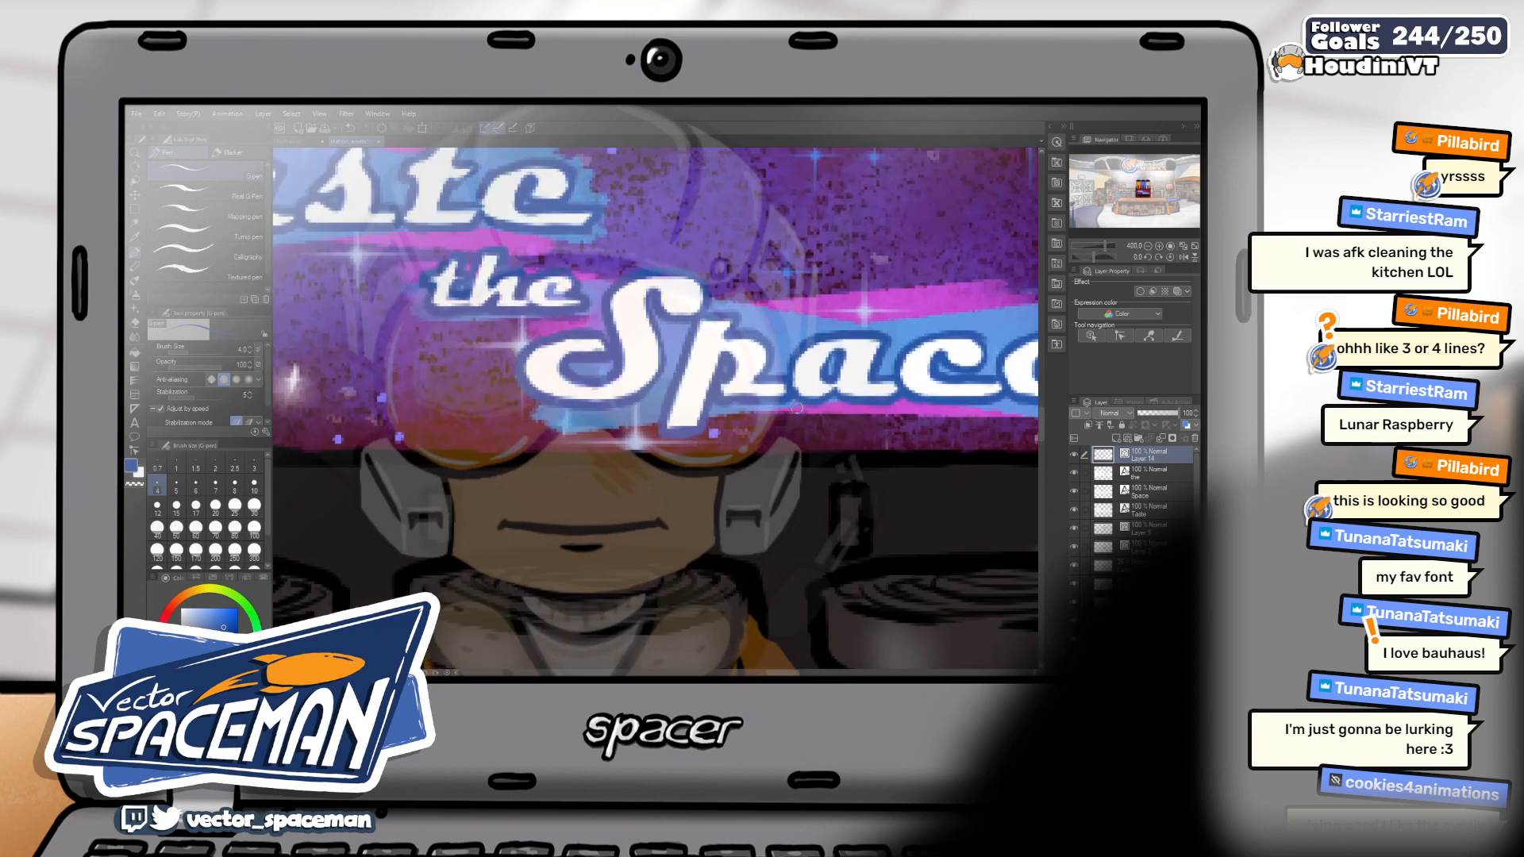
{"action": "scroll", "coordinate": [797, 407], "scroll_direction": "up", "scroll_amount": 5}
{"action": "key", "text": "e"}
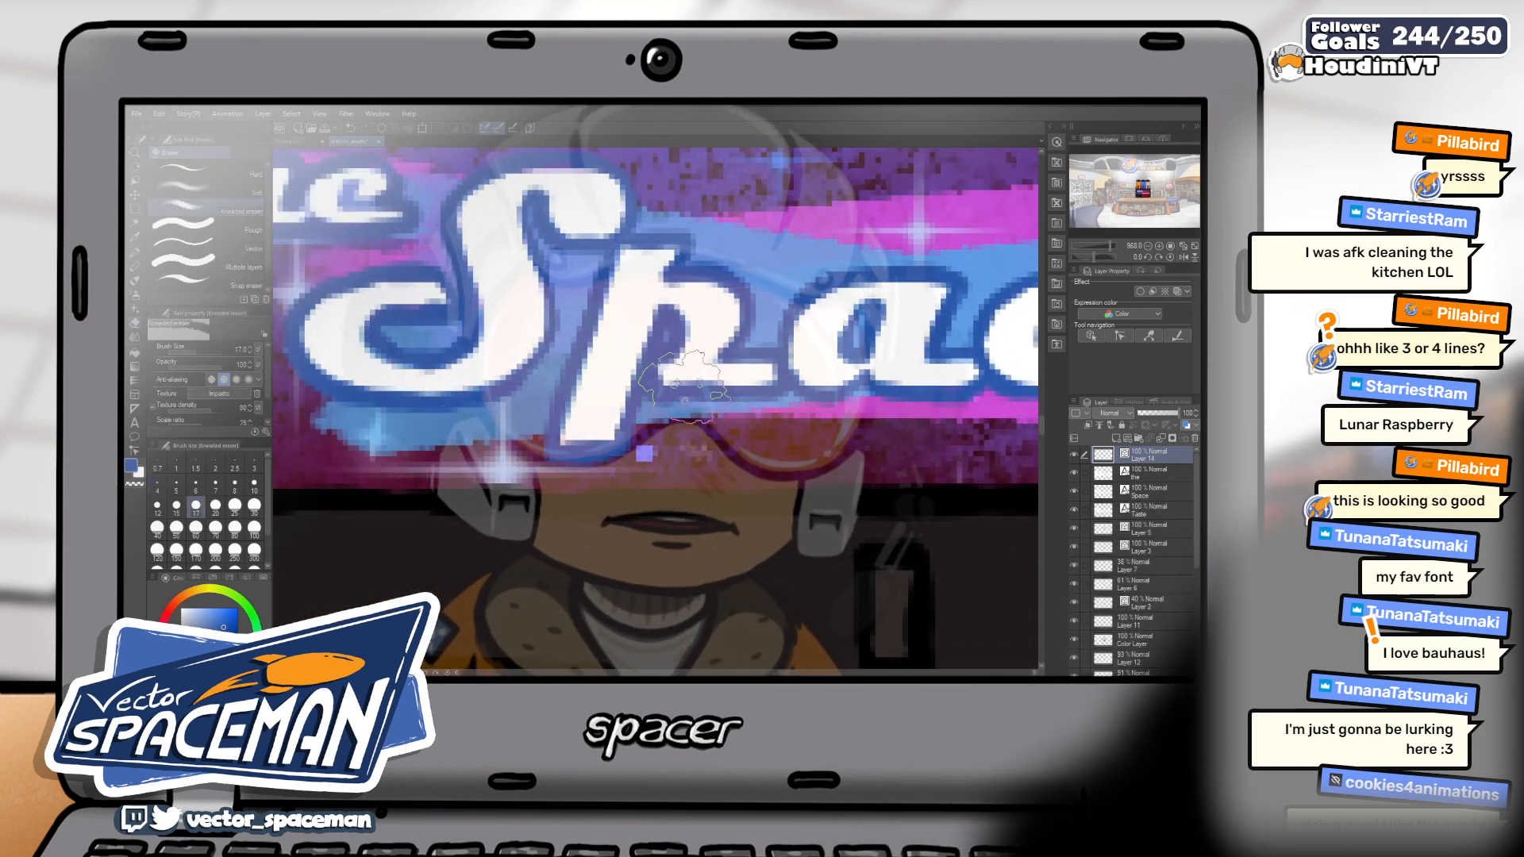
{"action": "left_click", "coordinate": [242, 176]}
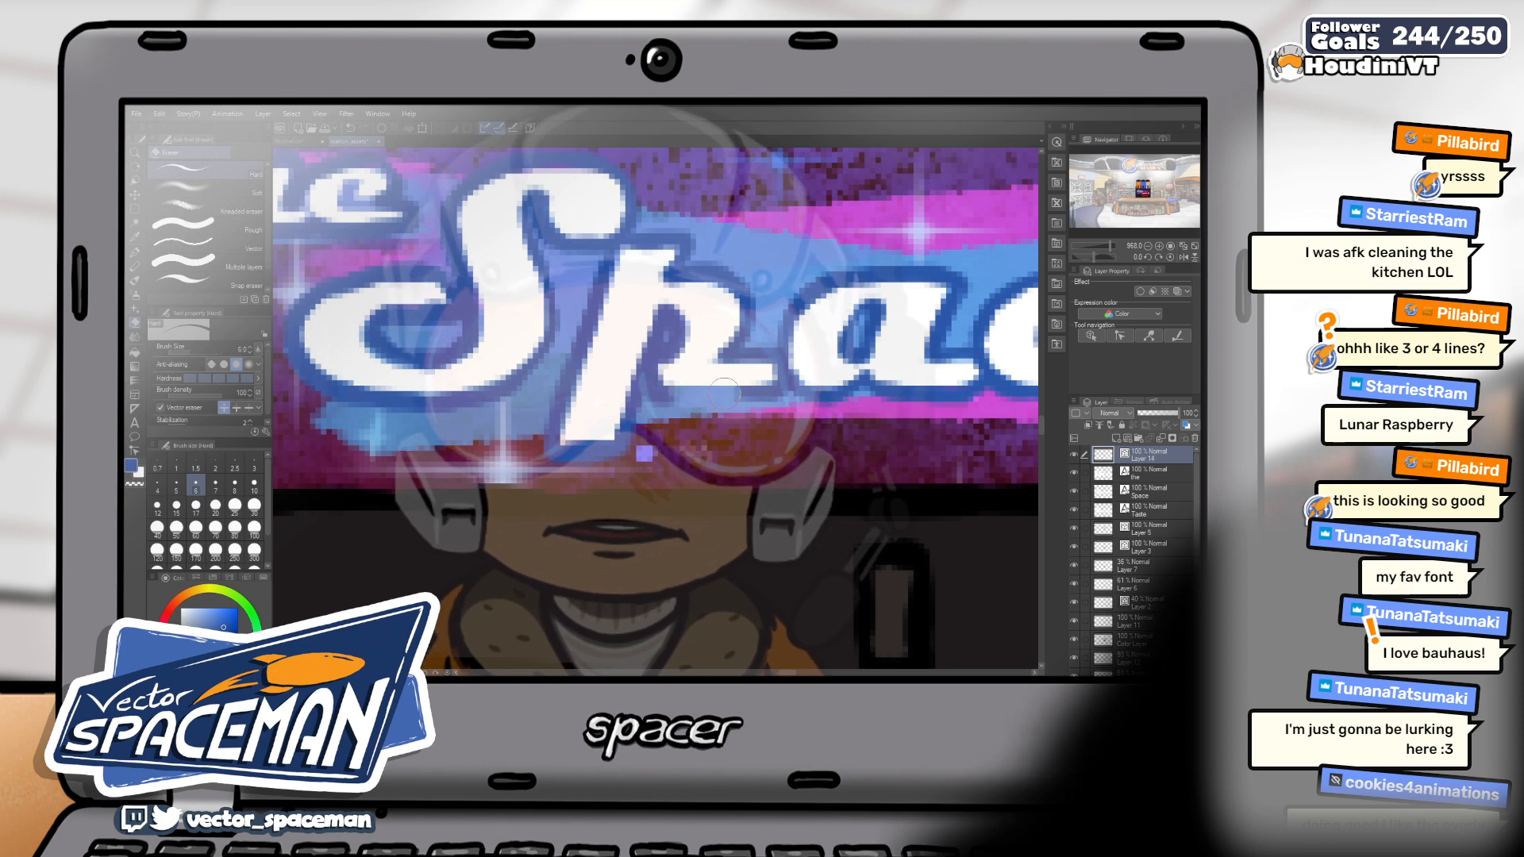
{"action": "key", "text": "p"}
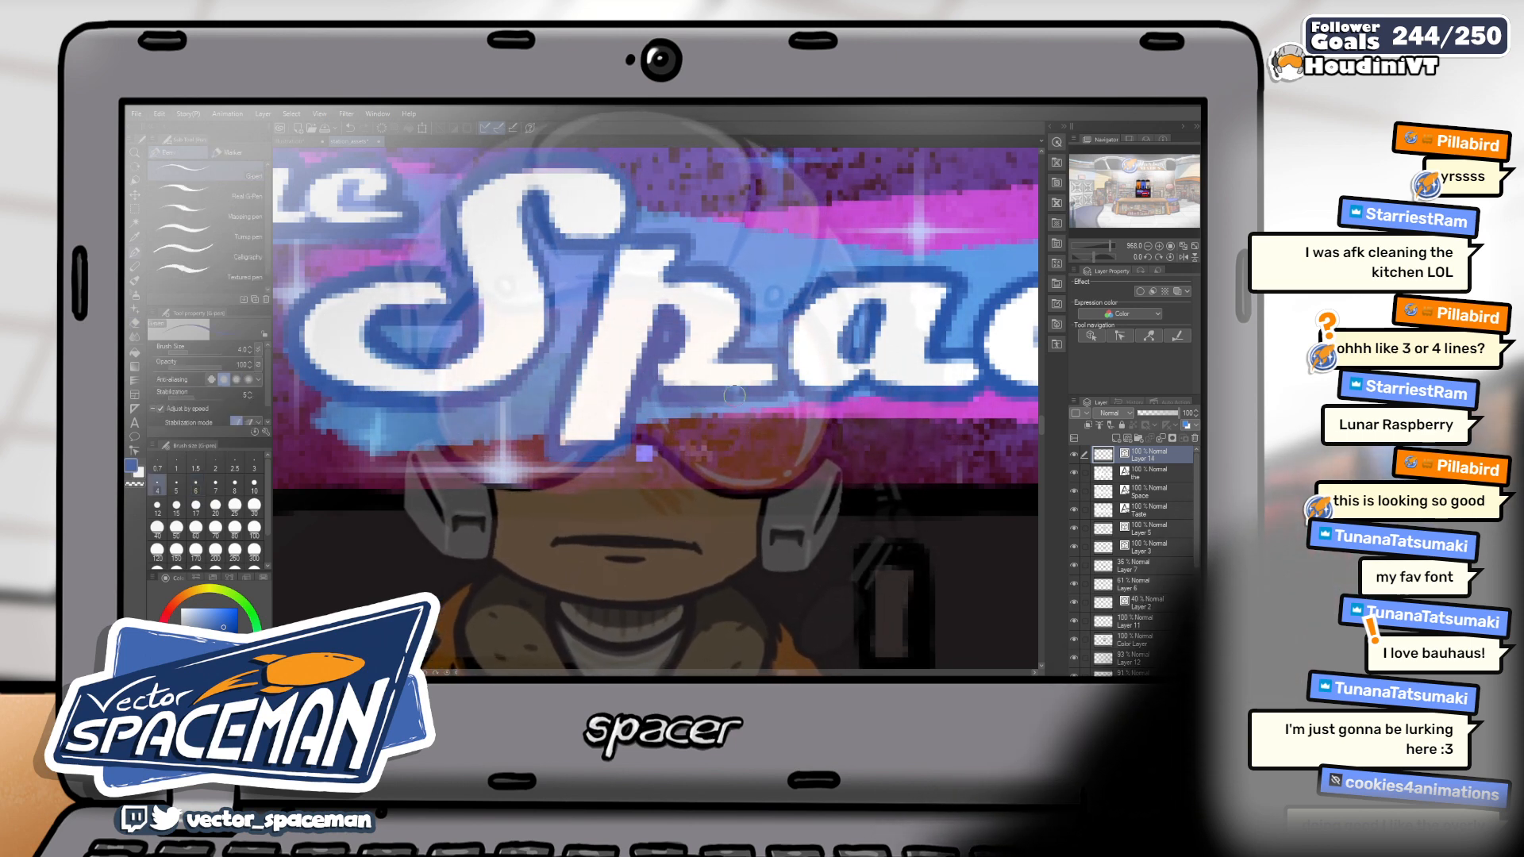
{"action": "scroll", "coordinate": [753, 333], "scroll_direction": "down", "scroll_amount": 10}
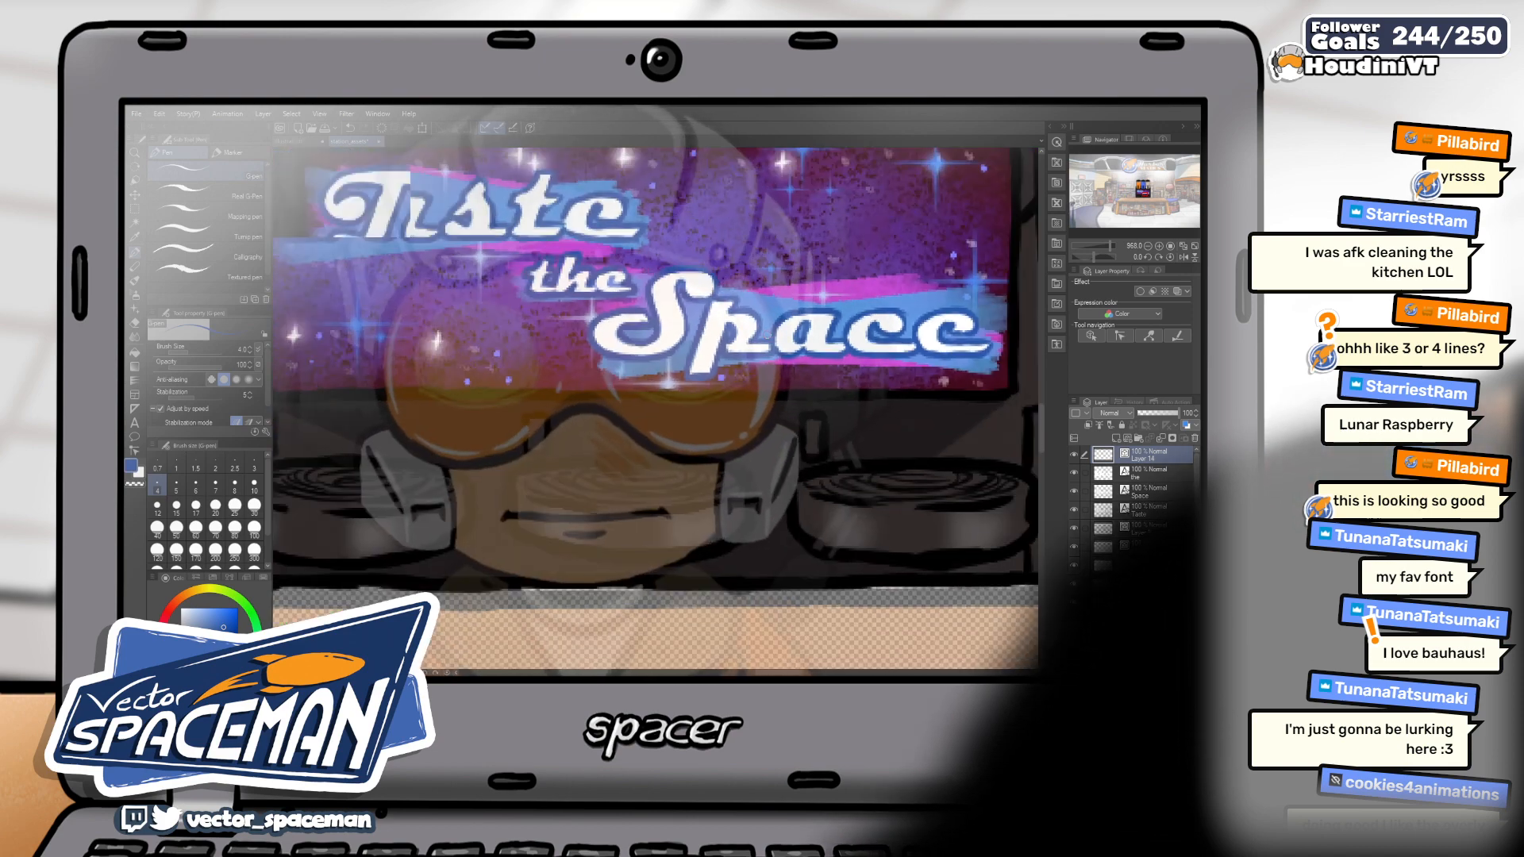
{"action": "scroll", "coordinate": [872, 240], "scroll_direction": "down", "scroll_amount": 5}
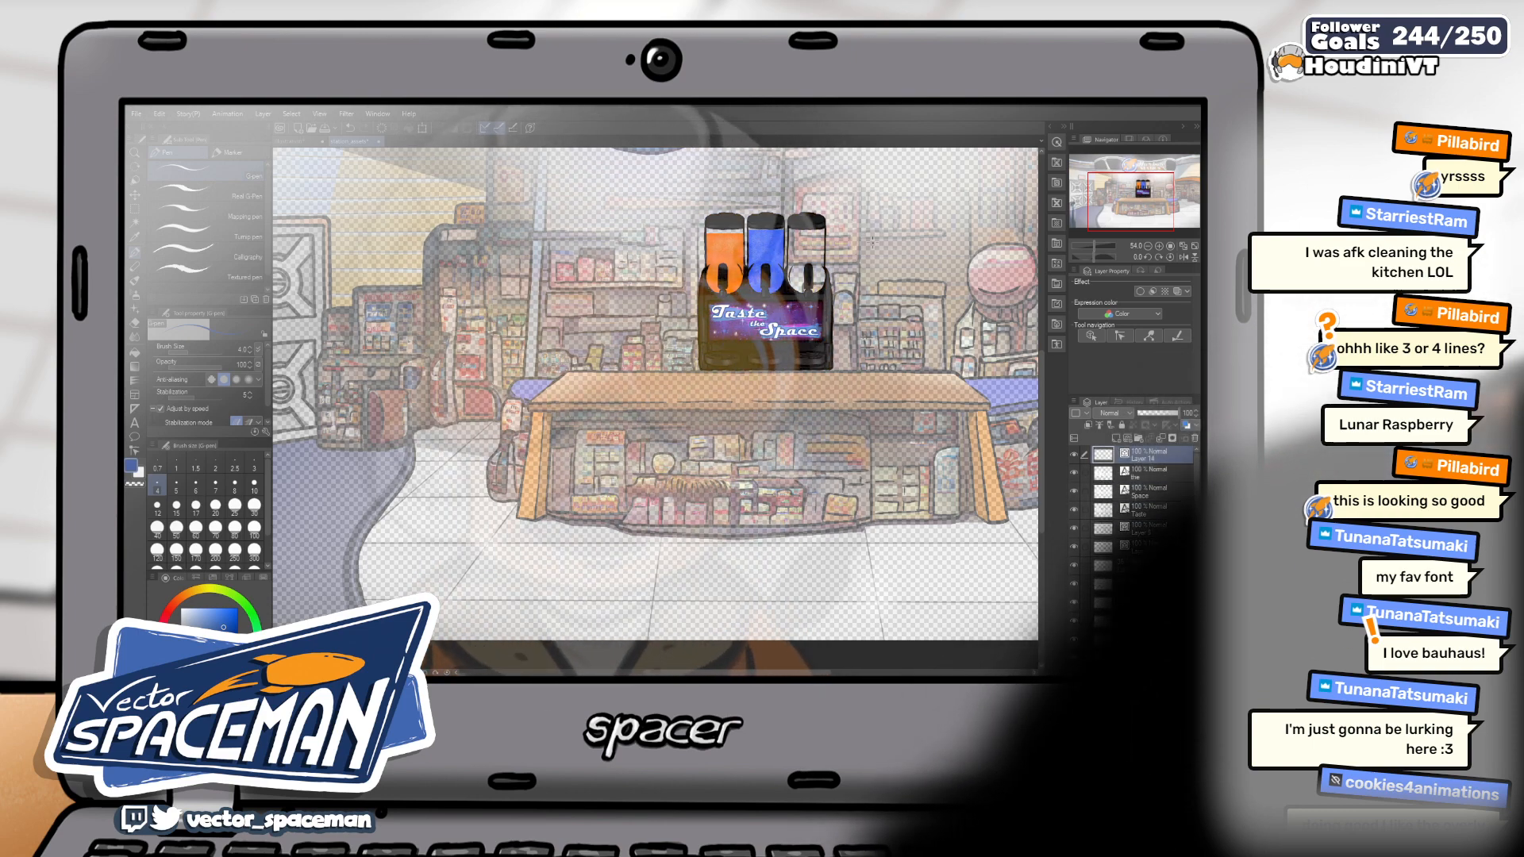
{"action": "scroll", "coordinate": [770, 254], "scroll_direction": "up", "scroll_amount": 7}
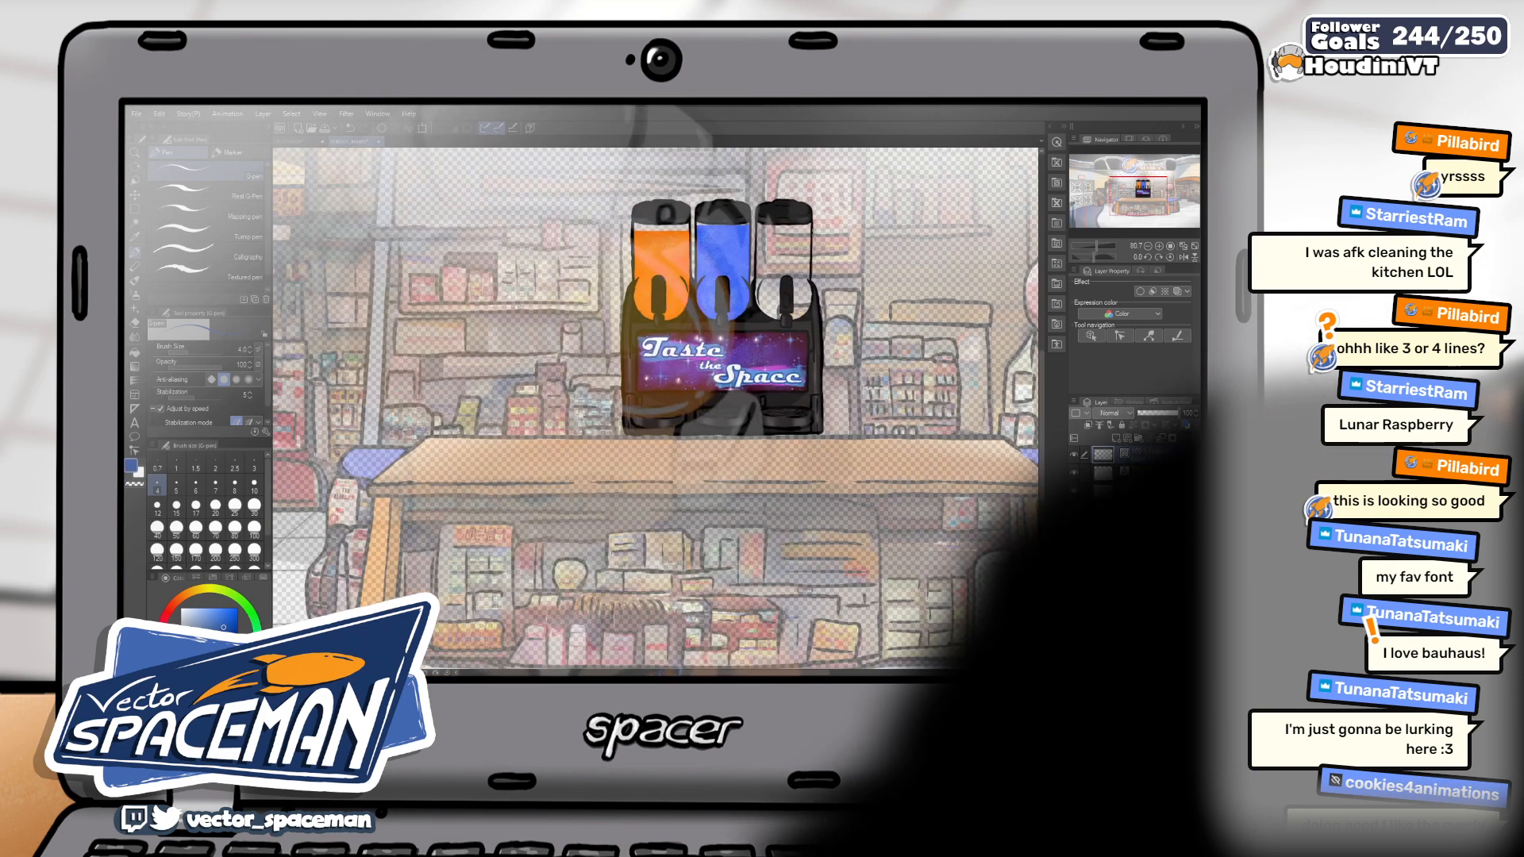